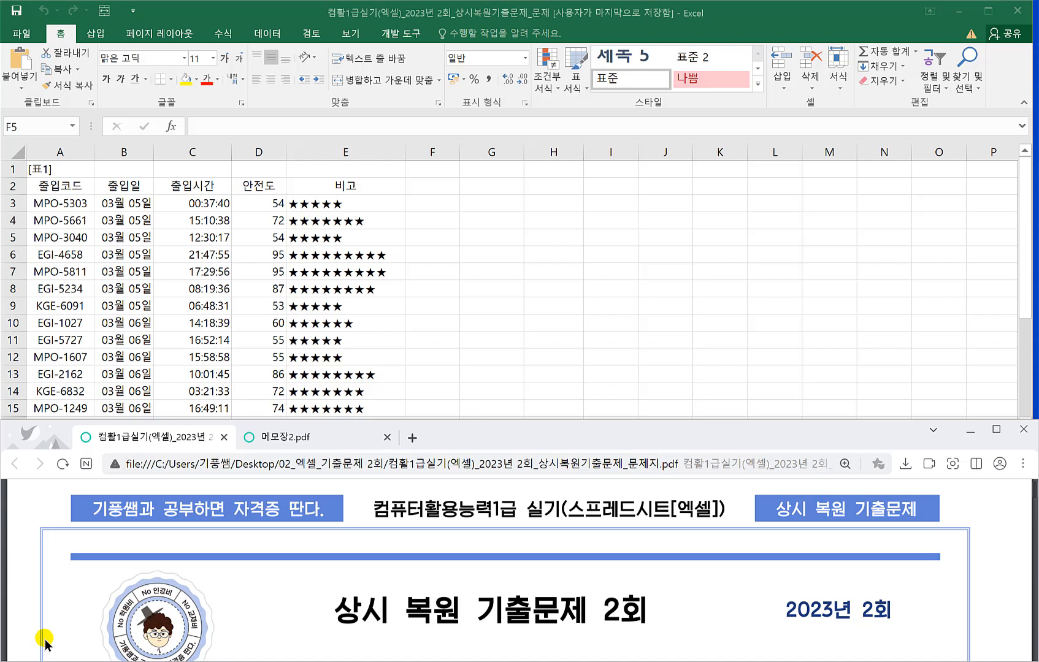
Draw a box around the words "고급 필터" in the heading of task 1 in the exam PDF.
{"action": "left_click", "coordinate": [455, 438]}
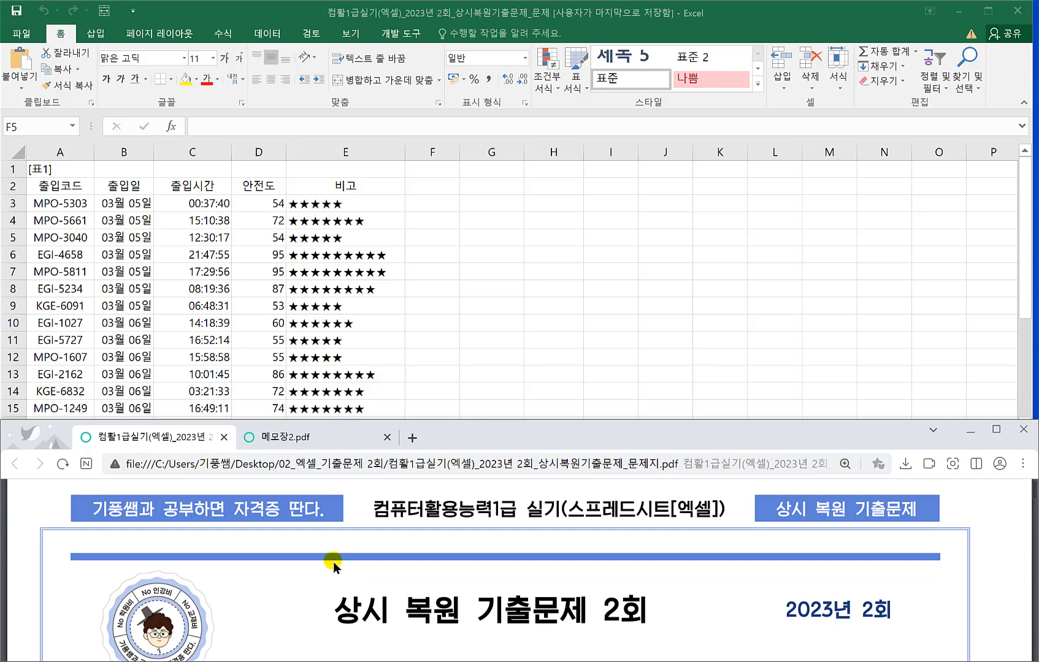
{"action": "scroll", "coordinate": [333, 562], "scroll_direction": "down", "scroll_amount": 3}
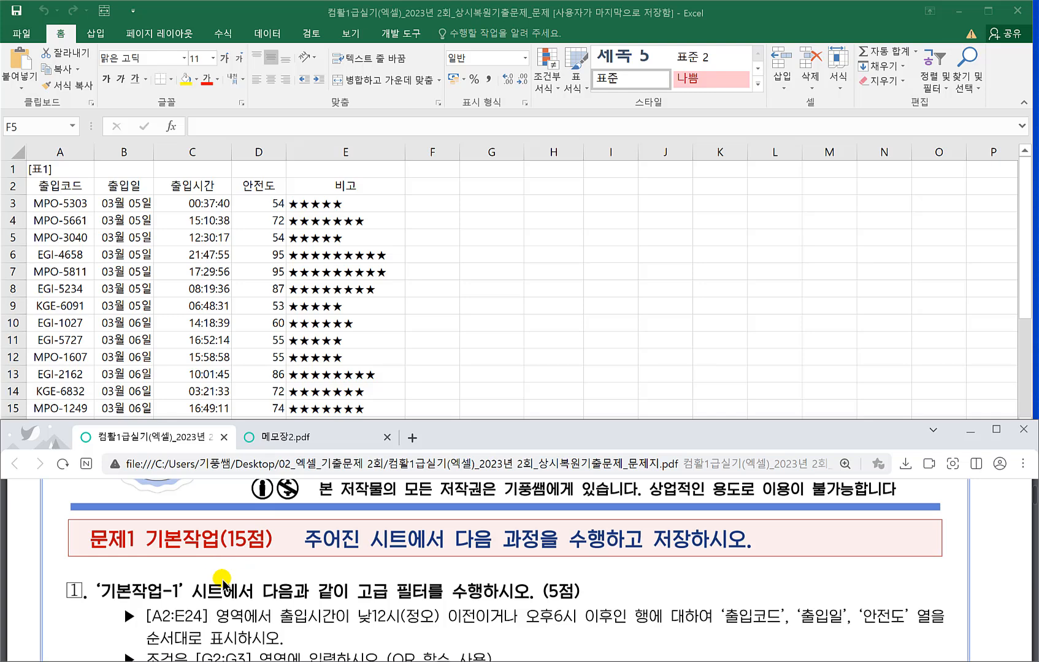
{"action": "scroll", "coordinate": [227, 590], "scroll_direction": "down", "scroll_amount": 1}
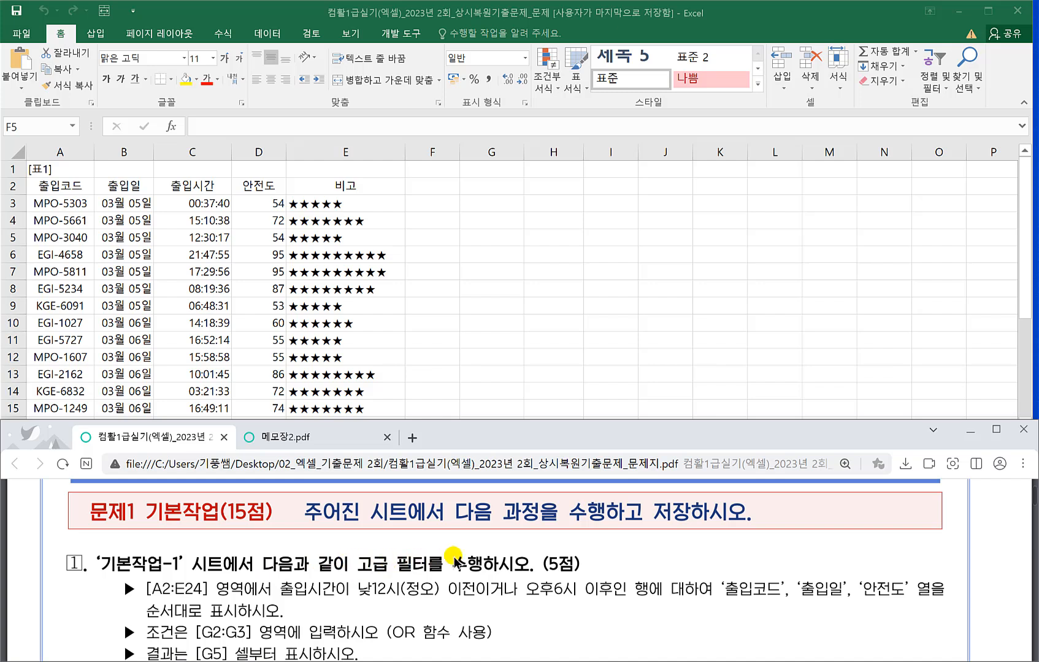
{"action": "mouse_move", "coordinate": [351, 553]}
{"action": "left_mouse_down"}
{"action": "mouse_move", "coordinate": [370, 574]}
{"action": "mouse_move", "coordinate": [427, 566]}
{"action": "mouse_move", "coordinate": [422, 555]}
{"action": "mouse_move", "coordinate": [352, 558]}
{"action": "left_mouse_up"}
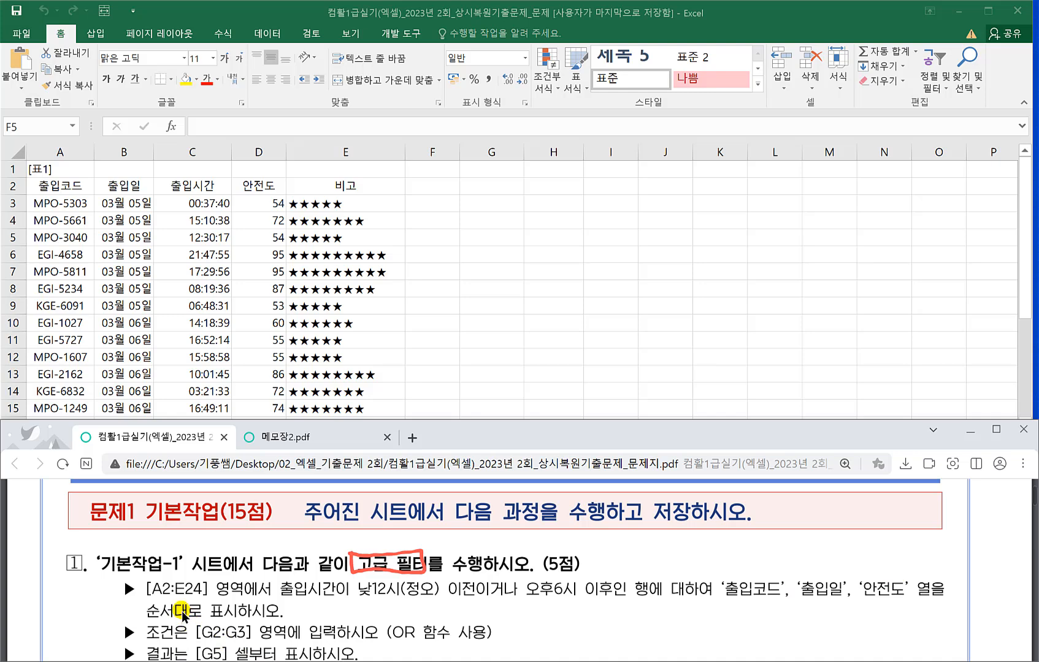
Handwrite "=or(조건1, 조건2, 조건...)" beside the OR function condition bullet of task 1 and underline its arguments.
{"action": "scroll", "coordinate": [226, 611], "scroll_direction": "down", "scroll_amount": 1}
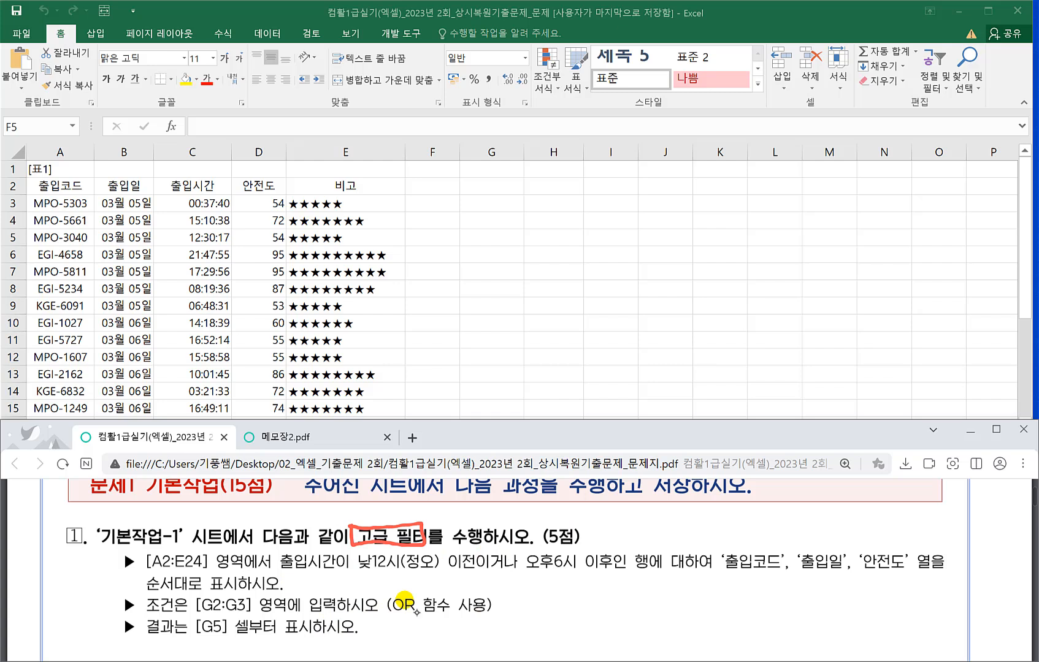
{"action": "left_click_drag", "start_coordinate": [543, 603], "coordinate": [554, 603]}
{"action": "left_click_drag", "start_coordinate": [543, 612], "coordinate": [555, 610]}
{"action": "left_click_drag", "start_coordinate": [570, 596], "coordinate": [569, 614]}
{"action": "mouse_move", "coordinate": [583, 595]}
{"action": "left_mouse_down"}
{"action": "mouse_move", "coordinate": [582, 616]}
{"action": "mouse_move", "coordinate": [596, 599]}
{"action": "left_mouse_up"}
{"action": "left_click_drag", "start_coordinate": [609, 591], "coordinate": [608, 617]}
{"action": "mouse_move", "coordinate": [612, 598]}
{"action": "left_mouse_down"}
{"action": "mouse_move", "coordinate": [626, 597]}
{"action": "mouse_move", "coordinate": [611, 612]}
{"action": "left_mouse_up"}
{"action": "left_click_drag", "start_coordinate": [624, 602], "coordinate": [627, 614]}
{"action": "left_click_drag", "start_coordinate": [629, 599], "coordinate": [648, 607]}
{"action": "left_click_drag", "start_coordinate": [636, 607], "coordinate": [655, 617]}
{"action": "left_click_drag", "start_coordinate": [664, 615], "coordinate": [686, 598]}
{"action": "mouse_move", "coordinate": [685, 600]}
{"action": "left_mouse_down"}
{"action": "mouse_move", "coordinate": [673, 613]}
{"action": "mouse_move", "coordinate": [682, 617]}
{"action": "left_mouse_up"}
{"action": "left_click_drag", "start_coordinate": [673, 620], "coordinate": [691, 616]}
{"action": "left_click_drag", "start_coordinate": [698, 608], "coordinate": [710, 608]}
{"action": "left_click_drag", "start_coordinate": [714, 597], "coordinate": [713, 607]}
{"action": "left_click_drag", "start_coordinate": [701, 610], "coordinate": [719, 619]}
{"action": "left_click_drag", "start_coordinate": [733, 616], "coordinate": [758, 599]}
{"action": "left_click_drag", "start_coordinate": [754, 601], "coordinate": [753, 619]}
{"action": "left_click_drag", "start_coordinate": [743, 620], "coordinate": [763, 618]}
{"action": "mouse_move", "coordinate": [764, 602]}
{"action": "left_mouse_down"}
{"action": "mouse_move", "coordinate": [774, 600]}
{"action": "mouse_move", "coordinate": [764, 614]}
{"action": "left_mouse_up"}
{"action": "left_click_drag", "start_coordinate": [781, 601], "coordinate": [781, 621]}
{"action": "left_click_drag", "start_coordinate": [787, 617], "coordinate": [830, 625]}
{"action": "left_click_drag", "start_coordinate": [603, 626], "coordinate": [827, 636]}
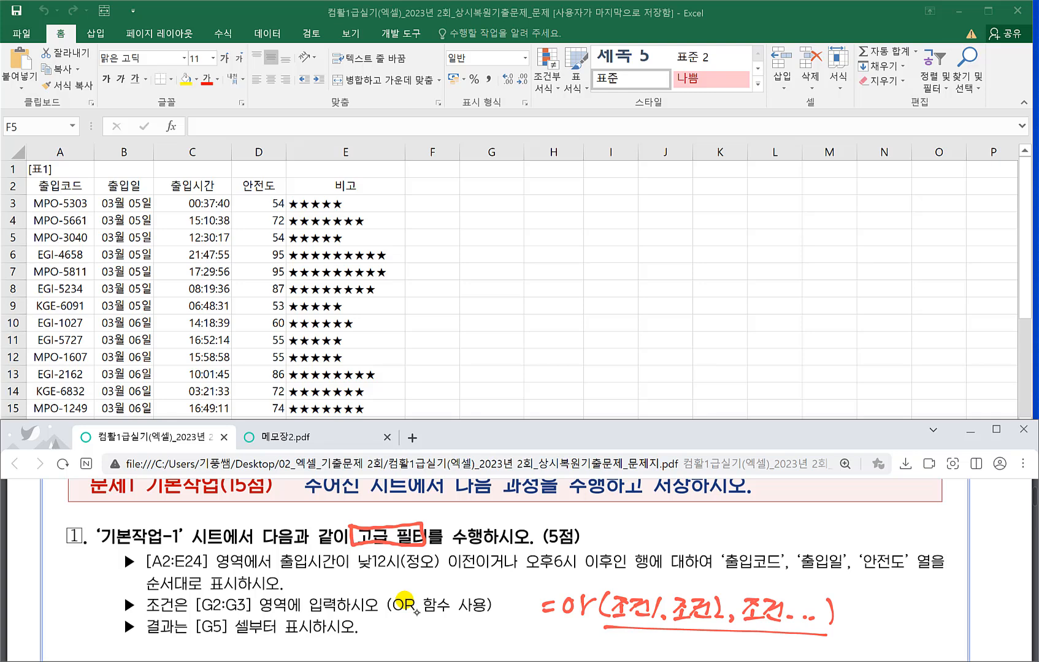
Box the noon condition as "조건1" and the 6 PM condition as "조건2" in the first bullet, circling the "or" wording between them.
{"action": "mouse_move", "coordinate": [278, 572]}
{"action": "left_mouse_down"}
{"action": "mouse_move", "coordinate": [471, 577]}
{"action": "mouse_move", "coordinate": [479, 550]}
{"action": "mouse_move", "coordinate": [321, 543]}
{"action": "mouse_move", "coordinate": [279, 570]}
{"action": "left_mouse_up"}
{"action": "mouse_move", "coordinate": [474, 581]}
{"action": "left_mouse_down"}
{"action": "mouse_move", "coordinate": [494, 601]}
{"action": "mouse_move", "coordinate": [518, 584]}
{"action": "mouse_move", "coordinate": [494, 530]}
{"action": "left_mouse_up"}
{"action": "mouse_move", "coordinate": [510, 522]}
{"action": "left_mouse_down"}
{"action": "mouse_move", "coordinate": [578, 575]}
{"action": "mouse_move", "coordinate": [655, 576]}
{"action": "left_mouse_up"}
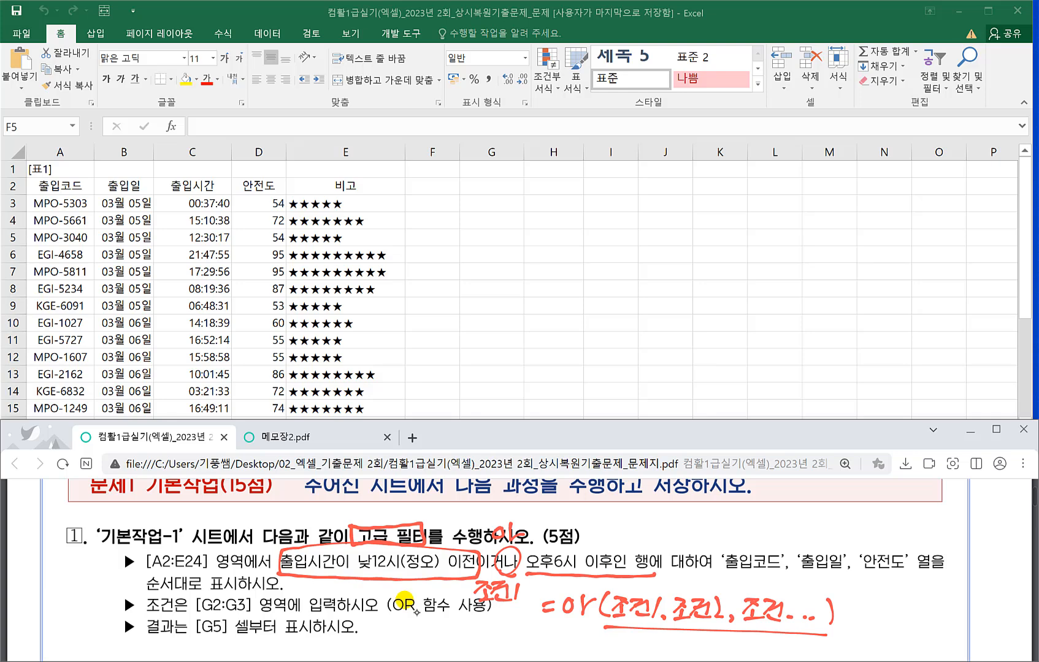
{"action": "mouse_move", "coordinate": [526, 574]}
{"action": "left_mouse_down"}
{"action": "mouse_move", "coordinate": [628, 551]}
{"action": "mouse_move", "coordinate": [633, 575]}
{"action": "left_mouse_up"}
{"action": "mouse_move", "coordinate": [629, 528]}
{"action": "left_mouse_down"}
{"action": "mouse_move", "coordinate": [650, 527]}
{"action": "mouse_move", "coordinate": [632, 546]}
{"action": "mouse_move", "coordinate": [656, 546]}
{"action": "left_mouse_up"}
{"action": "mouse_move", "coordinate": [653, 528]}
{"action": "left_mouse_down"}
{"action": "mouse_move", "coordinate": [676, 551]}
{"action": "mouse_move", "coordinate": [700, 550]}
{"action": "left_mouse_up"}
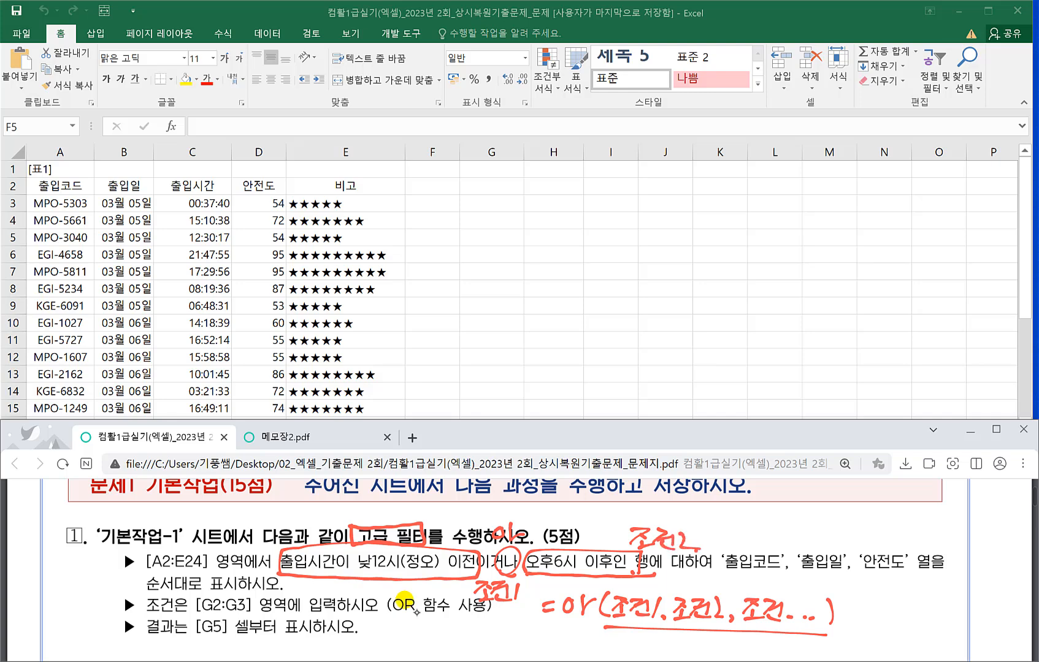
Write "0~1" above the first bullet, and box 낮12시 and 오후6시 with the decimal notes 0.5 and 0.75.
{"action": "mouse_move", "coordinate": [812, 516]}
{"action": "left_mouse_down"}
{"action": "mouse_move", "coordinate": [801, 529]}
{"action": "mouse_move", "coordinate": [811, 516]}
{"action": "left_mouse_up"}
{"action": "mouse_move", "coordinate": [821, 527]}
{"action": "left_mouse_down"}
{"action": "mouse_move", "coordinate": [845, 522]}
{"action": "mouse_move", "coordinate": [852, 537]}
{"action": "left_mouse_up"}
{"action": "mouse_move", "coordinate": [354, 554]}
{"action": "left_mouse_down"}
{"action": "mouse_move", "coordinate": [352, 572]}
{"action": "mouse_move", "coordinate": [402, 571]}
{"action": "mouse_move", "coordinate": [359, 584]}
{"action": "mouse_move", "coordinate": [375, 602]}
{"action": "mouse_move", "coordinate": [399, 586]}
{"action": "left_mouse_up"}
{"action": "left_click", "coordinate": [368, 599]}
{"action": "mouse_move", "coordinate": [580, 559]}
{"action": "left_mouse_down"}
{"action": "mouse_move", "coordinate": [579, 573]}
{"action": "mouse_move", "coordinate": [539, 584]}
{"action": "mouse_move", "coordinate": [561, 590]}
{"action": "mouse_move", "coordinate": [560, 604]}
{"action": "left_mouse_up"}
{"action": "left_click_drag", "start_coordinate": [576, 579], "coordinate": [569, 600]}
{"action": "left_click_drag", "start_coordinate": [579, 584], "coordinate": [594, 586]}
{"action": "left_click_drag", "start_coordinate": [527, 606], "coordinate": [563, 608]}
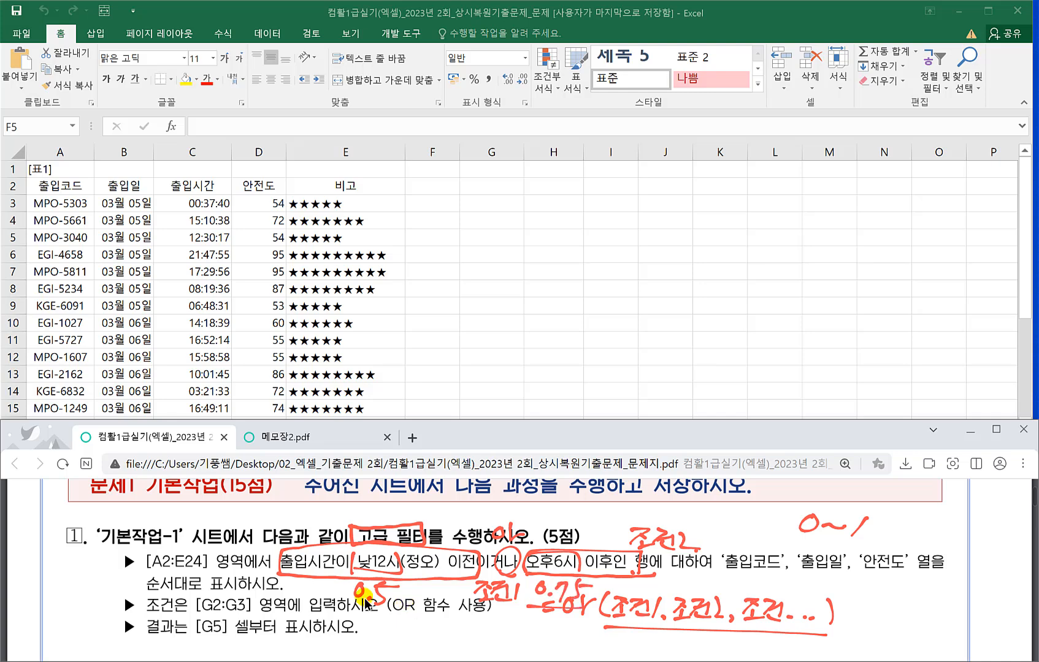
In Excel, enter the time 12:00 in cell G3 and 18:00 in cell G4 of the 기본작업-1 sheet.
{"action": "left_click", "coordinate": [495, 206]}
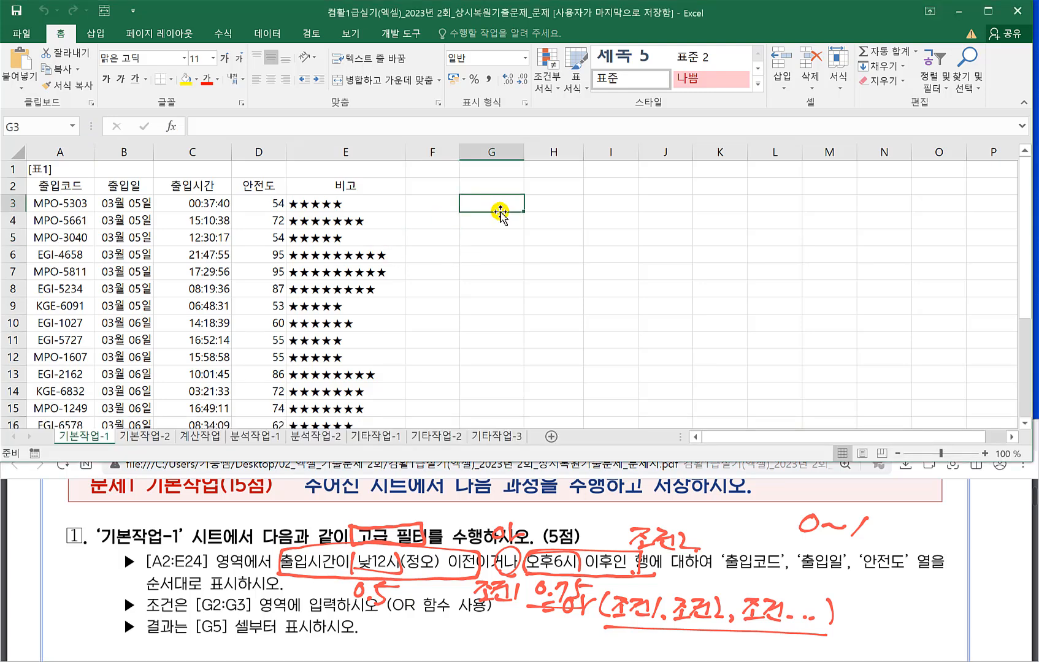
{"action": "type", "text": "12"}
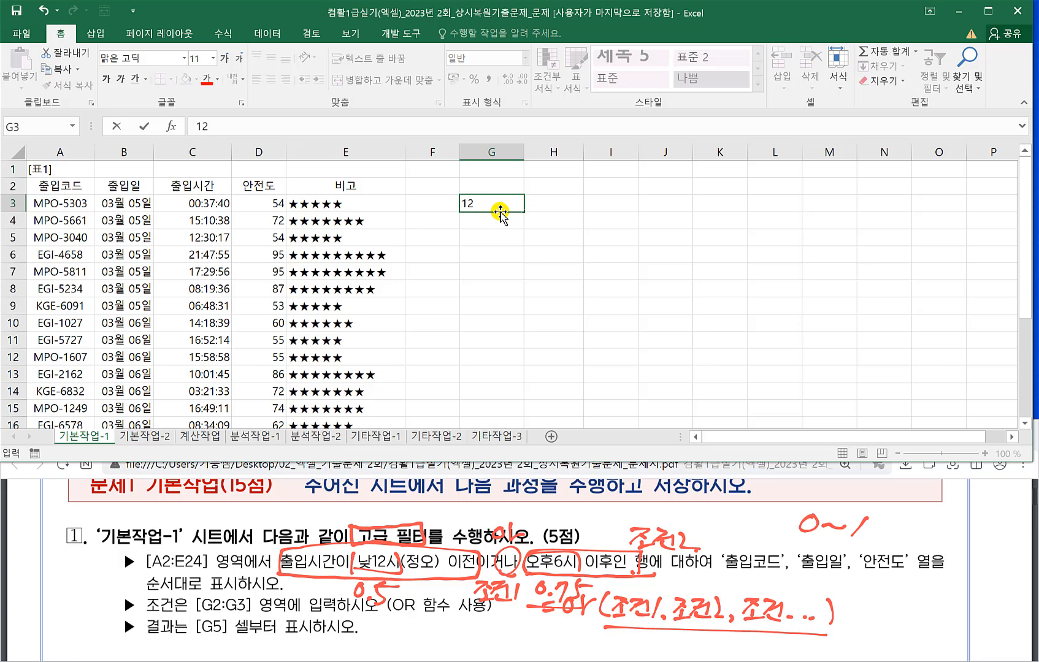
{"action": "type", "text": ":00"}
{"action": "key", "text": "Return"}
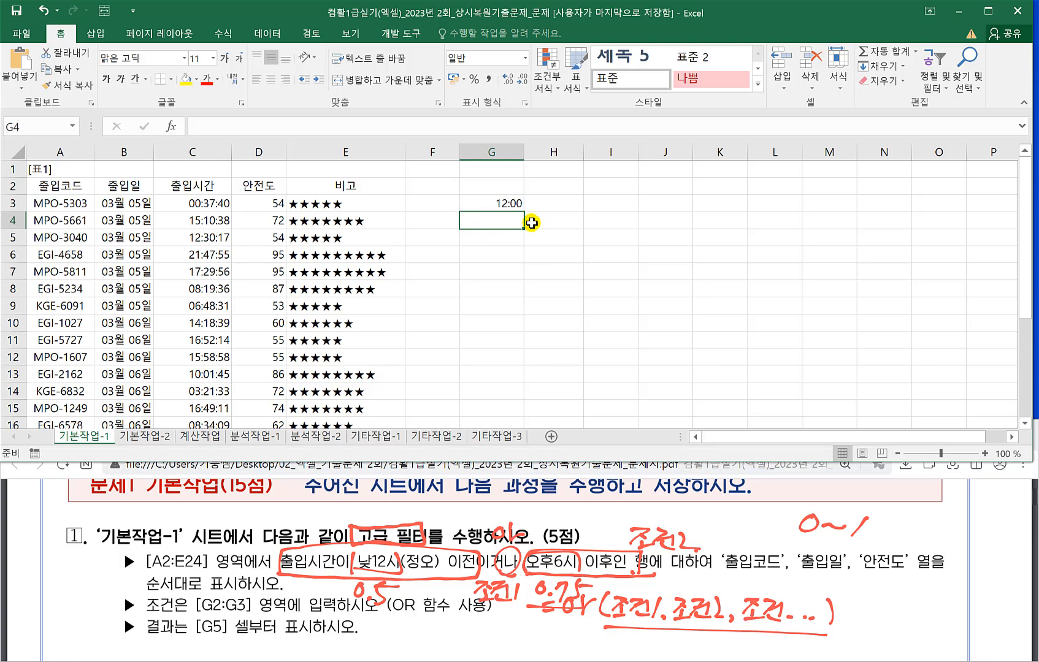
{"action": "type", "text": "18"}
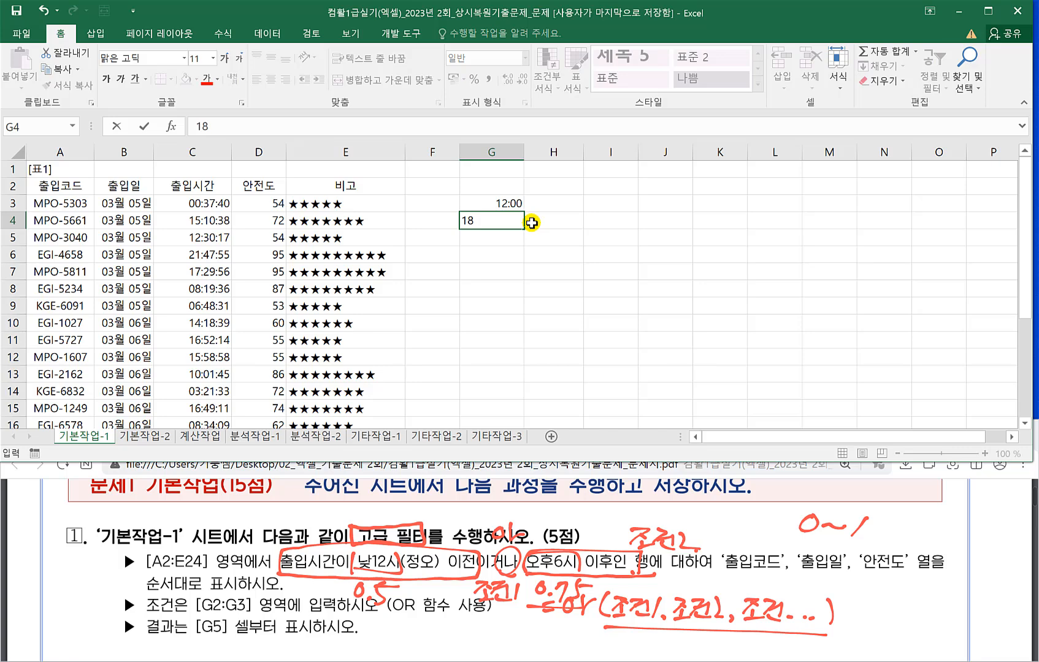
{"action": "type", "text": ":00"}
{"action": "key", "text": "Return"}
Change the number format of cells G3:G4 to General (일반) to show the times as decimals.
{"action": "left_click_drag", "start_coordinate": [494, 203], "coordinate": [493, 220]}
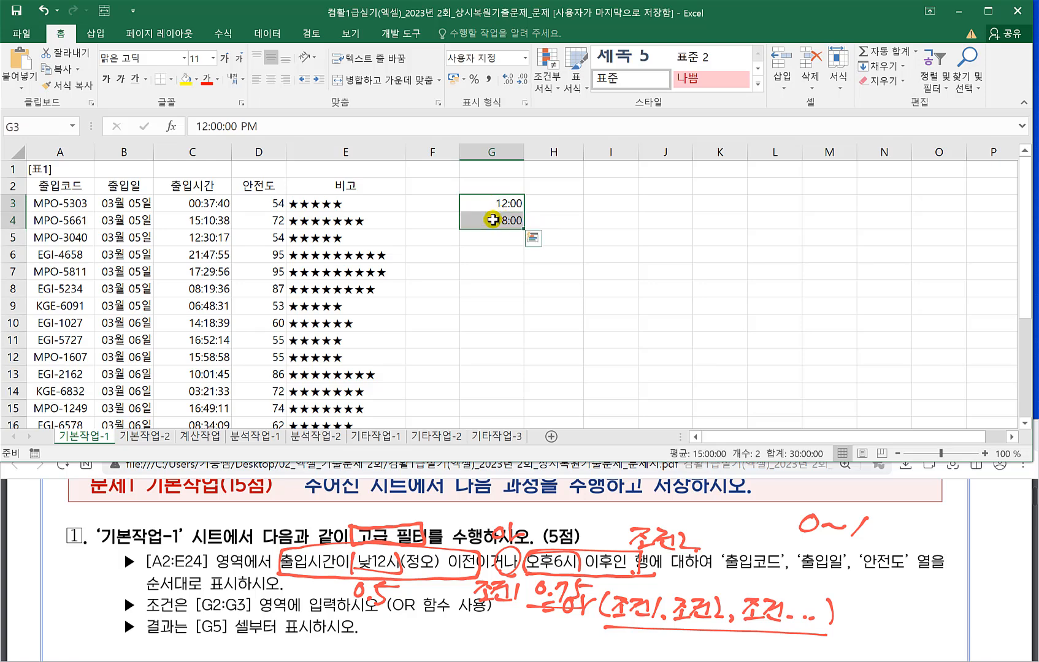
{"action": "key", "text": "ctrl+1"}
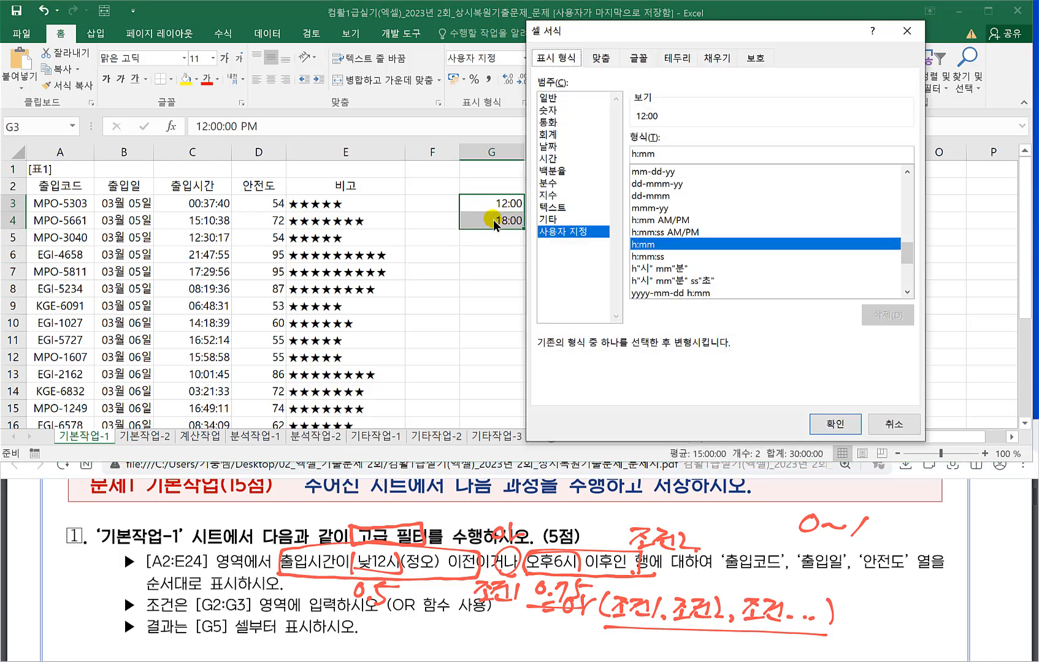
{"action": "left_click", "coordinate": [549, 111]}
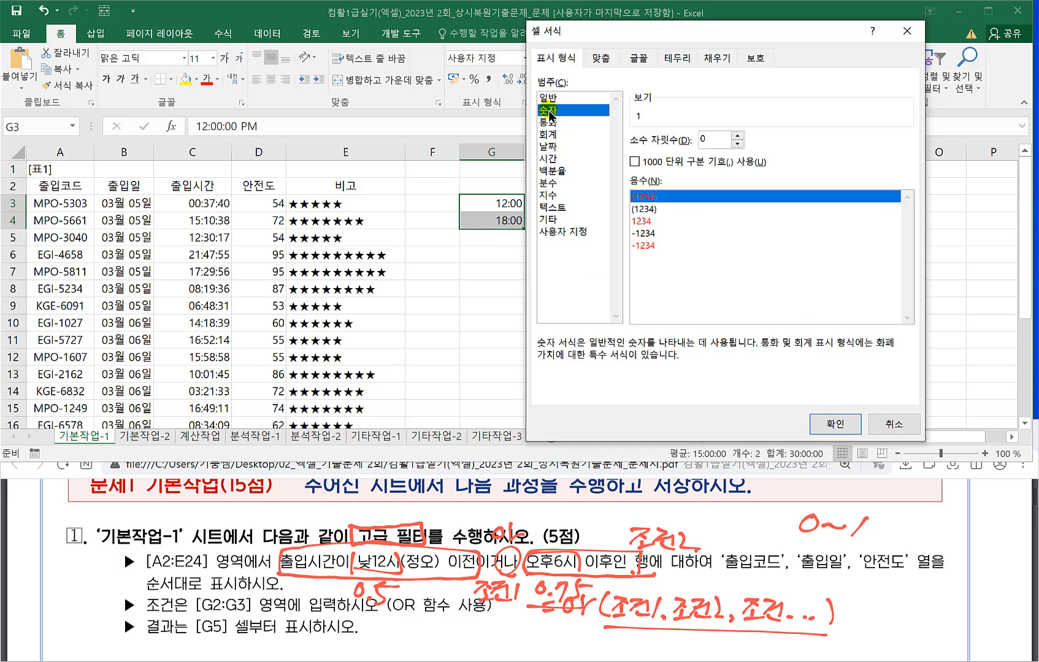
{"action": "left_click", "coordinate": [545, 99]}
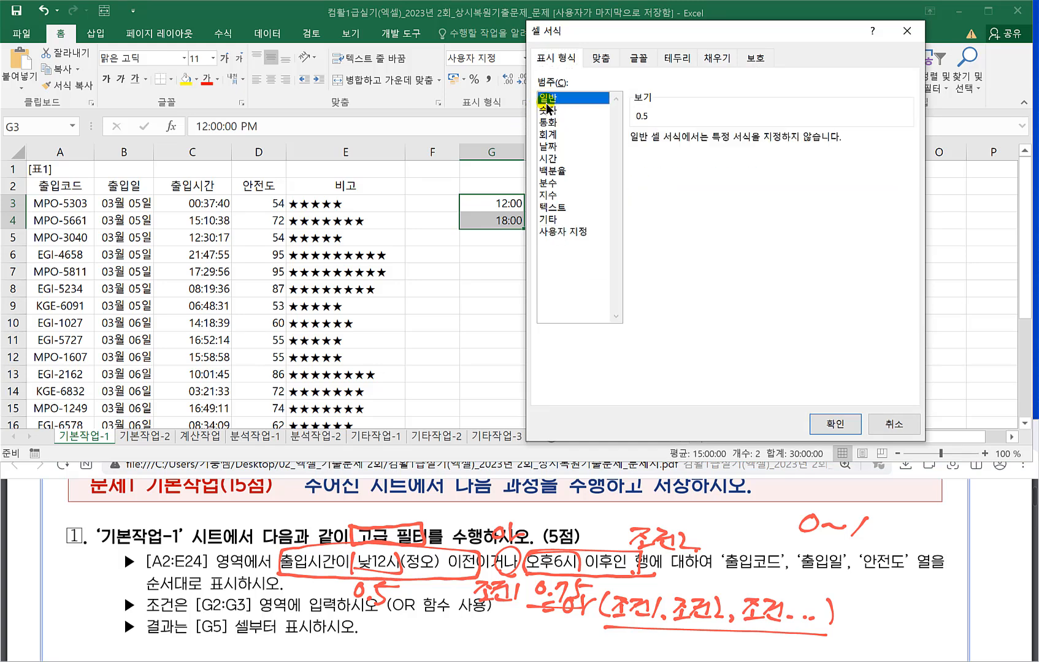
{"action": "left_click", "coordinate": [550, 111]}
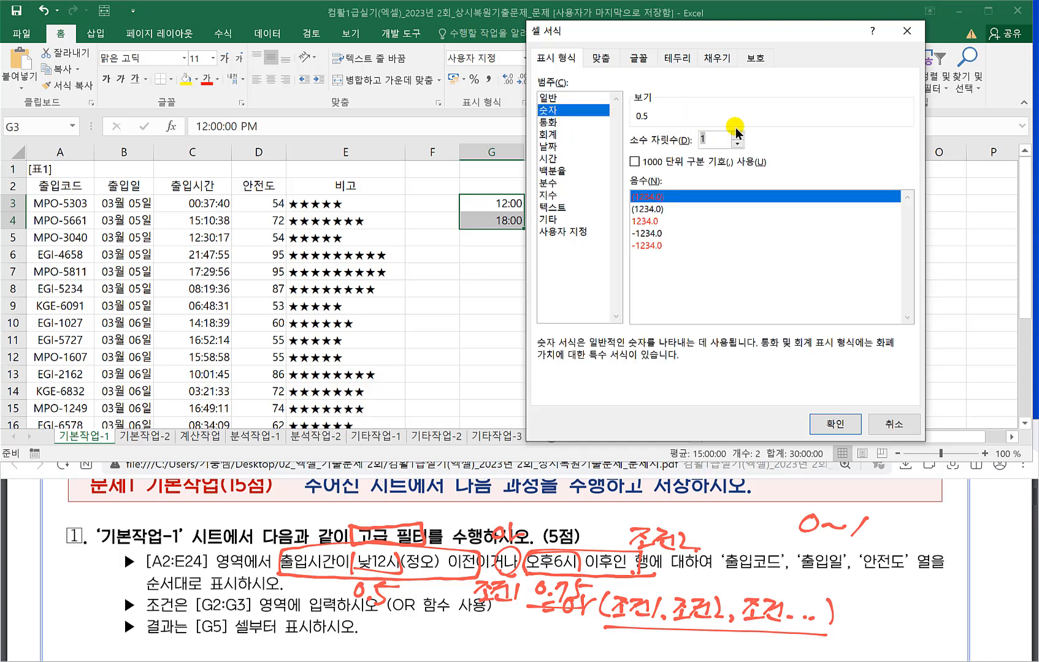
{"action": "left_click", "coordinate": [544, 98]}
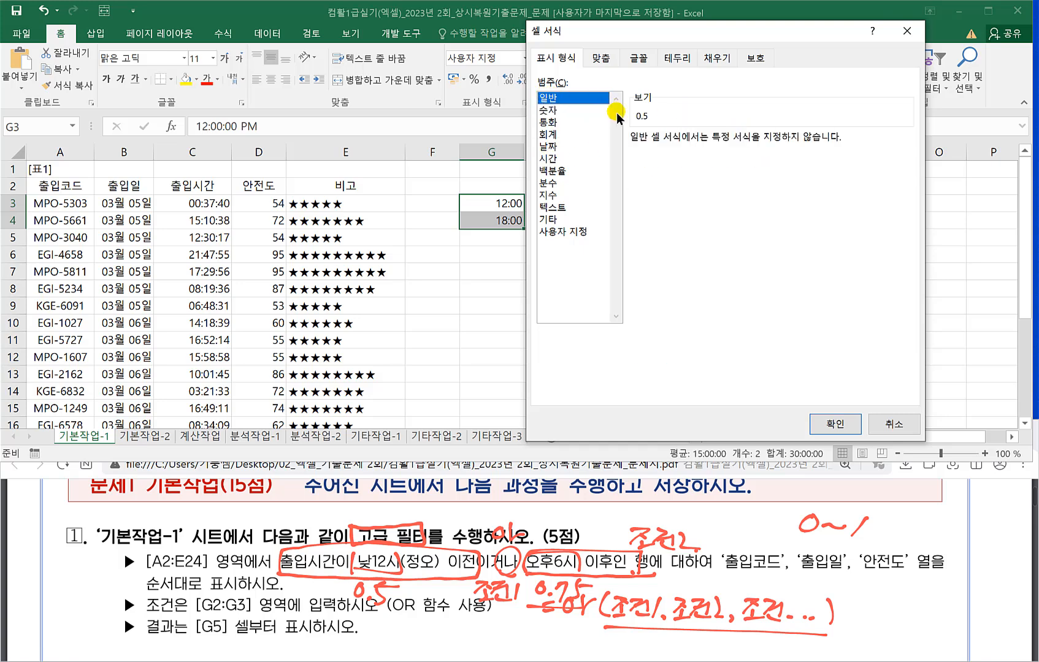
{"action": "left_click", "coordinate": [831, 424]}
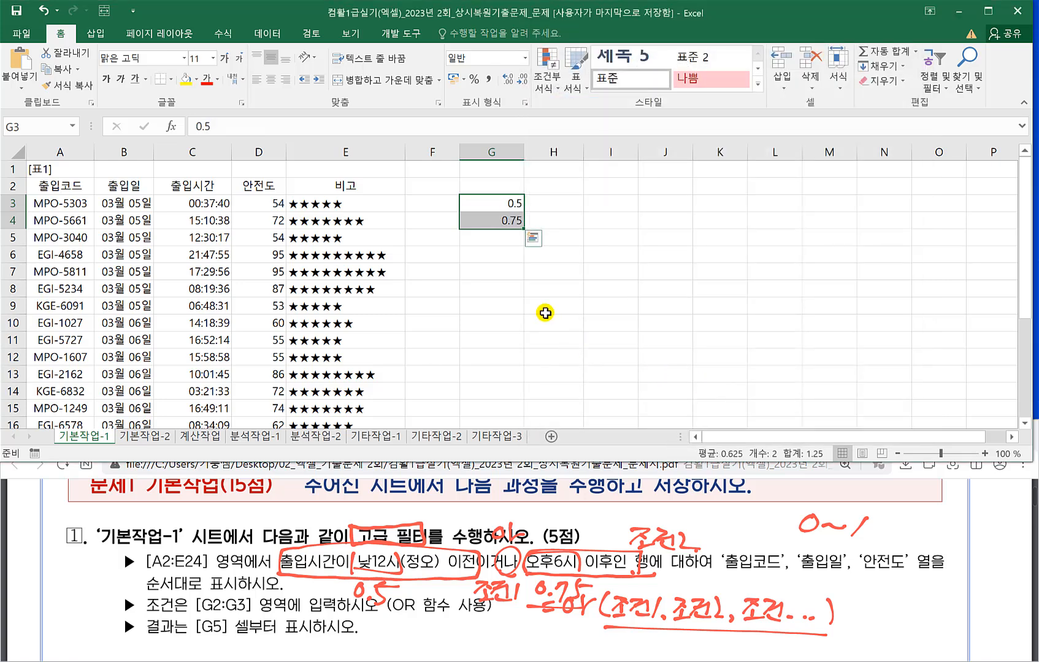
Clear the trial time values from cells G3:G4.
{"action": "left_click", "coordinate": [544, 306]}
{"action": "left_click", "coordinate": [487, 203]}
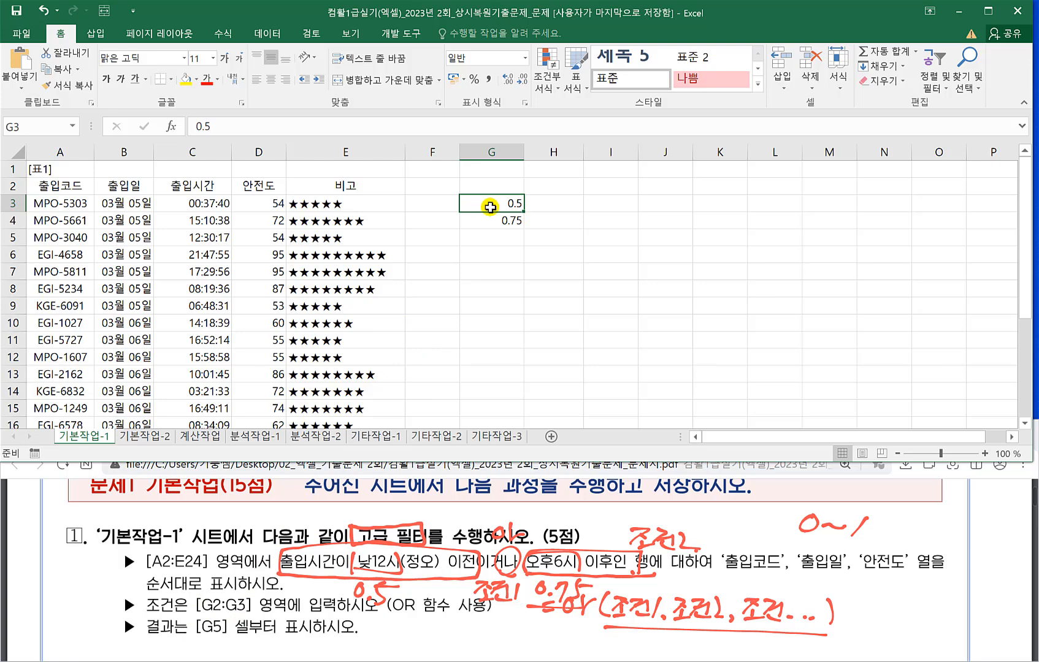
{"action": "left_click_drag", "start_coordinate": [484, 205], "coordinate": [487, 222]}
{"action": "key", "text": "Delete"}
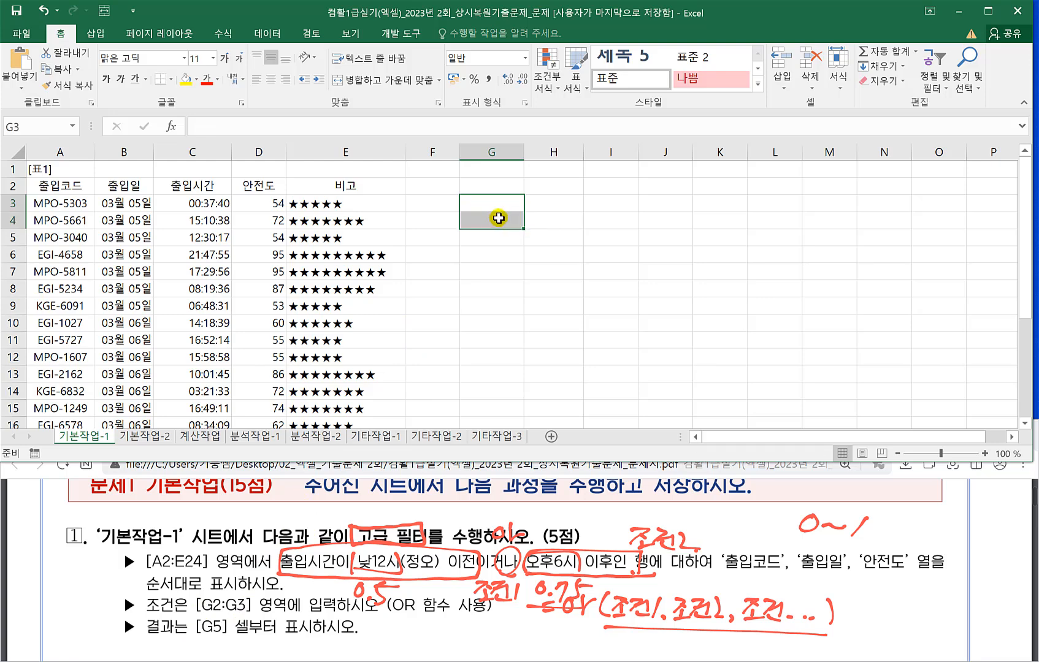
Enter the criteria heading "조건" in cell G2.
{"action": "left_click", "coordinate": [487, 184]}
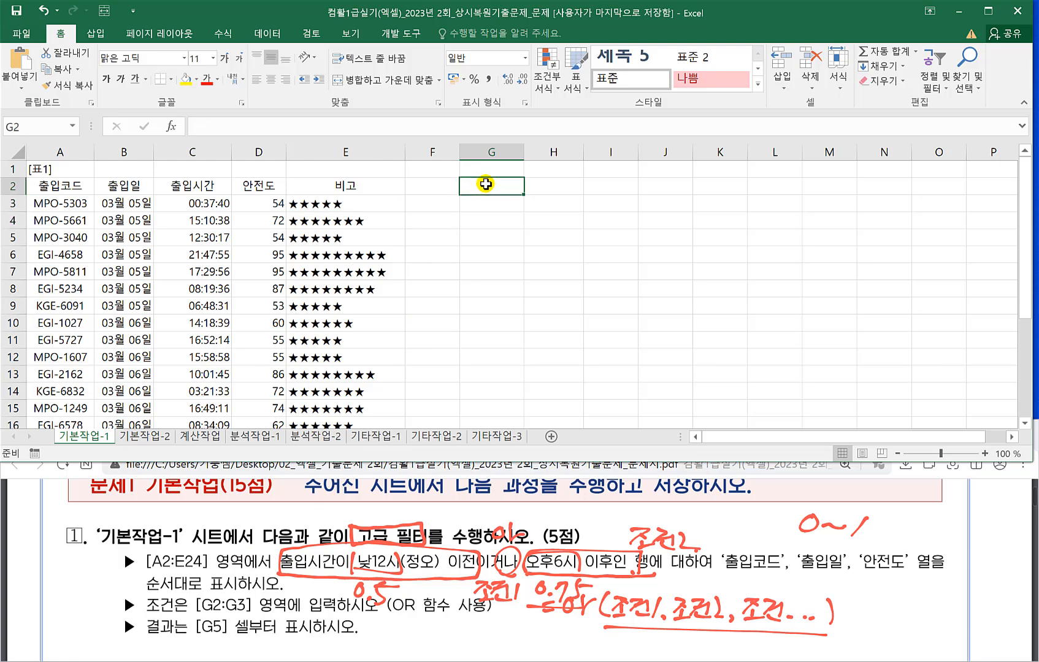
{"action": "type", "text": "조"}
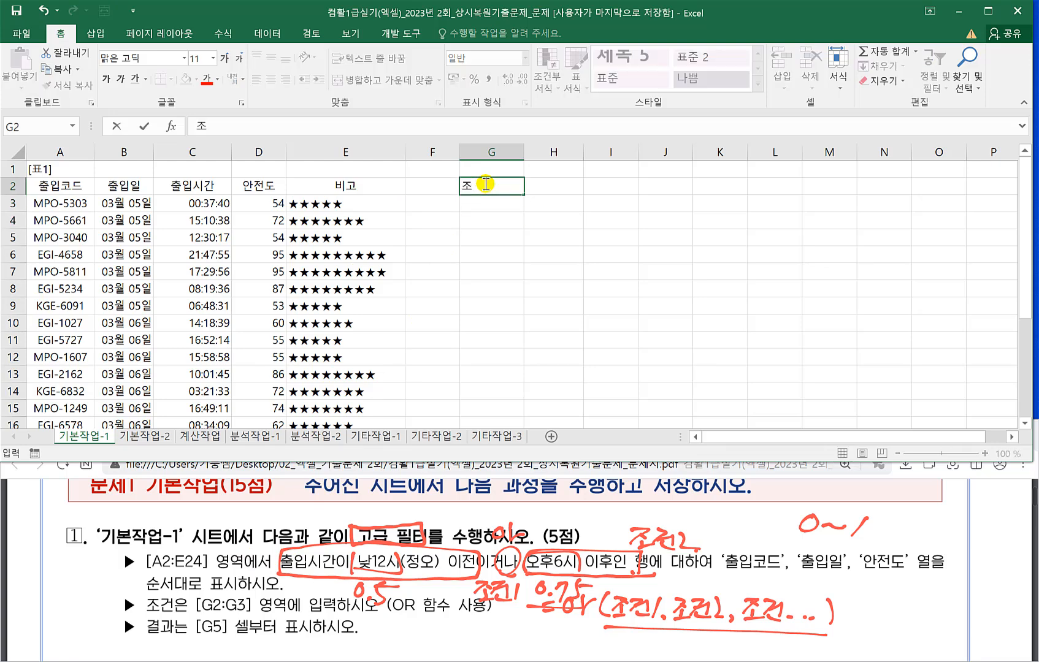
{"action": "type", "text": "거ㄴ"}
{"action": "key", "text": "Return"}
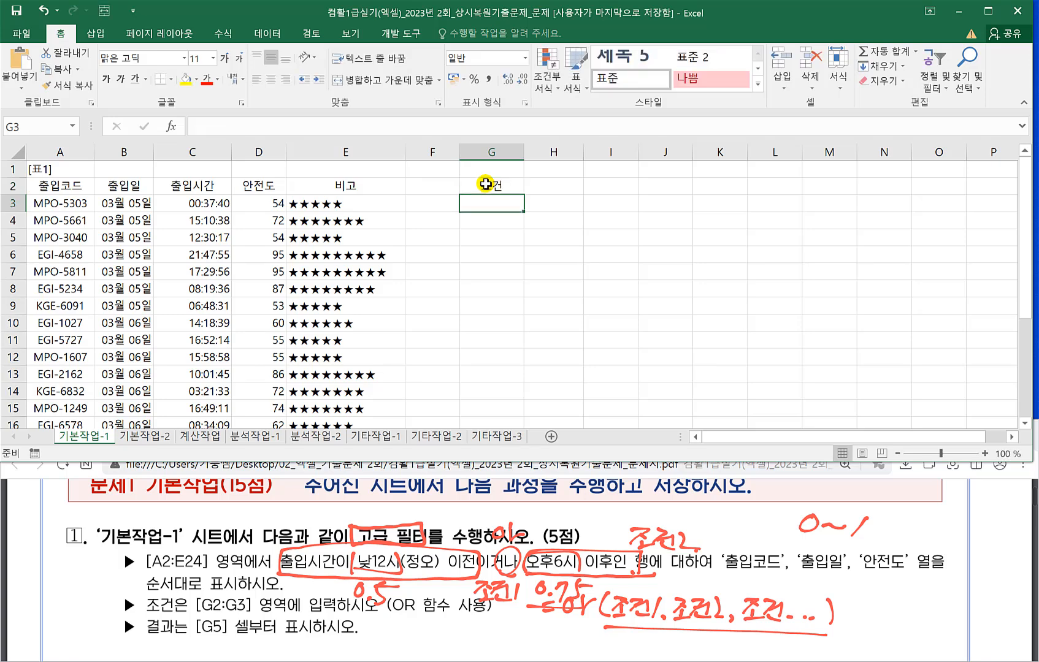
Begin an OR formula in cell G3 with a reference to C3 as its first argument.
{"action": "type", "text": "=ㅐ"}
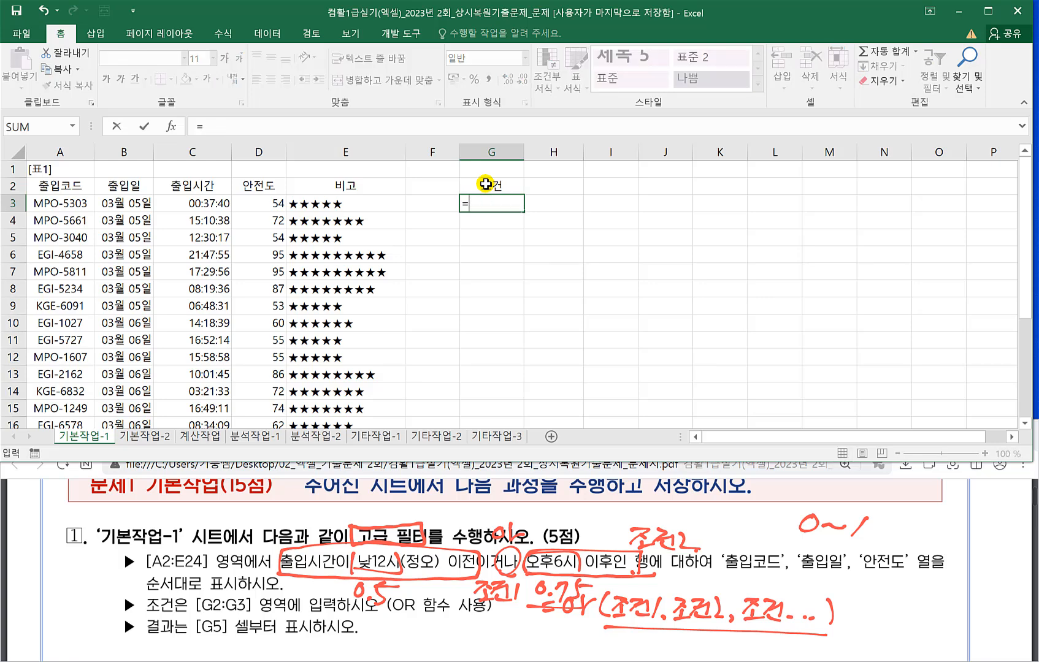
{"action": "type", "text": "or("}
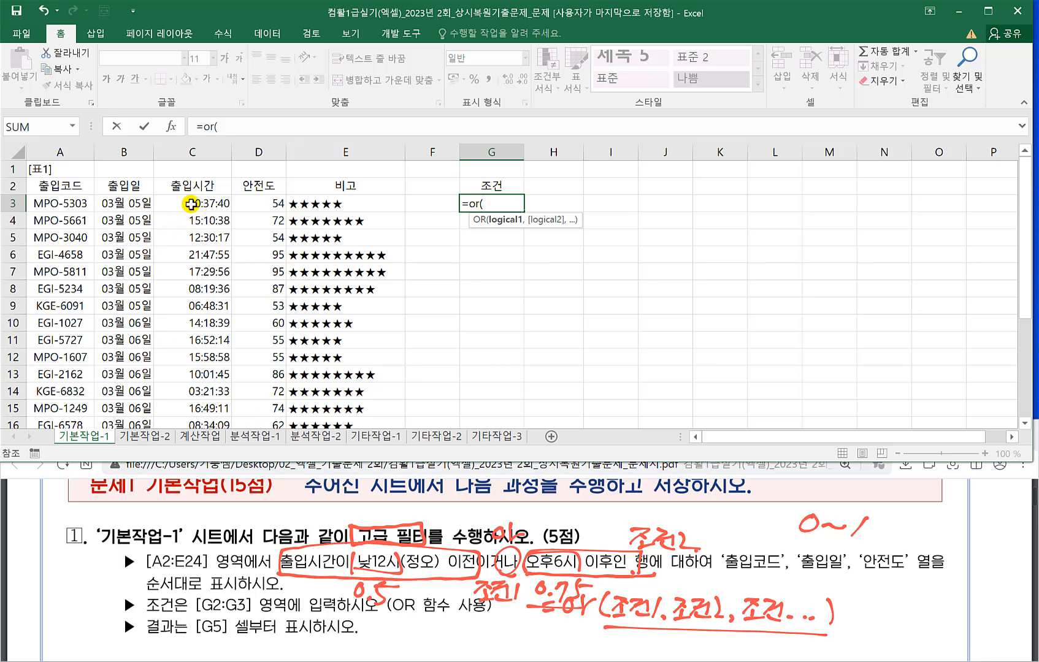
{"action": "left_click", "coordinate": [191, 204]}
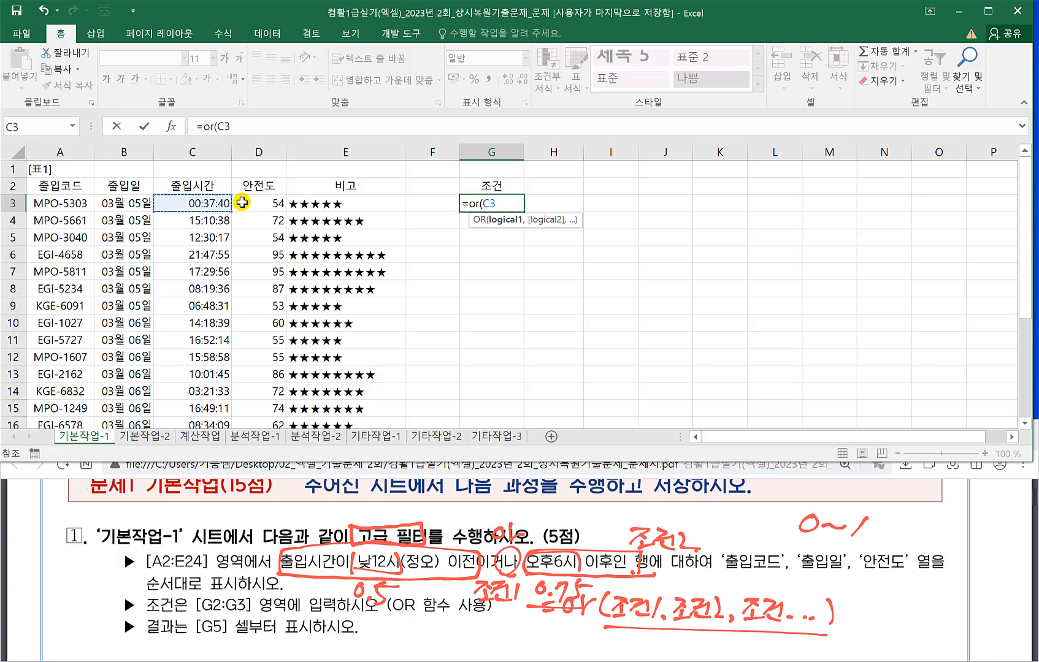
In the exam PDF, handwrite "이전, 이후 (날짜, 시간) <= >=" below task 1's bullets and underline the two operators.
{"action": "left_click", "coordinate": [124, 551]}
{"action": "scroll", "coordinate": [123, 521], "scroll_direction": "down", "scroll_amount": 2}
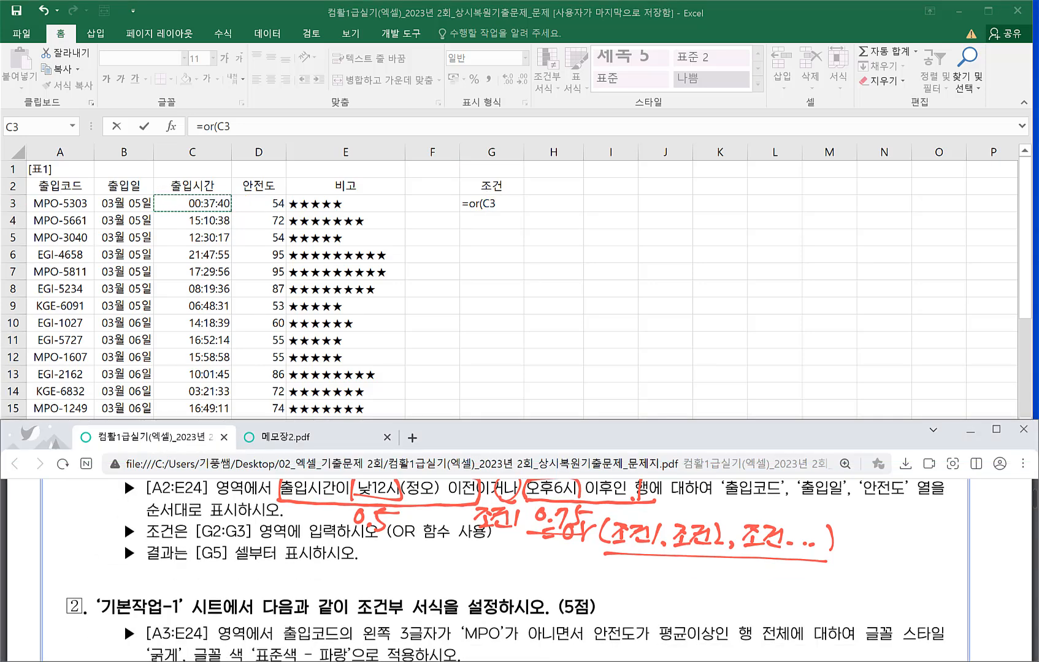
{"action": "mouse_move", "coordinate": [436, 559]}
{"action": "left_mouse_down"}
{"action": "mouse_move", "coordinate": [429, 576]}
{"action": "mouse_move", "coordinate": [431, 559]}
{"action": "left_mouse_up"}
{"action": "left_click_drag", "start_coordinate": [441, 557], "coordinate": [448, 574]}
{"action": "left_click_drag", "start_coordinate": [454, 563], "coordinate": [469, 579]}
{"action": "mouse_move", "coordinate": [454, 572]}
{"action": "left_mouse_down"}
{"action": "mouse_move", "coordinate": [471, 582]}
{"action": "mouse_move", "coordinate": [497, 558]}
{"action": "left_mouse_up"}
{"action": "left_click", "coordinate": [478, 576]}
{"action": "mouse_move", "coordinate": [505, 556]}
{"action": "left_mouse_down"}
{"action": "mouse_move", "coordinate": [508, 579]}
{"action": "mouse_move", "coordinate": [525, 560]}
{"action": "left_mouse_up"}
{"action": "left_click_drag", "start_coordinate": [521, 562], "coordinate": [528, 573]}
{"action": "mouse_move", "coordinate": [526, 573]}
{"action": "left_mouse_down"}
{"action": "mouse_move", "coordinate": [528, 586]}
{"action": "mouse_move", "coordinate": [581, 574]}
{"action": "left_mouse_up"}
{"action": "left_click_drag", "start_coordinate": [580, 567], "coordinate": [580, 587]}
{"action": "left_click_drag", "start_coordinate": [581, 566], "coordinate": [590, 569]}
{"action": "left_click_drag", "start_coordinate": [582, 568], "coordinate": [595, 580]}
{"action": "mouse_move", "coordinate": [591, 568]}
{"action": "left_mouse_down"}
{"action": "mouse_move", "coordinate": [605, 582]}
{"action": "mouse_move", "coordinate": [609, 560]}
{"action": "left_mouse_up"}
{"action": "left_click_drag", "start_coordinate": [605, 567], "coordinate": [619, 590]}
{"action": "mouse_move", "coordinate": [638, 565]}
{"action": "left_mouse_down"}
{"action": "mouse_move", "coordinate": [628, 582]}
{"action": "mouse_move", "coordinate": [642, 581]}
{"action": "left_mouse_up"}
{"action": "mouse_move", "coordinate": [650, 565]}
{"action": "left_mouse_down"}
{"action": "mouse_move", "coordinate": [651, 586]}
{"action": "mouse_move", "coordinate": [665, 574]}
{"action": "left_mouse_up"}
{"action": "mouse_move", "coordinate": [674, 563]}
{"action": "left_mouse_down"}
{"action": "mouse_move", "coordinate": [674, 582]}
{"action": "mouse_move", "coordinate": [686, 571]}
{"action": "left_mouse_up"}
{"action": "left_click_drag", "start_coordinate": [664, 577], "coordinate": [681, 586]}
{"action": "mouse_move", "coordinate": [691, 564]}
{"action": "left_mouse_down"}
{"action": "mouse_move", "coordinate": [686, 587]}
{"action": "mouse_move", "coordinate": [738, 591]}
{"action": "mouse_move", "coordinate": [748, 573]}
{"action": "left_mouse_up"}
{"action": "mouse_move", "coordinate": [735, 584]}
{"action": "left_mouse_down"}
{"action": "mouse_move", "coordinate": [776, 593]}
{"action": "mouse_move", "coordinate": [805, 577]}
{"action": "left_mouse_up"}
{"action": "left_click_drag", "start_coordinate": [789, 587], "coordinate": [811, 585]}
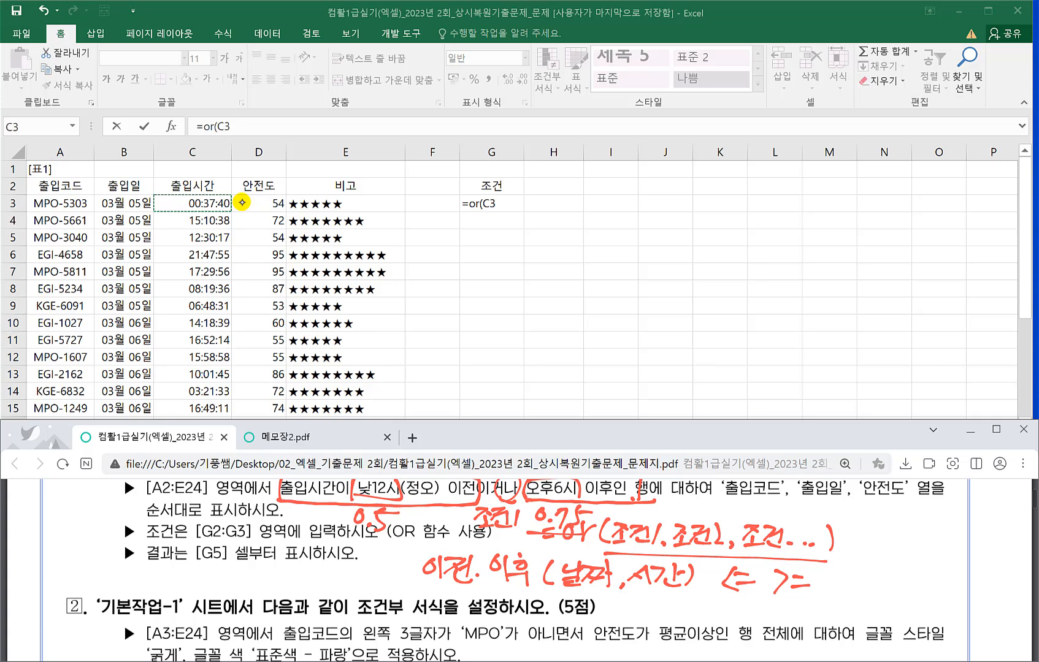
{"action": "left_click_drag", "start_coordinate": [709, 596], "coordinate": [809, 601]}
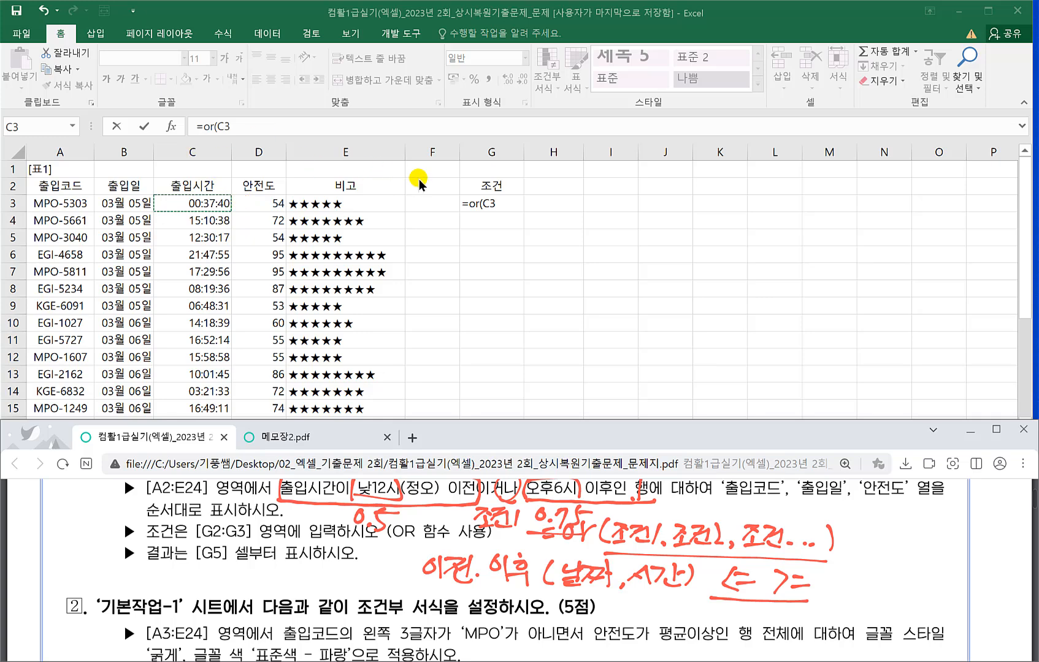
Complete the OR formula in G3 as =OR(C3<=0.5,C3>=0.75).
{"action": "left_click", "coordinate": [504, 203]}
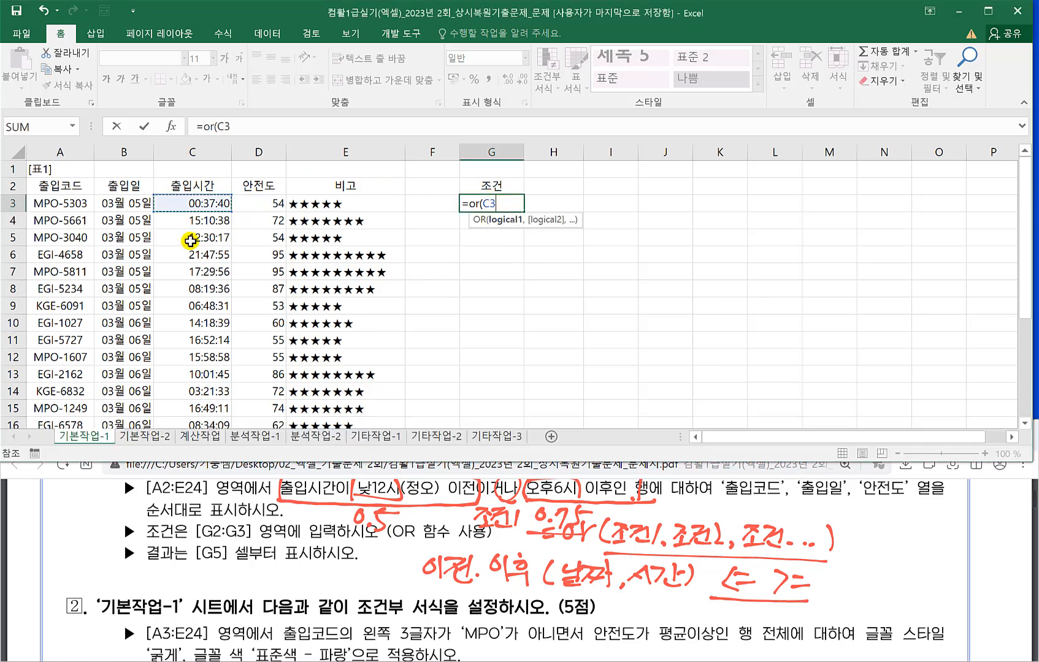
{"action": "type", "text": "<=0.5"}
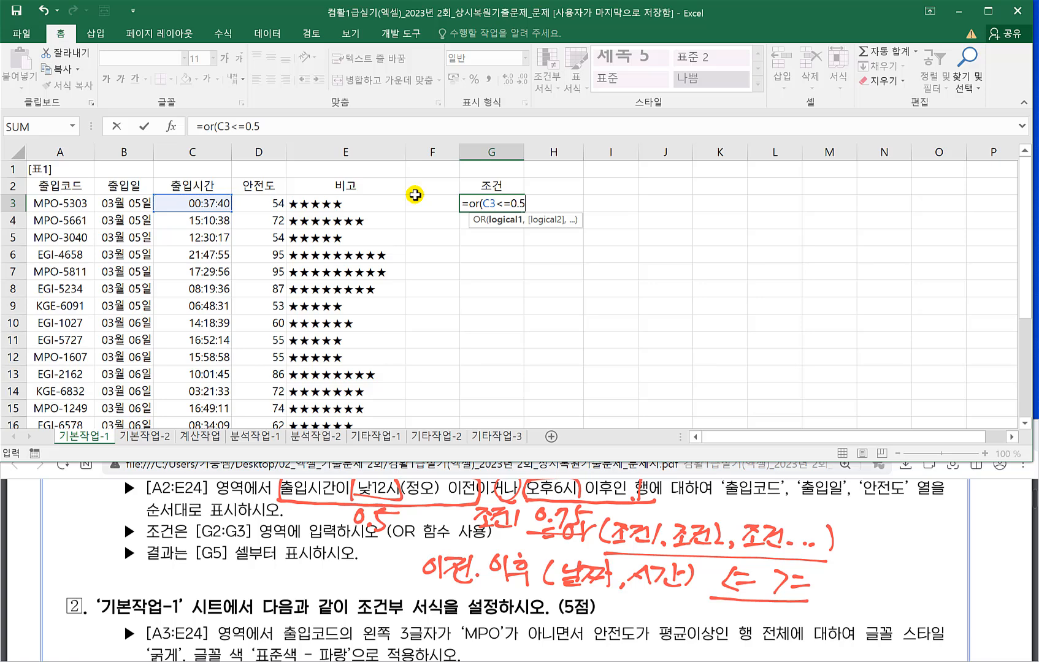
{"action": "type", "text": ","}
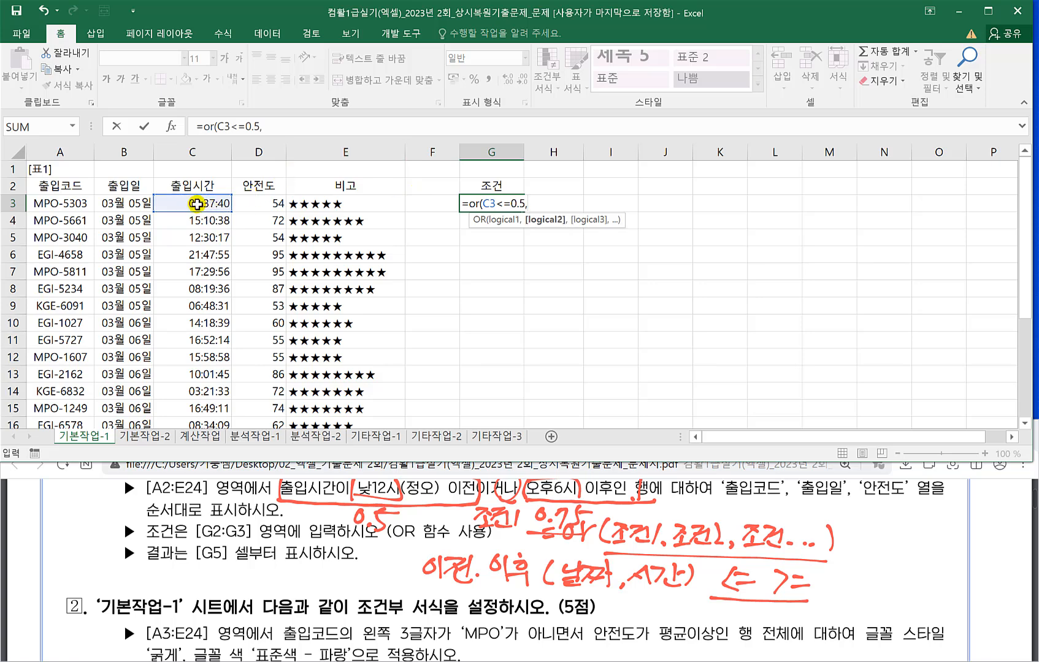
{"action": "left_click", "coordinate": [194, 202]}
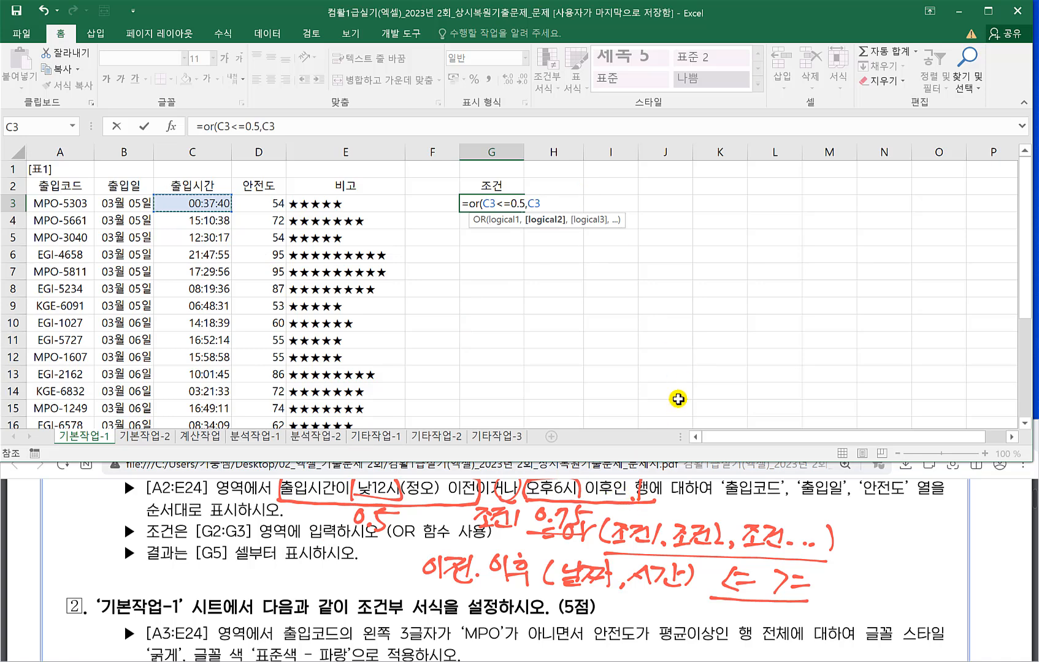
{"action": "type", "text": ">=0.75)"}
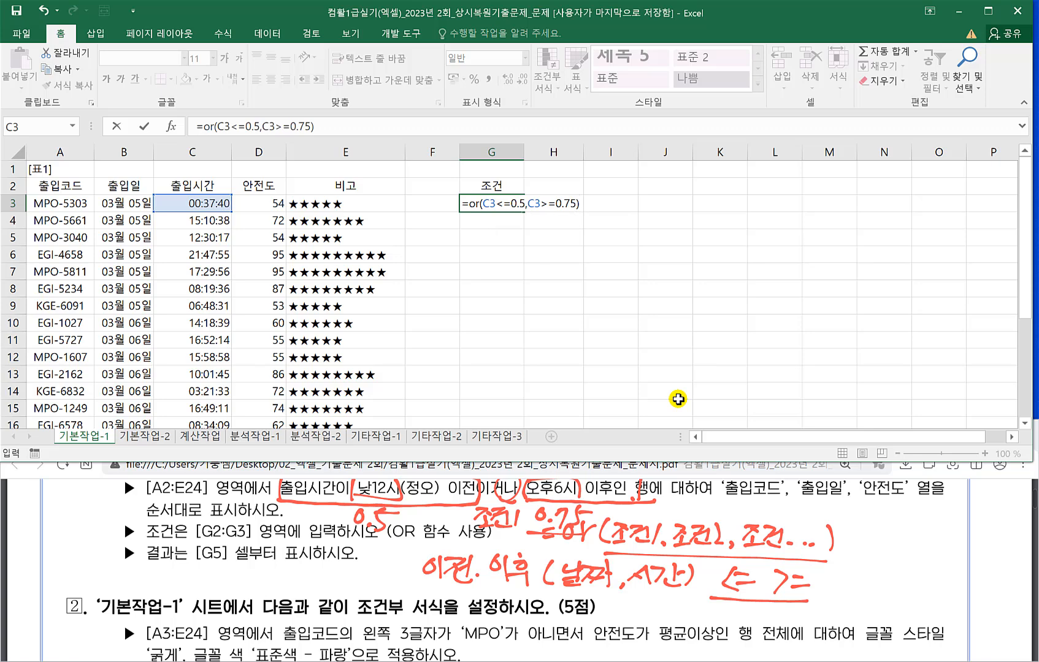
{"action": "key", "text": "Return"}
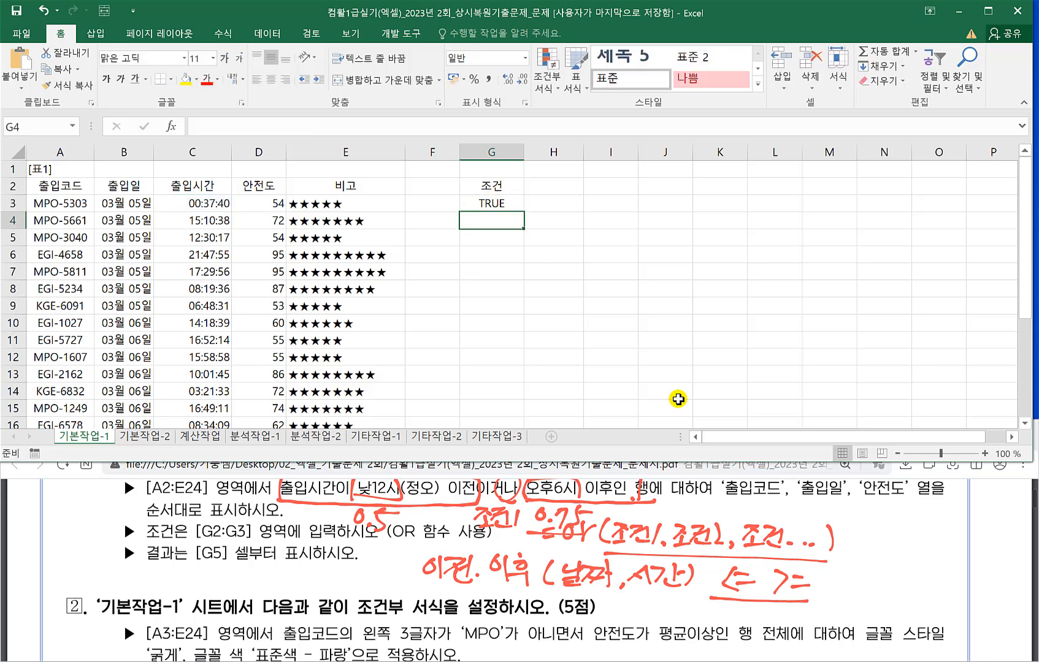
Check the formula in G3, the 출입시간 values it tests, and the extent of the data range A2:E24.
{"action": "left_click", "coordinate": [489, 201]}
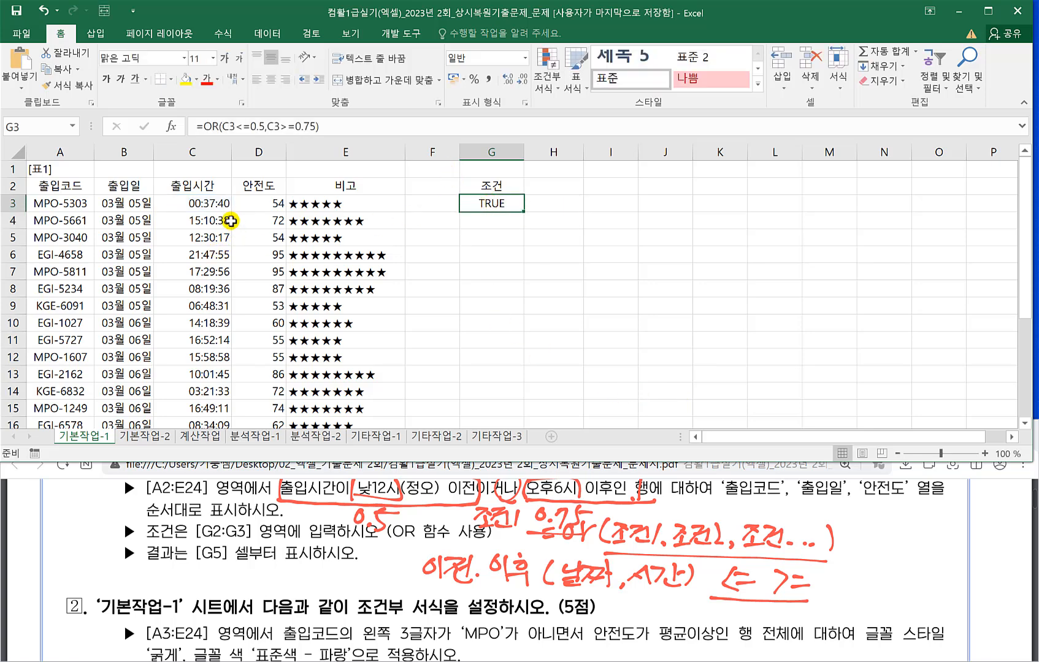
{"action": "left_click", "coordinate": [193, 203]}
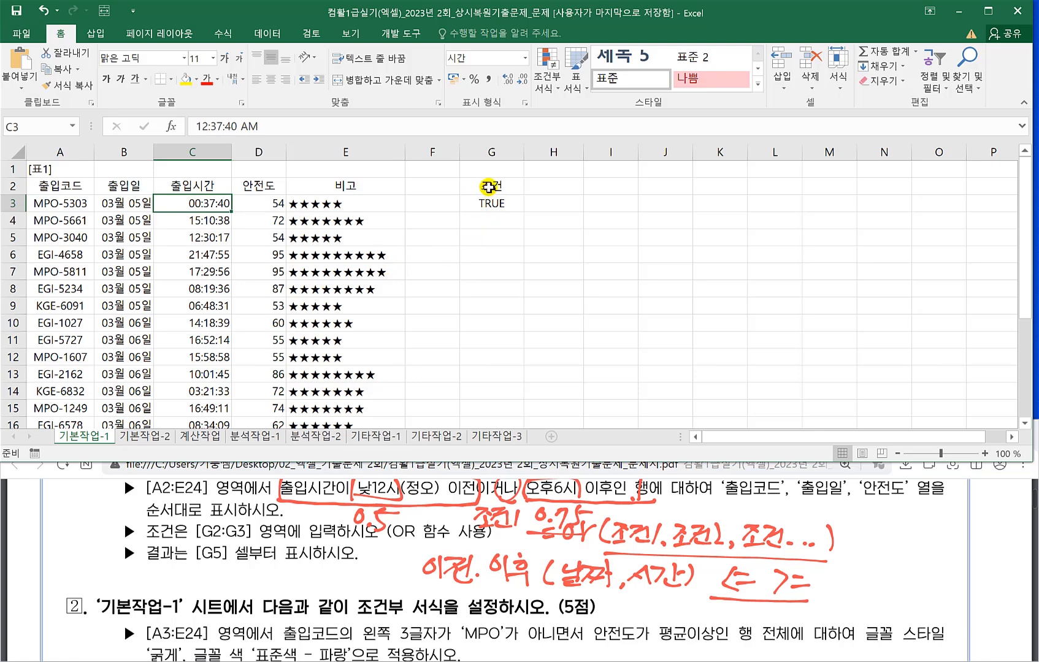
{"action": "left_click", "coordinate": [300, 255]}
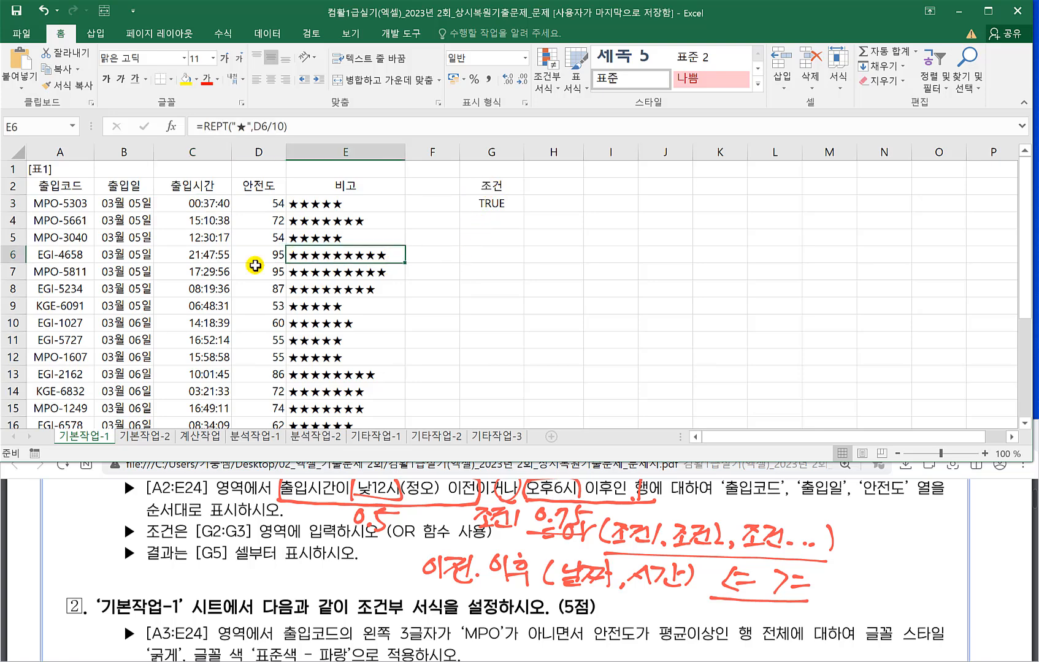
{"action": "left_click", "coordinate": [210, 257]}
{"action": "left_click", "coordinate": [205, 239]}
{"action": "left_click", "coordinate": [218, 222]}
{"action": "left_click", "coordinate": [299, 243]}
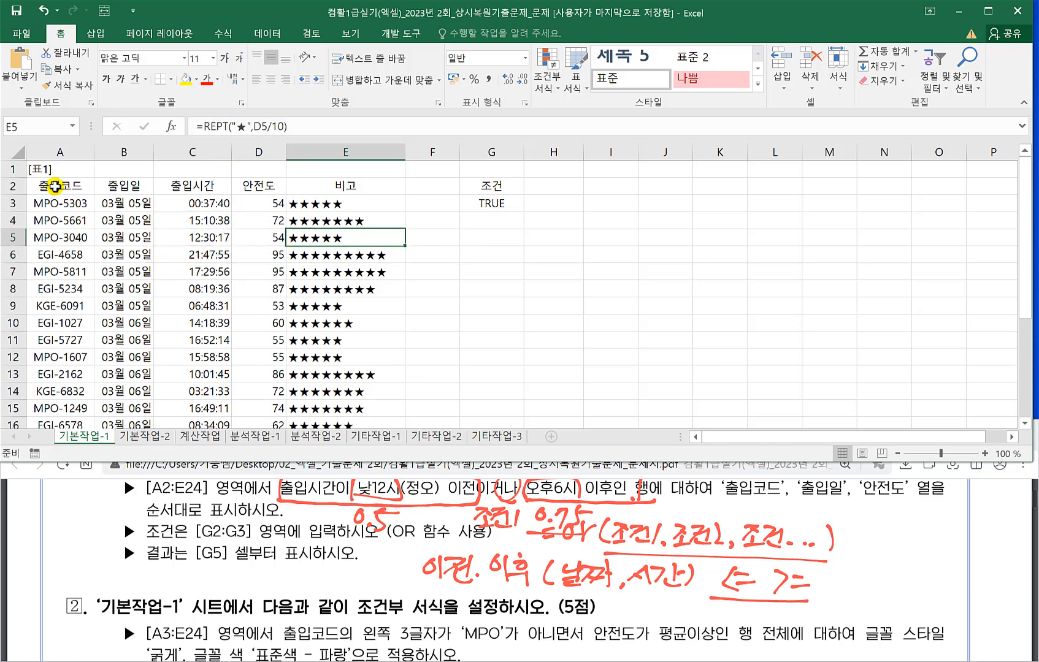
{"action": "left_click", "coordinate": [55, 186]}
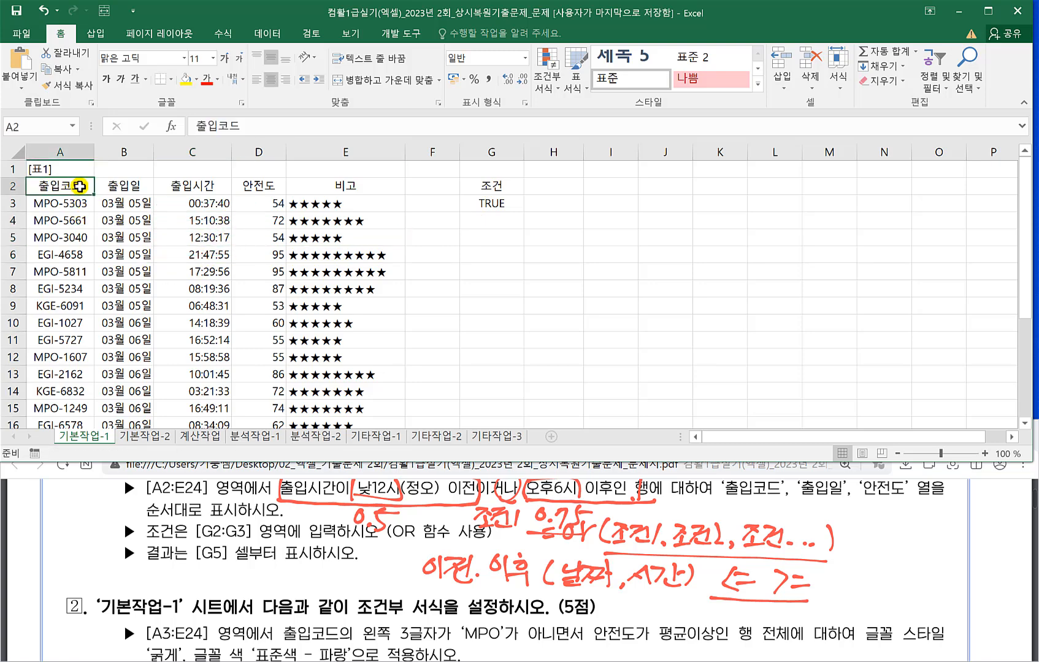
{"action": "key", "text": "ctrl+shift+Down"}
{"action": "key", "text": "ctrl+shift+Right"}
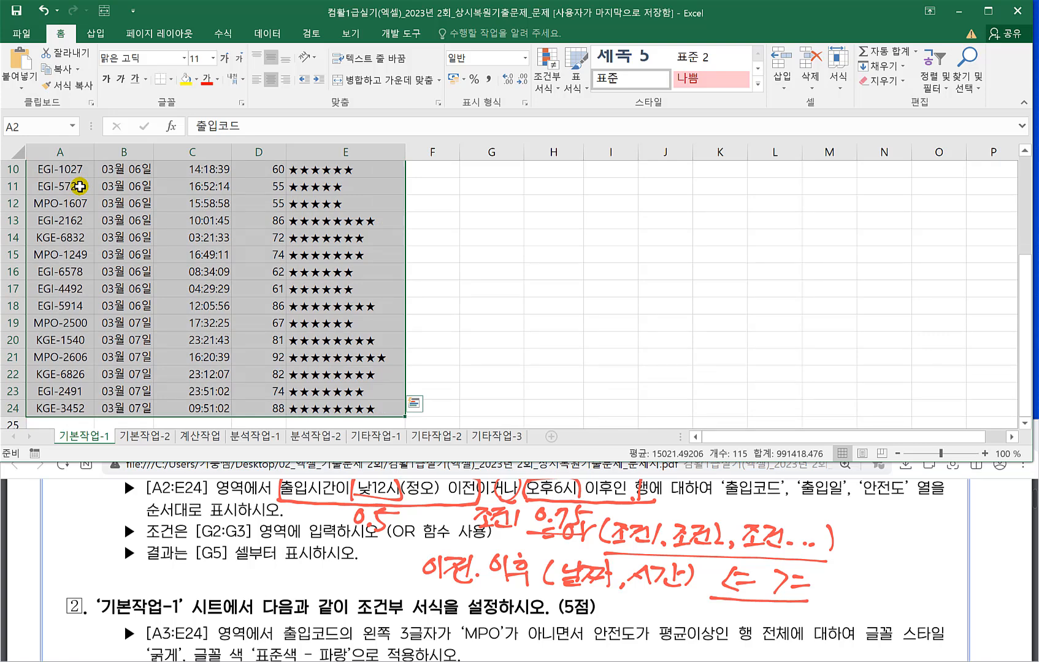
{"action": "left_click", "coordinate": [191, 236]}
{"action": "left_click", "coordinate": [207, 286]}
{"action": "left_click", "coordinate": [188, 236]}
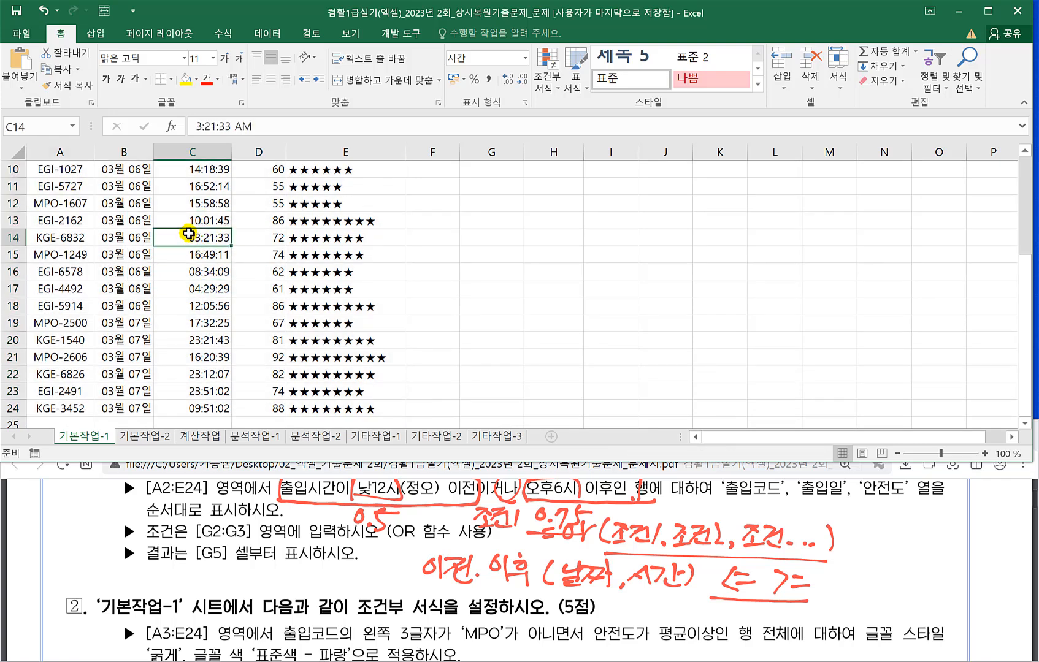
{"action": "left_click", "coordinate": [260, 35]}
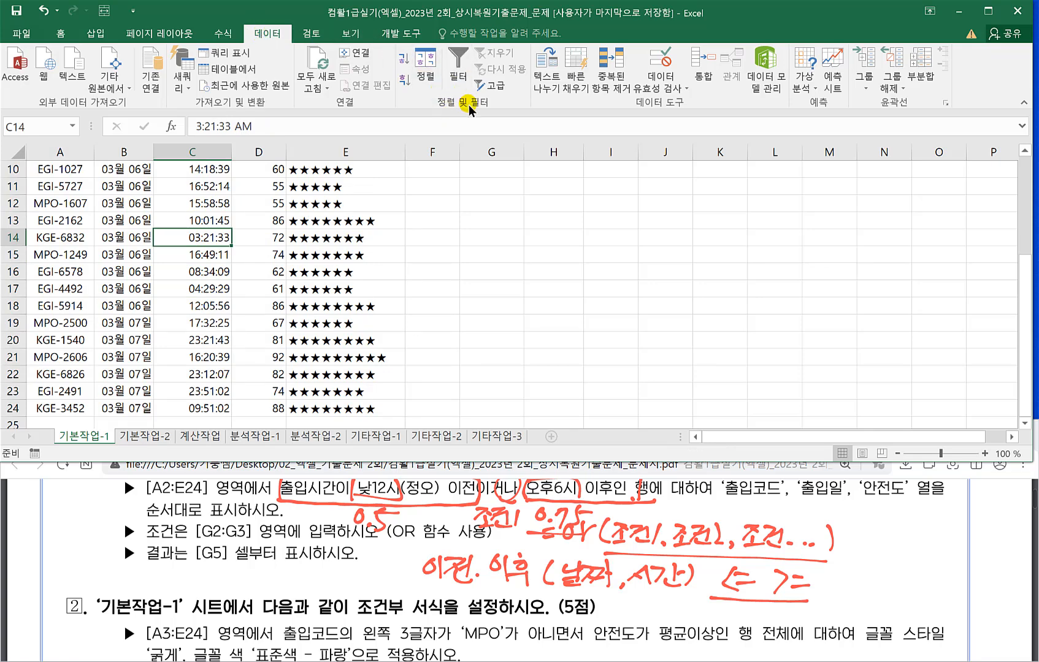
{"action": "left_click", "coordinate": [492, 85]}
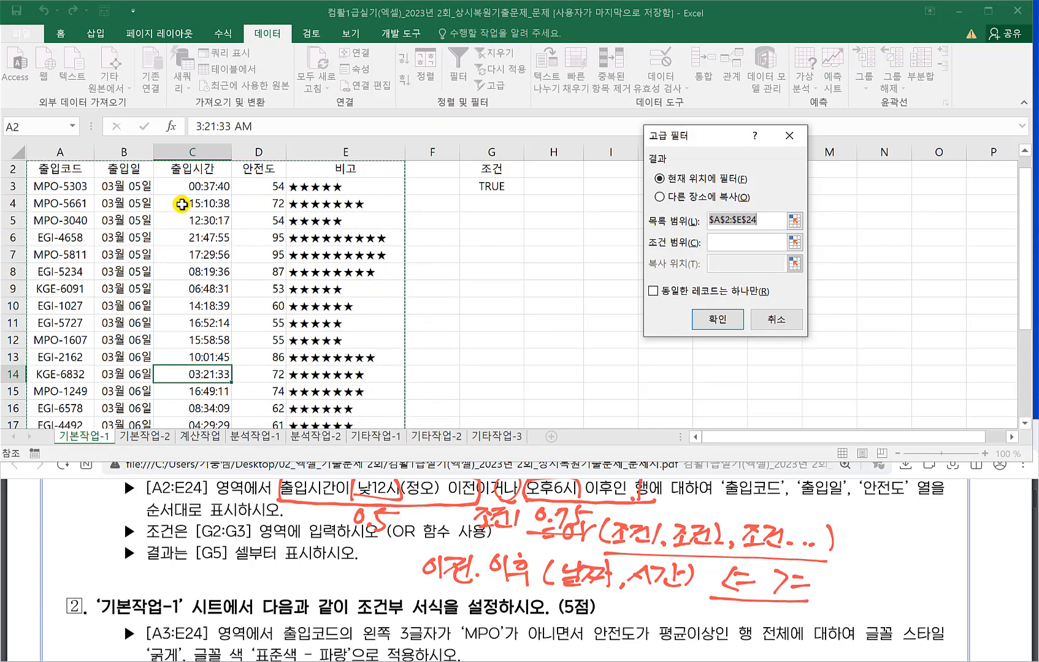
{"action": "scroll", "coordinate": [343, 328], "scroll_direction": "down", "scroll_amount": 3}
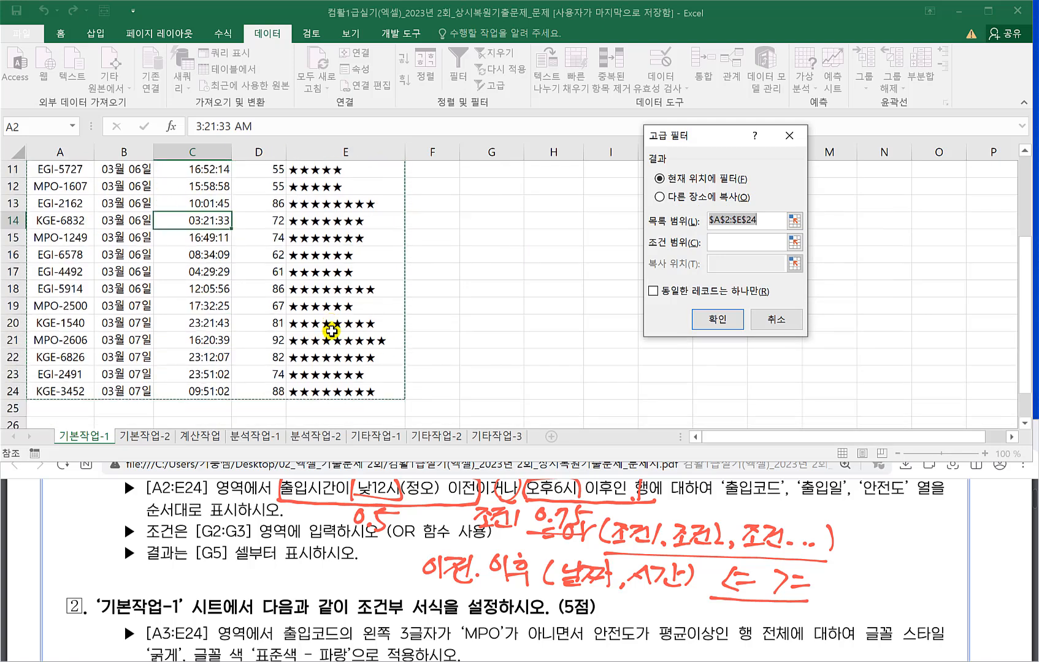
{"action": "scroll", "coordinate": [288, 307], "scroll_direction": "up", "scroll_amount": 3}
{"action": "scroll", "coordinate": [331, 245], "scroll_direction": "down", "scroll_amount": 1}
{"action": "scroll", "coordinate": [424, 211], "scroll_direction": "up", "scroll_amount": 1}
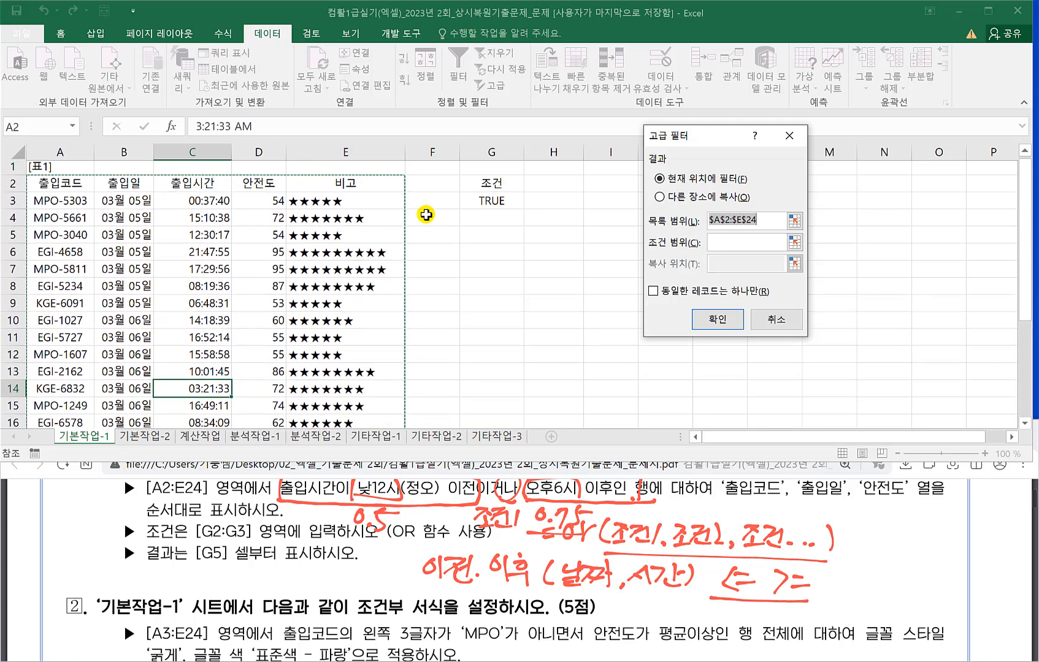
{"action": "left_click", "coordinate": [720, 240]}
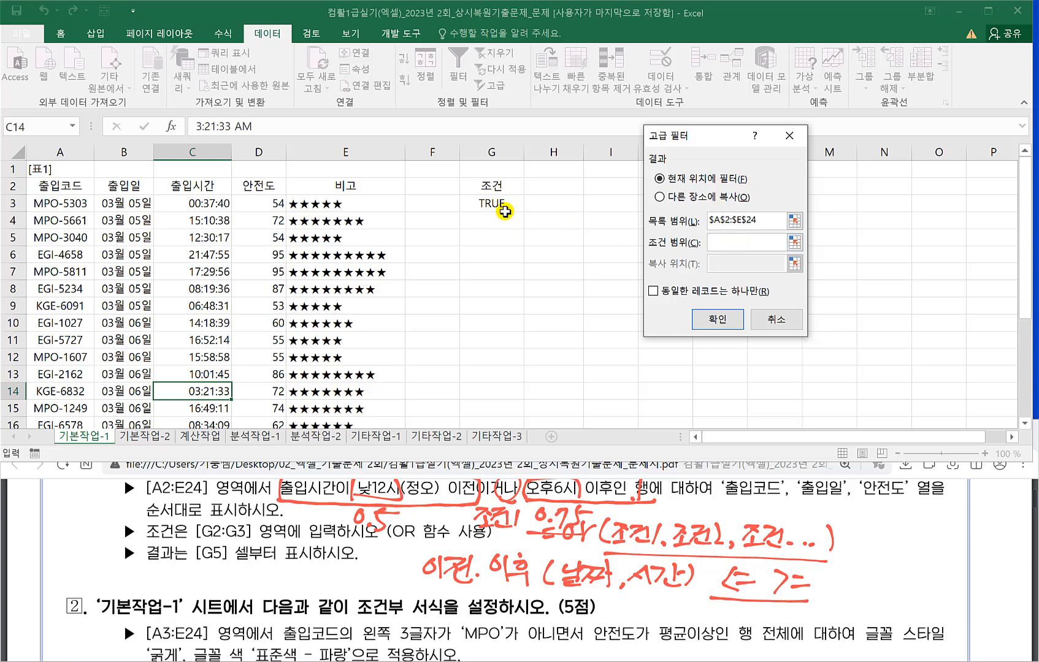
{"action": "left_click_drag", "start_coordinate": [491, 187], "coordinate": [492, 203]}
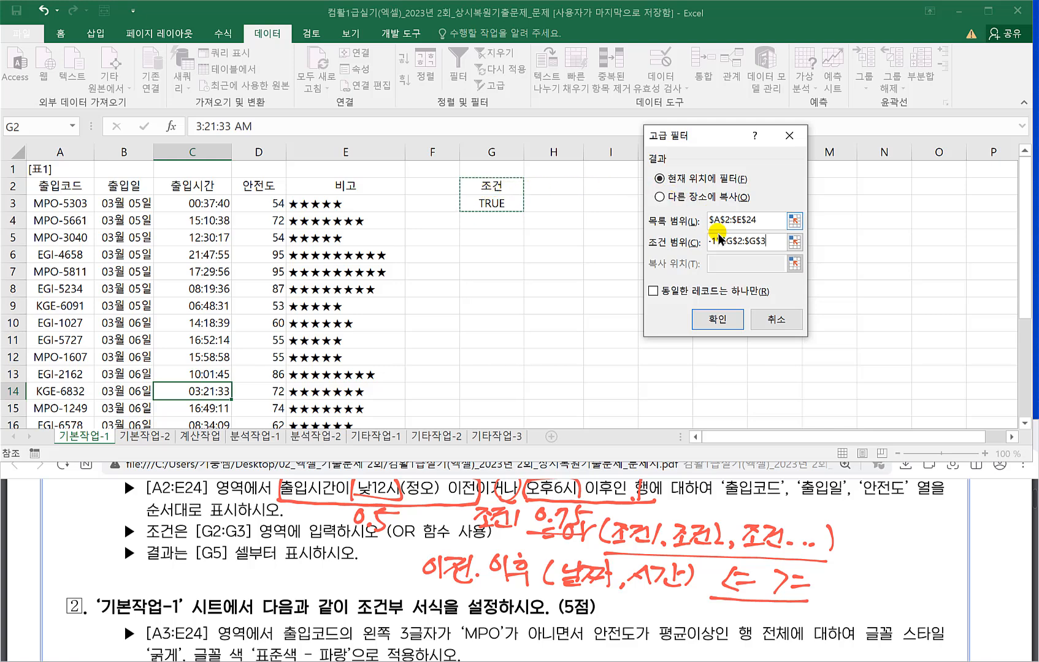
{"action": "left_click", "coordinate": [774, 320]}
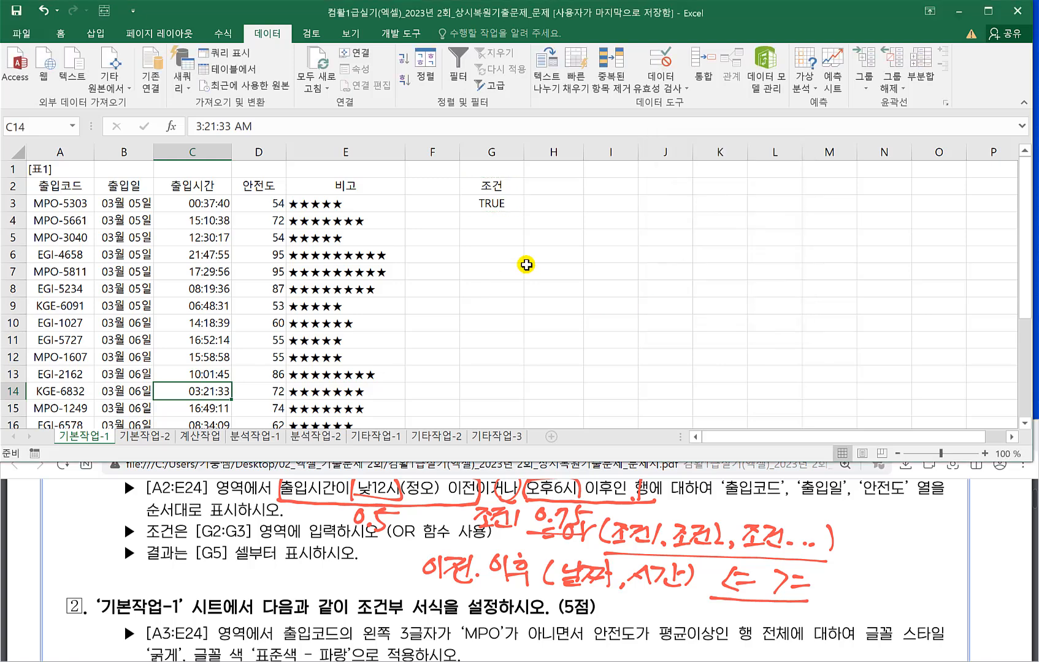
In the exam PDF, mark the column names '출입코드', '출입일', '안전도' with a line and locate their headers in row 2 of the sheet.
{"action": "left_click_drag", "start_coordinate": [710, 499], "coordinate": [890, 494]}
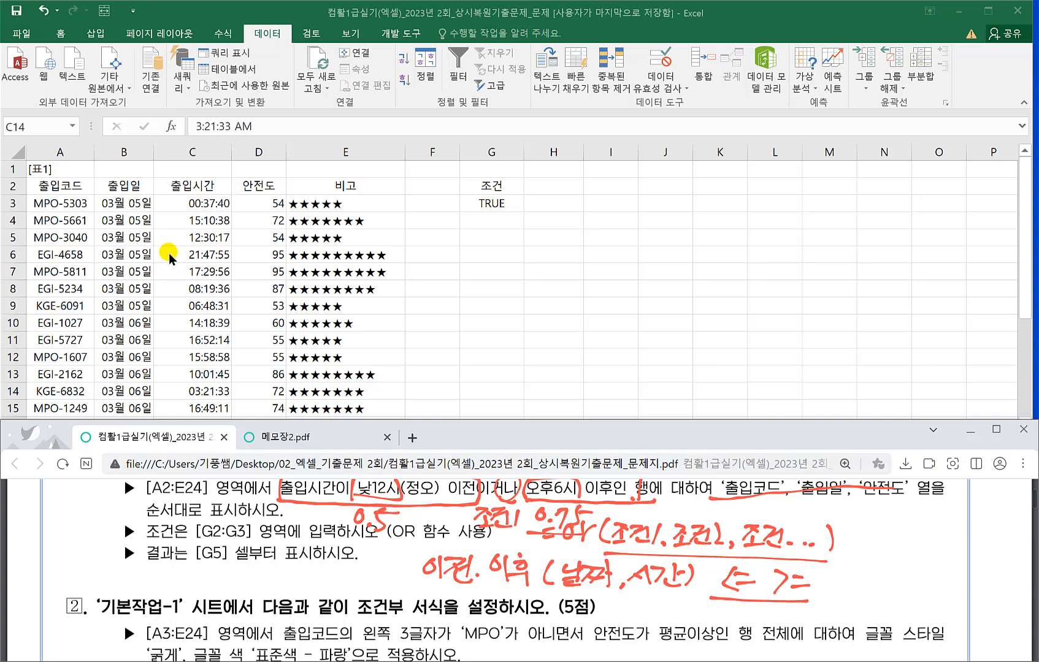
{"action": "left_click", "coordinate": [56, 188]}
{"action": "left_click", "coordinate": [143, 183]}
{"action": "left_click", "coordinate": [255, 184]}
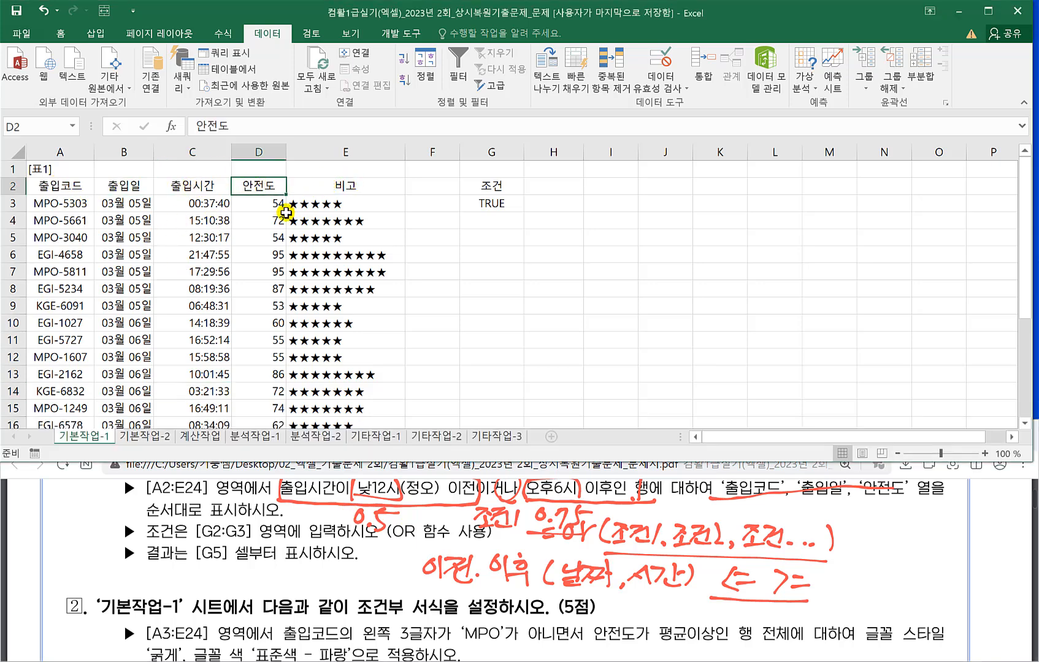
Copy the 출입코드, 출입일 and 안전도 headers from cells A2, B2 and D2 together.
{"action": "left_click", "coordinate": [41, 191]}
{"action": "left_click_drag", "start_coordinate": [40, 191], "coordinate": [107, 185]}
{"action": "left_click", "coordinate": [259, 186], "text": "ctrl"}
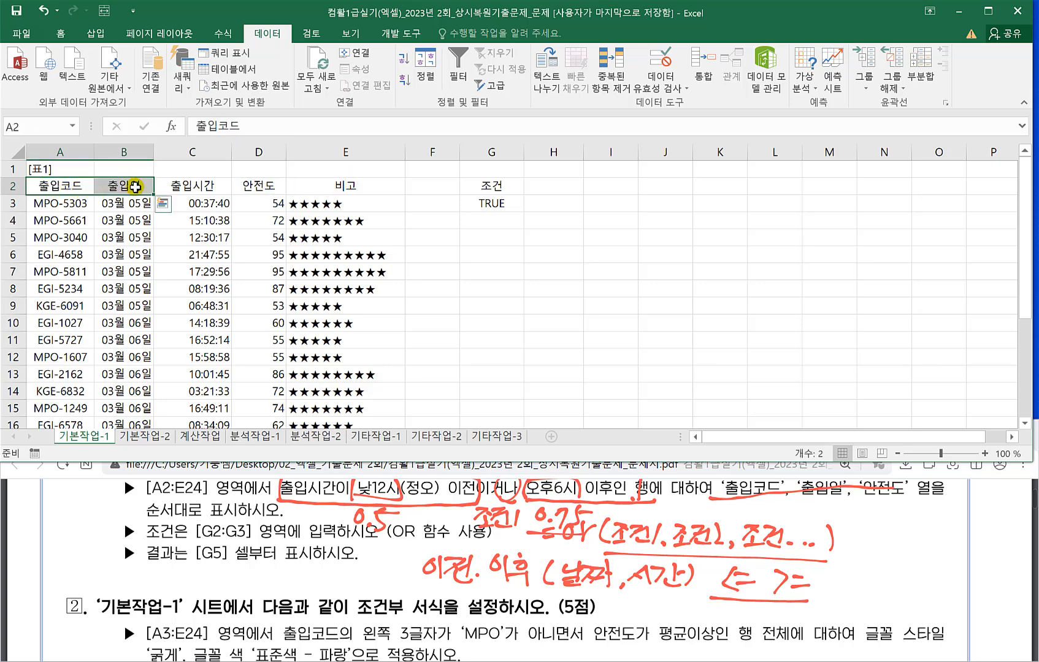
{"action": "left_click", "coordinate": [255, 186], "text": "ctrl"}
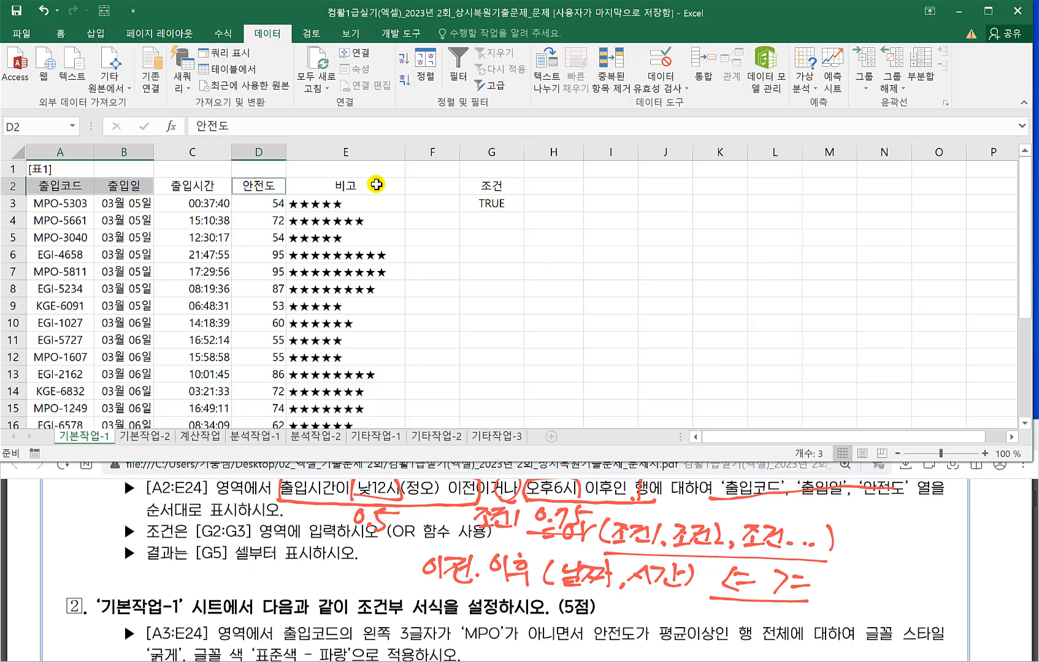
{"action": "key", "text": "ctrl+c"}
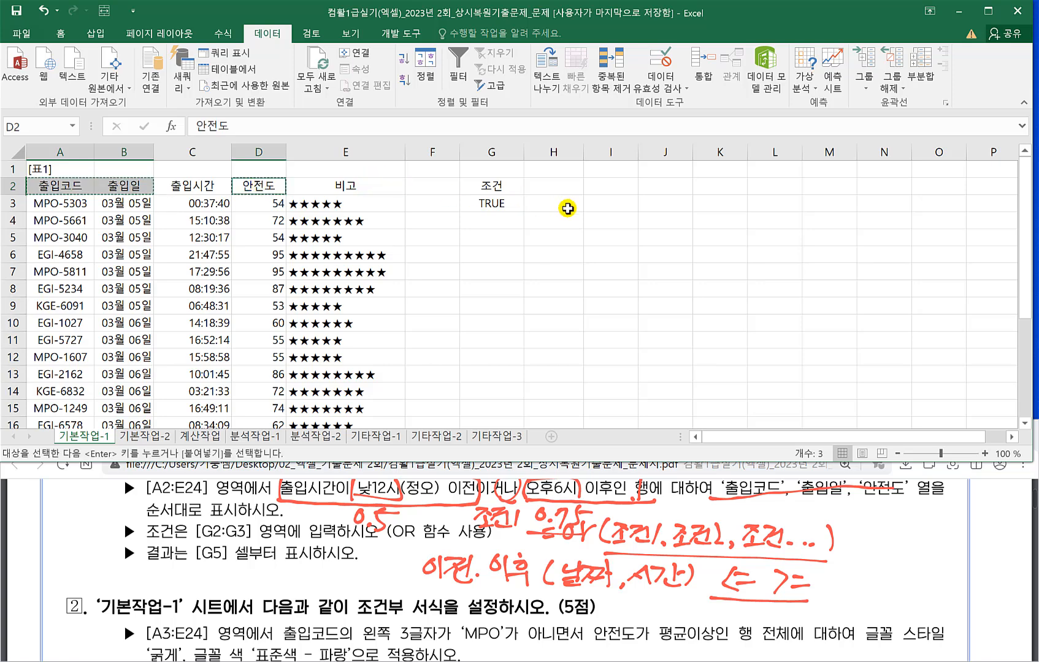
Underline "결과는" in the exam PDF's result bullet and paste the copied headers into the sheet starting at G5.
{"action": "left_click_drag", "start_coordinate": [147, 559], "coordinate": [211, 560]}
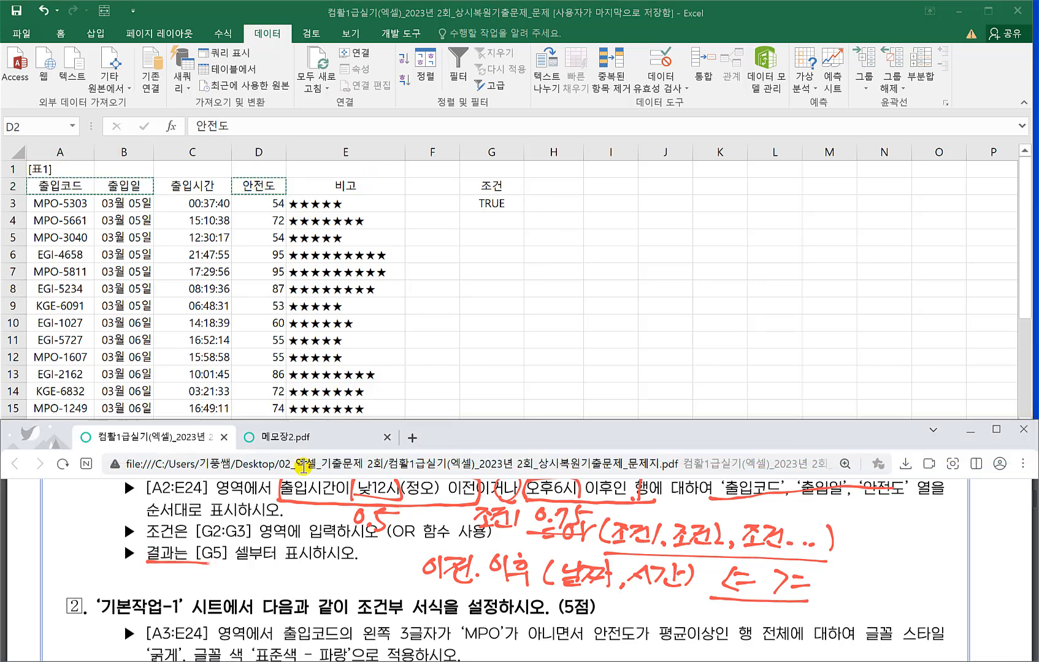
{"action": "left_click", "coordinate": [476, 235]}
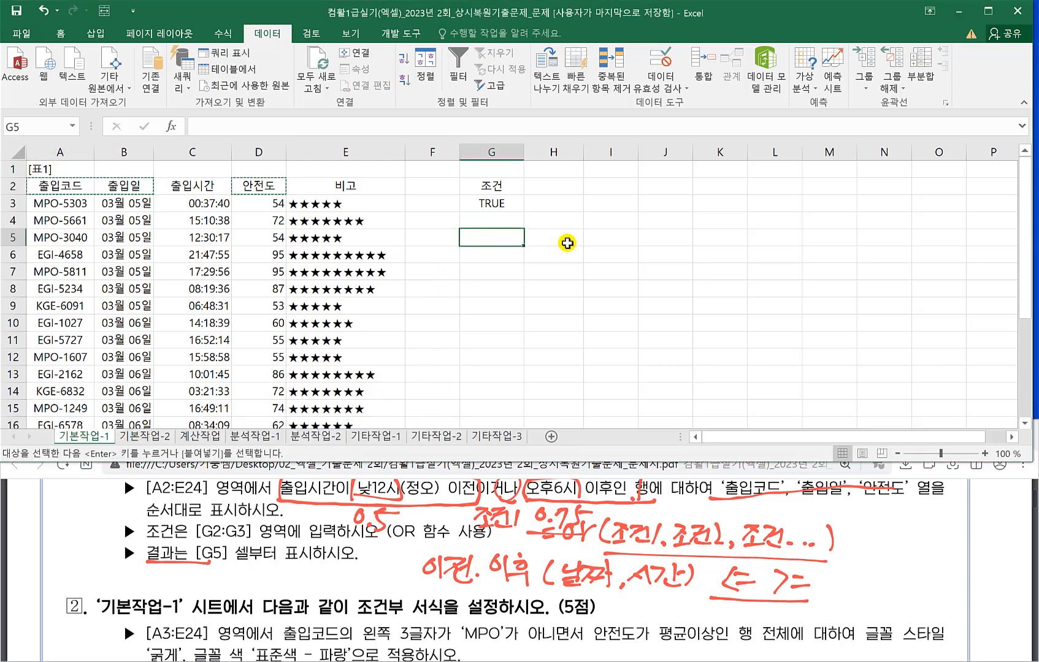
{"action": "key", "text": "ctrl+v"}
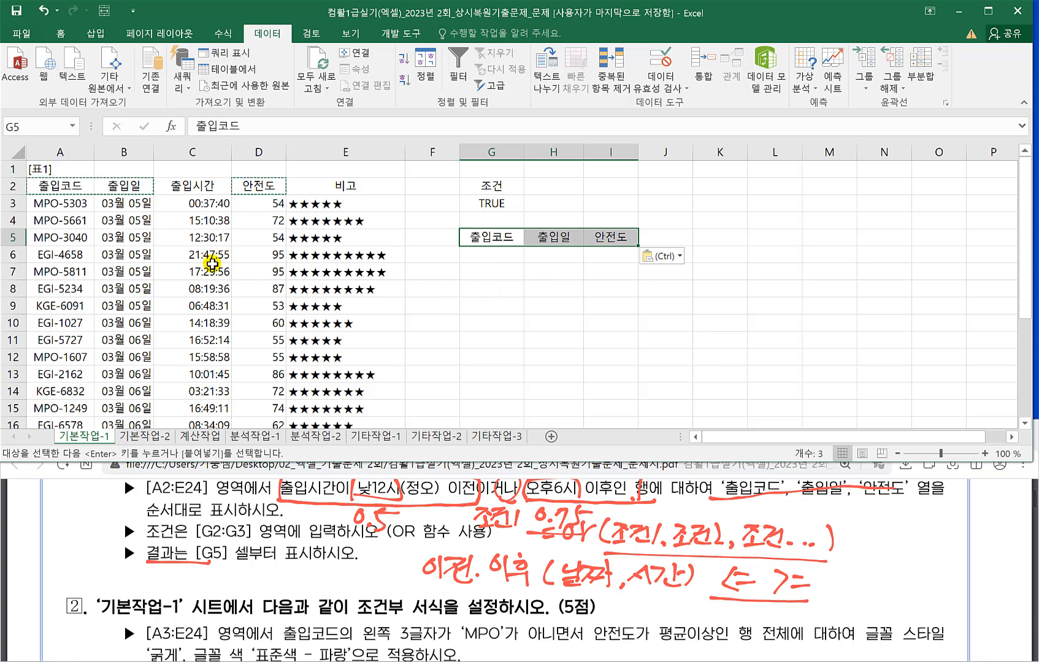
{"action": "left_click", "coordinate": [211, 270]}
{"action": "key", "text": "Escape"}
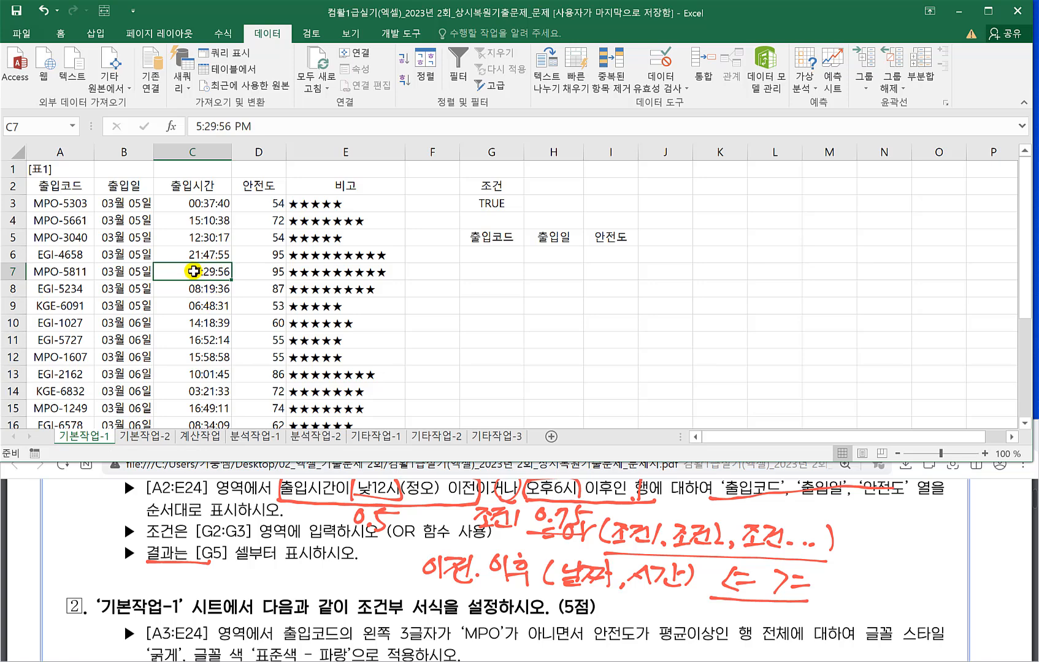
Start an Advanced Filter on the list range A2:E24 with G2:G3 as the criteria range.
{"action": "left_click", "coordinate": [199, 252]}
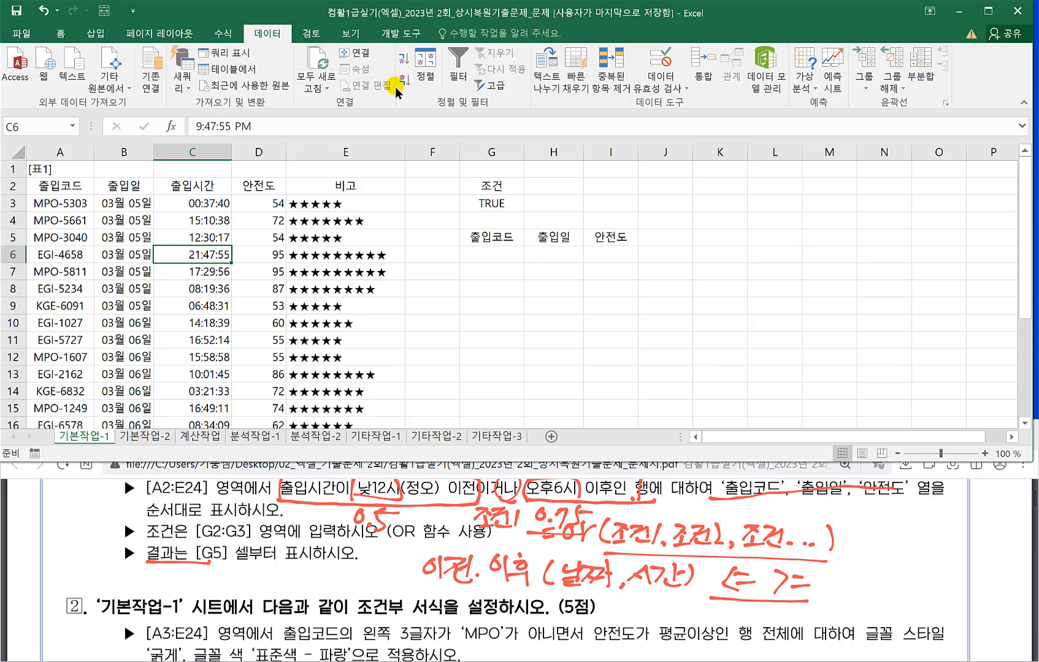
{"action": "left_click", "coordinate": [491, 85]}
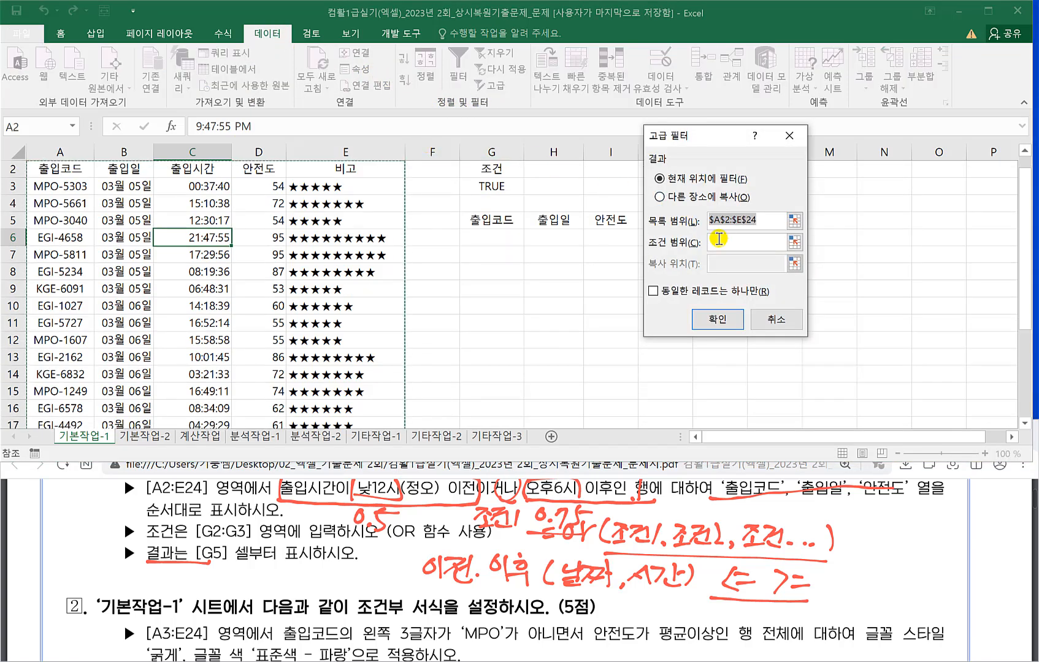
{"action": "left_click", "coordinate": [723, 244]}
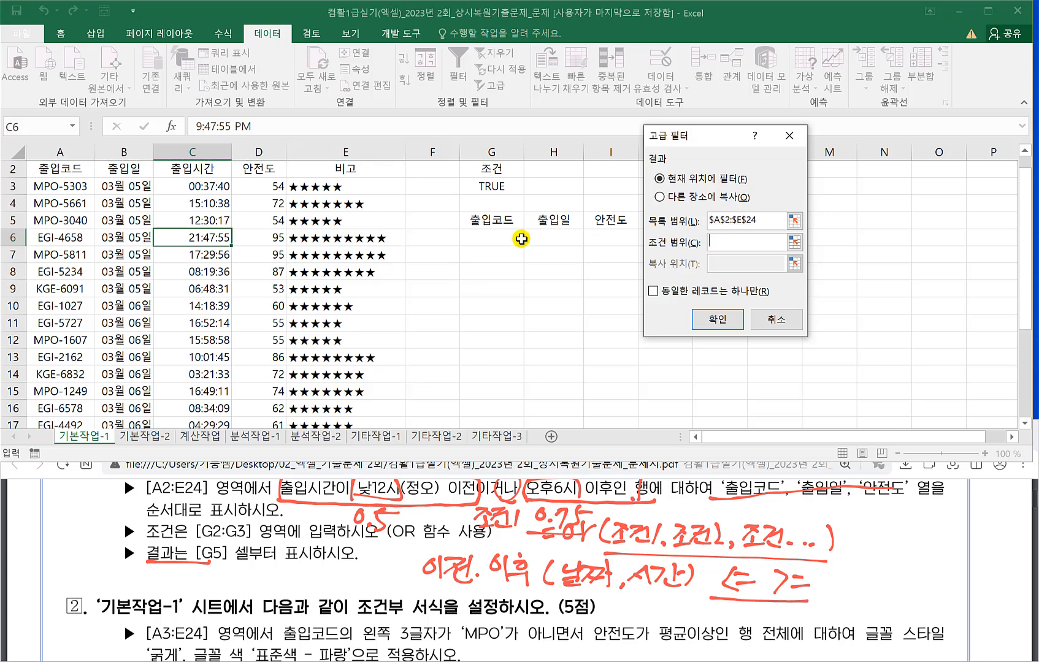
{"action": "scroll", "coordinate": [494, 220], "scroll_direction": "up", "scroll_amount": 1}
{"action": "left_click_drag", "start_coordinate": [491, 185], "coordinate": [491, 203]}
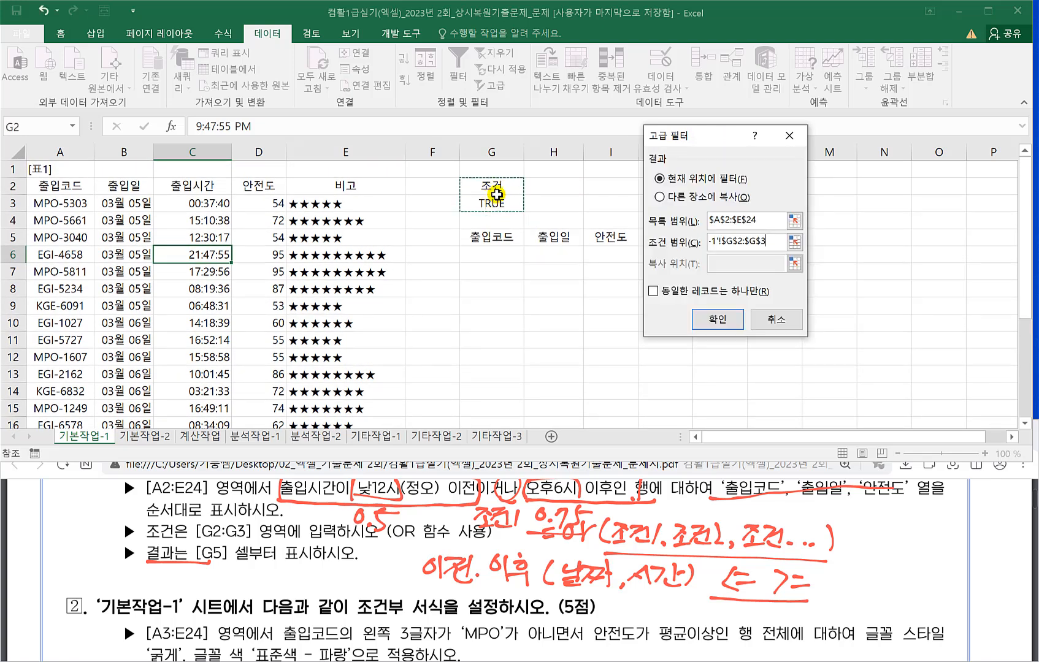
Set the Advanced Filter to copy its results to another location, with headers G5:I5 as the destination.
{"action": "left_click", "coordinate": [660, 197]}
{"action": "left_click", "coordinate": [711, 263]}
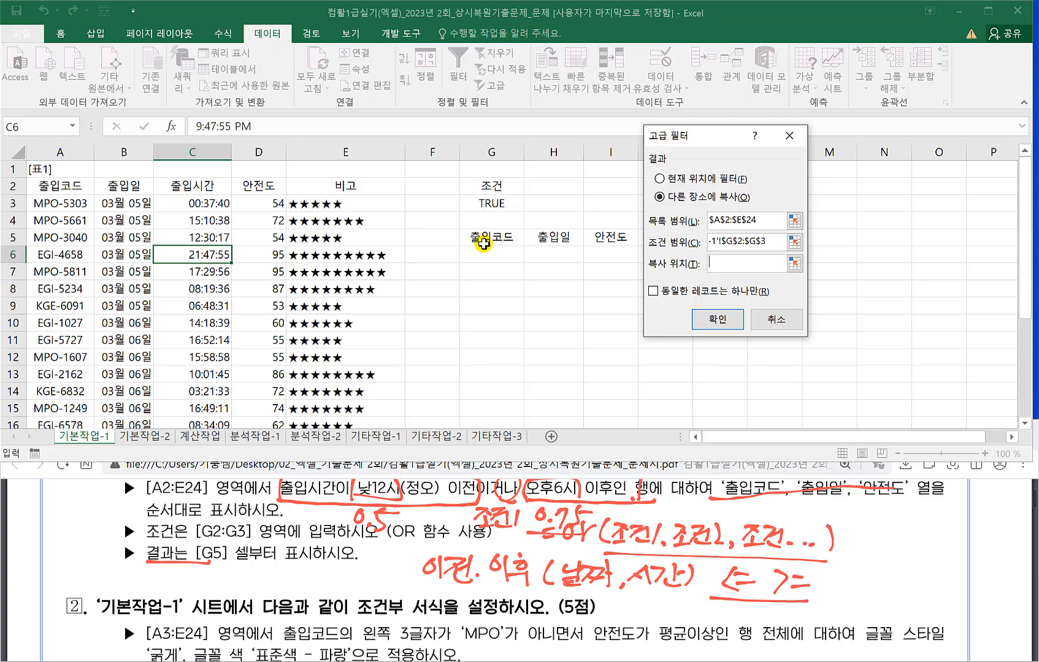
{"action": "left_click", "coordinate": [475, 239]}
{"action": "left_click_drag", "start_coordinate": [500, 237], "coordinate": [607, 235]}
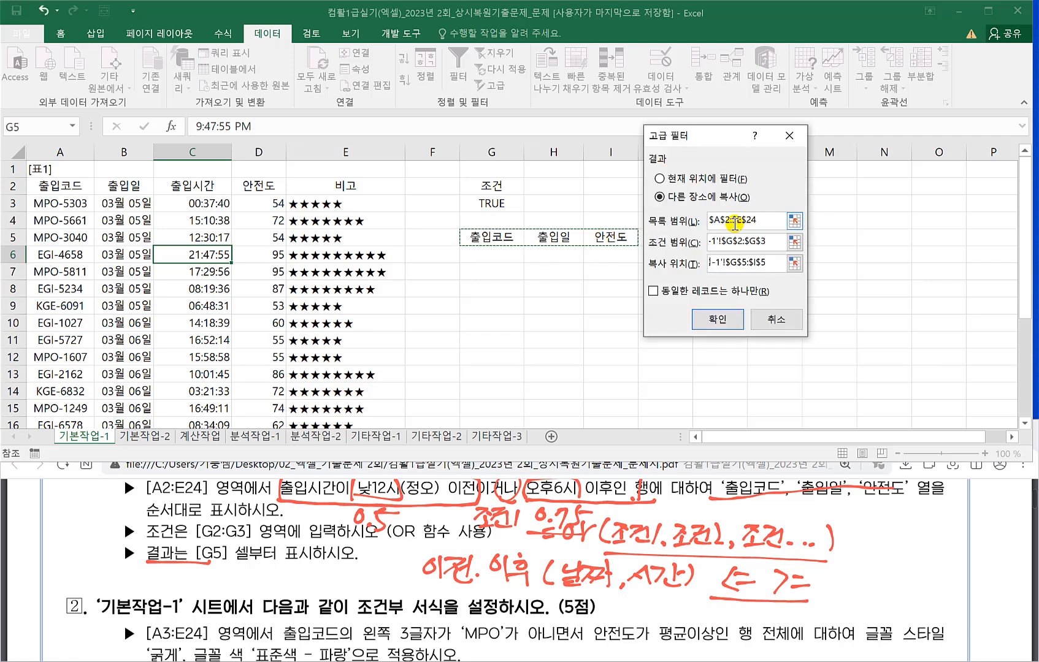
Run the advanced filter and look through the extracted rows below the G5:I5 headers.
{"action": "left_click", "coordinate": [714, 320]}
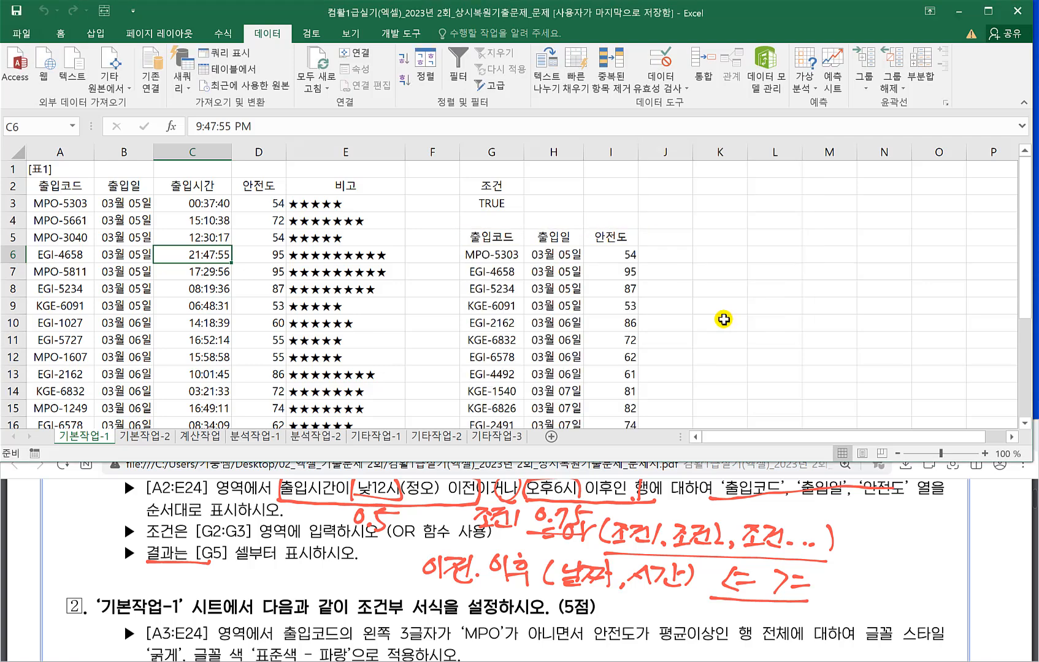
{"action": "scroll", "coordinate": [672, 314], "scroll_direction": "down", "scroll_amount": 2}
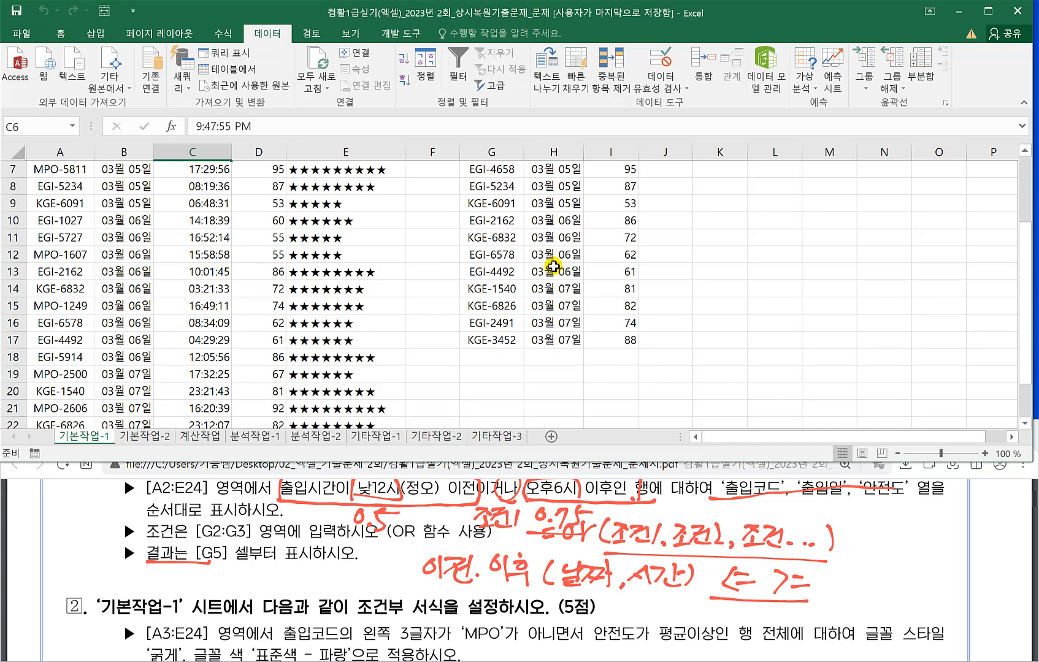
{"action": "scroll", "coordinate": [555, 265], "scroll_direction": "up", "scroll_amount": 2}
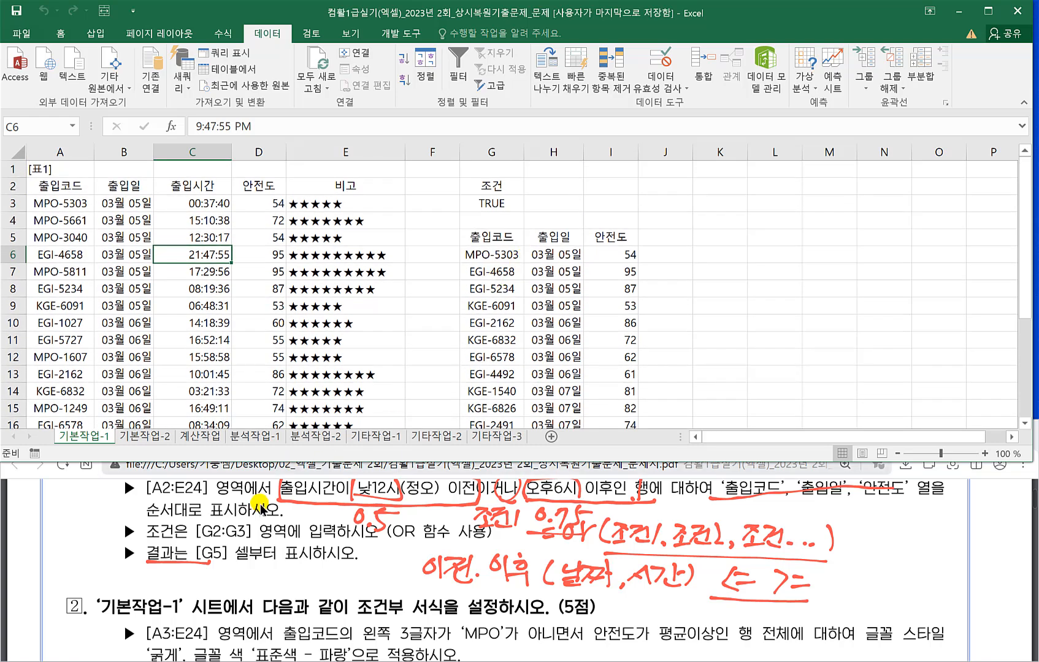
Go to task 2 in the exam PDF and draw a box around "조건부 서식" in its heading.
{"action": "left_click", "coordinate": [277, 546]}
{"action": "scroll", "coordinate": [279, 541], "scroll_direction": "down", "scroll_amount": 1}
{"action": "scroll", "coordinate": [277, 541], "scroll_direction": "down", "scroll_amount": 1}
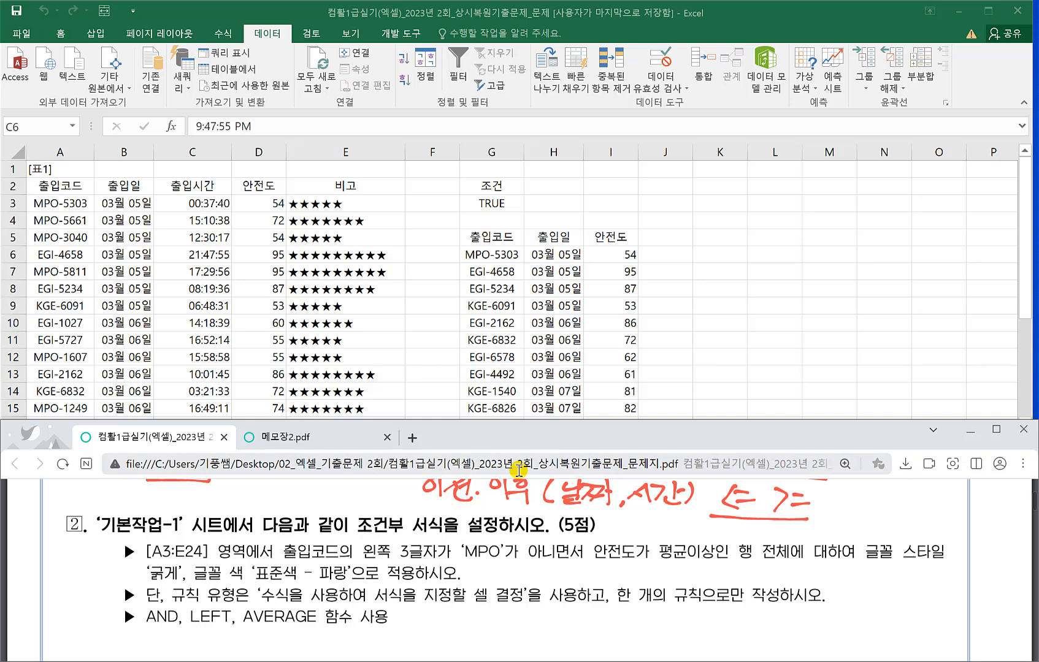
{"action": "left_click_drag", "start_coordinate": [358, 514], "coordinate": [356, 537]}
{"action": "left_click_drag", "start_coordinate": [427, 538], "coordinate": [448, 521]}
{"action": "left_click_drag", "start_coordinate": [357, 512], "coordinate": [446, 522]}
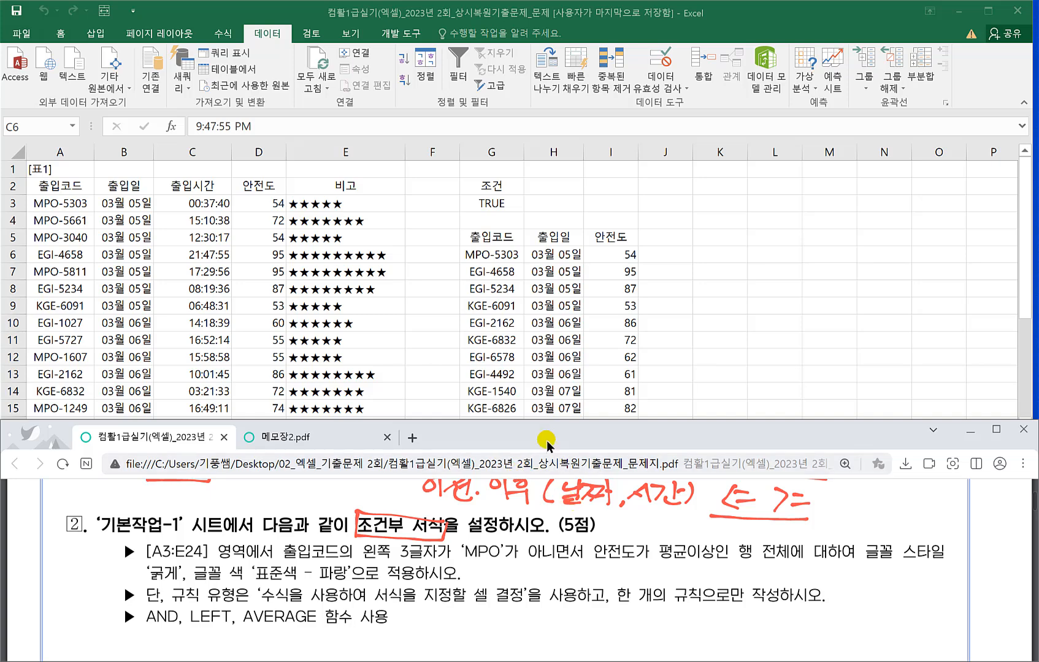
{"action": "scroll", "coordinate": [315, 641], "scroll_direction": "up", "scroll_amount": 1}
{"action": "scroll", "coordinate": [208, 586], "scroll_direction": "down", "scroll_amount": 1}
Mark the 출입코드 and 안전도 conditions in task 2's first bullet and label them 조건1, and, 조건2.
{"action": "left_click_drag", "start_coordinate": [519, 559], "coordinate": [570, 561]}
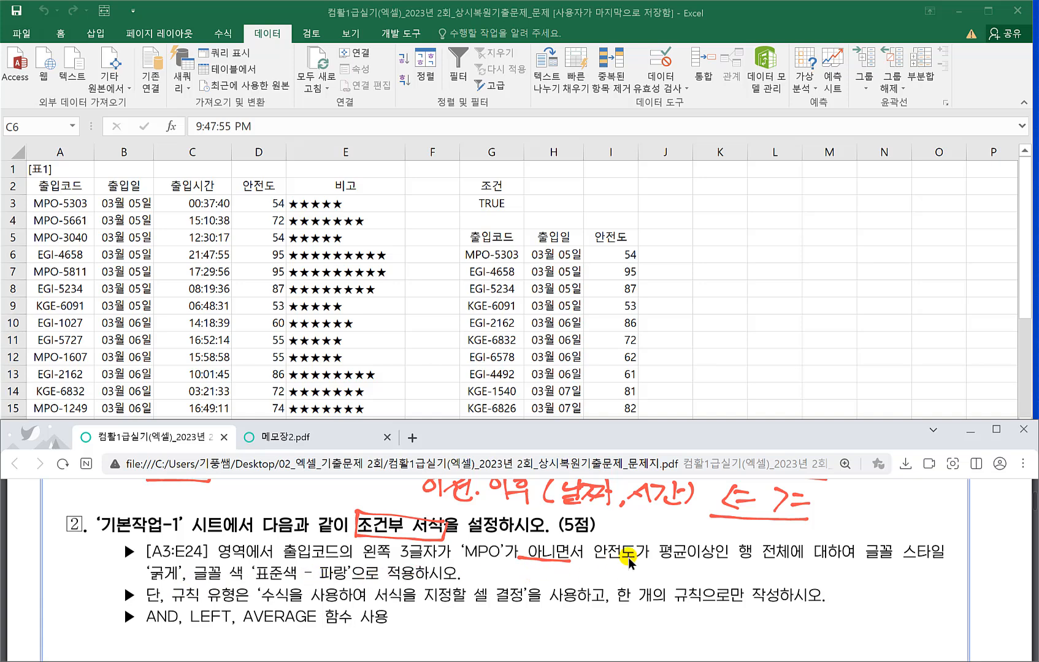
{"action": "left_click_drag", "start_coordinate": [280, 565], "coordinate": [354, 559]}
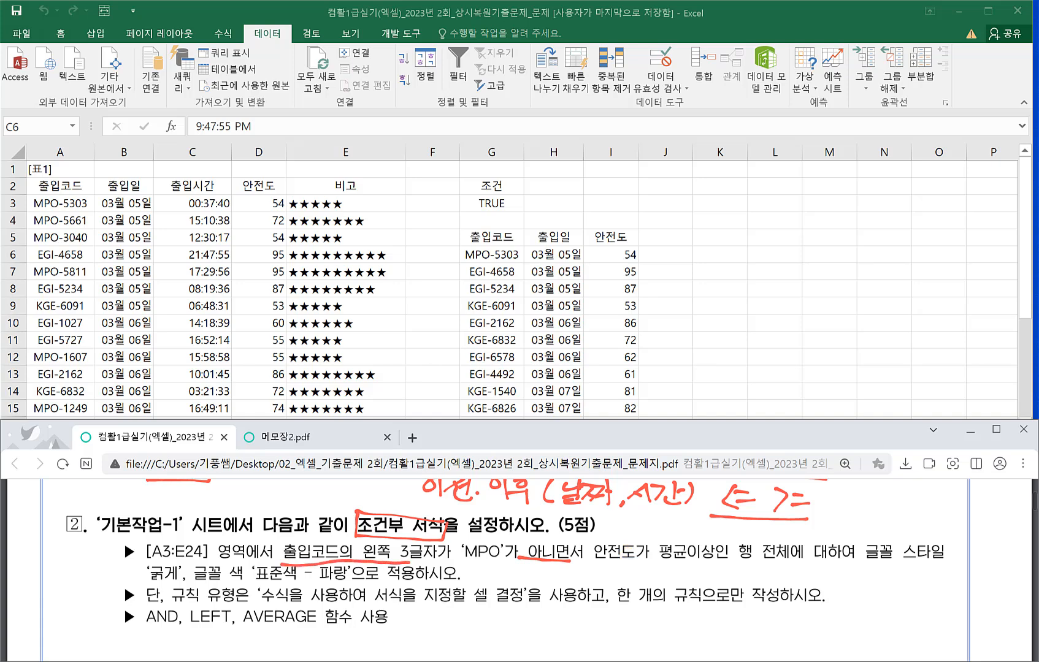
{"action": "mouse_move", "coordinate": [583, 564]}
{"action": "left_mouse_down"}
{"action": "mouse_move", "coordinate": [512, 536]}
{"action": "mouse_move", "coordinate": [304, 534]}
{"action": "mouse_move", "coordinate": [273, 562]}
{"action": "left_mouse_up"}
{"action": "mouse_move", "coordinate": [484, 570]}
{"action": "left_mouse_down"}
{"action": "mouse_move", "coordinate": [486, 584]}
{"action": "mouse_move", "coordinate": [506, 587]}
{"action": "left_mouse_up"}
{"action": "left_click_drag", "start_coordinate": [507, 580], "coordinate": [528, 586]}
{"action": "mouse_move", "coordinate": [533, 570]}
{"action": "left_mouse_down"}
{"action": "mouse_move", "coordinate": [533, 587]}
{"action": "mouse_move", "coordinate": [585, 549]}
{"action": "mouse_move", "coordinate": [555, 570]}
{"action": "mouse_move", "coordinate": [594, 587]}
{"action": "mouse_move", "coordinate": [659, 565]}
{"action": "mouse_move", "coordinate": [661, 535]}
{"action": "mouse_move", "coordinate": [627, 556]}
{"action": "mouse_move", "coordinate": [661, 584]}
{"action": "mouse_move", "coordinate": [677, 570]}
{"action": "mouse_move", "coordinate": [709, 583]}
{"action": "left_mouse_up"}
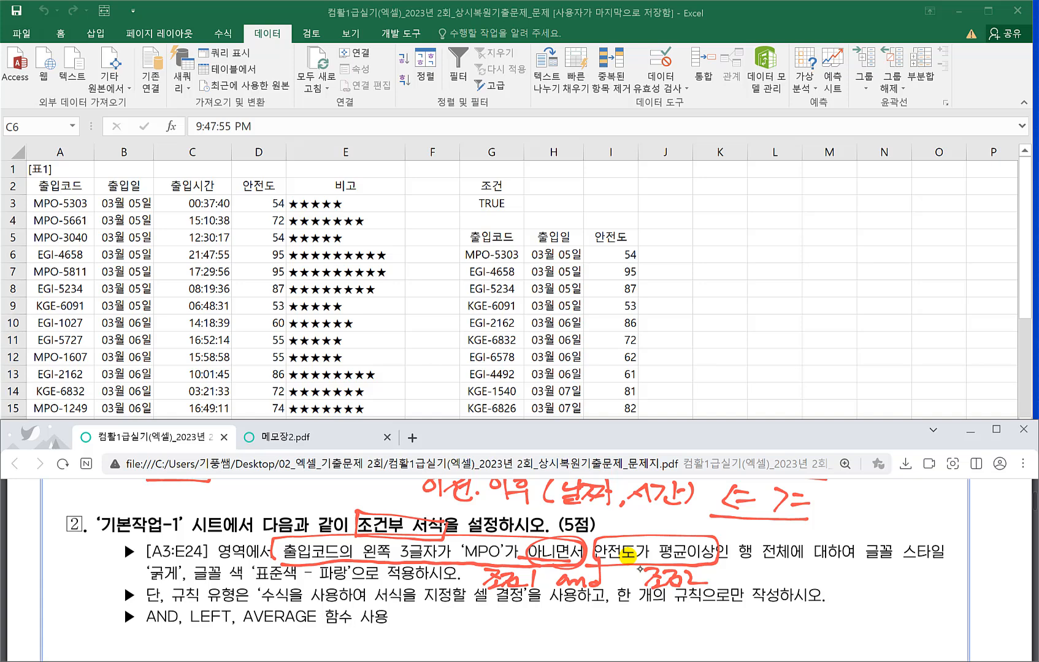
Underline the whole-row and font formatting text and label it 서식, then underline "한 개의 규칙" in the next bullet.
{"action": "left_click_drag", "start_coordinate": [812, 564], "coordinate": [944, 570]}
{"action": "left_click_drag", "start_coordinate": [146, 583], "coordinate": [344, 583]}
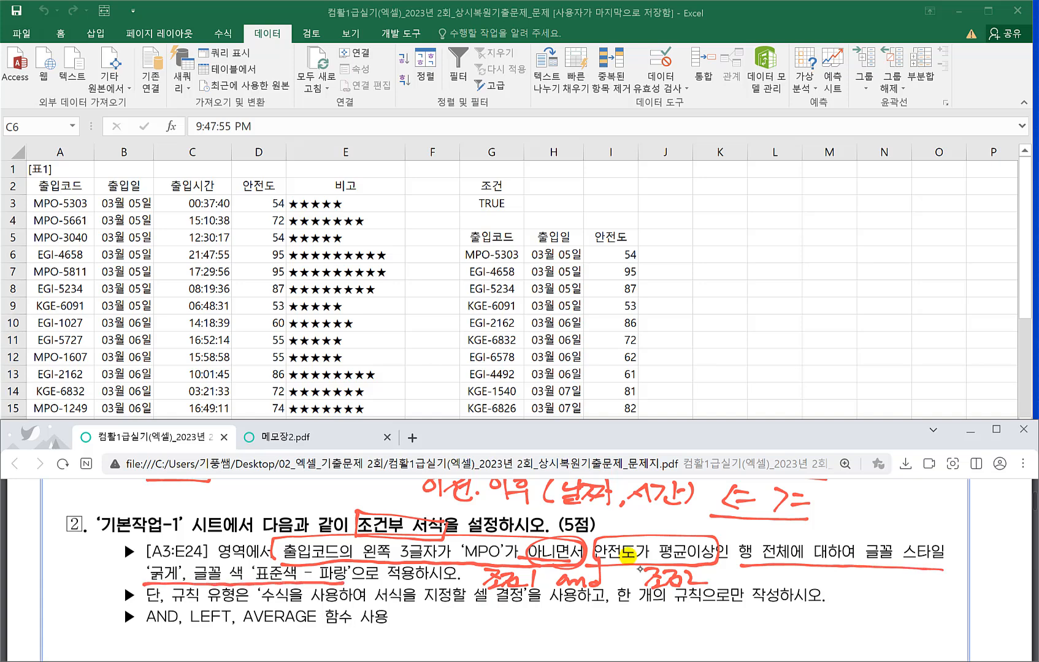
{"action": "mouse_move", "coordinate": [869, 571]}
{"action": "left_mouse_down"}
{"action": "mouse_move", "coordinate": [871, 585]}
{"action": "mouse_move", "coordinate": [885, 588]}
{"action": "mouse_move", "coordinate": [903, 573]}
{"action": "left_mouse_up"}
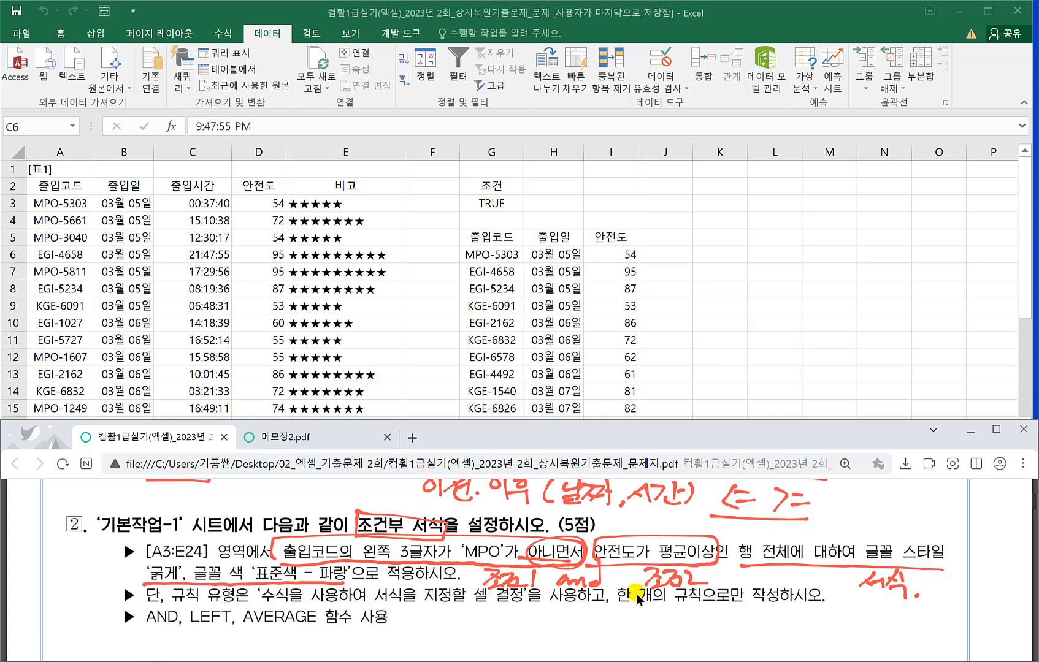
{"action": "scroll", "coordinate": [705, 590], "scroll_direction": "down", "scroll_amount": 1}
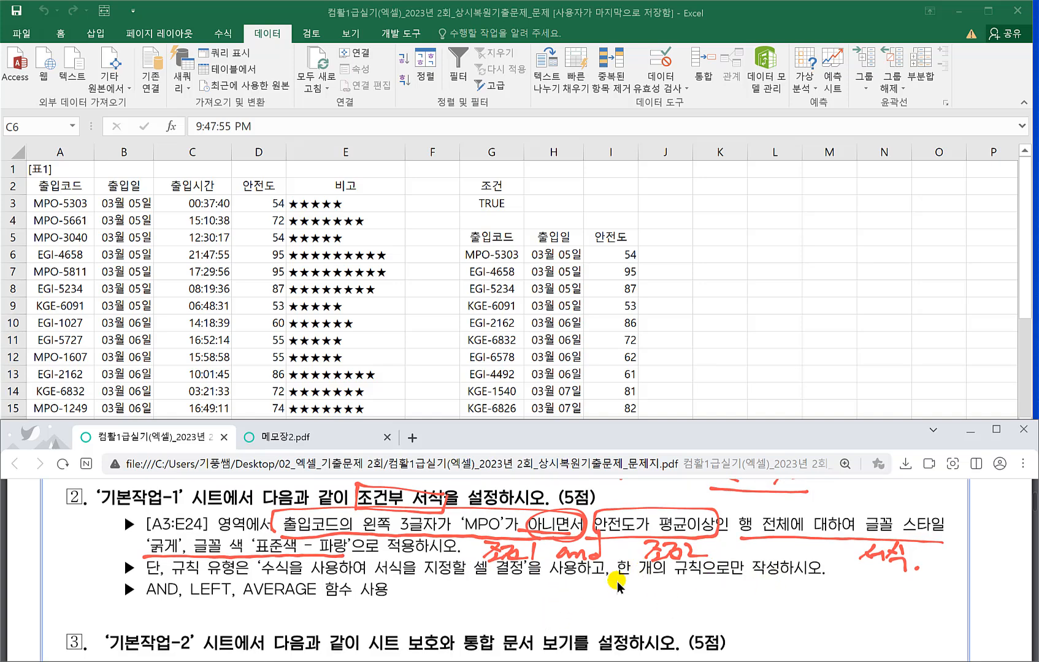
{"action": "mouse_move", "coordinate": [612, 580]}
{"action": "left_mouse_down"}
{"action": "mouse_move", "coordinate": [700, 576]}
{"action": "mouse_move", "coordinate": [662, 571]}
{"action": "mouse_move", "coordinate": [681, 568]}
{"action": "left_mouse_up"}
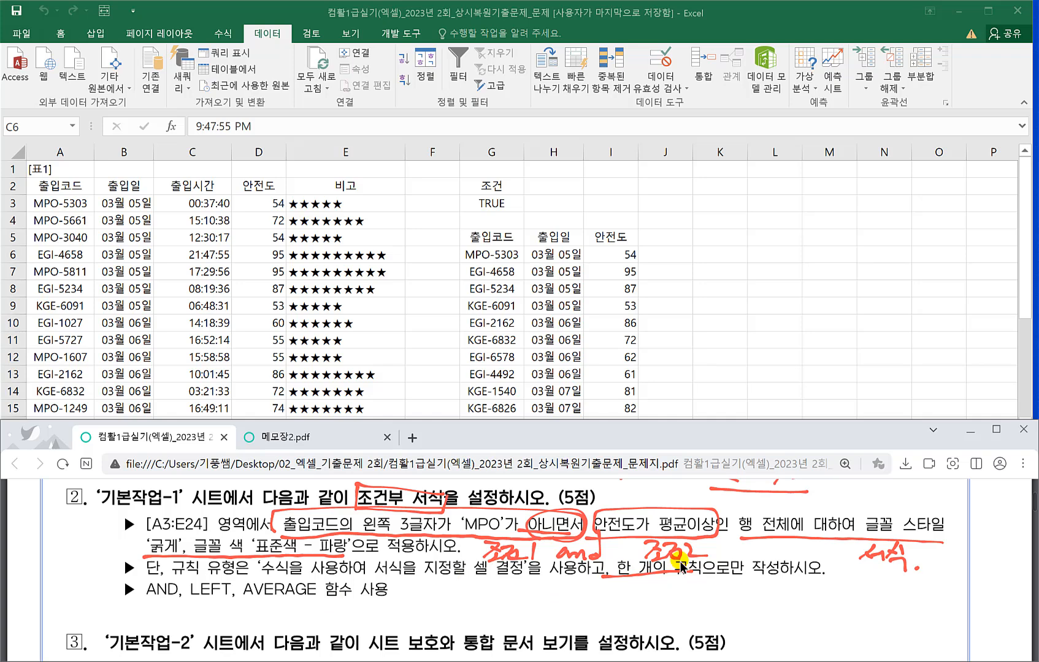
Handwrite the syntax note "=and(조건1,조건2)" beside the function bullet of task 2.
{"action": "left_click_drag", "start_coordinate": [415, 611], "coordinate": [429, 609]}
{"action": "mouse_move", "coordinate": [445, 602]}
{"action": "left_mouse_down"}
{"action": "mouse_move", "coordinate": [443, 613]}
{"action": "mouse_move", "coordinate": [516, 617]}
{"action": "left_mouse_up"}
{"action": "left_click_drag", "start_coordinate": [517, 600], "coordinate": [547, 621]}
{"action": "left_click_drag", "start_coordinate": [558, 600], "coordinate": [589, 606]}
{"action": "left_click_drag", "start_coordinate": [590, 601], "coordinate": [589, 613]}
{"action": "left_click_drag", "start_coordinate": [578, 612], "coordinate": [609, 617]}
{"action": "left_click_drag", "start_coordinate": [615, 599], "coordinate": [613, 620]}
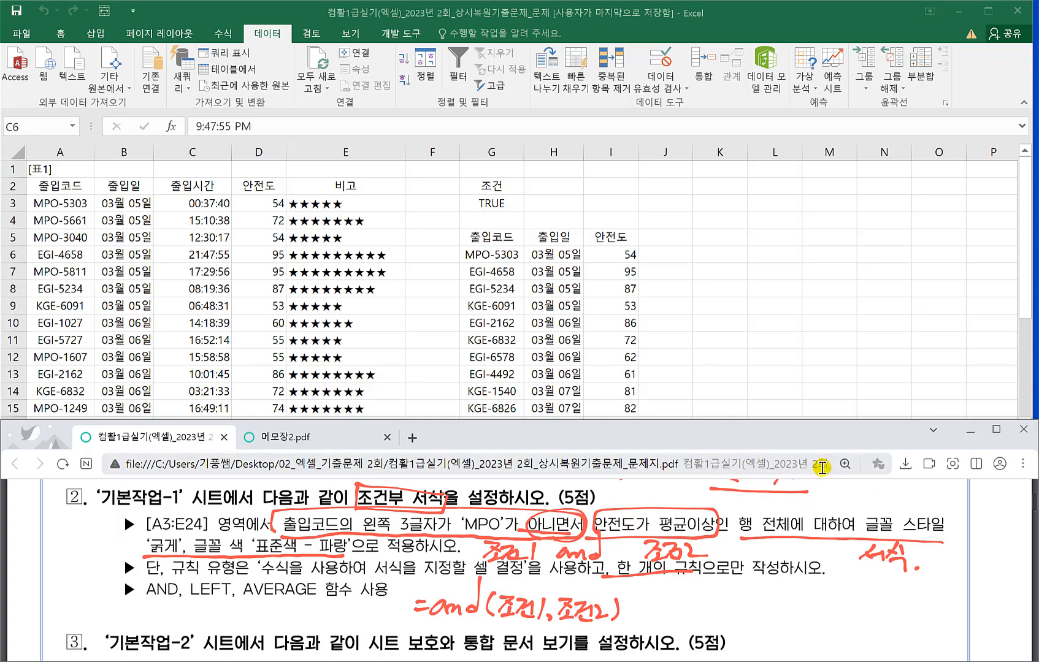
Handwrite the syntax note "=left(문자,K)" after the AND note.
{"action": "left_click_drag", "start_coordinate": [642, 602], "coordinate": [688, 616]}
{"action": "mouse_move", "coordinate": [680, 602]}
{"action": "left_mouse_down"}
{"action": "mouse_move", "coordinate": [724, 616]}
{"action": "mouse_move", "coordinate": [745, 601]}
{"action": "left_mouse_up"}
{"action": "left_click_drag", "start_coordinate": [726, 606], "coordinate": [741, 611]}
{"action": "left_click_drag", "start_coordinate": [734, 608], "coordinate": [749, 612]}
{"action": "left_click_drag", "start_coordinate": [754, 603], "coordinate": [762, 607]}
{"action": "left_click_drag", "start_coordinate": [766, 589], "coordinate": [765, 616]}
{"action": "mouse_move", "coordinate": [770, 612]}
{"action": "left_mouse_down"}
{"action": "mouse_move", "coordinate": [780, 619]}
{"action": "mouse_move", "coordinate": [788, 607]}
{"action": "left_mouse_up"}
{"action": "left_click_drag", "start_coordinate": [786, 605], "coordinate": [790, 613]}
{"action": "left_click_drag", "start_coordinate": [801, 596], "coordinate": [799, 614]}
{"action": "left_click_drag", "start_coordinate": [803, 591], "coordinate": [804, 617]}
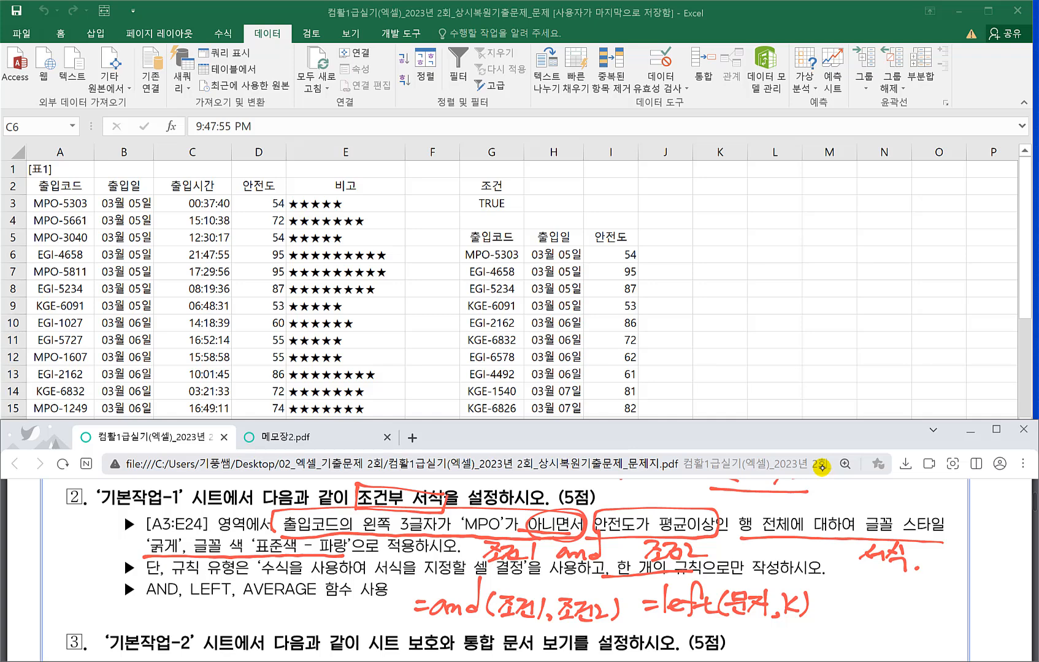
In 메모장2.pdf, handwrite the start of a LEFT example with a quoted sample phrase as its text argument.
{"action": "key", "text": "ctrl+Tab"}
{"action": "left_click_drag", "start_coordinate": [141, 518], "coordinate": [153, 516]}
{"action": "mouse_move", "coordinate": [141, 528]}
{"action": "left_mouse_down"}
{"action": "mouse_move", "coordinate": [157, 525]}
{"action": "mouse_move", "coordinate": [163, 539]}
{"action": "left_mouse_up"}
{"action": "mouse_move", "coordinate": [170, 528]}
{"action": "left_mouse_down"}
{"action": "mouse_move", "coordinate": [182, 523]}
{"action": "mouse_move", "coordinate": [185, 535]}
{"action": "left_mouse_up"}
{"action": "mouse_move", "coordinate": [205, 525]}
{"action": "left_mouse_down"}
{"action": "mouse_move", "coordinate": [193, 545]}
{"action": "mouse_move", "coordinate": [217, 529]}
{"action": "mouse_move", "coordinate": [220, 540]}
{"action": "left_mouse_up"}
{"action": "mouse_move", "coordinate": [233, 509]}
{"action": "left_mouse_down"}
{"action": "mouse_move", "coordinate": [227, 535]}
{"action": "mouse_move", "coordinate": [276, 506]}
{"action": "mouse_move", "coordinate": [277, 541]}
{"action": "mouse_move", "coordinate": [293, 524]}
{"action": "left_mouse_up"}
{"action": "left_click_drag", "start_coordinate": [292, 515], "coordinate": [296, 527]}
{"action": "left_click_drag", "start_coordinate": [304, 514], "coordinate": [319, 533]}
{"action": "mouse_move", "coordinate": [308, 526]}
{"action": "left_mouse_down"}
{"action": "mouse_move", "coordinate": [320, 535]}
{"action": "mouse_move", "coordinate": [337, 516]}
{"action": "mouse_move", "coordinate": [328, 532]}
{"action": "left_mouse_up"}
{"action": "mouse_move", "coordinate": [342, 509]}
{"action": "left_mouse_down"}
{"action": "mouse_move", "coordinate": [342, 535]}
{"action": "mouse_move", "coordinate": [356, 513]}
{"action": "left_mouse_up"}
{"action": "left_click_drag", "start_coordinate": [348, 521], "coordinate": [359, 525]}
{"action": "left_click_drag", "start_coordinate": [352, 530], "coordinate": [361, 526]}
{"action": "left_click_drag", "start_coordinate": [372, 517], "coordinate": [376, 526]}
{"action": "left_click_drag", "start_coordinate": [383, 514], "coordinate": [390, 531]}
{"action": "mouse_move", "coordinate": [373, 528]}
{"action": "left_mouse_down"}
{"action": "mouse_move", "coordinate": [388, 540]}
{"action": "mouse_move", "coordinate": [401, 520]}
{"action": "left_mouse_up"}
{"action": "left_click_drag", "start_coordinate": [408, 510], "coordinate": [406, 520]}
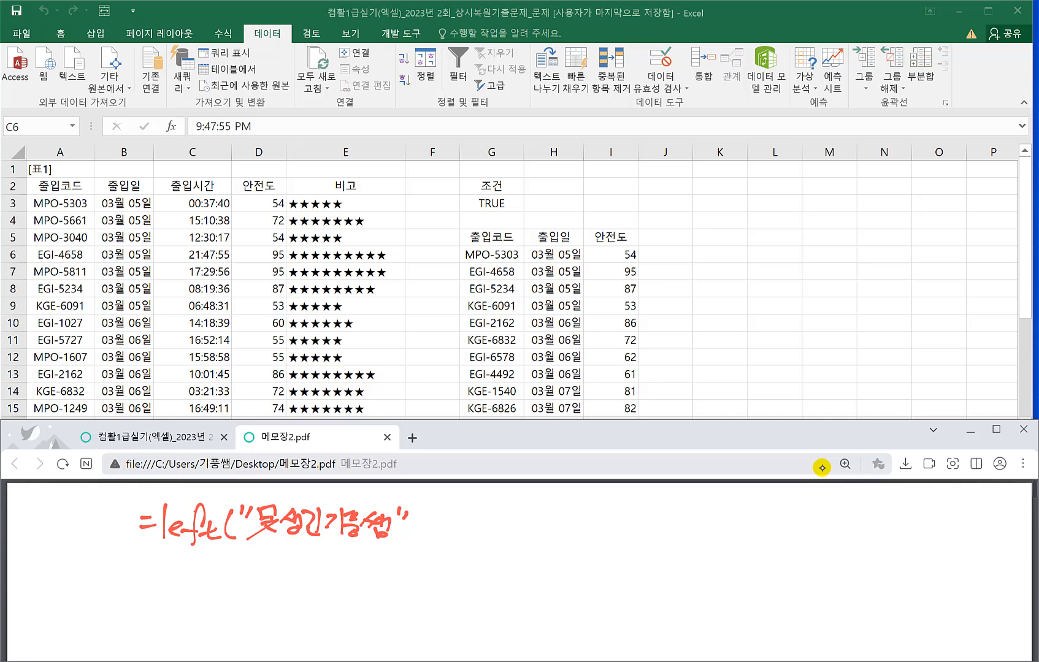
Complete the LEFT example with count 3, number the first three characters, write 못생긴 as the result and return to the exam PDF.
{"action": "left_click_drag", "start_coordinate": [428, 514], "coordinate": [430, 539]}
{"action": "left_click_drag", "start_coordinate": [460, 515], "coordinate": [460, 534]}
{"action": "mouse_move", "coordinate": [251, 545]}
{"action": "left_mouse_down"}
{"action": "mouse_move", "coordinate": [322, 541]}
{"action": "mouse_move", "coordinate": [258, 565]}
{"action": "mouse_move", "coordinate": [305, 563]}
{"action": "left_mouse_up"}
{"action": "left_click_drag", "start_coordinate": [303, 551], "coordinate": [310, 569]}
{"action": "mouse_move", "coordinate": [473, 522]}
{"action": "left_mouse_down"}
{"action": "mouse_move", "coordinate": [490, 537]}
{"action": "mouse_move", "coordinate": [519, 510]}
{"action": "mouse_move", "coordinate": [512, 528]}
{"action": "left_mouse_up"}
{"action": "left_click_drag", "start_coordinate": [504, 529], "coordinate": [521, 526]}
{"action": "mouse_move", "coordinate": [514, 529]}
{"action": "left_mouse_down"}
{"action": "mouse_move", "coordinate": [500, 541]}
{"action": "mouse_move", "coordinate": [521, 538]}
{"action": "mouse_move", "coordinate": [526, 526]}
{"action": "left_mouse_up"}
{"action": "left_click_drag", "start_coordinate": [542, 515], "coordinate": [540, 528]}
{"action": "mouse_move", "coordinate": [547, 515]}
{"action": "left_mouse_down"}
{"action": "mouse_move", "coordinate": [560, 515]}
{"action": "mouse_move", "coordinate": [554, 529]}
{"action": "left_mouse_up"}
{"action": "left_click_drag", "start_coordinate": [567, 503], "coordinate": [569, 538]}
{"action": "left_click_drag", "start_coordinate": [554, 526], "coordinate": [572, 537]}
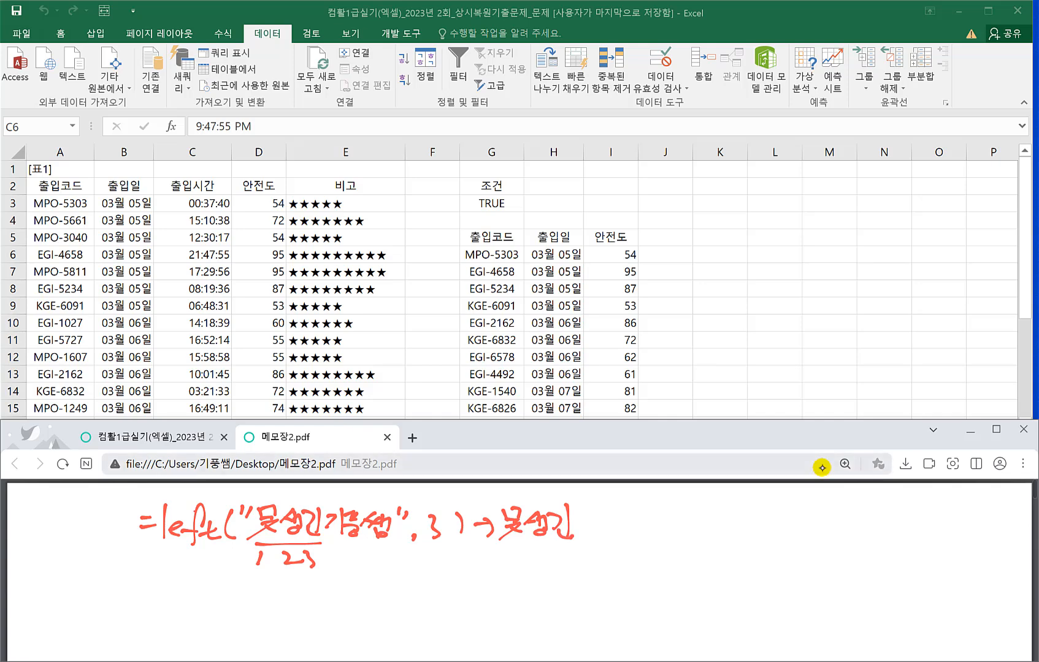
{"action": "key", "text": "ctrl+Tab"}
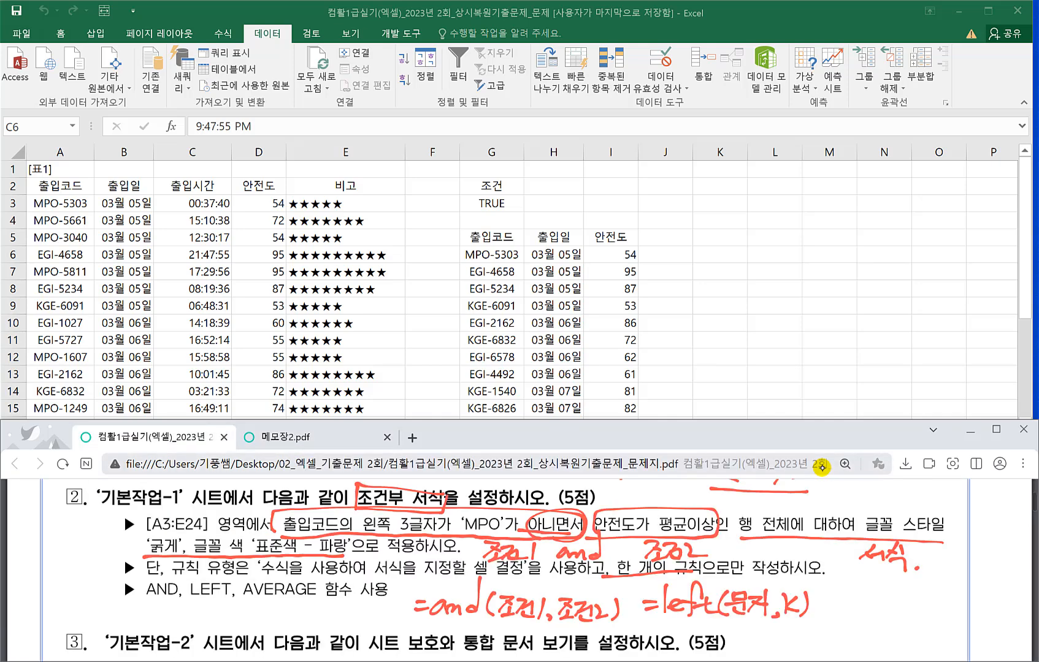
In 메모장2.pdf, handwrite the syntax note "=average(범위)" below the LEFT example.
{"action": "key", "text": "ctrl+Tab"}
{"action": "mouse_move", "coordinate": [145, 596]}
{"action": "left_mouse_down"}
{"action": "mouse_move", "coordinate": [164, 594]}
{"action": "mouse_move", "coordinate": [167, 607]}
{"action": "left_mouse_up"}
{"action": "mouse_move", "coordinate": [191, 598]}
{"action": "left_mouse_down"}
{"action": "mouse_move", "coordinate": [195, 611]}
{"action": "mouse_move", "coordinate": [203, 594]}
{"action": "mouse_move", "coordinate": [233, 607]}
{"action": "left_mouse_up"}
{"action": "left_click_drag", "start_coordinate": [233, 592], "coordinate": [249, 599]}
{"action": "mouse_move", "coordinate": [264, 596]}
{"action": "left_mouse_down"}
{"action": "mouse_move", "coordinate": [274, 604]}
{"action": "mouse_move", "coordinate": [262, 625]}
{"action": "left_mouse_up"}
{"action": "left_click_drag", "start_coordinate": [288, 607], "coordinate": [339, 606]}
{"action": "mouse_move", "coordinate": [351, 571]}
{"action": "left_mouse_down"}
{"action": "mouse_move", "coordinate": [348, 596]}
{"action": "mouse_move", "coordinate": [361, 603]}
{"action": "left_mouse_up"}
{"action": "left_click_drag", "start_coordinate": [347, 599], "coordinate": [361, 608]}
{"action": "left_click_drag", "start_coordinate": [371, 577], "coordinate": [371, 590]}
Handwrite a second AVERAGE form, "=average(값1,값2,값3)", beside the first and underline its arguments.
{"action": "left_click_drag", "start_coordinate": [362, 599], "coordinate": [377, 595]}
{"action": "left_click_drag", "start_coordinate": [371, 597], "coordinate": [368, 607]}
{"action": "mouse_move", "coordinate": [382, 580]}
{"action": "left_mouse_down"}
{"action": "mouse_move", "coordinate": [391, 608]}
{"action": "mouse_move", "coordinate": [452, 590]}
{"action": "left_mouse_up"}
{"action": "left_click_drag", "start_coordinate": [443, 599], "coordinate": [500, 587]}
{"action": "left_click_drag", "start_coordinate": [503, 595], "coordinate": [528, 585]}
{"action": "left_click_drag", "start_coordinate": [548, 584], "coordinate": [554, 597]}
{"action": "mouse_move", "coordinate": [569, 586]}
{"action": "left_mouse_down"}
{"action": "mouse_move", "coordinate": [560, 612]}
{"action": "mouse_move", "coordinate": [601, 605]}
{"action": "mouse_move", "coordinate": [626, 584]}
{"action": "mouse_move", "coordinate": [617, 597]}
{"action": "left_mouse_up"}
{"action": "left_click_drag", "start_coordinate": [637, 582], "coordinate": [637, 592]}
{"action": "left_click_drag", "start_coordinate": [621, 594], "coordinate": [628, 606]}
{"action": "left_click_drag", "start_coordinate": [637, 596], "coordinate": [631, 608]}
{"action": "mouse_move", "coordinate": [638, 599]}
{"action": "left_mouse_down"}
{"action": "mouse_move", "coordinate": [658, 610]}
{"action": "mouse_move", "coordinate": [651, 604]}
{"action": "mouse_move", "coordinate": [683, 593]}
{"action": "left_mouse_up"}
{"action": "mouse_move", "coordinate": [670, 595]}
{"action": "left_mouse_down"}
{"action": "mouse_move", "coordinate": [691, 610]}
{"action": "mouse_move", "coordinate": [712, 601]}
{"action": "left_mouse_up"}
{"action": "left_click_drag", "start_coordinate": [717, 601], "coordinate": [744, 592]}
{"action": "mouse_move", "coordinate": [730, 595]}
{"action": "left_mouse_down"}
{"action": "mouse_move", "coordinate": [739, 608]}
{"action": "mouse_move", "coordinate": [764, 601]}
{"action": "left_mouse_up"}
{"action": "left_click_drag", "start_coordinate": [782, 574], "coordinate": [785, 601]}
{"action": "left_click_drag", "start_coordinate": [605, 615], "coordinate": [782, 604]}
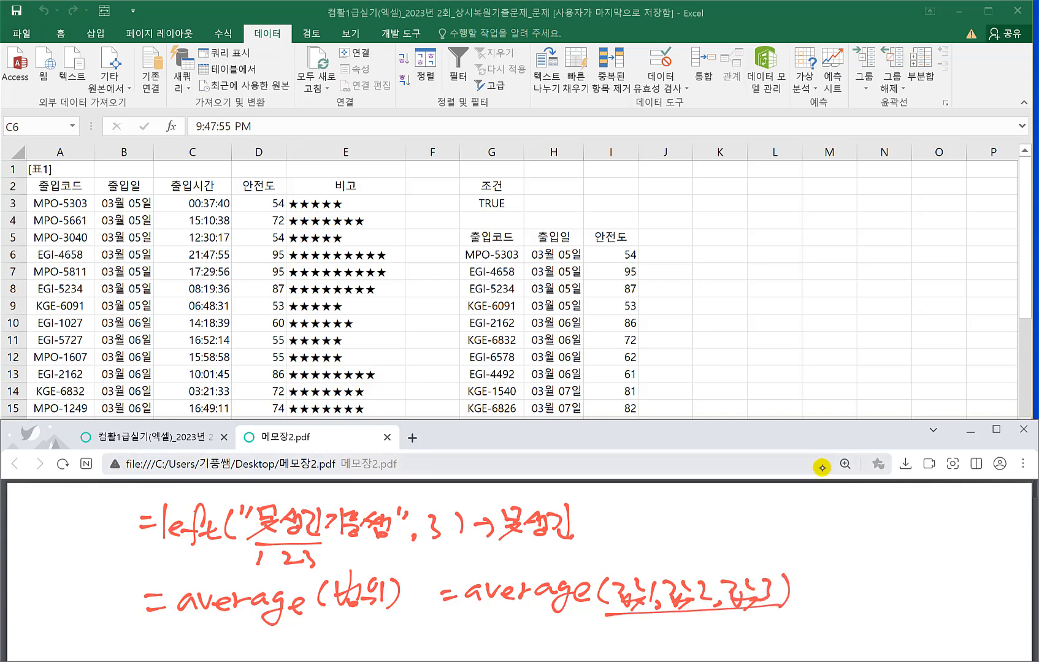
Back in the exam PDF, write "<>" after the LEFT note and box the [A3:E24] range in task 2.
{"action": "key", "text": "ctrl+shift+Tab"}
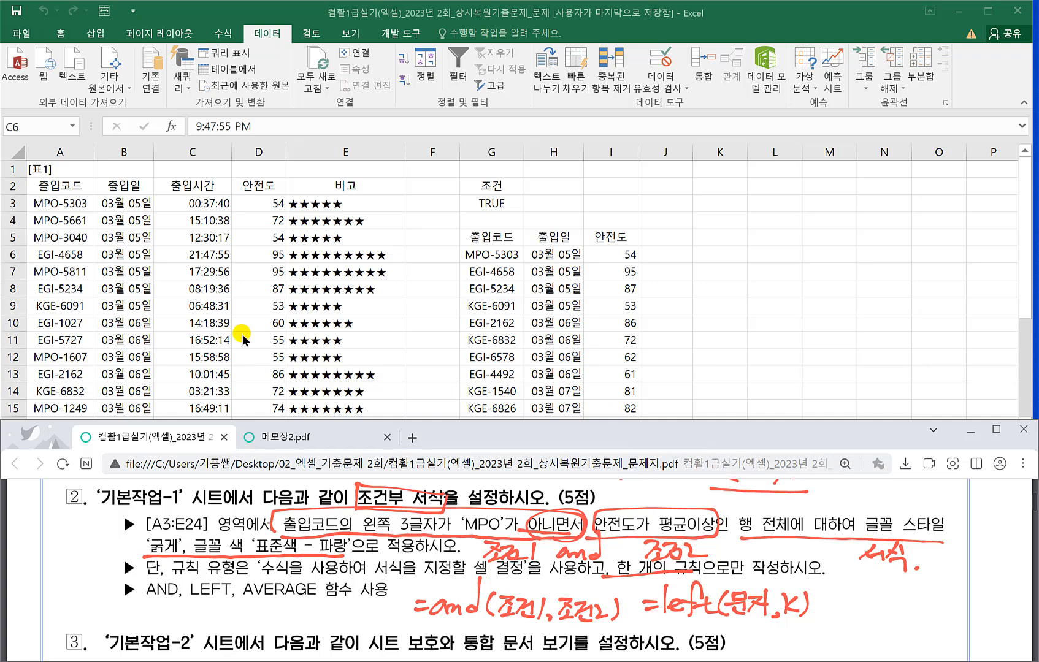
{"action": "mouse_move", "coordinate": [853, 586]}
{"action": "left_mouse_down"}
{"action": "mouse_move", "coordinate": [852, 611]}
{"action": "mouse_move", "coordinate": [870, 595]}
{"action": "mouse_move", "coordinate": [857, 612]}
{"action": "left_mouse_up"}
{"action": "mouse_move", "coordinate": [150, 535]}
{"action": "left_mouse_down"}
{"action": "mouse_move", "coordinate": [161, 545]}
{"action": "mouse_move", "coordinate": [212, 527]}
{"action": "mouse_move", "coordinate": [158, 508]}
{"action": "left_mouse_up"}
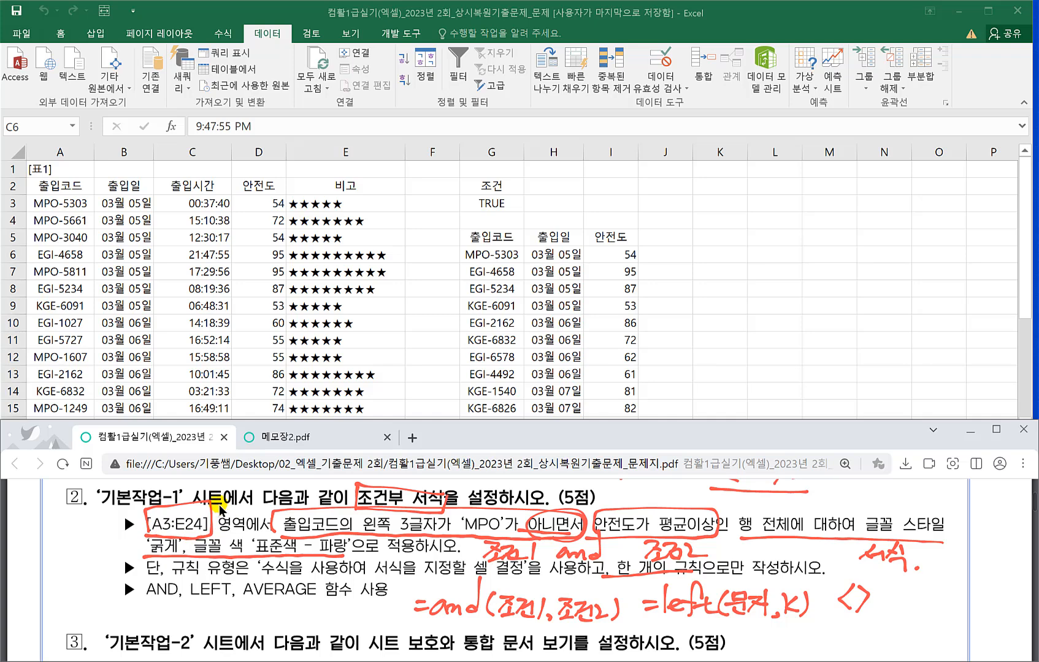
Switch to Excel and select the data range A3:E24.
{"action": "left_click", "coordinate": [145, 300]}
{"action": "left_click", "coordinate": [45, 205]}
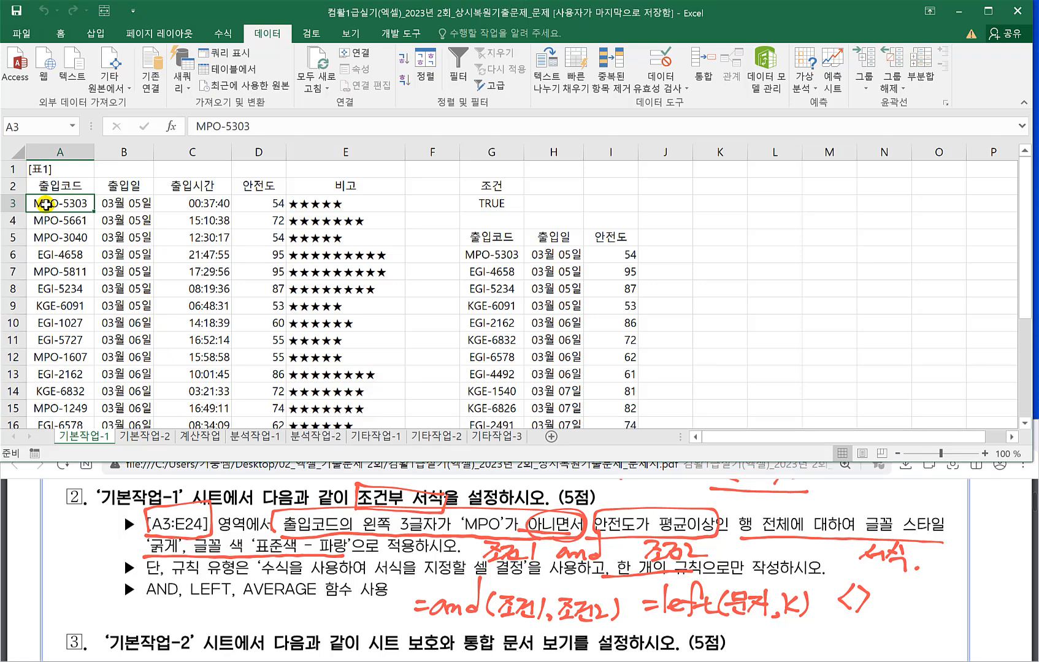
{"action": "key", "text": "ctrl+shift+Down"}
{"action": "key", "text": "ctrl+shift+Right"}
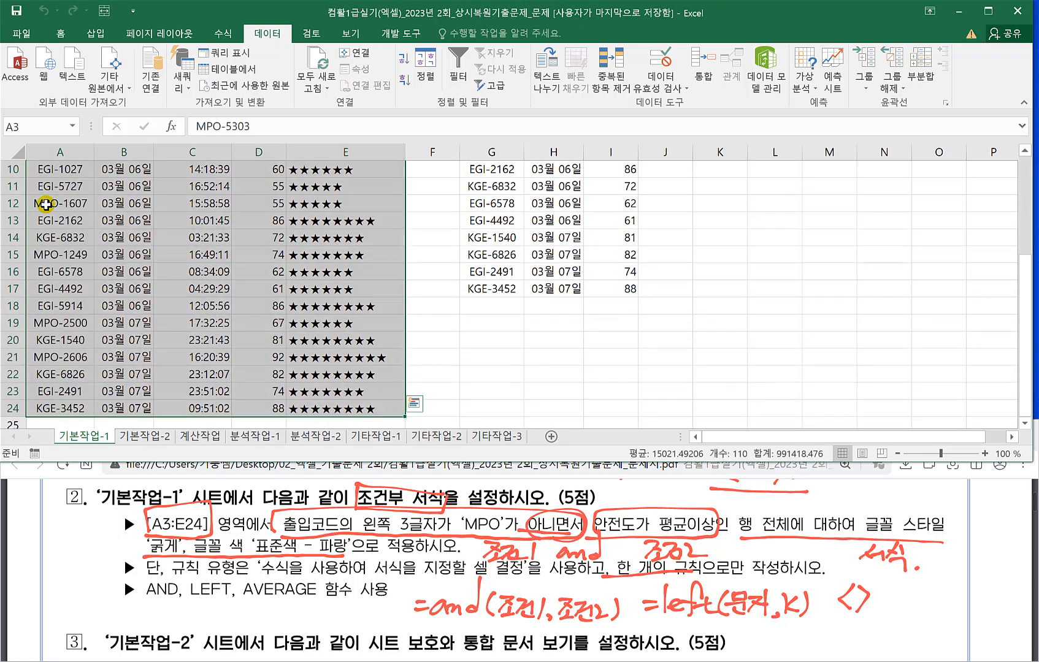
{"action": "scroll", "coordinate": [124, 237], "scroll_direction": "up", "scroll_amount": 3}
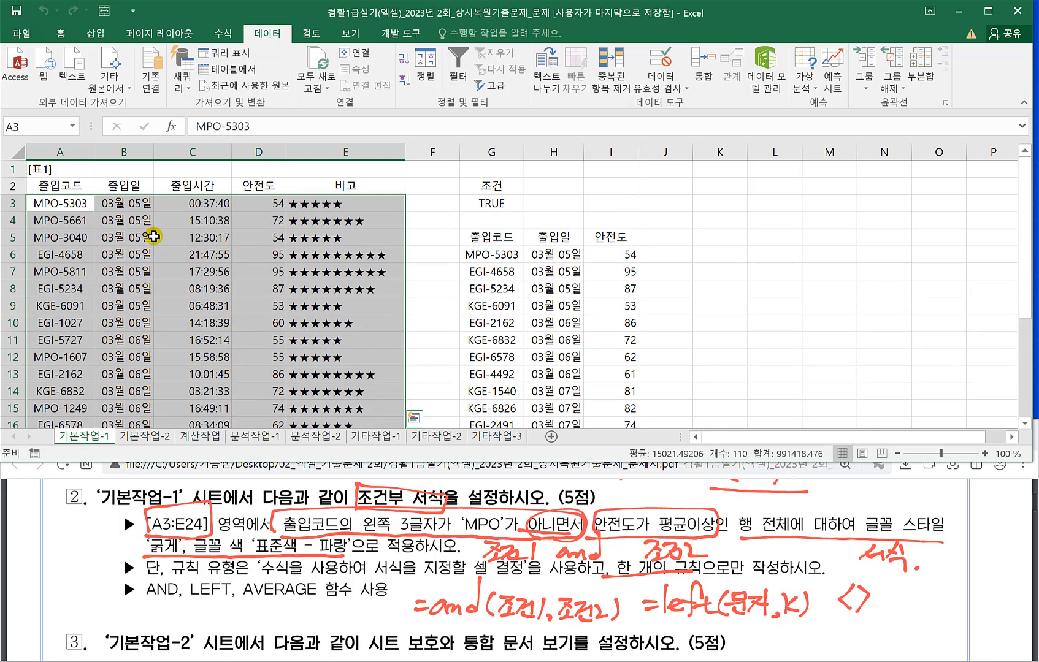
Create a new conditional formatting rule of the type 수식을 사용하여 서식을 지정할 셀 결정.
{"action": "left_click", "coordinate": [60, 33]}
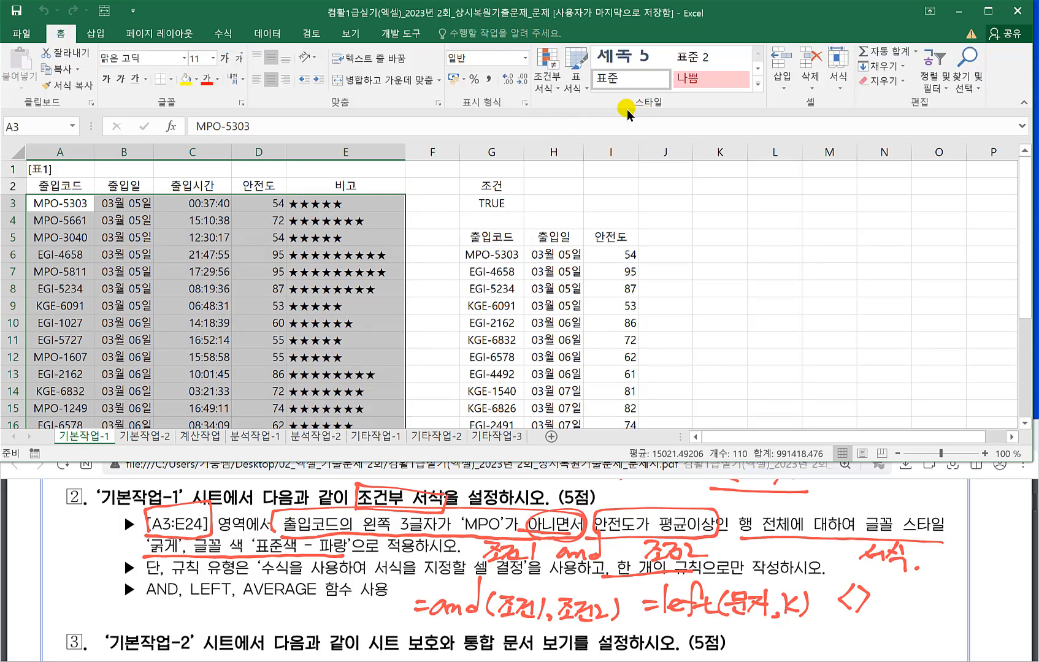
{"action": "left_click", "coordinate": [555, 89]}
{"action": "left_click", "coordinate": [579, 259]}
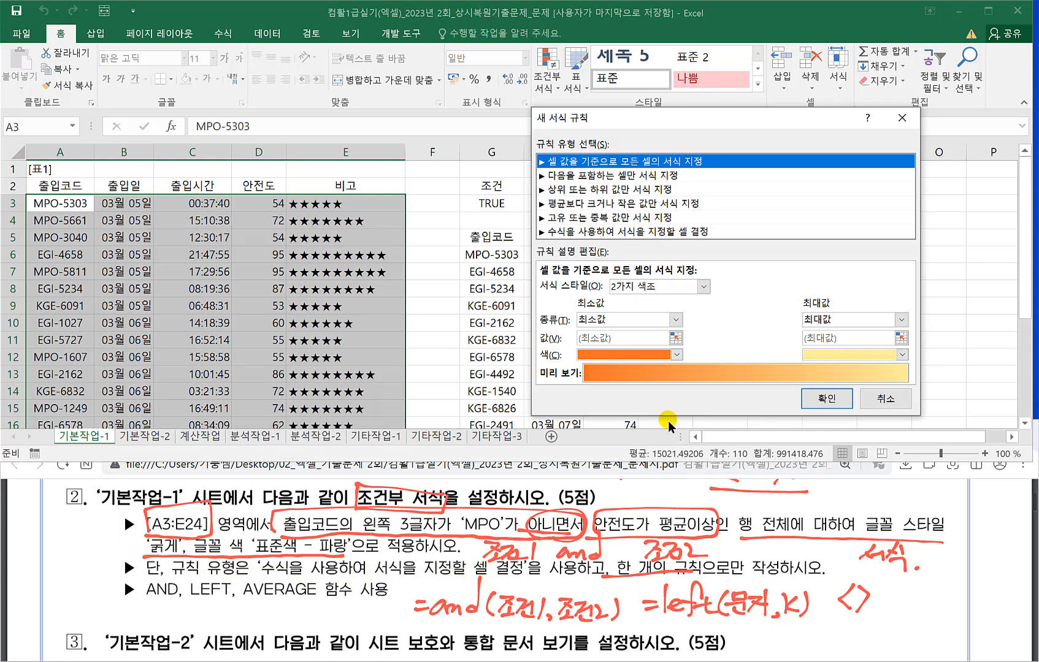
{"action": "left_click", "coordinate": [573, 231]}
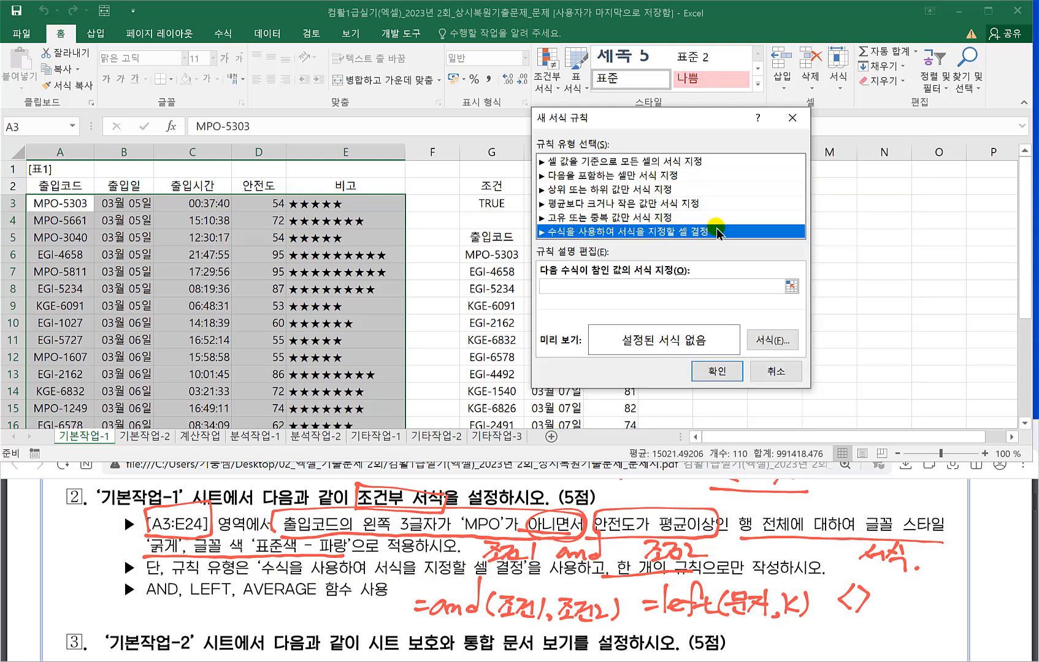
Begin the rule formula with the first condition, =AND(LEFT($A3,3)<>"MPO", locking only column A.
{"action": "left_click", "coordinate": [588, 286]}
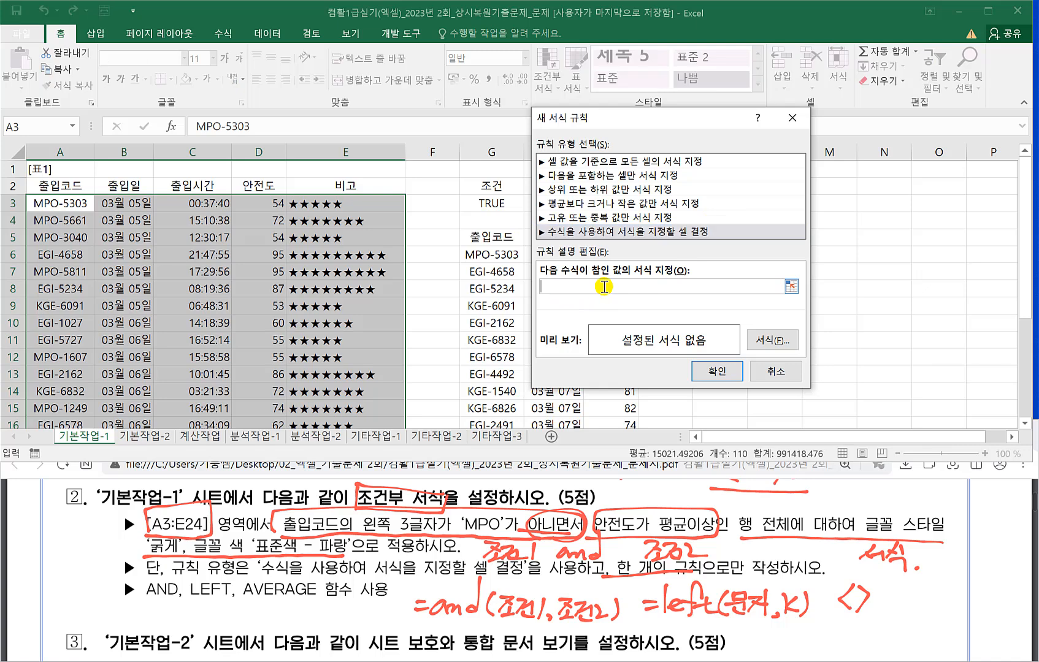
{"action": "type", "text": "=a"}
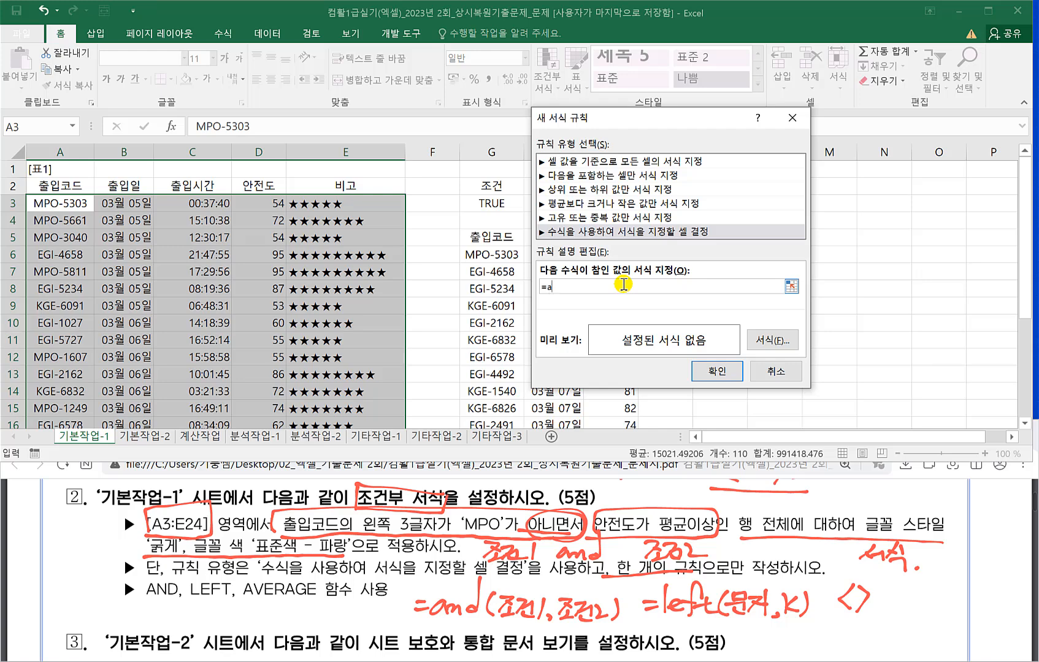
{"action": "key", "text": "BackSpace"}
{"action": "type", "text": "AND(LEFT("}
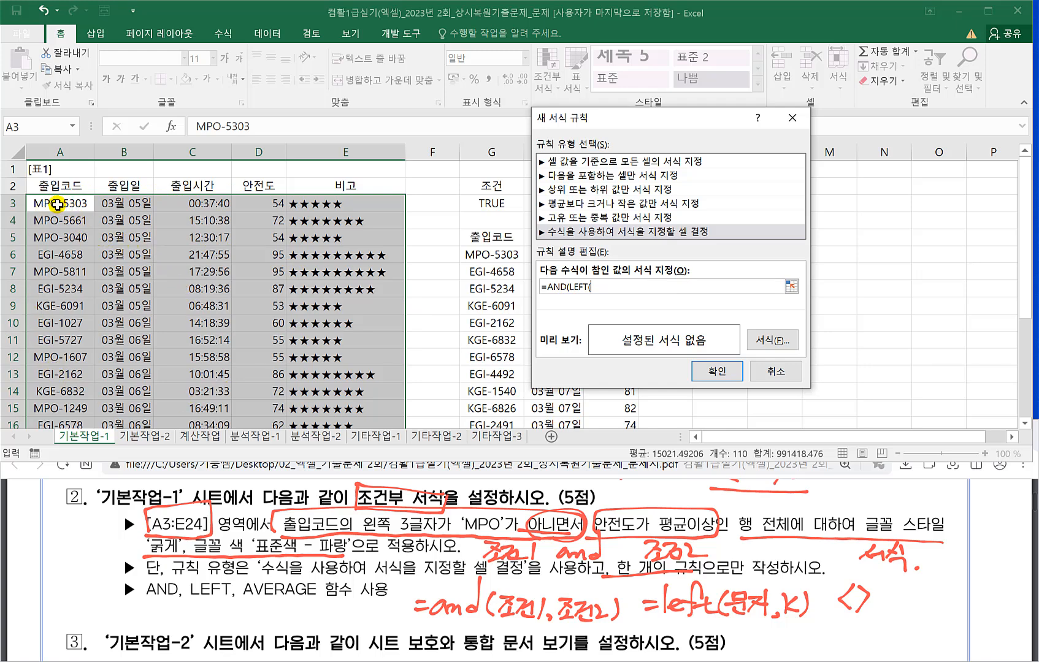
{"action": "left_click", "coordinate": [57, 204]}
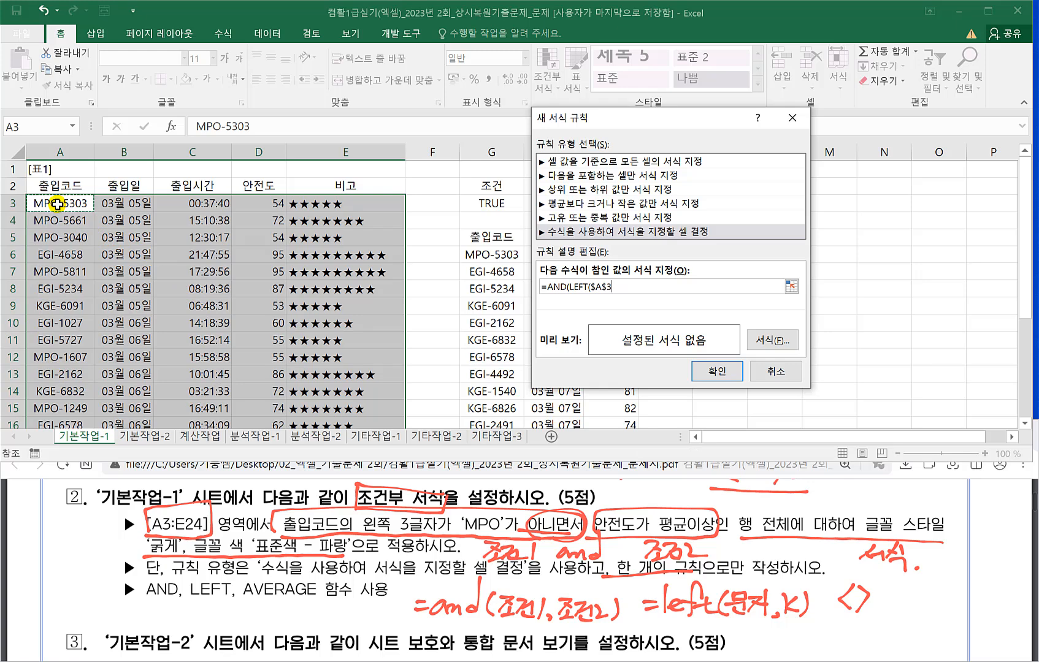
{"action": "key", "text": "F4"}
{"action": "key", "text": "F4"}
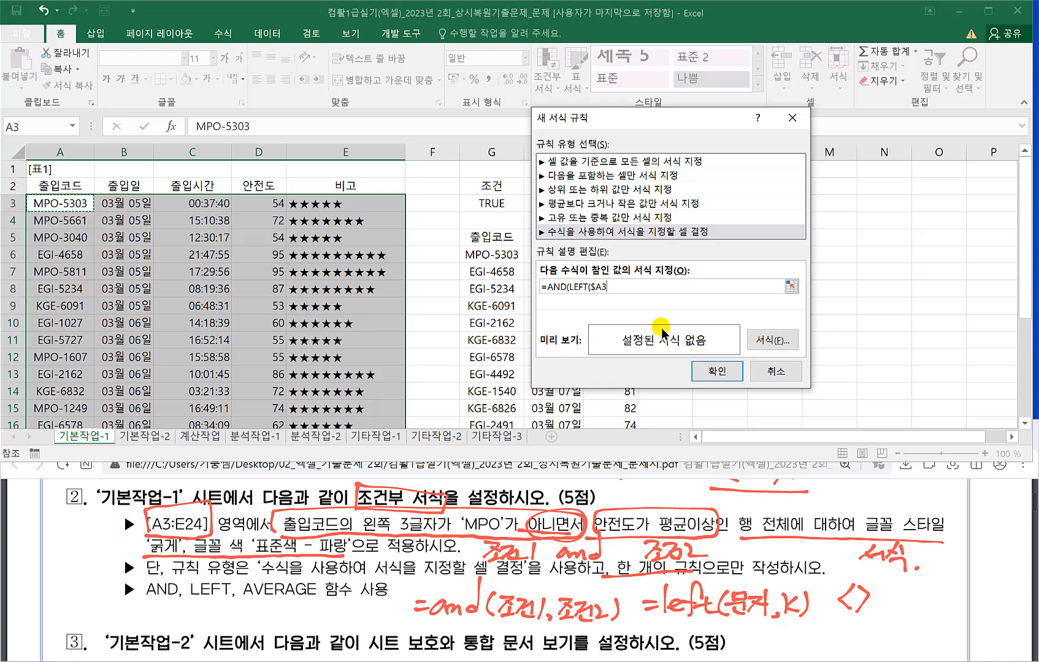
{"action": "type", "text": ",3)<>\""}
{"action": "type", "text": "MPO\","}
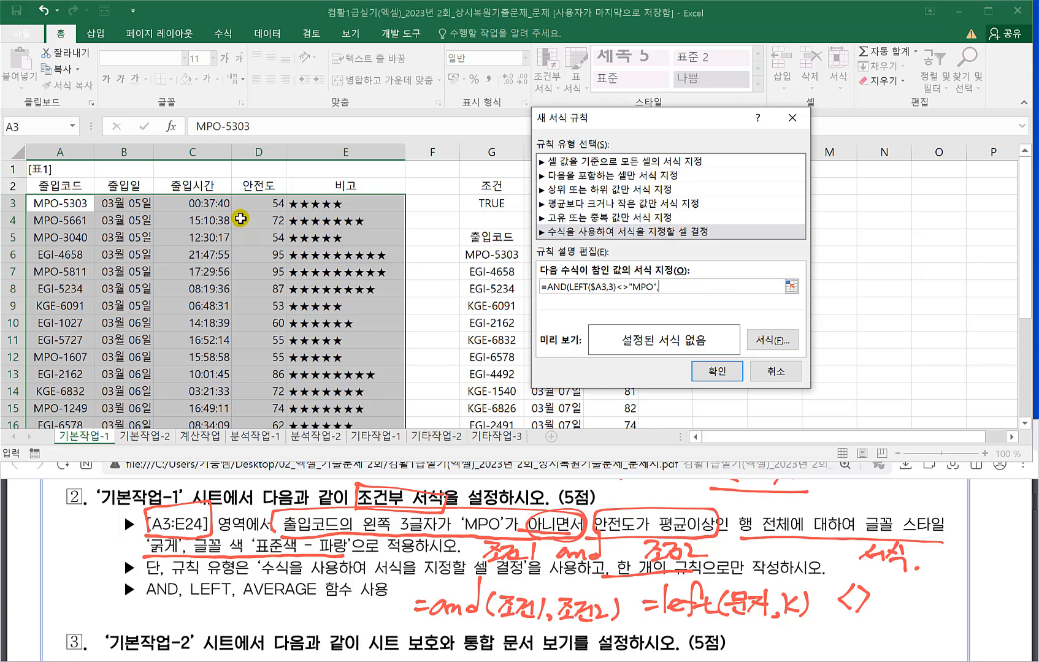
Complete the rule formula with the second condition, $D3>=AVERAGE($D$3:$D$24)), keeping only column D locked in the compared cell.
{"action": "left_click", "coordinate": [263, 203]}
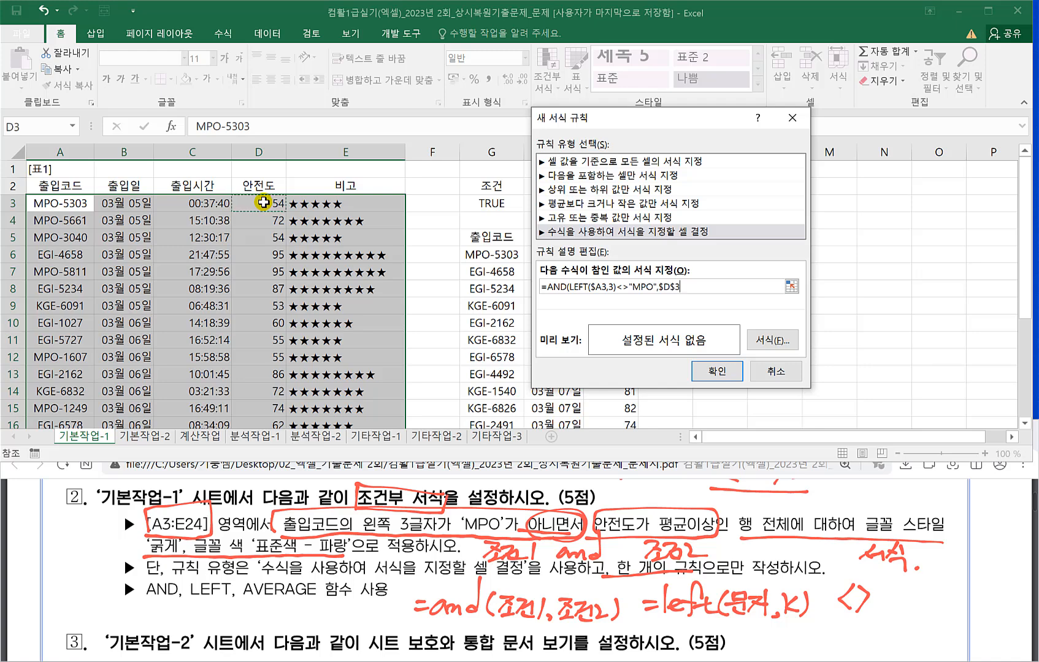
{"action": "key", "text": "F4"}
{"action": "key", "text": "F4"}
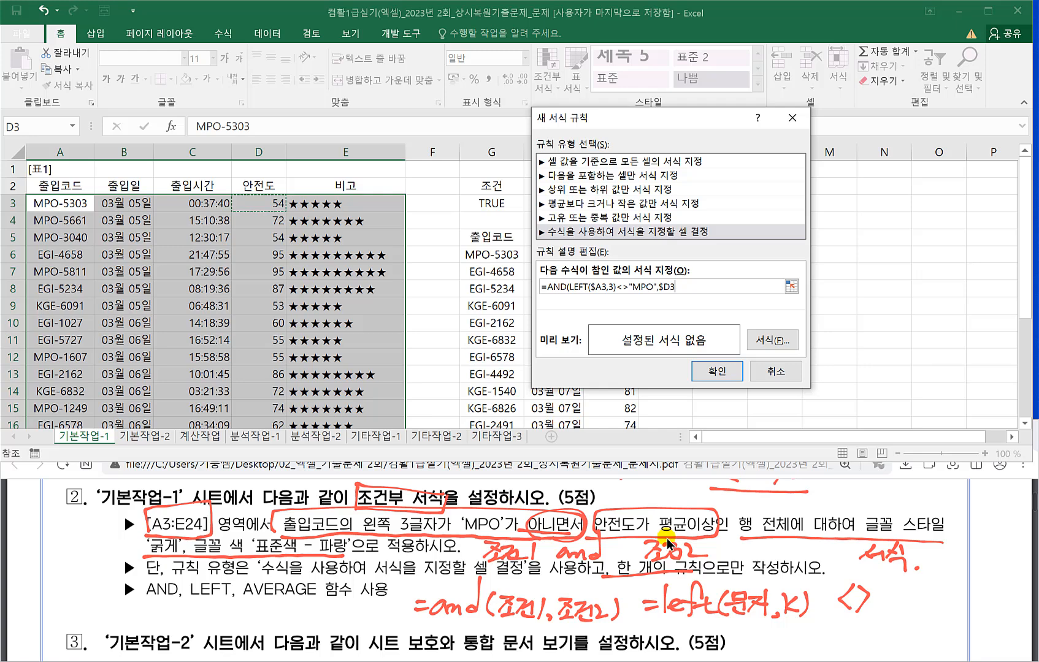
{"action": "type", "text": ">="}
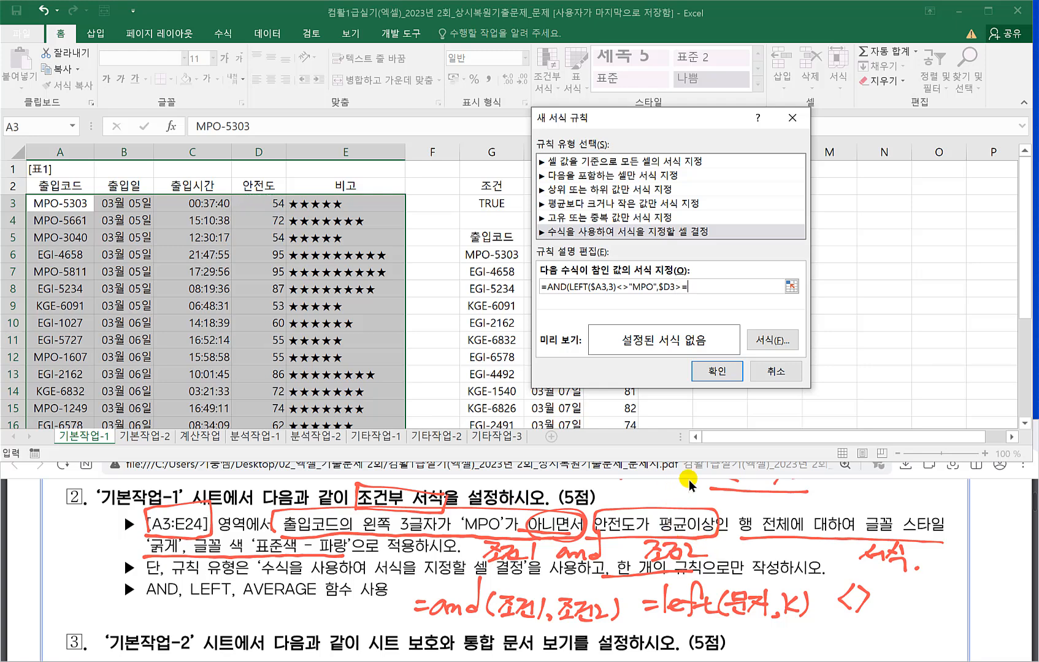
{"action": "type", "text": "AVERAGE("}
{"action": "left_click", "coordinate": [260, 203]}
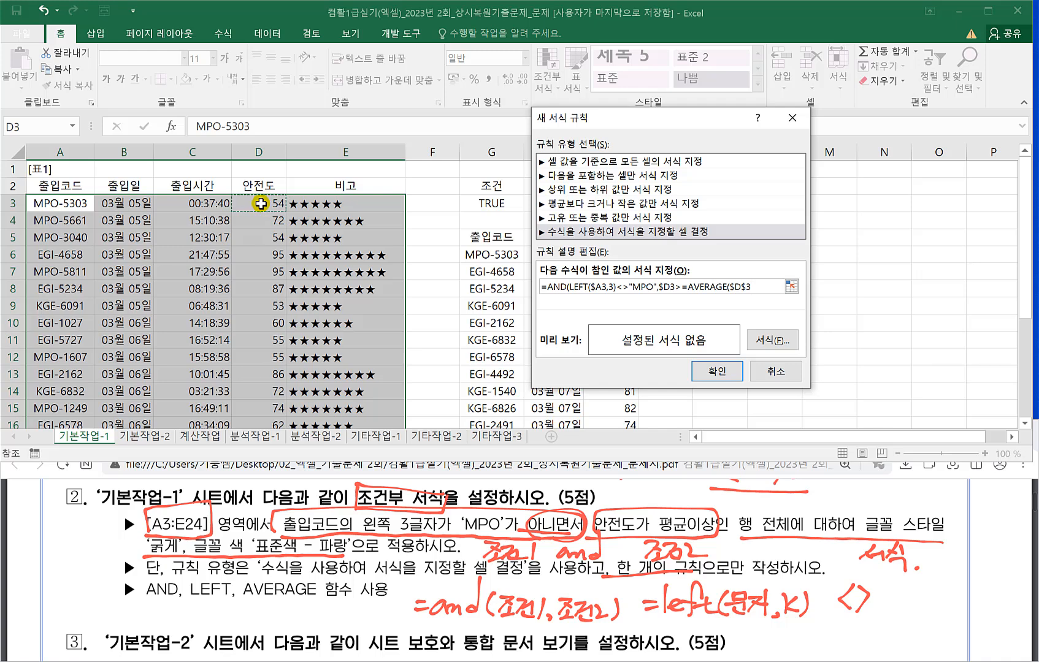
{"action": "key", "text": "ctrl+shift+Down"}
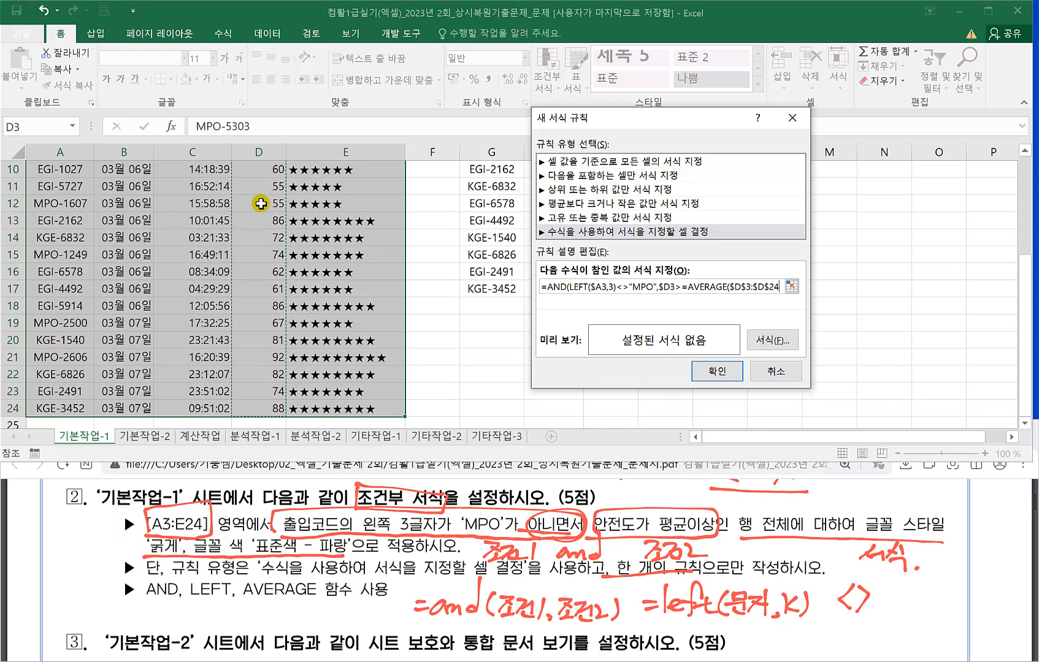
{"action": "type", "text": ")"}
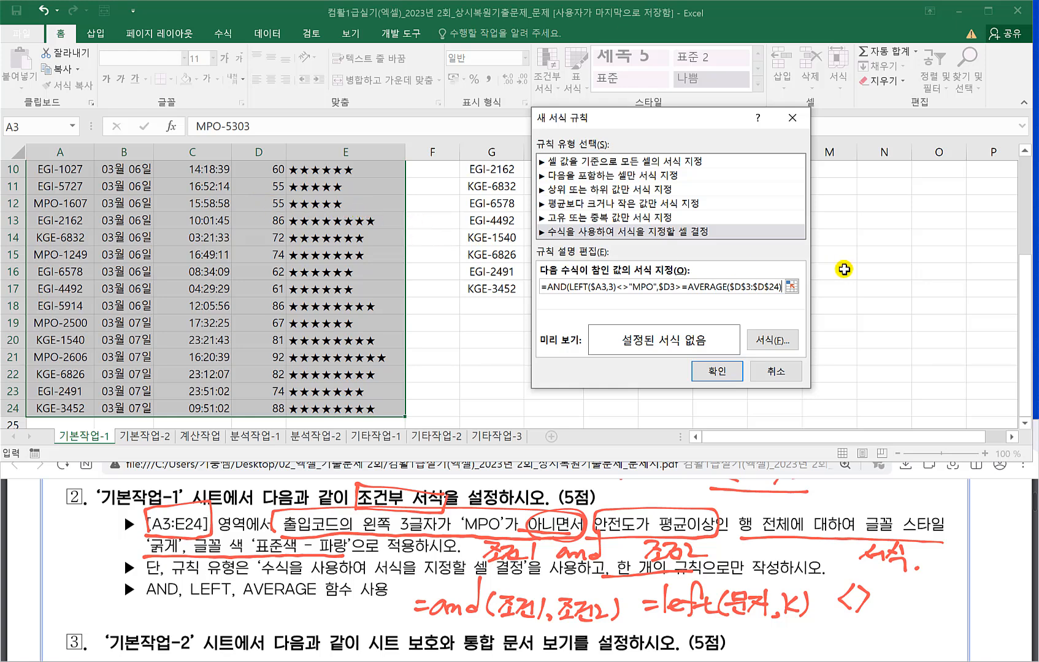
{"action": "type", "text": ")"}
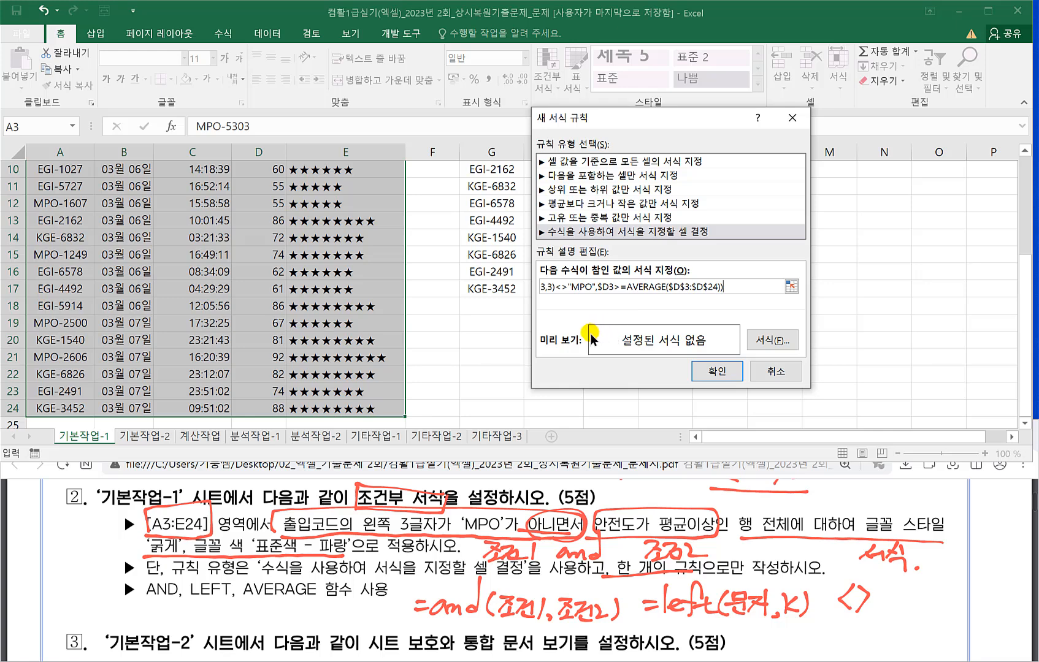
Give the rule a bold (굵게) font in the standard blue colour, apply it, and check the formatted rows.
{"action": "left_click", "coordinate": [772, 341]}
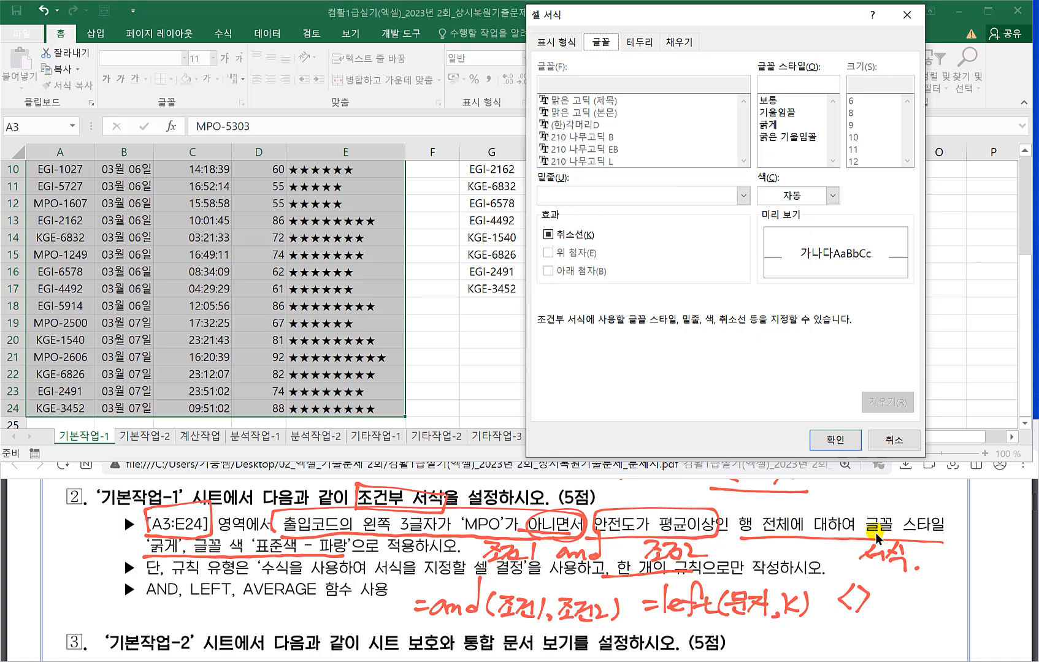
{"action": "left_click", "coordinate": [768, 124]}
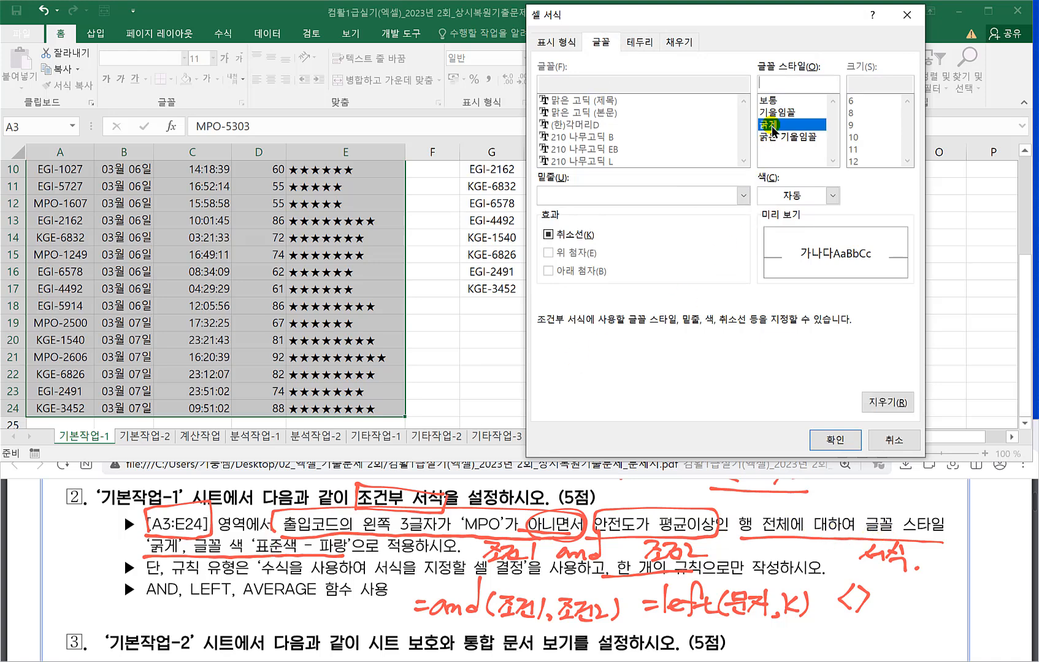
{"action": "left_click", "coordinate": [819, 196]}
{"action": "left_click", "coordinate": [822, 197]}
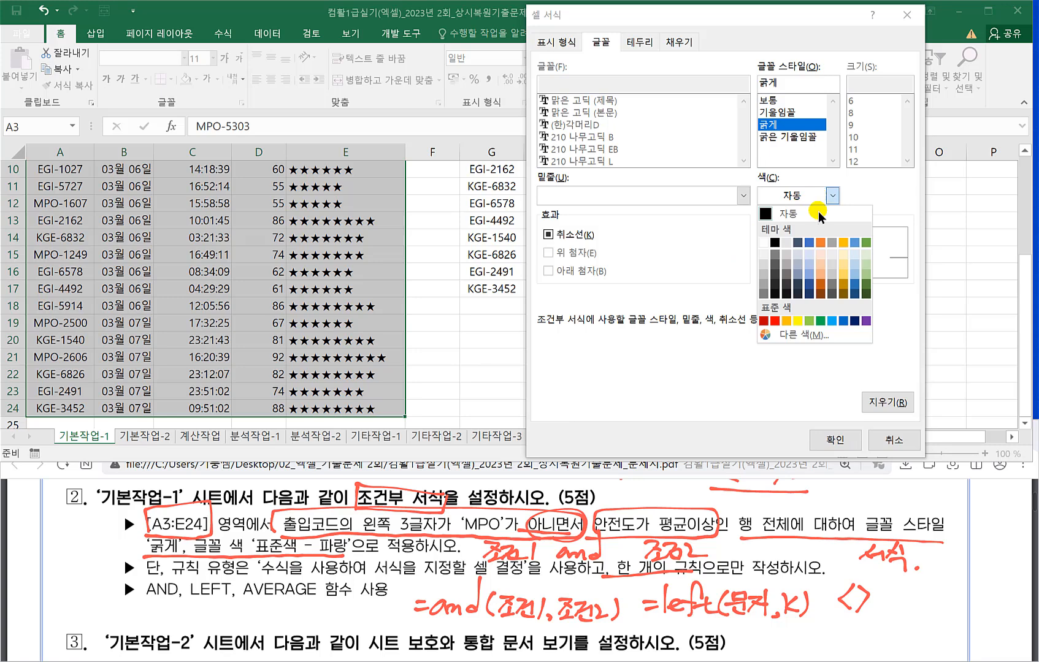
{"action": "left_click", "coordinate": [842, 320]}
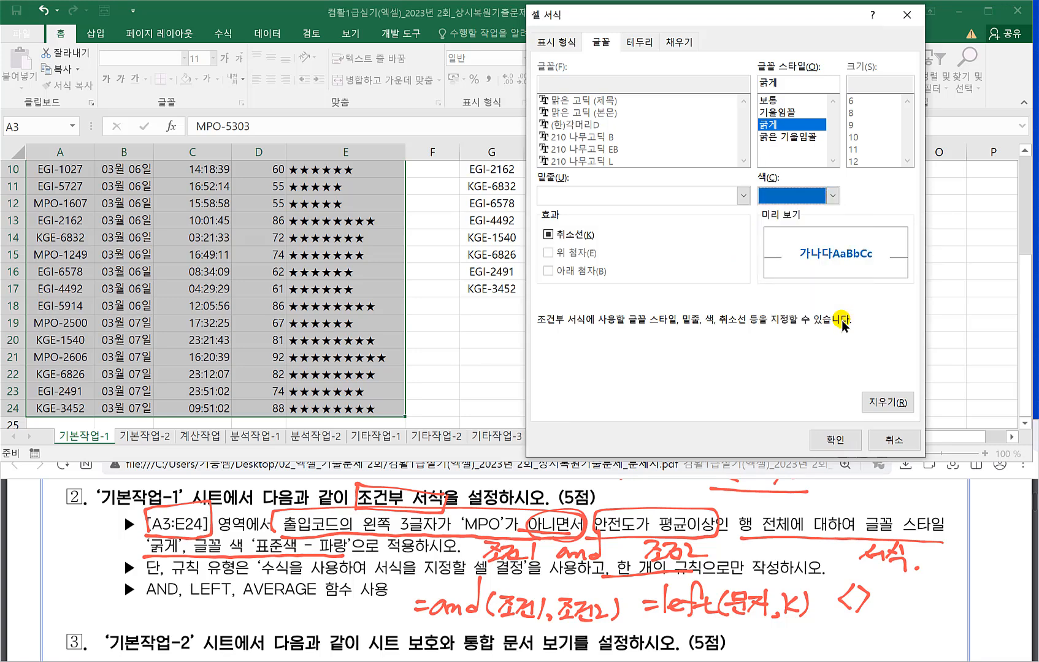
{"action": "left_click", "coordinate": [828, 439]}
{"action": "left_click", "coordinate": [717, 373]}
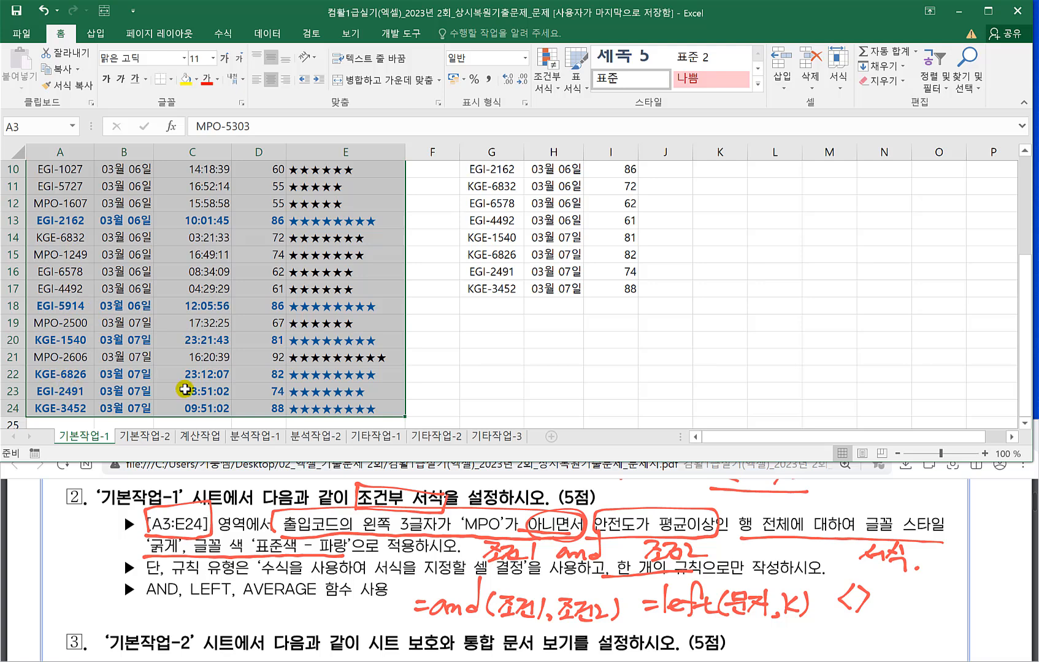
{"action": "left_click", "coordinate": [187, 378]}
{"action": "scroll", "coordinate": [253, 370], "scroll_direction": "down", "scroll_amount": 1}
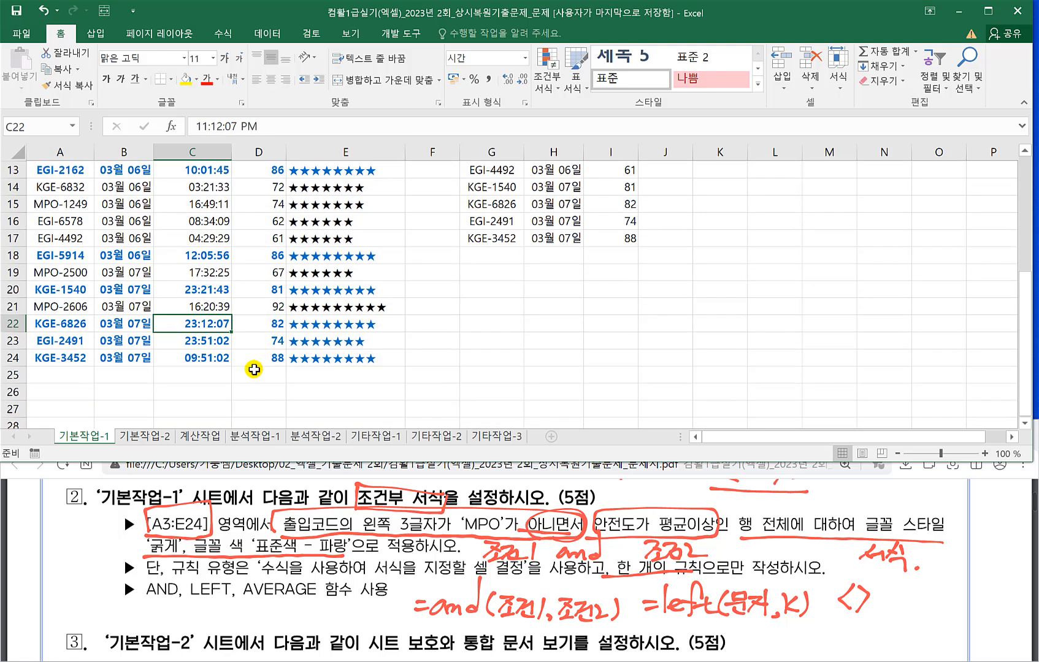
{"action": "scroll", "coordinate": [199, 299], "scroll_direction": "up", "scroll_amount": 2}
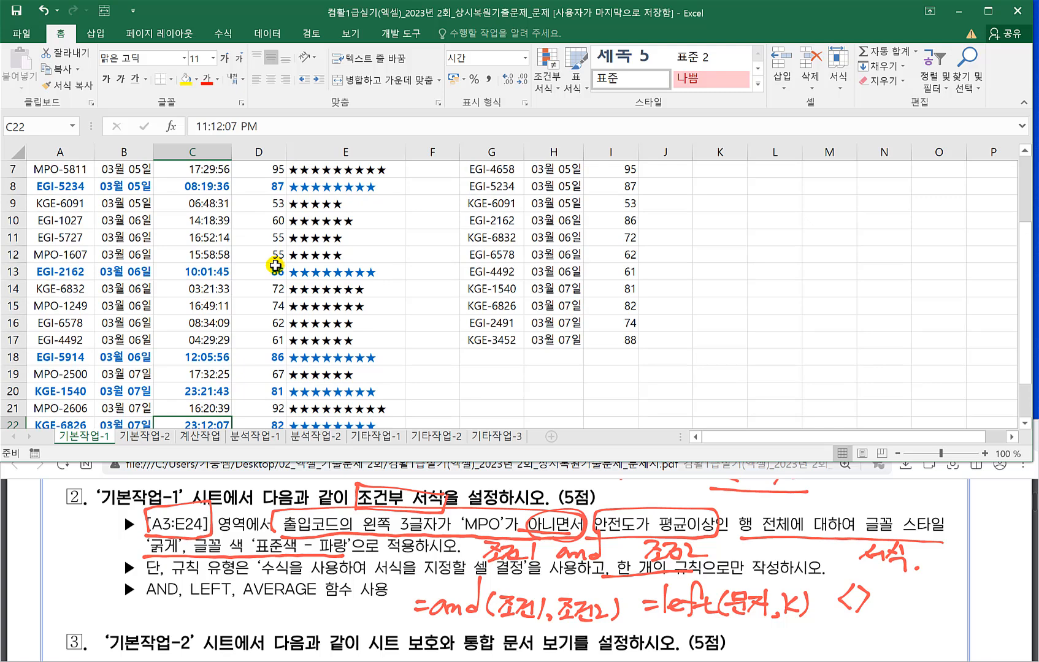
Bring task 3 of the exam PDF into view and open the 기본작업-2 sheet in Excel.
{"action": "left_click", "coordinate": [160, 563]}
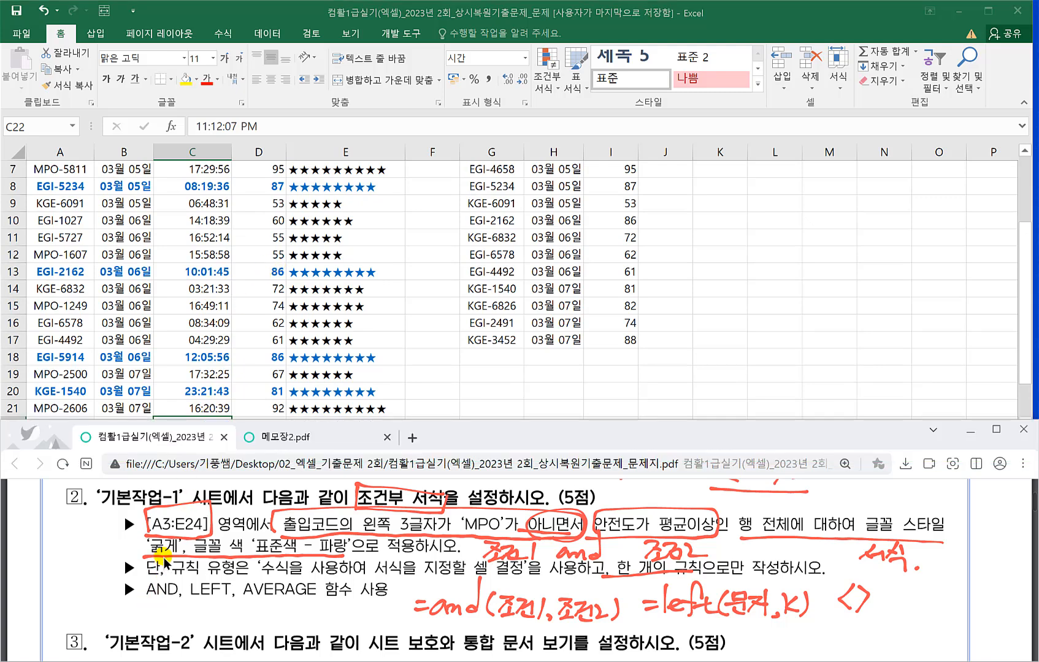
{"action": "scroll", "coordinate": [175, 568], "scroll_direction": "down", "scroll_amount": 1}
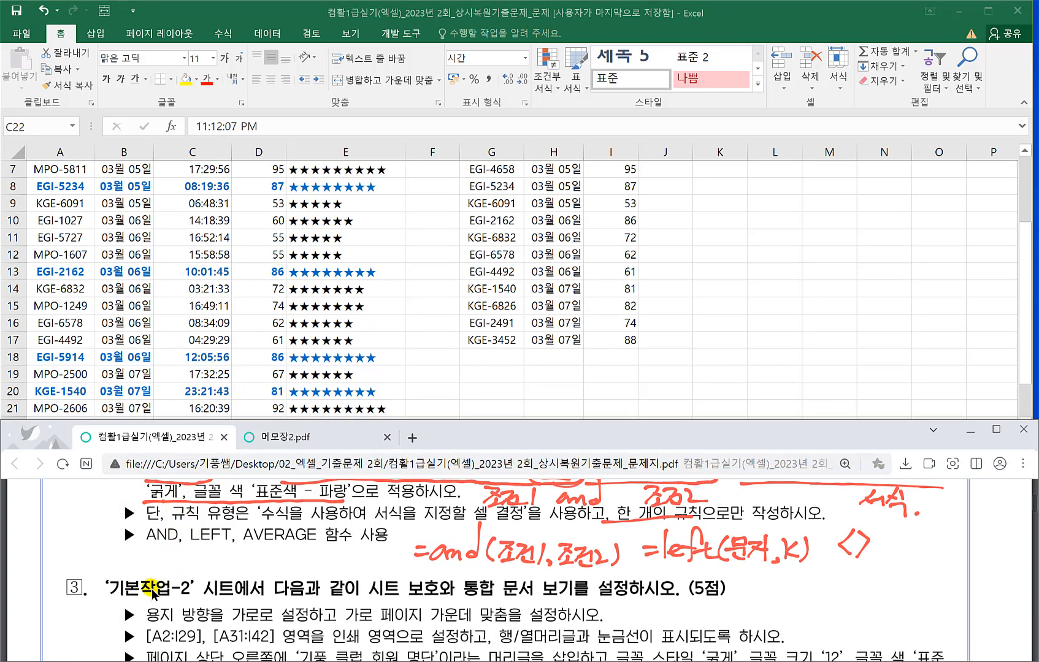
{"action": "left_click", "coordinate": [249, 375]}
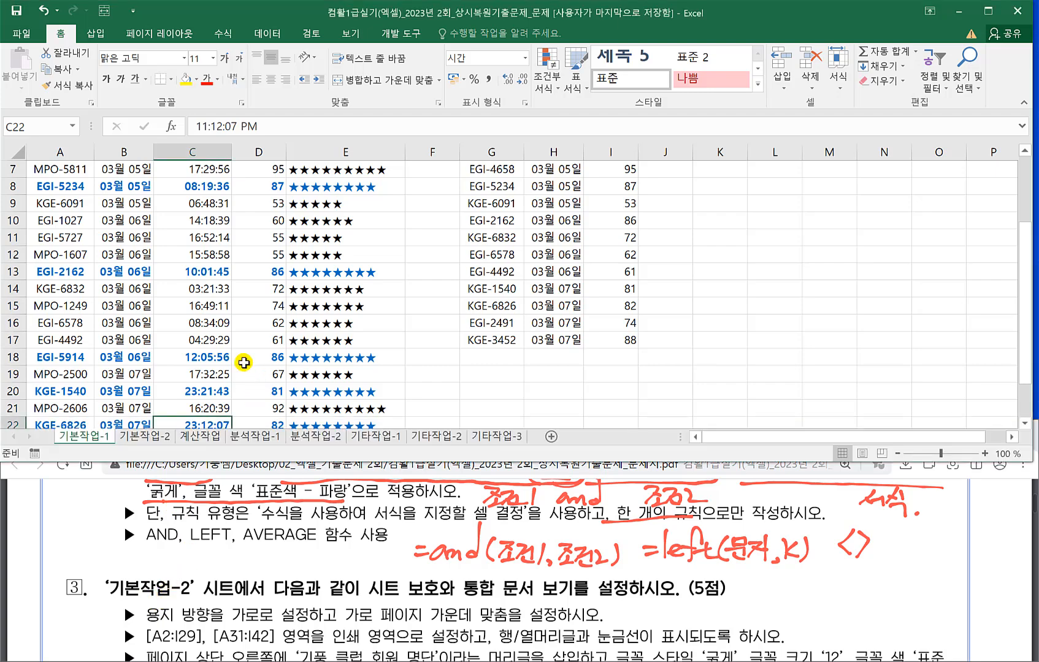
{"action": "left_click", "coordinate": [138, 435]}
{"action": "scroll", "coordinate": [239, 318], "scroll_direction": "down", "scroll_amount": 1}
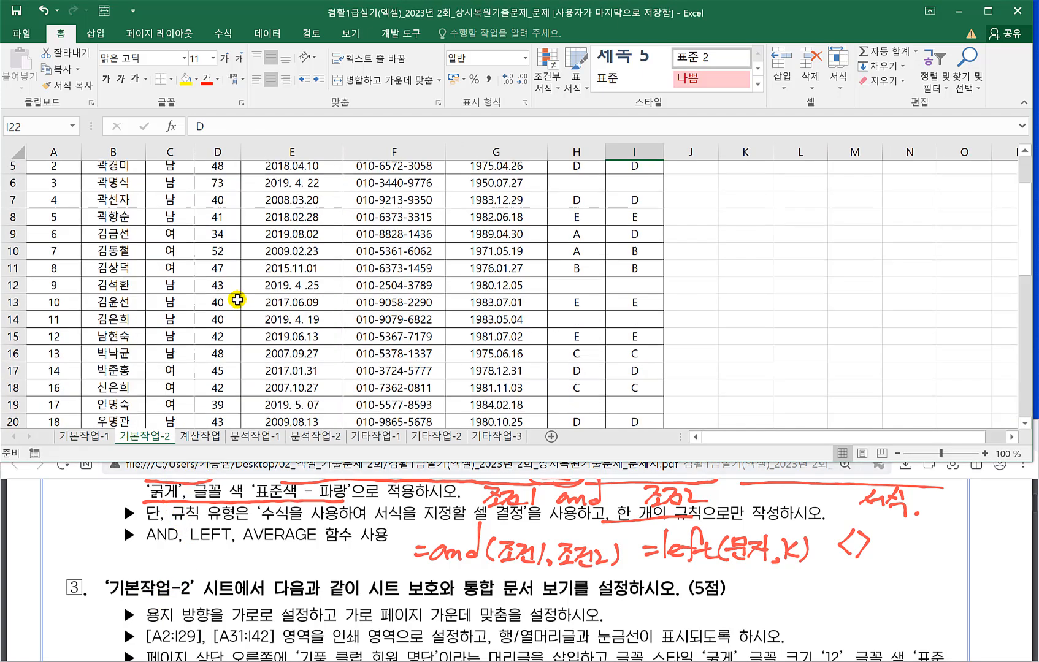
{"action": "scroll", "coordinate": [237, 301], "scroll_direction": "up", "scroll_amount": 1}
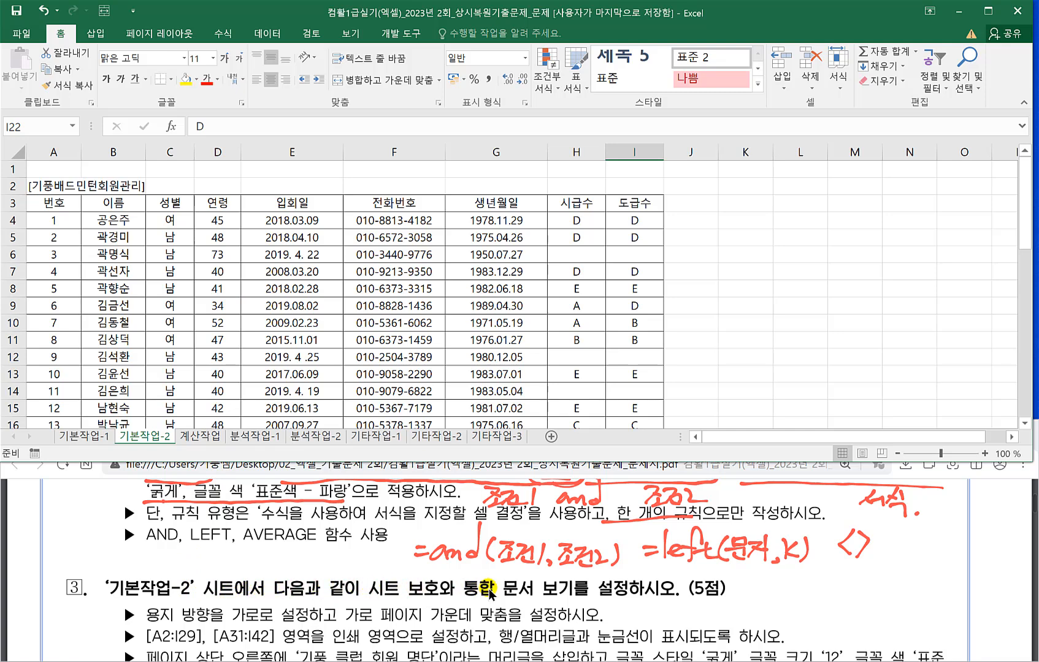
In task 3 of the exam PDF, underline the landscape orientation and horizontal page-centring requirements.
{"action": "left_click", "coordinate": [299, 587]}
{"action": "scroll", "coordinate": [288, 590], "scroll_direction": "down", "scroll_amount": 1}
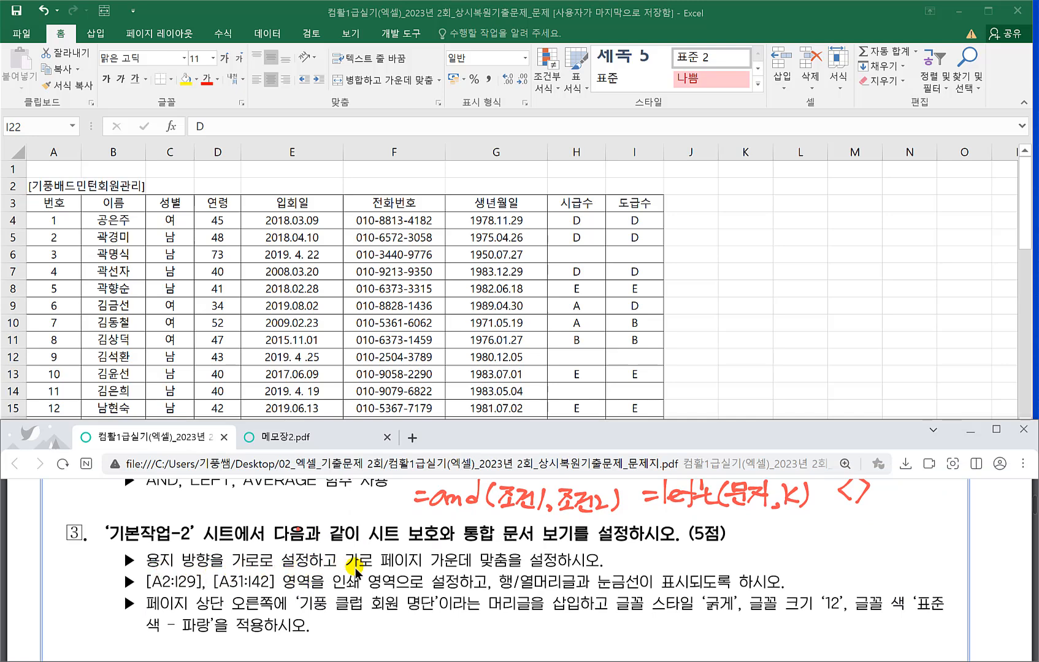
{"action": "left_click_drag", "start_coordinate": [355, 569], "coordinate": [531, 554]}
{"action": "left_click_drag", "start_coordinate": [145, 568], "coordinate": [298, 560]}
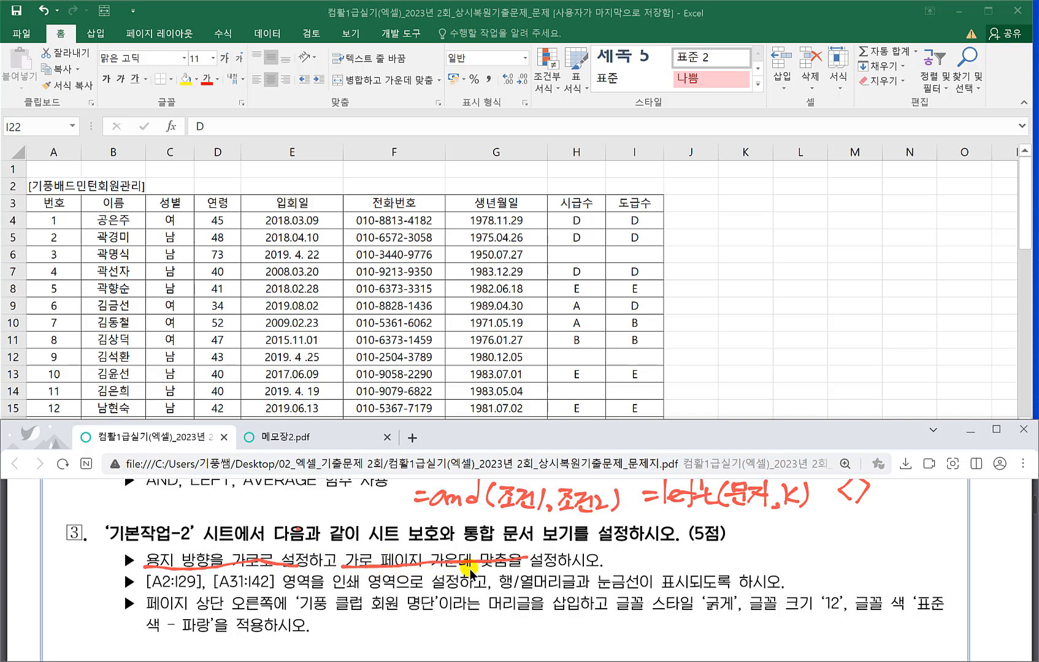
In Excel, set the 기본작업-2 sheet's page orientation to 가로 and centre it horizontally on the page.
{"action": "left_click", "coordinate": [346, 358]}
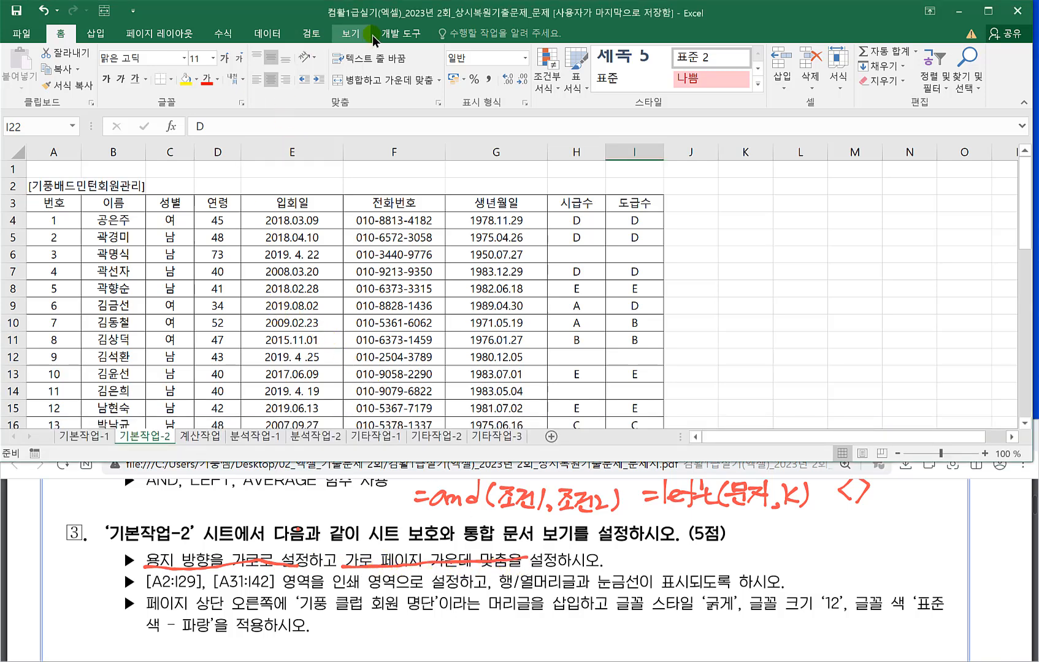
{"action": "left_click", "coordinate": [160, 33]}
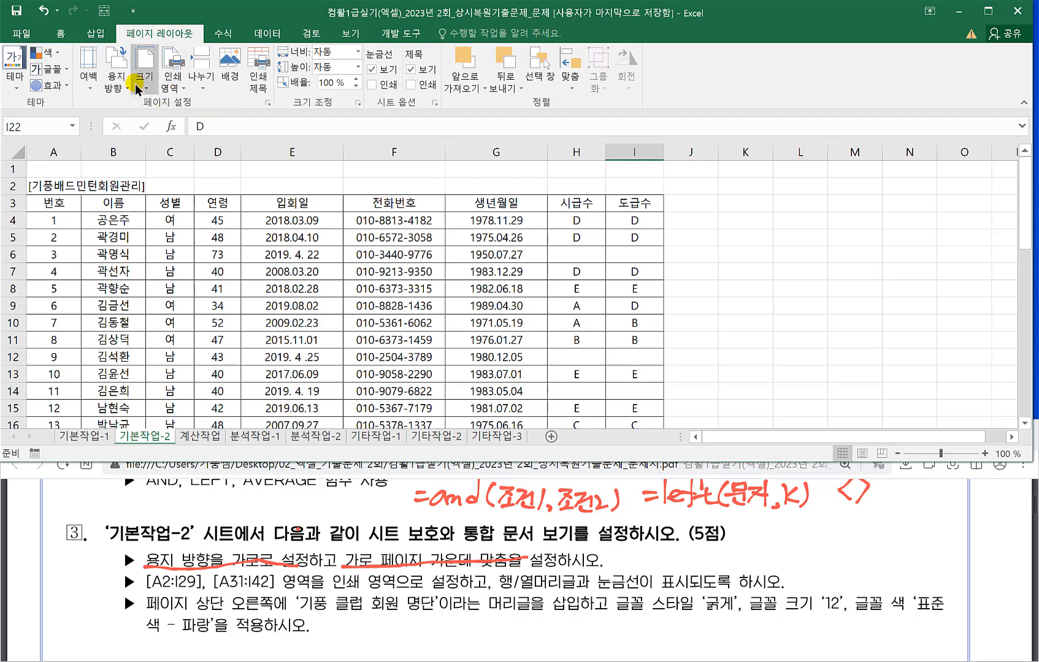
{"action": "left_click", "coordinate": [270, 109]}
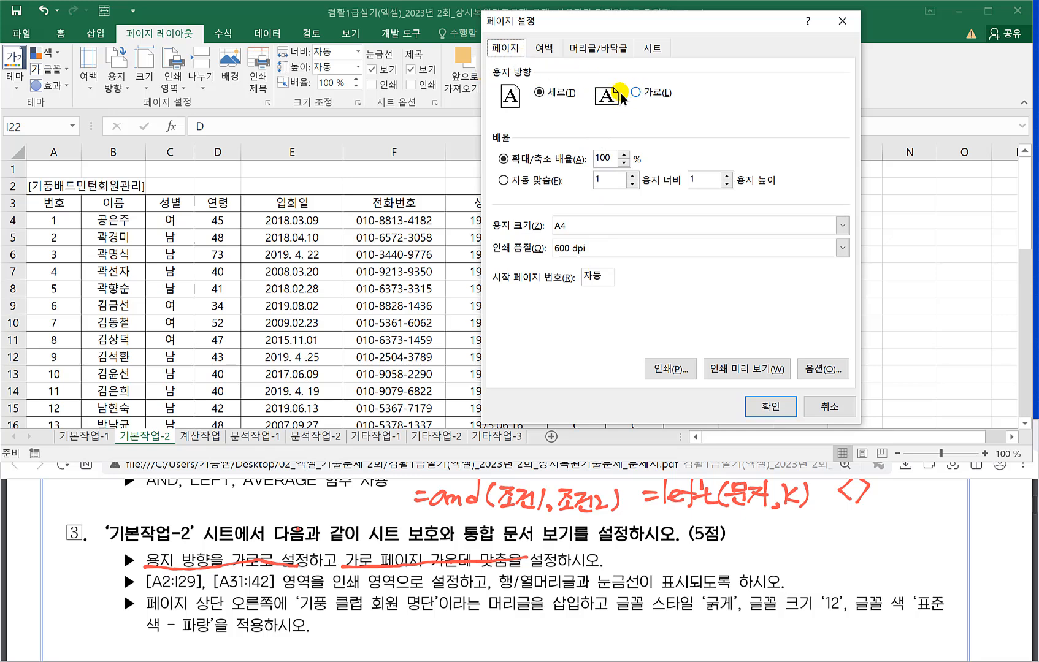
{"action": "left_click", "coordinate": [636, 92]}
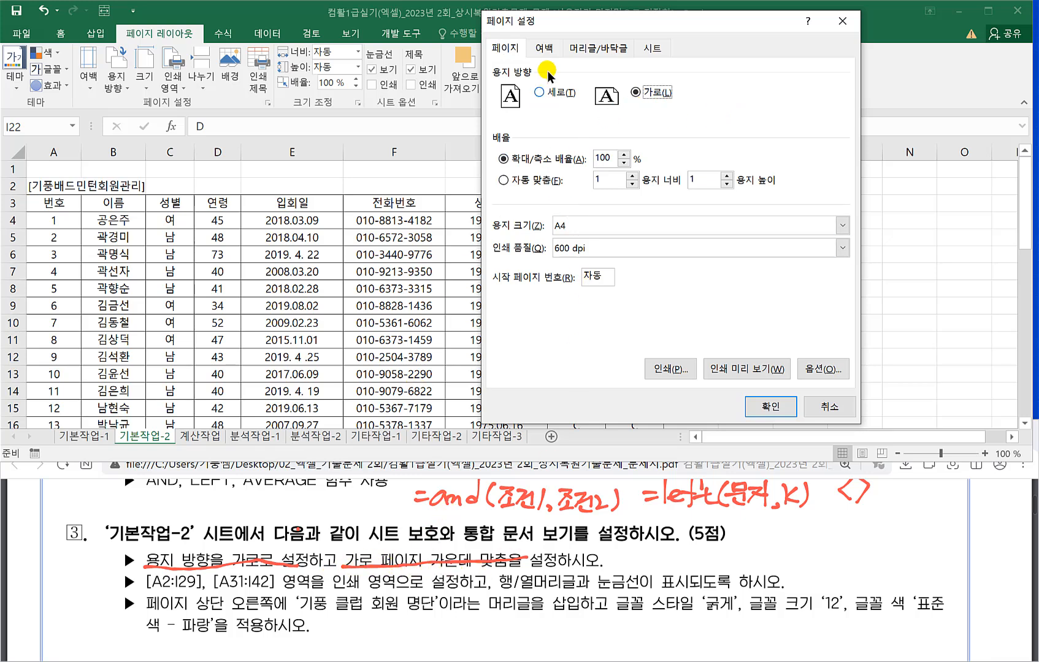
{"action": "left_click", "coordinate": [544, 47]}
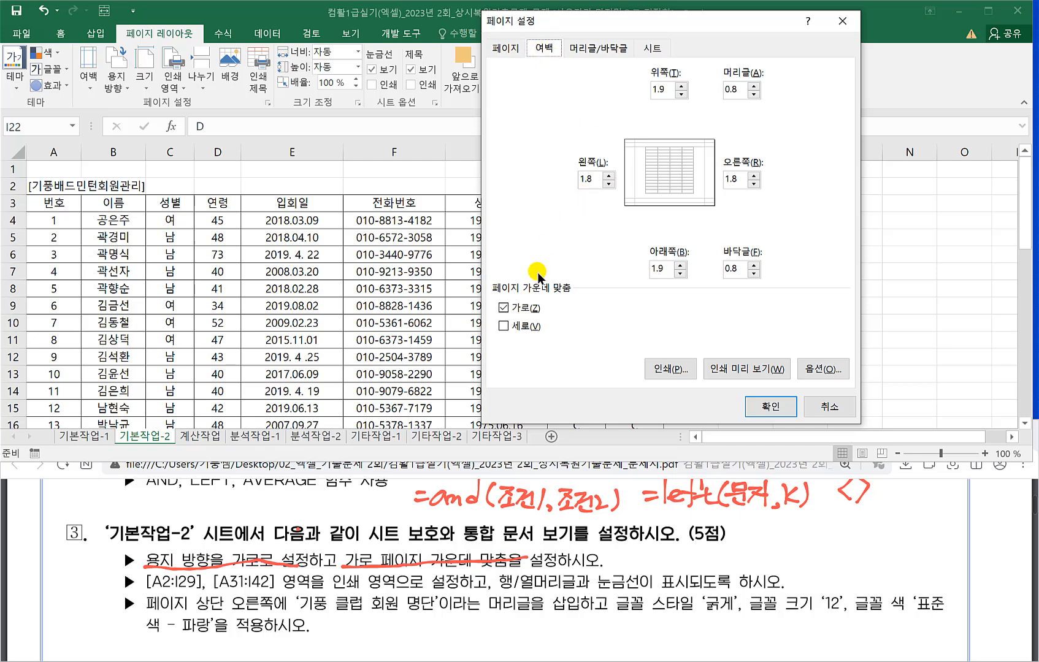
{"action": "left_click", "coordinate": [502, 308]}
{"action": "left_click", "coordinate": [503, 308]}
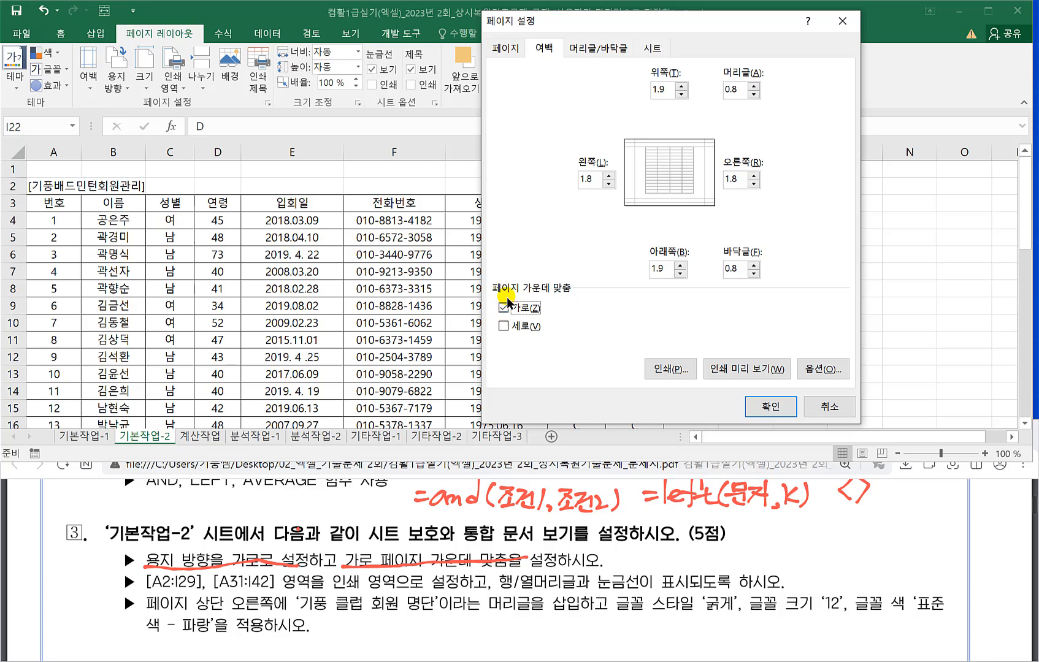
{"action": "left_click", "coordinate": [769, 407]}
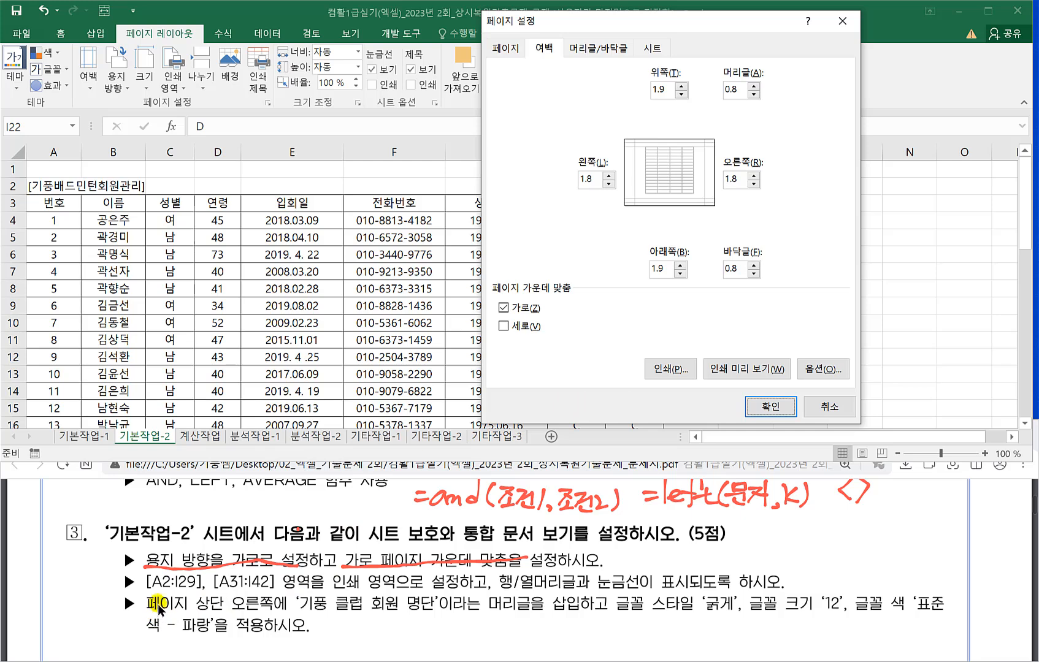
In the exam PDF, underline [A2:I29], [A31:I42] and the print area wording, and circle 행/열 and 눈금선.
{"action": "left_click_drag", "start_coordinate": [143, 591], "coordinate": [263, 590]}
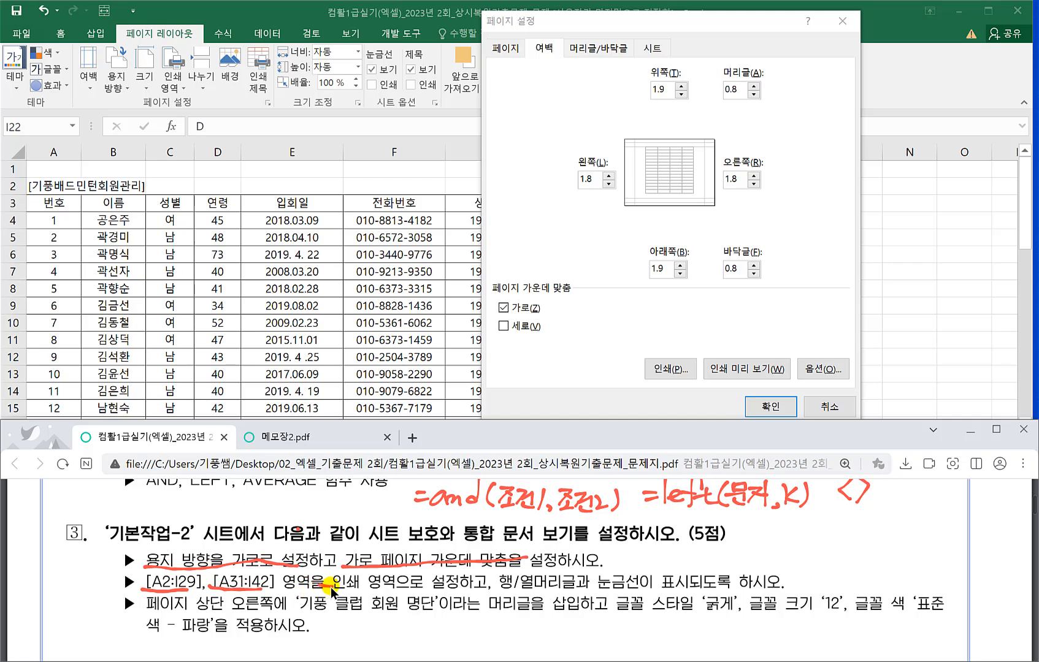
{"action": "left_click_drag", "start_coordinate": [329, 587], "coordinate": [387, 587]}
{"action": "left_click_drag", "start_coordinate": [488, 588], "coordinate": [757, 583]}
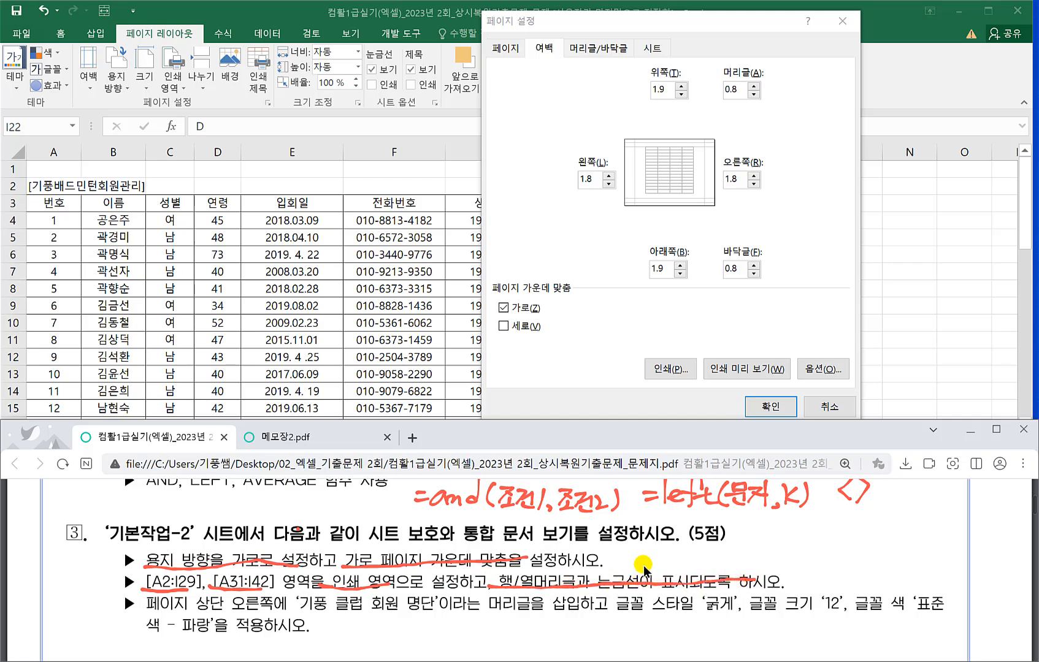
{"action": "left_click_drag", "start_coordinate": [501, 572], "coordinate": [499, 573]}
{"action": "left_click_drag", "start_coordinate": [638, 573], "coordinate": [654, 577]}
{"action": "left_click", "coordinate": [655, 583]}
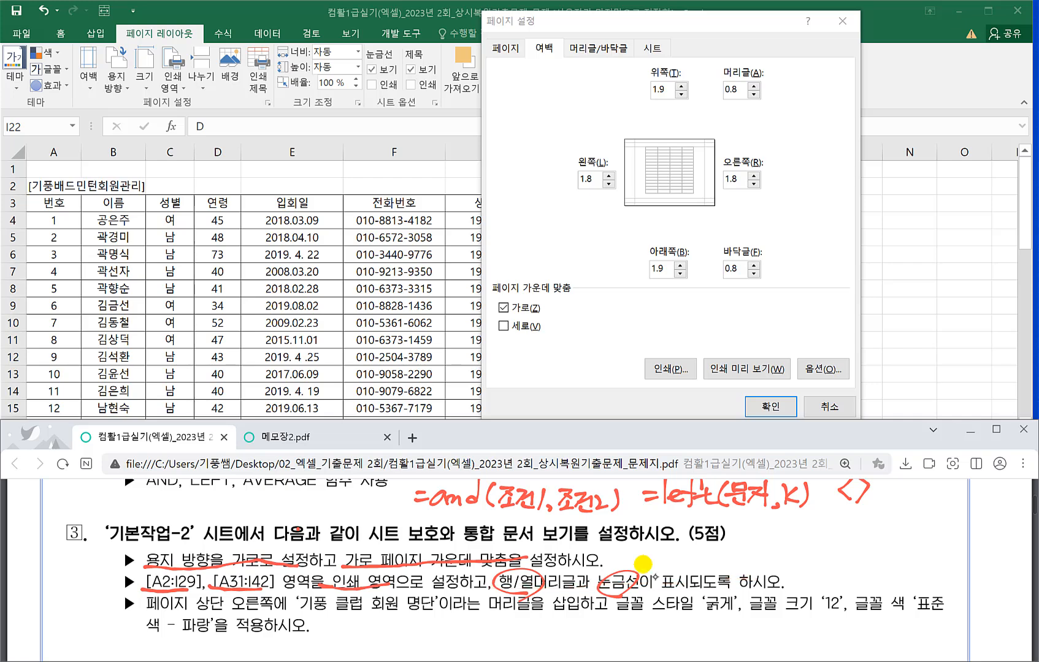
In the Page Setup sheet settings, set the print area to A2:I29, moving the dialog clear of the data columns.
{"action": "left_click", "coordinate": [656, 52]}
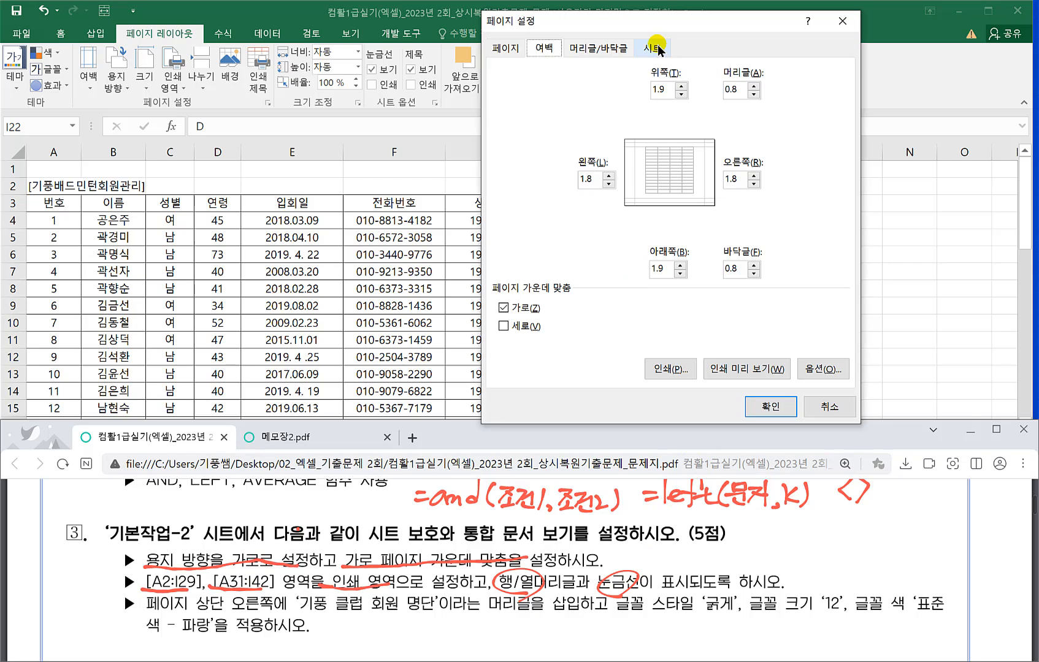
{"action": "left_click", "coordinate": [653, 49]}
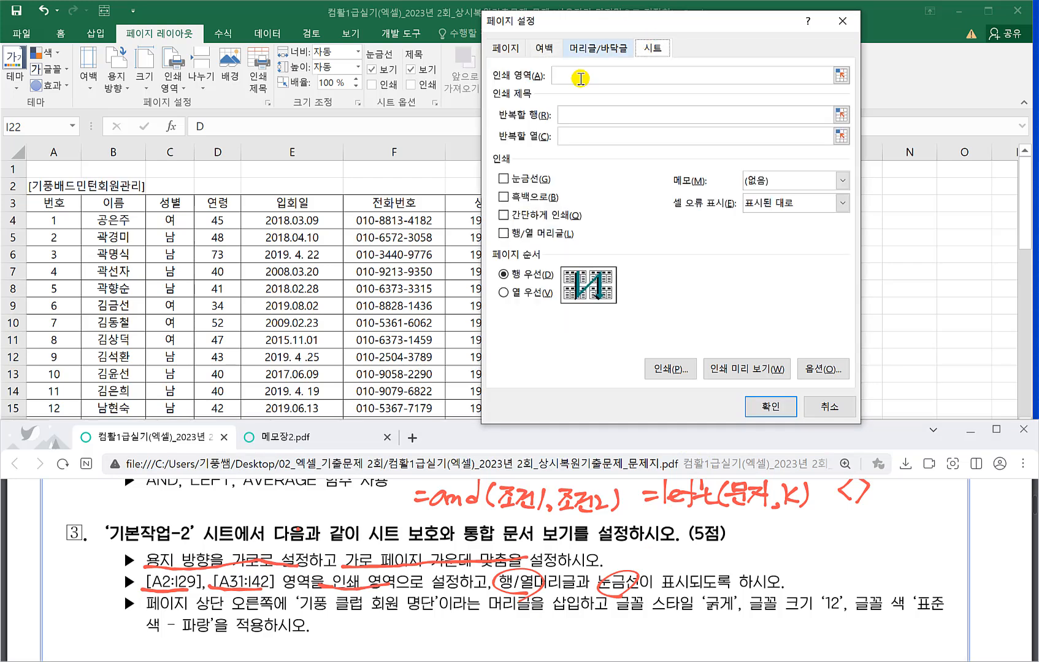
{"action": "left_click", "coordinate": [575, 76]}
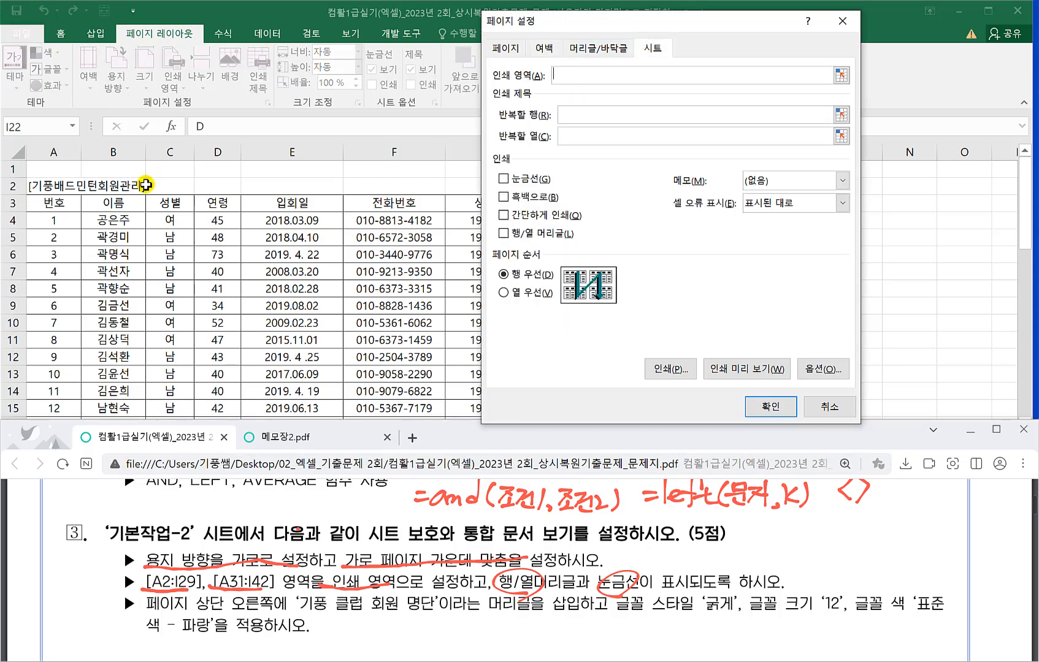
{"action": "left_click", "coordinate": [47, 187]}
{"action": "scroll", "coordinate": [204, 204], "scroll_direction": "down", "scroll_amount": 2}
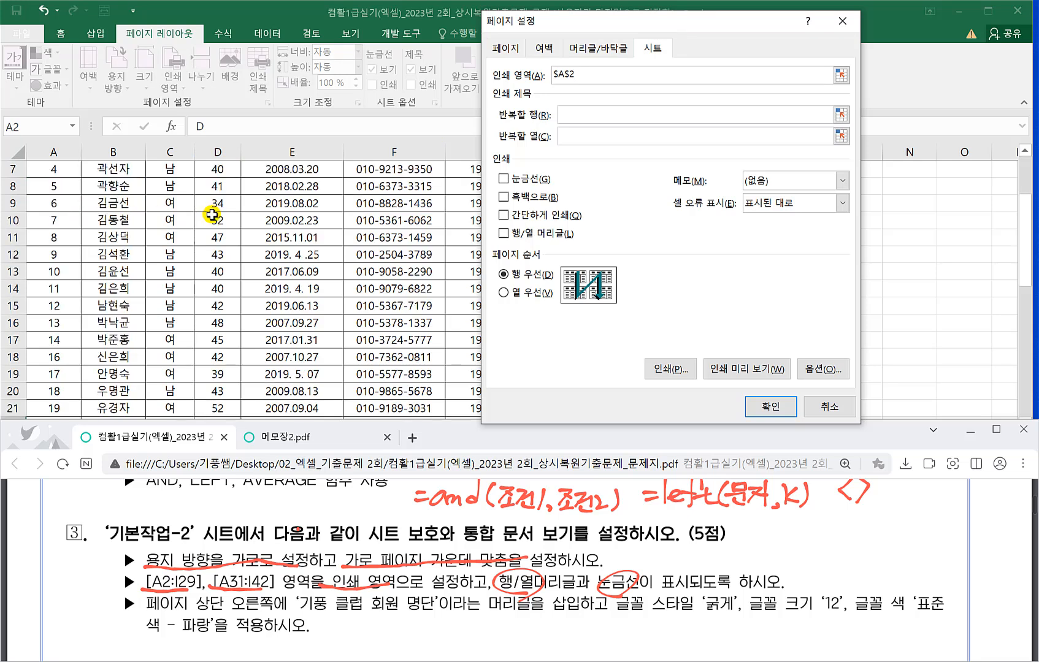
{"action": "left_click_drag", "start_coordinate": [663, 24], "coordinate": [816, 18]}
{"action": "scroll", "coordinate": [555, 177], "scroll_direction": "down", "scroll_amount": 2}
{"action": "left_click_drag", "start_coordinate": [725, 20], "coordinate": [762, 24]}
{"action": "scroll", "coordinate": [512, 207], "scroll_direction": "down", "scroll_amount": 2}
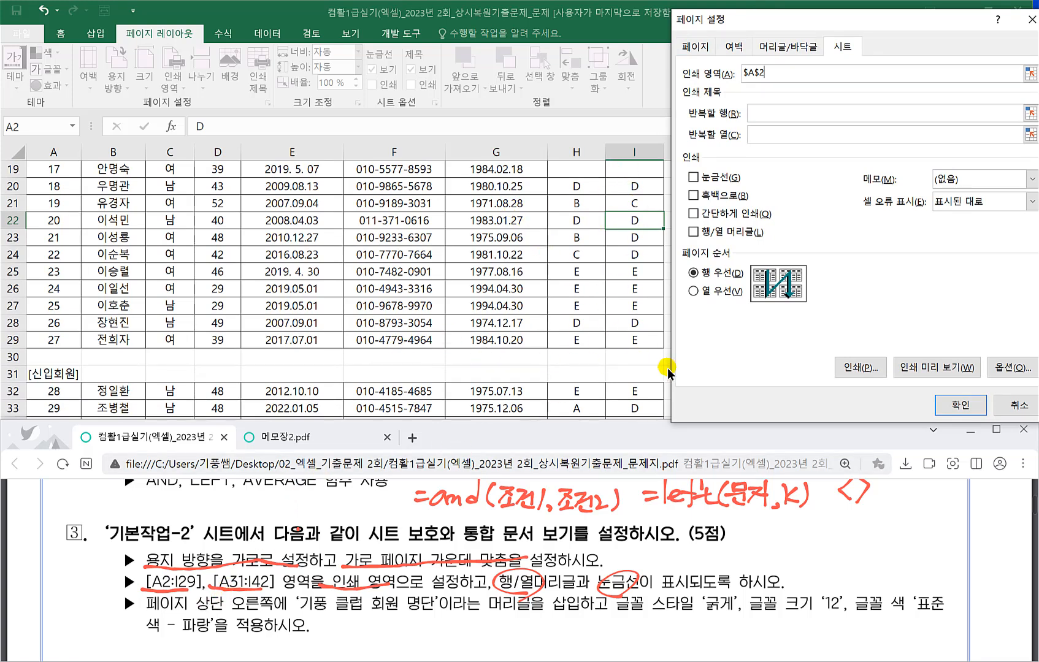
{"action": "left_click", "coordinate": [630, 338], "text": "shift"}
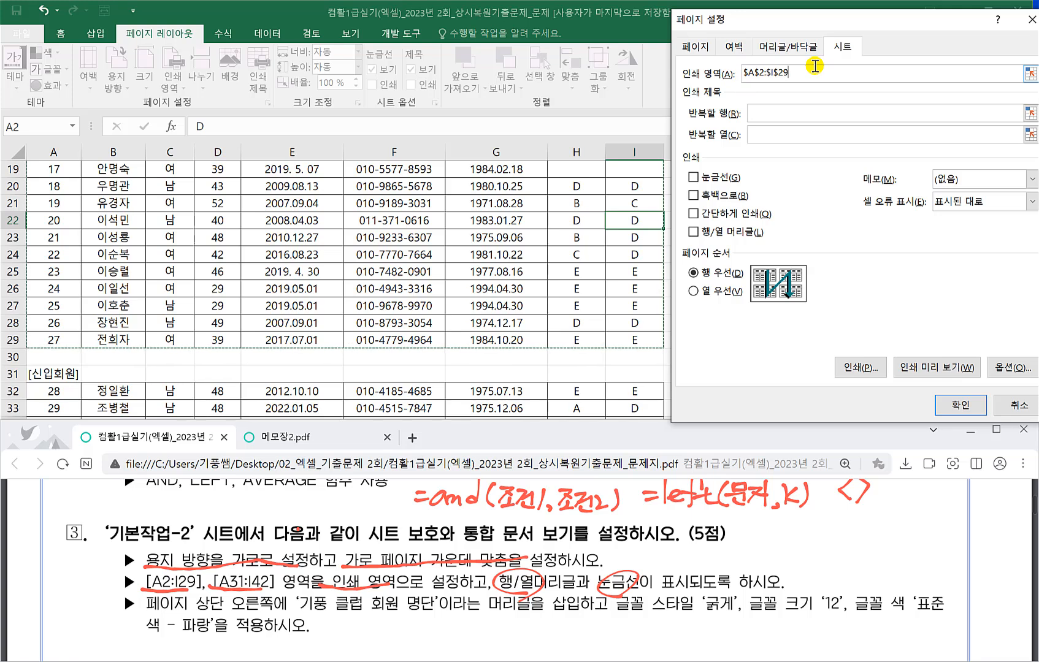
Add A31:I42 as a second print area, and turn on printing of 눈금선 and 행/열 머리글.
{"action": "type", "text": ",$A$31"}
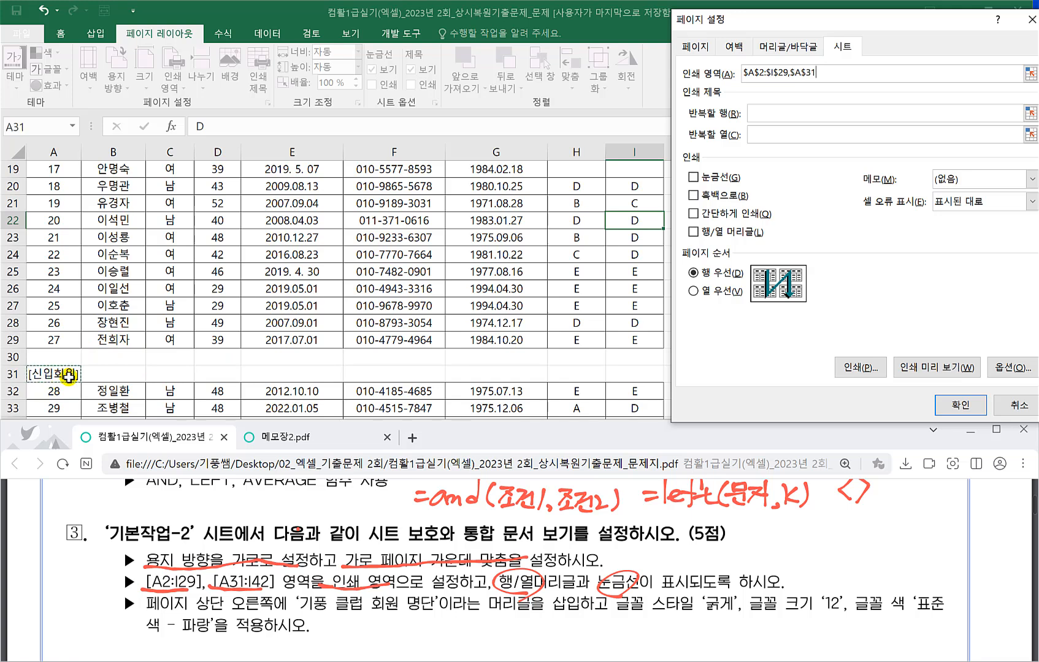
{"action": "scroll", "coordinate": [68, 376], "scroll_direction": "down", "scroll_amount": 2}
{"action": "scroll", "coordinate": [68, 380], "scroll_direction": "down", "scroll_amount": 1}
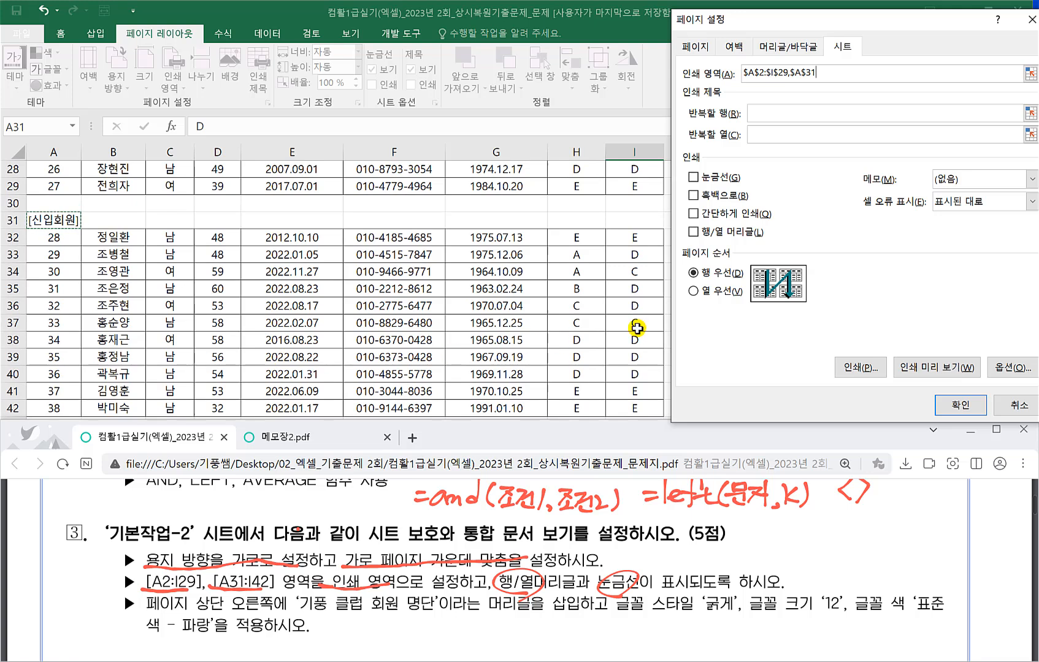
{"action": "left_click", "coordinate": [627, 409], "text": "shift"}
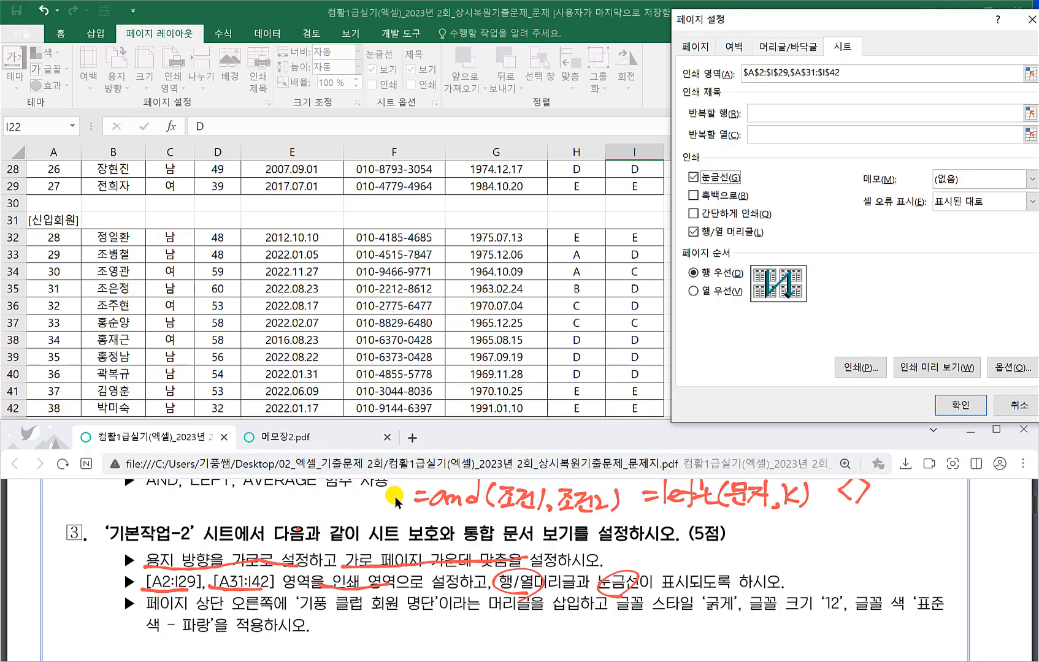
In the exam PDF's task 3, replace the underline beneath the header wording with a box around '기풍 클럽 회원 명단'.
{"action": "left_click", "coordinate": [259, 560]}
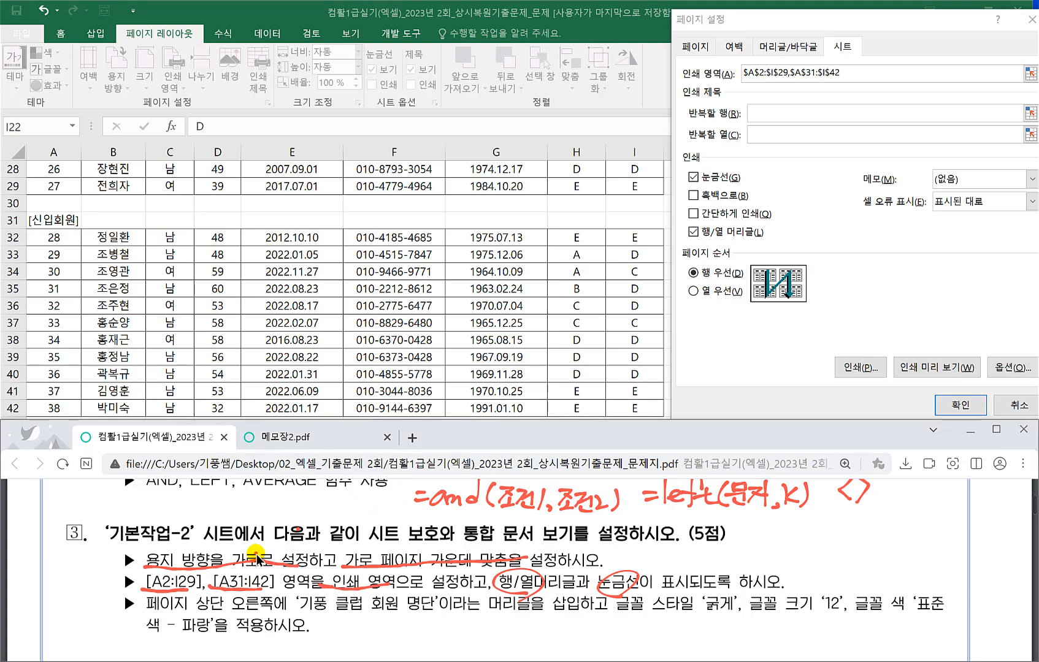
{"action": "scroll", "coordinate": [258, 555], "scroll_direction": "down", "scroll_amount": 1}
{"action": "left_click_drag", "start_coordinate": [281, 556], "coordinate": [559, 555]}
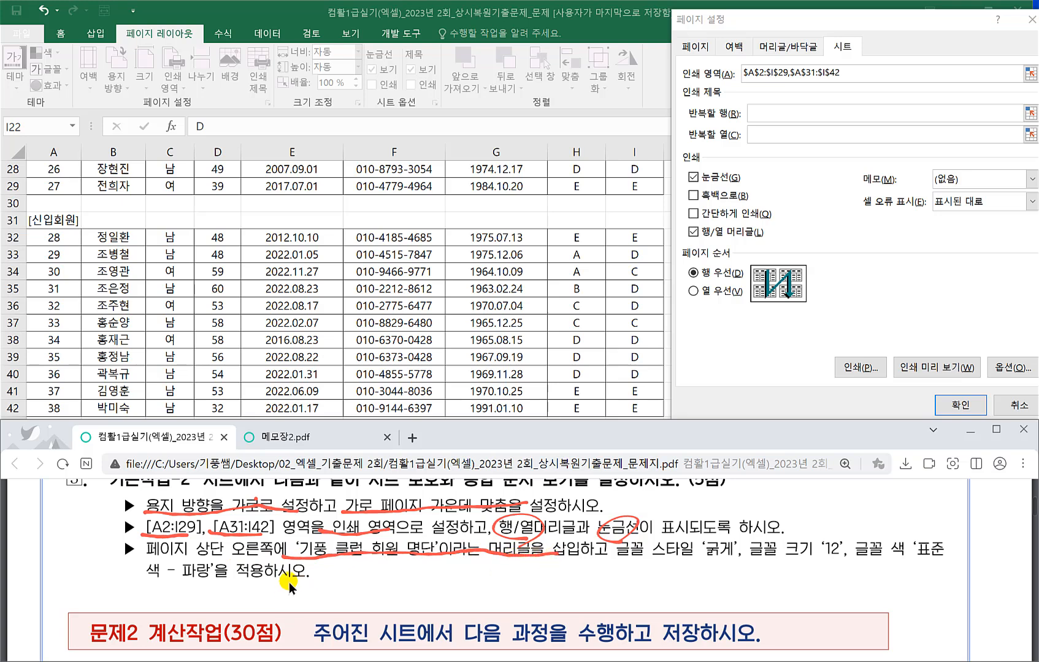
{"action": "key", "text": "ctrl+z"}
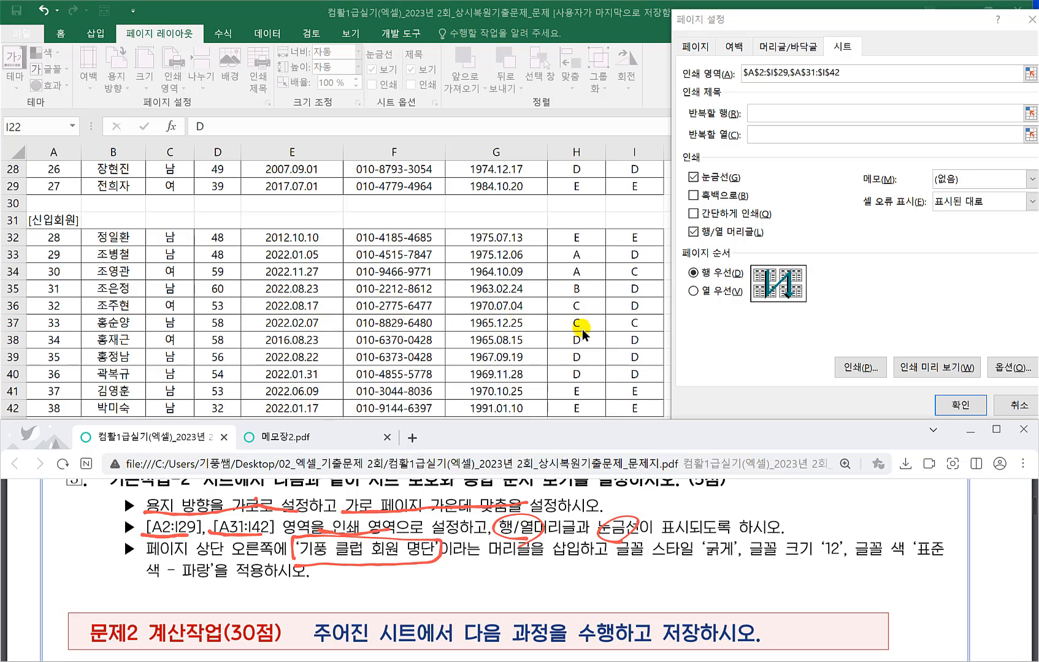
Enter 기풍 클럽 회원 명단 in the custom header's 오른쪽 구역, and underline 상단 오른쪽 in the exam PDF.
{"action": "left_click", "coordinate": [768, 114]}
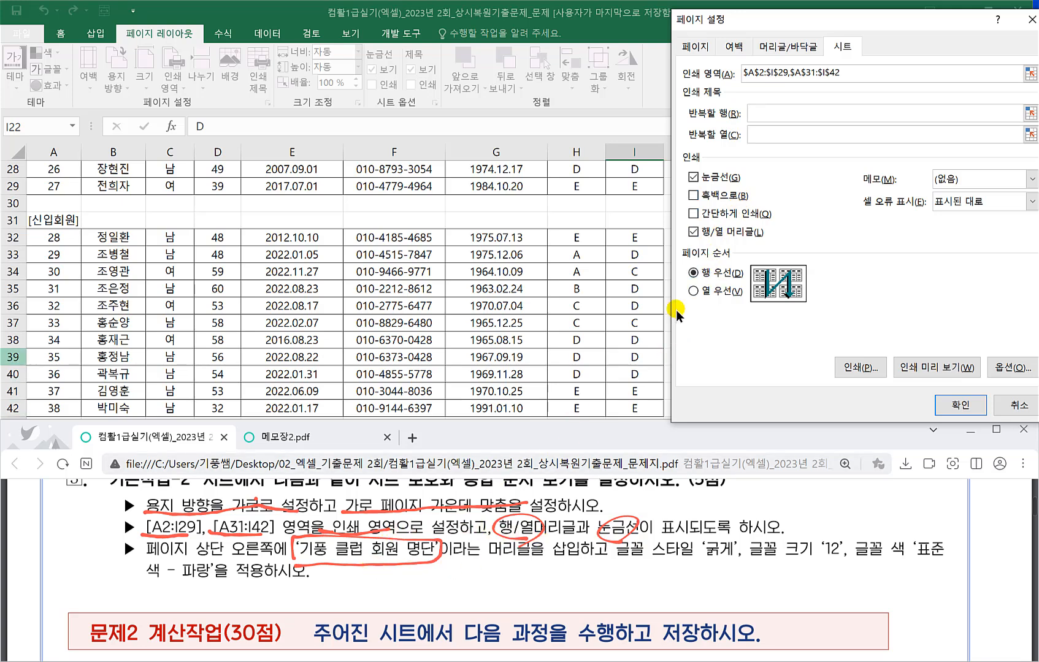
{"action": "left_click", "coordinate": [778, 46]}
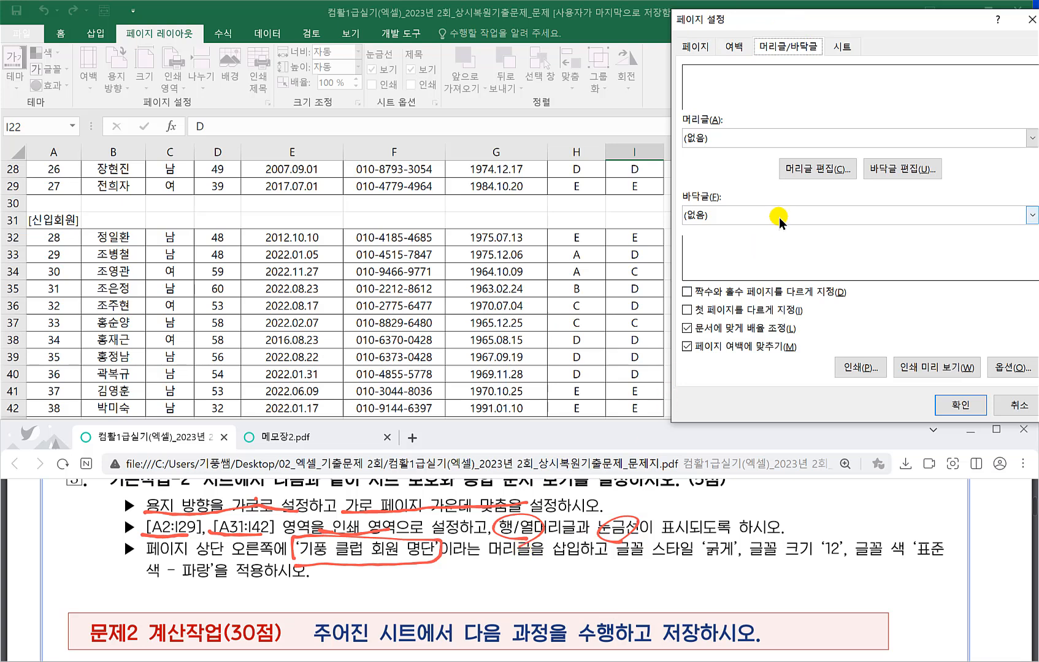
{"action": "left_click", "coordinate": [811, 169]}
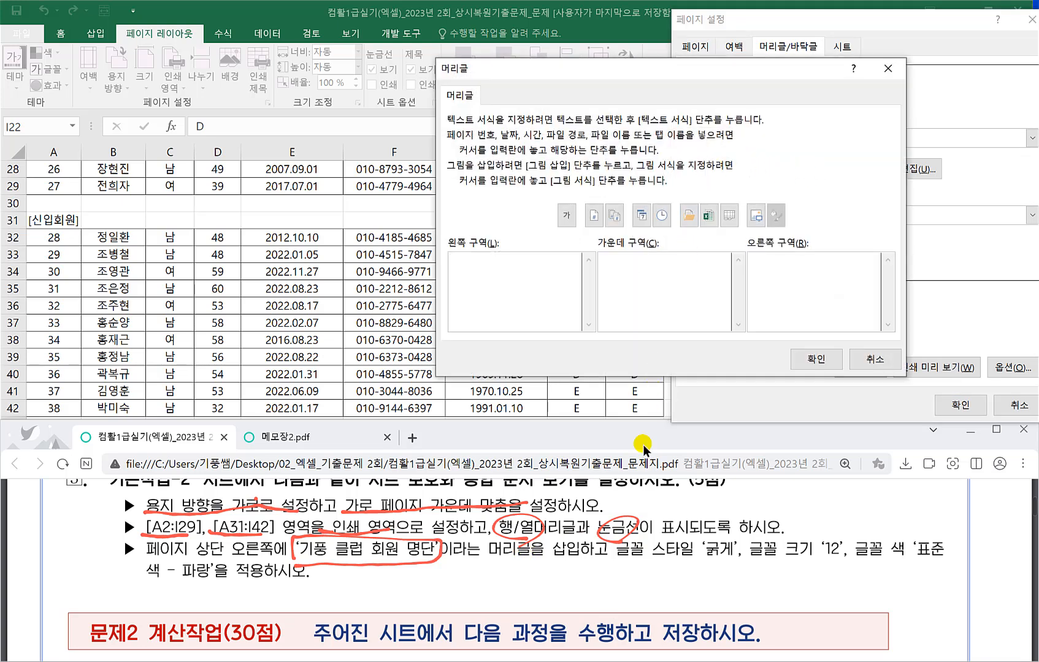
{"action": "left_click_drag", "start_coordinate": [197, 558], "coordinate": [260, 560]}
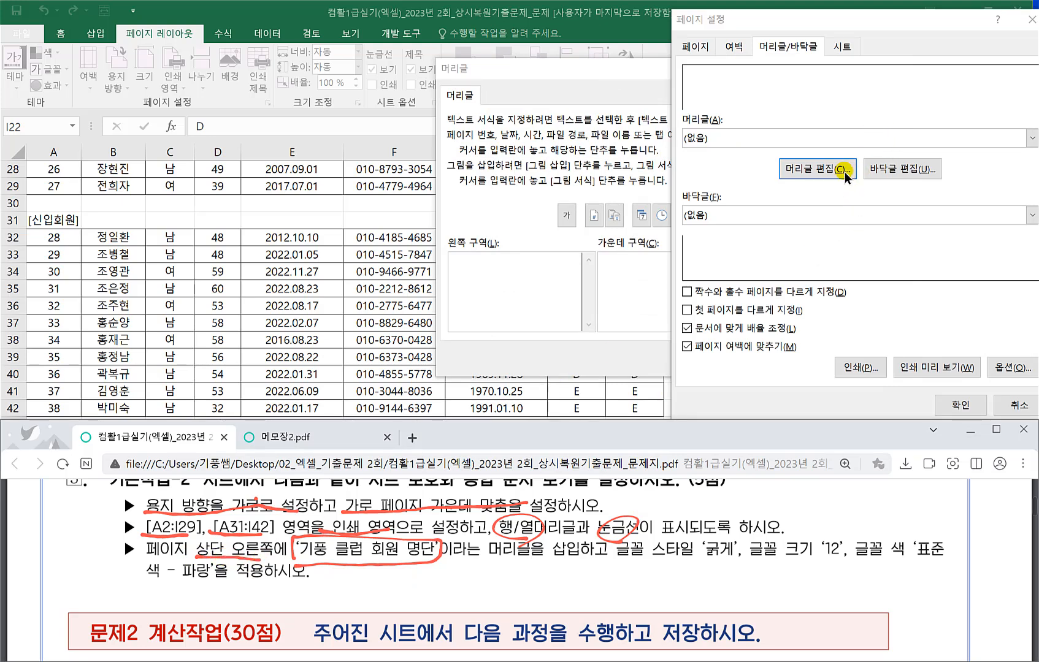
{"action": "left_click", "coordinate": [566, 84]}
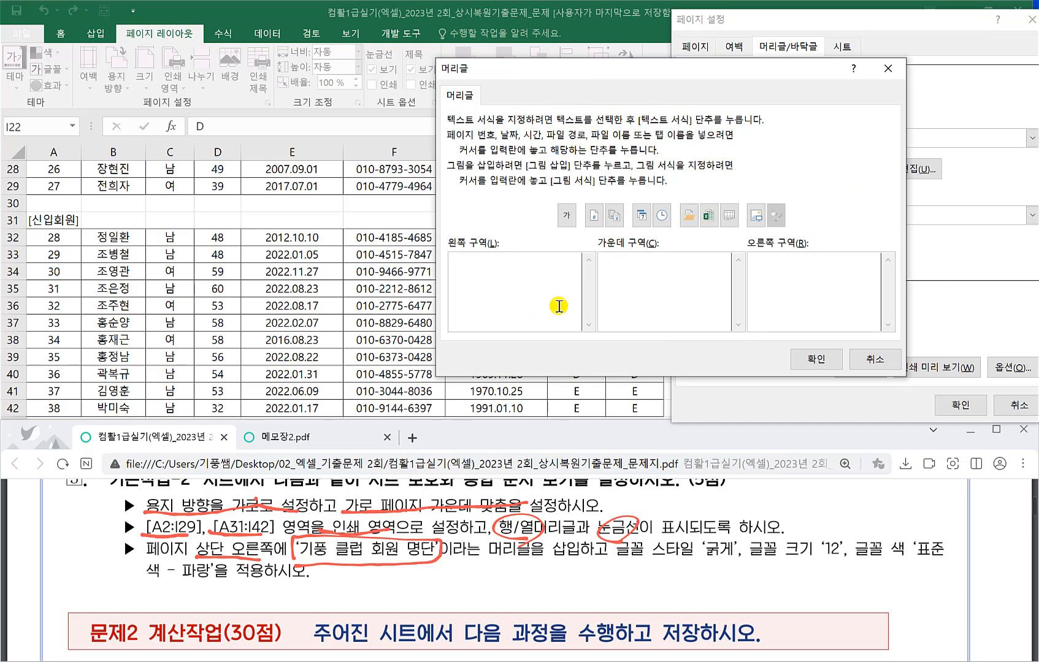
{"action": "left_click", "coordinate": [821, 284]}
{"action": "type", "text": "기풍 클럽 회우"}
{"action": "type", "text": " 명단"}
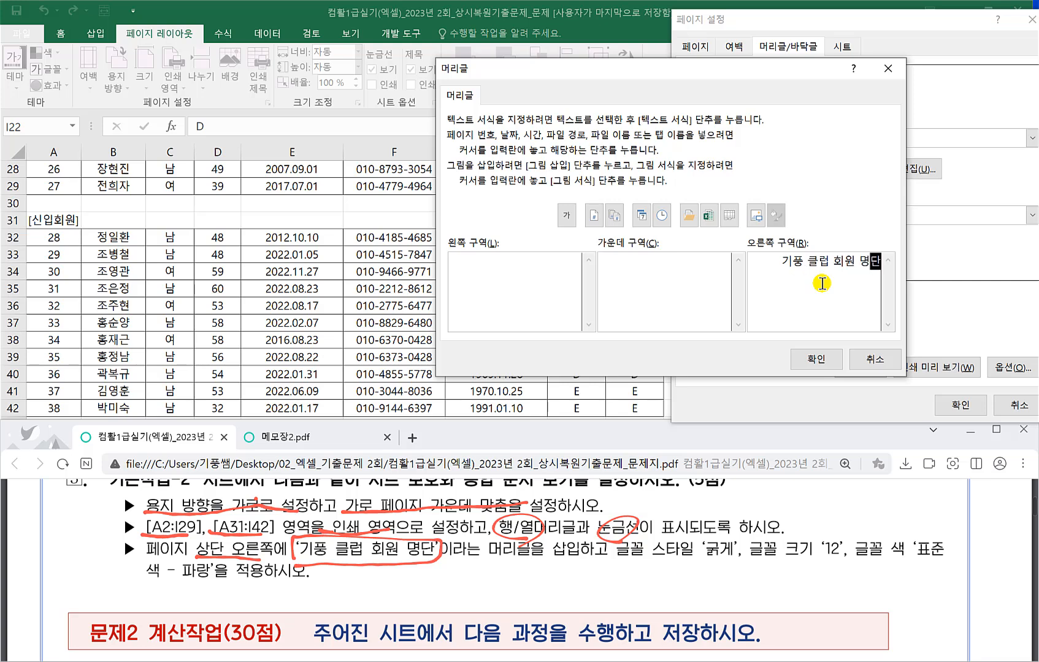
{"action": "left_click", "coordinate": [776, 274]}
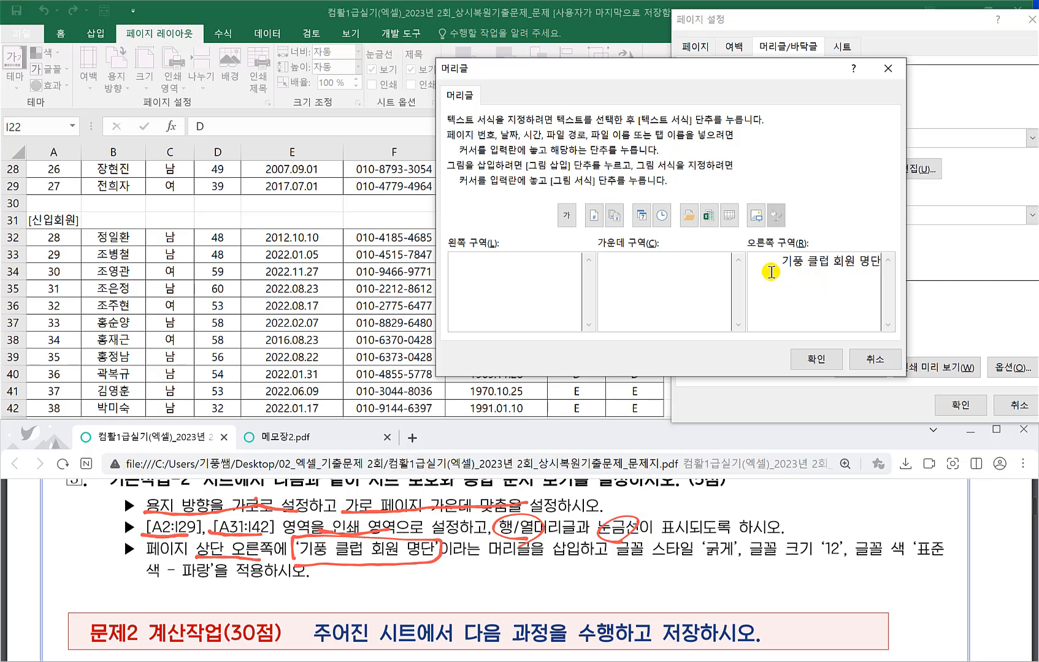
Format the header text as 굵게, size 12 and 표준 색 파랑, and apply the header and page setup.
{"action": "left_click_drag", "start_coordinate": [772, 265], "coordinate": [933, 270]}
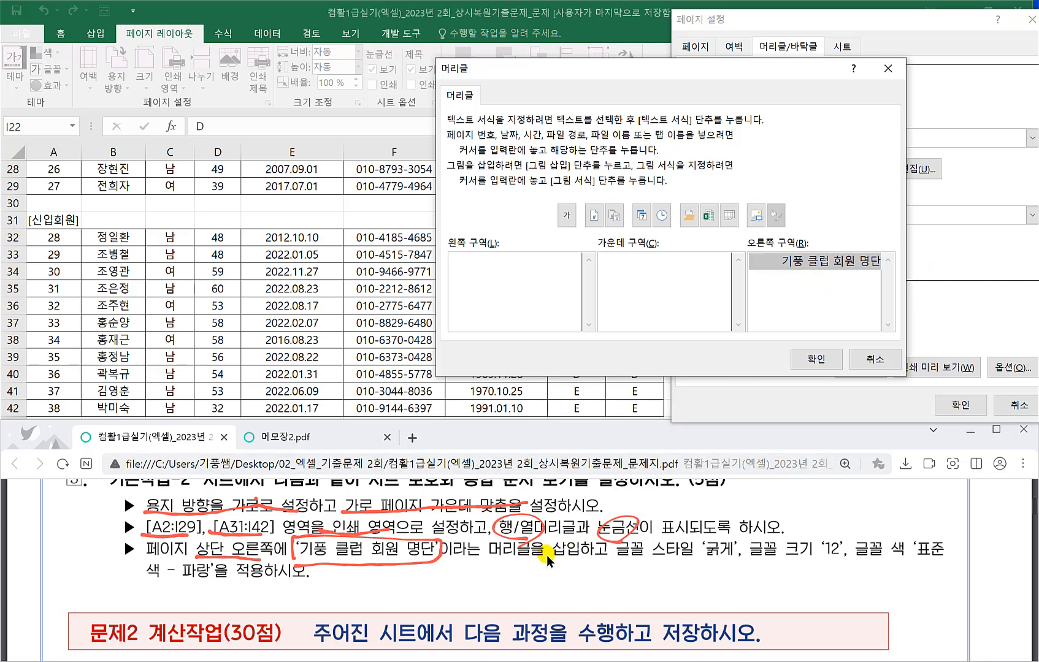
{"action": "left_click", "coordinate": [565, 216]}
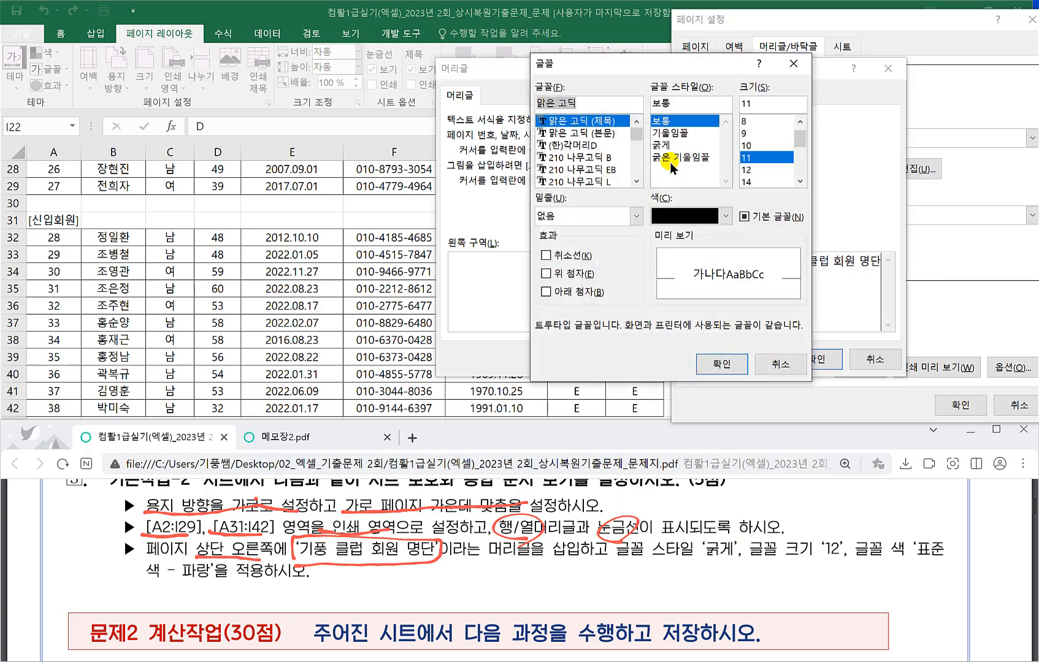
{"action": "left_click", "coordinate": [666, 146]}
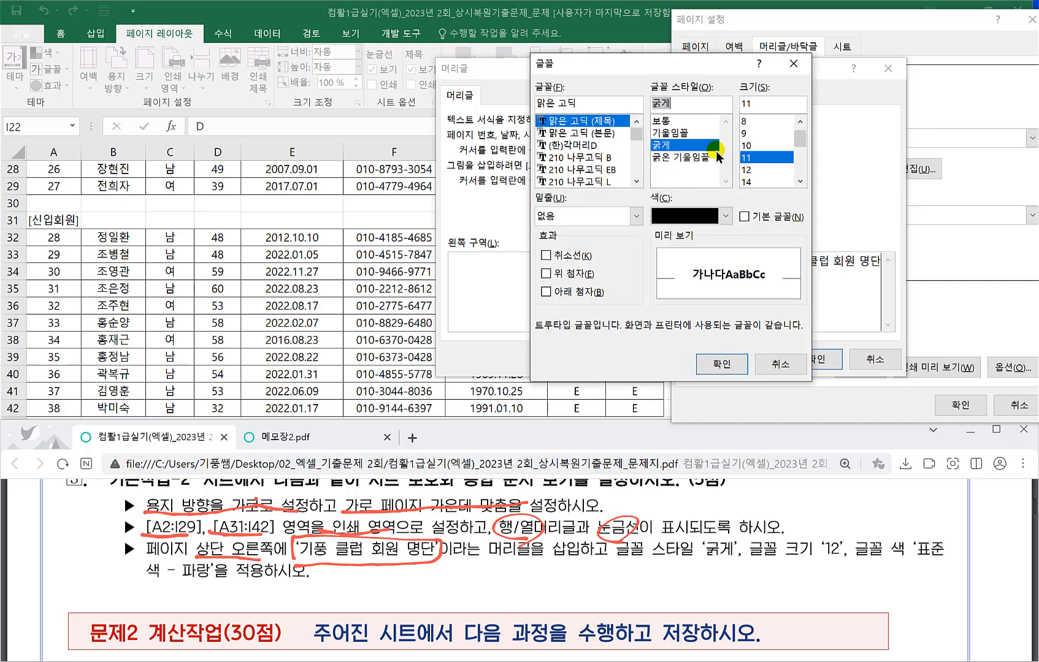
{"action": "left_click", "coordinate": [763, 170]}
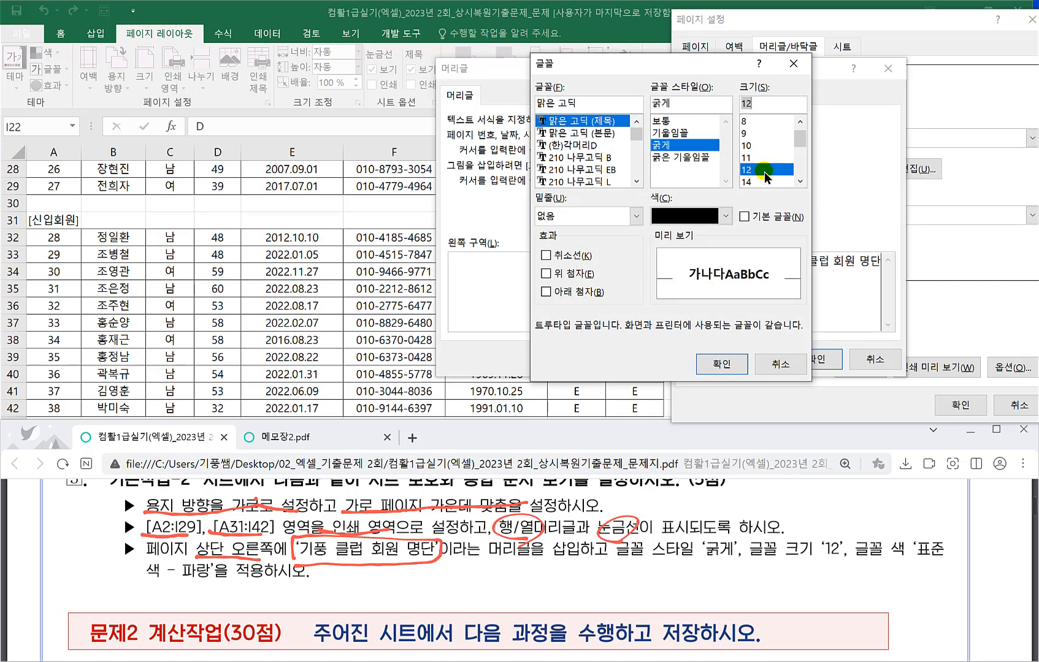
{"action": "left_click", "coordinate": [725, 216]}
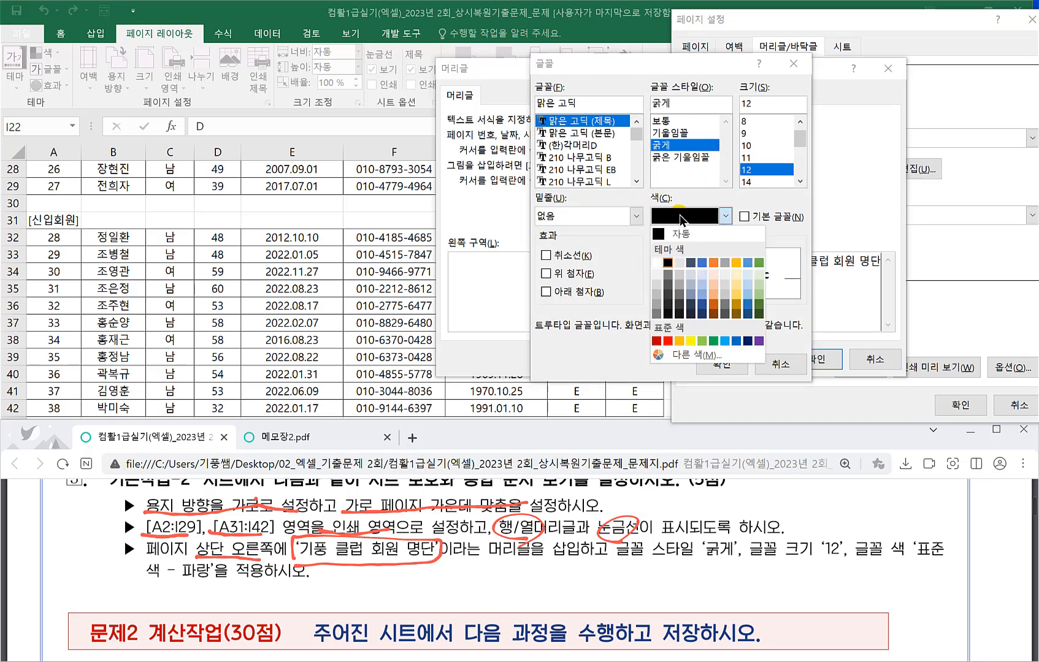
{"action": "left_click", "coordinate": [737, 341]}
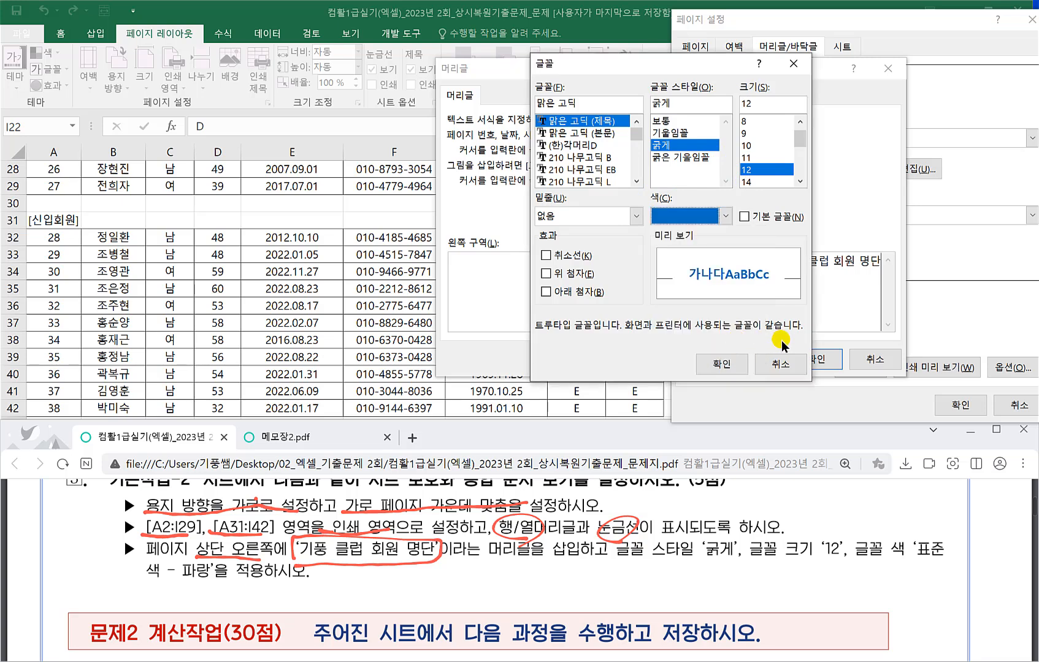
{"action": "left_click", "coordinate": [718, 363]}
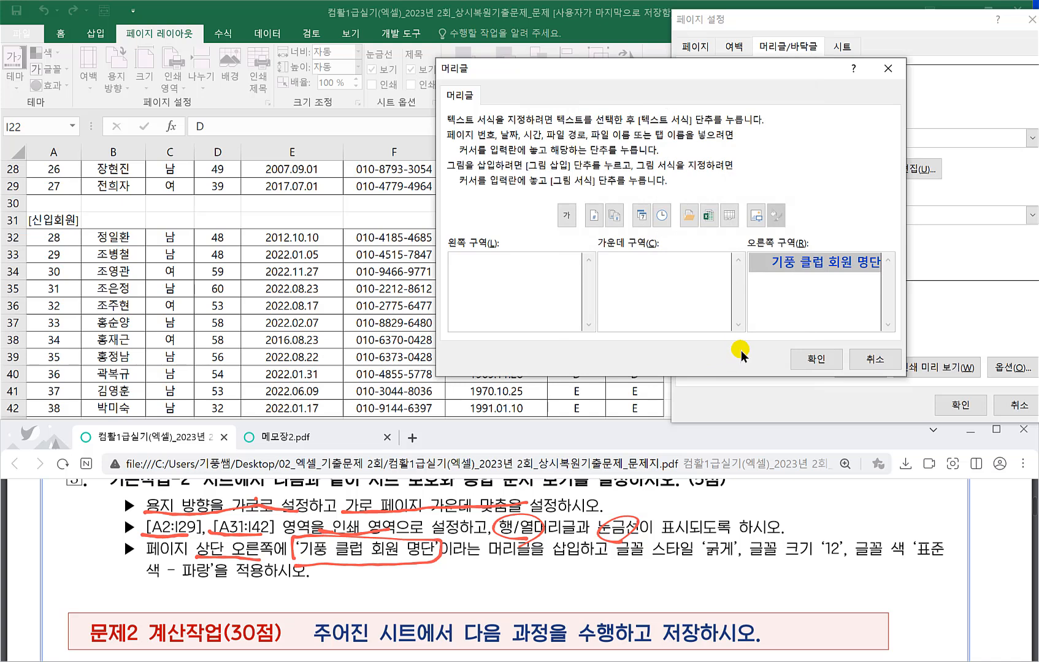
{"action": "left_click", "coordinate": [809, 360]}
{"action": "left_click_drag", "start_coordinate": [896, 23], "coordinate": [676, 50]}
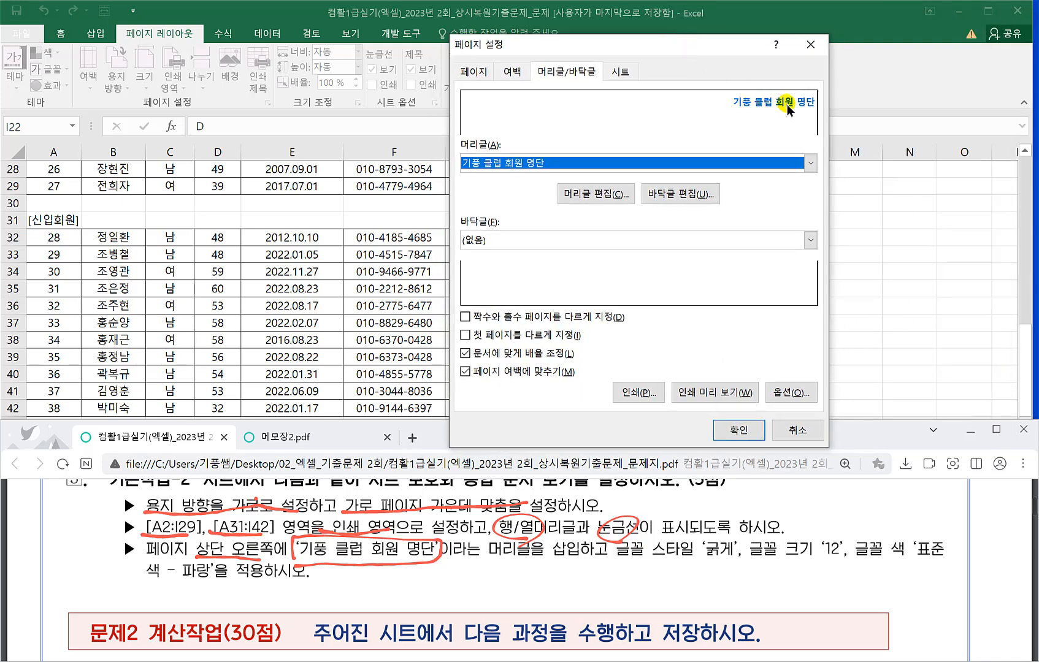
{"action": "left_click", "coordinate": [736, 432]}
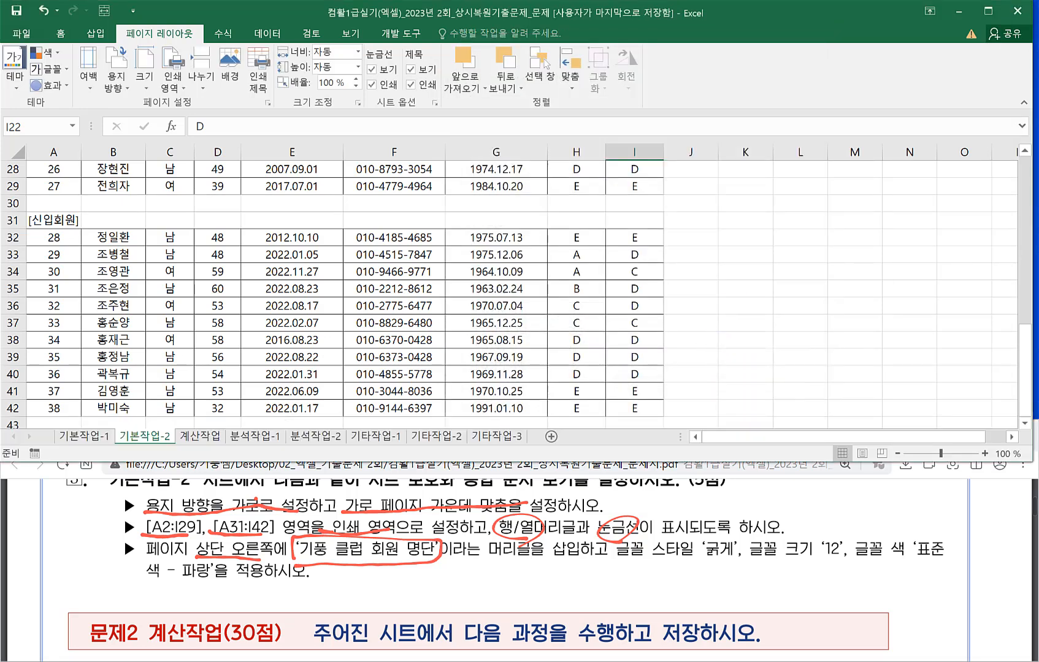
Bring calculation task 1 of the exam PDF into view and examine [표1] through [표4] on the 계산작업 sheet.
{"action": "scroll", "coordinate": [344, 295], "scroll_direction": "down", "scroll_amount": 2}
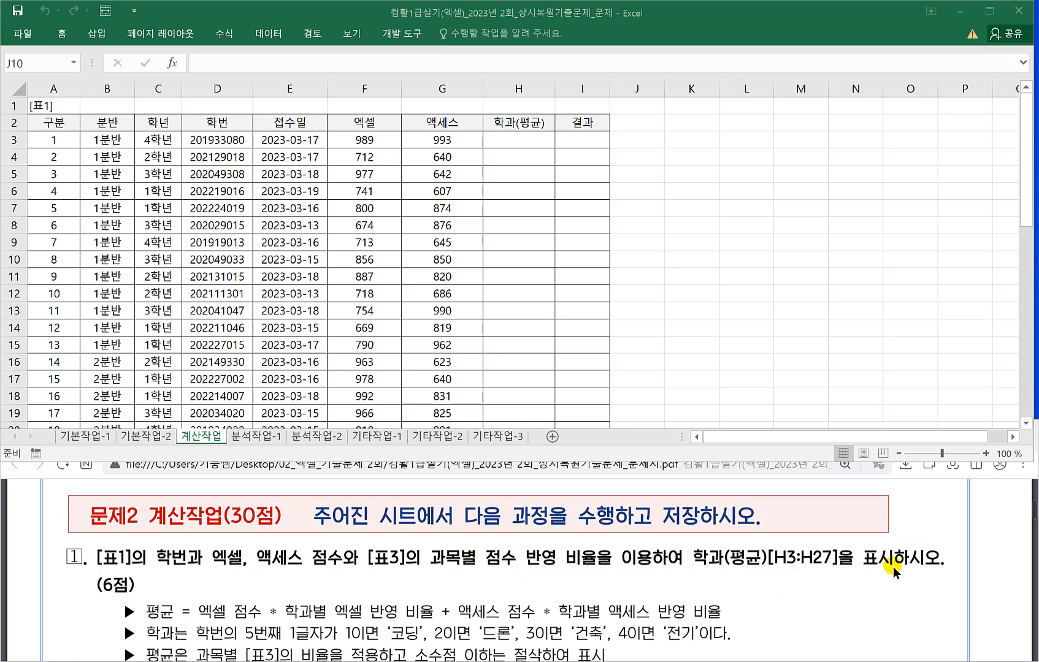
{"action": "scroll", "coordinate": [161, 601], "scroll_direction": "down", "scroll_amount": 1}
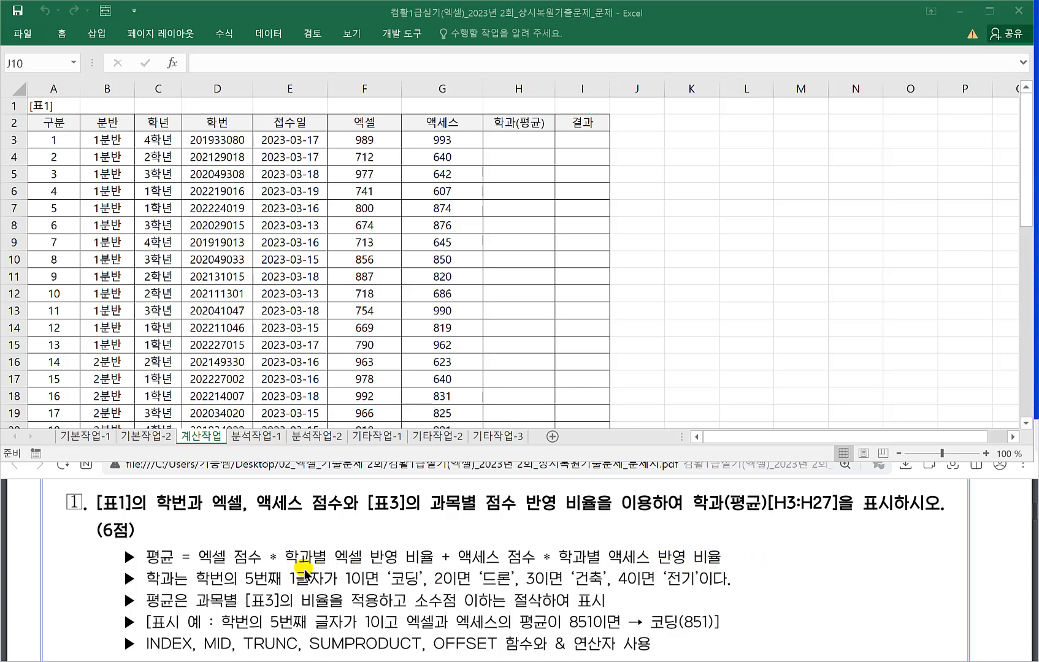
{"action": "left_click", "coordinate": [357, 301]}
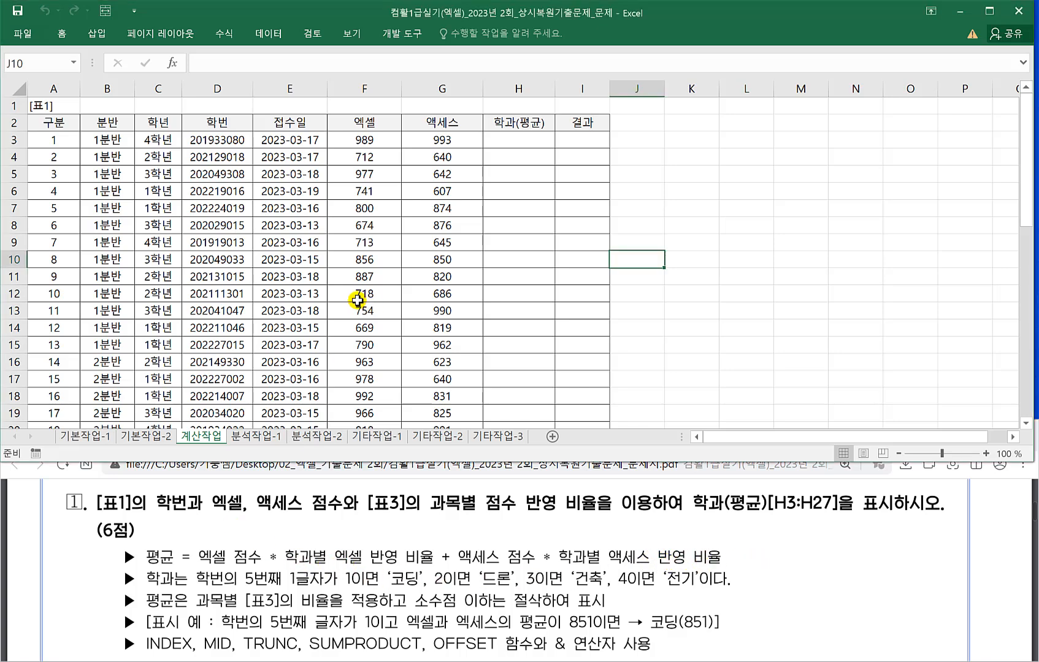
{"action": "left_click", "coordinate": [357, 138]}
{"action": "scroll", "coordinate": [291, 278], "scroll_direction": "down", "scroll_amount": 8}
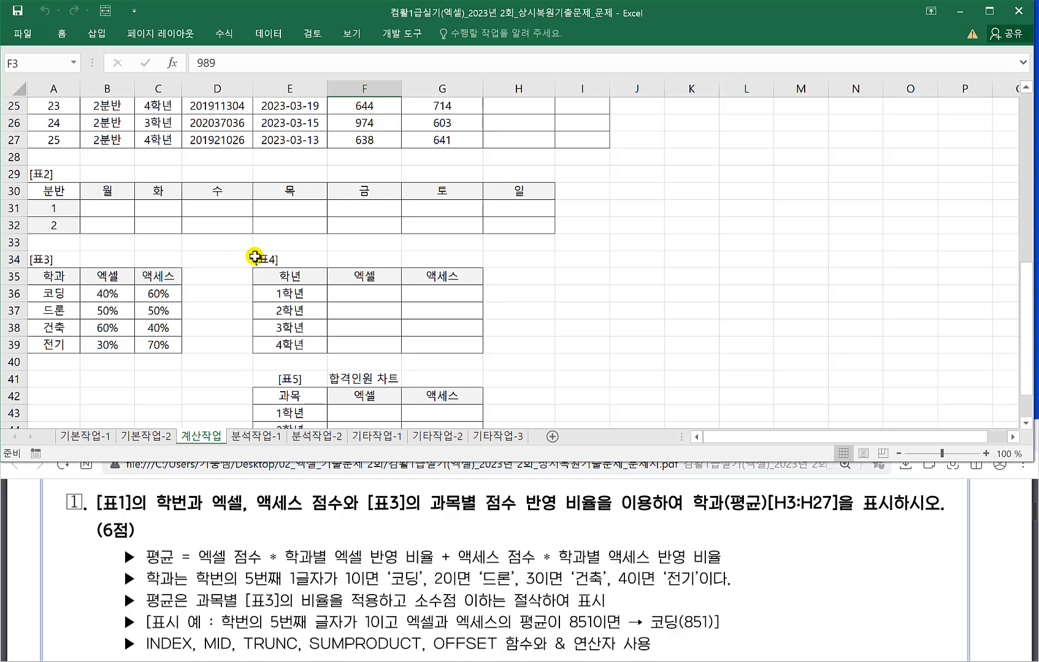
{"action": "scroll", "coordinate": [276, 255], "scroll_direction": "up", "scroll_amount": 8}
{"action": "scroll", "coordinate": [283, 257], "scroll_direction": "down", "scroll_amount": 8}
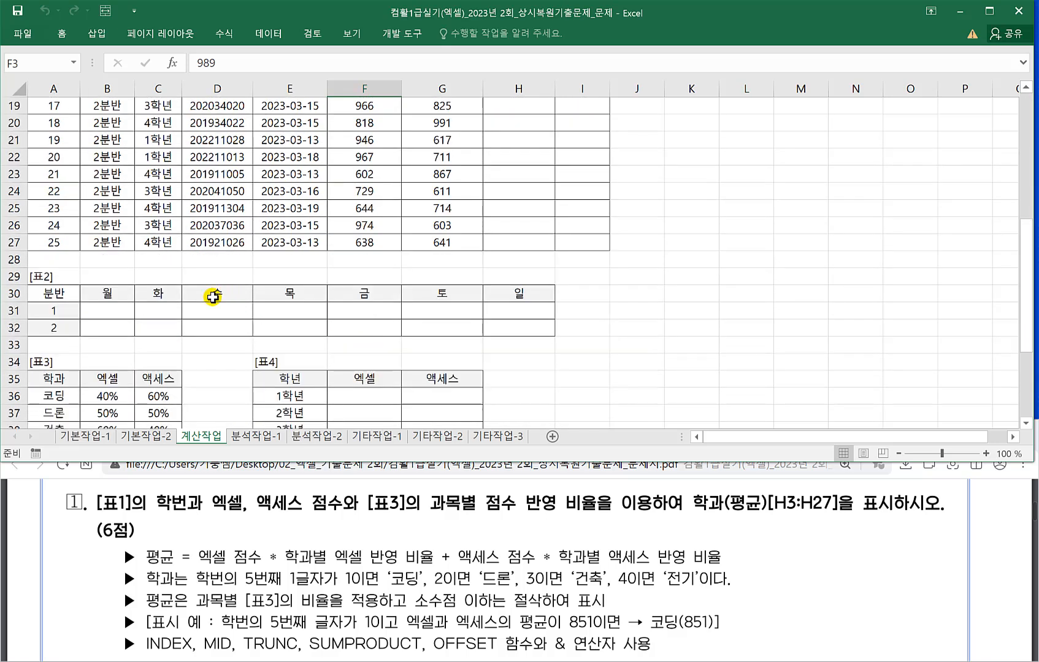
{"action": "scroll", "coordinate": [193, 308], "scroll_direction": "up", "scroll_amount": 3}
{"action": "scroll", "coordinate": [288, 251], "scroll_direction": "up", "scroll_amount": 5}
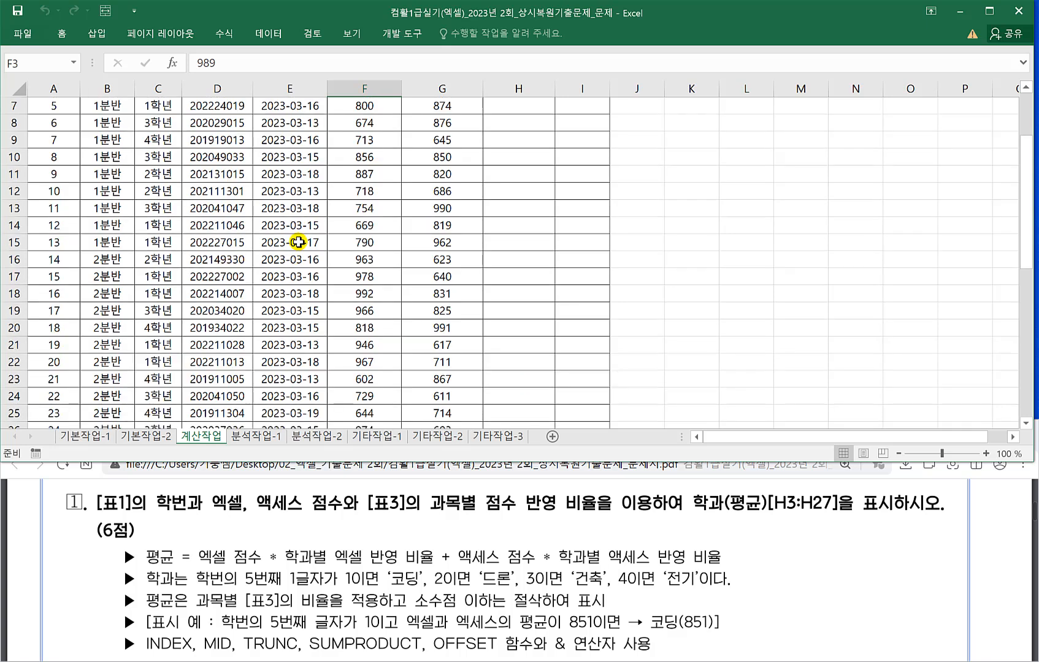
{"action": "scroll", "coordinate": [301, 206], "scroll_direction": "down", "scroll_amount": 4}
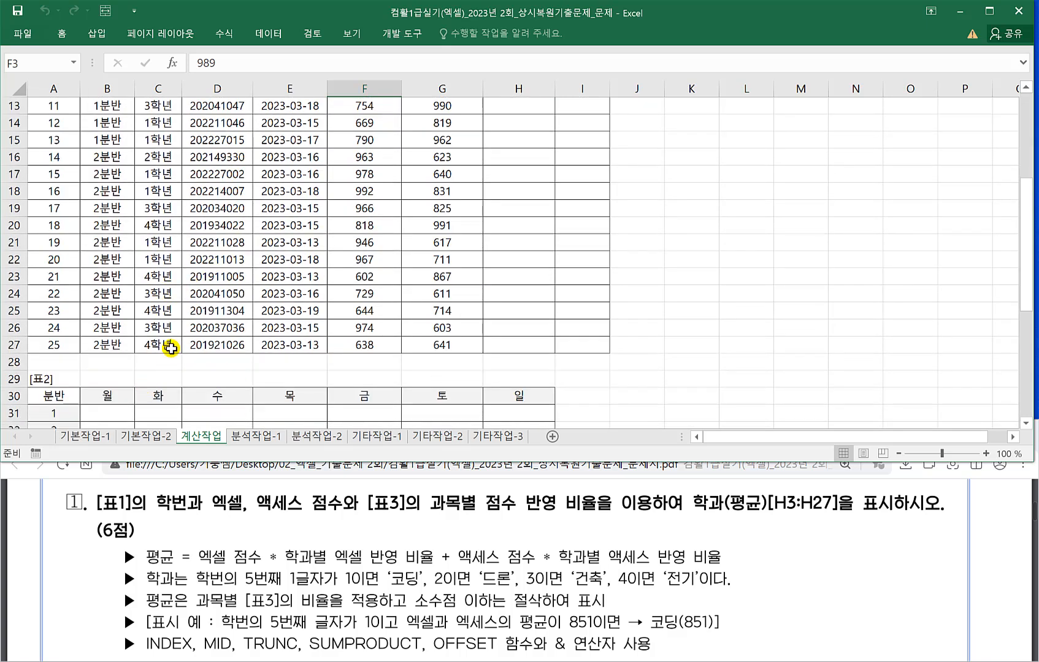
Examine the 학번, 엑셀 and 액세스 values in [표1] against the subject weighting ratios in [표3].
{"action": "scroll", "coordinate": [171, 348], "scroll_direction": "up", "scroll_amount": 1}
{"action": "scroll", "coordinate": [165, 351], "scroll_direction": "down", "scroll_amount": 3}
{"action": "left_click", "coordinate": [92, 399]}
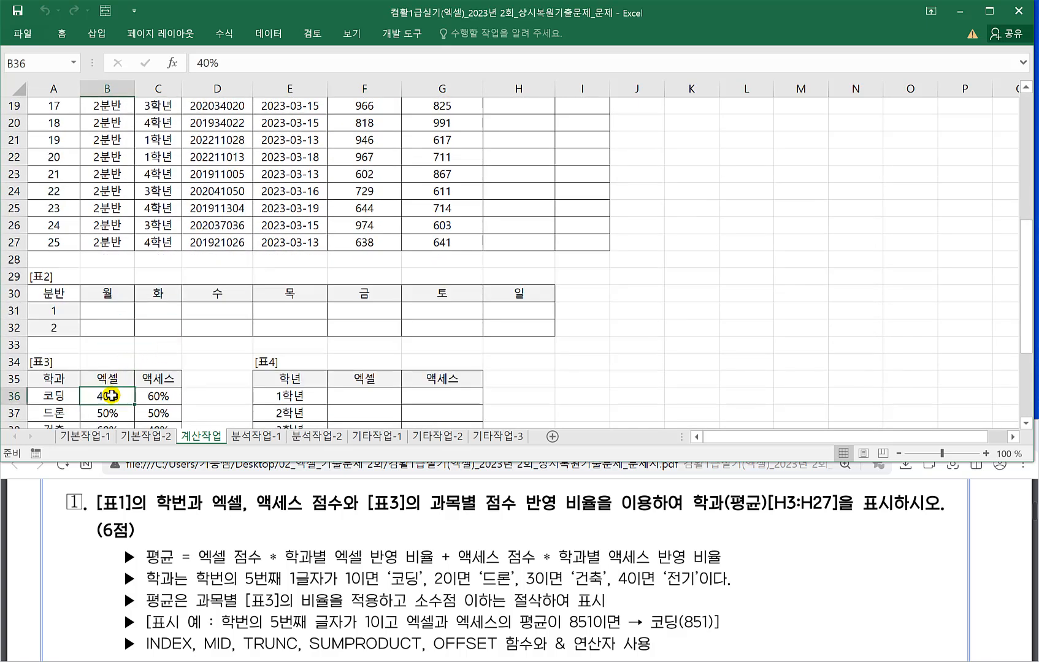
{"action": "scroll", "coordinate": [197, 352], "scroll_direction": "up", "scroll_amount": 6}
{"action": "left_click", "coordinate": [411, 146]}
{"action": "scroll", "coordinate": [285, 274], "scroll_direction": "down", "scroll_amount": 5}
{"action": "scroll", "coordinate": [122, 408], "scroll_direction": "down", "scroll_amount": 2}
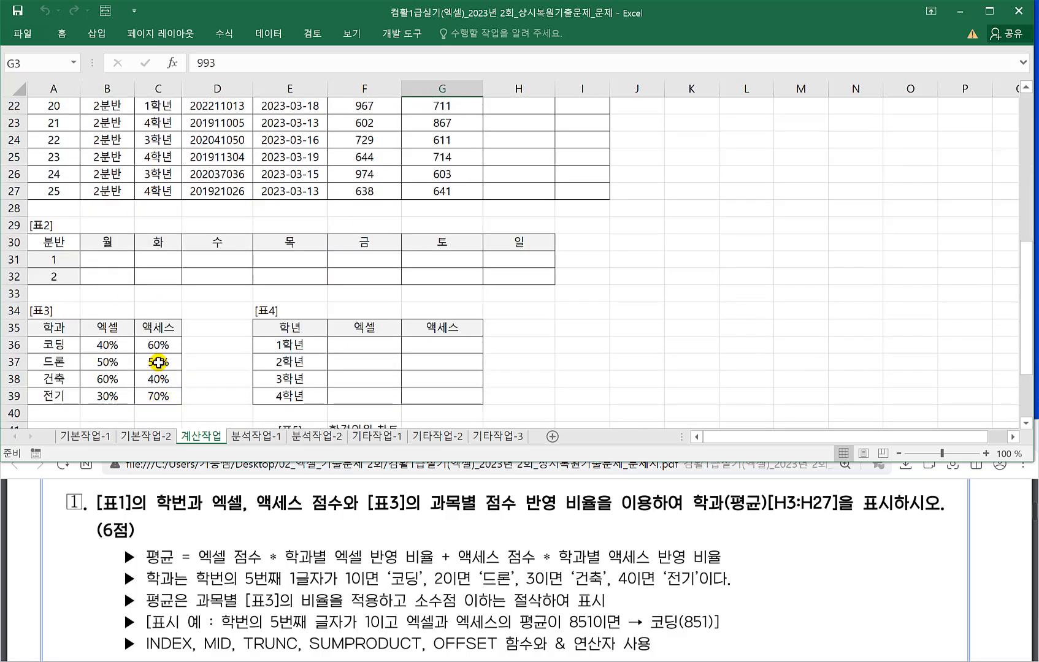
{"action": "left_click", "coordinate": [158, 344]}
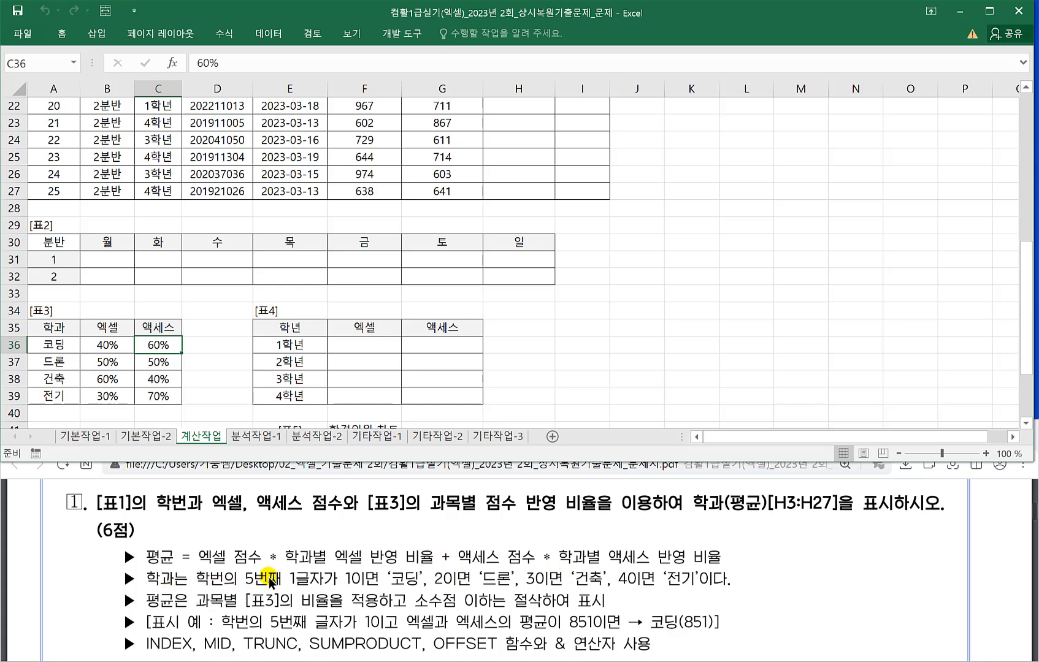
{"action": "left_click", "coordinate": [197, 212]}
{"action": "scroll", "coordinate": [196, 215], "scroll_direction": "up", "scroll_amount": 1}
{"action": "scroll", "coordinate": [197, 212], "scroll_direction": "up", "scroll_amount": 7}
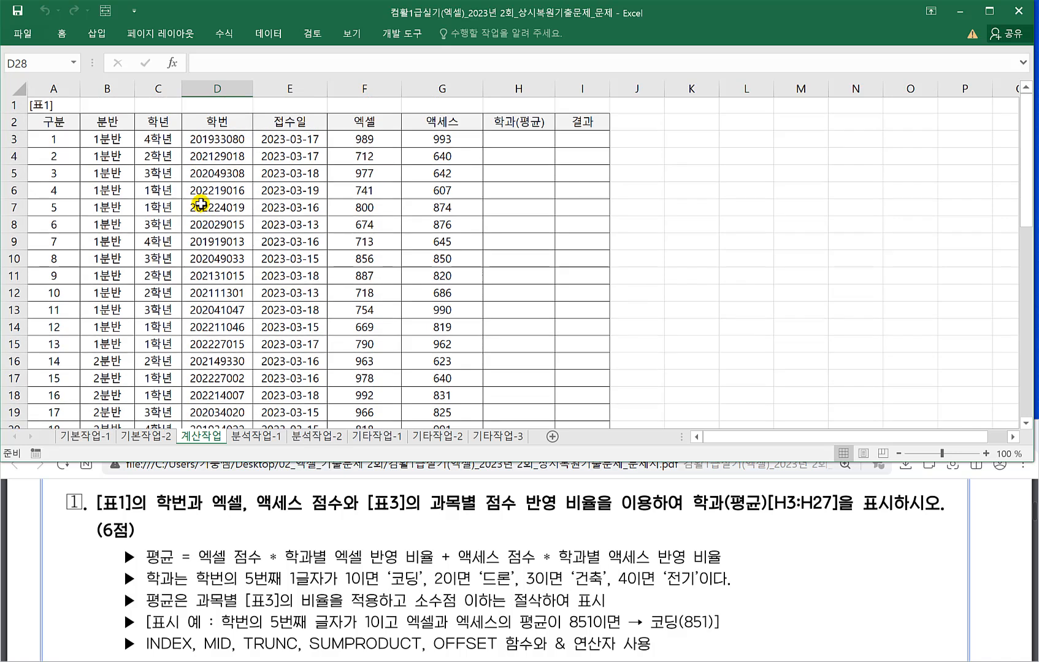
{"action": "left_click", "coordinate": [204, 140]}
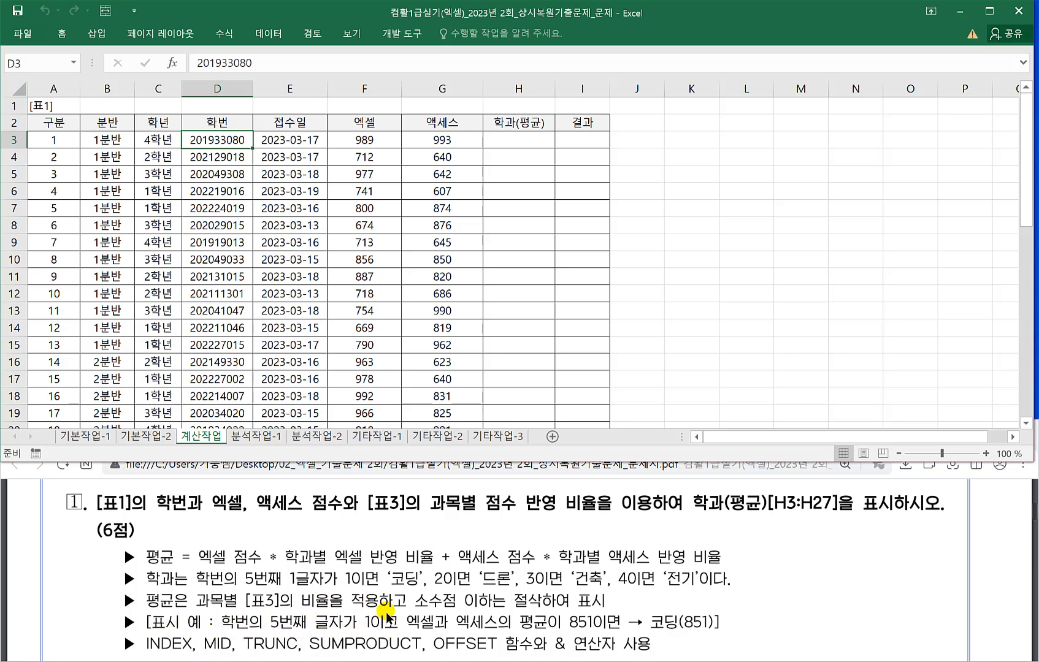
In the exam PDF, underline the '5번째 1글자가 1이면' condition and circle '코딩'.
{"action": "mouse_move", "coordinate": [236, 581]}
{"action": "left_mouse_down"}
{"action": "mouse_move", "coordinate": [364, 583]}
{"action": "mouse_move", "coordinate": [412, 569]}
{"action": "mouse_move", "coordinate": [398, 587]}
{"action": "left_mouse_up"}
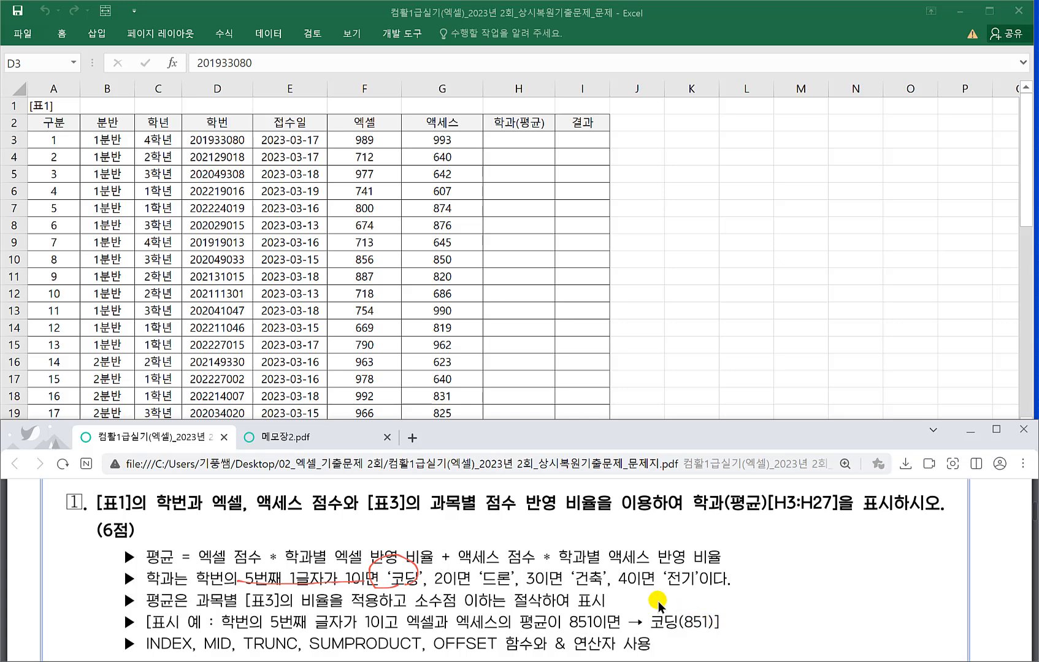
{"action": "scroll", "coordinate": [638, 601], "scroll_direction": "down", "scroll_amount": 1}
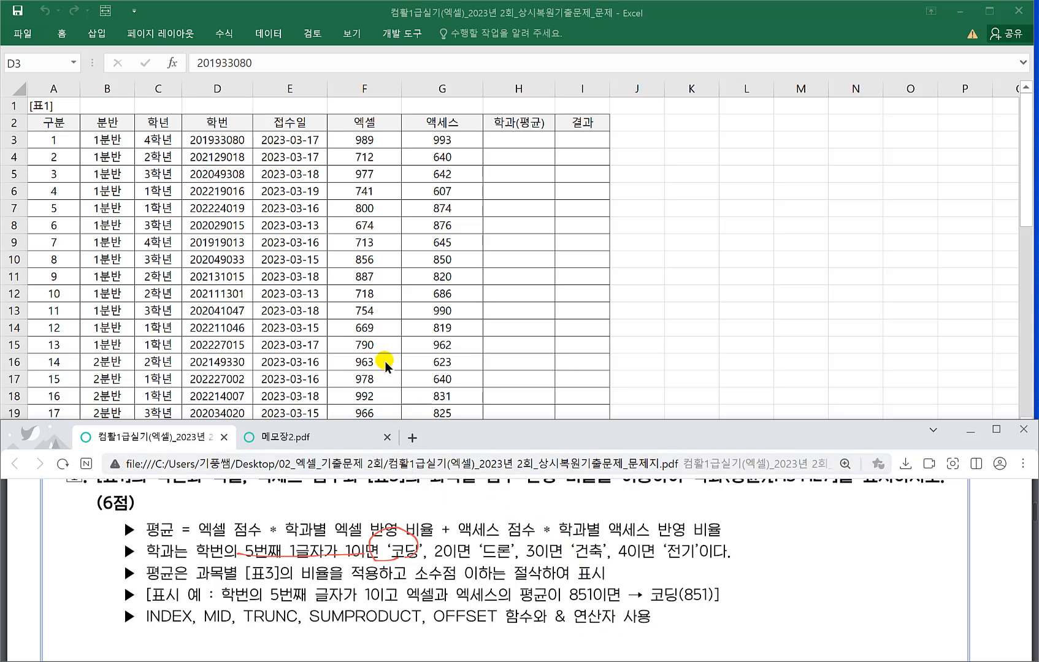
{"action": "left_click", "coordinate": [395, 257]}
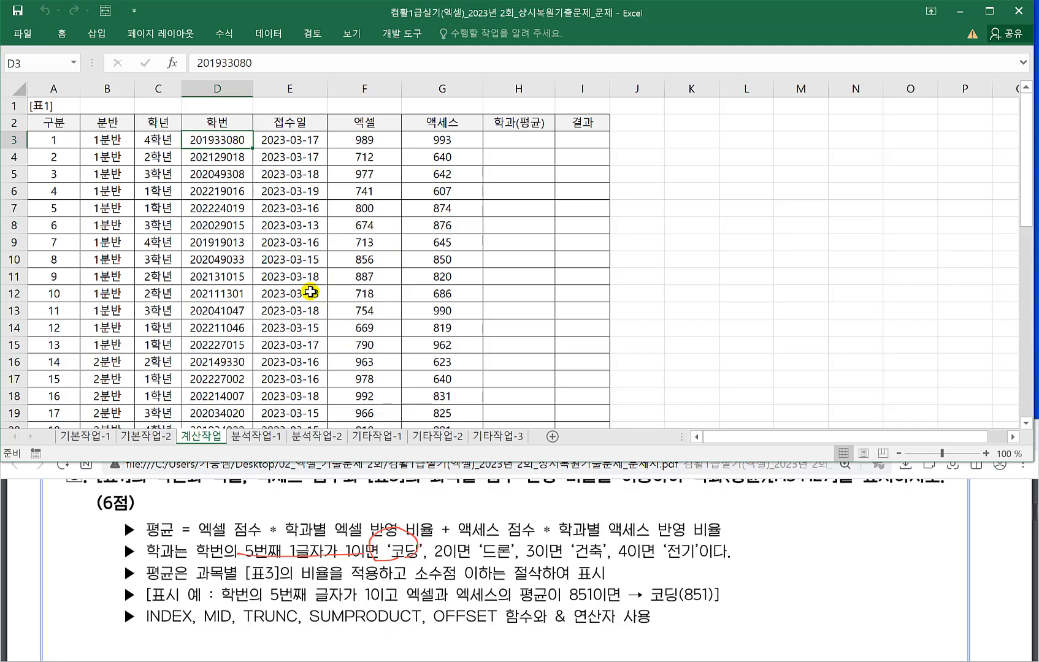
With [표3] in view, handwrite =index(범위,행,열) beside task 1 in the exam PDF and underline its three arguments.
{"action": "scroll", "coordinate": [311, 292], "scroll_direction": "down", "scroll_amount": 8}
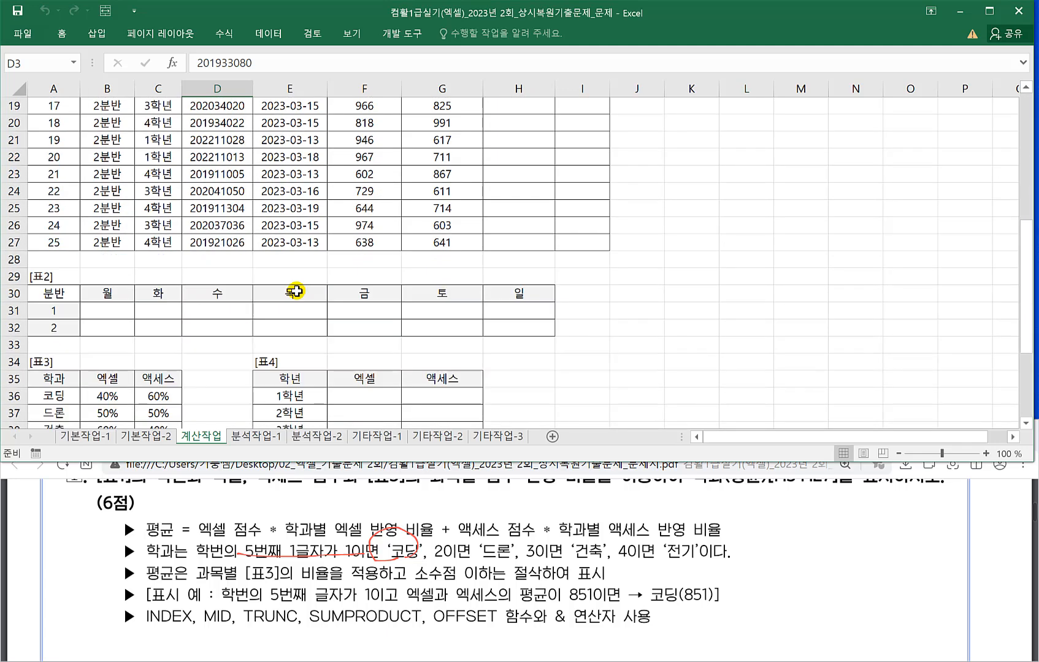
{"action": "scroll", "coordinate": [287, 292], "scroll_direction": "up", "scroll_amount": 1}
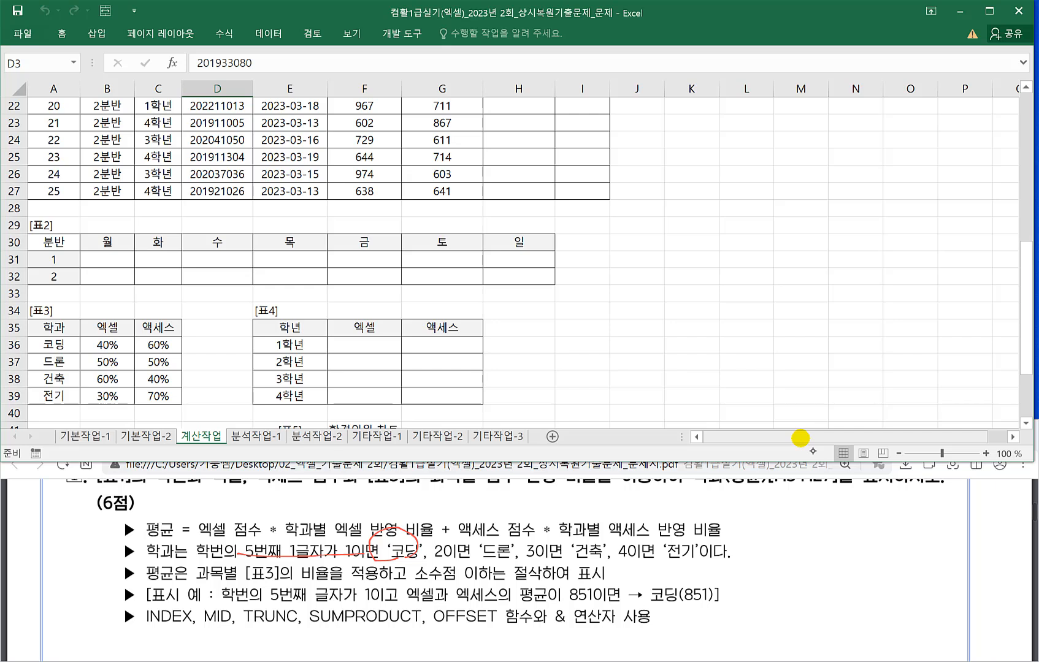
{"action": "left_click_drag", "start_coordinate": [751, 508], "coordinate": [789, 510]}
{"action": "mouse_move", "coordinate": [795, 509]}
{"action": "left_mouse_down"}
{"action": "mouse_move", "coordinate": [803, 490]}
{"action": "mouse_move", "coordinate": [797, 515]}
{"action": "left_mouse_up"}
{"action": "left_click_drag", "start_coordinate": [812, 507], "coordinate": [855, 519]}
{"action": "mouse_move", "coordinate": [854, 510]}
{"action": "left_mouse_down"}
{"action": "mouse_move", "coordinate": [873, 506]}
{"action": "mouse_move", "coordinate": [885, 519]}
{"action": "left_mouse_up"}
{"action": "mouse_move", "coordinate": [890, 500]}
{"action": "left_mouse_down"}
{"action": "mouse_move", "coordinate": [891, 521]}
{"action": "mouse_move", "coordinate": [929, 517]}
{"action": "left_mouse_up"}
{"action": "left_click_drag", "start_coordinate": [921, 515], "coordinate": [932, 524]}
{"action": "mouse_move", "coordinate": [947, 501]}
{"action": "left_mouse_down"}
{"action": "mouse_move", "coordinate": [945, 514]}
{"action": "mouse_move", "coordinate": [948, 502]}
{"action": "left_mouse_up"}
{"action": "left_click_drag", "start_coordinate": [950, 505], "coordinate": [958, 504]}
{"action": "left_click_drag", "start_coordinate": [959, 500], "coordinate": [960, 517]}
{"action": "left_click_drag", "start_coordinate": [856, 529], "coordinate": [959, 530]}
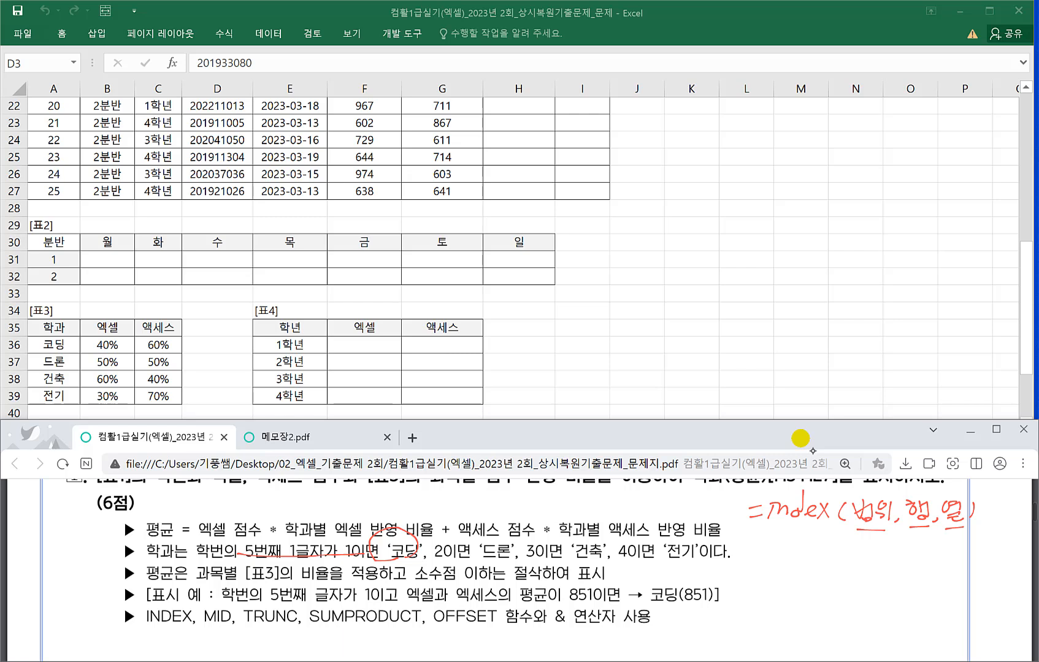
Enter the practice formula =INDEX(B36:C39,2,1) in D35, using the ratio cells of [표3] as the range.
{"action": "left_click", "coordinate": [147, 355]}
{"action": "left_click_drag", "start_coordinate": [57, 333], "coordinate": [163, 399]}
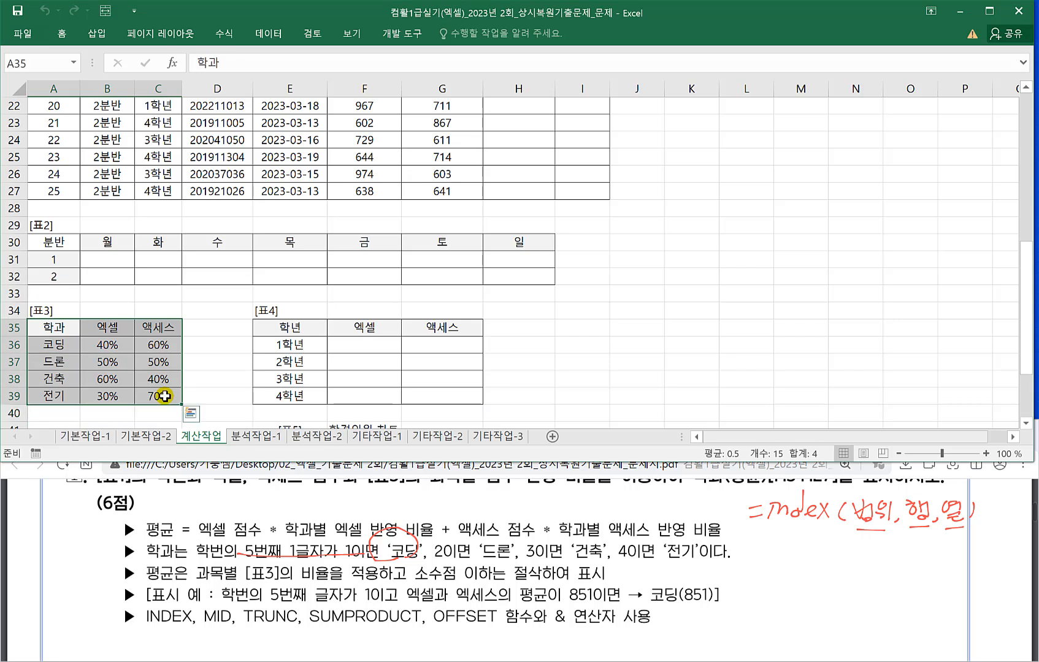
{"action": "left_click", "coordinate": [225, 325]}
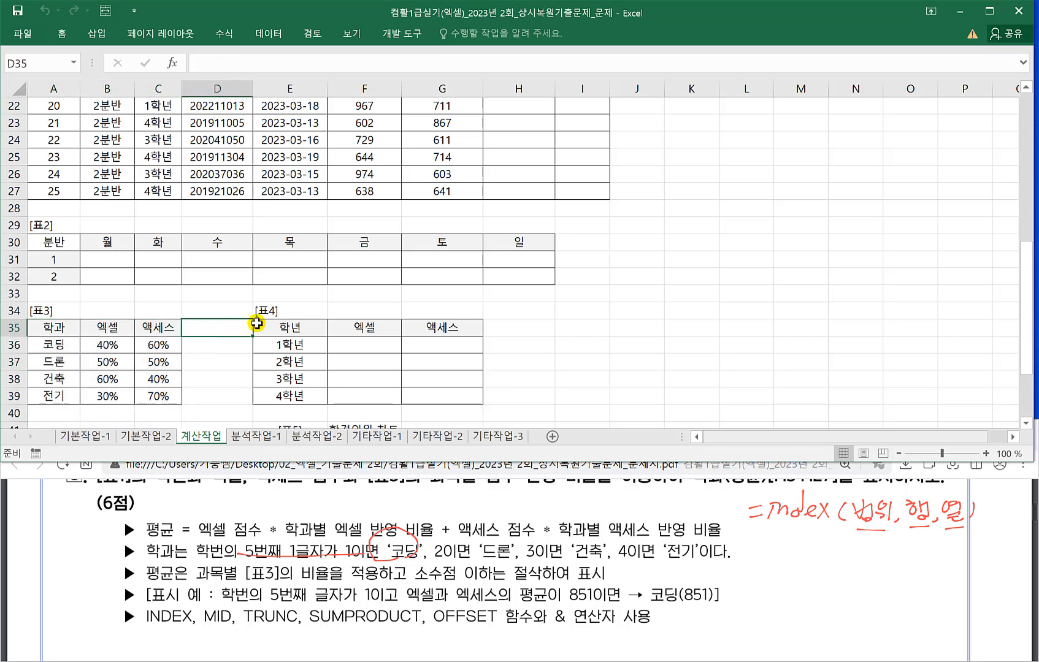
{"action": "type", "text": "=ind"}
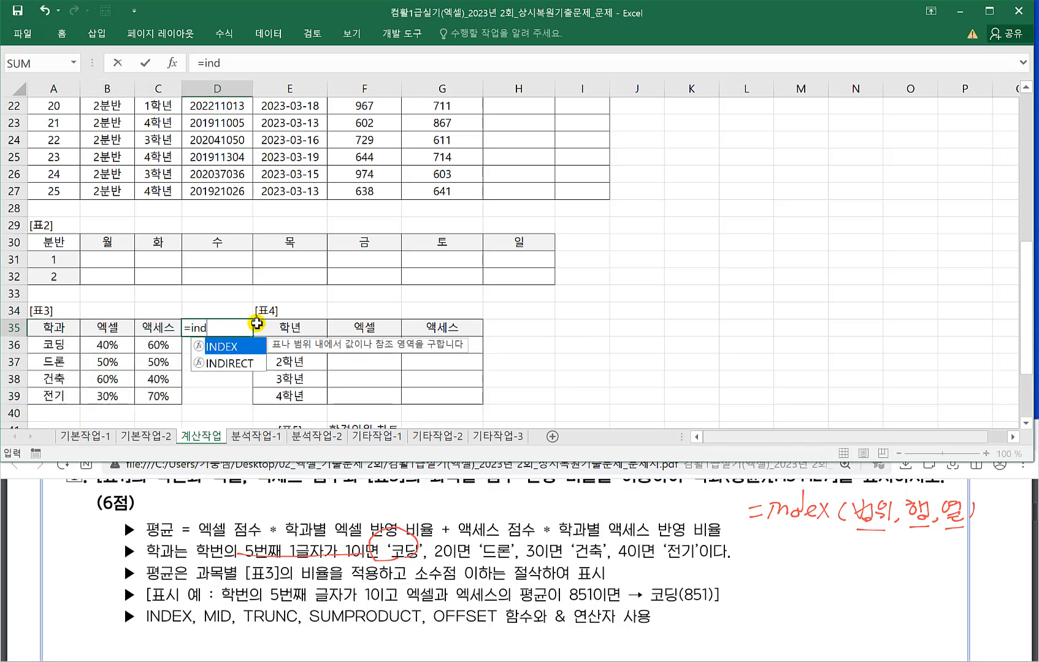
{"action": "type", "text": "ex("}
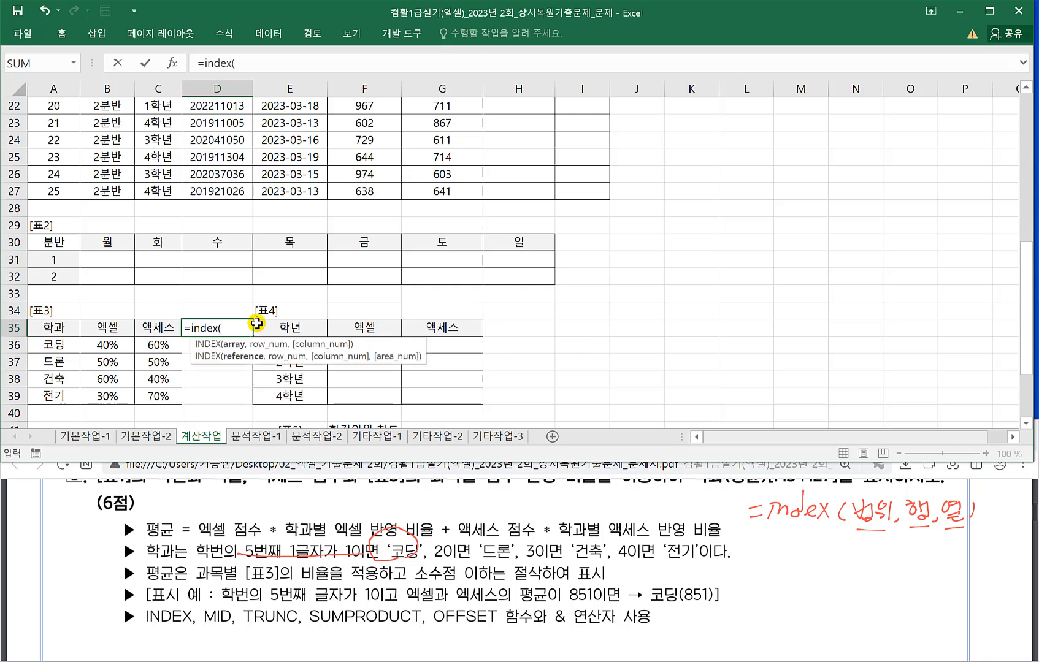
{"action": "left_click", "coordinate": [54, 330]}
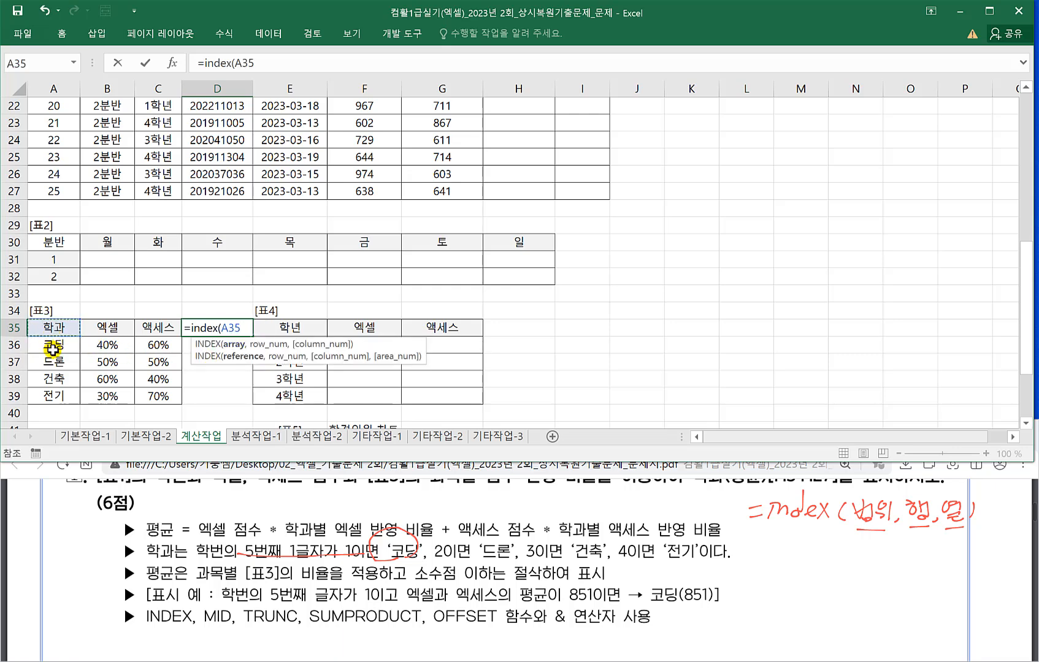
{"action": "left_click_drag", "start_coordinate": [54, 347], "coordinate": [151, 392]}
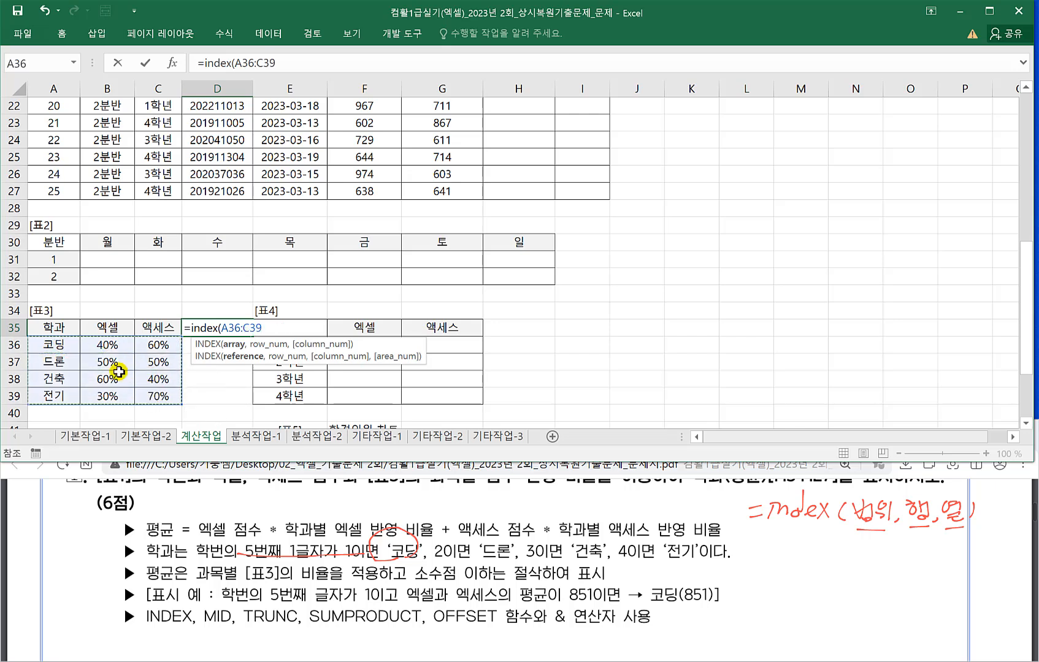
{"action": "left_click_drag", "start_coordinate": [106, 344], "coordinate": [149, 398]}
{"action": "type", "text": ","}
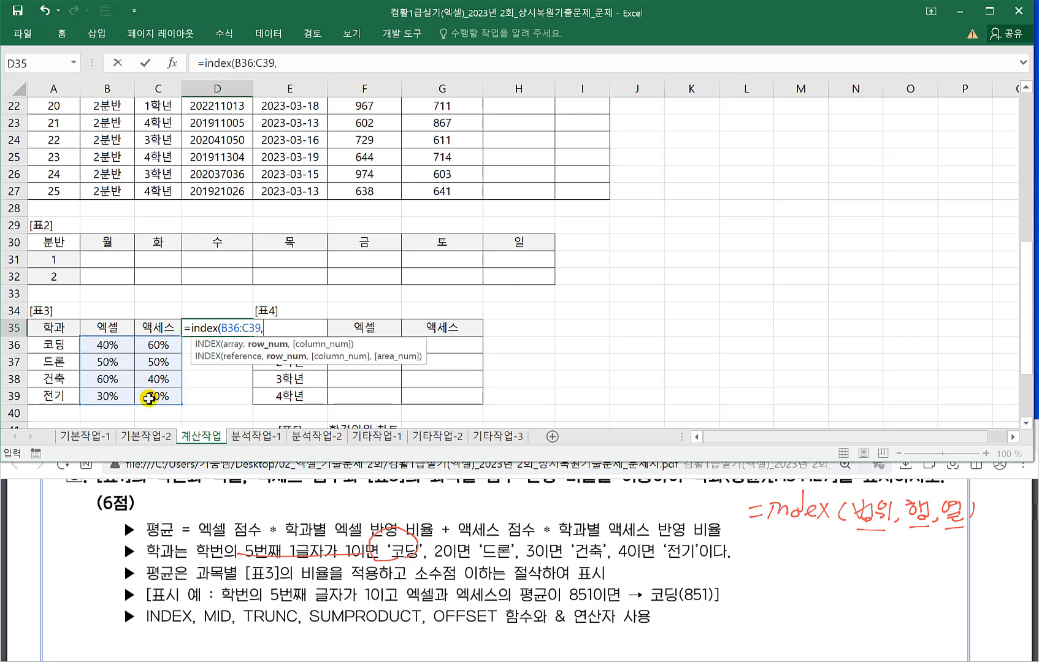
{"action": "type", "text": "2,1"}
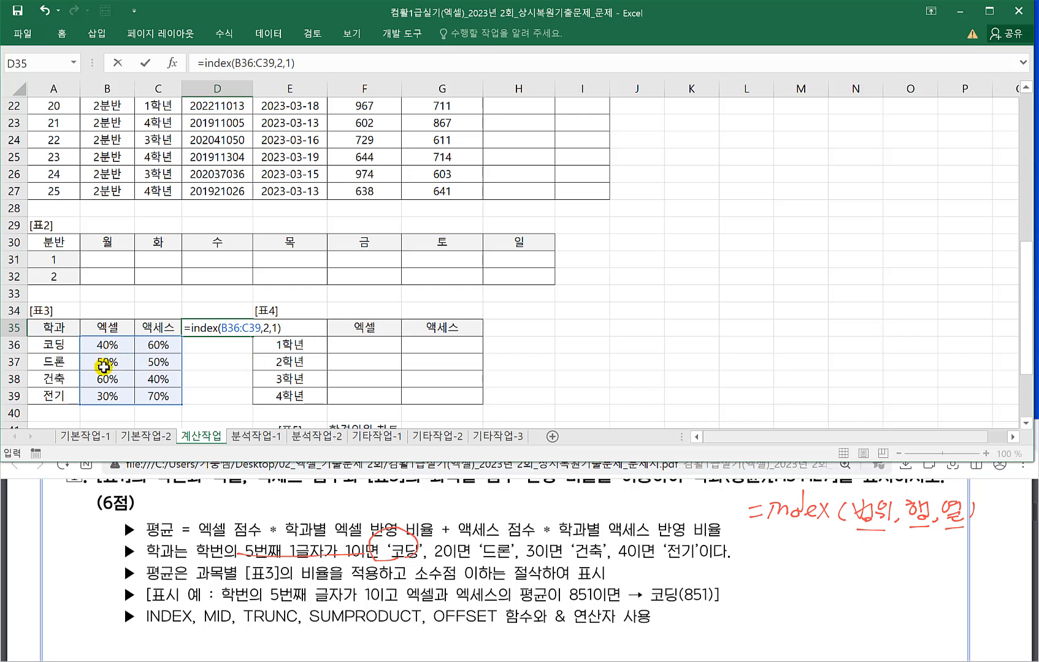
{"action": "key", "text": "Return"}
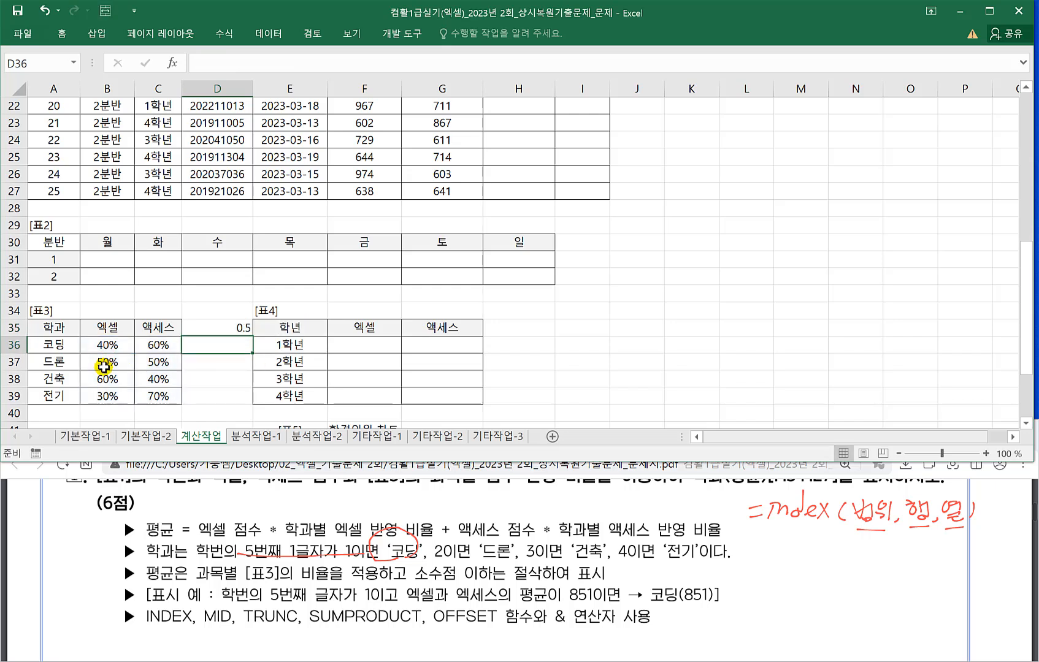
Change the row and column arguments of the INDEX formula in D35 to 3 and 2.
{"action": "double_click", "coordinate": [234, 328]}
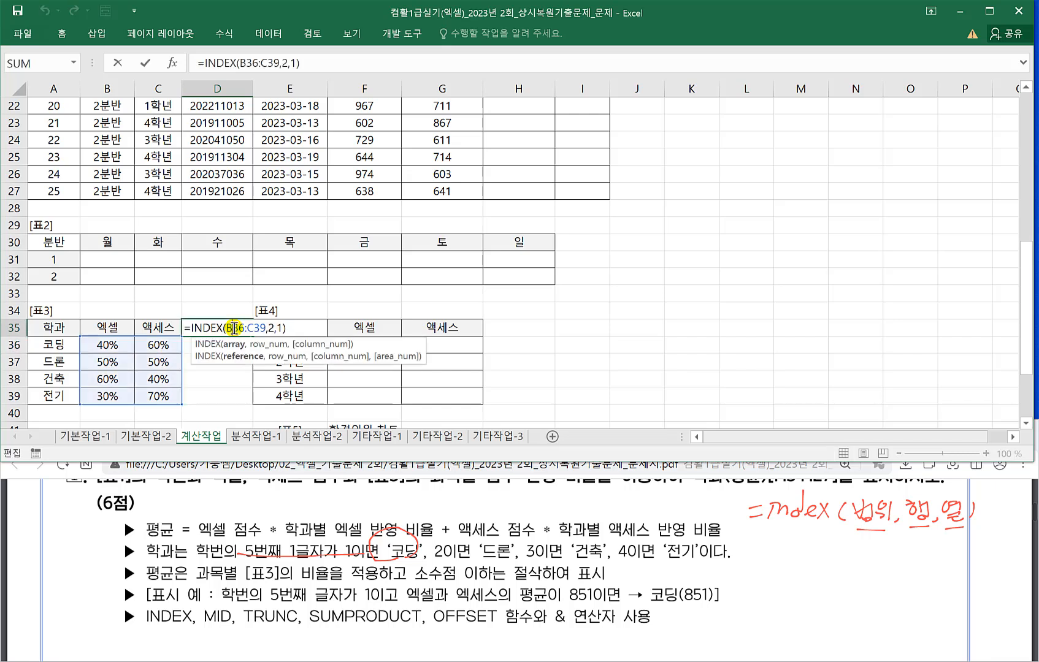
{"action": "left_click", "coordinate": [273, 328]}
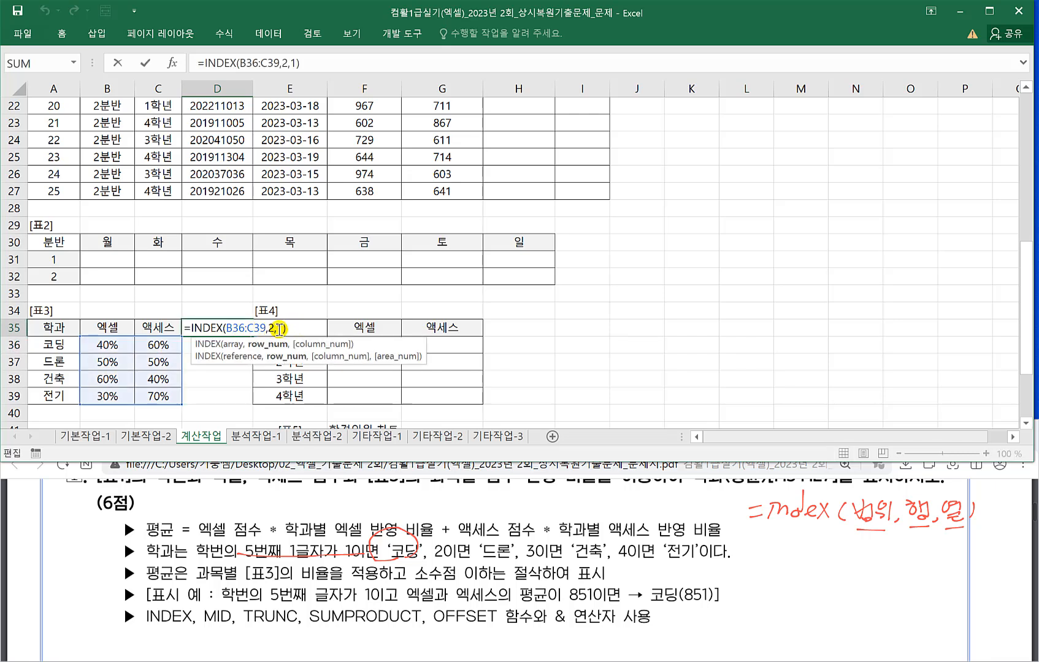
{"action": "key", "text": "BackSpace"}
{"action": "type", "text": "3"}
{"action": "left_click", "coordinate": [281, 329]}
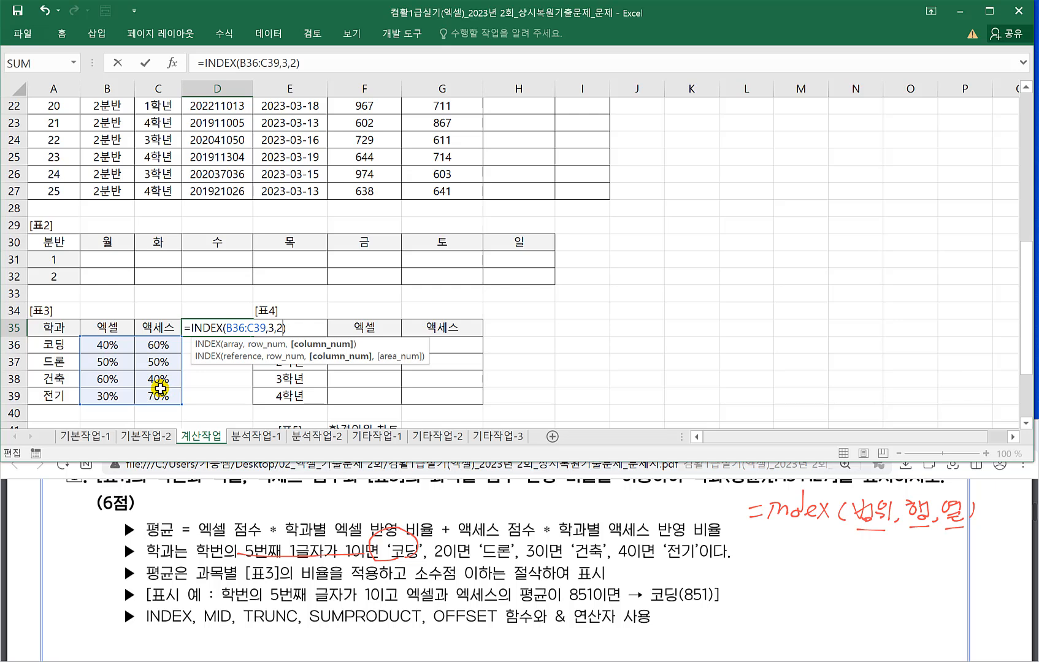
{"action": "key", "text": "Return"}
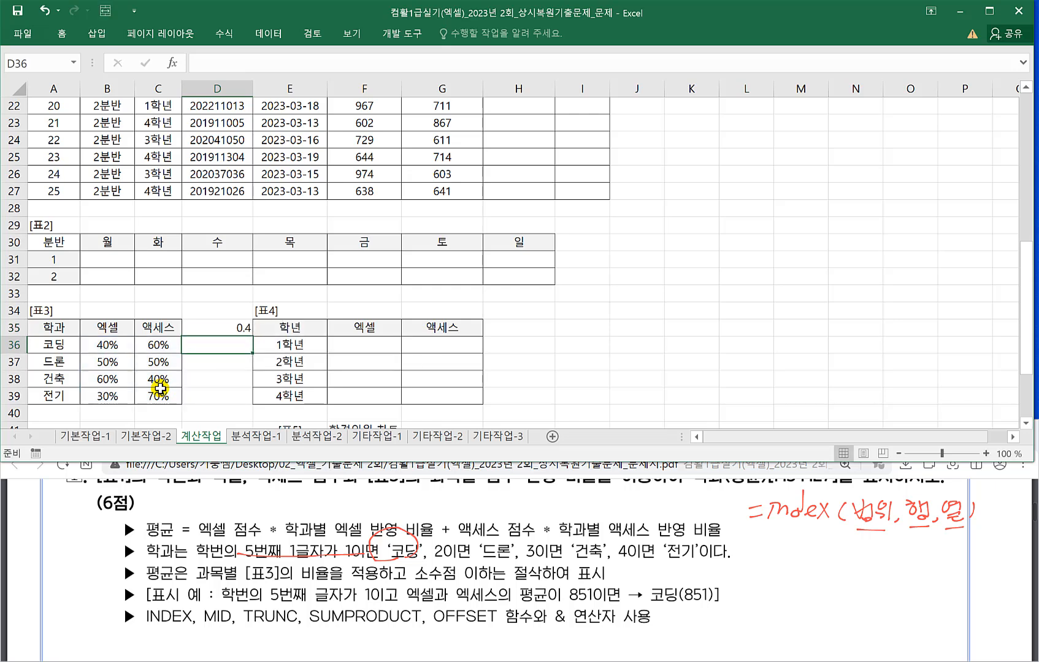
Replace the formula in D35 with =INDEX(A36:A39,3,2), using only the 학과 names of [표3] as the range.
{"action": "left_click", "coordinate": [222, 325]}
{"action": "double_click", "coordinate": [228, 329]}
{"action": "key", "text": "Escape"}
{"action": "type", "text": "=index"}
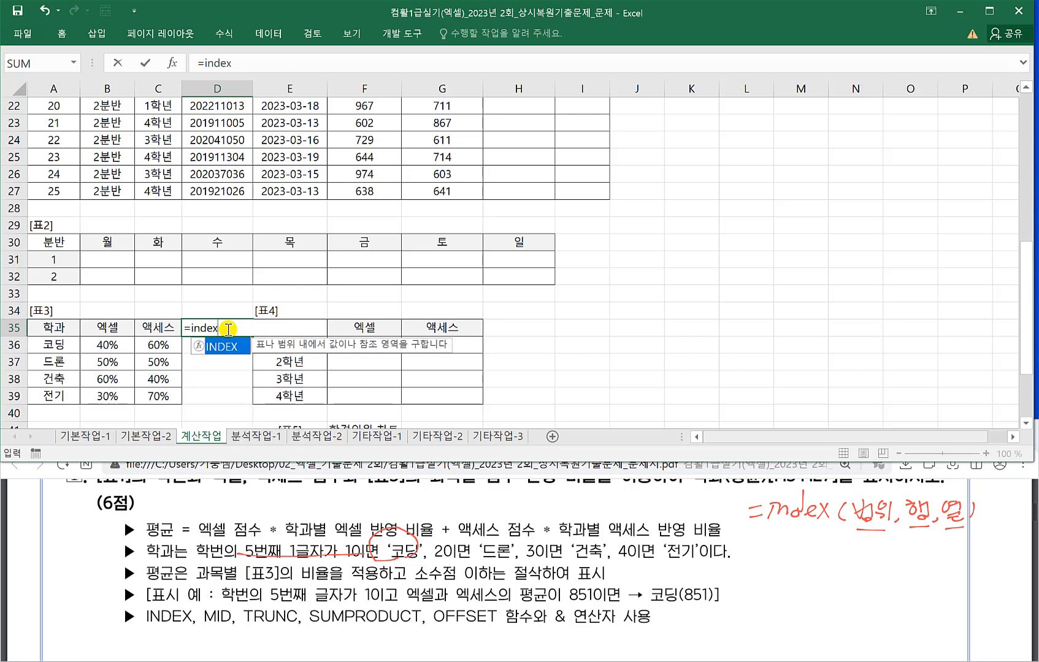
{"action": "type", "text": "("}
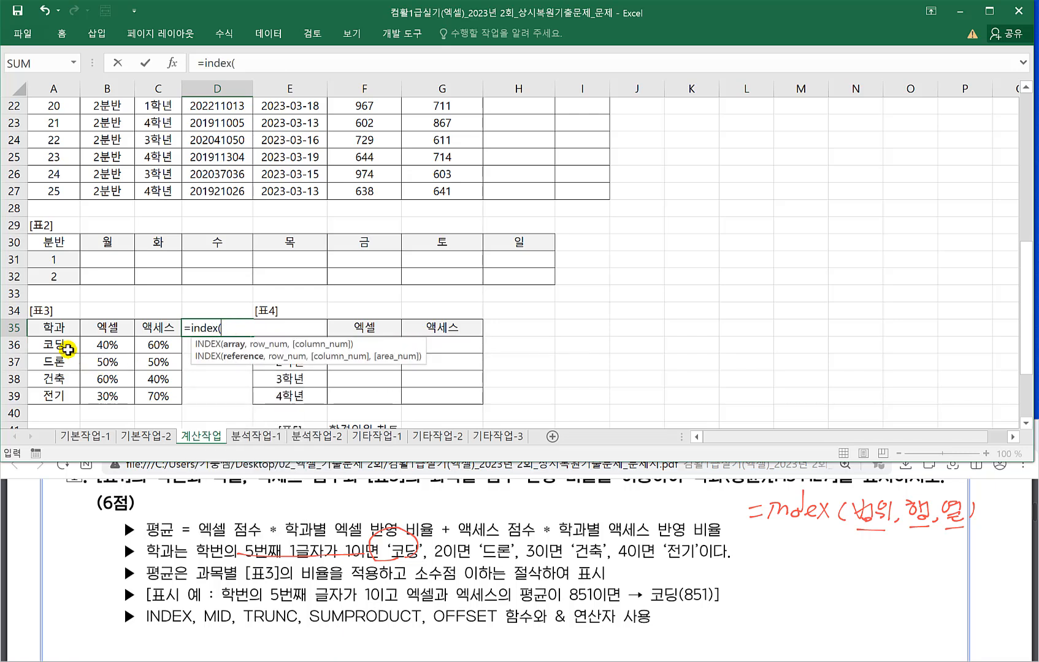
{"action": "left_click_drag", "start_coordinate": [61, 344], "coordinate": [60, 389]}
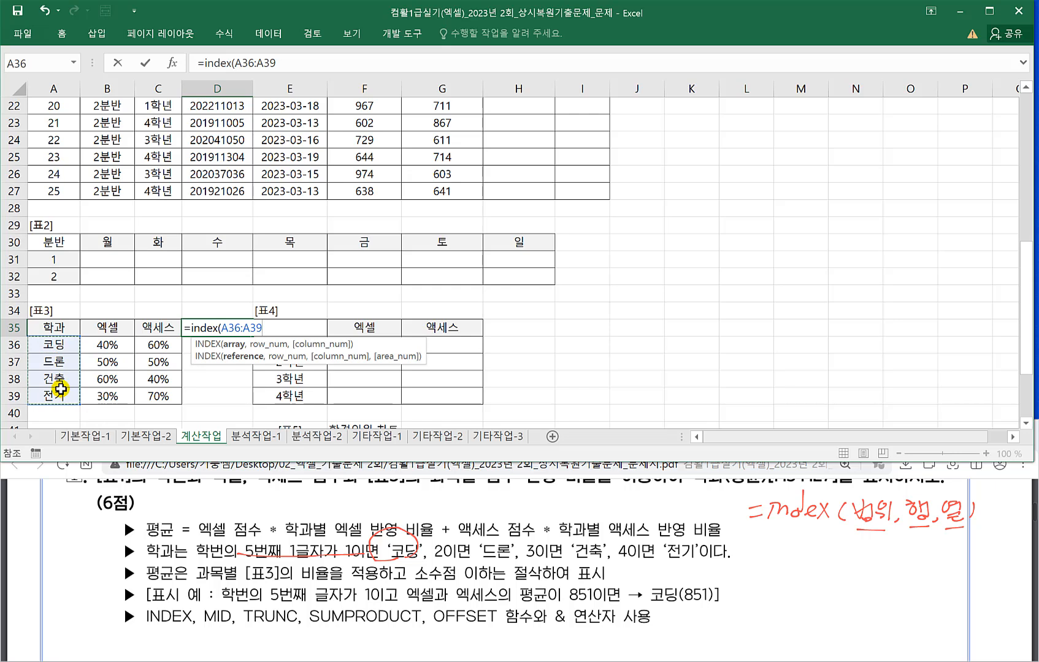
{"action": "type", "text": ",3,2"}
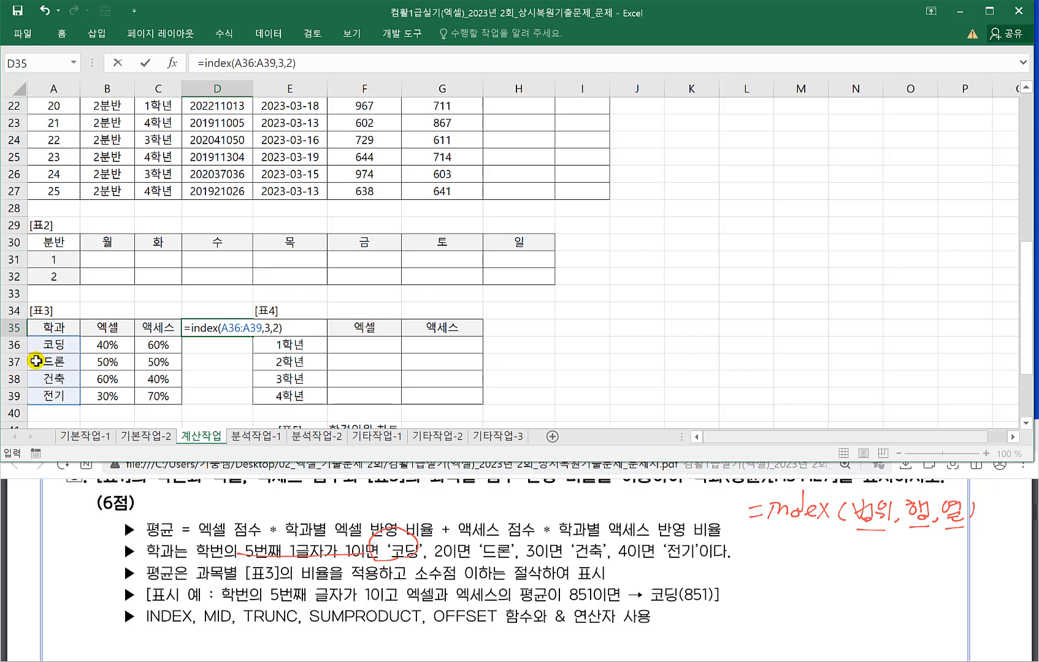
{"action": "key", "text": "Return"}
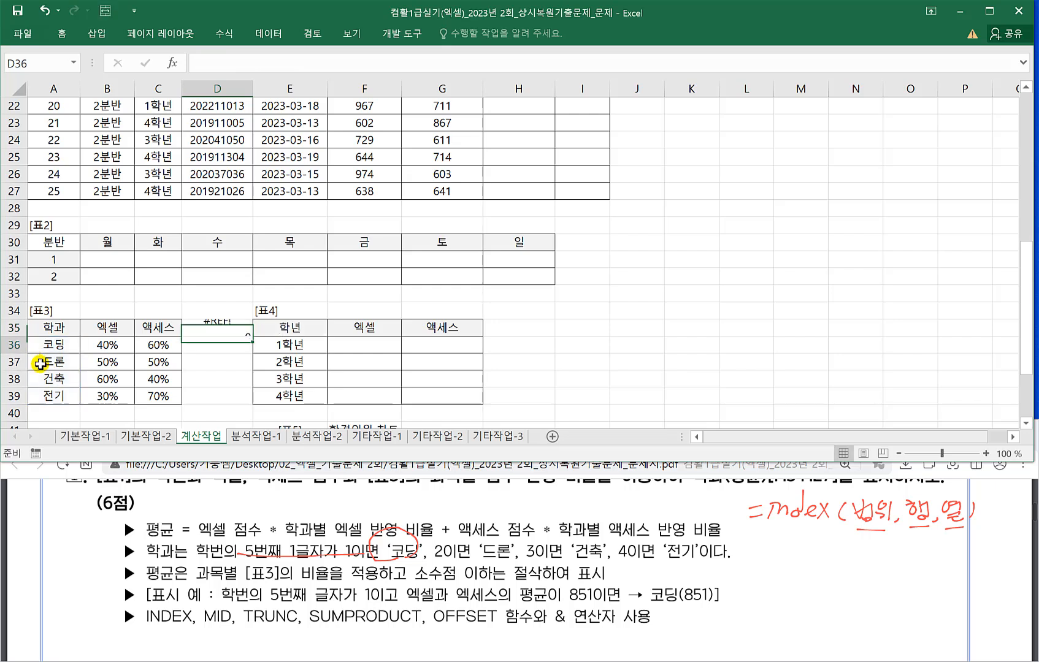
Set the column argument of the INDEX formula in D35 to 1.
{"action": "double_click", "coordinate": [238, 329]}
{"action": "left_click", "coordinate": [284, 329]}
{"action": "key", "text": "BackSpace"}
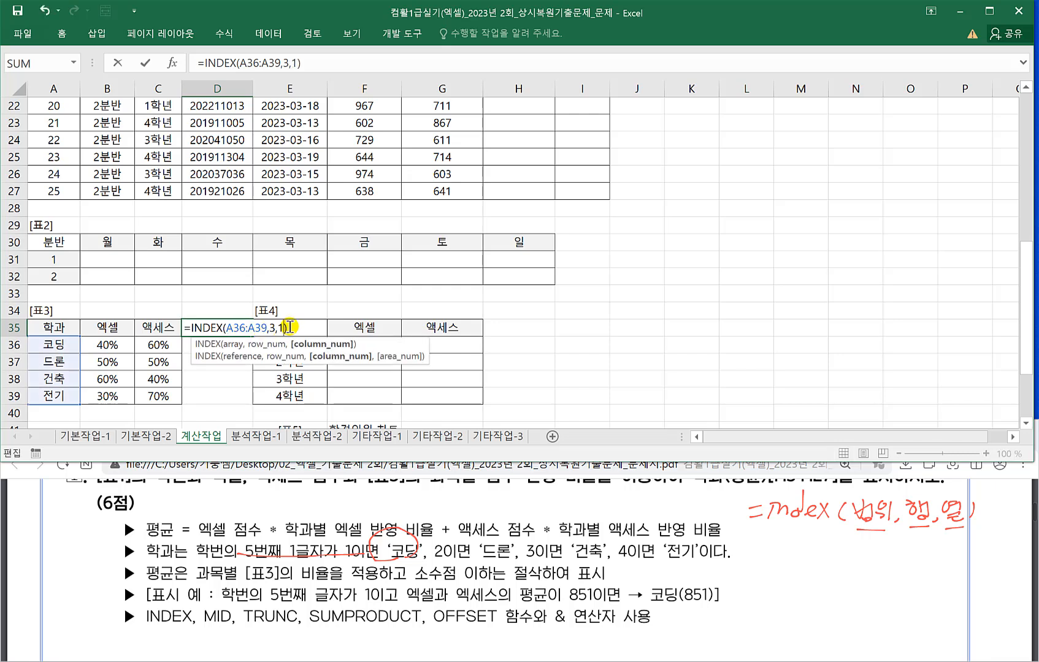
{"action": "type", "text": "1"}
{"action": "key", "text": "Return"}
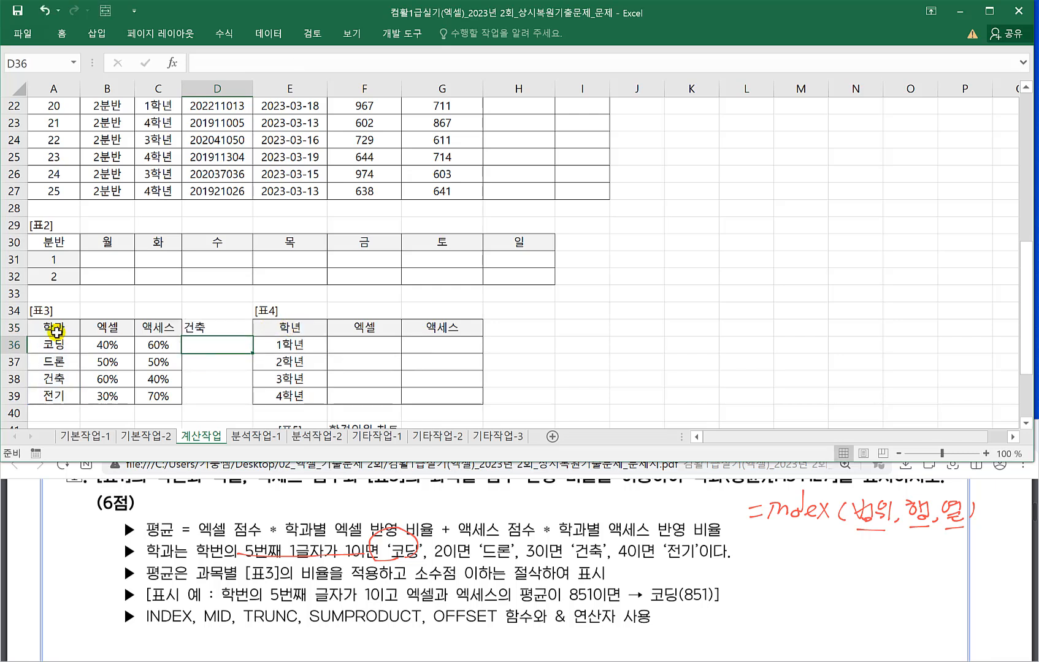
Remove the column argument from the formula in D35, leaving =INDEX(A36:A39,3).
{"action": "double_click", "coordinate": [213, 330]}
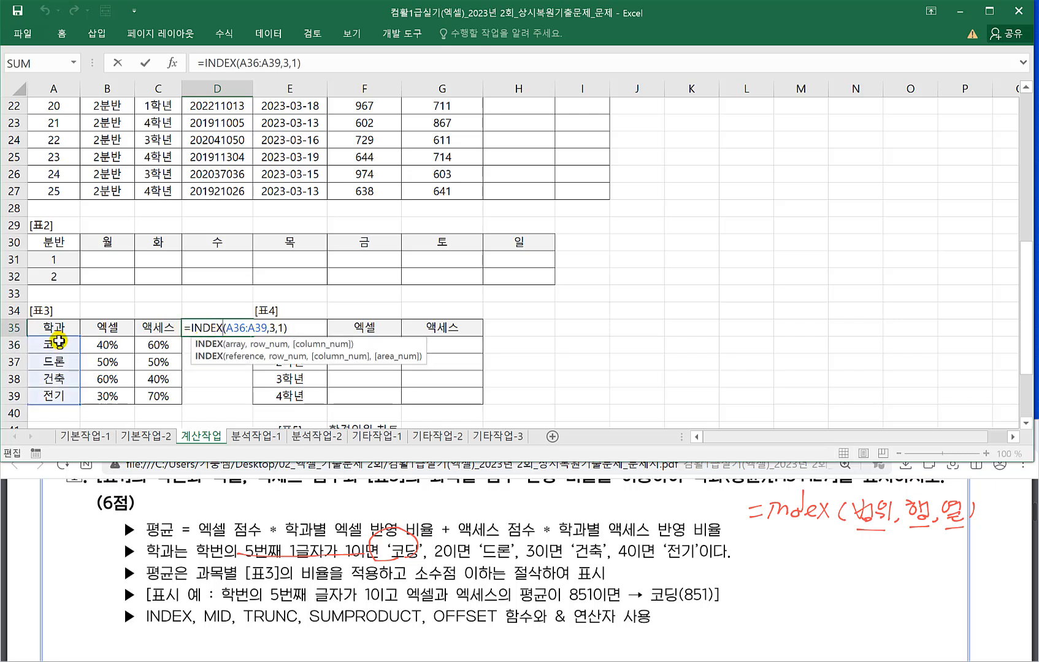
{"action": "left_click", "coordinate": [286, 330]}
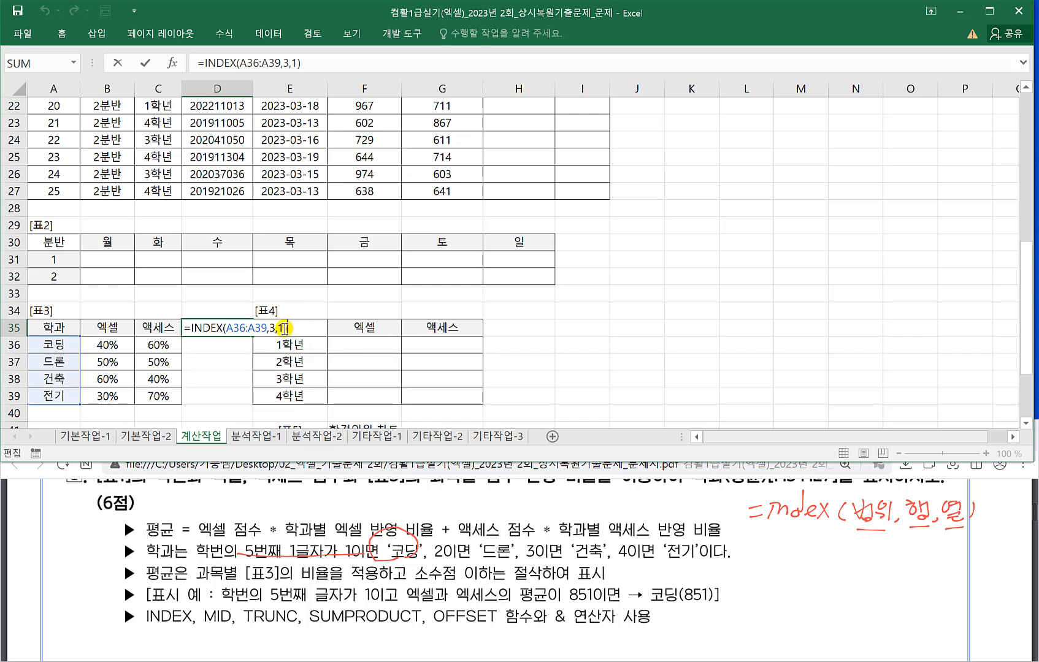
{"action": "key", "text": "Left"}
{"action": "key", "text": "BackSpace"}
{"action": "key", "text": "BackSpace"}
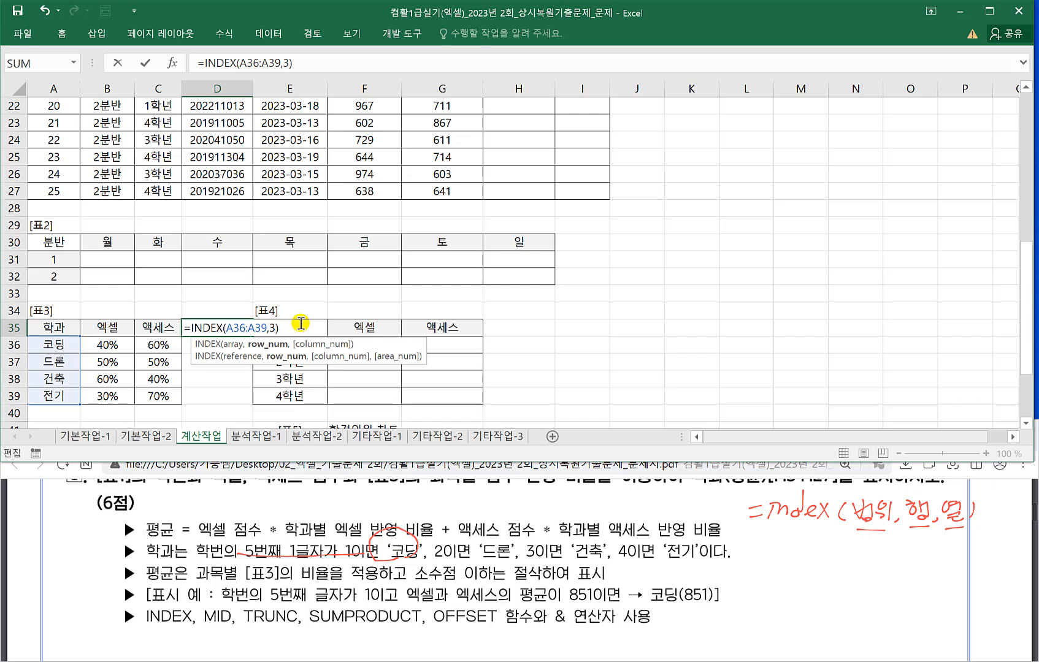
{"action": "key", "text": "Return"}
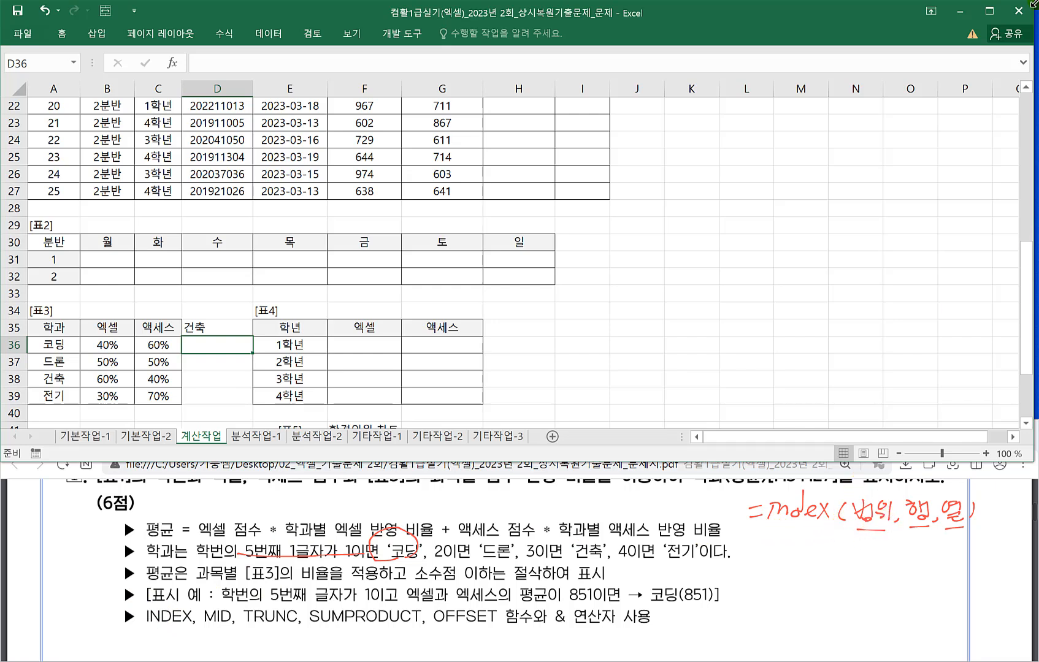
Handwrite the MID syntax note =mid(문자,시작위치,K) in red below the INDEX note beside the task text.
{"action": "left_click_drag", "start_coordinate": [746, 553], "coordinate": [761, 552]}
{"action": "left_click_drag", "start_coordinate": [746, 559], "coordinate": [789, 559]}
{"action": "left_click_drag", "start_coordinate": [795, 551], "coordinate": [794, 560]}
{"action": "left_click_drag", "start_coordinate": [796, 541], "coordinate": [813, 558]}
{"action": "mouse_move", "coordinate": [836, 541]}
{"action": "left_mouse_down"}
{"action": "mouse_move", "coordinate": [835, 561]}
{"action": "mouse_move", "coordinate": [858, 558]}
{"action": "left_mouse_up"}
{"action": "mouse_move", "coordinate": [857, 548]}
{"action": "left_mouse_down"}
{"action": "mouse_move", "coordinate": [861, 559]}
{"action": "mouse_move", "coordinate": [909, 555]}
{"action": "left_mouse_up"}
{"action": "left_click_drag", "start_coordinate": [912, 550], "coordinate": [958, 552]}
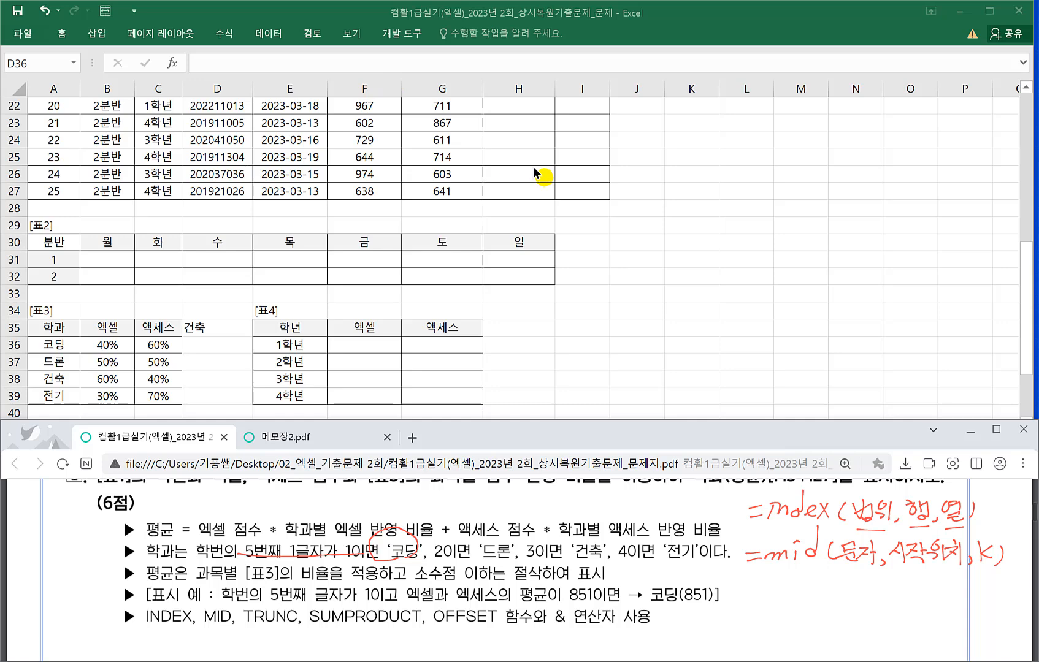
Enter =MID(D3,1,4) in J3 to extract the first four characters of the first 학번 in [표1].
{"action": "left_click", "coordinate": [549, 183]}
{"action": "scroll", "coordinate": [570, 200], "scroll_direction": "up", "scroll_amount": 6}
{"action": "scroll", "coordinate": [266, 184], "scroll_direction": "up", "scroll_amount": 1}
{"action": "left_click", "coordinate": [214, 143]}
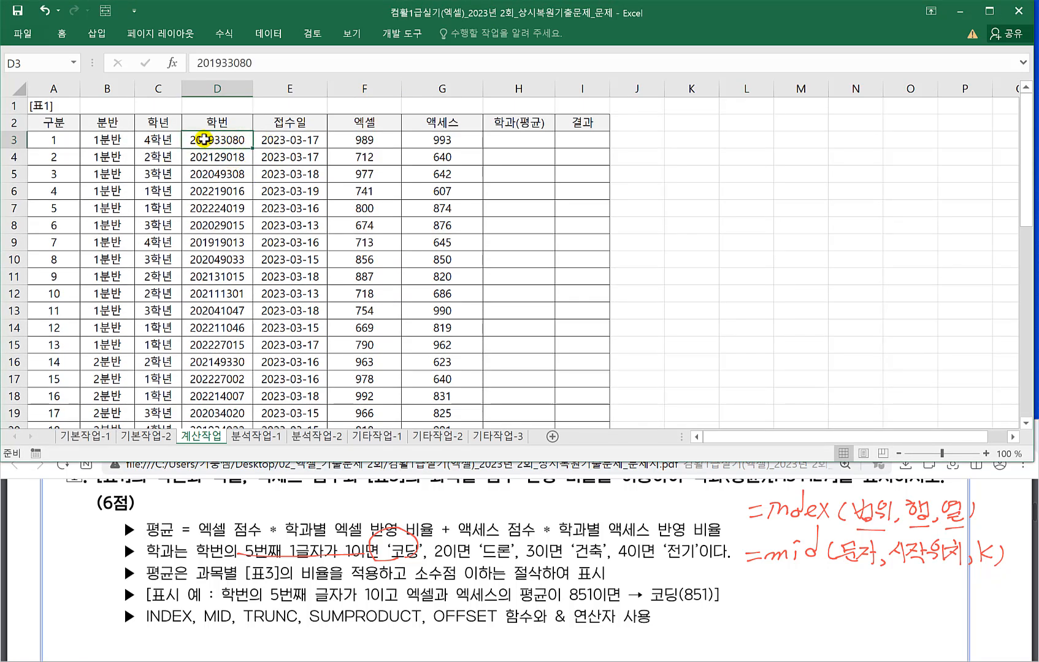
{"action": "left_click", "coordinate": [638, 138]}
{"action": "type", "text": "=mid"}
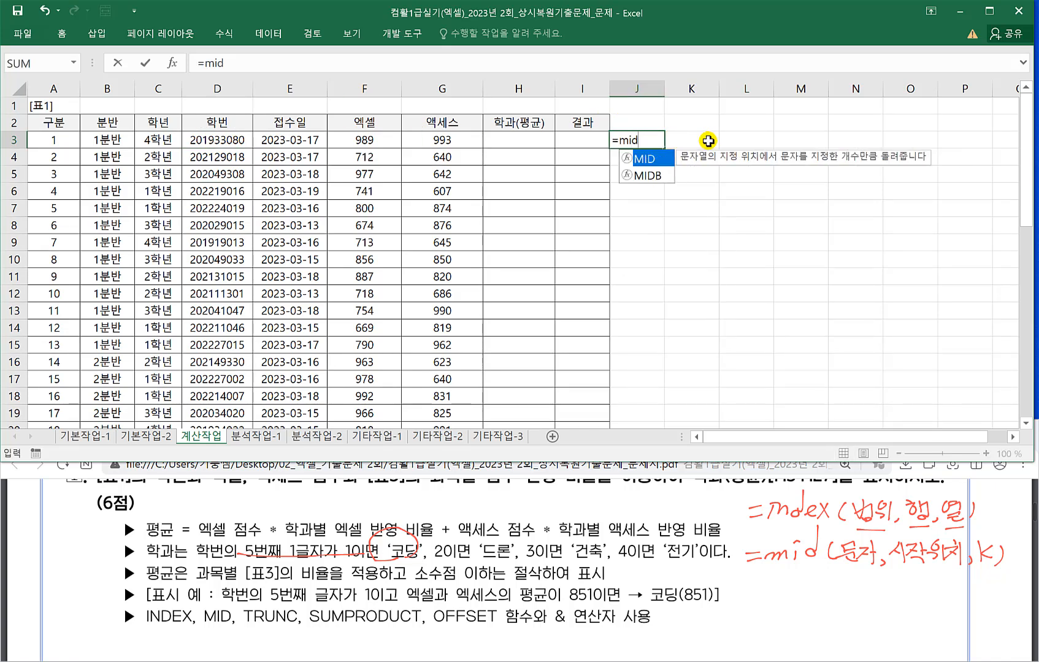
{"action": "type", "text": "("}
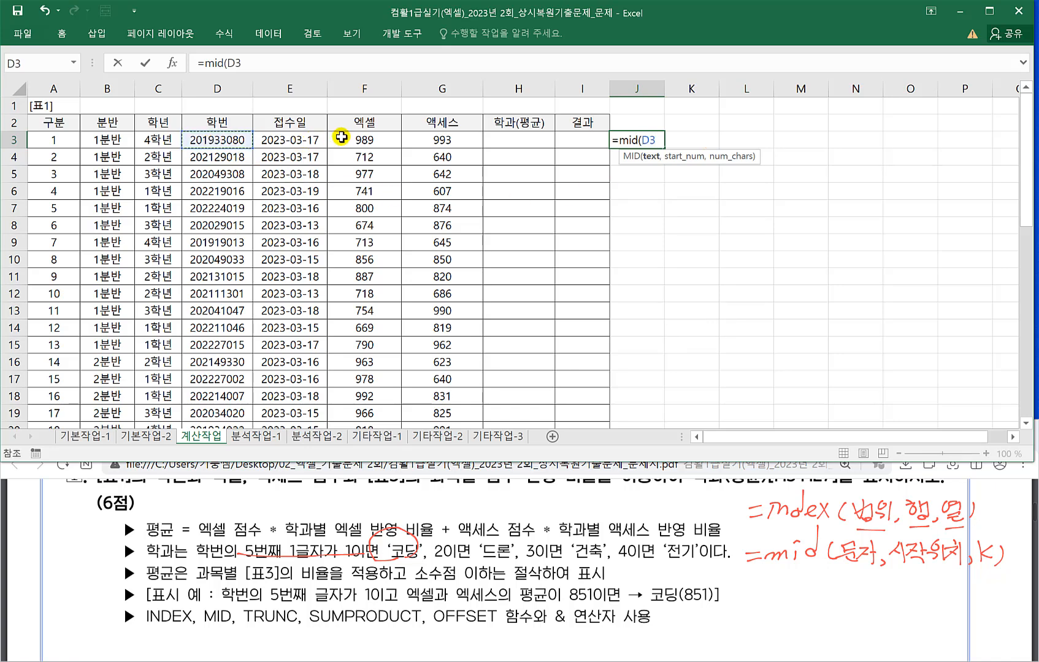
{"action": "type", "text": ","}
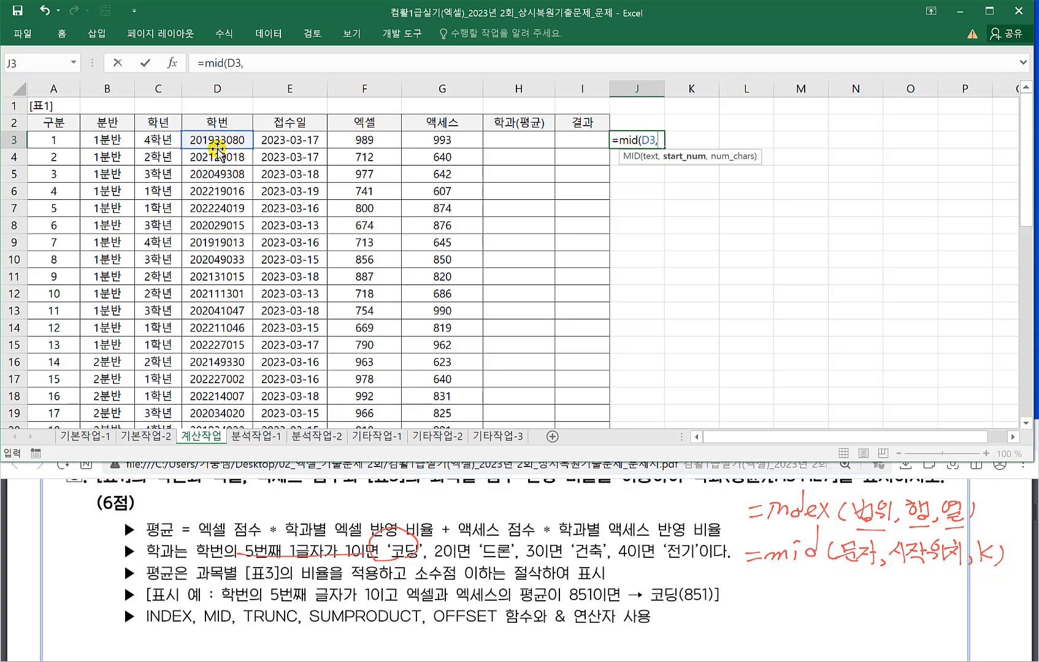
{"action": "type", "text": "1,4"}
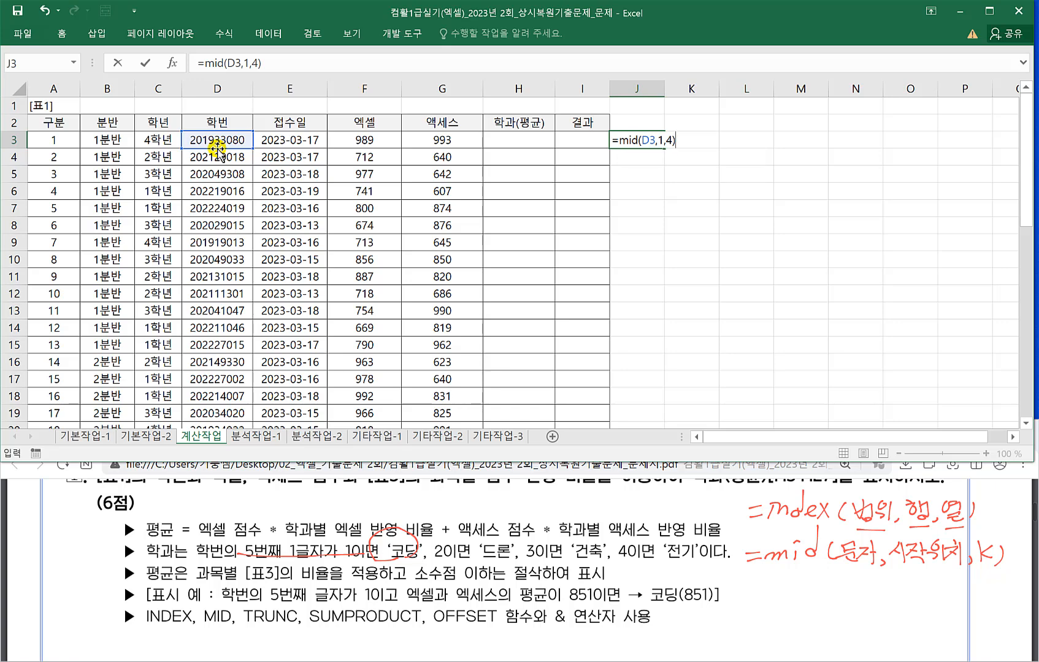
{"action": "key", "text": "Return"}
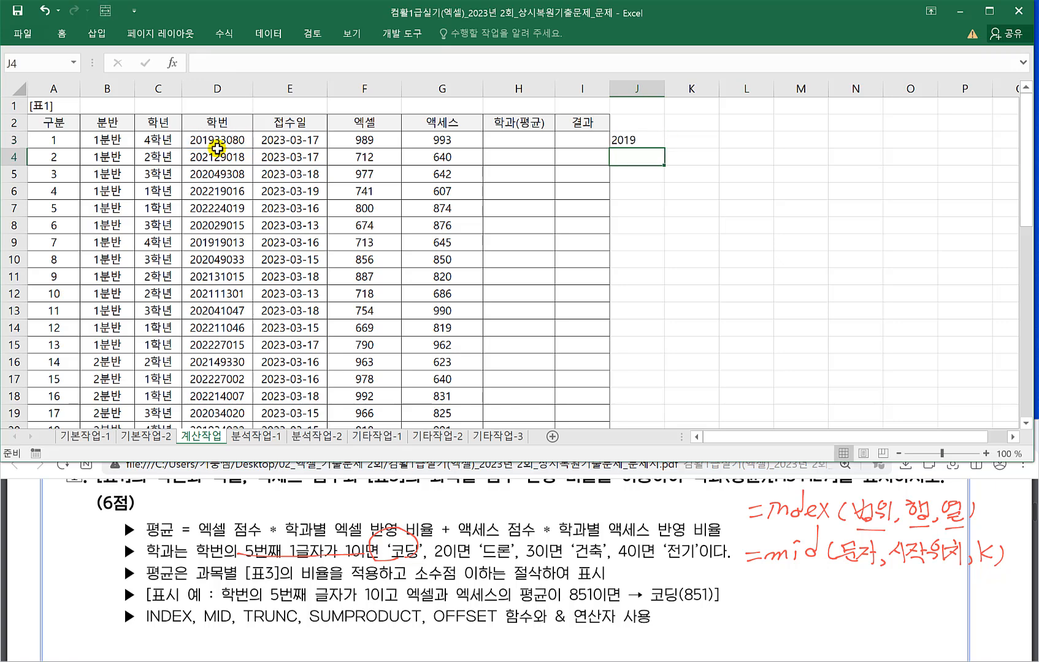
Enter =MID(D3,5,1) in K3 to extract the fifth character of the same 학번.
{"action": "left_click", "coordinate": [673, 137]}
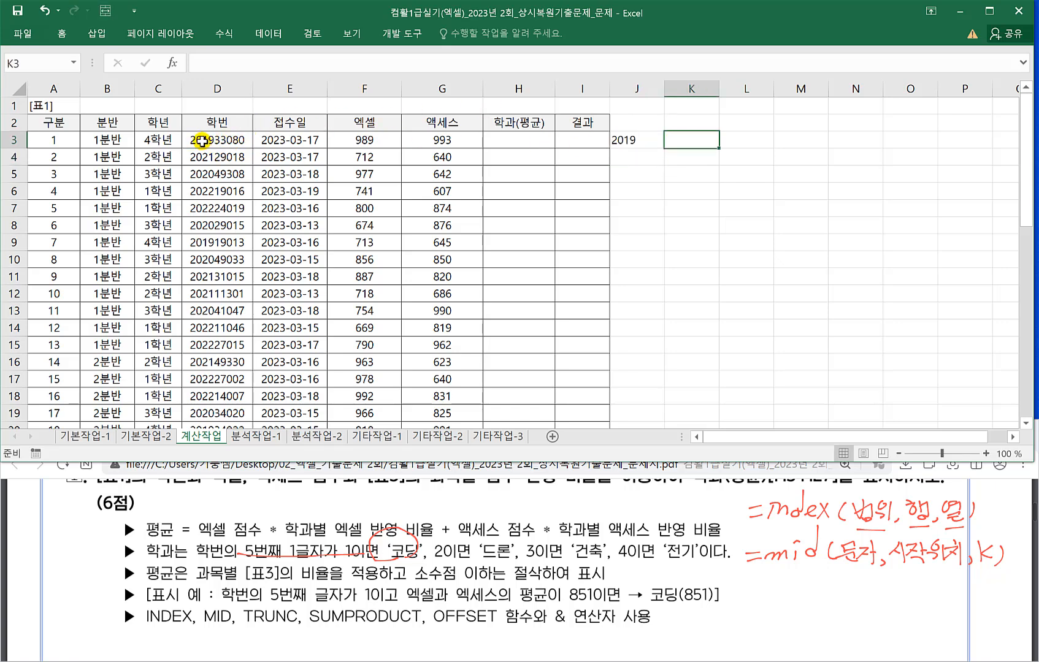
{"action": "type", "text": "=mid("}
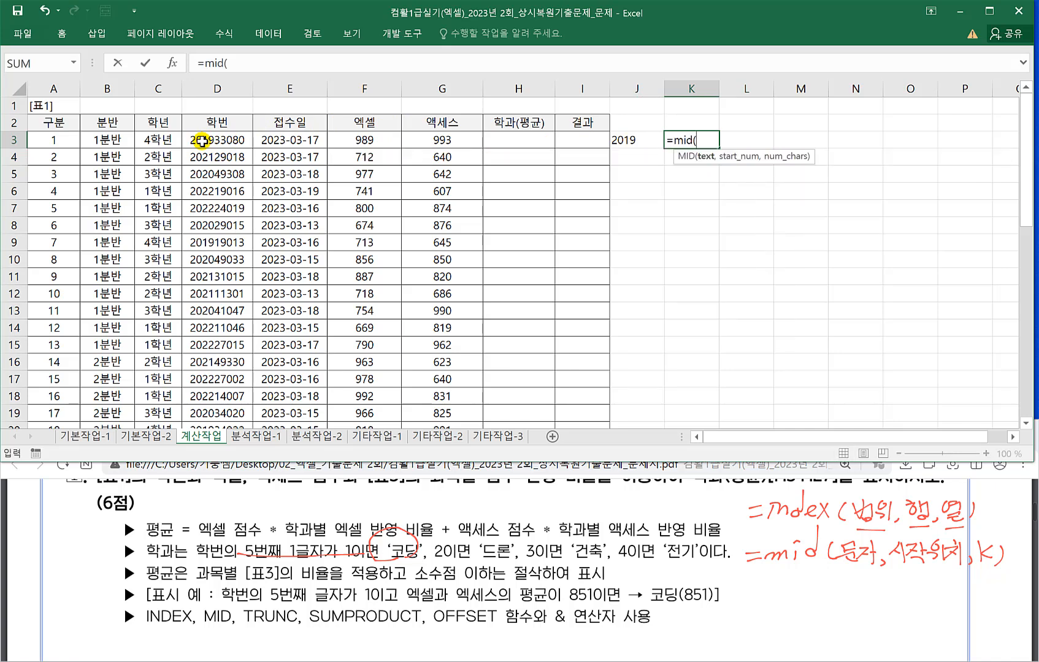
{"action": "left_click", "coordinate": [210, 141]}
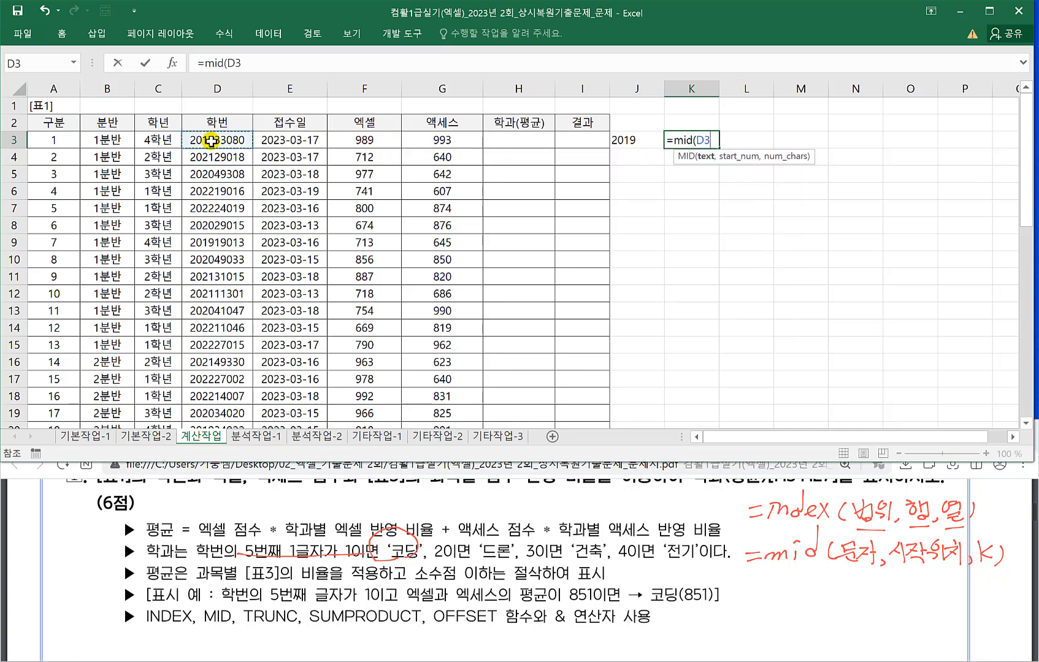
{"action": "type", "text": ",5,1)"}
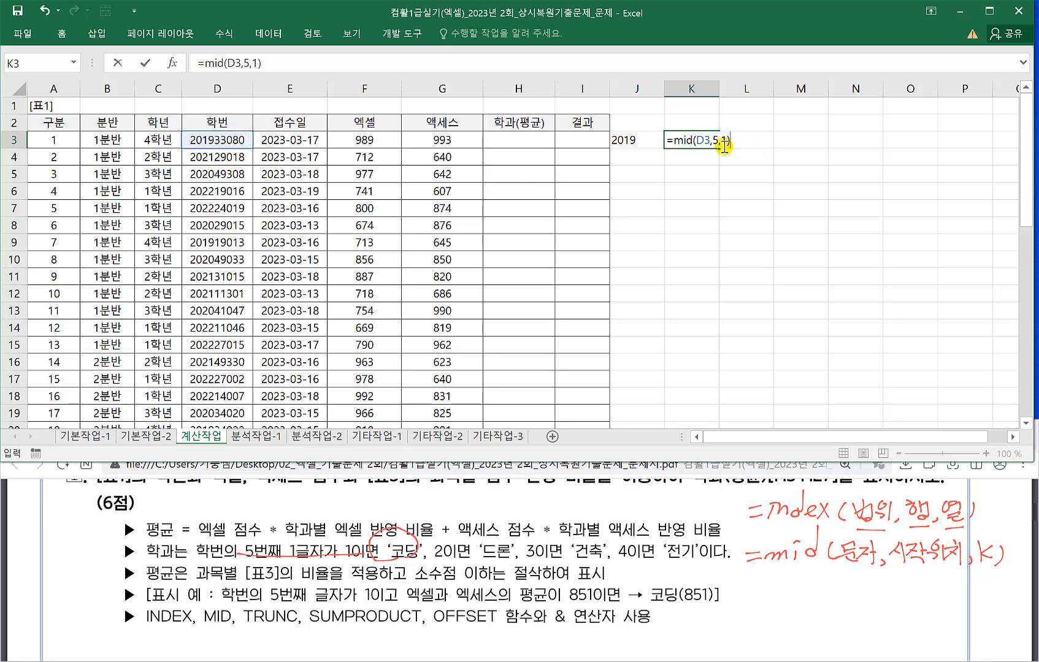
{"action": "key", "text": "Return"}
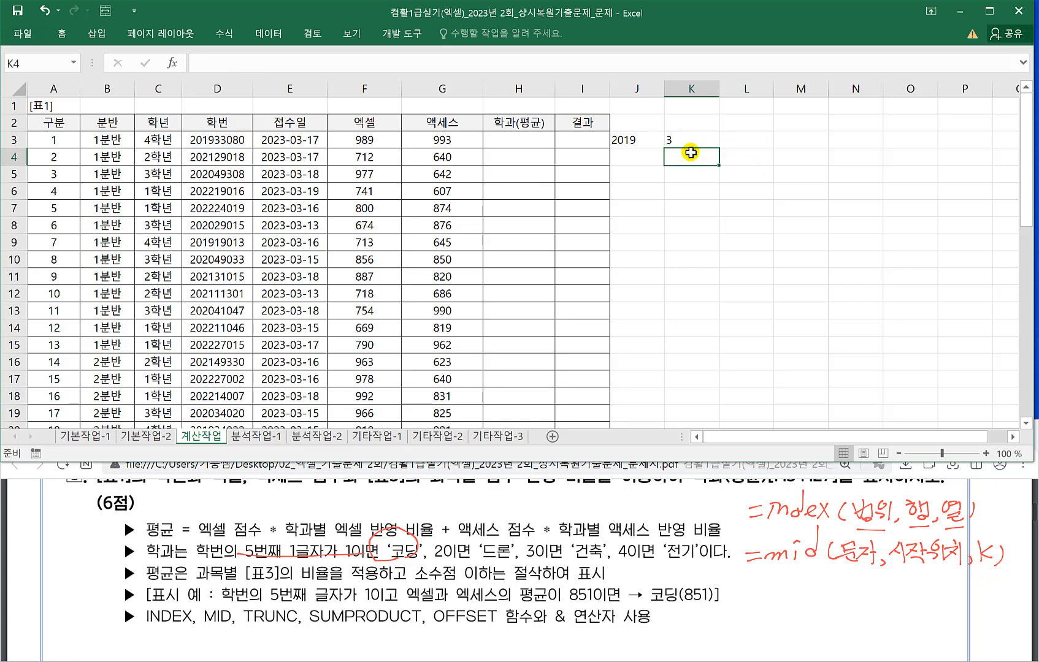
Compare the two MID practice formulas in J3 and K3.
{"action": "left_click_drag", "start_coordinate": [621, 140], "coordinate": [674, 140]}
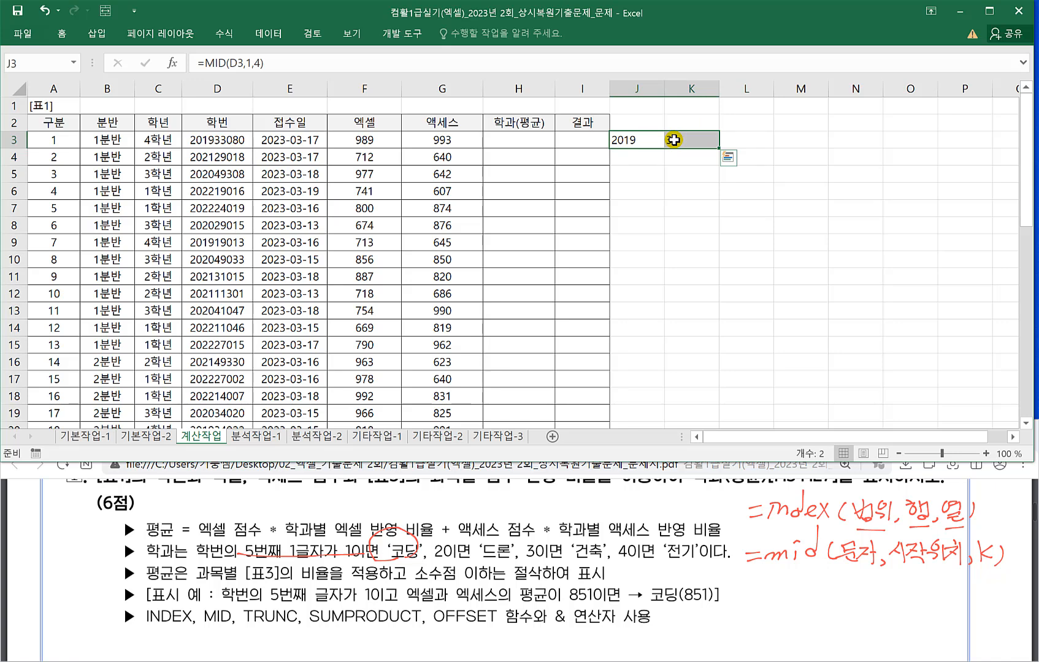
{"action": "left_click", "coordinate": [629, 140]}
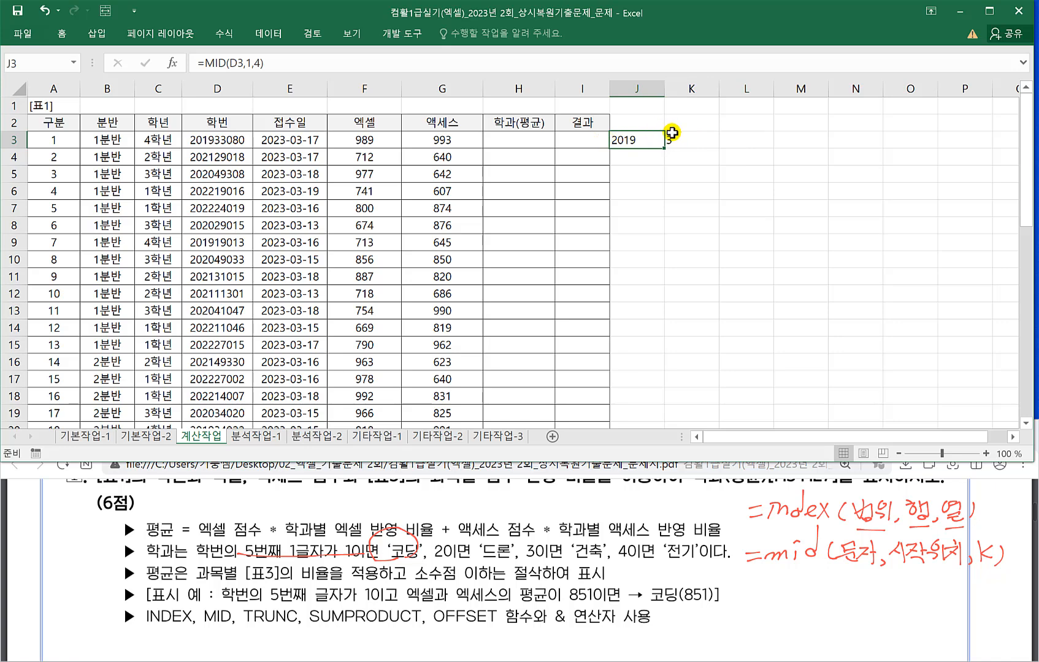
{"action": "left_click", "coordinate": [672, 136]}
{"action": "left_click", "coordinate": [631, 140]}
{"action": "left_click", "coordinate": [670, 137]}
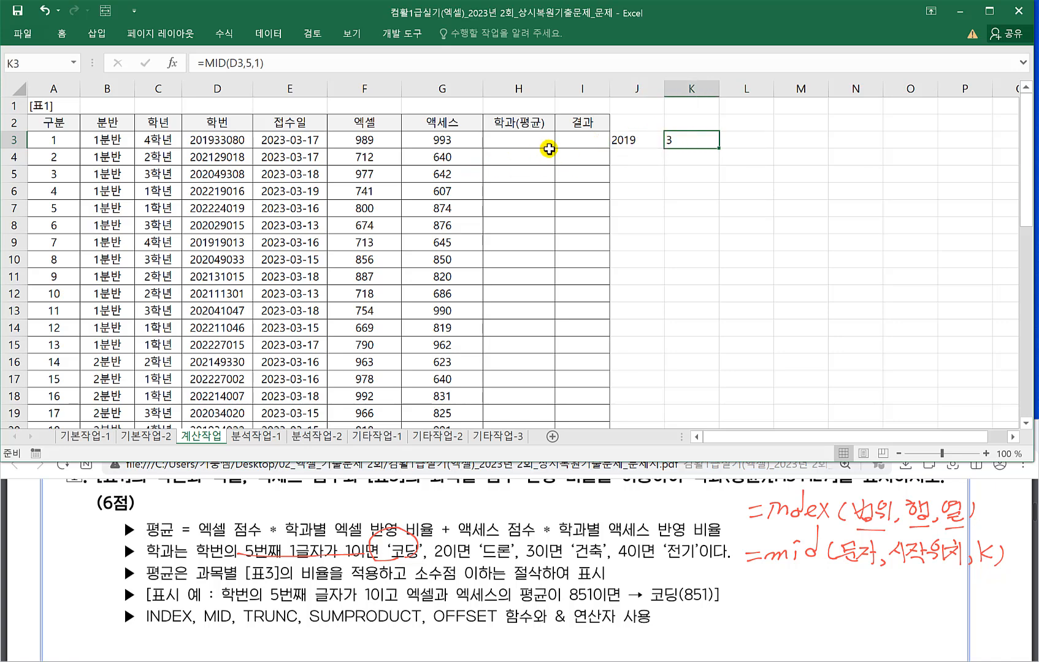
{"action": "left_click", "coordinate": [636, 138]}
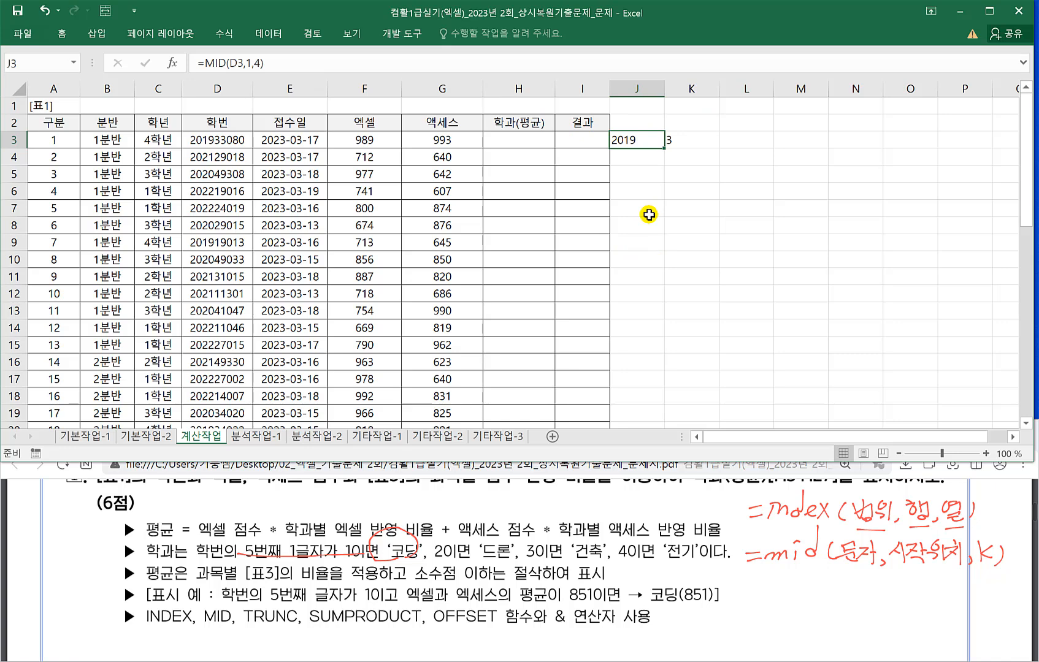
Handwrite the TRUNC note (실수)→정수 in red below the MID note and underline the function name.
{"action": "left_click_drag", "start_coordinate": [744, 583], "coordinate": [755, 589]}
{"action": "left_click_drag", "start_coordinate": [765, 574], "coordinate": [762, 594]}
{"action": "mouse_move", "coordinate": [761, 579]}
{"action": "left_mouse_down"}
{"action": "mouse_move", "coordinate": [773, 576]}
{"action": "mouse_move", "coordinate": [781, 591]}
{"action": "left_mouse_up"}
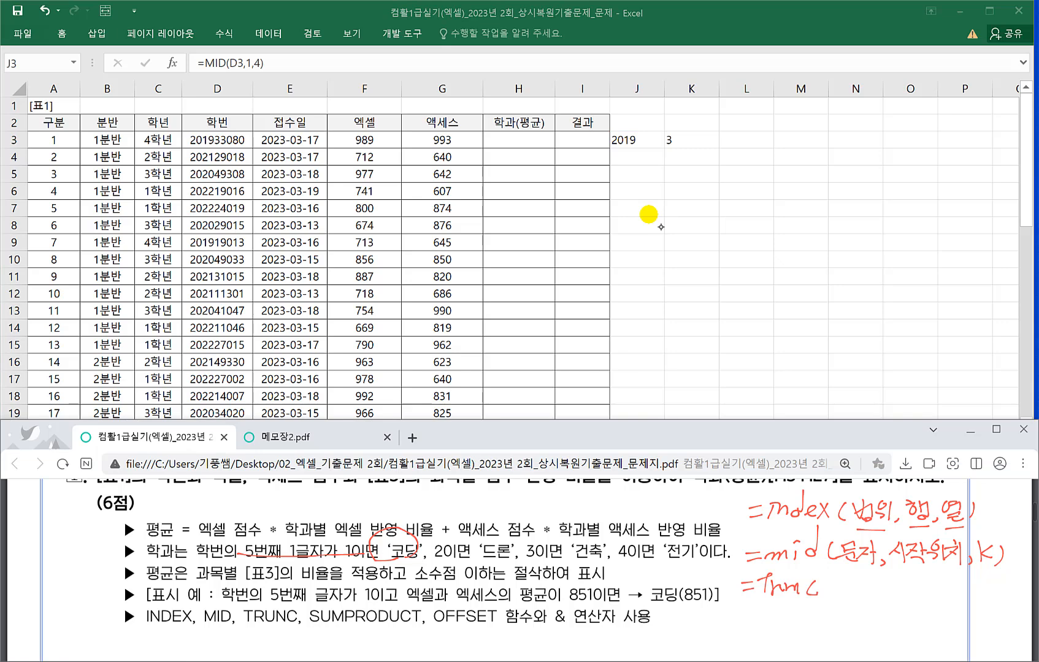
{"action": "mouse_move", "coordinate": [828, 573]}
{"action": "left_mouse_down"}
{"action": "mouse_move", "coordinate": [822, 585]}
{"action": "mouse_move", "coordinate": [833, 583]}
{"action": "left_mouse_up"}
{"action": "left_click_drag", "start_coordinate": [836, 572], "coordinate": [837, 583]}
{"action": "mouse_move", "coordinate": [823, 586]}
{"action": "left_mouse_down"}
{"action": "mouse_move", "coordinate": [836, 595]}
{"action": "mouse_move", "coordinate": [842, 586]}
{"action": "left_mouse_up"}
{"action": "left_click_drag", "start_coordinate": [846, 583], "coordinate": [906, 583]}
{"action": "left_click_drag", "start_coordinate": [908, 579], "coordinate": [908, 590]}
{"action": "left_click_drag", "start_coordinate": [902, 588], "coordinate": [911, 585]}
{"action": "left_click_drag", "start_coordinate": [916, 580], "coordinate": [926, 583]}
{"action": "left_click_drag", "start_coordinate": [917, 587], "coordinate": [917, 596]}
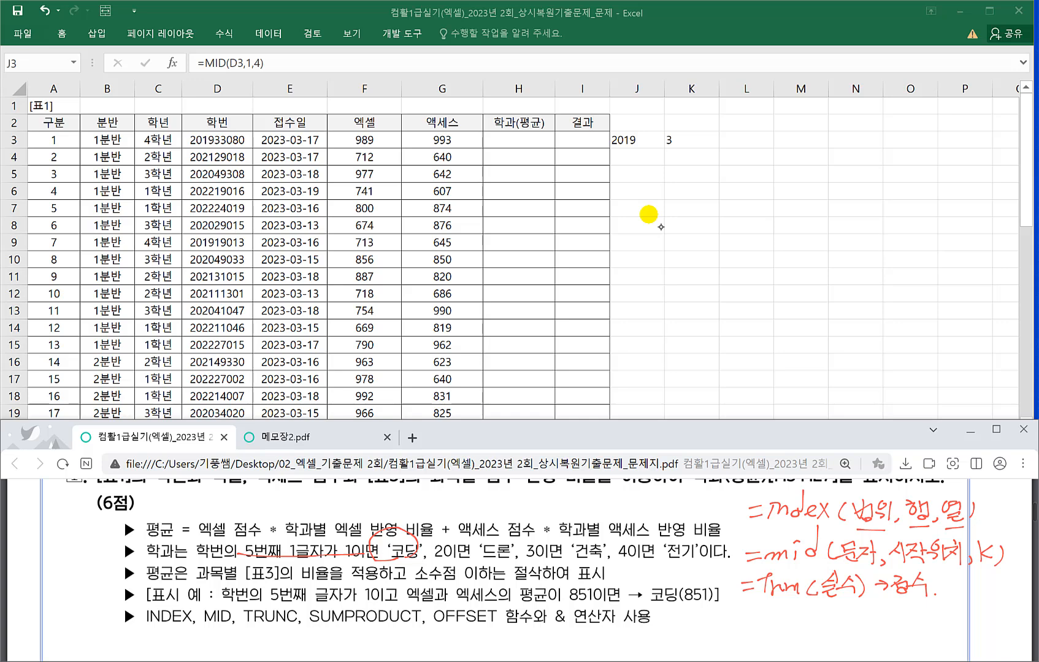
{"action": "left_click_drag", "start_coordinate": [760, 600], "coordinate": [805, 599]}
Enter the practice value 852.963 in J4.
{"action": "left_click", "coordinate": [631, 145]}
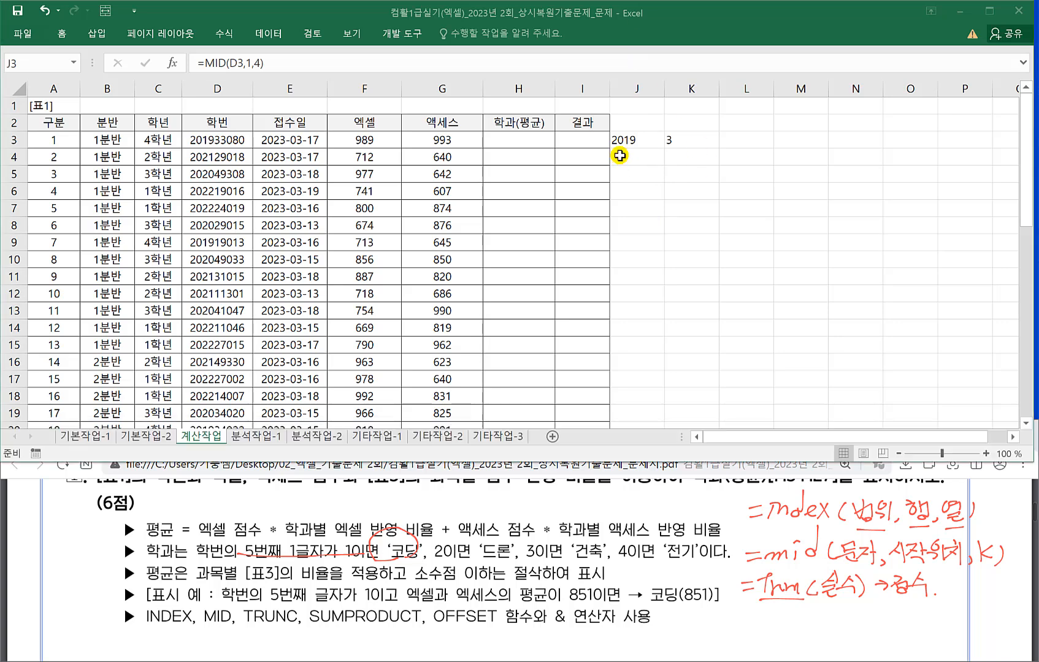
{"action": "left_click", "coordinate": [633, 156]}
{"action": "type", "text": "8"}
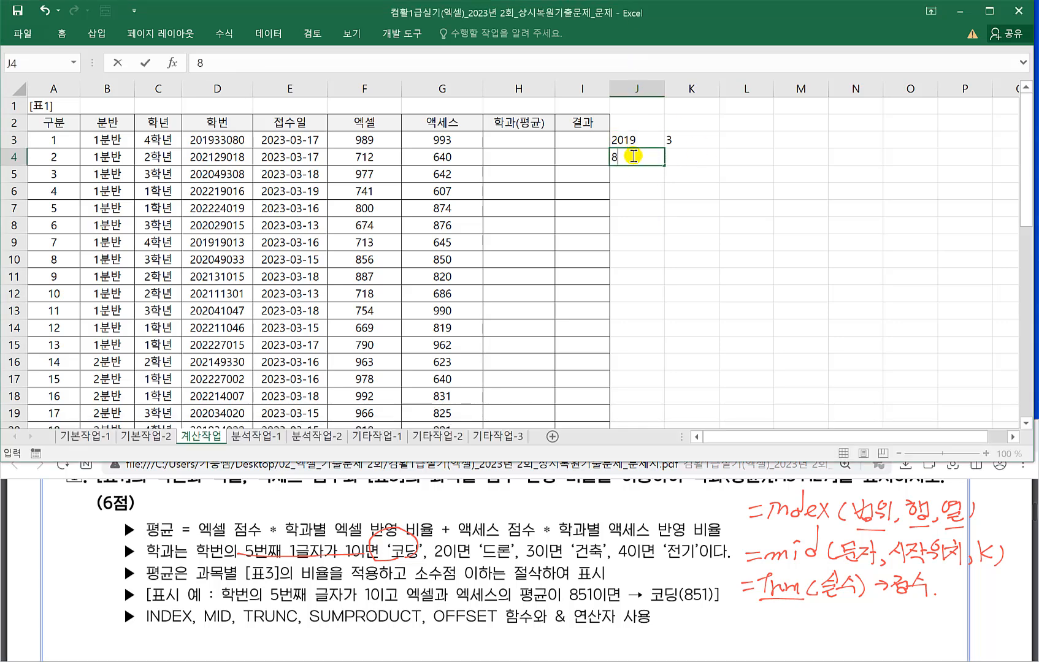
{"action": "type", "text": "52.963"}
{"action": "left_click", "coordinate": [709, 223]}
Enter =TRUNC(J4) in K4 to cut off the decimals of the practice value.
{"action": "left_click", "coordinate": [687, 157]}
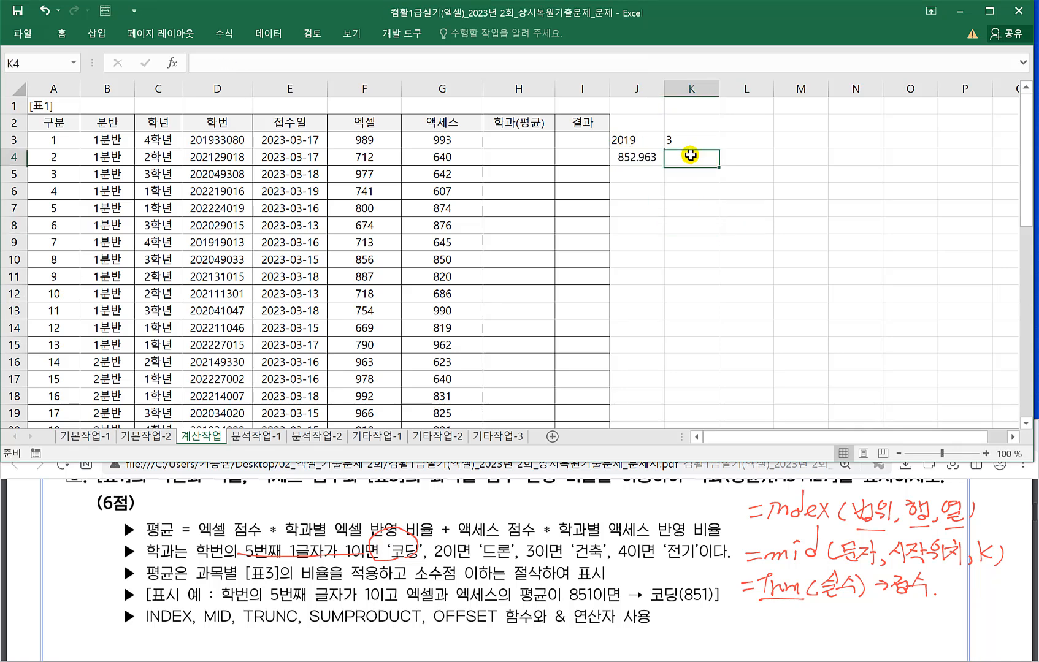
{"action": "type", "text": "="}
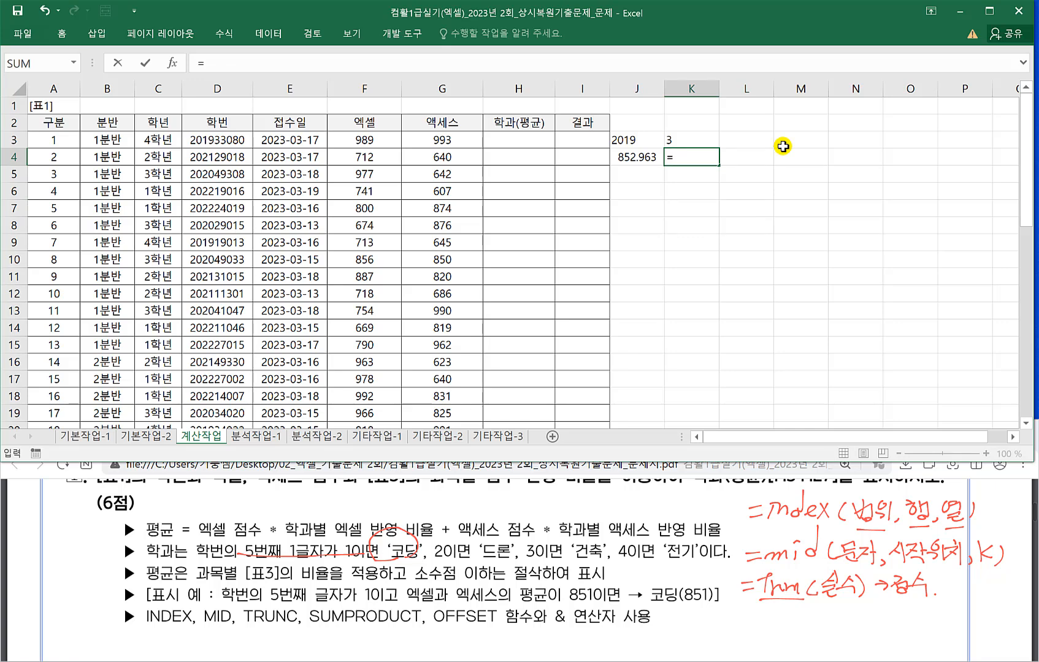
{"action": "type", "text": "tr"}
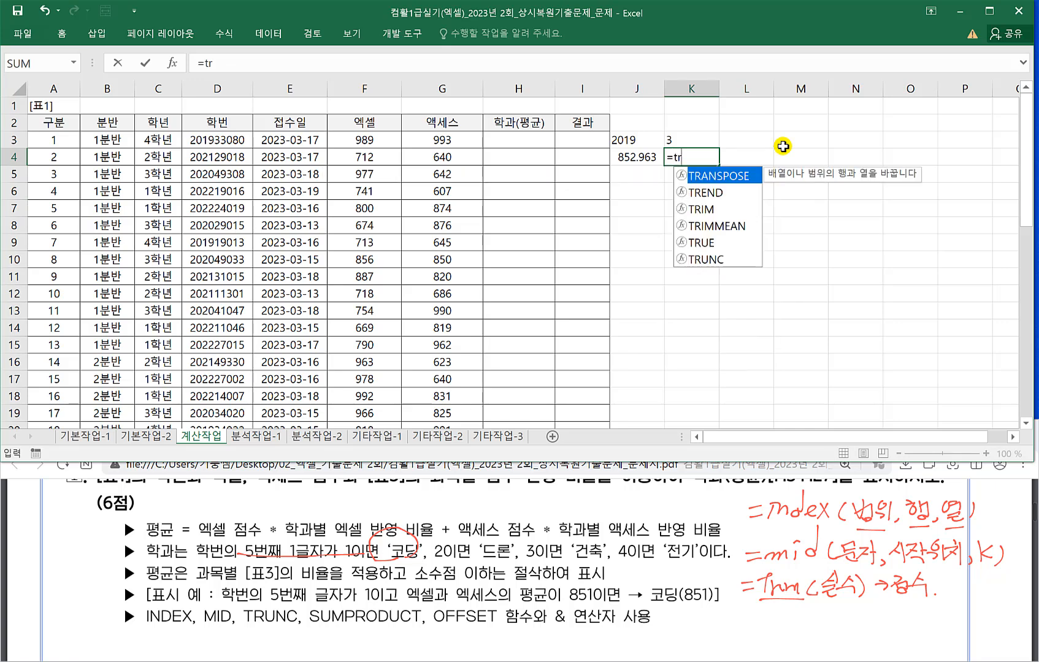
{"action": "key", "text": "Right"}
{"action": "key", "text": "Down"}
{"action": "key", "text": "Down"}
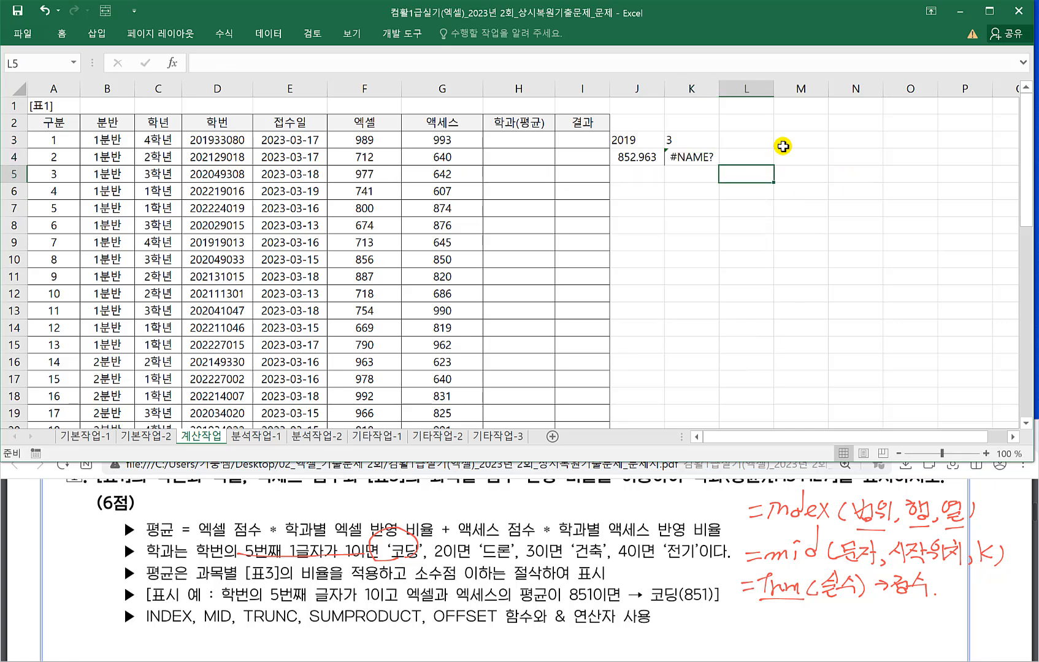
{"action": "double_click", "coordinate": [672, 157]}
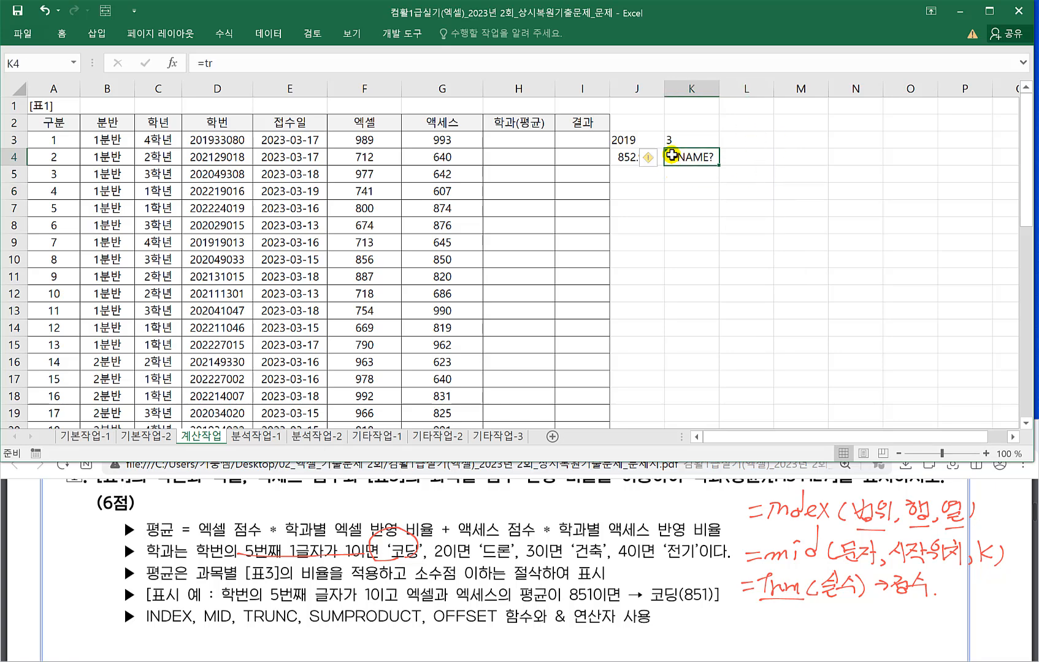
{"action": "key", "text": "BackSpace"}
{"action": "type", "text": "runc("}
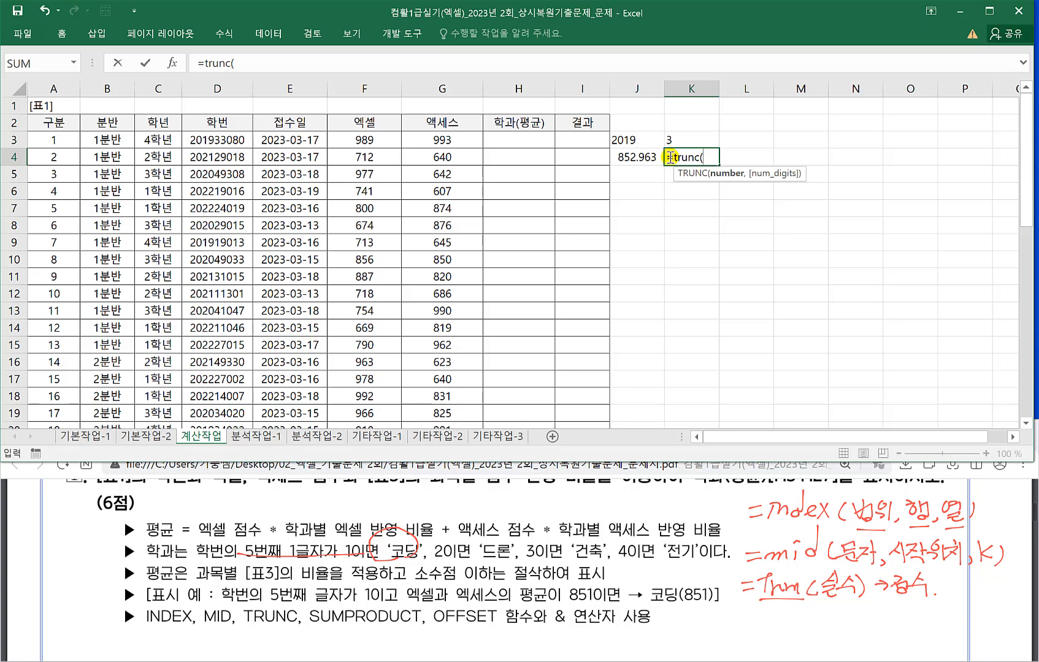
{"action": "left_click", "coordinate": [627, 157]}
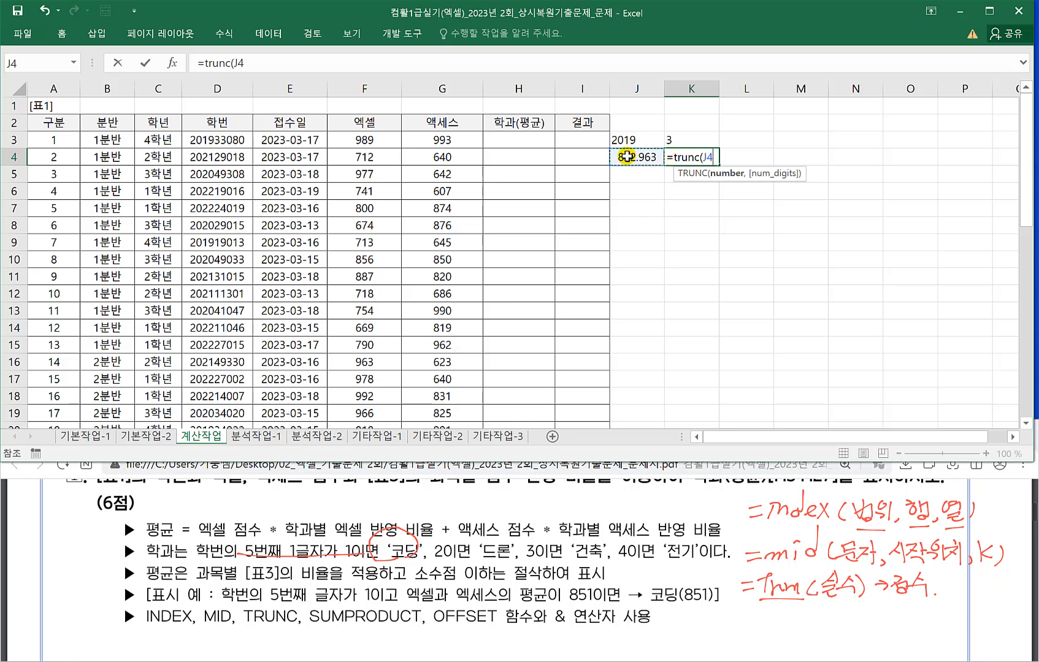
{"action": "type", "text": ")"}
{"action": "key", "text": "Return"}
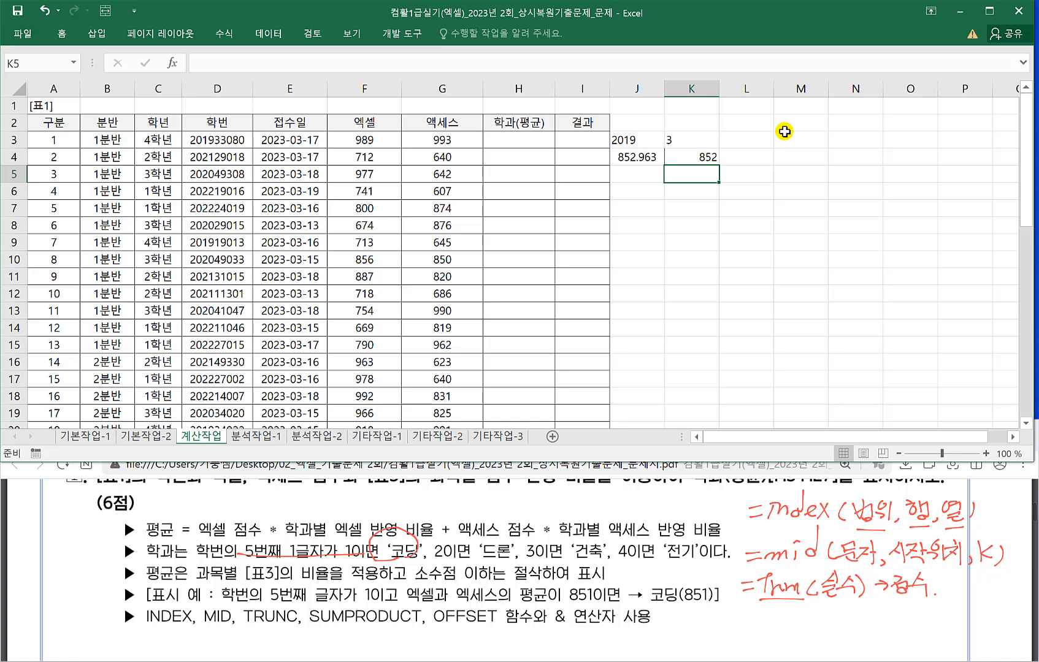
Handwrite the SUMPRODUCT syntax note =sumproduct(범위1,범위2) in red below the TRUNC note and underline its arguments.
{"action": "mouse_move", "coordinate": [743, 618]}
{"action": "left_mouse_down"}
{"action": "mouse_move", "coordinate": [759, 630]}
{"action": "mouse_move", "coordinate": [838, 614]}
{"action": "left_mouse_up"}
{"action": "mouse_move", "coordinate": [854, 616]}
{"action": "left_mouse_down"}
{"action": "mouse_move", "coordinate": [856, 598]}
{"action": "mouse_move", "coordinate": [902, 629]}
{"action": "left_mouse_up"}
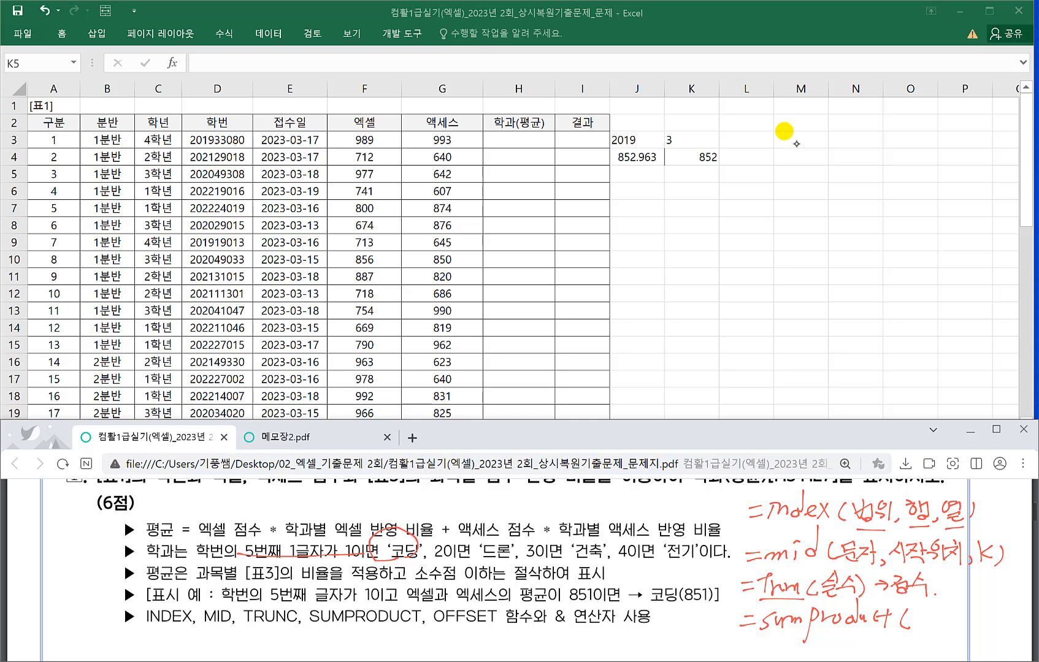
{"action": "mouse_move", "coordinate": [913, 606]}
{"action": "left_mouse_down"}
{"action": "mouse_move", "coordinate": [916, 625]}
{"action": "mouse_move", "coordinate": [932, 611]}
{"action": "left_mouse_up"}
{"action": "left_click_drag", "start_coordinate": [925, 620], "coordinate": [957, 628]}
{"action": "mouse_move", "coordinate": [966, 623]}
{"action": "left_mouse_down"}
{"action": "mouse_move", "coordinate": [962, 631]}
{"action": "mouse_move", "coordinate": [975, 623]}
{"action": "left_mouse_up"}
{"action": "left_click_drag", "start_coordinate": [974, 614], "coordinate": [991, 625]}
{"action": "left_click_drag", "start_coordinate": [980, 624], "coordinate": [1018, 626]}
{"action": "left_click_drag", "start_coordinate": [1018, 609], "coordinate": [1016, 633]}
{"action": "left_click_drag", "start_coordinate": [914, 634], "coordinate": [1006, 635]}
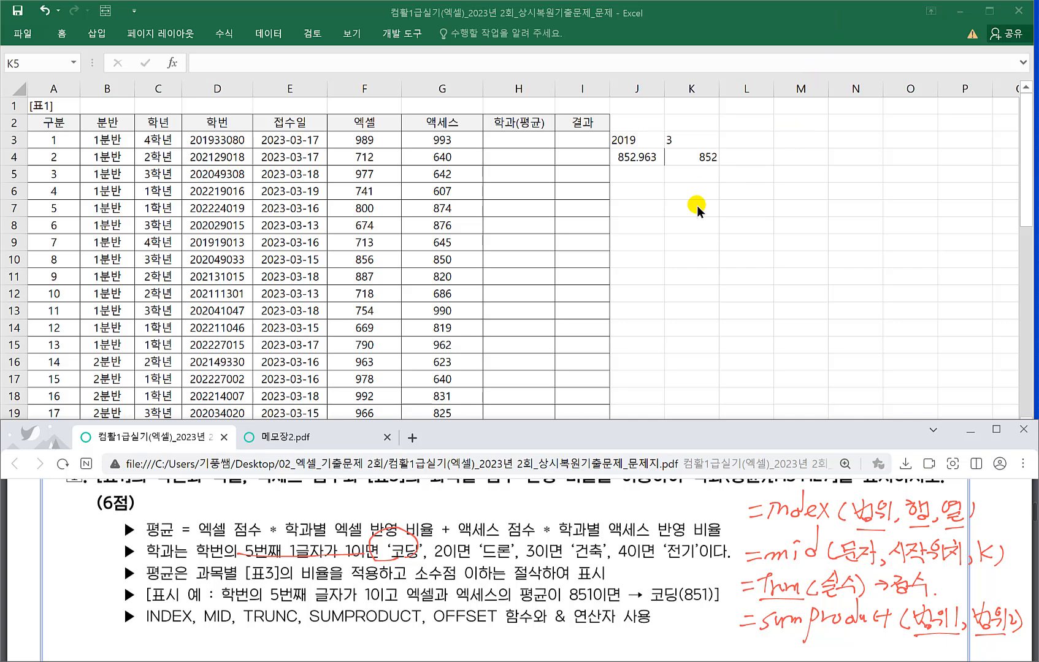
Enter the practice numbers 1 and 2 in K7:K8 and 3 and 4 in L7:L8.
{"action": "left_click", "coordinate": [690, 181]}
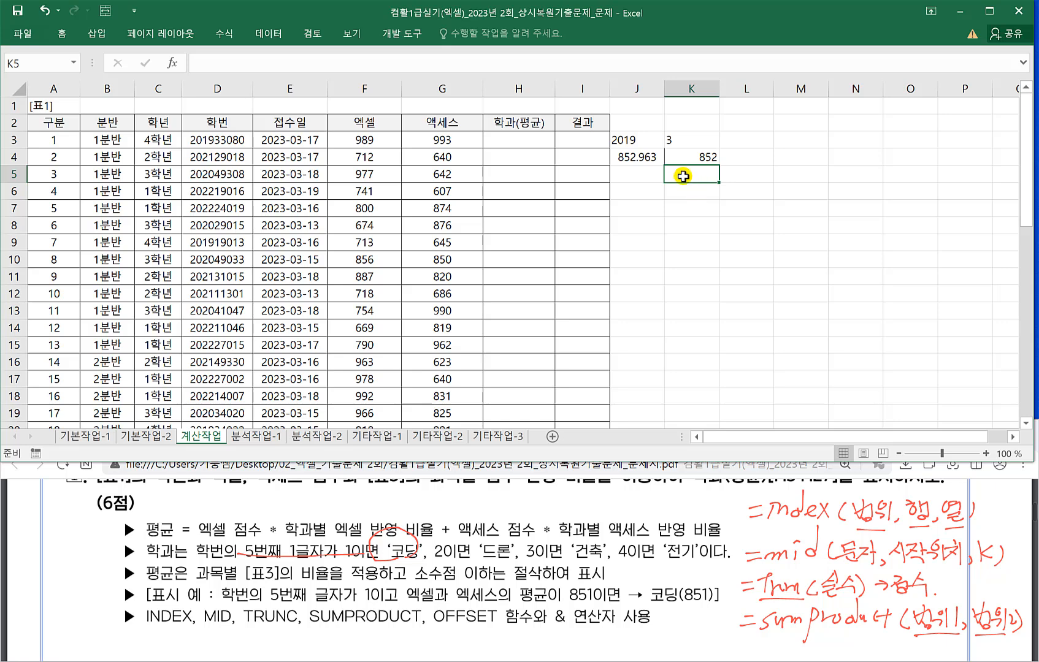
{"action": "left_click", "coordinate": [704, 212]}
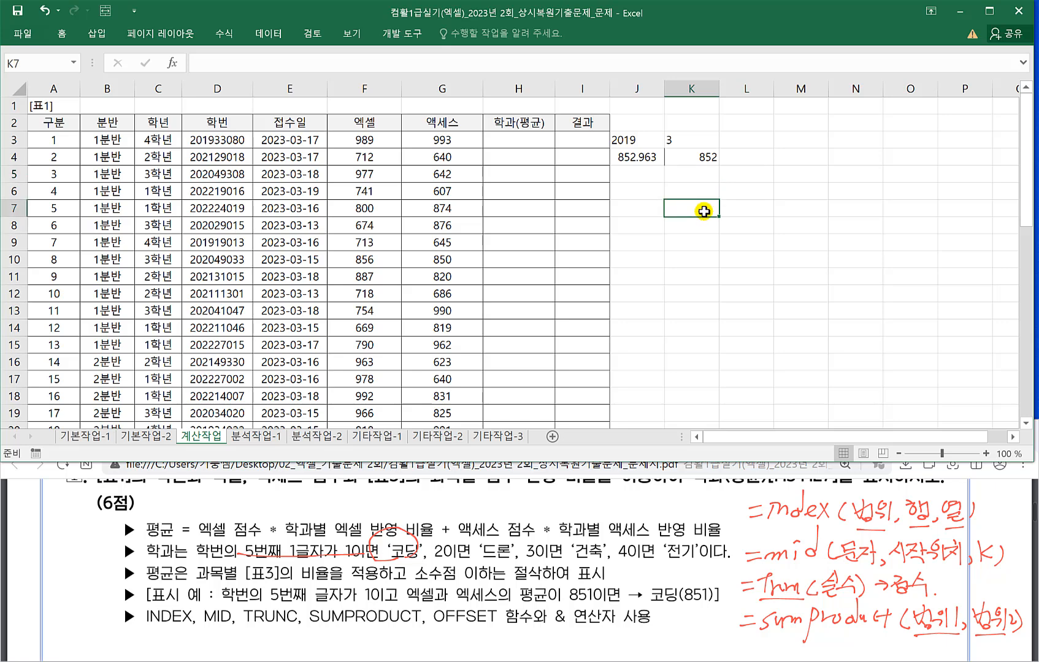
{"action": "type", "text": "1"}
{"action": "left_click", "coordinate": [700, 227]}
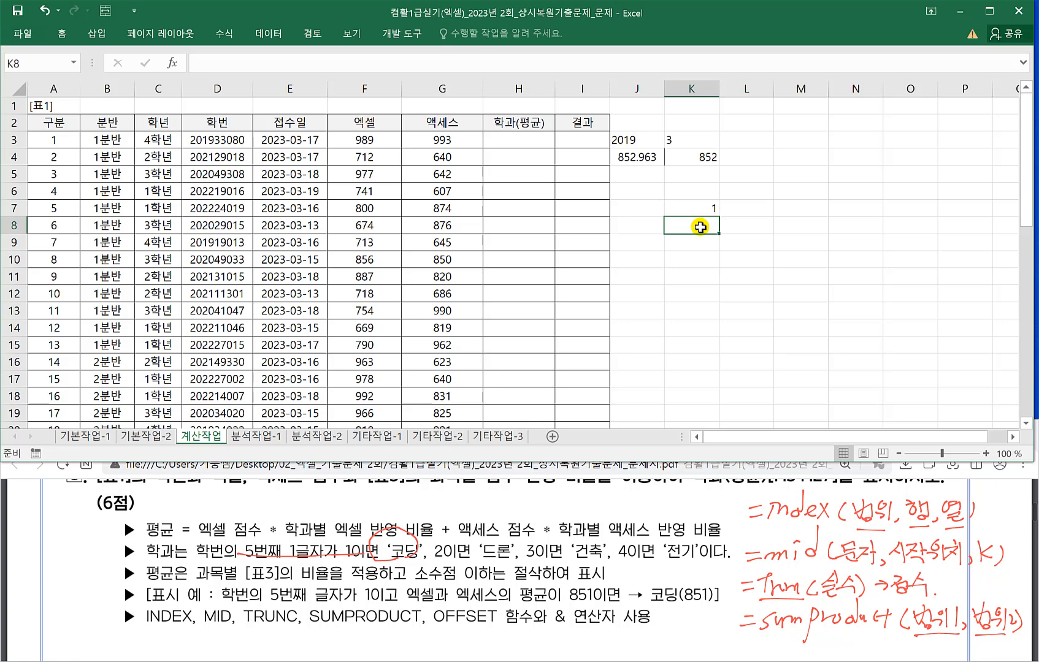
{"action": "type", "text": "2"}
{"action": "left_click", "coordinate": [742, 207]}
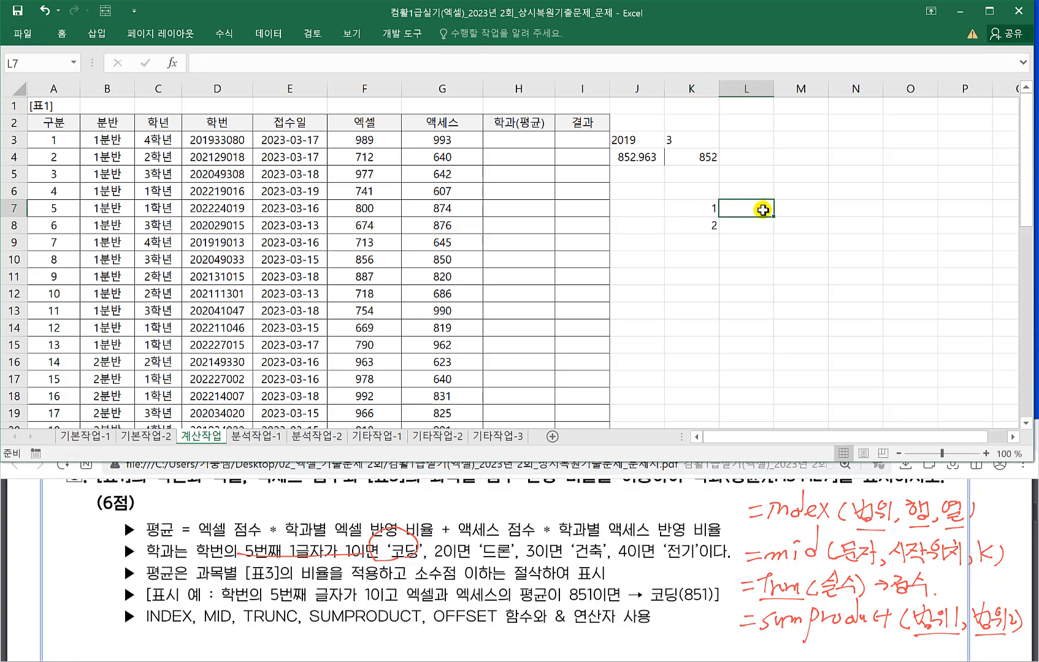
{"action": "type", "text": "3"}
{"action": "left_click", "coordinate": [758, 228]}
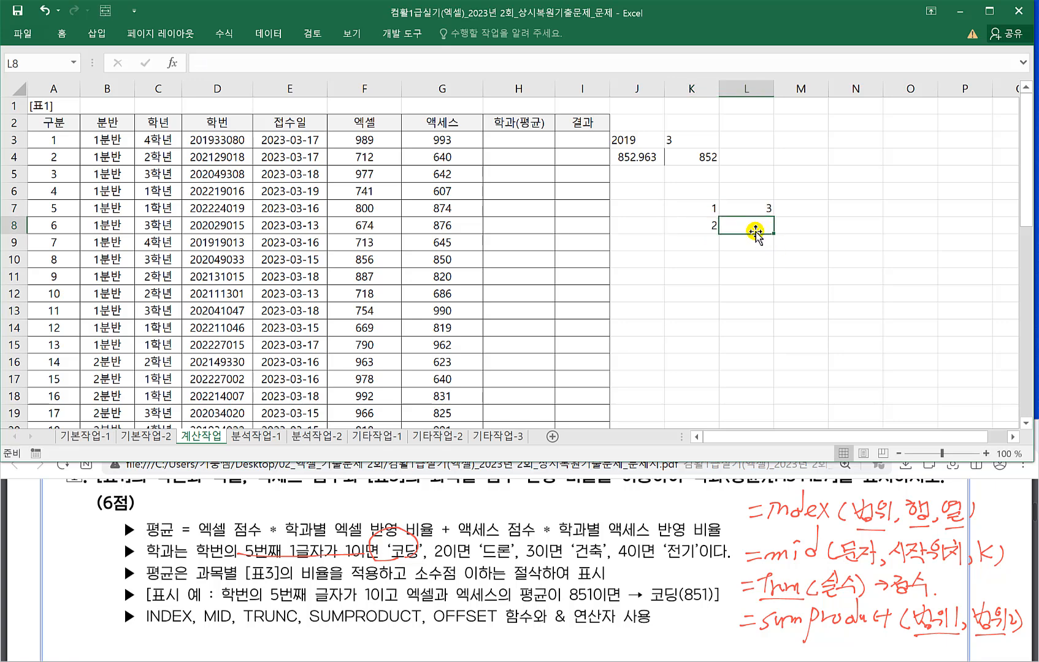
{"action": "type", "text": "4"}
{"action": "left_click", "coordinate": [731, 248]}
Enter =SUMPRODUCT(K7:L7,K8:L8) in K9 to multiply the two practice rows pairwise and add the products.
{"action": "left_click", "coordinate": [697, 244]}
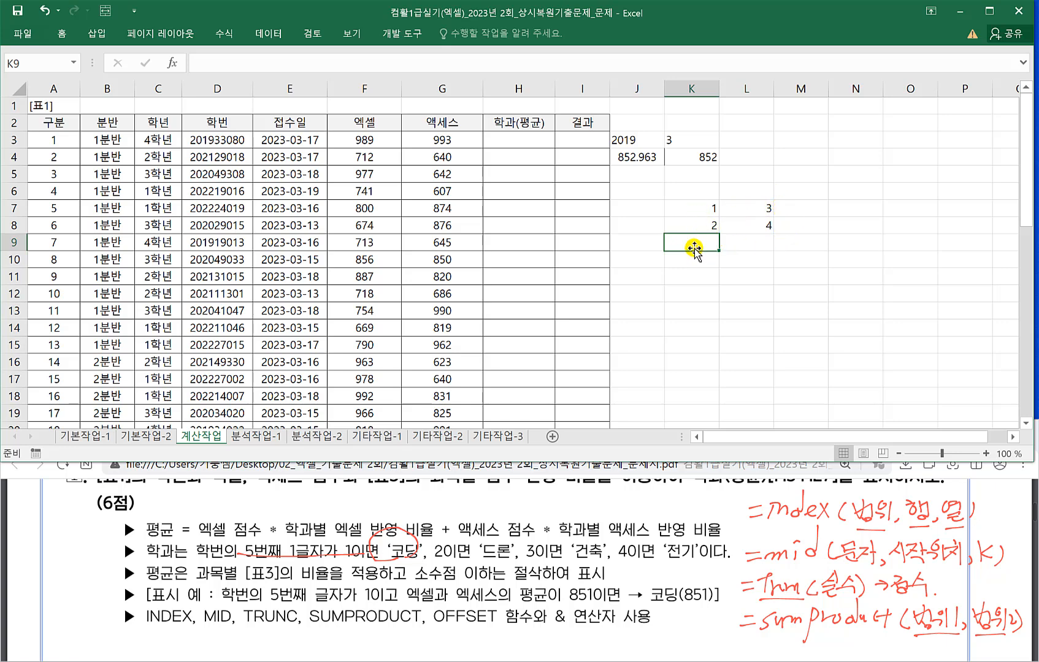
{"action": "type", "text": "=su"}
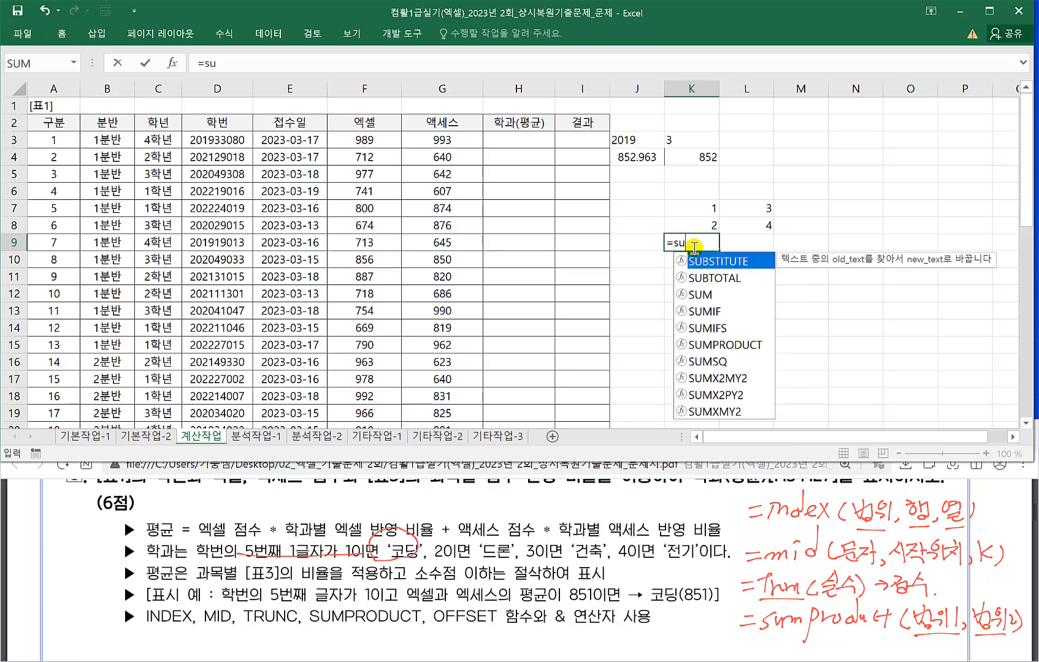
{"action": "type", "text": "mp("}
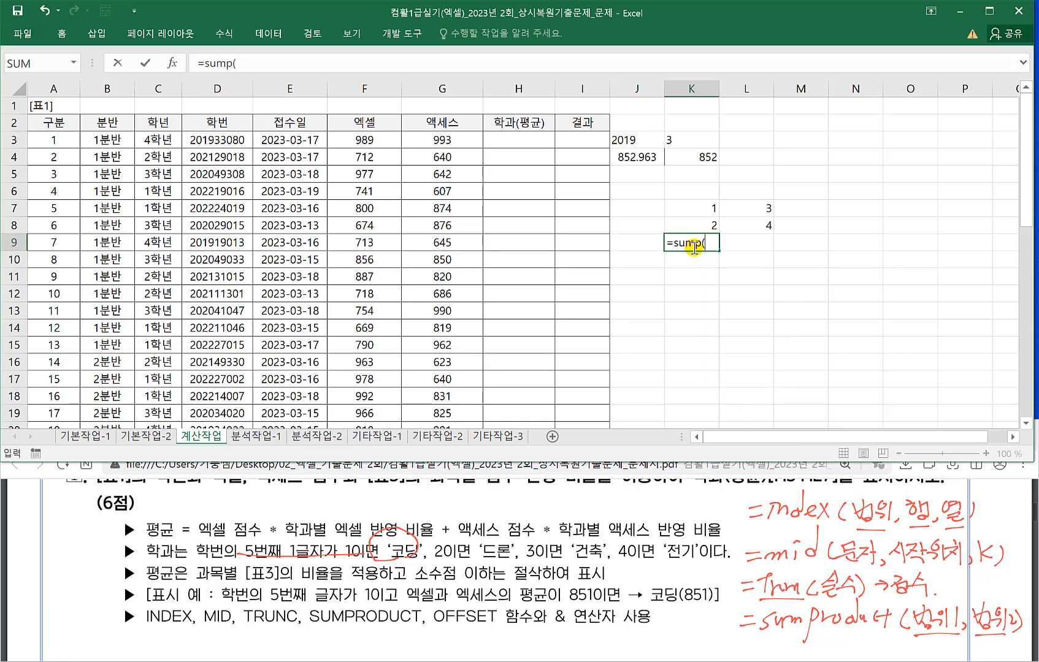
{"action": "key", "text": "BackSpace"}
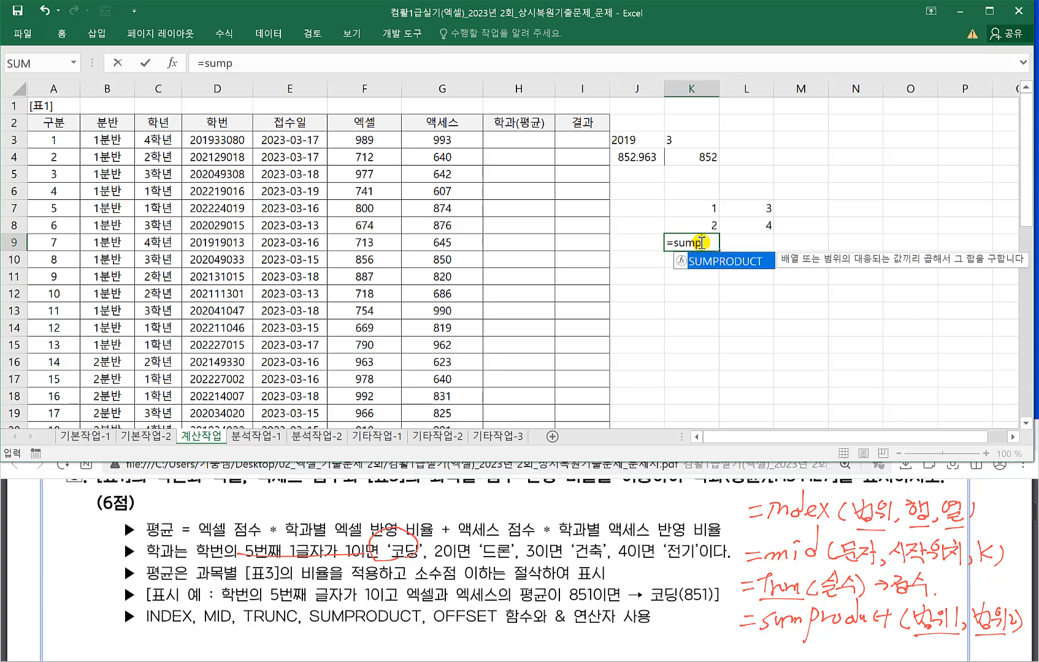
{"action": "key", "text": "Tab"}
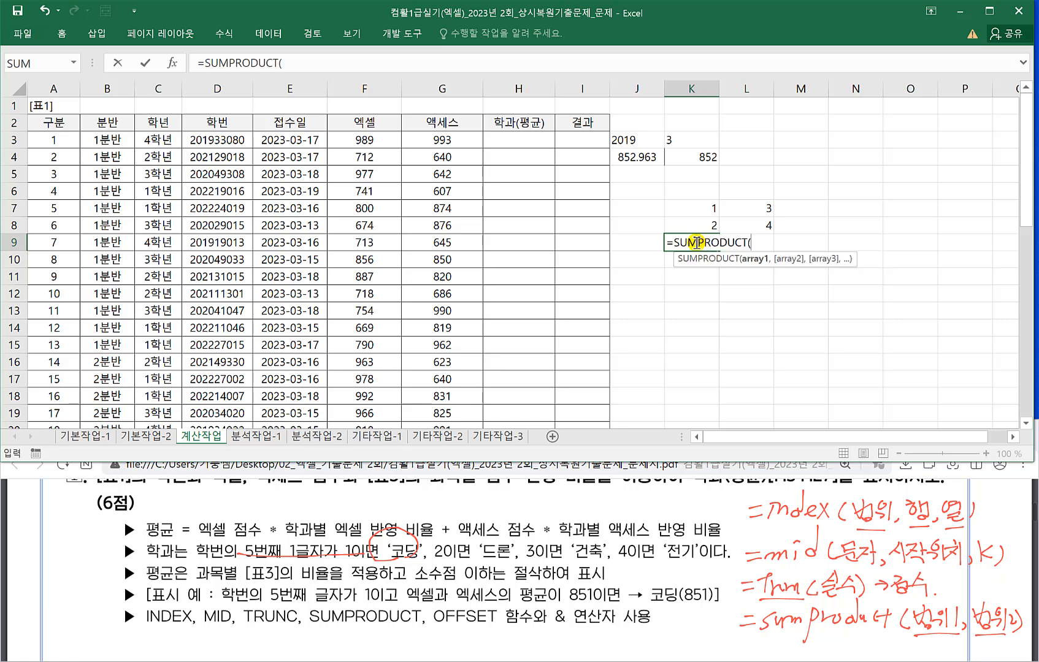
{"action": "left_click_drag", "start_coordinate": [691, 211], "coordinate": [752, 205]}
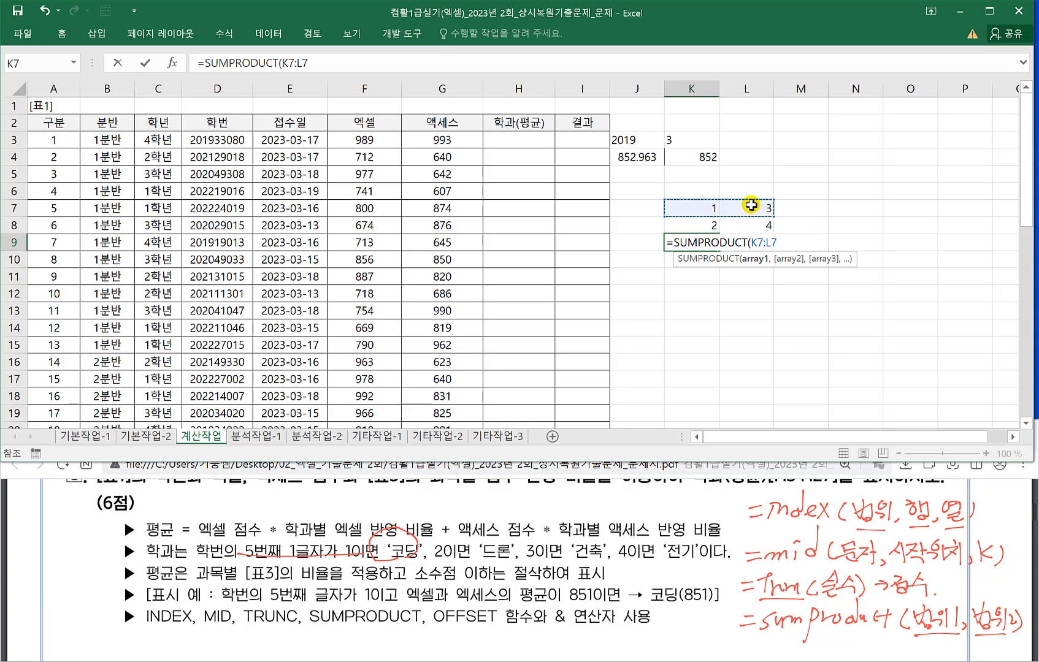
{"action": "type", "text": ","}
{"action": "left_click_drag", "start_coordinate": [689, 229], "coordinate": [750, 223]}
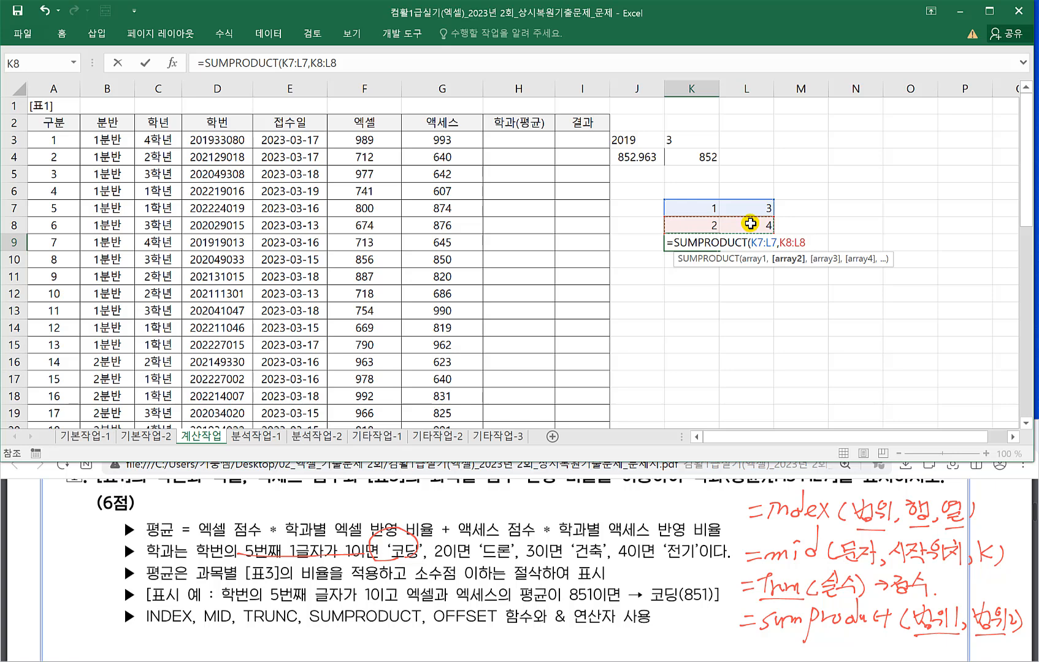
{"action": "type", "text": ")"}
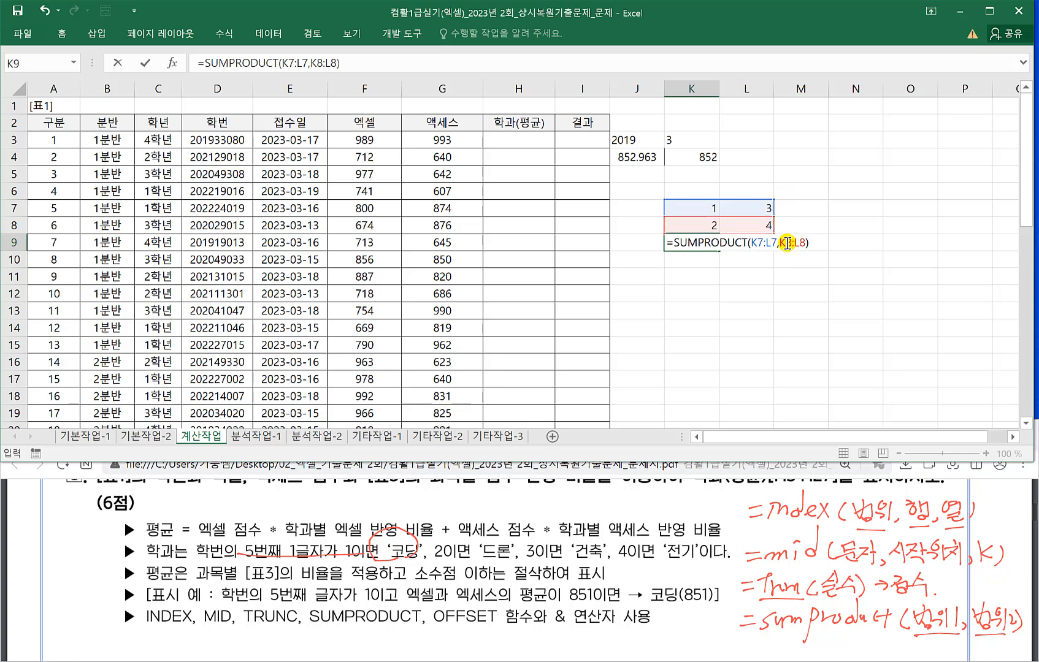
{"action": "key", "text": "Return"}
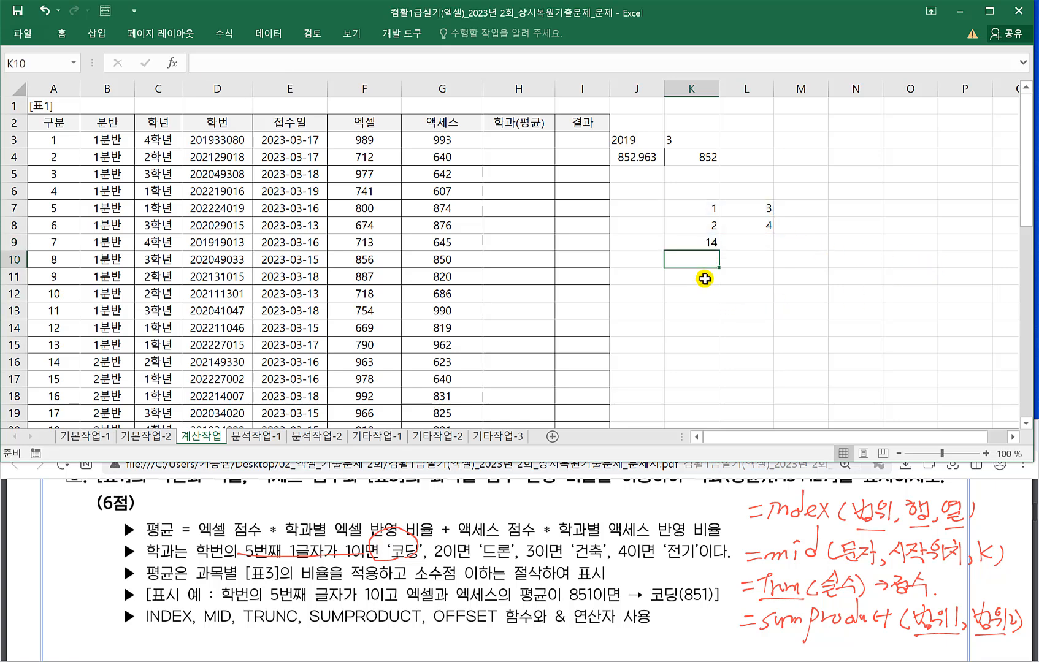
Enter =SUMPRODUCT(K7:K8,L7:L8) in L9 to multiply the two practice columns pairwise and add the products.
{"action": "left_click", "coordinate": [758, 245]}
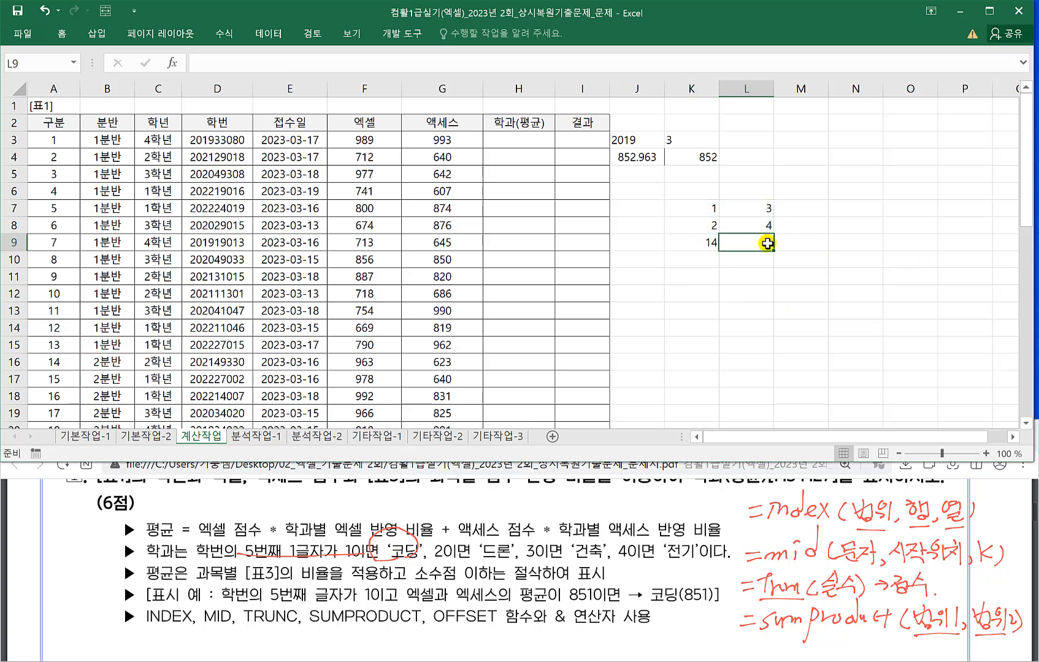
{"action": "type", "text": "=sum"}
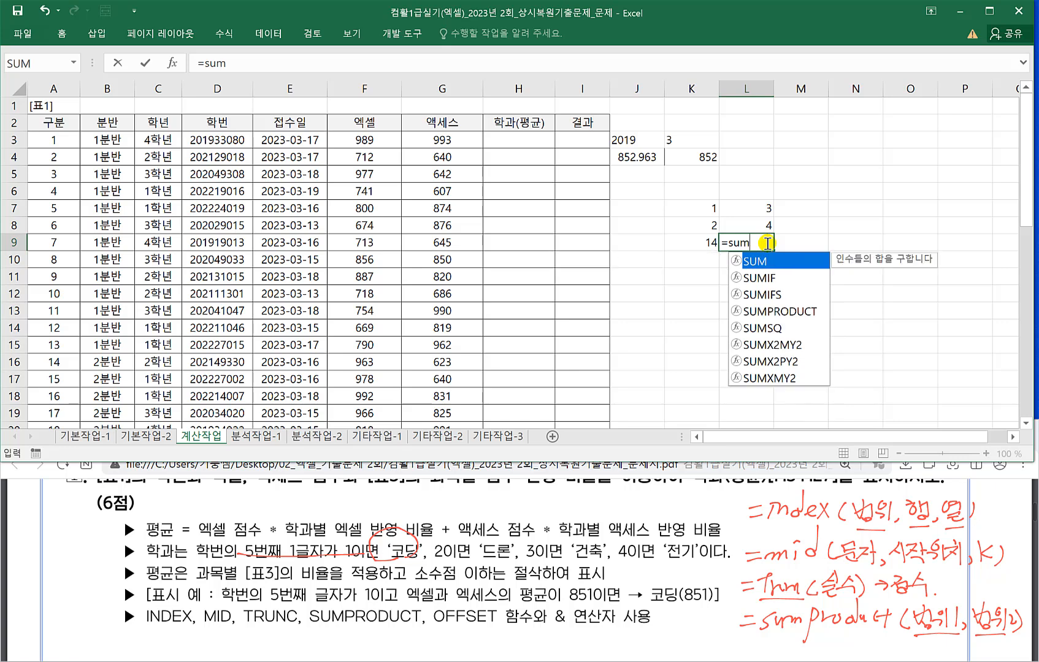
{"action": "type", "text": "p"}
{"action": "key", "text": "Tab"}
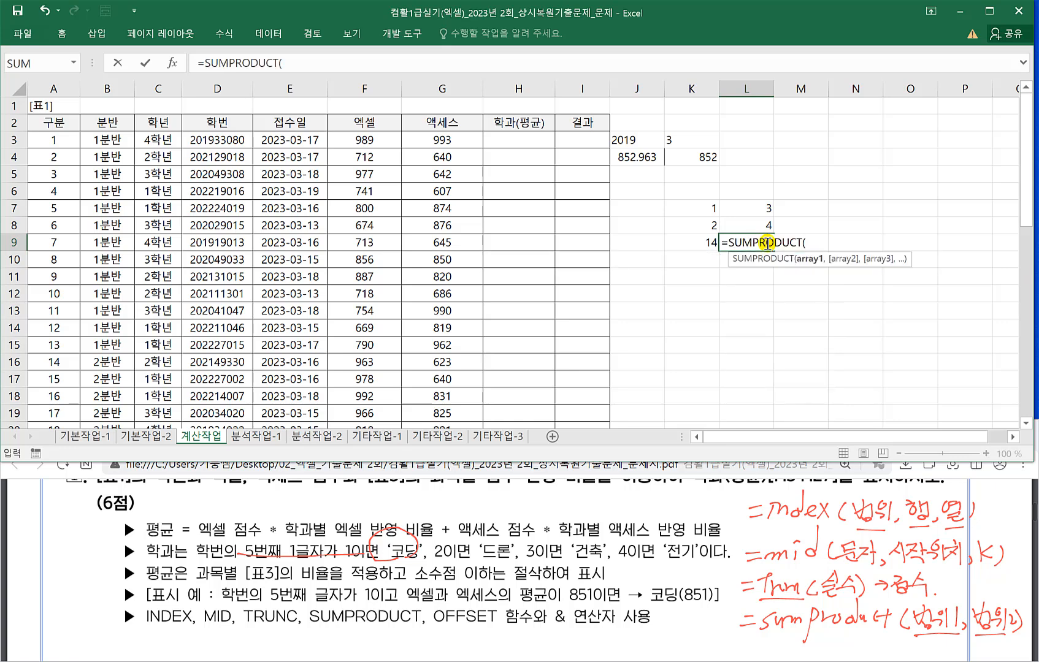
{"action": "left_click_drag", "start_coordinate": [710, 225], "coordinate": [759, 227]}
{"action": "type", "text": ","}
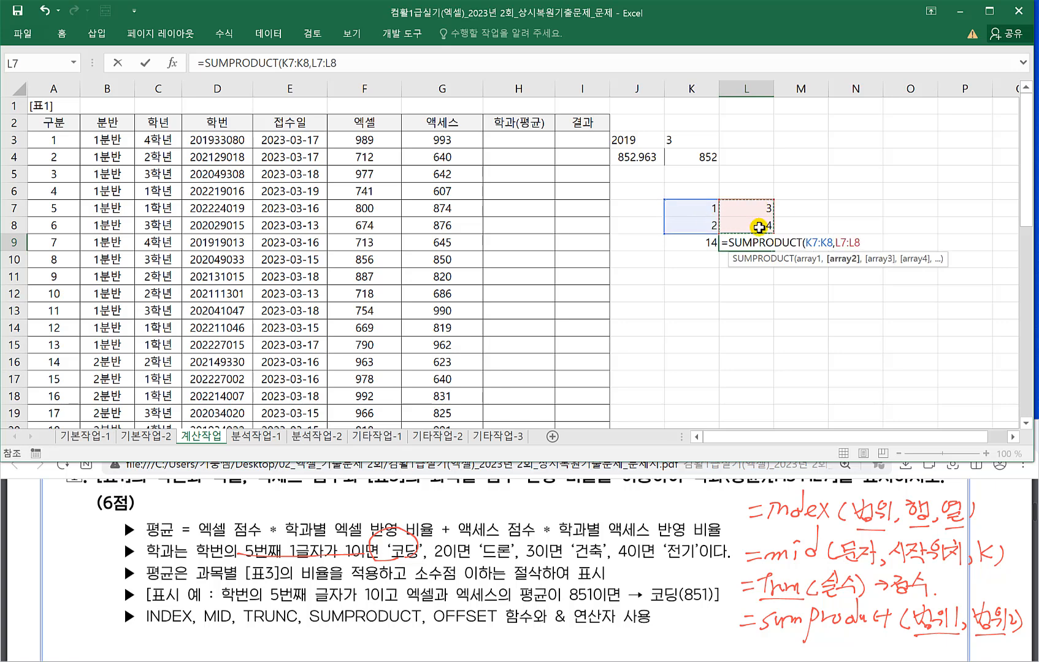
{"action": "type", "text": ")"}
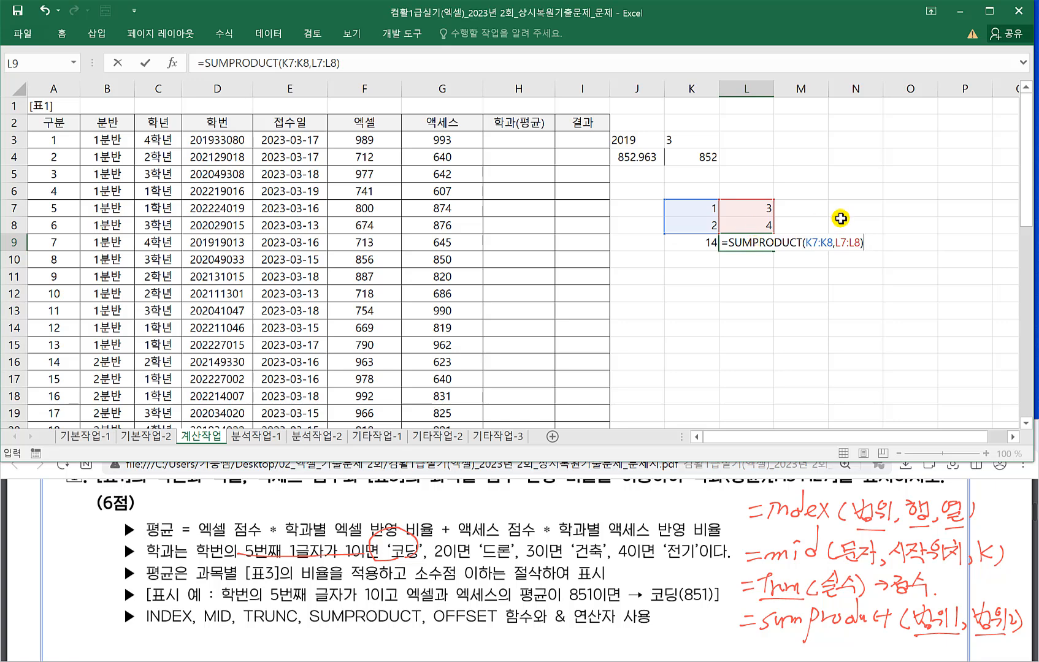
{"action": "key", "text": "ctrl+Return"}
{"action": "left_click", "coordinate": [761, 244]}
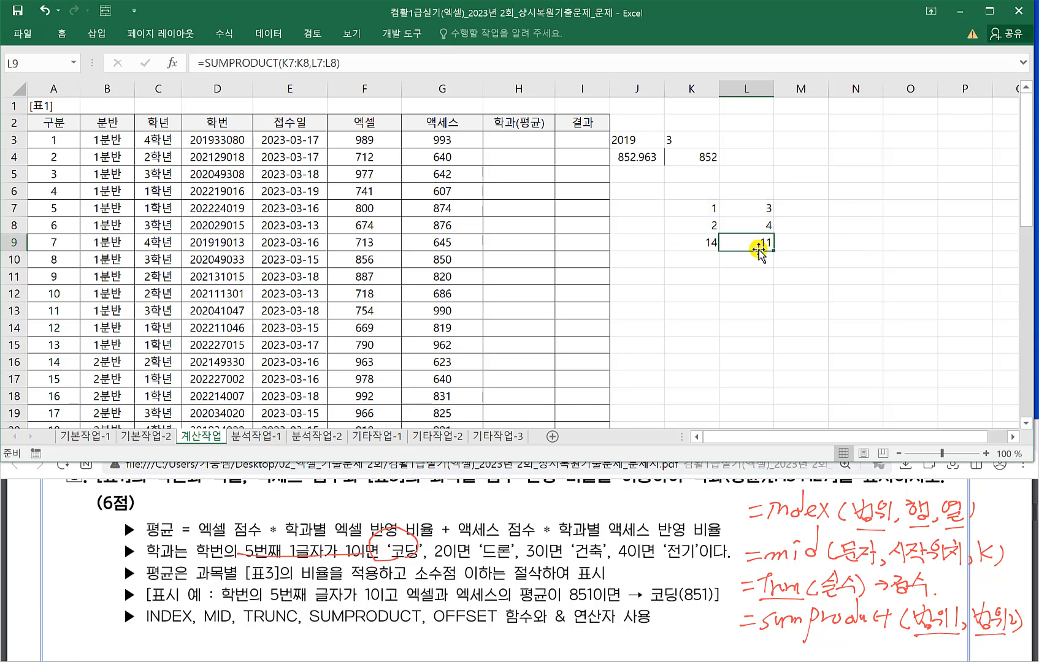
Enter 1 in K11 and fill the series down to 3 in K13.
{"action": "left_click", "coordinate": [698, 274]}
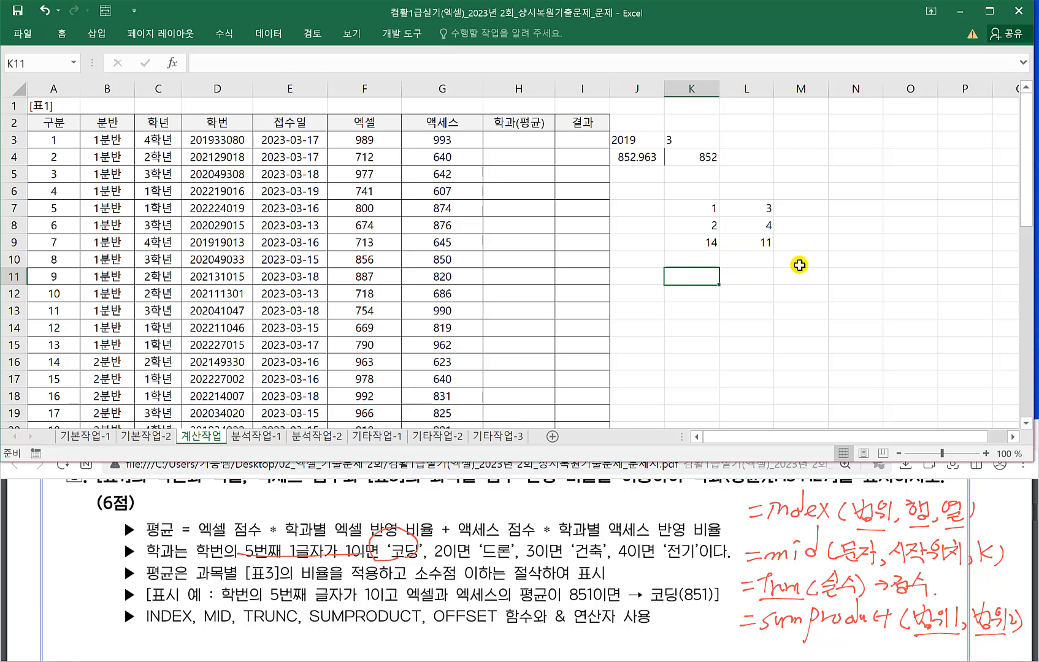
{"action": "type", "text": "1"}
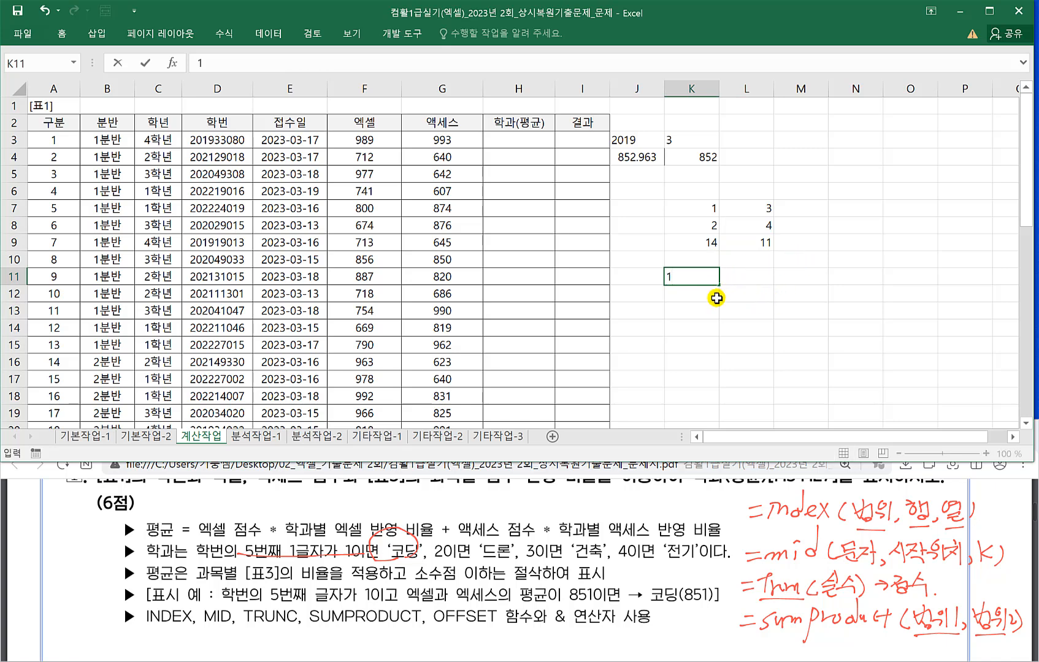
{"action": "left_click", "coordinate": [702, 296]}
{"action": "left_click", "coordinate": [690, 276]}
{"action": "left_click_drag", "start_coordinate": [717, 284], "coordinate": [721, 309]}
Enter 4 in L11 and fill the series down to 6 in L13.
{"action": "left_click", "coordinate": [742, 272]}
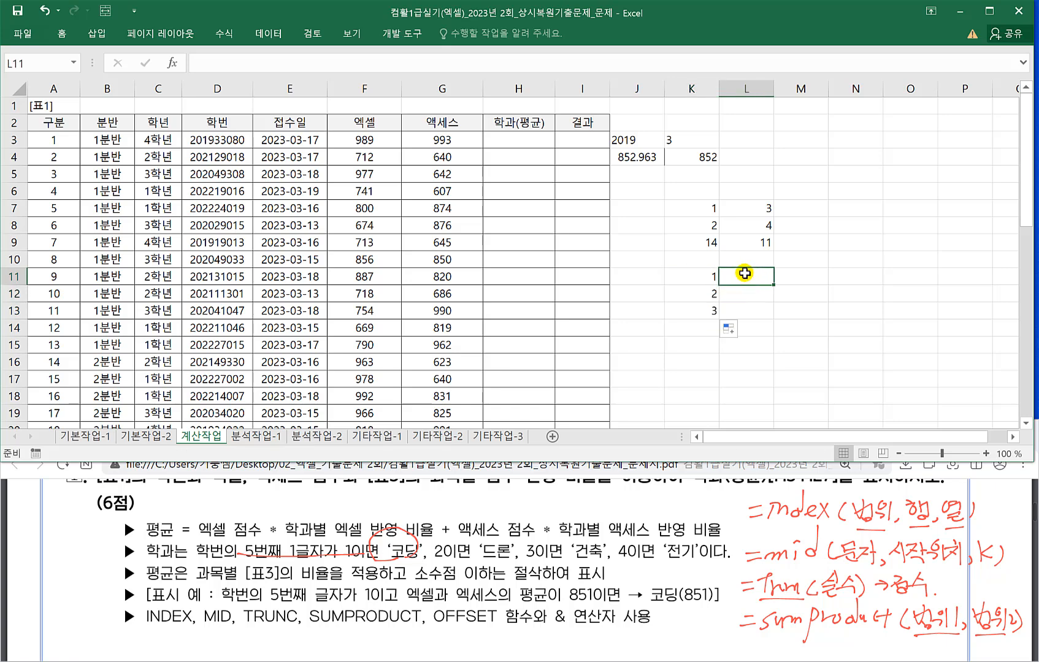
{"action": "type", "text": "4"}
{"action": "key", "text": "Return"}
{"action": "left_click", "coordinate": [752, 274]}
{"action": "left_click_drag", "start_coordinate": [774, 284], "coordinate": [775, 312]}
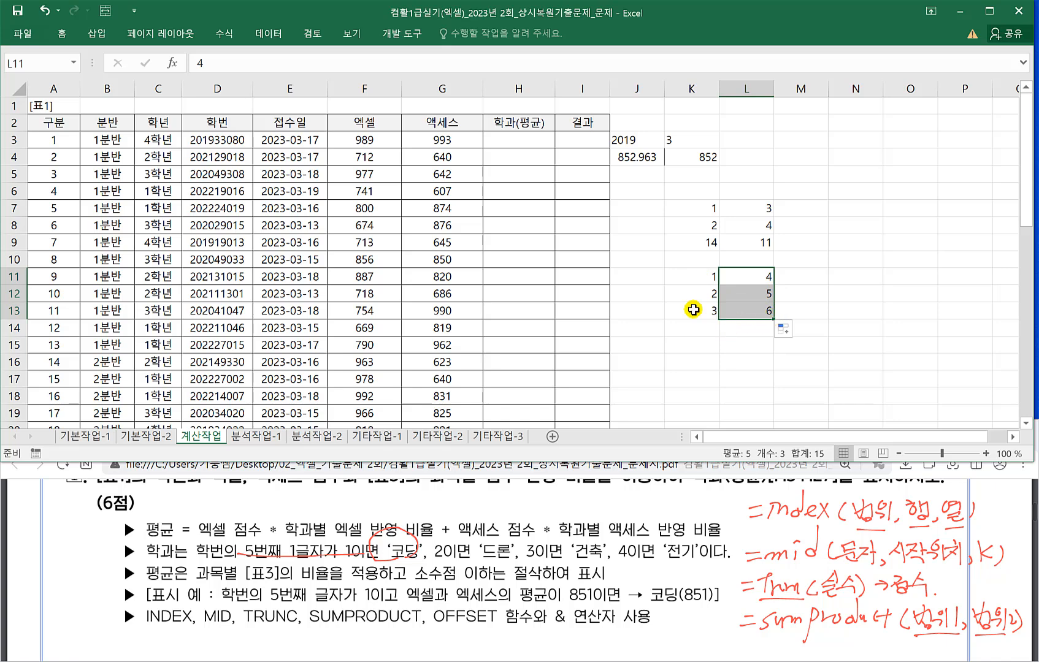
{"action": "left_click", "coordinate": [742, 306]}
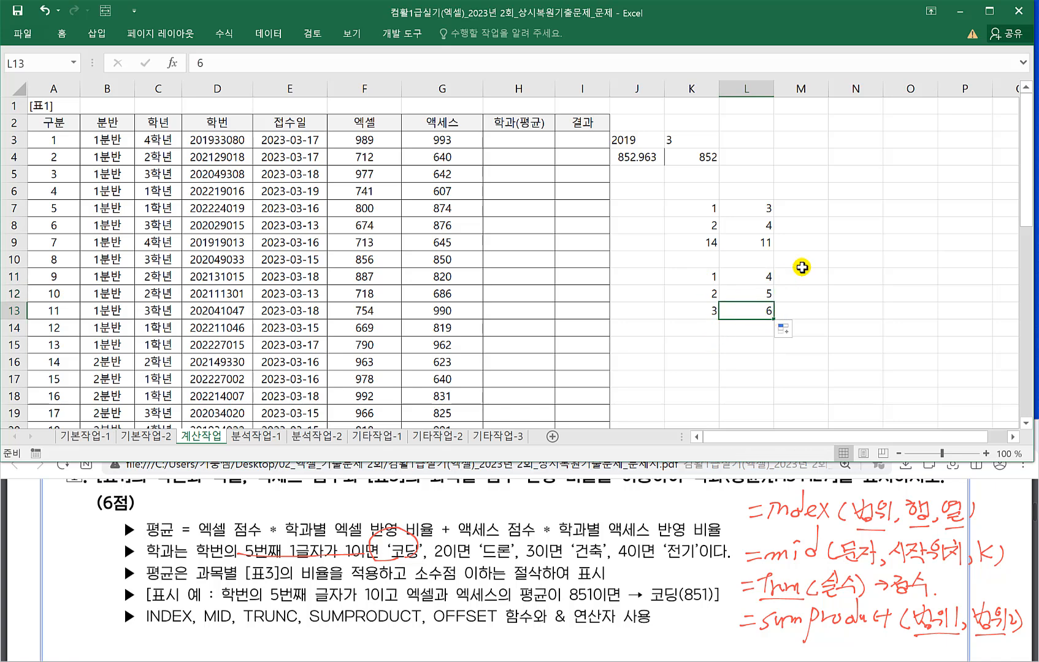
Handwrite the OFFSET syntax note =offset(기준셀,행,열,높이,너비) in red on the question PDF below the line listing the required functions.
{"action": "left_click", "coordinate": [678, 555]}
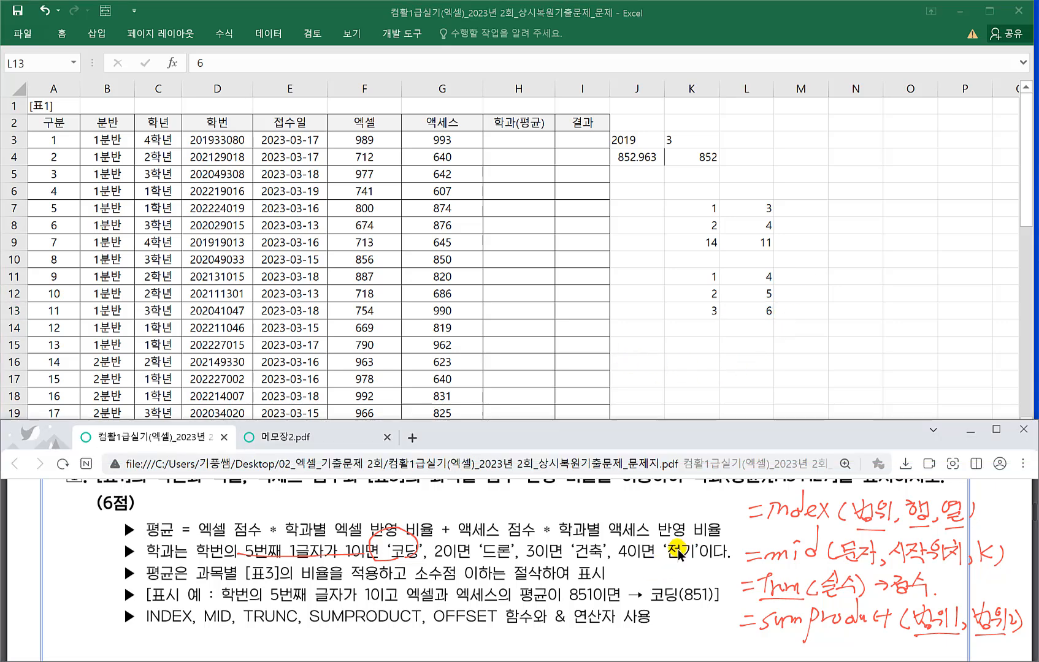
{"action": "scroll", "coordinate": [678, 550], "scroll_direction": "down", "scroll_amount": 1}
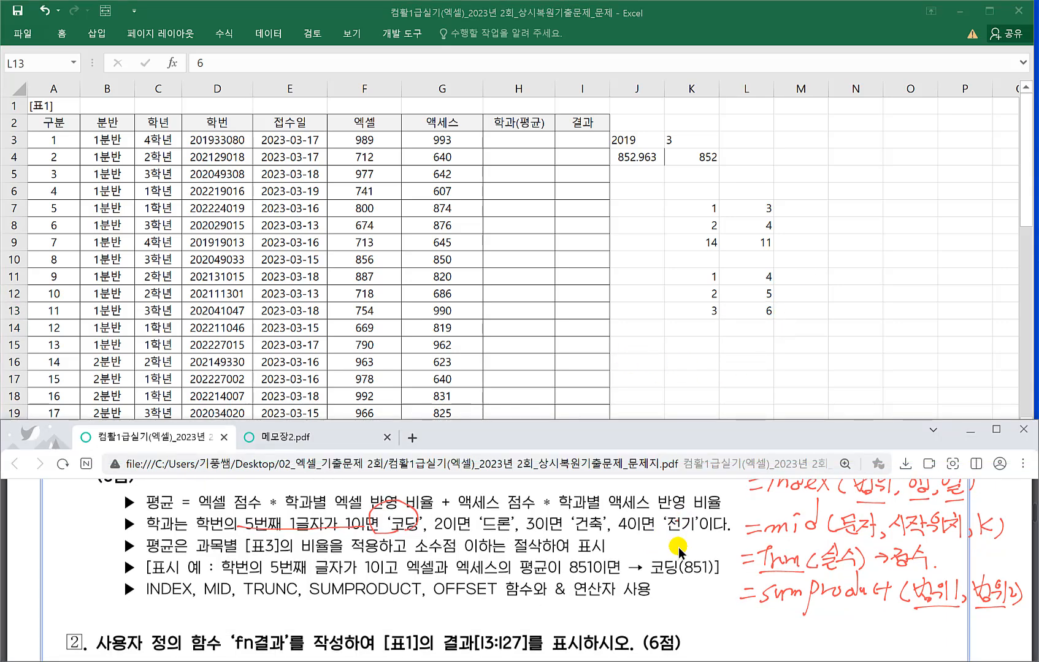
{"action": "left_click_drag", "start_coordinate": [173, 616], "coordinate": [165, 621]}
{"action": "left_click_drag", "start_coordinate": [191, 598], "coordinate": [174, 631]}
{"action": "left_click_drag", "start_coordinate": [200, 602], "coordinate": [184, 632]}
{"action": "mouse_move", "coordinate": [180, 621]}
{"action": "left_mouse_down"}
{"action": "mouse_move", "coordinate": [228, 617]}
{"action": "mouse_move", "coordinate": [227, 626]}
{"action": "left_mouse_up"}
{"action": "left_click_drag", "start_coordinate": [224, 617], "coordinate": [262, 621]}
{"action": "mouse_move", "coordinate": [268, 608]}
{"action": "left_mouse_down"}
{"action": "mouse_move", "coordinate": [268, 625]}
{"action": "mouse_move", "coordinate": [290, 616]}
{"action": "left_mouse_up"}
{"action": "left_click_drag", "start_coordinate": [279, 621], "coordinate": [304, 618]}
{"action": "mouse_move", "coordinate": [306, 605]}
{"action": "left_mouse_down"}
{"action": "mouse_move", "coordinate": [307, 633]}
{"action": "mouse_move", "coordinate": [330, 608]}
{"action": "left_mouse_up"}
{"action": "left_click_drag", "start_coordinate": [323, 612], "coordinate": [332, 611]}
{"action": "left_click_drag", "start_coordinate": [328, 616], "coordinate": [347, 629]}
{"action": "left_click_drag", "start_coordinate": [356, 608], "coordinate": [368, 630]}
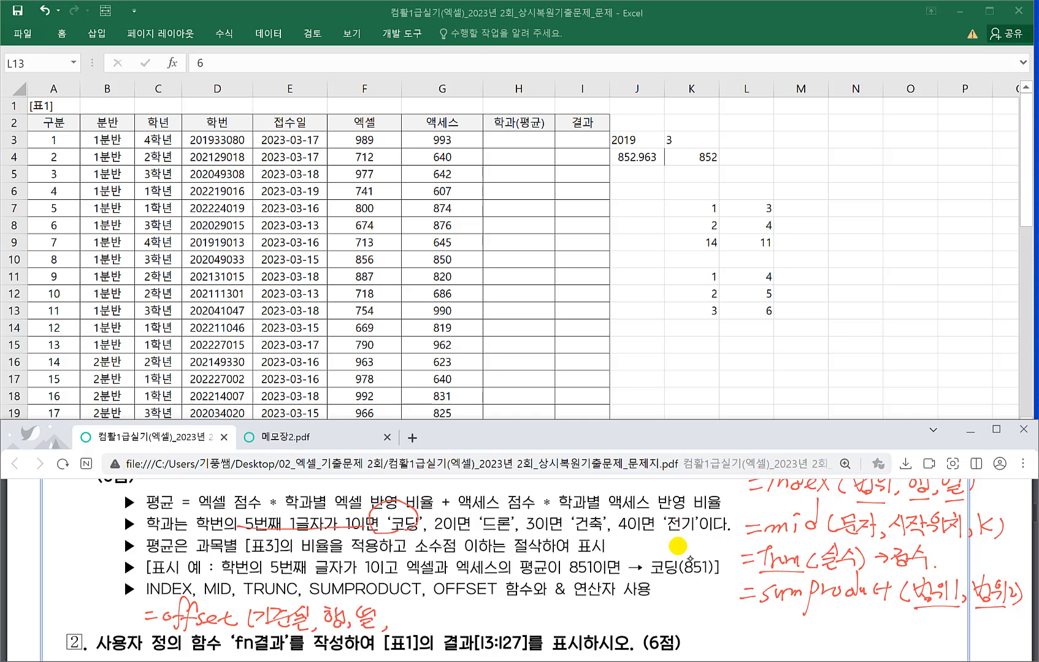
{"action": "left_click_drag", "start_coordinate": [394, 611], "coordinate": [405, 616]}
{"action": "left_click_drag", "start_coordinate": [391, 620], "coordinate": [403, 620]}
{"action": "left_click_drag", "start_coordinate": [402, 620], "coordinate": [414, 625]}
{"action": "mouse_move", "coordinate": [416, 614]}
{"action": "left_mouse_down"}
{"action": "mouse_move", "coordinate": [426, 626]}
{"action": "mouse_move", "coordinate": [478, 628]}
{"action": "left_mouse_up"}
{"action": "left_click_drag", "start_coordinate": [484, 610], "coordinate": [485, 633]}
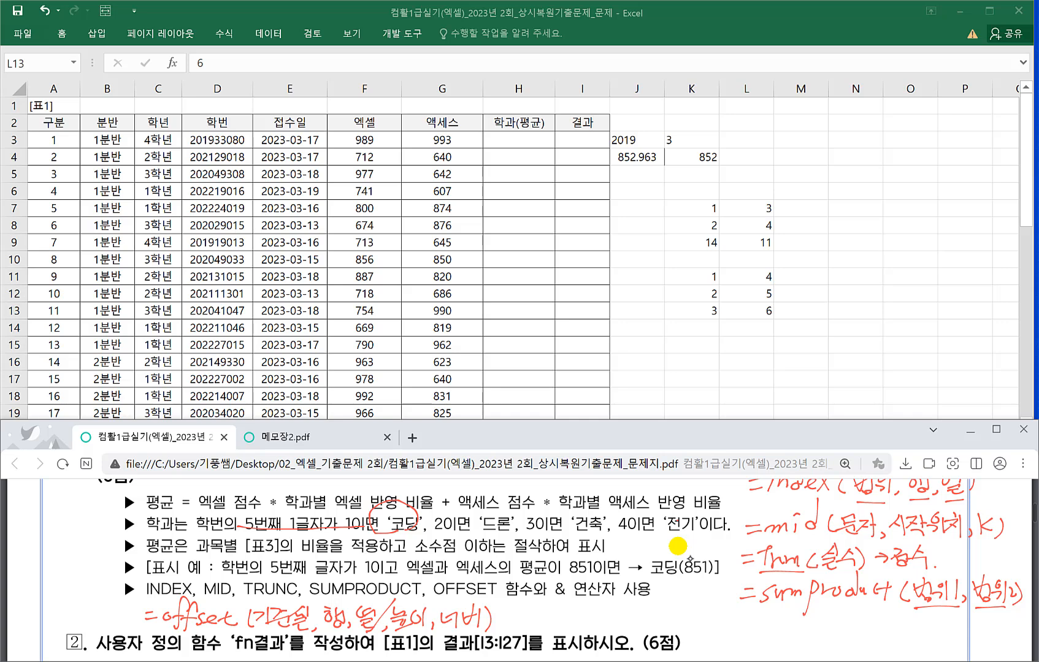
Enter =OFFSET(A35,3,2) in D36 to fetch the 건축 row's 액세스 ratio from [표3].
{"action": "scroll", "coordinate": [668, 537], "scroll_direction": "up", "scroll_amount": 1}
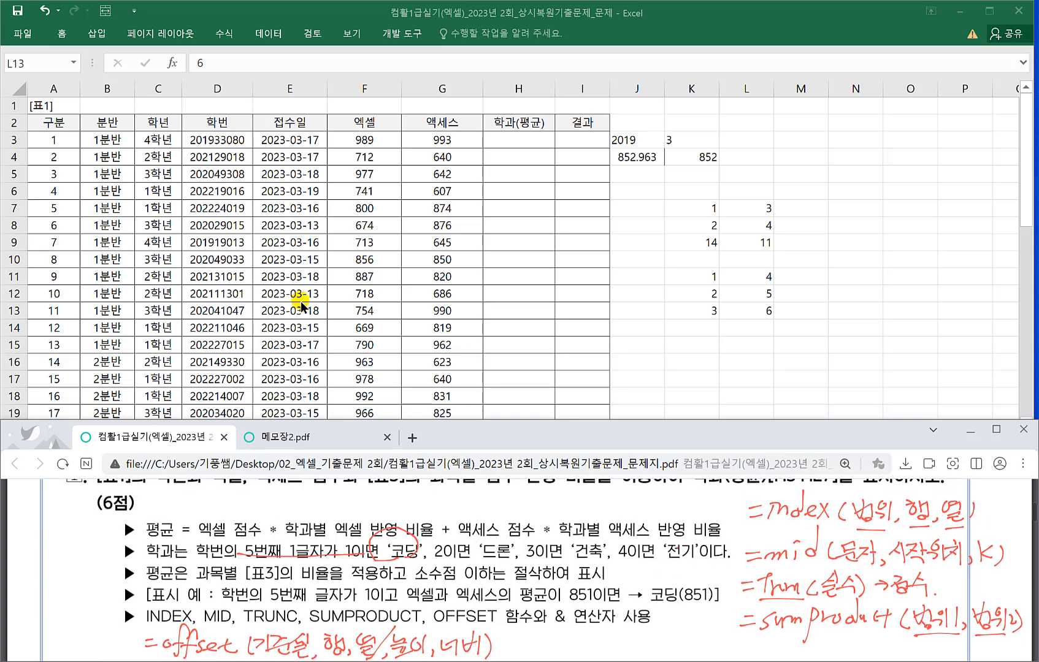
{"action": "left_click", "coordinate": [290, 284]}
{"action": "scroll", "coordinate": [249, 349], "scroll_direction": "down", "scroll_amount": 3}
{"action": "scroll", "coordinate": [234, 352], "scroll_direction": "down", "scroll_amount": 4}
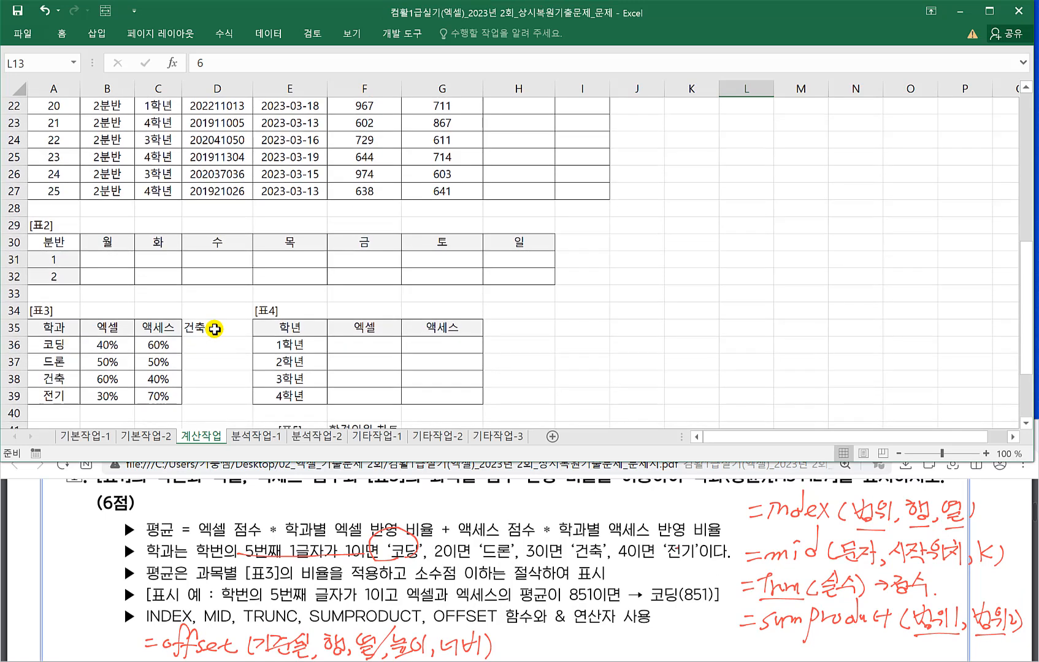
{"action": "left_click", "coordinate": [209, 345]}
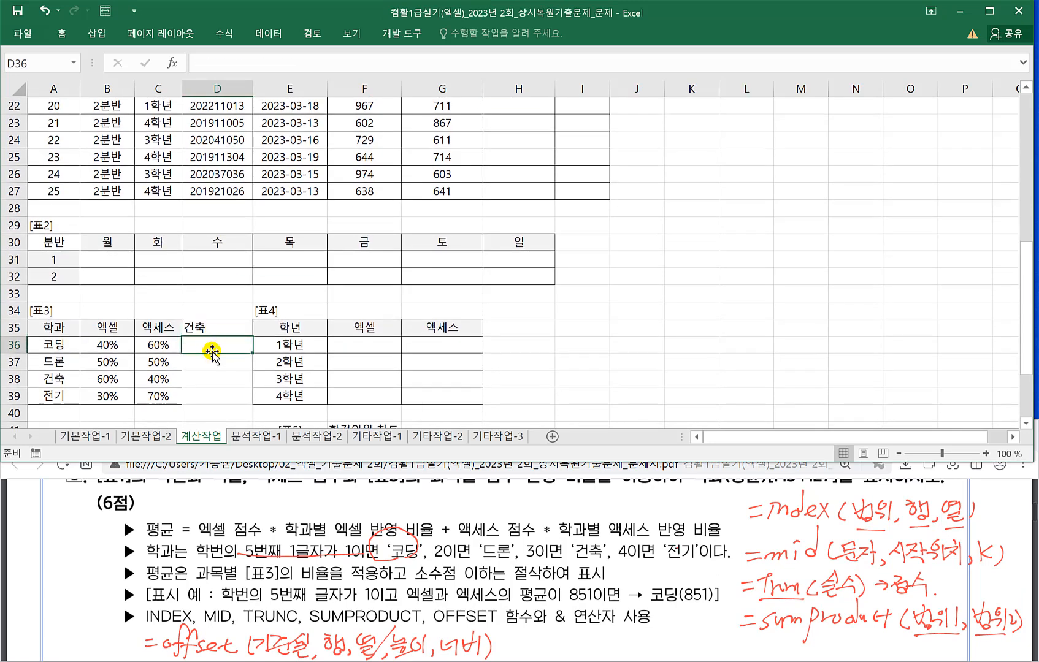
{"action": "type", "text": "="}
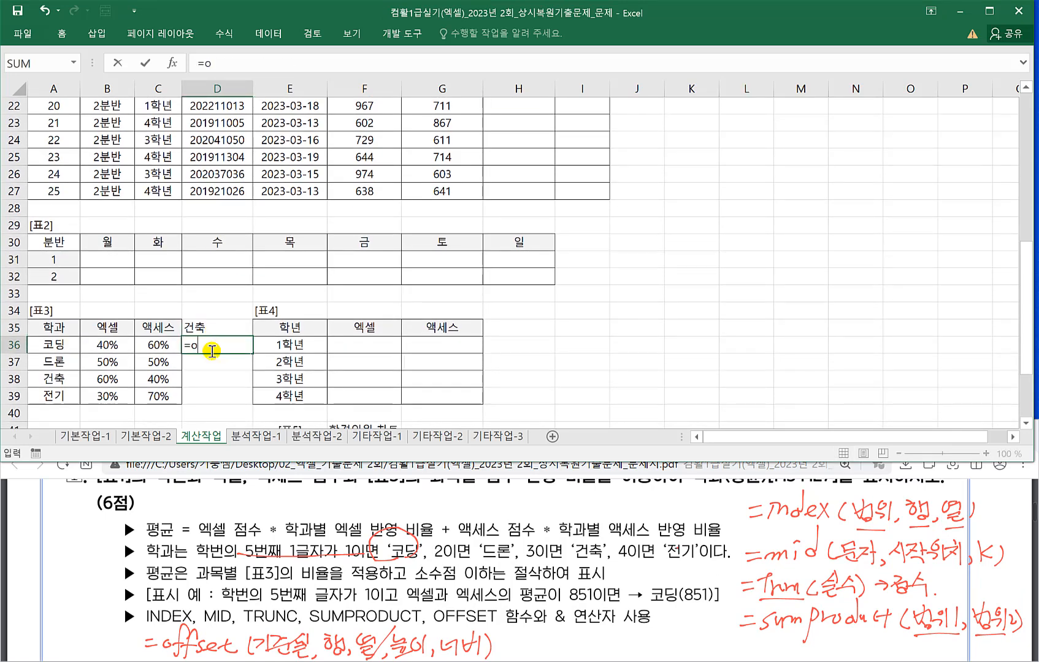
{"action": "type", "text": "of"}
{"action": "key", "text": "Tab"}
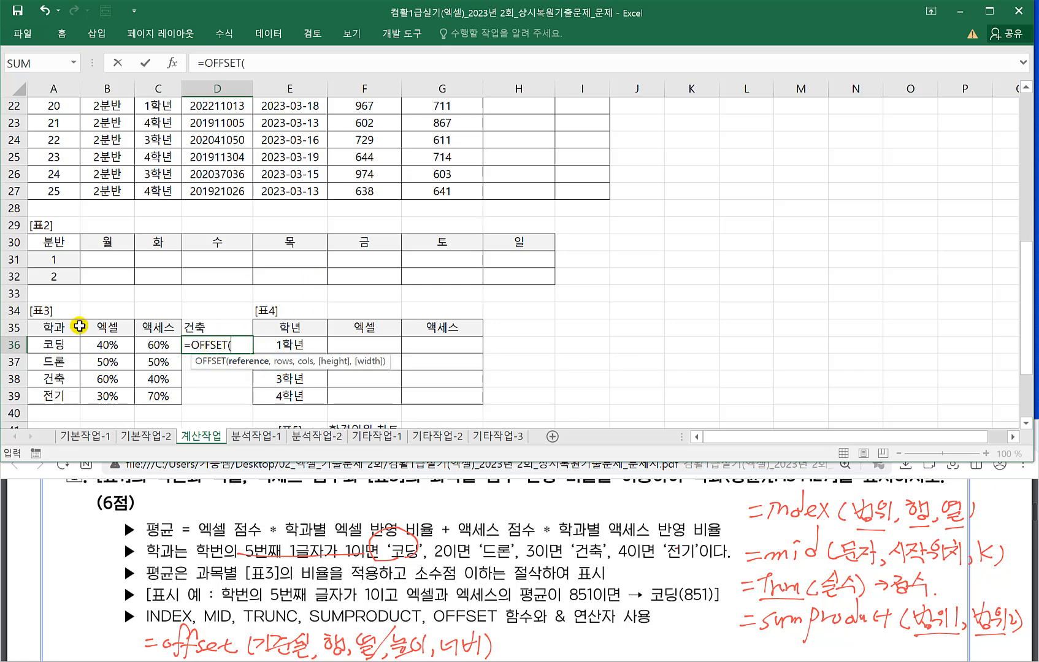
{"action": "left_click", "coordinate": [56, 330]}
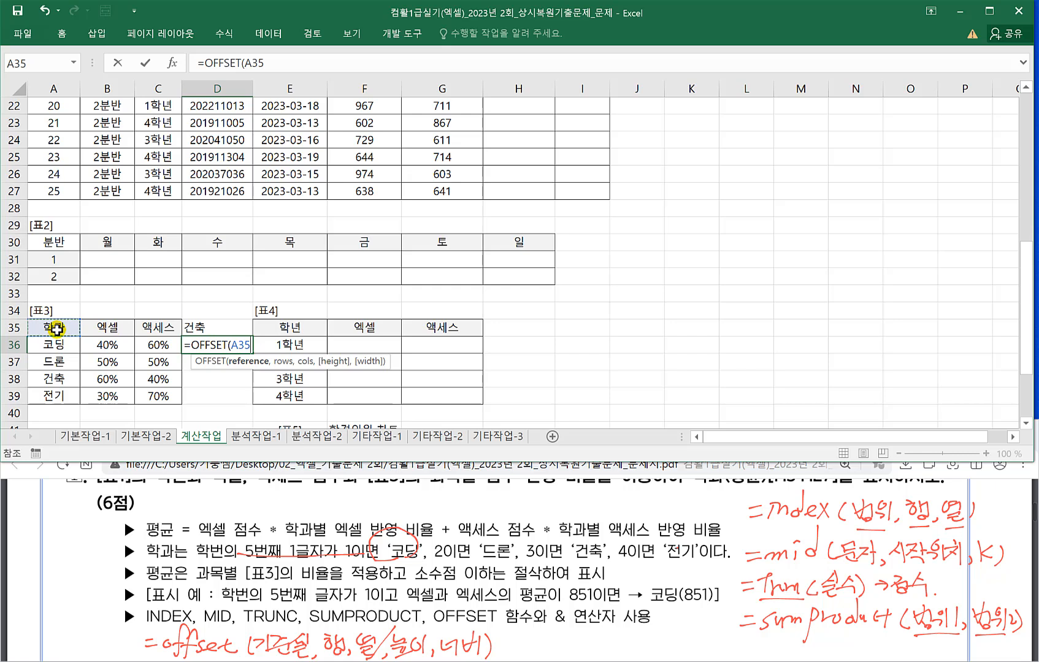
{"action": "type", "text": ","}
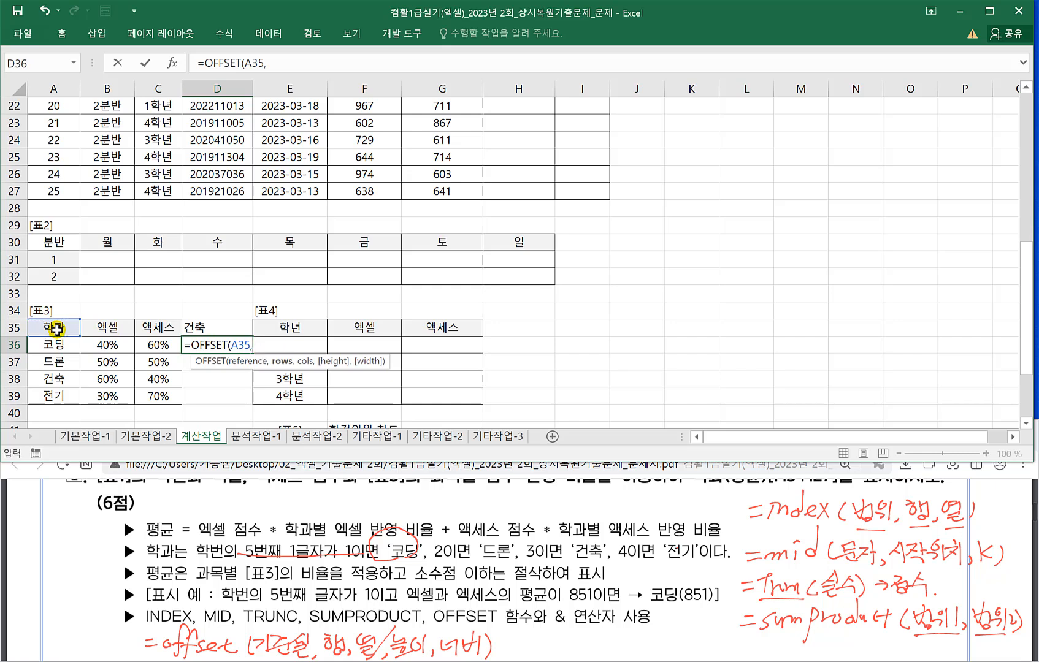
{"action": "type", "text": "1"}
{"action": "key", "text": "BackSpace"}
{"action": "type", "text": "3,2"}
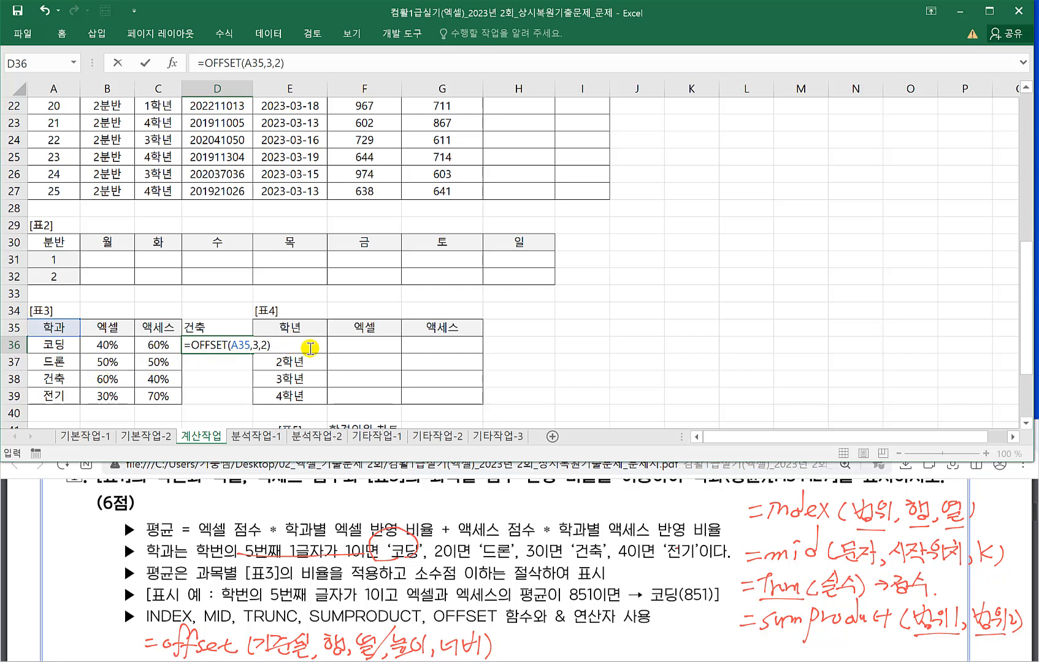
{"action": "key", "text": "Return"}
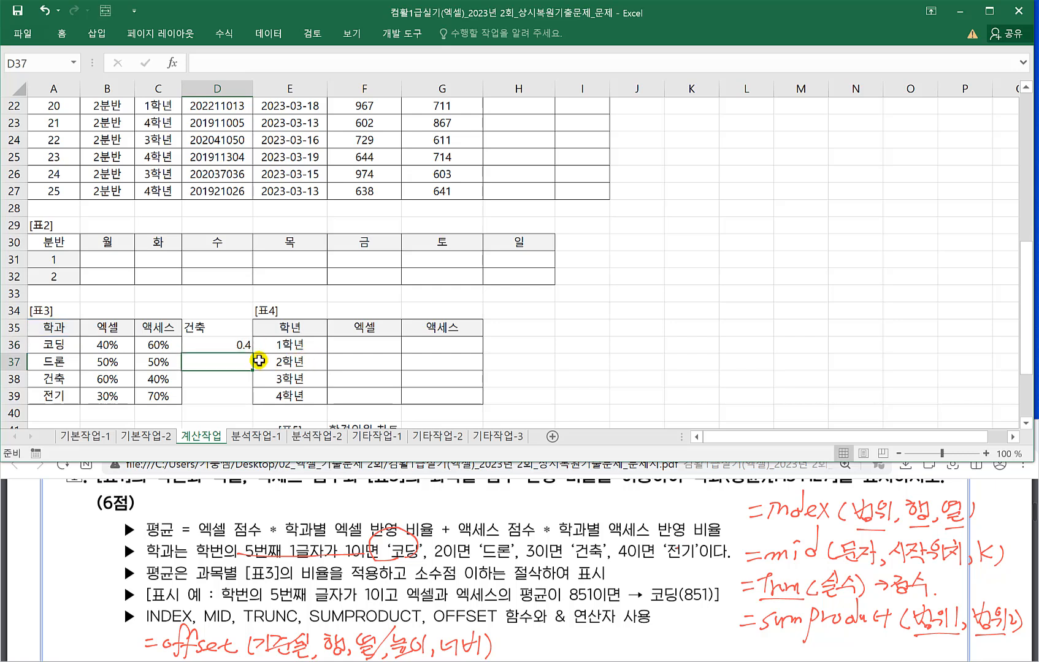
Enter =OFFSET(A35,4,1) in D37 to fetch the 전기 row's 엑셀 ratio from [표3].
{"action": "type", "text": "="}
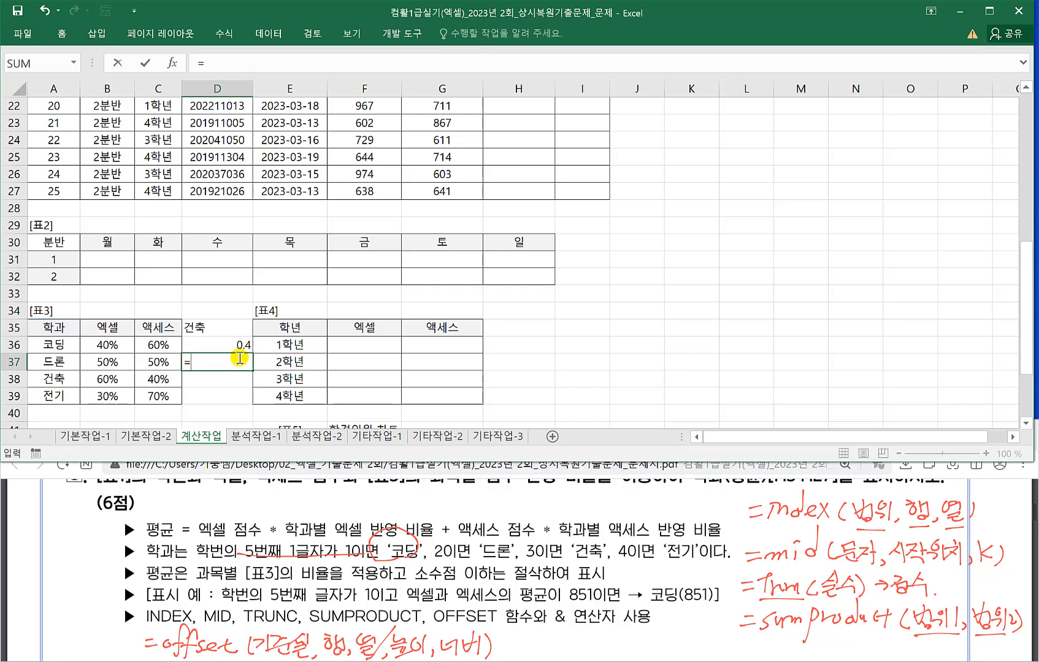
{"action": "type", "text": "in"}
{"action": "key", "text": "BackSpace"}
{"action": "key", "text": "BackSpace"}
{"action": "type", "text": "o"}
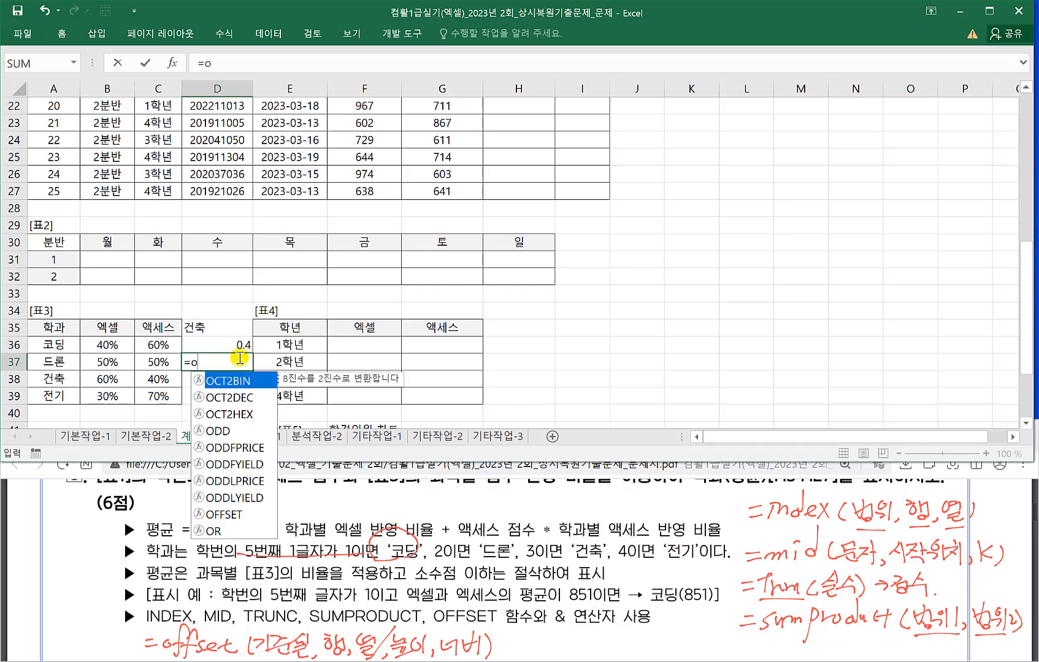
{"action": "type", "text": "f"}
{"action": "key", "text": "Tab"}
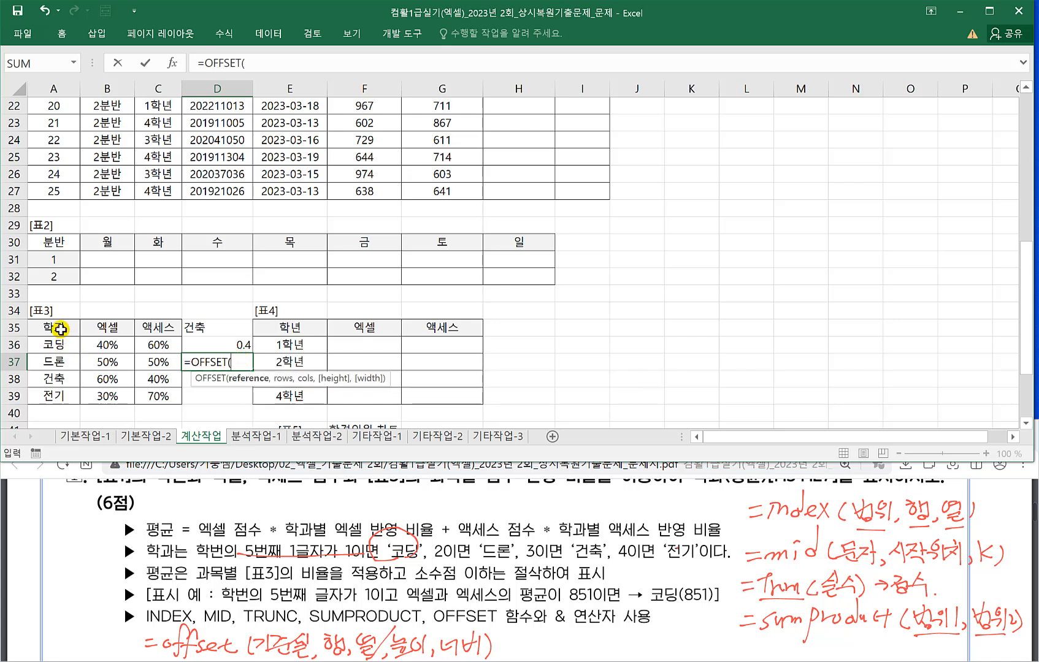
{"action": "left_click", "coordinate": [60, 329]}
{"action": "type", "text": ","}
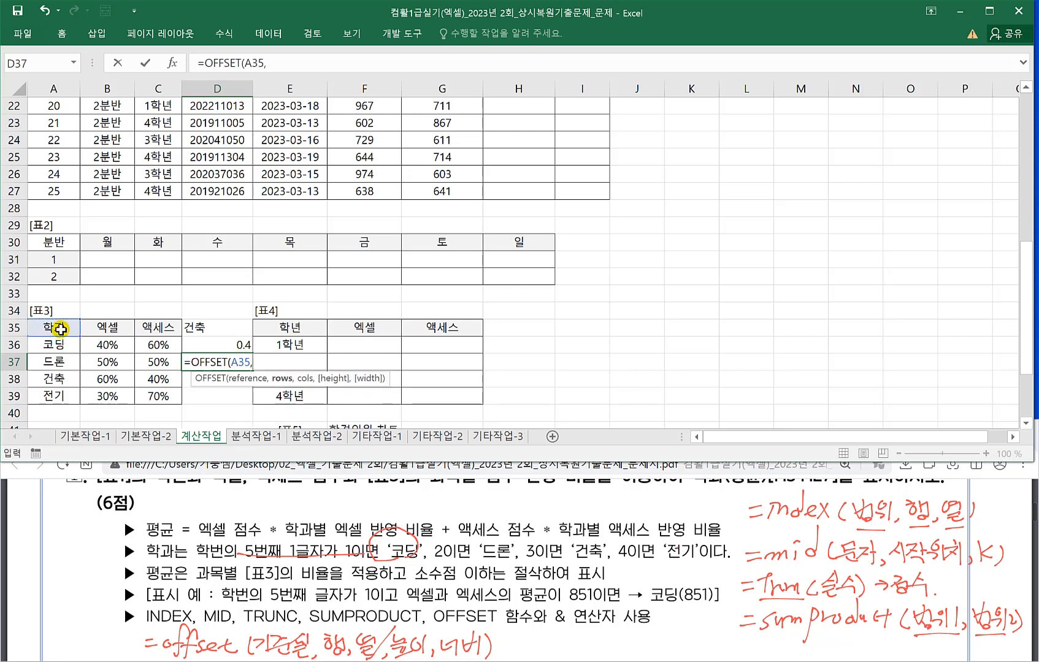
{"action": "type", "text": "4,1"}
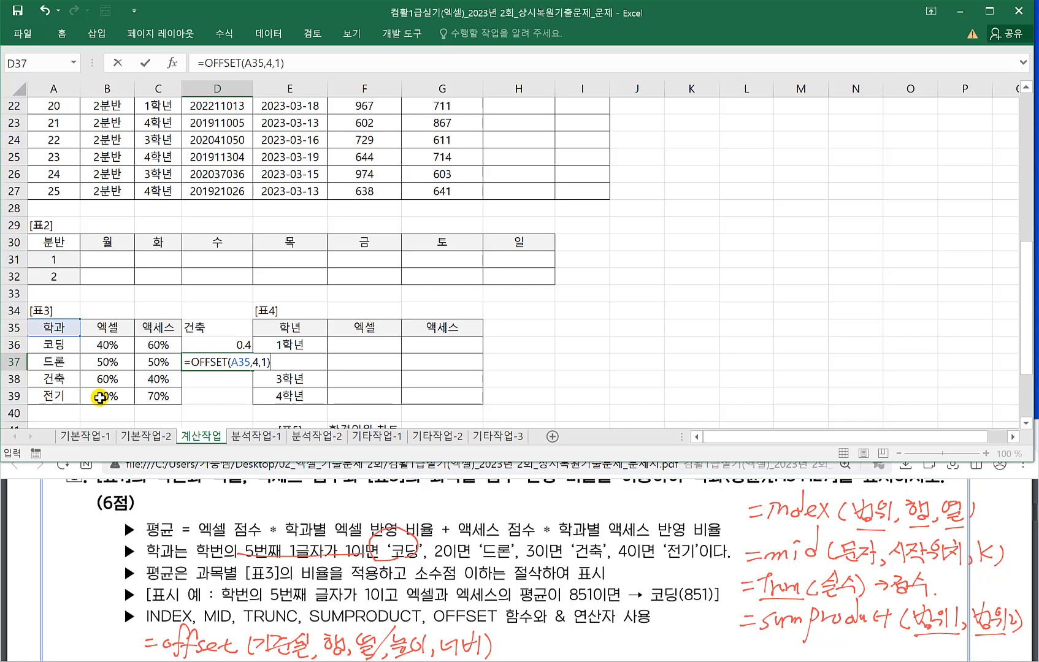
{"action": "key", "text": "Return"}
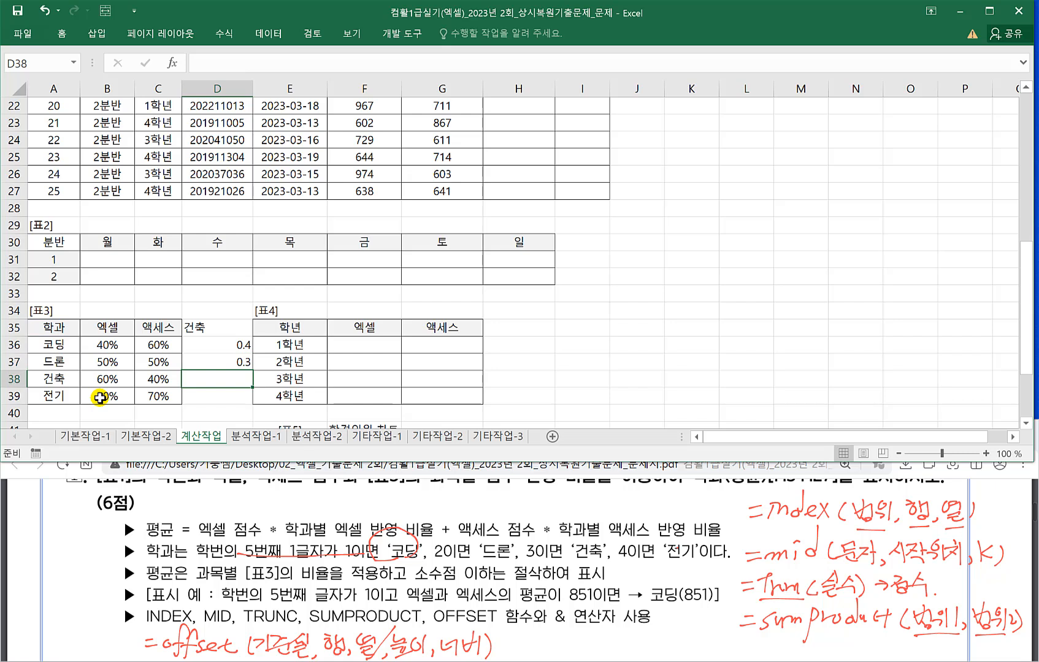
Extend the OFFSET formula in D37 with height 1 and width 2, making it =OFFSET(A35,4,1,1,2).
{"action": "left_click", "coordinate": [151, 377]}
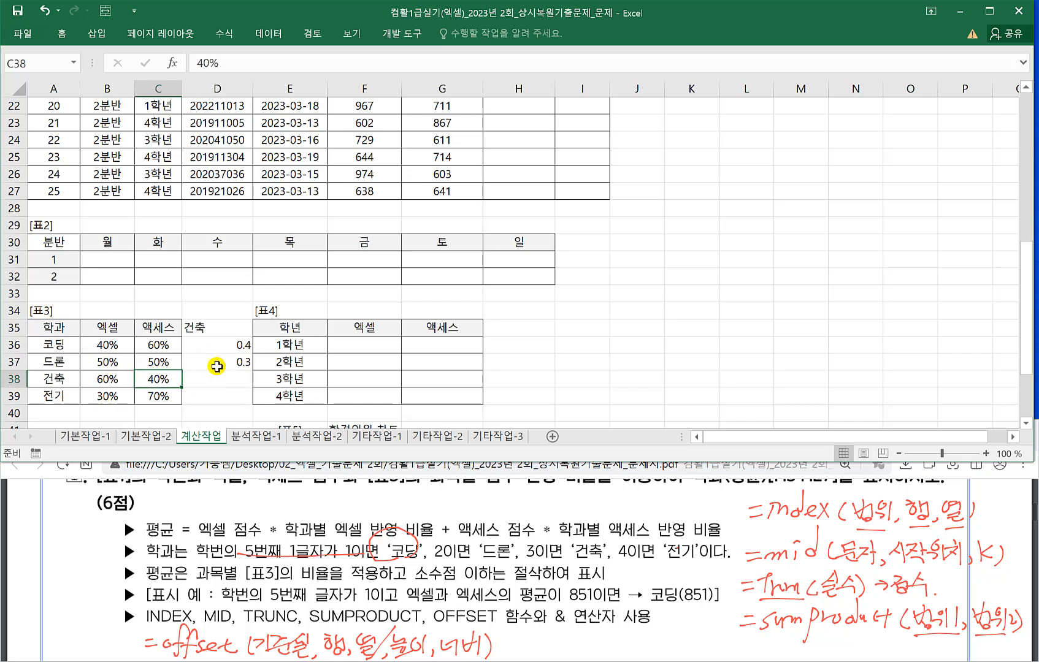
{"action": "left_click", "coordinate": [216, 366]}
{"action": "double_click", "coordinate": [216, 366]}
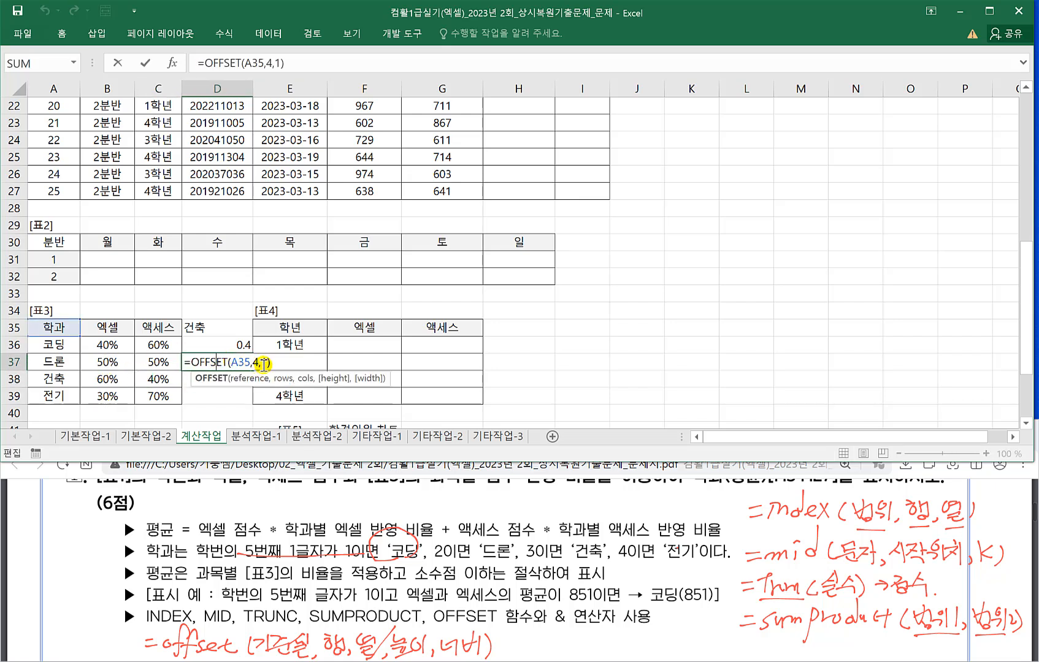
{"action": "left_click", "coordinate": [265, 363]}
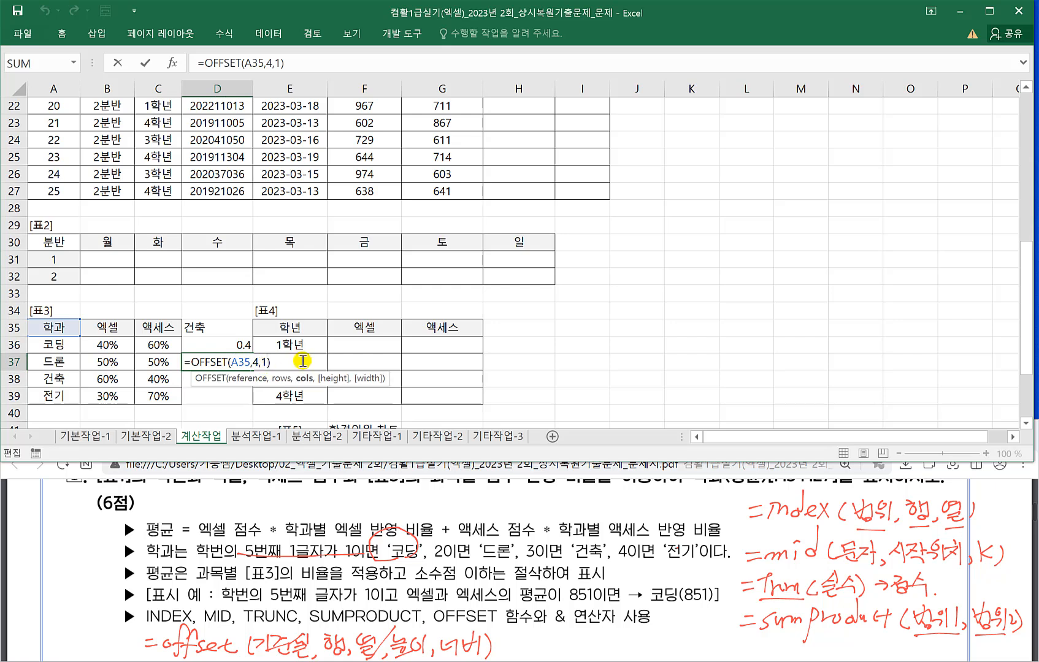
{"action": "type", "text": ","}
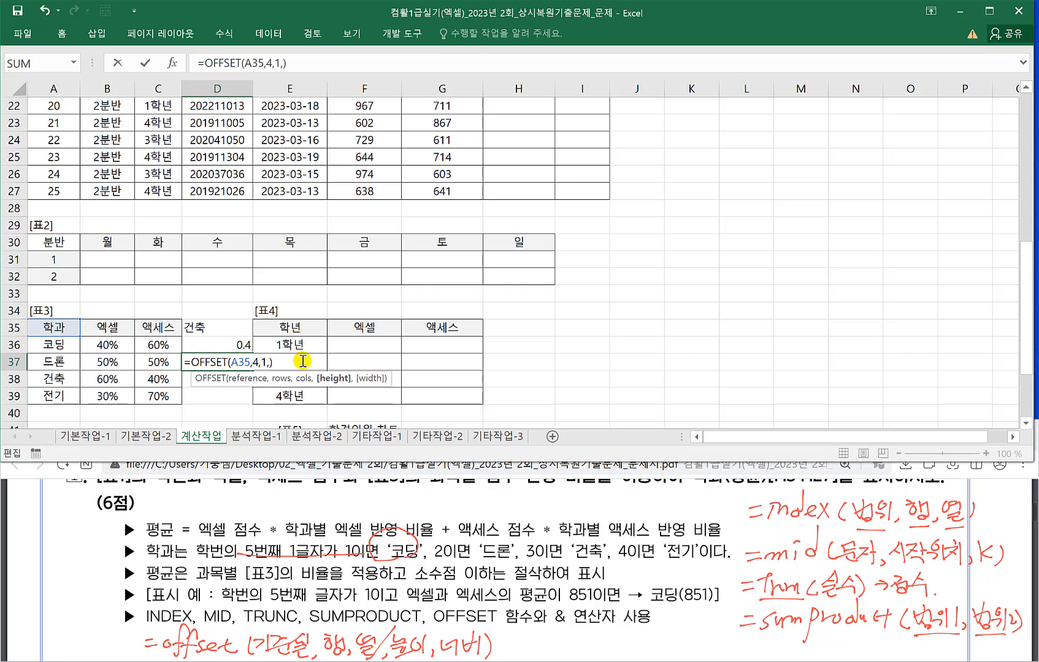
{"action": "type", "text": "1,"}
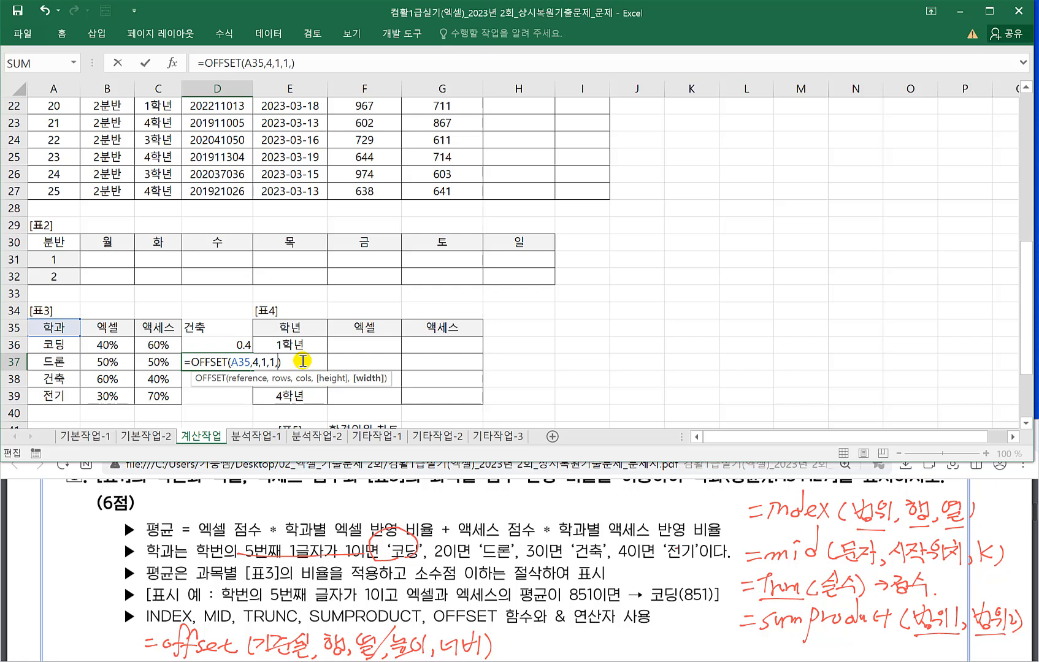
{"action": "type", "text": "2"}
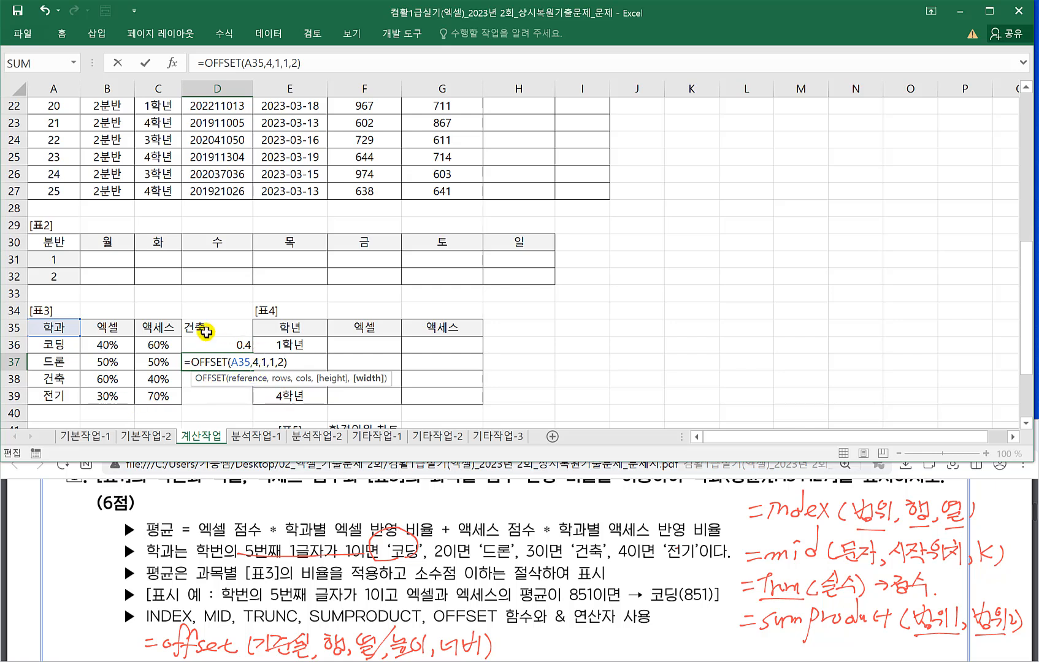
{"action": "key", "text": "Return"}
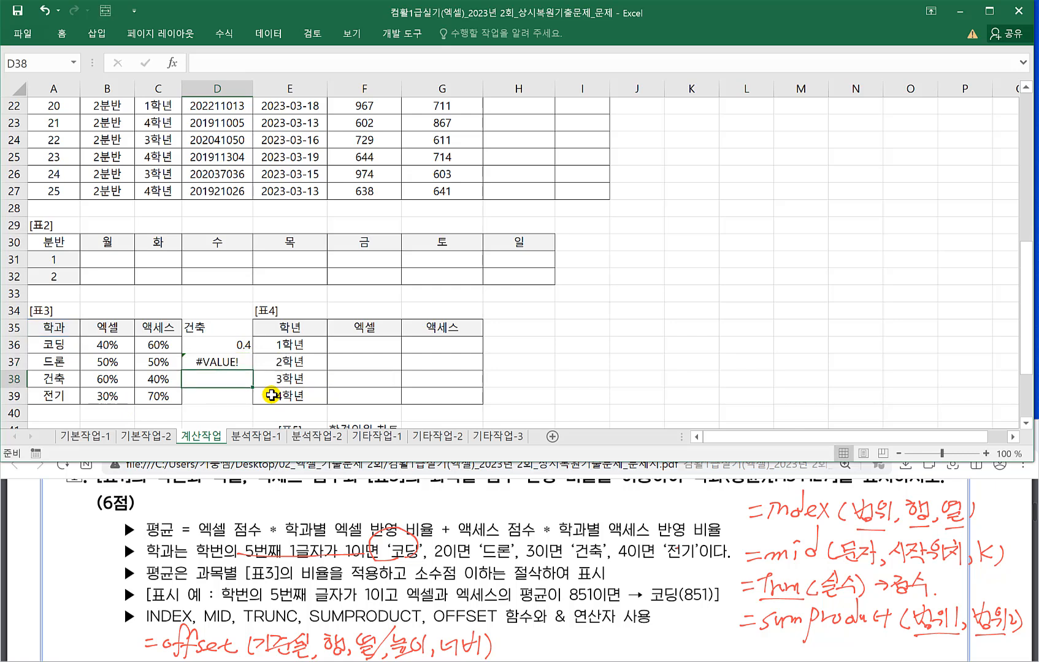
{"action": "double_click", "coordinate": [223, 362]}
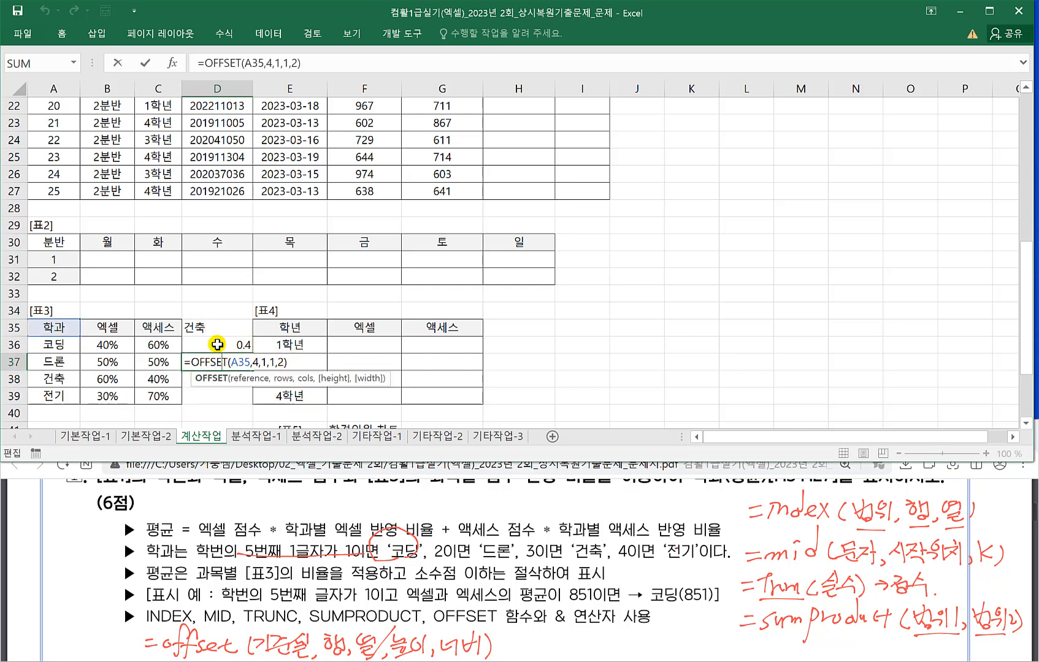
{"action": "key", "text": "Escape"}
Enter the practice scores 90 in B34 and 100 in C34 above the [표3] ratio columns.
{"action": "left_click", "coordinate": [105, 311]}
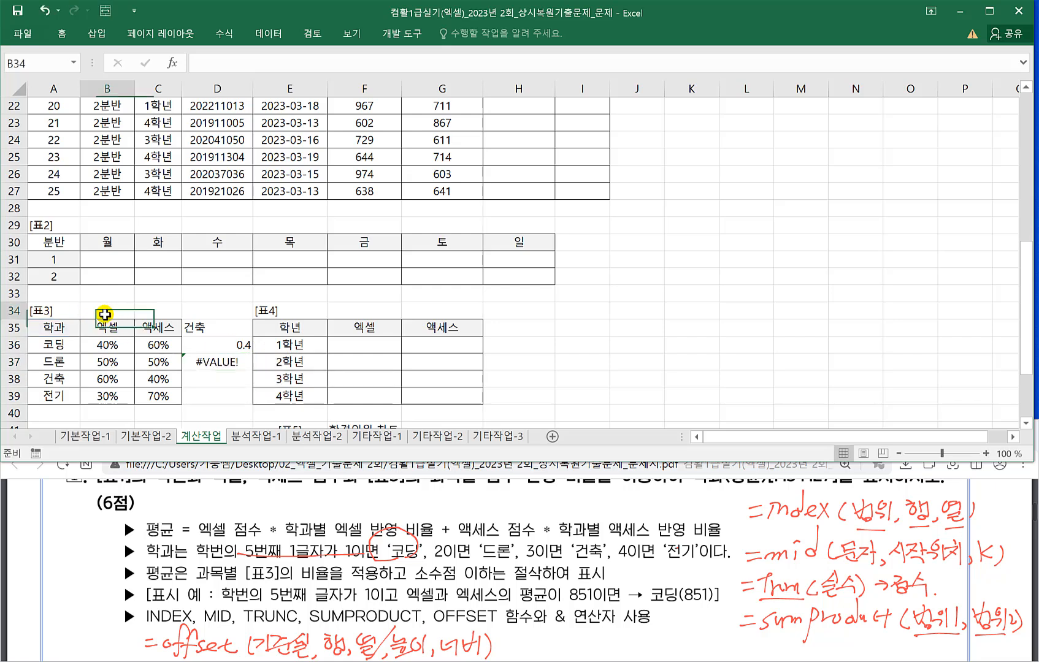
{"action": "type", "text": "40"}
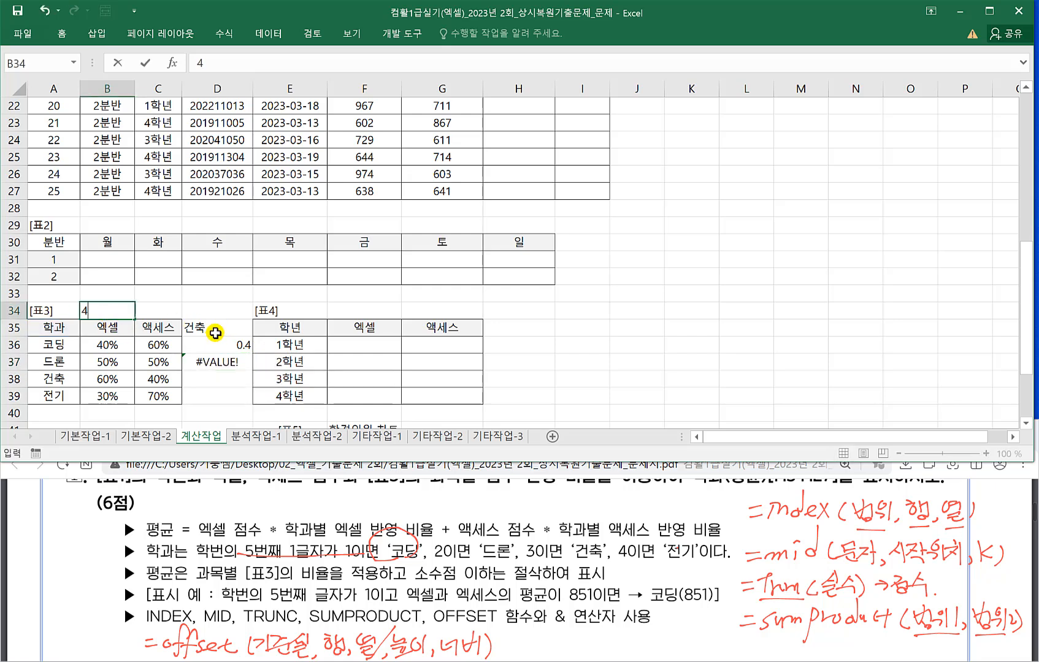
{"action": "left_click", "coordinate": [174, 311]}
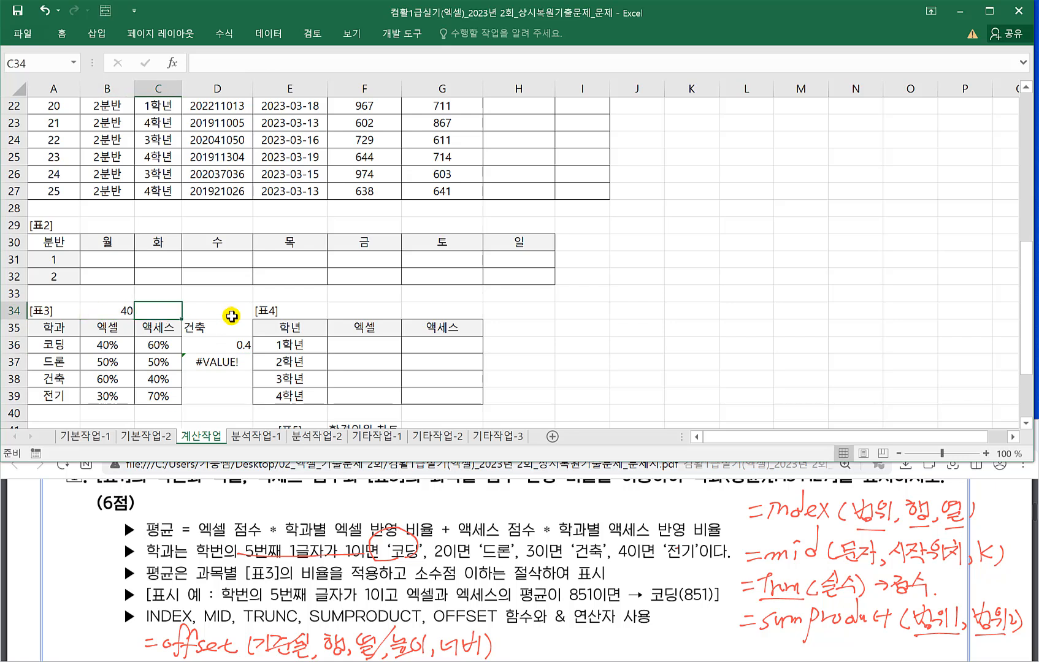
{"action": "left_click", "coordinate": [109, 313]}
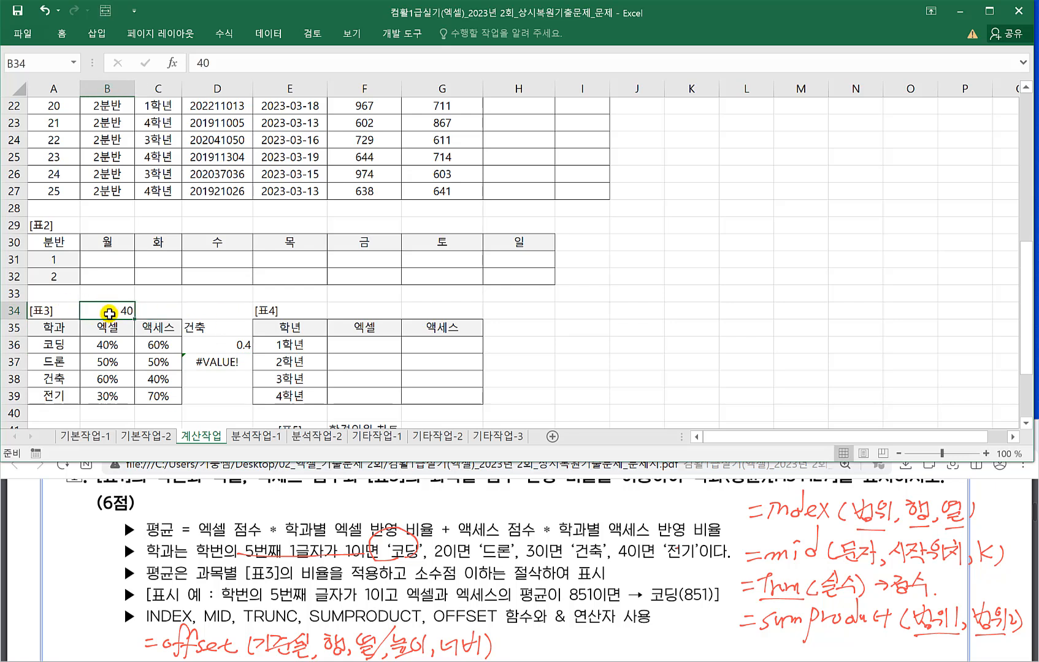
{"action": "type", "text": "9"}
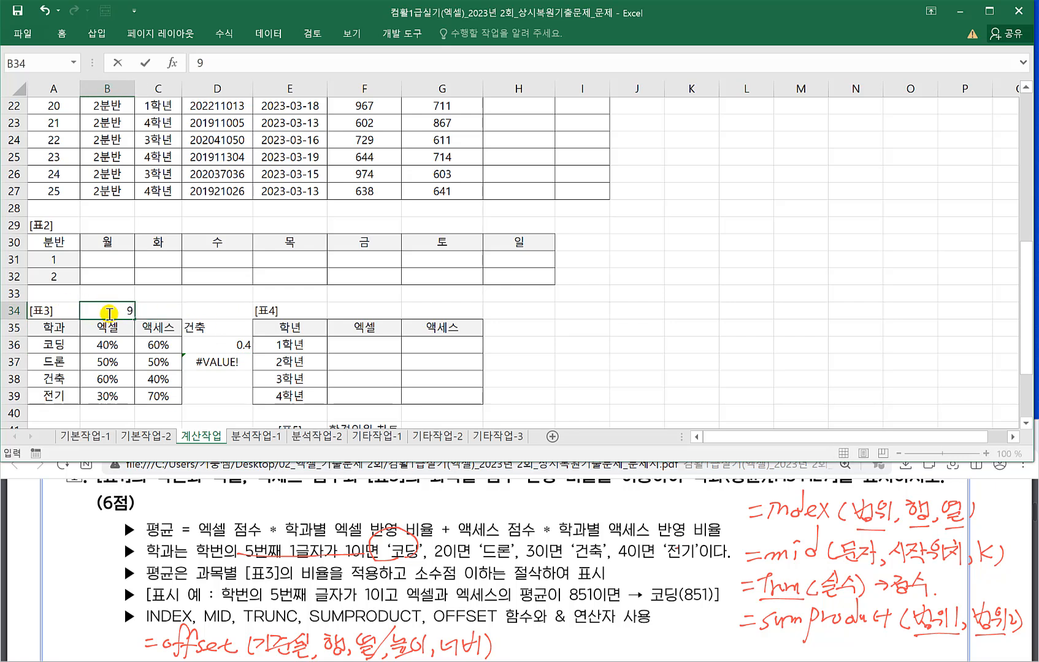
{"action": "type", "text": "0"}
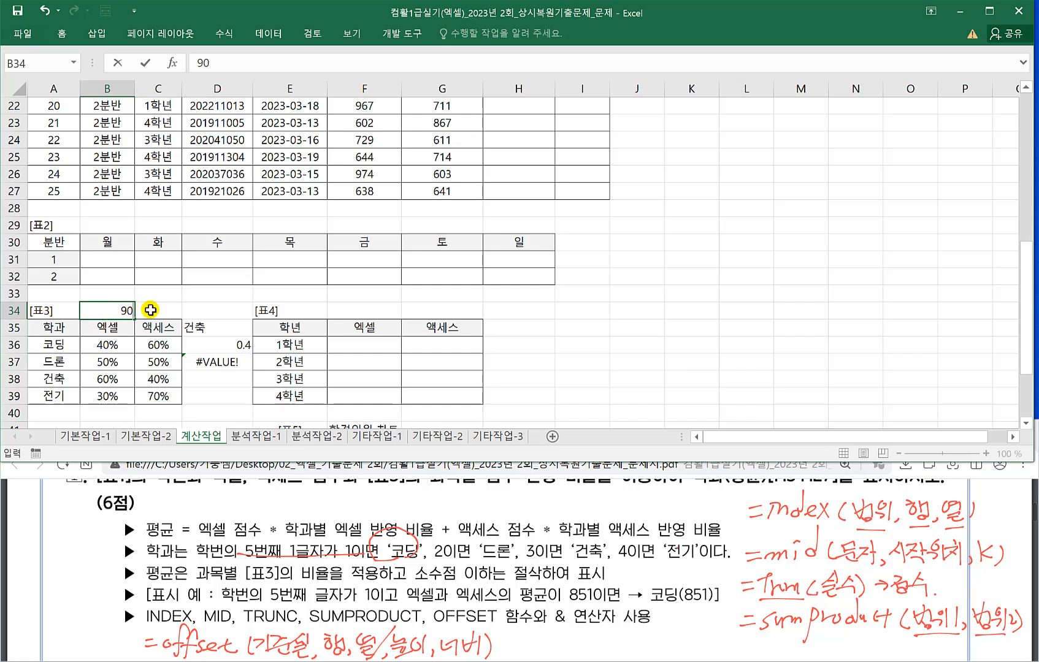
{"action": "key", "text": "Tab"}
{"action": "type", "text": "1"}
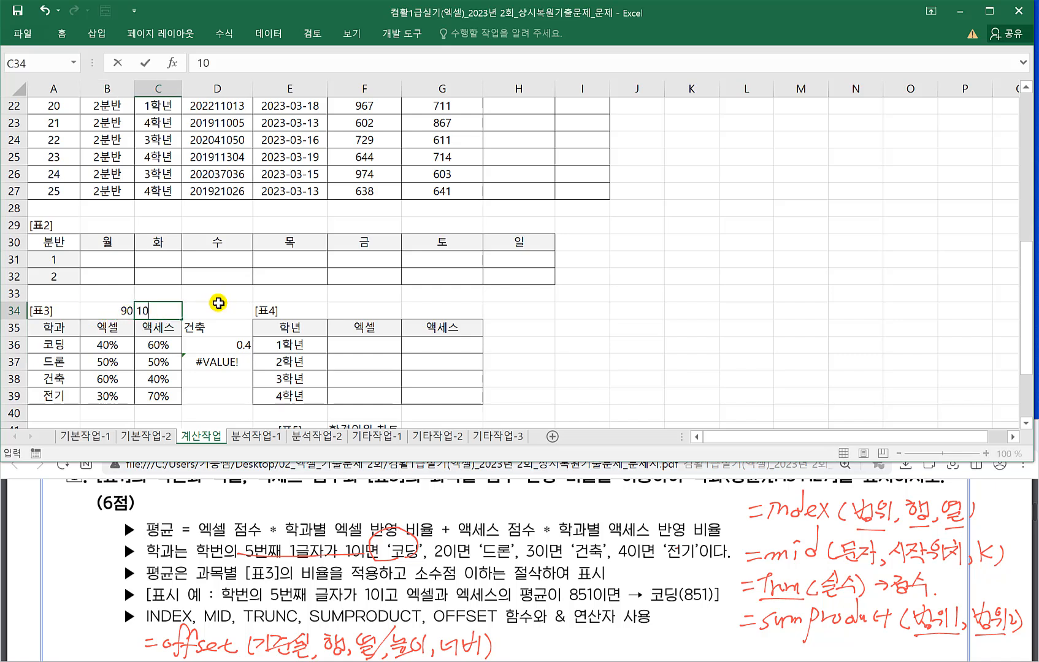
{"action": "type", "text": "00"}
{"action": "left_click", "coordinate": [218, 375]}
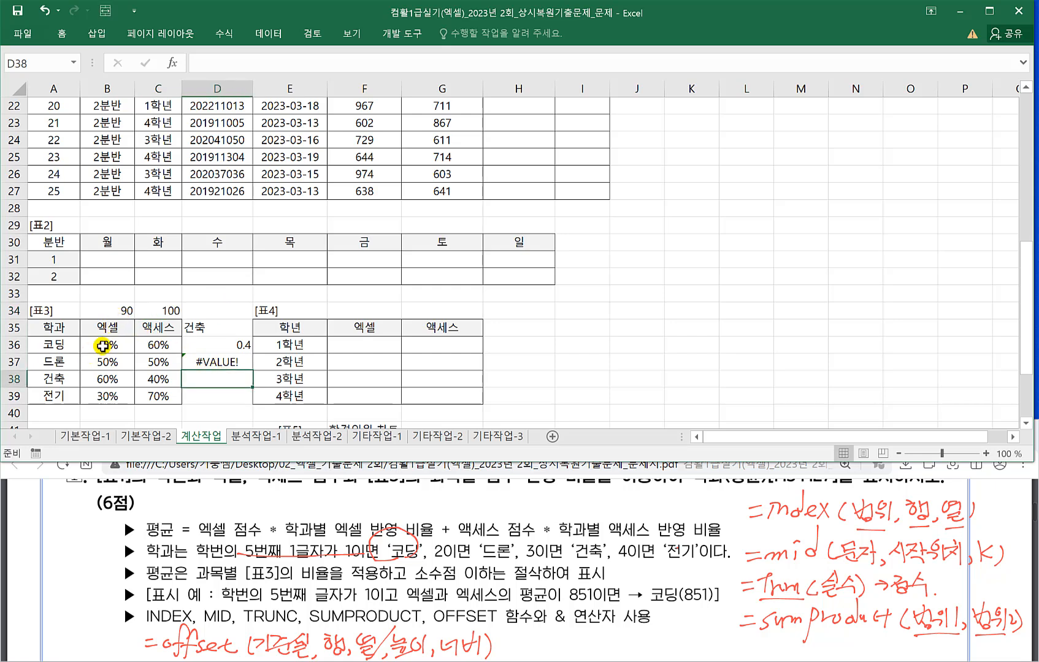
Add the score range B34:C34 and a closing parenthesis after the OFFSET function in D37's formula.
{"action": "left_click", "coordinate": [193, 361]}
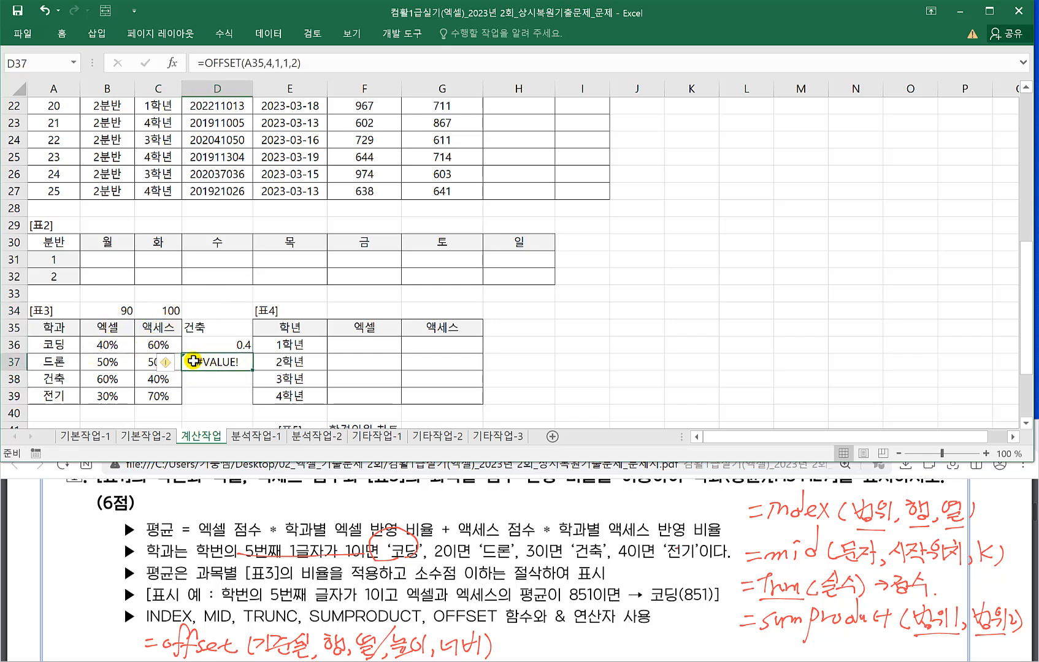
{"action": "double_click", "coordinate": [197, 360]}
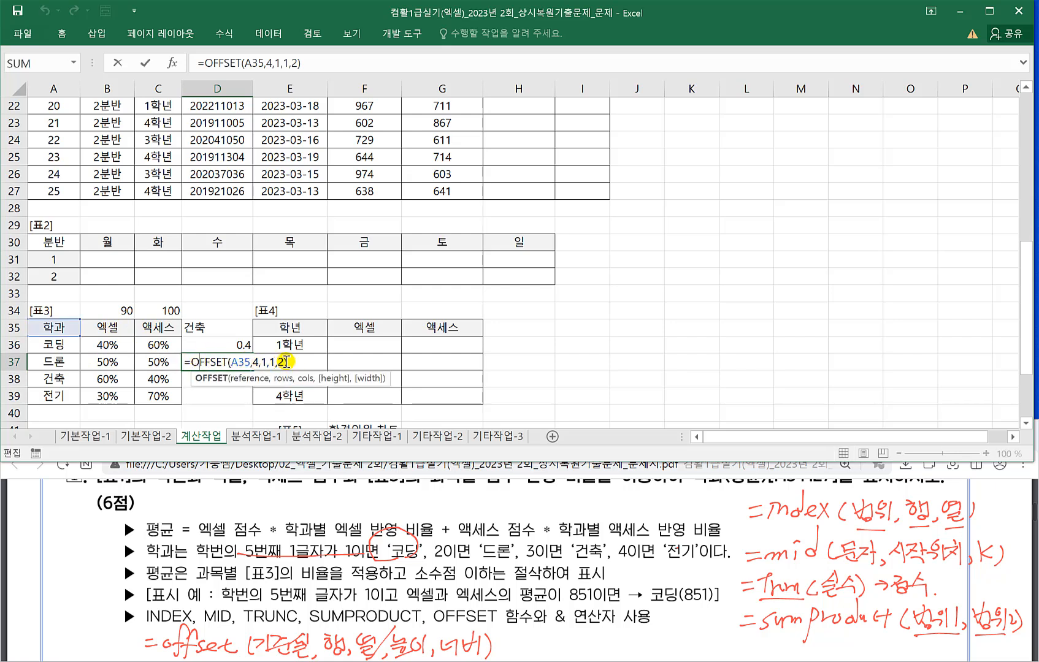
{"action": "left_click", "coordinate": [304, 362]}
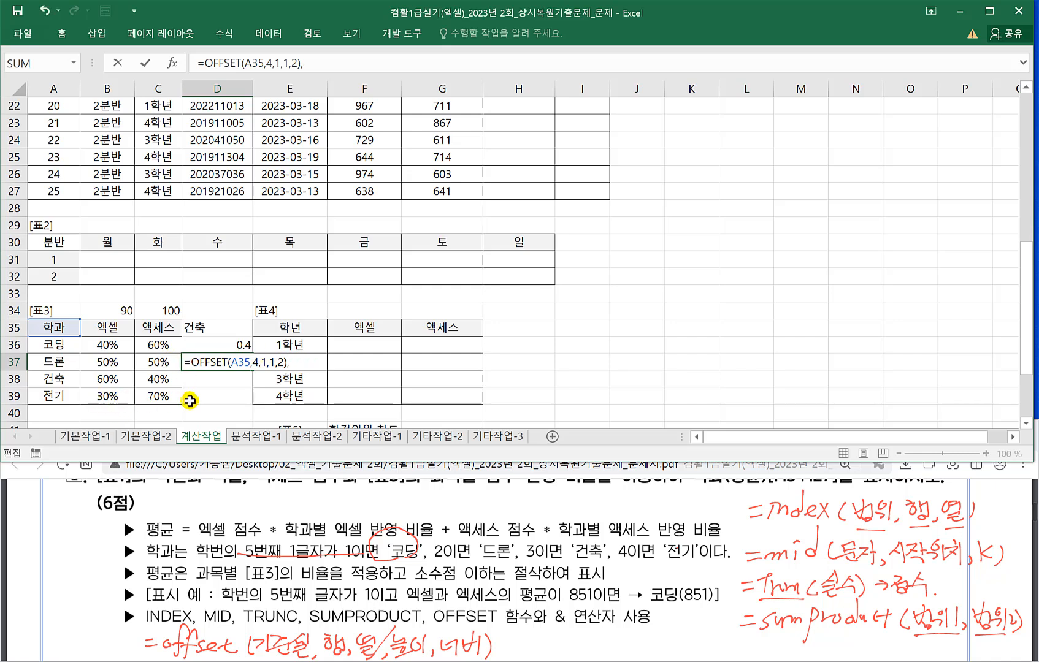
{"action": "left_click_drag", "start_coordinate": [128, 310], "coordinate": [158, 313]}
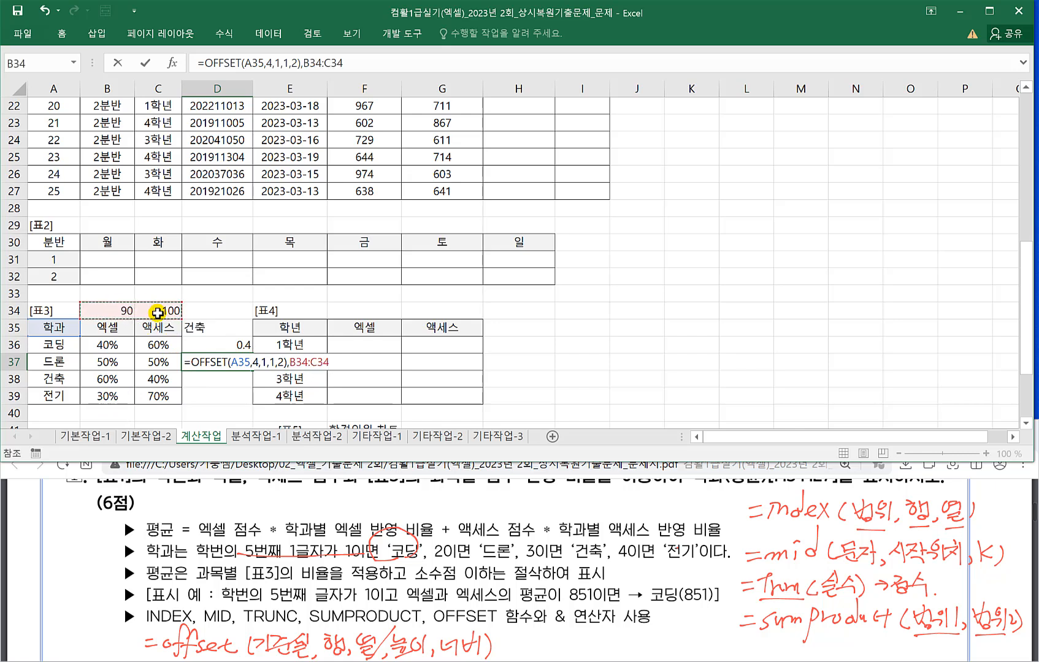
{"action": "type", "text": ")"}
Wrap D37's formula in SUMPRODUCT, entering =SUMPRODUCT(OFFSET(A35,4,1,1,2),B34:C34) to weight the practice scores by the 전기 ratios.
{"action": "left_click", "coordinate": [278, 366]}
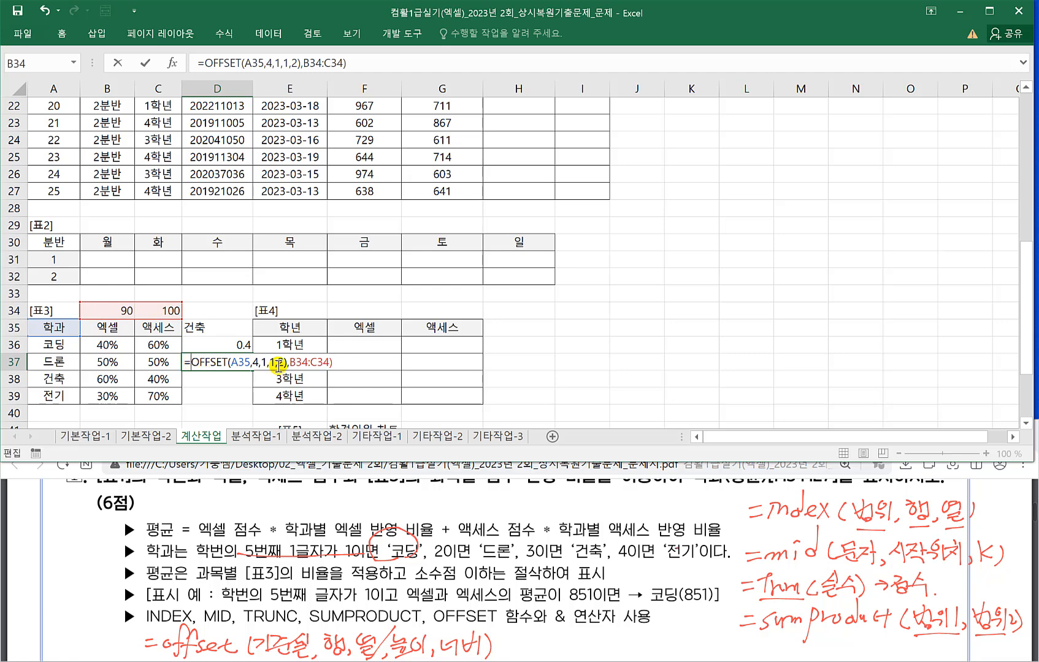
{"action": "type", "text": "sp"}
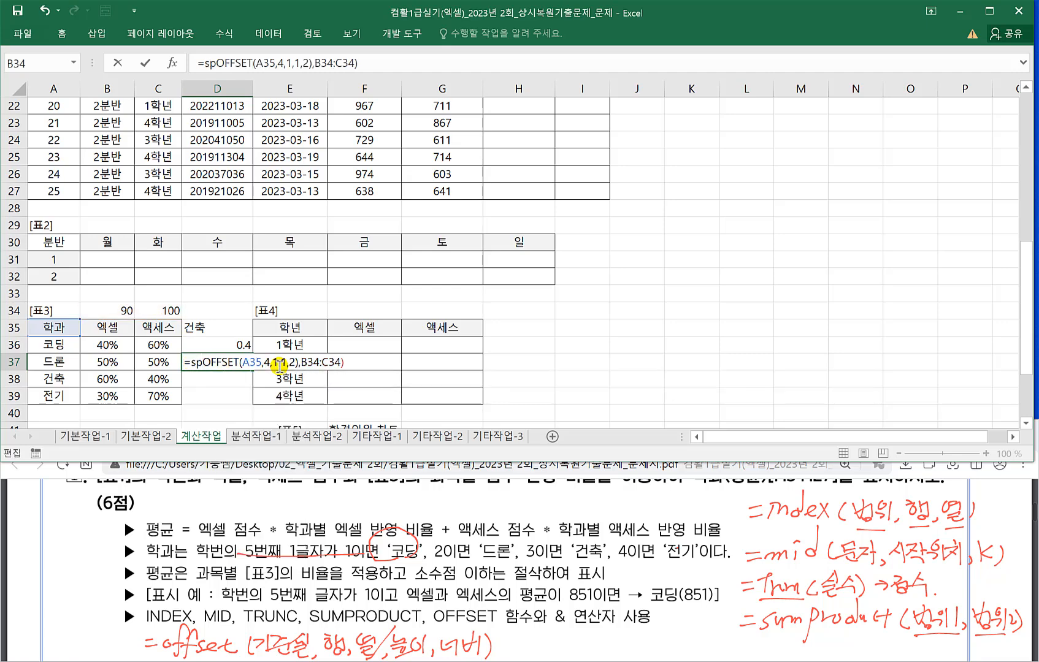
{"action": "key", "text": "BackSpace"}
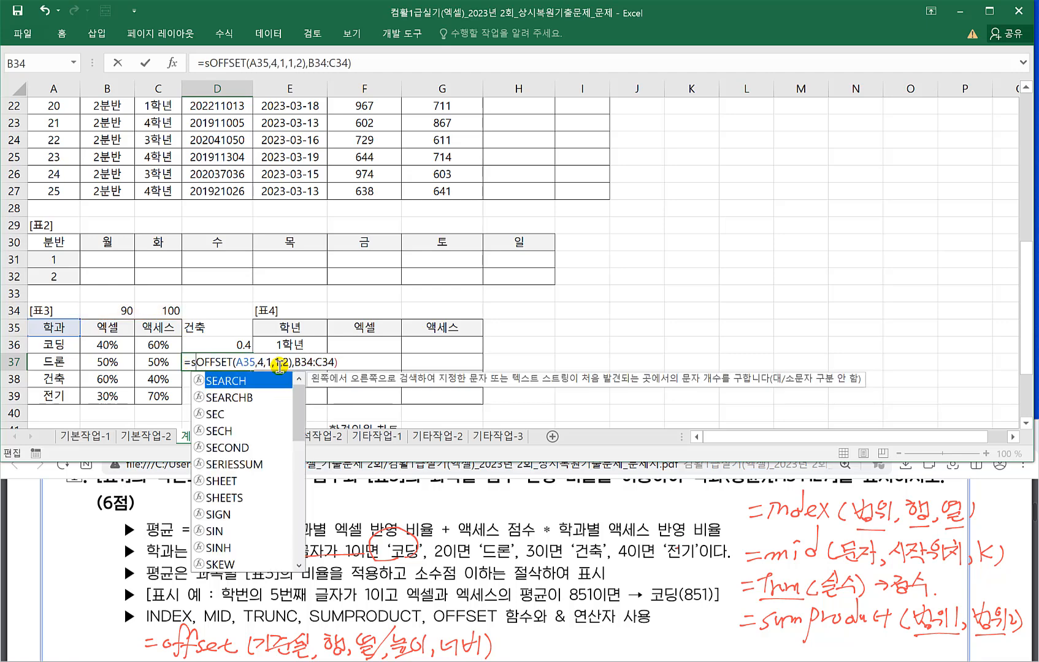
{"action": "type", "text": "um"}
{"action": "type", "text": "prod"}
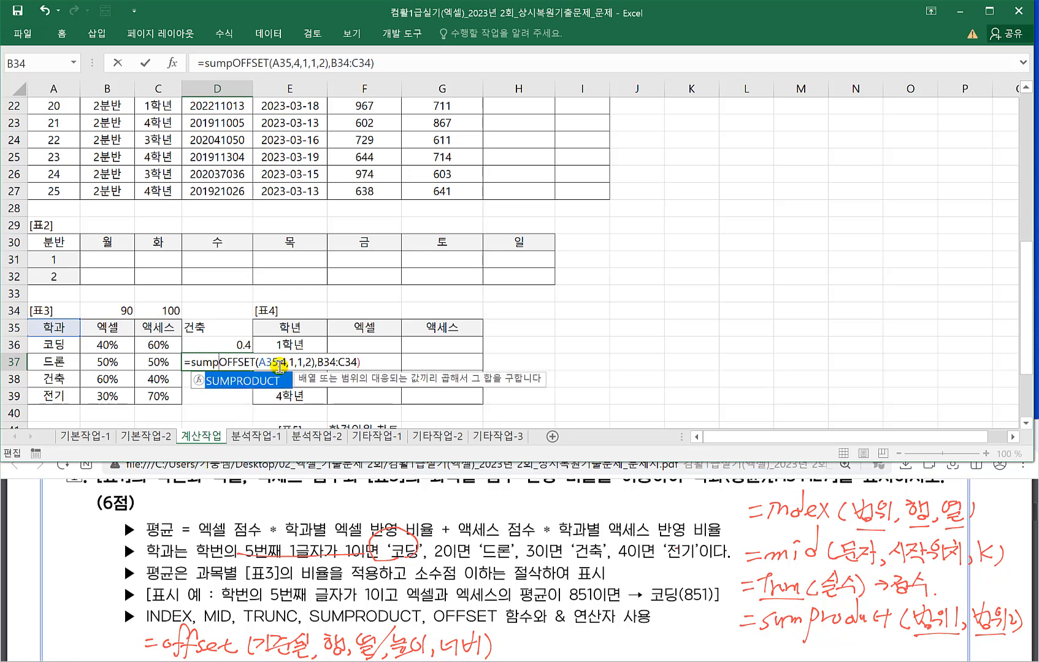
{"action": "type", "text": "uct("}
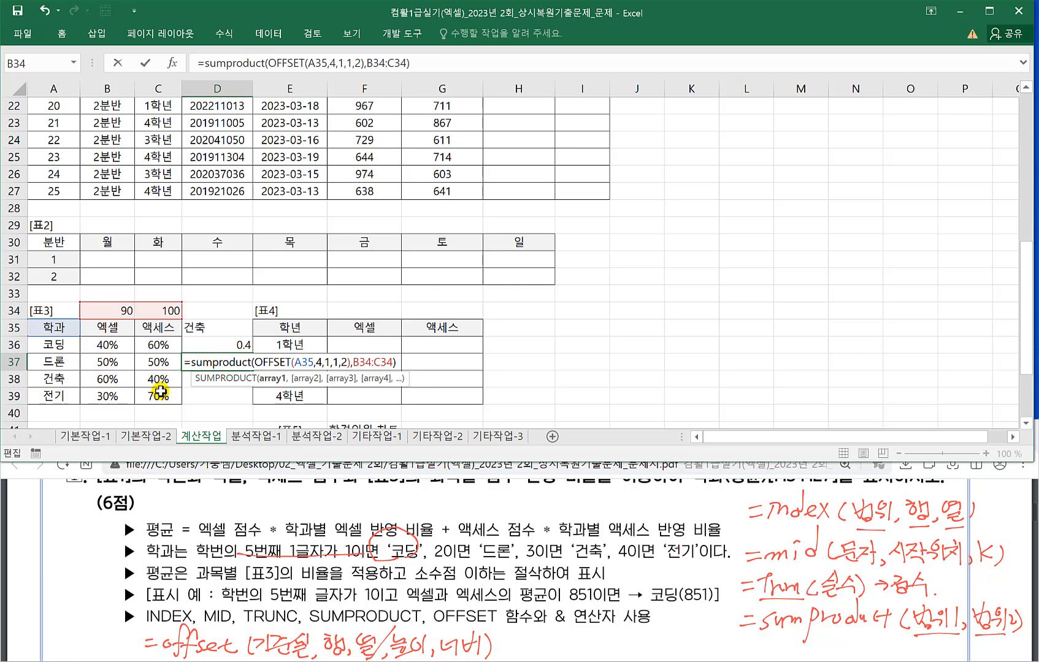
{"action": "key", "text": "Return"}
{"action": "left_click", "coordinate": [200, 360]}
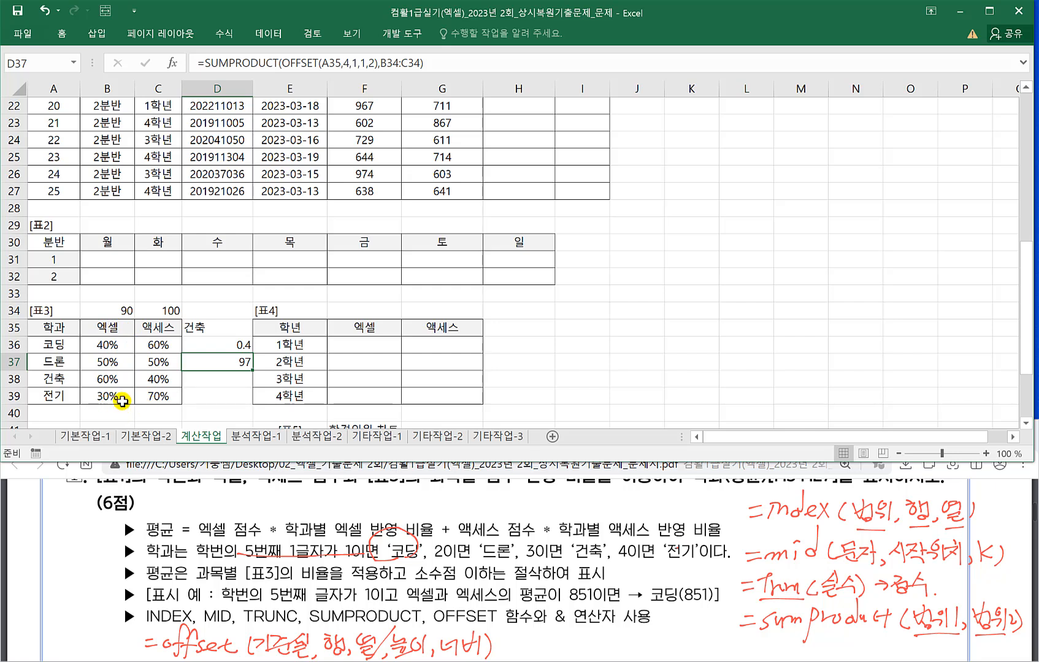
Enter =MID(D3,5,1) in H3 to extract the fifth character of the 학번.
{"action": "left_click", "coordinate": [199, 396]}
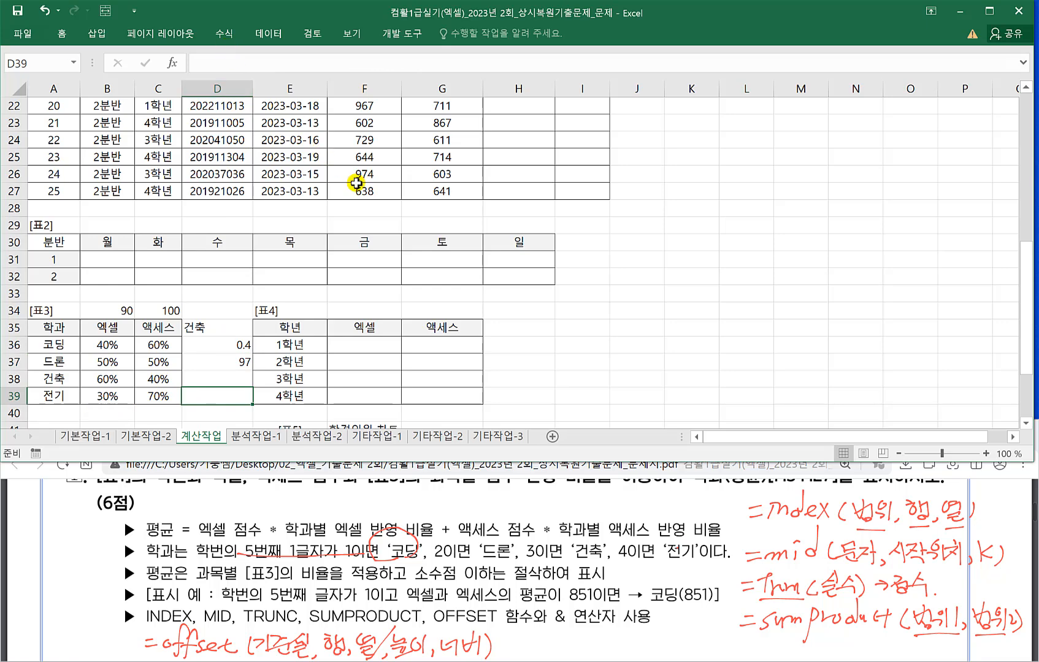
{"action": "left_click", "coordinate": [395, 195]}
{"action": "scroll", "coordinate": [395, 195], "scroll_direction": "up", "scroll_amount": 7}
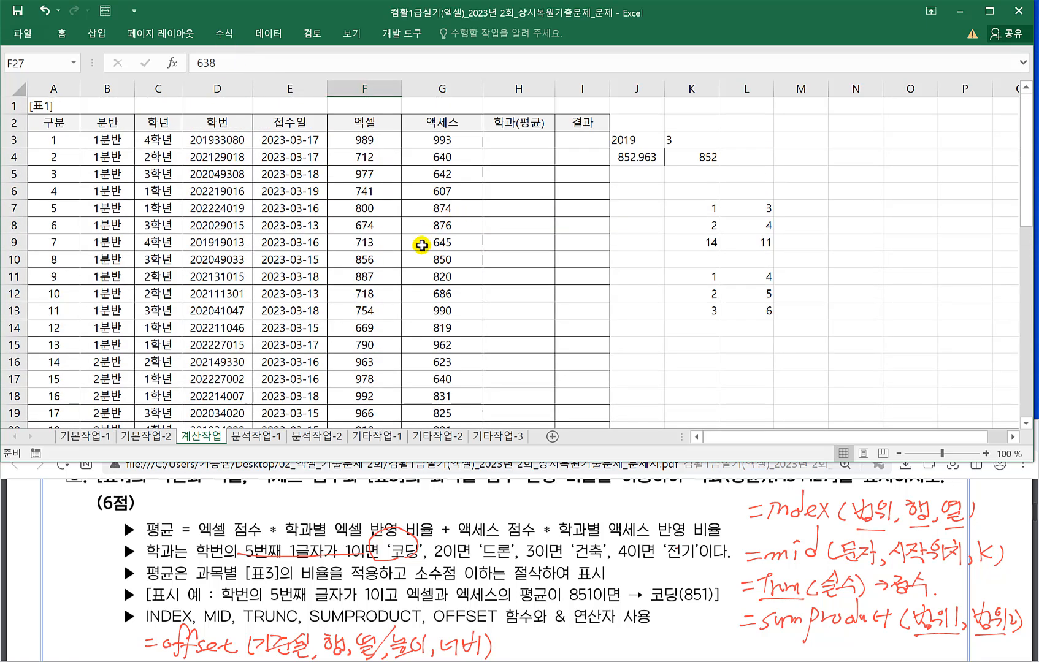
{"action": "left_click", "coordinate": [301, 306]}
{"action": "left_click", "coordinate": [508, 141]}
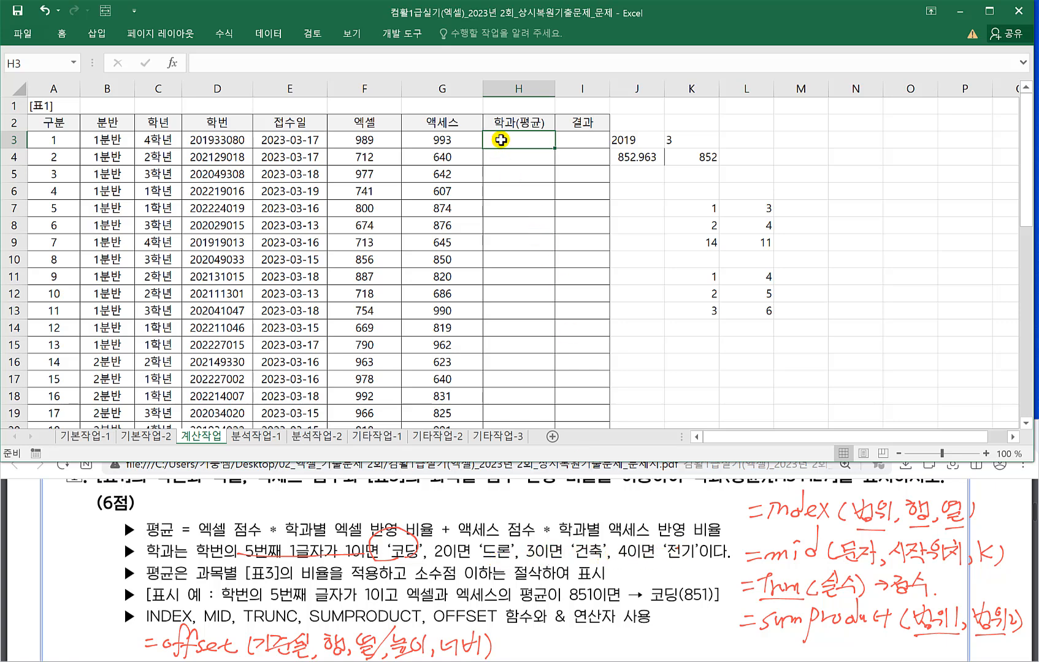
{"action": "type", "text": "=mid"}
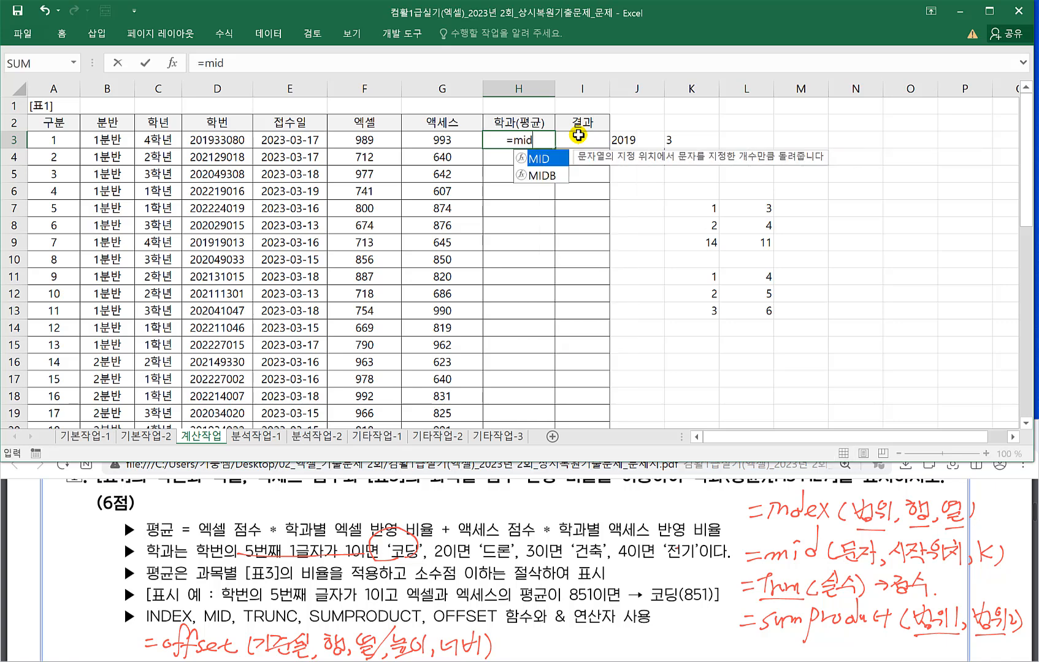
{"action": "type", "text": "("}
{"action": "left_click", "coordinate": [214, 143]}
{"action": "type", "text": ","}
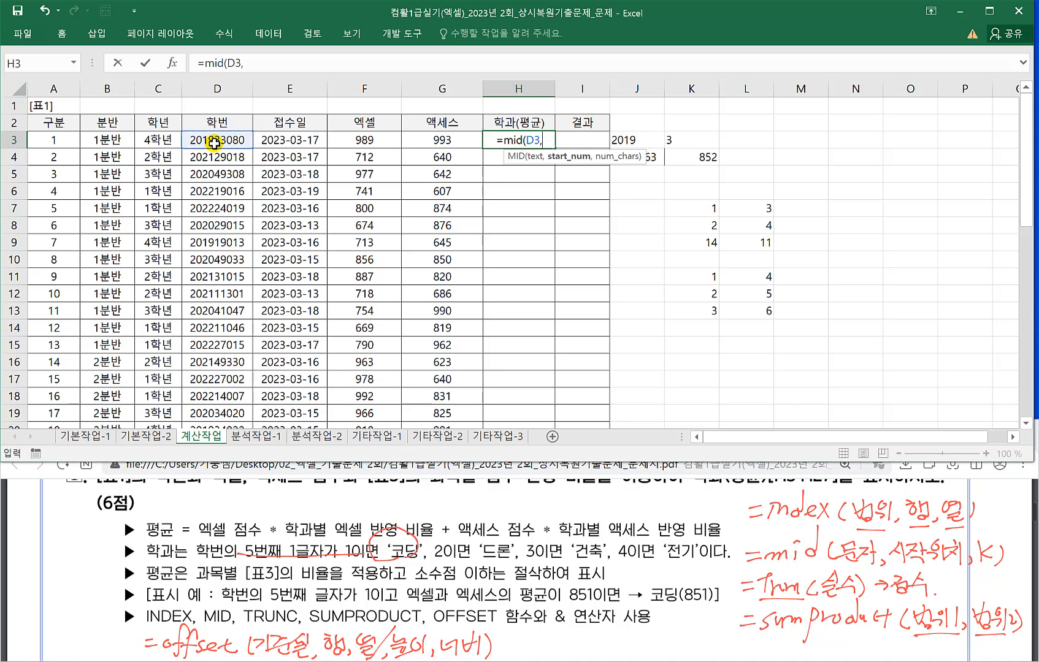
{"action": "type", "text": "5,1"}
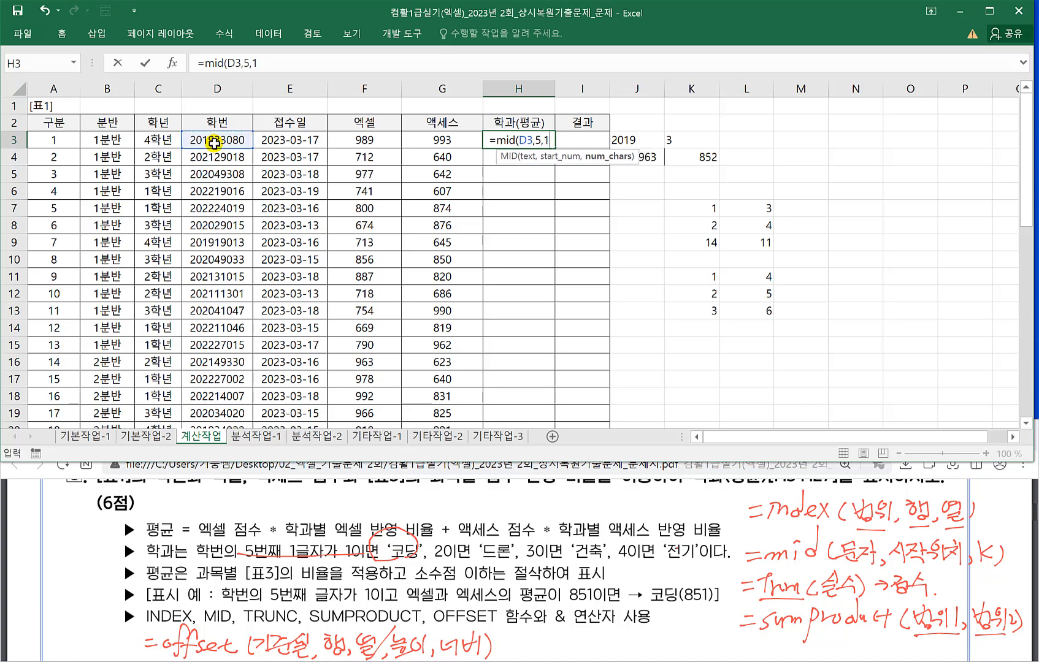
{"action": "type", "text": ")"}
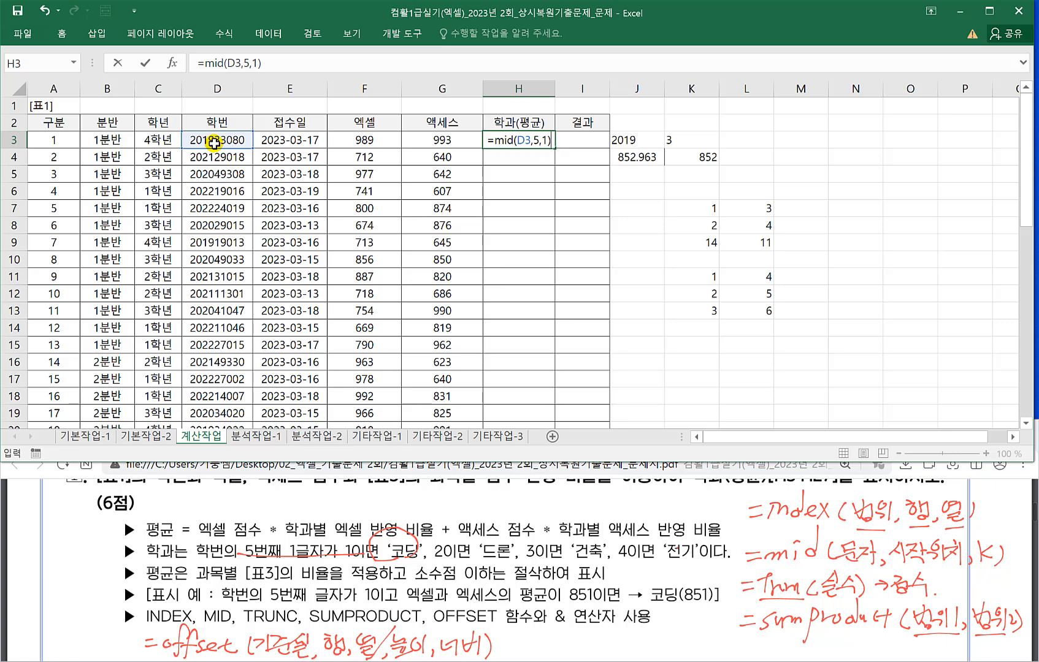
{"action": "key", "text": "Return"}
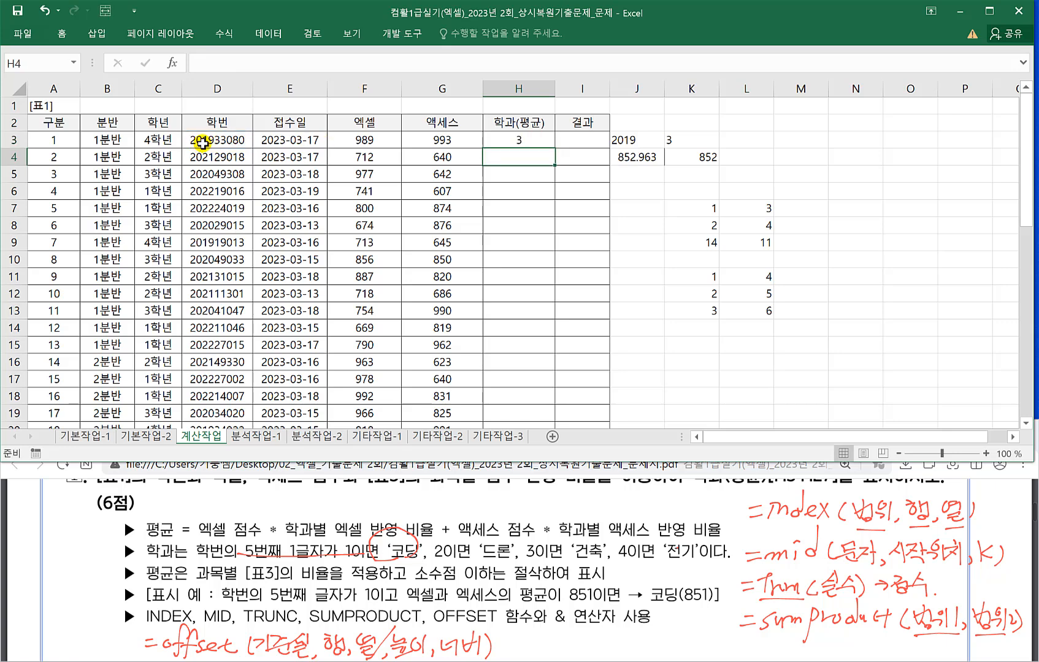
Fill the MID formula from H3 down the 학과(평균) column to H27.
{"action": "left_click", "coordinate": [548, 143]}
{"action": "double_click", "coordinate": [556, 148]}
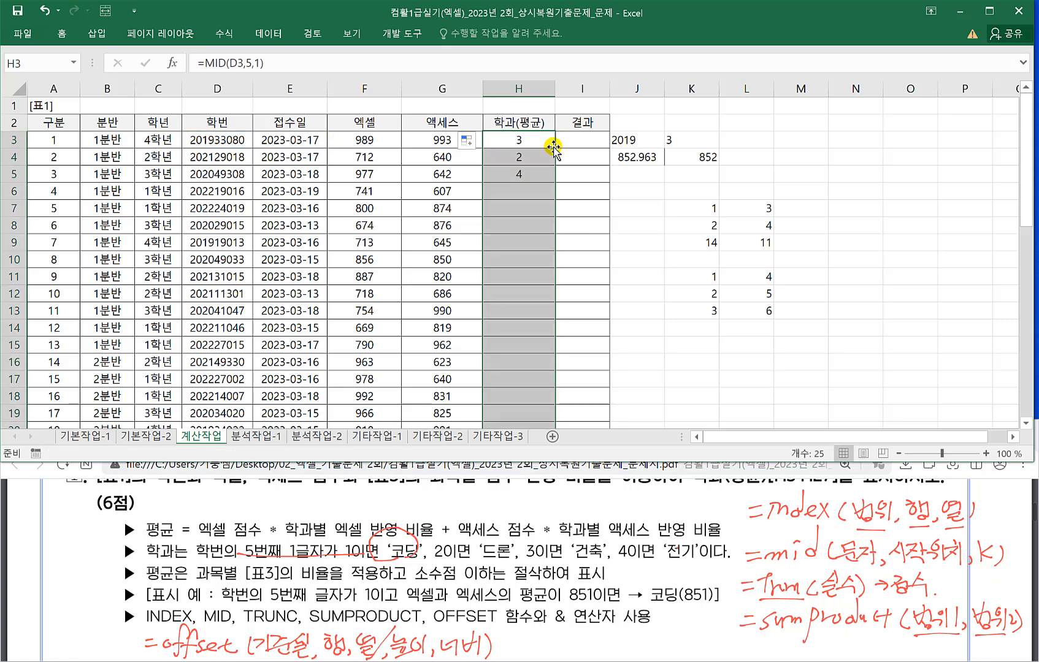
{"action": "left_click", "coordinate": [537, 139]}
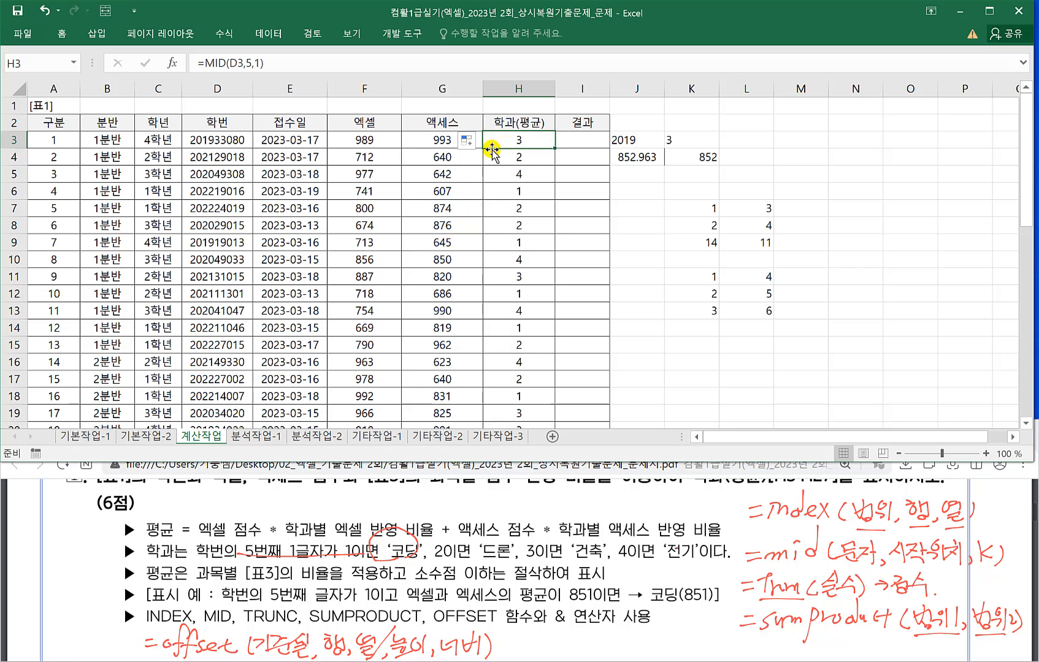
Reopen H3's formula and insert an OFFSET function in front of MID(D3,5,1).
{"action": "left_click", "coordinate": [231, 343]}
{"action": "scroll", "coordinate": [273, 359], "scroll_direction": "down", "scroll_amount": 7}
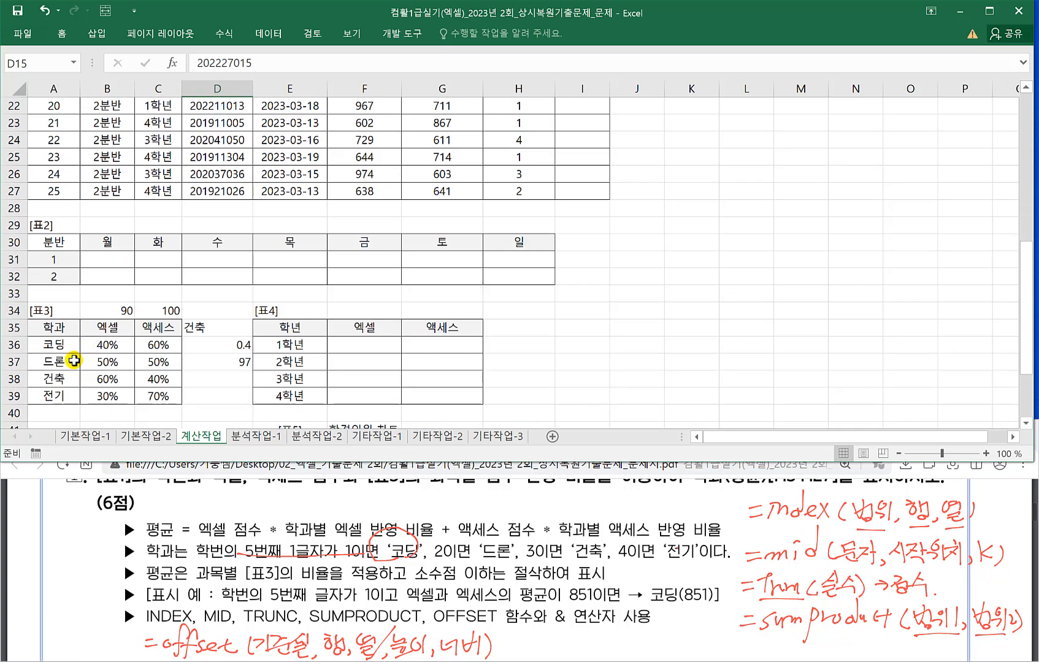
{"action": "left_click", "coordinate": [68, 329]}
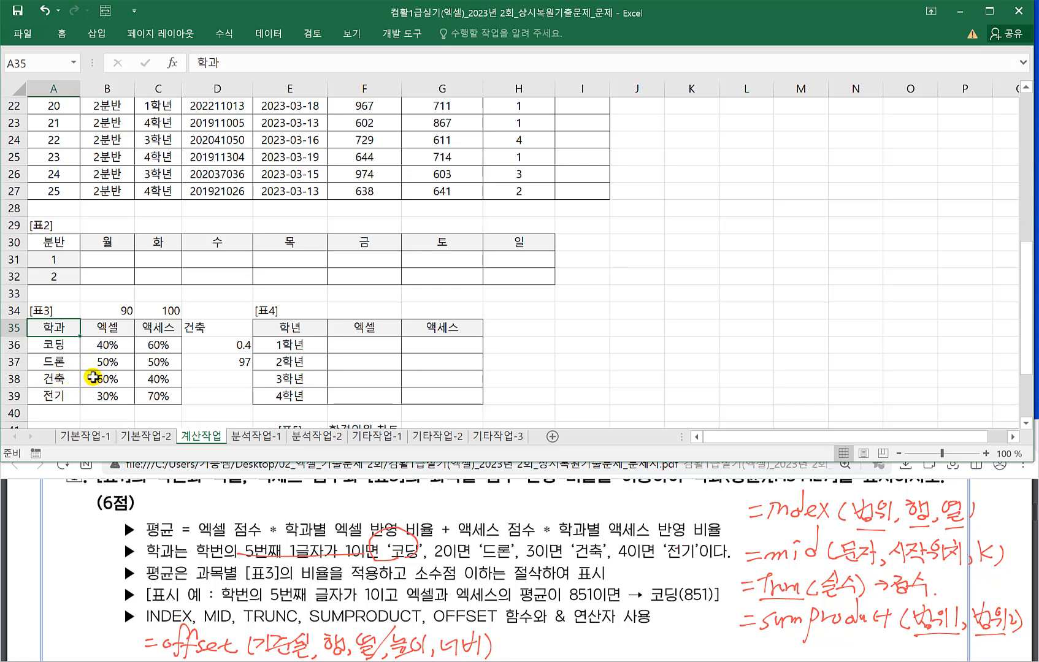
{"action": "scroll", "coordinate": [348, 287], "scroll_direction": "up", "scroll_amount": 7}
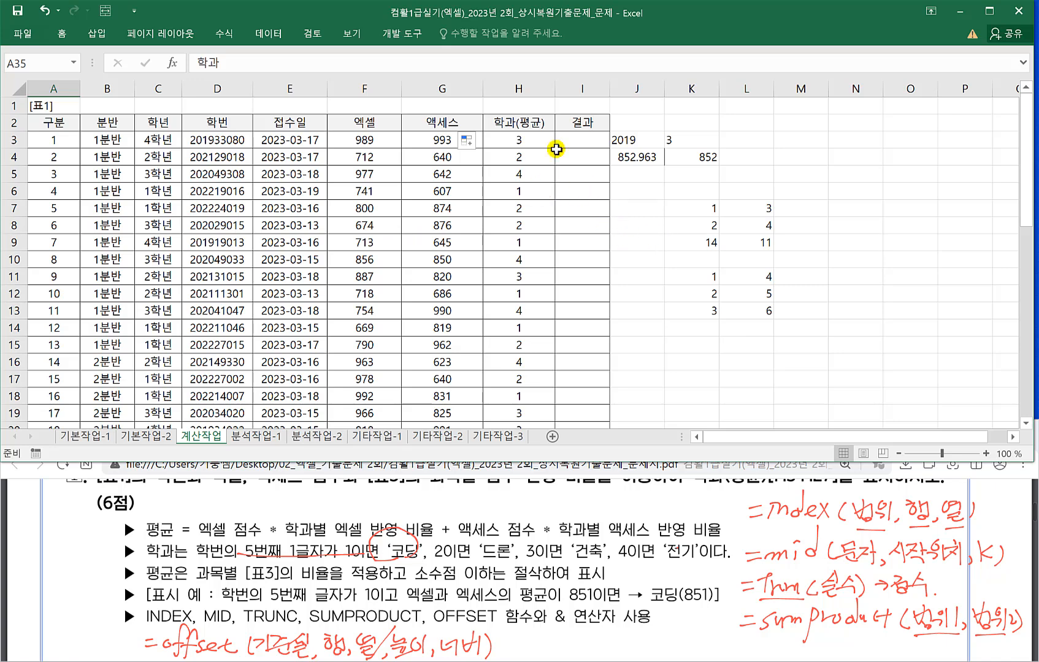
{"action": "double_click", "coordinate": [522, 139]}
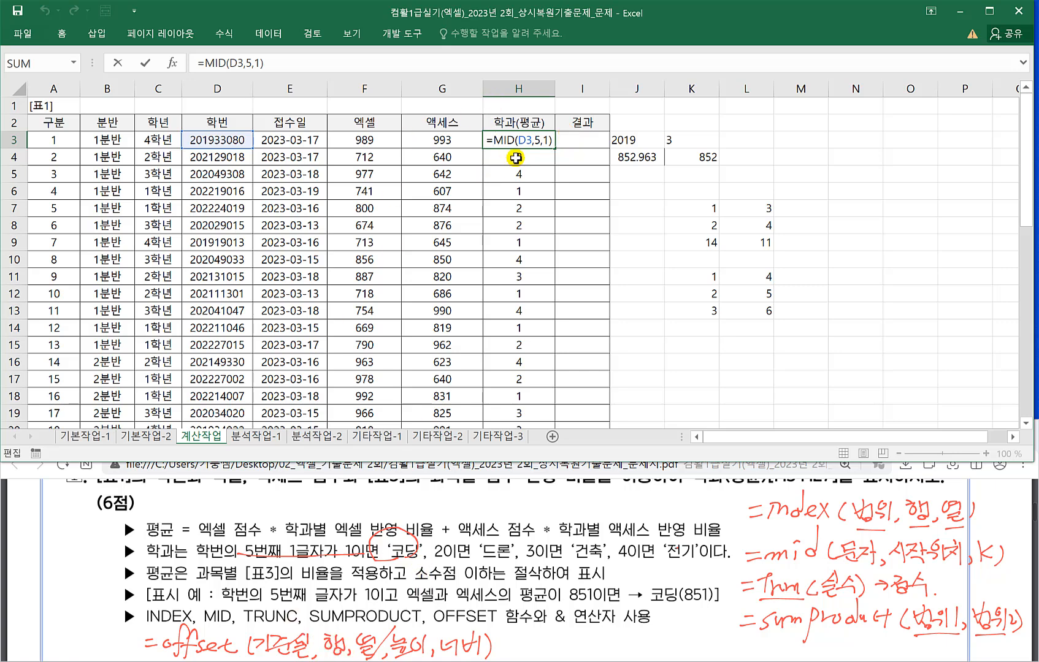
{"action": "type", "text": "of"}
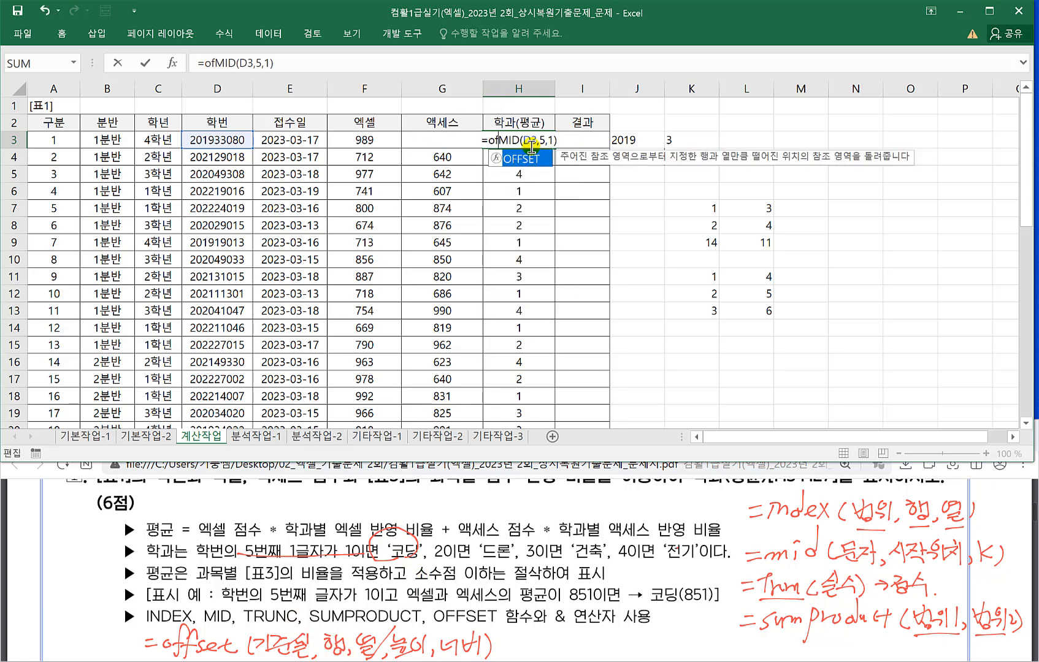
{"action": "key", "text": "Tab"}
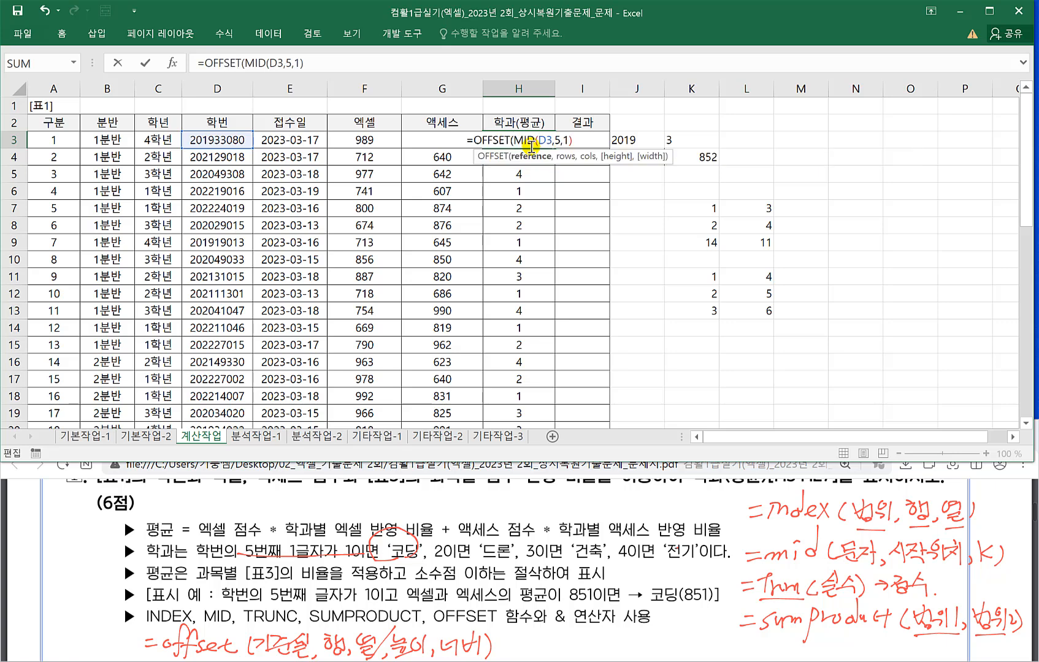
Set the OFFSET reference in H3 to the absolute [표3] header cell $A$35, leaving MID(D3,5,1) as the rows argument.
{"action": "scroll", "coordinate": [347, 257], "scroll_direction": "down", "scroll_amount": 5}
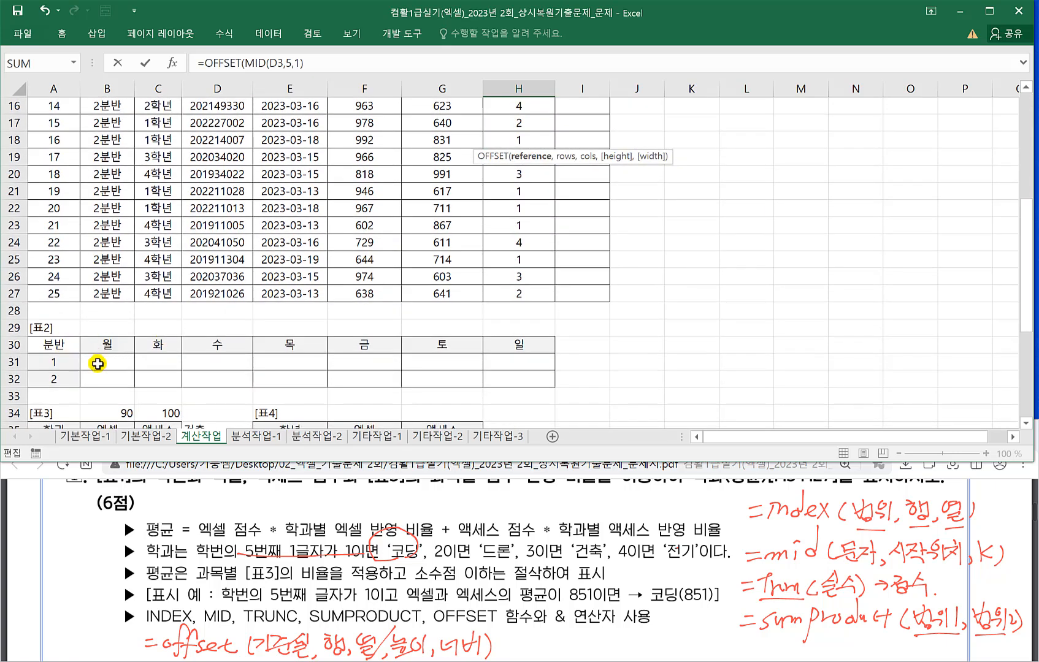
{"action": "scroll", "coordinate": [97, 363], "scroll_direction": "down", "scroll_amount": 2}
{"action": "left_click", "coordinate": [68, 329]}
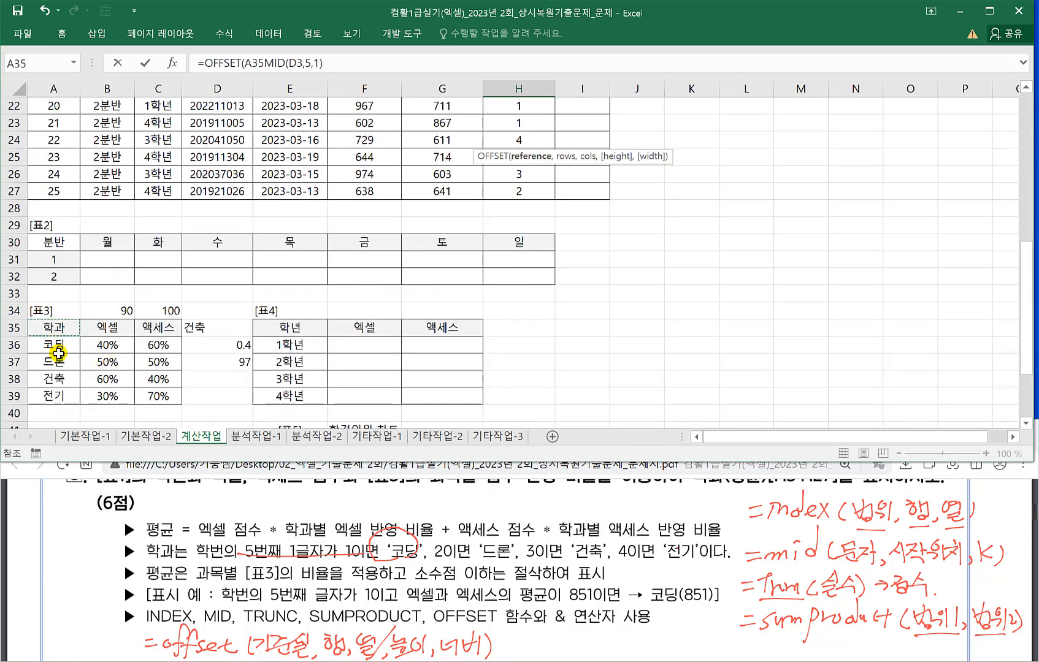
{"action": "key", "text": "F4"}
{"action": "scroll", "coordinate": [62, 347], "scroll_direction": "up", "scroll_amount": 5}
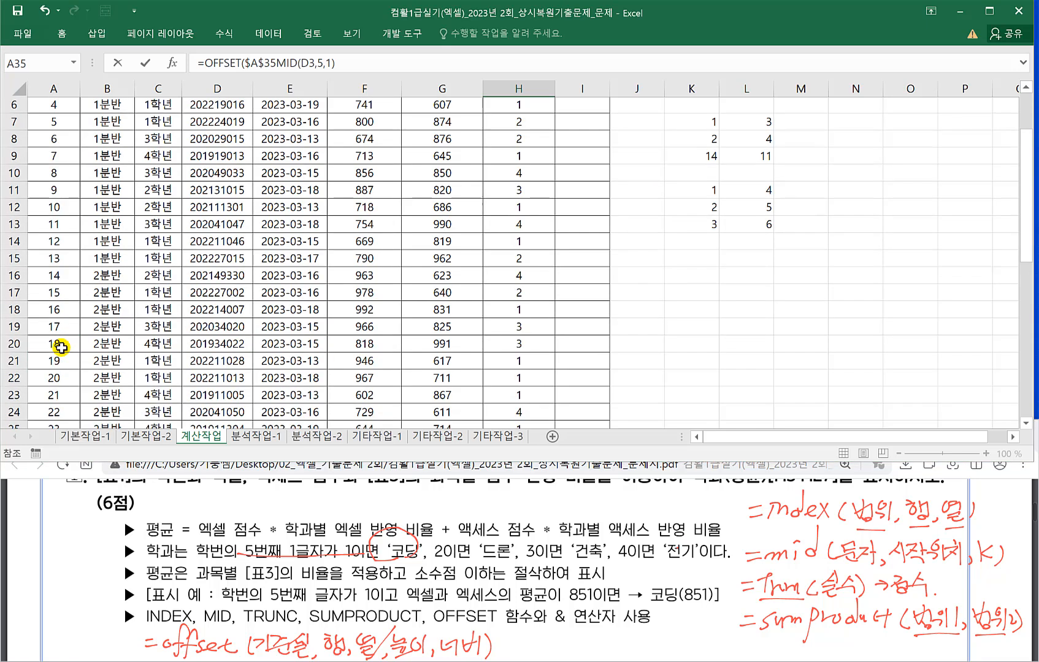
{"action": "scroll", "coordinate": [62, 348], "scroll_direction": "up", "scroll_amount": 2}
{"action": "key", "text": "F5"}
{"action": "left_click", "coordinate": [713, 345]}
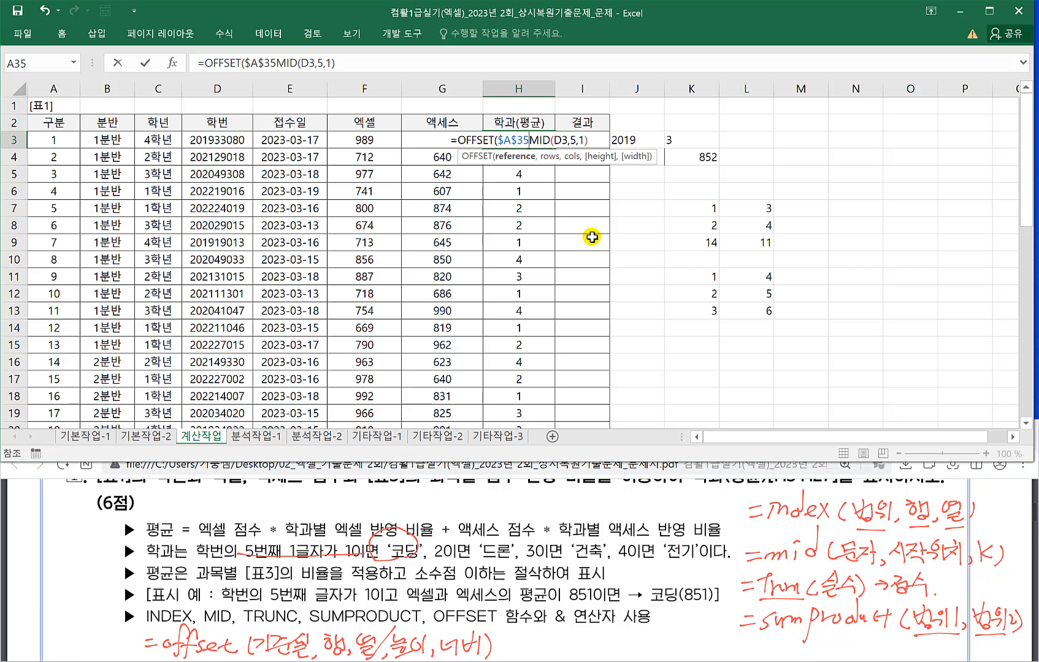
{"action": "type", "text": ","}
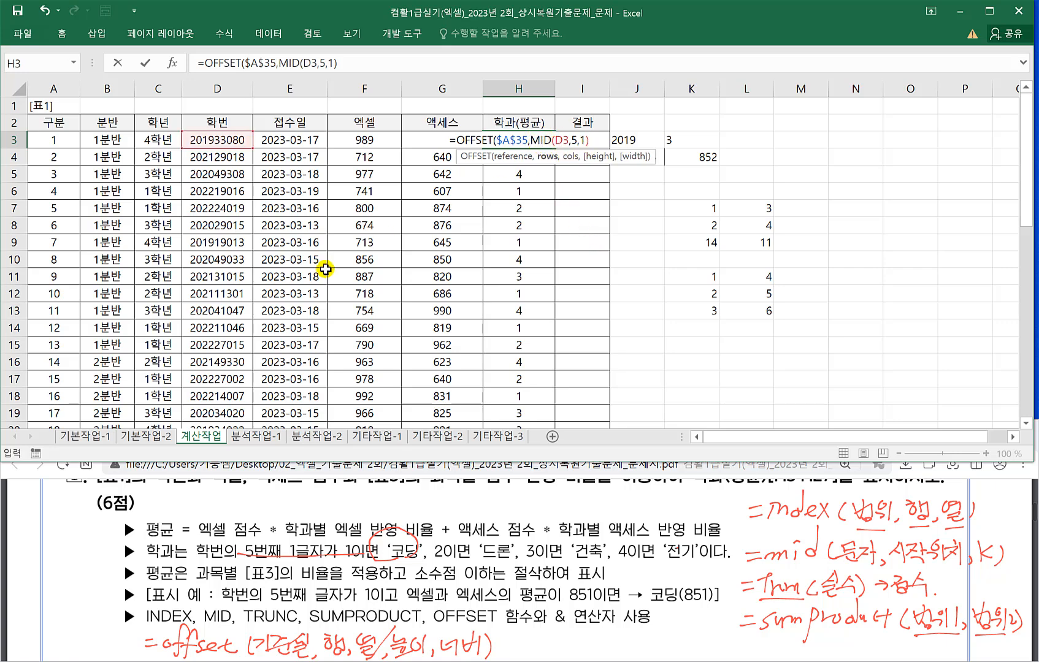
Set the cols argument of H3's OFFSET function to 1, based on the 엑셀 ratio column in [표3].
{"action": "scroll", "coordinate": [293, 306], "scroll_direction": "down", "scroll_amount": 5}
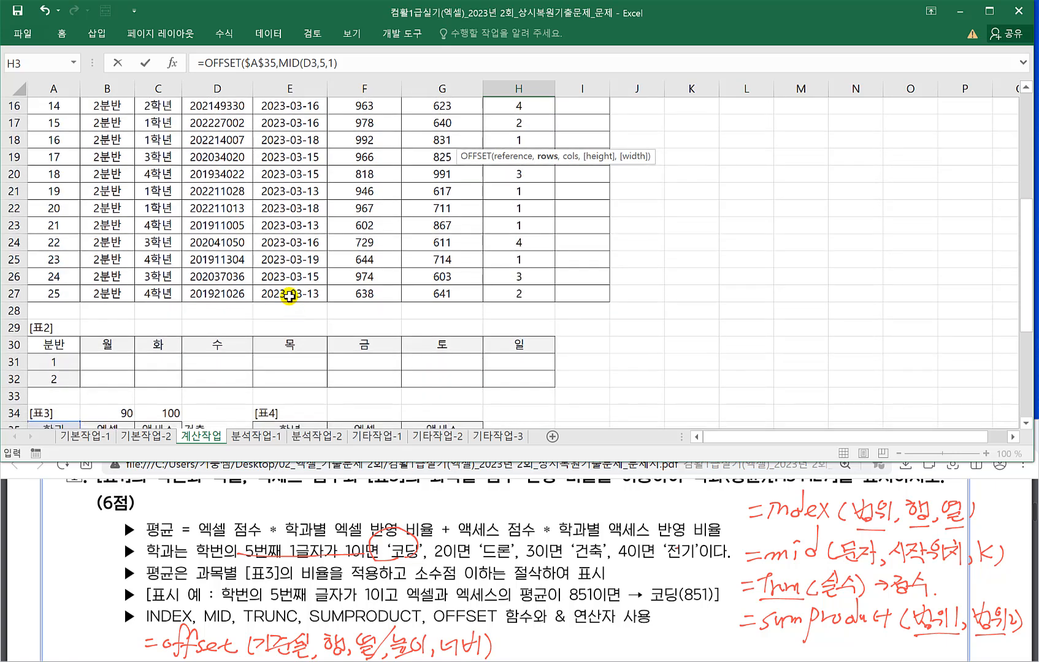
{"action": "scroll", "coordinate": [290, 298], "scroll_direction": "down", "scroll_amount": 2}
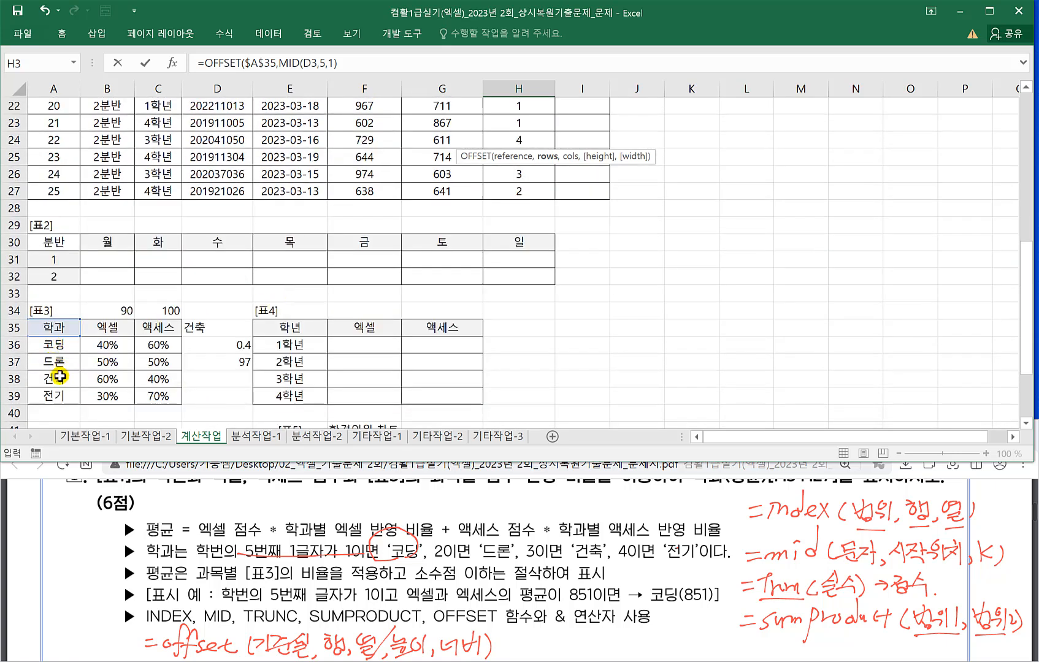
{"action": "scroll", "coordinate": [587, 202], "scroll_direction": "up", "scroll_amount": 7}
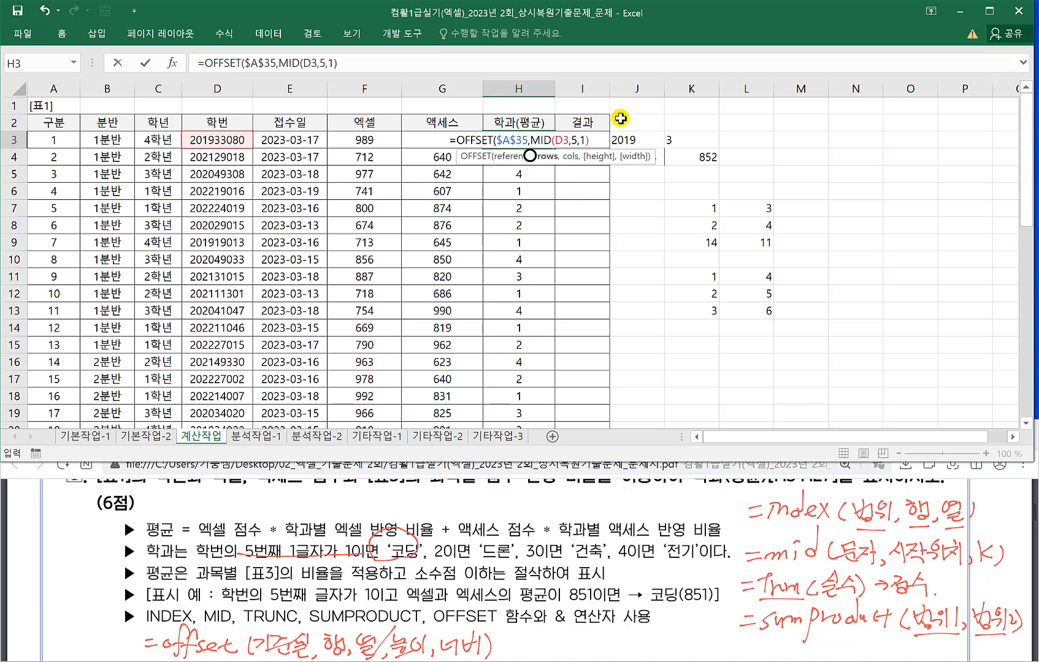
{"action": "left_click", "coordinate": [596, 140]}
{"action": "type", "text": ",1"}
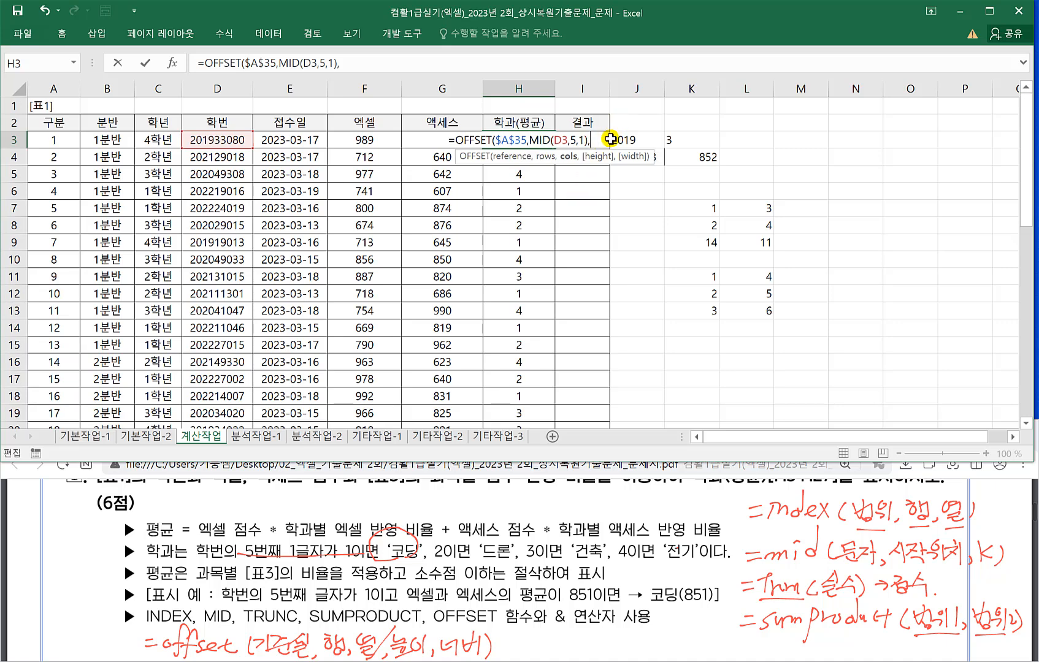
{"action": "scroll", "coordinate": [538, 209], "scroll_direction": "down", "scroll_amount": 9}
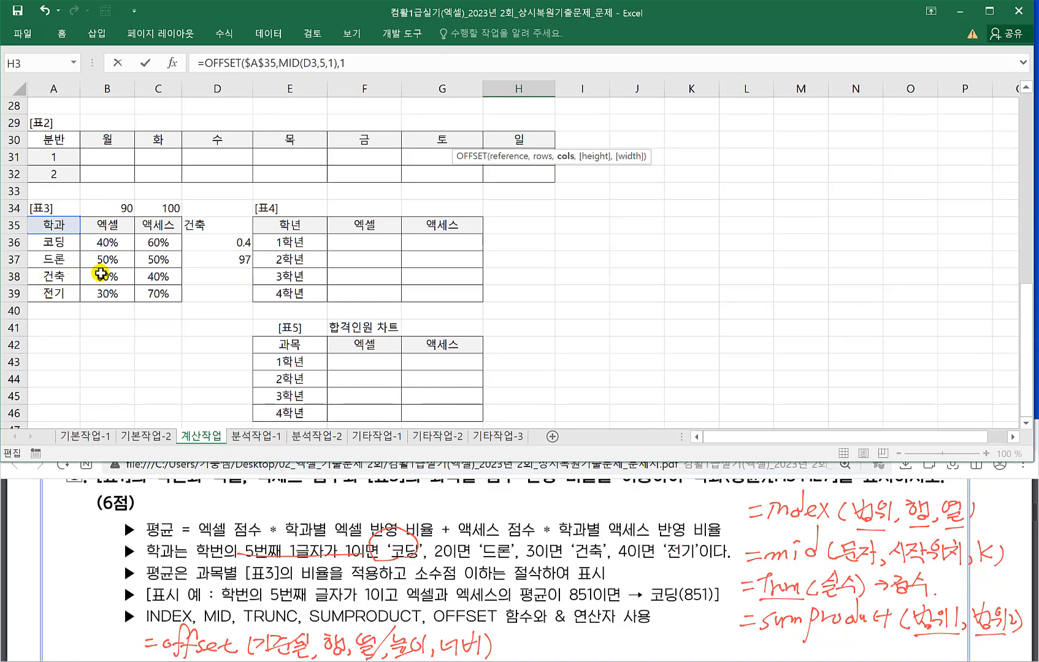
{"action": "scroll", "coordinate": [378, 269], "scroll_direction": "up", "scroll_amount": 9}
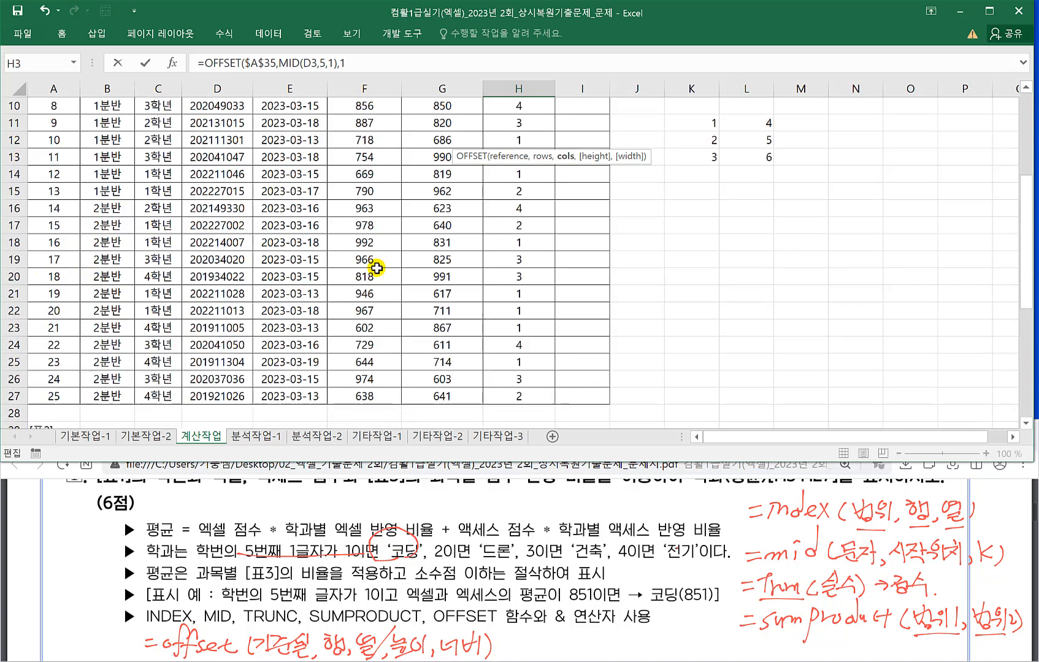
Set the OFFSET height to 1 and width to 2 in H3, then close the function's parenthesis.
{"action": "type", "text": ",1"}
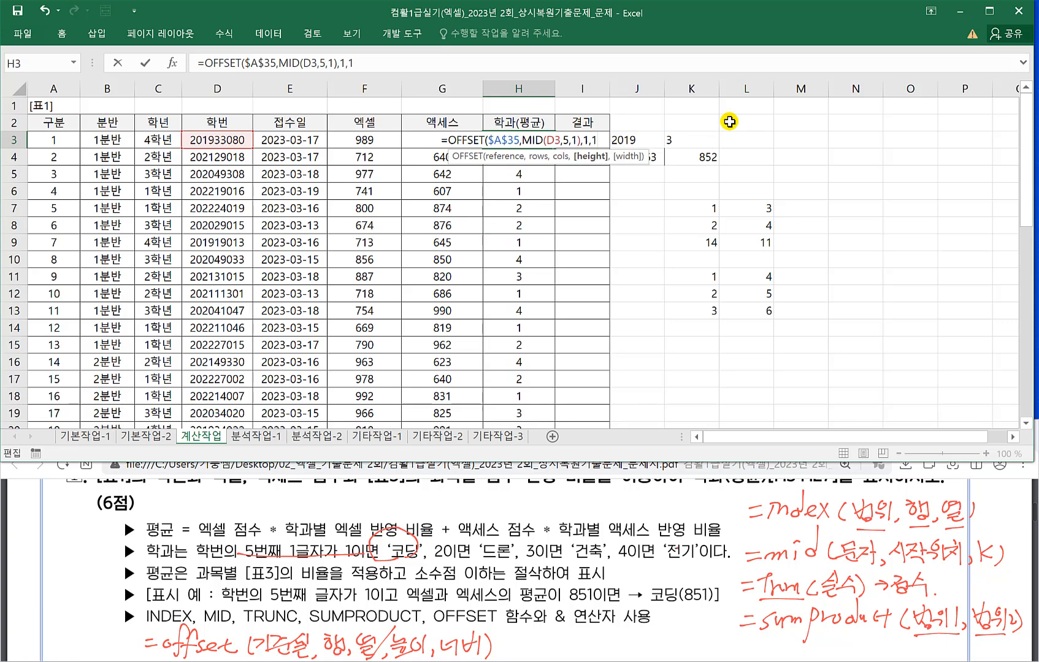
{"action": "type", "text": ",2"}
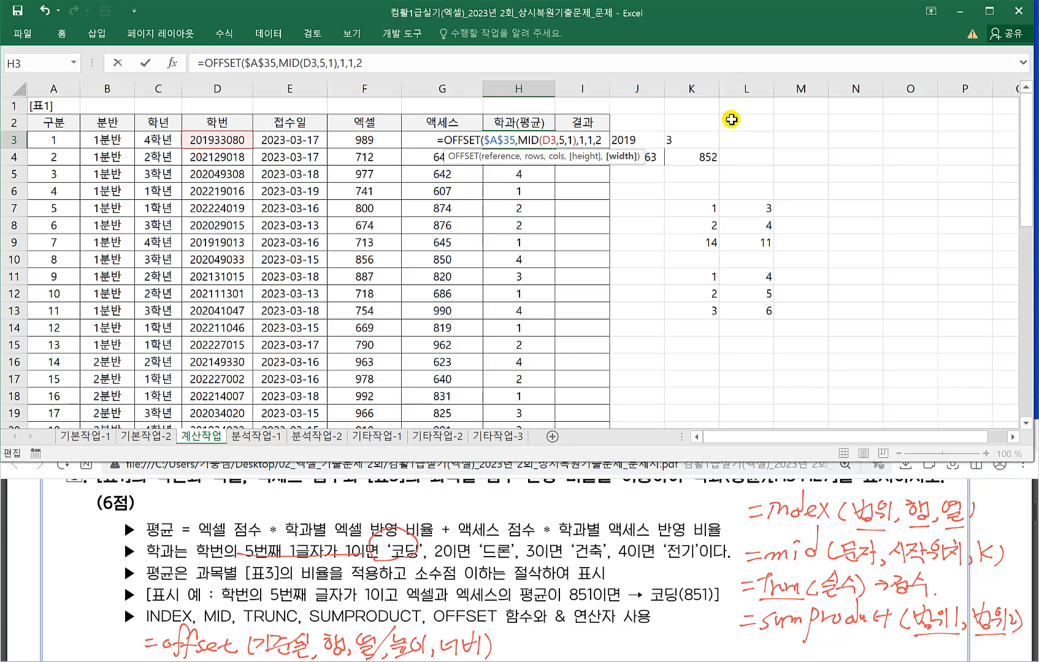
{"action": "scroll", "coordinate": [445, 332], "scroll_direction": "down", "scroll_amount": 8}
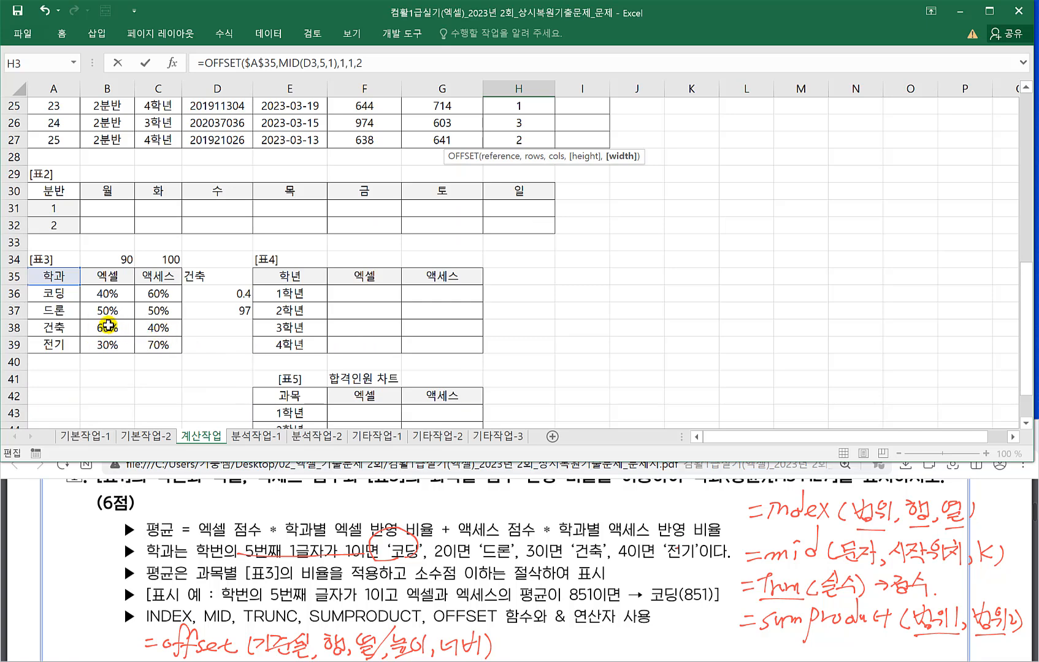
{"action": "scroll", "coordinate": [478, 261], "scroll_direction": "up", "scroll_amount": 8}
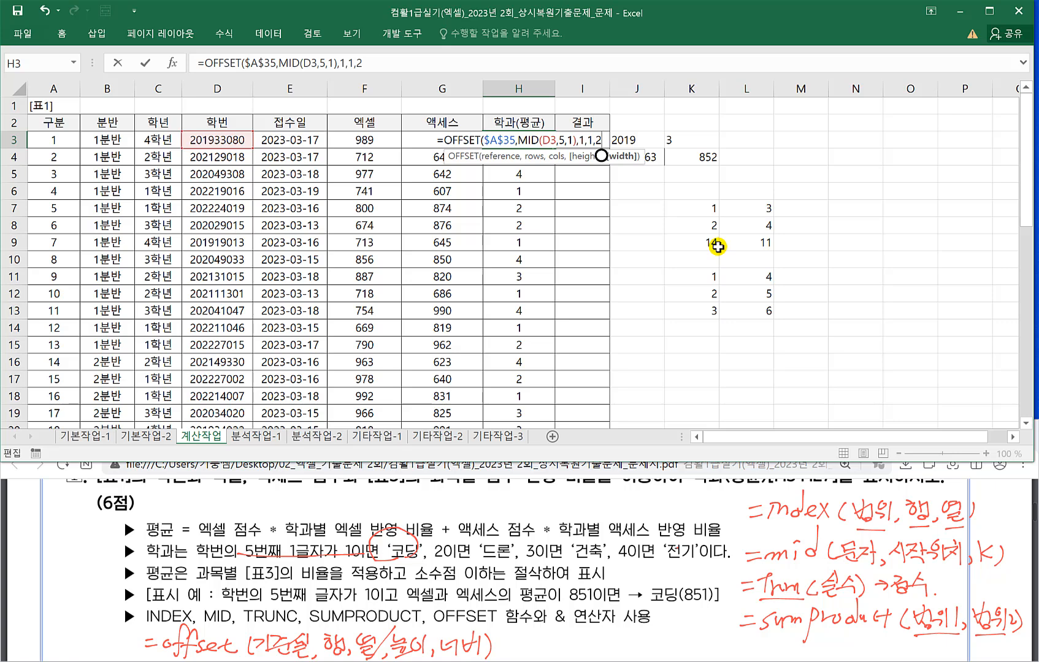
{"action": "type", "text": ")"}
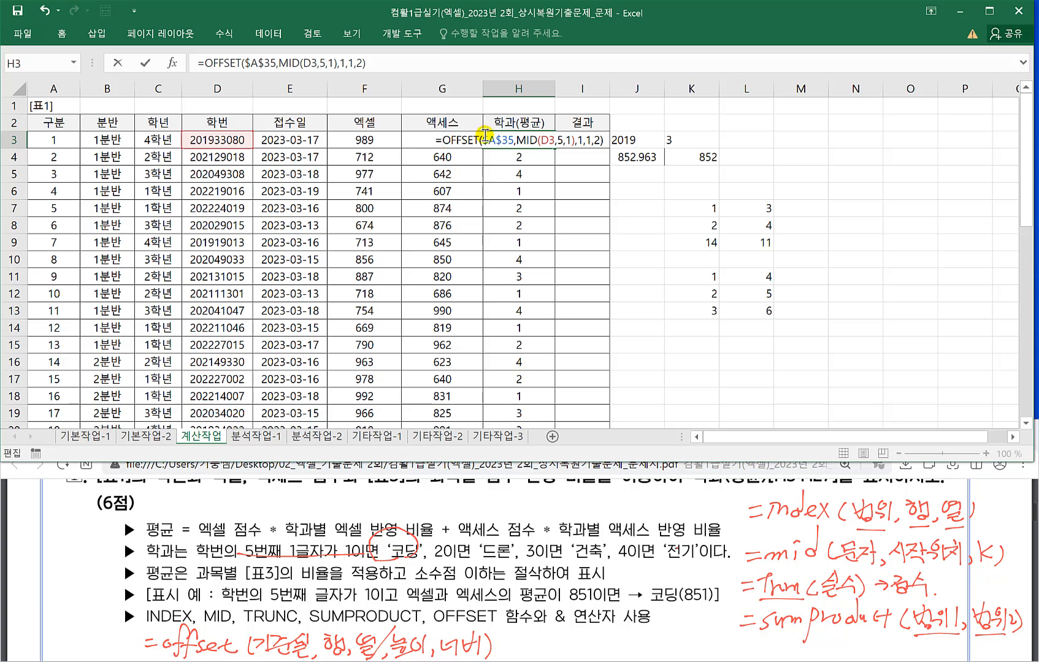
Insert a SUMPRODUCT function in front of OFFSET in H3, making the OFFSET range its first array.
{"action": "type", "text": "su"}
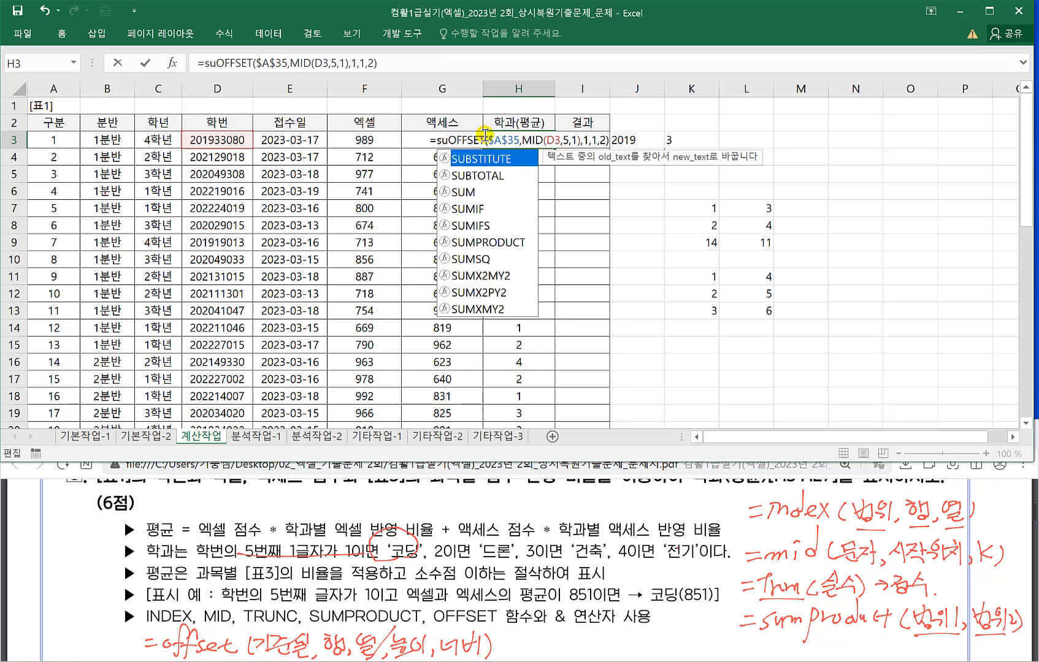
{"action": "type", "text": "p"}
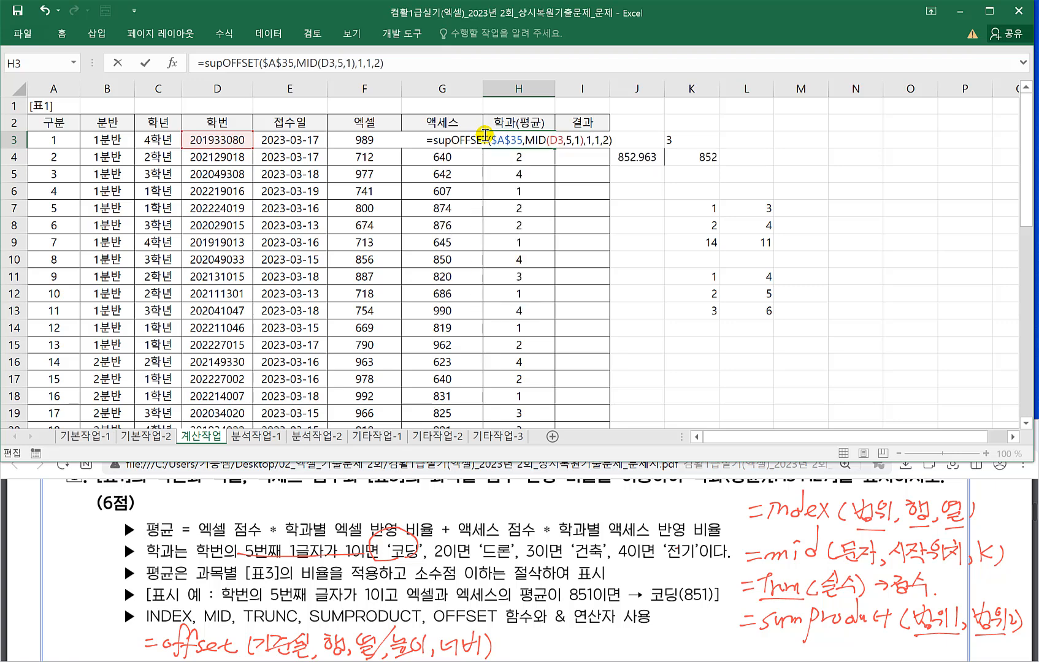
{"action": "key", "text": "BackSpace"}
{"action": "type", "text": "mp"}
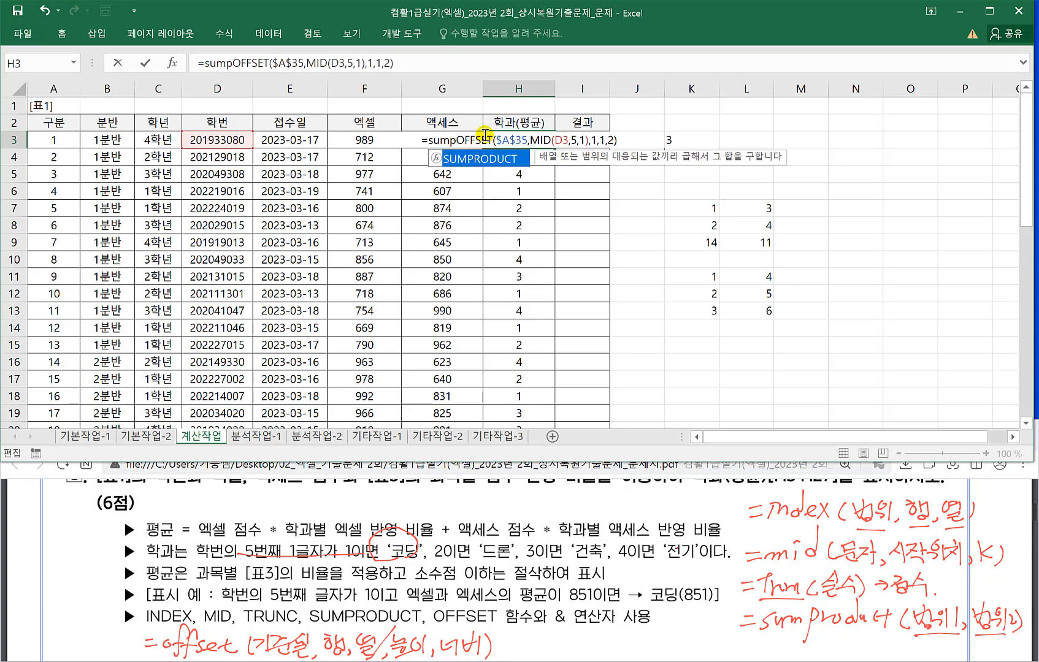
{"action": "key", "text": "Tab"}
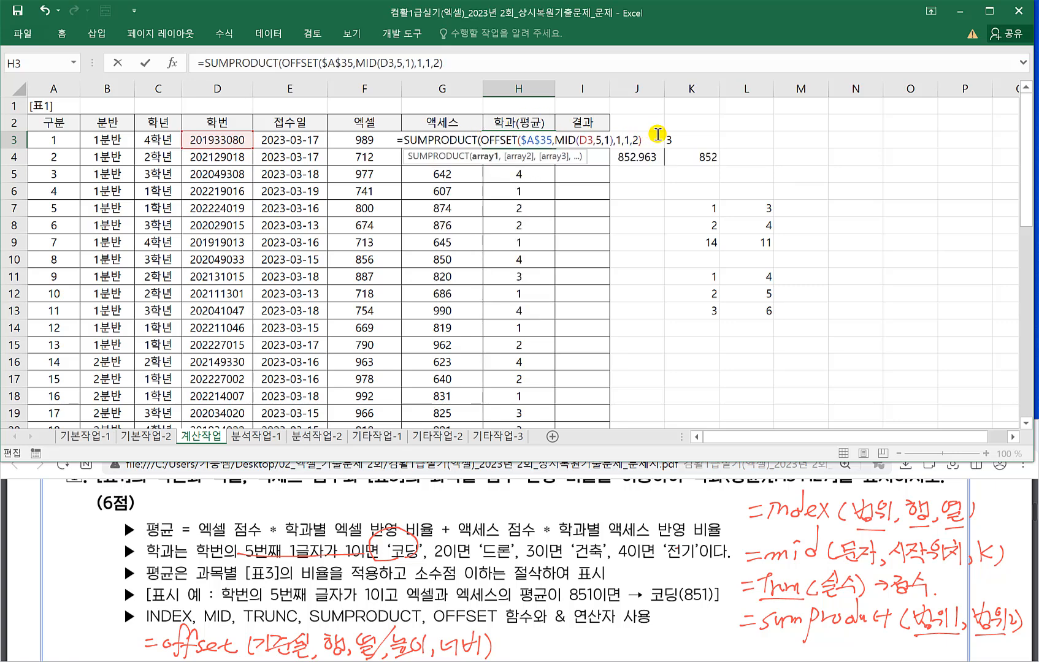
Add the score range F3:G3 as SUMPRODUCT's second array and commit the formula in H3.
{"action": "type", "text": ","}
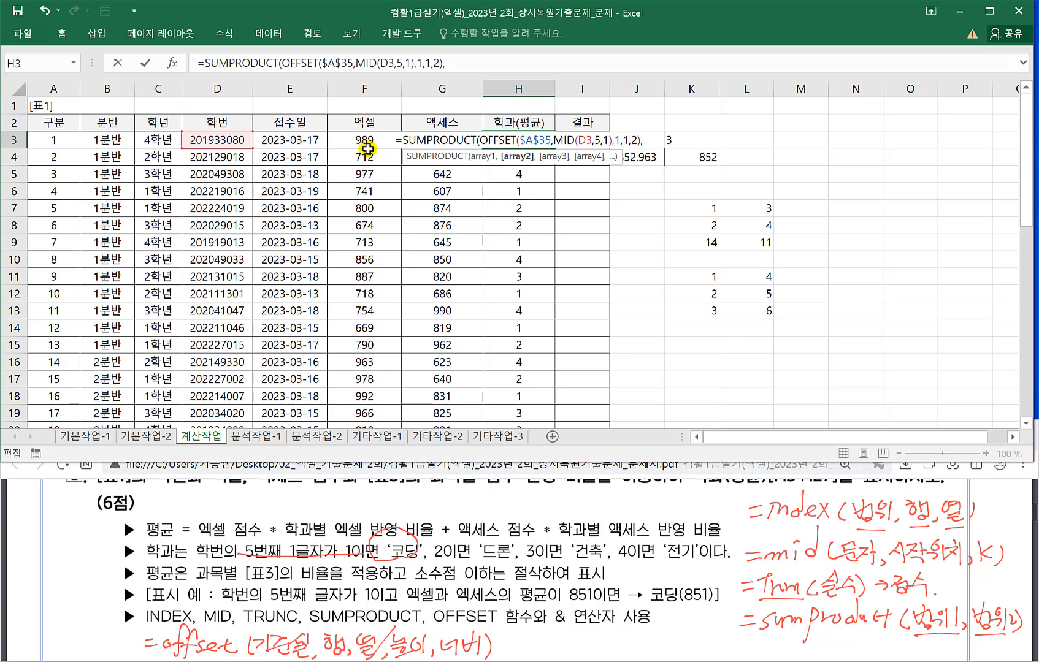
{"action": "left_click", "coordinate": [353, 136]}
{"action": "left_click_drag", "start_coordinate": [386, 136], "coordinate": [427, 134]}
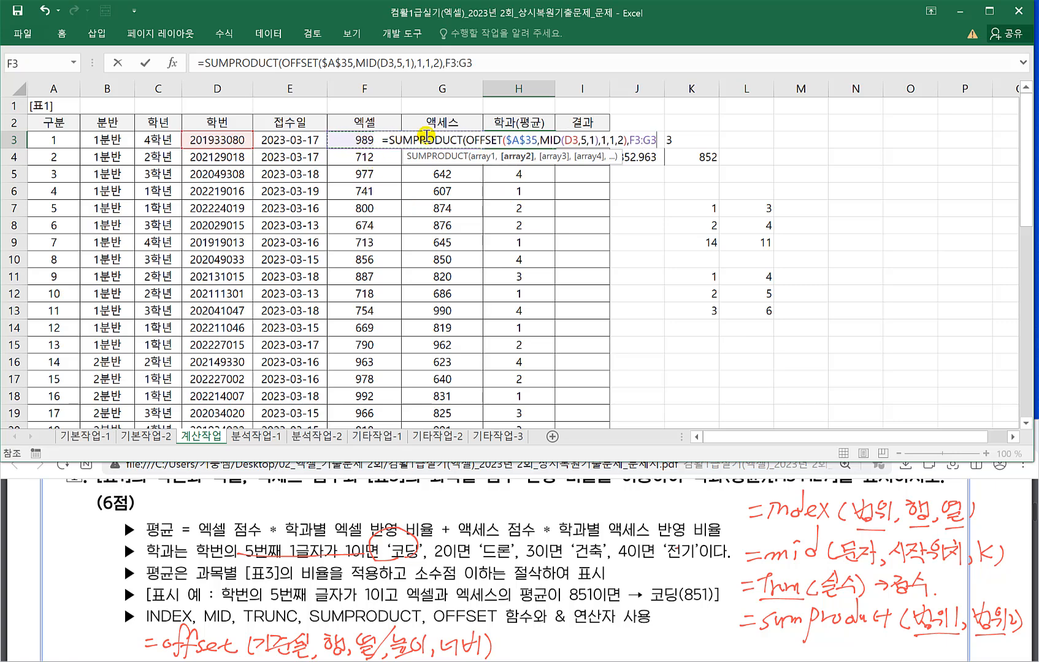
{"action": "type", "text": ")"}
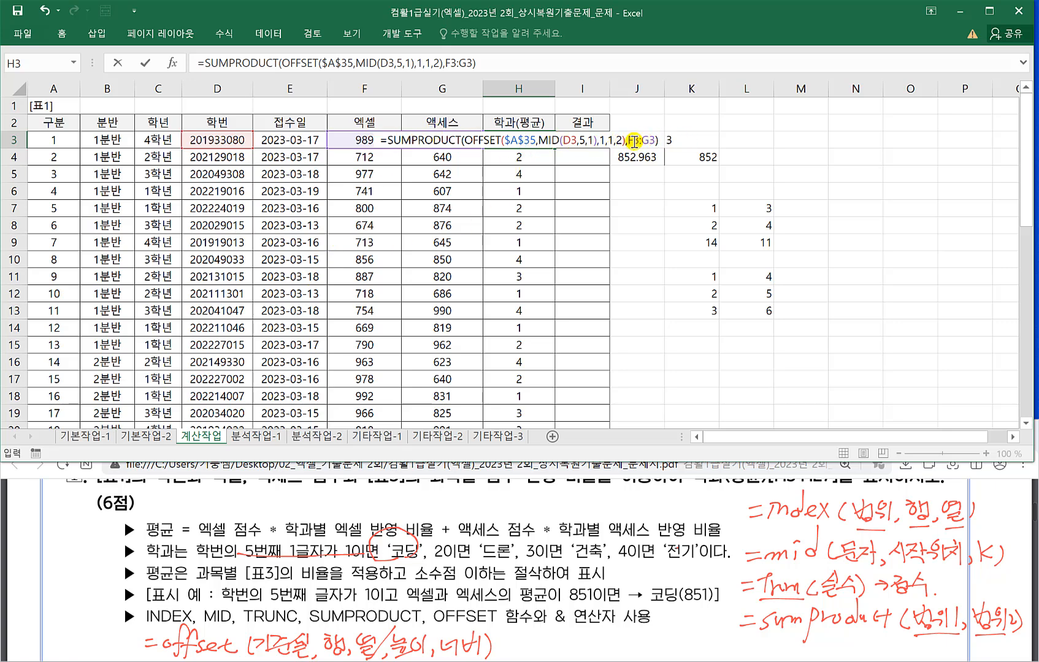
{"action": "key", "text": "Return"}
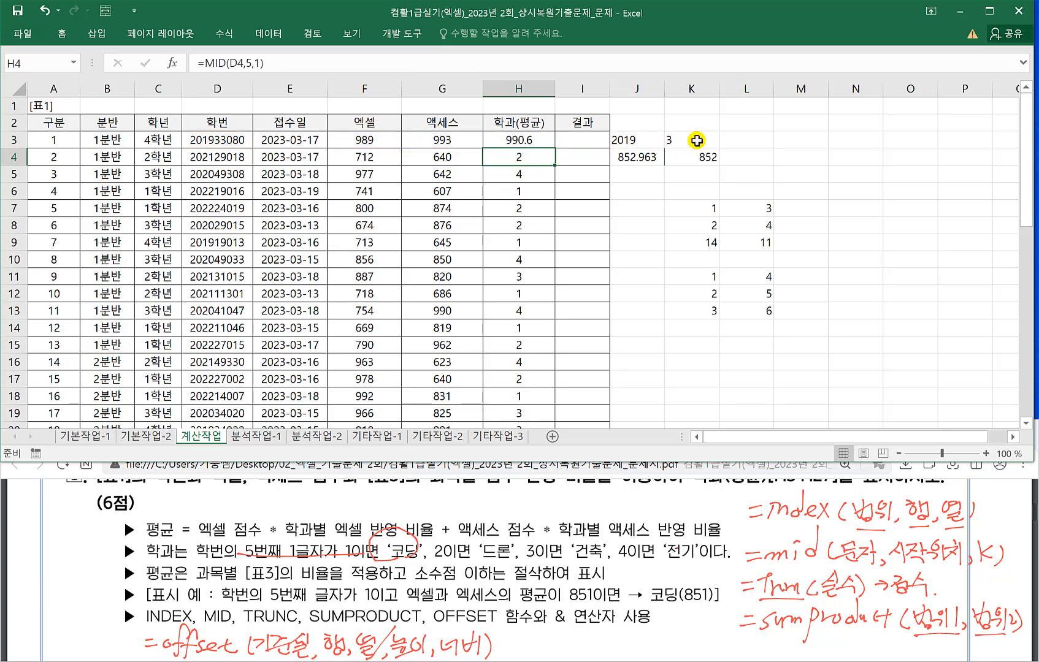
Wrap H3's whole SUMPRODUCT formula in TRUNC without a digits argument to drop the decimals.
{"action": "left_click", "coordinate": [539, 143]}
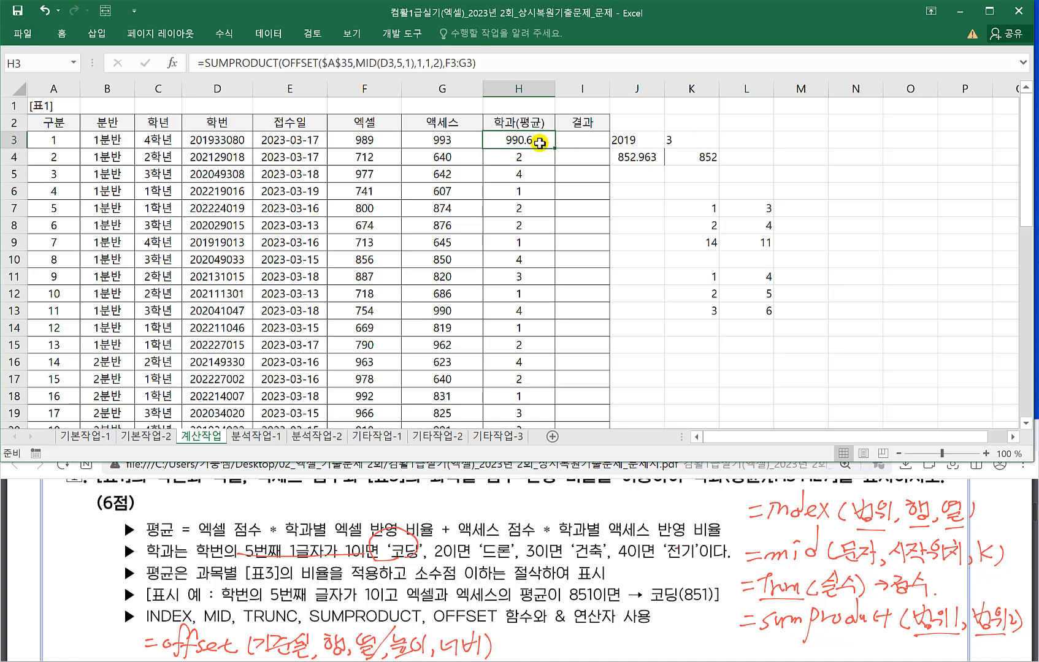
{"action": "double_click", "coordinate": [539, 143]}
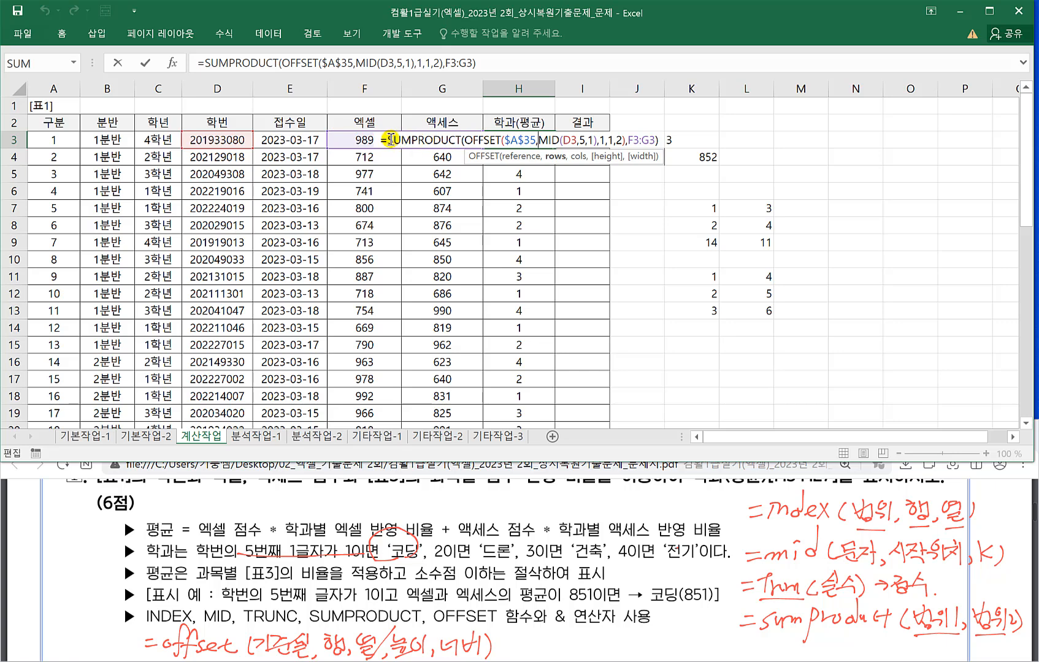
{"action": "left_click", "coordinate": [388, 140]}
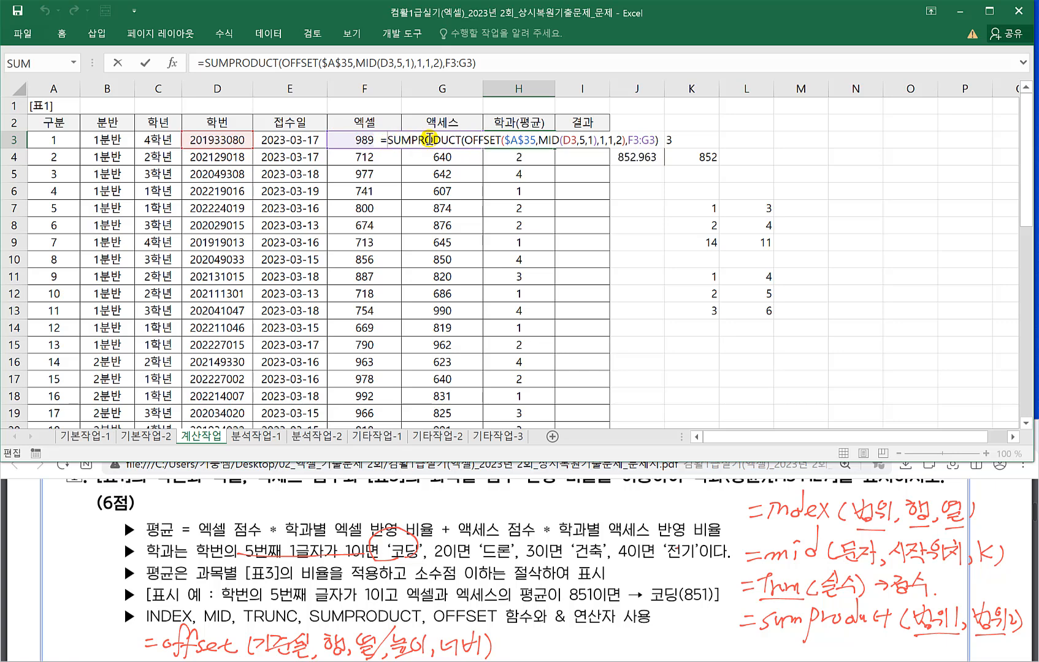
{"action": "type", "text": "trunc"}
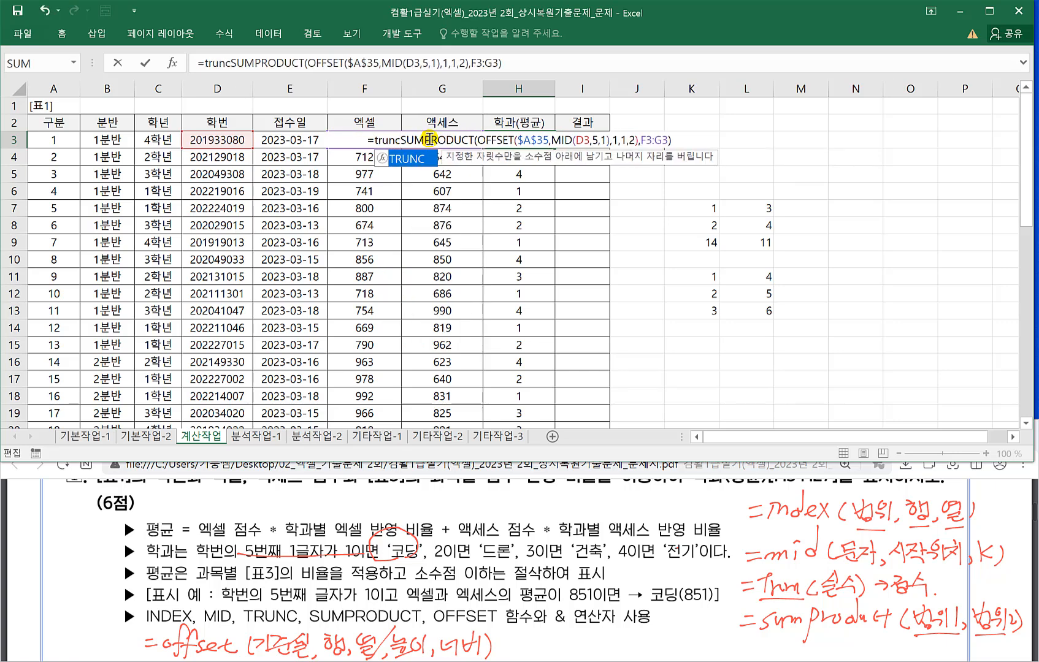
{"action": "type", "text": "("}
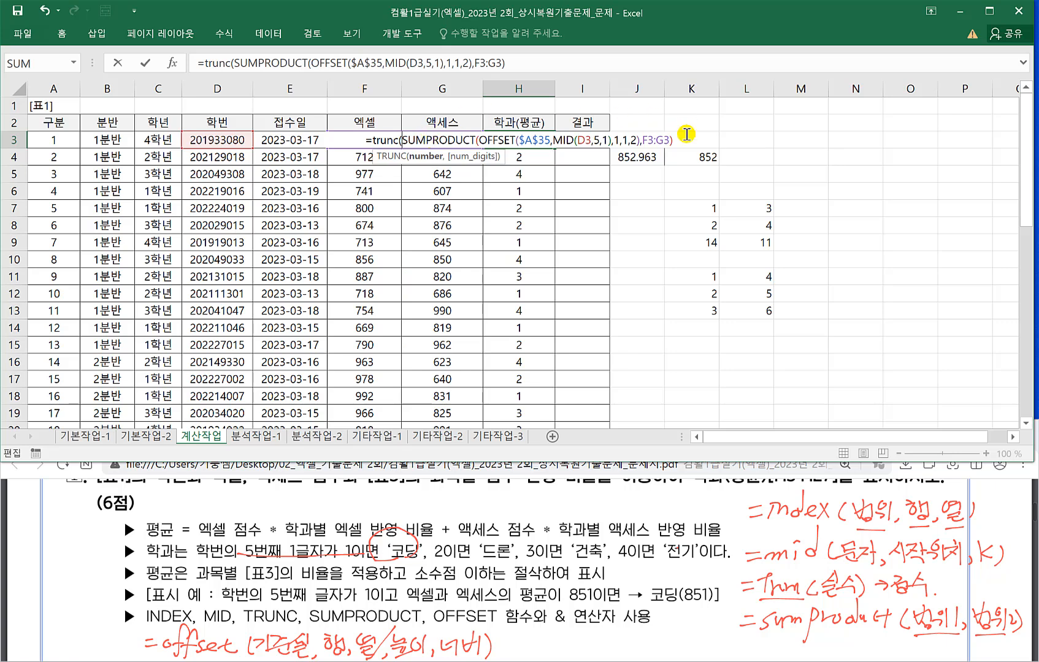
{"action": "type", "text": ")"}
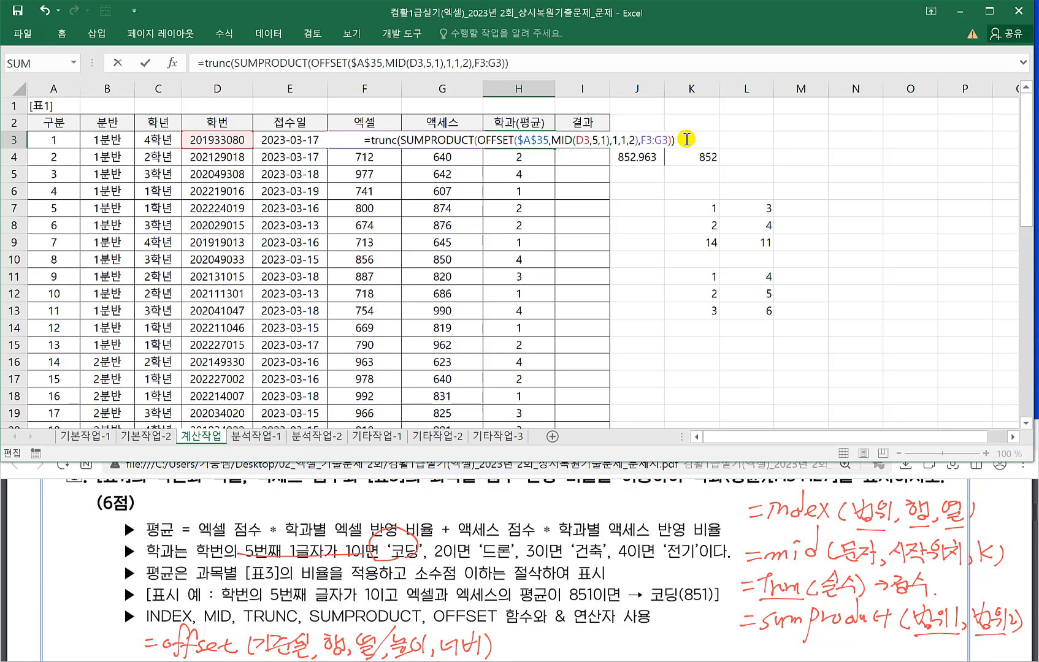
{"action": "key", "text": "Return"}
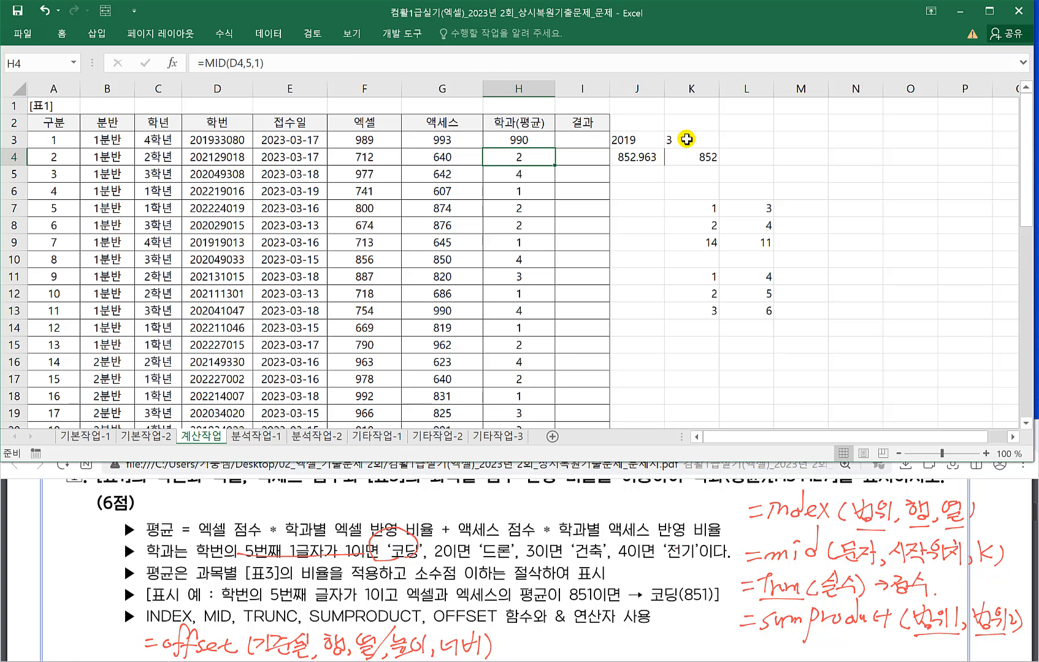
Enclose the TRUNC average in H3 in parentheses by joining "(" before and ")" after it with &, following the 코딩(851) example.
{"action": "left_click", "coordinate": [536, 140]}
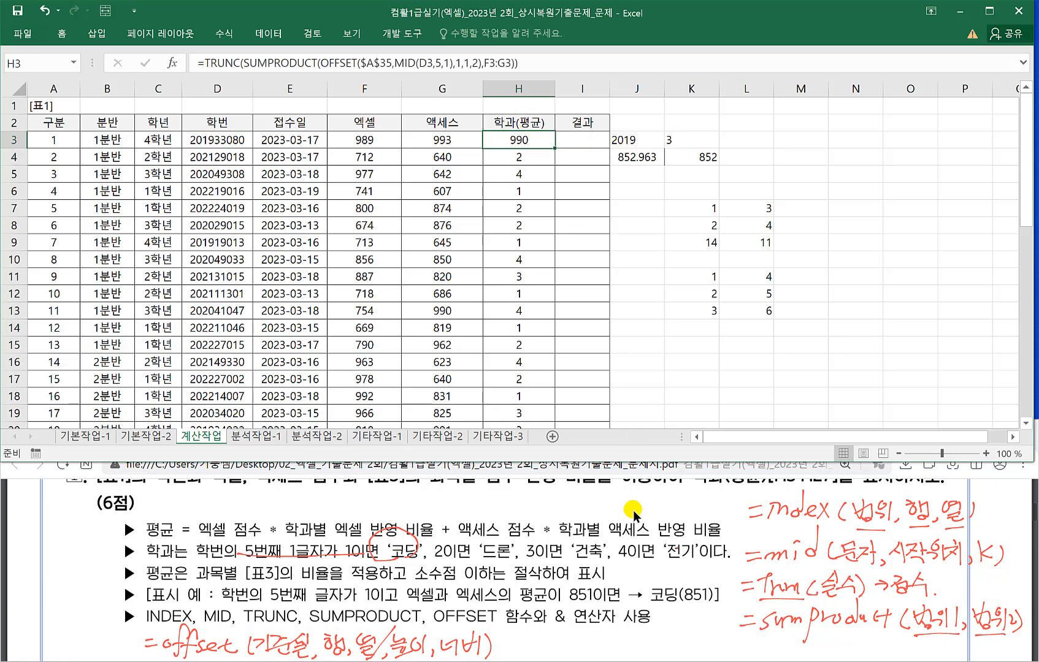
{"action": "mouse_move", "coordinate": [641, 604]}
{"action": "left_mouse_down"}
{"action": "mouse_move", "coordinate": [680, 607]}
{"action": "mouse_move", "coordinate": [723, 578]}
{"action": "mouse_move", "coordinate": [646, 579]}
{"action": "mouse_move", "coordinate": [648, 606]}
{"action": "left_mouse_up"}
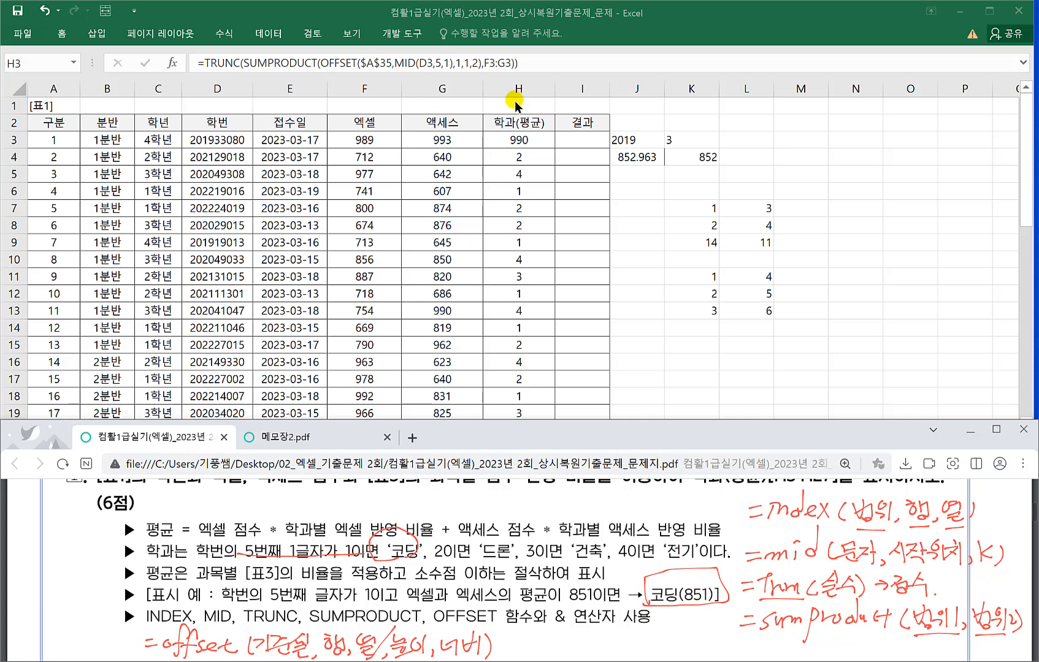
{"action": "left_click", "coordinate": [519, 139]}
{"action": "double_click", "coordinate": [519, 139]}
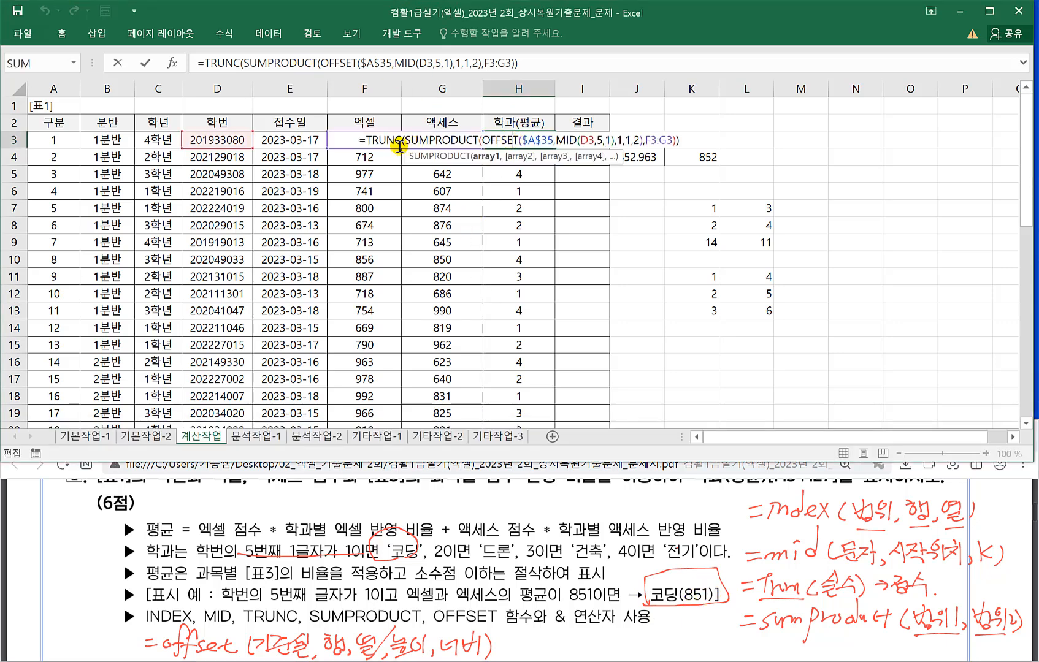
{"action": "left_click", "coordinate": [366, 144]}
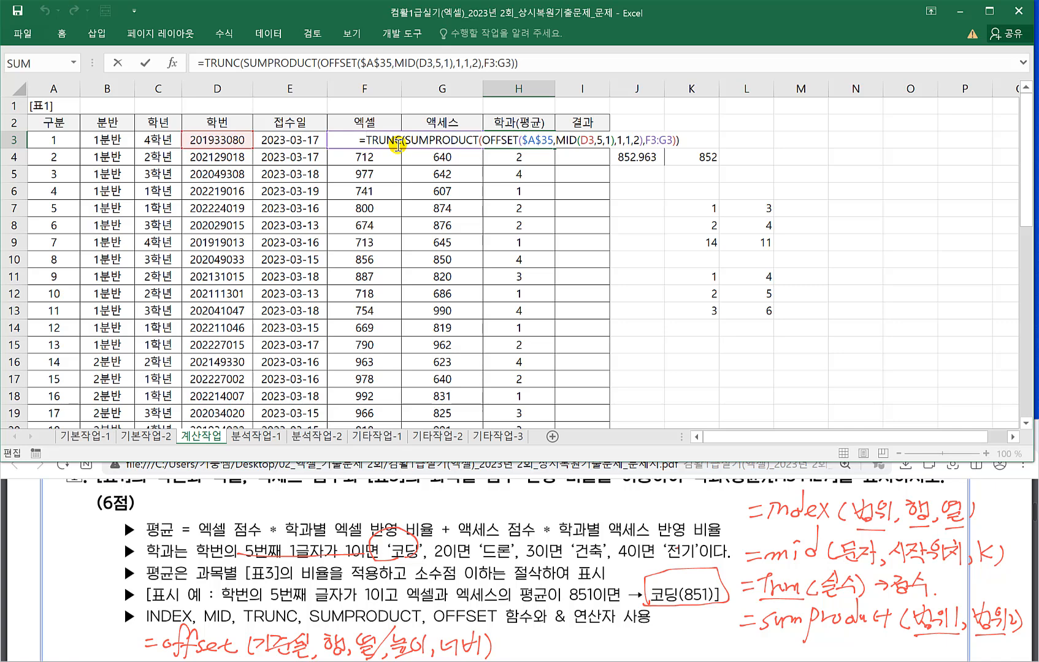
{"action": "type", "text": "\"(\""}
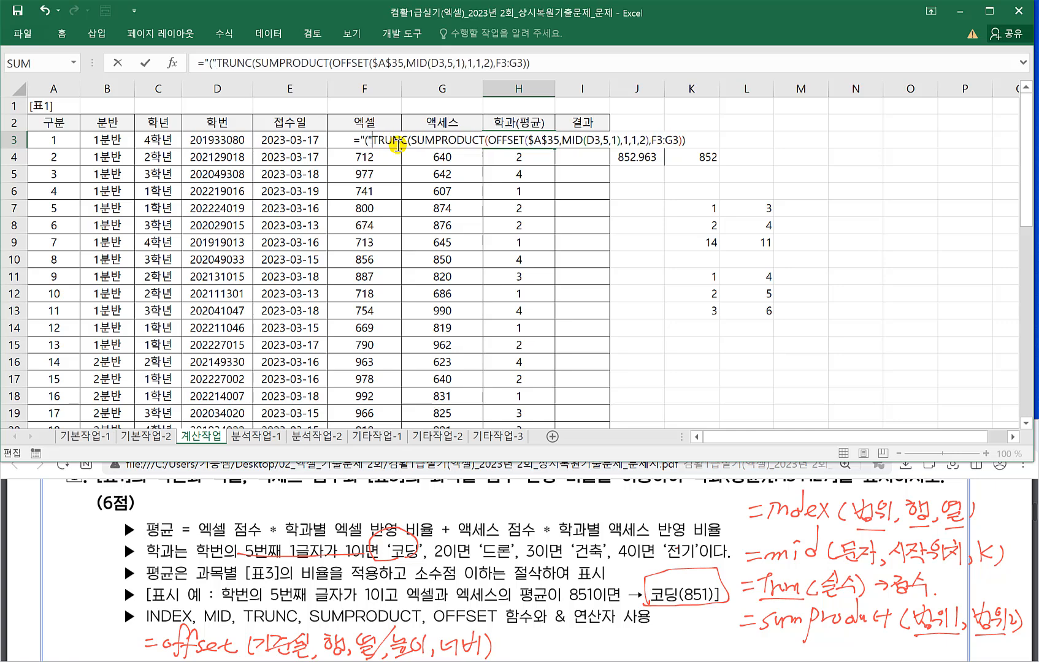
{"action": "type", "text": "&"}
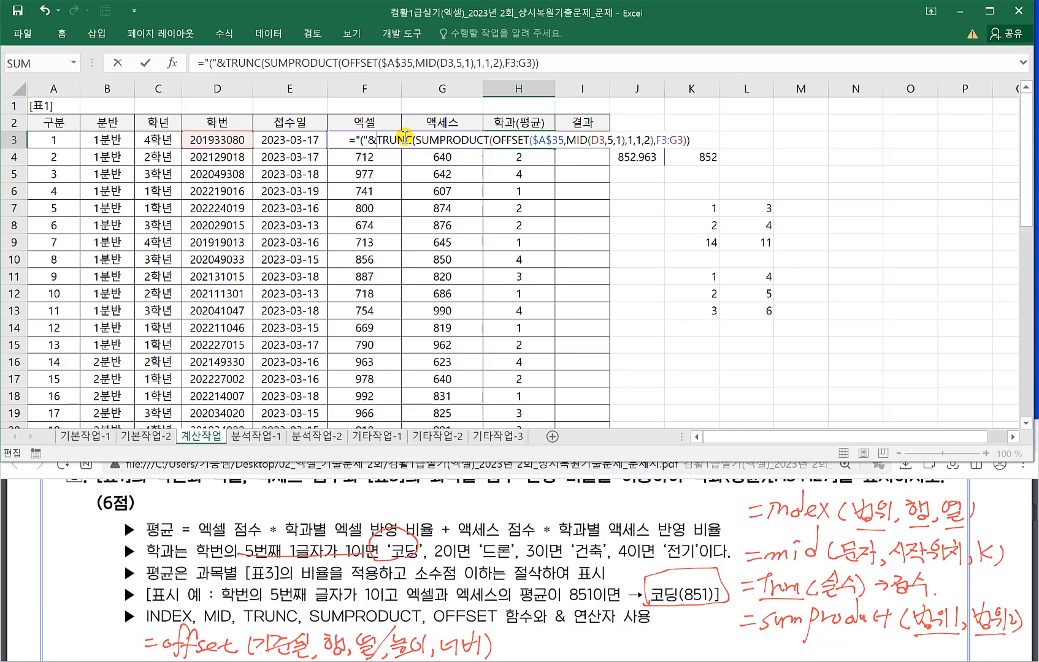
{"action": "left_click", "coordinate": [699, 138]}
{"action": "type", "text": "&\""}
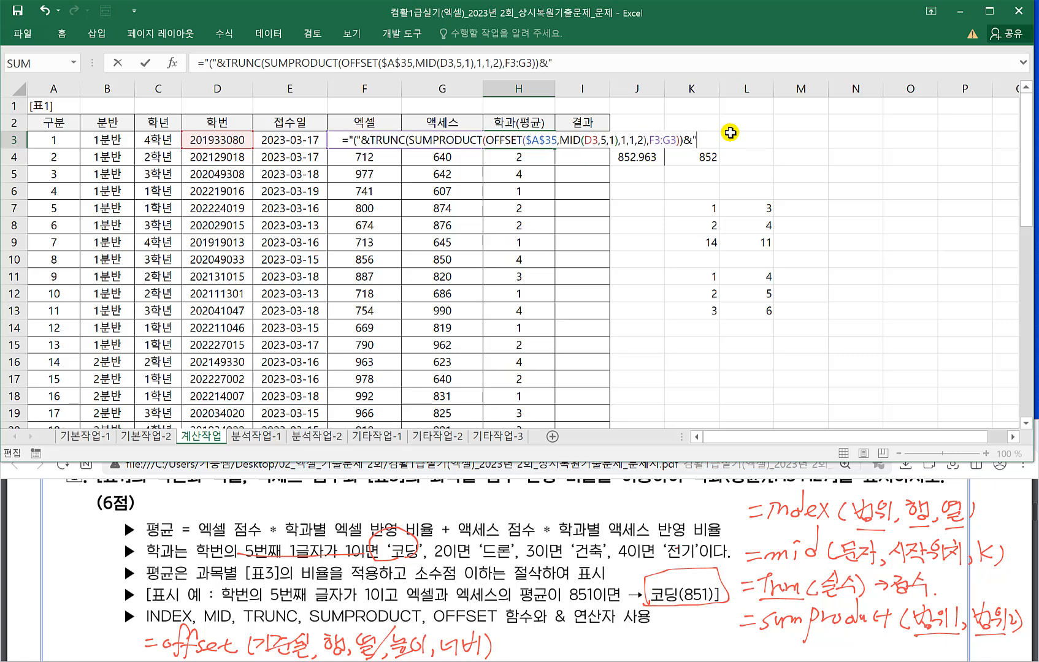
{"action": "type", "text": ")\""}
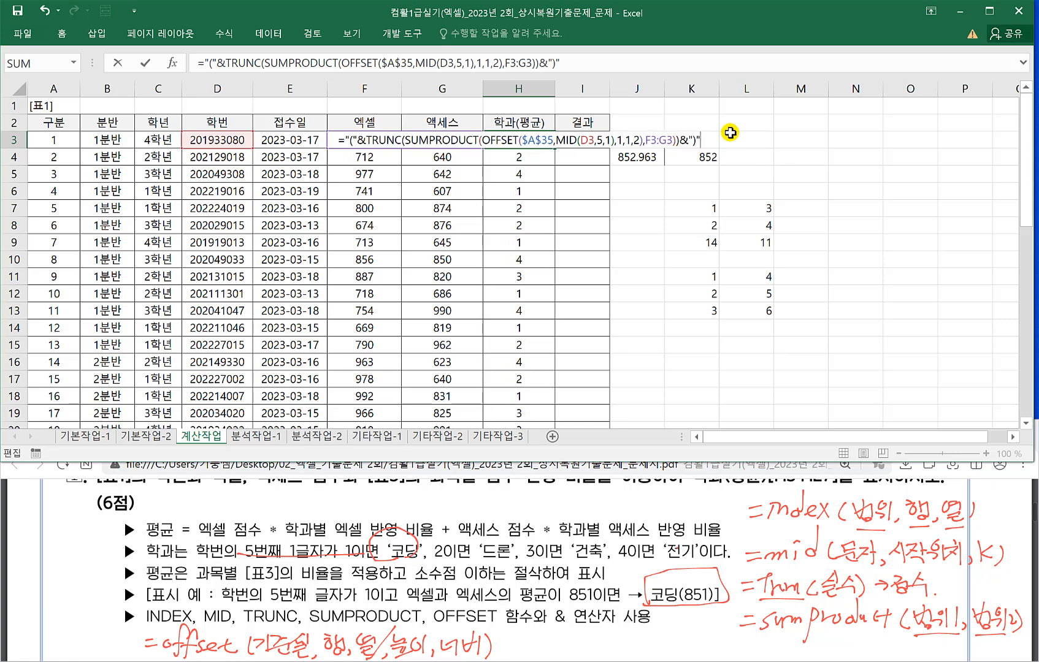
{"action": "key", "text": "Return"}
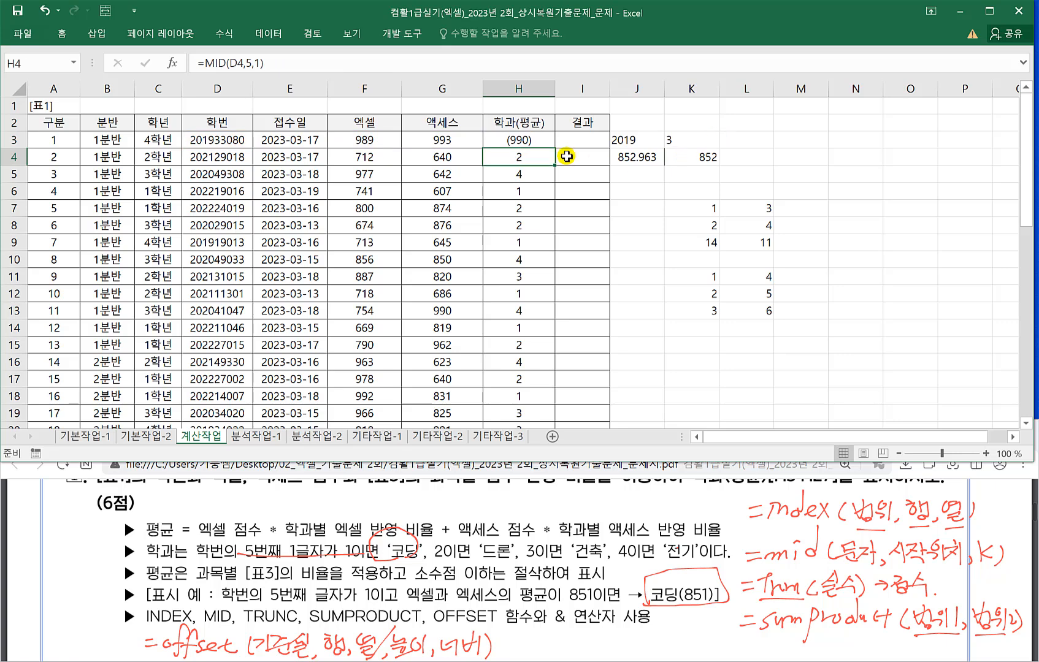
Examine the 학과 names in [표3], A36:A39, that have to precede the bracketed average in H3.
{"action": "left_click", "coordinate": [530, 141]}
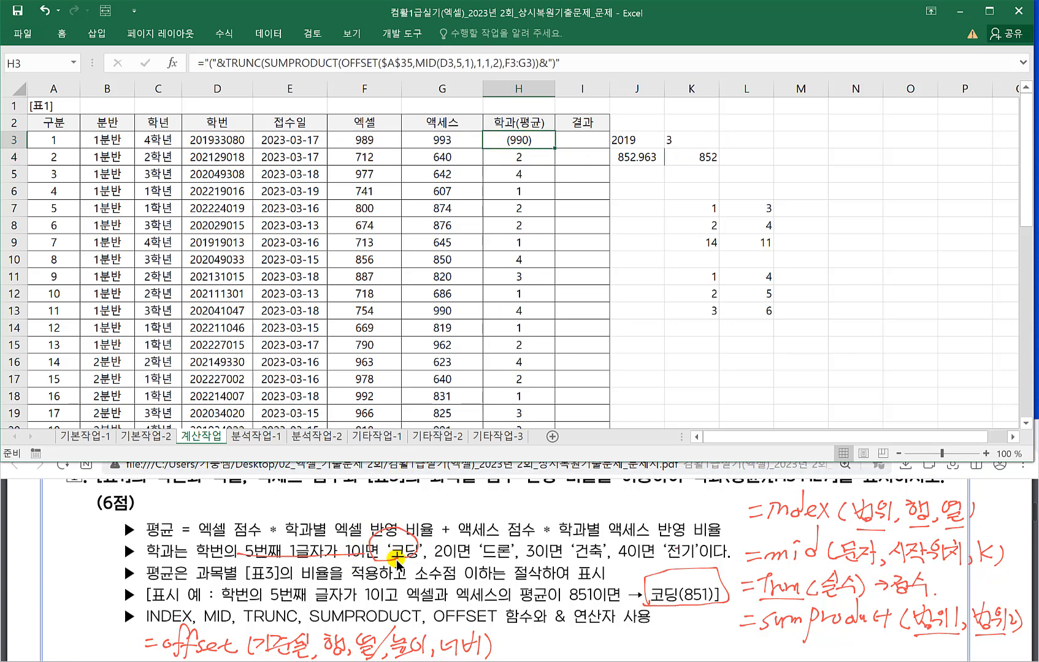
{"action": "left_click", "coordinate": [153, 381]}
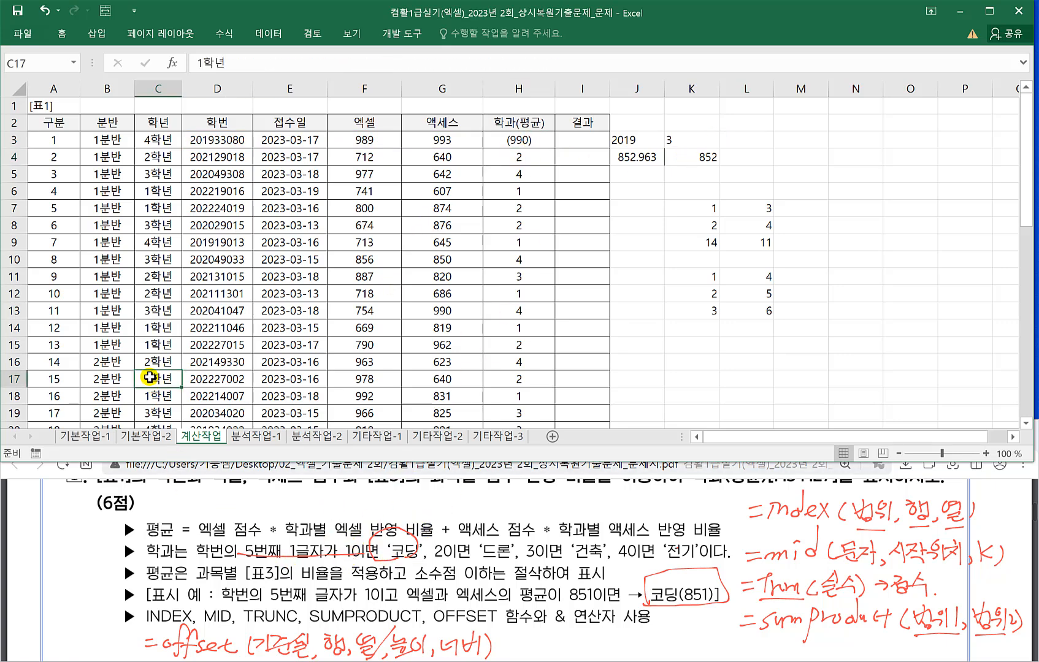
{"action": "scroll", "coordinate": [131, 377], "scroll_direction": "down", "scroll_amount": 3}
{"action": "scroll", "coordinate": [126, 368], "scroll_direction": "down", "scroll_amount": 3}
{"action": "scroll", "coordinate": [76, 365], "scroll_direction": "down", "scroll_amount": 2}
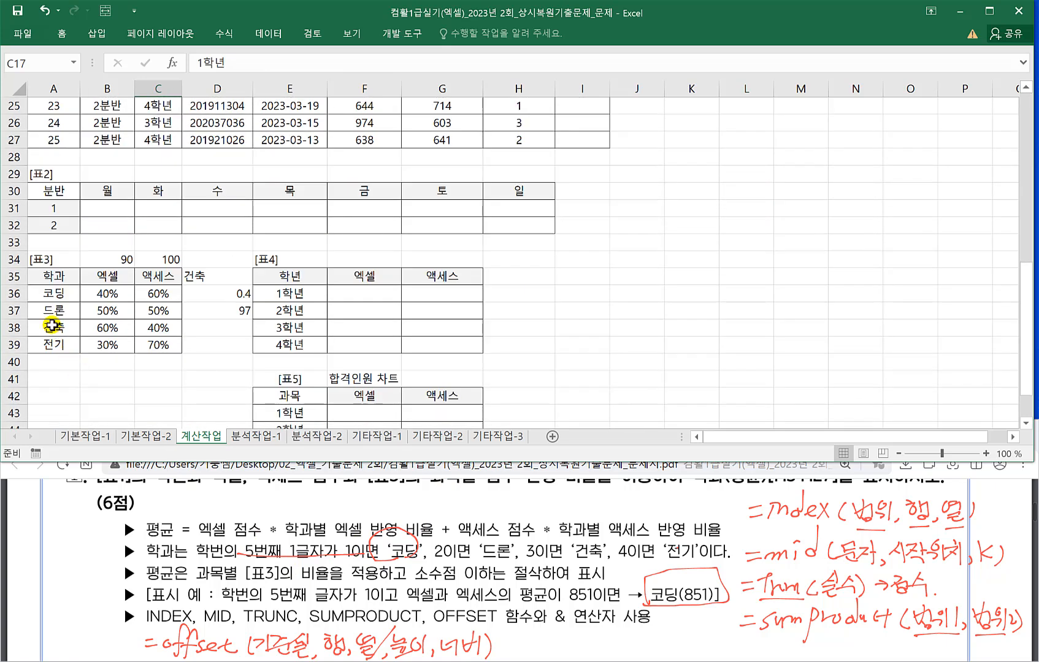
{"action": "left_click", "coordinate": [53, 293]}
{"action": "left_click_drag", "start_coordinate": [54, 293], "coordinate": [54, 342]}
{"action": "scroll", "coordinate": [362, 231], "scroll_direction": "up", "scroll_amount": 8}
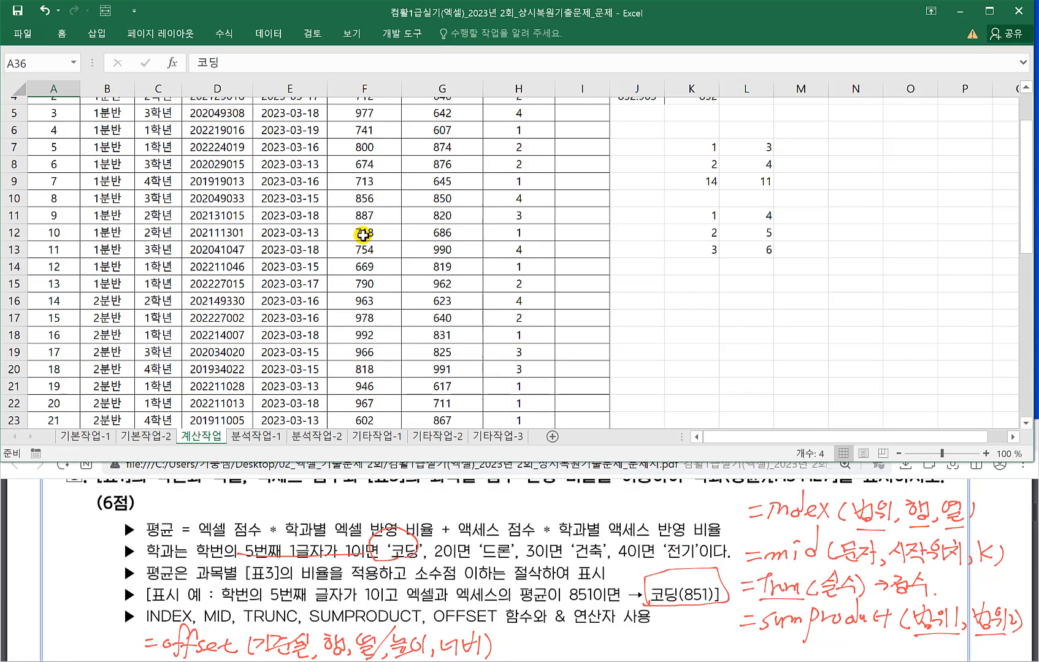
{"action": "scroll", "coordinate": [474, 204], "scroll_direction": "up", "scroll_amount": 1}
{"action": "left_click", "coordinate": [503, 137]}
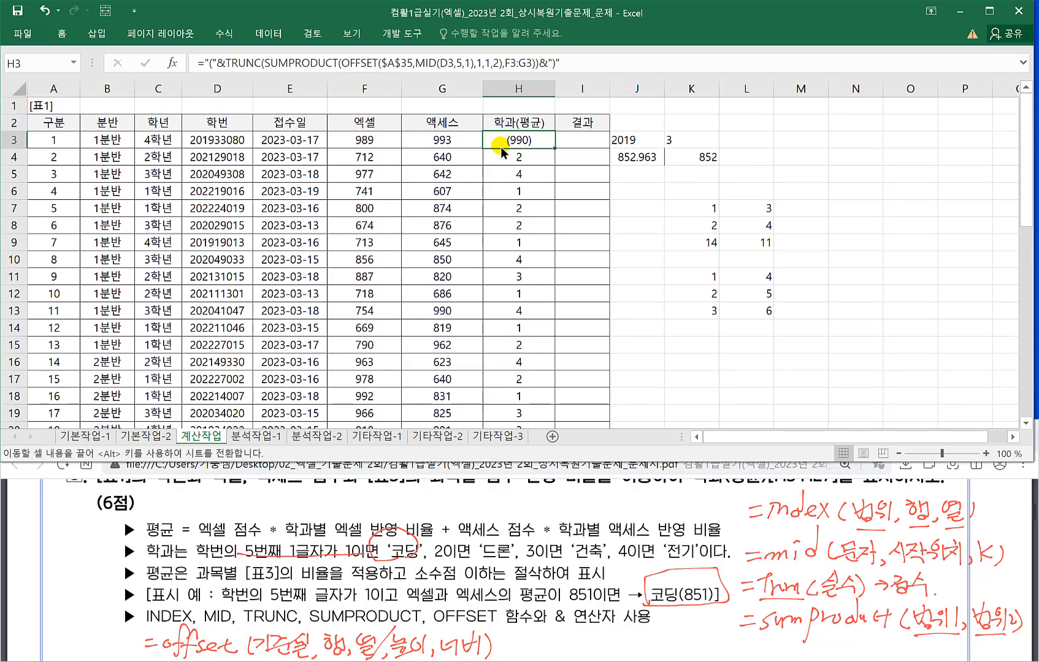
{"action": "key", "text": "ctrl+Down"}
{"action": "scroll", "coordinate": [500, 175], "scroll_direction": "up", "scroll_amount": 6}
Insert an INDEX function joined with & before "(" in H3's formula, using the absolute range $A$36:$A$39 as its array.
{"action": "double_click", "coordinate": [503, 140]}
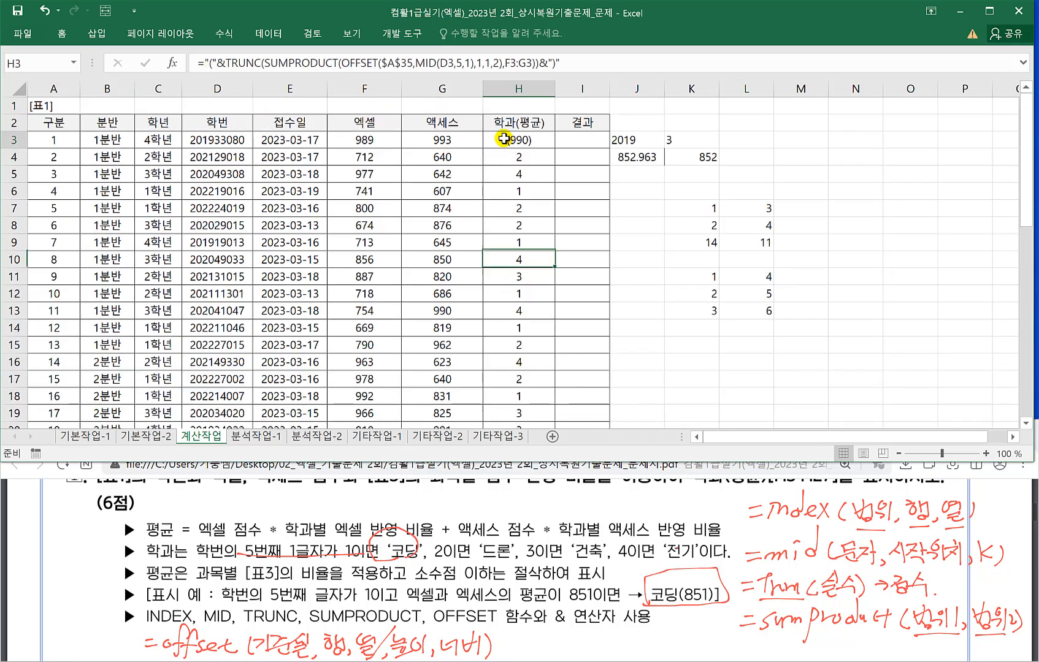
{"action": "left_click", "coordinate": [343, 143]}
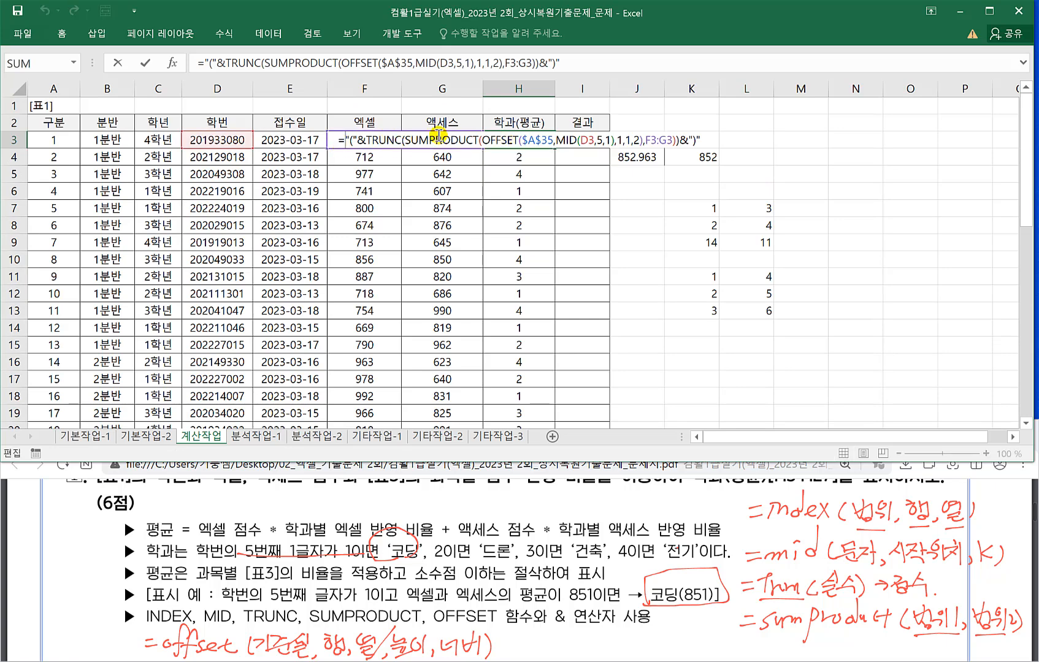
{"action": "type", "text": "&"}
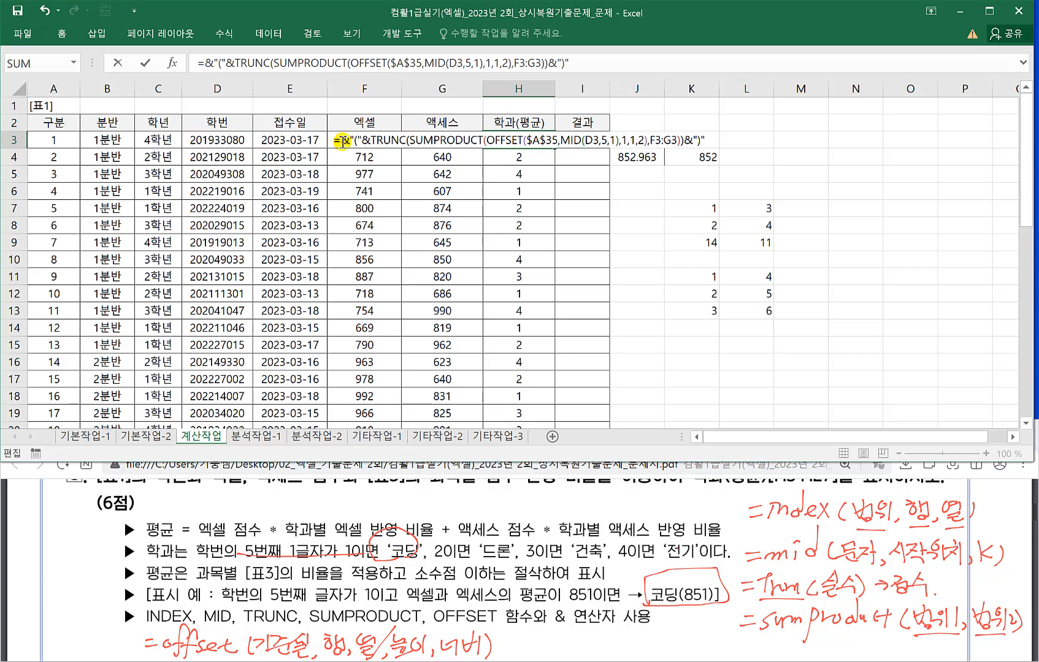
{"action": "type", "text": "inde"}
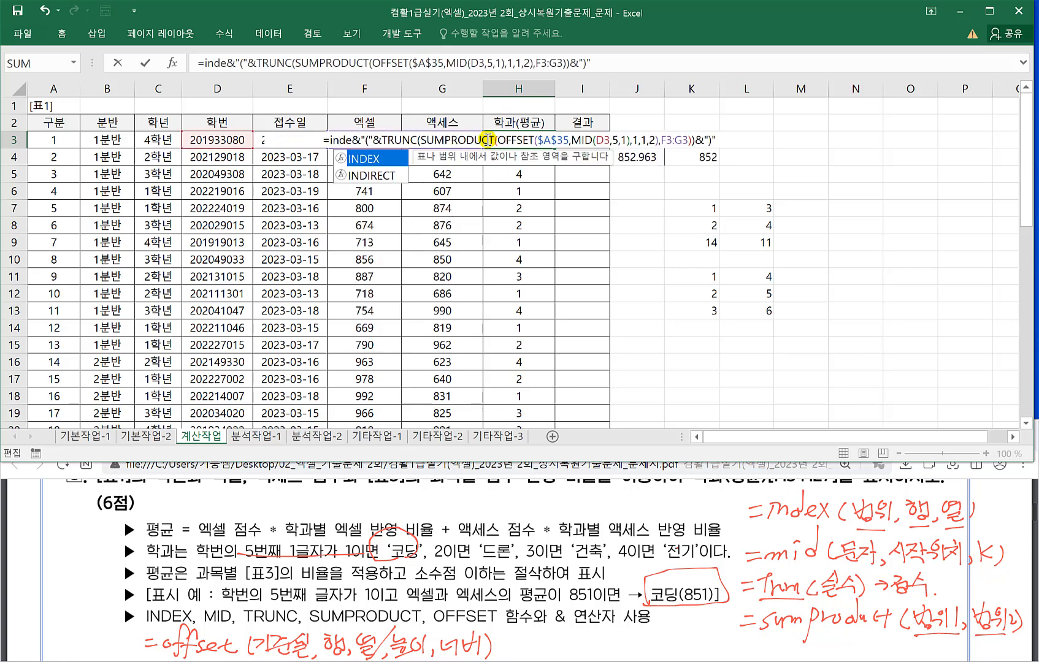
{"action": "type", "text": "x"}
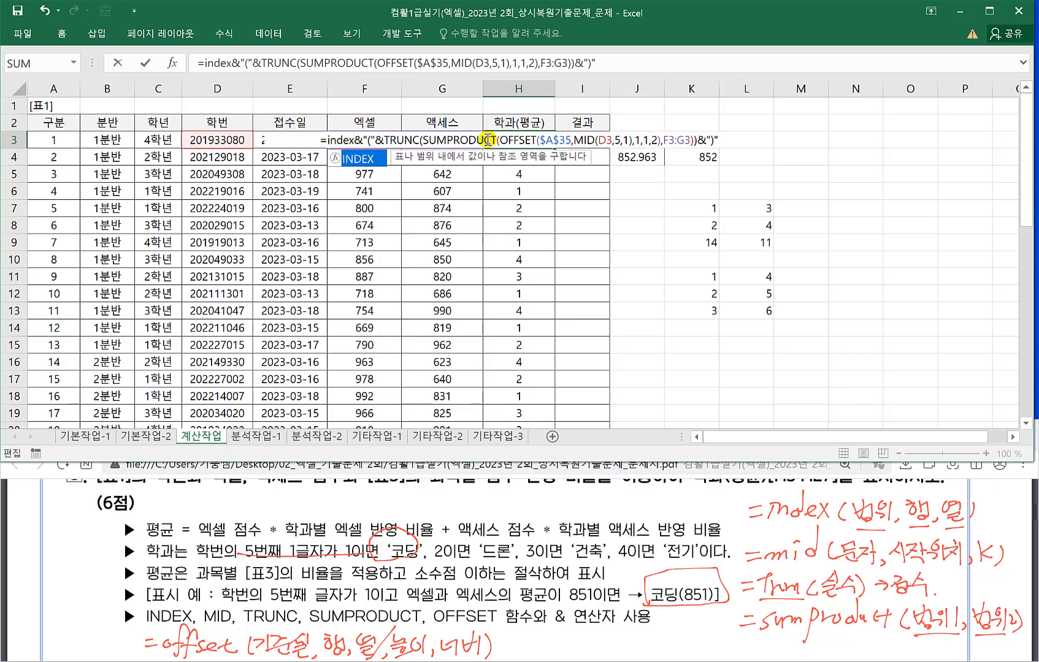
{"action": "type", "text": "("}
{"action": "scroll", "coordinate": [413, 225], "scroll_direction": "down", "scroll_amount": 9}
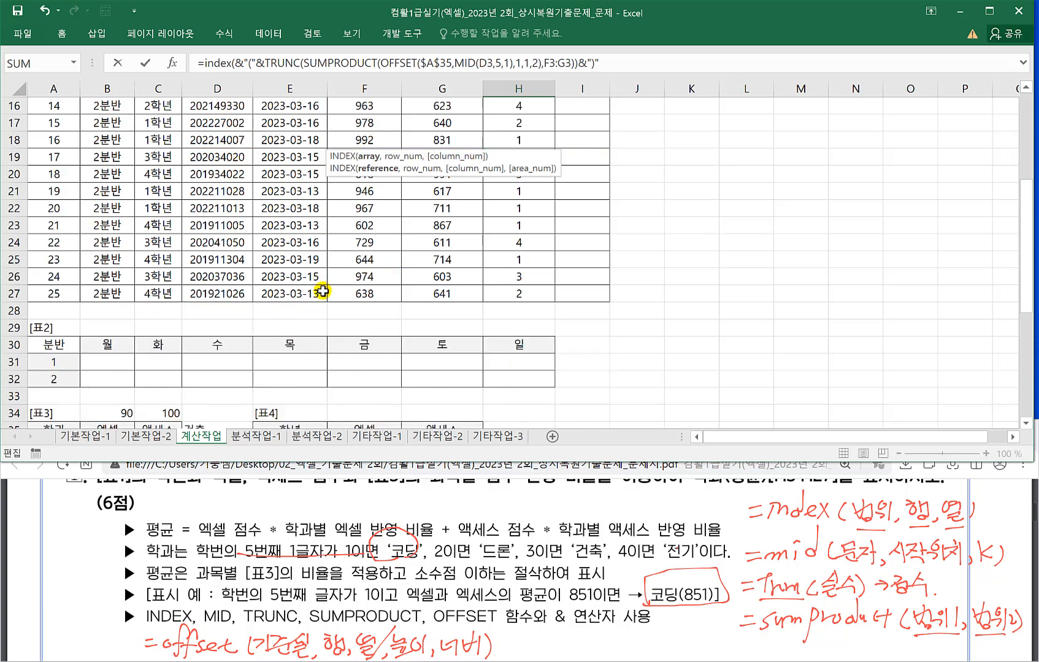
{"action": "left_click_drag", "start_coordinate": [50, 245], "coordinate": [49, 290]}
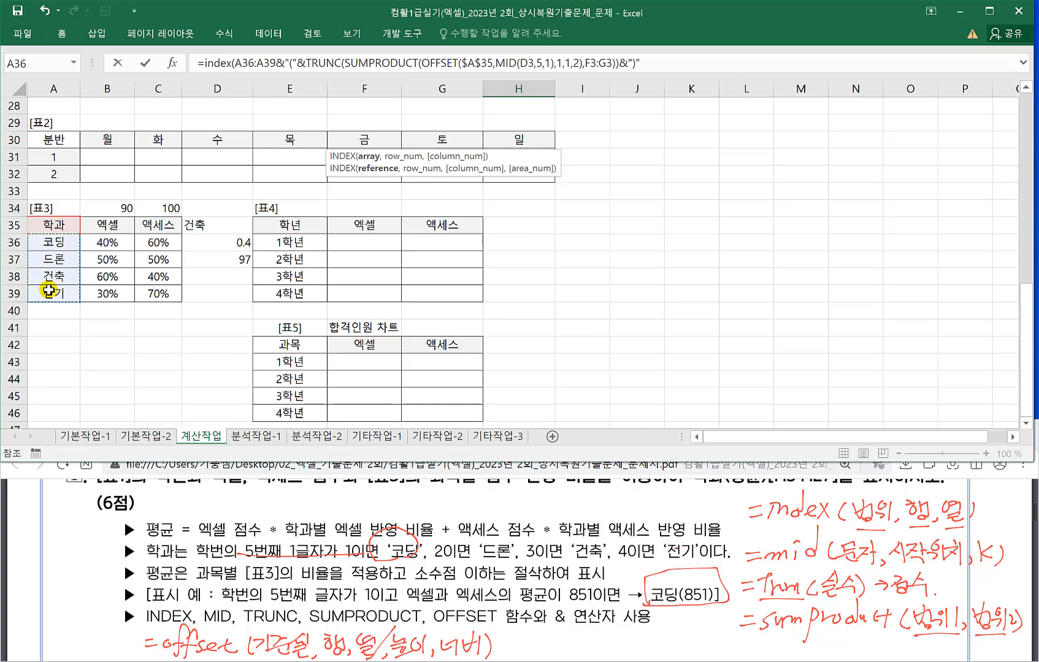
{"action": "key", "text": "F4"}
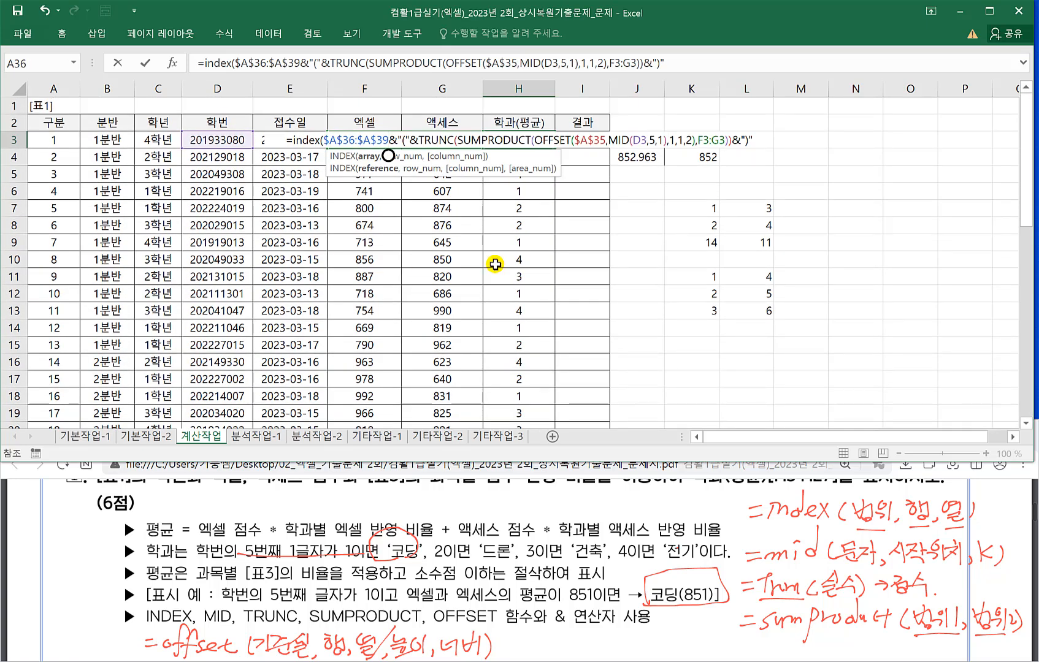
Start a nested MID function as the row number argument of INDEX in H3.
{"action": "type", "text": ","}
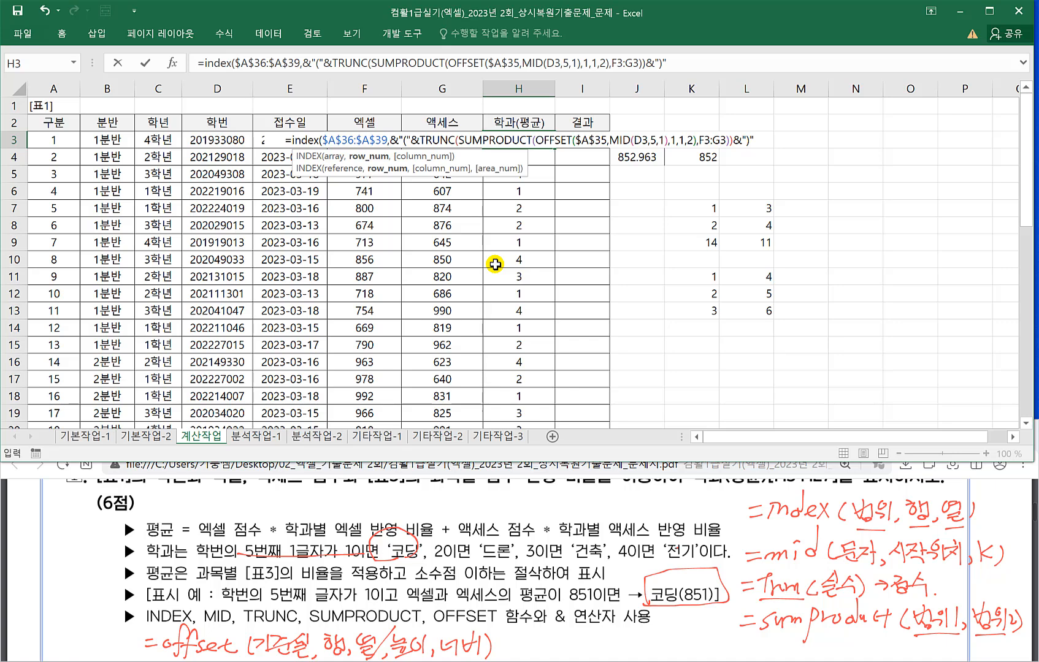
{"action": "type", "text": "mid("}
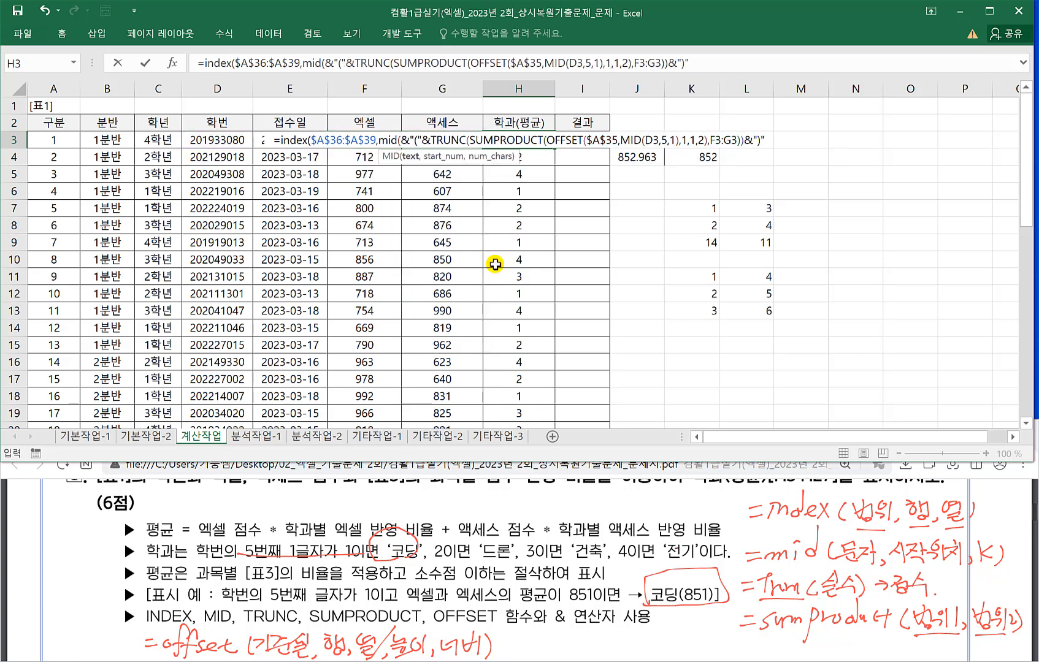
Complete the INDEX formula in H3 with MID(D3,5,1) as the row number and 1 as the column number.
{"action": "left_click", "coordinate": [202, 139]}
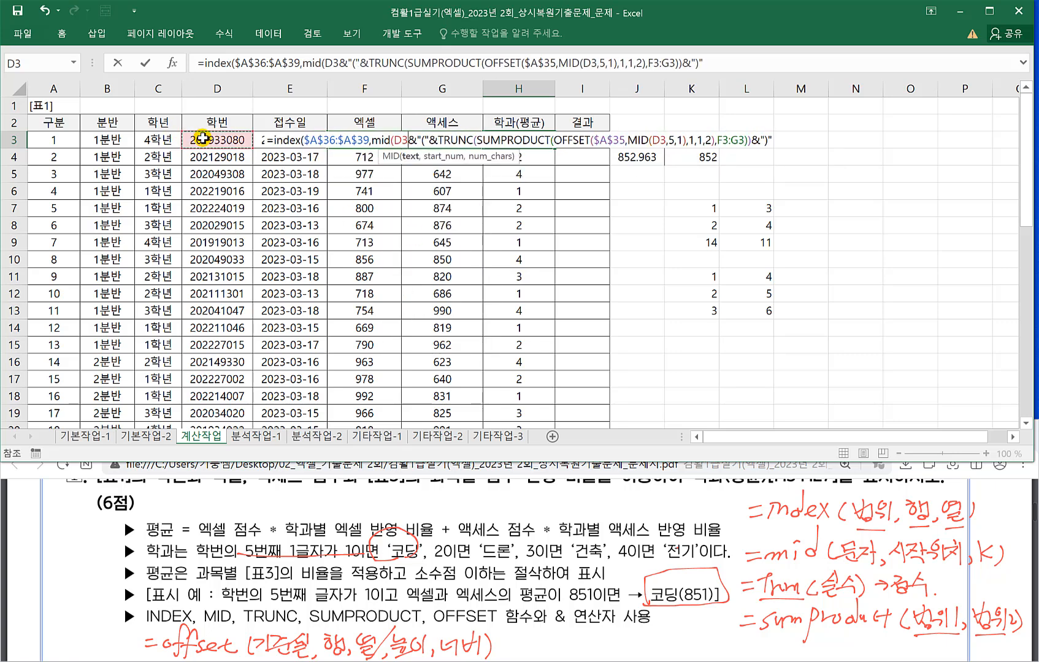
{"action": "type", "text": ",5,1"}
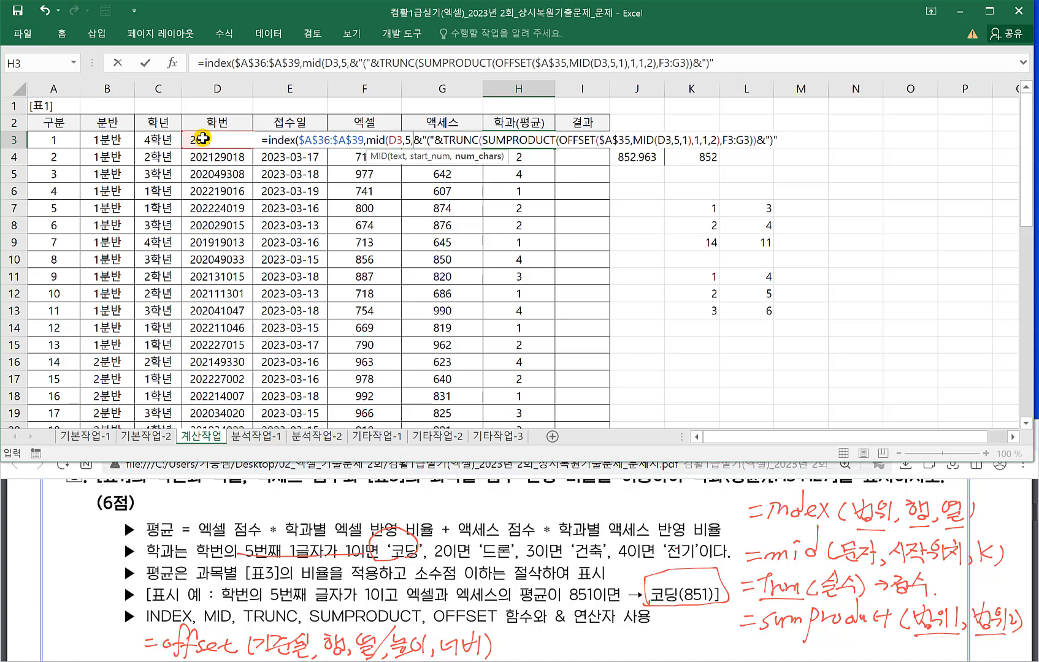
{"action": "type", "text": ")"}
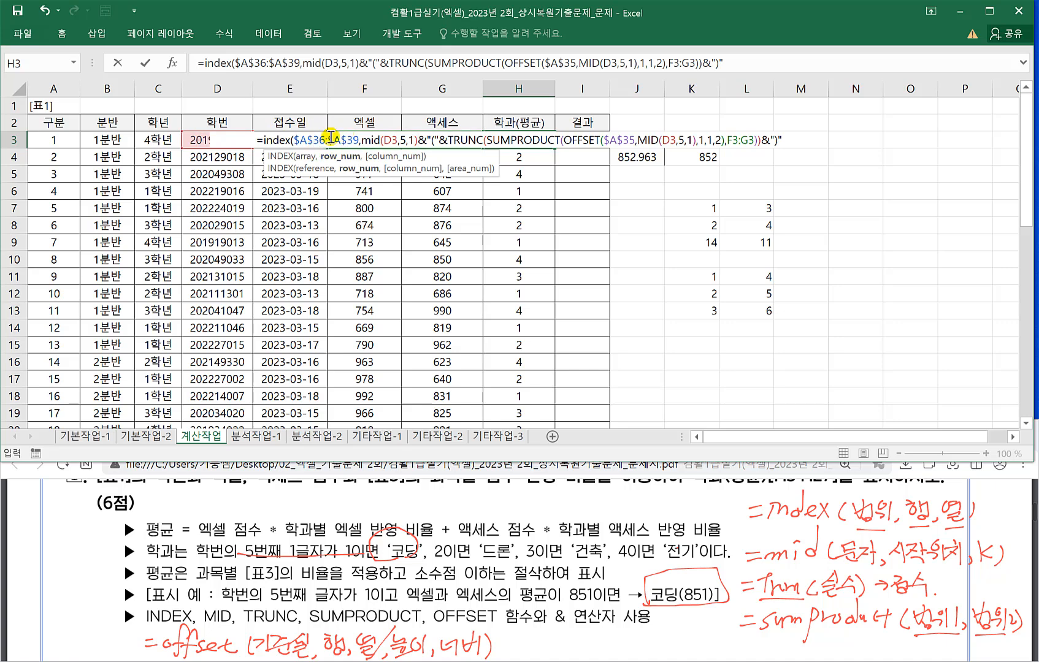
{"action": "type", "text": ",1)"}
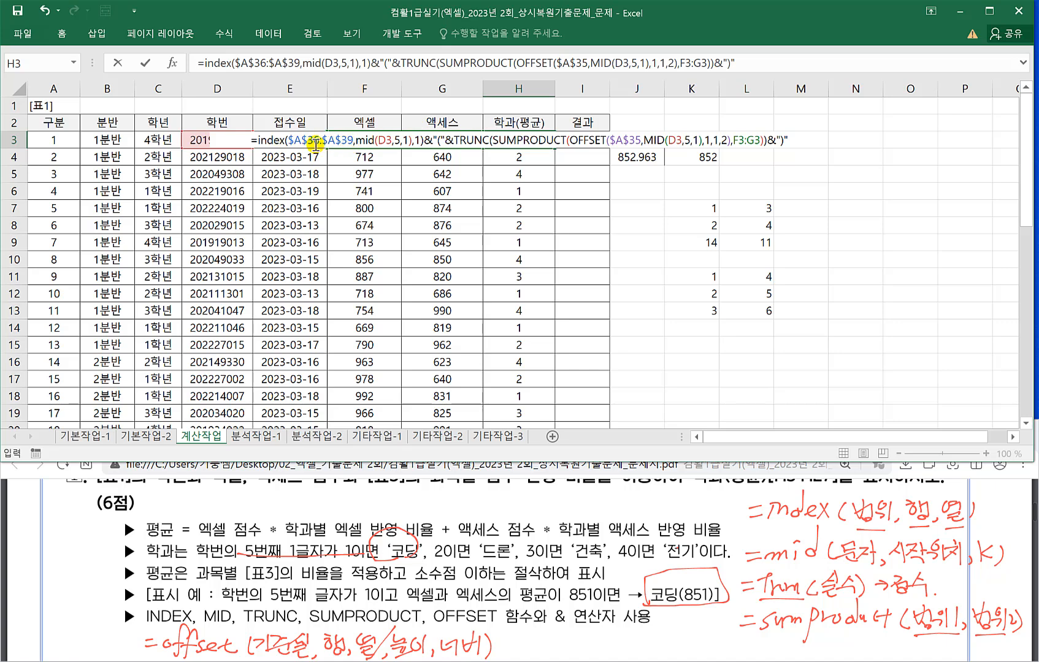
{"action": "key", "text": "Return"}
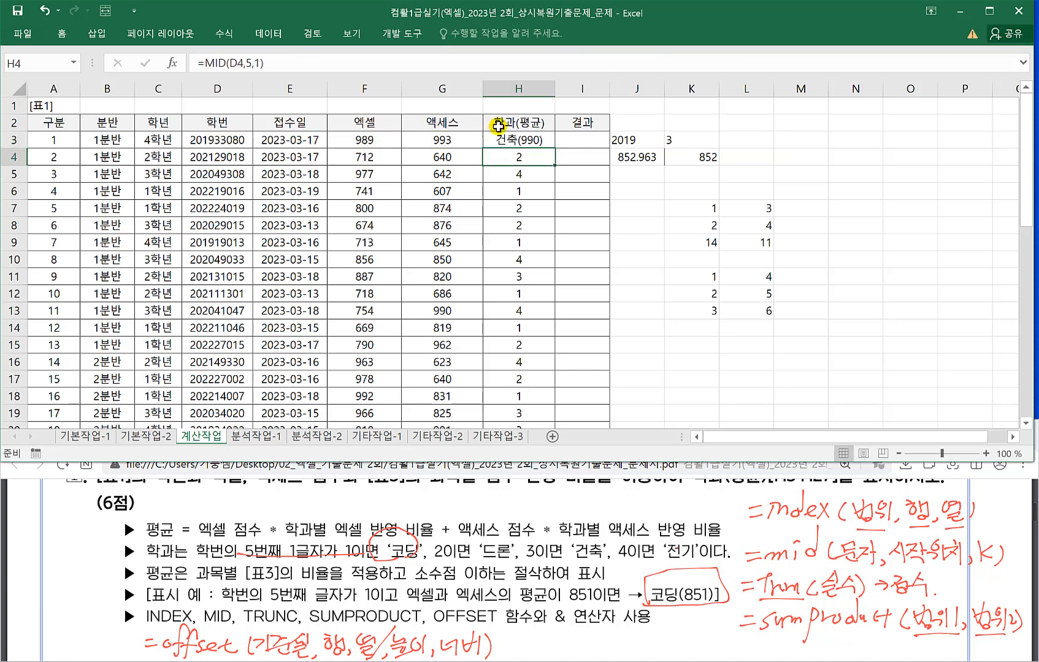
Fill the H3 formula down the rest of the 학과(평균) column and look over the filled cells.
{"action": "left_click", "coordinate": [506, 139]}
{"action": "double_click", "coordinate": [553, 149]}
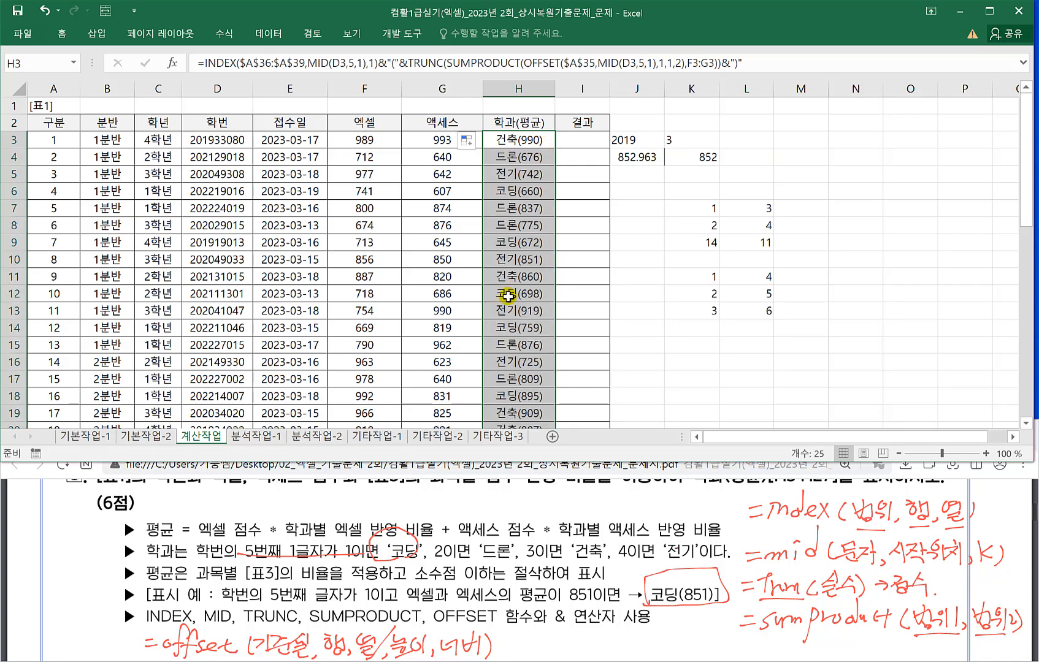
{"action": "scroll", "coordinate": [531, 346], "scroll_direction": "down", "scroll_amount": 6}
{"action": "scroll", "coordinate": [530, 346], "scroll_direction": "up", "scroll_amount": 4}
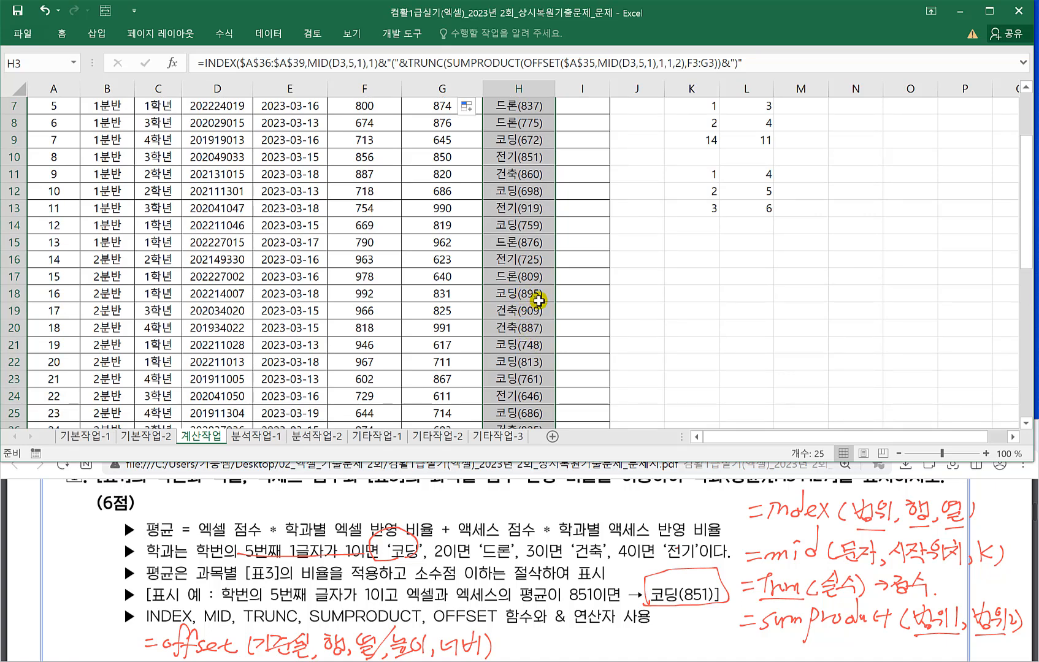
{"action": "left_click", "coordinate": [620, 240]}
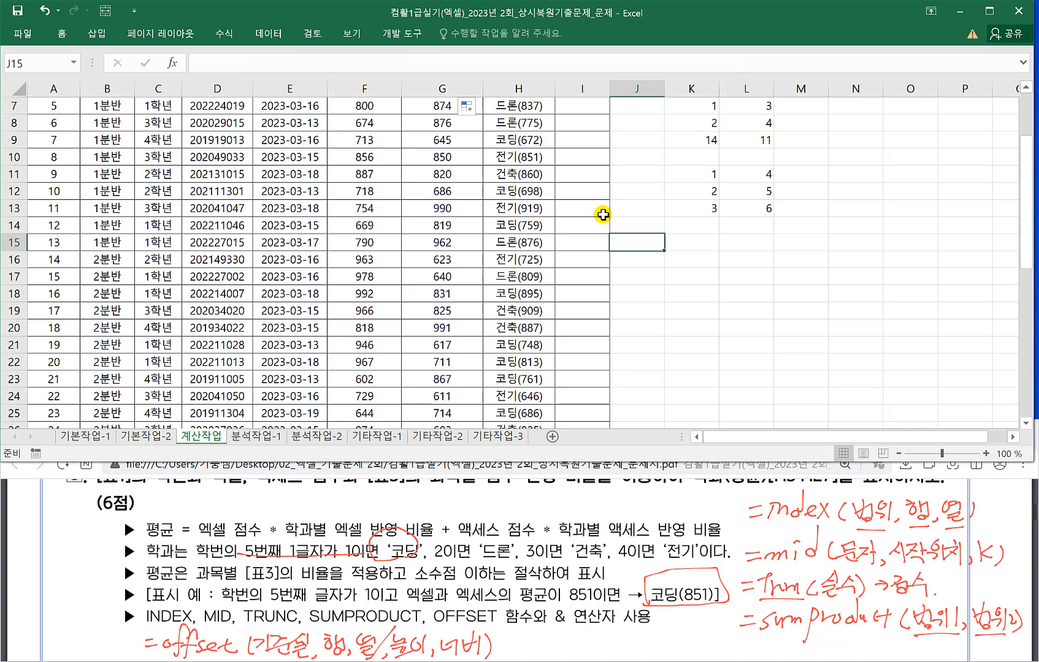
{"action": "scroll", "coordinate": [555, 203], "scroll_direction": "up", "scroll_amount": 2}
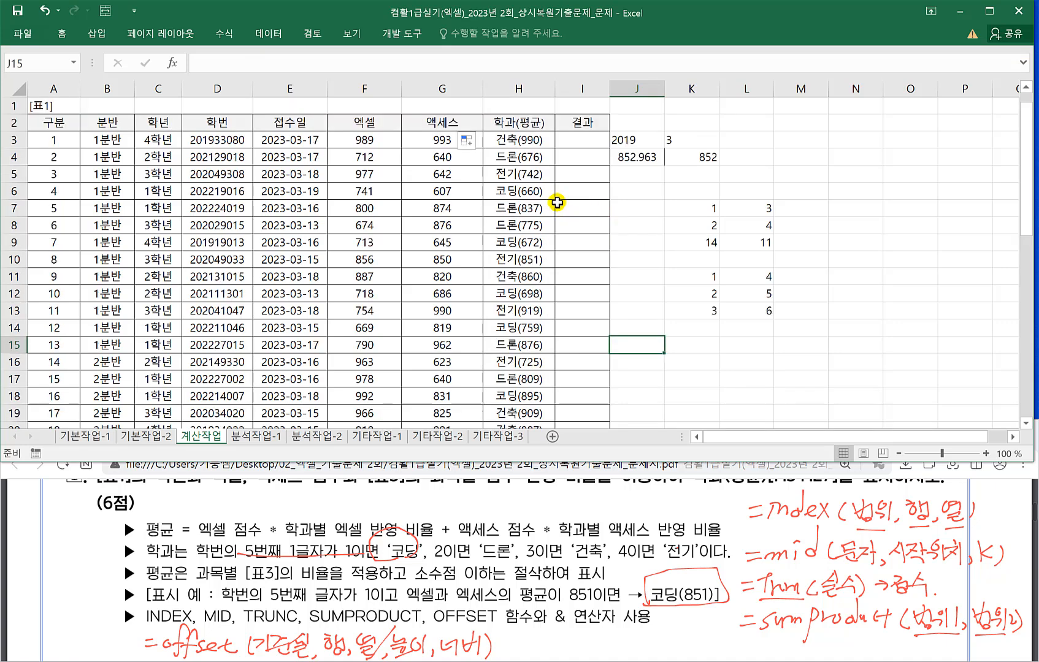
Select cell I3, switch to the problem PDF, and underline 'fn결과' and the [표1] 결과[I3:I27] range in question 2.
{"action": "left_click", "coordinate": [586, 143]}
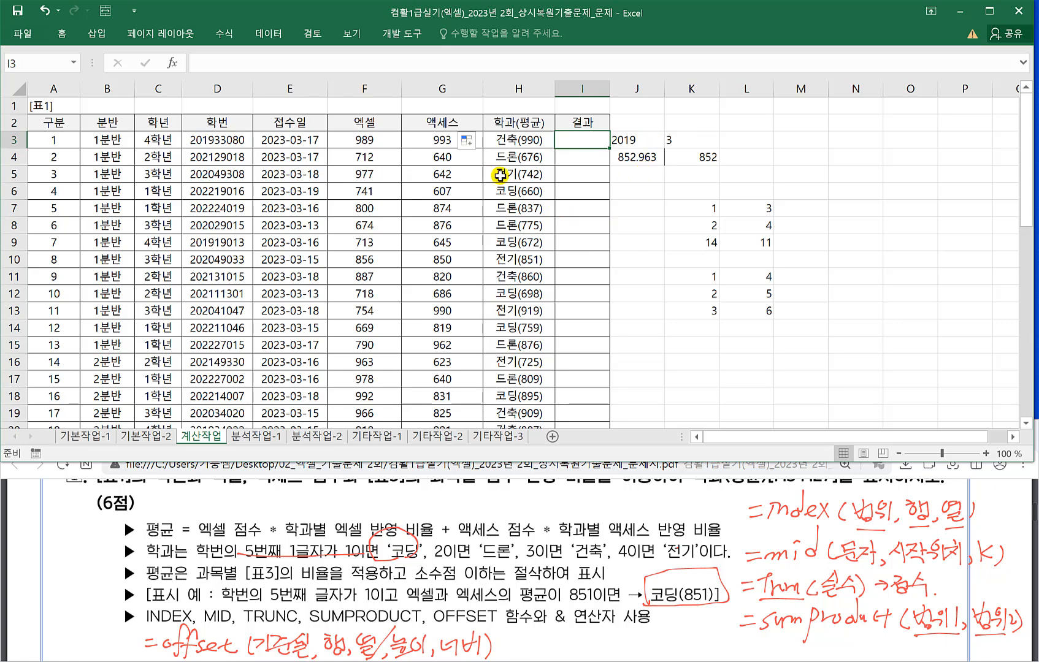
{"action": "left_click", "coordinate": [393, 549]}
{"action": "scroll", "coordinate": [401, 549], "scroll_direction": "down", "scroll_amount": 3}
{"action": "scroll", "coordinate": [402, 549], "scroll_direction": "down", "scroll_amount": 2}
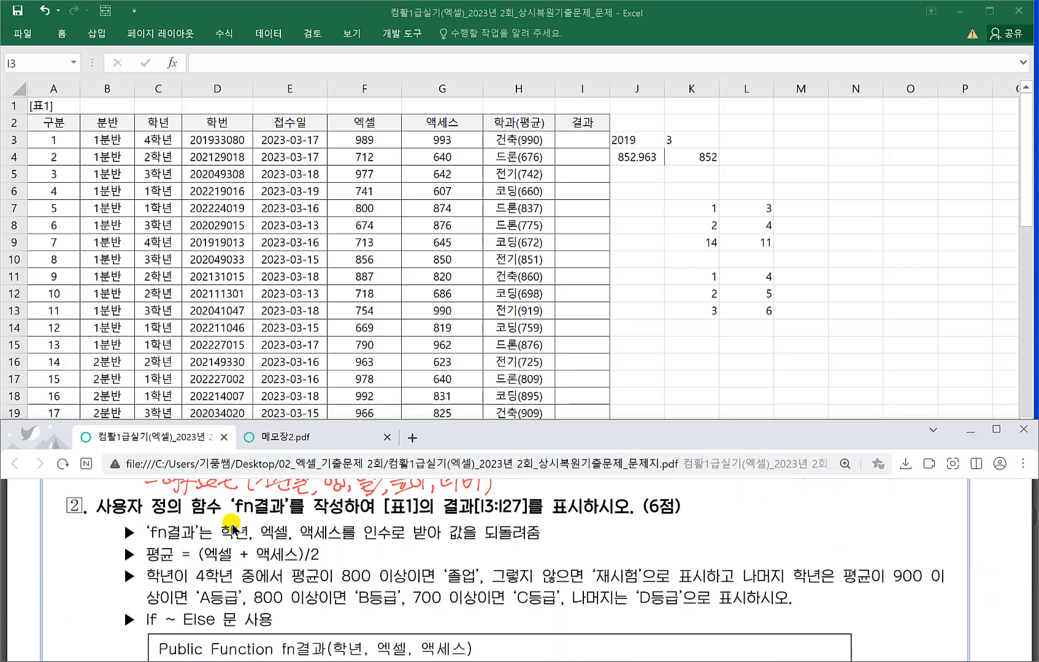
{"action": "left_click_drag", "start_coordinate": [232, 517], "coordinate": [274, 522]}
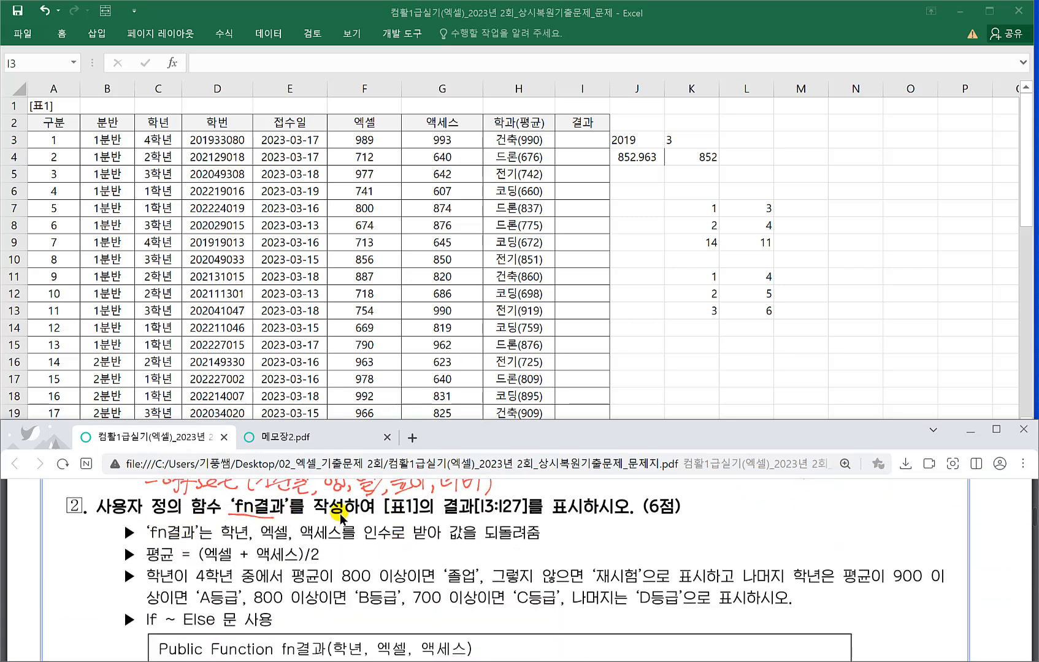
{"action": "left_click_drag", "start_coordinate": [377, 520], "coordinate": [612, 514]}
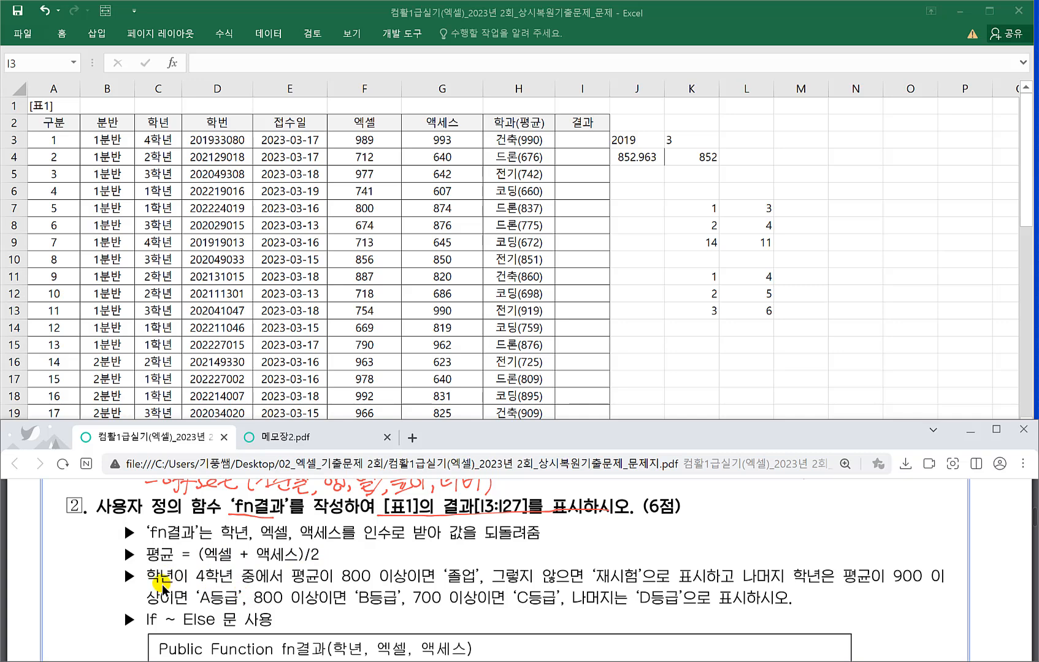
Underline the 4학년 conditions and the 900, 800, 700 and 나머지 grade rules in question 2's third bullet.
{"action": "left_click_drag", "start_coordinate": [150, 586], "coordinate": [604, 582]}
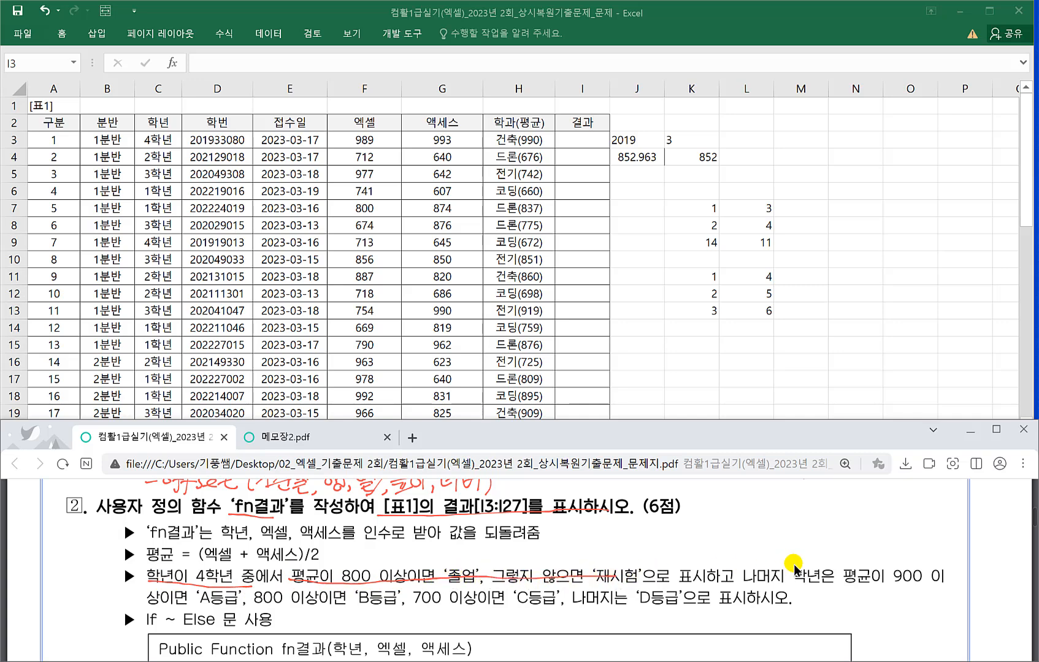
{"action": "left_click_drag", "start_coordinate": [847, 586], "coordinate": [930, 582]}
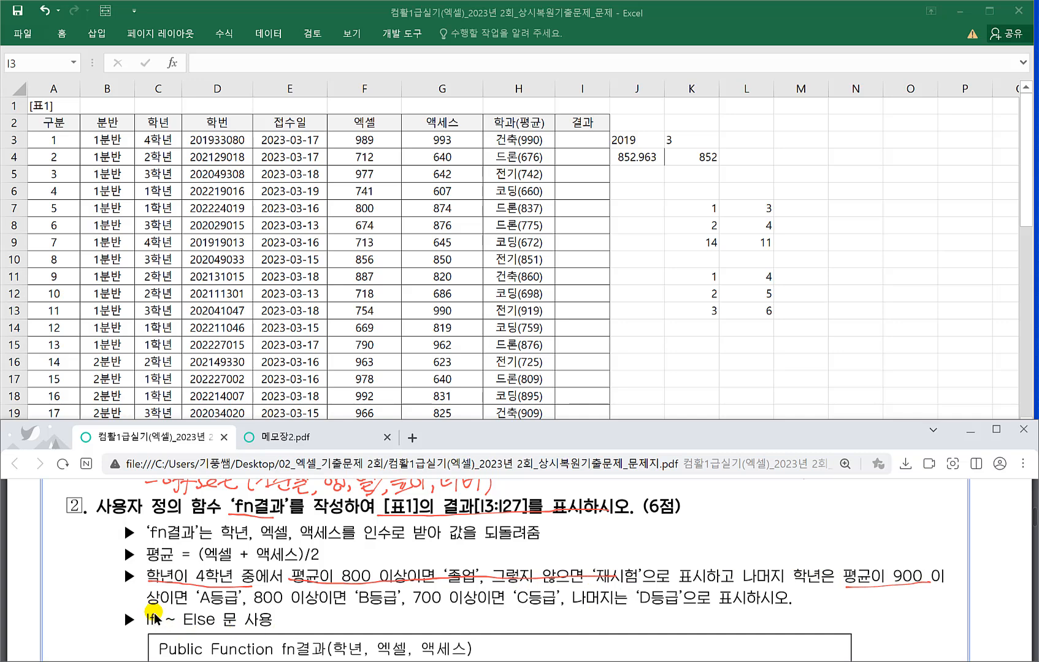
{"action": "left_click_drag", "start_coordinate": [162, 609], "coordinate": [647, 607]}
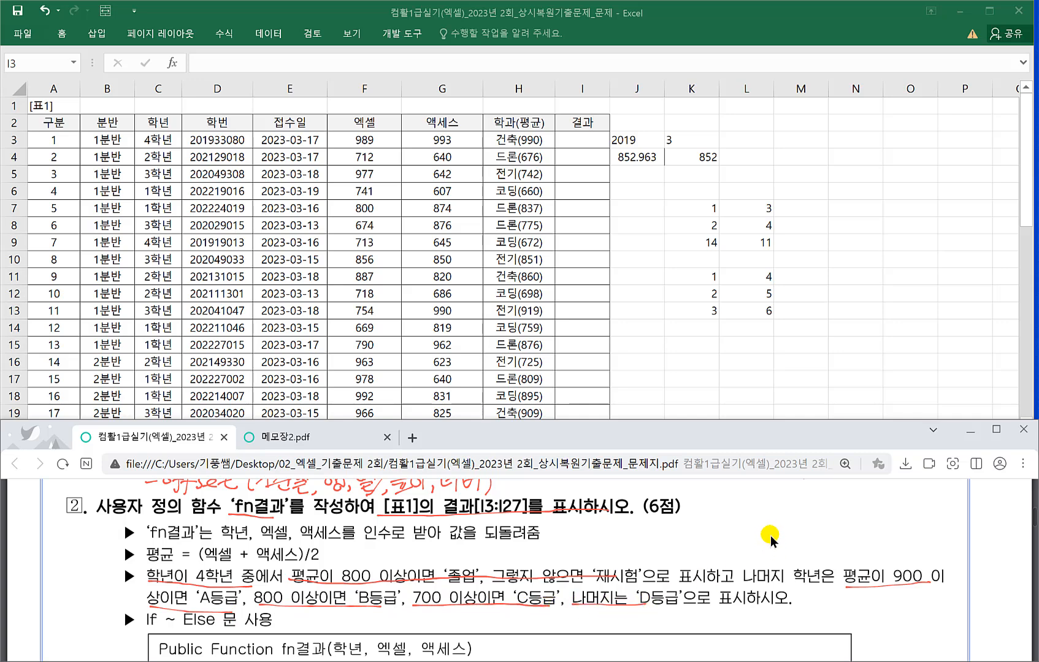
Draw a two-column table beside question 2 by hand, with the headings 4학년 and 나머지.
{"action": "mouse_move", "coordinate": [807, 487]}
{"action": "left_mouse_down"}
{"action": "mouse_move", "coordinate": [813, 572]}
{"action": "mouse_move", "coordinate": [715, 509]}
{"action": "mouse_move", "coordinate": [876, 502]}
{"action": "left_mouse_up"}
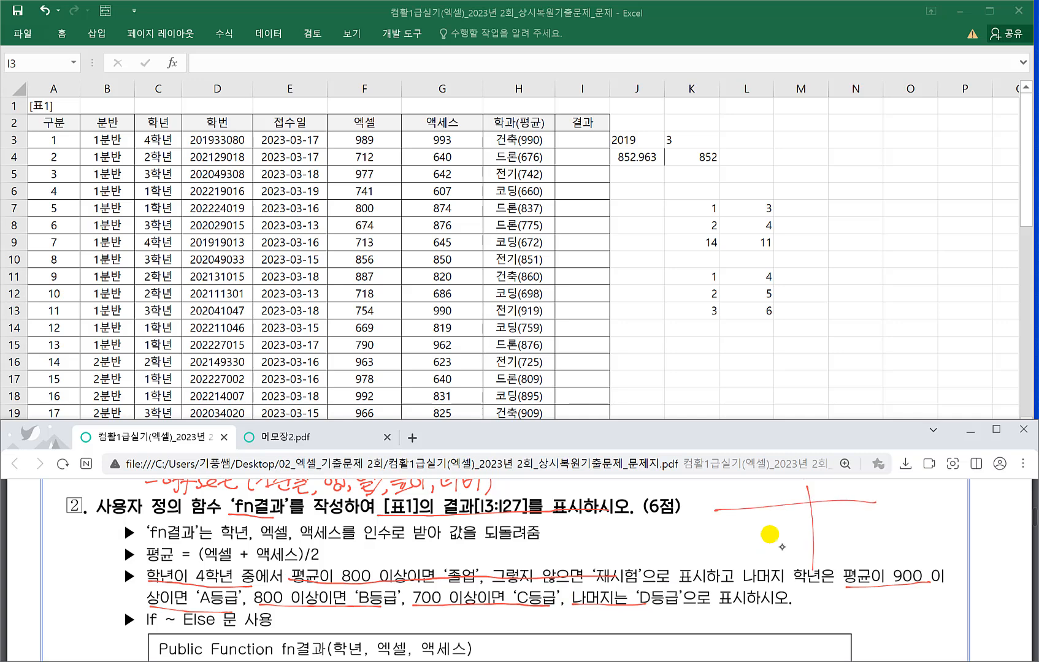
{"action": "mouse_move", "coordinate": [723, 489]}
{"action": "left_mouse_down"}
{"action": "mouse_move", "coordinate": [778, 502]}
{"action": "mouse_move", "coordinate": [841, 498]}
{"action": "left_mouse_up"}
{"action": "mouse_move", "coordinate": [845, 491]}
{"action": "left_mouse_down"}
{"action": "mouse_move", "coordinate": [847, 502]}
{"action": "mouse_move", "coordinate": [869, 501]}
{"action": "left_mouse_up"}
{"action": "left_click_drag", "start_coordinate": [871, 488], "coordinate": [886, 486]}
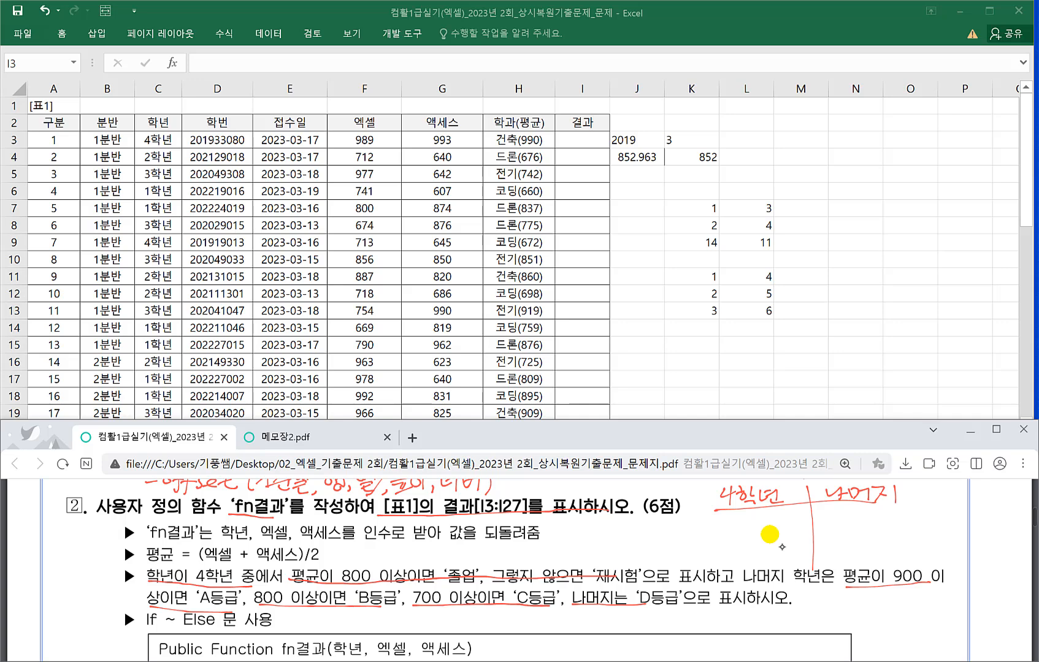
Handwrite the condition 평균>=800 and the result 졸업 under the 4학년 heading.
{"action": "left_click_drag", "start_coordinate": [715, 521], "coordinate": [737, 536]}
{"action": "left_click_drag", "start_coordinate": [753, 522], "coordinate": [754, 538]}
{"action": "left_click_drag", "start_coordinate": [765, 523], "coordinate": [804, 535]}
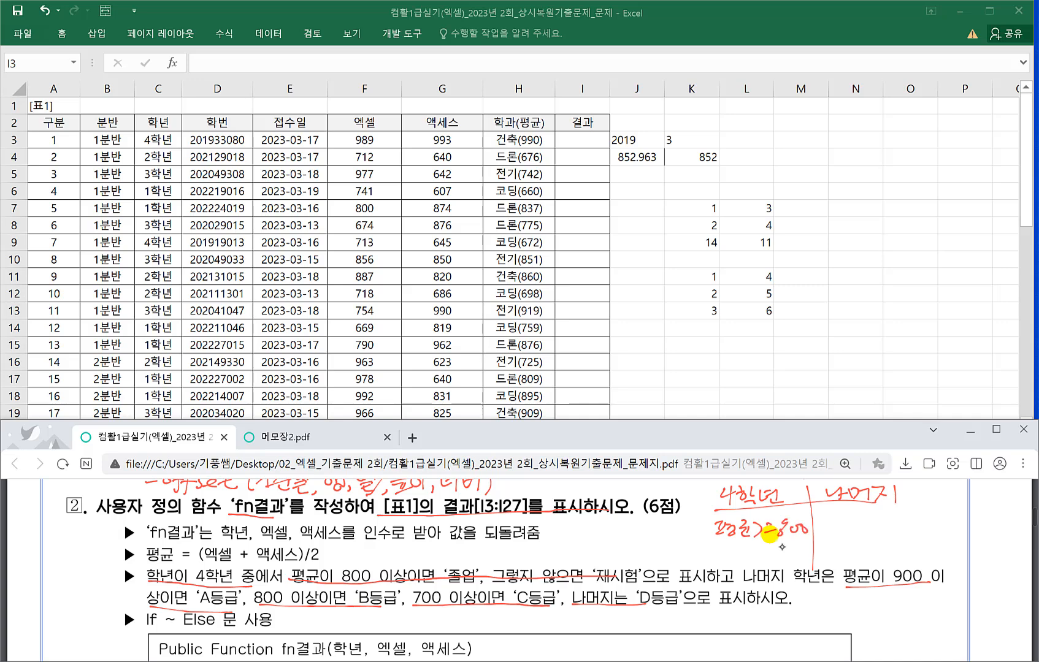
{"action": "left_click_drag", "start_coordinate": [742, 545], "coordinate": [772, 561]}
Handwrite the rules 평균>=900 A등급 and >=800 B등급 under the 나머지 heading.
{"action": "left_click_drag", "start_coordinate": [844, 519], "coordinate": [836, 531]}
{"action": "left_click_drag", "start_coordinate": [852, 518], "coordinate": [899, 521]}
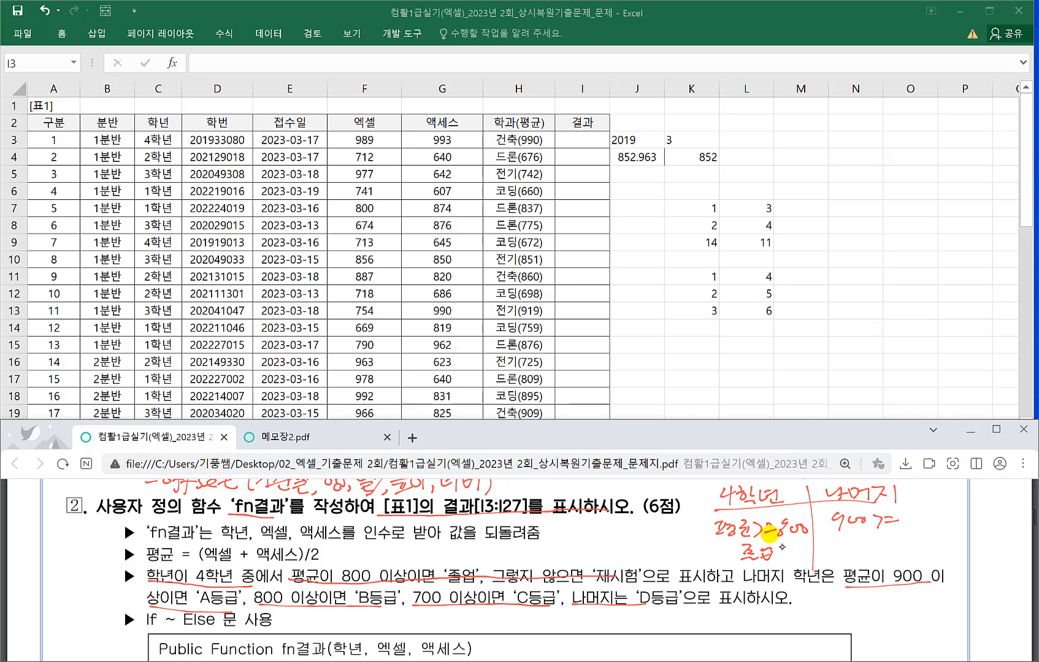
{"action": "left_click_drag", "start_coordinate": [837, 523], "coordinate": [895, 522]}
{"action": "mouse_move", "coordinate": [825, 520]}
{"action": "left_mouse_down"}
{"action": "mouse_move", "coordinate": [855, 529]}
{"action": "mouse_move", "coordinate": [893, 519]}
{"action": "mouse_move", "coordinate": [902, 531]}
{"action": "left_mouse_up"}
{"action": "mouse_move", "coordinate": [914, 519]}
{"action": "left_mouse_down"}
{"action": "mouse_move", "coordinate": [968, 508]}
{"action": "mouse_move", "coordinate": [973, 526]}
{"action": "mouse_move", "coordinate": [1001, 528]}
{"action": "left_mouse_up"}
{"action": "left_click_drag", "start_coordinate": [840, 548], "coordinate": [841, 554]}
{"action": "mouse_move", "coordinate": [846, 547]}
{"action": "left_mouse_down"}
{"action": "mouse_move", "coordinate": [865, 559]}
{"action": "mouse_move", "coordinate": [887, 553]}
{"action": "left_mouse_up"}
{"action": "left_click_drag", "start_coordinate": [879, 559], "coordinate": [887, 558]}
{"action": "mouse_move", "coordinate": [906, 548]}
{"action": "left_mouse_down"}
{"action": "mouse_move", "coordinate": [899, 561]}
{"action": "mouse_move", "coordinate": [955, 556]}
{"action": "left_mouse_up"}
{"action": "mouse_move", "coordinate": [958, 542]}
{"action": "left_mouse_down"}
{"action": "mouse_move", "coordinate": [956, 555]}
{"action": "mouse_move", "coordinate": [999, 559]}
{"action": "left_mouse_up"}
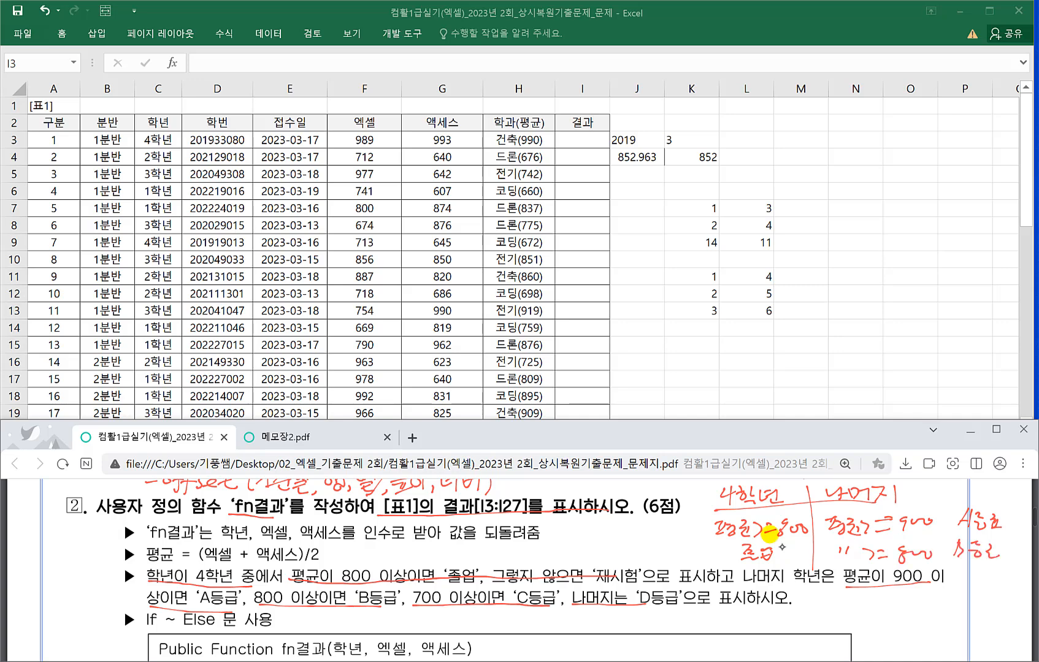
Mark the 4학년 and 나머지 headings and circle the handwritten conditions beneath each one.
{"action": "left_click_drag", "start_coordinate": [776, 494], "coordinate": [723, 498]}
{"action": "mouse_move", "coordinate": [828, 495]}
{"action": "left_mouse_down"}
{"action": "mouse_move", "coordinate": [860, 489]}
{"action": "mouse_move", "coordinate": [807, 571]}
{"action": "left_mouse_up"}
{"action": "mouse_move", "coordinate": [717, 547]}
{"action": "left_mouse_down"}
{"action": "mouse_move", "coordinate": [758, 577]}
{"action": "mouse_move", "coordinate": [717, 545]}
{"action": "left_mouse_up"}
{"action": "left_click_drag", "start_coordinate": [896, 511], "coordinate": [858, 508]}
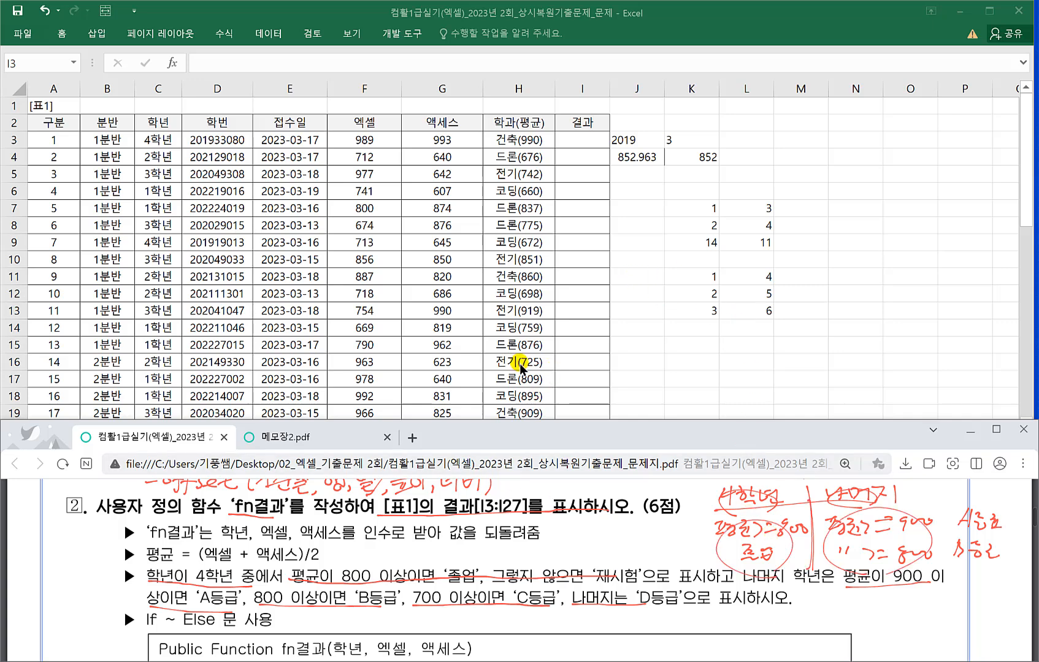
Switch to Excel, check the 개발 도구 entry in the ribbon customization options, and close the options without changes.
{"action": "left_click", "coordinate": [400, 263]}
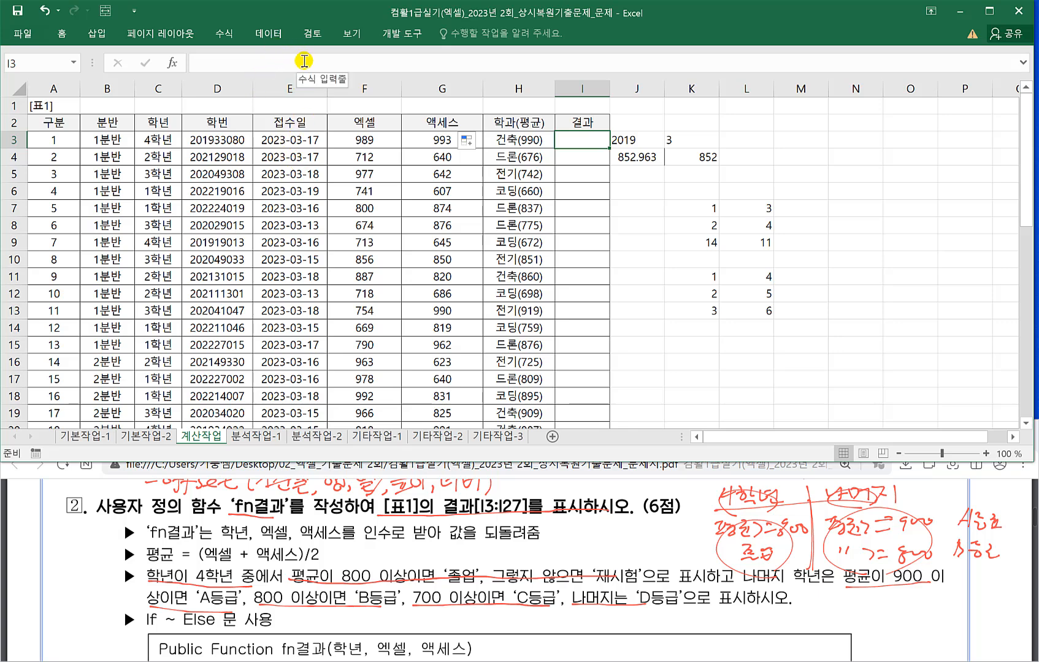
{"action": "left_click", "coordinate": [393, 37]}
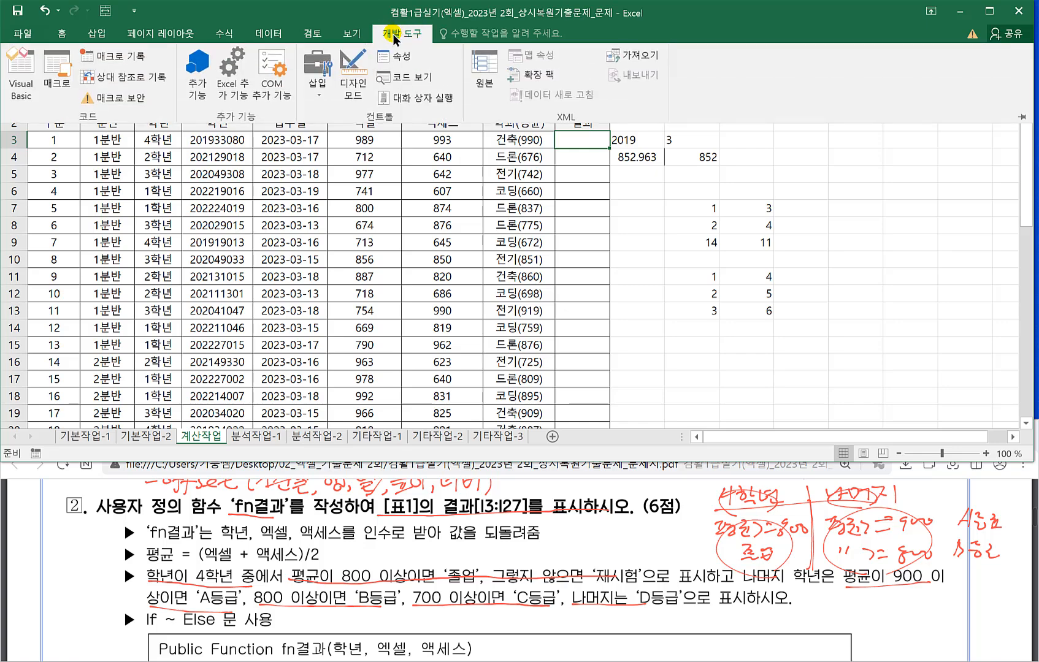
{"action": "left_click", "coordinate": [26, 36]}
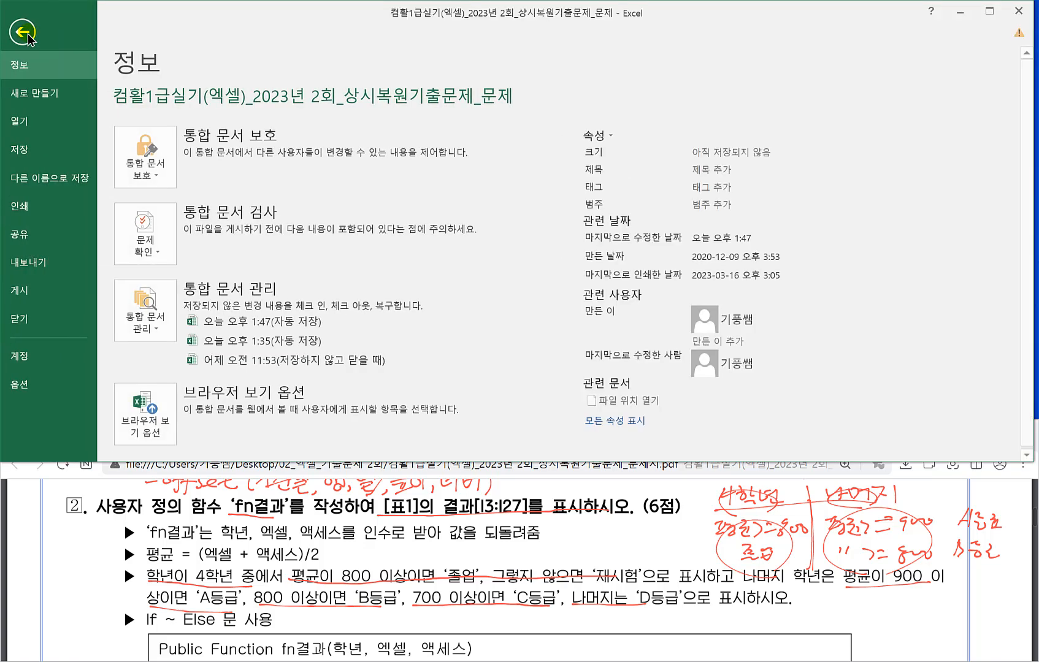
{"action": "key", "text": "Escape"}
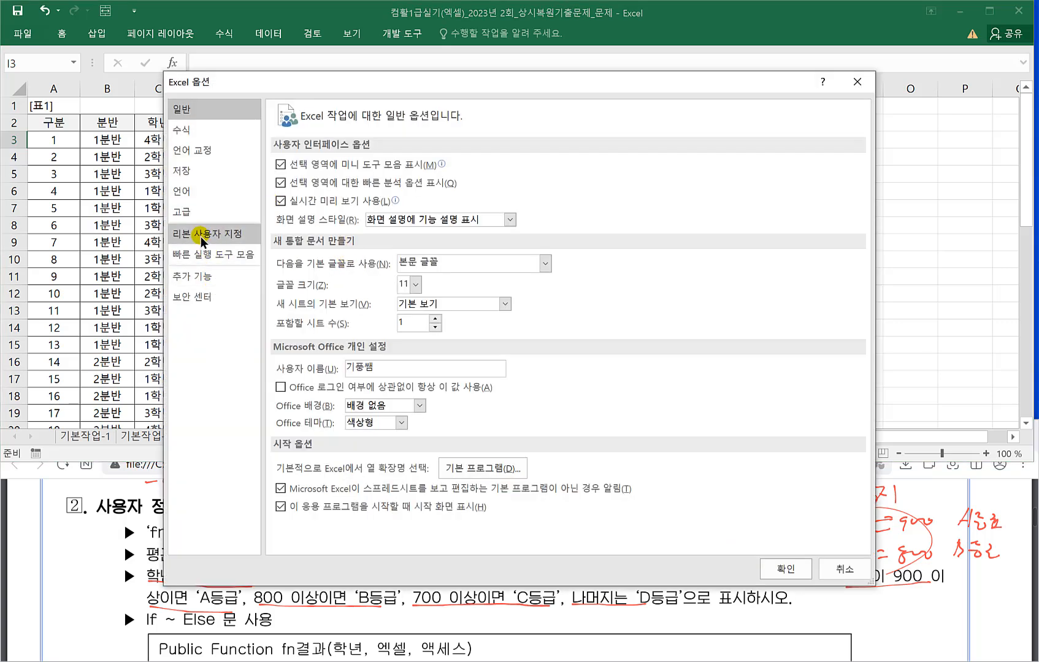
{"action": "left_click", "coordinate": [202, 236]}
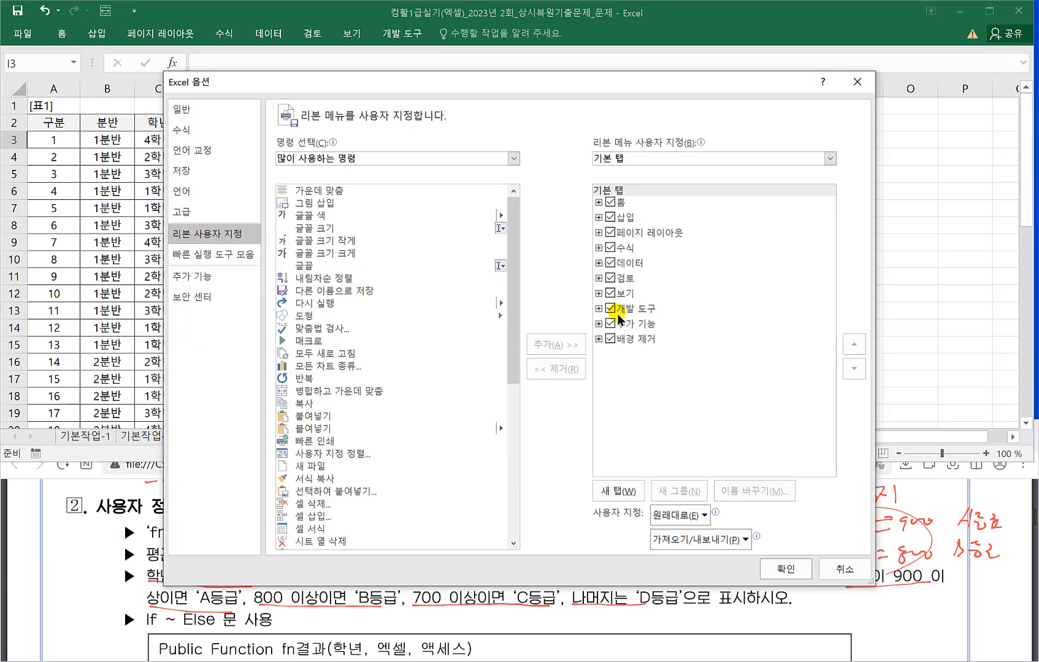
{"action": "left_click", "coordinate": [844, 567]}
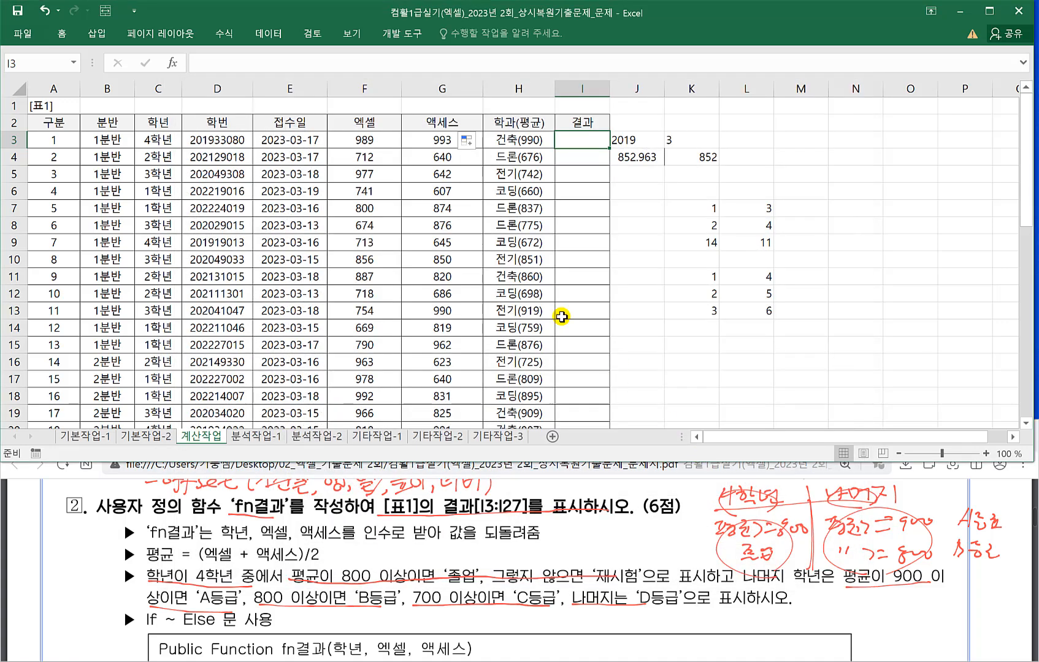
Open the Visual Basic editor and insert a new standard module into the workbook's VBA project.
{"action": "left_click", "coordinate": [398, 37]}
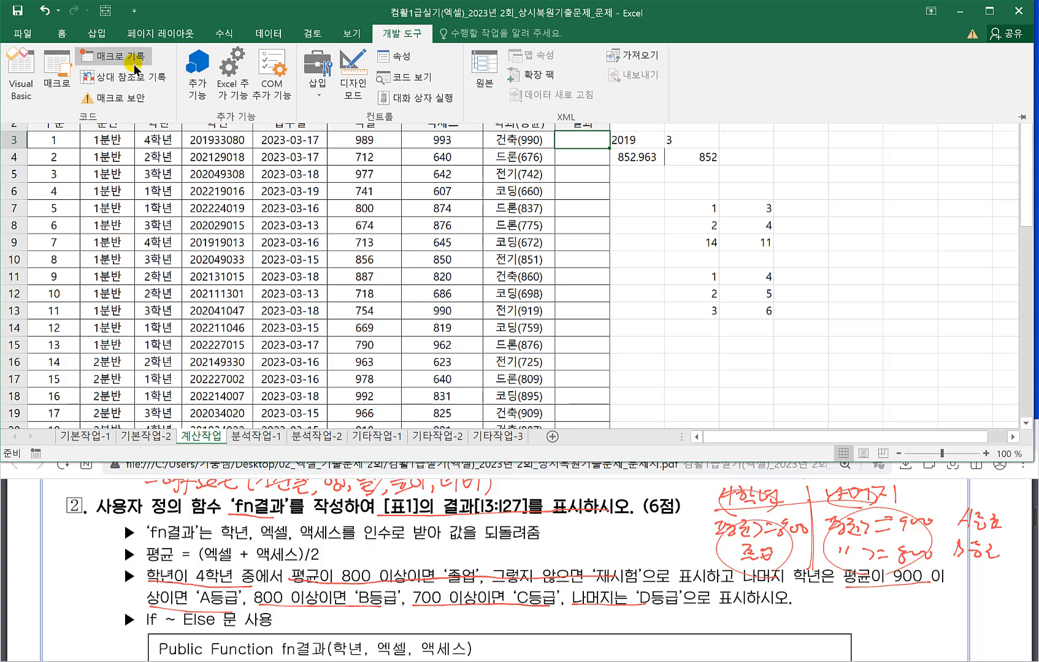
{"action": "left_click", "coordinate": [21, 74]}
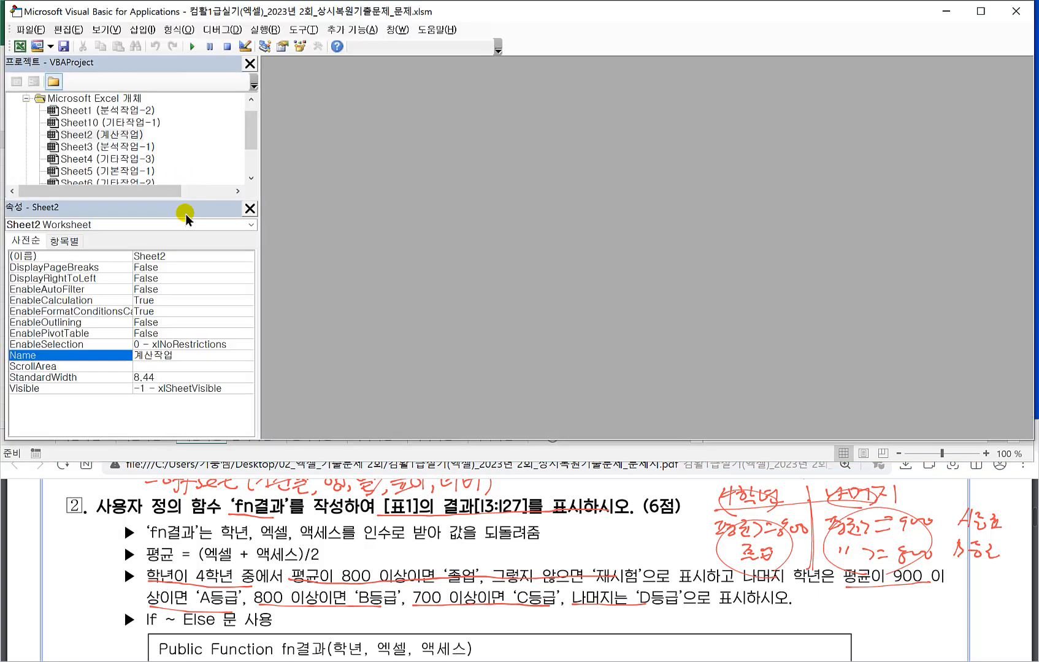
{"action": "left_click_drag", "start_coordinate": [250, 132], "coordinate": [250, 167]}
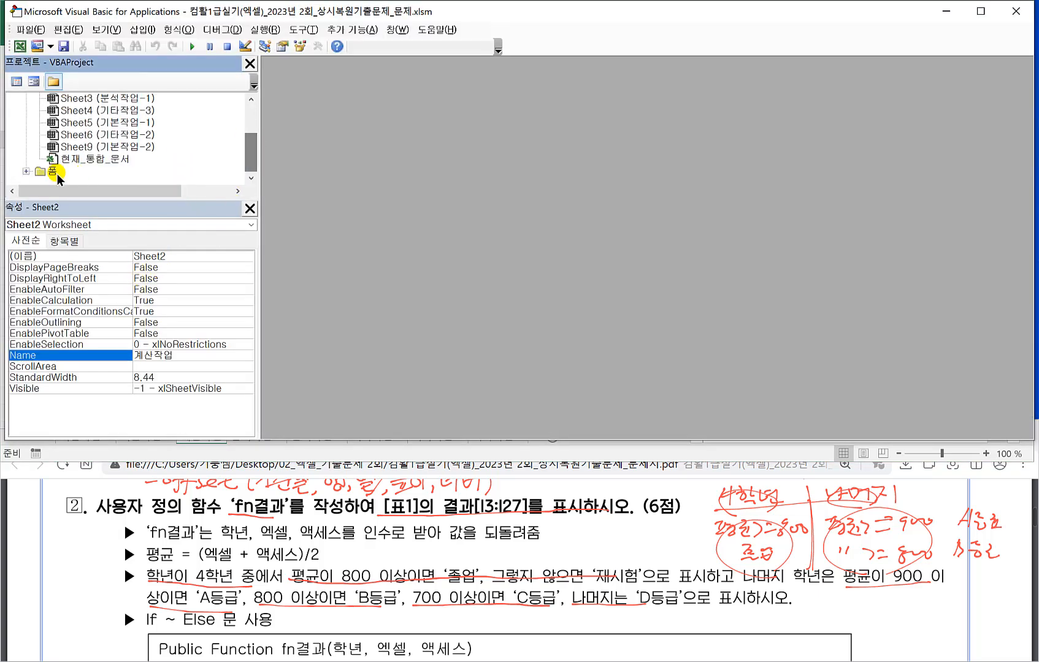
{"action": "scroll", "coordinate": [65, 157], "scroll_direction": "up", "scroll_amount": 2}
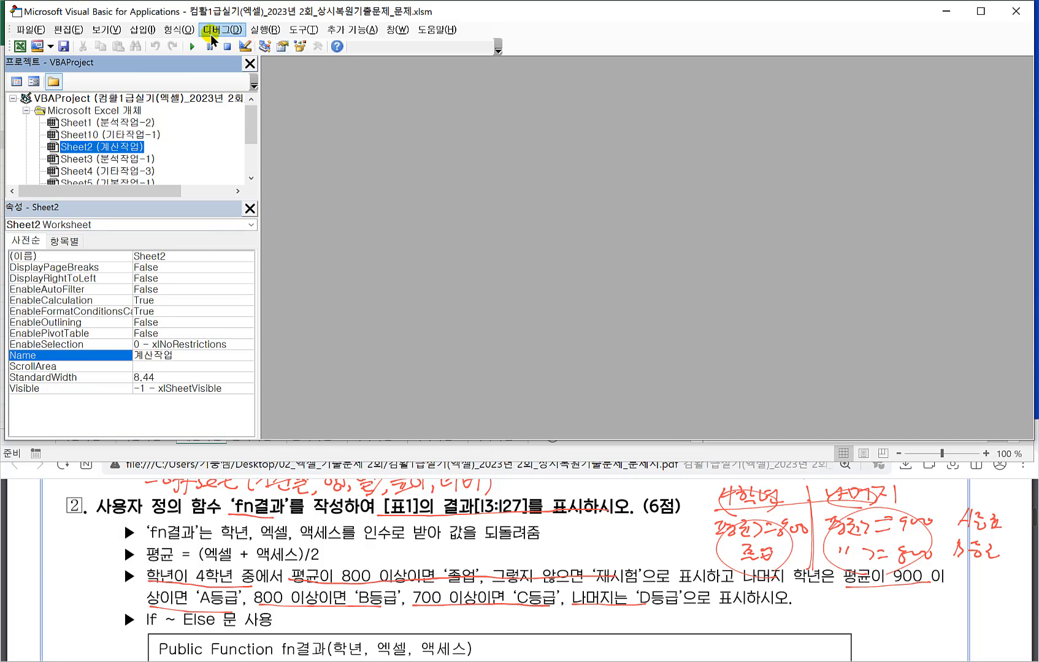
{"action": "left_click", "coordinate": [143, 30]}
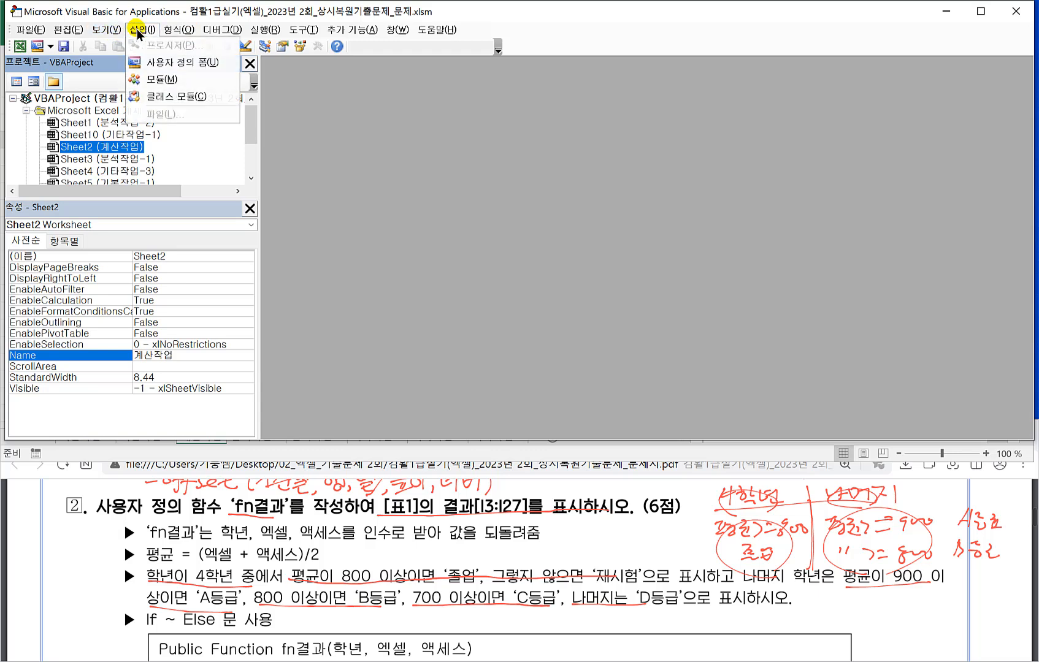
{"action": "left_click", "coordinate": [161, 79]}
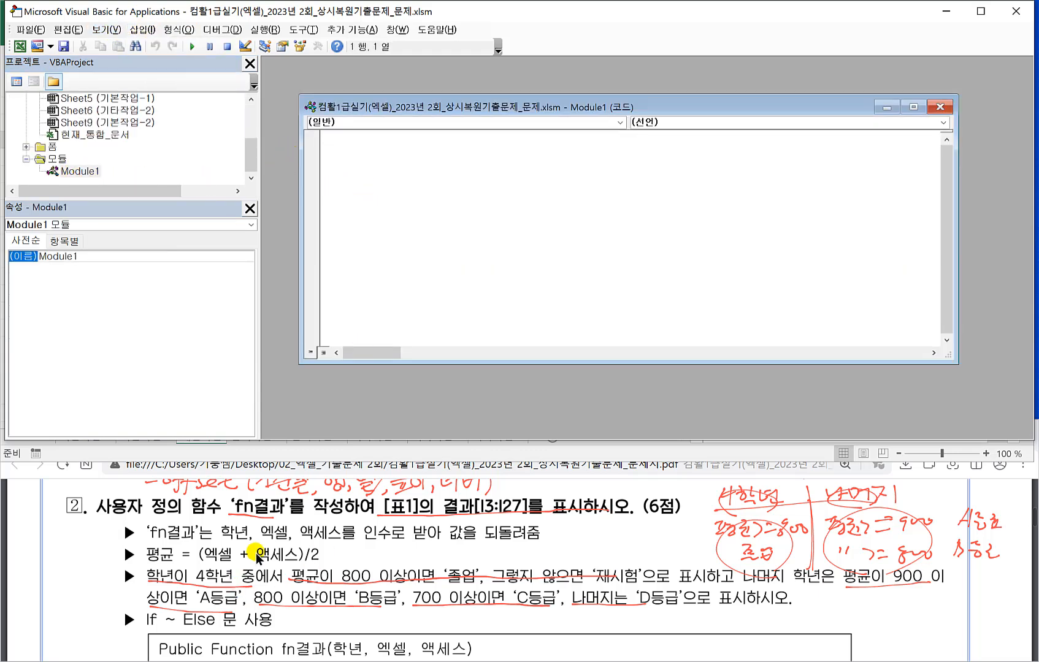
Bring the Public Function fn결과 template into view in the exam PDF and circle it with the pen.
{"action": "left_click", "coordinate": [320, 590]}
{"action": "scroll", "coordinate": [385, 591], "scroll_direction": "down", "scroll_amount": 3}
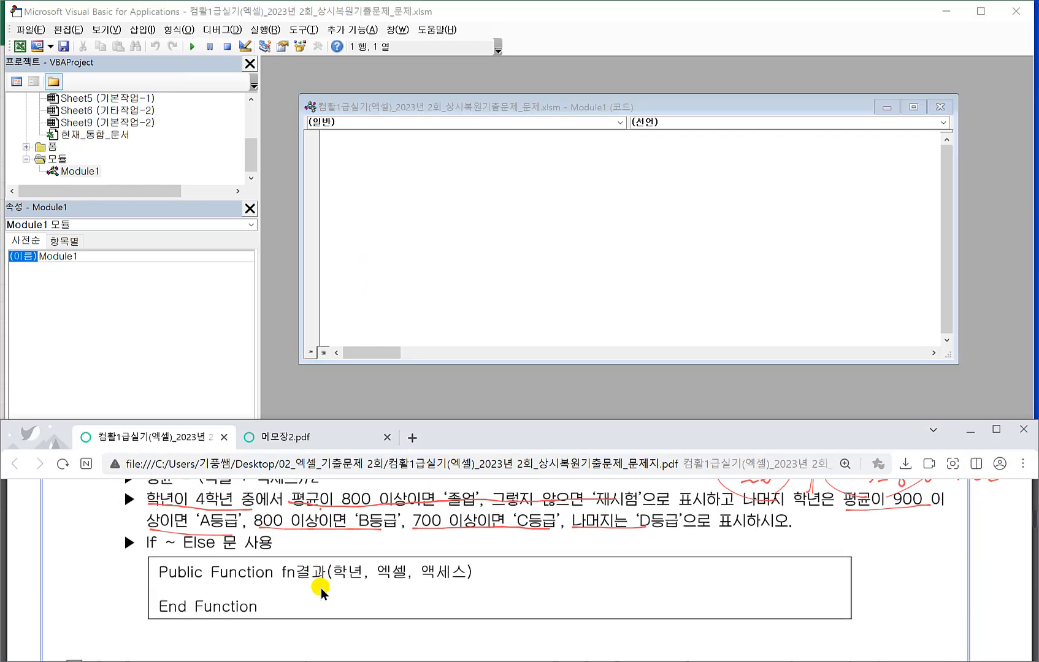
{"action": "mouse_move", "coordinate": [149, 558]}
{"action": "left_mouse_down"}
{"action": "mouse_move", "coordinate": [162, 644]}
{"action": "mouse_move", "coordinate": [374, 616]}
{"action": "mouse_move", "coordinate": [457, 544]}
{"action": "mouse_move", "coordinate": [198, 550]}
{"action": "left_mouse_up"}
Declare Public Function fn결과(학년, 엑셀, 액세스) in the empty Module1 code window.
{"action": "left_click", "coordinate": [346, 229]}
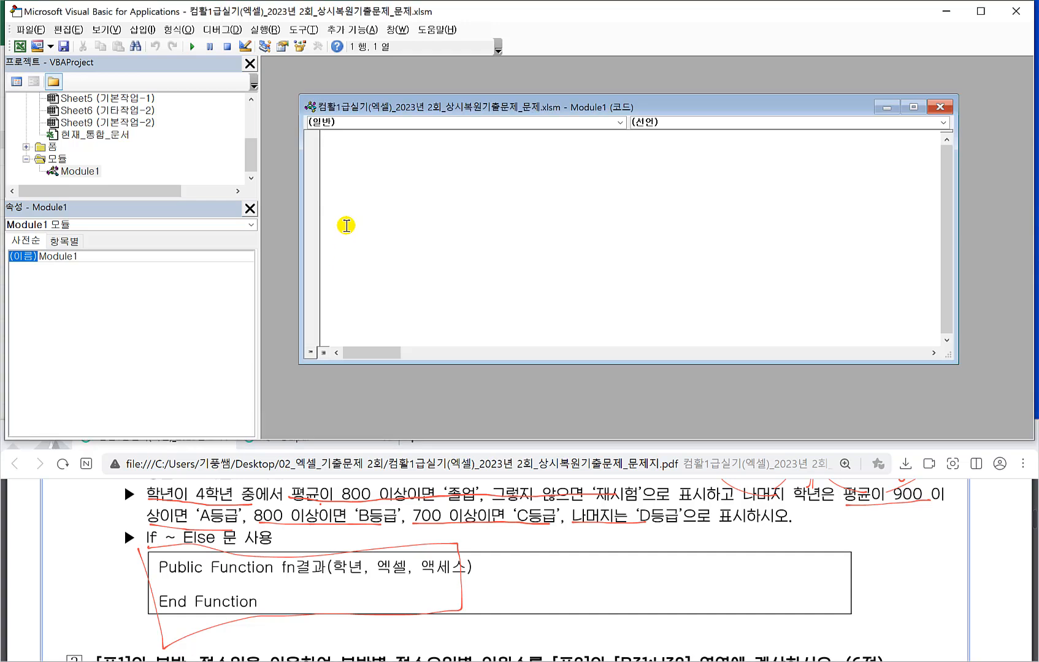
{"action": "type", "text": "Public Function fn"}
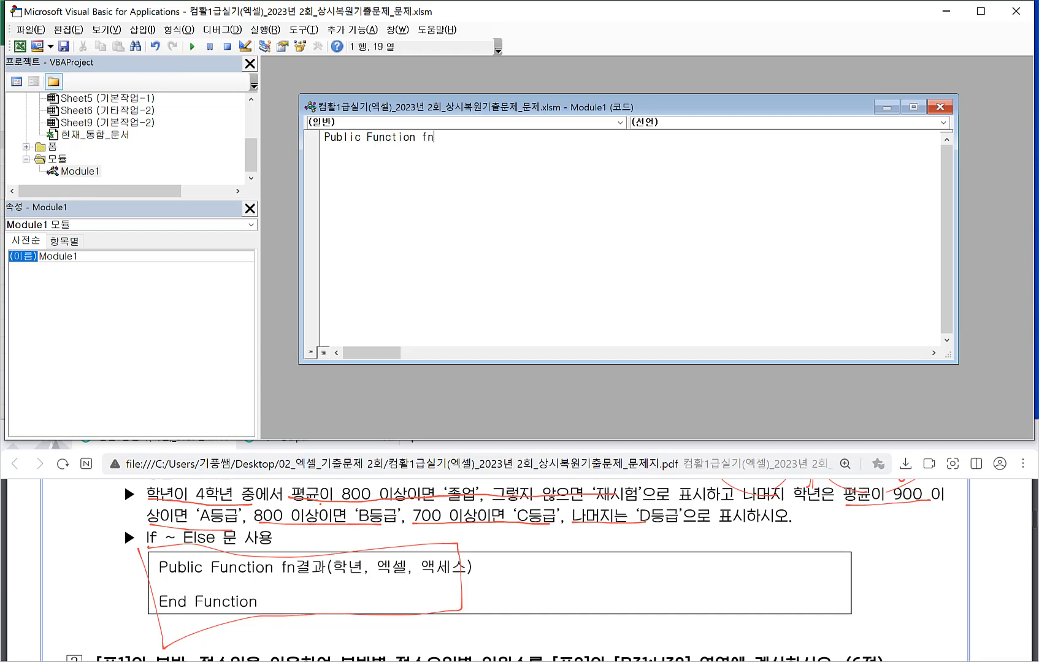
{"action": "type", "text": "결과("}
{"action": "type", "text": "엑셀"}
{"action": "key", "text": "BackSpace"}
{"action": "key", "text": "BackSpace"}
{"action": "type", "text": "학녀"}
{"action": "type", "text": "년, 엑셀"}
{"action": "type", "text": ", "}
{"action": "type", "text": "액세스)"}
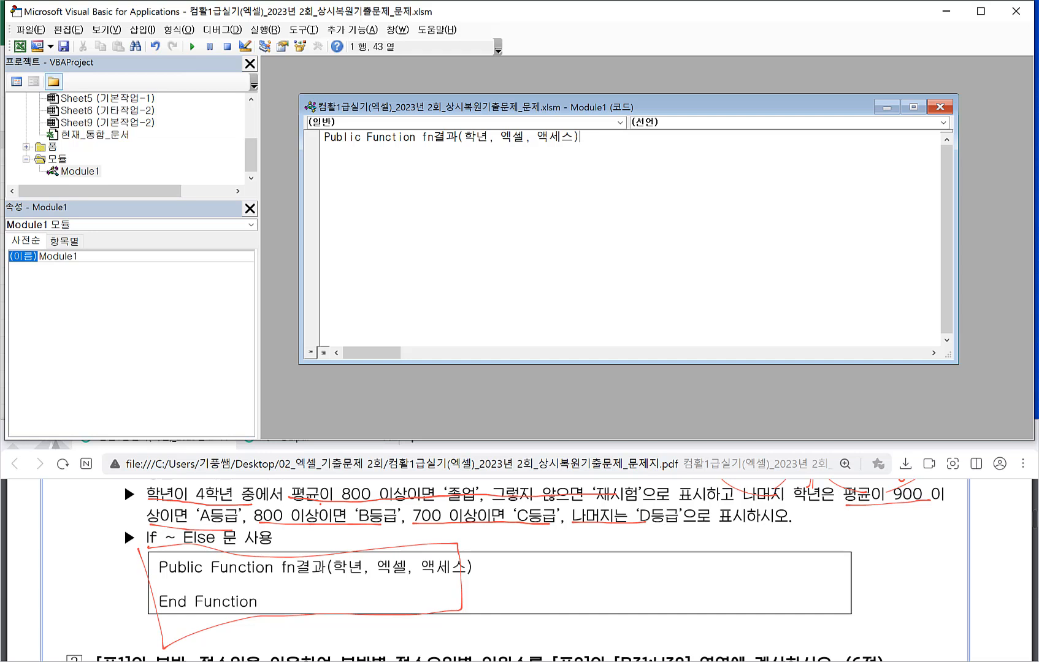
{"action": "key", "text": "Return"}
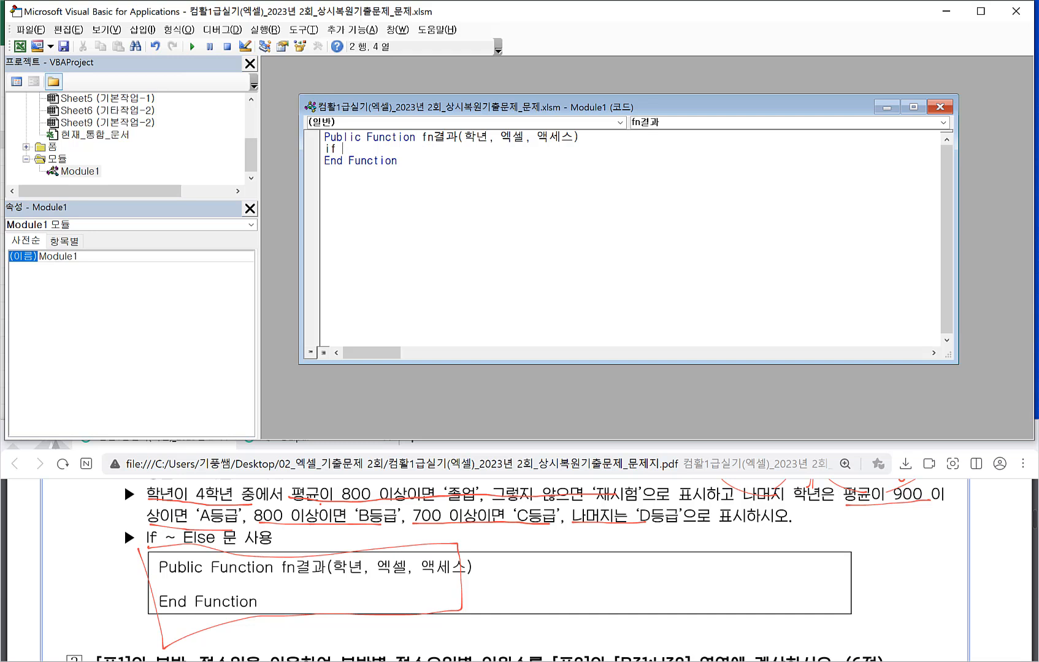
Add the condition If 학년 = "4학년" Then to the function body and start an indented nested If beneath it.
{"action": "type", "text": "학년 = \"4학년"}
{"action": "left_click", "coordinate": [345, 227]}
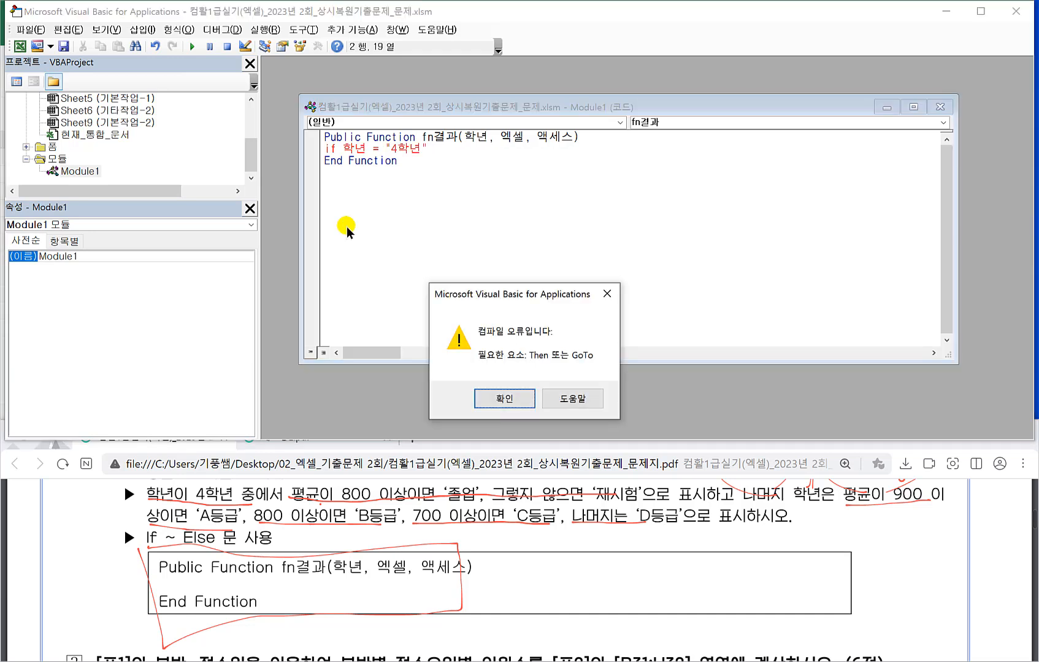
{"action": "left_click", "coordinate": [494, 398]}
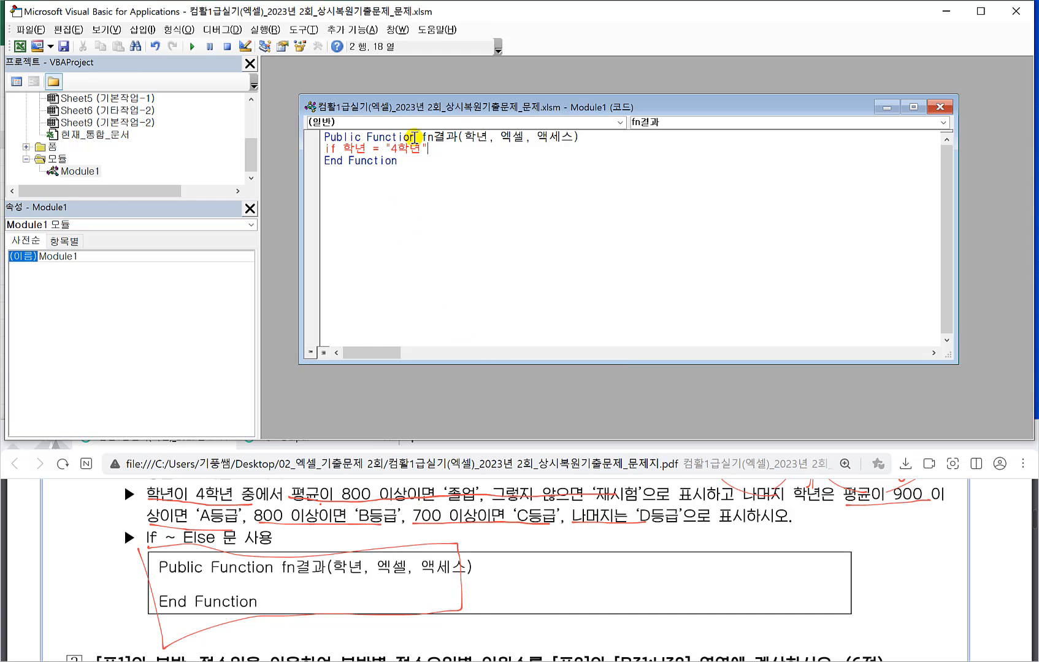
{"action": "type", "text": "Then"}
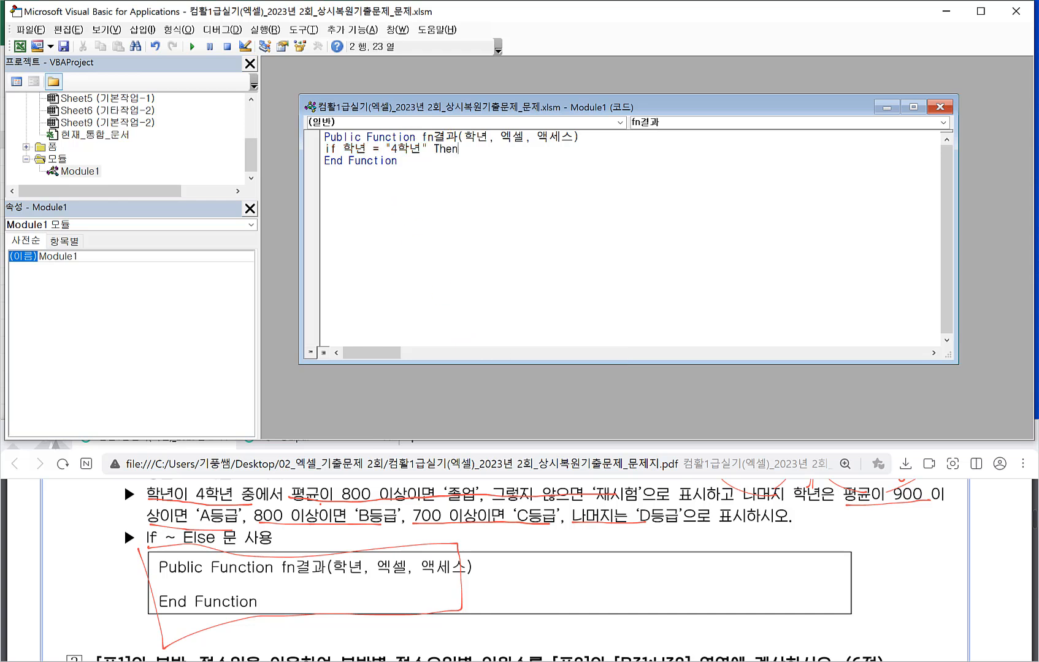
{"action": "key", "text": "Return"}
{"action": "key", "text": "Tab"}
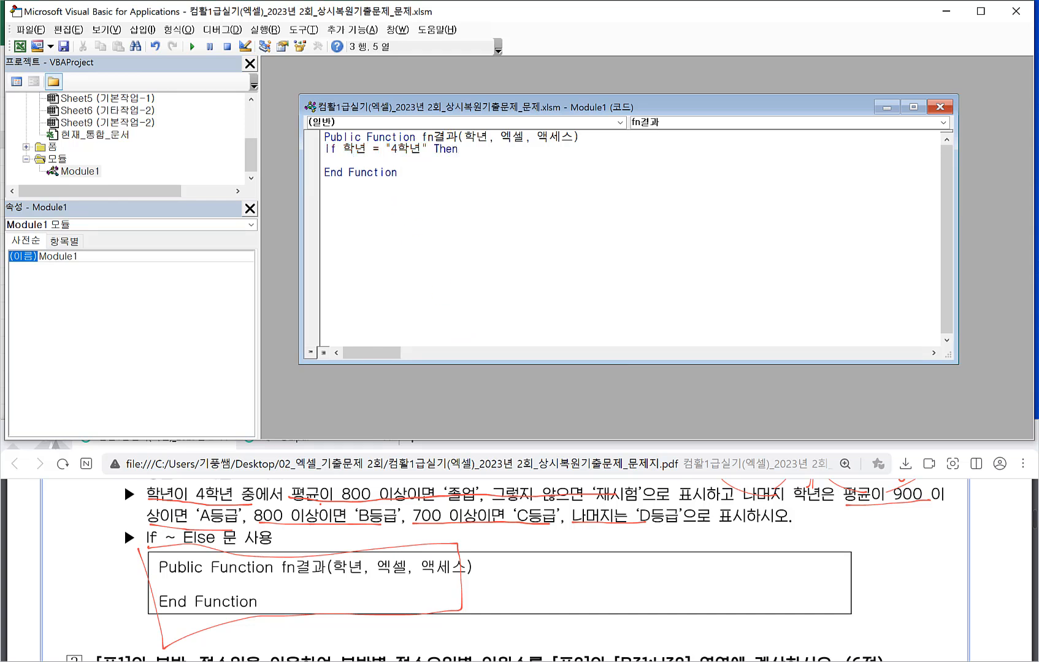
{"action": "type", "text": "if"}
{"action": "left_click", "coordinate": [338, 153]}
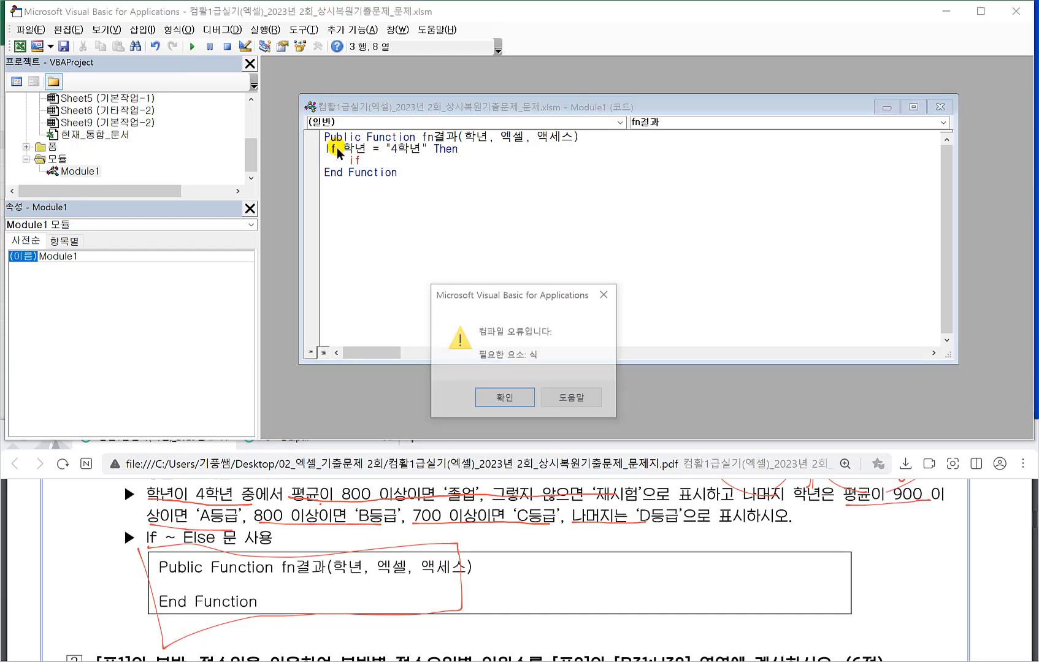
{"action": "left_click", "coordinate": [513, 405]}
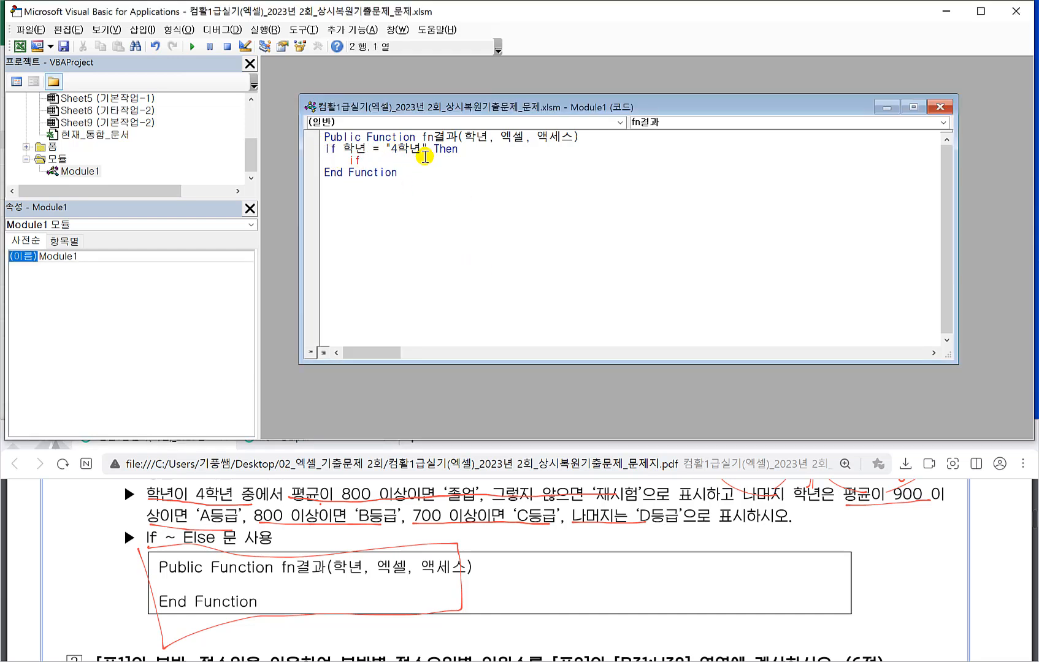
Insert the line 평균 = (엑셀 + 액세스) / 2 above the 4학년 condition, following the exam's formula.
{"action": "key", "text": "Return"}
{"action": "left_click", "coordinate": [342, 149]}
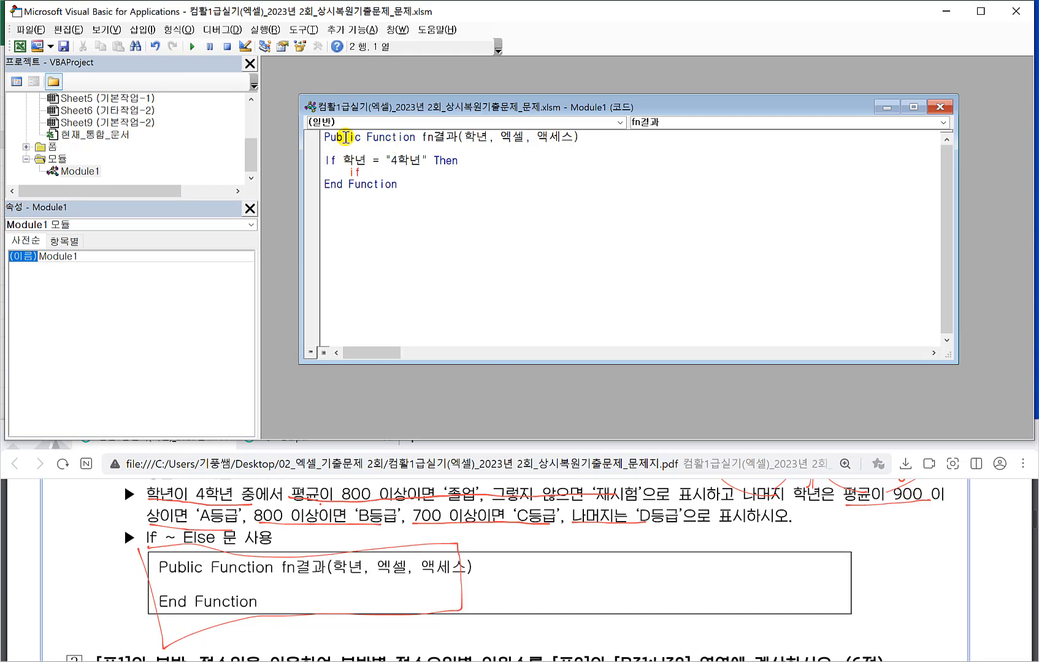
{"action": "type", "text": "vudrbs"}
{"action": "key", "text": "BackSpace"}
{"action": "key", "text": "BackSpace"}
{"action": "key", "text": "BackSpace"}
{"action": "key", "text": "BackSpace"}
{"action": "key", "text": "BackSpace"}
{"action": "key", "text": "BackSpace"}
{"action": "type", "text": "평균"}
{"action": "type", "text": " = (ㅇ"}
{"action": "type", "text": "셀"}
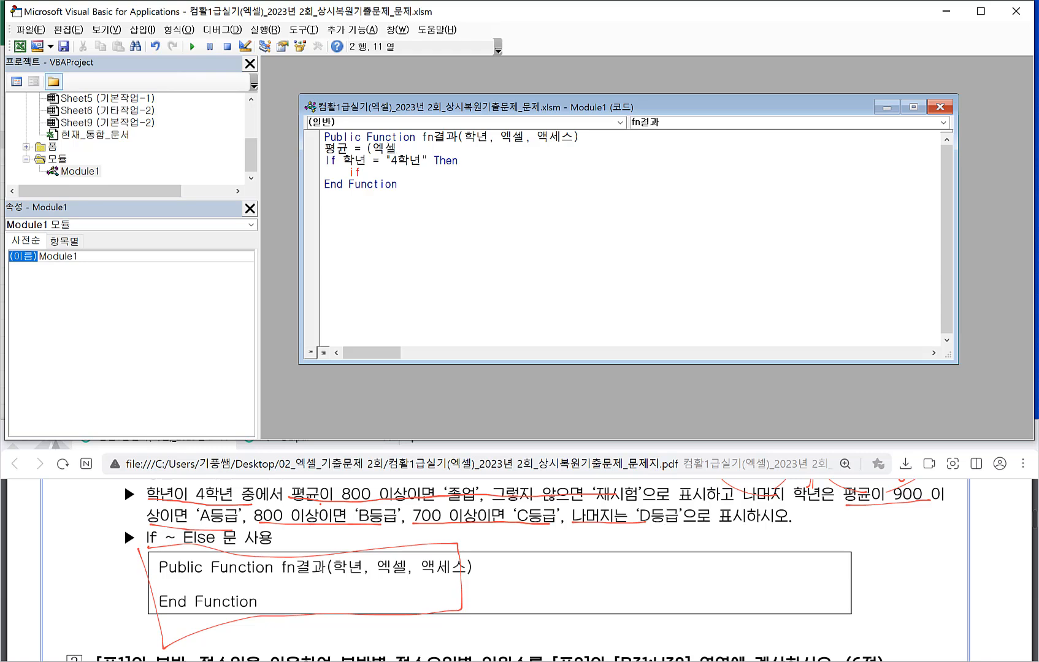
{"action": "left_click", "coordinate": [124, 482]}
{"action": "scroll", "coordinate": [123, 483], "scroll_direction": "up", "scroll_amount": 2}
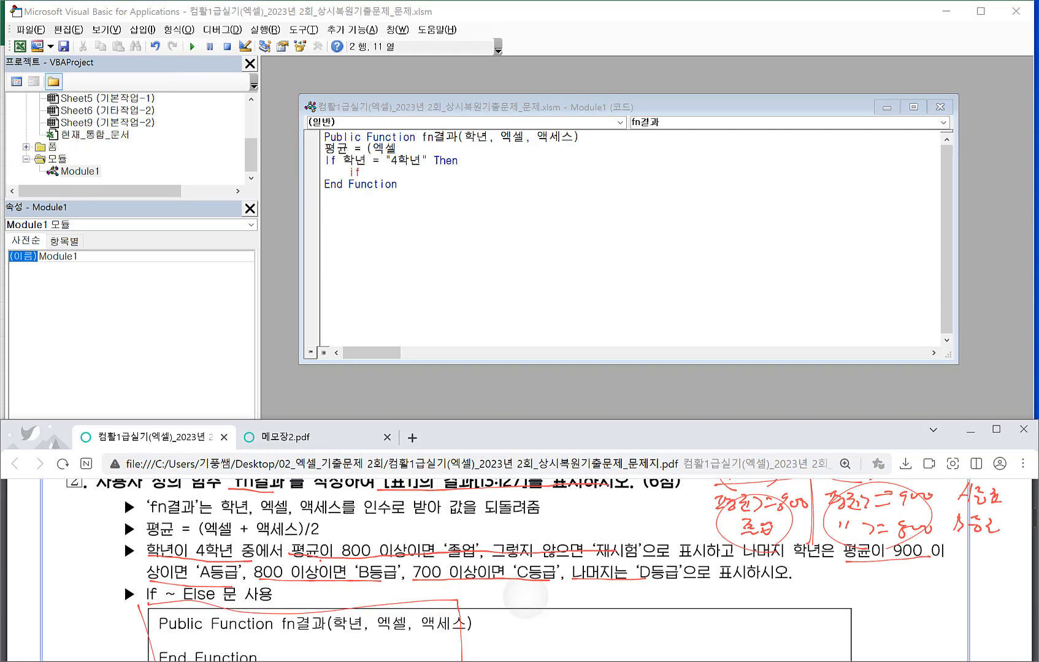
{"action": "scroll", "coordinate": [124, 483], "scroll_direction": "down", "scroll_amount": 1}
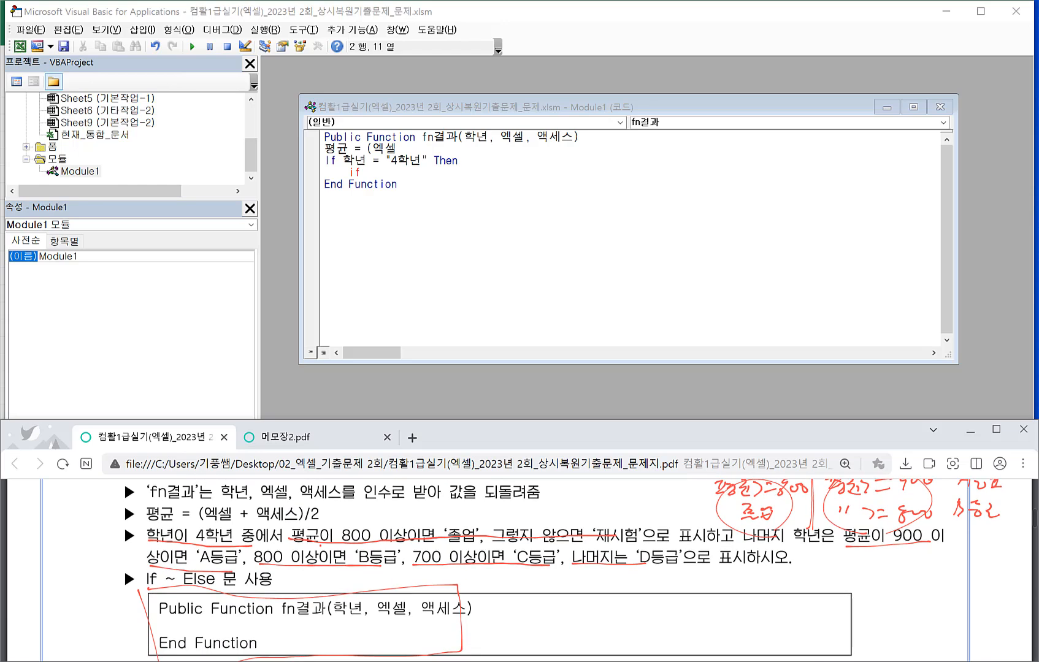
{"action": "left_click", "coordinate": [409, 150]}
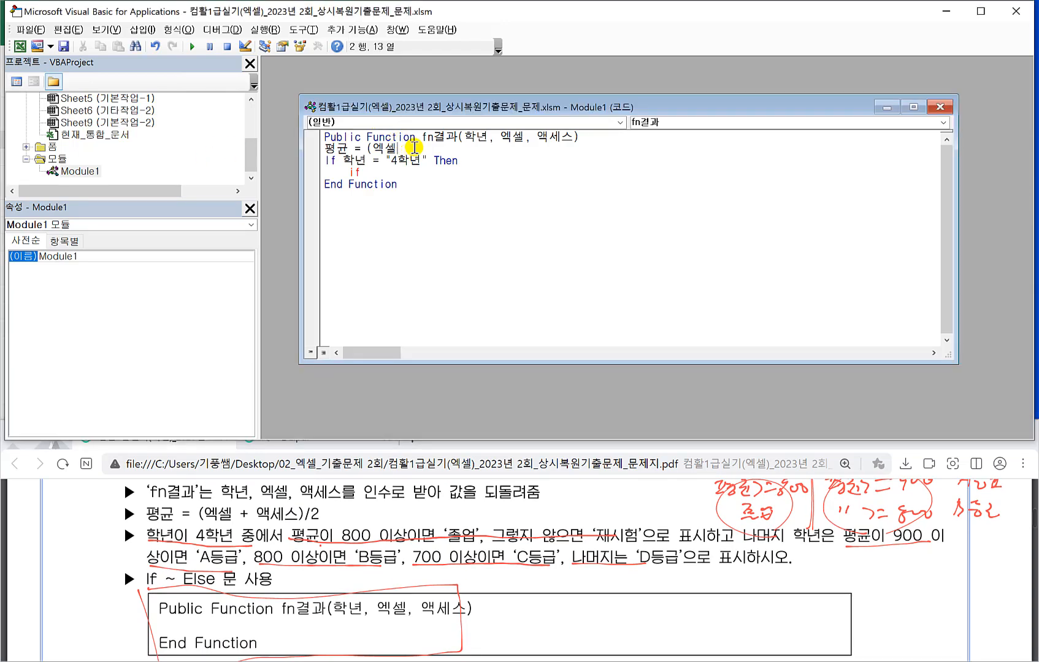
{"action": "type", "text": "+ 액세스)/2"}
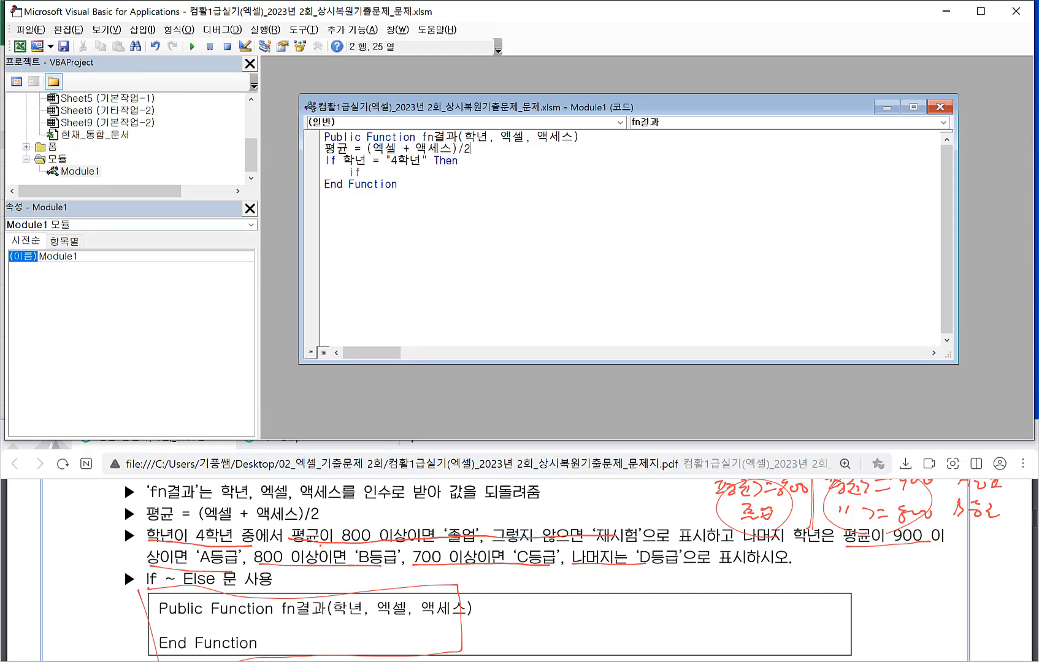
{"action": "left_click", "coordinate": [448, 184]}
Complete the nested condition as If 평균 >= 800 Then and assign fn결과 = "졸업" on the indented line beneath it.
{"action": "left_click", "coordinate": [371, 170]}
{"action": "type", "text": "평규"}
{"action": "type", "text": " >= "}
{"action": "type", "text": "800 "}
{"action": "type", "text": "Then"}
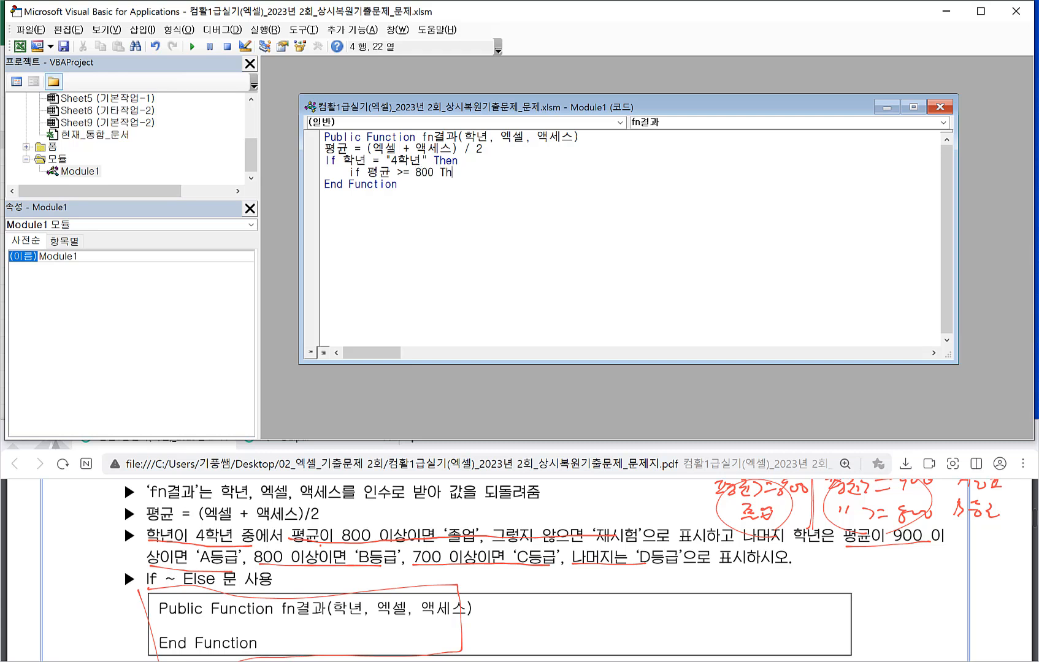
{"action": "key", "text": "Return"}
{"action": "key", "text": "Tab"}
{"action": "type", "text": "fn"}
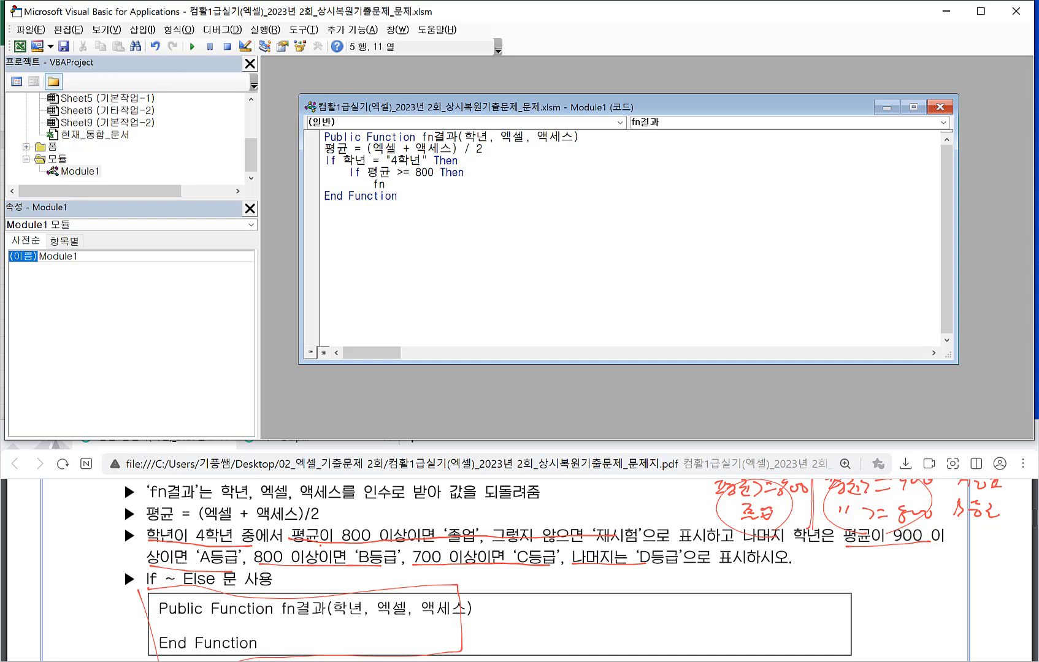
{"action": "type", "text": "결과 "}
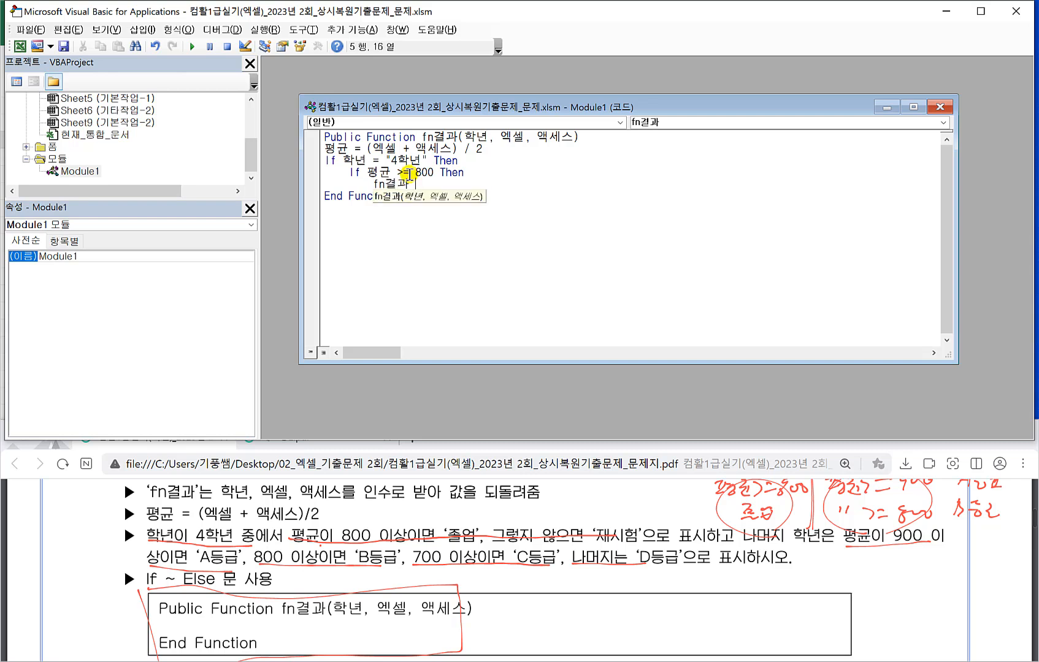
{"action": "type", "text": "= \"졸업\""}
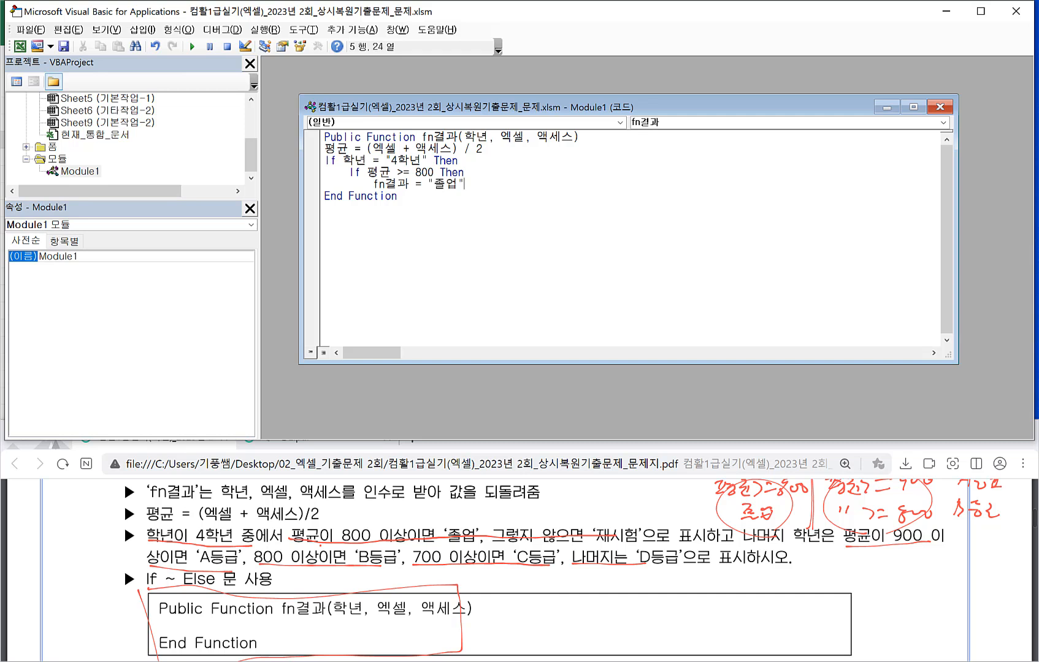
Add an Else branch to the nested If that assigns fn결과 = "재시험".
{"action": "key", "text": "Return"}
{"action": "key", "text": "BackSpace"}
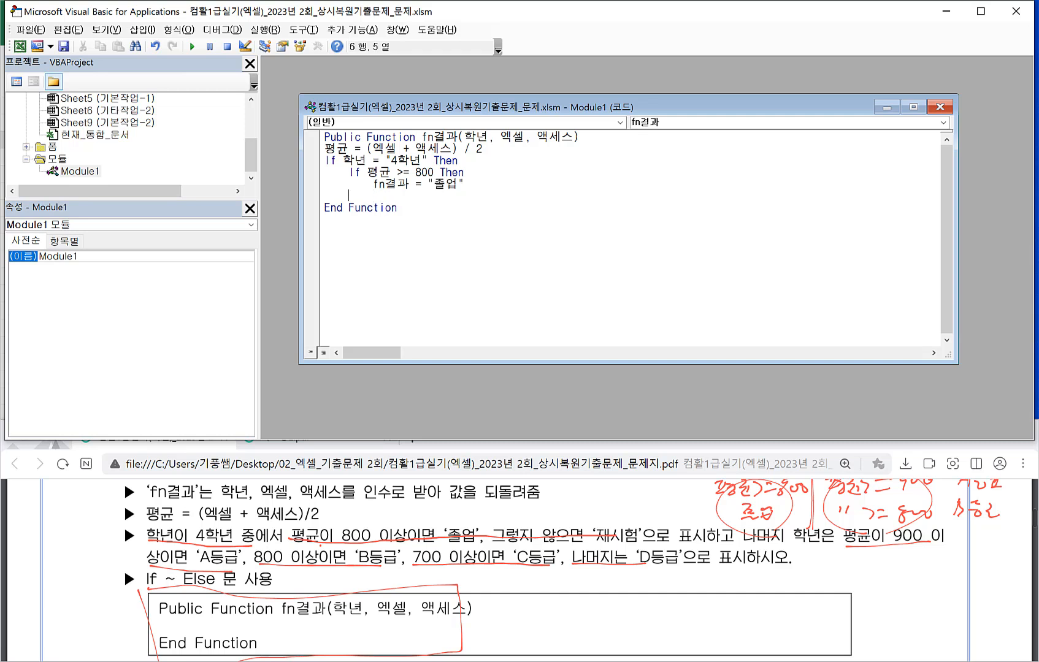
{"action": "type", "text": "else"}
{"action": "key", "text": "Return"}
{"action": "key", "text": "Tab"}
{"action": "type", "text": "fn"}
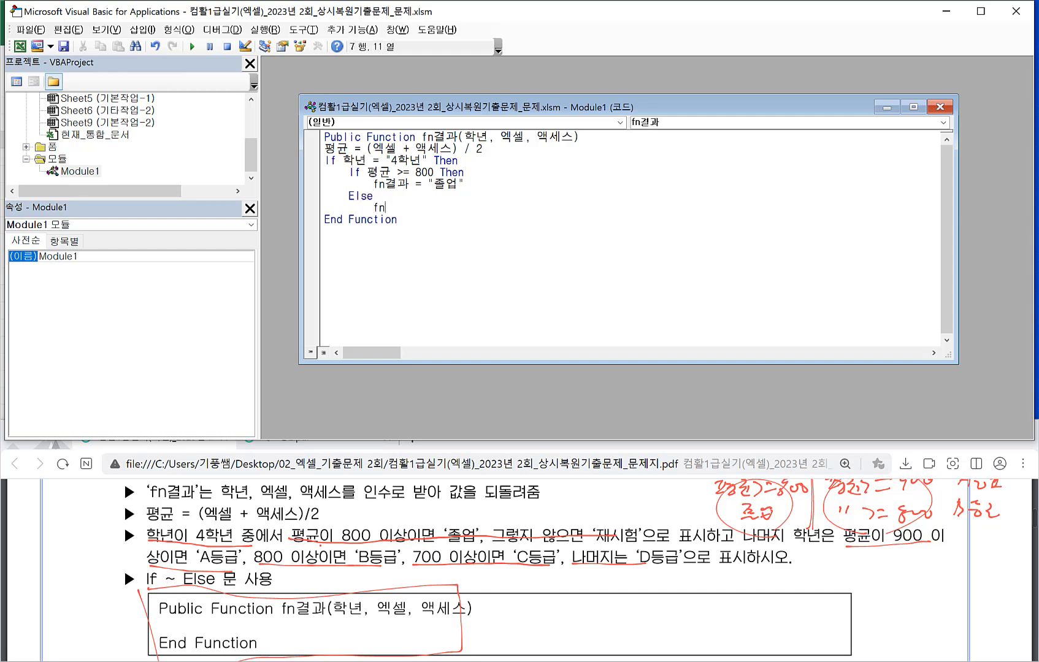
{"action": "type", "text": "결겨"}
{"action": "key", "text": "BackSpace"}
{"action": "type", "text": "과 +"}
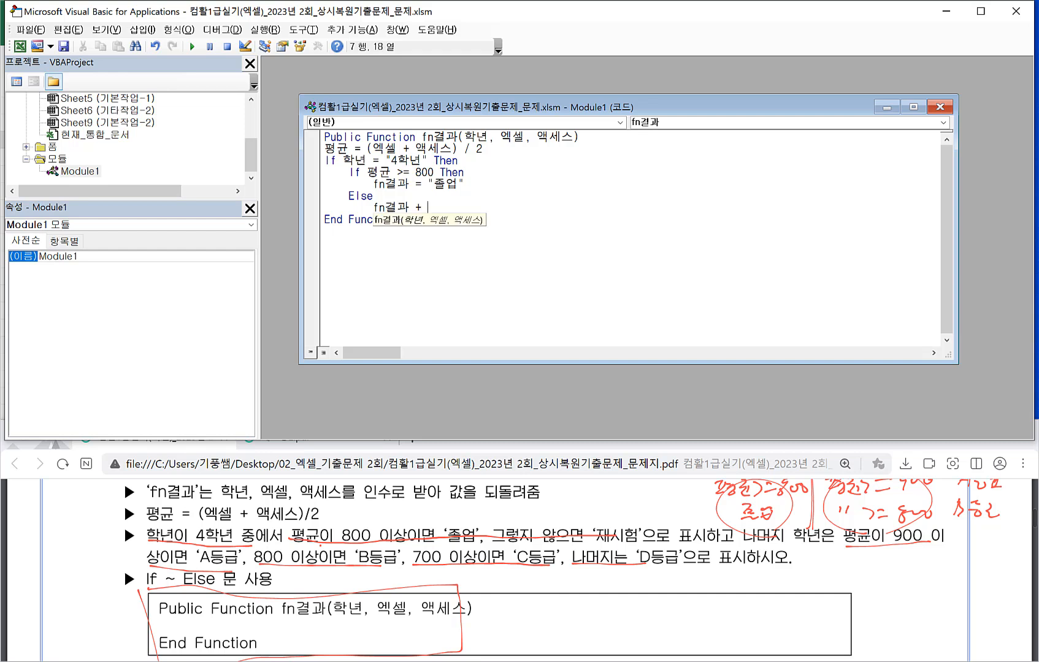
{"action": "type", "text": " \""}
{"action": "key", "text": "BackSpace"}
{"action": "key", "text": "BackSpace"}
{"action": "key", "text": "BackSpace"}
{"action": "type", "text": "= \""}
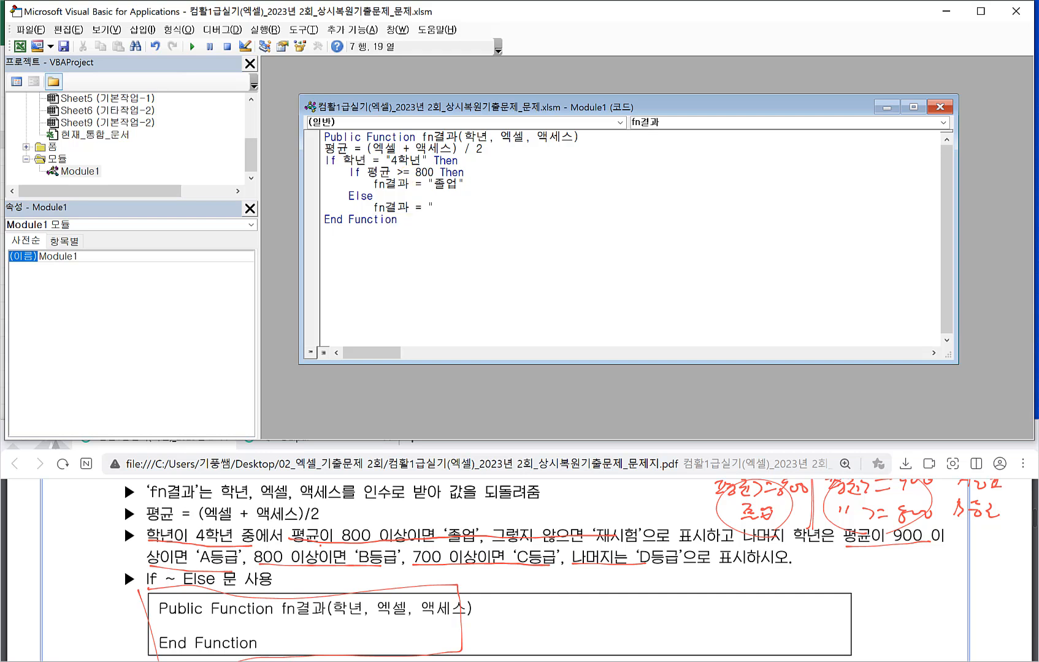
{"action": "type", "text": "재시험\""}
Close the nested If of the 4학년 branch with End If, aligned with its Else.
{"action": "key", "text": "Return"}
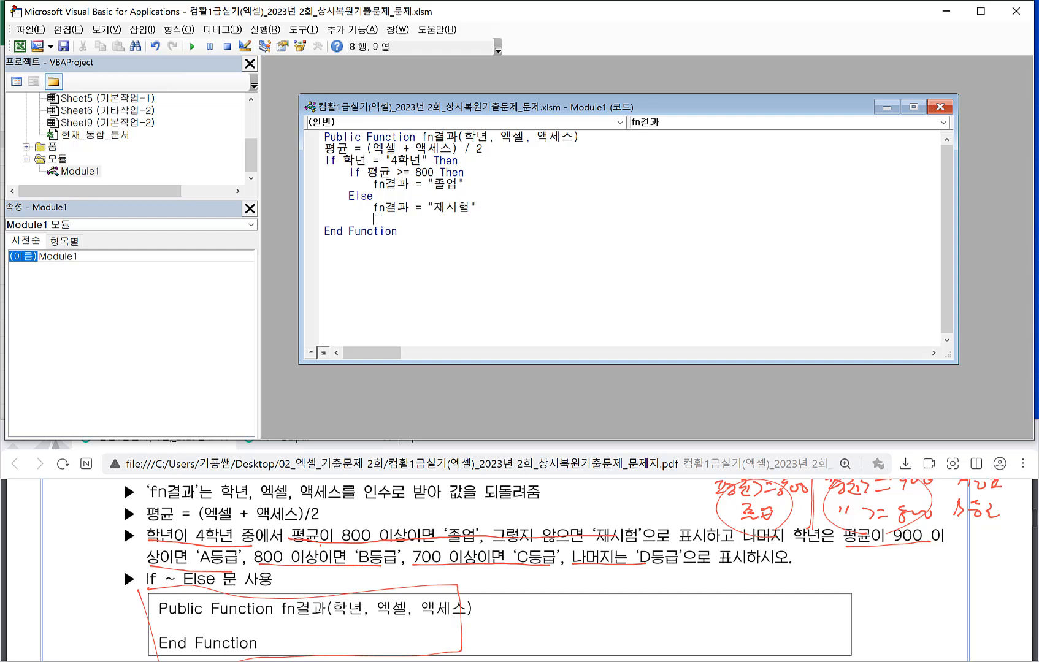
{"action": "key", "text": "BackSpace"}
{"action": "type", "text": "ㄷ"}
{"action": "type", "text": "else if"}
{"action": "key", "text": "Return"}
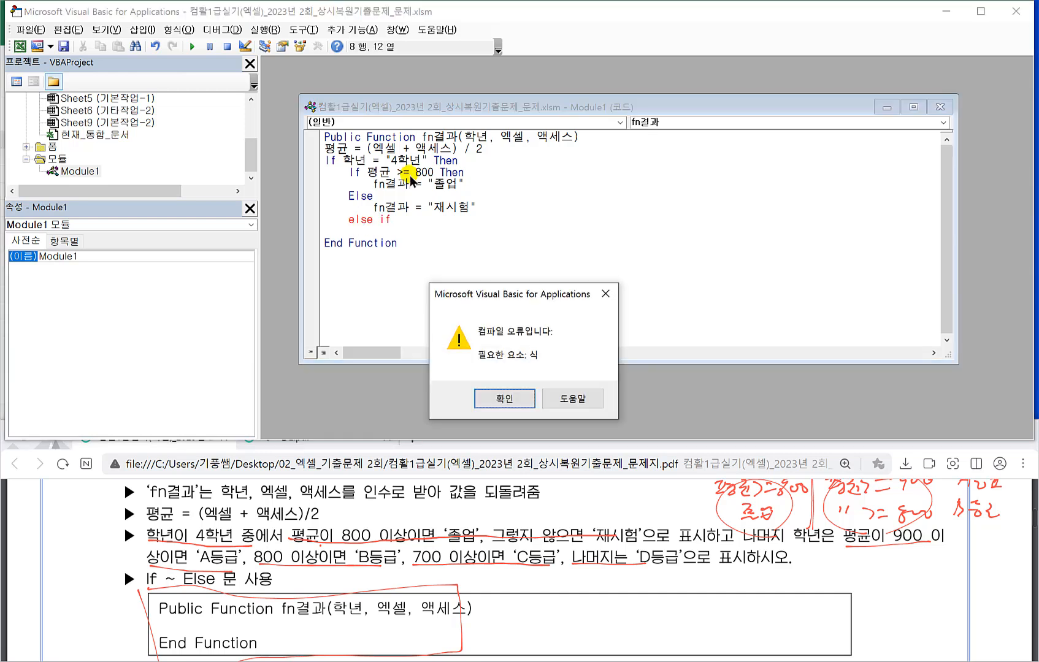
{"action": "left_click", "coordinate": [504, 398]}
{"action": "mouse_move", "coordinate": [396, 233]}
{"action": "left_mouse_down"}
{"action": "mouse_move", "coordinate": [341, 225]}
{"action": "mouse_move", "coordinate": [391, 221]}
{"action": "left_mouse_up"}
{"action": "type", "text": "end if"}
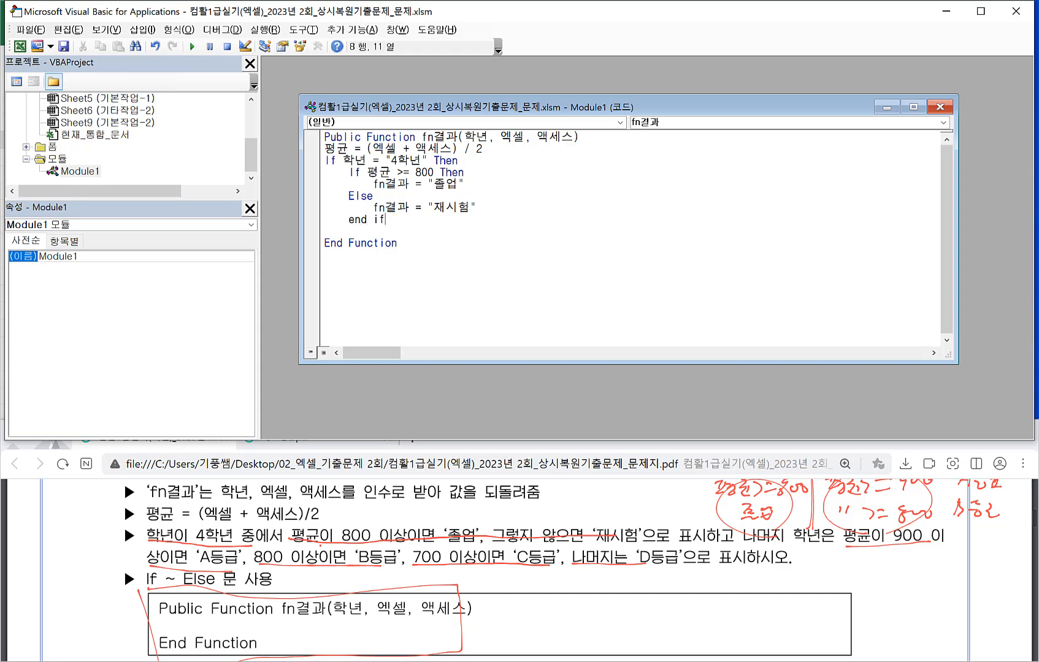
{"action": "key", "text": "Return"}
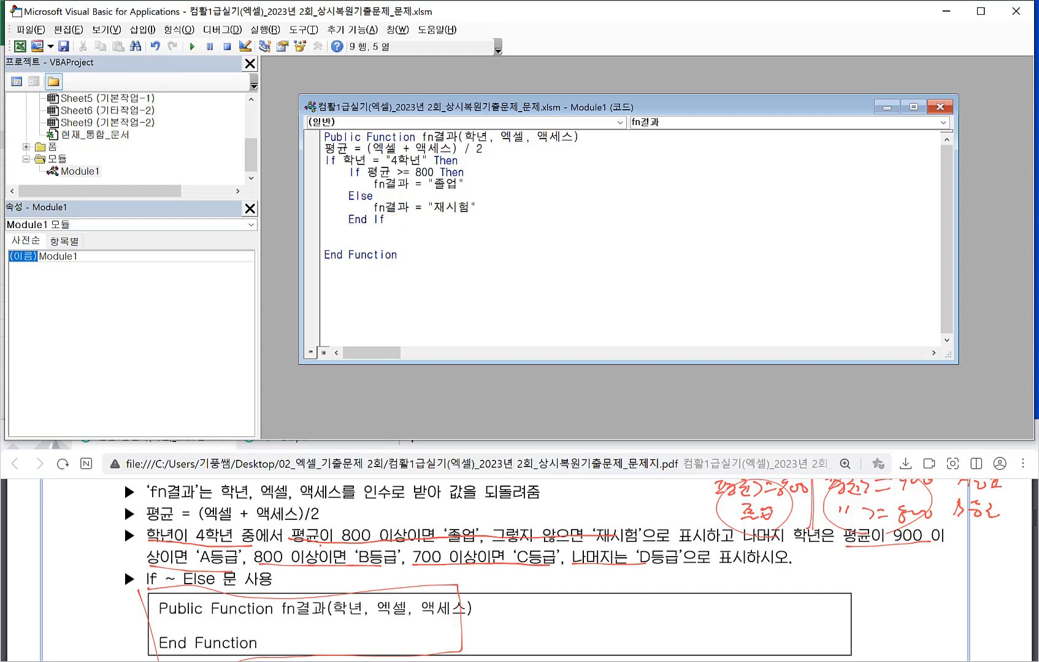
Add an Else branch to the outer 4학년 condition and begin it with the indented condition If 평균 >= 900 Then.
{"action": "key", "text": "BackSpace"}
{"action": "type", "text": "else"}
{"action": "key", "text": "Return"}
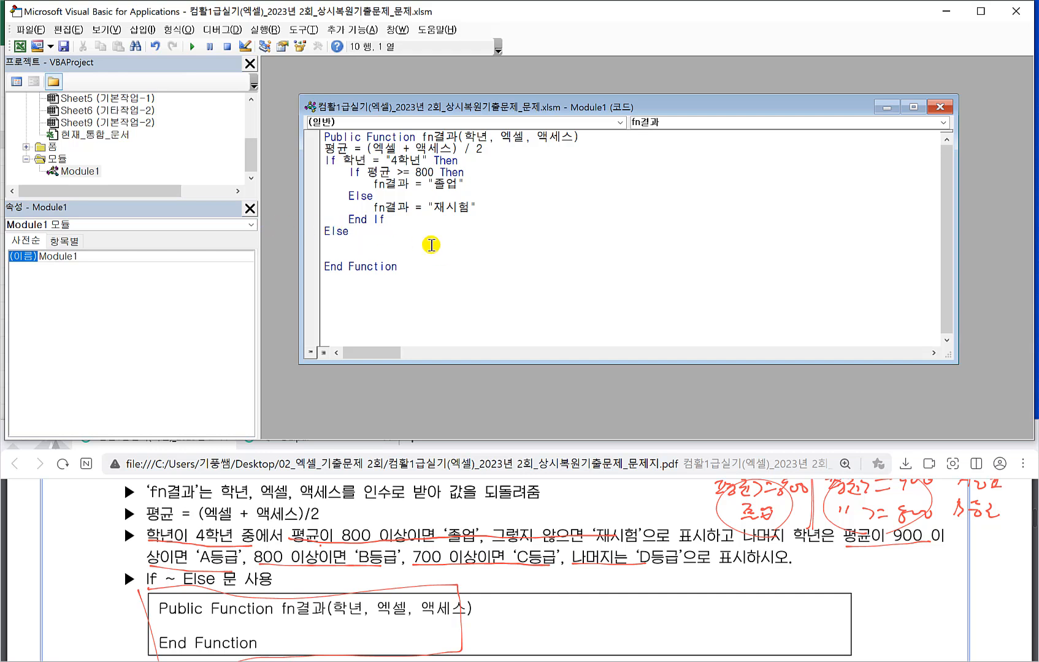
{"action": "key", "text": "Tab"}
{"action": "type", "text": "if 평균 >= 900"}
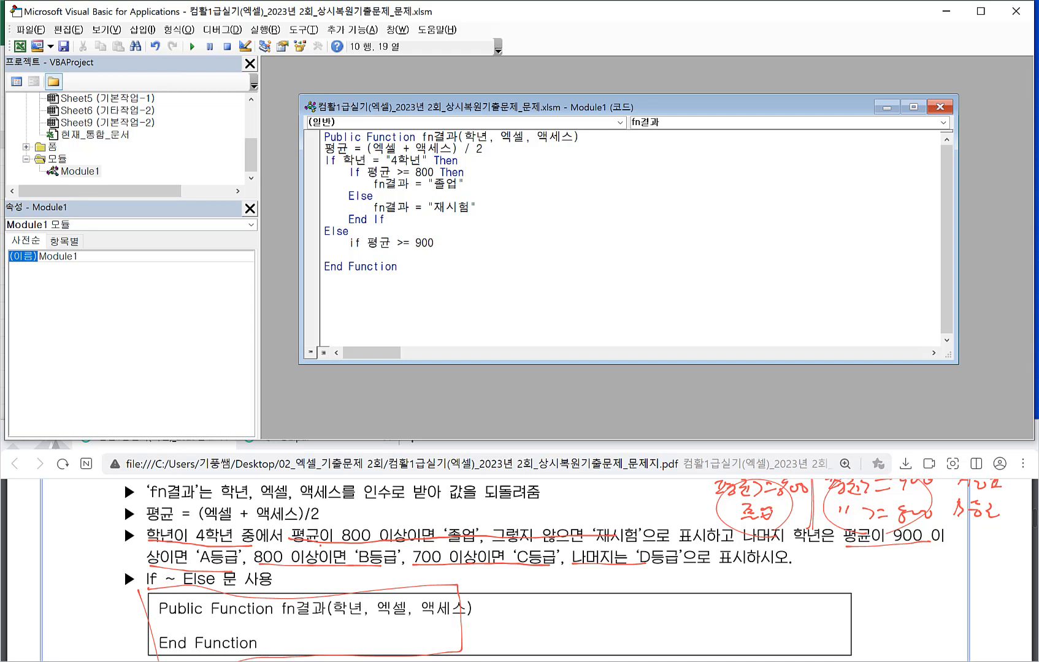
{"action": "type", "text": " Then"}
{"action": "key", "text": "Return"}
Assign fn결과 = "A등급" under the 평균 >= 900 condition and outdent the following line.
{"action": "type", "text": "f"}
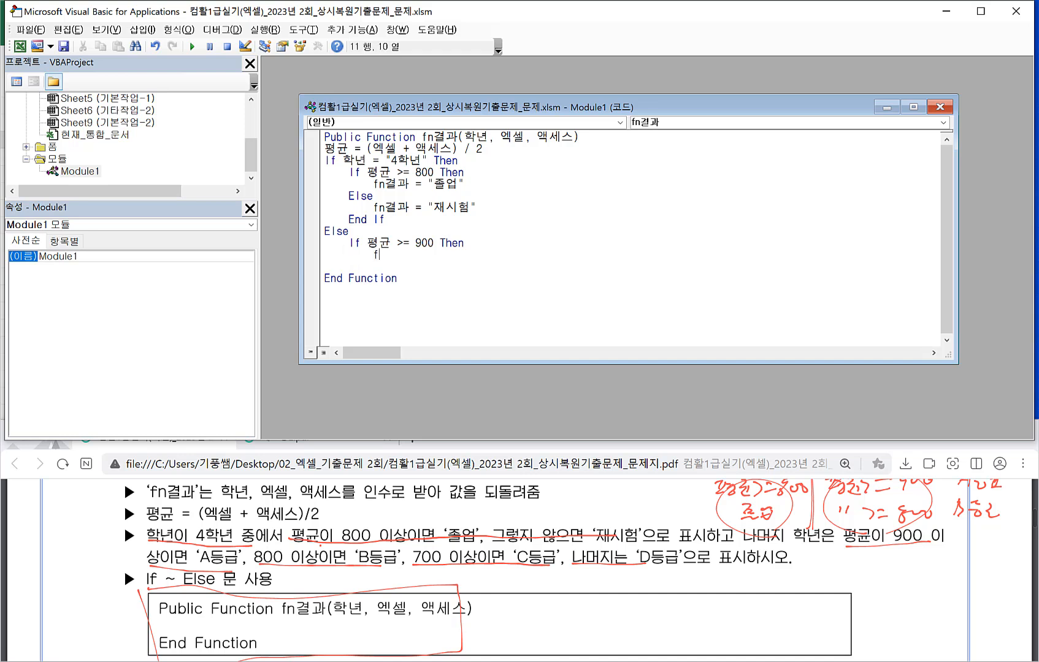
{"action": "type", "text": "n결과 "}
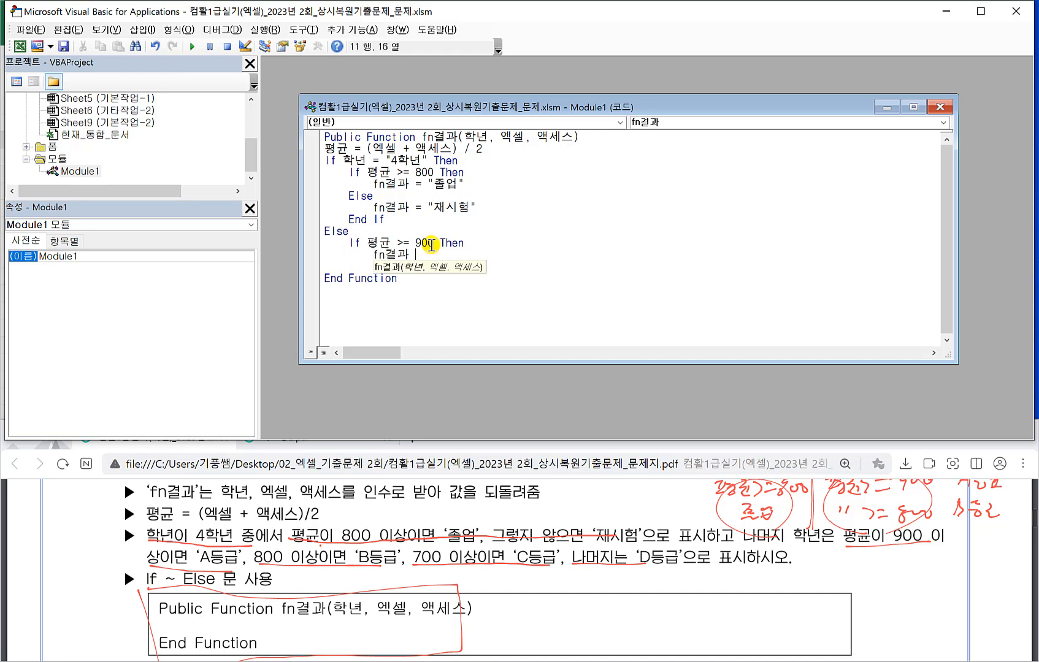
{"action": "type", "text": "= \""}
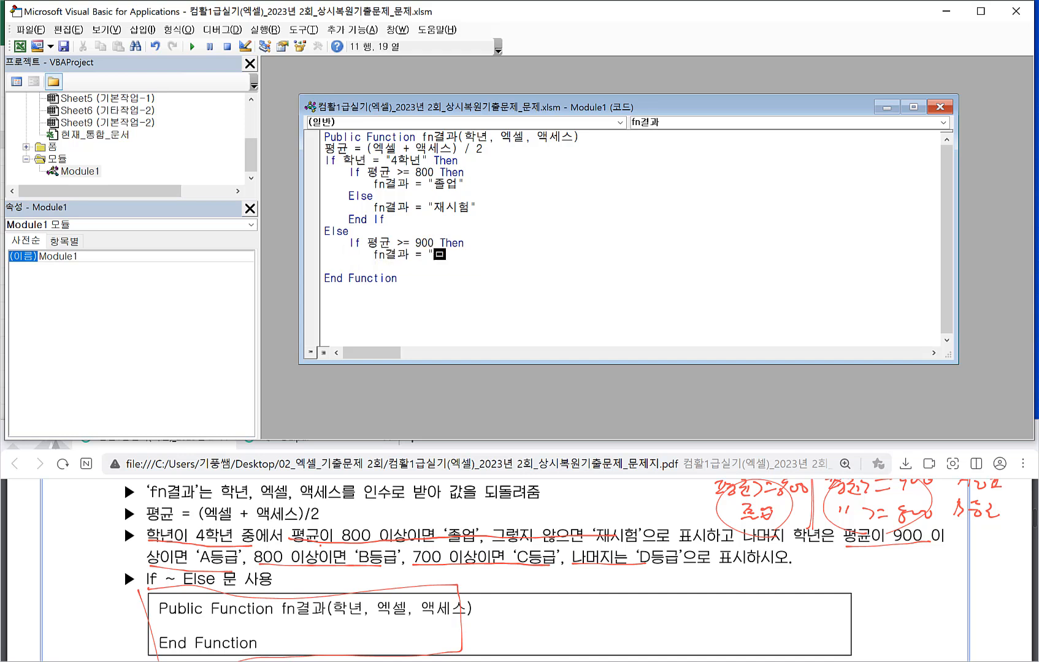
{"action": "type", "text": " A"}
{"action": "key", "text": "BackSpace"}
{"action": "key", "text": "BackSpace"}
{"action": "type", "text": "A등급\""}
{"action": "key", "text": "Return"}
{"action": "key", "text": "BackSpace"}
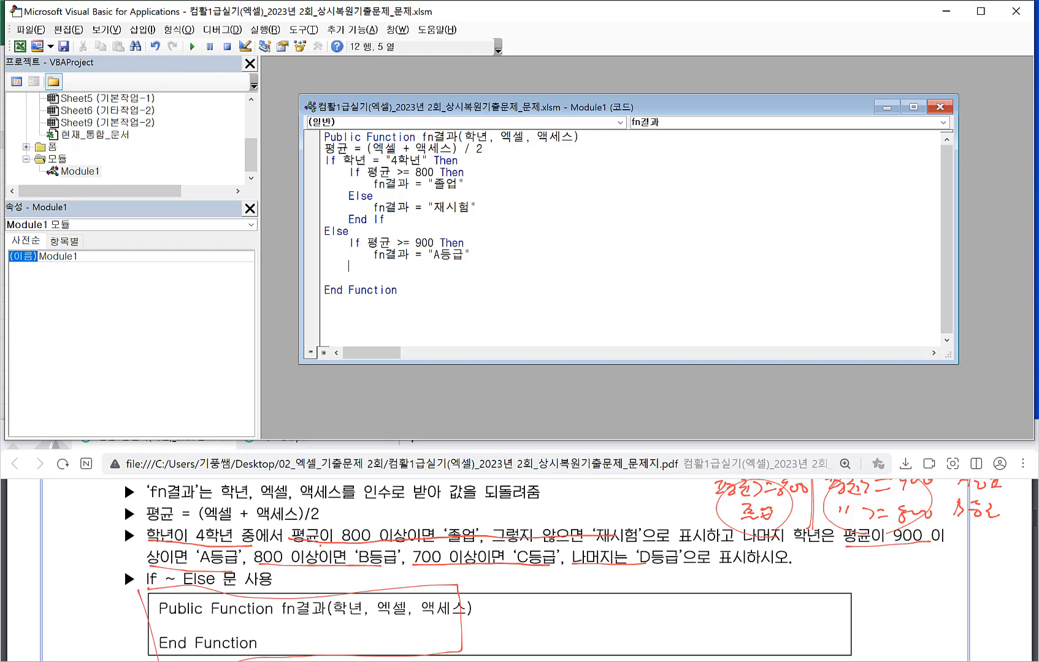
Add the condition ElseIf 평균 >= 800 Then beneath the A등급 assignment, aligned with the inner If.
{"action": "type", "text": "ㄷ"}
{"action": "type", "text": "elseif "}
{"action": "type", "text": "평균 "}
{"action": "type", "text": ">= 80"}
{"action": "type", "text": "0 "}
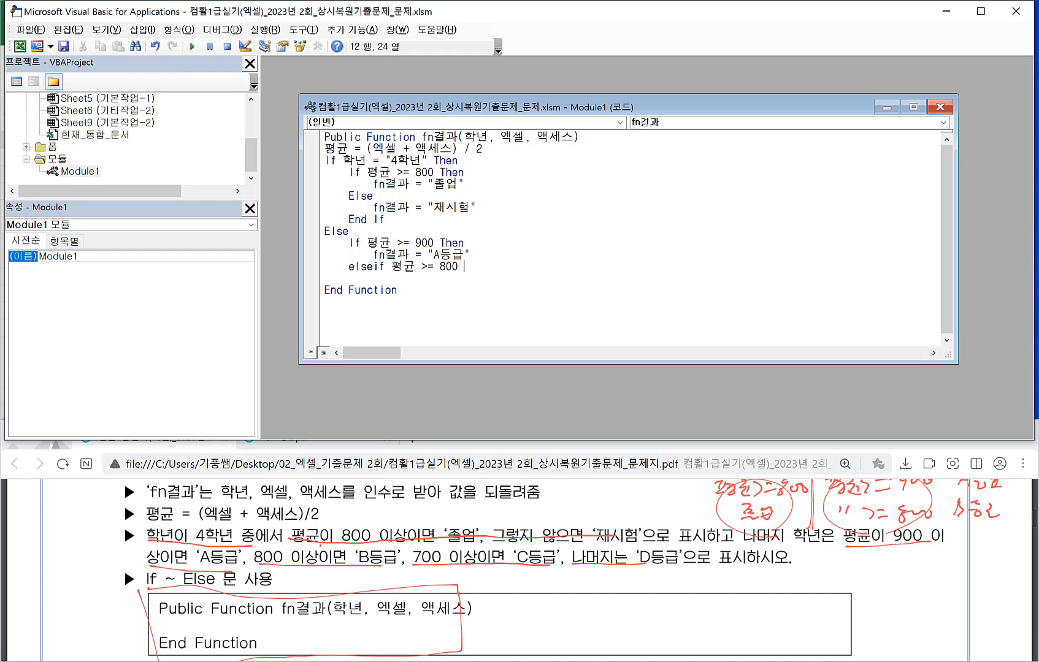
{"action": "type", "text": "Then"}
{"action": "key", "text": "Return"}
Assign fn결과 = "B등급" under the 평균 >= 800 condition and return to the line below it.
{"action": "key", "text": "Tab"}
{"action": "type", "text": "fn"}
{"action": "type", "text": "결과 "}
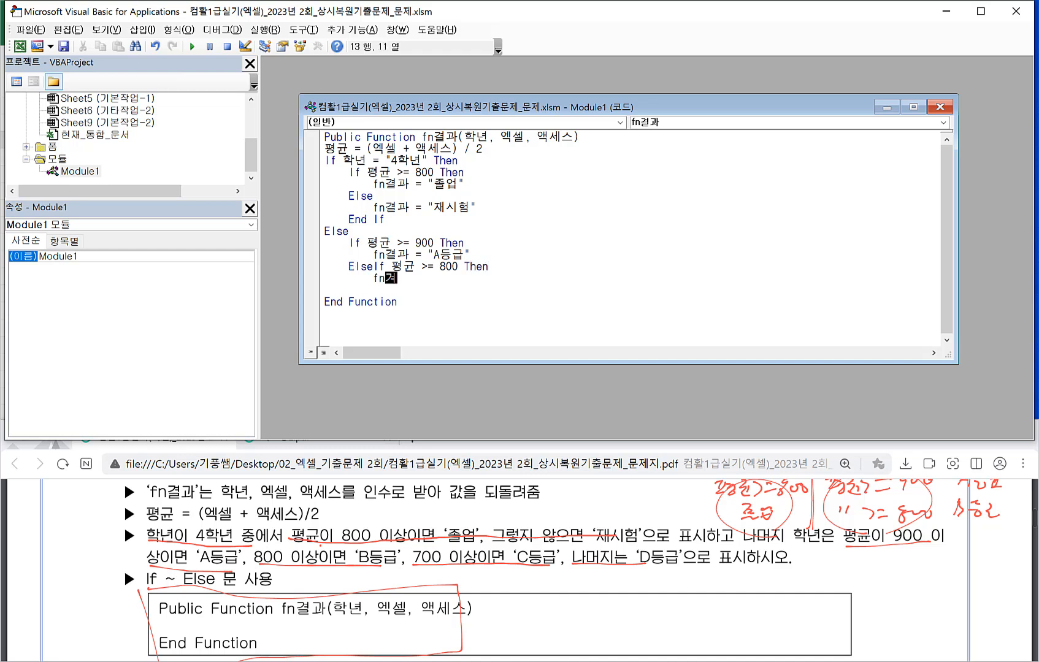
{"action": "type", "text": "= \""}
{"action": "key", "text": "Return"}
{"action": "type", "text": "b"}
{"action": "key", "text": "BackSpace"}
{"action": "key", "text": "BackSpace"}
{"action": "left_click", "coordinate": [434, 278]}
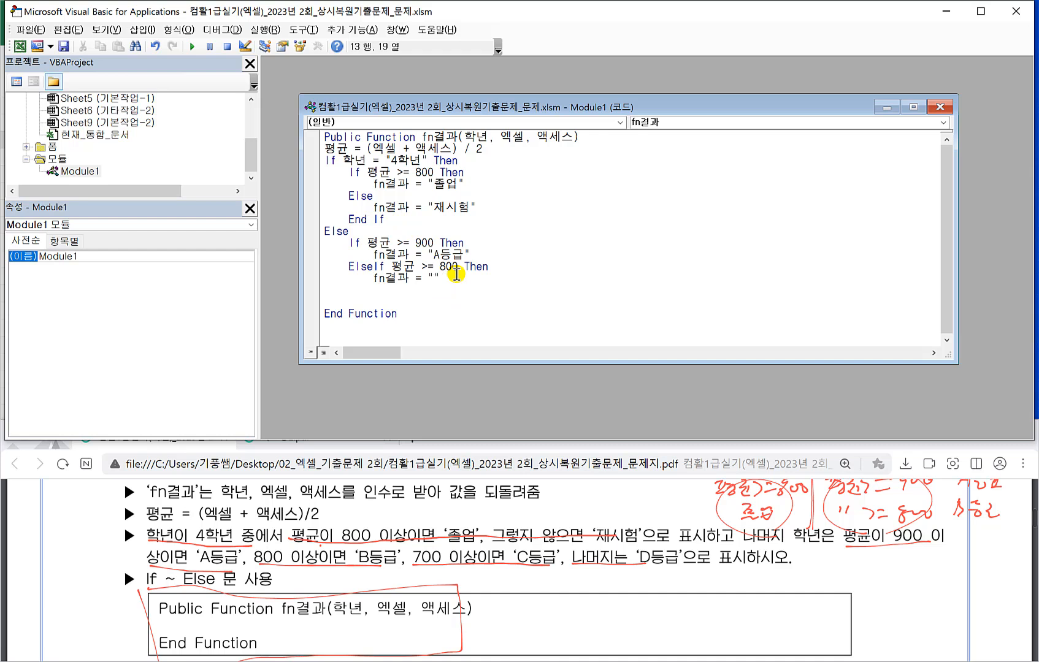
{"action": "type", "text": "B등급"}
{"action": "left_click", "coordinate": [364, 293]}
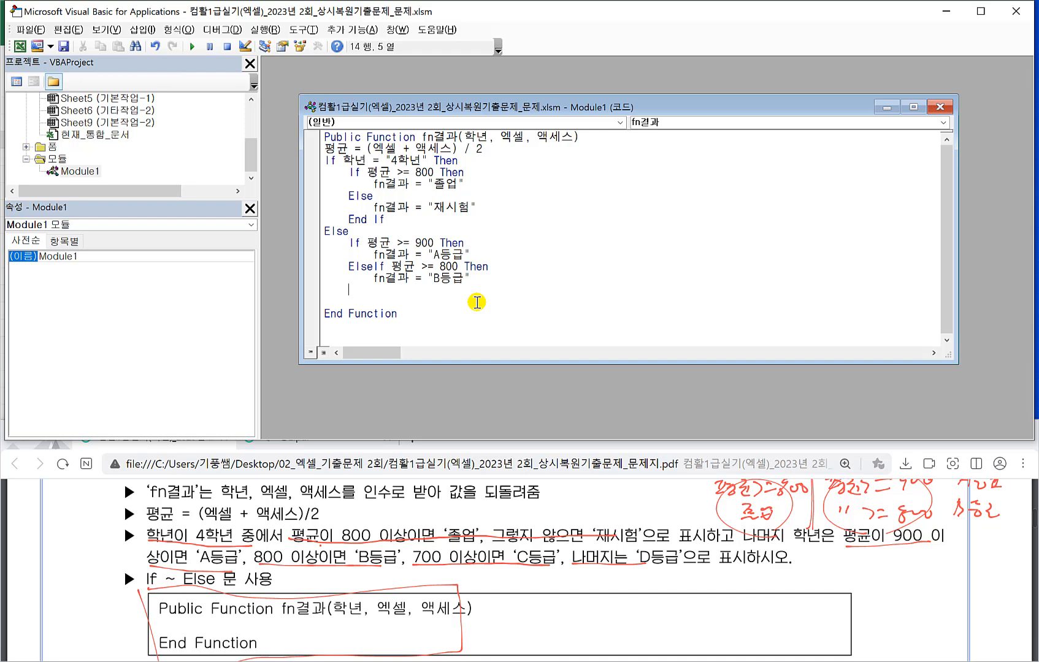
Add the branch ElseIf 평균 >= 700 Then, assigning fn결과 = "C등급" beneath it.
{"action": "type", "text": "elseif "}
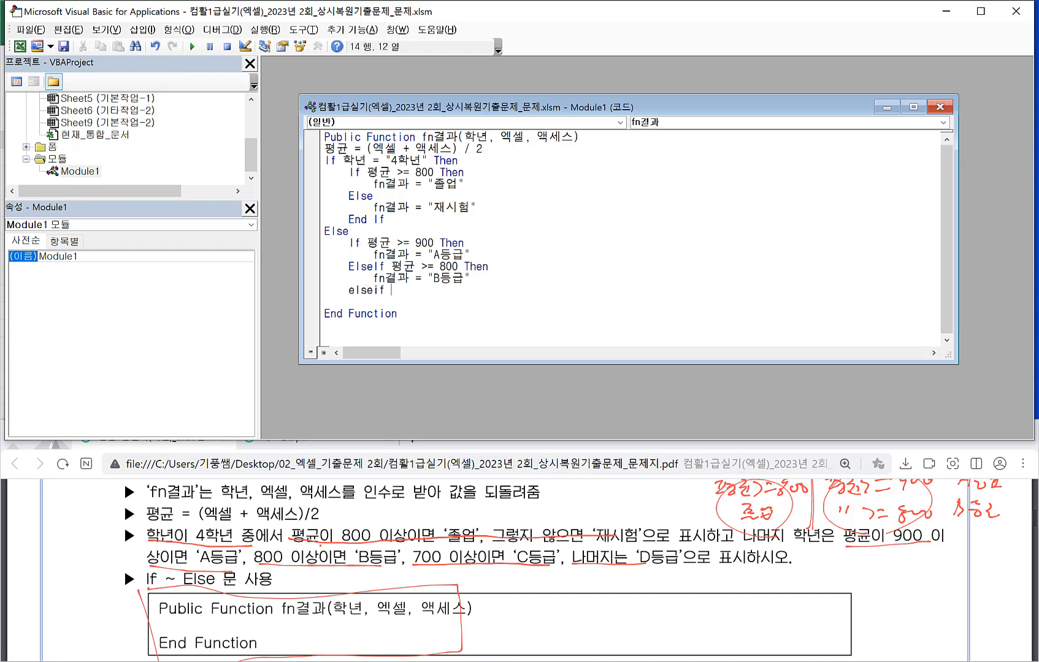
{"action": "type", "text": "평균 >= 700 Then"}
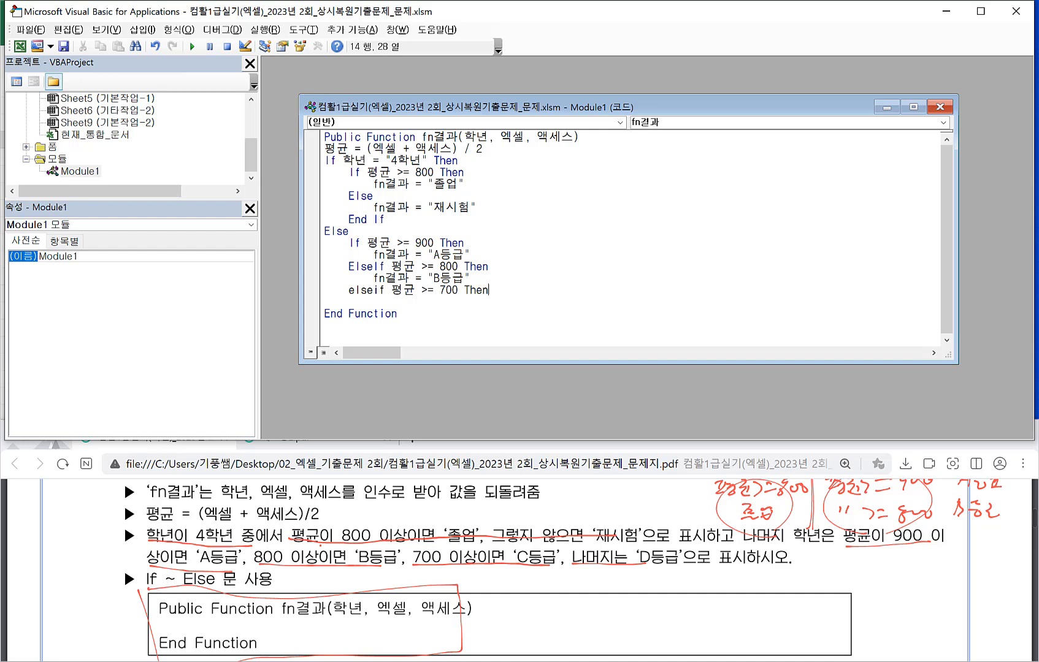
{"action": "key", "text": "Return"}
{"action": "type", "text": "fn결과 = "}
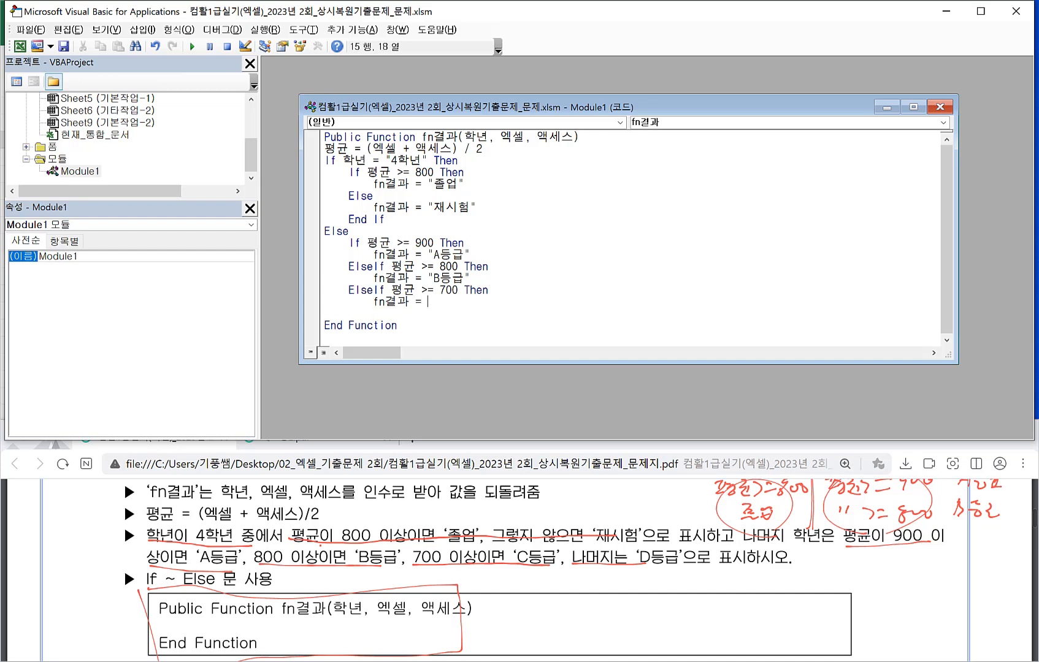
{"action": "type", "text": "\"C등급\""}
{"action": "key", "text": "Return"}
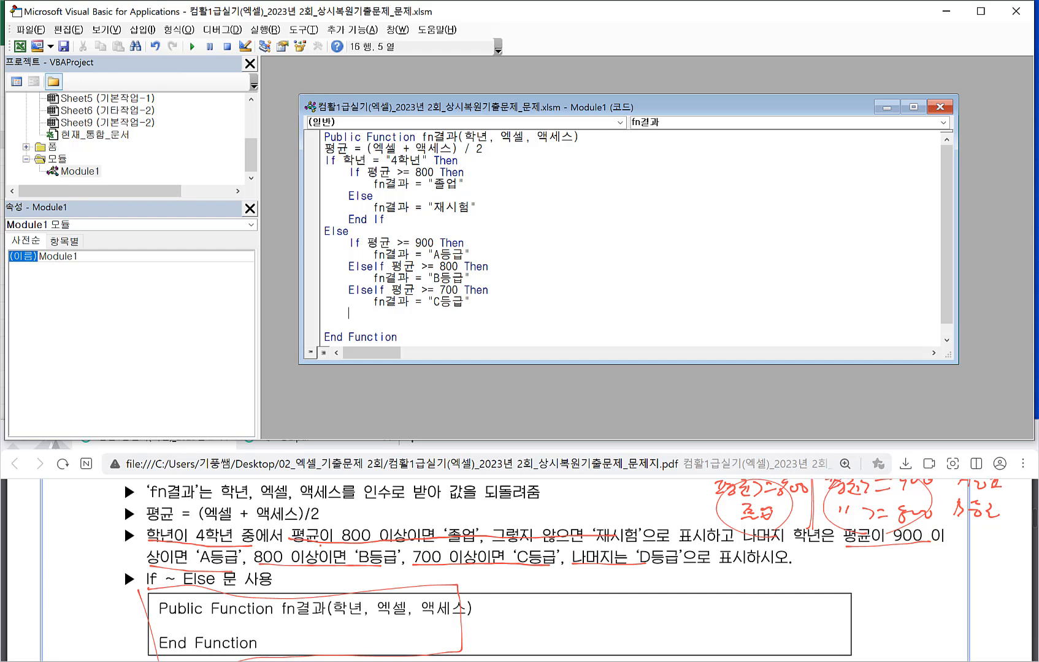
Add a final Else branch to the inner grade If that assigns fn결과 = "D등급".
{"action": "type", "text": "ㄷ"}
{"action": "key", "text": "BackSpace"}
{"action": "type", "text": "Else"}
{"action": "key", "text": "Return"}
{"action": "key", "text": "Tab"}
{"action": "type", "text": "fn"}
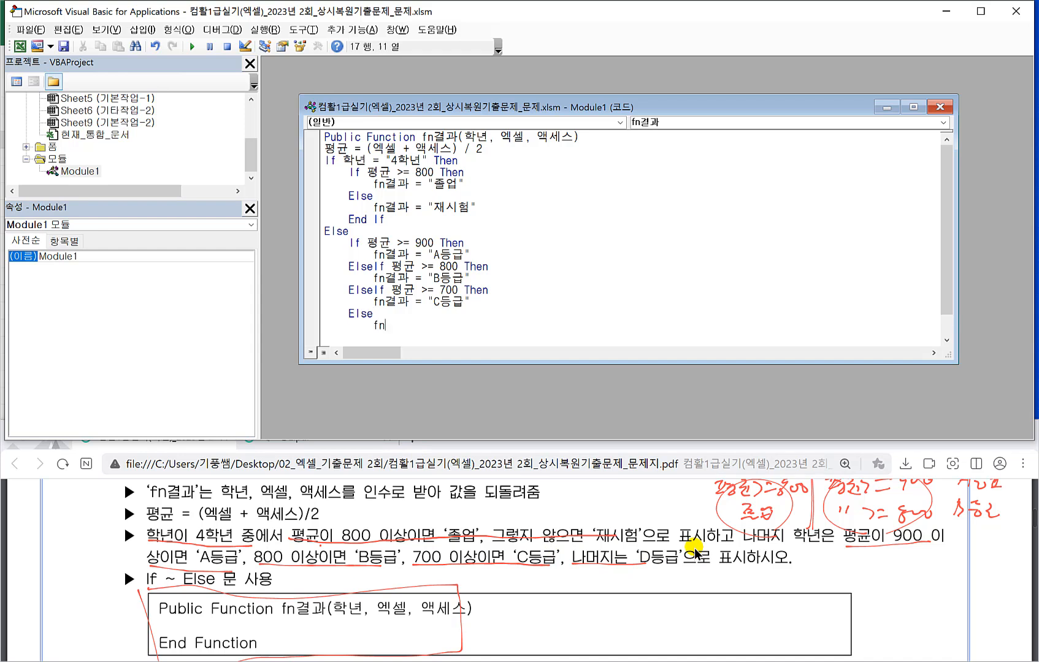
{"action": "type", "text": "결과 = \"D등급\""}
{"action": "key", "text": "Return"}
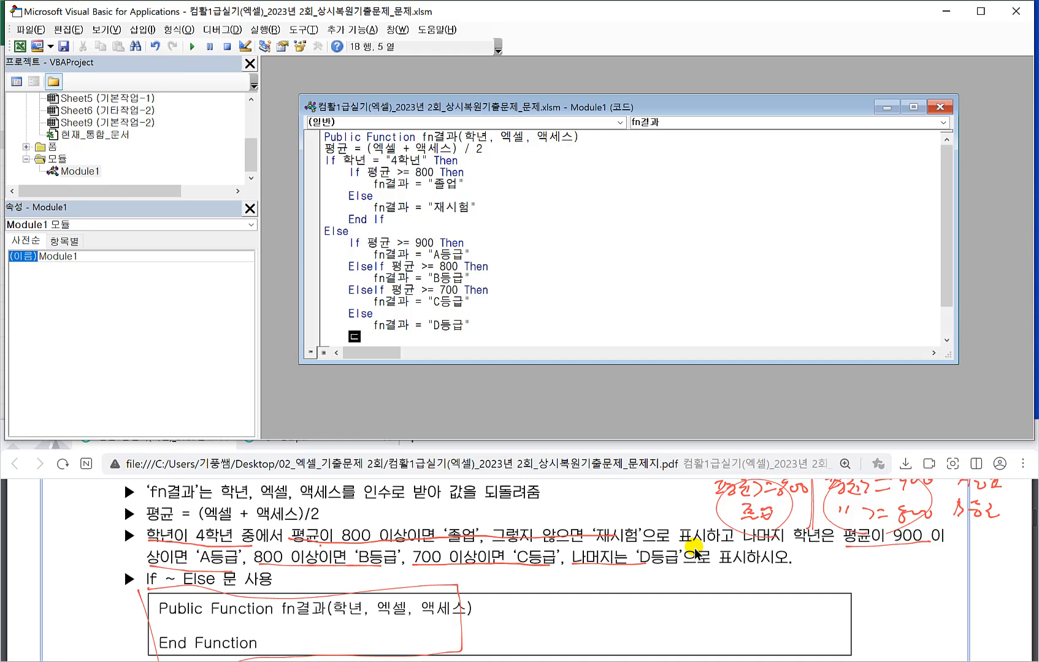
Close both the inner grade If and the outer 4학년 If with aligned End If lines.
{"action": "type", "text": "end if"}
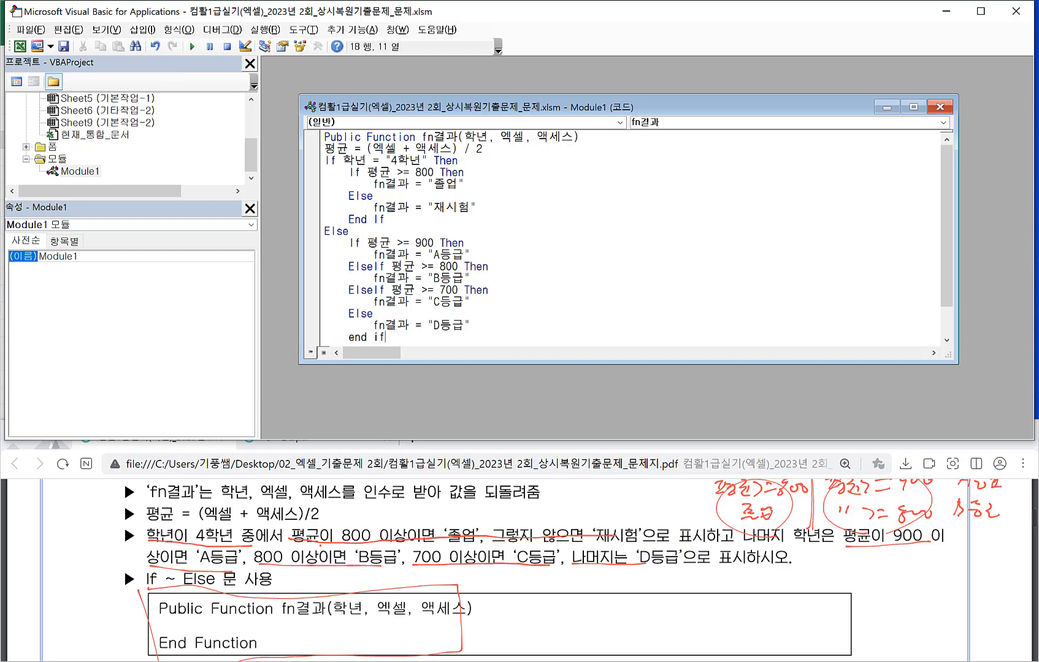
{"action": "key", "text": "Return"}
{"action": "key", "text": "BackSpace"}
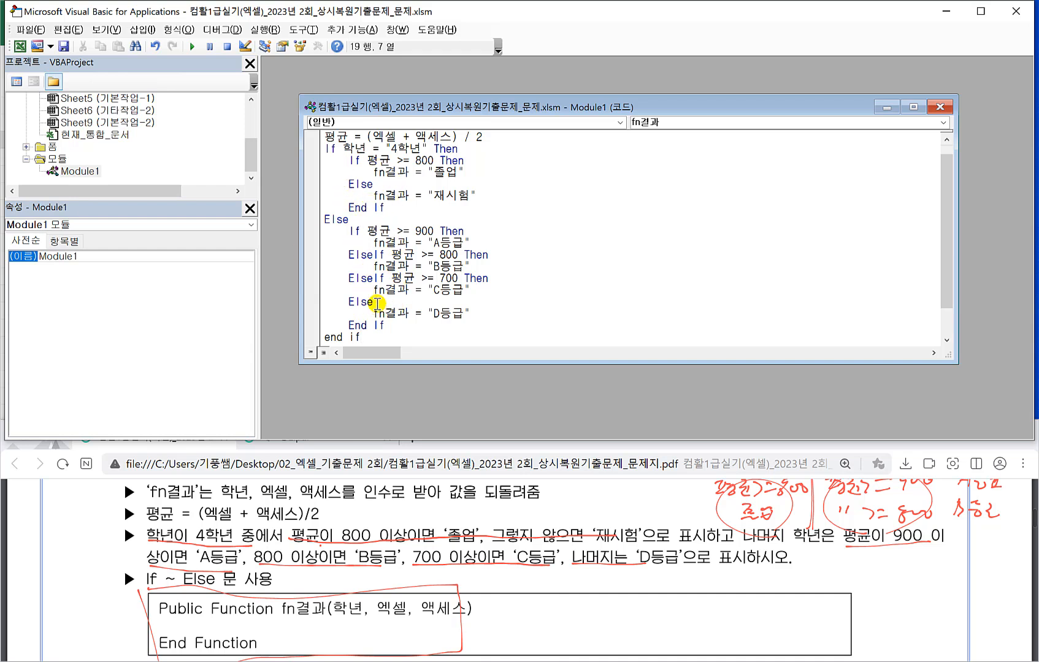
{"action": "key", "text": "Return"}
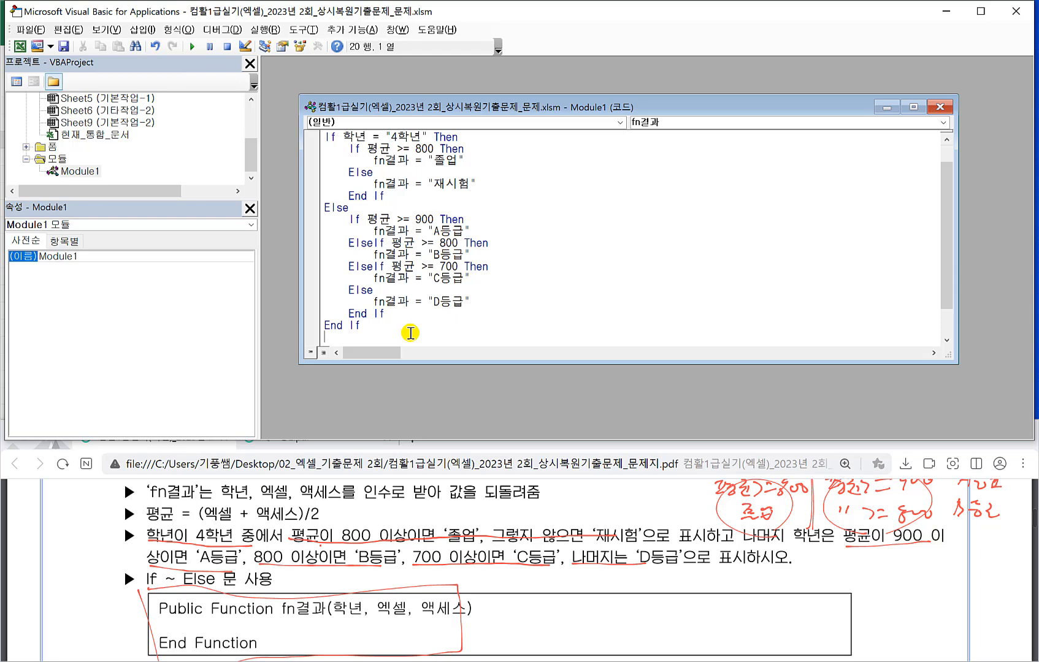
{"action": "scroll", "coordinate": [410, 333], "scroll_direction": "up", "scroll_amount": 1}
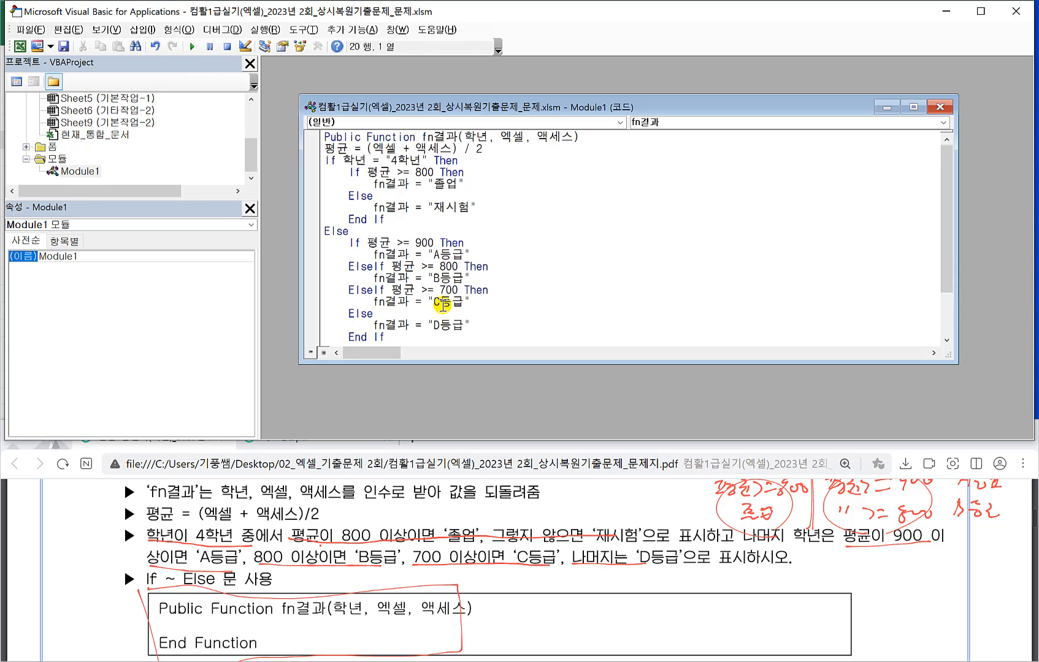
Return to the 계산작업 worksheet in Excel and clear the scratch values beside 표1 in columns J to L.
{"action": "left_click", "coordinate": [31, 29]}
{"action": "left_click", "coordinate": [68, 133]}
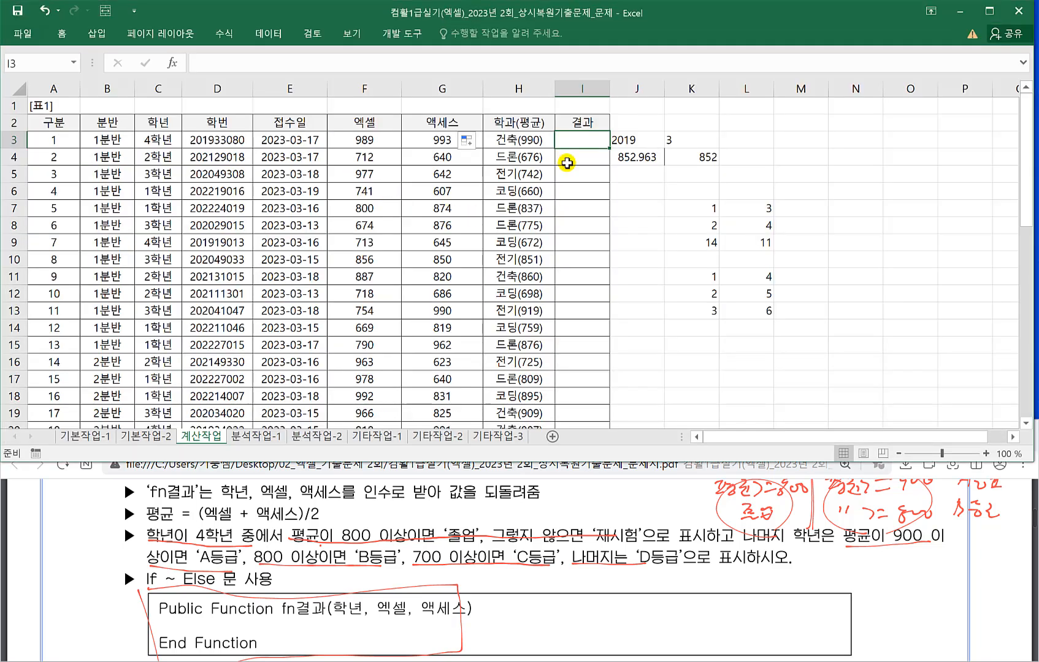
{"action": "left_click_drag", "start_coordinate": [620, 140], "coordinate": [823, 340]}
{"action": "key", "text": "Delete"}
Enter the formula =fn결과(C3,F3,G3) in cell I3 of the 결과 column.
{"action": "left_click", "coordinate": [571, 140]}
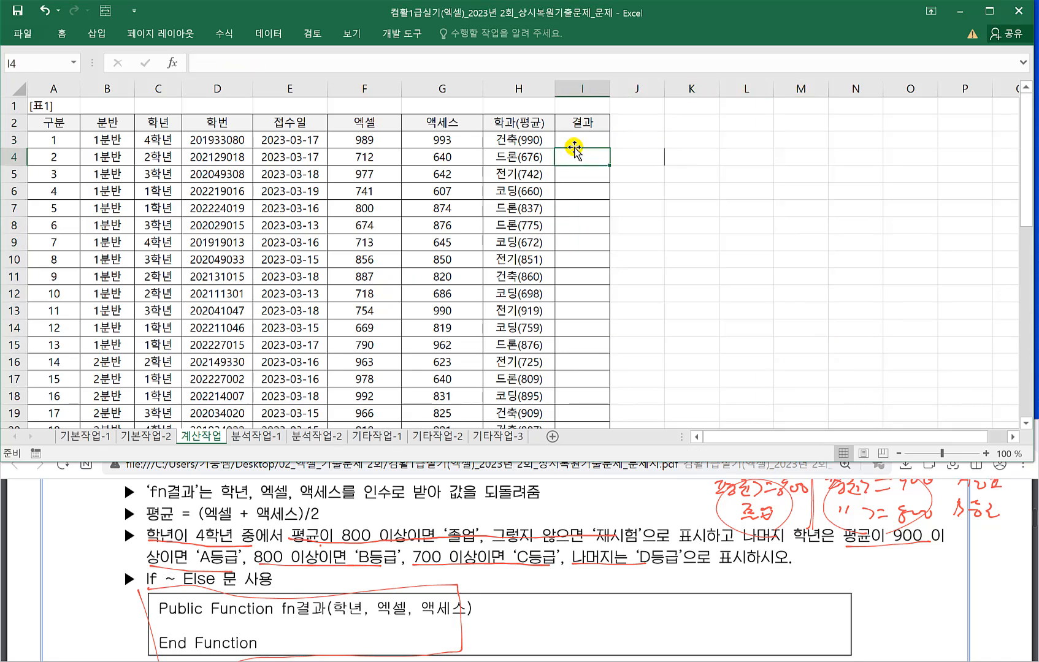
{"action": "type", "text": "=fn"}
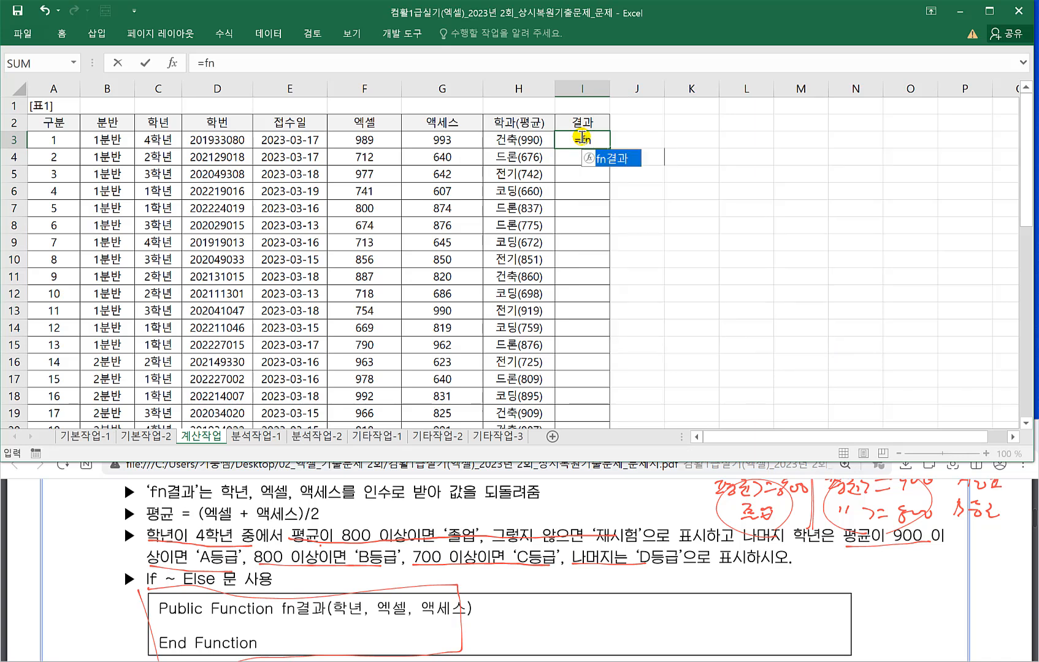
{"action": "key", "text": "Tab"}
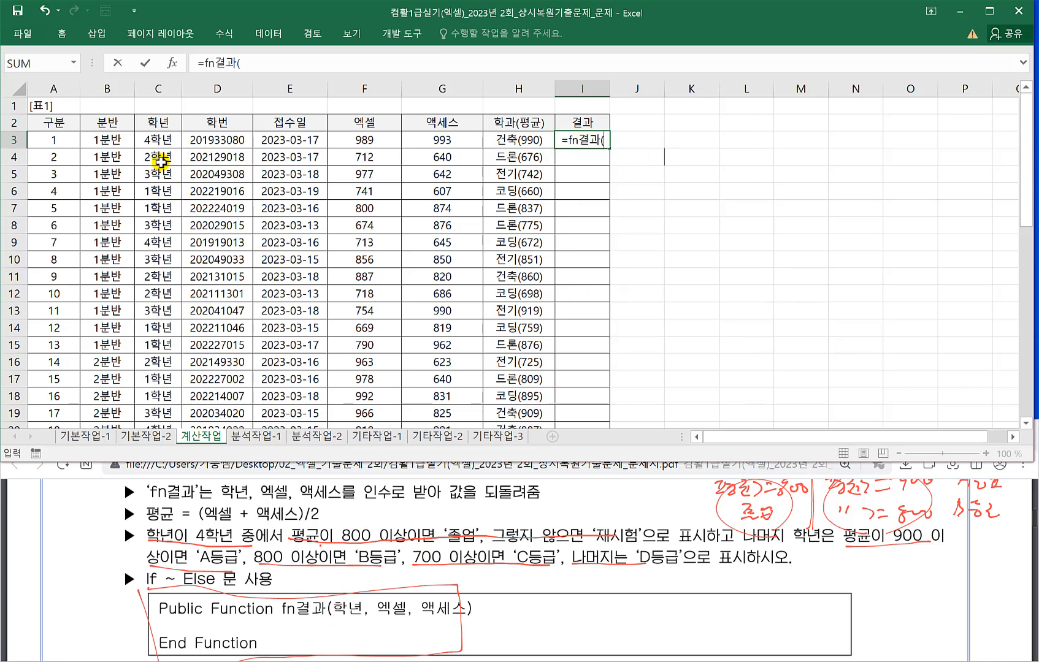
{"action": "left_click", "coordinate": [157, 140]}
{"action": "type", "text": ","}
{"action": "left_click", "coordinate": [371, 140]}
{"action": "type", "text": ","}
{"action": "left_click", "coordinate": [430, 138]}
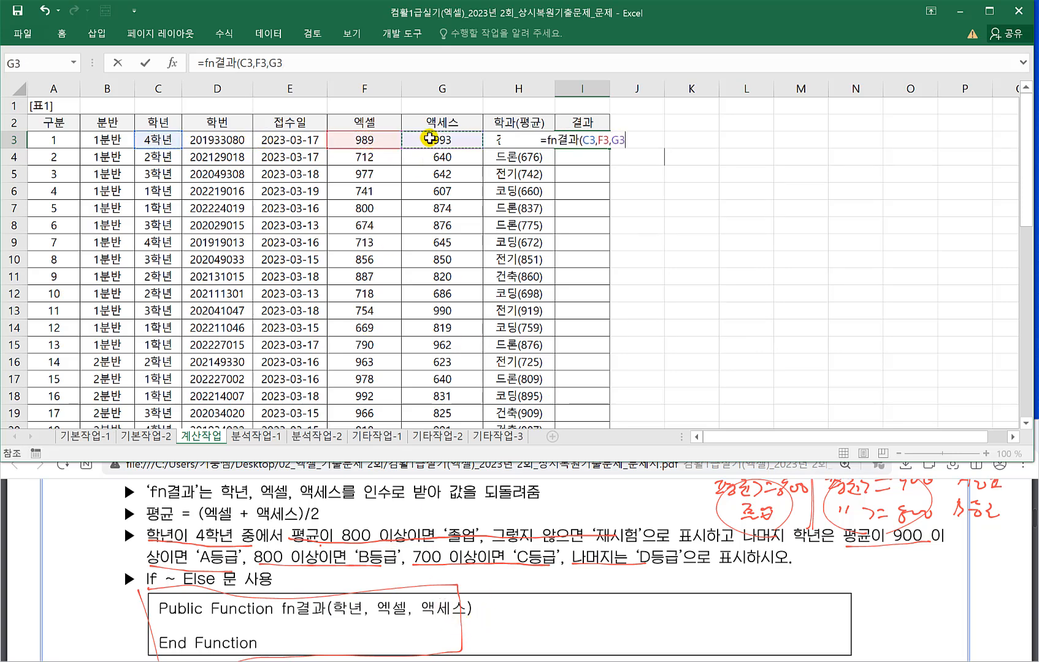
{"action": "key", "text": "Return"}
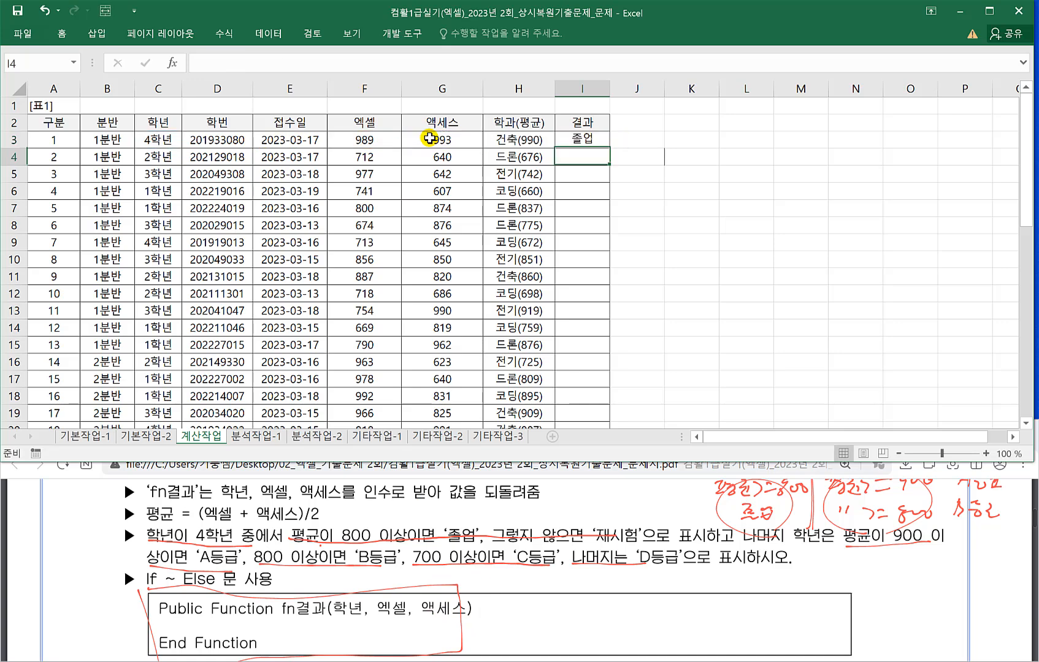
Fill the fn결과 formula from I3 down through I27.
{"action": "left_click", "coordinate": [595, 141]}
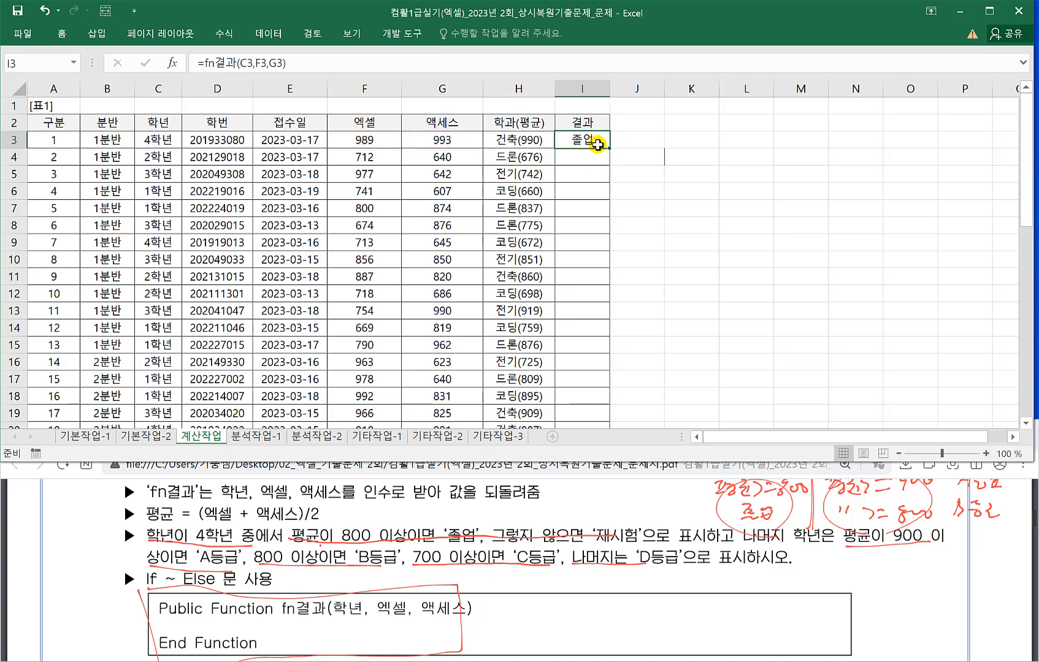
{"action": "double_click", "coordinate": [609, 149]}
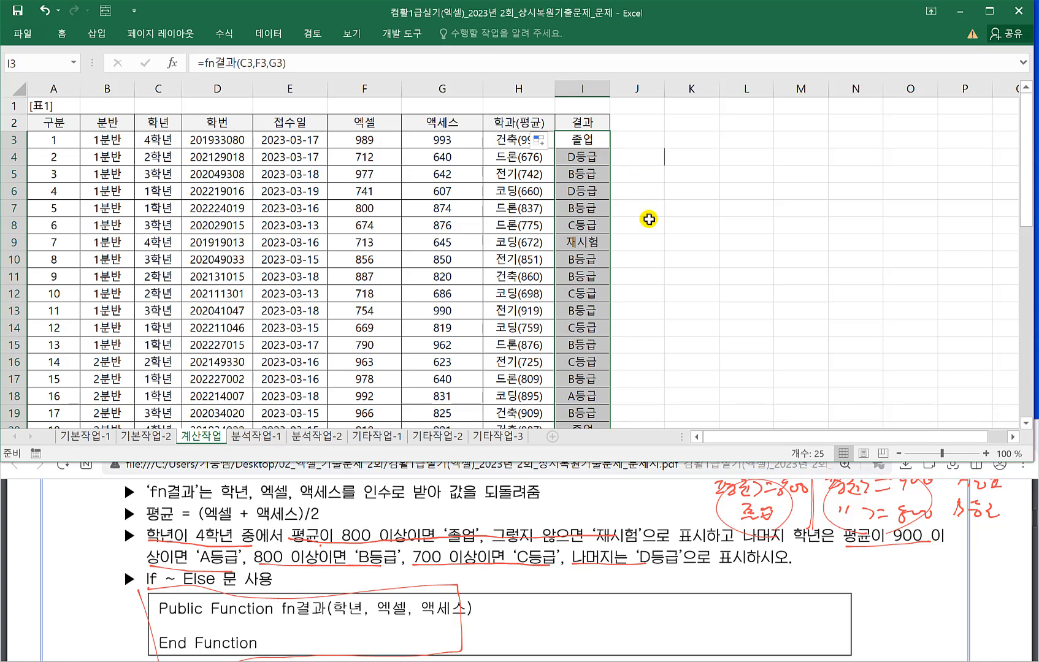
{"action": "scroll", "coordinate": [644, 229], "scroll_direction": "down", "scroll_amount": 2}
{"action": "scroll", "coordinate": [644, 229], "scroll_direction": "down", "scroll_amount": 2}
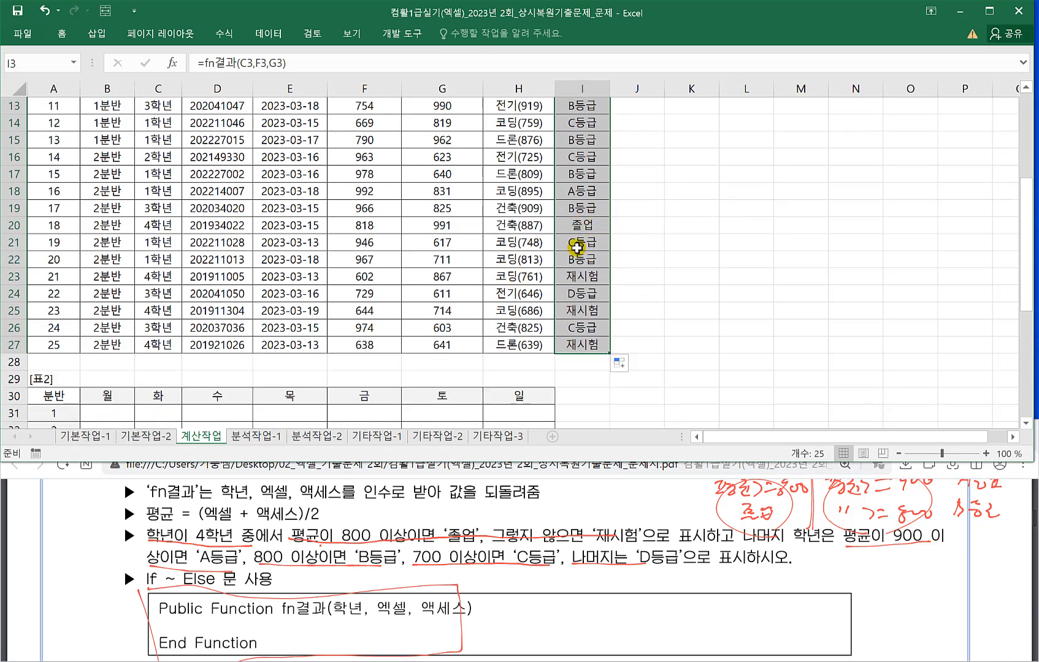
Examine task 3's requirements and permitted functions in the question PDF alongside the empty 표2 in the worksheet.
{"action": "left_click", "coordinate": [318, 550]}
{"action": "scroll", "coordinate": [320, 555], "scroll_direction": "down", "scroll_amount": 3}
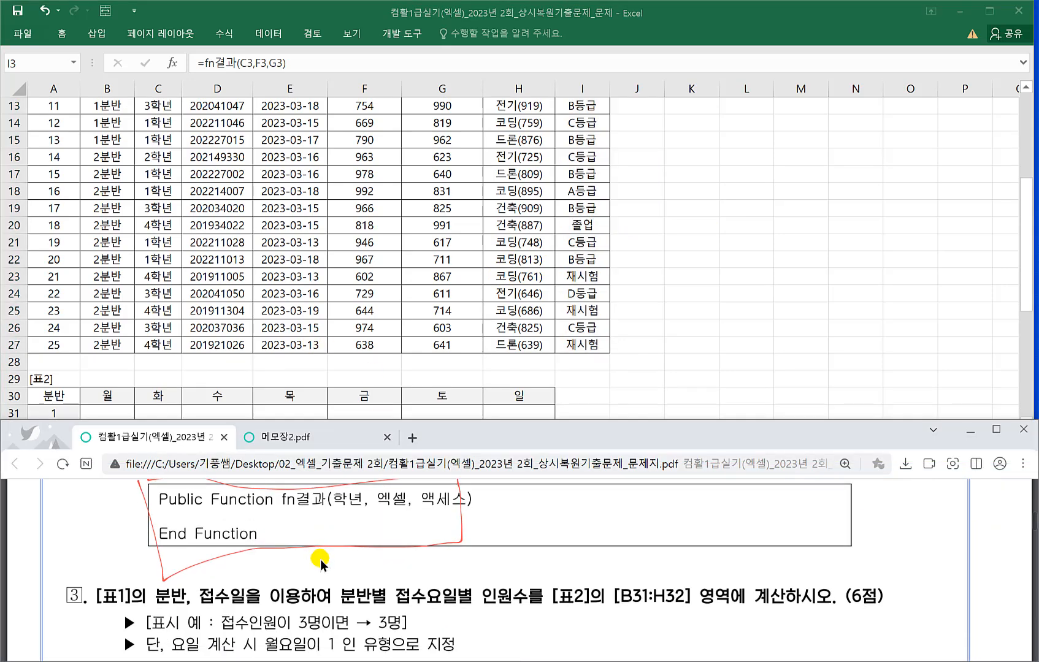
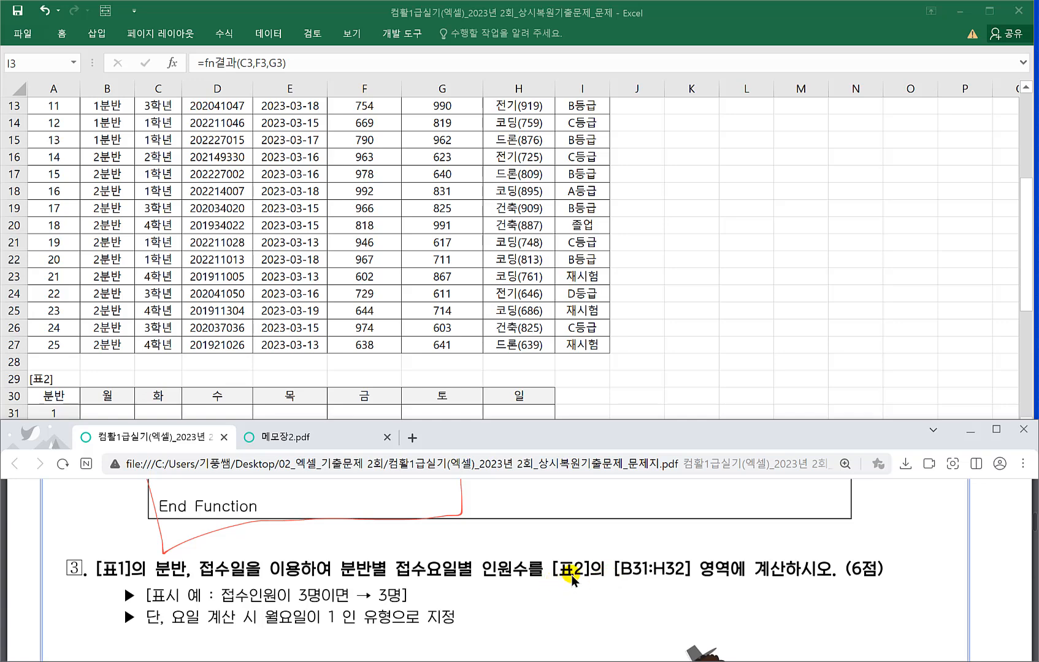
{"action": "left_click", "coordinate": [214, 390]}
{"action": "scroll", "coordinate": [106, 392], "scroll_direction": "down", "scroll_amount": 1}
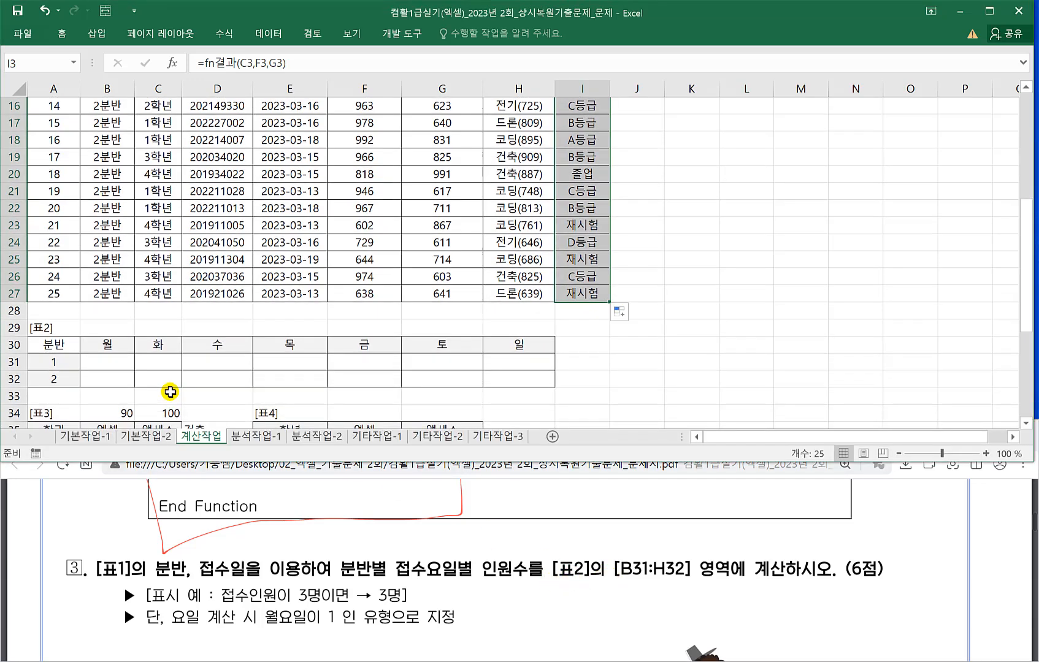
{"action": "left_click", "coordinate": [107, 350]}
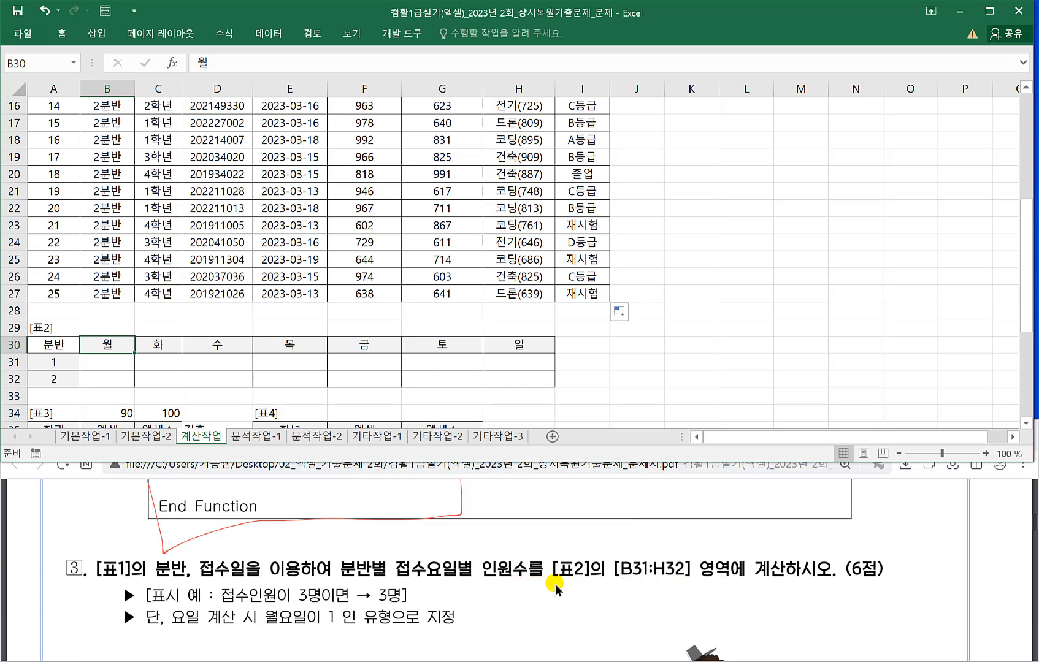
{"action": "scroll", "coordinate": [536, 582], "scroll_direction": "down", "scroll_amount": 3}
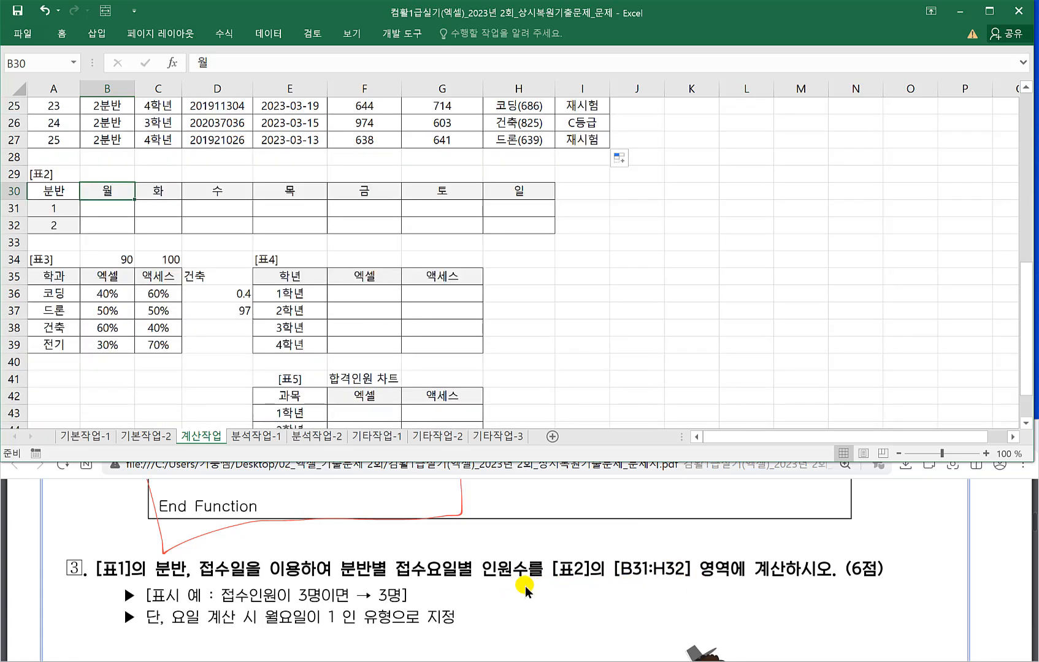
{"action": "left_click", "coordinate": [491, 580]}
{"action": "scroll", "coordinate": [494, 581], "scroll_direction": "down", "scroll_amount": 1}
{"action": "scroll", "coordinate": [493, 581], "scroll_direction": "up", "scroll_amount": 1}
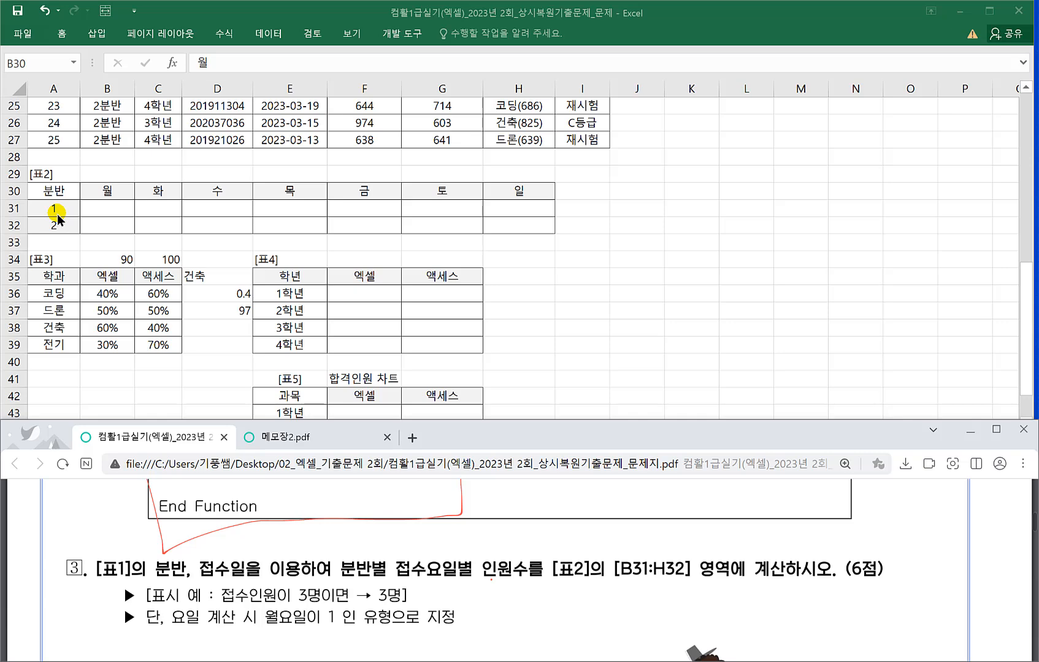
{"action": "scroll", "coordinate": [294, 598], "scroll_direction": "down", "scroll_amount": 5}
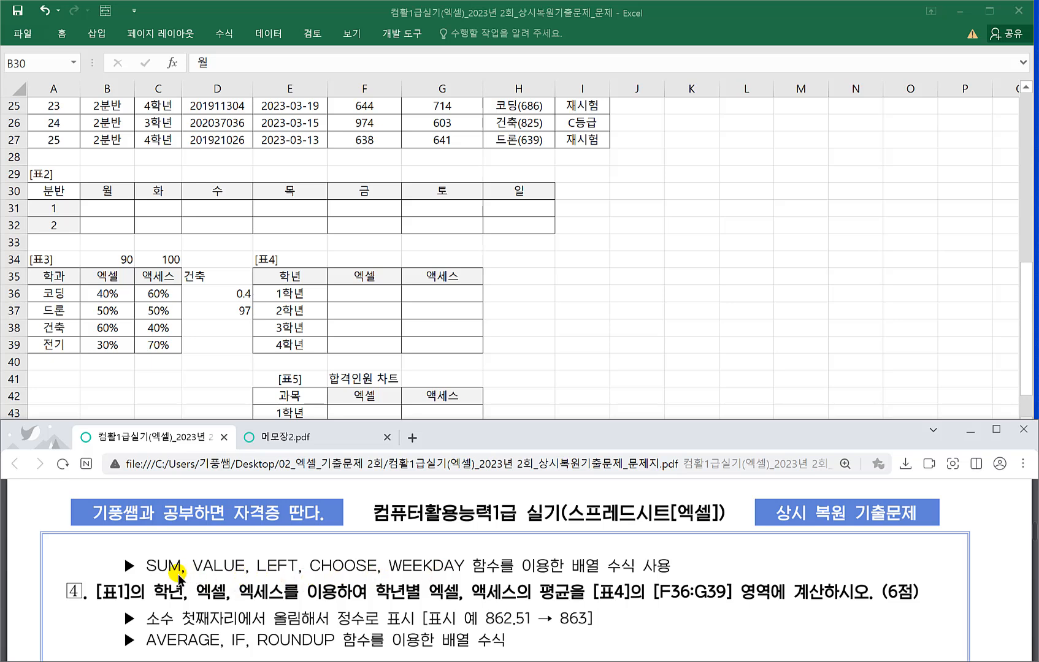
{"action": "left_click", "coordinate": [288, 349]}
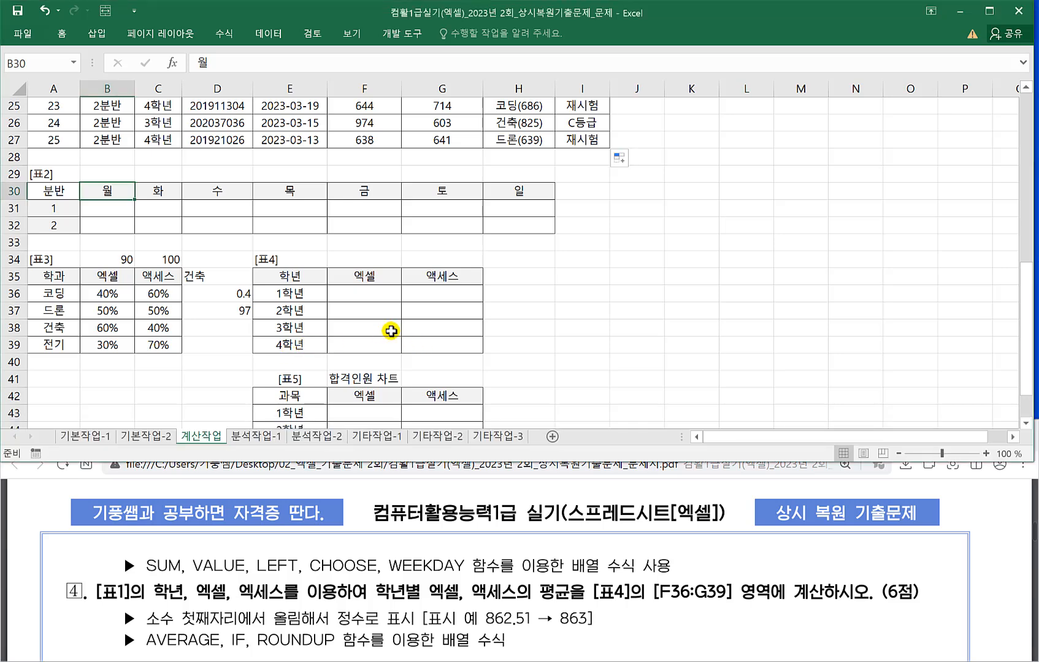
{"action": "left_click", "coordinate": [432, 346]}
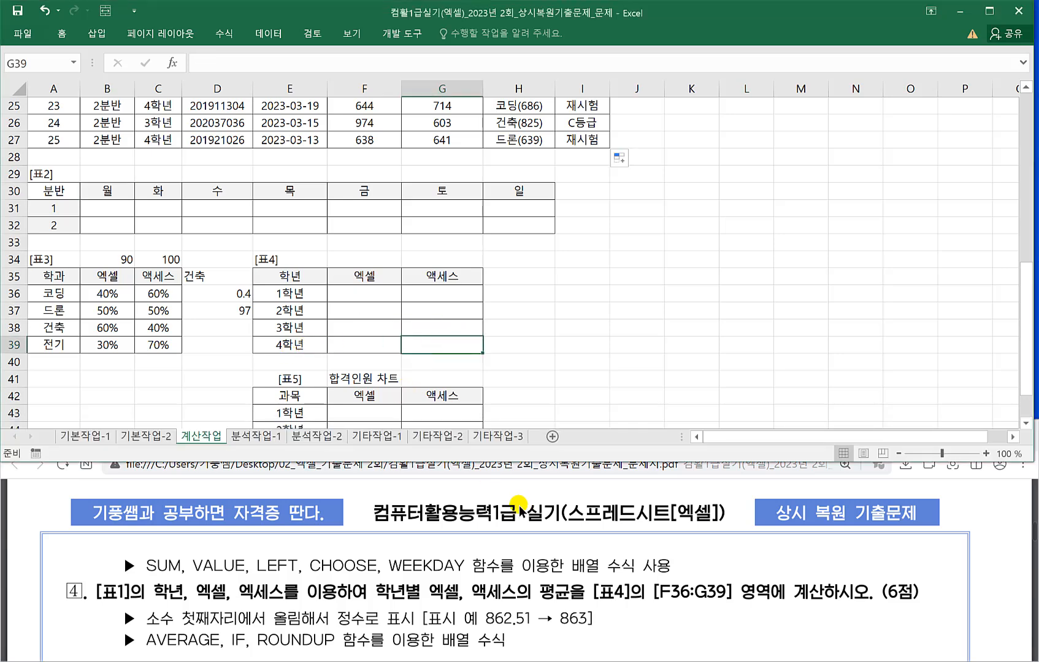
{"action": "left_click", "coordinate": [491, 540]}
{"action": "scroll", "coordinate": [483, 548], "scroll_direction": "down", "scroll_amount": 1}
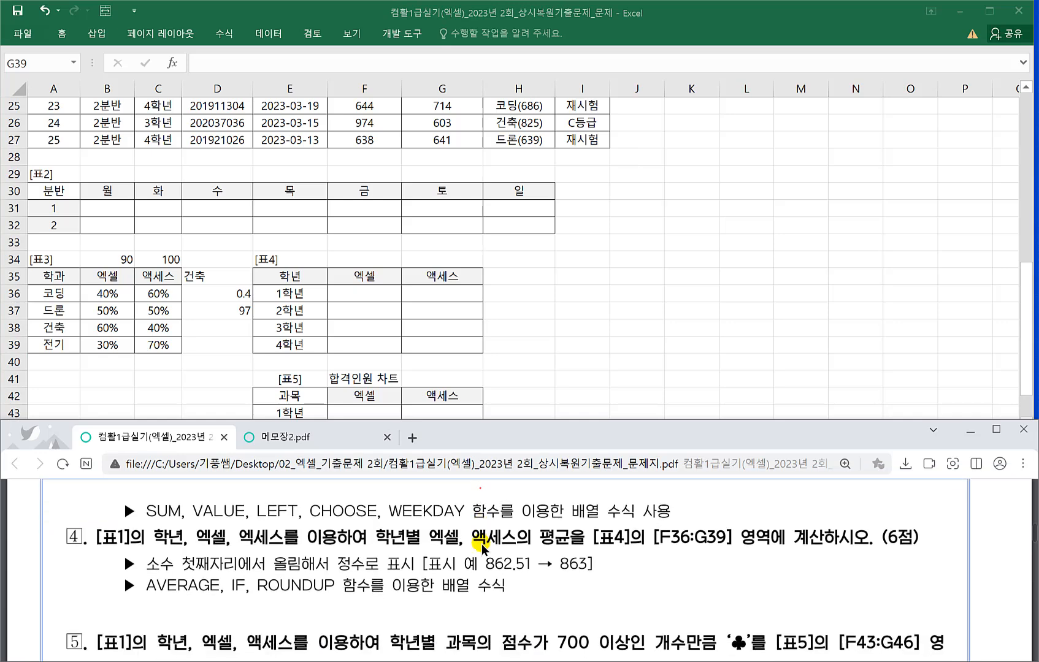
Handwrite the array formula pattern =sum((조건1)*(조건2) in red on the question PDF, underlining both conditions.
{"action": "left_click_drag", "start_coordinate": [580, 586], "coordinate": [567, 599]}
{"action": "left_click_drag", "start_coordinate": [587, 587], "coordinate": [596, 600]}
{"action": "mouse_move", "coordinate": [600, 587]}
{"action": "left_mouse_down"}
{"action": "mouse_move", "coordinate": [611, 593]}
{"action": "mouse_move", "coordinate": [560, 592]}
{"action": "left_mouse_up"}
{"action": "left_click_drag", "start_coordinate": [551, 600], "coordinate": [561, 598]}
{"action": "mouse_move", "coordinate": [638, 571]}
{"action": "left_mouse_down"}
{"action": "mouse_move", "coordinate": [636, 597]}
{"action": "mouse_move", "coordinate": [653, 596]}
{"action": "mouse_move", "coordinate": [669, 579]}
{"action": "mouse_move", "coordinate": [655, 591]}
{"action": "left_mouse_up"}
{"action": "left_click_drag", "start_coordinate": [664, 585], "coordinate": [671, 590]}
{"action": "left_click_drag", "start_coordinate": [666, 589], "coordinate": [666, 596]}
{"action": "left_click_drag", "start_coordinate": [658, 598], "coordinate": [688, 583]}
{"action": "left_click_drag", "start_coordinate": [672, 593], "coordinate": [696, 599]}
{"action": "left_click", "coordinate": [480, 543]}
{"action": "mouse_move", "coordinate": [703, 577]}
{"action": "left_mouse_down"}
{"action": "mouse_move", "coordinate": [707, 601]}
{"action": "mouse_move", "coordinate": [749, 597]}
{"action": "left_mouse_up"}
{"action": "mouse_move", "coordinate": [748, 580]}
{"action": "left_mouse_down"}
{"action": "mouse_move", "coordinate": [750, 594]}
{"action": "mouse_move", "coordinate": [764, 590]}
{"action": "left_mouse_up"}
{"action": "left_click_drag", "start_coordinate": [760, 590], "coordinate": [760, 597]}
{"action": "left_click_drag", "start_coordinate": [753, 597], "coordinate": [807, 599]}
{"action": "left_click_drag", "start_coordinate": [814, 575], "coordinate": [817, 599]}
{"action": "left_click_drag", "start_coordinate": [650, 606], "coordinate": [705, 601]}
{"action": "left_click_drag", "start_coordinate": [745, 606], "coordinate": [799, 601]}
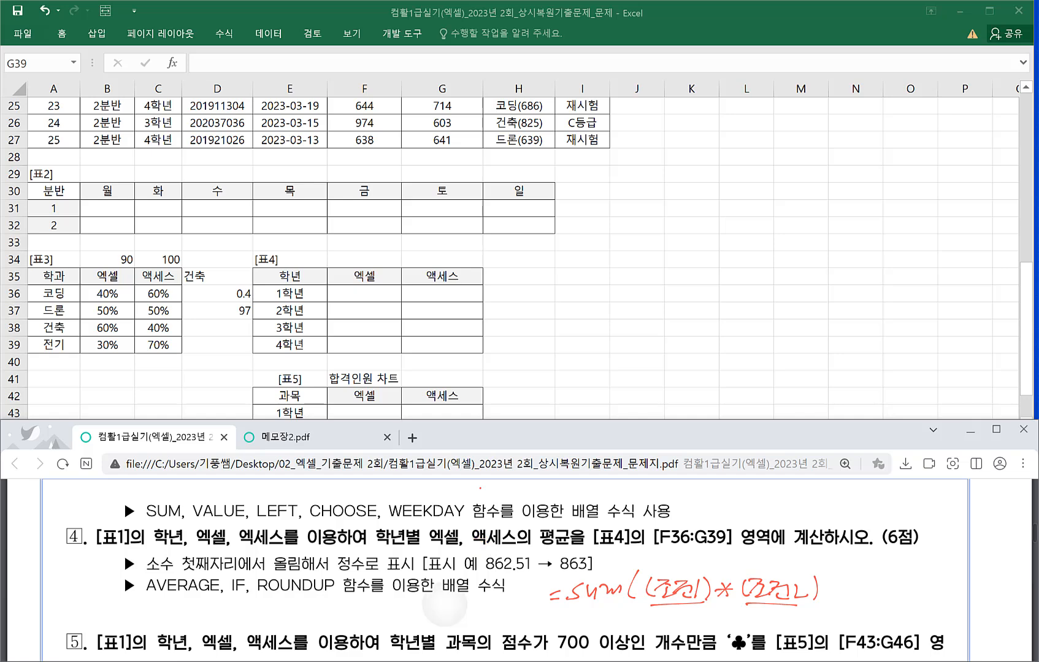
{"action": "scroll", "coordinate": [480, 544], "scroll_direction": "up", "scroll_amount": 5}
{"action": "scroll", "coordinate": [481, 544], "scroll_direction": "up", "scroll_amount": 2}
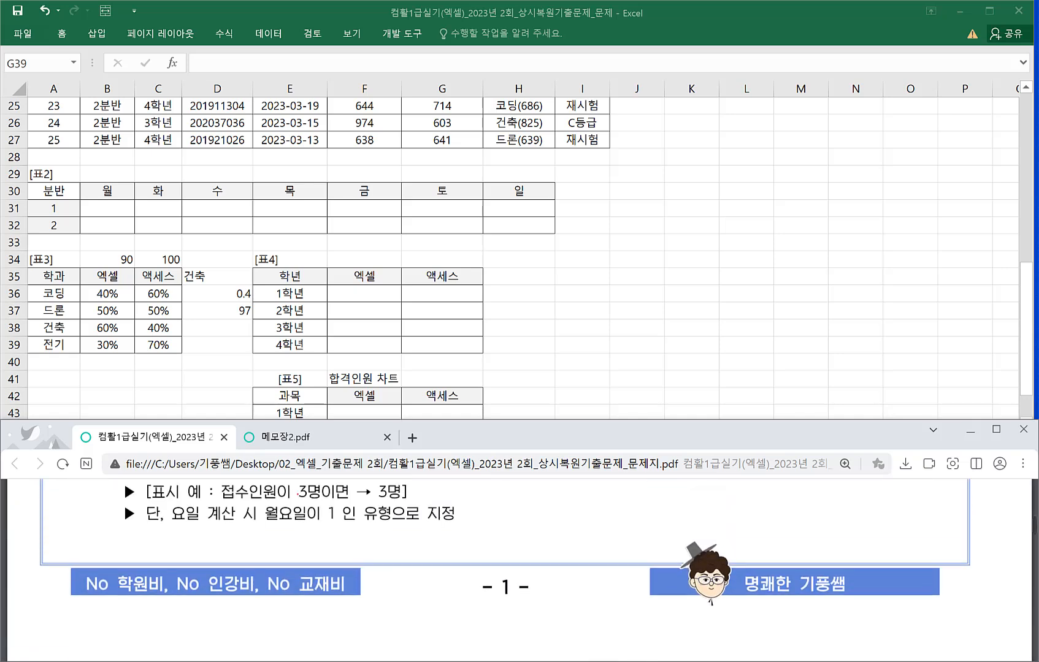
Circle the Monday-as-1 weekday condition on the question PDF and handwrite =week(날짜,1) → 1.일~7토 beside it.
{"action": "mouse_move", "coordinate": [155, 544]}
{"action": "left_mouse_down"}
{"action": "mouse_move", "coordinate": [445, 552]}
{"action": "mouse_move", "coordinate": [245, 520]}
{"action": "mouse_move", "coordinate": [166, 537]}
{"action": "left_mouse_up"}
{"action": "left_click_drag", "start_coordinate": [551, 531], "coordinate": [565, 530]}
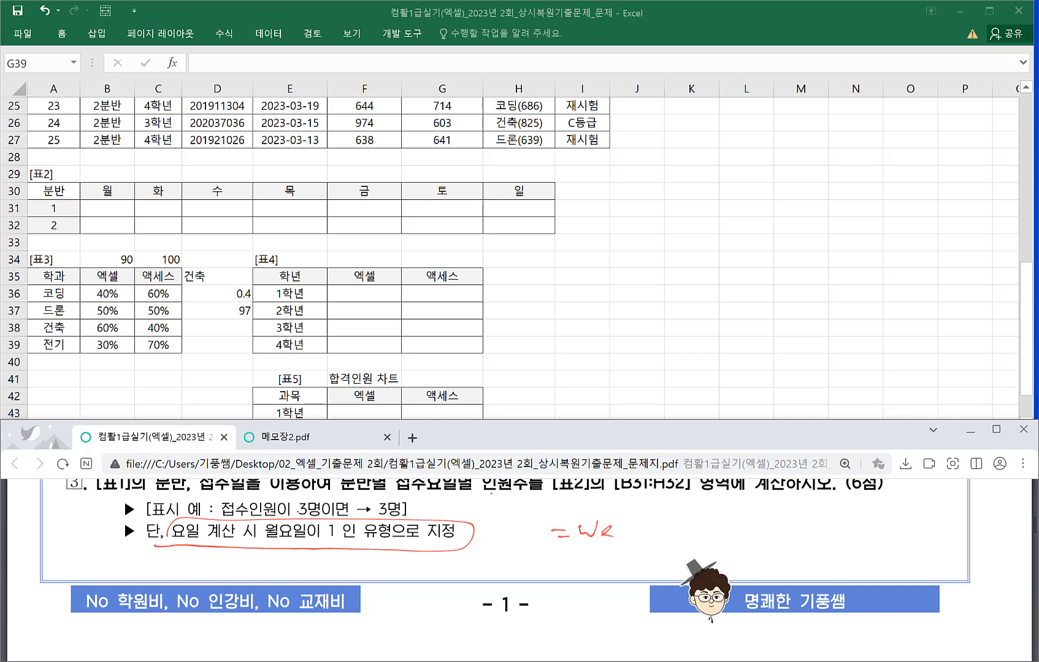
{"action": "left_click_drag", "start_coordinate": [639, 520], "coordinate": [634, 545]}
{"action": "left_click_drag", "start_coordinate": [632, 535], "coordinate": [693, 531]}
{"action": "left_click_drag", "start_coordinate": [679, 535], "coordinate": [724, 539]}
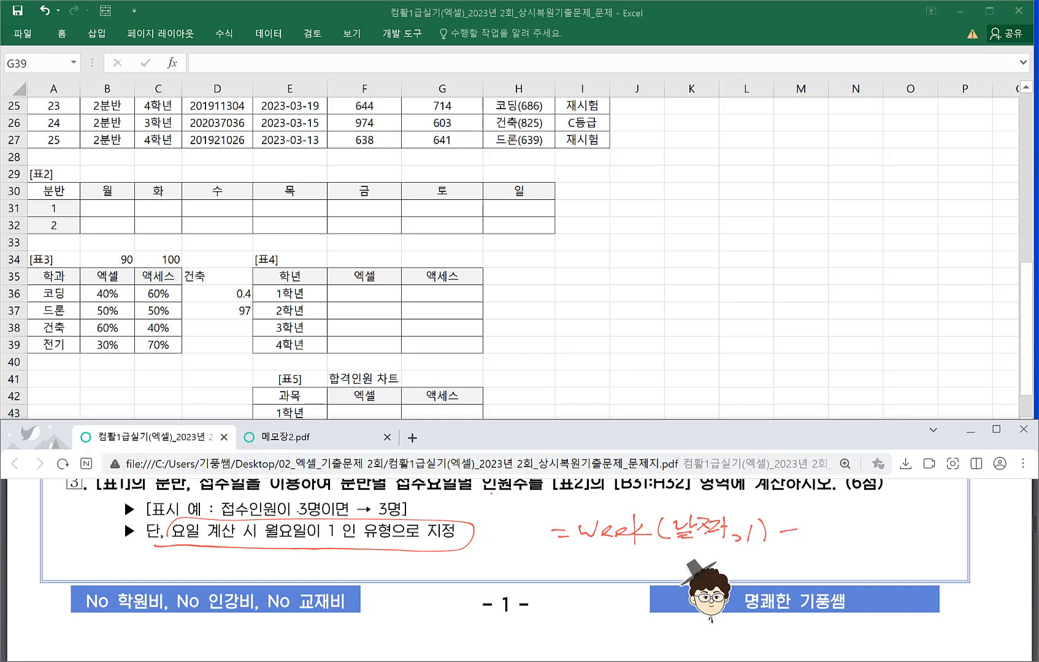
{"action": "left_click_drag", "start_coordinate": [842, 522], "coordinate": [860, 542]}
{"action": "left_click_drag", "start_coordinate": [865, 534], "coordinate": [928, 539]}
{"action": "left_click_drag", "start_coordinate": [917, 537], "coordinate": [940, 541]}
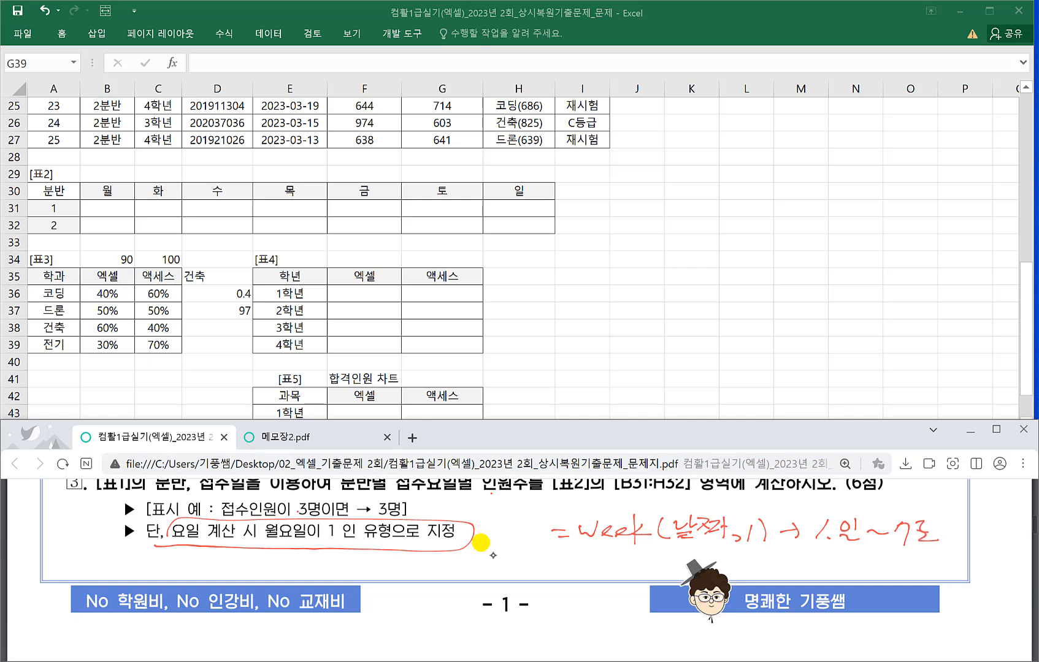
Handwrite (날짜,2) → 1.월~7일 beneath the first weekday note and mark the date and type arguments.
{"action": "left_click_drag", "start_coordinate": [674, 550], "coordinate": [671, 566]}
{"action": "mouse_move", "coordinate": [683, 547]}
{"action": "left_mouse_down"}
{"action": "mouse_move", "coordinate": [714, 556]}
{"action": "mouse_move", "coordinate": [712, 568]}
{"action": "left_mouse_up"}
{"action": "left_click_drag", "start_coordinate": [711, 556], "coordinate": [723, 569]}
{"action": "mouse_move", "coordinate": [725, 548]}
{"action": "left_mouse_down"}
{"action": "mouse_move", "coordinate": [726, 576]}
{"action": "mouse_move", "coordinate": [736, 572]}
{"action": "left_mouse_up"}
{"action": "left_click_drag", "start_coordinate": [744, 559], "coordinate": [759, 571]}
{"action": "mouse_move", "coordinate": [760, 555]}
{"action": "left_mouse_down"}
{"action": "mouse_move", "coordinate": [764, 576]}
{"action": "mouse_move", "coordinate": [794, 562]}
{"action": "left_mouse_up"}
{"action": "mouse_move", "coordinate": [786, 556]}
{"action": "left_mouse_down"}
{"action": "mouse_move", "coordinate": [785, 569]}
{"action": "mouse_move", "coordinate": [854, 561]}
{"action": "left_mouse_up"}
{"action": "left_click", "coordinate": [834, 559]}
{"action": "mouse_move", "coordinate": [857, 557]}
{"action": "left_mouse_down"}
{"action": "mouse_move", "coordinate": [857, 575]}
{"action": "mouse_move", "coordinate": [913, 555]}
{"action": "mouse_move", "coordinate": [938, 570]}
{"action": "left_mouse_up"}
{"action": "mouse_move", "coordinate": [647, 581]}
{"action": "left_mouse_down"}
{"action": "mouse_move", "coordinate": [770, 583]}
{"action": "mouse_move", "coordinate": [677, 583]}
{"action": "left_mouse_up"}
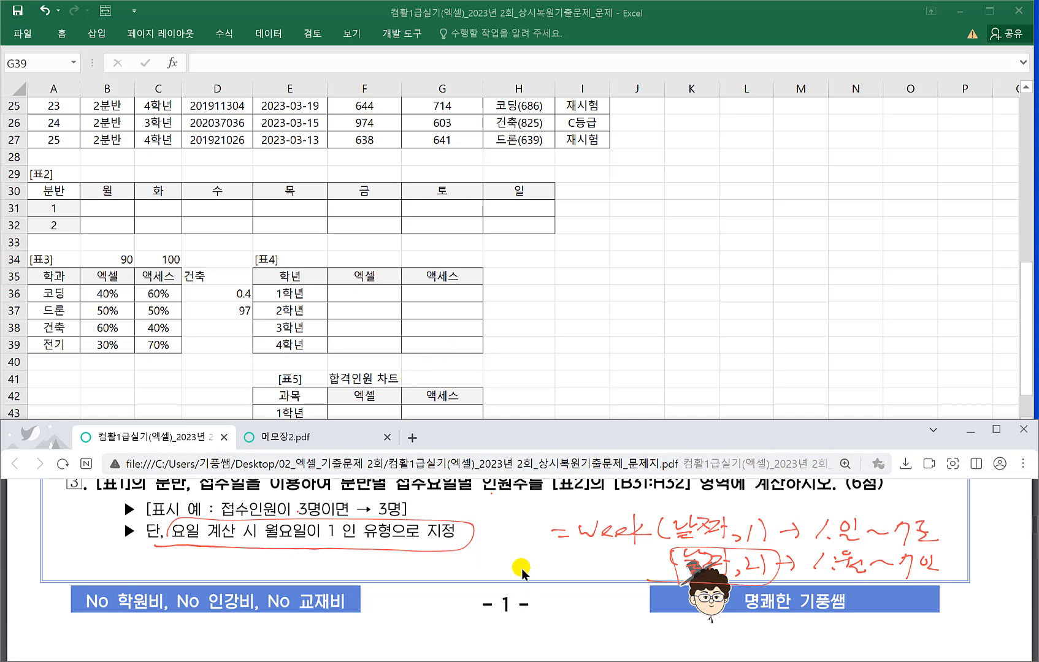
Look up task 3's permitted functions, then handwrite sum. value. left. weekday. choose. in 메모장2.pdf.
{"action": "scroll", "coordinate": [522, 569], "scroll_direction": "down", "scroll_amount": 3}
{"action": "scroll", "coordinate": [524, 568], "scroll_direction": "down", "scroll_amount": 2}
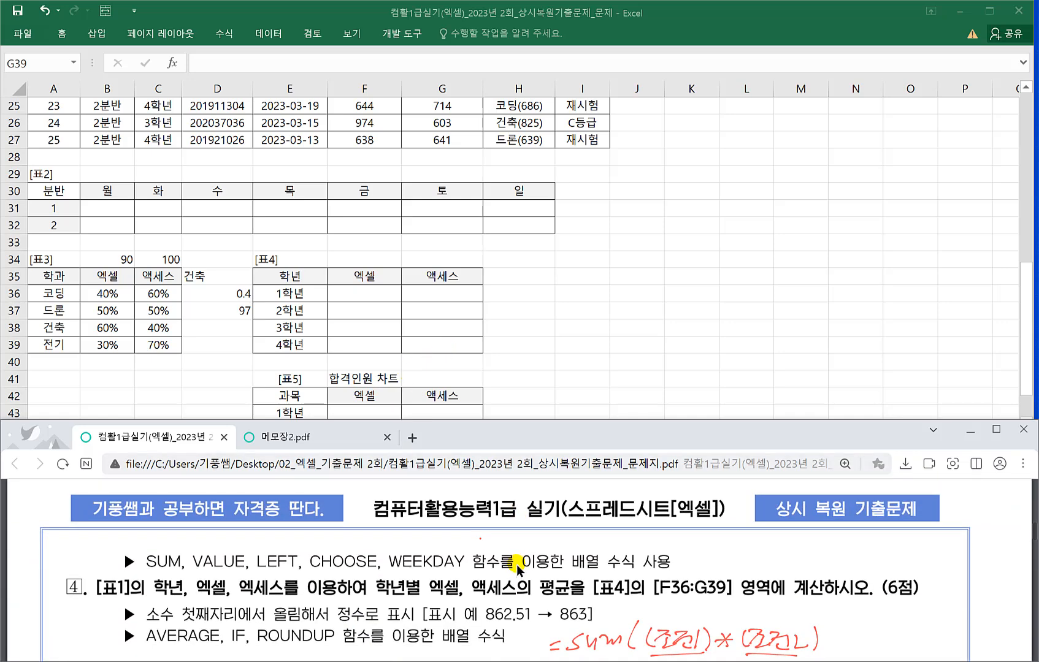
{"action": "scroll", "coordinate": [497, 558], "scroll_direction": "down", "scroll_amount": 1}
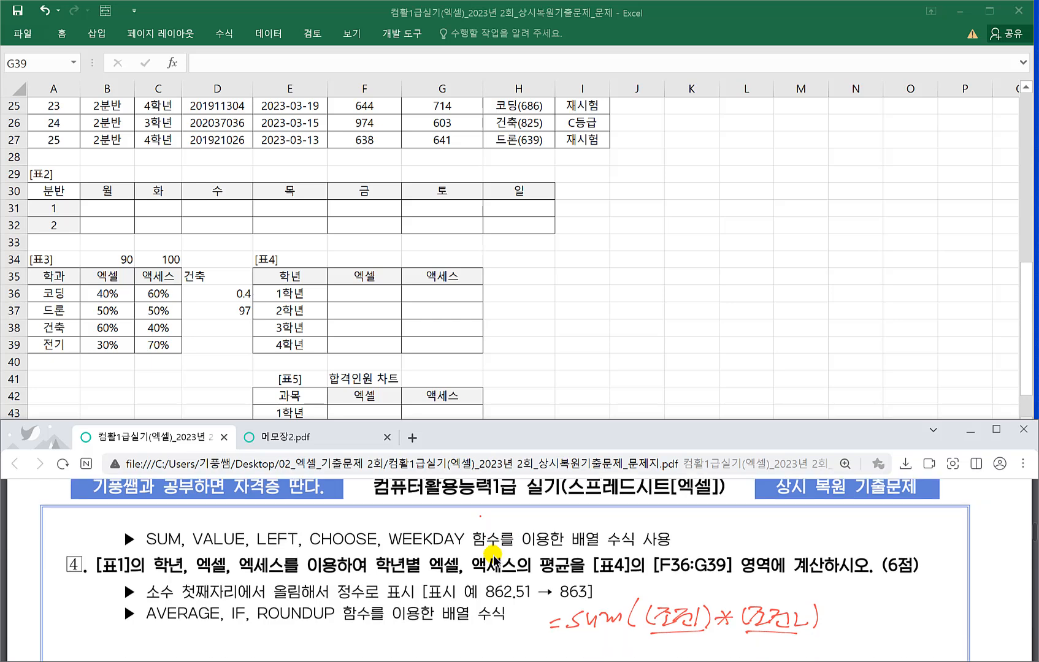
{"action": "left_click", "coordinate": [287, 437]}
{"action": "mouse_move", "coordinate": [215, 498]}
{"action": "left_mouse_down"}
{"action": "mouse_move", "coordinate": [201, 515]}
{"action": "mouse_move", "coordinate": [303, 502]}
{"action": "mouse_move", "coordinate": [325, 517]}
{"action": "left_mouse_up"}
{"action": "mouse_move", "coordinate": [332, 488]}
{"action": "left_mouse_down"}
{"action": "mouse_move", "coordinate": [327, 521]}
{"action": "mouse_move", "coordinate": [341, 512]}
{"action": "mouse_move", "coordinate": [411, 520]}
{"action": "left_mouse_up"}
{"action": "left_click", "coordinate": [373, 519]}
{"action": "left_click_drag", "start_coordinate": [434, 500], "coordinate": [417, 528]}
{"action": "mouse_move", "coordinate": [412, 512]}
{"action": "left_mouse_down"}
{"action": "mouse_move", "coordinate": [446, 511]}
{"action": "mouse_move", "coordinate": [450, 524]}
{"action": "mouse_move", "coordinate": [497, 506]}
{"action": "mouse_move", "coordinate": [529, 520]}
{"action": "left_mouse_up"}
{"action": "left_click", "coordinate": [457, 524]}
{"action": "mouse_move", "coordinate": [534, 491]}
{"action": "left_mouse_down"}
{"action": "mouse_move", "coordinate": [533, 517]}
{"action": "mouse_move", "coordinate": [555, 546]}
{"action": "left_mouse_up"}
{"action": "left_click", "coordinate": [604, 528]}
{"action": "left_click_drag", "start_coordinate": [640, 513], "coordinate": [637, 526]}
{"action": "mouse_move", "coordinate": [649, 488]}
{"action": "left_mouse_down"}
{"action": "mouse_move", "coordinate": [646, 529]}
{"action": "mouse_move", "coordinate": [659, 528]}
{"action": "left_mouse_up"}
{"action": "left_click_drag", "start_coordinate": [668, 515], "coordinate": [687, 524]}
{"action": "left_click_drag", "start_coordinate": [699, 520], "coordinate": [714, 525]}
{"action": "left_click", "coordinate": [737, 530]}
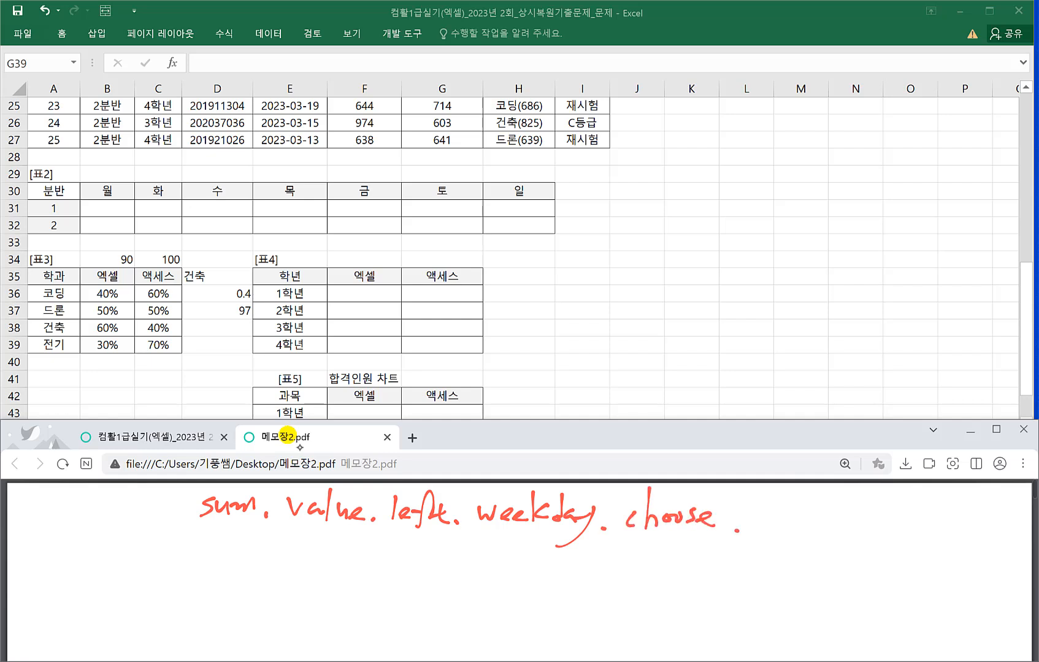
Underline sum in the notes and handwrite =sum((조건1)*(조건2)) below it, underlining both conditions.
{"action": "left_click_drag", "start_coordinate": [193, 529], "coordinate": [264, 519]}
{"action": "left_click_drag", "start_coordinate": [75, 546], "coordinate": [95, 544]}
{"action": "left_click_drag", "start_coordinate": [77, 555], "coordinate": [96, 553]}
{"action": "left_click_drag", "start_coordinate": [127, 539], "coordinate": [109, 561]}
{"action": "left_click_drag", "start_coordinate": [130, 545], "coordinate": [174, 555]}
{"action": "mouse_move", "coordinate": [202, 535]}
{"action": "left_mouse_down"}
{"action": "mouse_move", "coordinate": [199, 566]}
{"action": "mouse_move", "coordinate": [243, 560]}
{"action": "left_mouse_up"}
{"action": "left_click_drag", "start_coordinate": [236, 549], "coordinate": [274, 567]}
{"action": "left_click_drag", "start_coordinate": [282, 541], "coordinate": [281, 560]}
{"action": "left_click_drag", "start_coordinate": [290, 555], "coordinate": [302, 555]}
{"action": "left_click_drag", "start_coordinate": [292, 563], "coordinate": [320, 556]}
{"action": "left_click_drag", "start_coordinate": [308, 552], "coordinate": [330, 565]}
{"action": "mouse_move", "coordinate": [315, 557]}
{"action": "left_mouse_down"}
{"action": "mouse_move", "coordinate": [357, 568]}
{"action": "mouse_move", "coordinate": [232, 552]}
{"action": "mouse_move", "coordinate": [322, 562]}
{"action": "left_mouse_up"}
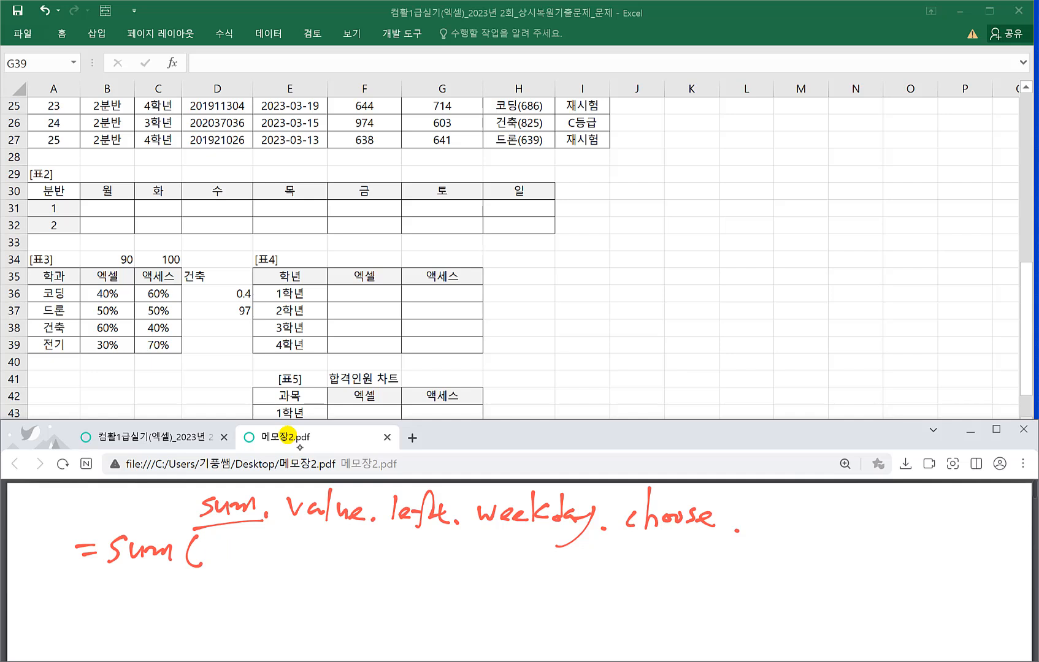
{"action": "mouse_move", "coordinate": [216, 541]}
{"action": "left_mouse_down"}
{"action": "mouse_move", "coordinate": [212, 565]}
{"action": "mouse_move", "coordinate": [264, 565]}
{"action": "left_mouse_up"}
{"action": "mouse_move", "coordinate": [271, 545]}
{"action": "left_mouse_down"}
{"action": "mouse_move", "coordinate": [271, 567]}
{"action": "mouse_move", "coordinate": [297, 565]}
{"action": "left_mouse_up"}
{"action": "left_click_drag", "start_coordinate": [301, 550], "coordinate": [312, 564]}
{"action": "mouse_move", "coordinate": [311, 551]}
{"action": "left_mouse_down"}
{"action": "mouse_move", "coordinate": [300, 564]}
{"action": "mouse_move", "coordinate": [341, 563]}
{"action": "left_mouse_up"}
{"action": "left_click_drag", "start_coordinate": [343, 554], "coordinate": [398, 569]}
{"action": "left_click_drag", "start_coordinate": [411, 538], "coordinate": [414, 570]}
{"action": "left_click_drag", "start_coordinate": [213, 571], "coordinate": [391, 572]}
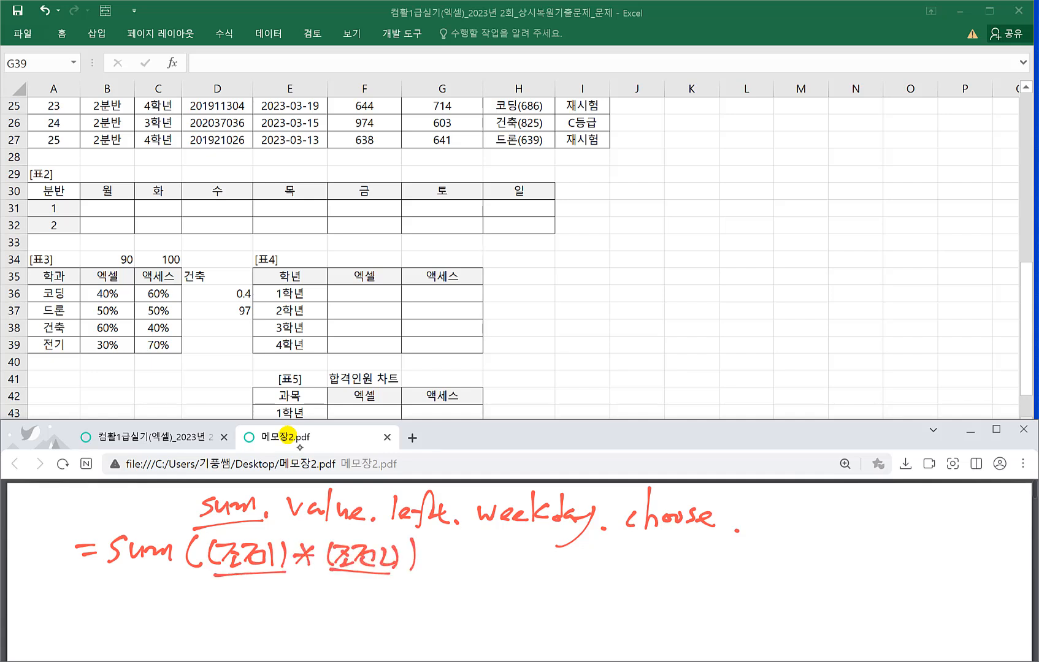
Handwrite the example value(3) → 3 in the notes, underlining value and circling the resulting 3.
{"action": "left_click_drag", "start_coordinate": [471, 546], "coordinate": [485, 546]}
{"action": "mouse_move", "coordinate": [501, 552]}
{"action": "left_mouse_down"}
{"action": "mouse_move", "coordinate": [512, 574]}
{"action": "mouse_move", "coordinate": [551, 566]}
{"action": "left_mouse_up"}
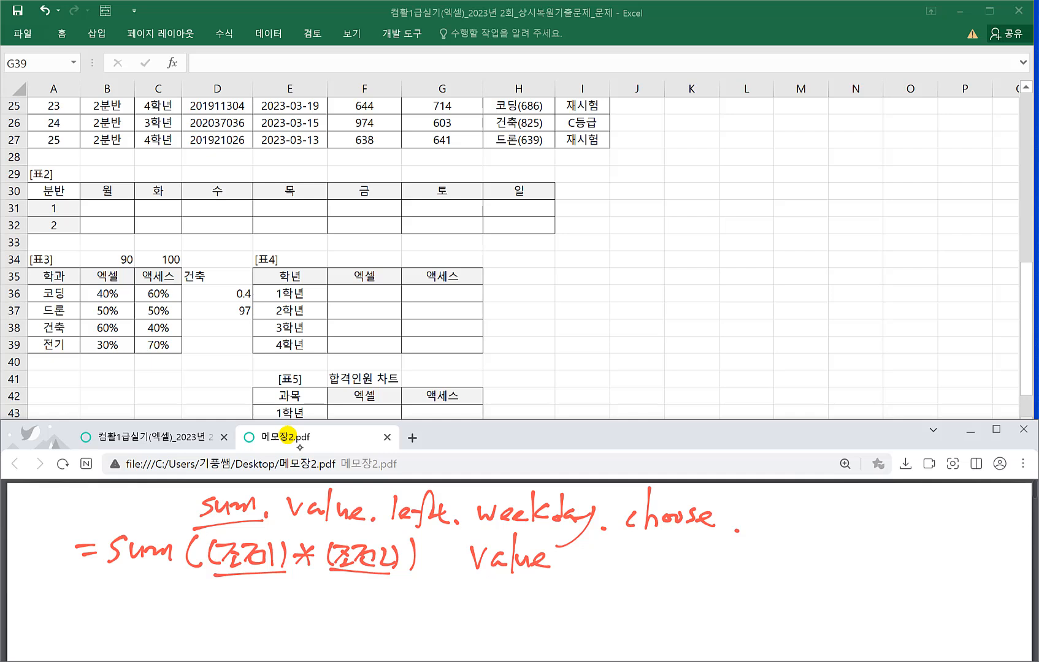
{"action": "mouse_move", "coordinate": [464, 573]}
{"action": "left_mouse_down"}
{"action": "mouse_move", "coordinate": [599, 574]}
{"action": "mouse_move", "coordinate": [644, 559]}
{"action": "mouse_move", "coordinate": [638, 570]}
{"action": "left_mouse_up"}
{"action": "left_click_drag", "start_coordinate": [664, 549], "coordinate": [666, 569]}
{"action": "left_click_drag", "start_coordinate": [660, 579], "coordinate": [657, 573]}
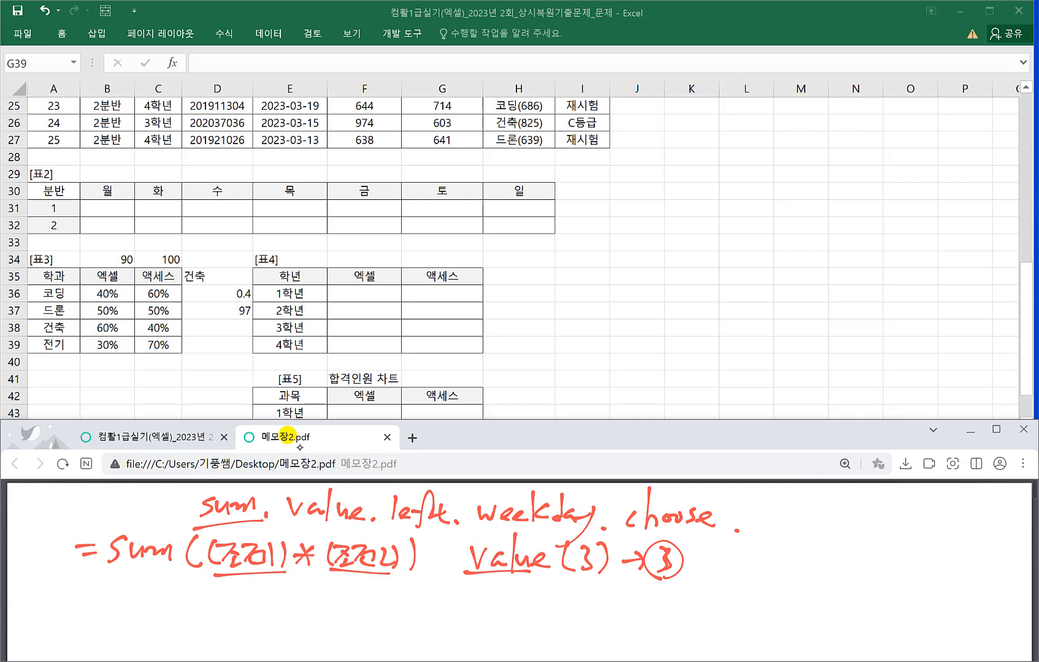
Box left in the function list and handwrite left.right.mid beside the list, underlined and boxed.
{"action": "mouse_move", "coordinate": [384, 532]}
{"action": "left_mouse_down"}
{"action": "mouse_move", "coordinate": [460, 533]}
{"action": "mouse_move", "coordinate": [385, 522]}
{"action": "left_mouse_up"}
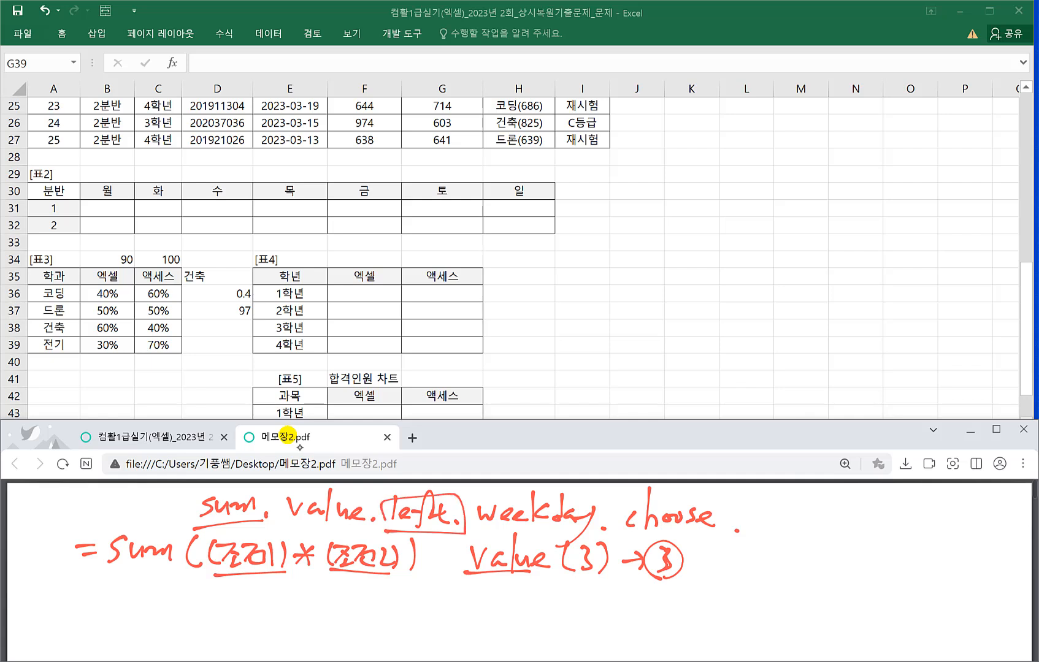
{"action": "mouse_move", "coordinate": [766, 515]}
{"action": "left_mouse_down"}
{"action": "mouse_move", "coordinate": [785, 539]}
{"action": "mouse_move", "coordinate": [811, 513]}
{"action": "mouse_move", "coordinate": [842, 551]}
{"action": "mouse_move", "coordinate": [889, 534]}
{"action": "mouse_move", "coordinate": [899, 518]}
{"action": "mouse_move", "coordinate": [970, 550]}
{"action": "mouse_move", "coordinate": [998, 515]}
{"action": "left_mouse_up"}
{"action": "left_click_drag", "start_coordinate": [767, 555], "coordinate": [996, 570]}
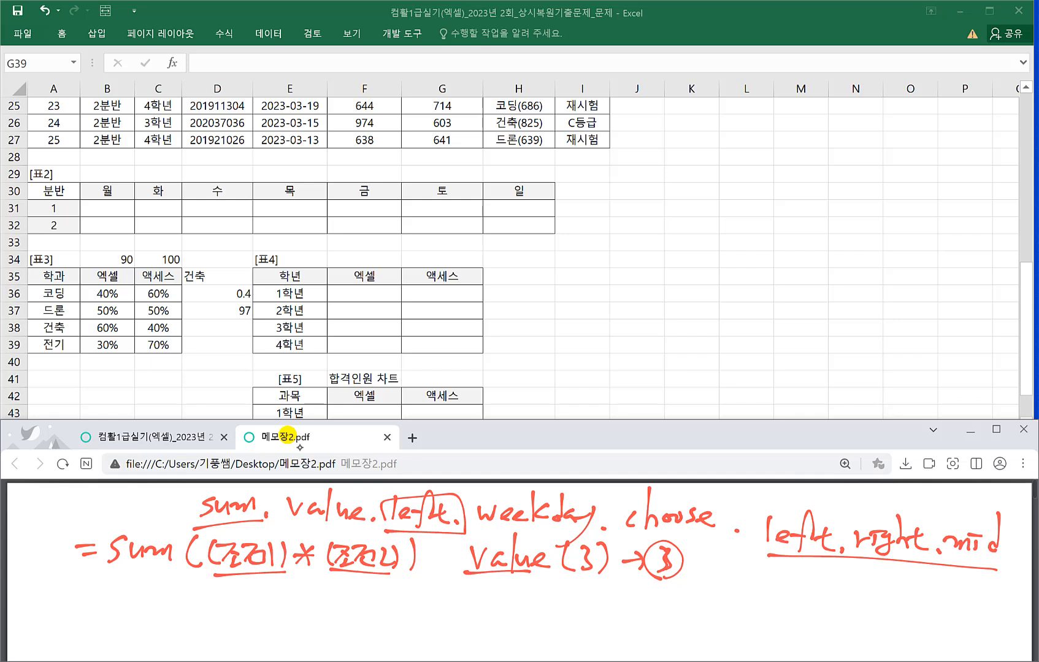
{"action": "mouse_move", "coordinate": [778, 554]}
{"action": "left_mouse_down"}
{"action": "mouse_move", "coordinate": [761, 552]}
{"action": "mouse_move", "coordinate": [925, 517]}
{"action": "mouse_move", "coordinate": [1003, 567]}
{"action": "mouse_move", "coordinate": [984, 569]}
{"action": "left_mouse_up"}
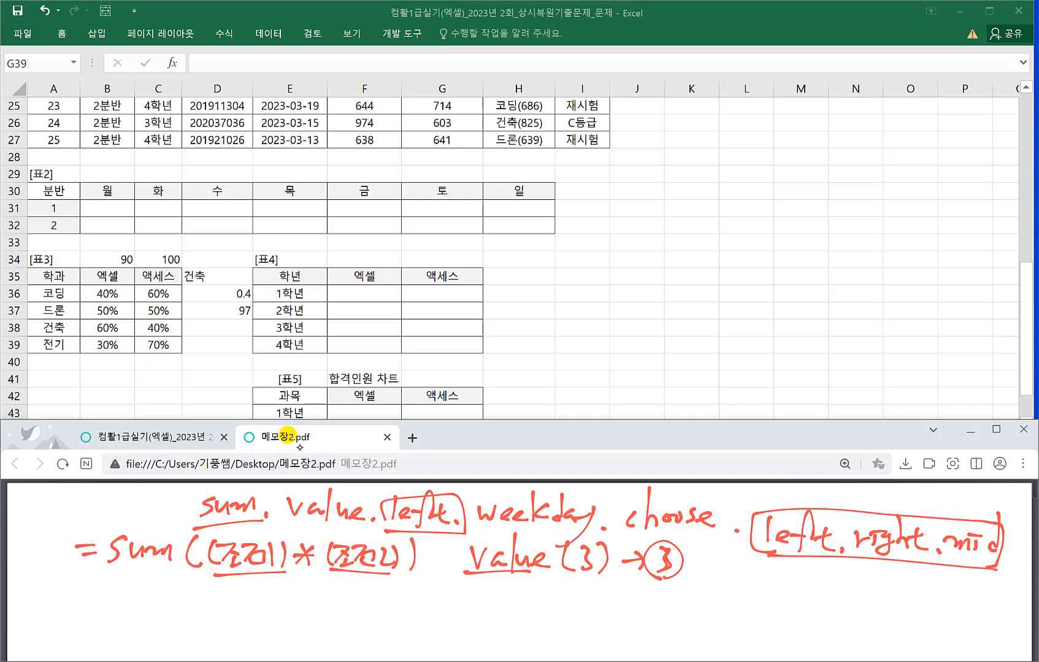
Underline value and weekday in the notes and handwrite =weekday(날짜,2) → on the line below.
{"action": "left_click_drag", "start_coordinate": [475, 576], "coordinate": [522, 573]}
{"action": "left_click_drag", "start_coordinate": [473, 525], "coordinate": [597, 531]}
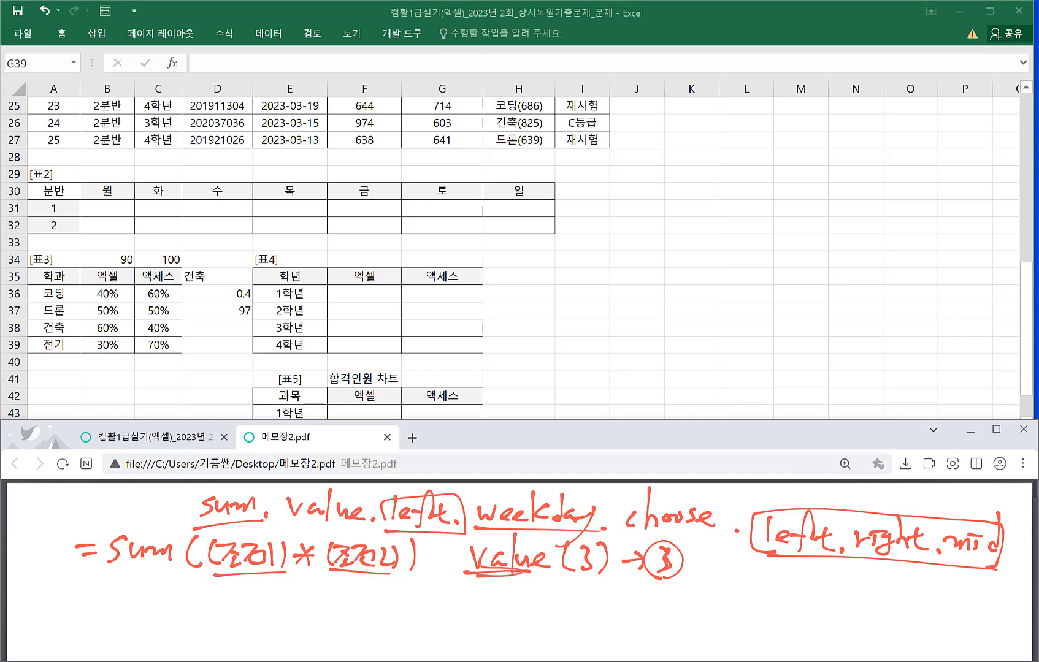
{"action": "left_click_drag", "start_coordinate": [118, 589], "coordinate": [138, 590]}
{"action": "mouse_move", "coordinate": [122, 600]}
{"action": "left_mouse_down"}
{"action": "mouse_move", "coordinate": [167, 589]}
{"action": "mouse_move", "coordinate": [208, 604]}
{"action": "left_mouse_up"}
{"action": "left_click_drag", "start_coordinate": [215, 576], "coordinate": [213, 615]}
{"action": "mouse_move", "coordinate": [216, 604]}
{"action": "left_mouse_down"}
{"action": "mouse_move", "coordinate": [235, 604]}
{"action": "mouse_move", "coordinate": [247, 578]}
{"action": "mouse_move", "coordinate": [268, 609]}
{"action": "mouse_move", "coordinate": [240, 627]}
{"action": "left_mouse_up"}
{"action": "mouse_move", "coordinate": [312, 582]}
{"action": "left_mouse_down"}
{"action": "mouse_move", "coordinate": [306, 612]}
{"action": "mouse_move", "coordinate": [330, 598]}
{"action": "mouse_move", "coordinate": [334, 612]}
{"action": "mouse_move", "coordinate": [372, 610]}
{"action": "left_mouse_up"}
{"action": "left_click_drag", "start_coordinate": [382, 609], "coordinate": [400, 611]}
{"action": "left_click_drag", "start_coordinate": [412, 584], "coordinate": [420, 612]}
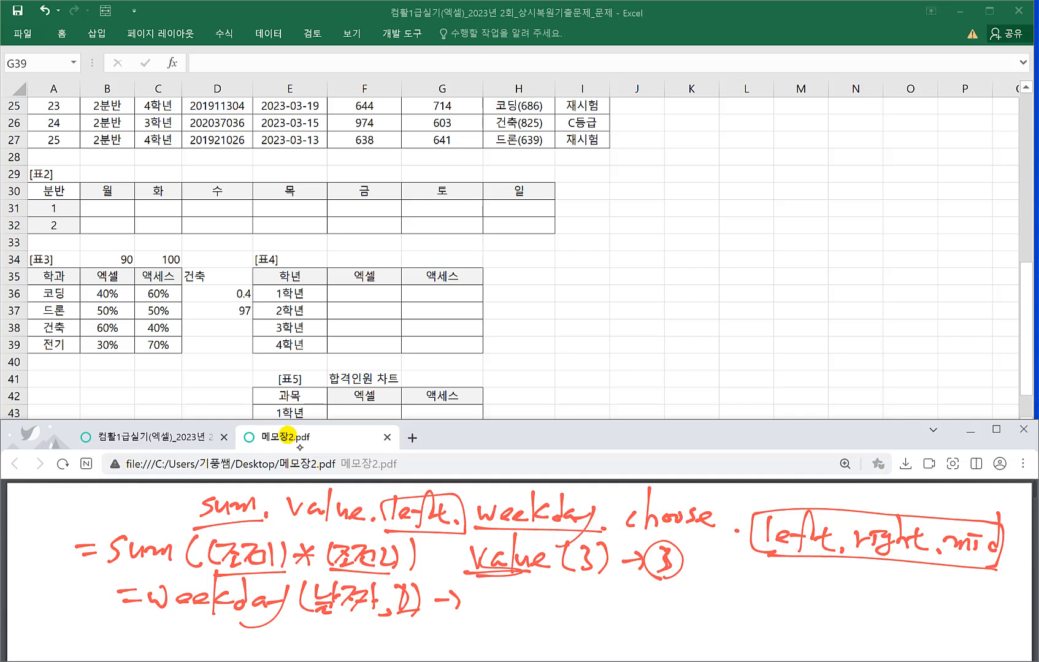
Handwrite the weekday numbering 1:월, 2:화 ~ 7:일 after the weekday formula's arrow.
{"action": "left_click_drag", "start_coordinate": [488, 591], "coordinate": [477, 612]}
{"action": "left_click_drag", "start_coordinate": [497, 590], "coordinate": [499, 594]}
{"action": "mouse_move", "coordinate": [501, 606]}
{"action": "left_mouse_down"}
{"action": "mouse_move", "coordinate": [500, 615]}
{"action": "mouse_move", "coordinate": [531, 603]}
{"action": "left_mouse_up"}
{"action": "mouse_move", "coordinate": [518, 599]}
{"action": "left_mouse_down"}
{"action": "mouse_move", "coordinate": [520, 612]}
{"action": "mouse_move", "coordinate": [539, 620]}
{"action": "left_mouse_up"}
{"action": "mouse_move", "coordinate": [561, 592]}
{"action": "left_mouse_down"}
{"action": "mouse_move", "coordinate": [563, 609]}
{"action": "mouse_move", "coordinate": [581, 613]}
{"action": "mouse_move", "coordinate": [590, 601]}
{"action": "mouse_move", "coordinate": [590, 613]}
{"action": "left_mouse_up"}
{"action": "left_click_drag", "start_coordinate": [597, 598], "coordinate": [604, 602]}
{"action": "left_click_drag", "start_coordinate": [600, 612], "coordinate": [613, 609]}
{"action": "mouse_move", "coordinate": [614, 587]}
{"action": "left_mouse_down"}
{"action": "mouse_move", "coordinate": [615, 621]}
{"action": "mouse_move", "coordinate": [692, 596]}
{"action": "mouse_move", "coordinate": [685, 620]}
{"action": "left_mouse_up"}
{"action": "left_click_drag", "start_coordinate": [710, 602], "coordinate": [711, 604]}
{"action": "left_click_drag", "start_coordinate": [711, 612], "coordinate": [739, 620]}
Handwrite the syntax =choose(K,"값1","값2","값3", ...) below the weekday note, underlining K.
{"action": "scroll", "coordinate": [519, 570], "scroll_direction": "down", "scroll_amount": 1}
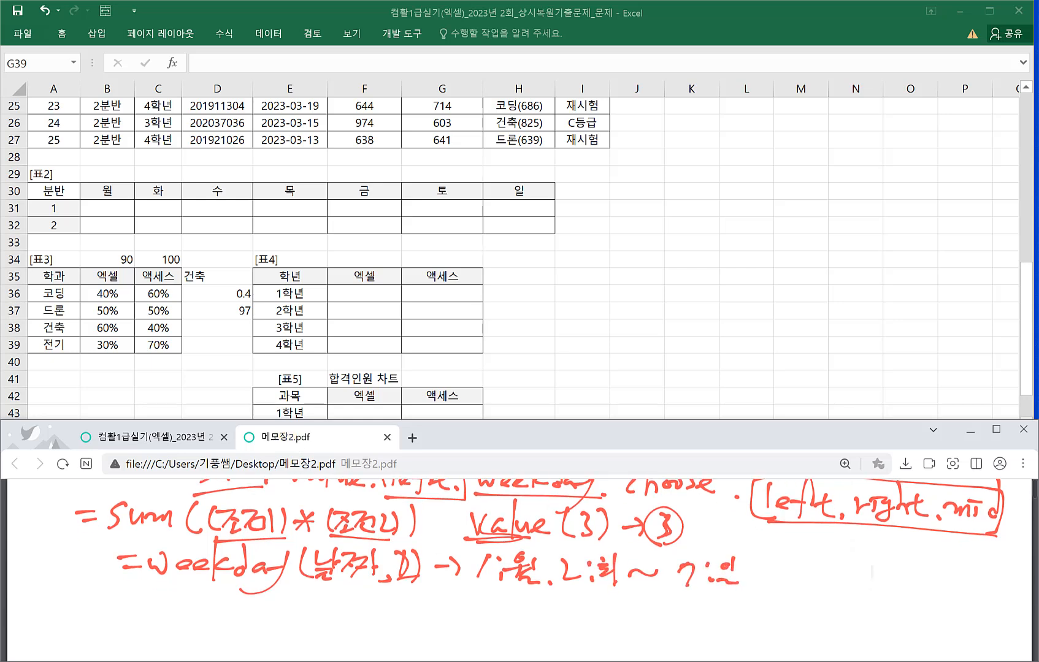
{"action": "left_click_drag", "start_coordinate": [126, 599], "coordinate": [141, 608]}
{"action": "left_click_drag", "start_coordinate": [167, 595], "coordinate": [164, 616]}
{"action": "mouse_move", "coordinate": [178, 575]}
{"action": "left_mouse_down"}
{"action": "mouse_move", "coordinate": [185, 616]}
{"action": "mouse_move", "coordinate": [195, 610]}
{"action": "left_mouse_up"}
{"action": "mouse_move", "coordinate": [196, 610]}
{"action": "left_mouse_down"}
{"action": "mouse_move", "coordinate": [211, 601]}
{"action": "mouse_move", "coordinate": [212, 611]}
{"action": "left_mouse_up"}
{"action": "mouse_move", "coordinate": [226, 593]}
{"action": "left_mouse_down"}
{"action": "mouse_move", "coordinate": [214, 613]}
{"action": "mouse_move", "coordinate": [299, 615]}
{"action": "mouse_move", "coordinate": [301, 624]}
{"action": "left_mouse_up"}
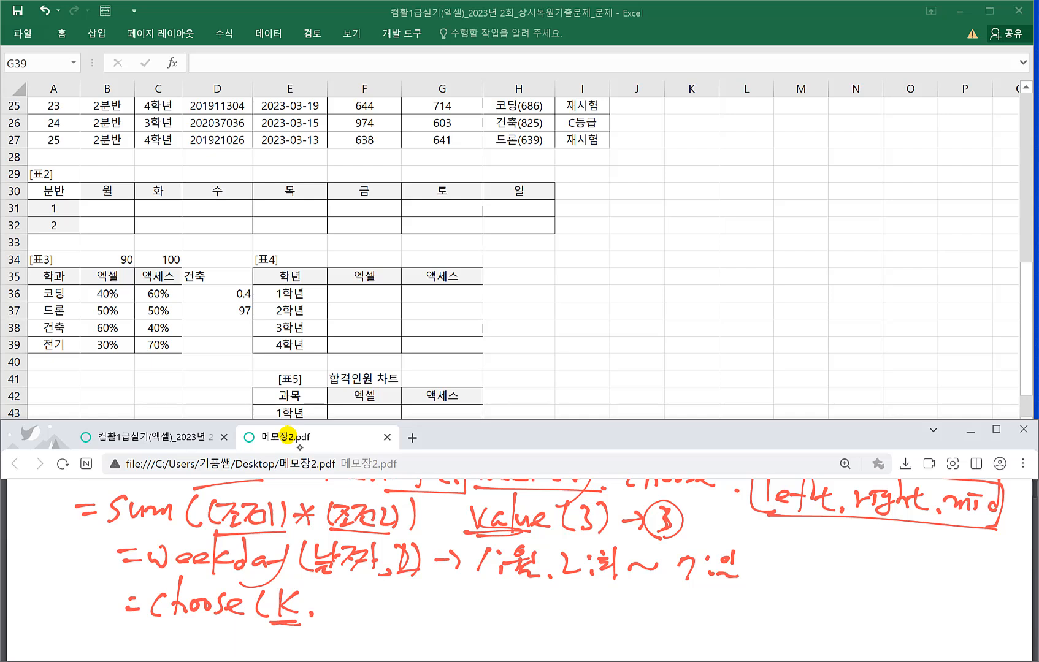
{"action": "left_click_drag", "start_coordinate": [327, 589], "coordinate": [331, 598]}
{"action": "mouse_move", "coordinate": [336, 590]}
{"action": "left_mouse_down"}
{"action": "mouse_move", "coordinate": [343, 600]}
{"action": "mouse_move", "coordinate": [334, 605]}
{"action": "left_mouse_up"}
{"action": "left_click_drag", "start_coordinate": [351, 586], "coordinate": [350, 601]}
{"action": "left_click_drag", "start_coordinate": [351, 595], "coordinate": [361, 595]}
{"action": "left_click_drag", "start_coordinate": [336, 603], "coordinate": [346, 617]}
{"action": "left_click_drag", "start_coordinate": [356, 605], "coordinate": [349, 620]}
{"action": "left_click_drag", "start_coordinate": [354, 610], "coordinate": [389, 623]}
{"action": "left_click_drag", "start_coordinate": [405, 586], "coordinate": [437, 599]}
{"action": "left_click_drag", "start_coordinate": [439, 594], "coordinate": [446, 598]}
{"action": "left_click_drag", "start_coordinate": [422, 601], "coordinate": [423, 614]}
{"action": "left_click_drag", "start_coordinate": [433, 601], "coordinate": [430, 617]}
{"action": "left_click_drag", "start_coordinate": [437, 609], "coordinate": [465, 608]}
{"action": "left_click_drag", "start_coordinate": [461, 587], "coordinate": [474, 596]}
{"action": "left_click_drag", "start_coordinate": [477, 610], "coordinate": [495, 597]}
{"action": "mouse_move", "coordinate": [498, 589]}
{"action": "left_mouse_down"}
{"action": "mouse_move", "coordinate": [507, 603]}
{"action": "mouse_move", "coordinate": [526, 602]}
{"action": "left_mouse_up"}
{"action": "left_click_drag", "start_coordinate": [526, 596], "coordinate": [534, 595]}
{"action": "left_click_drag", "start_coordinate": [509, 601], "coordinate": [510, 615]}
{"action": "left_click_drag", "start_coordinate": [519, 602], "coordinate": [516, 620]}
{"action": "mouse_move", "coordinate": [523, 609]}
{"action": "left_mouse_down"}
{"action": "mouse_move", "coordinate": [531, 617]}
{"action": "mouse_move", "coordinate": [558, 600]}
{"action": "left_mouse_up"}
{"action": "left_click_drag", "start_coordinate": [562, 589], "coordinate": [564, 599]}
{"action": "left_click", "coordinate": [567, 613]}
{"action": "left_click", "coordinate": [592, 612]}
{"action": "left_click", "coordinate": [598, 612]}
{"action": "left_click", "coordinate": [604, 612]}
{"action": "left_click_drag", "start_coordinate": [638, 581], "coordinate": [639, 613]}
Draw arrows from K to 값1, 값2 and 값3 in the choose syntax, labelling them 1, 2 and 3.
{"action": "left_click_drag", "start_coordinate": [291, 626], "coordinate": [356, 626]}
{"action": "mouse_move", "coordinate": [344, 632]}
{"action": "left_mouse_down"}
{"action": "mouse_move", "coordinate": [359, 624]}
{"action": "mouse_move", "coordinate": [367, 633]}
{"action": "left_mouse_up"}
{"action": "scroll", "coordinate": [368, 552], "scroll_direction": "down", "scroll_amount": 1}
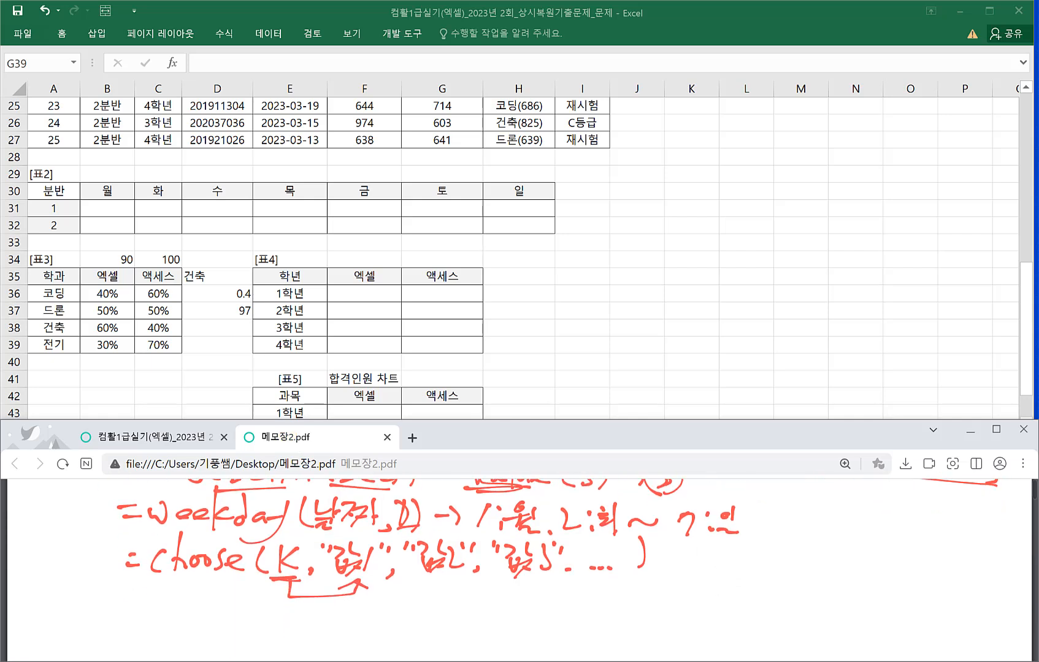
{"action": "mouse_move", "coordinate": [308, 580]}
{"action": "left_mouse_down"}
{"action": "mouse_move", "coordinate": [308, 595]}
{"action": "mouse_move", "coordinate": [434, 580]}
{"action": "left_mouse_up"}
{"action": "left_click_drag", "start_coordinate": [434, 579], "coordinate": [471, 598]}
{"action": "mouse_move", "coordinate": [336, 591]}
{"action": "left_mouse_down"}
{"action": "mouse_move", "coordinate": [399, 620]}
{"action": "mouse_move", "coordinate": [516, 584]}
{"action": "left_mouse_up"}
{"action": "mouse_move", "coordinate": [502, 599]}
{"action": "left_mouse_down"}
{"action": "mouse_move", "coordinate": [517, 582]}
{"action": "mouse_move", "coordinate": [528, 591]}
{"action": "left_mouse_up"}
{"action": "left_click_drag", "start_coordinate": [537, 583], "coordinate": [535, 604]}
Handwrite the example =choose(2,"금","은","동") → 은 and draw an arrow from 2 to 은.
{"action": "scroll", "coordinate": [521, 552], "scroll_direction": "down", "scroll_amount": 1}
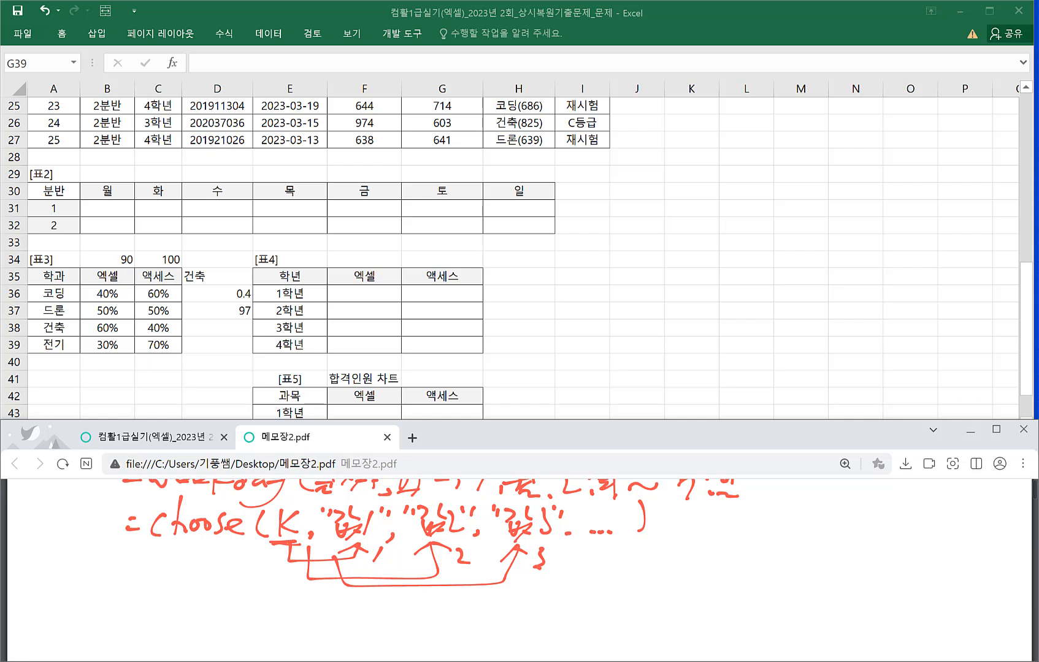
{"action": "left_click_drag", "start_coordinate": [194, 597], "coordinate": [210, 596]}
{"action": "left_click_drag", "start_coordinate": [196, 604], "coordinate": [235, 612]}
{"action": "mouse_move", "coordinate": [250, 571]}
{"action": "left_mouse_down"}
{"action": "mouse_move", "coordinate": [254, 612]}
{"action": "mouse_move", "coordinate": [266, 599]}
{"action": "left_mouse_up"}
{"action": "left_click_drag", "start_coordinate": [277, 596], "coordinate": [314, 614]}
{"action": "mouse_move", "coordinate": [334, 590]}
{"action": "left_mouse_down"}
{"action": "mouse_move", "coordinate": [326, 604]}
{"action": "mouse_move", "coordinate": [333, 620]}
{"action": "mouse_move", "coordinate": [357, 617]}
{"action": "left_mouse_up"}
{"action": "mouse_move", "coordinate": [368, 615]}
{"action": "left_mouse_down"}
{"action": "mouse_move", "coordinate": [367, 624]}
{"action": "mouse_move", "coordinate": [388, 611]}
{"action": "left_mouse_up"}
{"action": "left_click_drag", "start_coordinate": [393, 596], "coordinate": [415, 603]}
{"action": "mouse_move", "coordinate": [398, 611]}
{"action": "left_mouse_down"}
{"action": "mouse_move", "coordinate": [399, 623]}
{"action": "mouse_move", "coordinate": [431, 627]}
{"action": "left_mouse_up"}
{"action": "mouse_move", "coordinate": [447, 594]}
{"action": "left_mouse_down"}
{"action": "mouse_move", "coordinate": [445, 603]}
{"action": "mouse_move", "coordinate": [473, 611]}
{"action": "left_mouse_up"}
{"action": "mouse_move", "coordinate": [458, 617]}
{"action": "left_mouse_down"}
{"action": "mouse_move", "coordinate": [475, 623]}
{"action": "mouse_move", "coordinate": [490, 604]}
{"action": "left_mouse_up"}
{"action": "mouse_move", "coordinate": [494, 617]}
{"action": "left_mouse_down"}
{"action": "mouse_move", "coordinate": [492, 626]}
{"action": "mouse_move", "coordinate": [507, 604]}
{"action": "left_mouse_up"}
{"action": "left_click_drag", "start_coordinate": [520, 596], "coordinate": [515, 606]}
{"action": "mouse_move", "coordinate": [527, 596]}
{"action": "left_mouse_down"}
{"action": "mouse_move", "coordinate": [538, 595]}
{"action": "mouse_move", "coordinate": [530, 622]}
{"action": "mouse_move", "coordinate": [554, 605]}
{"action": "left_mouse_up"}
{"action": "left_click_drag", "start_coordinate": [562, 591], "coordinate": [563, 626]}
{"action": "left_click_drag", "start_coordinate": [587, 599], "coordinate": [642, 604]}
{"action": "left_click_drag", "start_coordinate": [626, 609], "coordinate": [645, 625]}
{"action": "mouse_move", "coordinate": [337, 631]}
{"action": "left_mouse_down"}
{"action": "mouse_move", "coordinate": [449, 644]}
{"action": "mouse_move", "coordinate": [457, 633]}
{"action": "left_mouse_up"}
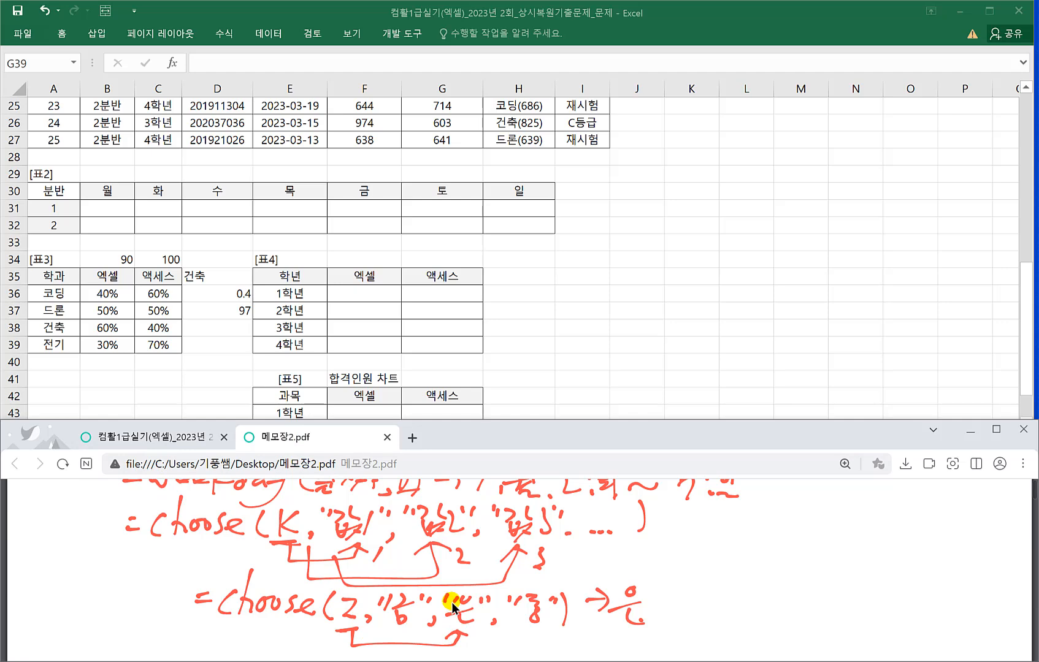
Switch to Excel, compare 표1's 분반 column with 표2, and start the formula =SUM(( in cell B31.
{"action": "left_click", "coordinate": [407, 316]}
{"action": "left_click", "coordinate": [378, 240]}
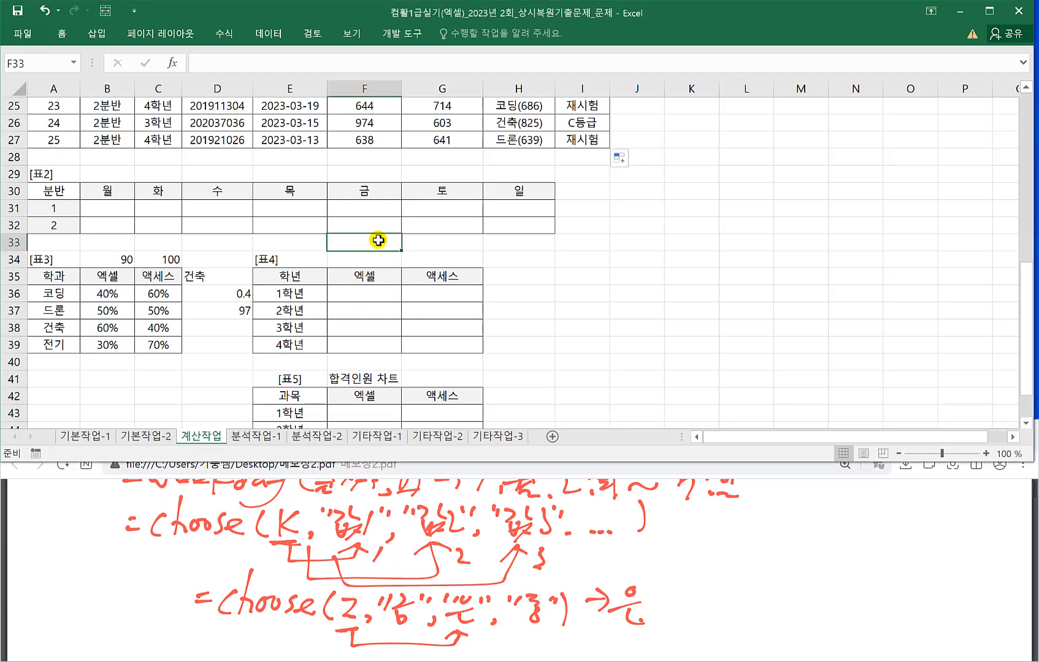
{"action": "scroll", "coordinate": [386, 243], "scroll_direction": "up", "scroll_amount": 3}
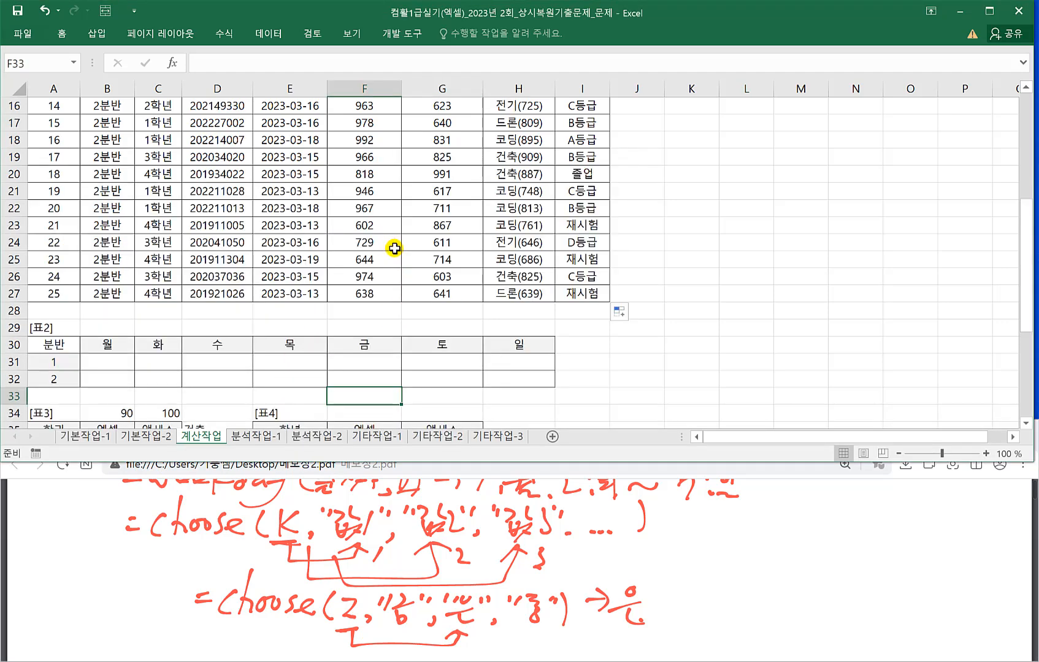
{"action": "left_click", "coordinate": [109, 358]}
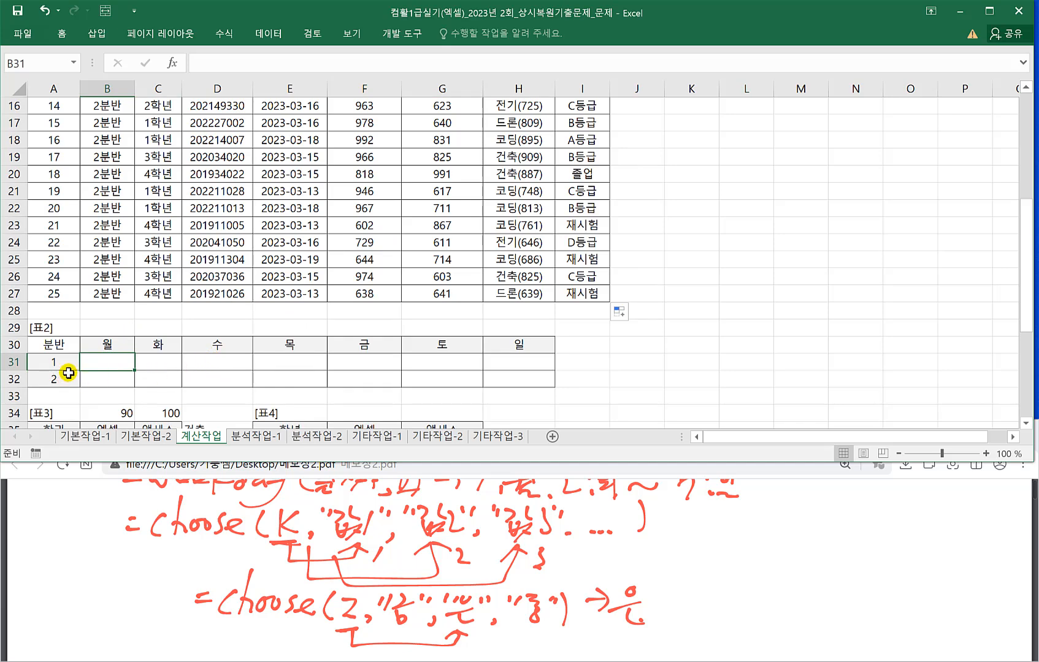
{"action": "scroll", "coordinate": [102, 314], "scroll_direction": "up", "scroll_amount": 3}
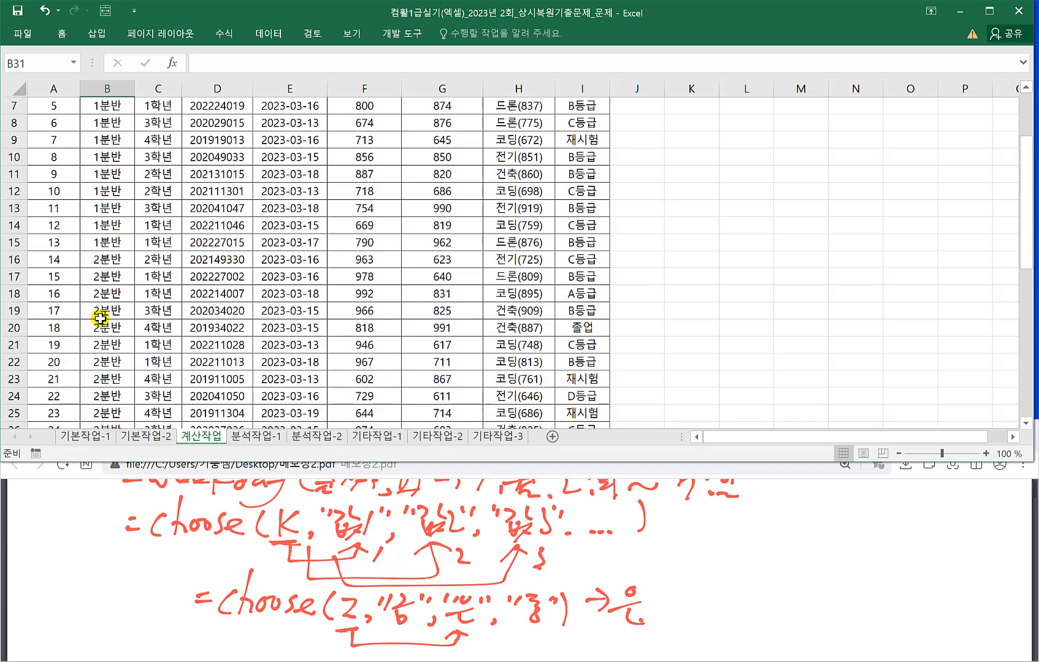
{"action": "scroll", "coordinate": [101, 314], "scroll_direction": "down", "scroll_amount": 4}
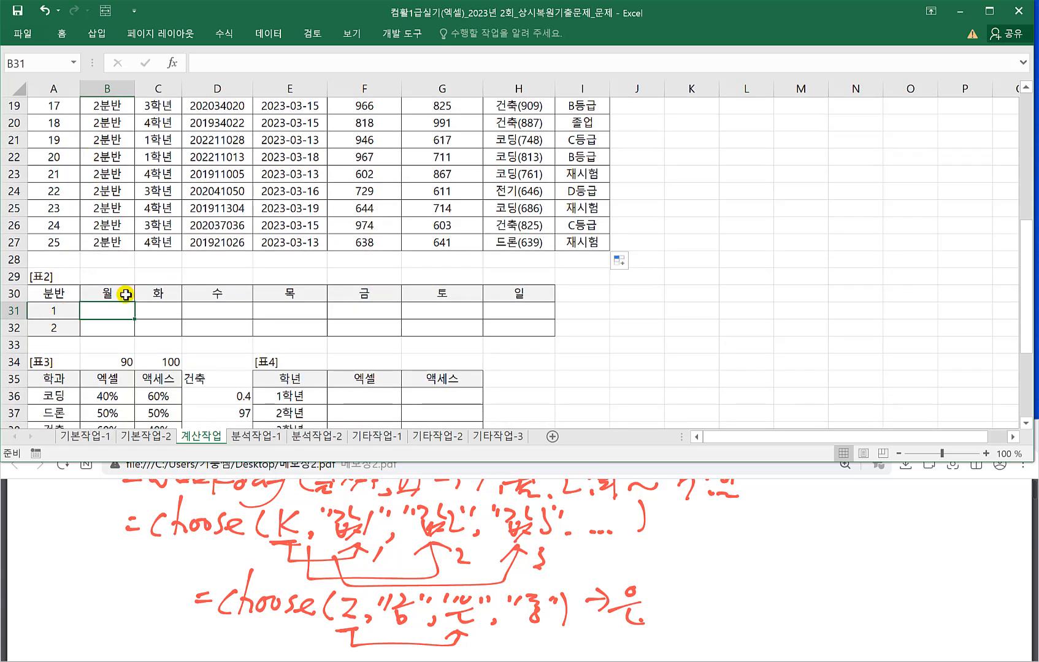
{"action": "type", "text": "="}
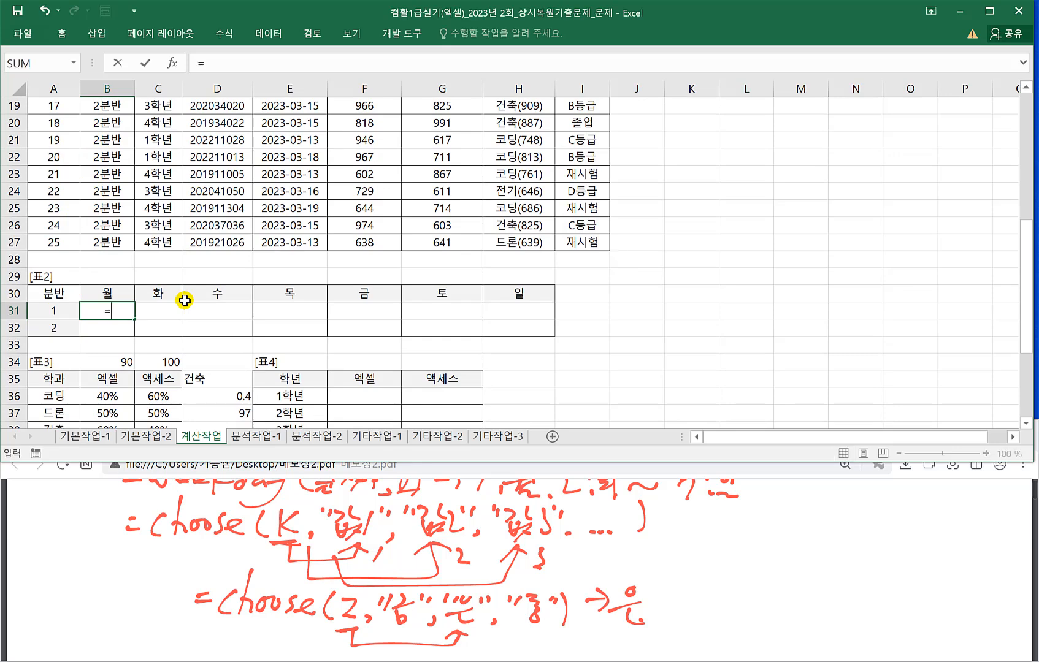
{"action": "type", "text": "sum("}
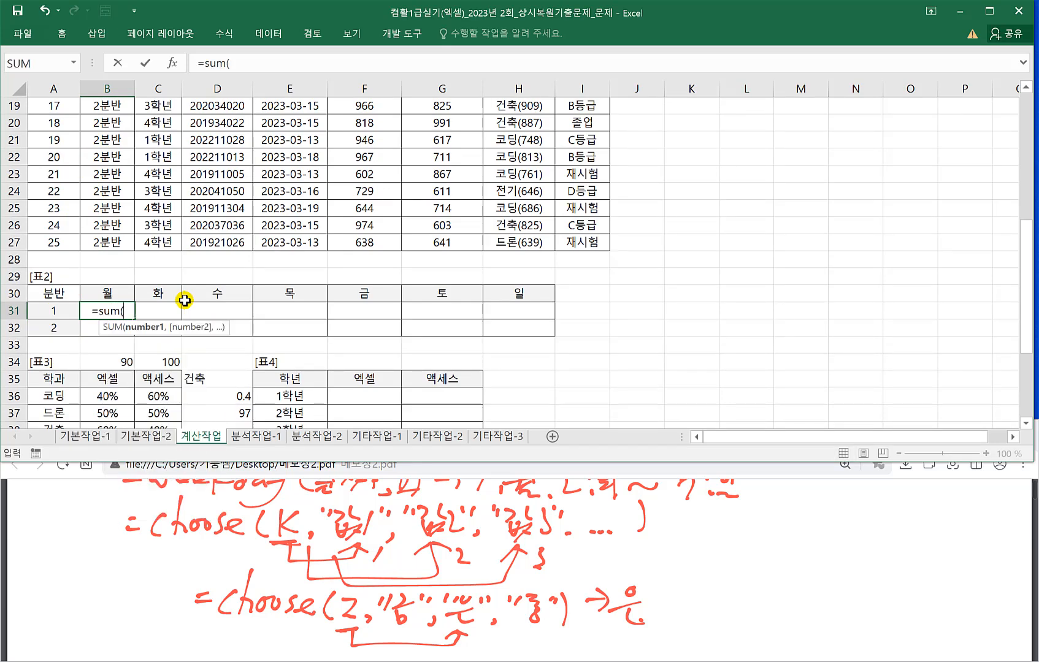
{"action": "key", "text": "BackSpace"}
{"action": "key", "text": "BackSpace"}
{"action": "key", "text": "BackSpace"}
{"action": "key", "text": "BackSpace"}
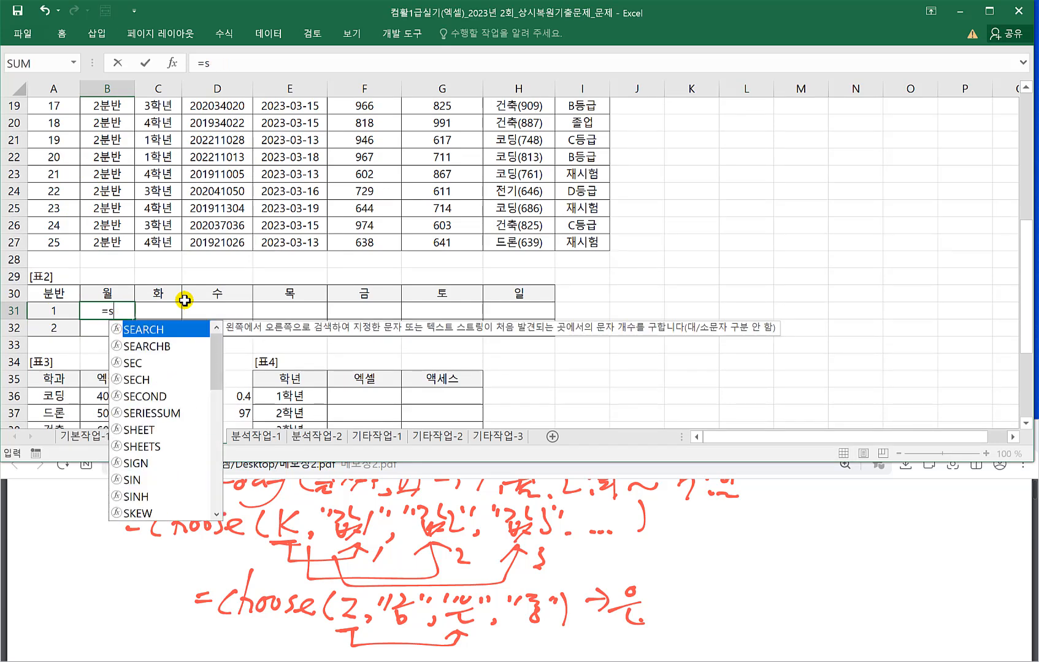
{"action": "type", "text": "SUM(("}
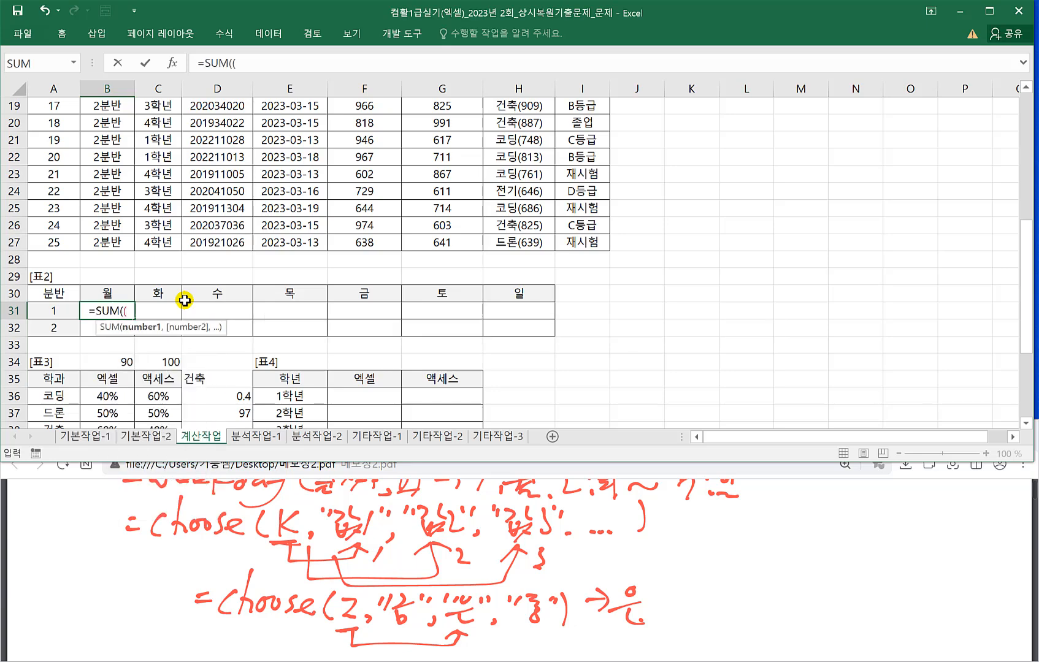
Add LEFT($B$3:$B$27,1) to the B31 formula to extract the first character of 표1's 분반 values.
{"action": "type", "text": "LEFT"}
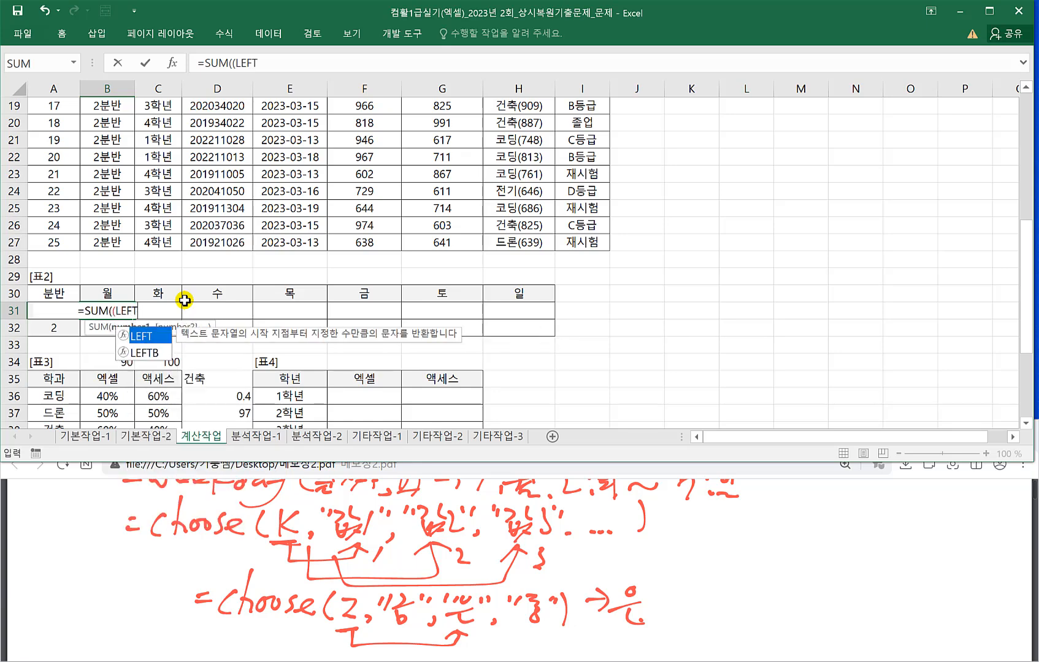
{"action": "type", "text": "("}
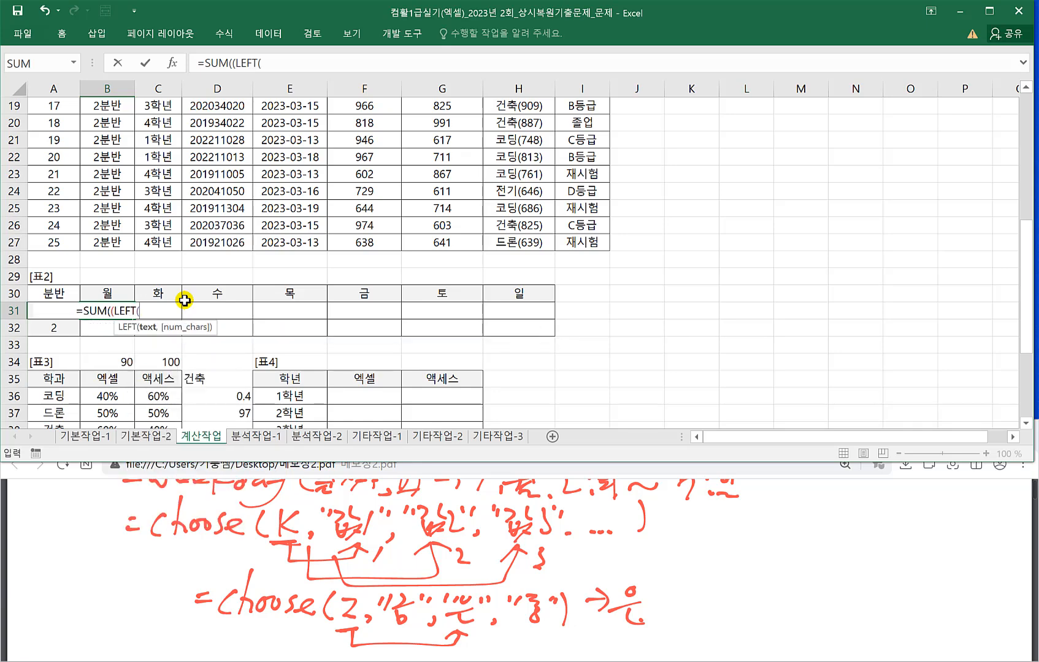
{"action": "scroll", "coordinate": [154, 245], "scroll_direction": "up", "scroll_amount": 6}
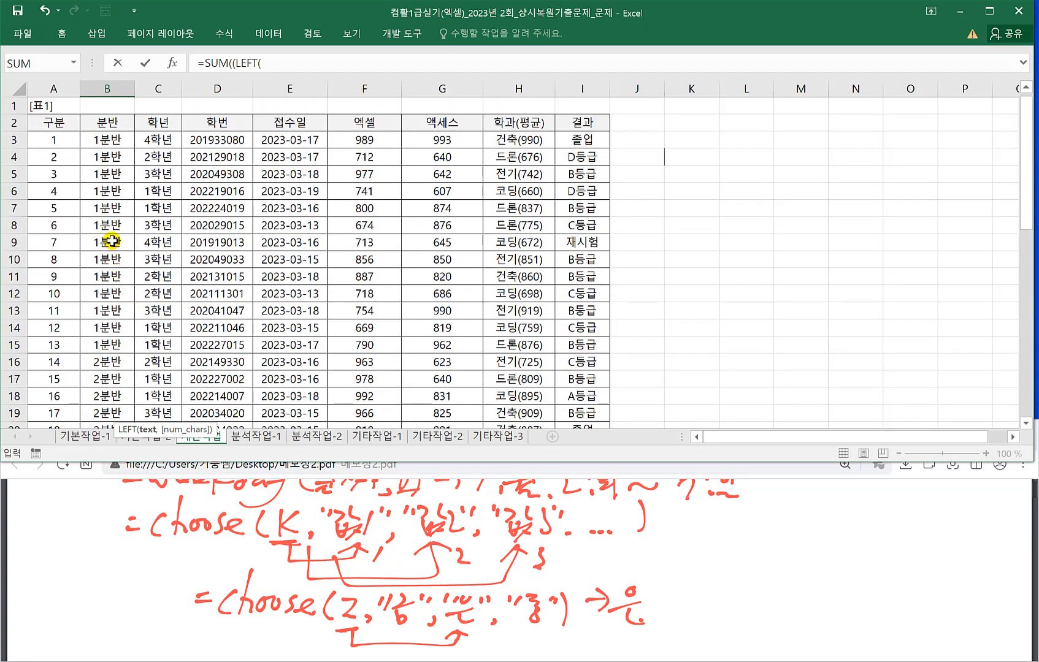
{"action": "left_click", "coordinate": [95, 137]}
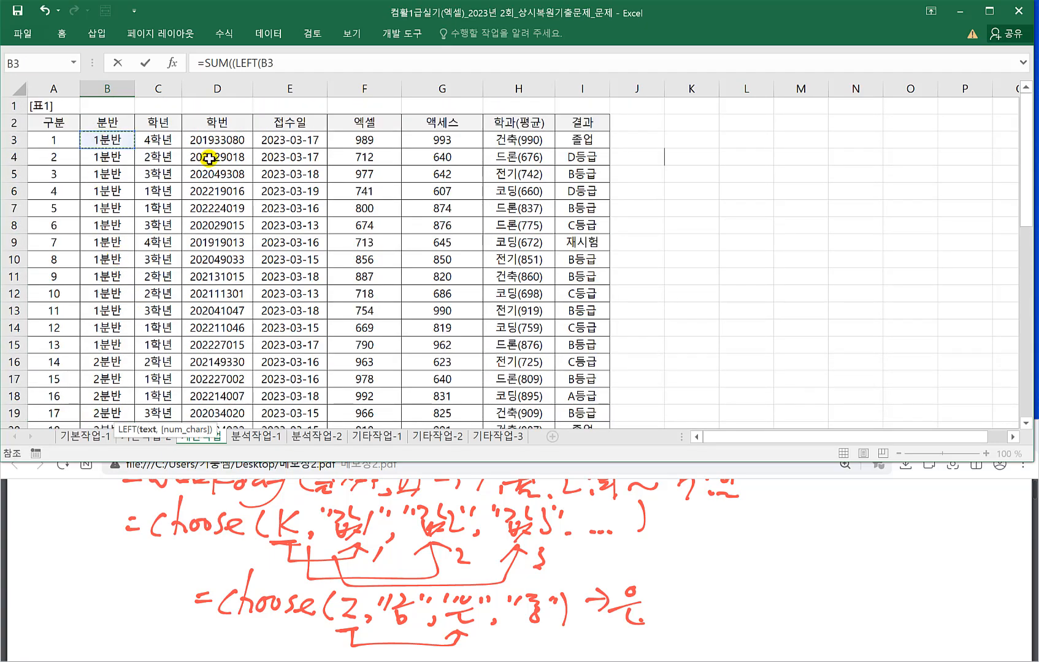
{"action": "key", "text": "ctrl+shift+Down"}
{"action": "key", "text": "F4"}
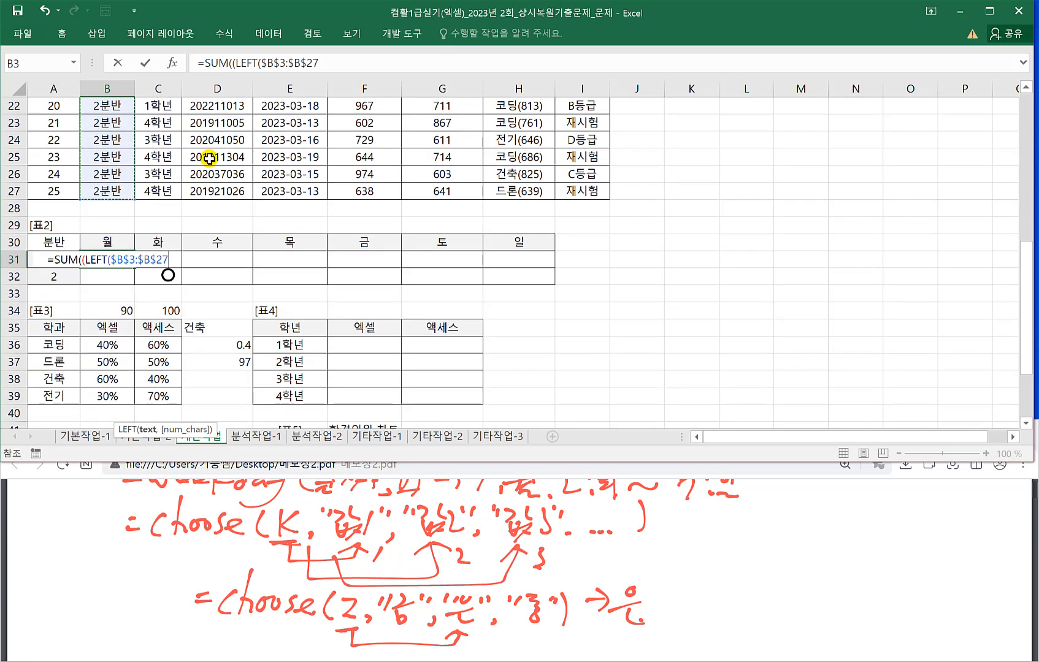
{"action": "type", "text": ",1)"}
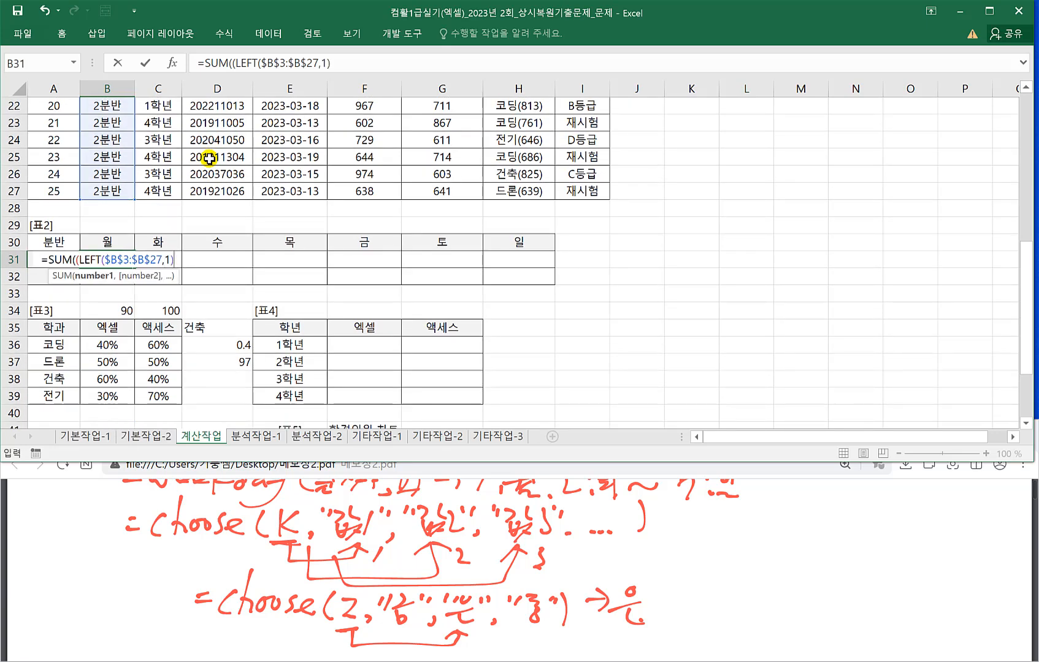
Compare the LEFT result with the 분반 number in cell A31.
{"action": "type", "text": "="}
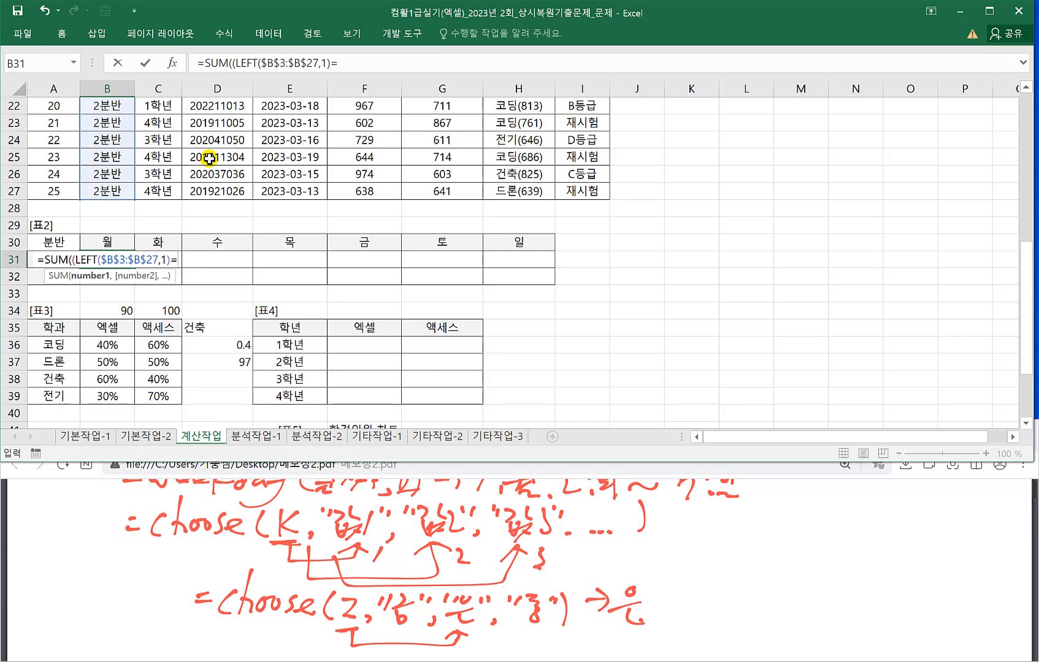
{"action": "left_click", "coordinate": [59, 241]}
{"action": "key", "text": "Down"}
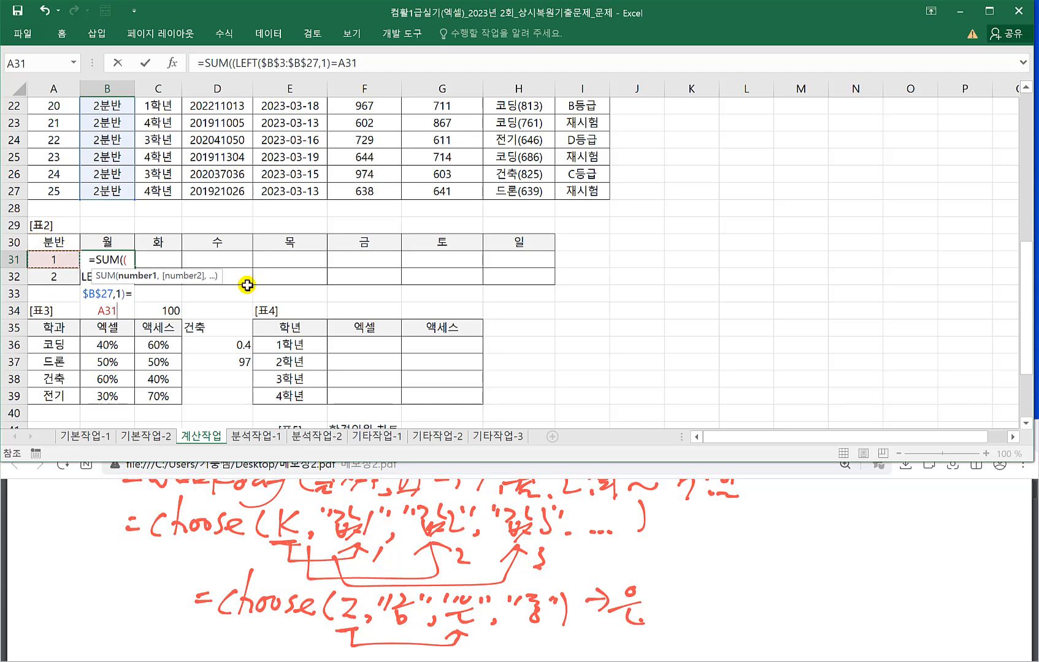
{"action": "left_click", "coordinate": [1012, 437]}
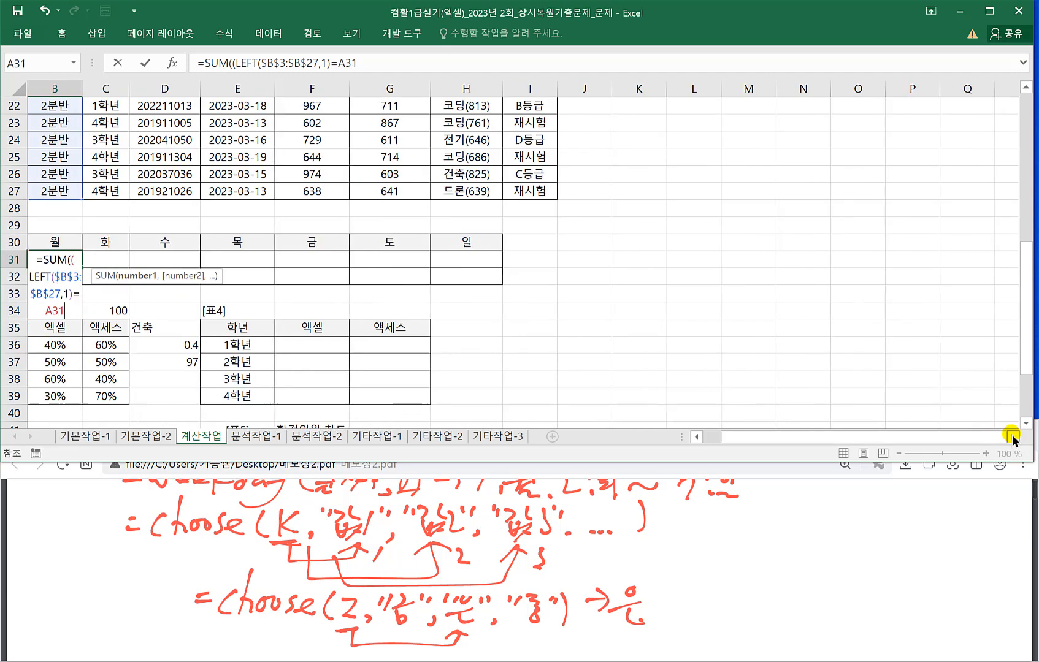
{"action": "left_click", "coordinate": [694, 436]}
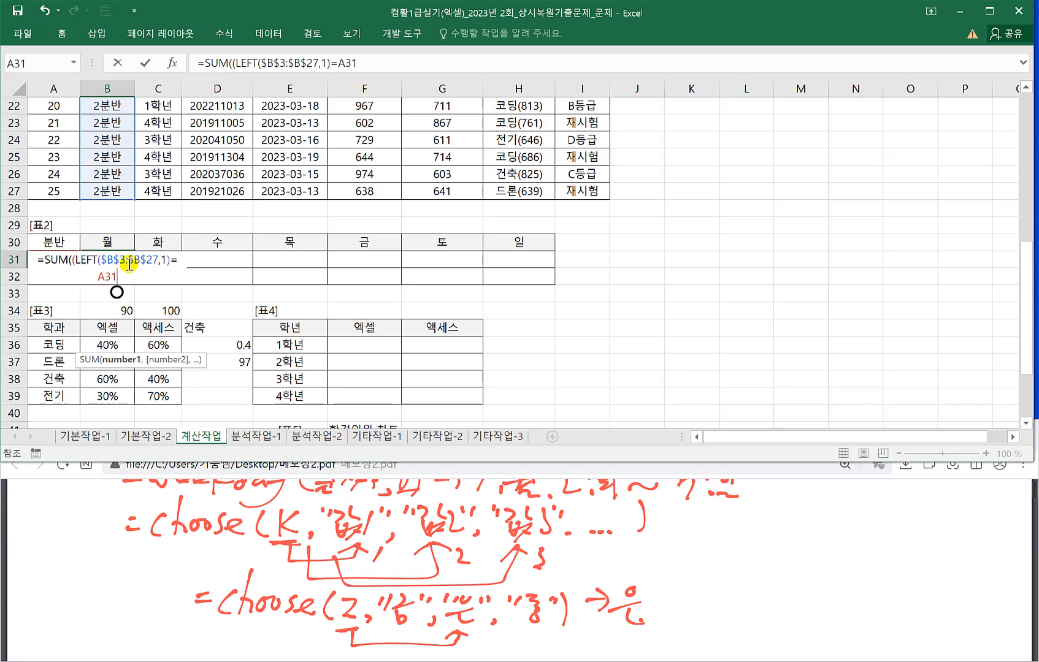
Wrap the LEFT function in VALUE so the formula reads =SUM((VALUE(LEFT($B$3:$B$27,1))=A31.
{"action": "left_click", "coordinate": [73, 261]}
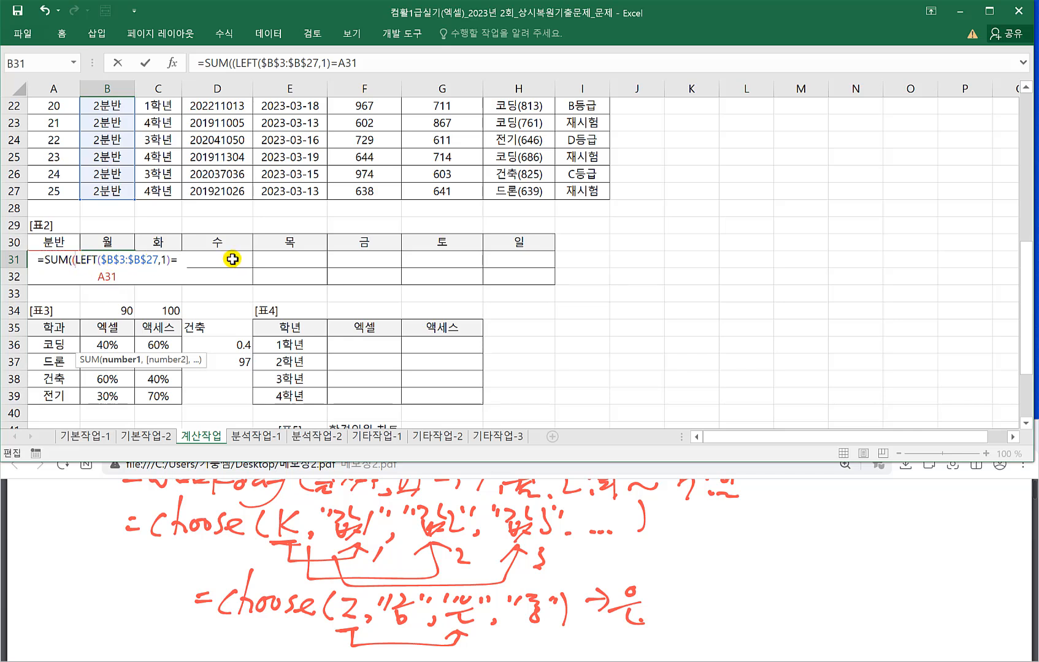
{"action": "type", "text": "VALUE"}
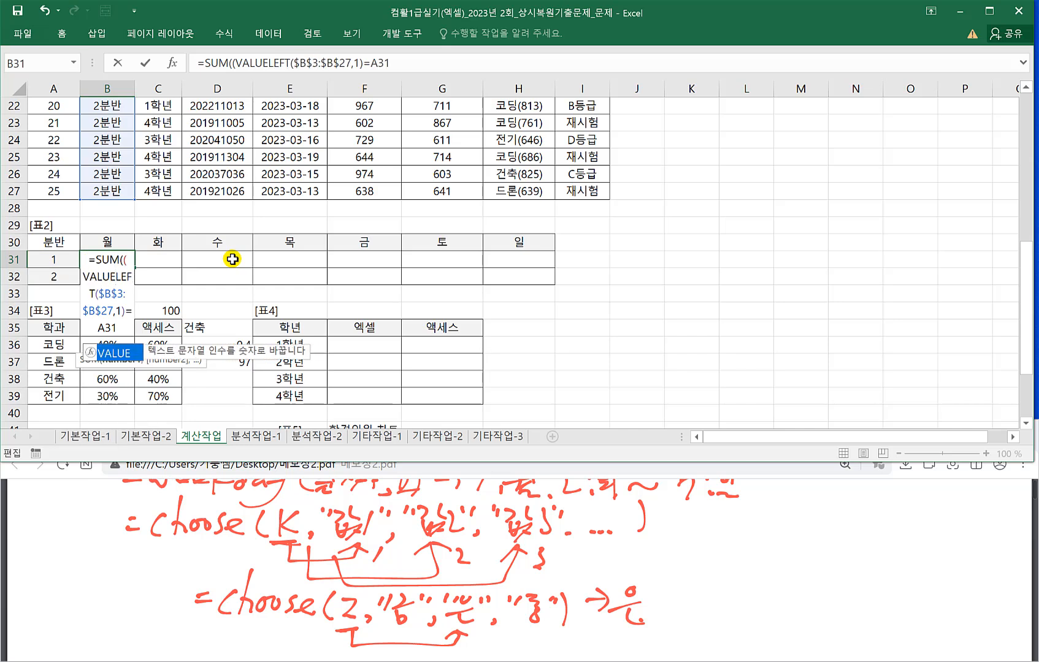
{"action": "type", "text": "("}
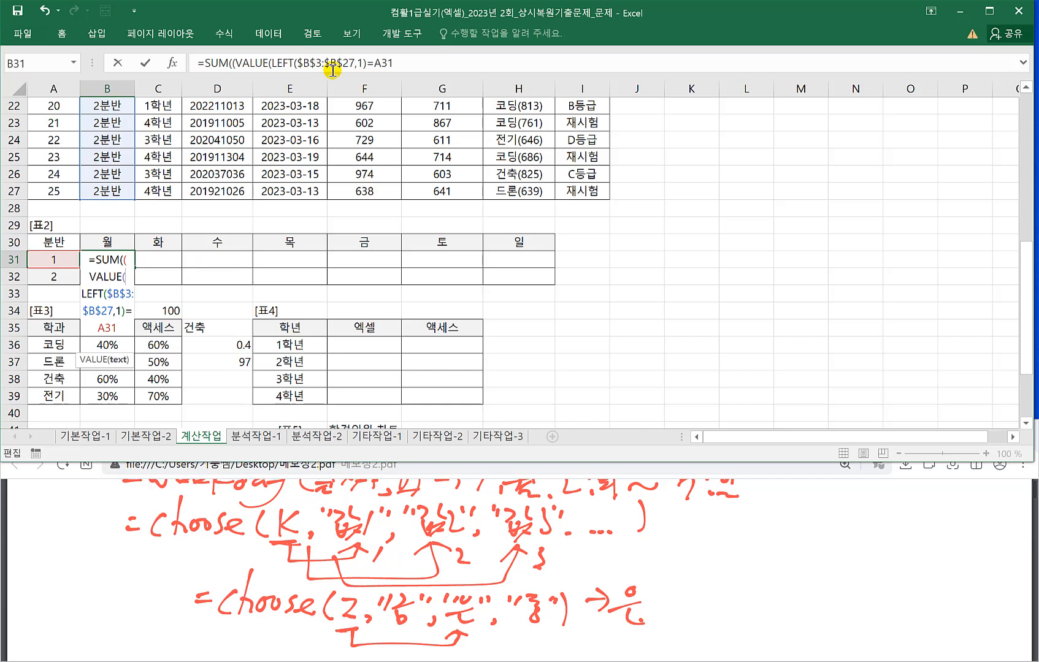
{"action": "left_click", "coordinate": [370, 63]}
{"action": "left_click", "coordinate": [395, 63]}
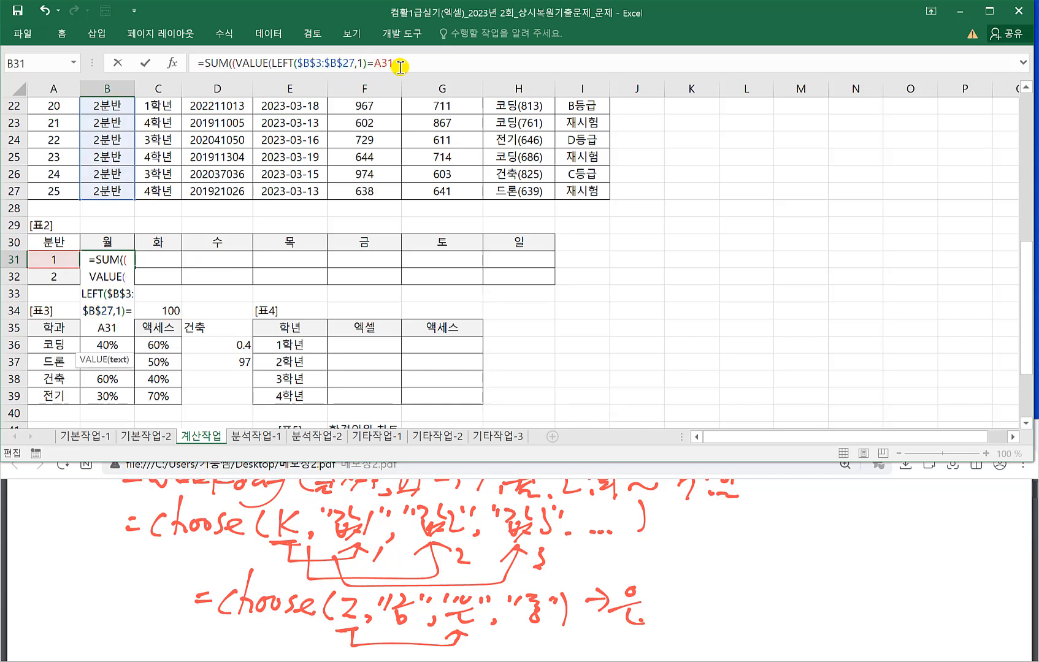
{"action": "type", "text": ")"}
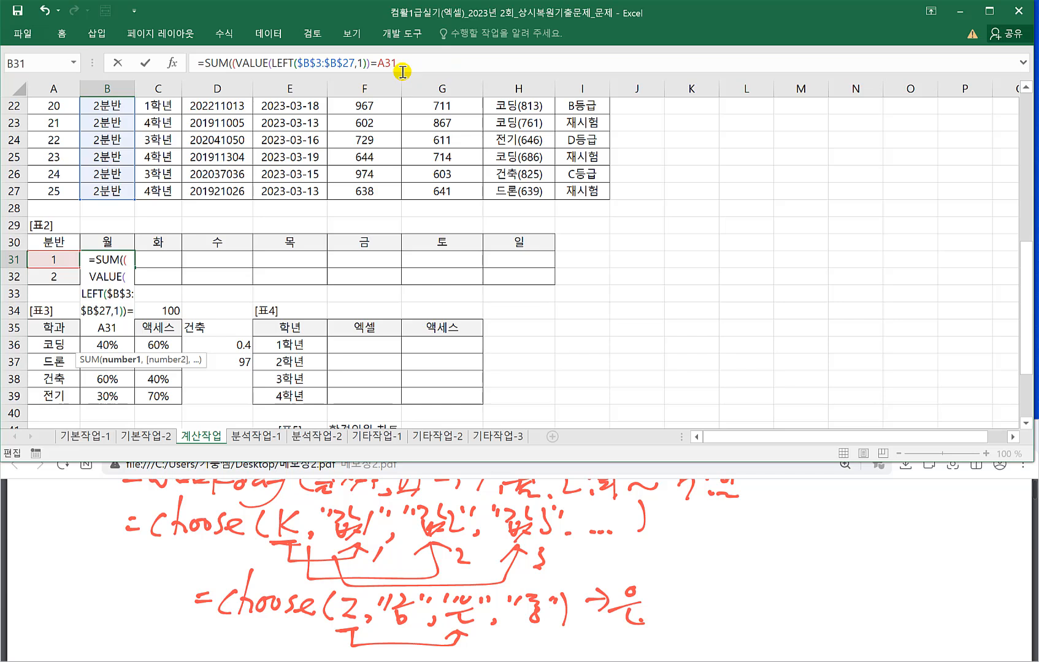
Change the A31 reference to the mixed reference $A31 and close the first condition's parenthesis.
{"action": "key", "text": "F4"}
{"action": "key", "text": "F4"}
{"action": "key", "text": "F4"}
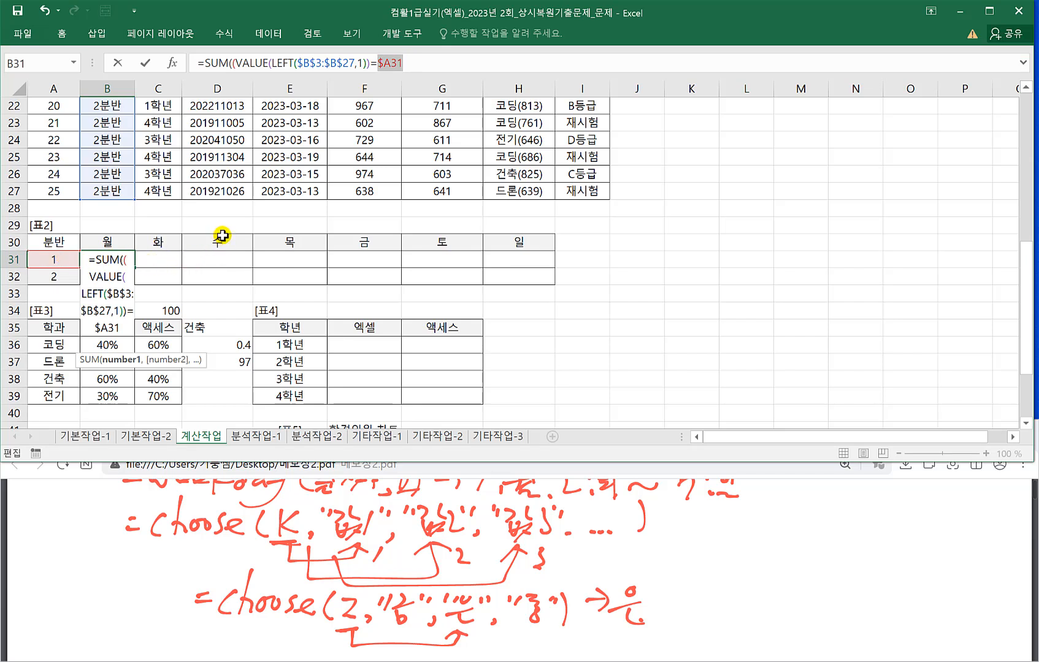
{"action": "left_click", "coordinate": [442, 62]}
{"action": "type", "text": ")"}
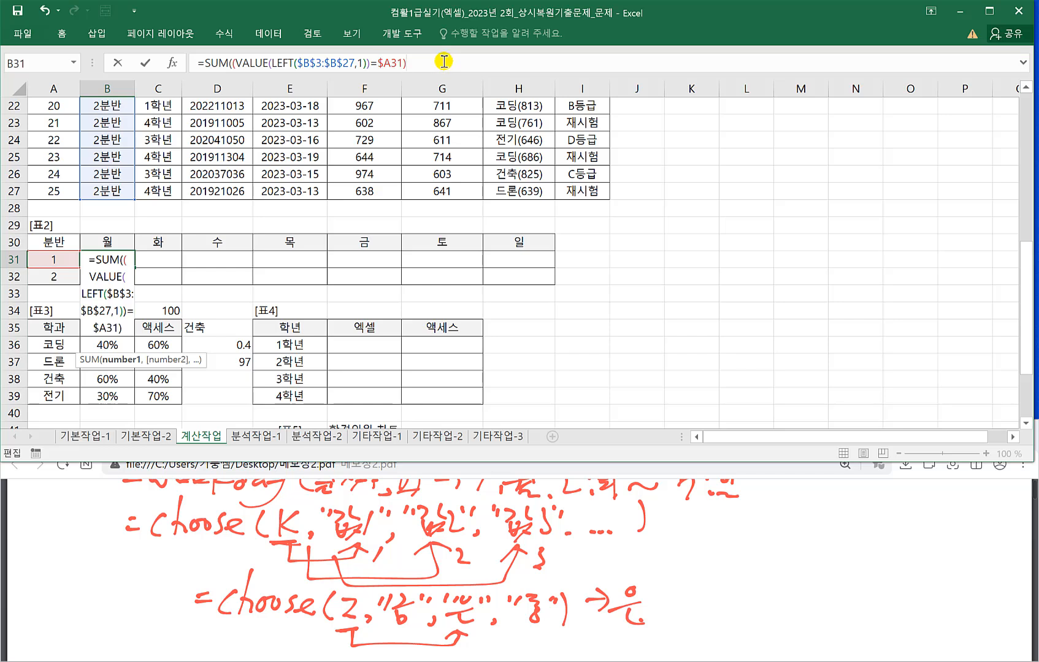
Multiply by a second condition that starts with WEEKDAY($E$3:$E$27,2) on the 접수일 dates.
{"action": "type", "text": "*(WEEJDAT"}
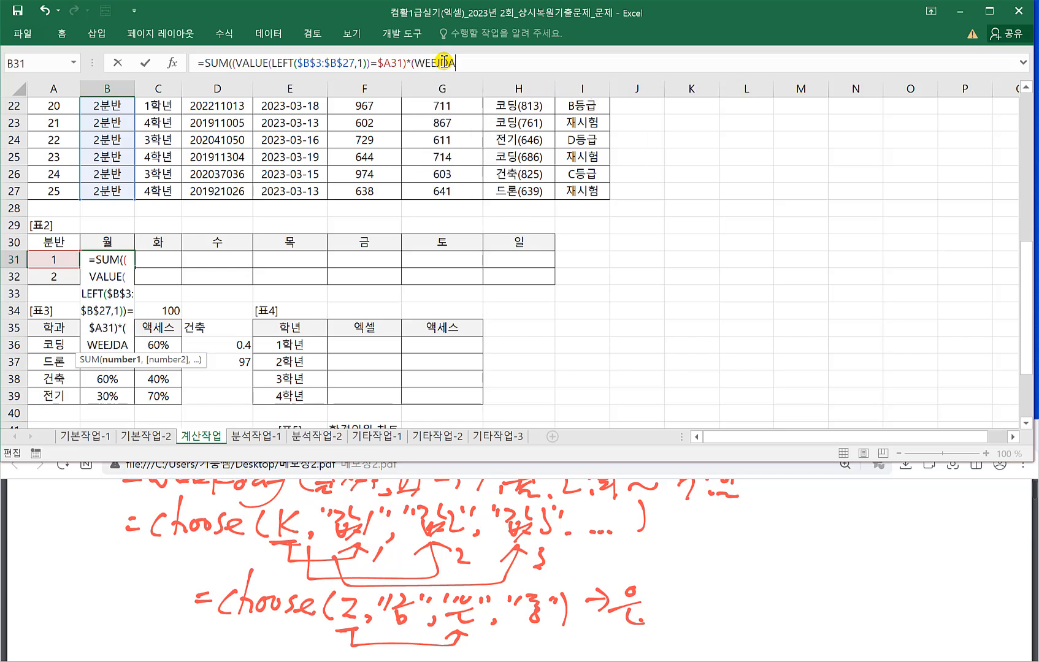
{"action": "key", "text": "BackSpace"}
{"action": "key", "text": "BackSpace"}
{"action": "key", "text": "BackSpace"}
{"action": "key", "text": "Tab"}
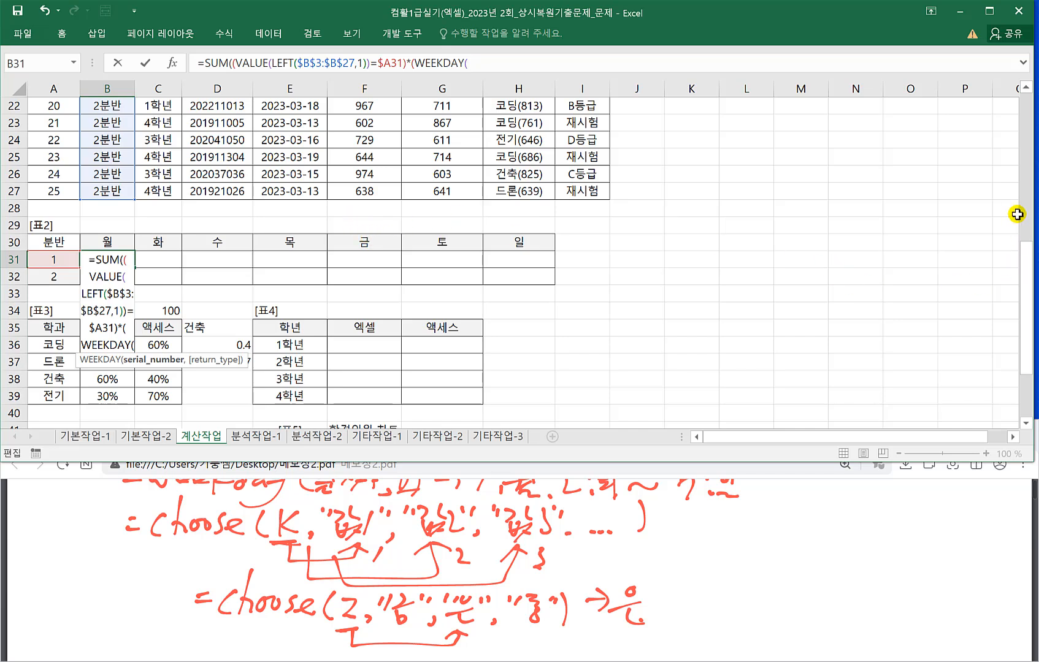
{"action": "left_click_drag", "start_coordinate": [1025, 250], "coordinate": [1018, 90]}
{"action": "left_click", "coordinate": [297, 141]}
{"action": "left_click_drag", "start_coordinate": [297, 140], "coordinate": [313, 142]}
{"action": "key", "text": "F4"}
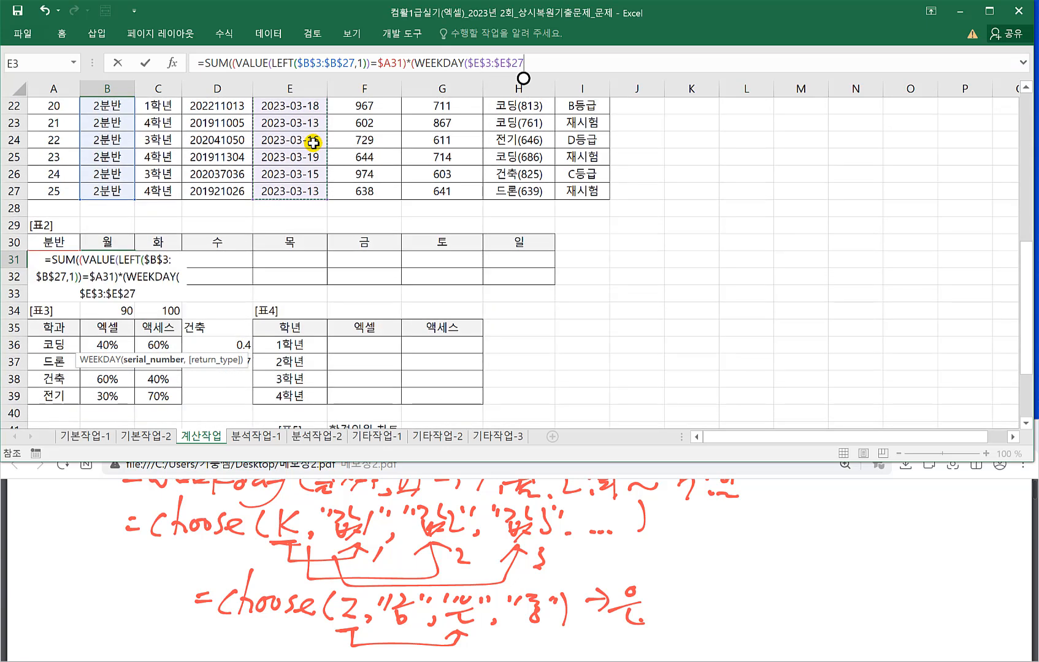
{"action": "left_click", "coordinate": [536, 62]}
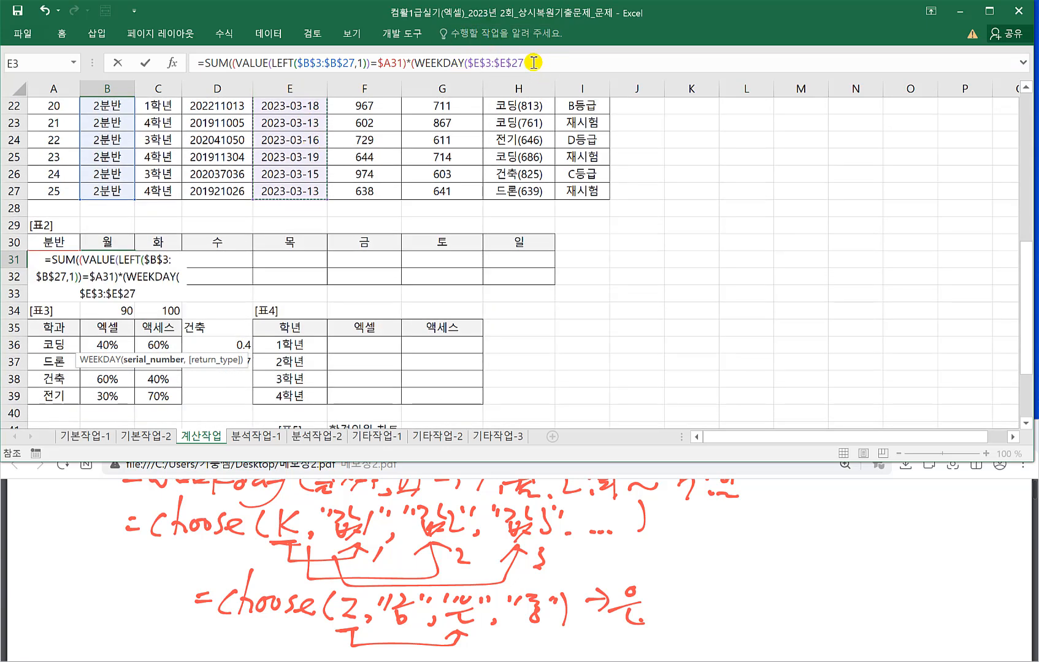
{"action": "type", "text": ","}
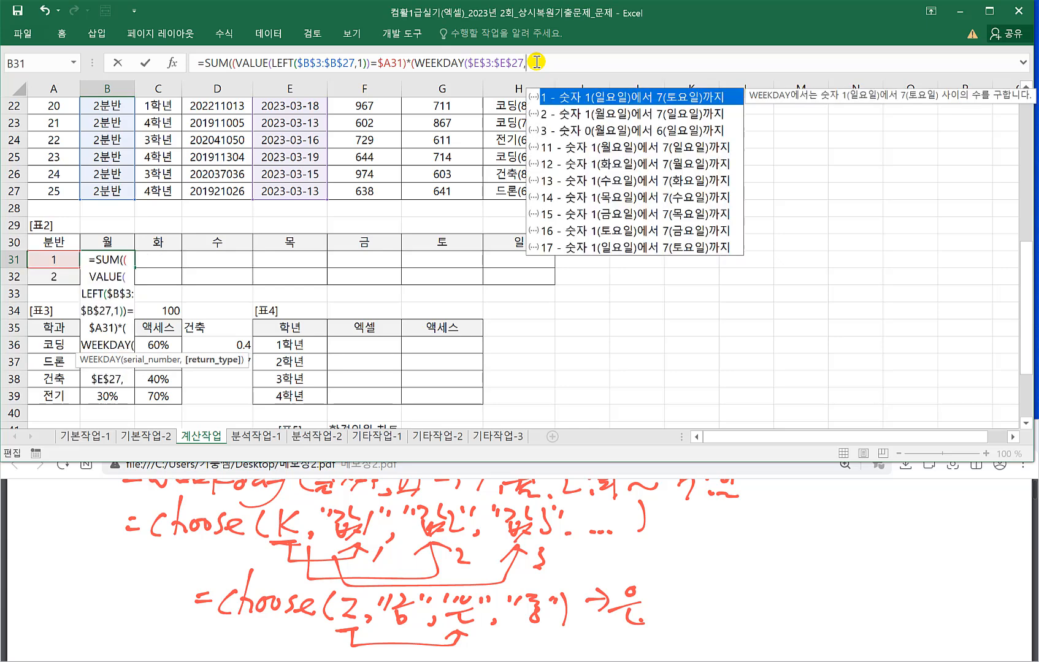
{"action": "type", "text": "2)"}
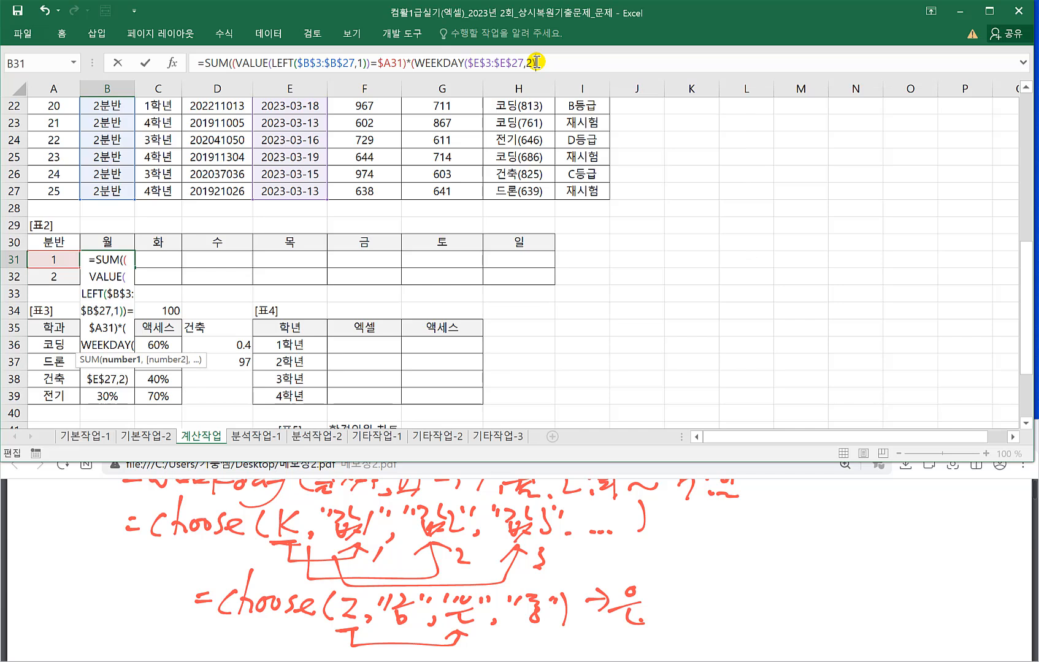
Wrap the WEEKDAY function in CHOOSE and list "월","화","수" as its first three values.
{"action": "left_click", "coordinate": [417, 62]}
{"action": "type", "text": "CHO"}
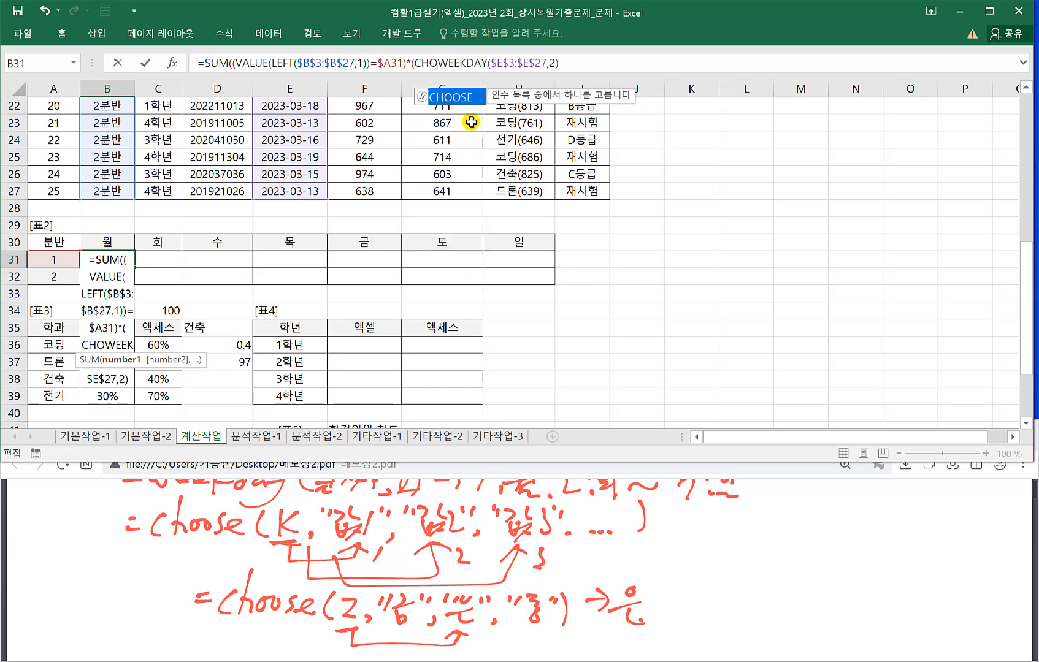
{"action": "type", "text": "OSE("}
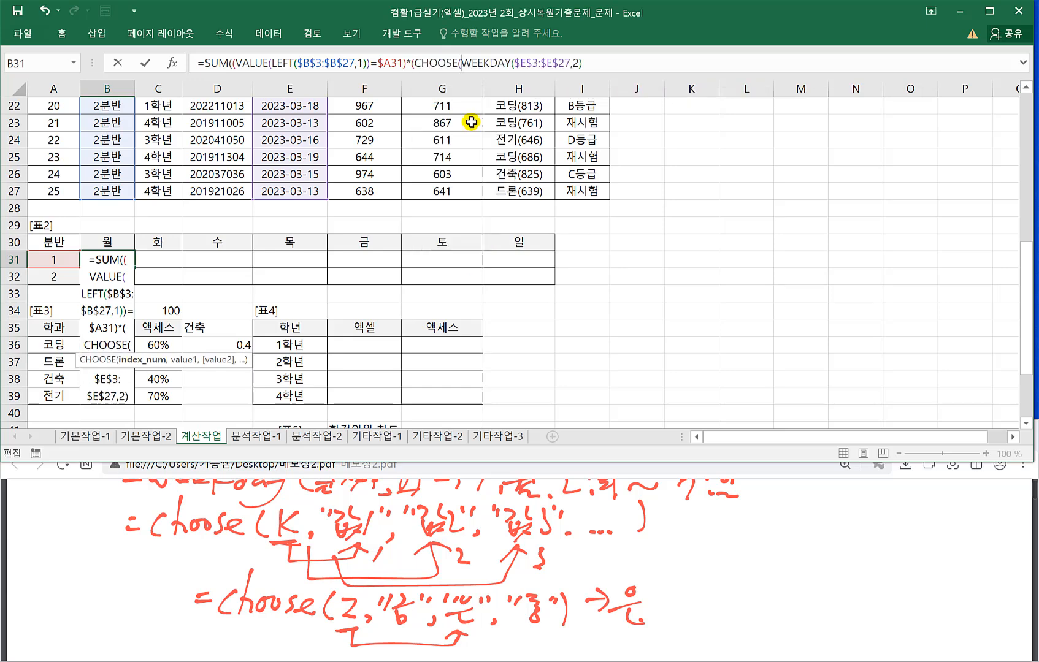
{"action": "left_click", "coordinate": [594, 61]}
{"action": "type", "text": ",\""}
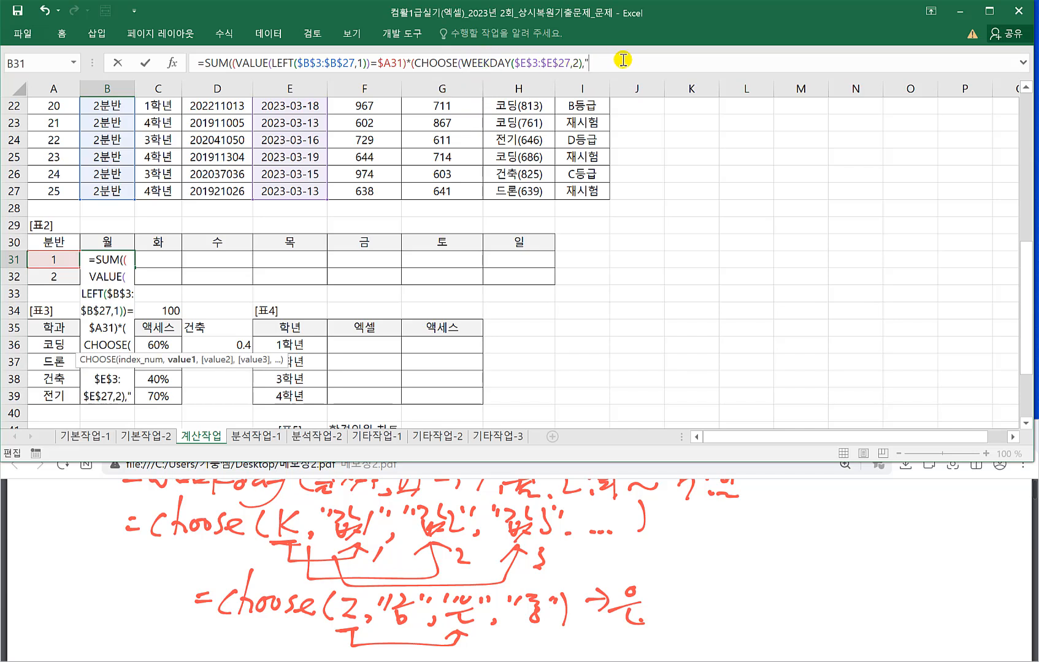
{"action": "type", "text": "월\",\"화\","}
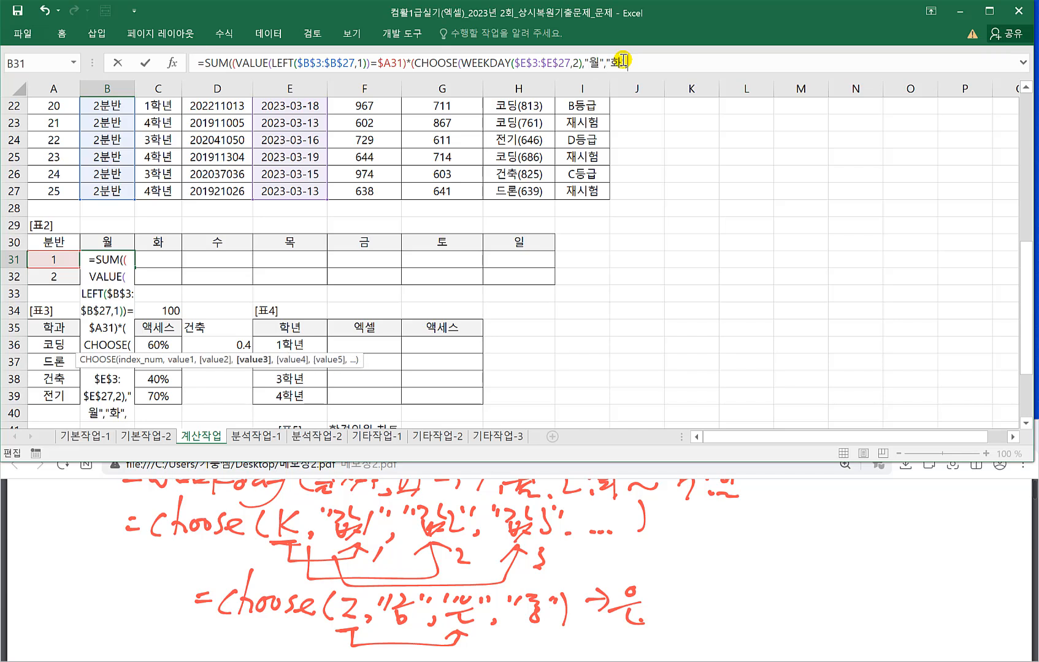
{"action": "type", "text": "\"수\"ㅡ"}
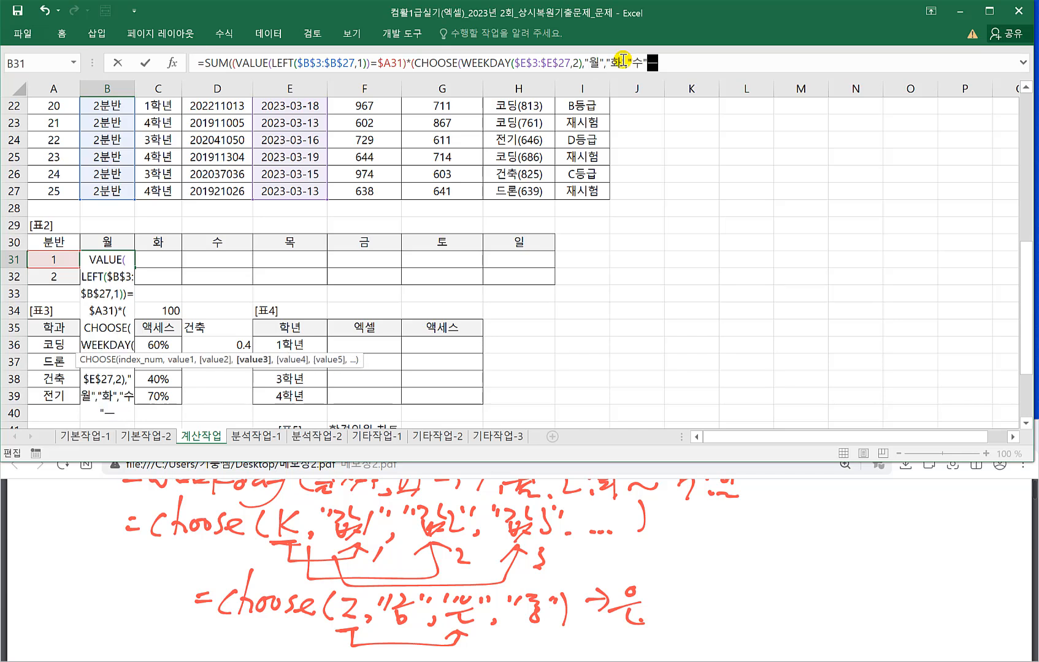
Complete the CHOOSE values with "목","금","토","일", correcting mistyped text, and close the function.
{"action": "key", "text": "BackSpace"}
{"action": "type", "text": ",\"aghr\",\"RMA"}
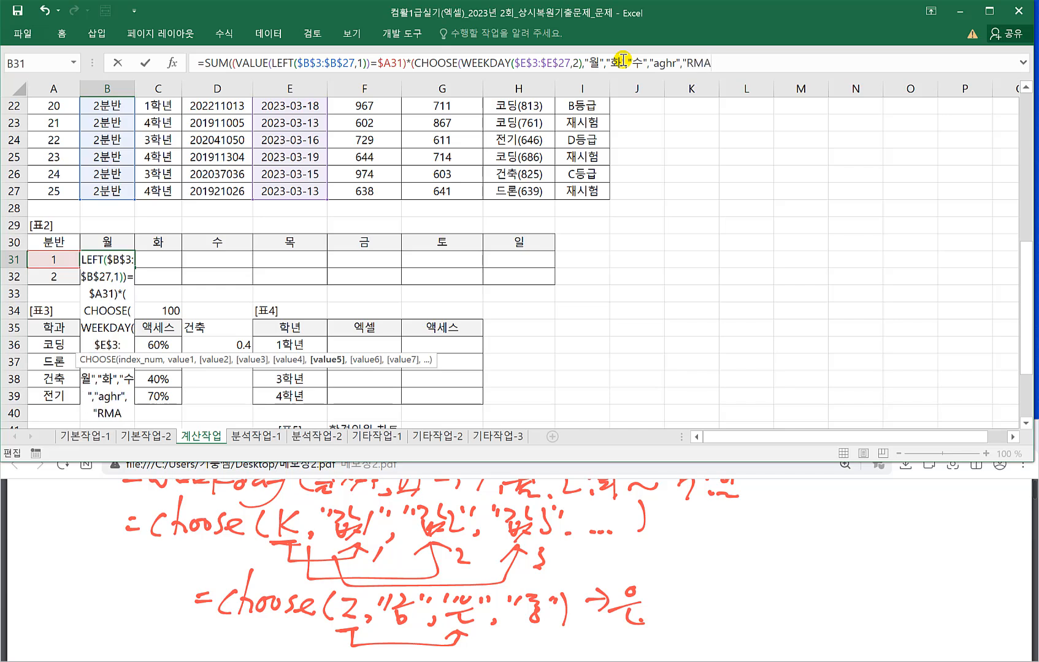
{"action": "key", "text": "BackSpace"}
{"action": "key", "text": "BackSpace"}
{"action": "key", "text": "BackSpace"}
{"action": "key", "text": "BackSpace"}
{"action": "key", "text": "BackSpace"}
{"action": "key", "text": "BackSpace"}
{"action": "key", "text": "BackSpace"}
{"action": "key", "text": "BackSpace"}
{"action": "key", "text": "BackSpace"}
{"action": "key", "text": "BackSpace"}
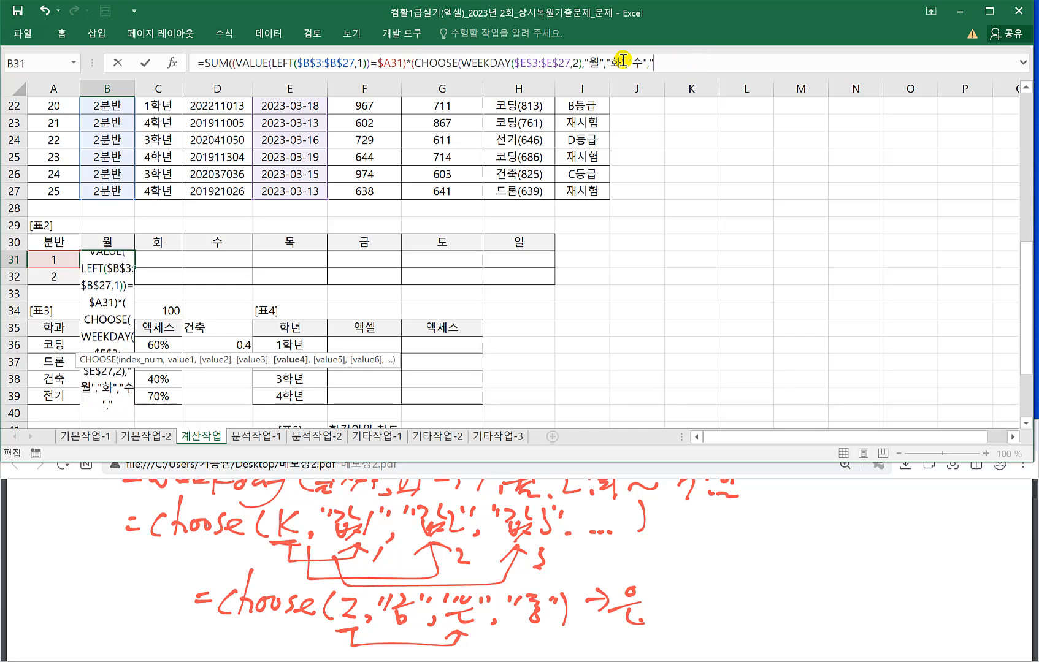
{"action": "type", "text": "목\",\"금\""}
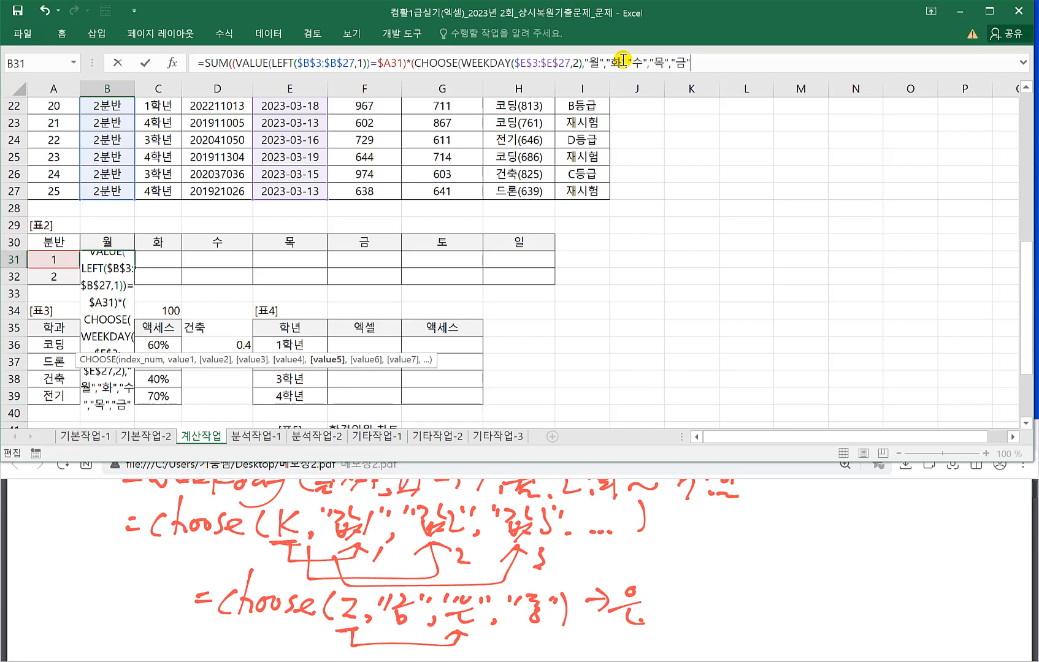
{"action": "type", "text": ",\"토\","}
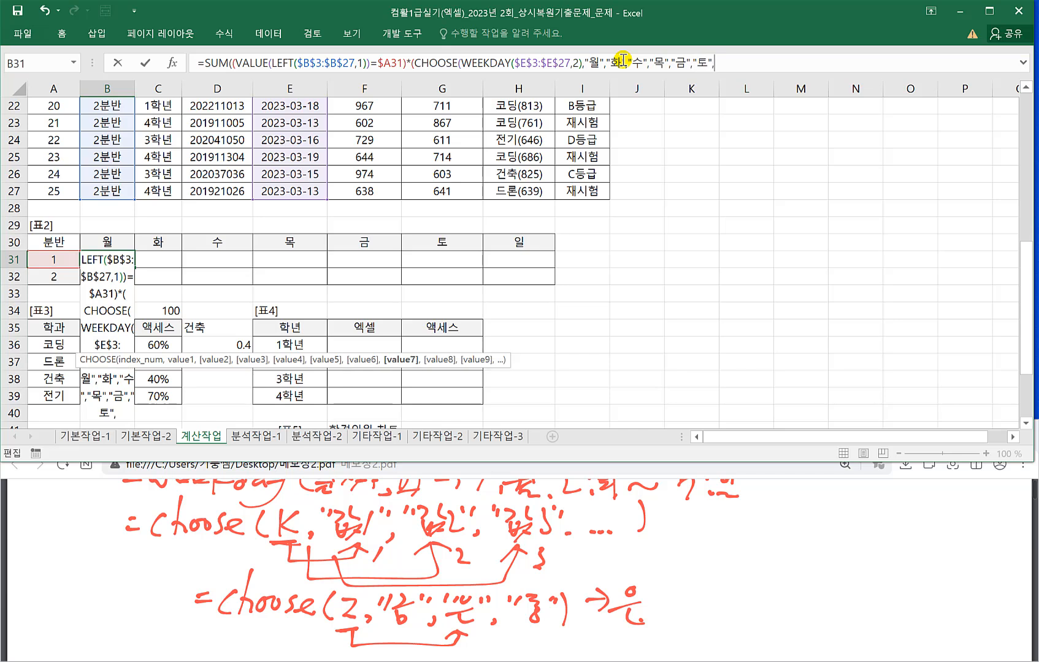
{"action": "type", "text": "\"일\")"}
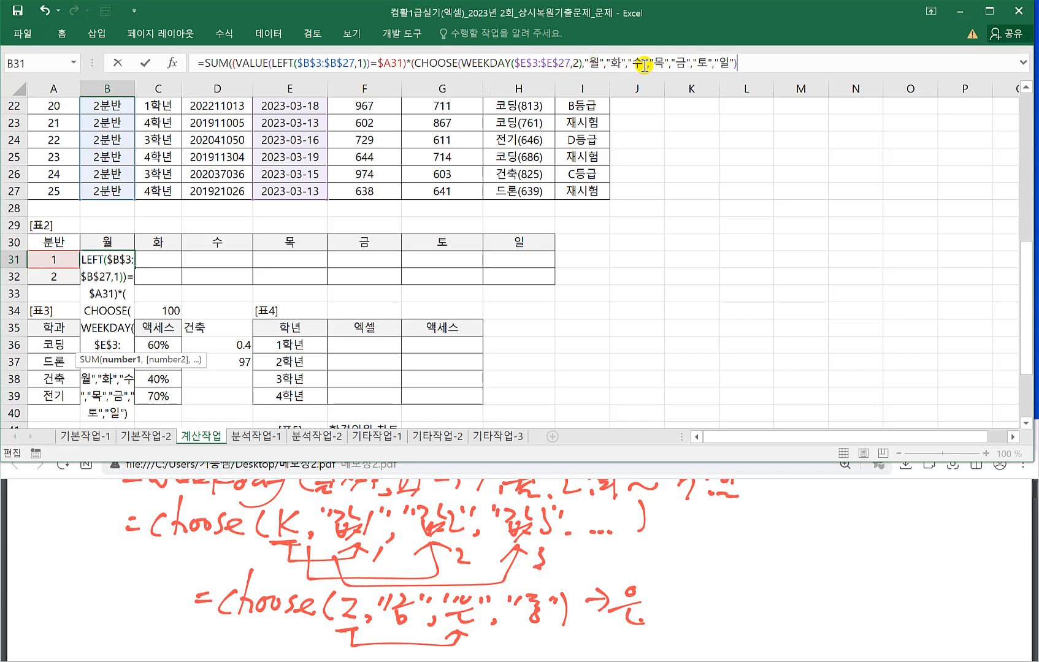
Complete the second condition by comparing the CHOOSE result with B$30, close the SUM function and enter B31 as an array formula.
{"action": "type", "text": "="}
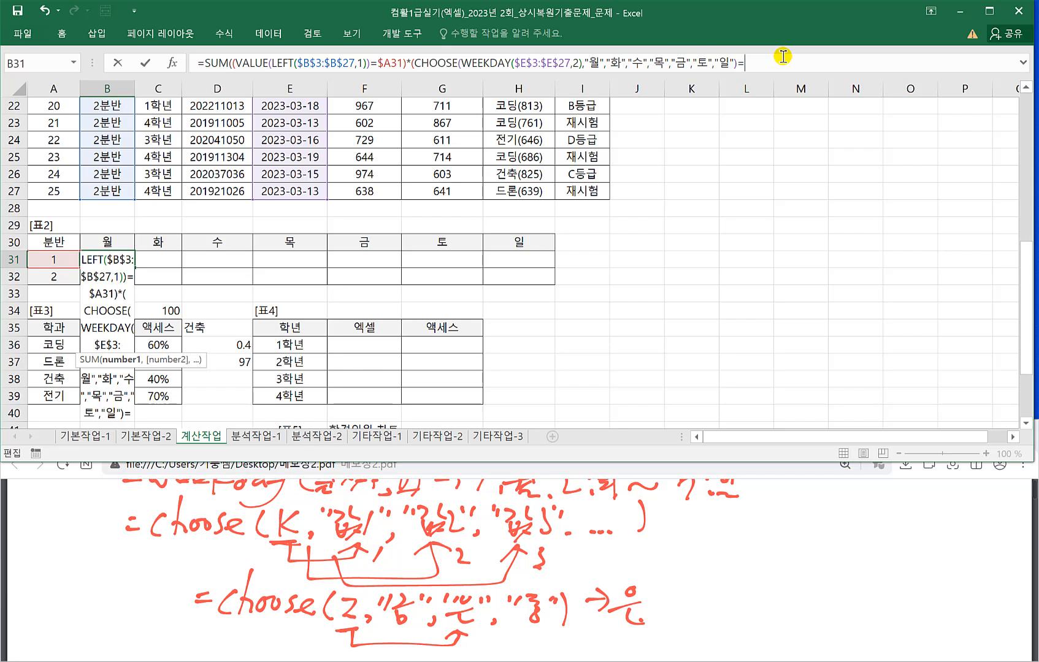
{"action": "left_click", "coordinate": [111, 240]}
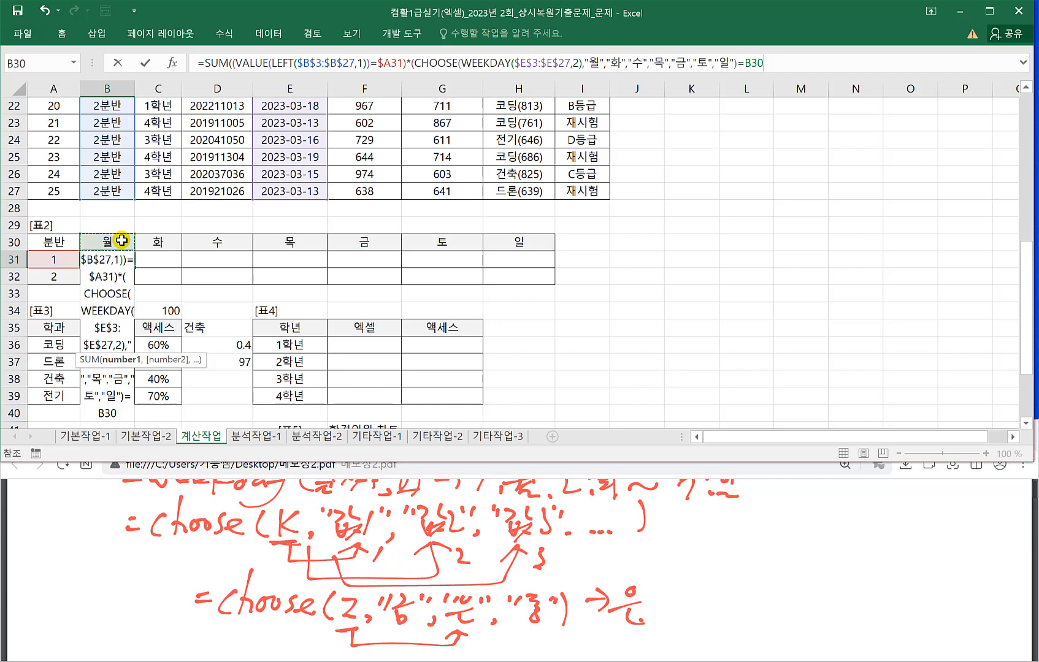
{"action": "key", "text": "F4"}
{"action": "key", "text": "F4"}
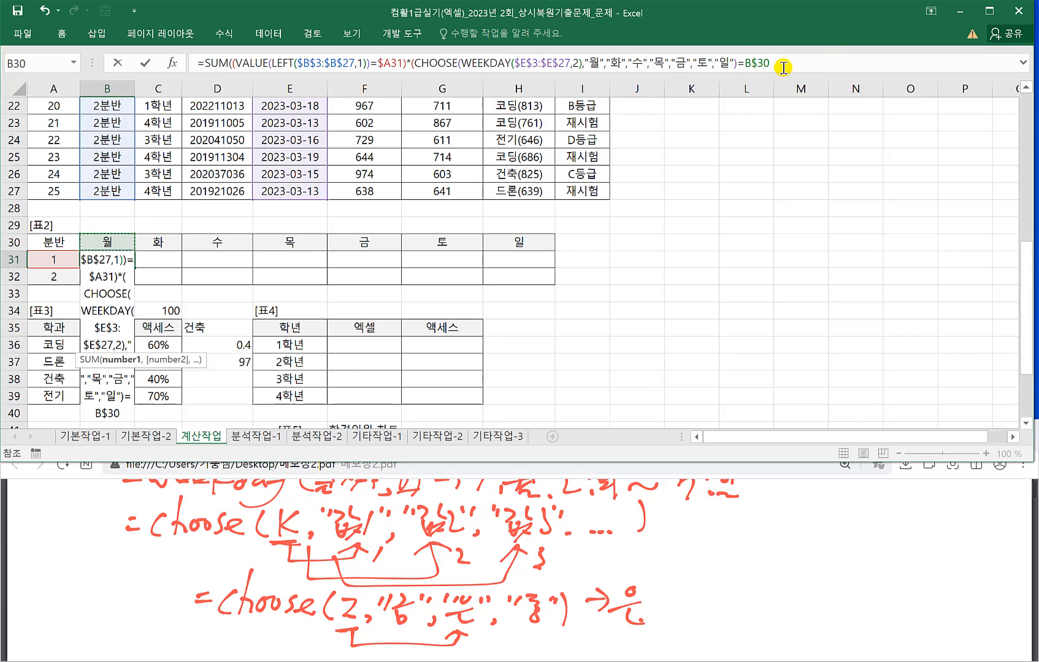
{"action": "type", "text": "))"}
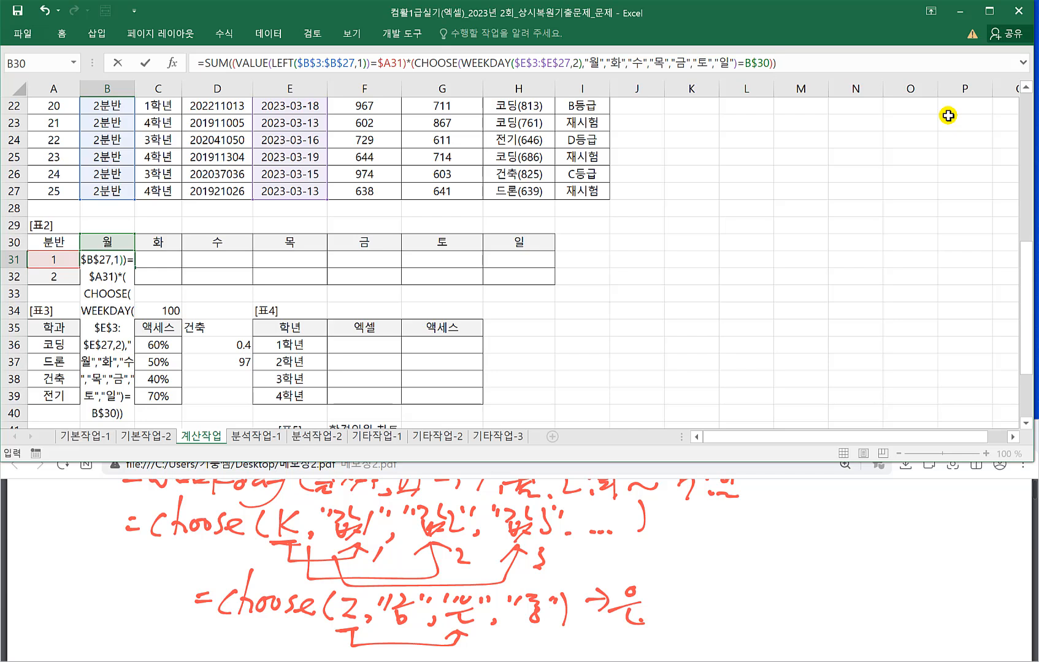
{"action": "key", "text": "ctrl+shift+Return"}
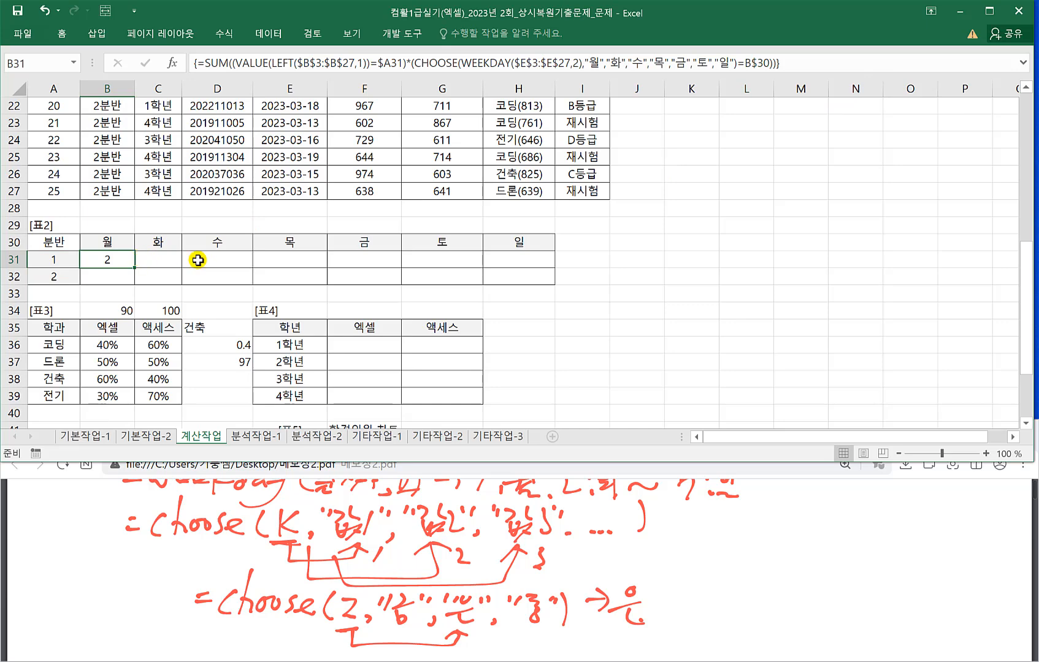
Append &"명" to the B31 array formula as task 3 requires, and fill it across B31:H32.
{"action": "left_click", "coordinate": [370, 552]}
{"action": "scroll", "coordinate": [368, 550], "scroll_direction": "up", "scroll_amount": 2}
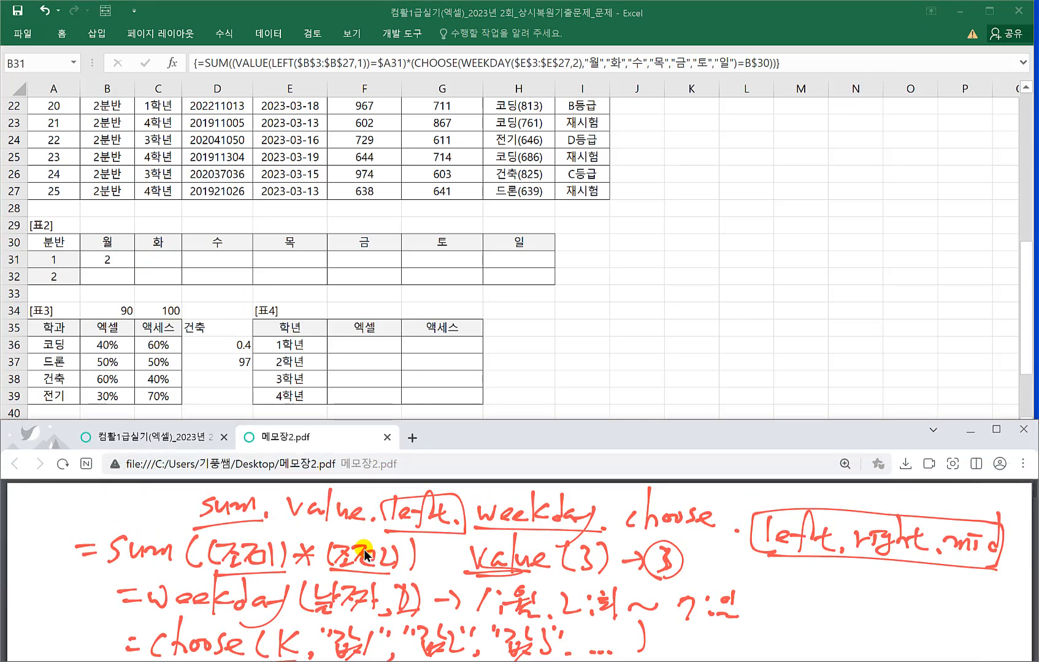
{"action": "scroll", "coordinate": [362, 549], "scroll_direction": "down", "scroll_amount": 5}
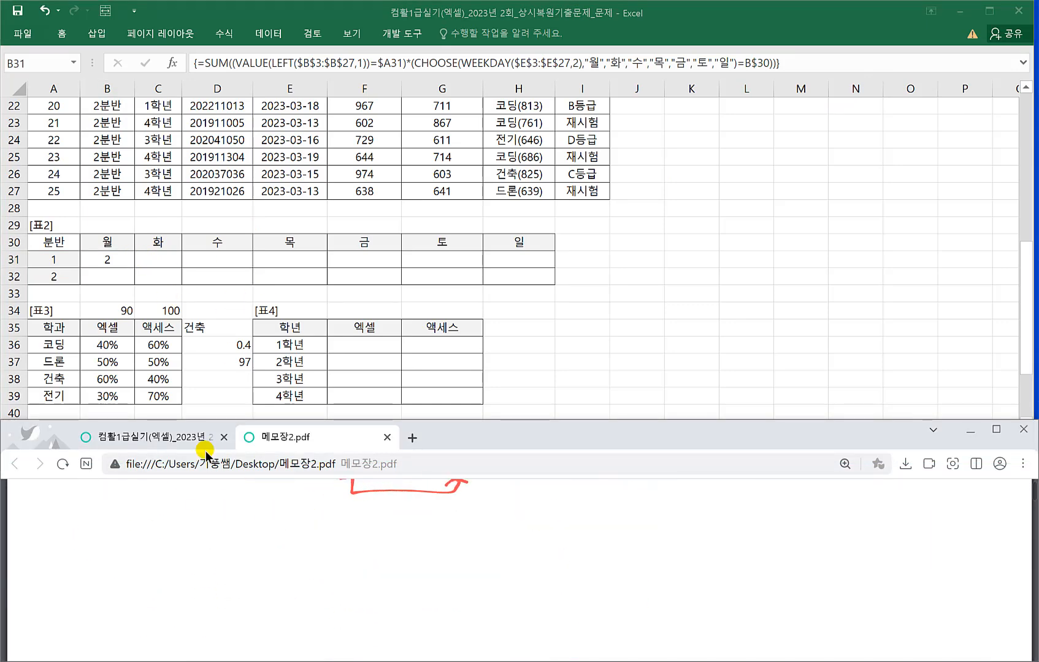
{"action": "left_click", "coordinate": [160, 436]}
{"action": "scroll", "coordinate": [229, 583], "scroll_direction": "up", "scroll_amount": 5}
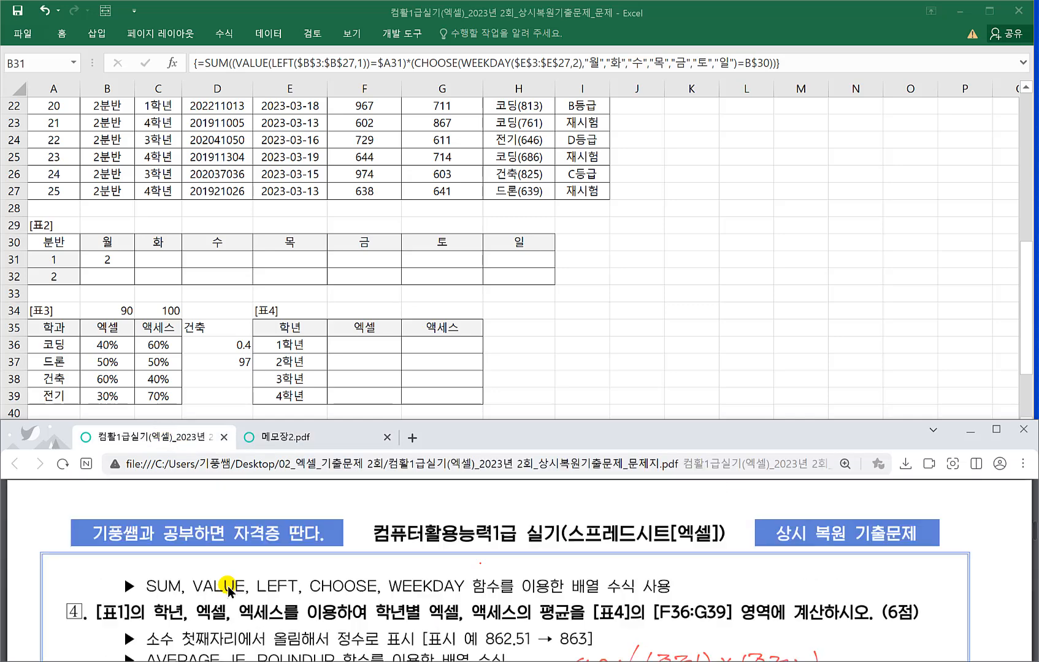
{"action": "scroll", "coordinate": [228, 587], "scroll_direction": "up", "scroll_amount": 2}
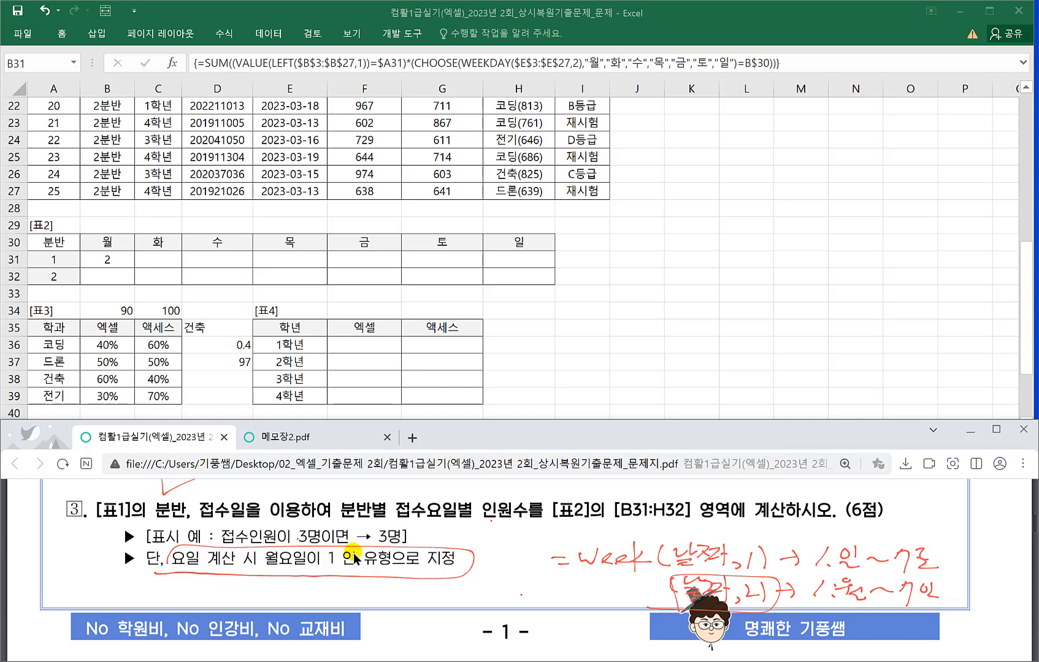
{"action": "left_click", "coordinate": [106, 259]}
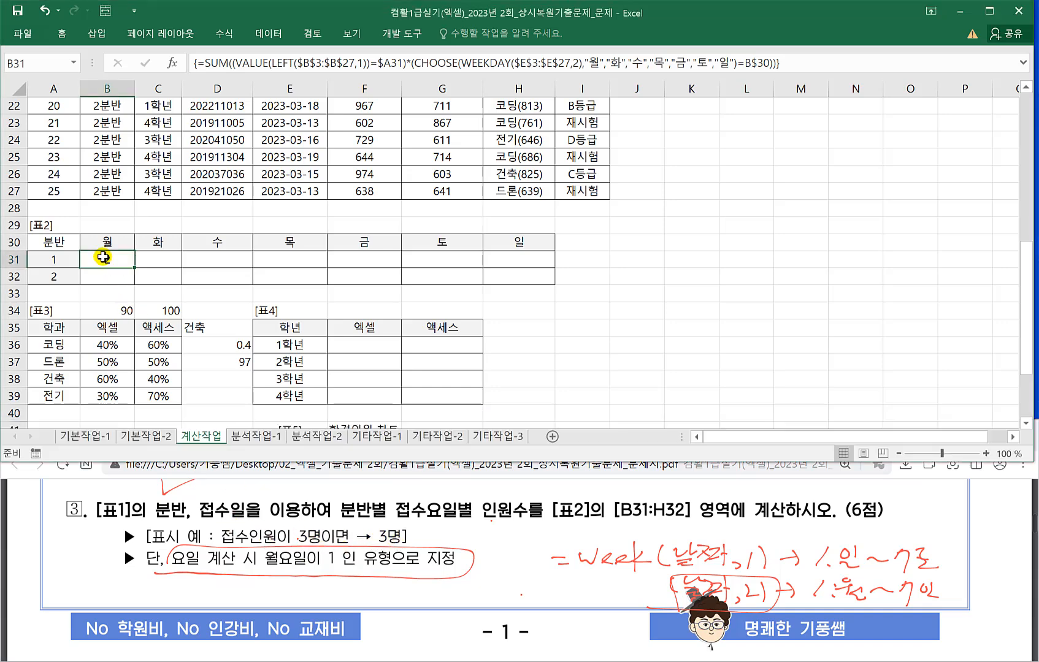
{"action": "left_click", "coordinate": [791, 64]}
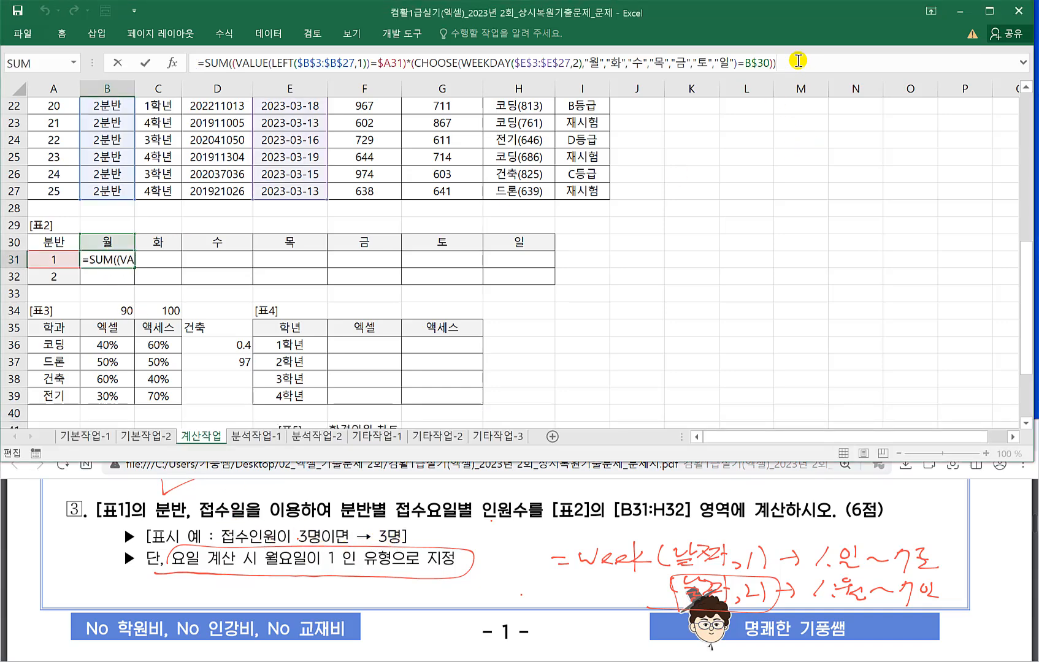
{"action": "type", "text": "&\"AUD"}
{"action": "key", "text": "BackSpace"}
{"action": "type", "text": "명"}
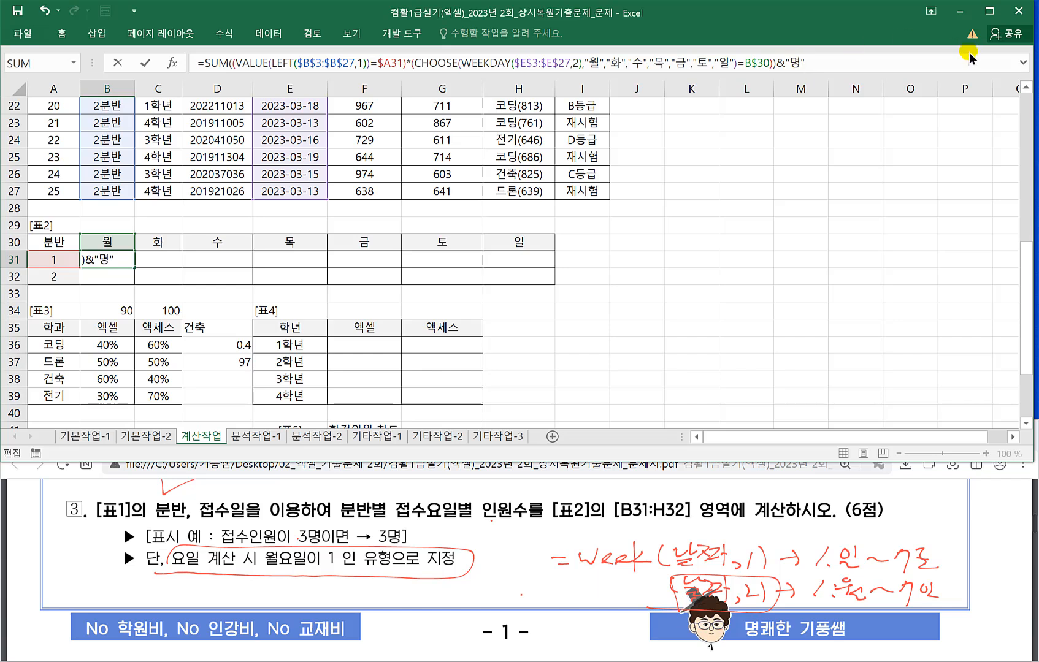
{"action": "key", "text": "ctrl+shift+Return"}
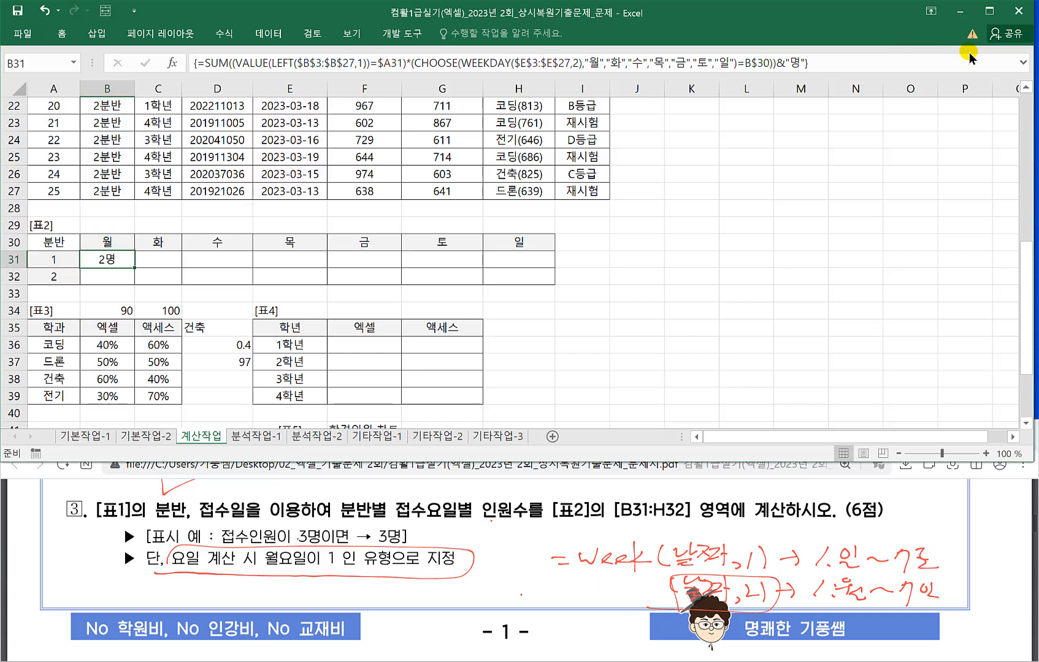
{"action": "left_click_drag", "start_coordinate": [133, 268], "coordinate": [536, 277]}
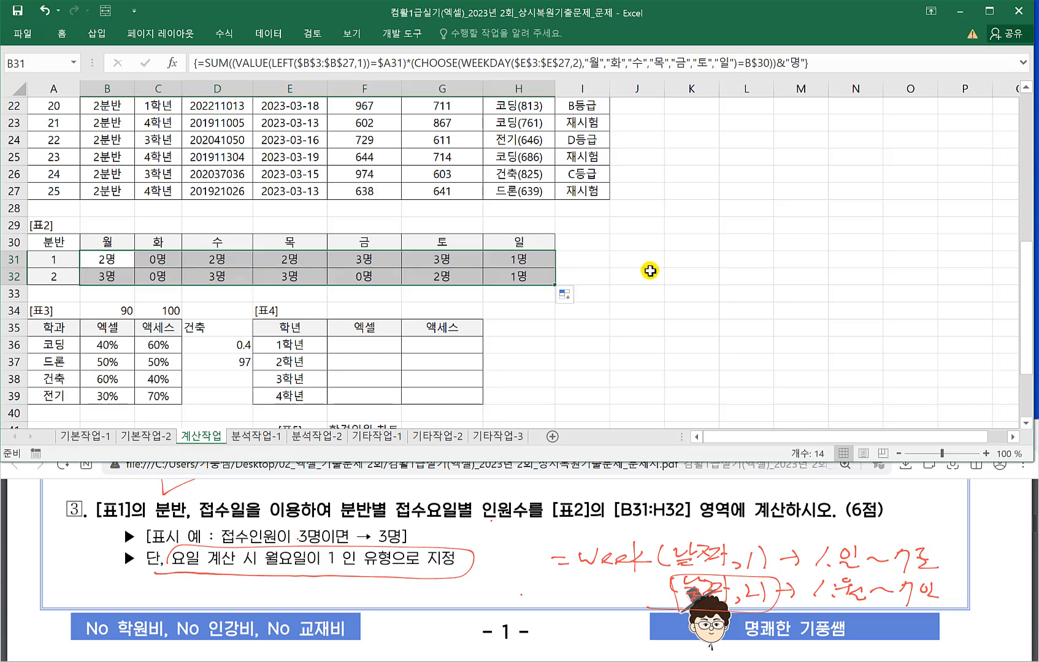
{"action": "left_click", "coordinate": [638, 272]}
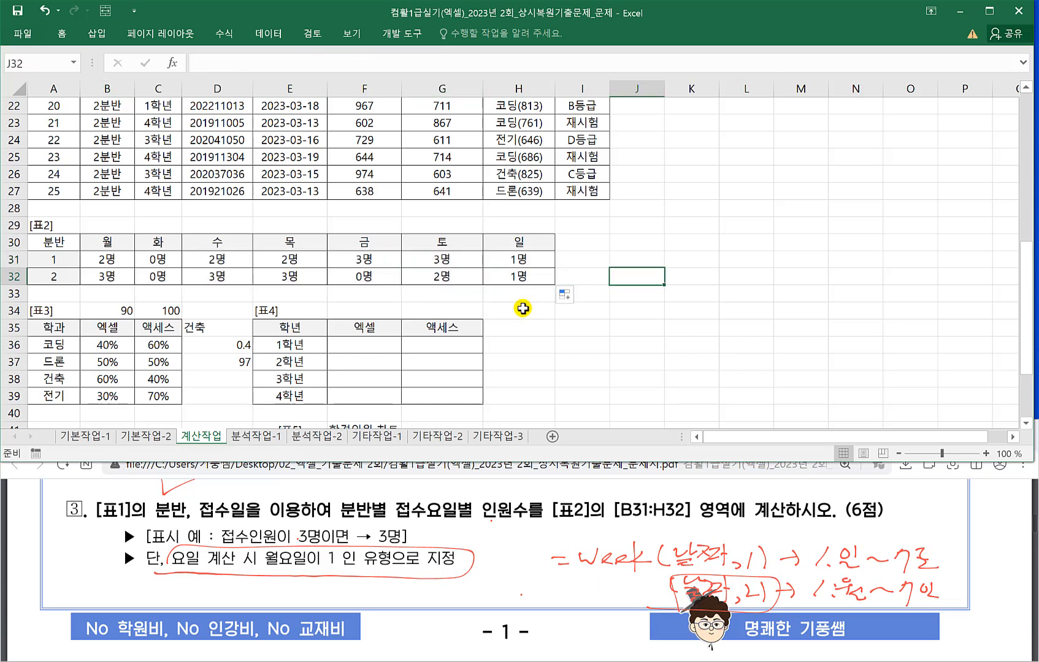
Switch to task 4 in the question PDF and underline its integer display requirement and the ROUNDUP function.
{"action": "left_click", "coordinate": [367, 344]}
{"action": "left_click", "coordinate": [274, 526]}
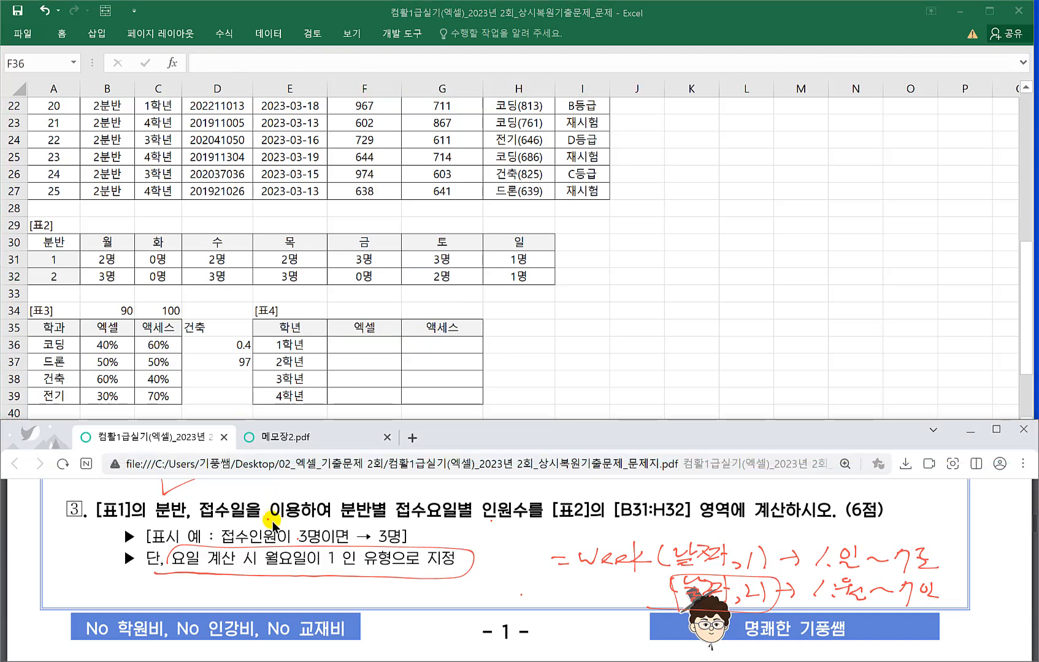
{"action": "scroll", "coordinate": [274, 530], "scroll_direction": "down", "scroll_amount": 1}
{"action": "scroll", "coordinate": [273, 529], "scroll_direction": "down", "scroll_amount": 1}
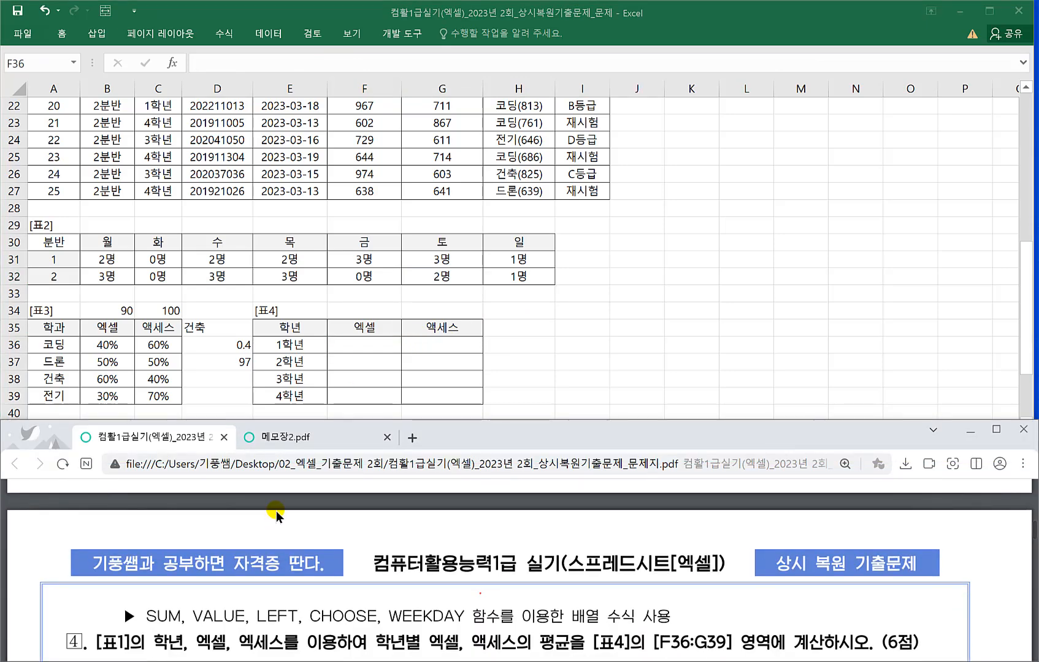
{"action": "scroll", "coordinate": [278, 522], "scroll_direction": "down", "scroll_amount": 3}
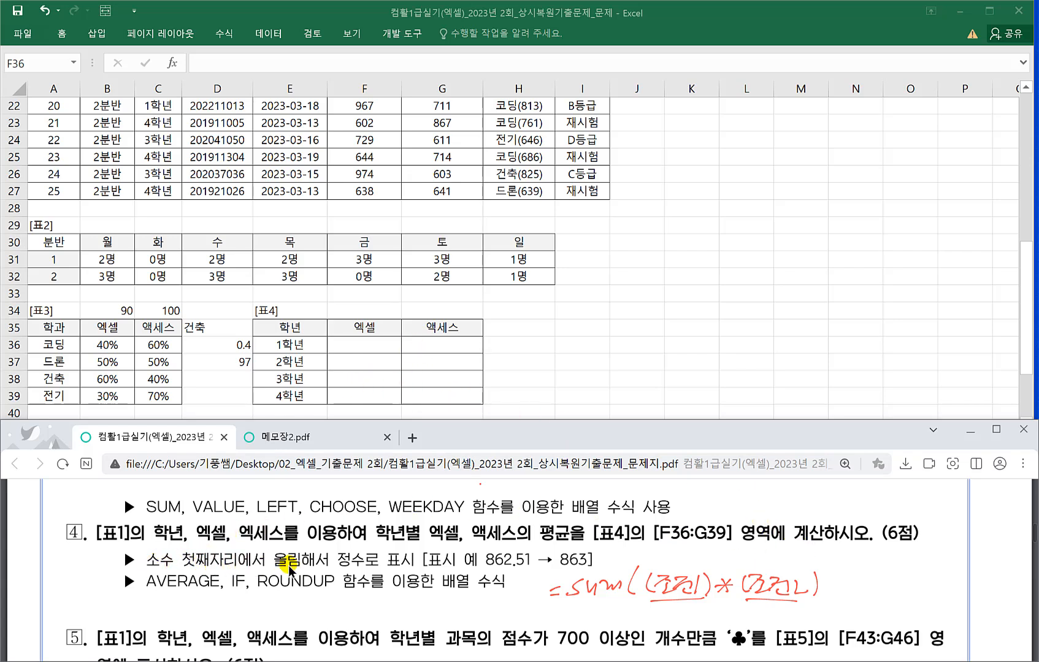
{"action": "left_click_drag", "start_coordinate": [319, 570], "coordinate": [402, 569]}
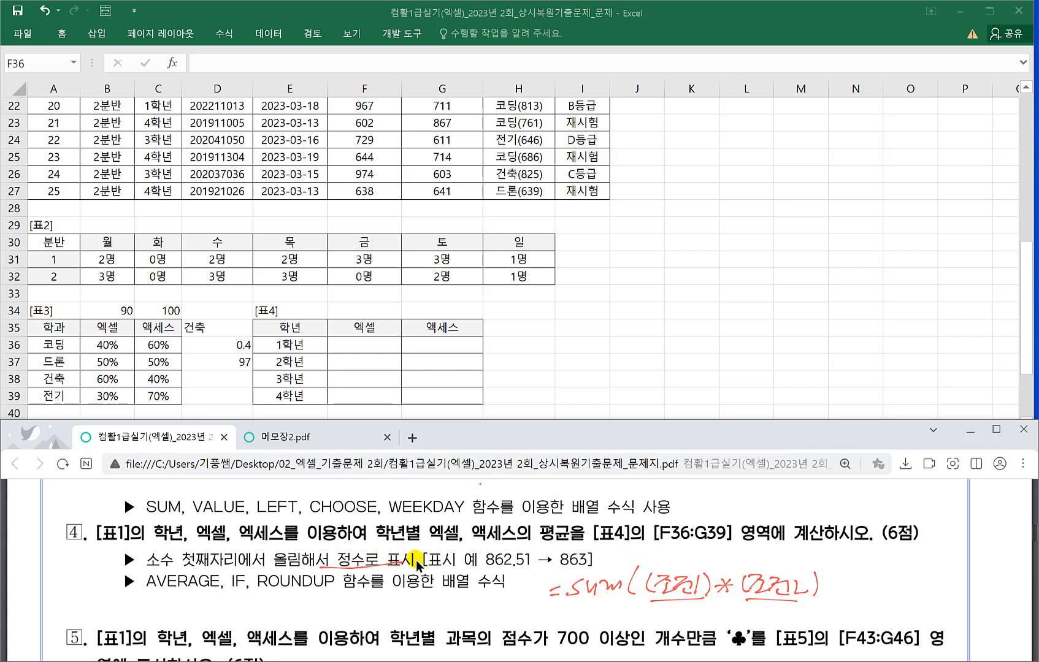
{"action": "left_click_drag", "start_coordinate": [251, 589], "coordinate": [331, 590]}
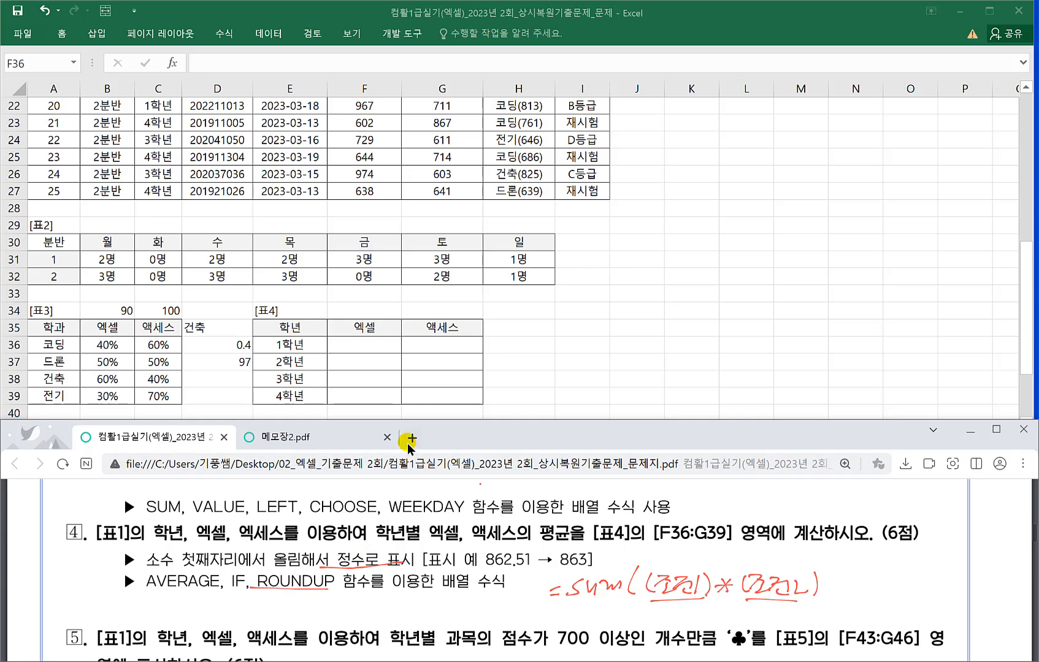
Handwrite "=average(if(" beneath the function list of task 4 in the question PDF.
{"action": "scroll", "coordinate": [388, 416], "scroll_direction": "down", "scroll_amount": 1}
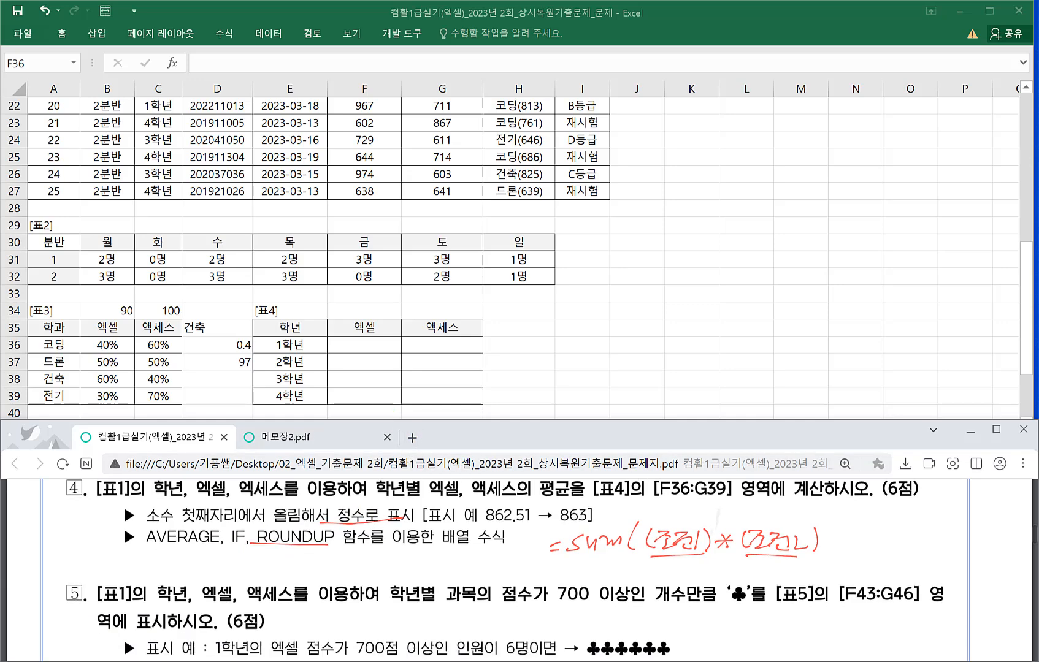
{"action": "left_click_drag", "start_coordinate": [136, 549], "coordinate": [147, 548]}
{"action": "left_click_drag", "start_coordinate": [136, 555], "coordinate": [149, 553]}
{"action": "mouse_move", "coordinate": [167, 546]}
{"action": "left_mouse_down"}
{"action": "mouse_move", "coordinate": [157, 559]}
{"action": "mouse_move", "coordinate": [169, 559]}
{"action": "left_mouse_up"}
{"action": "mouse_move", "coordinate": [171, 549]}
{"action": "left_mouse_down"}
{"action": "mouse_move", "coordinate": [191, 558]}
{"action": "mouse_move", "coordinate": [207, 551]}
{"action": "left_mouse_up"}
{"action": "mouse_move", "coordinate": [217, 549]}
{"action": "left_mouse_down"}
{"action": "mouse_move", "coordinate": [216, 569]}
{"action": "mouse_move", "coordinate": [247, 554]}
{"action": "mouse_move", "coordinate": [271, 562]}
{"action": "left_mouse_up"}
{"action": "left_click", "coordinate": [272, 553]}
{"action": "left_click_drag", "start_coordinate": [299, 537], "coordinate": [281, 573]}
{"action": "mouse_move", "coordinate": [286, 554]}
{"action": "left_mouse_down"}
{"action": "mouse_move", "coordinate": [313, 563]}
{"action": "mouse_move", "coordinate": [344, 533]}
{"action": "left_mouse_up"}
{"action": "left_click_drag", "start_coordinate": [331, 552], "coordinate": [367, 544]}
{"action": "left_click_drag", "start_coordinate": [357, 554], "coordinate": [367, 553]}
{"action": "left_click_drag", "start_coordinate": [363, 554], "coordinate": [372, 564]}
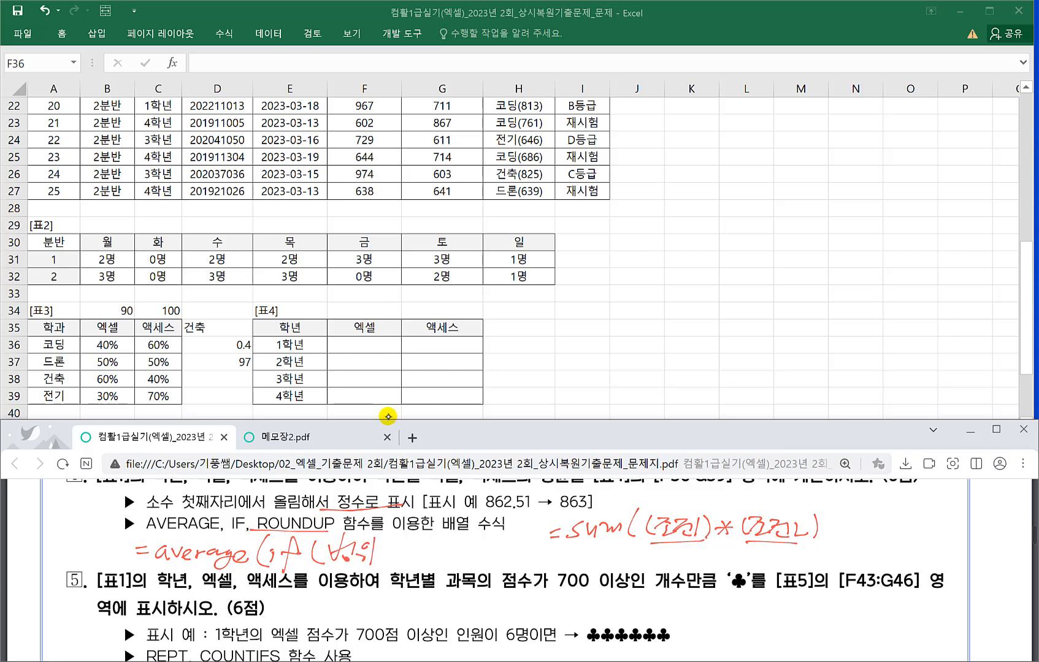
{"action": "key", "text": "ctrl+z"}
{"action": "key", "text": "ctrl+z"}
{"action": "key", "text": "ctrl+z"}
{"action": "key", "text": "ctrl+z"}
Complete the handwritten formula with "조건, 범위" as the IF arguments and two closing parentheses.
{"action": "left_click_drag", "start_coordinate": [329, 543], "coordinate": [327, 558]}
{"action": "left_click_drag", "start_coordinate": [336, 547], "coordinate": [337, 559]}
{"action": "left_click_drag", "start_coordinate": [329, 560], "coordinate": [346, 558]}
{"action": "left_click_drag", "start_coordinate": [348, 543], "coordinate": [402, 559]}
{"action": "left_click_drag", "start_coordinate": [393, 554], "coordinate": [401, 553]}
{"action": "left_click_drag", "start_coordinate": [403, 552], "coordinate": [409, 551]}
{"action": "left_click_drag", "start_coordinate": [410, 546], "coordinate": [408, 563]}
{"action": "left_click_drag", "start_coordinate": [422, 541], "coordinate": [428, 550]}
{"action": "left_click_drag", "start_coordinate": [421, 554], "coordinate": [423, 563]}
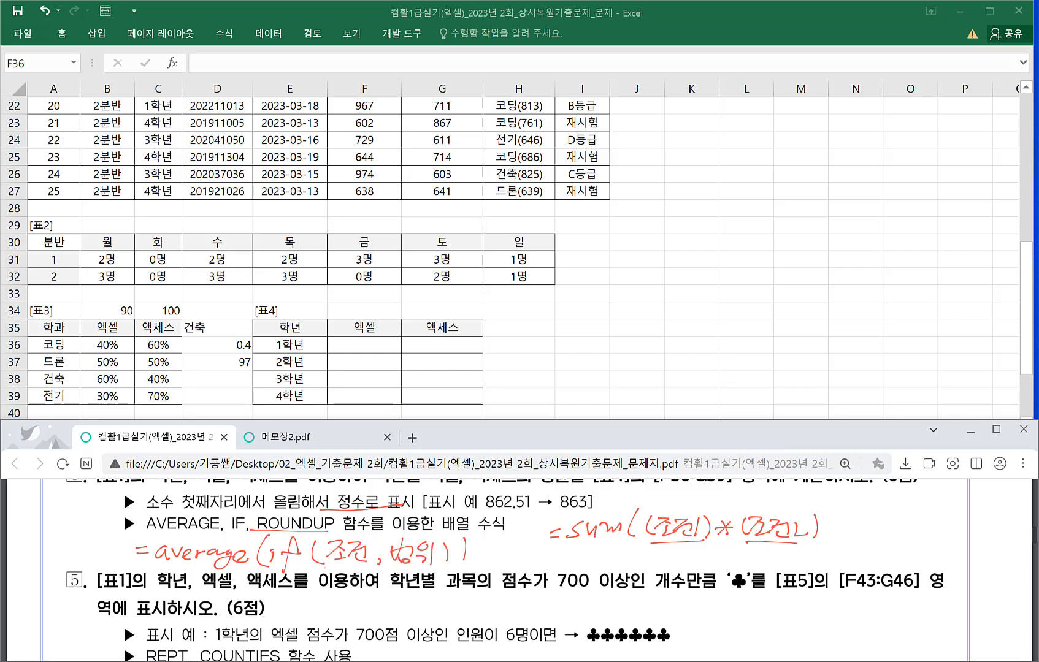
Underline average, 조건 and 범위 in the handwritten formula.
{"action": "left_click_drag", "start_coordinate": [406, 570], "coordinate": [442, 570]}
{"action": "left_click_drag", "start_coordinate": [161, 570], "coordinate": [252, 568]}
{"action": "left_click_drag", "start_coordinate": [169, 572], "coordinate": [239, 570]}
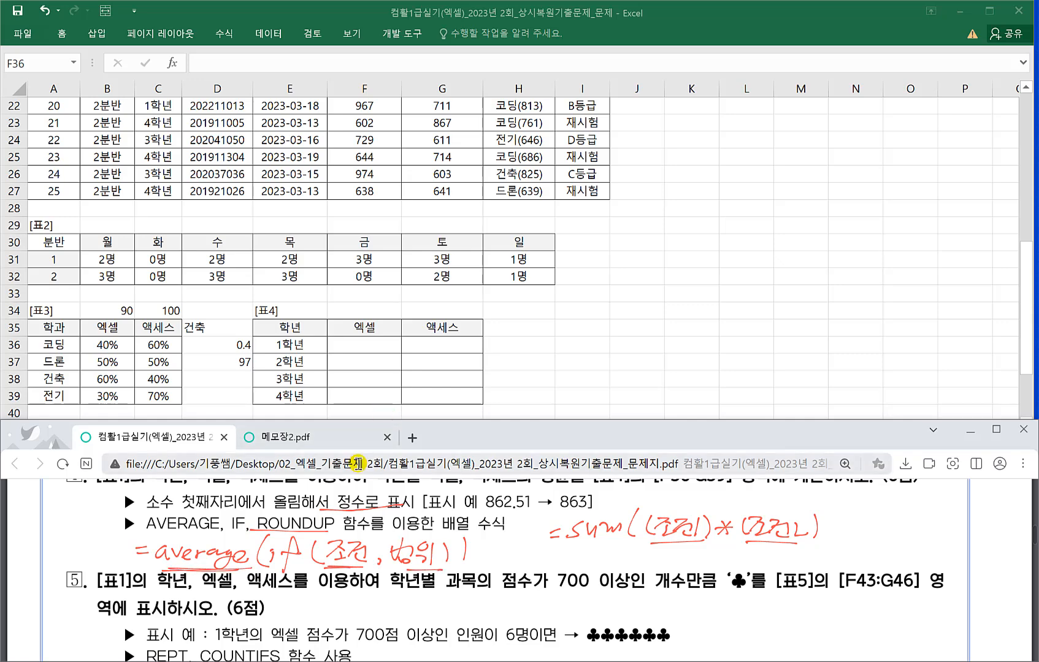
Switch to Excel and start the formula =AVERAGE(IF( in cell F36 of 표4.
{"action": "left_click", "coordinate": [350, 342]}
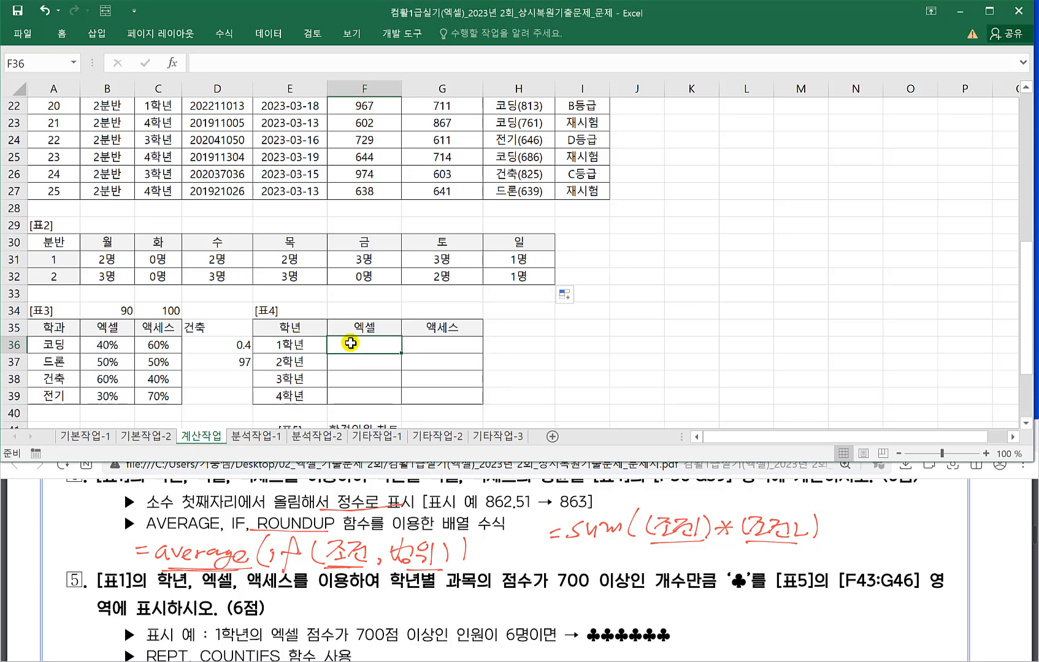
{"action": "scroll", "coordinate": [358, 322], "scroll_direction": "down", "scroll_amount": 3}
{"action": "scroll", "coordinate": [358, 325], "scroll_direction": "up", "scroll_amount": 4}
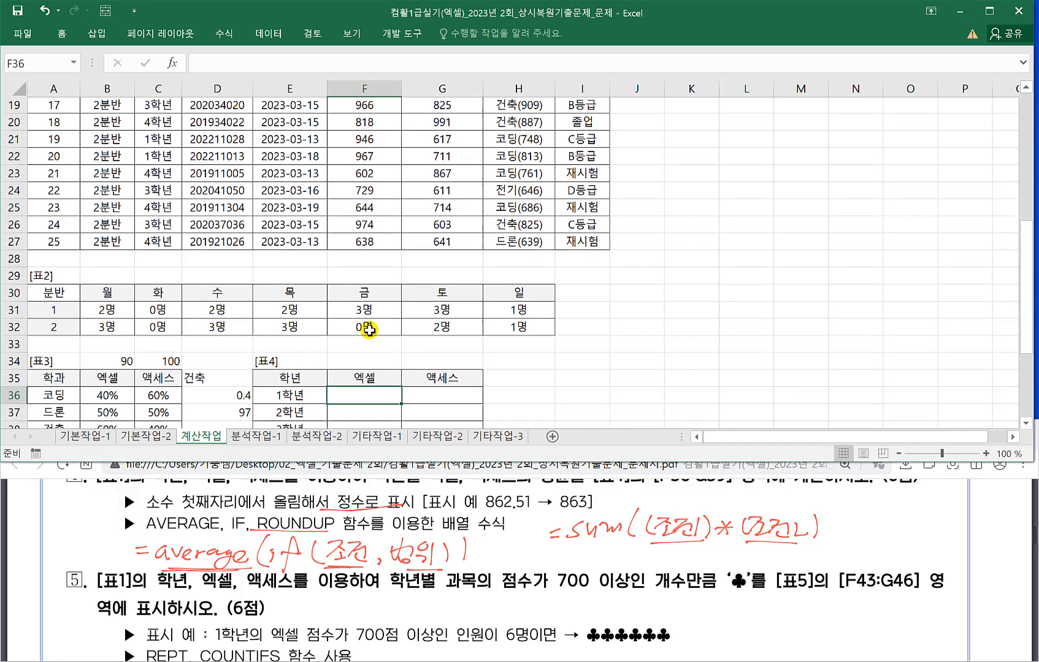
{"action": "type", "text": "="}
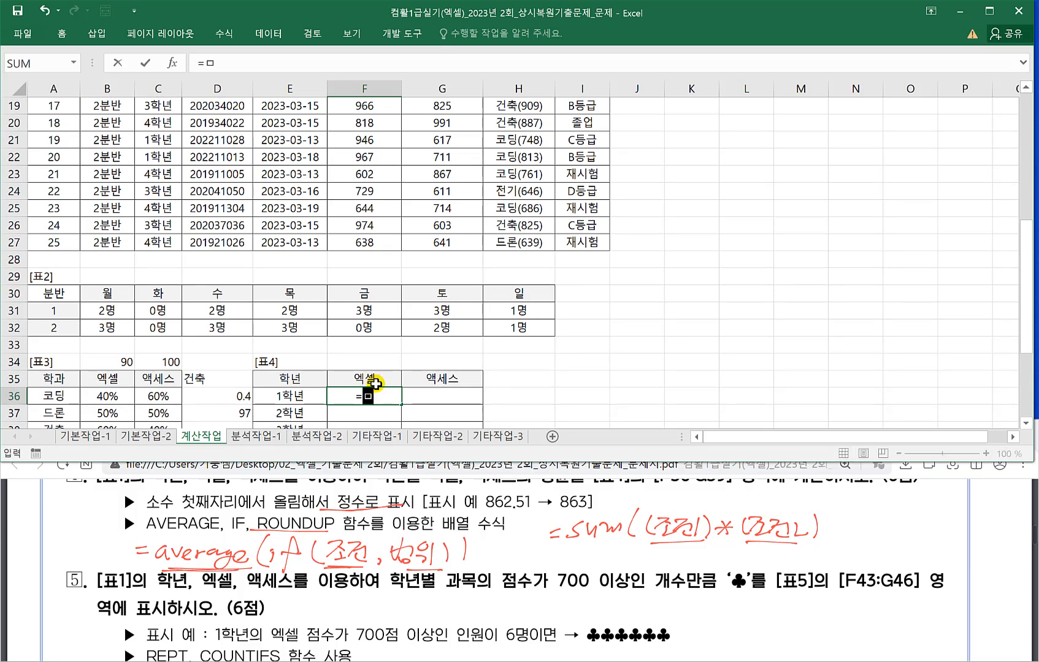
{"action": "type", "text": "AVERAGE"}
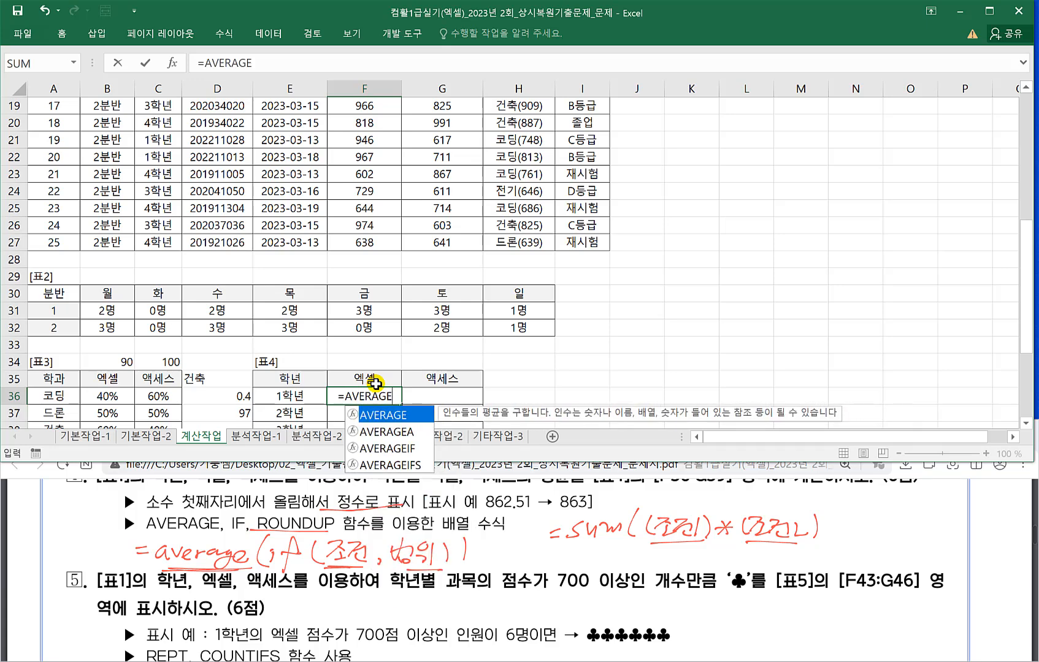
{"action": "type", "text": "(IF("}
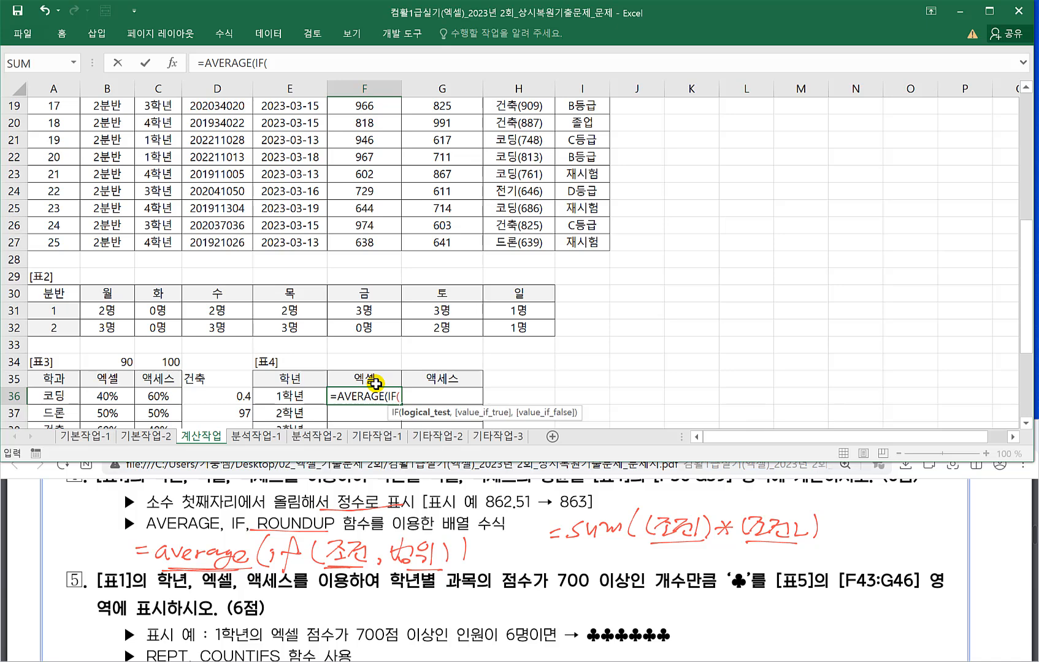
Enter $C$3:$C$27=$E36 as the IF condition in the F36 formula, comparing the 표1 학년 range with the 표4 grade.
{"action": "scroll", "coordinate": [203, 344], "scroll_direction": "up", "scroll_amount": 6}
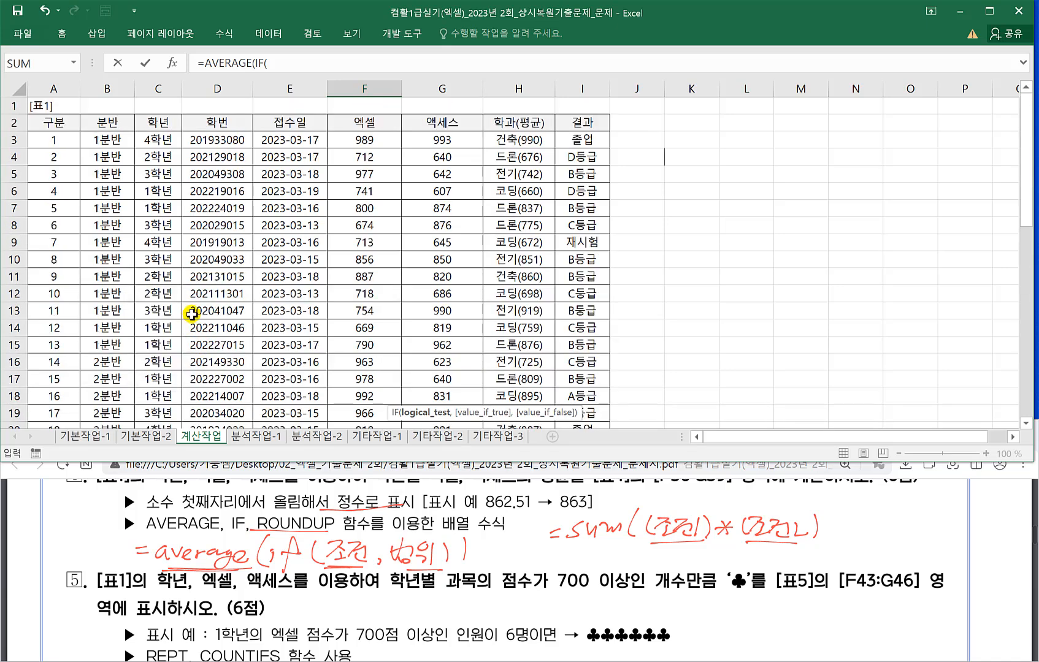
{"action": "left_click", "coordinate": [157, 142]}
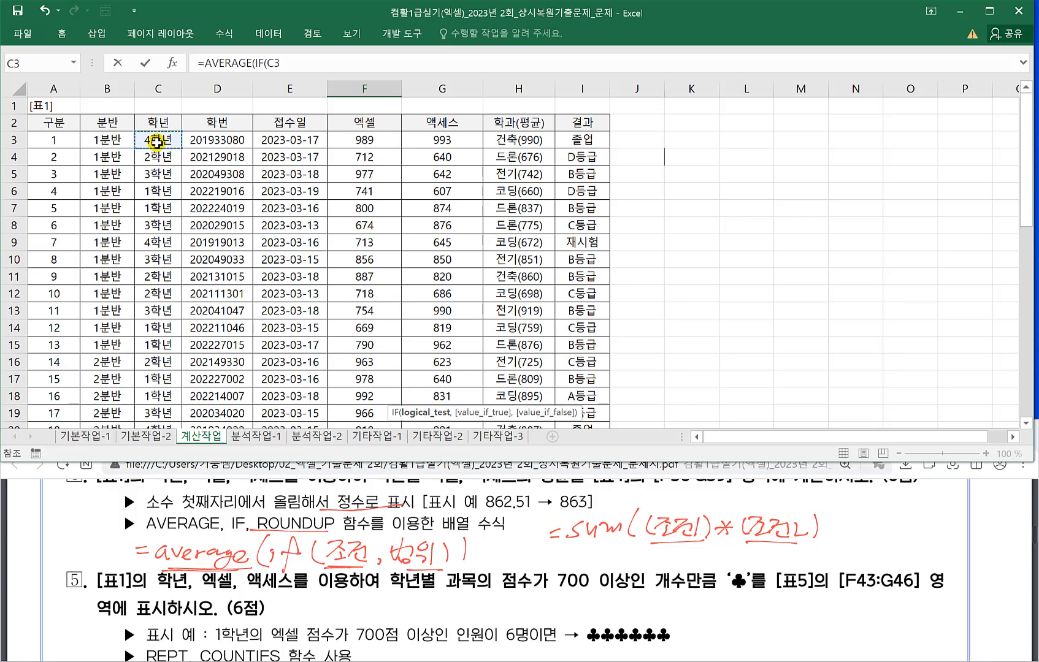
{"action": "key", "text": "ctrl+shift+Down"}
{"action": "key", "text": "F4"}
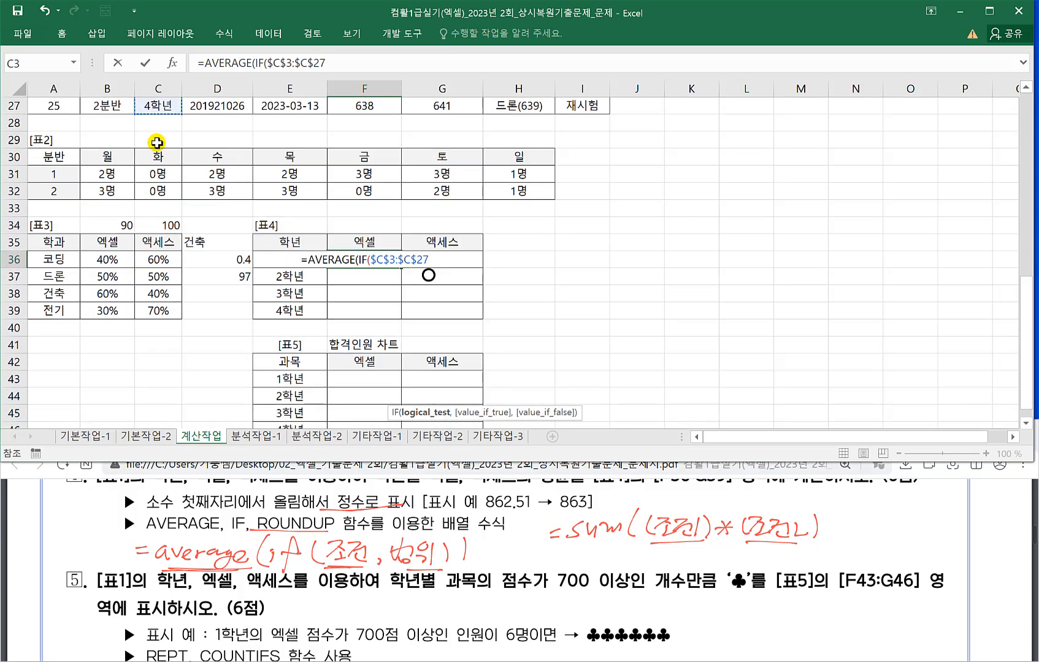
{"action": "type", "text": "="}
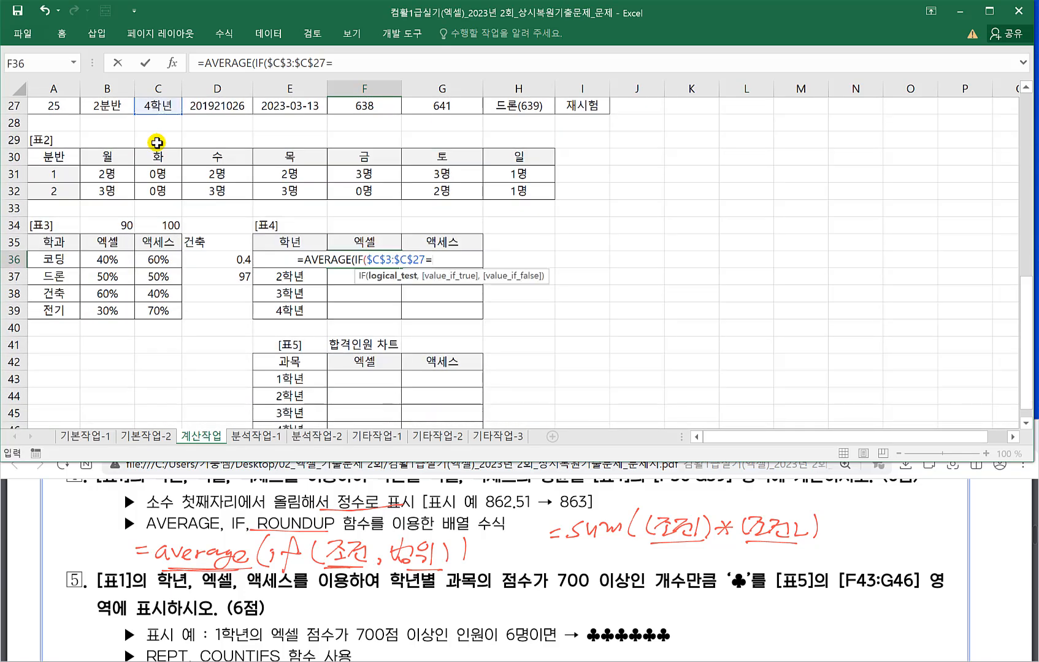
{"action": "left_click", "coordinate": [263, 244]}
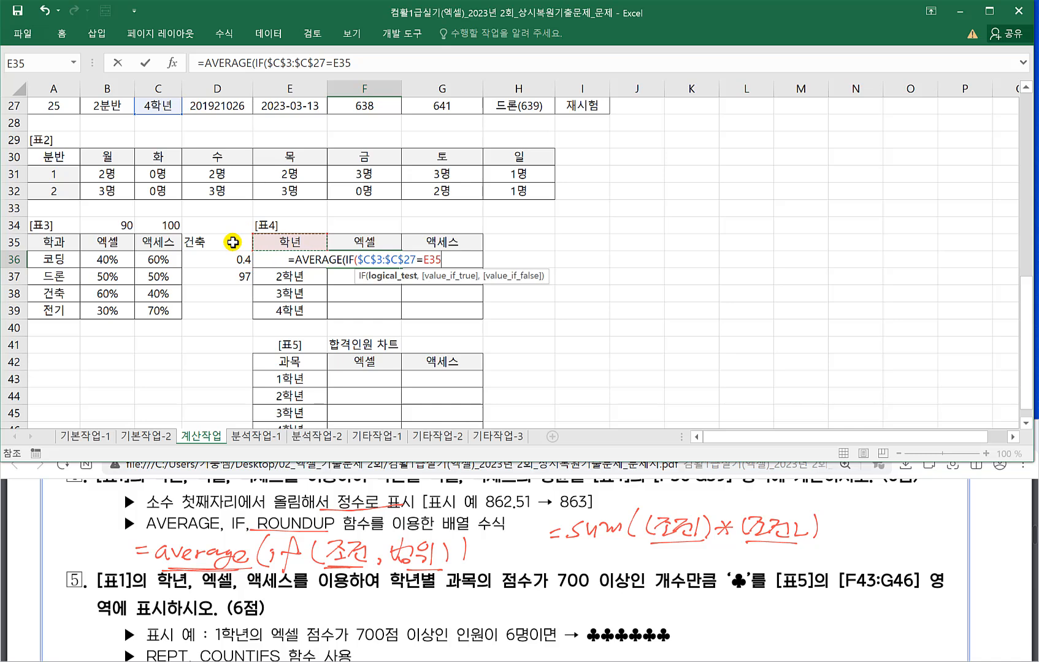
{"action": "key", "text": "Down"}
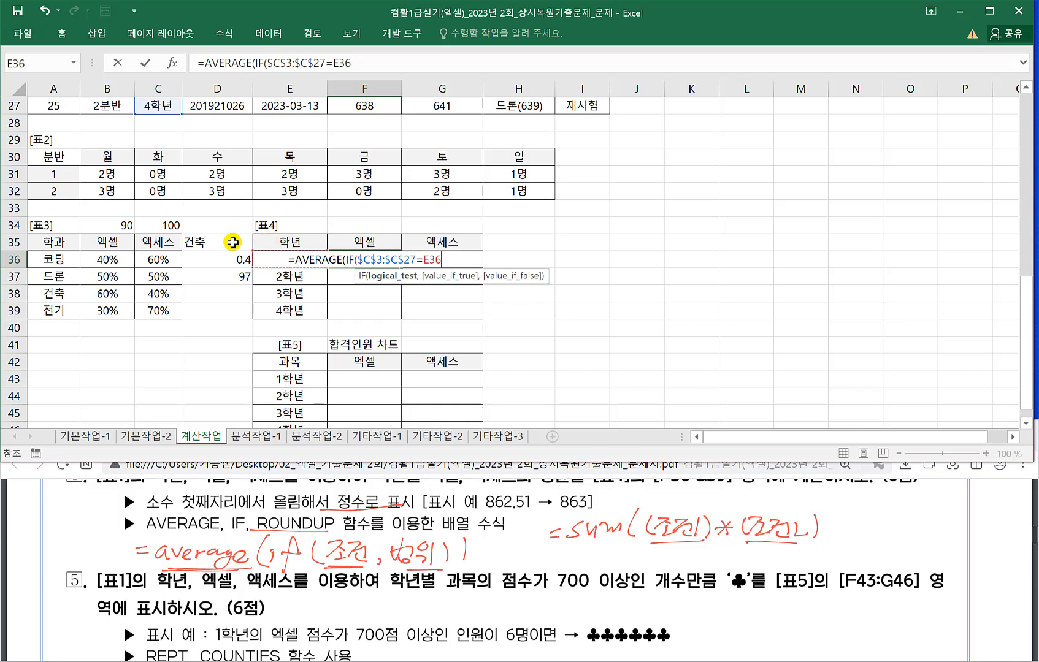
{"action": "key", "text": "F4"}
{"action": "key", "text": "F4"}
{"action": "key", "text": "F4"}
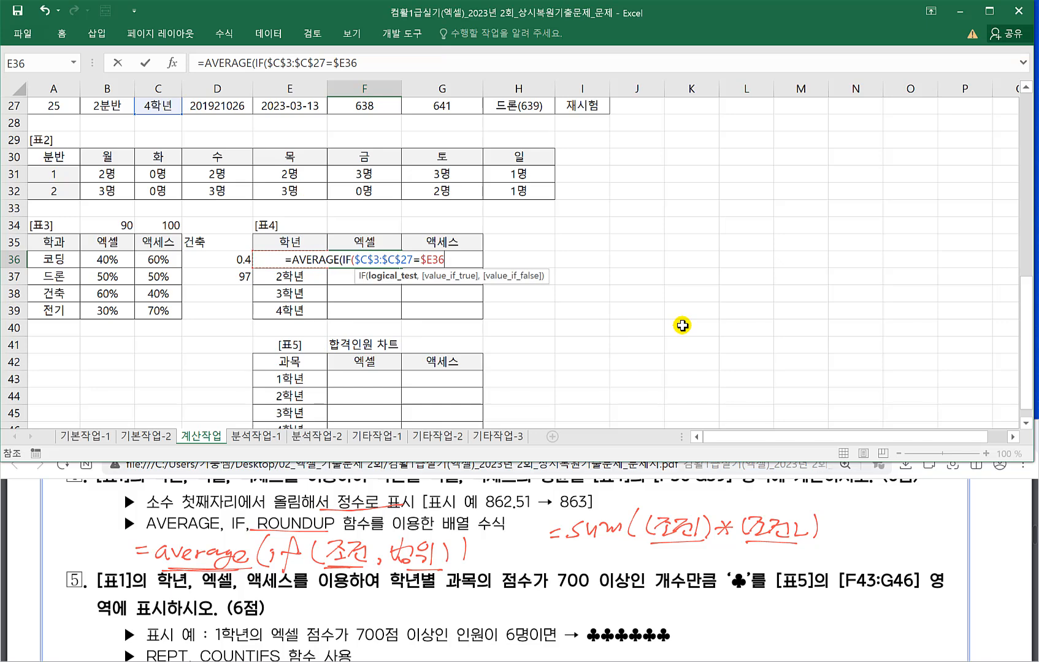
Add F$3:F$27 as the IF value range, close both functions and enter the F36 formula as an array formula.
{"action": "type", "text": ","}
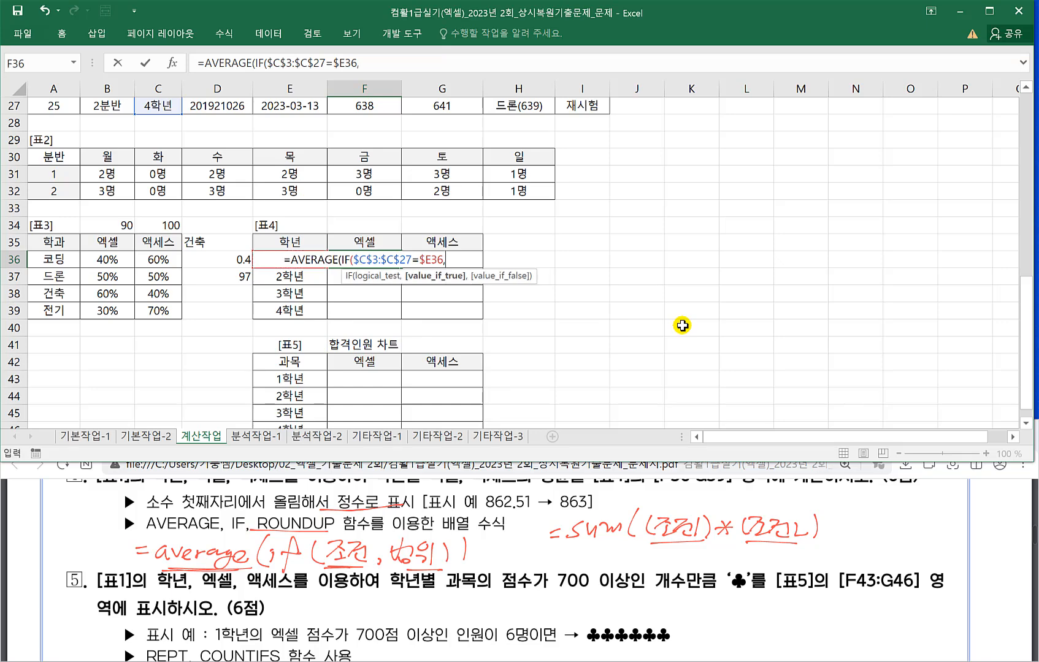
{"action": "scroll", "coordinate": [337, 274], "scroll_direction": "up", "scroll_amount": 9}
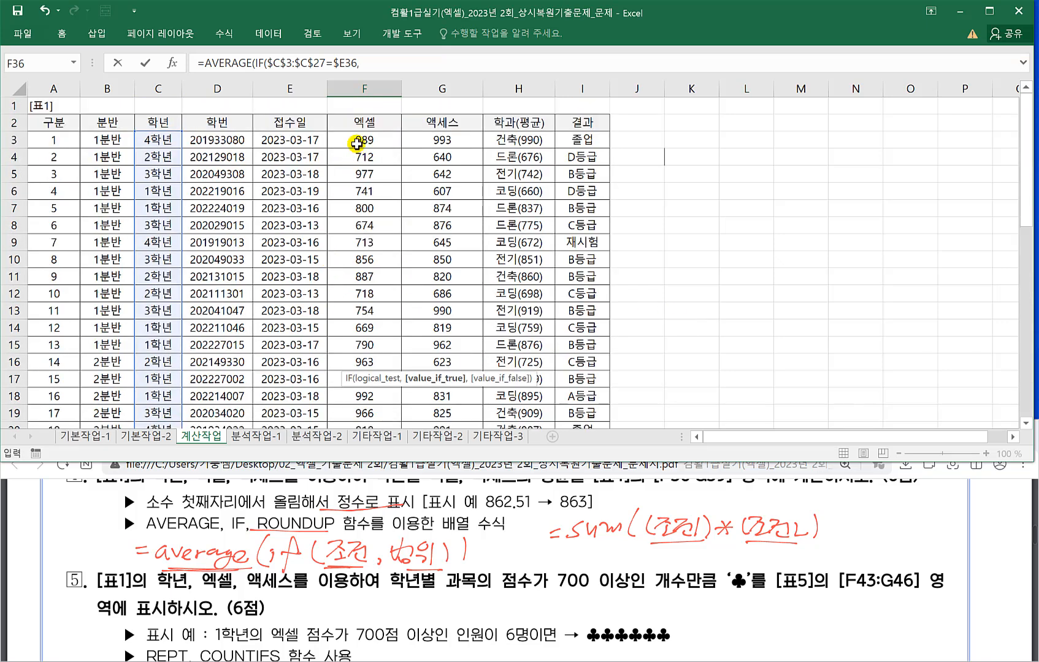
{"action": "left_click", "coordinate": [357, 144]}
{"action": "key", "text": "ctrl+shift+Down"}
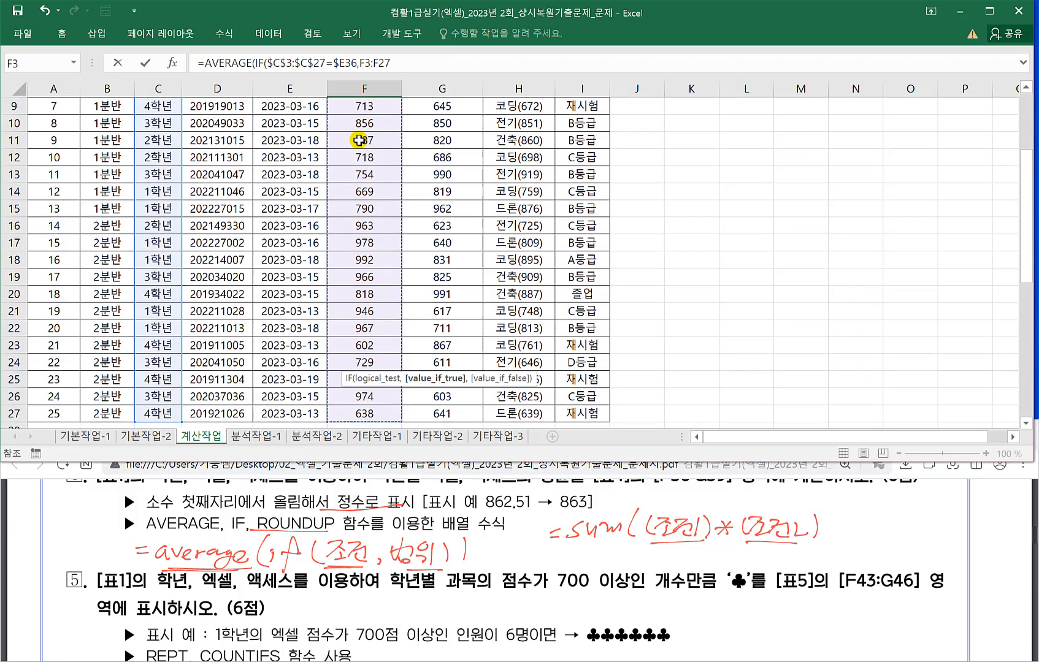
{"action": "scroll", "coordinate": [399, 175], "scroll_direction": "down", "scroll_amount": 4}
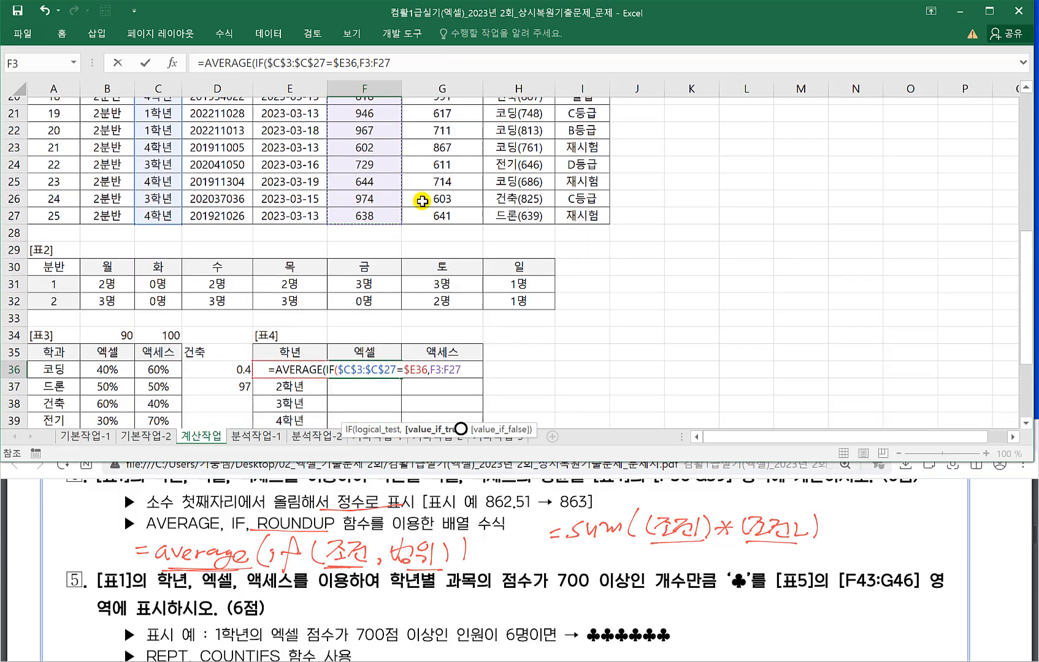
{"action": "scroll", "coordinate": [422, 202], "scroll_direction": "down", "scroll_amount": 1}
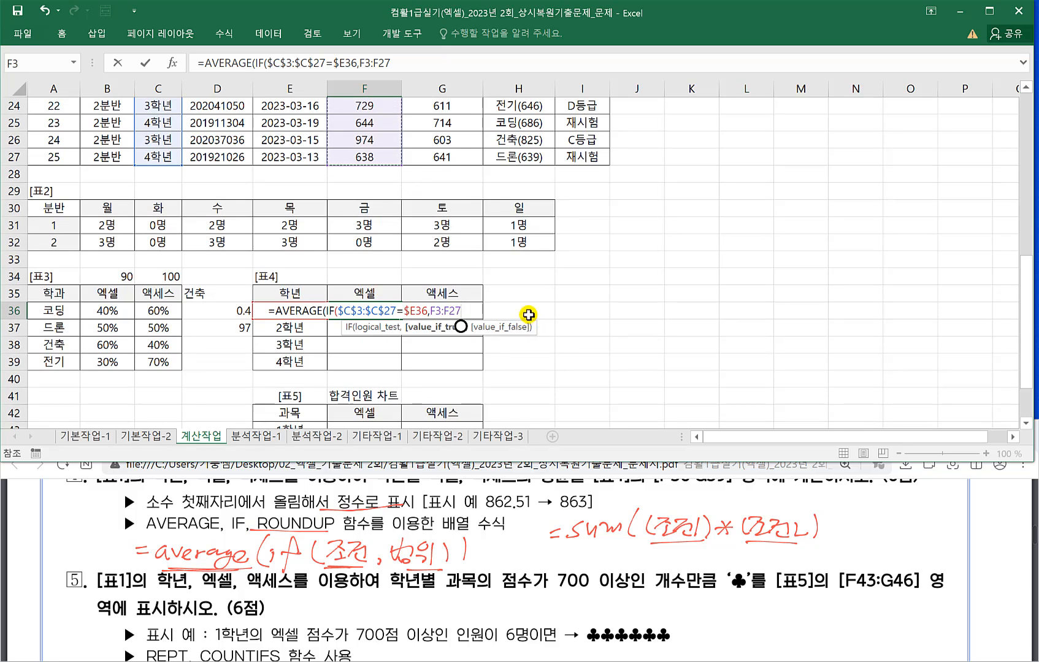
{"action": "key", "text": "F4"}
{"action": "key", "text": "F4"}
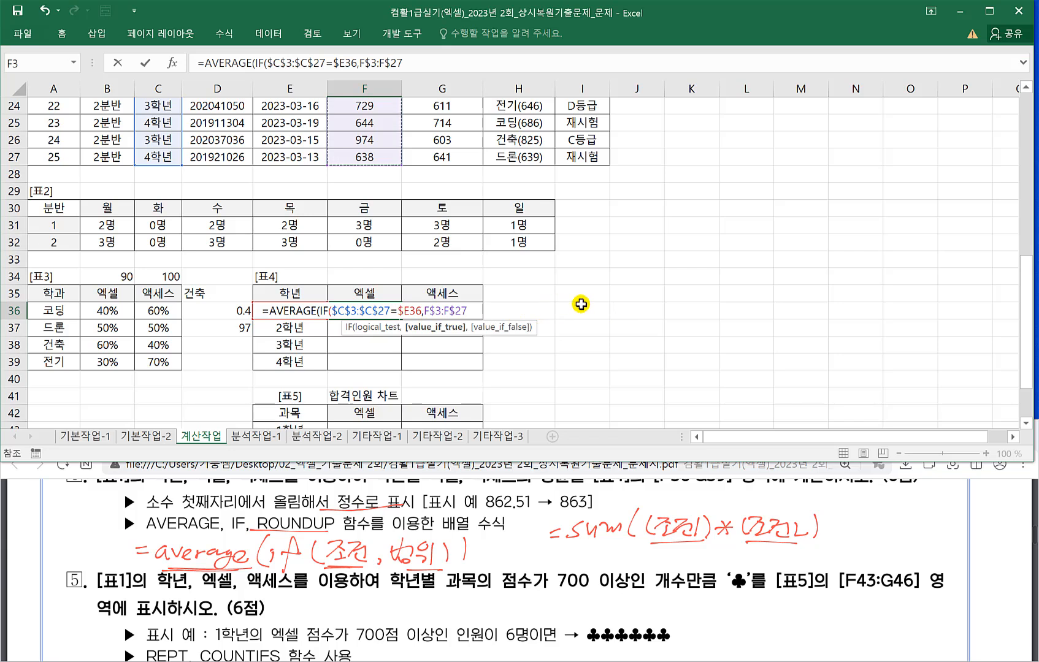
{"action": "type", "text": "))"}
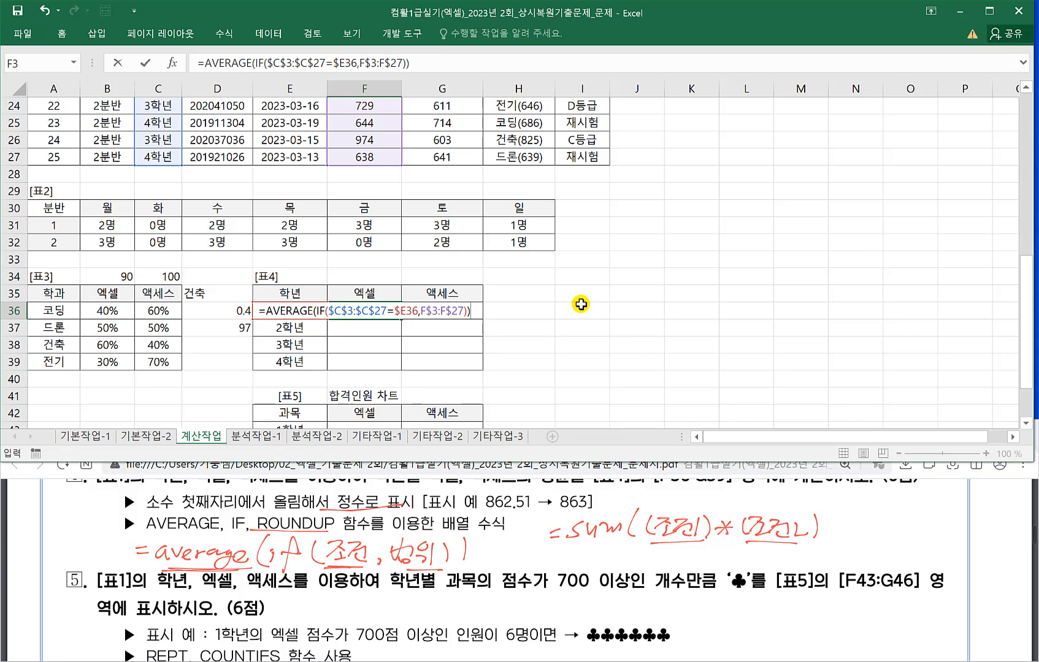
{"action": "key", "text": "ctrl+shift+Return"}
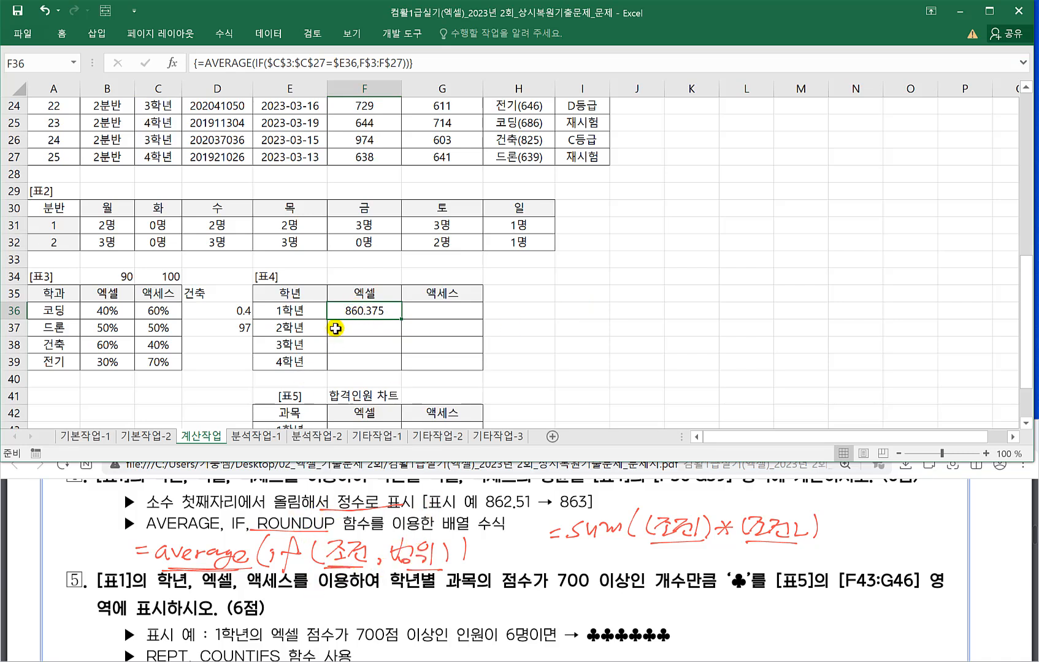
Wrap the F36 AVERAGE formula in ROUNDUP with 0 digits and re-enter it as an array formula.
{"action": "double_click", "coordinate": [346, 311]}
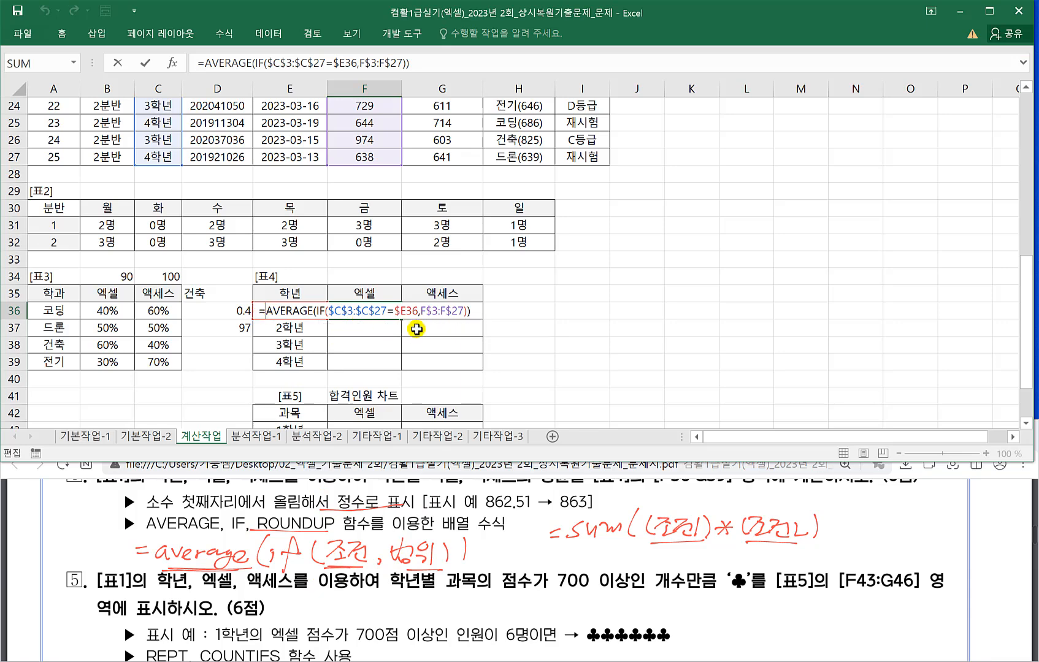
{"action": "type", "text": "ROU"}
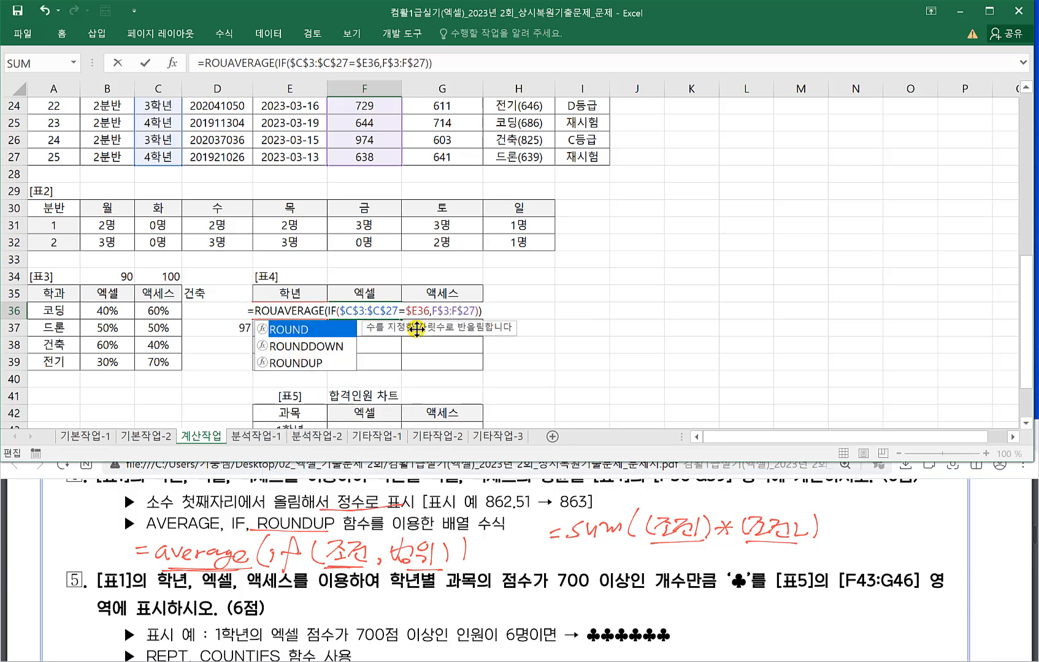
{"action": "key", "text": "Down"}
{"action": "key", "text": "Down"}
{"action": "key", "text": "Tab"}
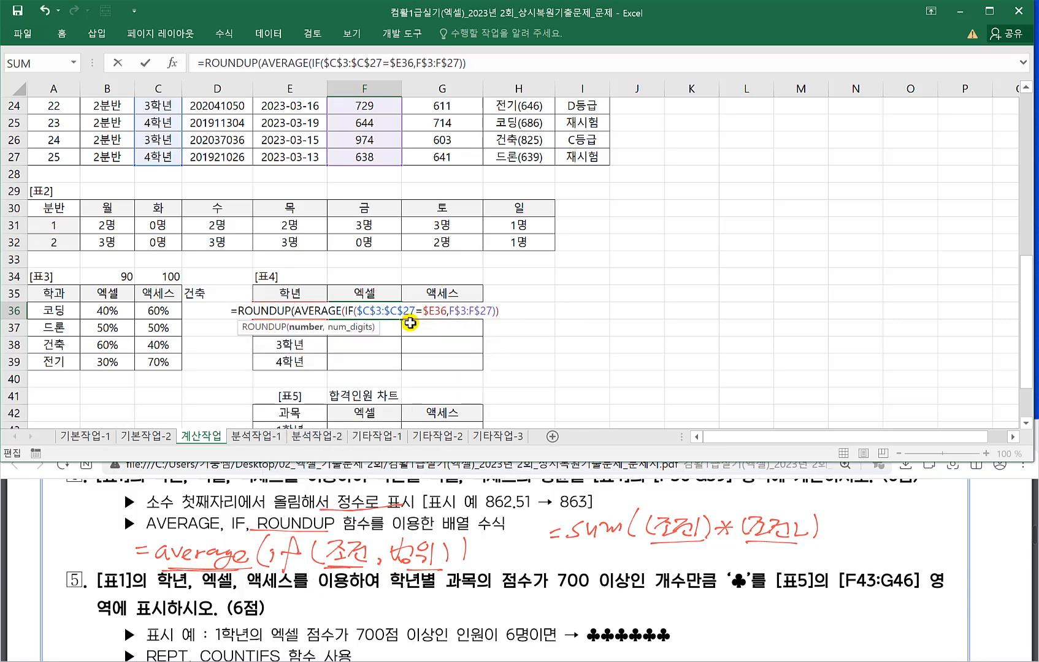
{"action": "left_click", "coordinate": [509, 307]}
{"action": "type", "text": ",0)"}
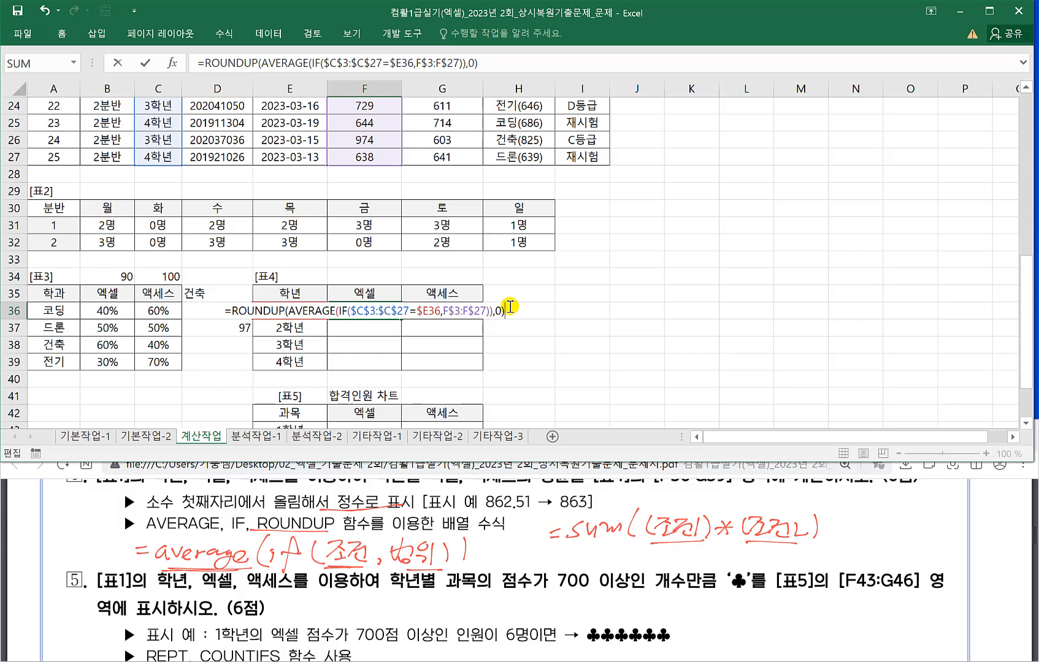
{"action": "key", "text": "ctrl+shift+Return"}
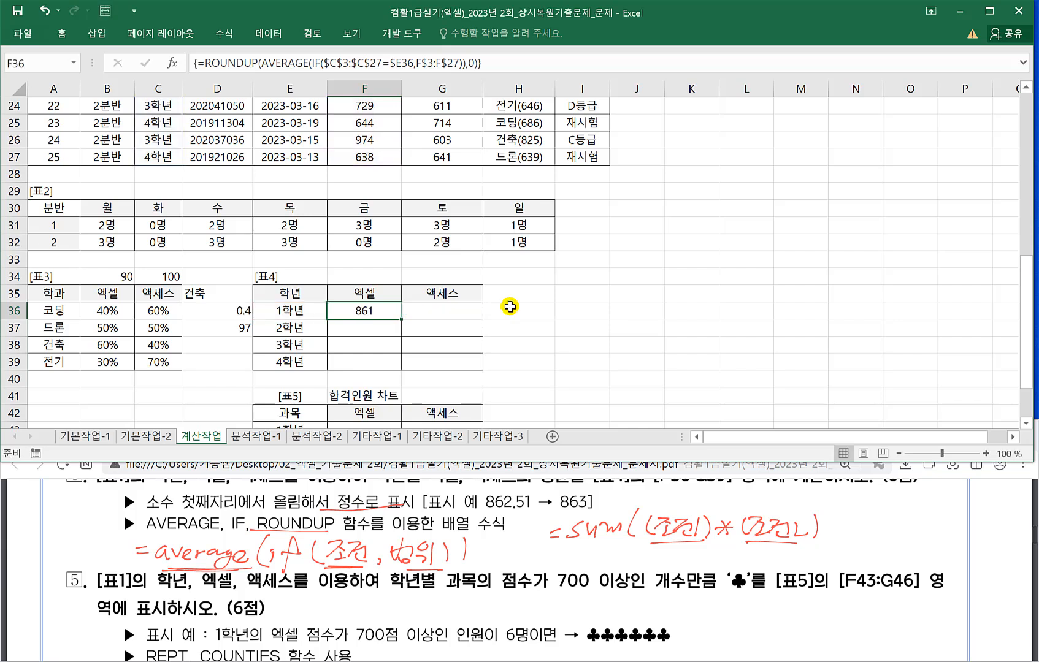
Fill the F36 array formula across the 표4 range F36:G39.
{"action": "left_click_drag", "start_coordinate": [402, 318], "coordinate": [482, 371]}
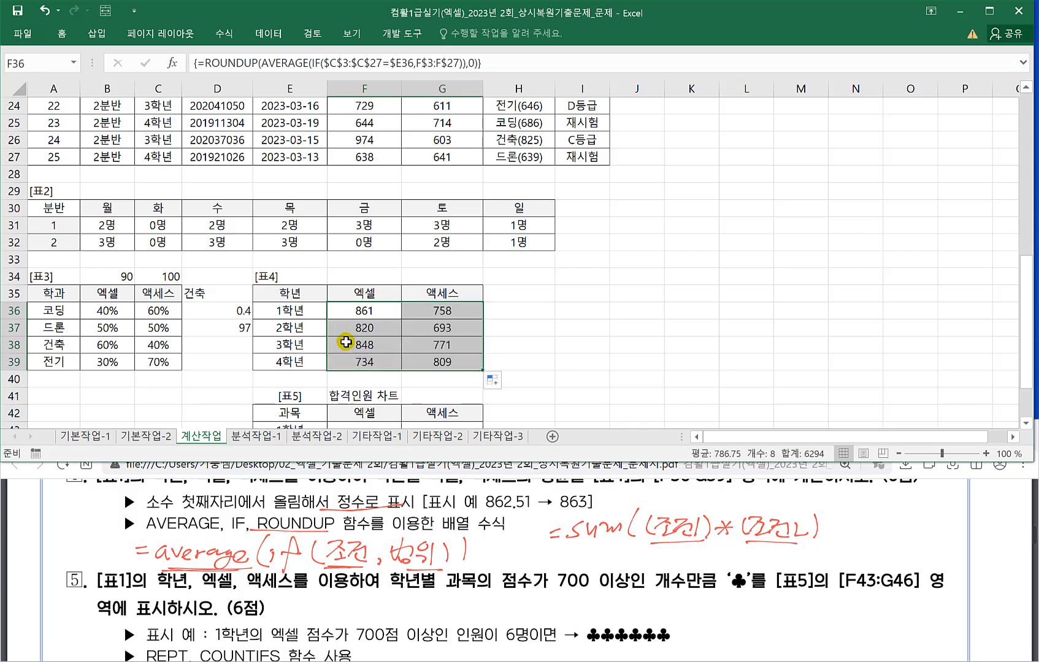
{"action": "left_click", "coordinate": [347, 309]}
{"action": "left_click", "coordinate": [511, 357]}
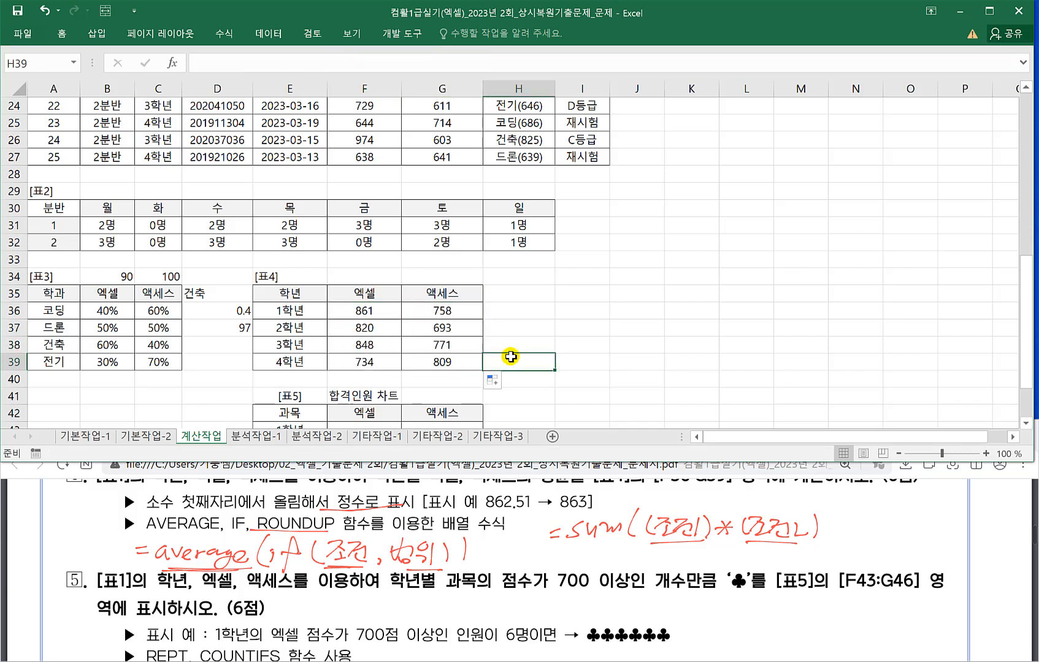
Switch to the question PDF, underline the 700-point condition in task 5 and circle the ♣ symbol.
{"action": "scroll", "coordinate": [394, 346], "scroll_direction": "down", "scroll_amount": 2}
{"action": "left_click", "coordinate": [316, 582]}
{"action": "scroll", "coordinate": [322, 586], "scroll_direction": "down", "scroll_amount": 1}
{"action": "scroll", "coordinate": [321, 586], "scroll_direction": "down", "scroll_amount": 1}
{"action": "scroll", "coordinate": [307, 573], "scroll_direction": "up", "scroll_amount": 1}
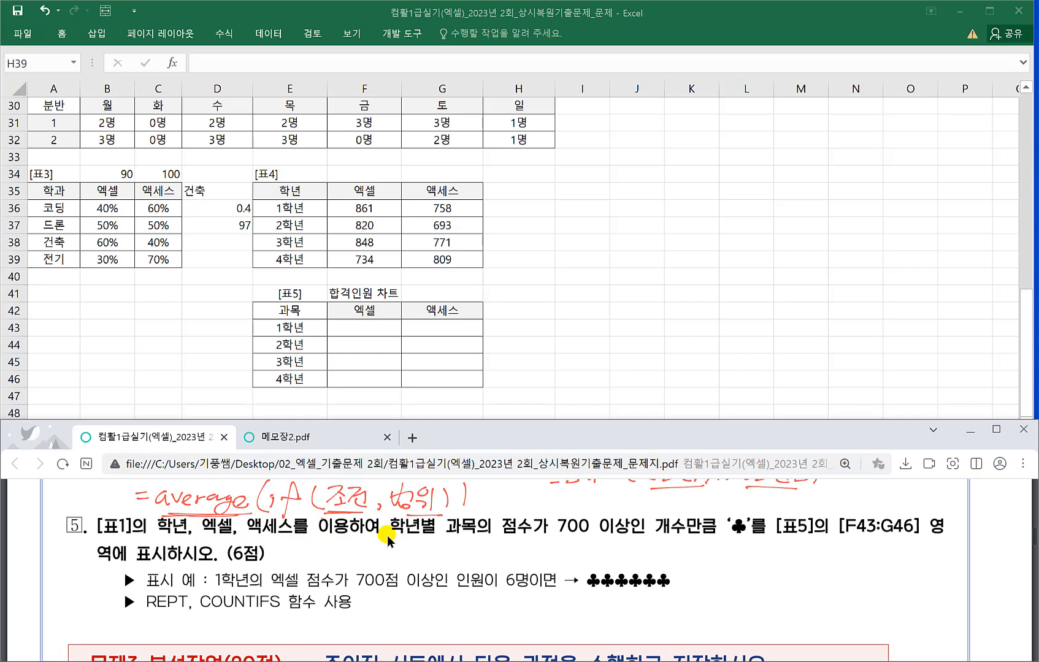
{"action": "left_click_drag", "start_coordinate": [390, 536], "coordinate": [618, 538]}
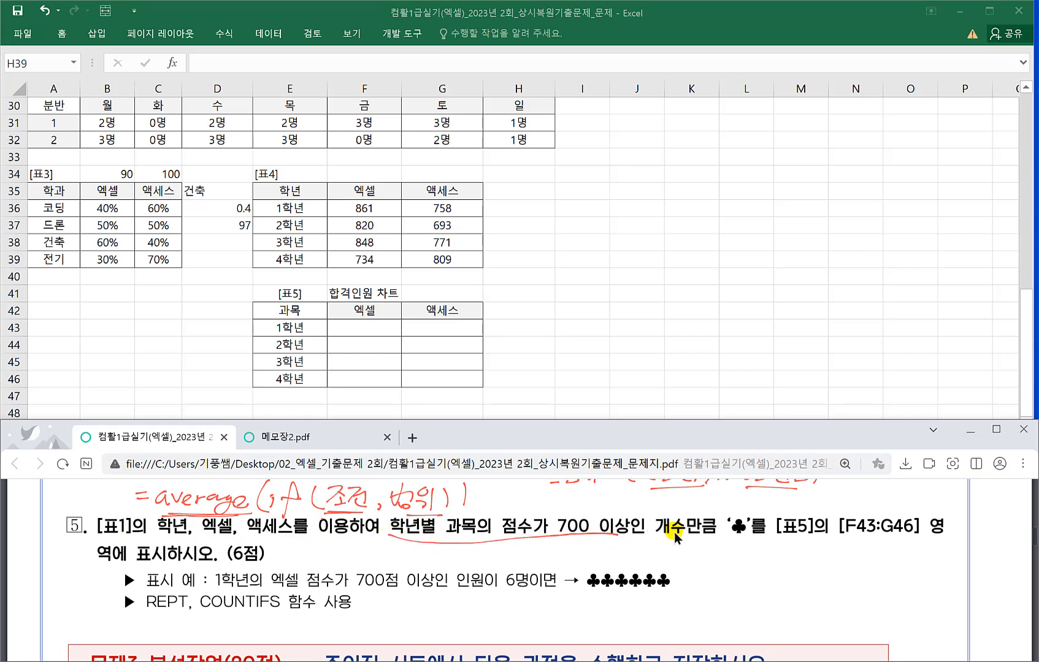
{"action": "mouse_move", "coordinate": [730, 533]}
{"action": "left_mouse_down"}
{"action": "mouse_move", "coordinate": [701, 520]}
{"action": "mouse_move", "coordinate": [746, 509]}
{"action": "mouse_move", "coordinate": [738, 543]}
{"action": "left_mouse_up"}
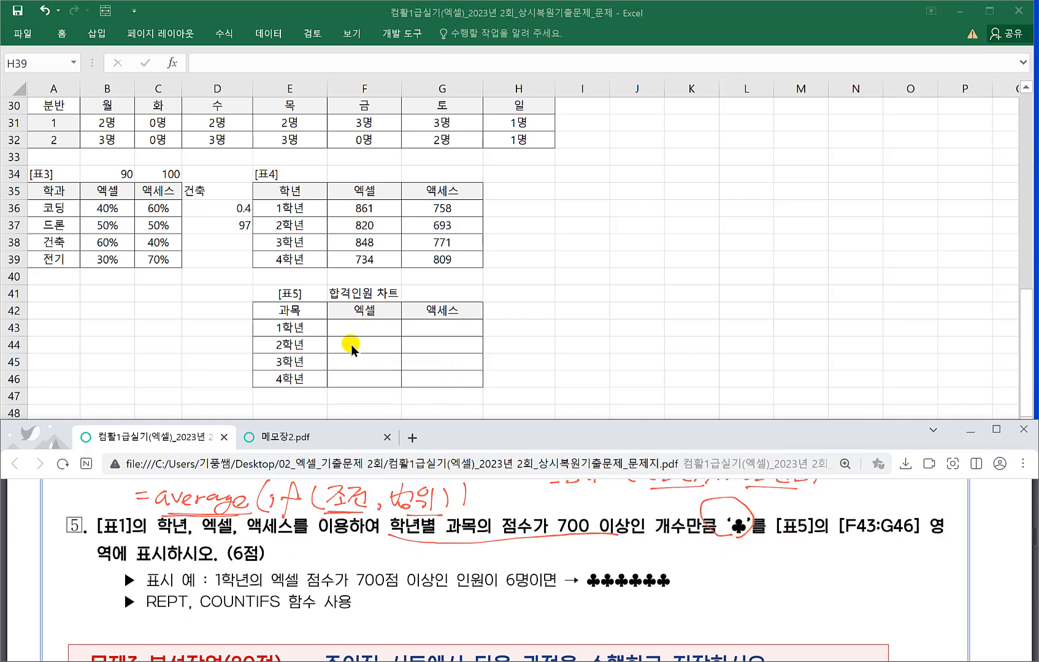
Handwrite the syntax "=Rept(문자, k)" beside the REPT, COUNTIFS function list of task 5.
{"action": "scroll", "coordinate": [273, 564], "scroll_direction": "down", "scroll_amount": 1}
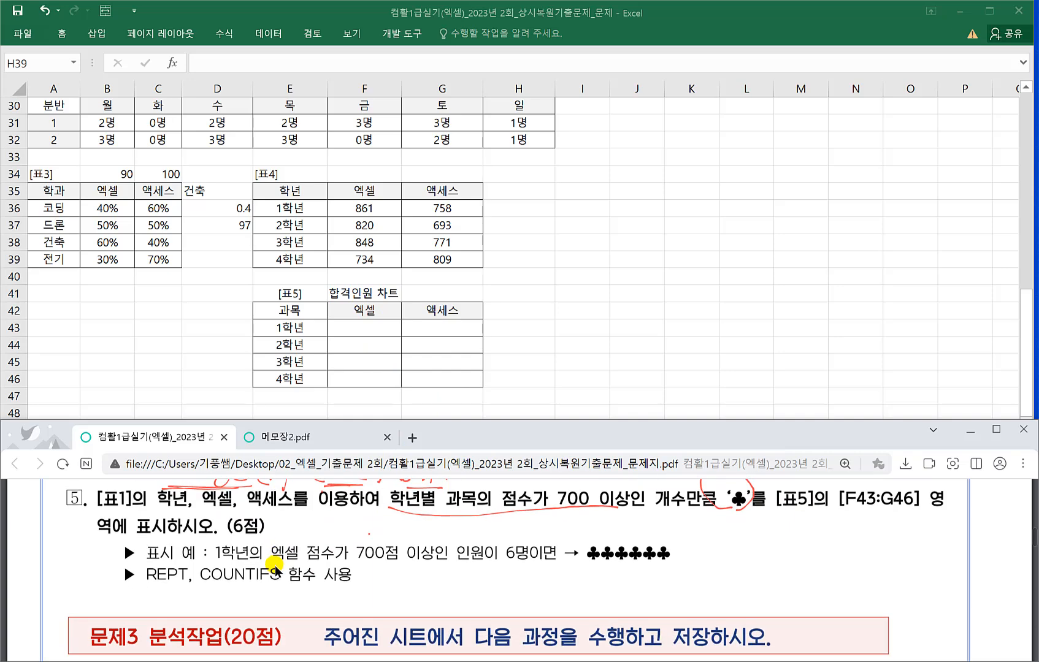
{"action": "left_click_drag", "start_coordinate": [384, 576], "coordinate": [398, 573]}
{"action": "left_click_drag", "start_coordinate": [390, 584], "coordinate": [398, 581]}
{"action": "left_click_drag", "start_coordinate": [416, 565], "coordinate": [399, 607]}
{"action": "mouse_move", "coordinate": [407, 574]}
{"action": "left_mouse_down"}
{"action": "mouse_move", "coordinate": [409, 585]}
{"action": "mouse_move", "coordinate": [433, 584]}
{"action": "mouse_move", "coordinate": [433, 600]}
{"action": "left_mouse_up"}
{"action": "left_click_drag", "start_coordinate": [435, 579], "coordinate": [461, 585]}
{"action": "left_click_drag", "start_coordinate": [448, 580], "coordinate": [469, 576]}
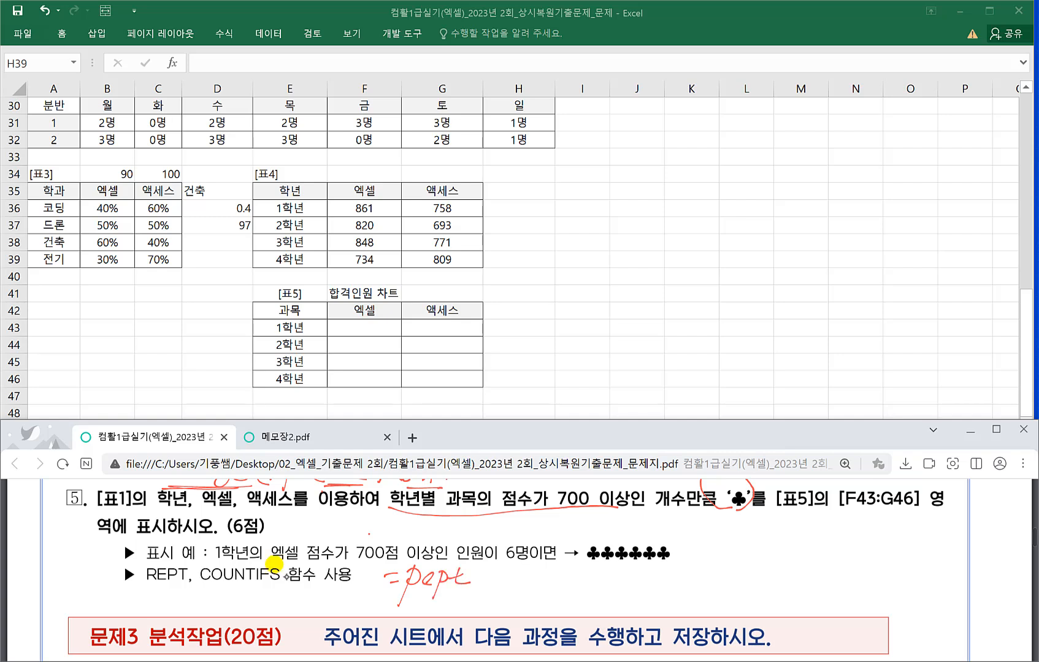
{"action": "left_click_drag", "start_coordinate": [409, 584], "coordinate": [421, 595]}
{"action": "mouse_move", "coordinate": [483, 568]}
{"action": "left_mouse_down"}
{"action": "mouse_move", "coordinate": [476, 587]}
{"action": "mouse_move", "coordinate": [501, 585]}
{"action": "left_mouse_up"}
{"action": "left_click_drag", "start_coordinate": [493, 583], "coordinate": [531, 592]}
{"action": "left_click_drag", "start_coordinate": [541, 566], "coordinate": [539, 583]}
Handwrite an arrow and a Rept example that repeats a quoted symbol 3 times, followed by its three-symbol result.
{"action": "left_click_drag", "start_coordinate": [541, 582], "coordinate": [598, 592]}
{"action": "left_click_drag", "start_coordinate": [600, 566], "coordinate": [616, 590]}
{"action": "left_click_drag", "start_coordinate": [613, 585], "coordinate": [627, 588]}
{"action": "mouse_move", "coordinate": [625, 574]}
{"action": "left_mouse_down"}
{"action": "mouse_move", "coordinate": [626, 609]}
{"action": "mouse_move", "coordinate": [644, 580]}
{"action": "mouse_move", "coordinate": [657, 588]}
{"action": "left_mouse_up"}
{"action": "left_click_drag", "start_coordinate": [650, 580], "coordinate": [666, 577]}
{"action": "mouse_move", "coordinate": [676, 568]}
{"action": "left_mouse_down"}
{"action": "mouse_move", "coordinate": [670, 595]}
{"action": "mouse_move", "coordinate": [681, 574]}
{"action": "left_mouse_up"}
{"action": "mouse_move", "coordinate": [687, 567]}
{"action": "left_mouse_down"}
{"action": "mouse_move", "coordinate": [694, 595]}
{"action": "mouse_move", "coordinate": [713, 573]}
{"action": "left_mouse_up"}
{"action": "left_click_drag", "start_coordinate": [717, 568], "coordinate": [716, 573]}
{"action": "left_click_drag", "start_coordinate": [725, 585], "coordinate": [768, 575]}
{"action": "mouse_move", "coordinate": [760, 584]}
{"action": "left_mouse_down"}
{"action": "mouse_move", "coordinate": [791, 585]}
{"action": "mouse_move", "coordinate": [783, 592]}
{"action": "left_mouse_up"}
{"action": "mouse_move", "coordinate": [804, 569]}
{"action": "left_mouse_down"}
{"action": "mouse_move", "coordinate": [797, 585]}
{"action": "mouse_move", "coordinate": [811, 584]}
{"action": "left_mouse_up"}
{"action": "mouse_move", "coordinate": [806, 568]}
{"action": "left_mouse_down"}
{"action": "mouse_move", "coordinate": [804, 593]}
{"action": "mouse_move", "coordinate": [831, 593]}
{"action": "left_mouse_up"}
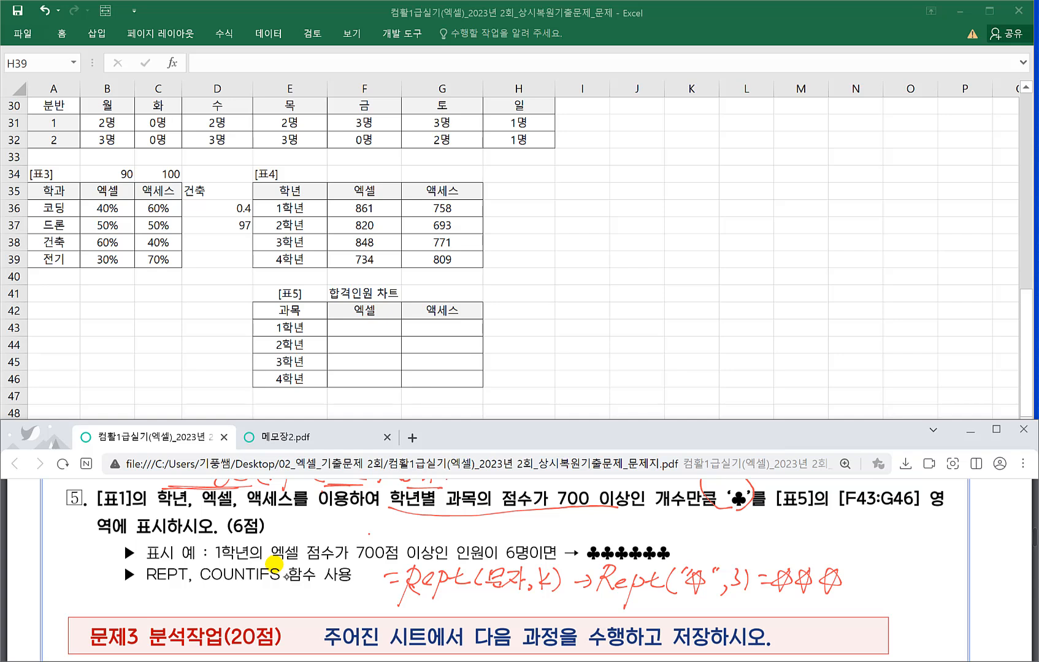
Handwrite "=countifs(범위1, 조건1, 범위2, 조건2 ---)" above the Rept notes and underline countifs.
{"action": "left_click_drag", "start_coordinate": [627, 529], "coordinate": [617, 540]}
{"action": "left_click_drag", "start_coordinate": [632, 530], "coordinate": [645, 537]}
{"action": "left_click_drag", "start_coordinate": [644, 535], "coordinate": [671, 546]}
{"action": "left_click_drag", "start_coordinate": [682, 535], "coordinate": [678, 543]}
{"action": "left_click_drag", "start_coordinate": [728, 530], "coordinate": [730, 550]}
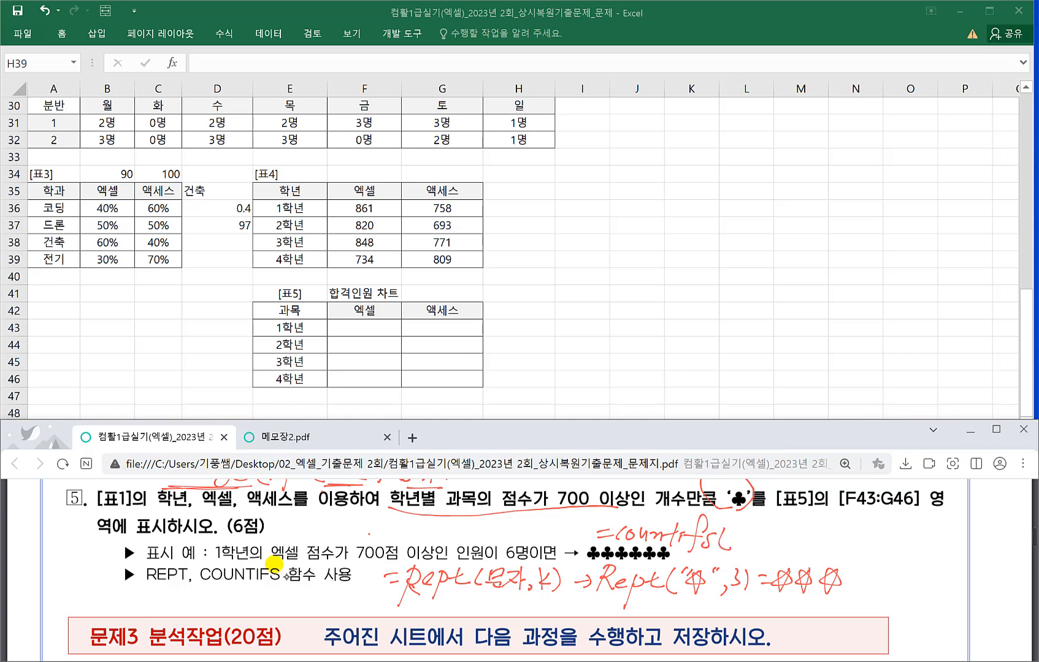
{"action": "left_click_drag", "start_coordinate": [741, 525], "coordinate": [735, 546]}
{"action": "mouse_move", "coordinate": [734, 535]}
{"action": "left_mouse_down"}
{"action": "mouse_move", "coordinate": [750, 528]}
{"action": "mouse_move", "coordinate": [760, 537]}
{"action": "left_mouse_up"}
{"action": "left_click_drag", "start_coordinate": [750, 545], "coordinate": [813, 545]}
{"action": "left_click_drag", "start_coordinate": [808, 536], "coordinate": [843, 540]}
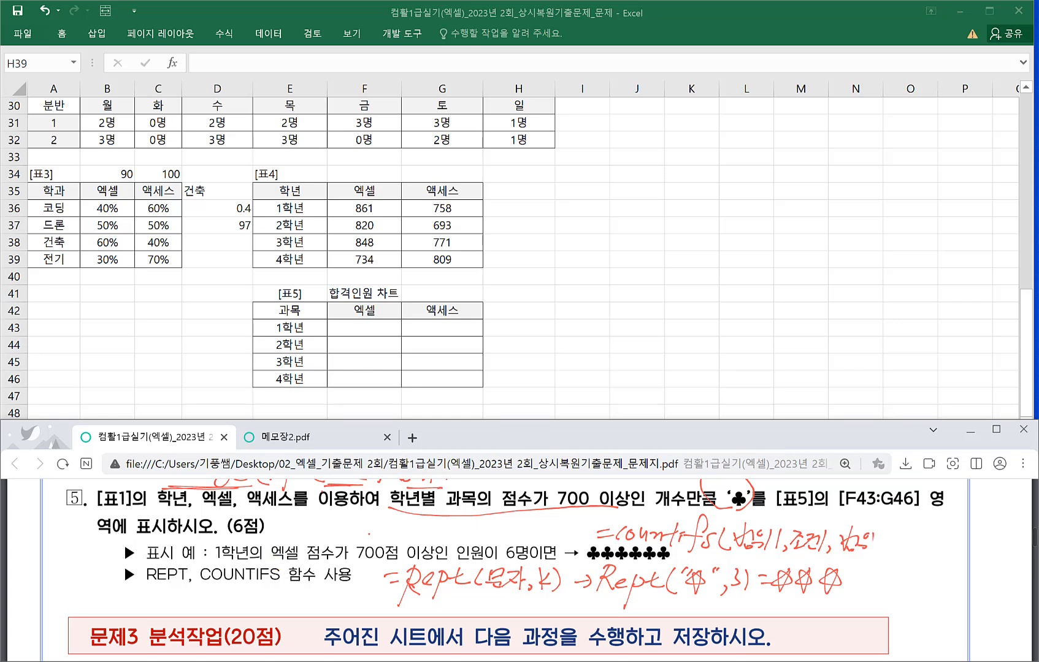
{"action": "mouse_move", "coordinate": [901, 542]}
{"action": "left_mouse_down"}
{"action": "mouse_move", "coordinate": [912, 551]}
{"action": "mouse_move", "coordinate": [953, 542]}
{"action": "left_mouse_up"}
{"action": "left_click_drag", "start_coordinate": [960, 541], "coordinate": [969, 542]}
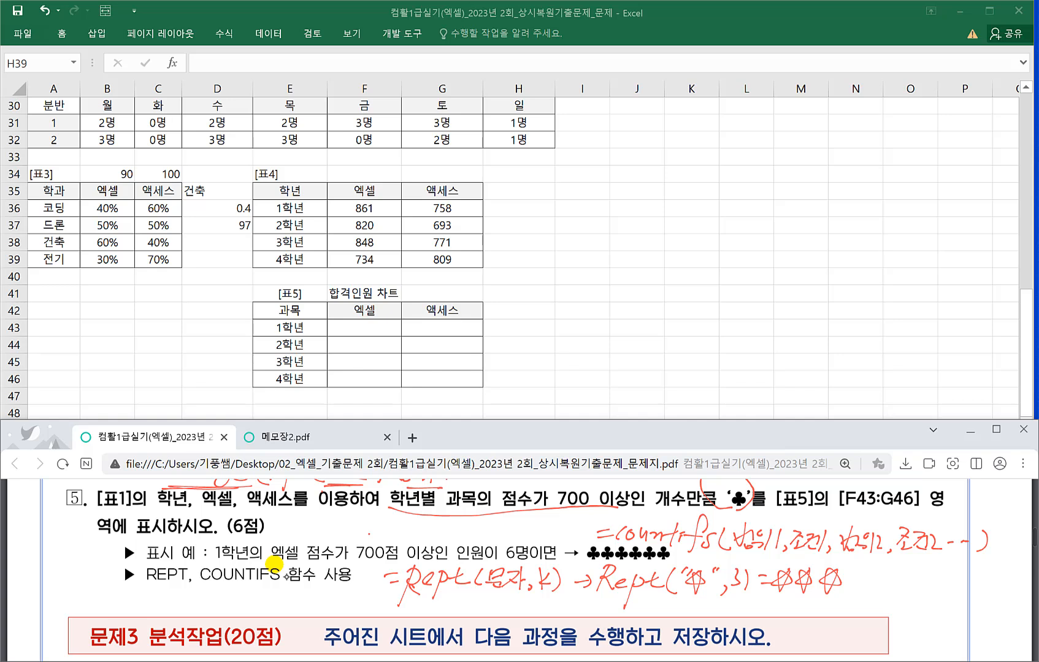
{"action": "left_click_drag", "start_coordinate": [614, 553], "coordinate": [669, 551]}
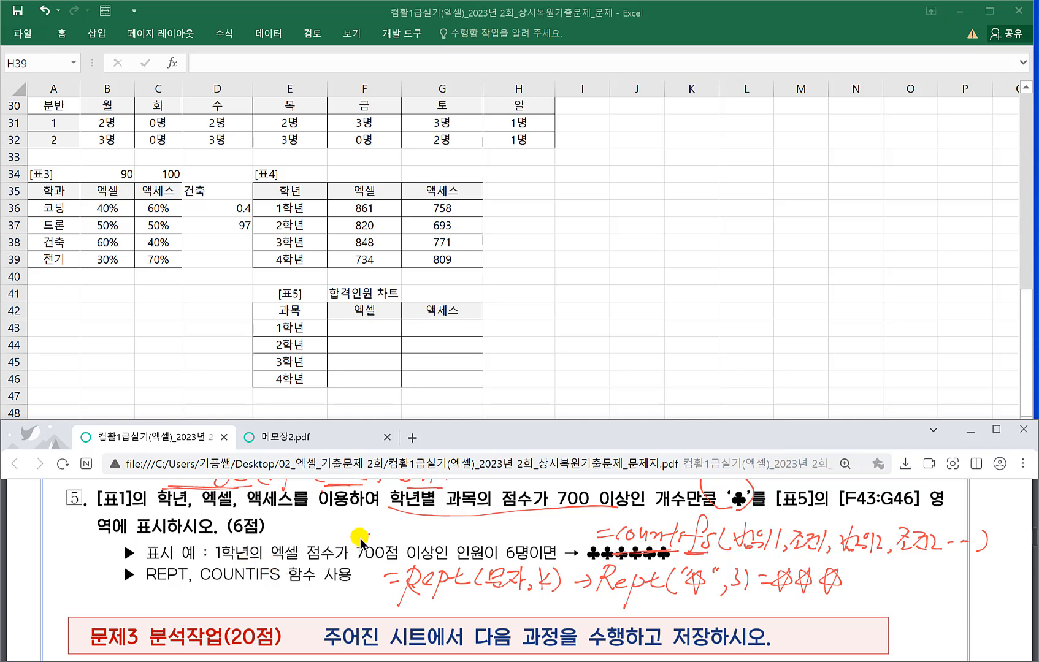
Start a COUNTIFS formula in F43 with the 학년 column $C$3:$C$27 of 표1 as its first absolute criteria range.
{"action": "scroll", "coordinate": [393, 536], "scroll_direction": "up", "scroll_amount": 1}
{"action": "scroll", "coordinate": [387, 537], "scroll_direction": "up", "scroll_amount": 1}
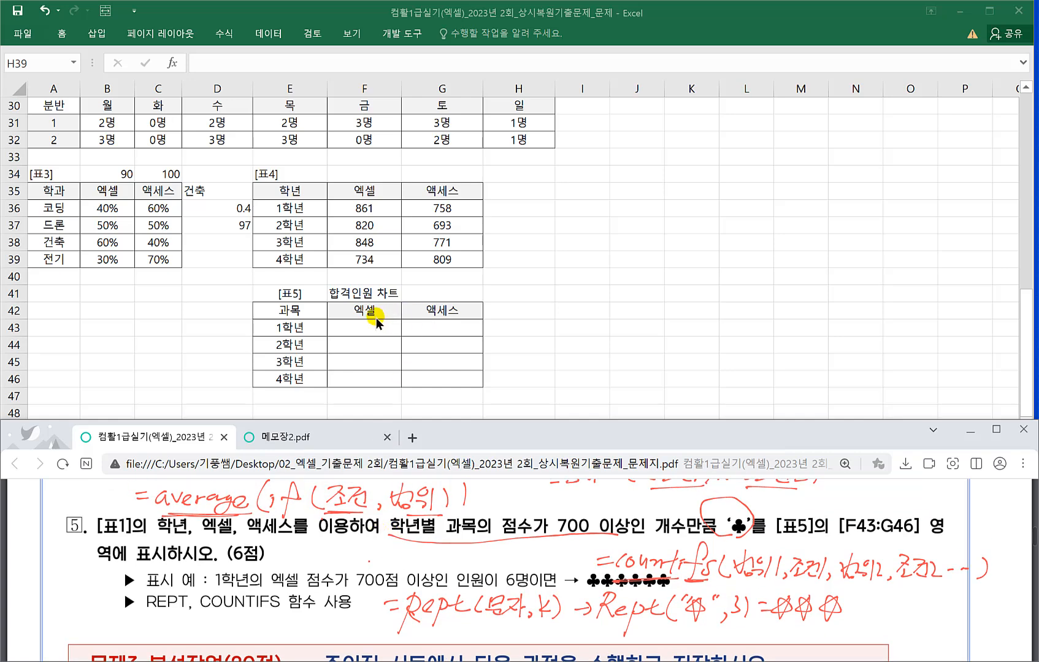
{"action": "left_click", "coordinate": [356, 329]}
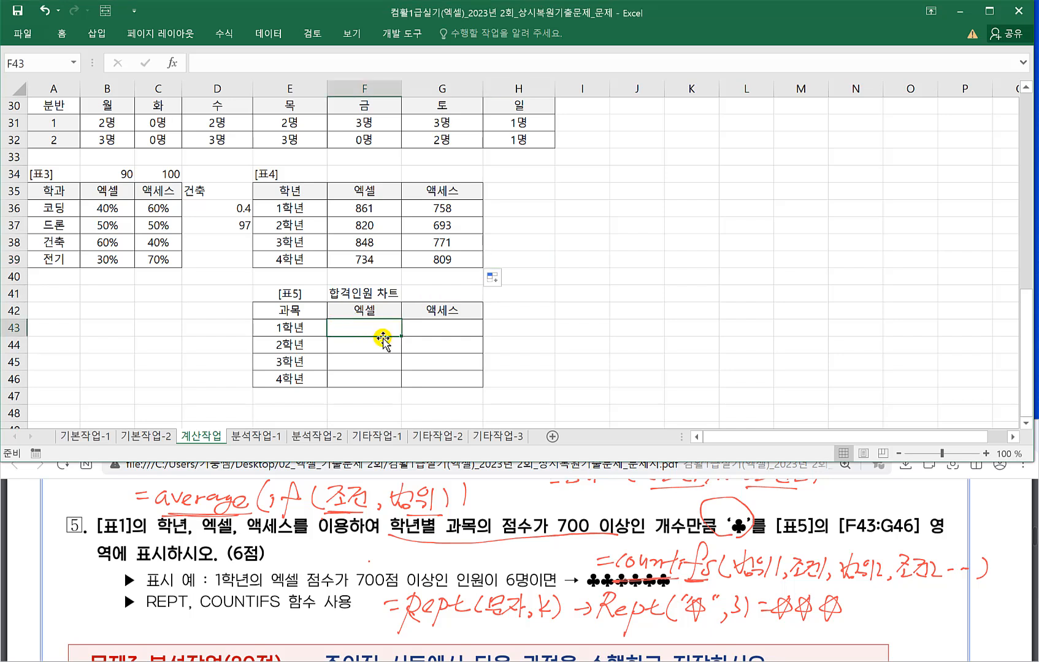
{"action": "double_click", "coordinate": [363, 325]}
{"action": "type", "text": "="}
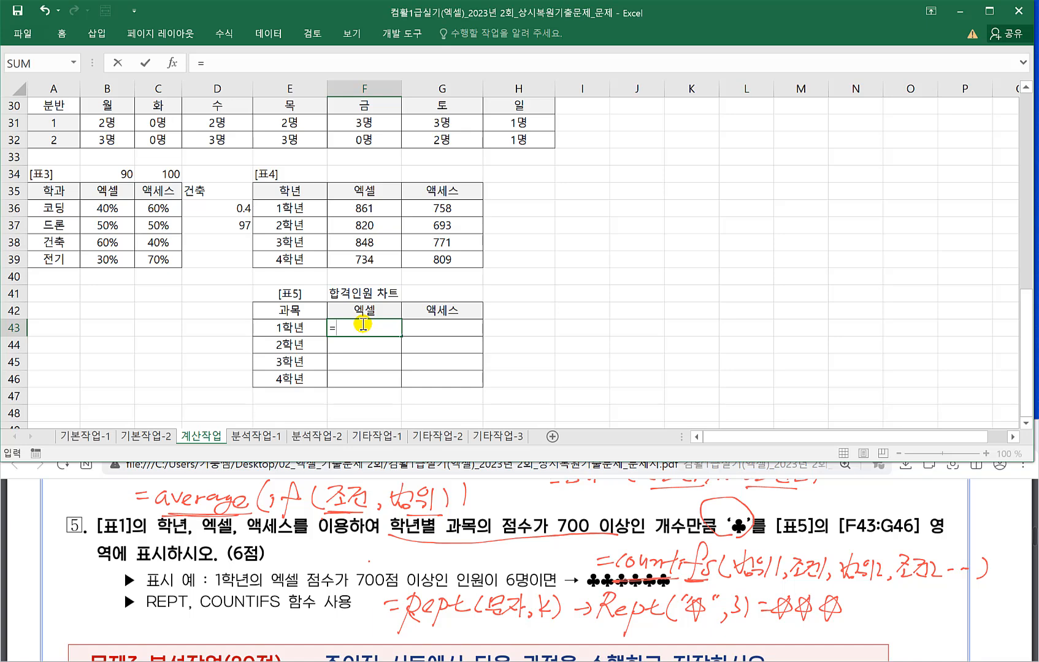
{"action": "scroll", "coordinate": [334, 335], "scroll_direction": "down", "scroll_amount": 1}
{"action": "scroll", "coordinate": [336, 342], "scroll_direction": "up", "scroll_amount": 1}
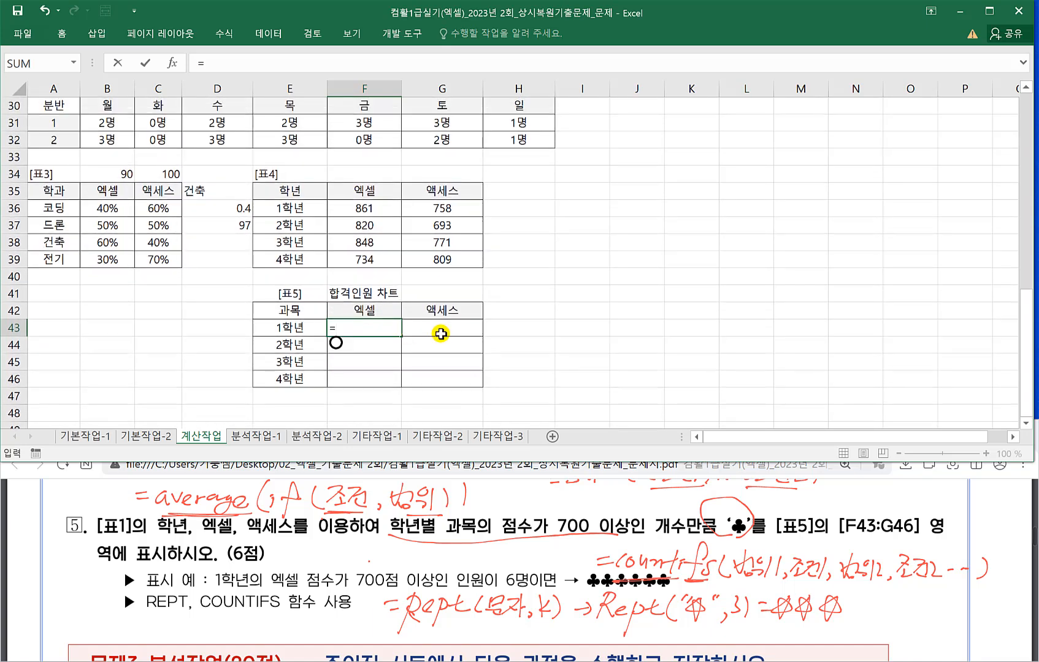
{"action": "type", "text": "COUNTIFS"}
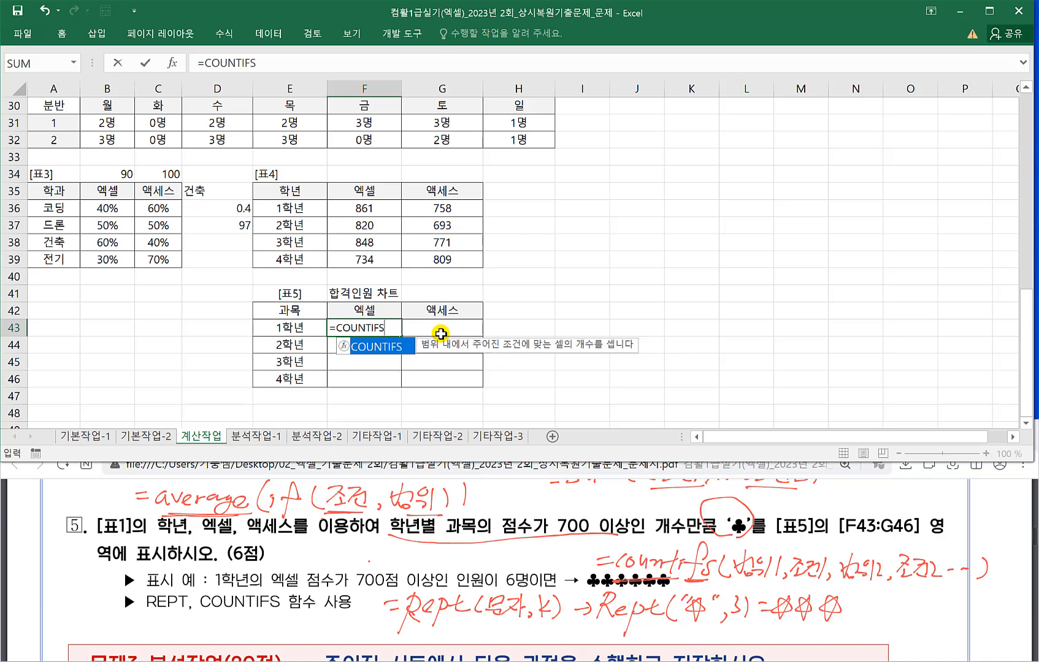
{"action": "type", "text": "("}
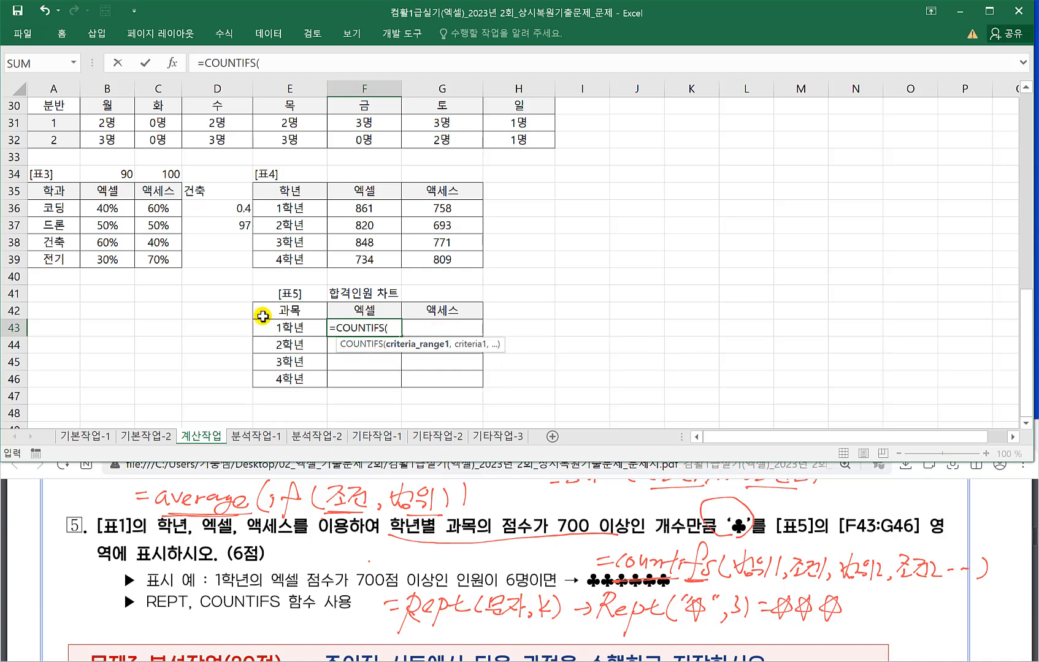
{"action": "scroll", "coordinate": [264, 280], "scroll_direction": "up", "scroll_amount": 10}
{"action": "left_click", "coordinate": [158, 142]}
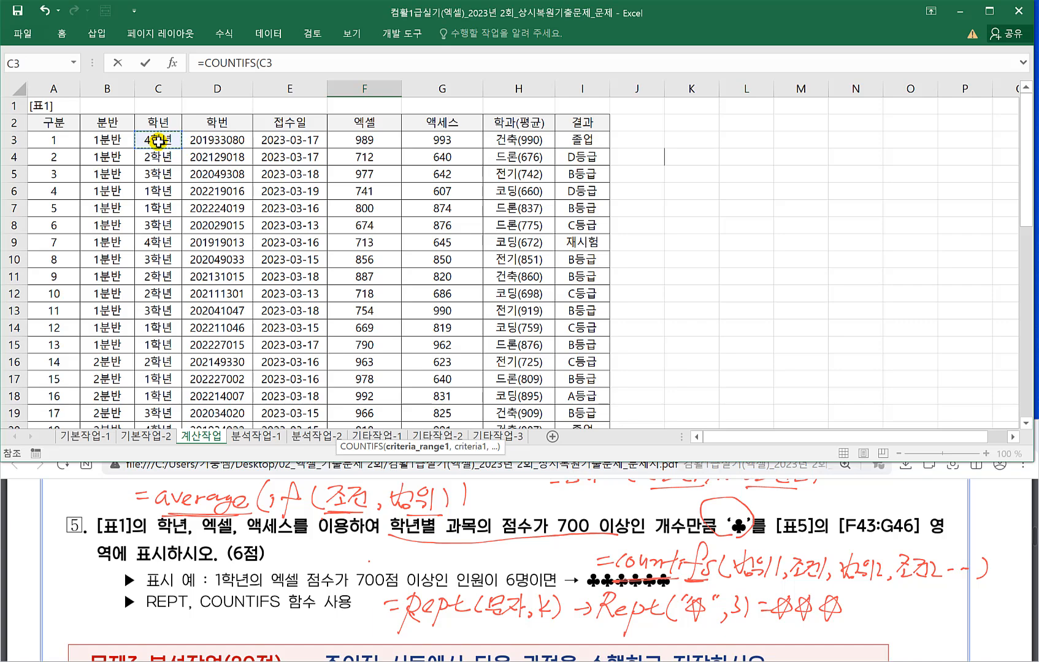
{"action": "key", "text": "ctrl+shift+Down"}
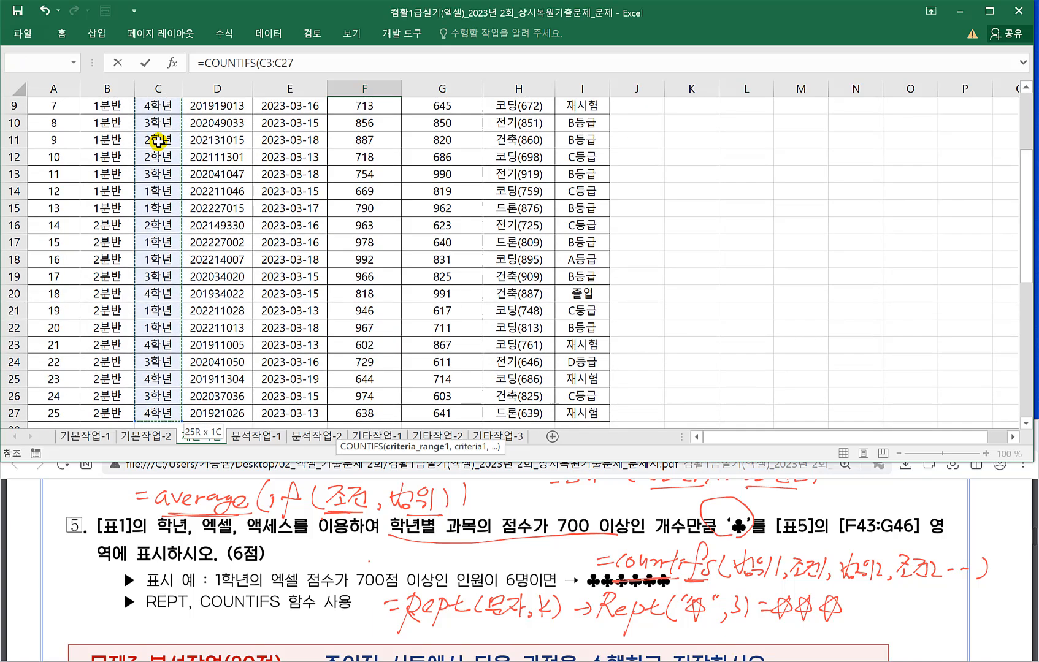
{"action": "key", "text": "F4"}
{"action": "scroll", "coordinate": [159, 142], "scroll_direction": "down", "scroll_amount": 2}
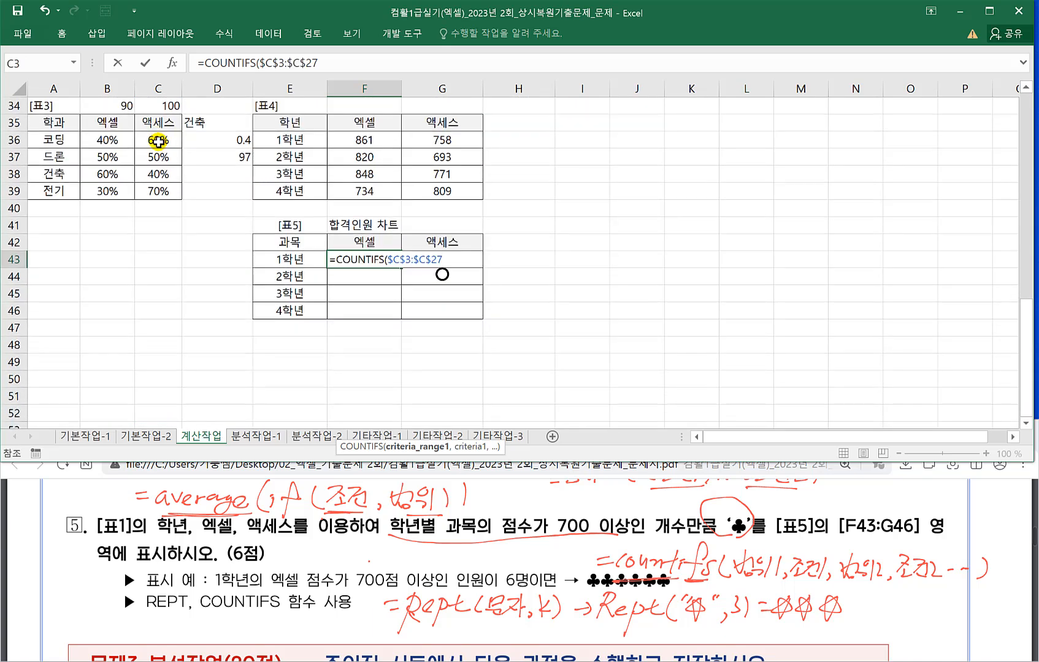
Add the 1학년 label cell as the first criterion, locking only its column as $E43.
{"action": "type", "text": ","}
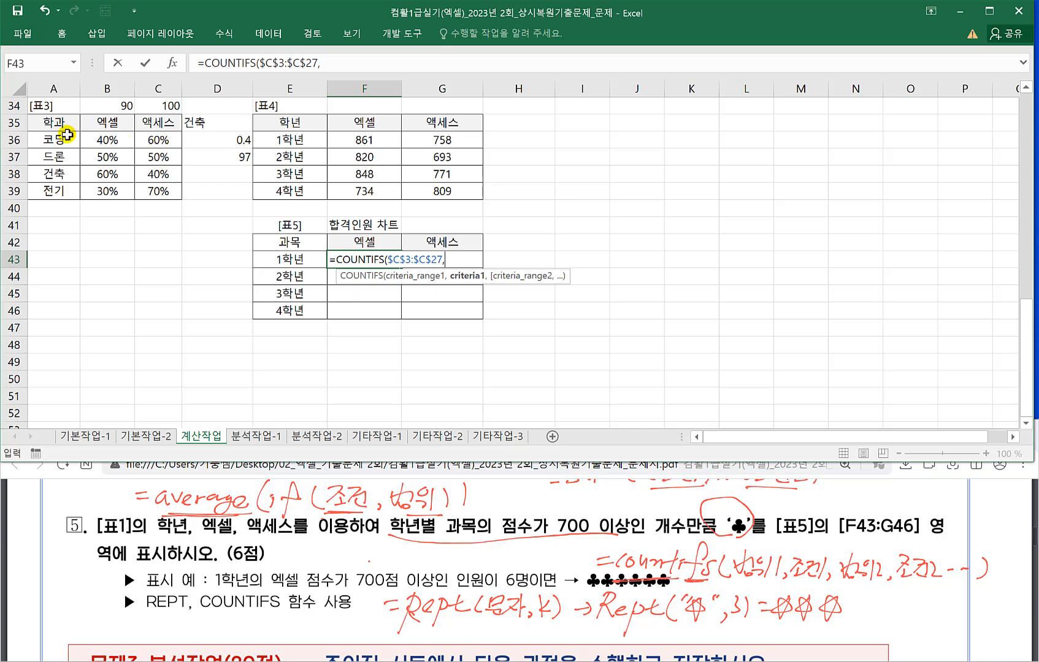
{"action": "left_click", "coordinate": [279, 259]}
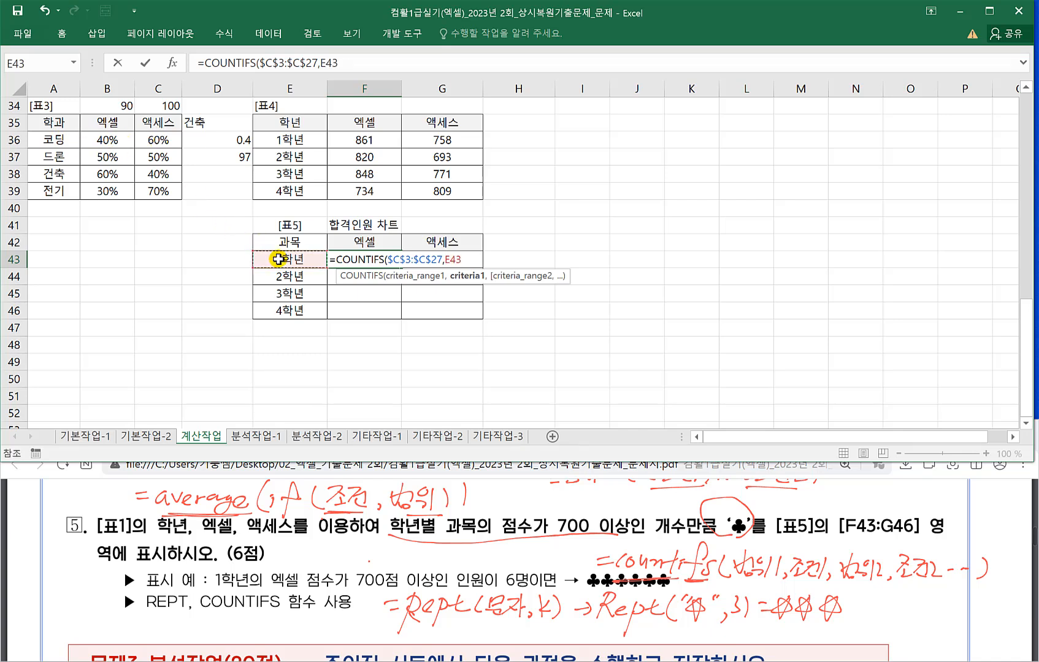
{"action": "key", "text": "F4"}
{"action": "key", "text": "F4"}
{"action": "key", "text": "F4"}
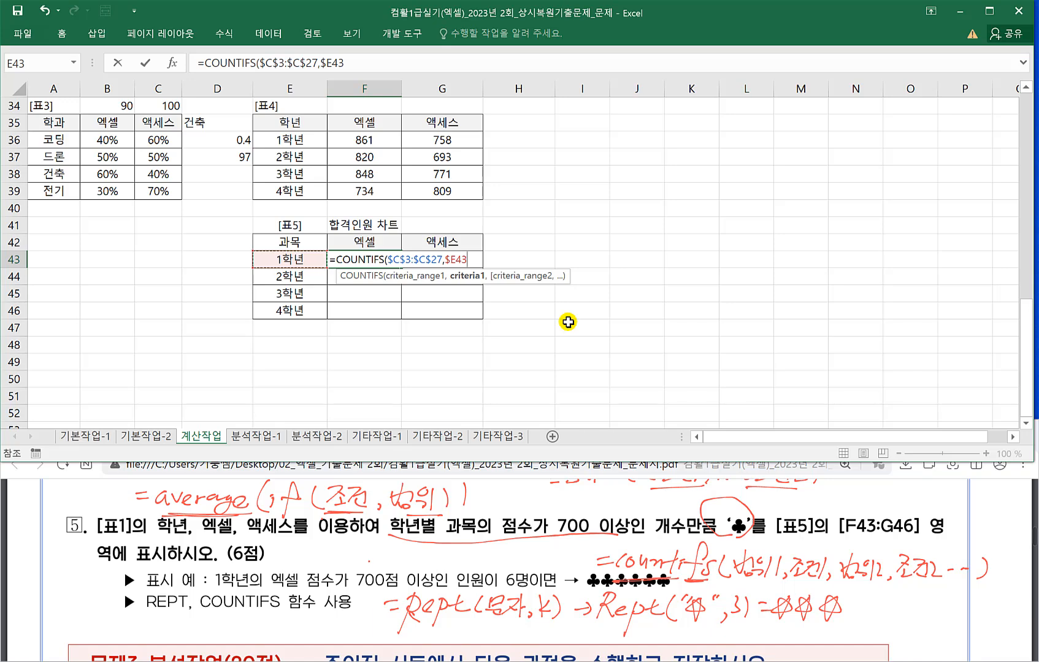
{"action": "scroll", "coordinate": [568, 322], "scroll_direction": "up", "scroll_amount": 2}
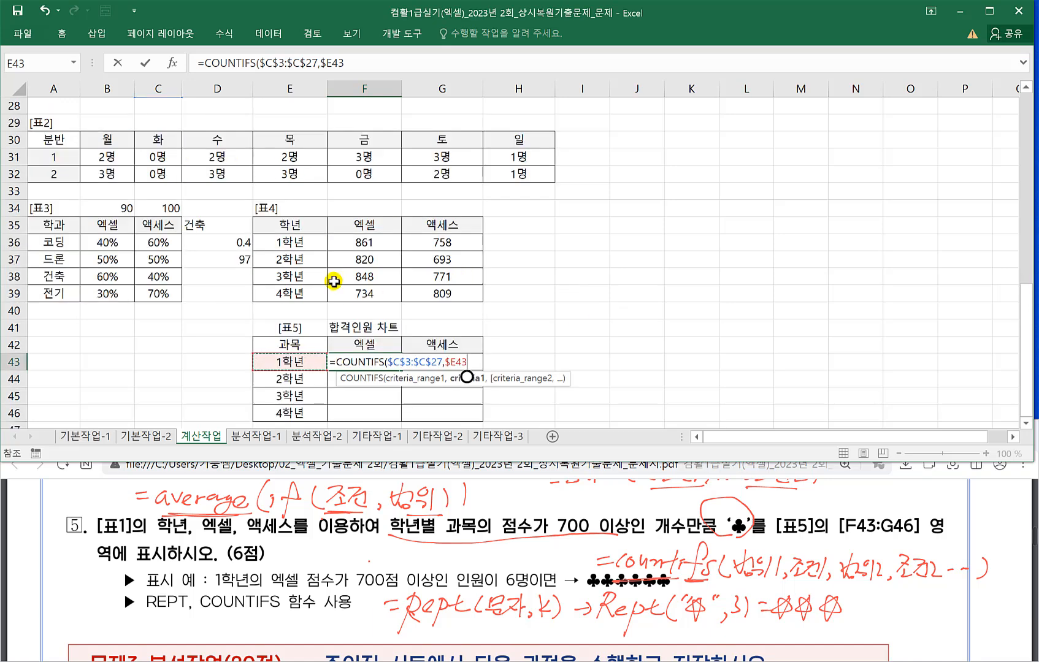
{"action": "scroll", "coordinate": [591, 336], "scroll_direction": "down", "scroll_amount": 1}
{"action": "scroll", "coordinate": [525, 343], "scroll_direction": "down", "scroll_amount": 1}
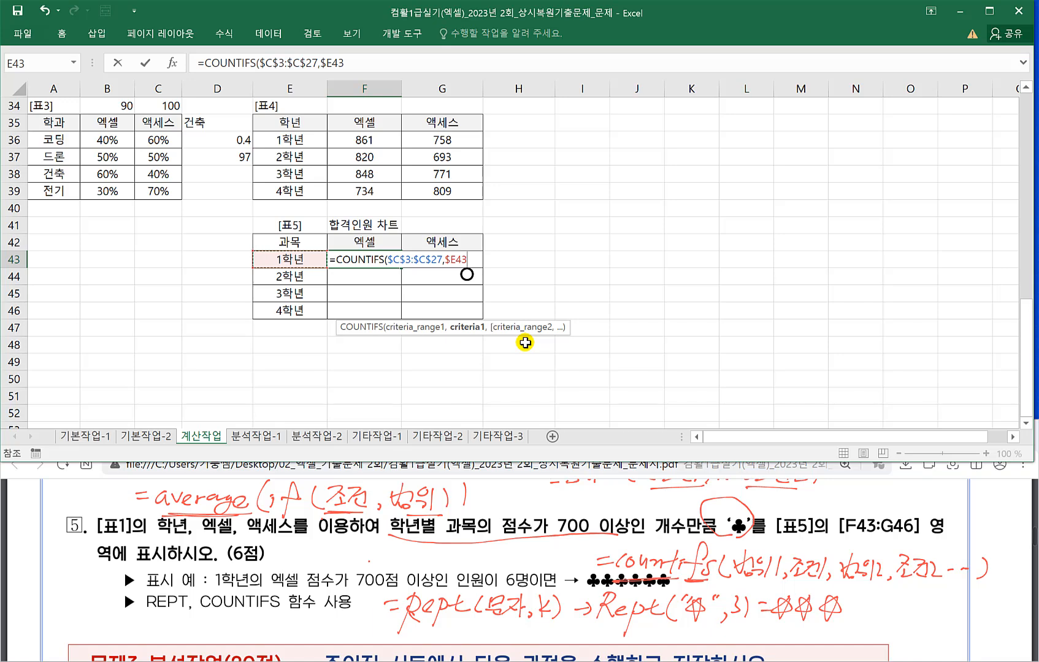
Add the 엑셀 scores of 표1 as the second criteria range, locking only the rows as F$3:F$27.
{"action": "type", "text": ","}
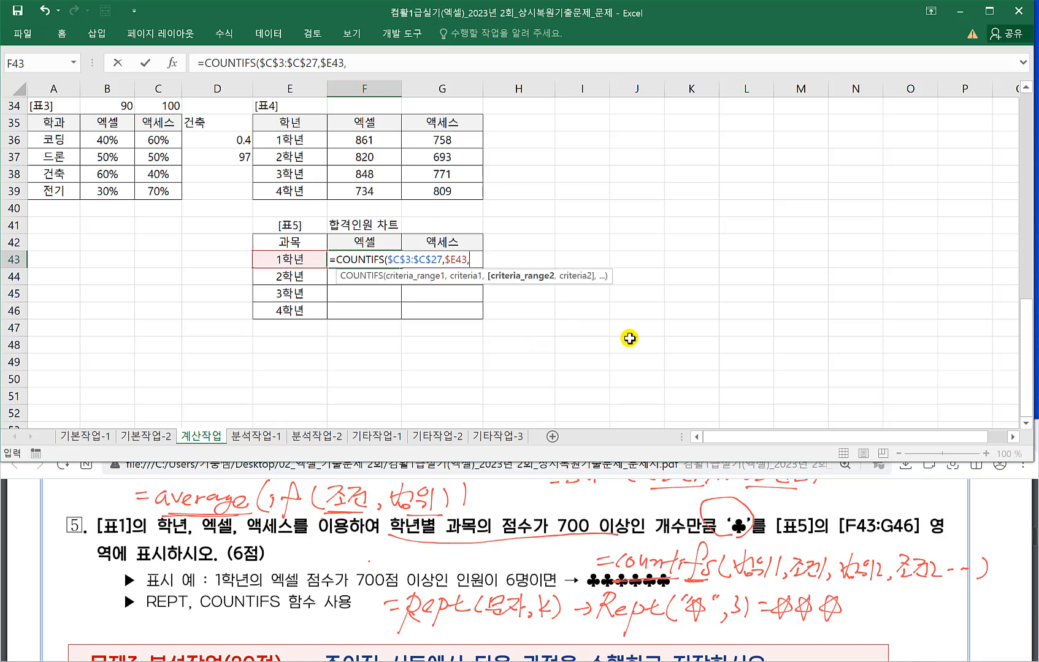
{"action": "scroll", "coordinate": [325, 376], "scroll_direction": "up", "scroll_amount": 5}
{"action": "scroll", "coordinate": [324, 376], "scroll_direction": "up", "scroll_amount": 6}
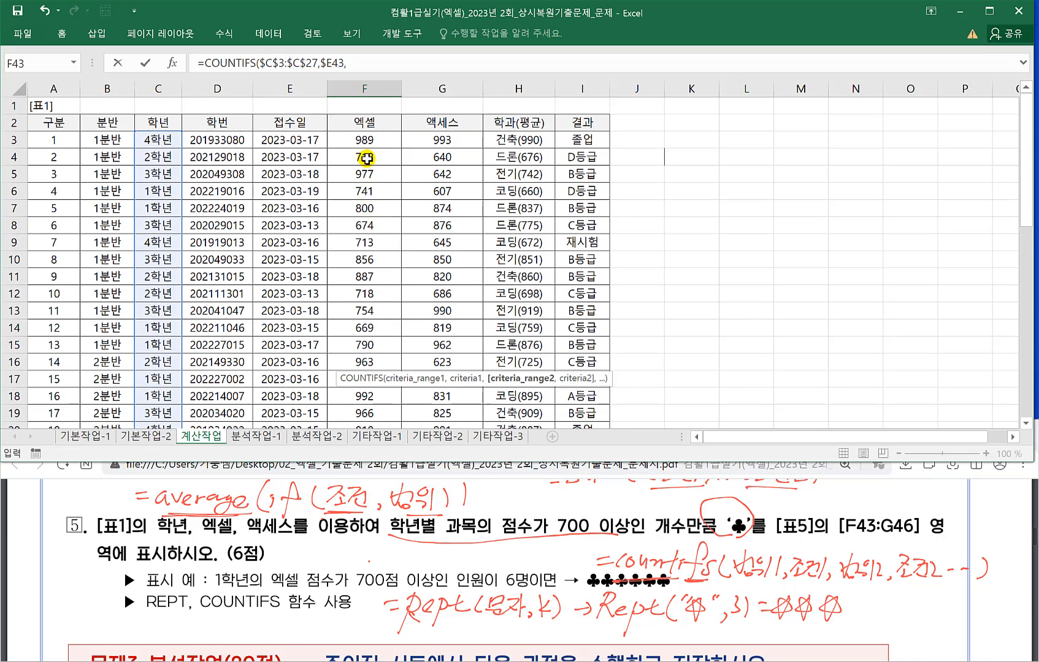
{"action": "left_click", "coordinate": [362, 138]}
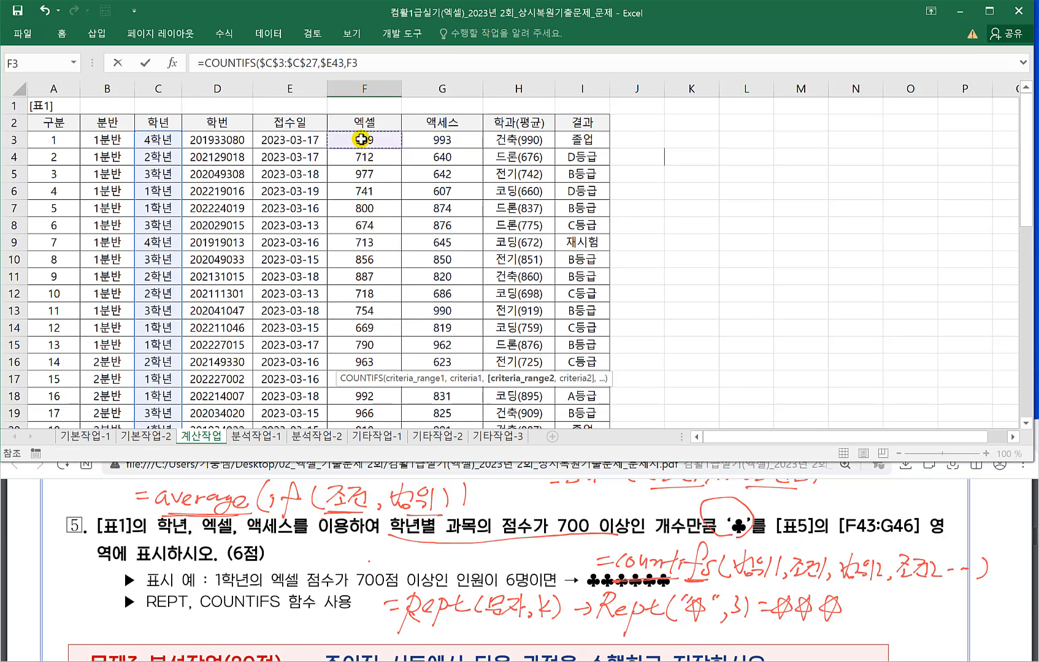
{"action": "key", "text": "ctrl+shift+Down"}
{"action": "scroll", "coordinate": [452, 204], "scroll_direction": "down", "scroll_amount": 2}
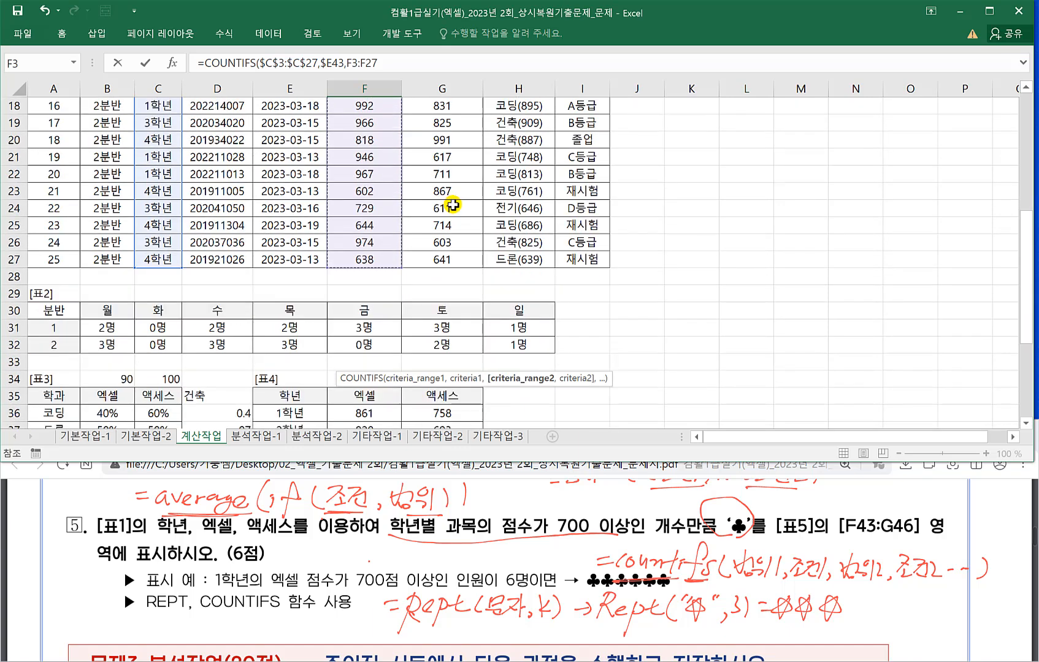
{"action": "scroll", "coordinate": [607, 257], "scroll_direction": "down", "scroll_amount": 3}
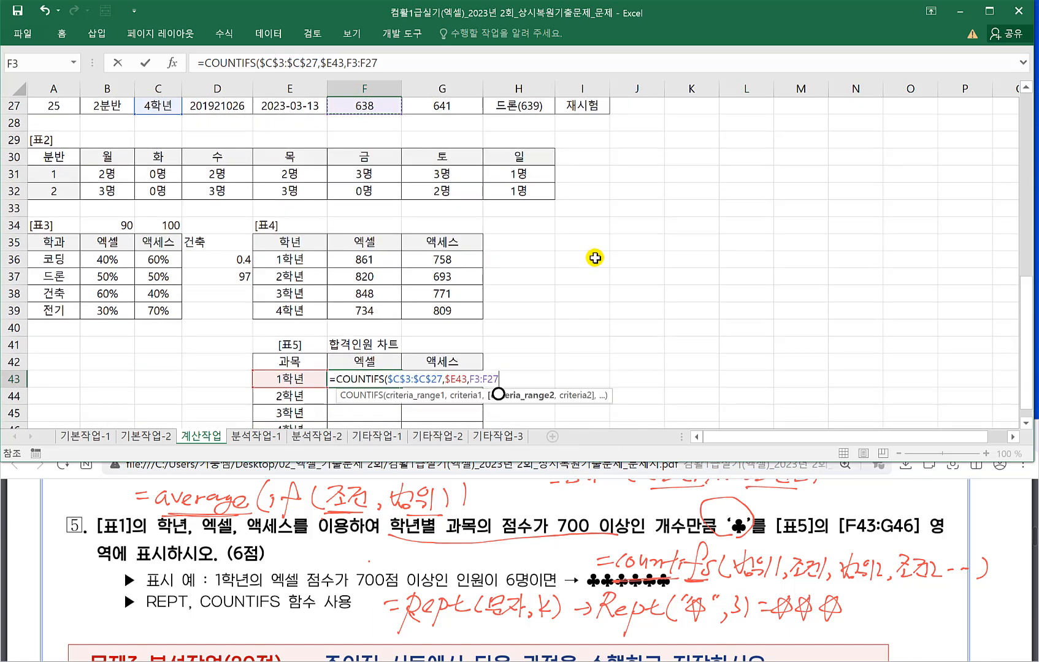
{"action": "key", "text": "F4"}
{"action": "key", "text": "F4"}
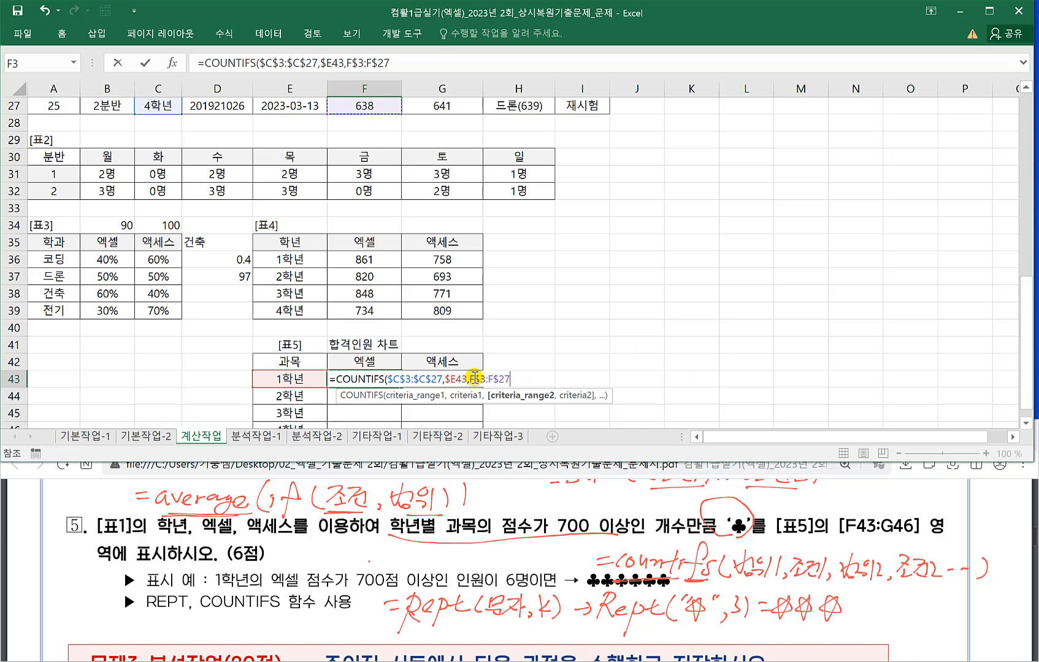
{"action": "scroll", "coordinate": [367, 260], "scroll_direction": "up", "scroll_amount": 9}
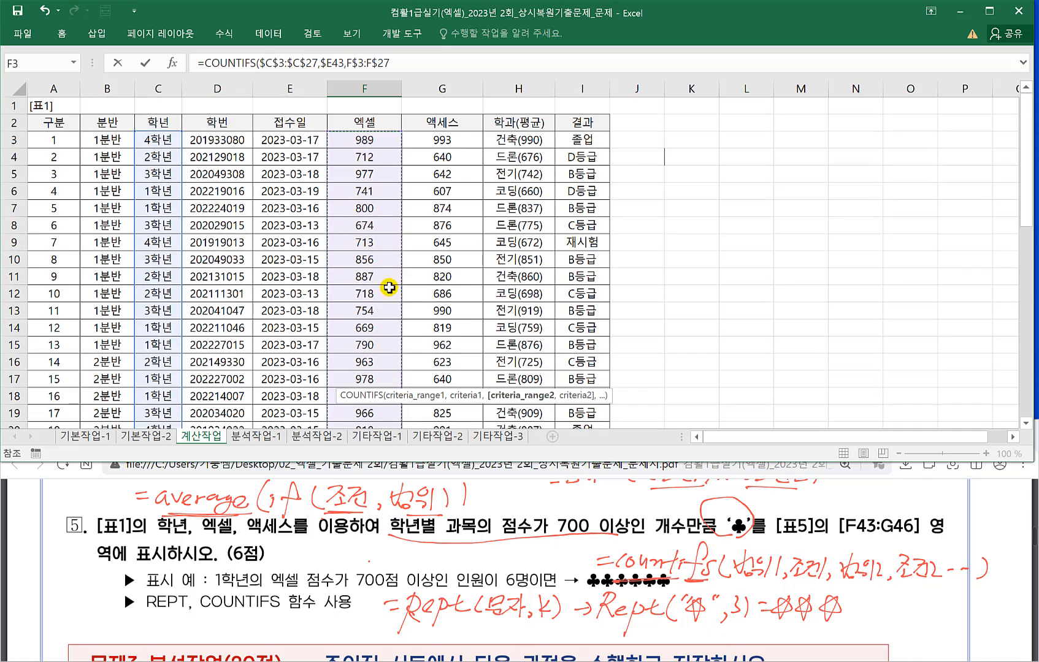
{"action": "scroll", "coordinate": [422, 243], "scroll_direction": "down", "scroll_amount": 8}
{"action": "scroll", "coordinate": [421, 243], "scroll_direction": "down", "scroll_amount": 1}
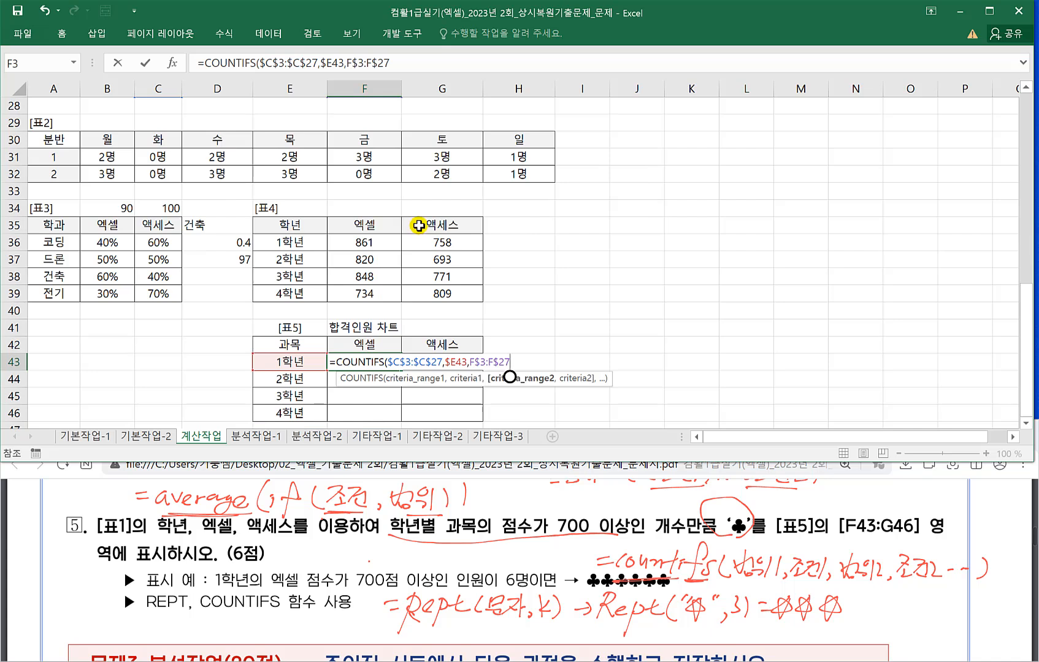
Enter the second criterion as ">=700 without a closing quote, close the formula and accept the suggested correction.
{"action": "type", "text": ","}
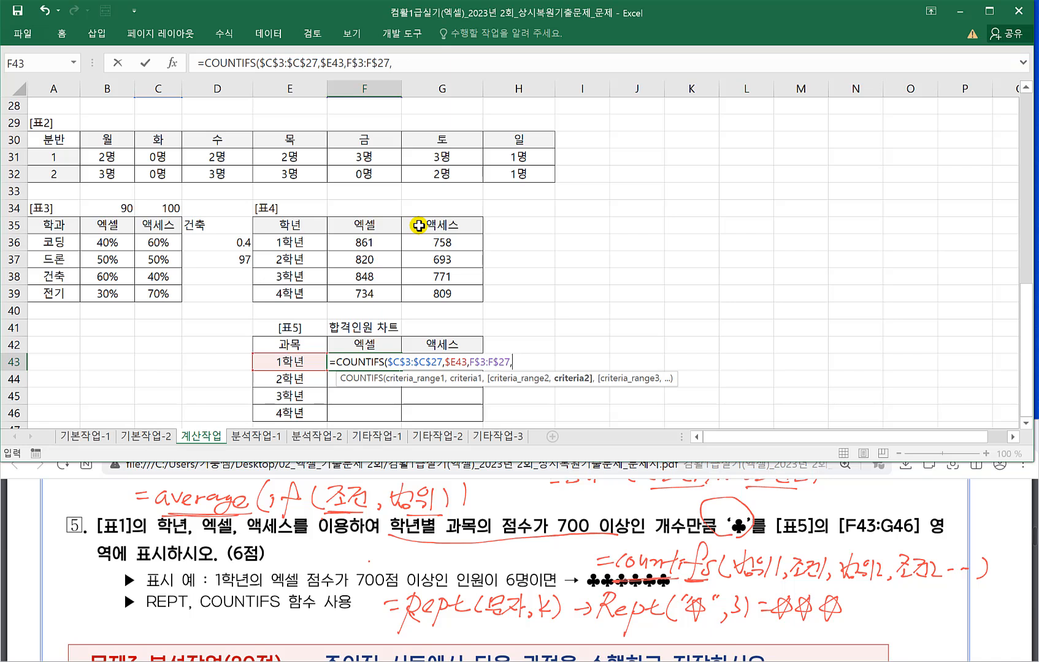
{"action": "type", "text": "\">=700"}
{"action": "key", "text": "Return"}
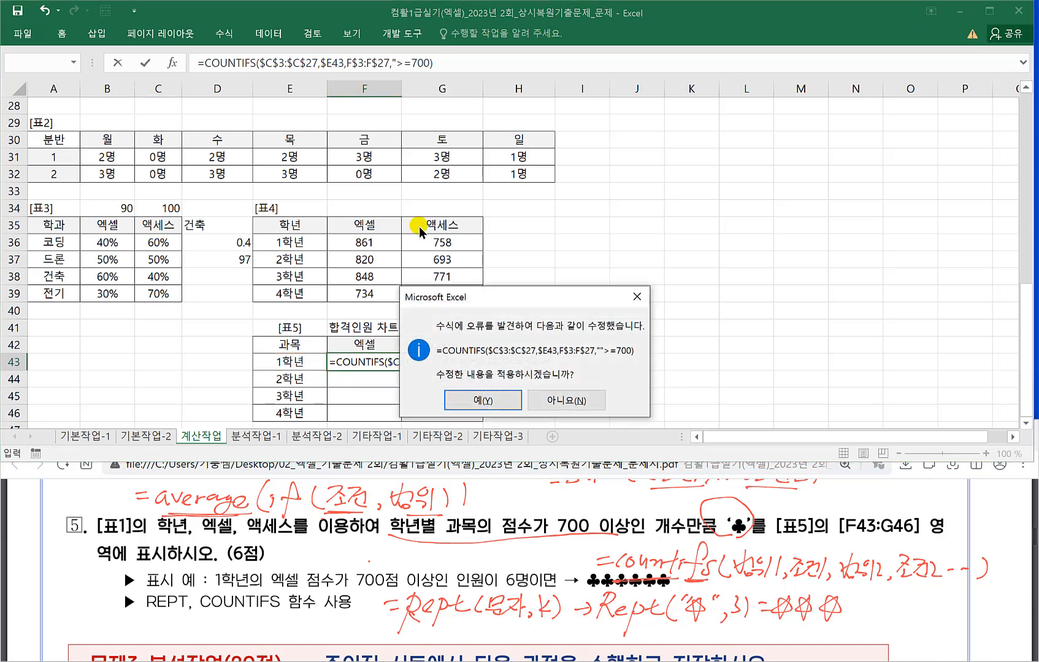
{"action": "left_click", "coordinate": [447, 402]}
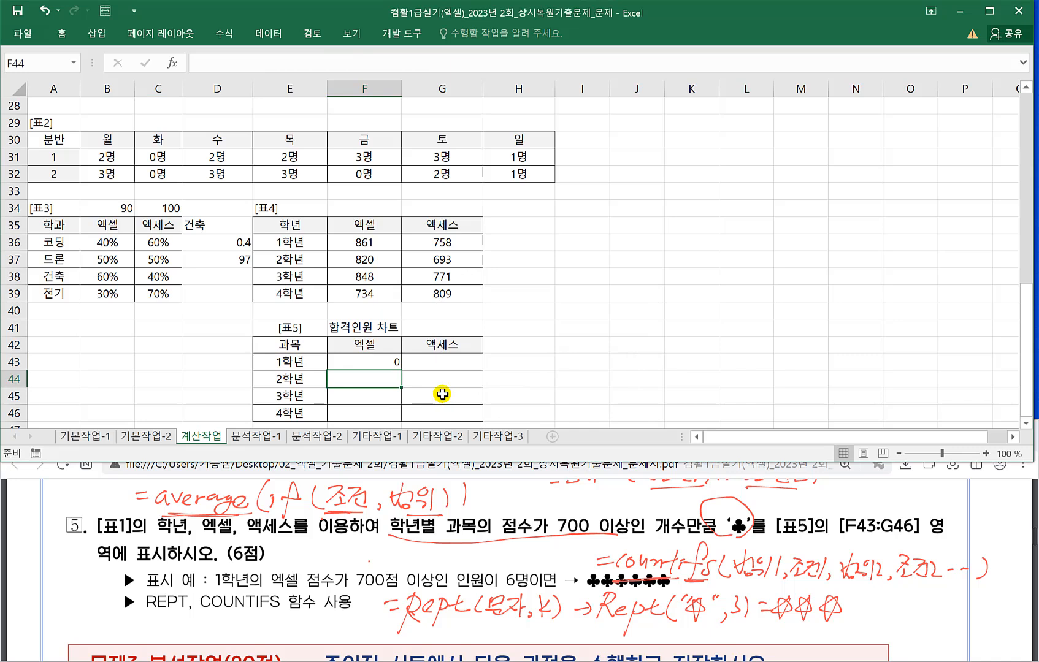
Correct the quotation marks in F43's formula so the second criterion reads ">=700".
{"action": "double_click", "coordinate": [368, 359]}
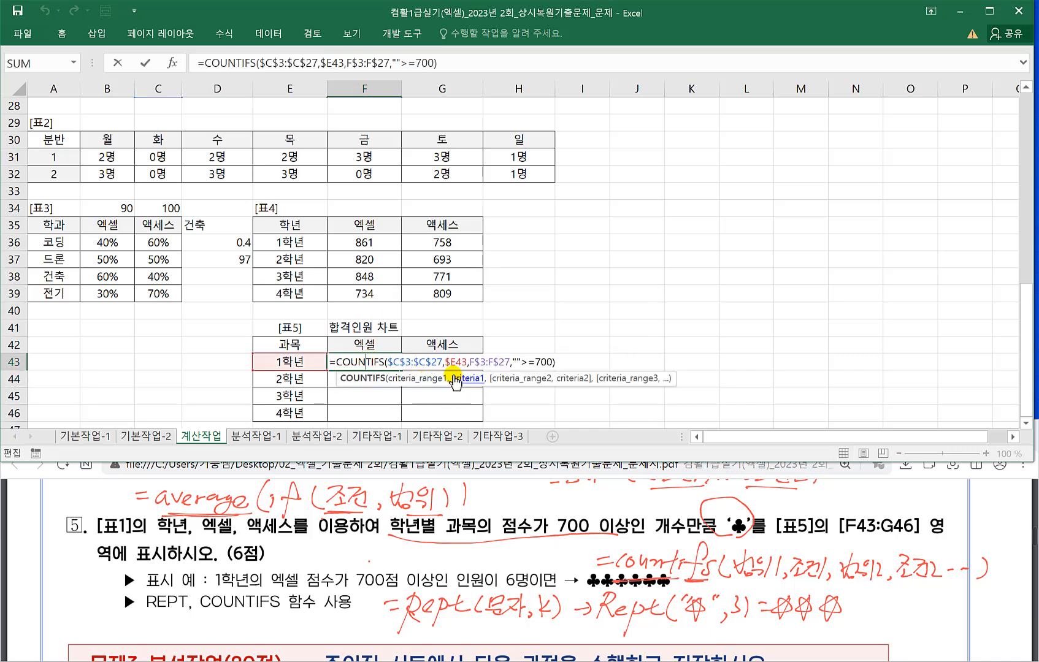
{"action": "left_click", "coordinate": [520, 362]}
{"action": "key", "text": "BackSpace"}
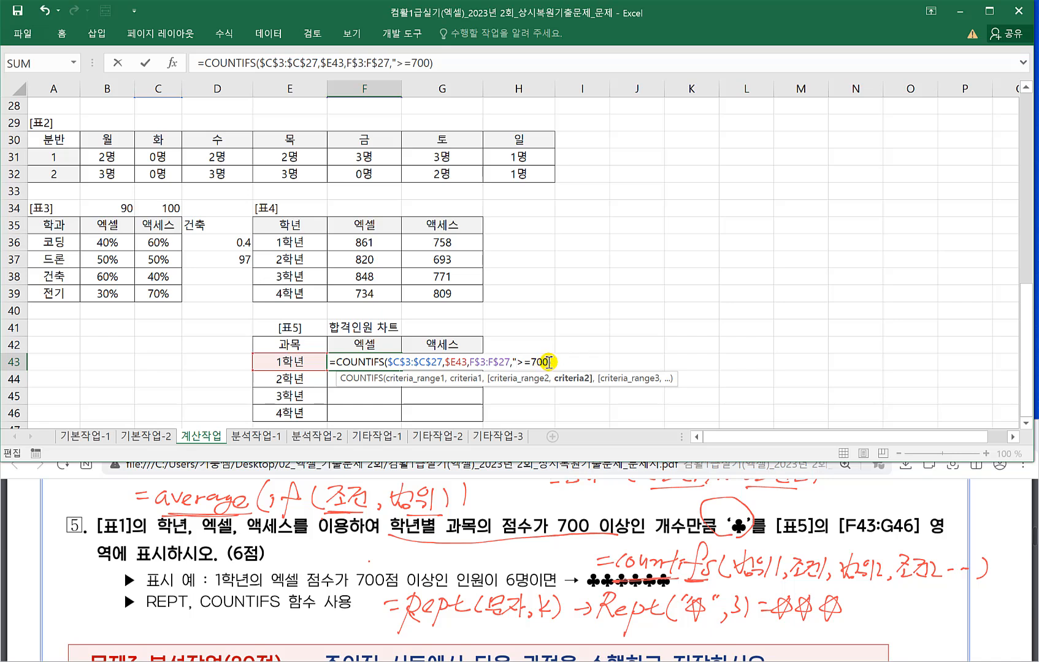
{"action": "type", "text": "\""}
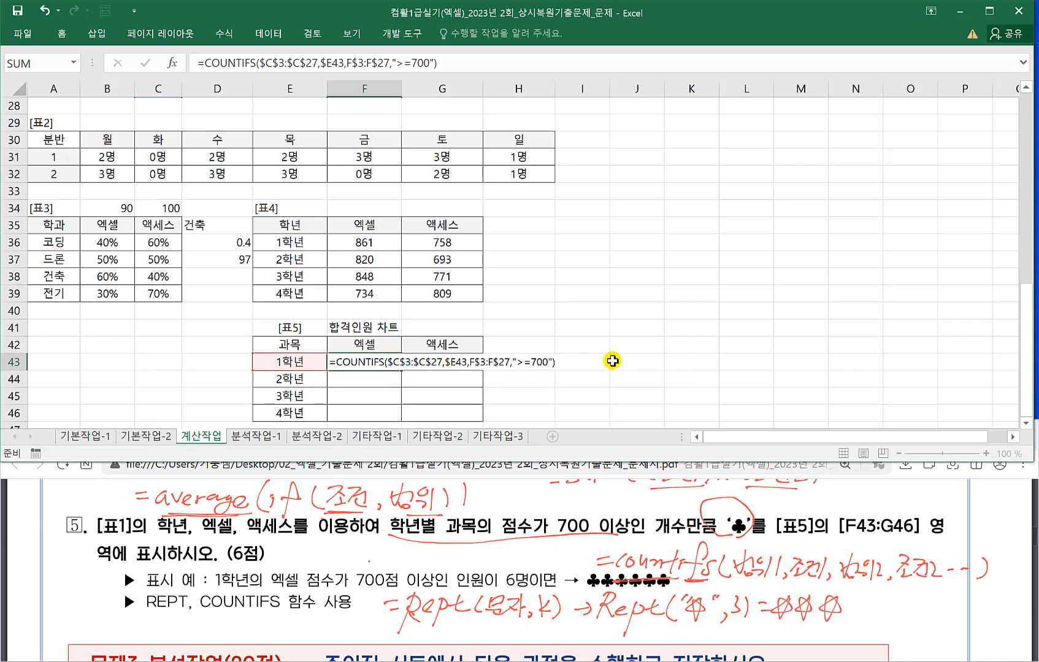
{"action": "key", "text": "Return"}
Reopen F43's formula for editing, and in the PDF's Rept note mark k and draw an arrow from ♣ to 문자.
{"action": "double_click", "coordinate": [350, 362]}
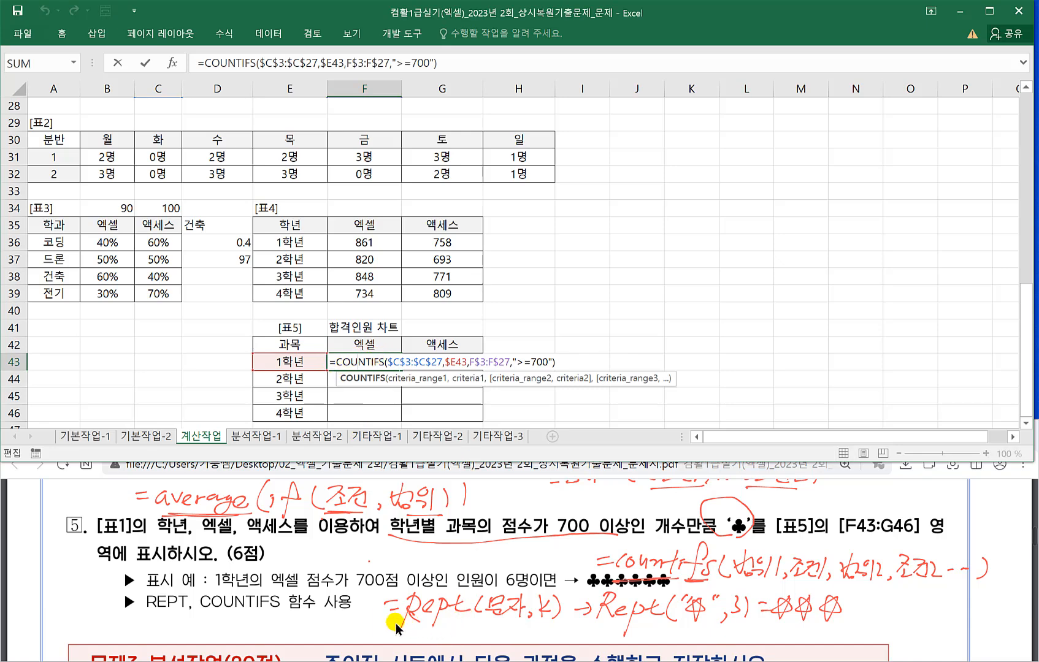
{"action": "left_click", "coordinate": [532, 626]}
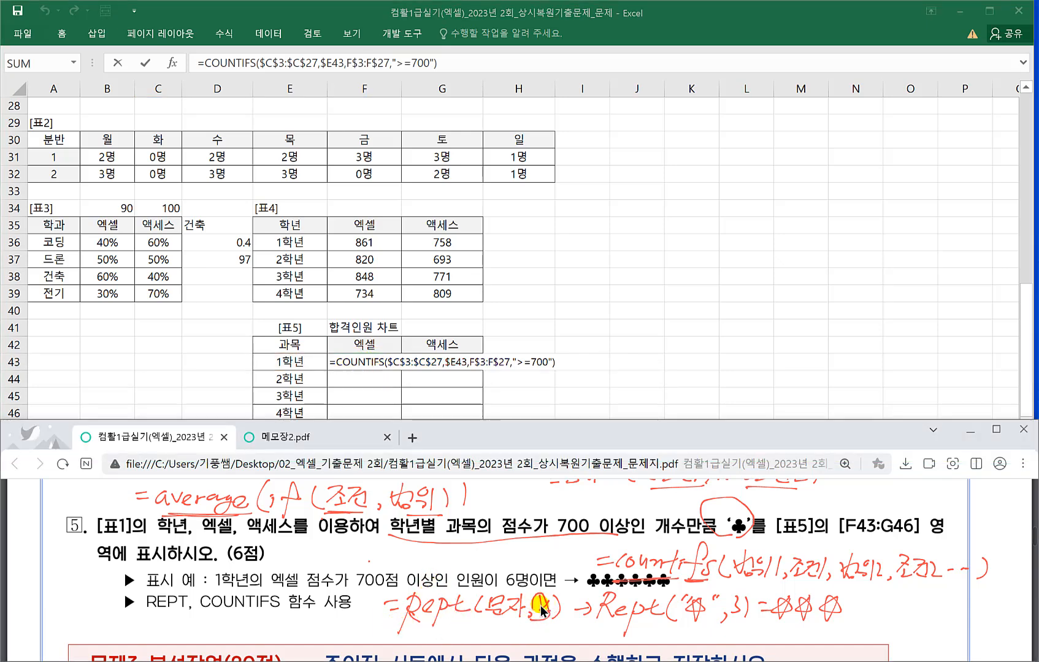
{"action": "mouse_move", "coordinate": [718, 525]}
{"action": "left_mouse_down"}
{"action": "mouse_move", "coordinate": [695, 493]}
{"action": "mouse_move", "coordinate": [706, 526]}
{"action": "mouse_move", "coordinate": [485, 589]}
{"action": "left_mouse_up"}
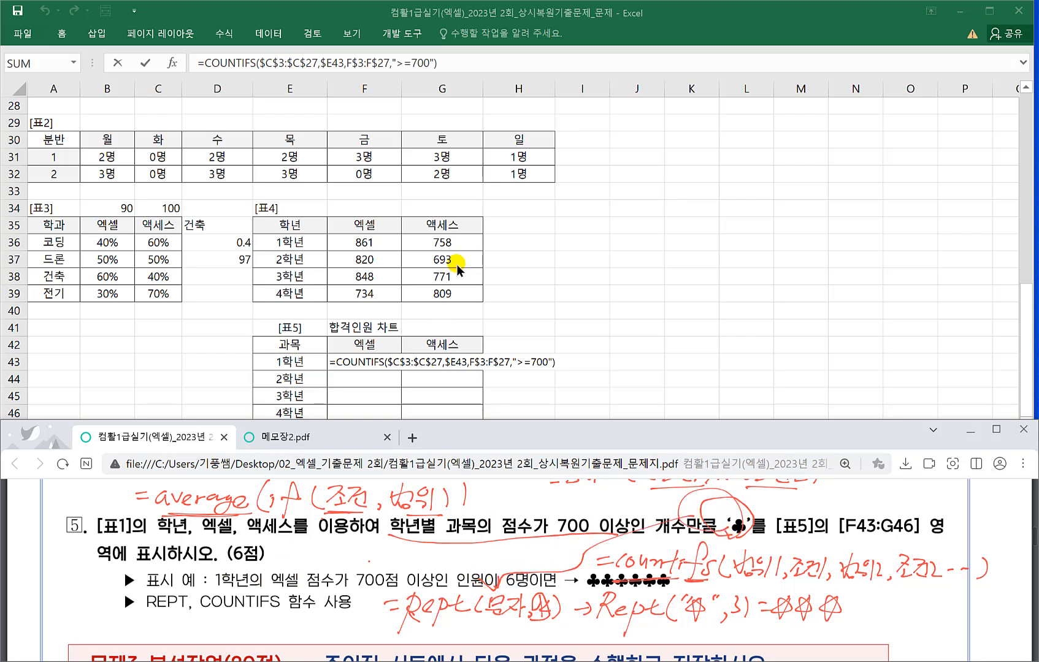
Wrap the COUNTIFS expression in F43 in a REPT function.
{"action": "left_click", "coordinate": [336, 363]}
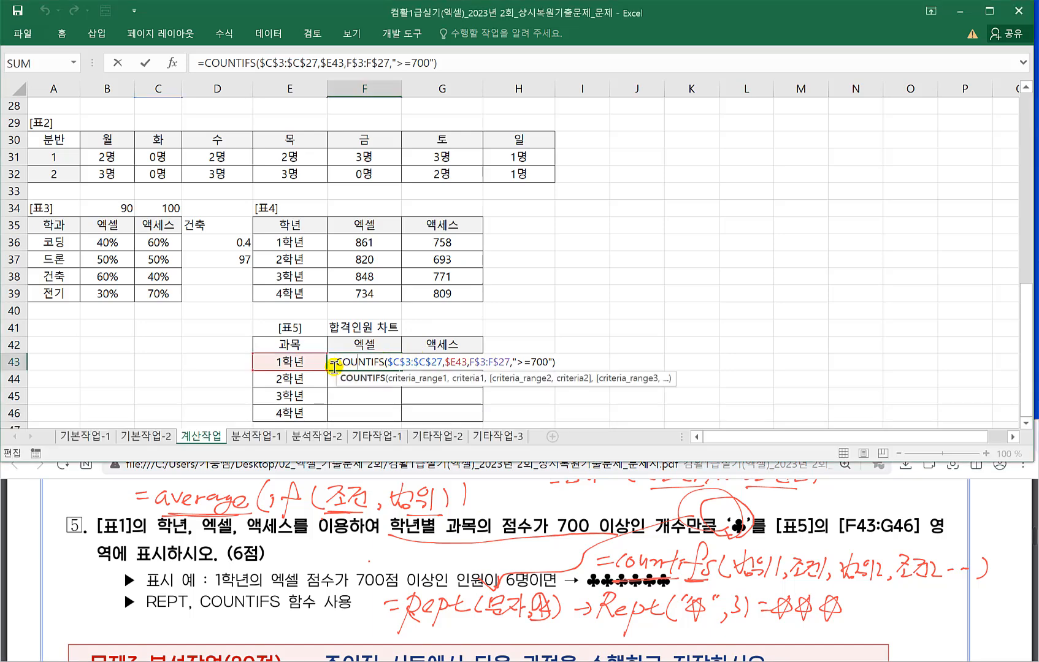
{"action": "left_click", "coordinate": [334, 364]}
{"action": "type", "text": "REPT"}
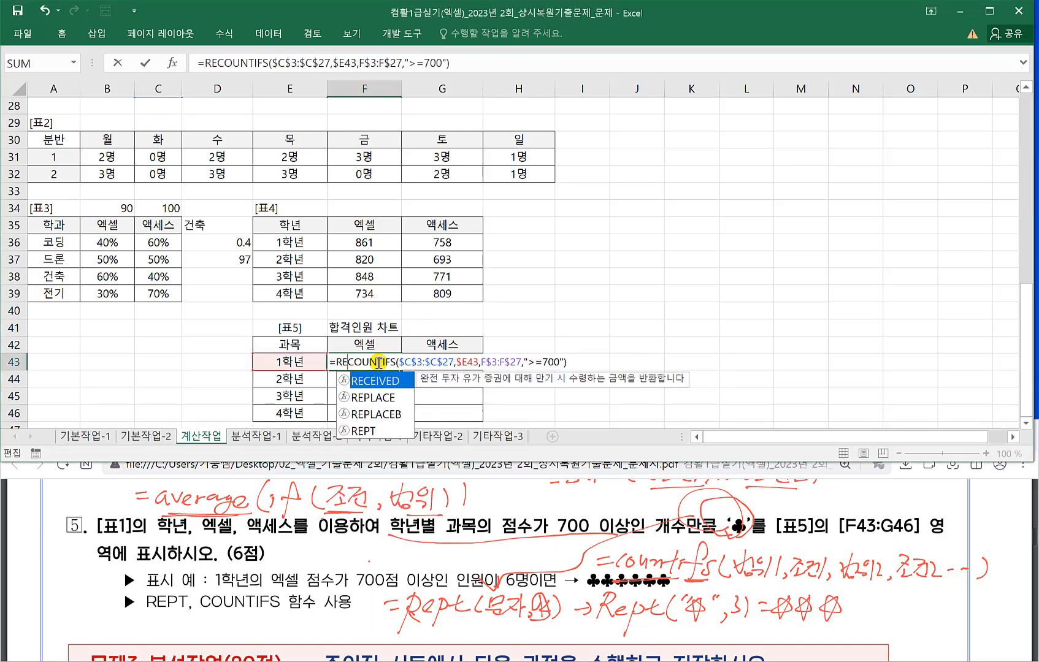
{"action": "type", "text": "(\""}
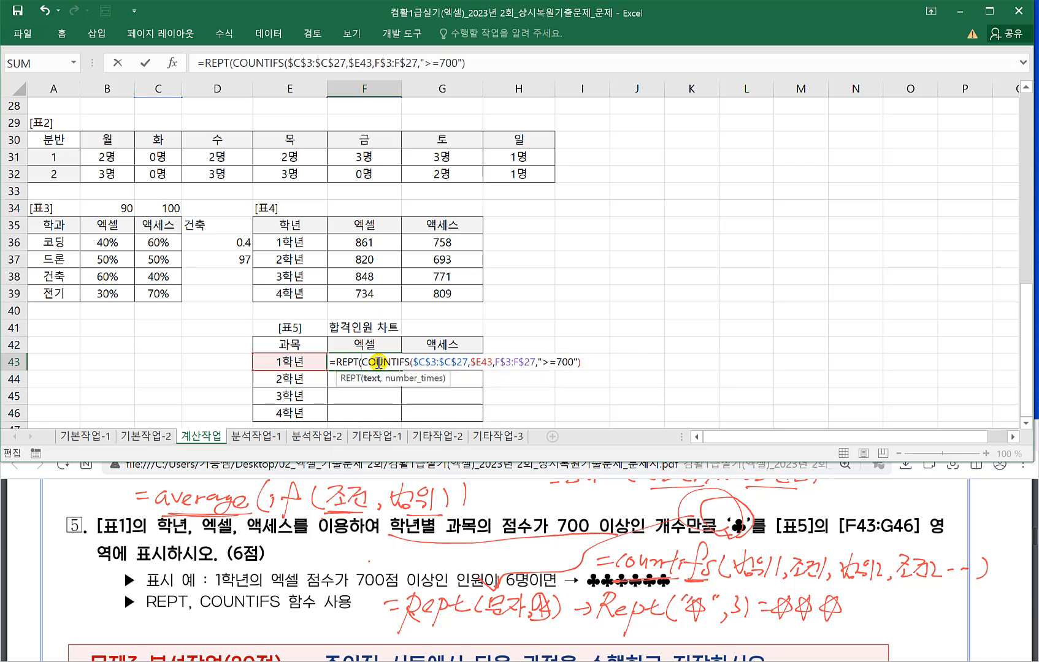
Insert the special character ♣ in quotation marks as REPT's text argument, with COUNTIFS as the repeat count, and close the formula.
{"action": "type", "text": "A"}
{"action": "key", "text": "BackSpace"}
{"action": "type", "text": "ㅁ"}
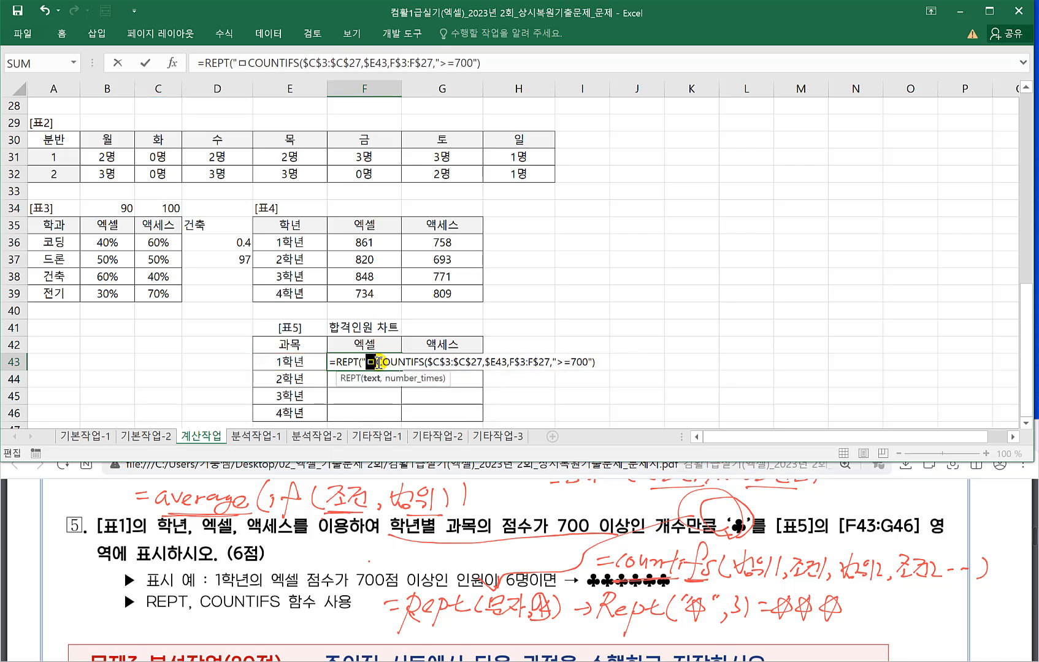
{"action": "key", "text": "Hangul_Hanja"}
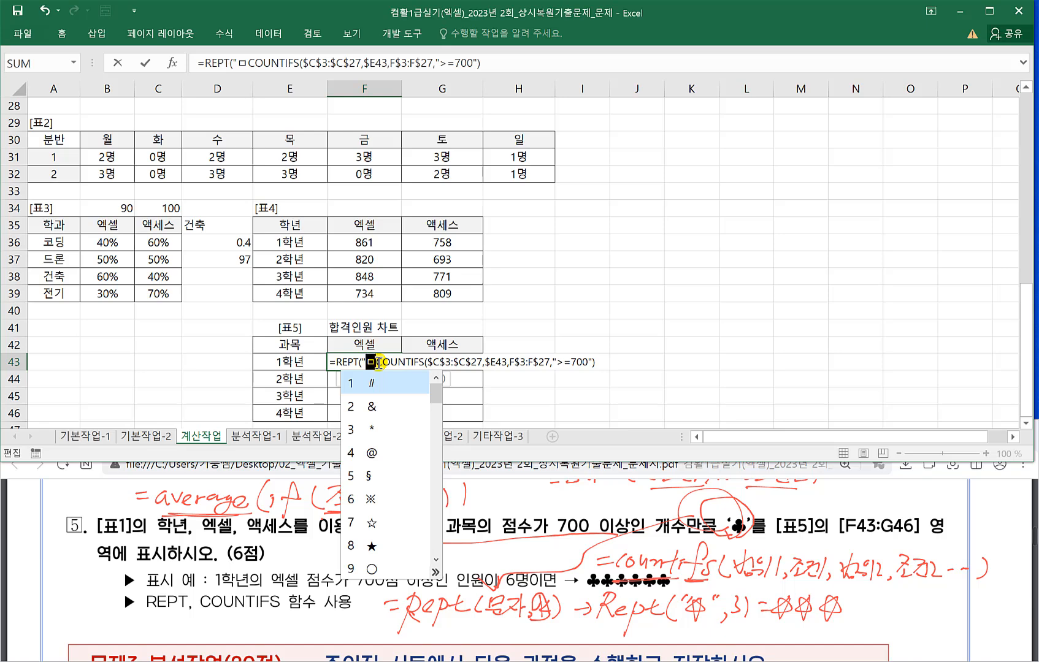
{"action": "left_click", "coordinate": [435, 567]}
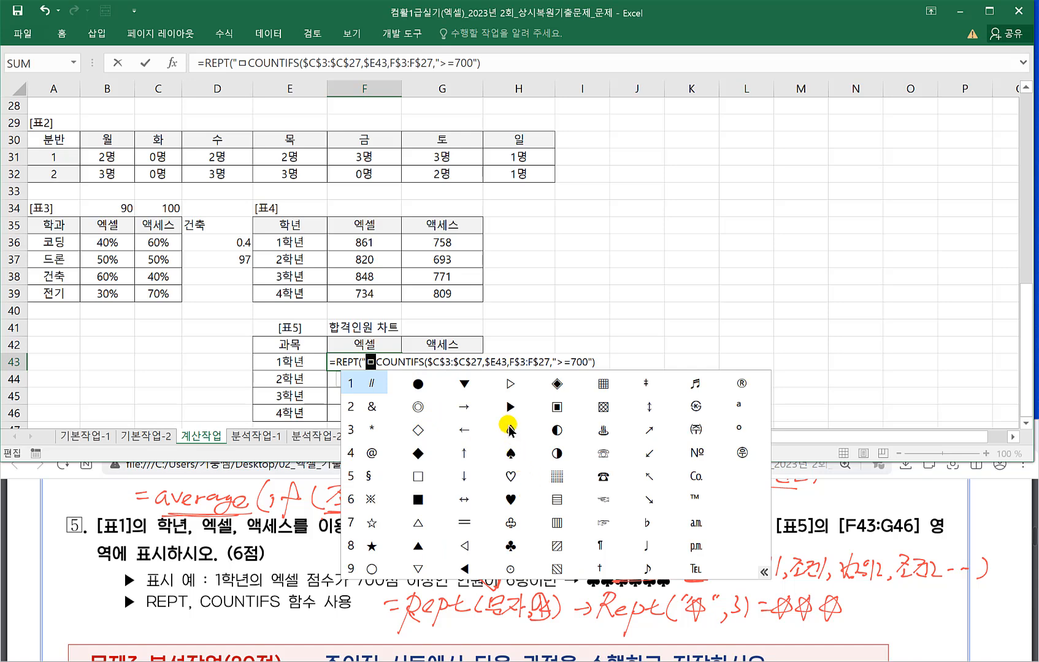
{"action": "left_click", "coordinate": [510, 545]}
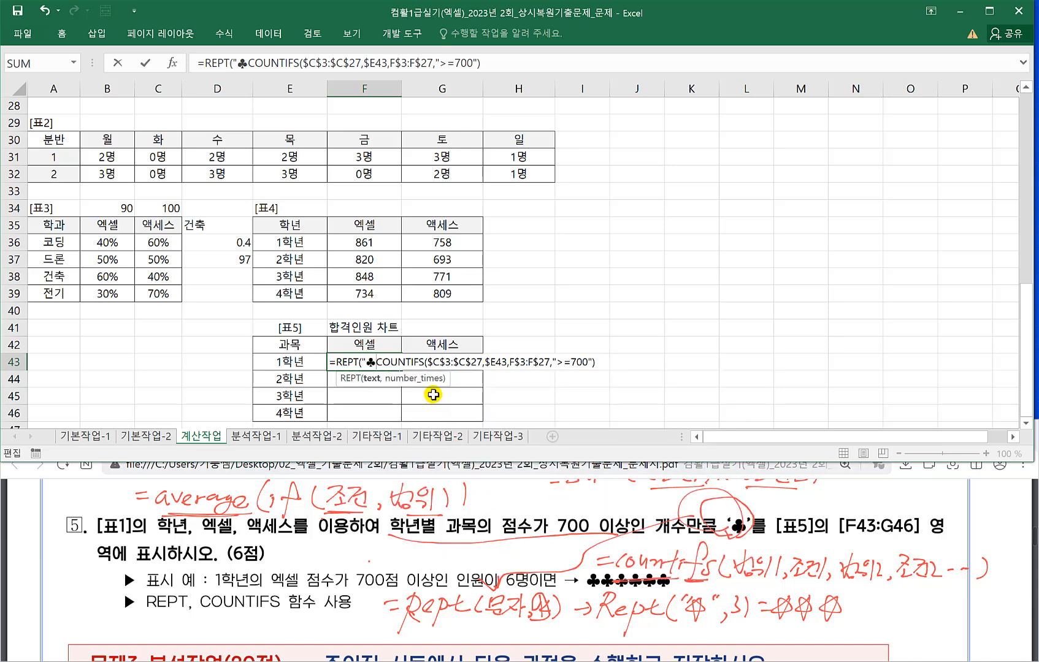
{"action": "type", "text": "\""}
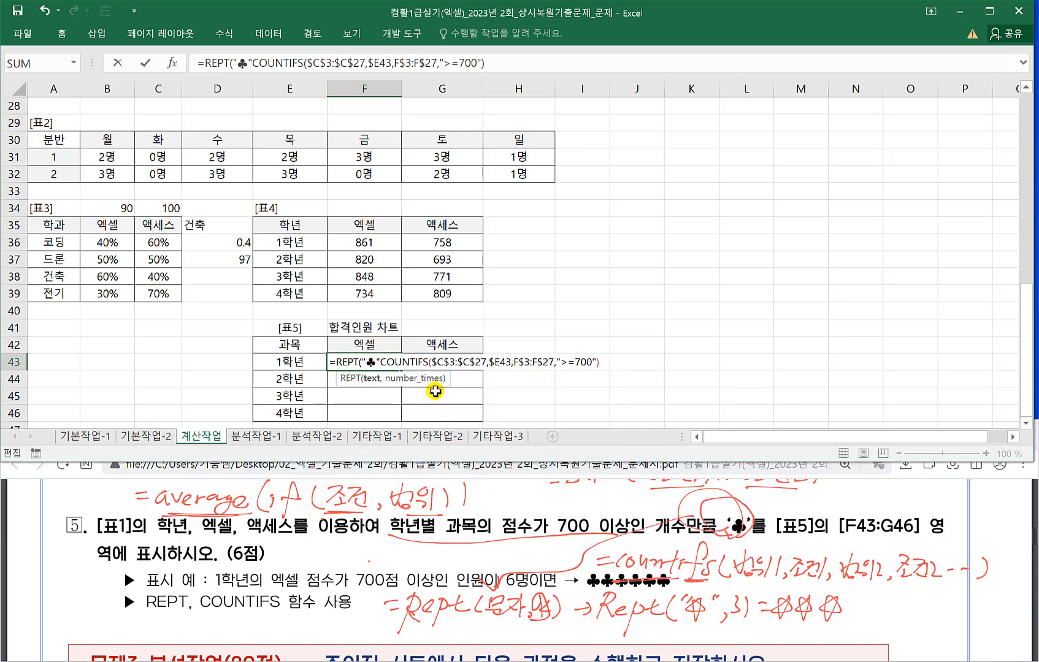
{"action": "type", "text": ","}
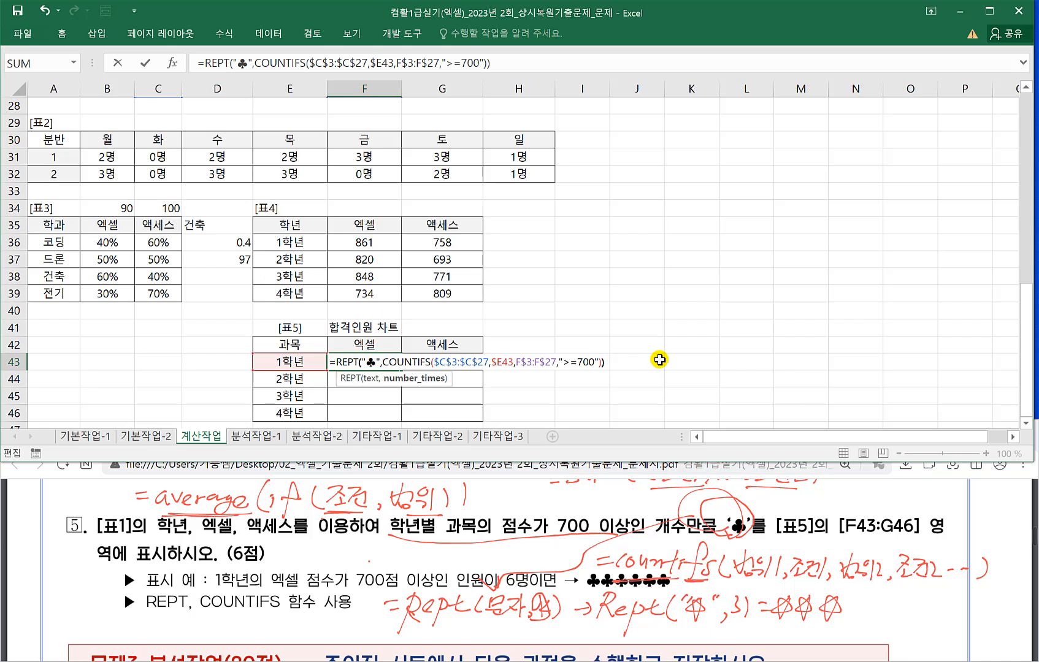
Review REPT's two arguments, enter the formula in F43 and copy it across F43:G46.
{"action": "left_click", "coordinate": [380, 364]}
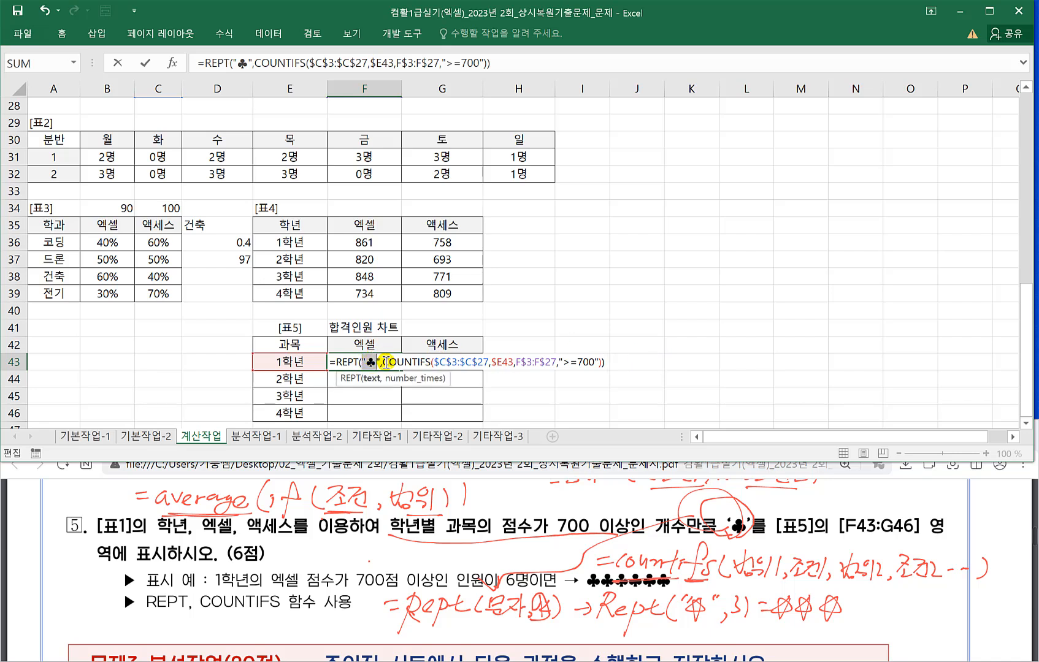
{"action": "left_click_drag", "start_coordinate": [382, 362], "coordinate": [605, 363]}
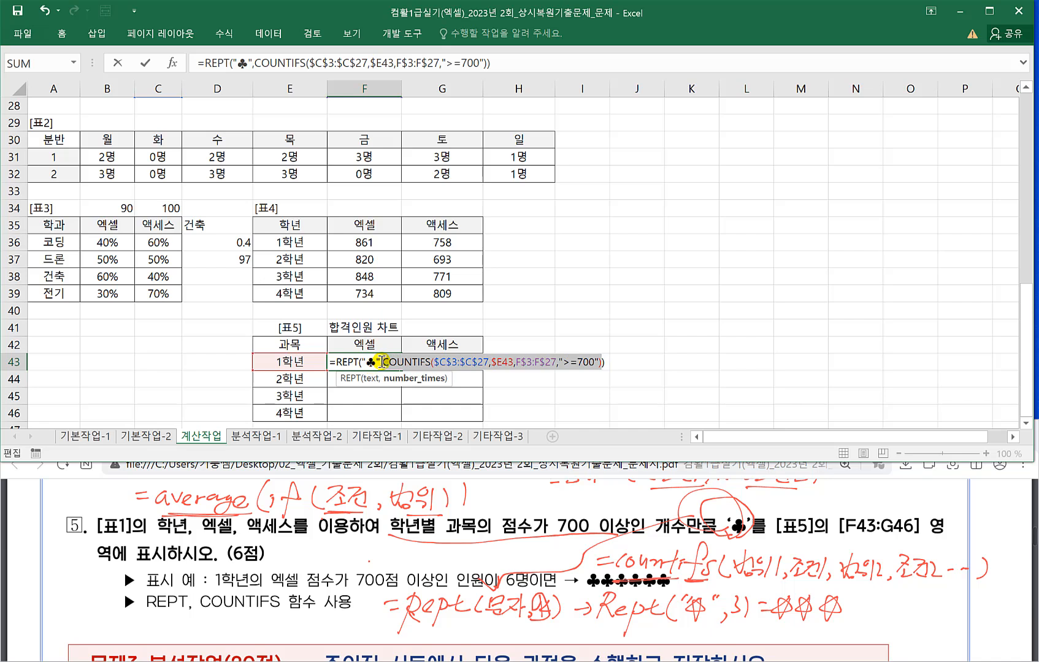
{"action": "key", "text": "Return"}
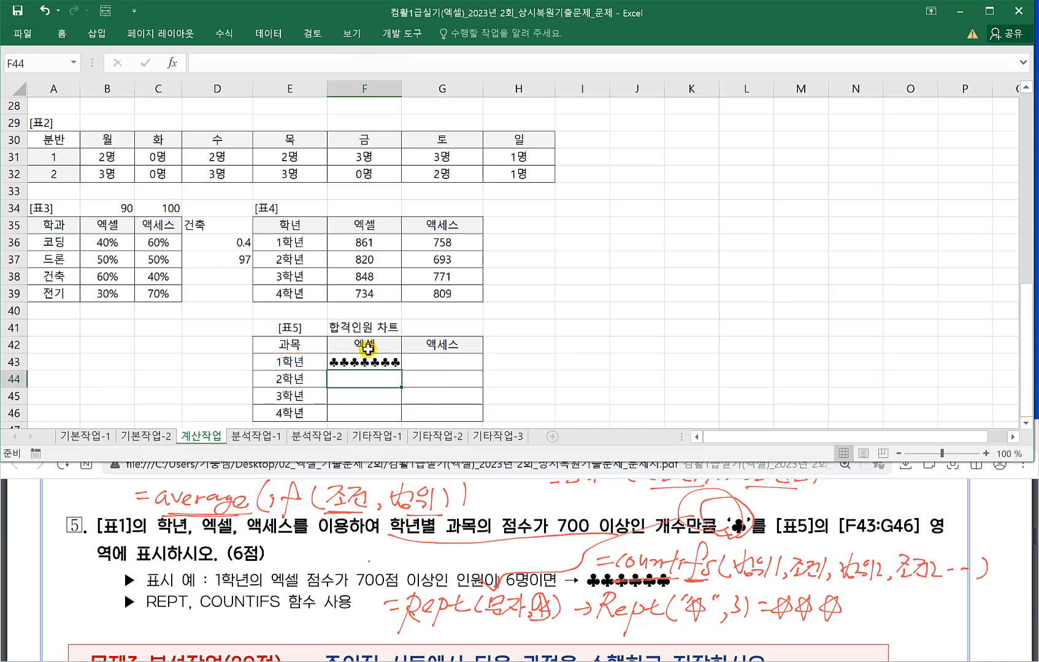
{"action": "left_click", "coordinate": [382, 363]}
{"action": "left_click_drag", "start_coordinate": [401, 370], "coordinate": [458, 419]}
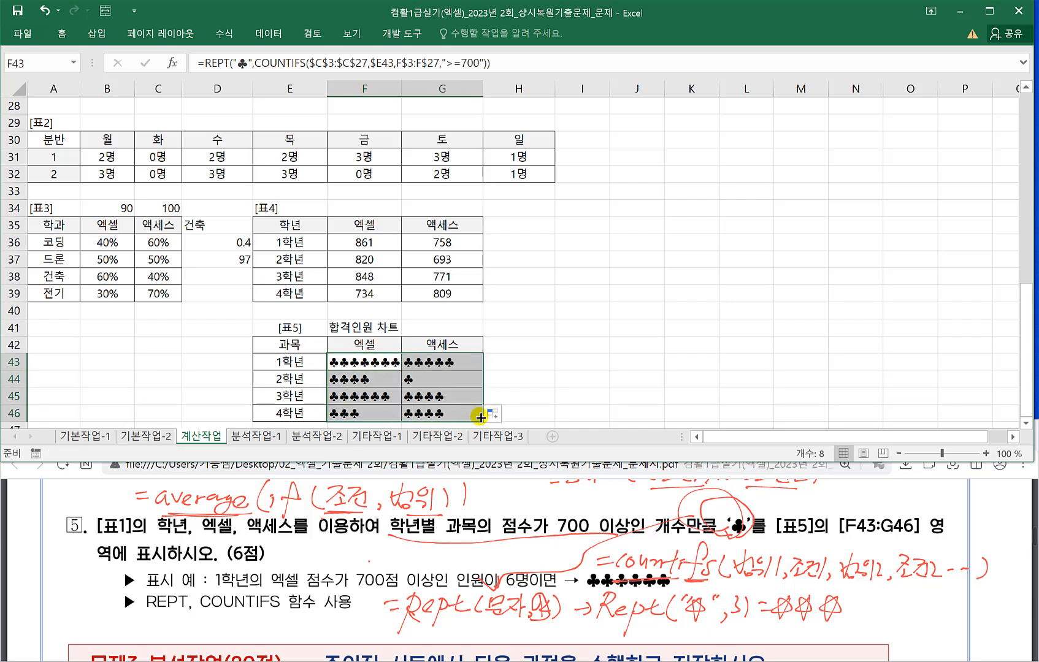
{"action": "left_click", "coordinate": [435, 396]}
Reopen F43's finished formula to examine its REPT and COUNTIFS arguments, and close it.
{"action": "left_click", "coordinate": [354, 363]}
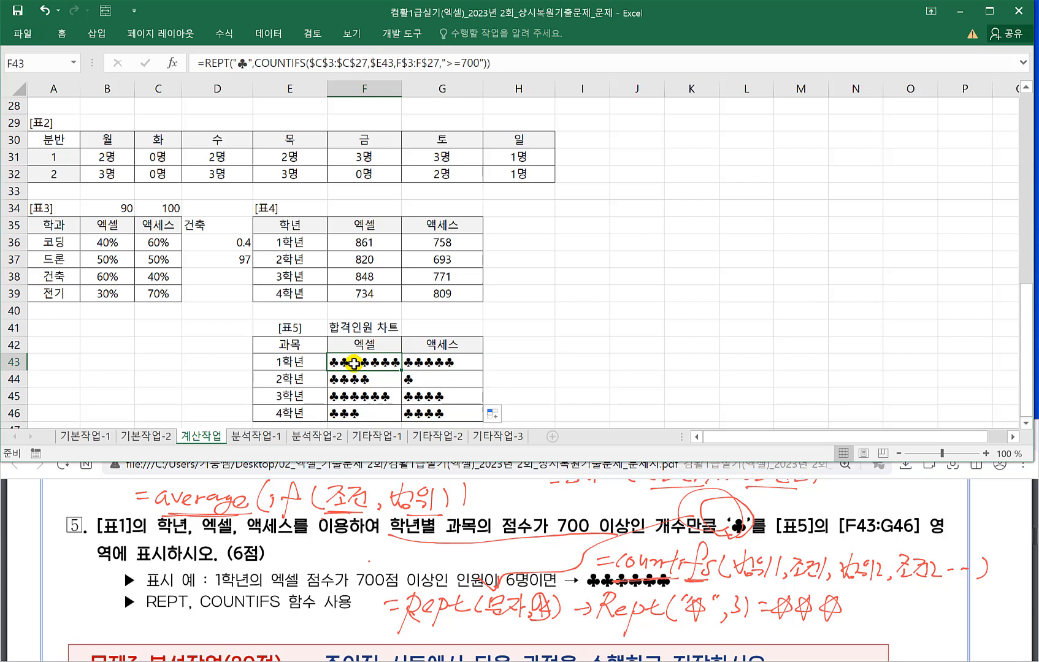
{"action": "double_click", "coordinate": [355, 363]}
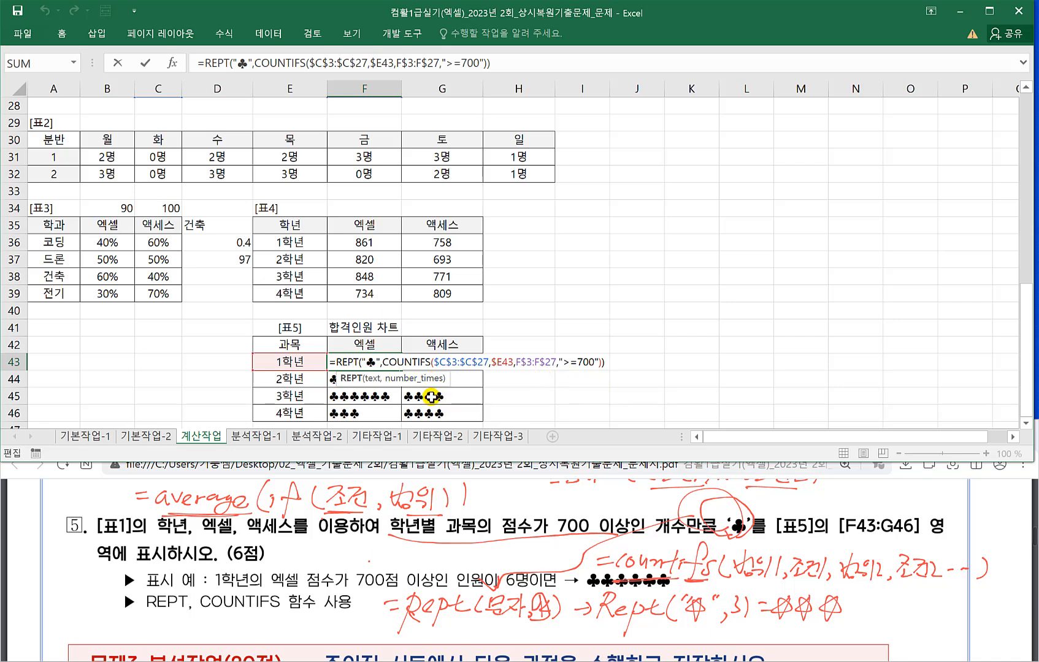
{"action": "key", "text": "ctrl+Return"}
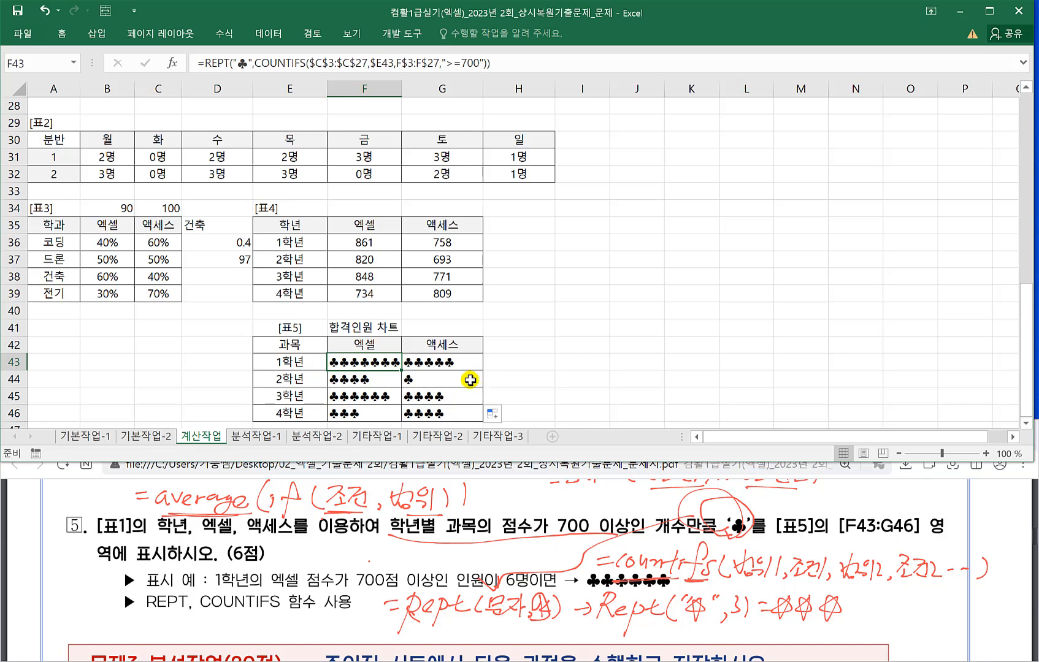
Bring up the PDF's 문제3 pivot table task and open the 분석작업-1 sheet.
{"action": "left_click", "coordinate": [354, 500]}
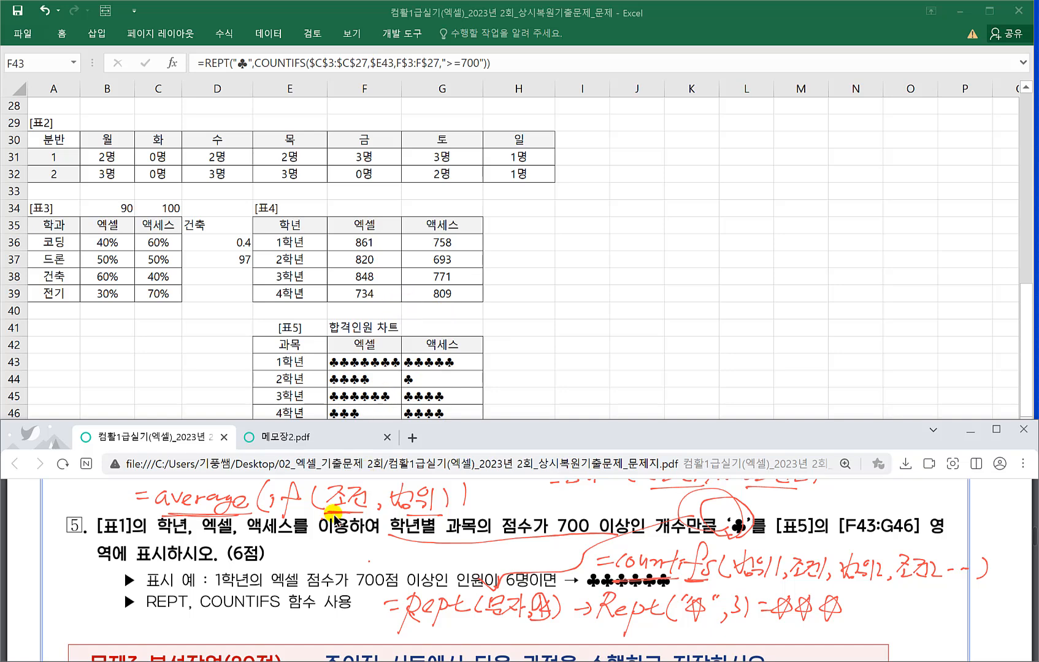
{"action": "scroll", "coordinate": [339, 521], "scroll_direction": "down", "scroll_amount": 3}
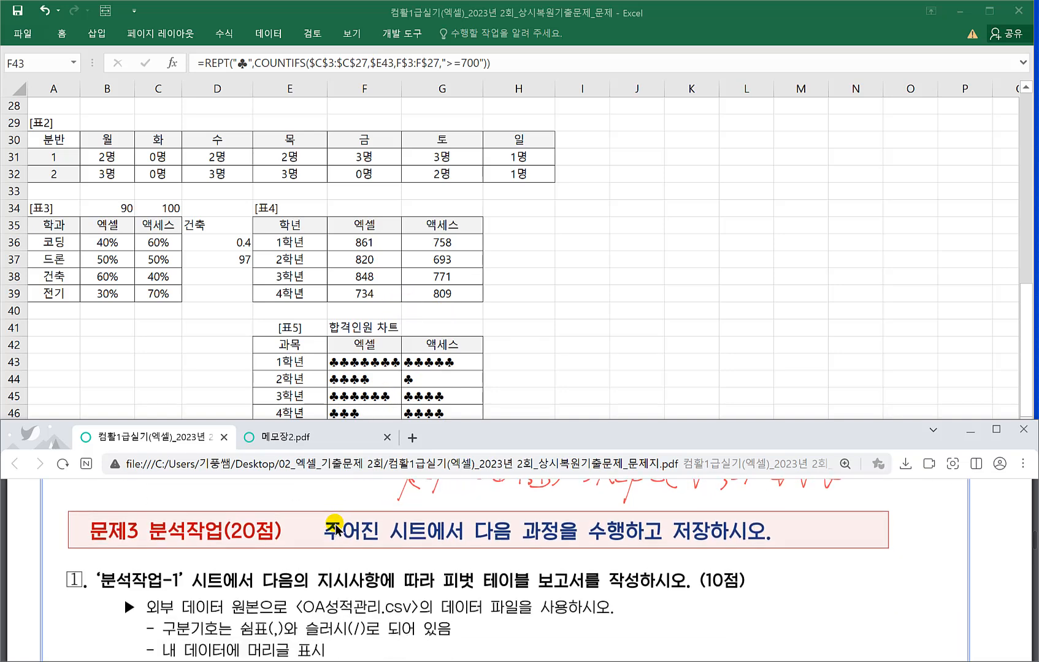
{"action": "left_click", "coordinate": [273, 393]}
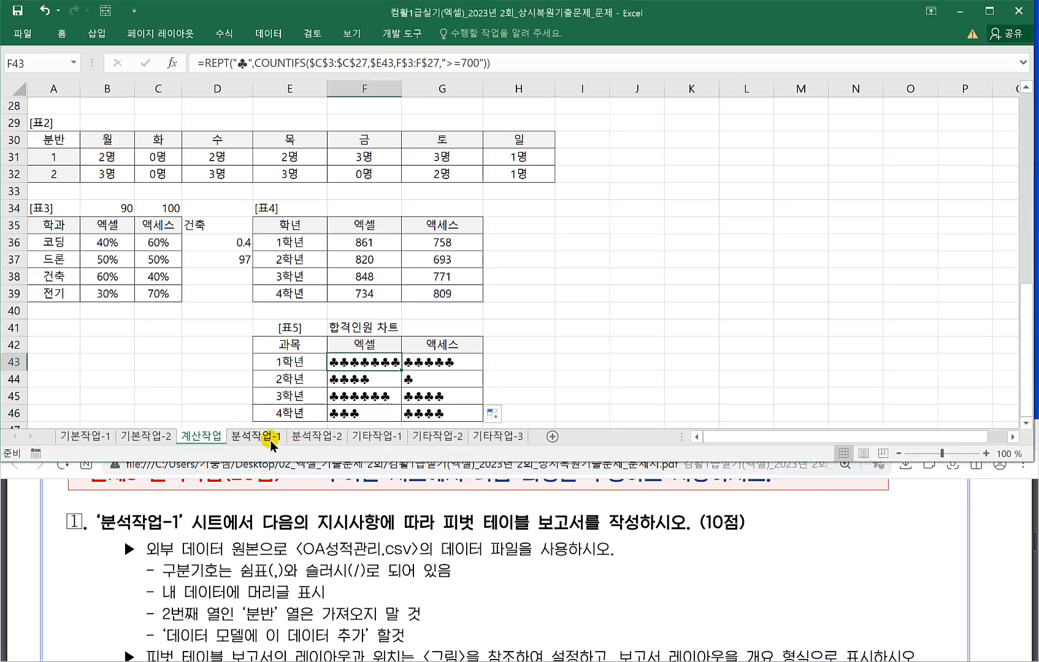
{"action": "left_click", "coordinate": [262, 436]}
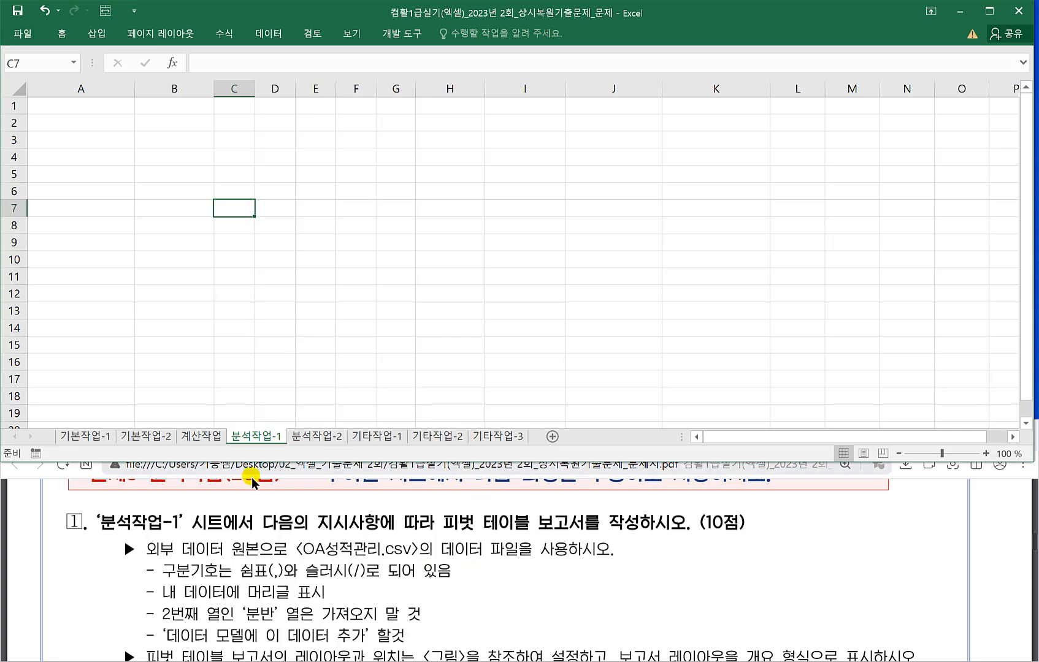
Circle cell A3 in the PDF's sample pivot table and select A3 on 분석작업-1.
{"action": "left_click", "coordinate": [268, 530]}
{"action": "scroll", "coordinate": [289, 552], "scroll_direction": "down", "scroll_amount": 4}
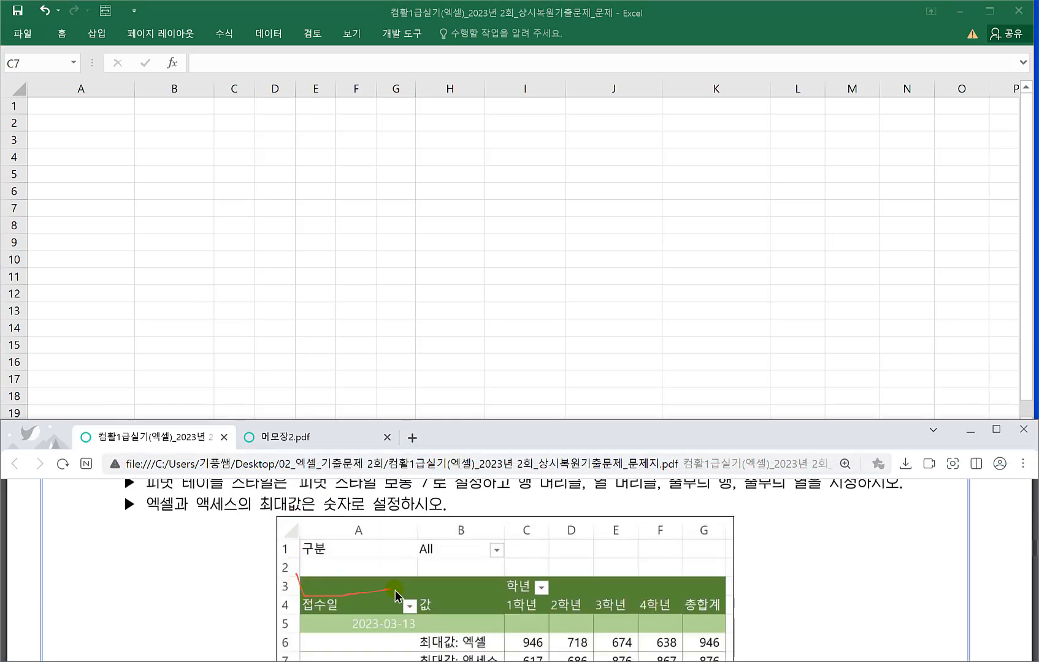
{"action": "left_click_drag", "start_coordinate": [411, 576], "coordinate": [305, 572]}
{"action": "left_click", "coordinate": [141, 311]}
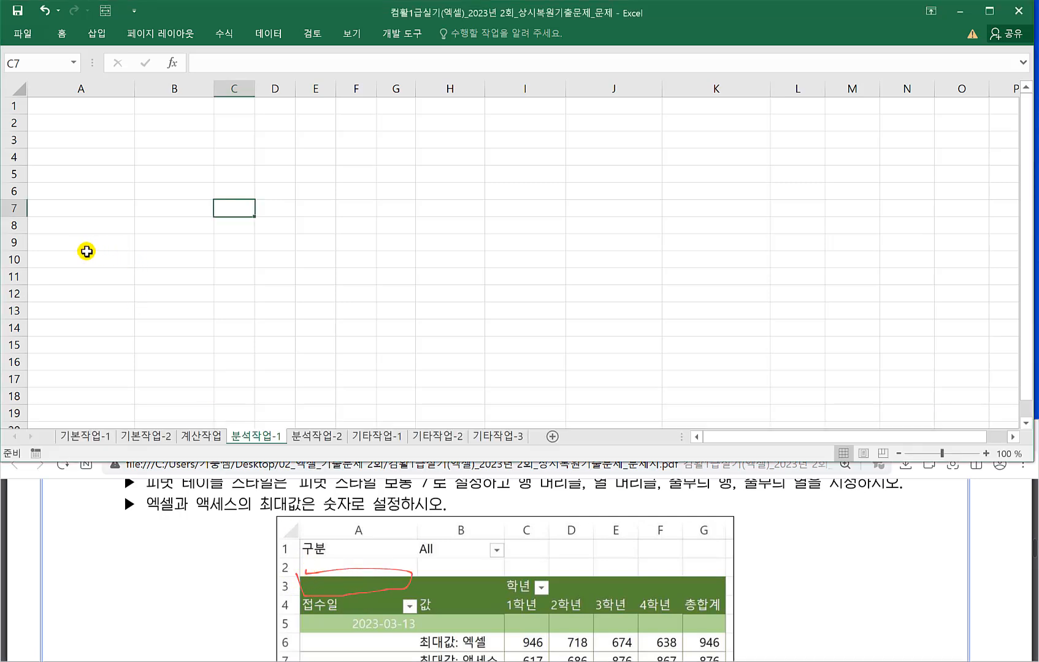
{"action": "left_click", "coordinate": [48, 146]}
Return to the pivot table instructions in the PDF and underline the source file name OA성적관리.csv.
{"action": "left_click", "coordinate": [209, 551]}
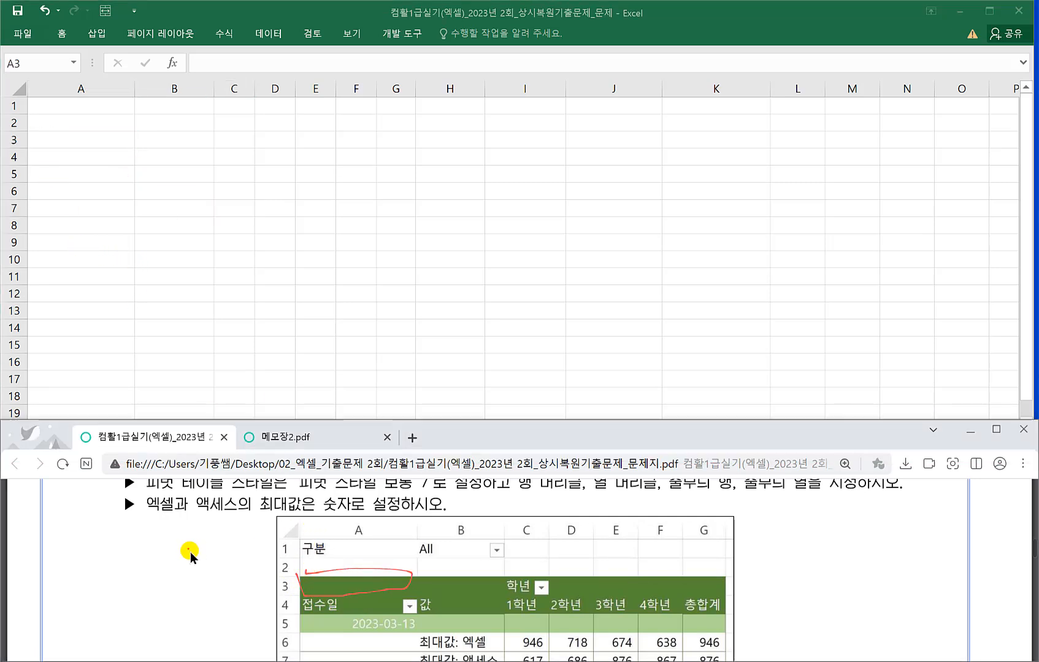
{"action": "scroll", "coordinate": [206, 560], "scroll_direction": "up", "scroll_amount": 2}
{"action": "scroll", "coordinate": [206, 561], "scroll_direction": "up", "scroll_amount": 3}
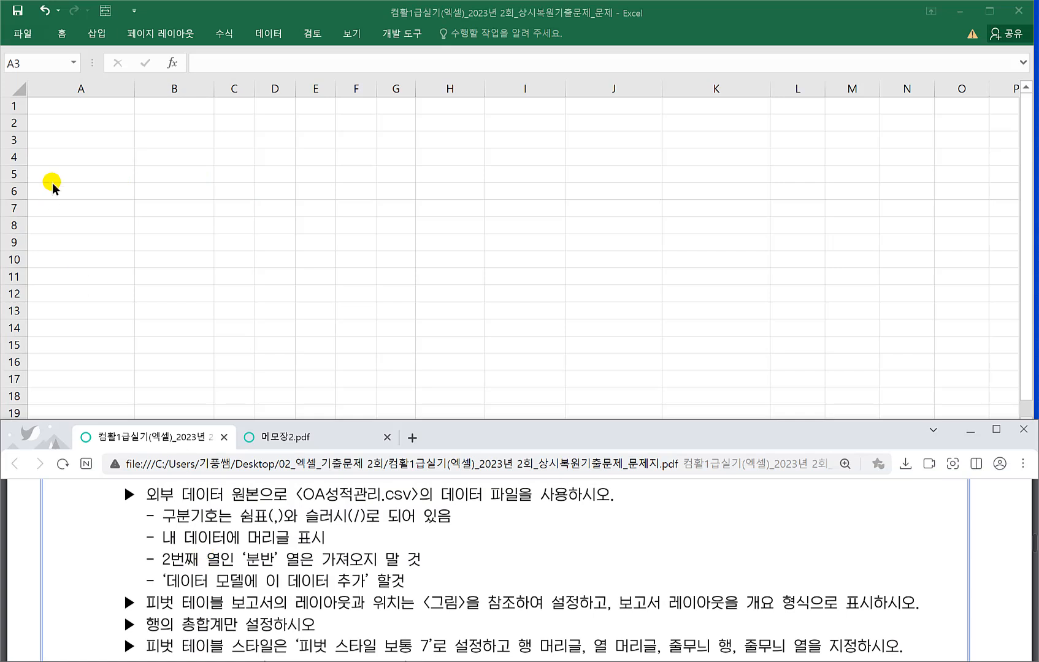
{"action": "left_click_drag", "start_coordinate": [304, 504], "coordinate": [413, 504]}
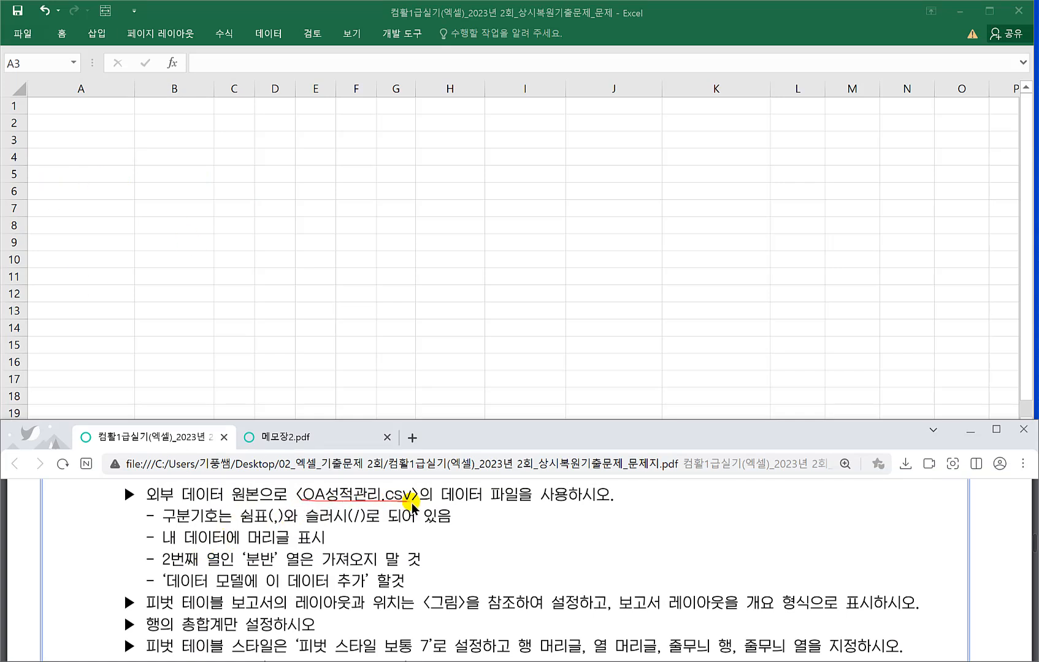
Start a PivotTable at A3 of 분석작업-1 and choose an external data source for it.
{"action": "left_click", "coordinate": [54, 140]}
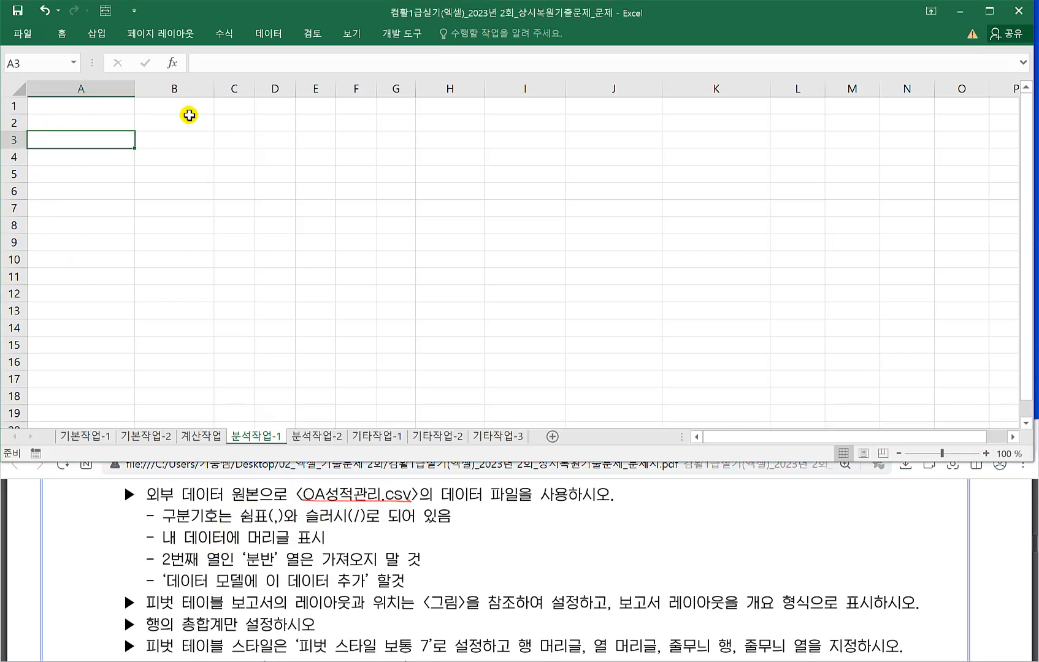
{"action": "left_click", "coordinate": [273, 35]}
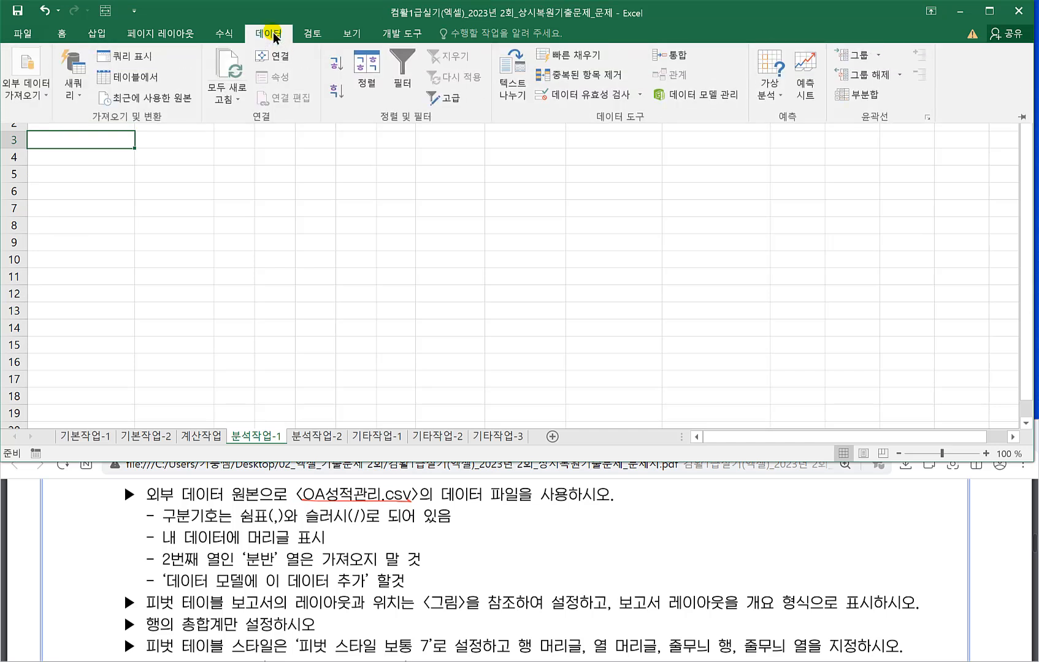
{"action": "left_click", "coordinate": [103, 36]}
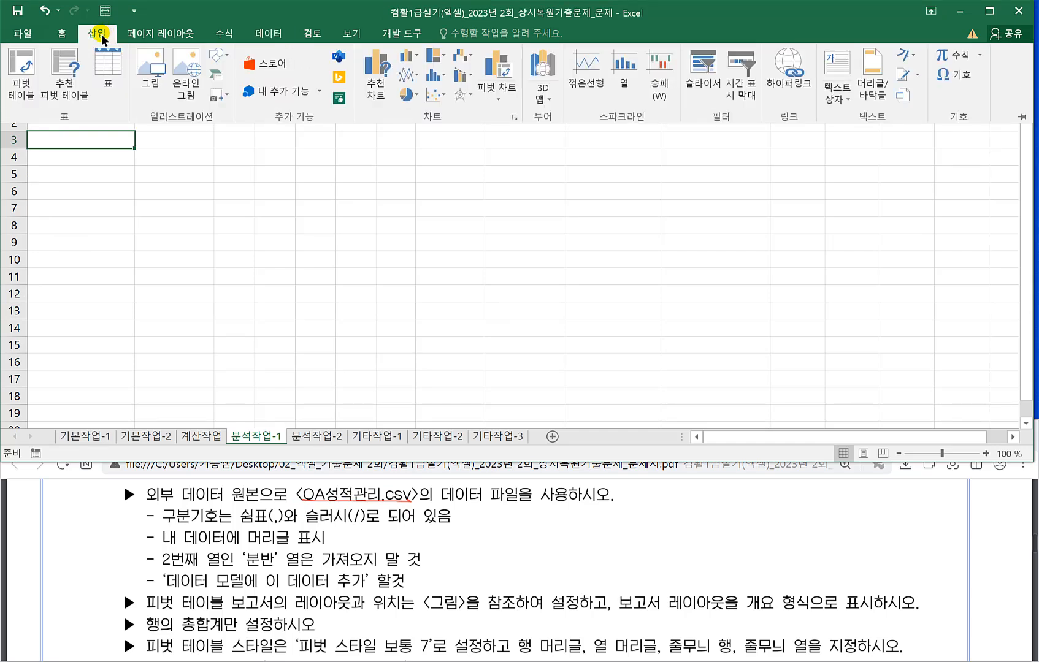
{"action": "left_click", "coordinate": [24, 79]}
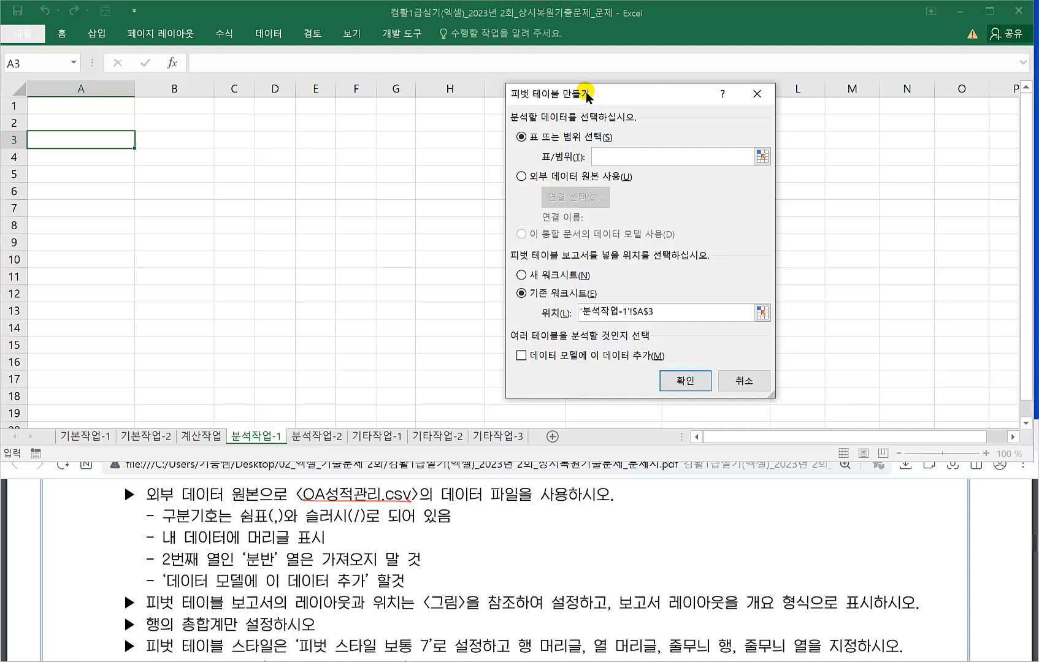
{"action": "left_click_drag", "start_coordinate": [571, 89], "coordinate": [391, 80]}
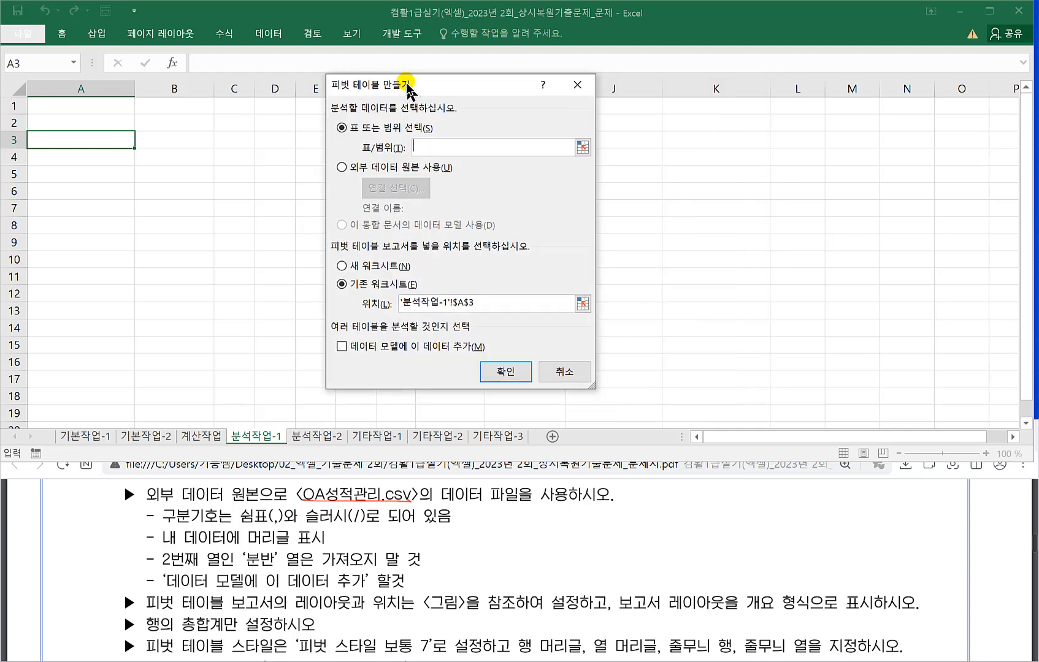
{"action": "left_click", "coordinate": [344, 166]}
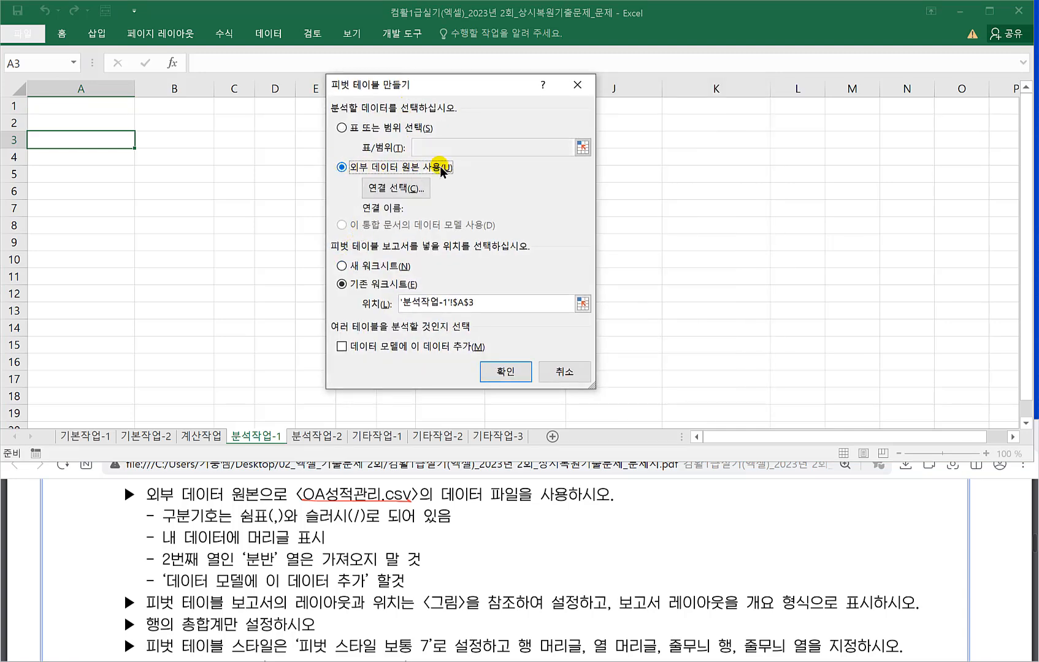
Choose the OA성적관리 file in the OA folder on Local Disk (C:) as the pivot table's external connection.
{"action": "left_click", "coordinate": [429, 187]}
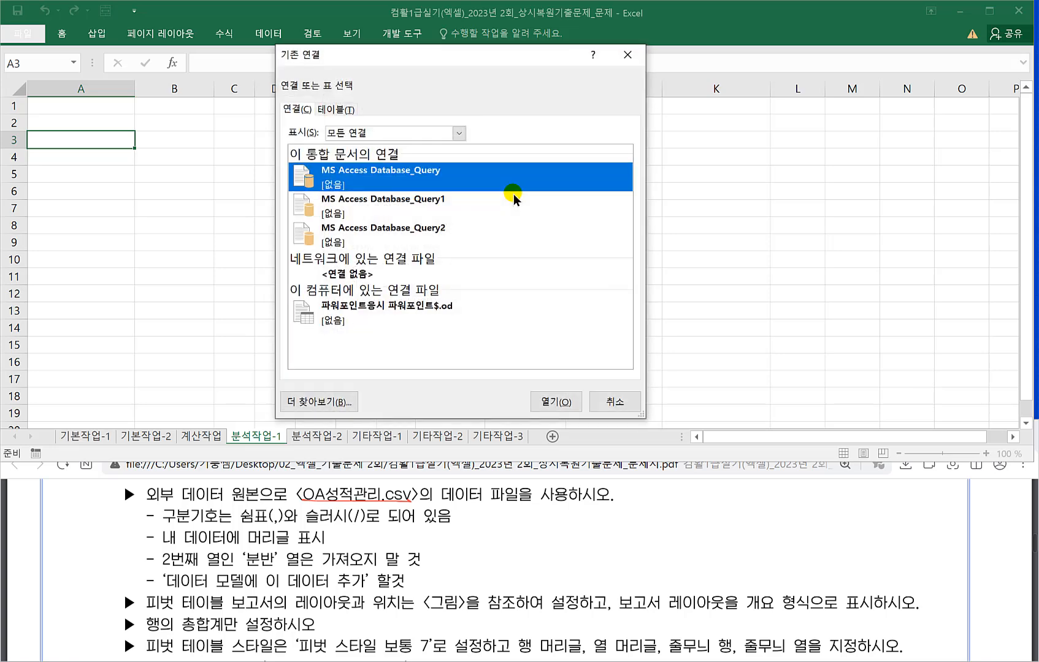
{"action": "left_click", "coordinate": [318, 403]}
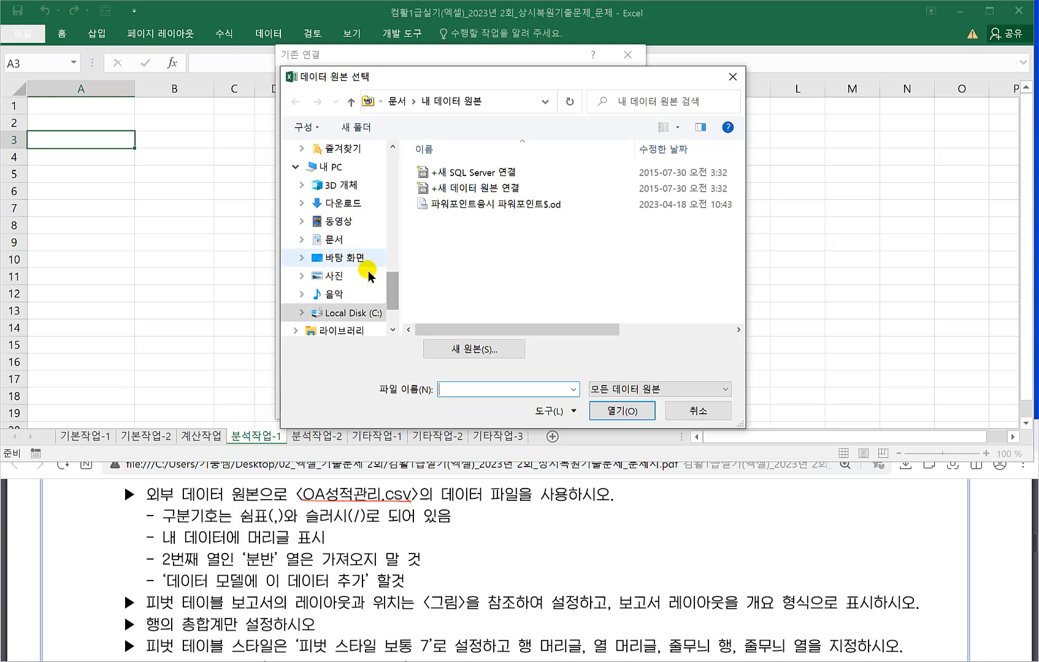
{"action": "scroll", "coordinate": [393, 294], "scroll_direction": "down", "scroll_amount": 2}
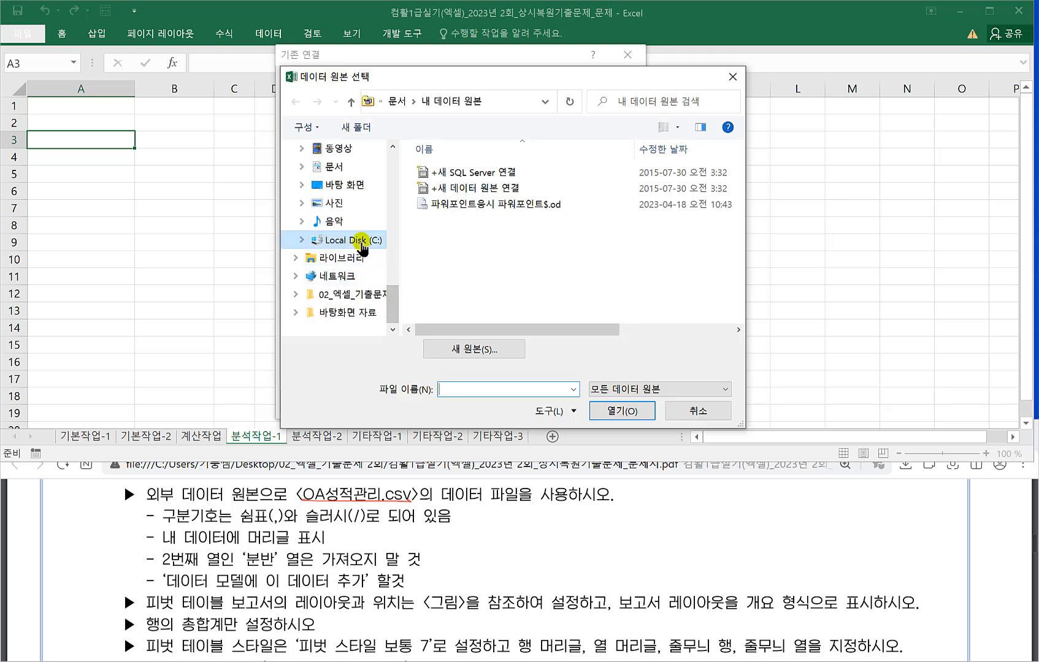
{"action": "left_click", "coordinate": [362, 239]}
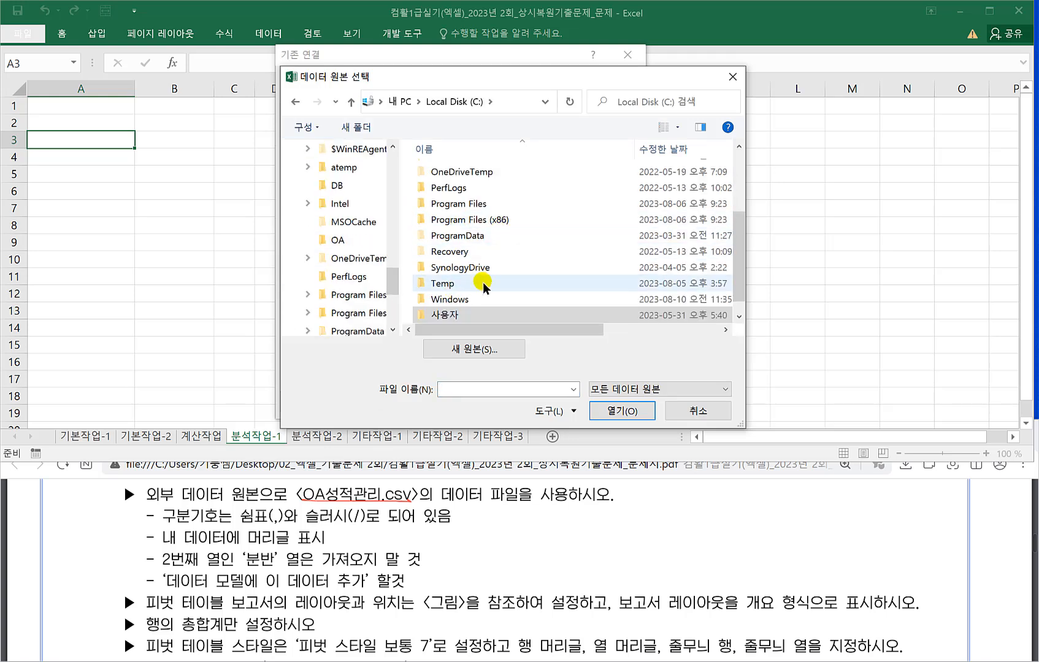
{"action": "left_click_drag", "start_coordinate": [733, 233], "coordinate": [714, 167]}
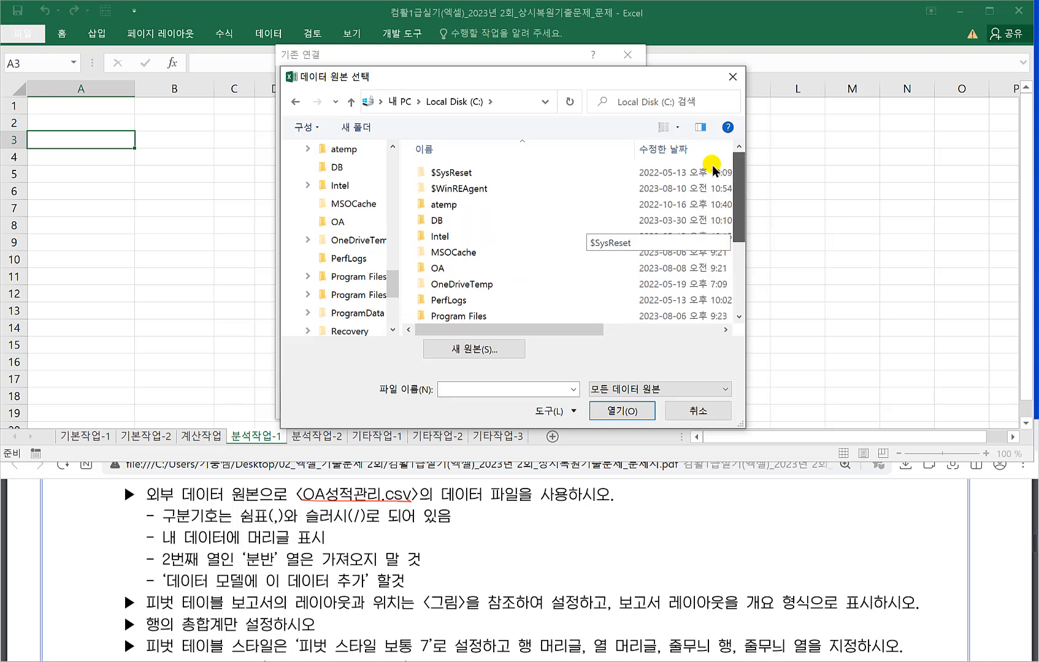
{"action": "double_click", "coordinate": [439, 268]}
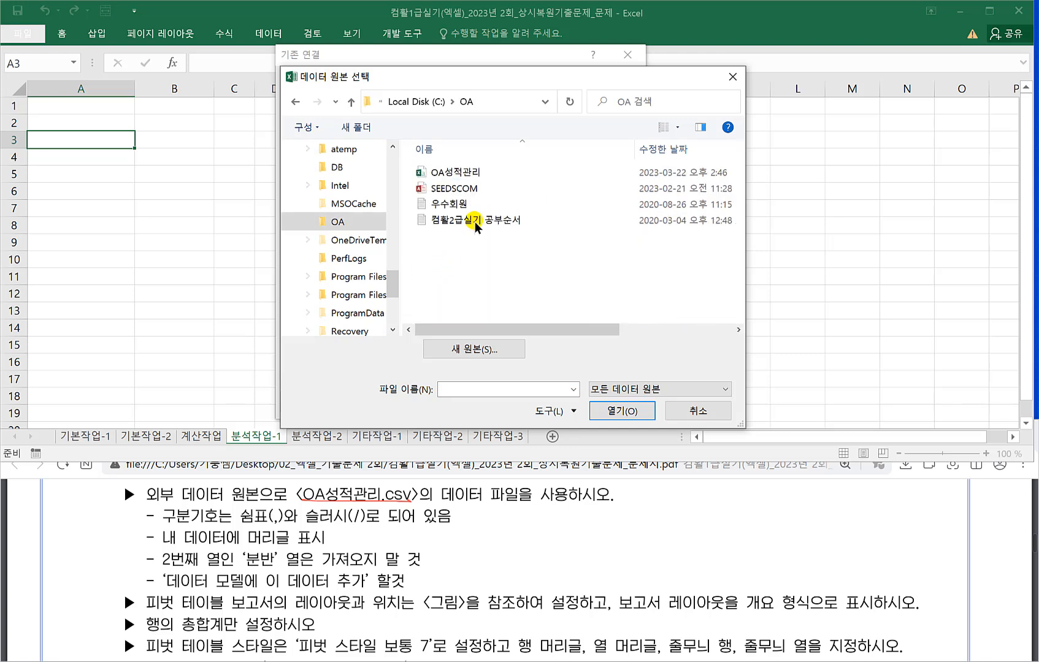
{"action": "left_click", "coordinate": [442, 172]}
{"action": "left_click", "coordinate": [613, 412]}
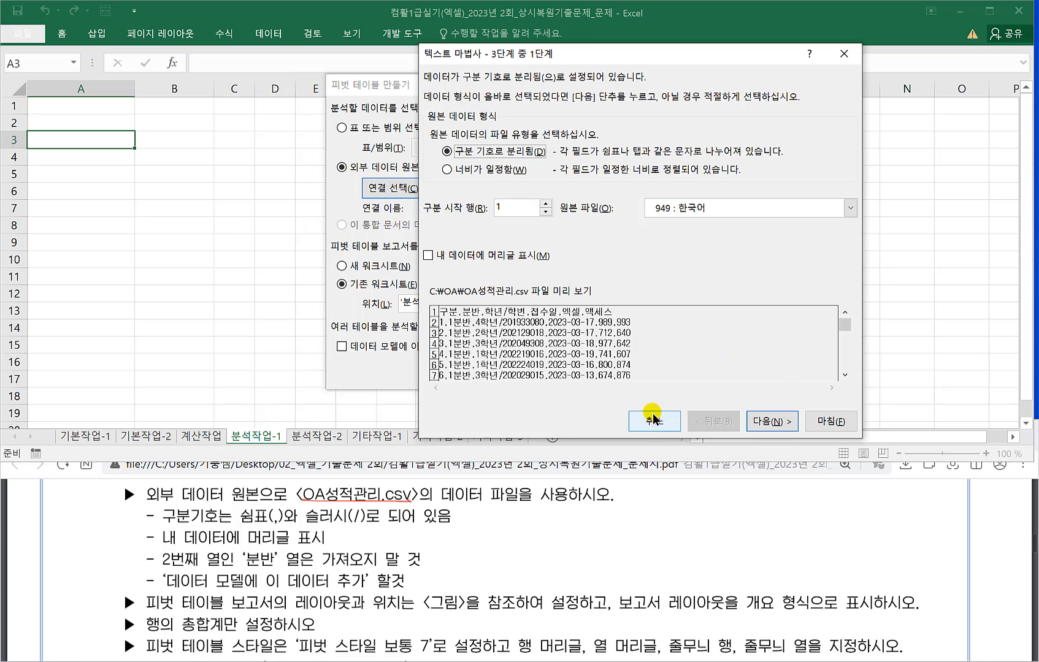
Underline the header instruction in the PDF and turn on 내 데이터에 머리글 표시 for the text import.
{"action": "left_click_drag", "start_coordinate": [538, 55], "coordinate": [447, 62]}
{"action": "left_click_drag", "start_coordinate": [159, 544], "coordinate": [315, 549]}
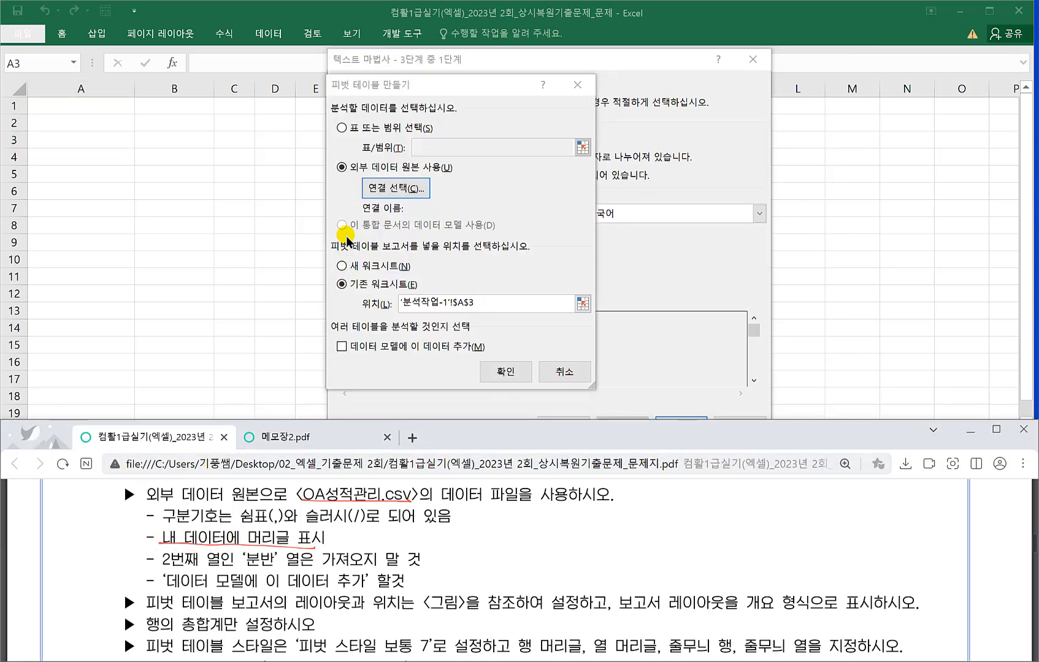
{"action": "left_click", "coordinate": [713, 165]}
{"action": "left_click", "coordinate": [337, 261]}
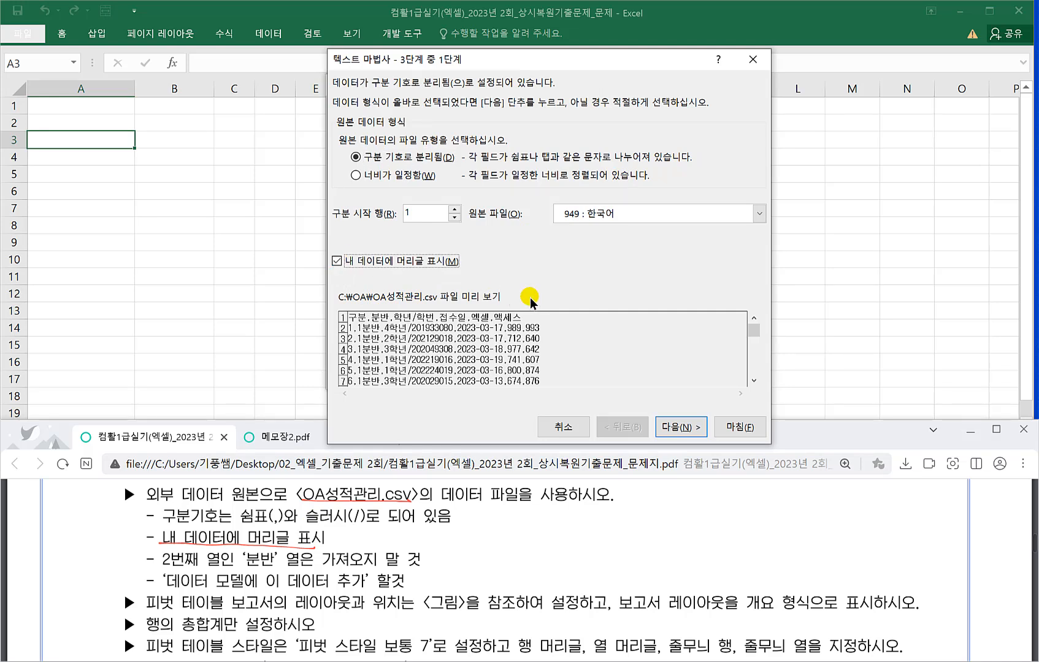
Set the import delimiters to comma and the custom character /, with tab turned off.
{"action": "left_click", "coordinate": [670, 428]}
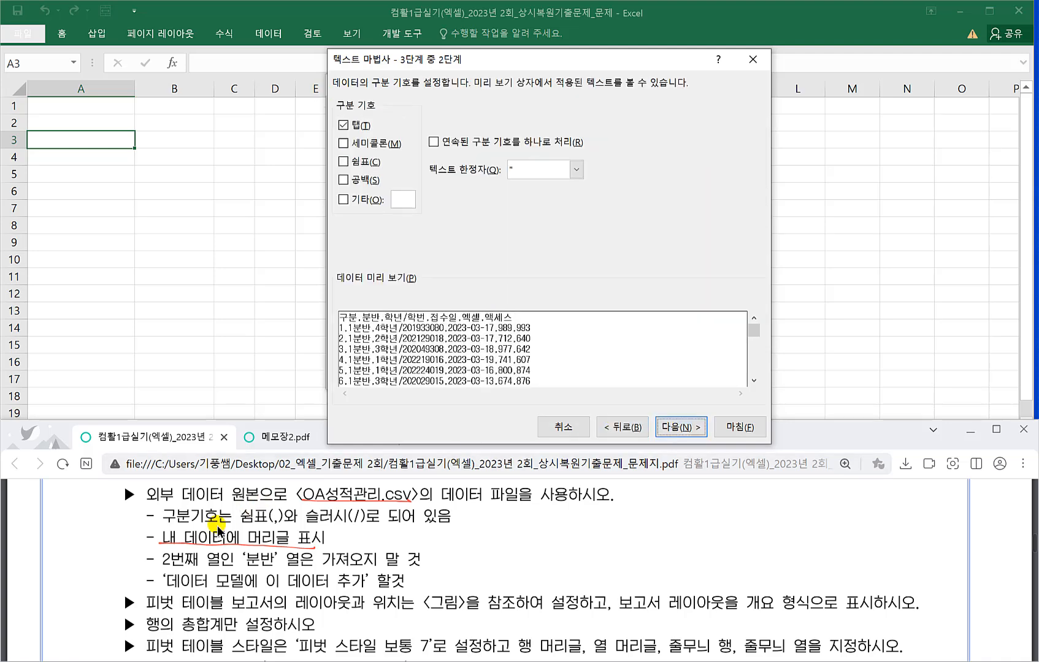
{"action": "left_click", "coordinate": [343, 161]}
{"action": "left_click", "coordinate": [406, 201]}
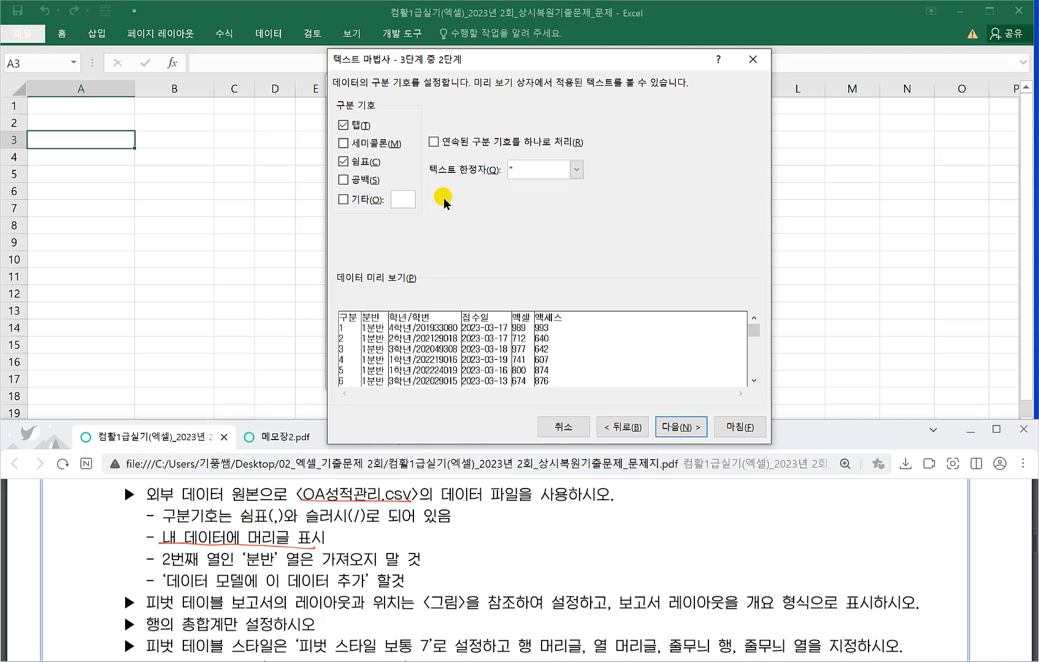
{"action": "left_click", "coordinate": [343, 125]}
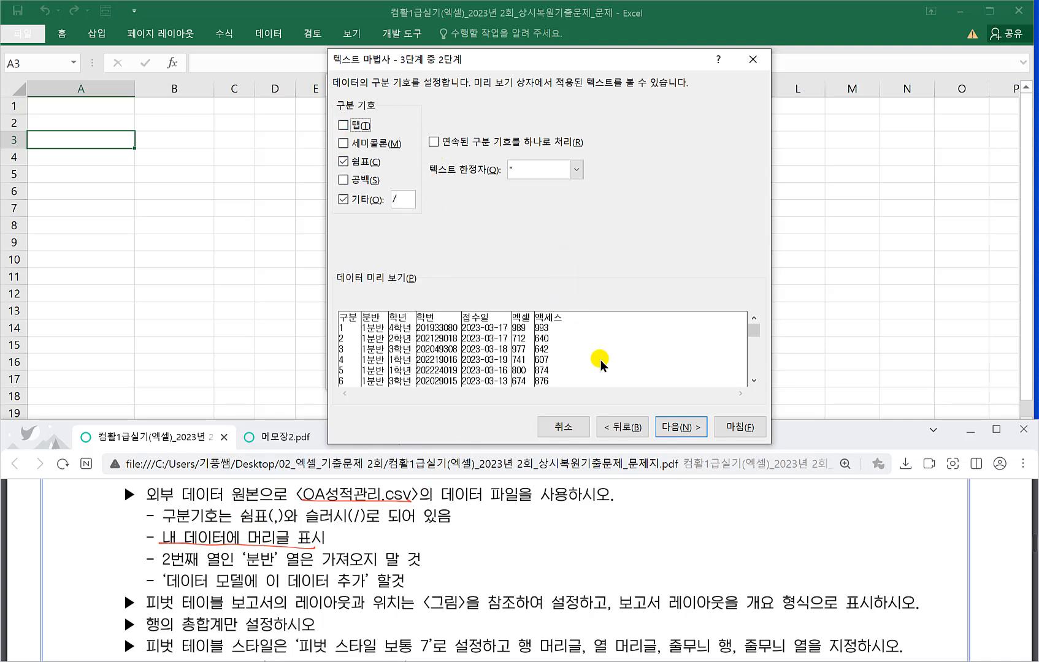
Exclude the second column, 분반, from the import and finish the text wizard.
{"action": "left_click", "coordinate": [677, 427]}
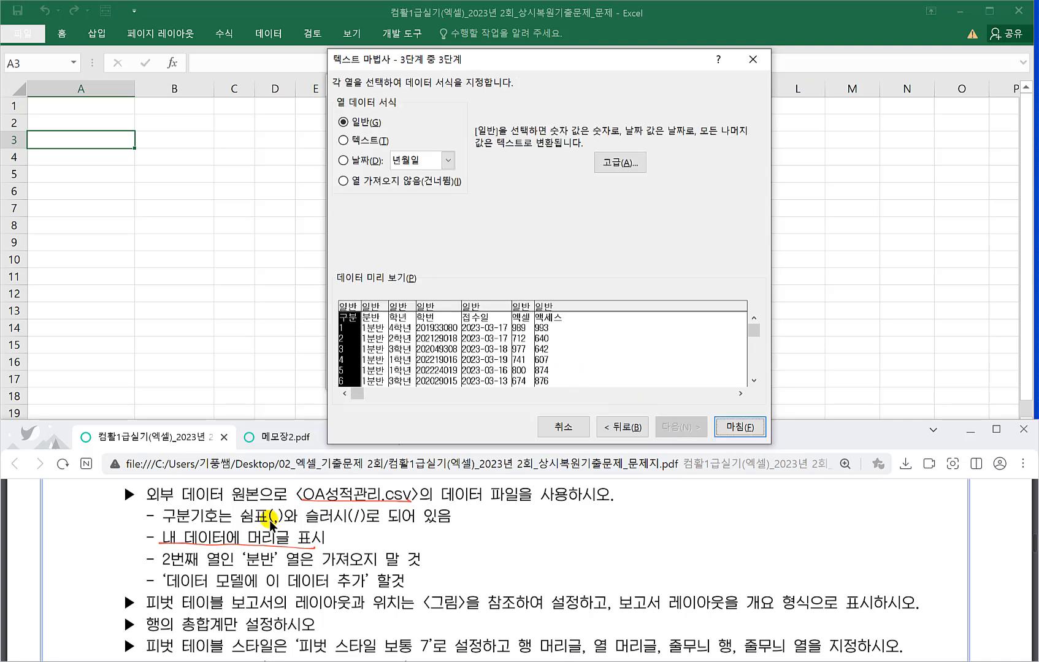
{"action": "left_click", "coordinate": [372, 331]}
{"action": "left_click", "coordinate": [367, 184]}
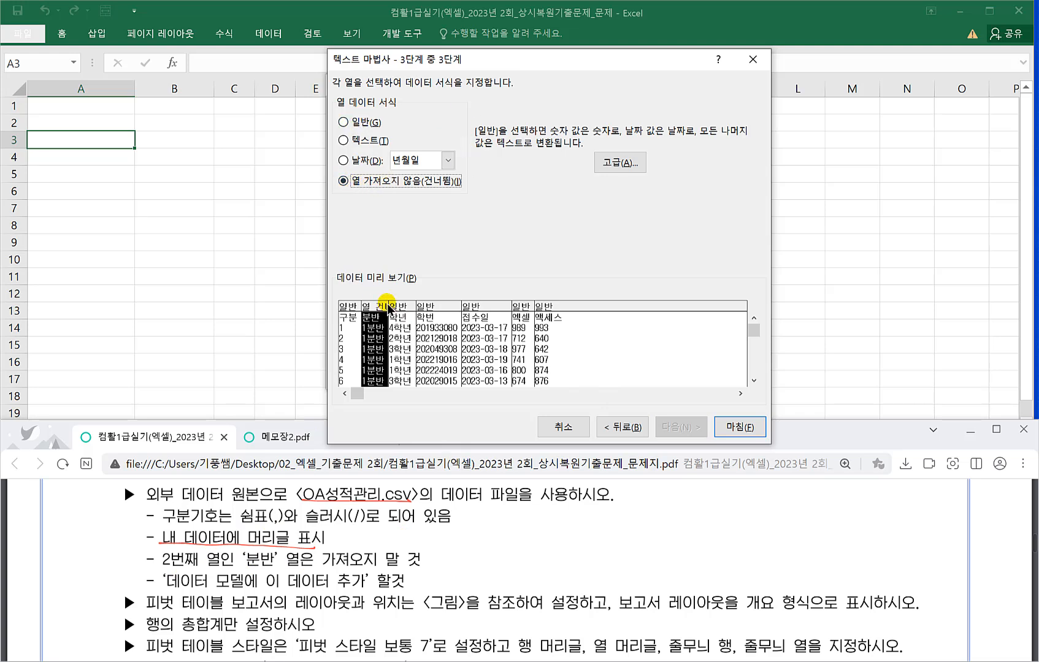
{"action": "left_click", "coordinate": [734, 428]}
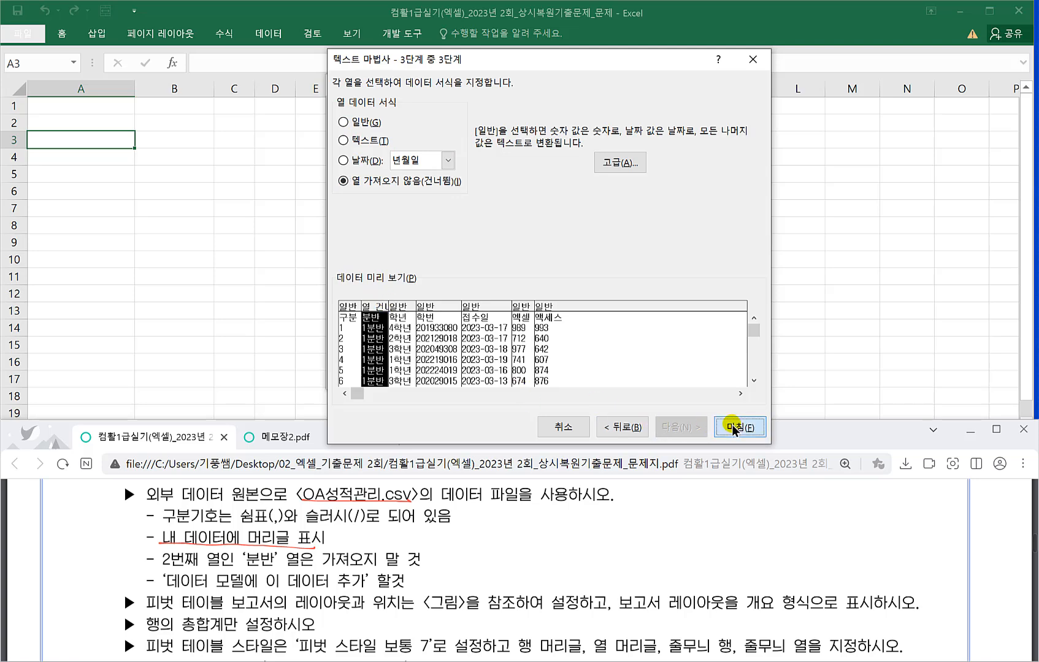
Underline the data model instruction in the PDF, then create the pivot table at A3 of 분석작업-1 with its data added to the data model.
{"action": "left_click_drag", "start_coordinate": [166, 590], "coordinate": [405, 589]}
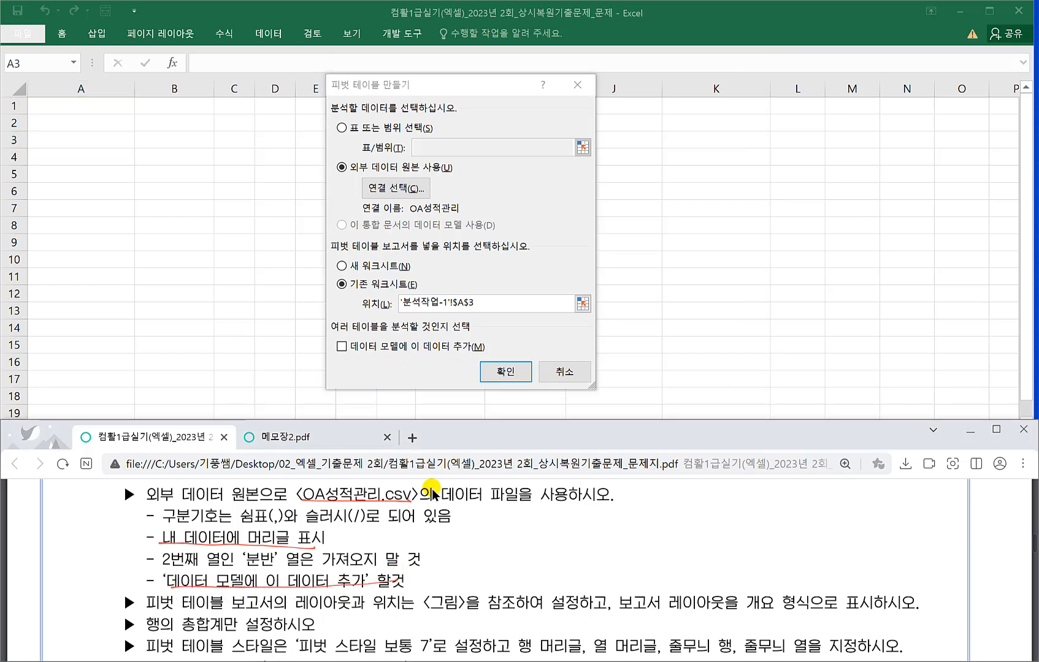
{"action": "left_click", "coordinate": [342, 346]}
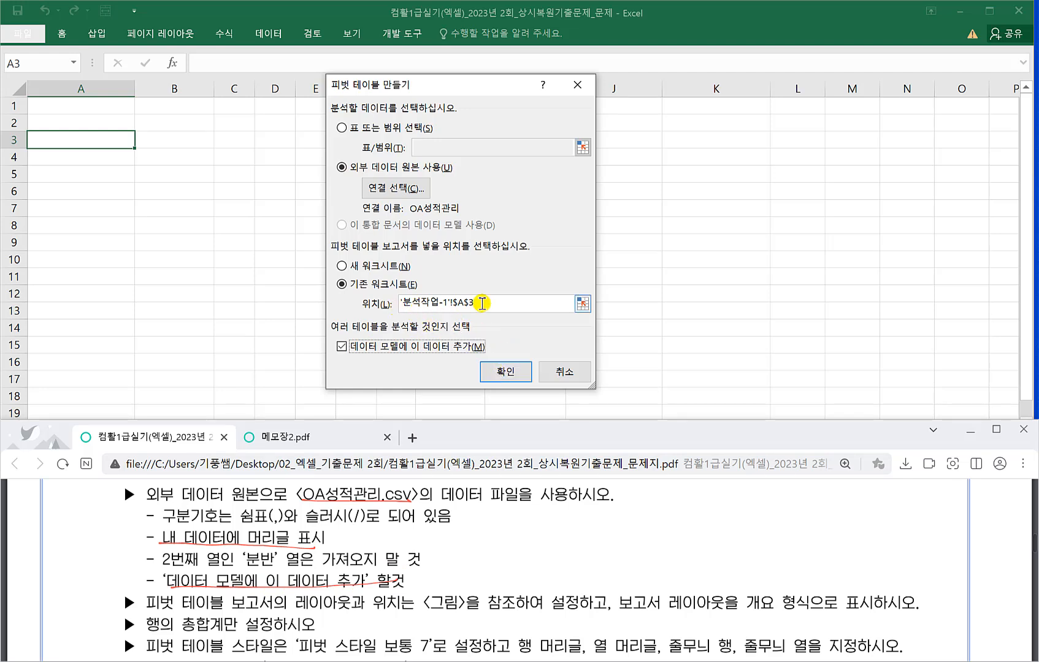
{"action": "left_click_drag", "start_coordinate": [485, 303], "coordinate": [366, 307]}
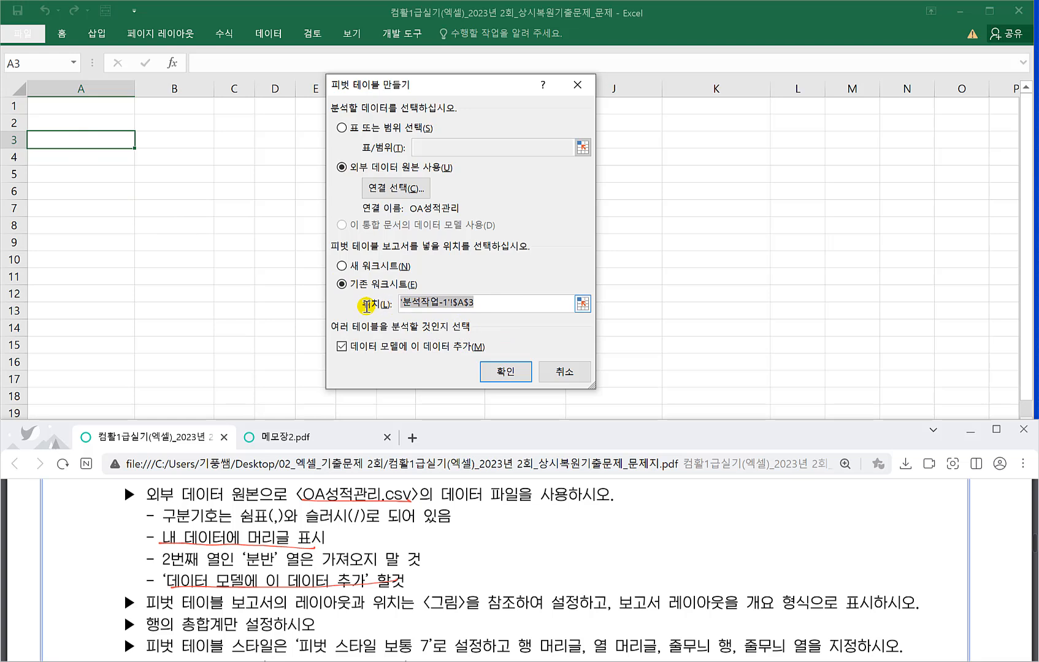
{"action": "left_click", "coordinate": [76, 134]}
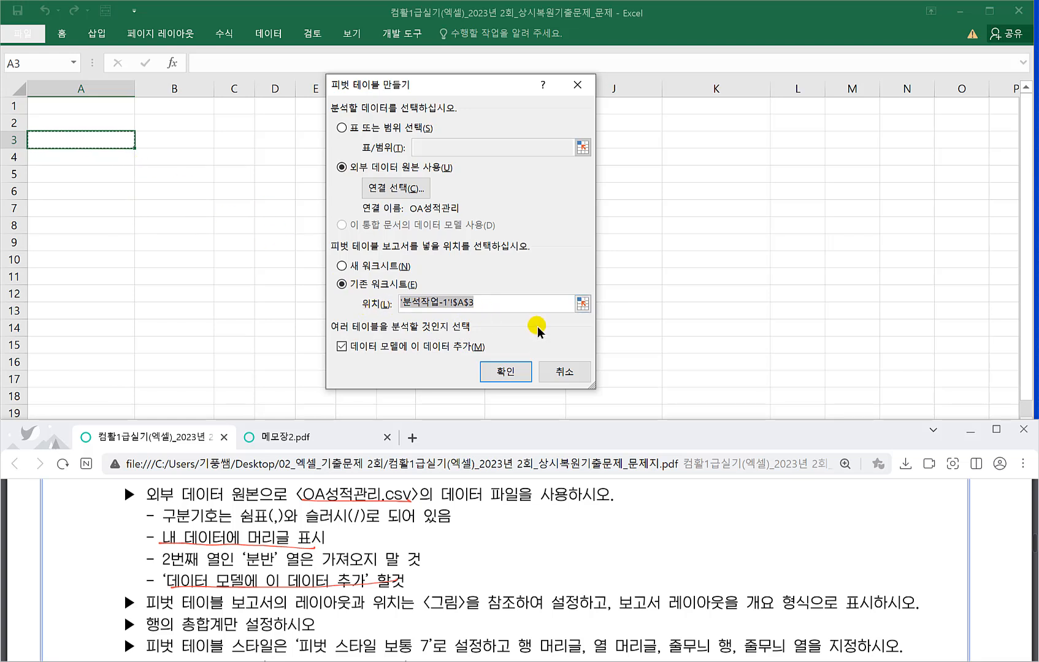
{"action": "left_click", "coordinate": [504, 371]}
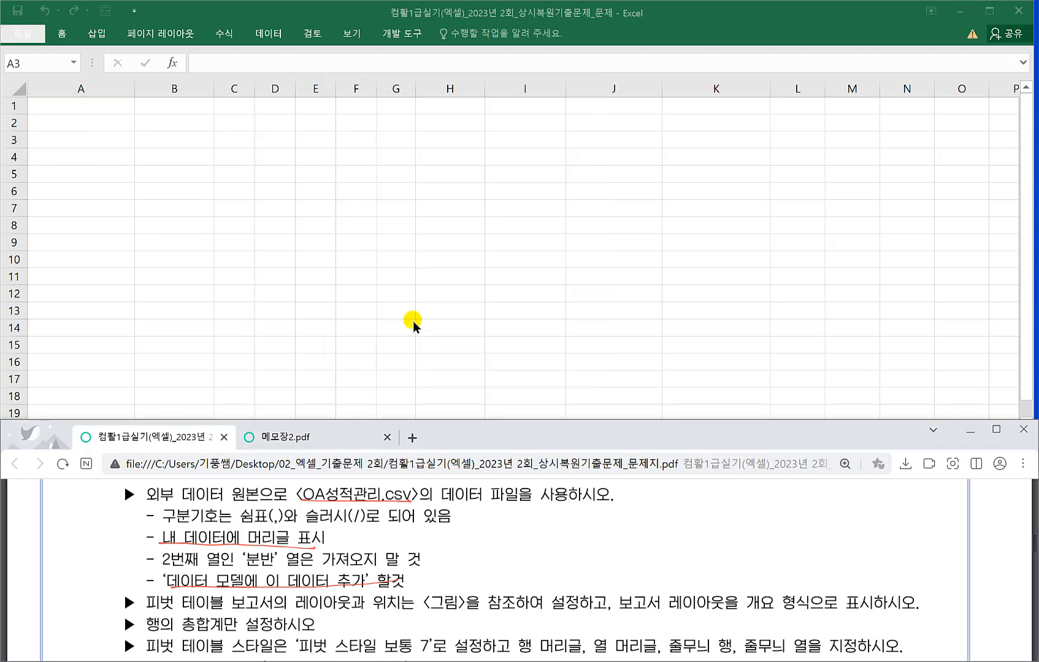
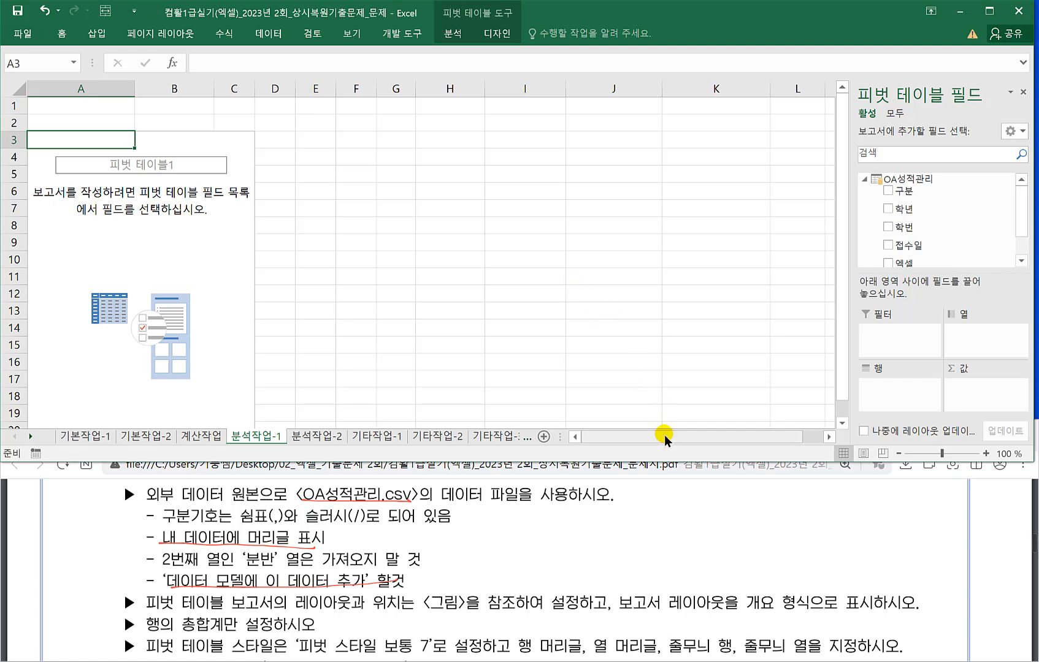
Mark the row area of the PDF's sample pivot table and place the 접수일 field in the rows.
{"action": "left_click", "coordinate": [405, 567]}
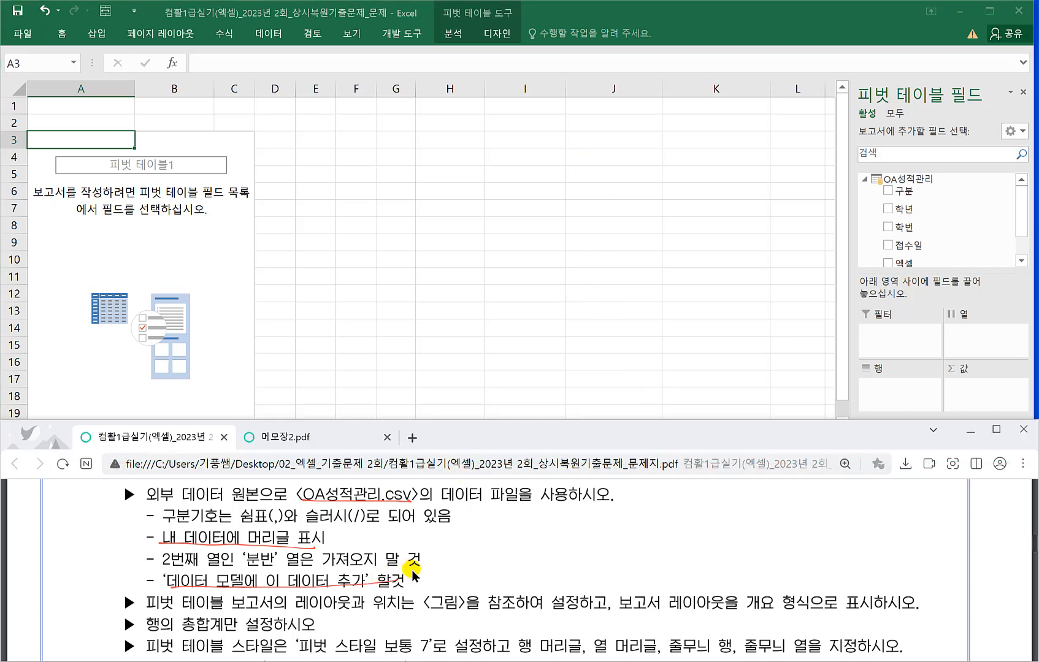
{"action": "scroll", "coordinate": [393, 571], "scroll_direction": "down", "scroll_amount": 3}
{"action": "scroll", "coordinate": [386, 575], "scroll_direction": "down", "scroll_amount": 1}
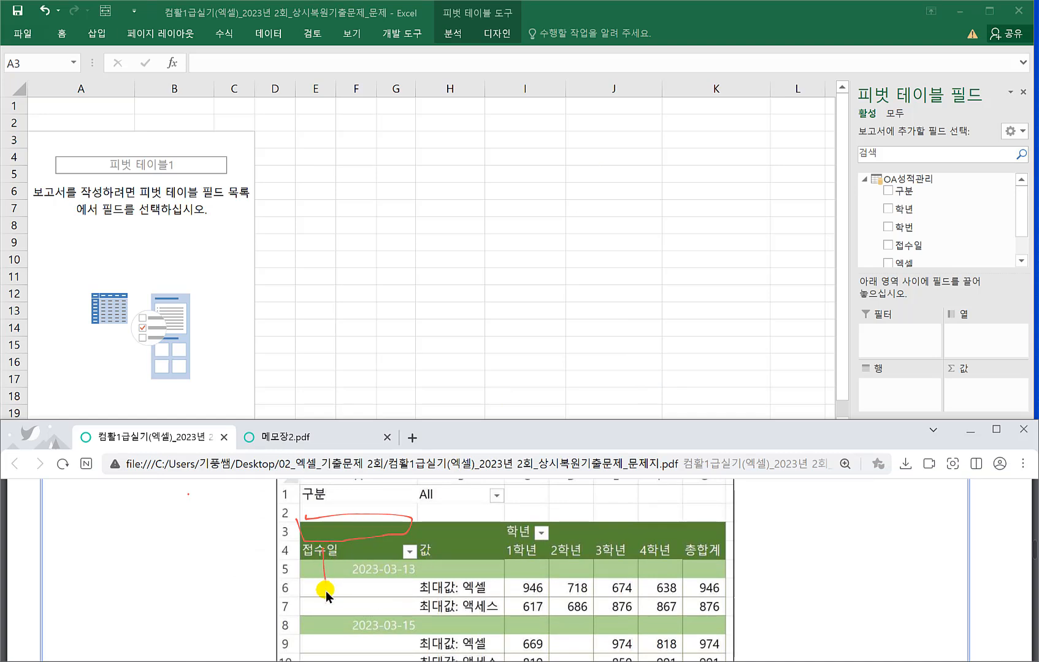
{"action": "scroll", "coordinate": [390, 560], "scroll_direction": "down", "scroll_amount": 1}
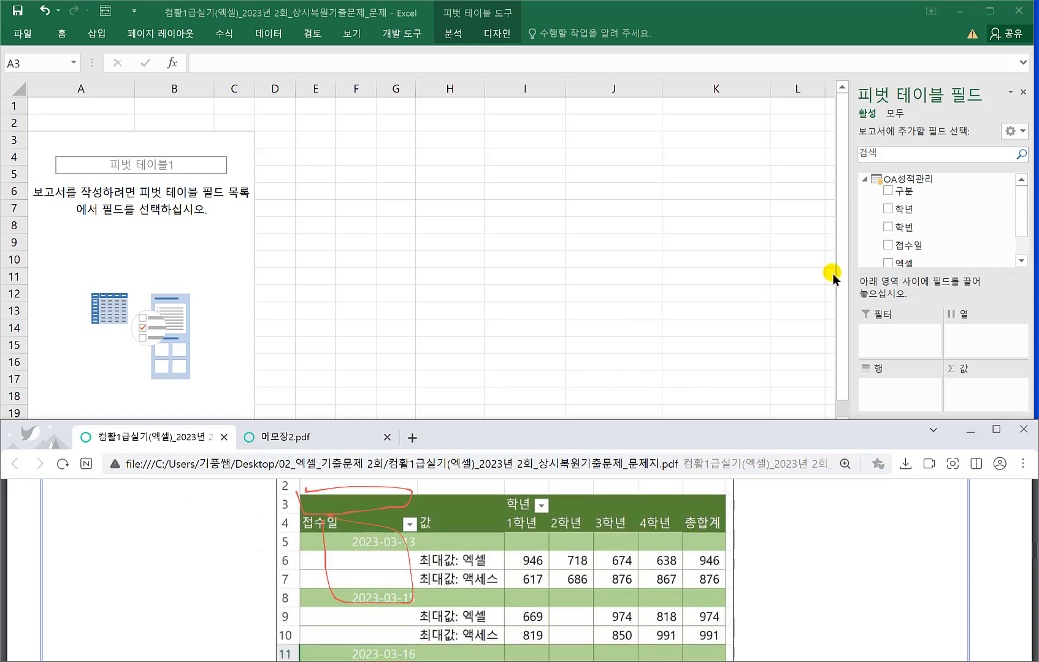
{"action": "left_click", "coordinate": [953, 223]}
{"action": "left_click_drag", "start_coordinate": [924, 252], "coordinate": [907, 402]}
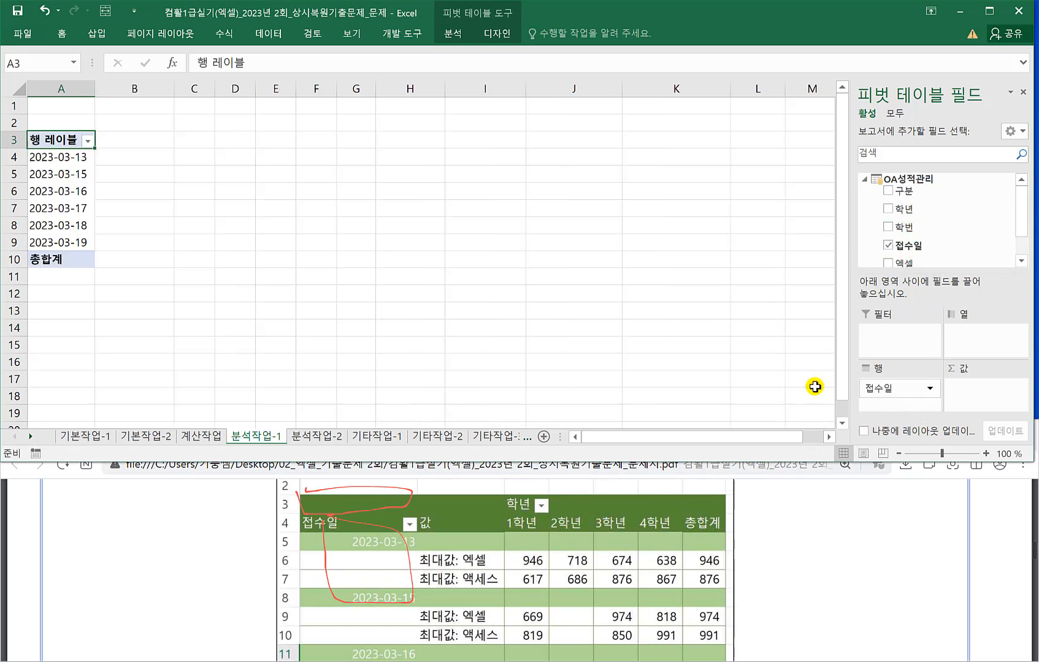
Circle the 접수일 and 학년 headings in the PDF sample and place the 학년 field in the columns.
{"action": "left_click", "coordinate": [324, 507]}
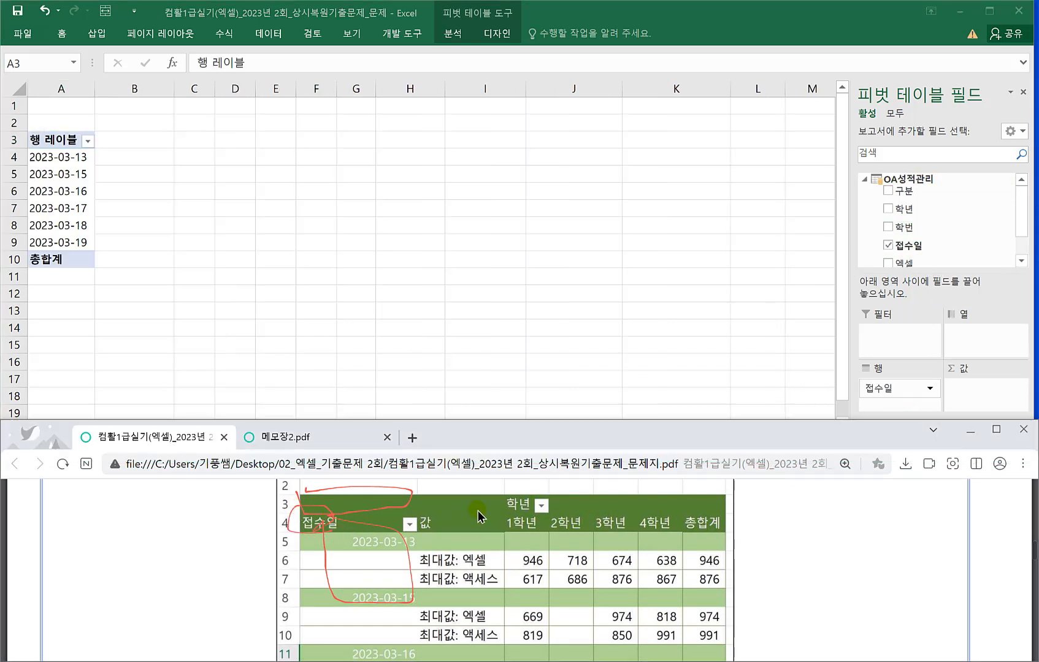
{"action": "left_click_drag", "start_coordinate": [918, 207], "coordinate": [986, 340]}
{"action": "left_click_drag", "start_coordinate": [899, 208], "coordinate": [981, 334]}
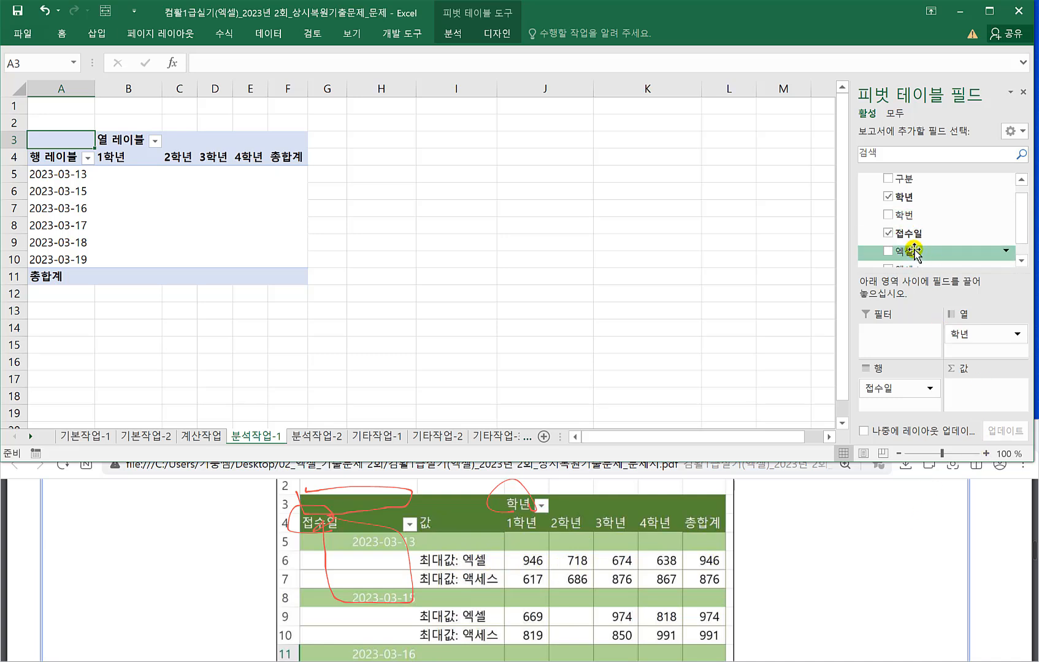
Add the 엑셀 field to the pivot table values and summarize it by 최대값.
{"action": "left_click_drag", "start_coordinate": [913, 251], "coordinate": [991, 397]}
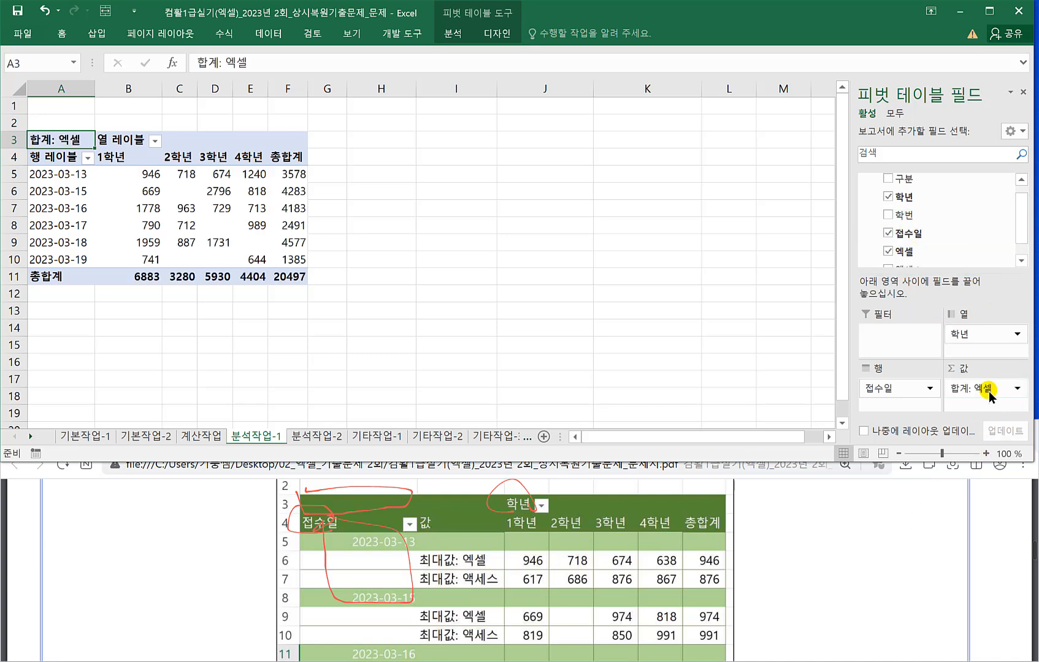
{"action": "left_click", "coordinate": [985, 388]}
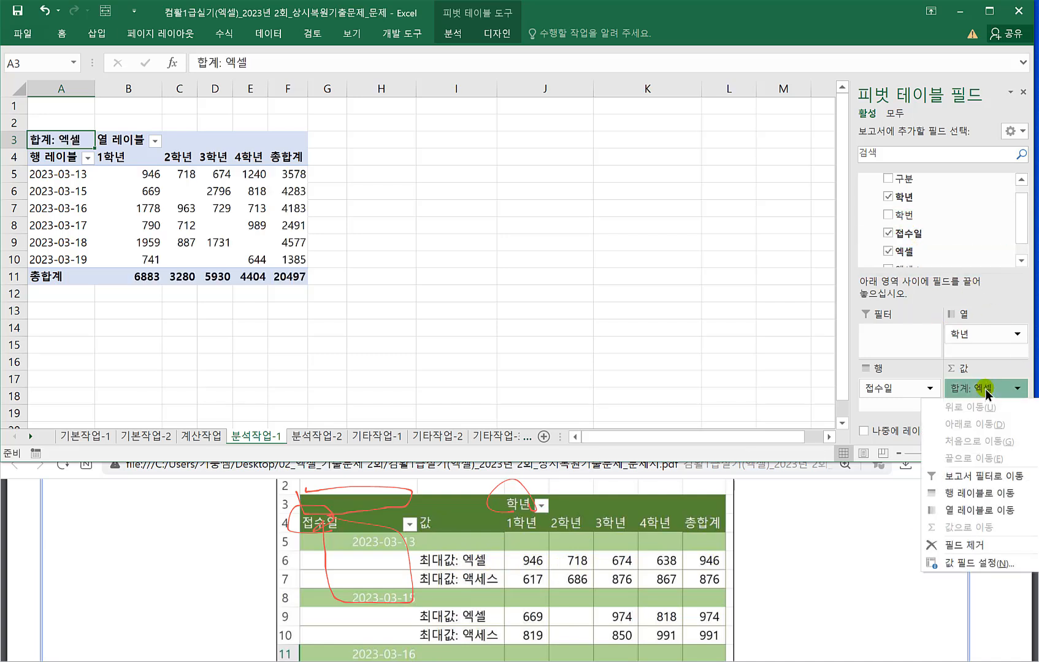
{"action": "left_click", "coordinate": [999, 563]}
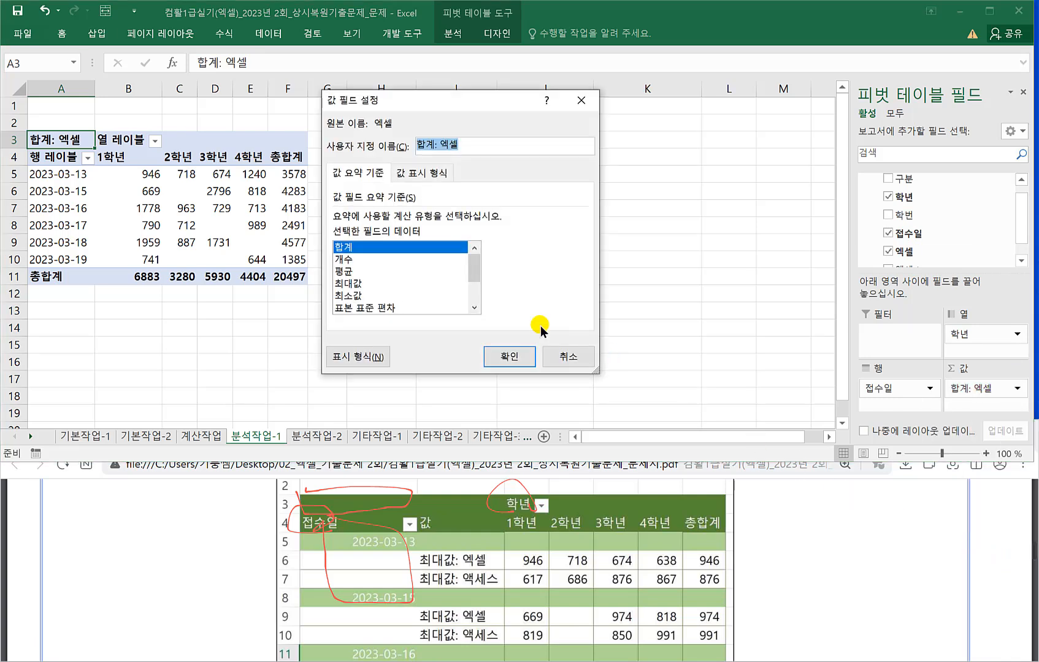
{"action": "left_click", "coordinate": [359, 283]}
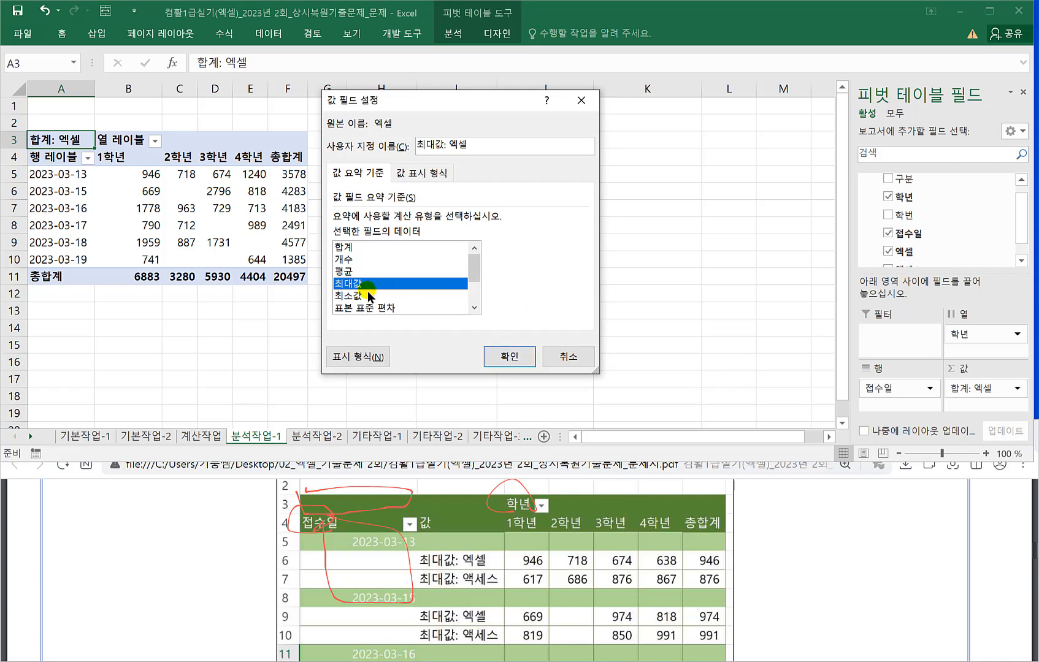
{"action": "left_click", "coordinate": [509, 350]}
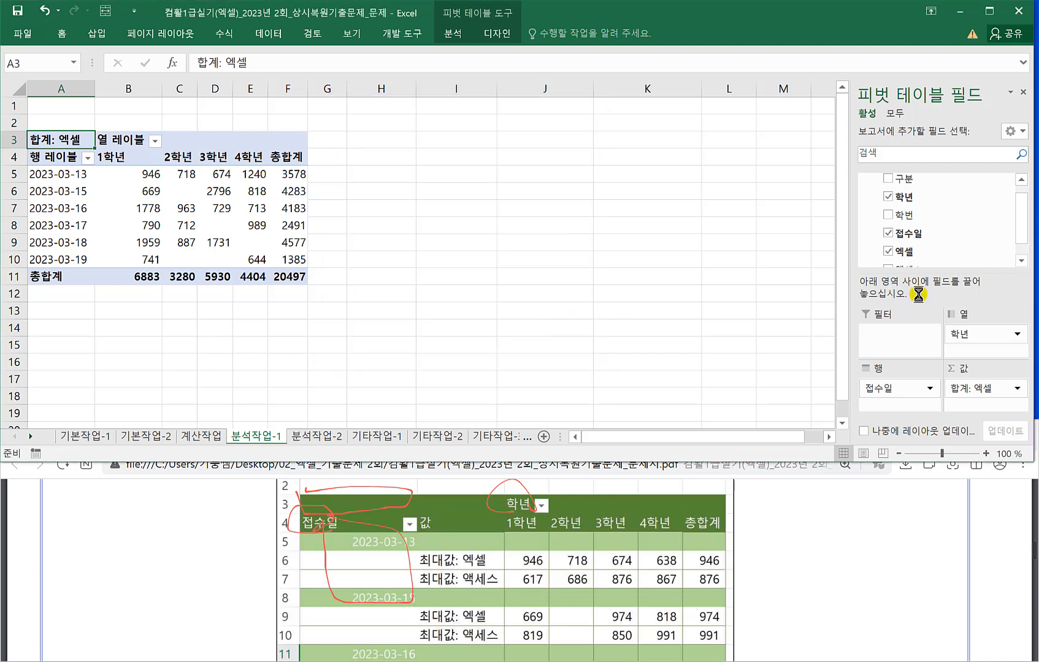
Add the 액세스 field to the pivot table values summarized by 최대값, and move the Σ 값 field to the rows.
{"action": "left_click_drag", "start_coordinate": [1020, 224], "coordinate": [1022, 244]}
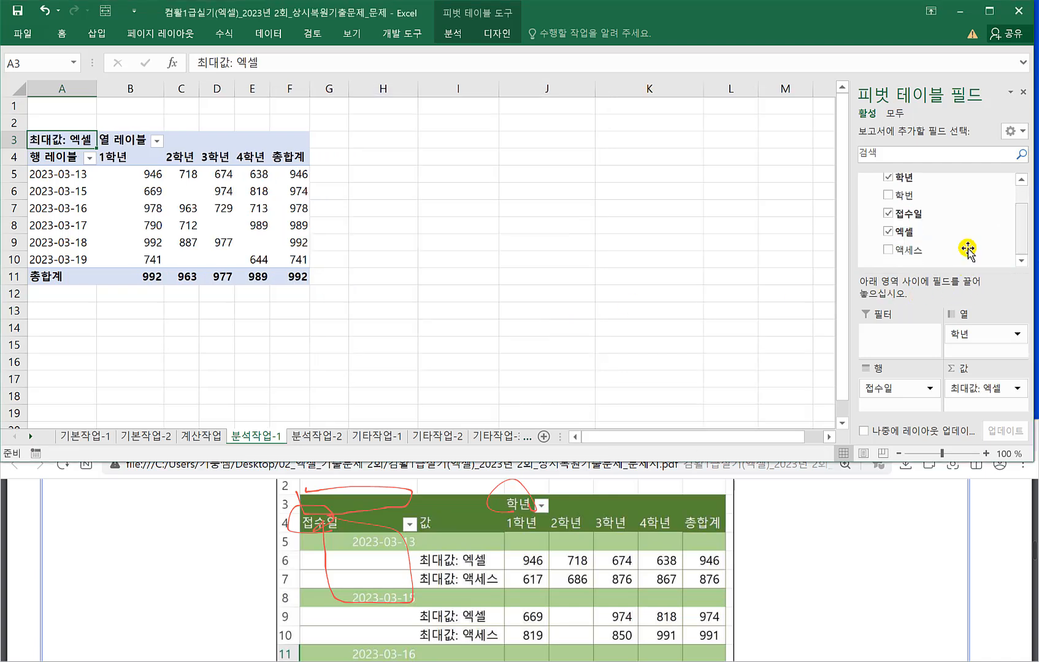
{"action": "left_click_drag", "start_coordinate": [898, 250], "coordinate": [982, 406]}
{"action": "left_click", "coordinate": [982, 406]}
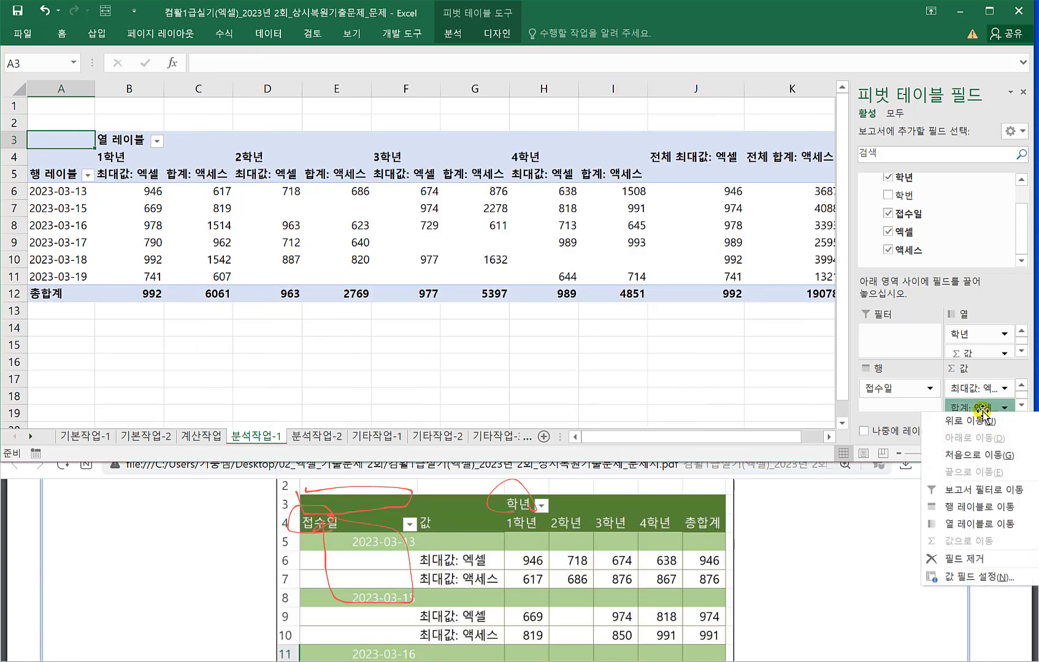
{"action": "left_click", "coordinate": [989, 578]}
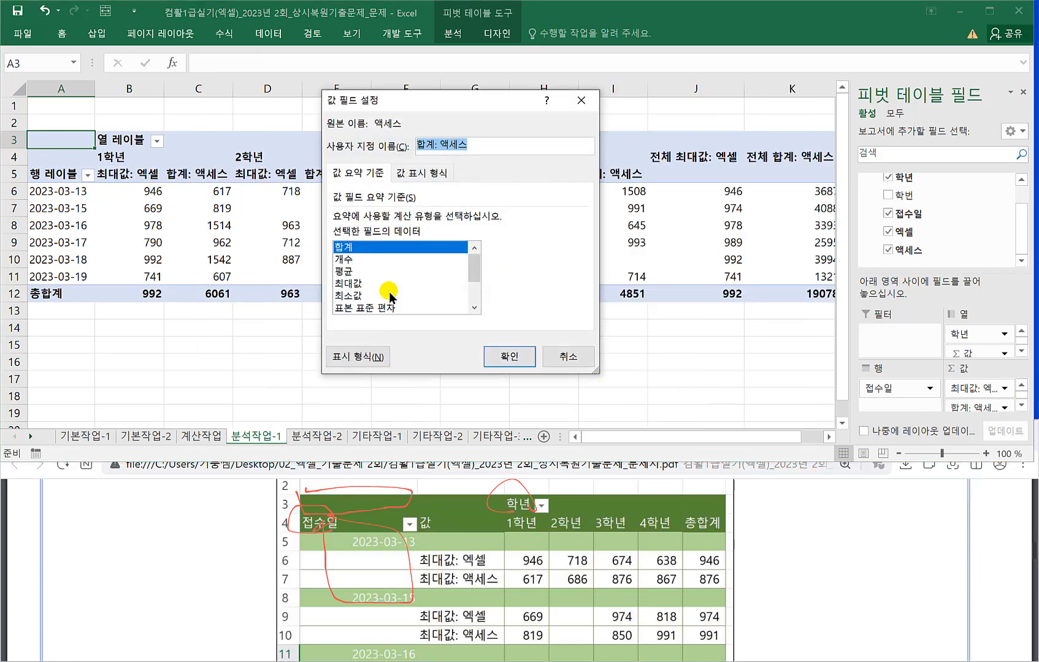
{"action": "left_click", "coordinate": [357, 284]}
{"action": "left_click", "coordinate": [501, 356]}
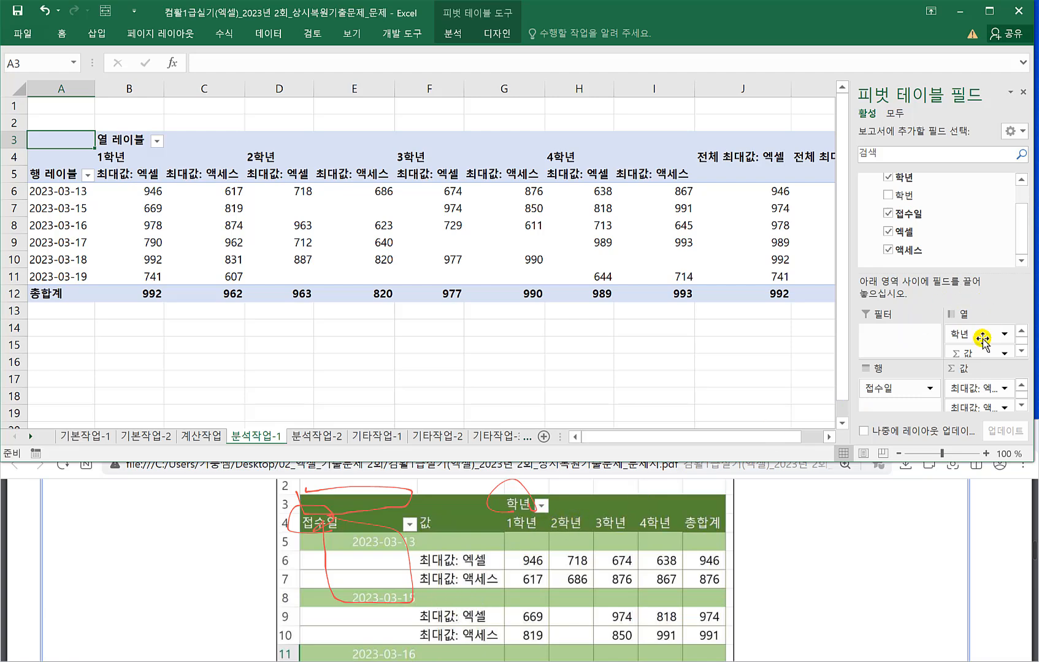
{"action": "left_click_drag", "start_coordinate": [969, 362], "coordinate": [884, 408]}
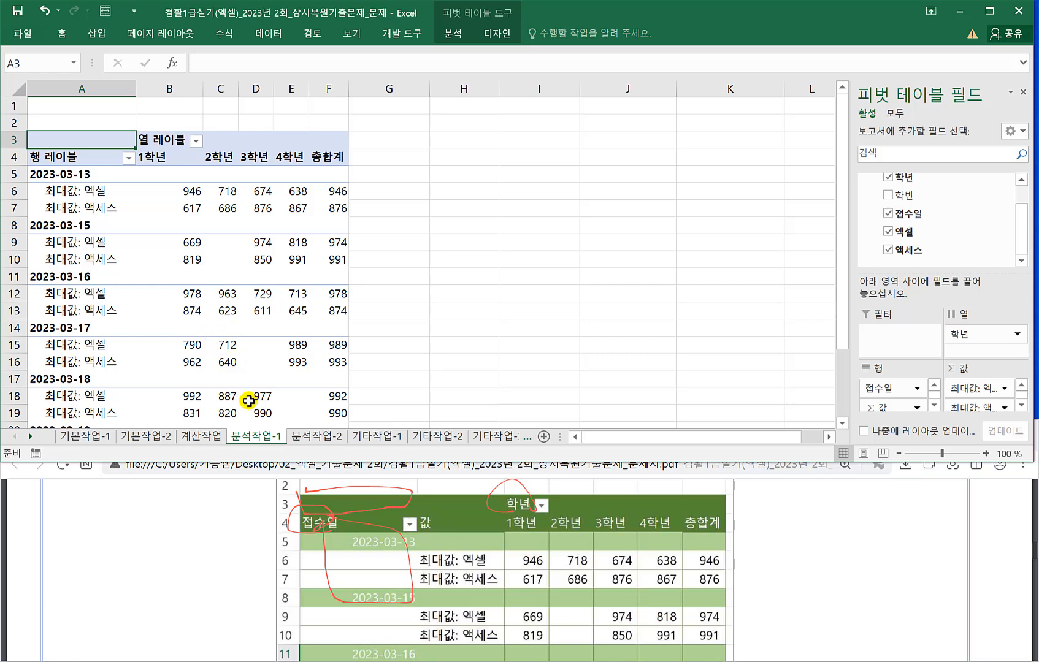
Underline the report layout and outline-form instructions for the pivot table in the PDF.
{"action": "left_click", "coordinate": [243, 375]}
{"action": "left_click", "coordinate": [353, 552]}
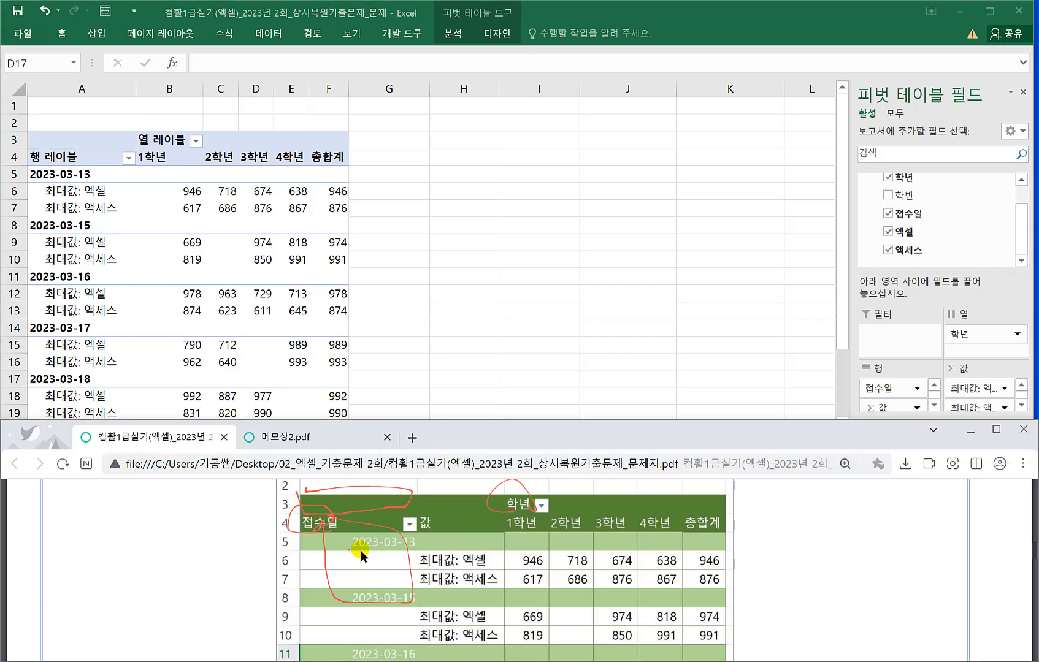
{"action": "scroll", "coordinate": [361, 550], "scroll_direction": "up", "scroll_amount": 3}
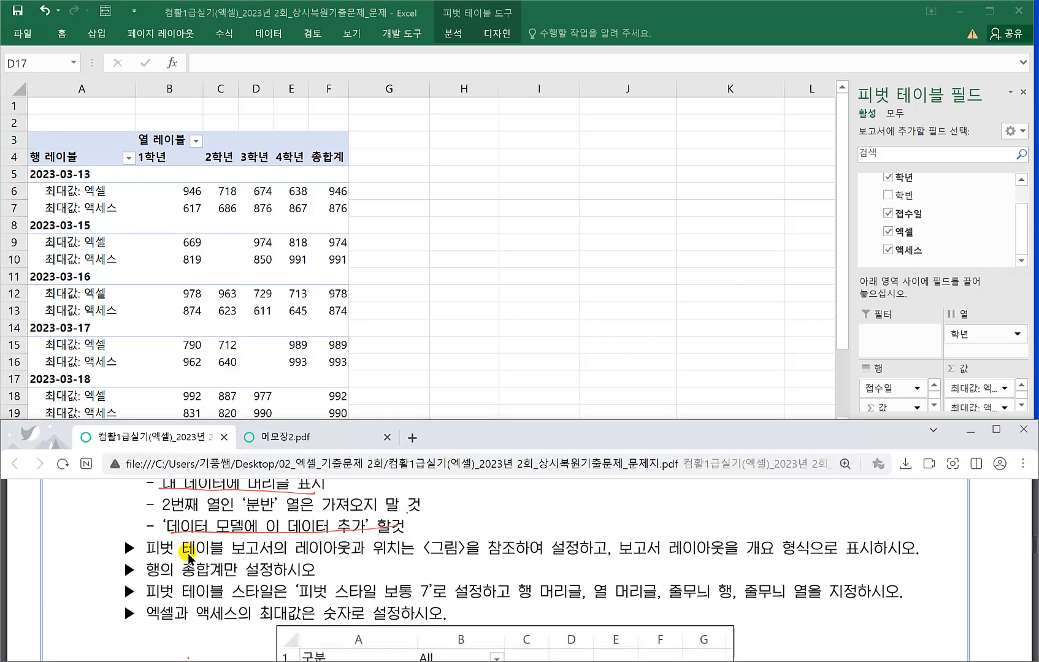
{"action": "left_click_drag", "start_coordinate": [232, 555], "coordinate": [374, 557]}
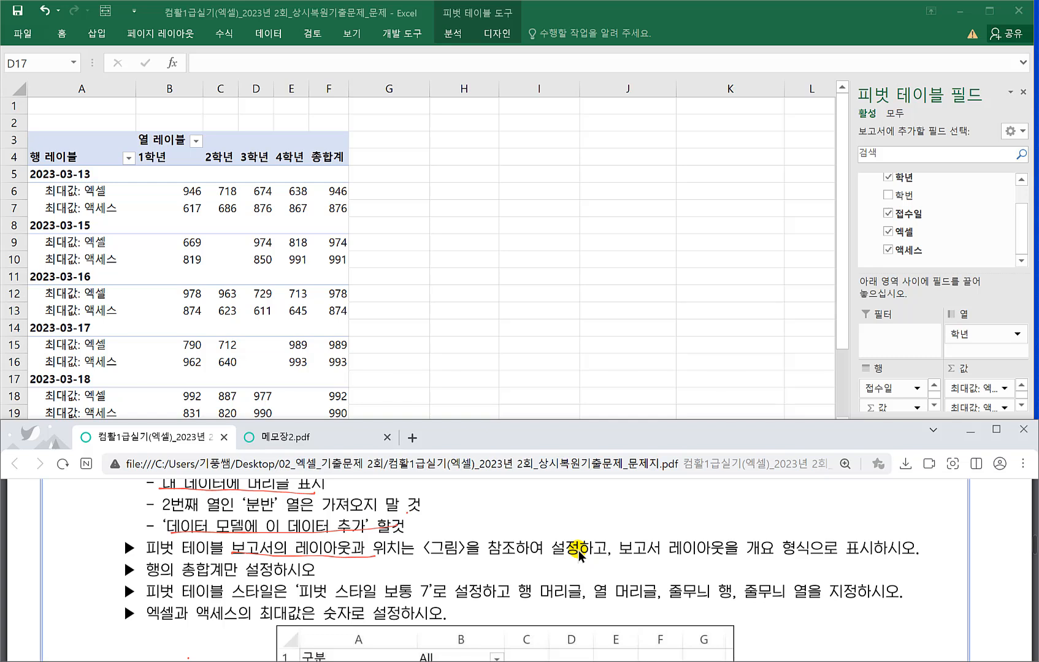
{"action": "left_click_drag", "start_coordinate": [618, 556], "coordinate": [830, 552]}
Set the pivot table's report layout to 개요 형식으로 표시 and its grand totals to 행의 총합계만 설정.
{"action": "left_click", "coordinate": [200, 259]}
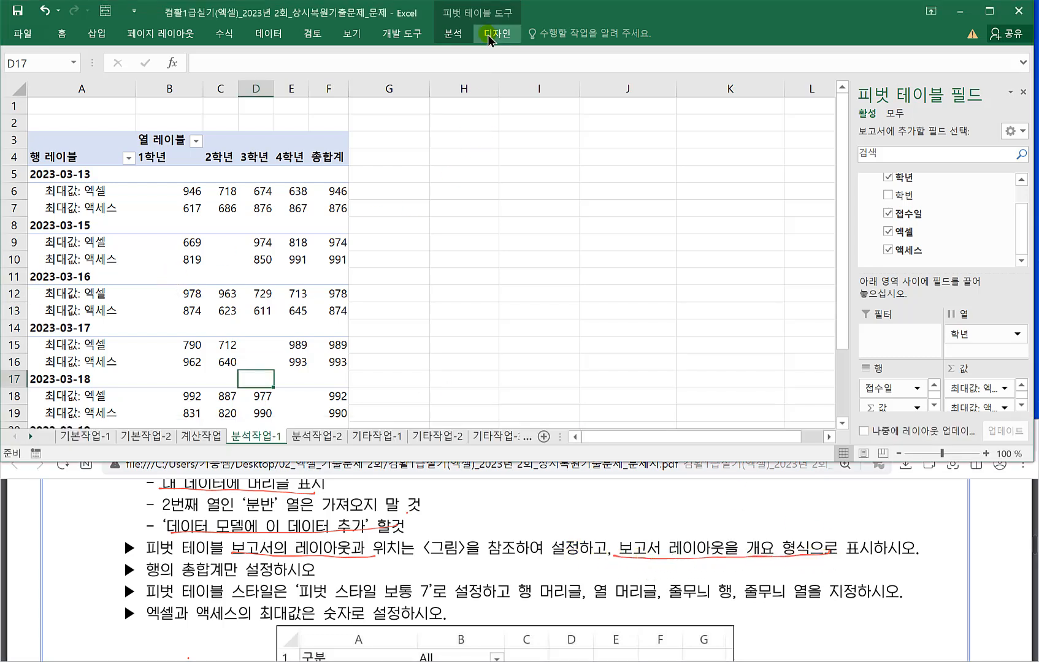
{"action": "left_click", "coordinate": [251, 242]}
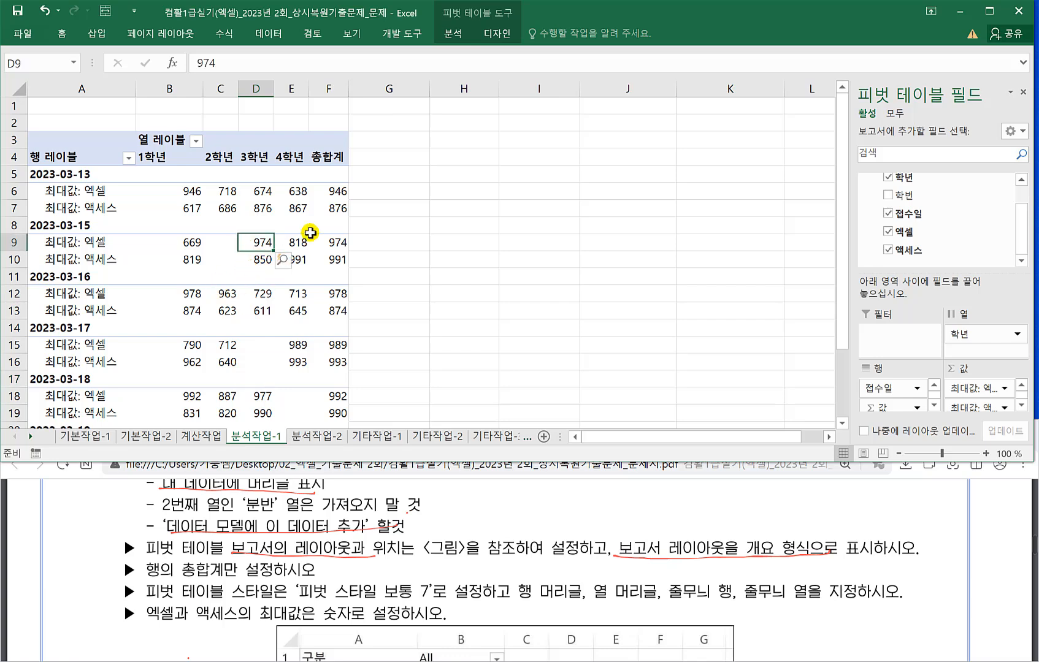
{"action": "left_click", "coordinate": [605, 225]}
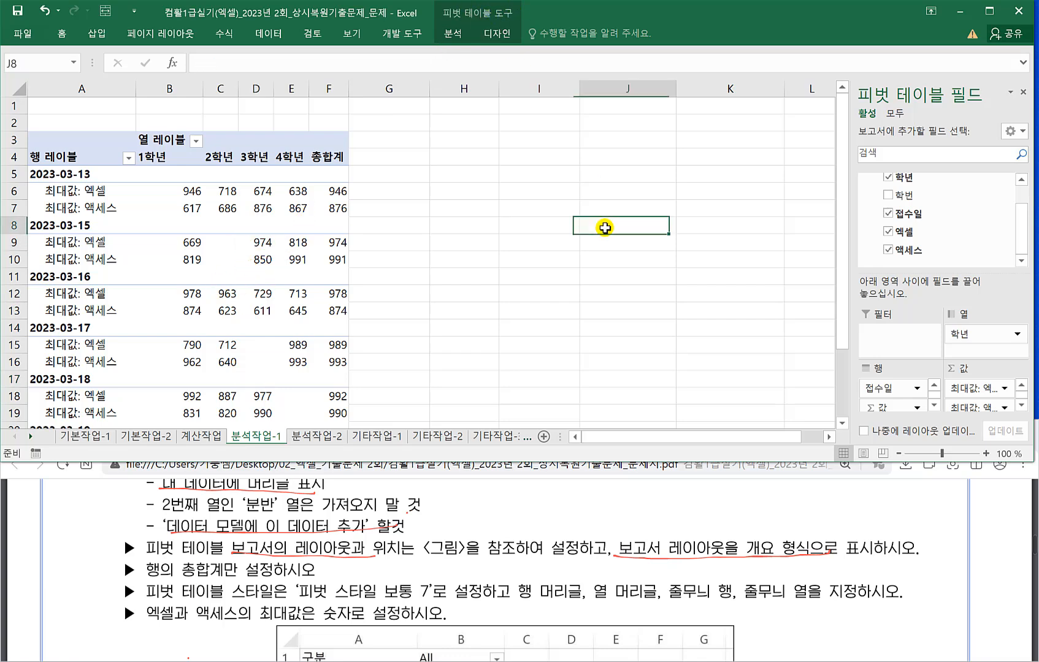
{"action": "left_click", "coordinate": [227, 261]}
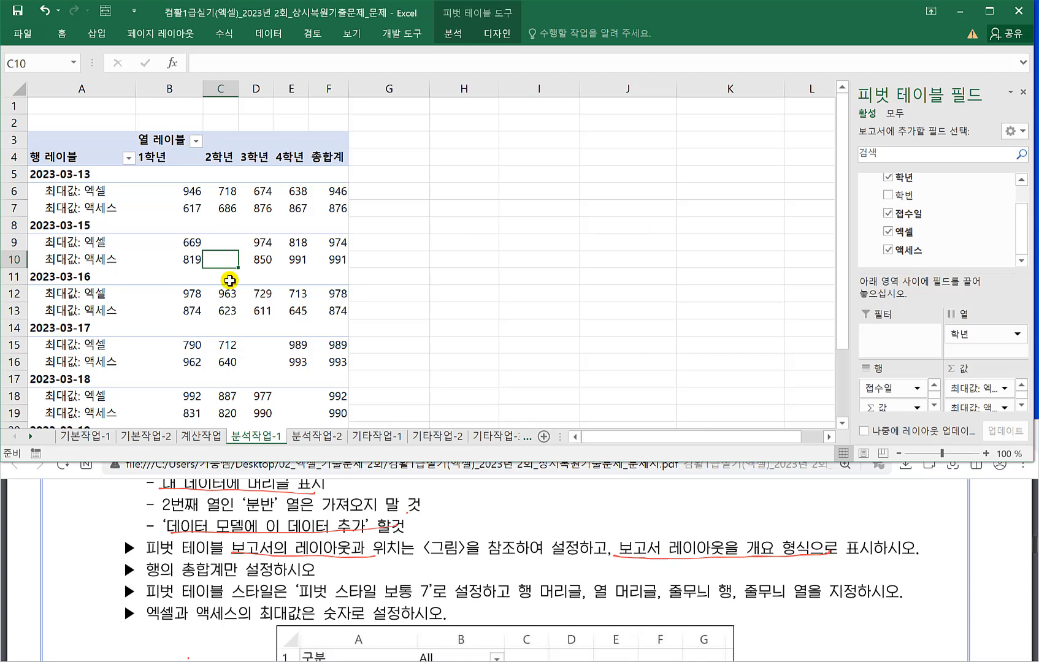
{"action": "left_click", "coordinate": [493, 32]}
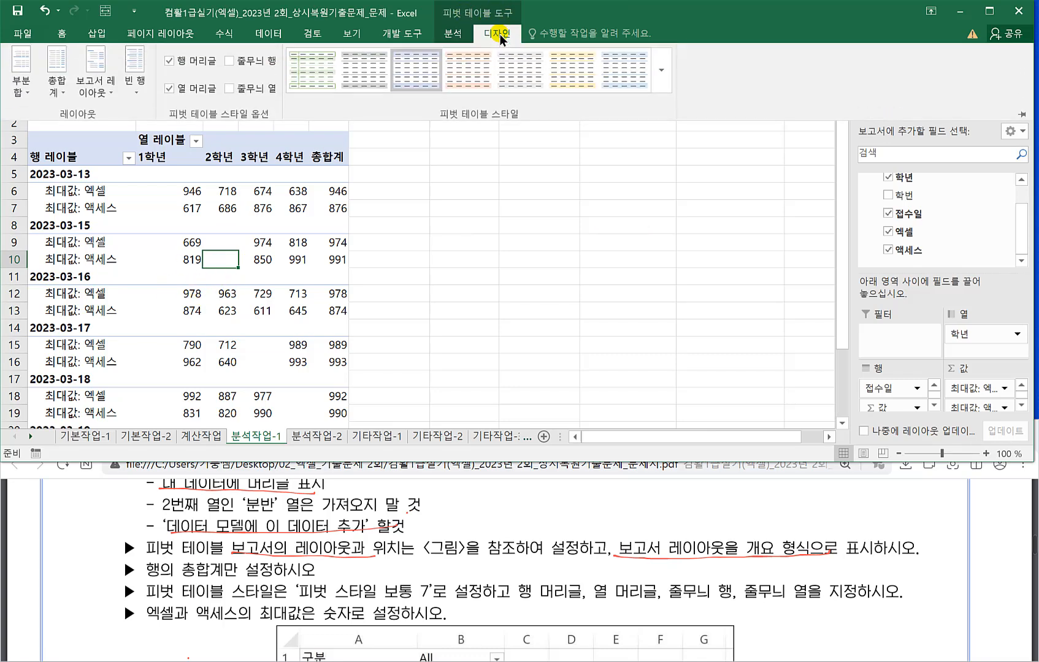
{"action": "left_click", "coordinate": [104, 100]}
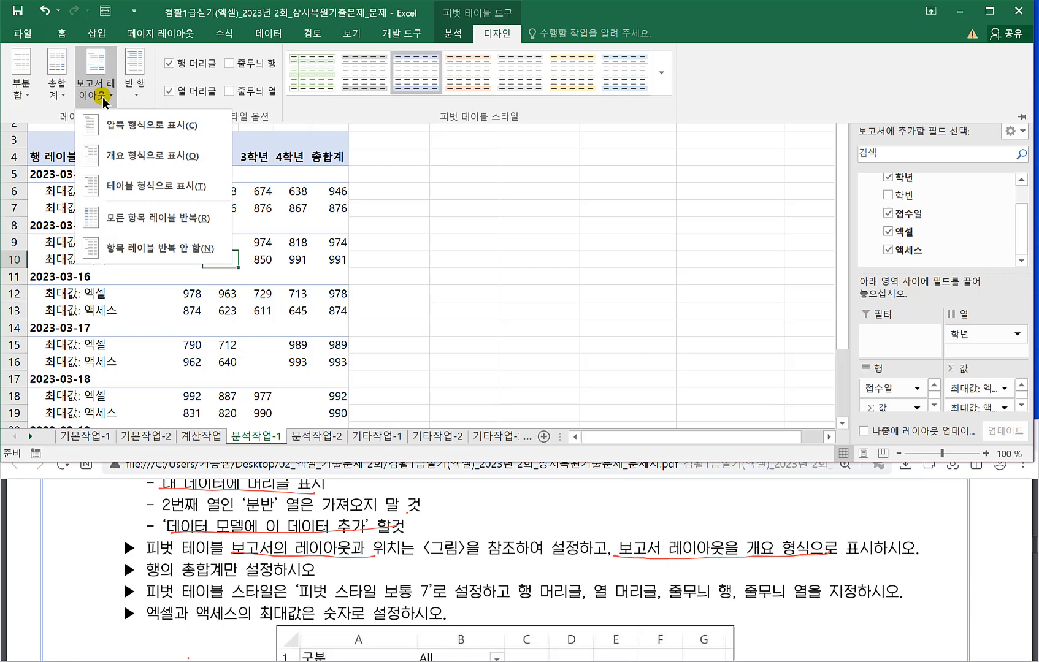
{"action": "left_click", "coordinate": [146, 161]}
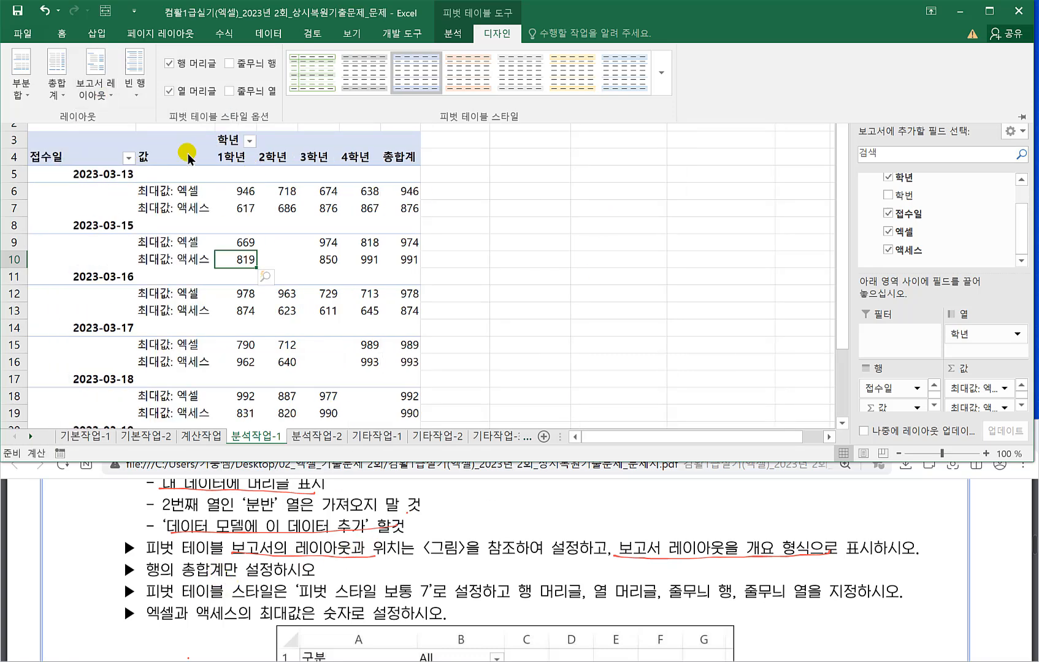
{"action": "left_click", "coordinate": [57, 91]}
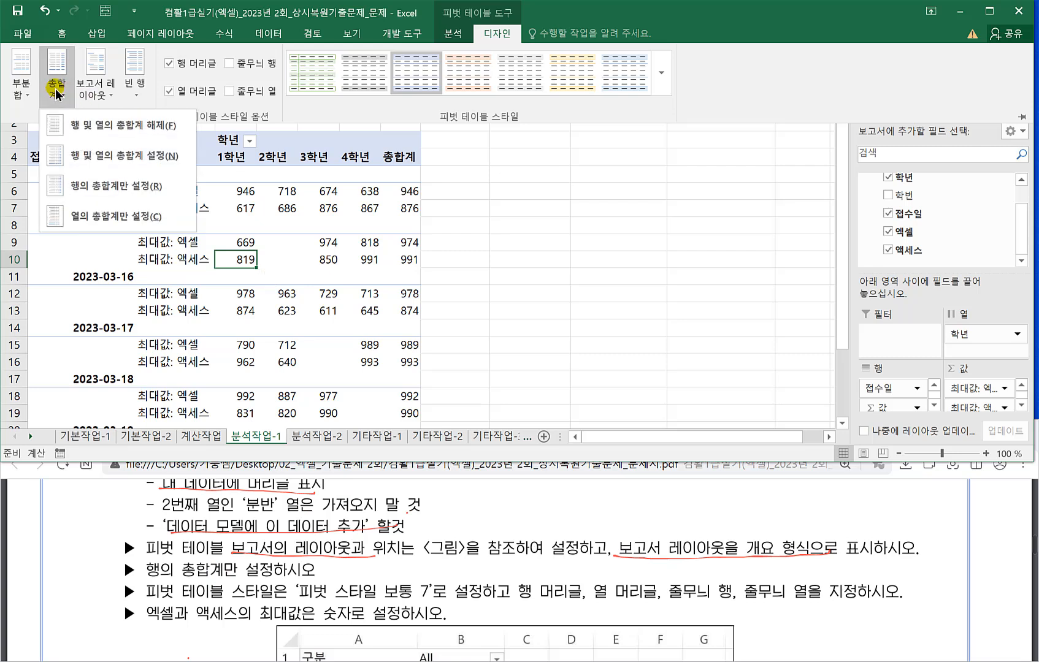
{"action": "left_click", "coordinate": [102, 192]}
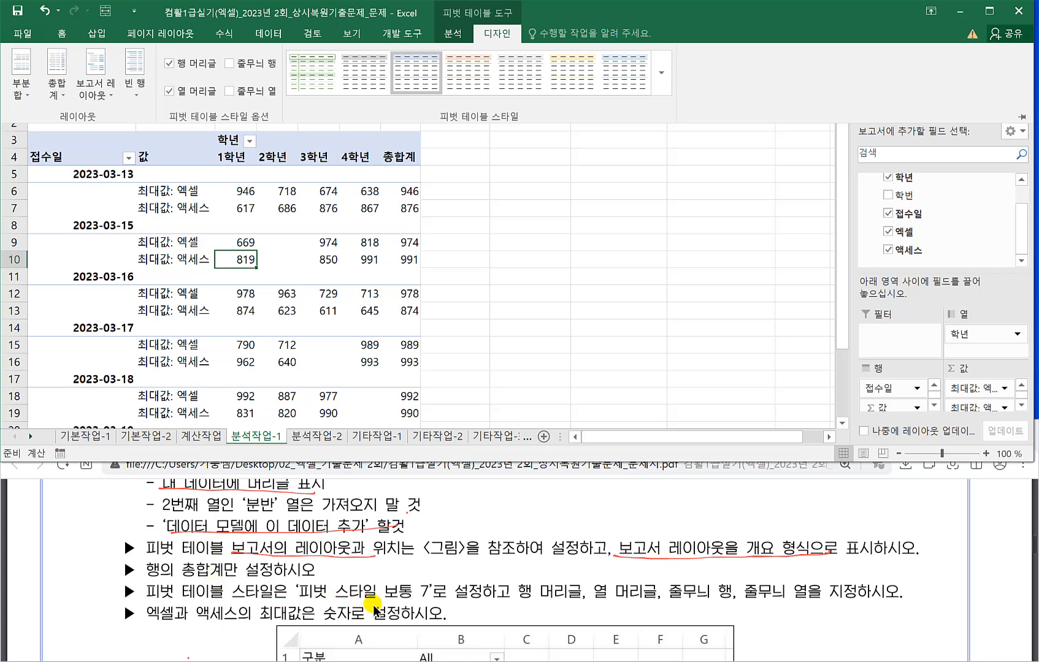
Underline the '피벗 스타일 보통 7' style and the 행 머리글, 열 머리글, 줄무늬 행 and 줄무늬 열 options in the PDF.
{"action": "left_click", "coordinate": [287, 606]}
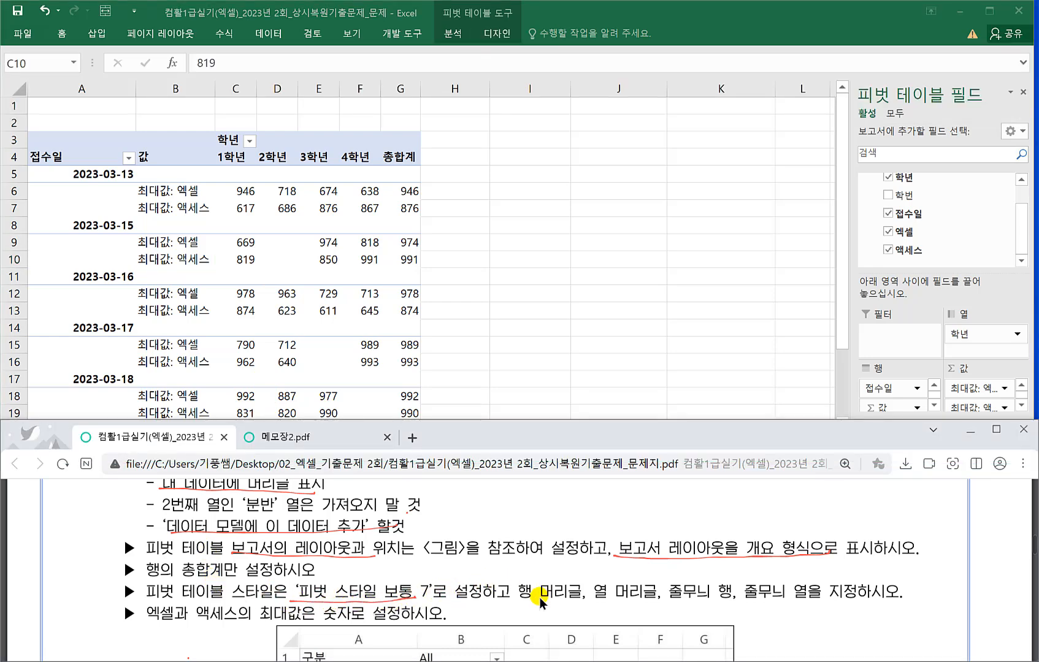
{"action": "left_click_drag", "start_coordinate": [517, 604], "coordinate": [653, 605]}
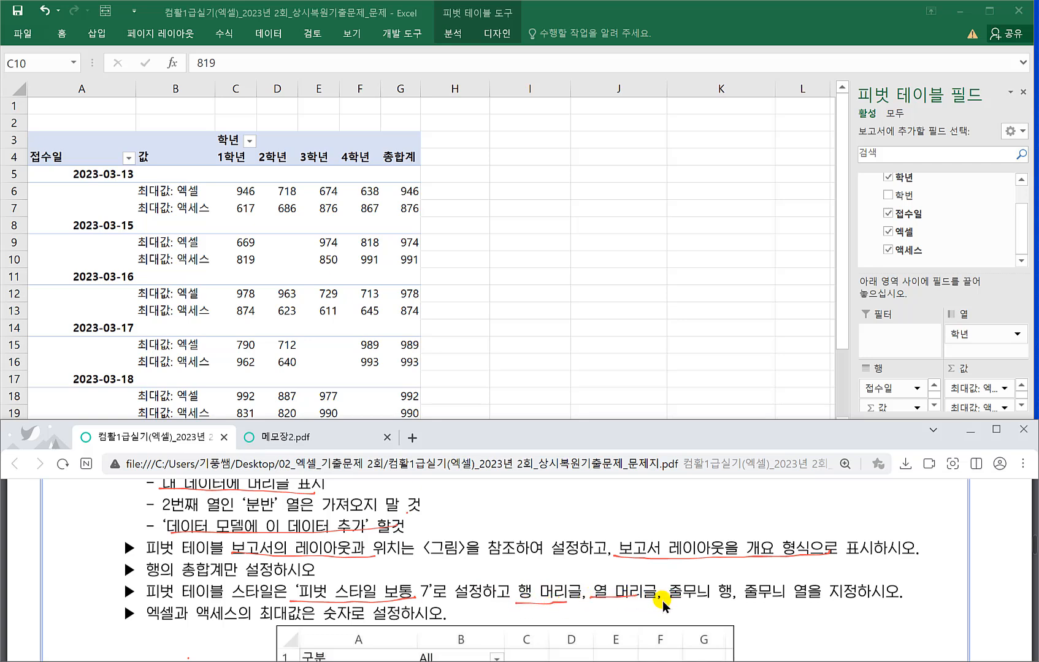
{"action": "left_click_drag", "start_coordinate": [664, 605], "coordinate": [779, 604]}
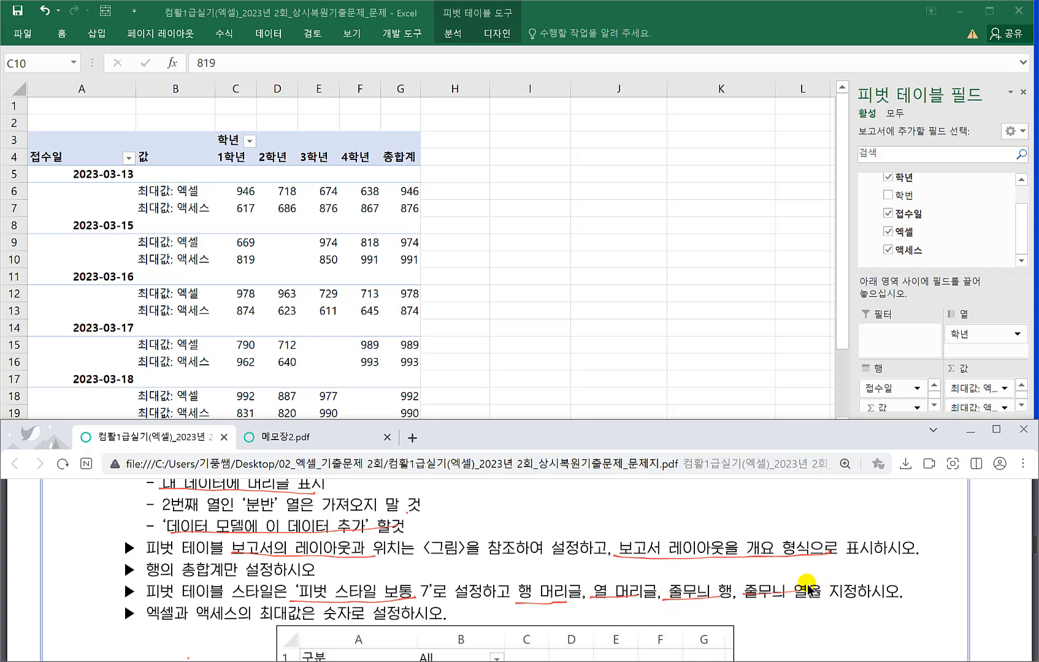
Apply the 피벗 스타일 보통 7 style to the pivot table and turn on 줄무늬 행 and 줄무늬 열.
{"action": "left_click", "coordinate": [332, 368]}
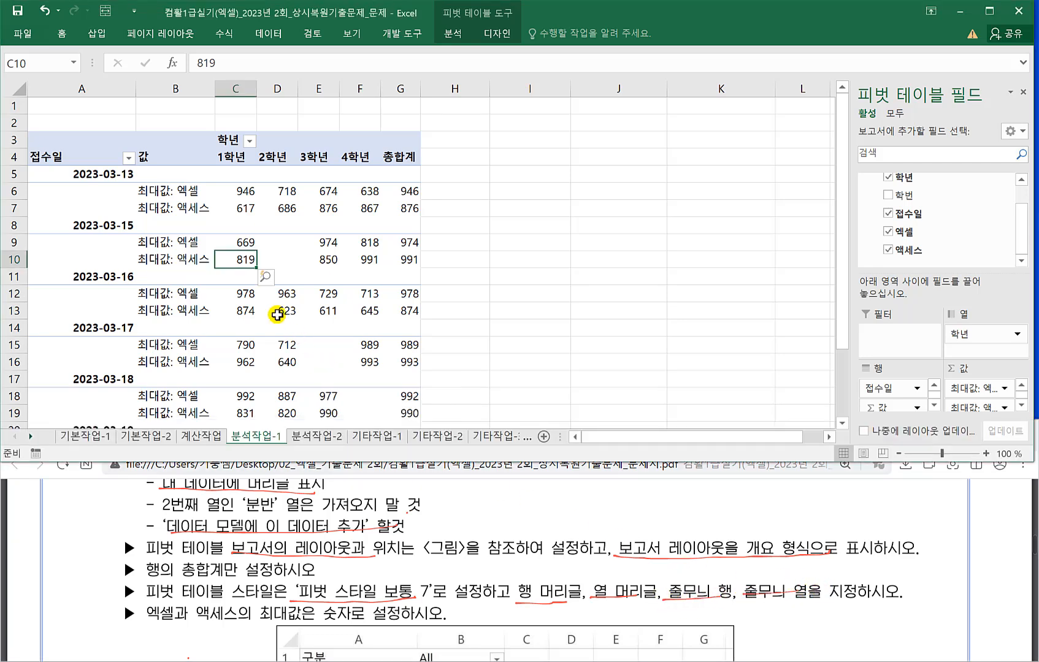
{"action": "left_click", "coordinate": [497, 33]}
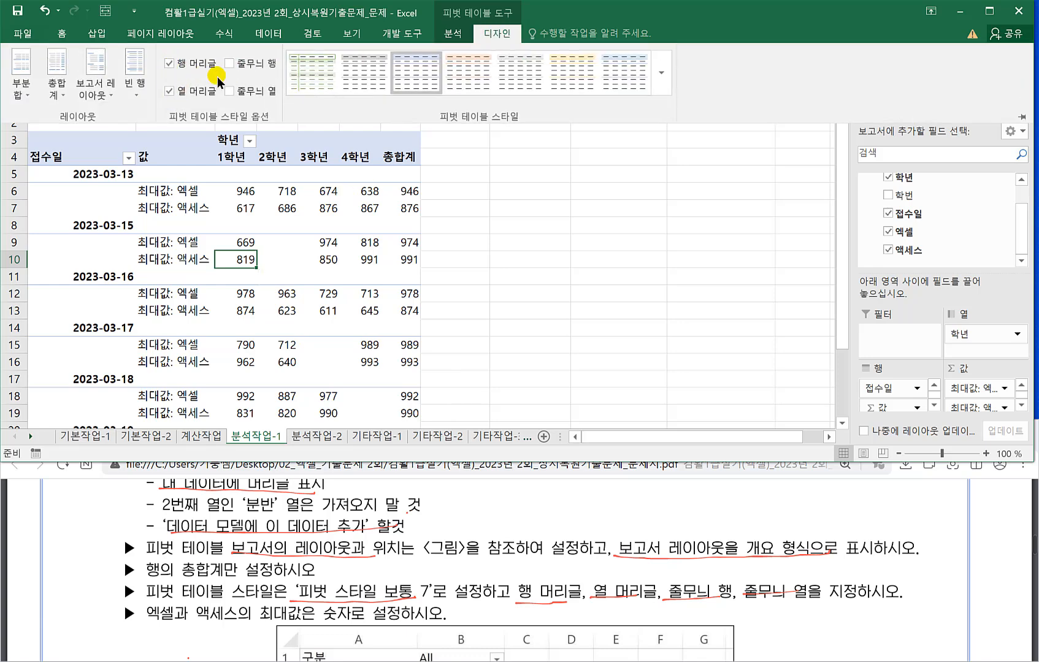
{"action": "left_click", "coordinate": [228, 62]}
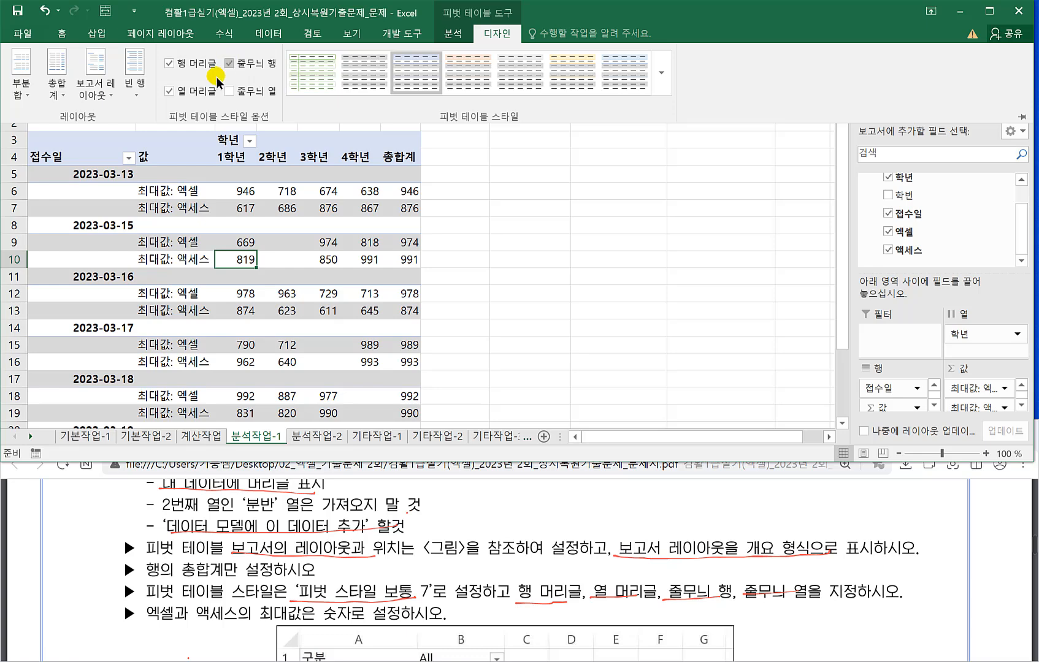
{"action": "left_click", "coordinate": [228, 63]}
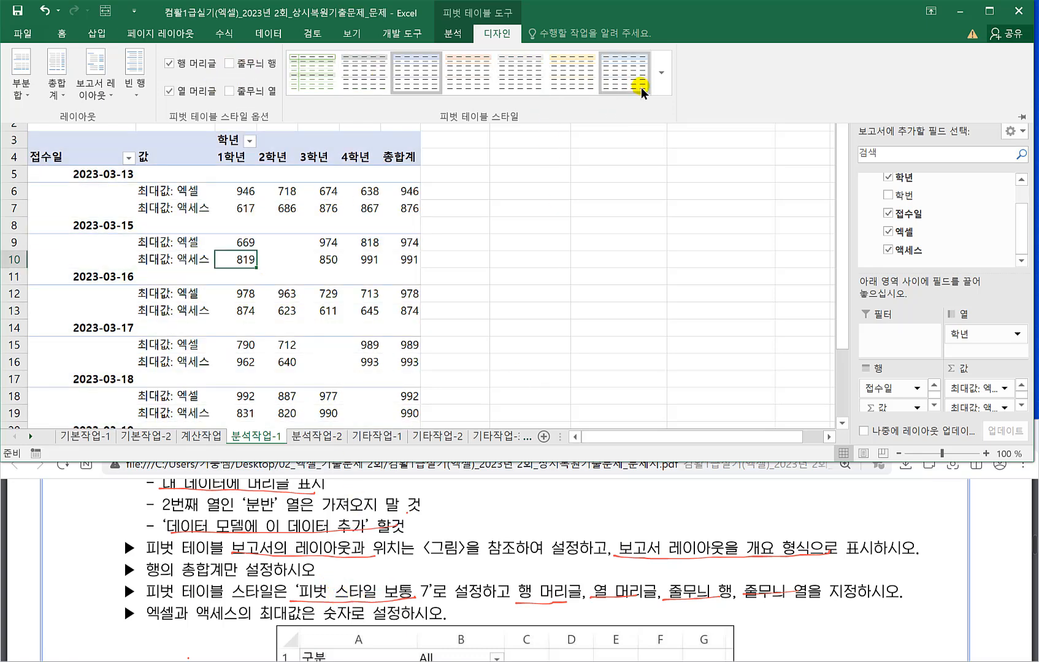
{"action": "left_click", "coordinate": [660, 75]}
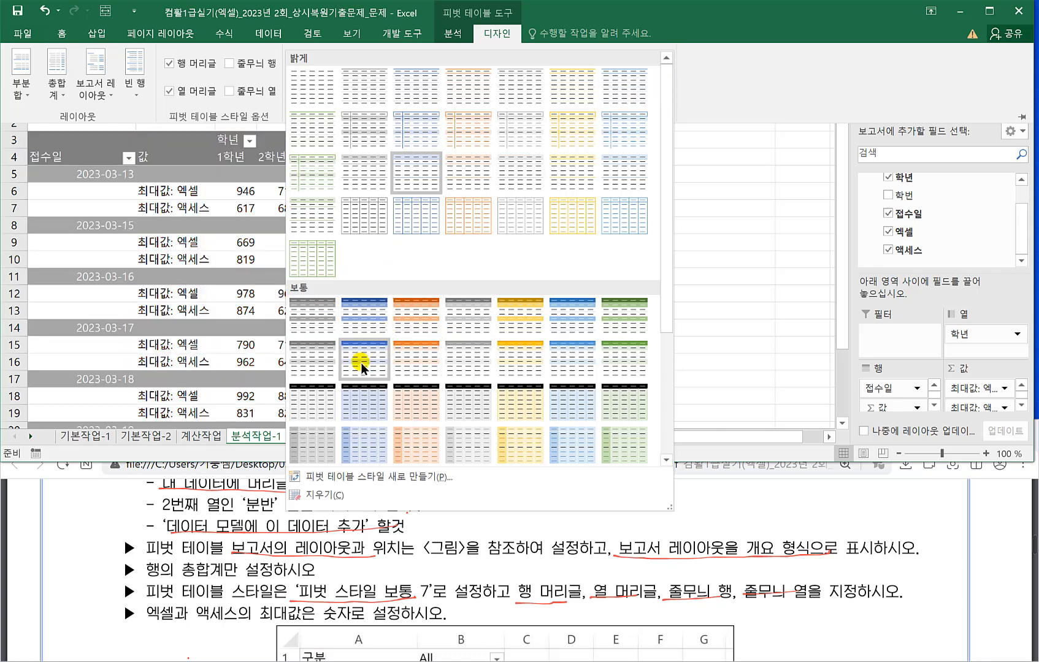
{"action": "left_click", "coordinate": [624, 317]}
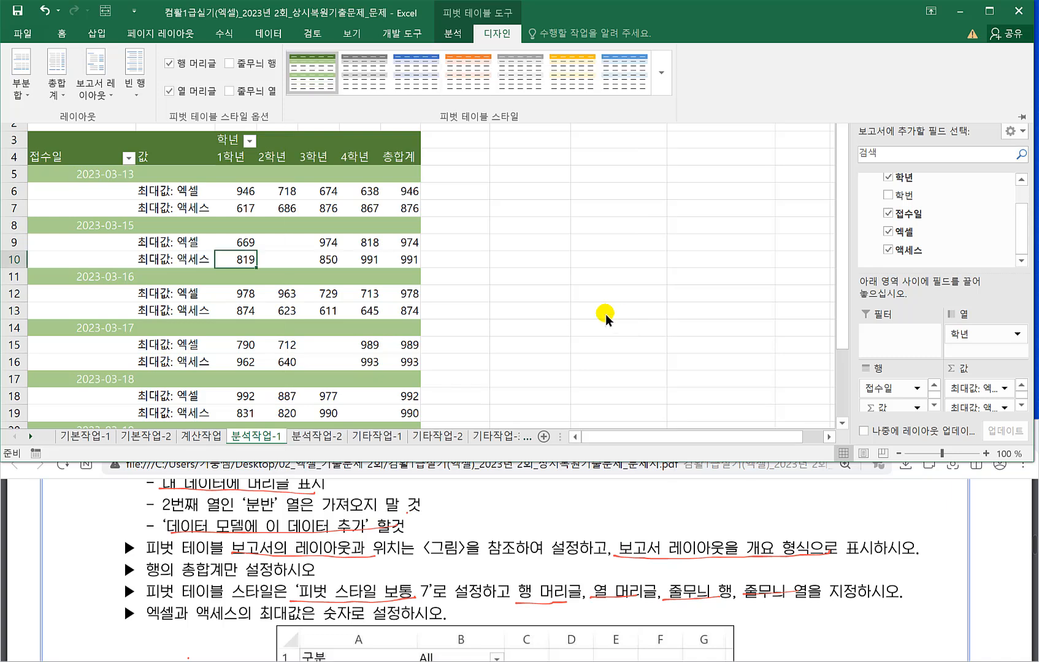
{"action": "left_click", "coordinate": [231, 64]}
{"action": "left_click", "coordinate": [230, 91]}
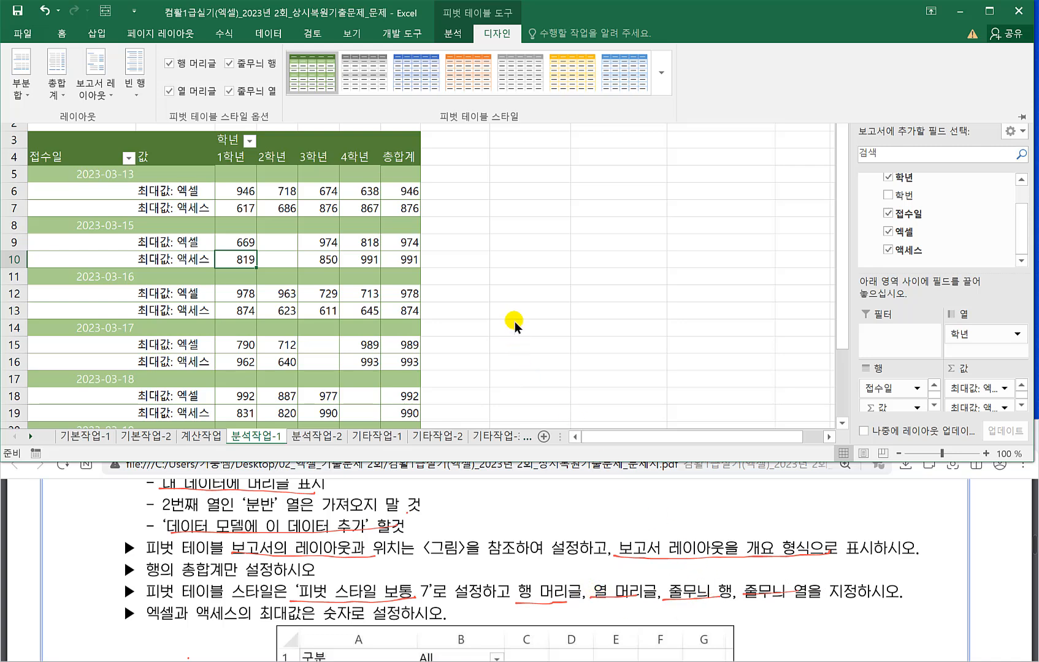
{"action": "left_click", "coordinate": [309, 337]}
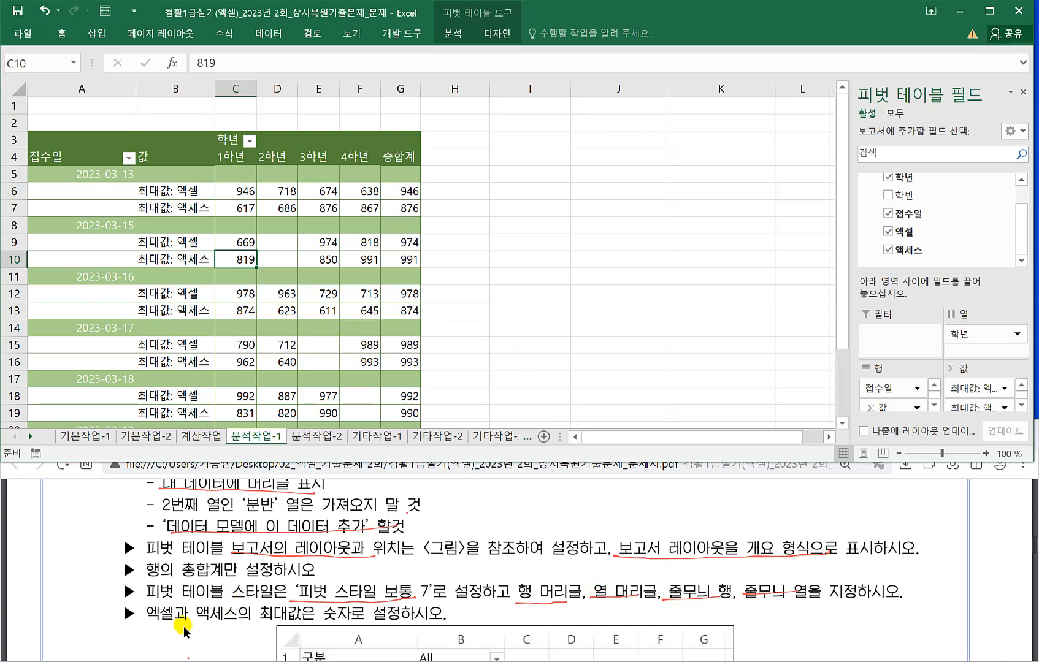
Set the number format of the 최대값: 엑셀 value field to 숫자.
{"action": "left_click", "coordinate": [299, 362]}
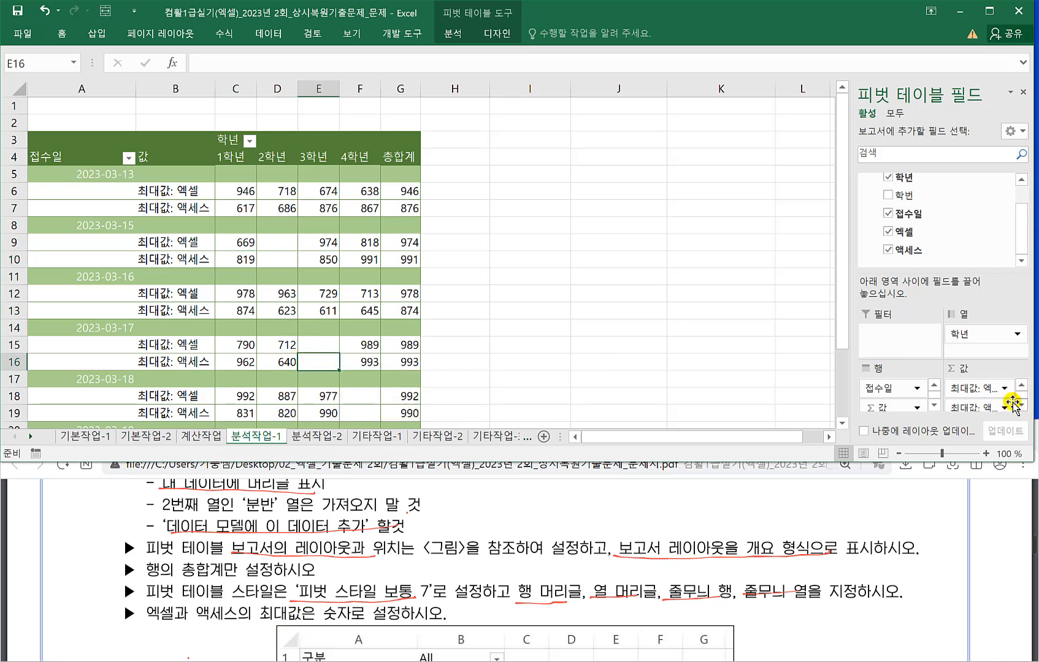
{"action": "left_click", "coordinate": [979, 393]}
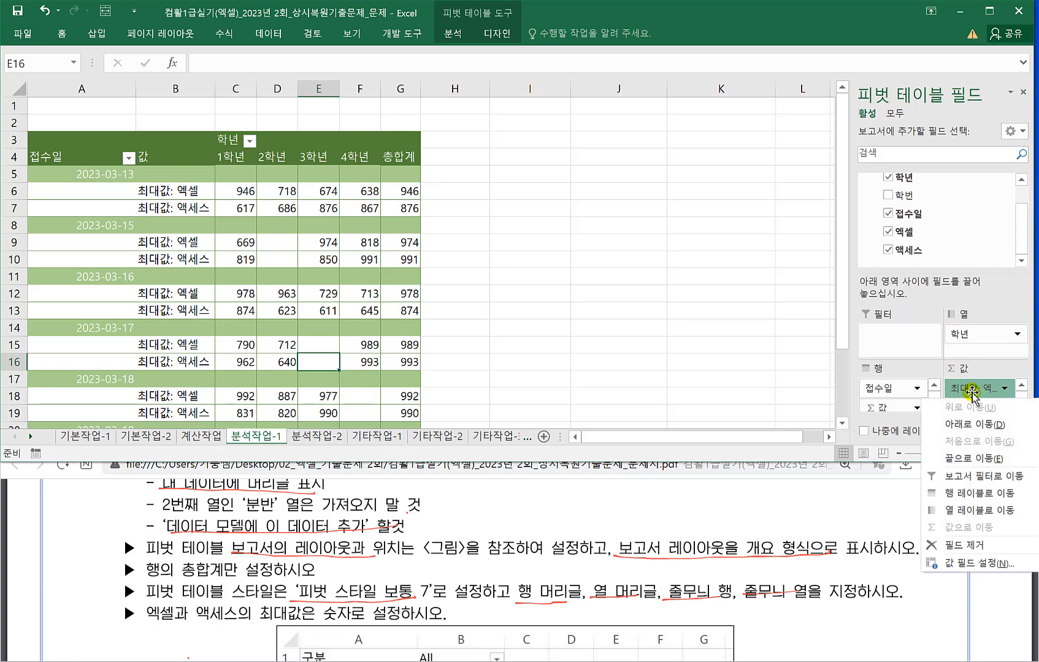
{"action": "left_click", "coordinate": [980, 563]}
{"action": "left_click", "coordinate": [362, 357]}
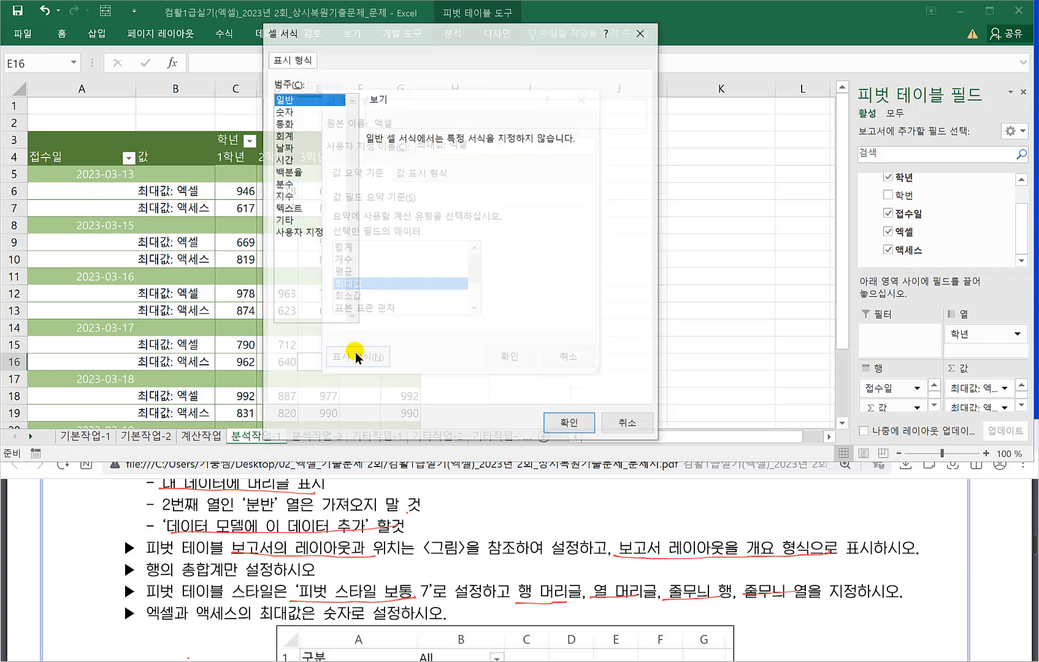
{"action": "left_click", "coordinate": [282, 113]}
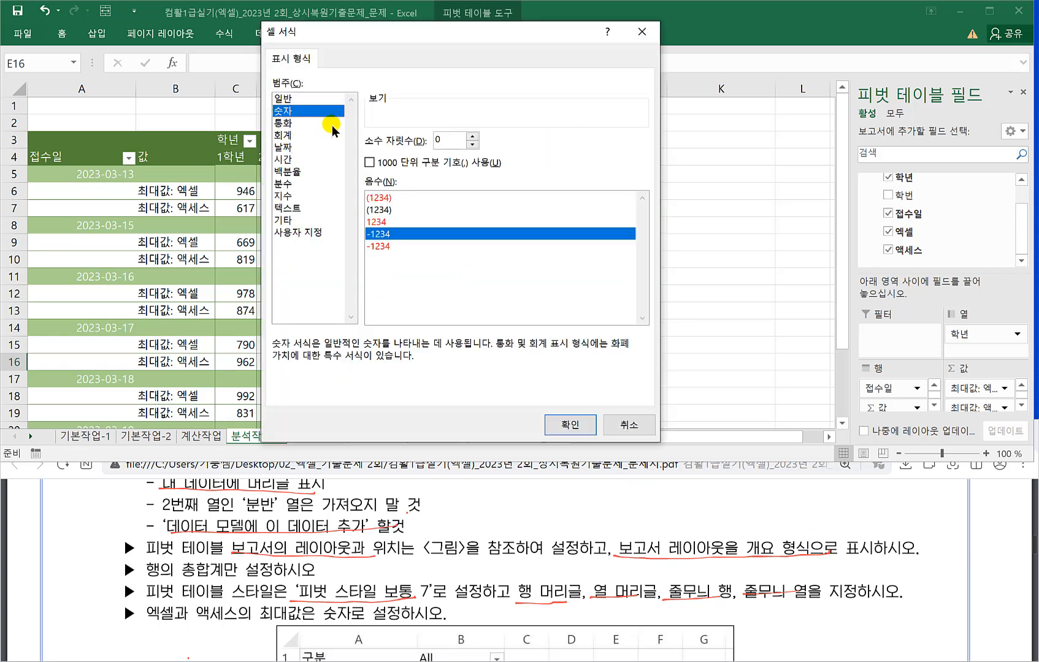
{"action": "left_click", "coordinate": [570, 425]}
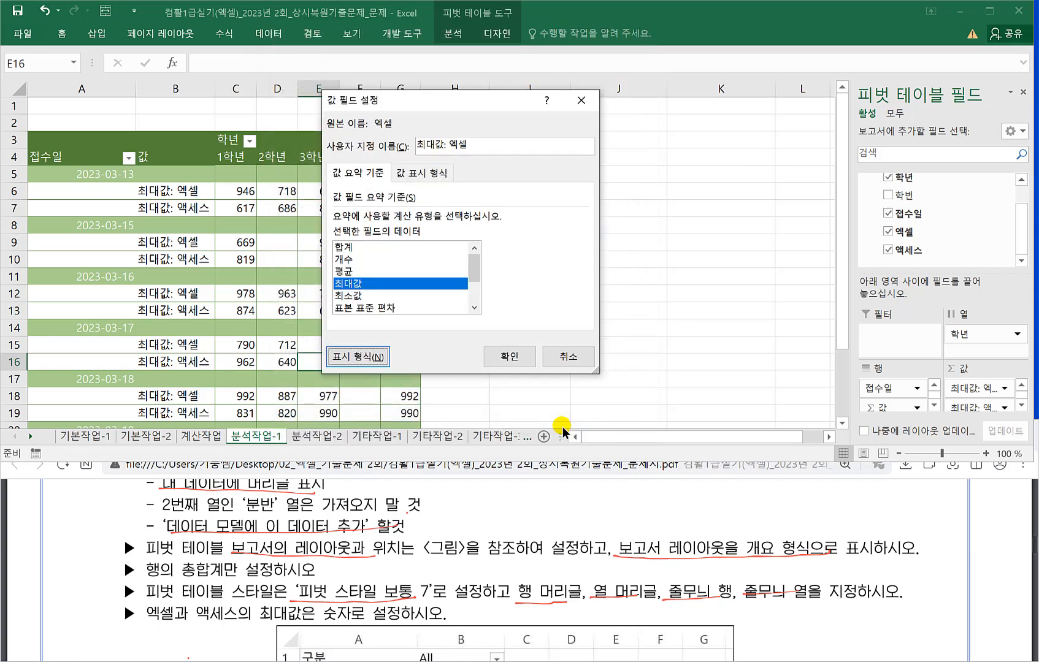
{"action": "left_click", "coordinate": [504, 353]}
Set the number format of the 최대값: 액세스 value field to 숫자 in its value field settings.
{"action": "left_click", "coordinate": [1004, 407]}
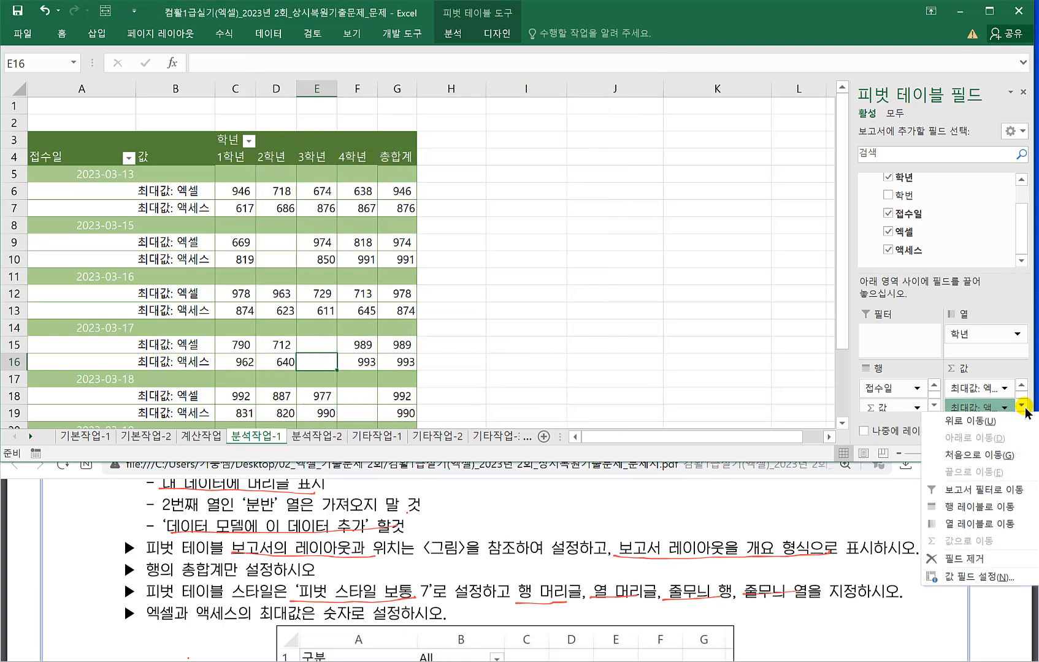
{"action": "left_click", "coordinate": [993, 576]}
{"action": "left_click", "coordinate": [360, 358]}
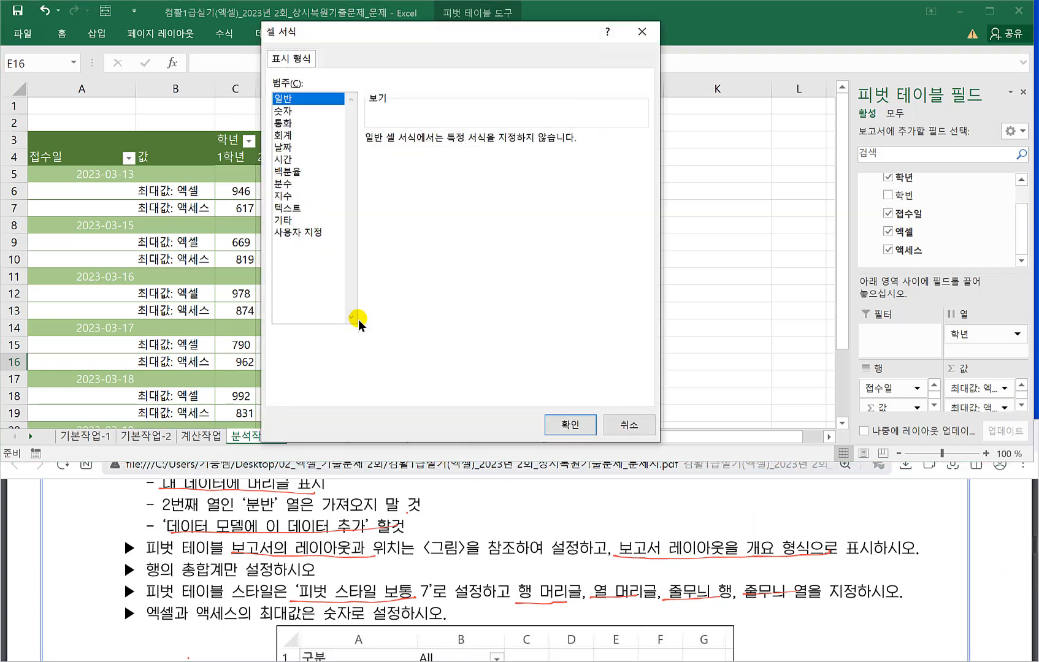
{"action": "left_click", "coordinate": [281, 111]}
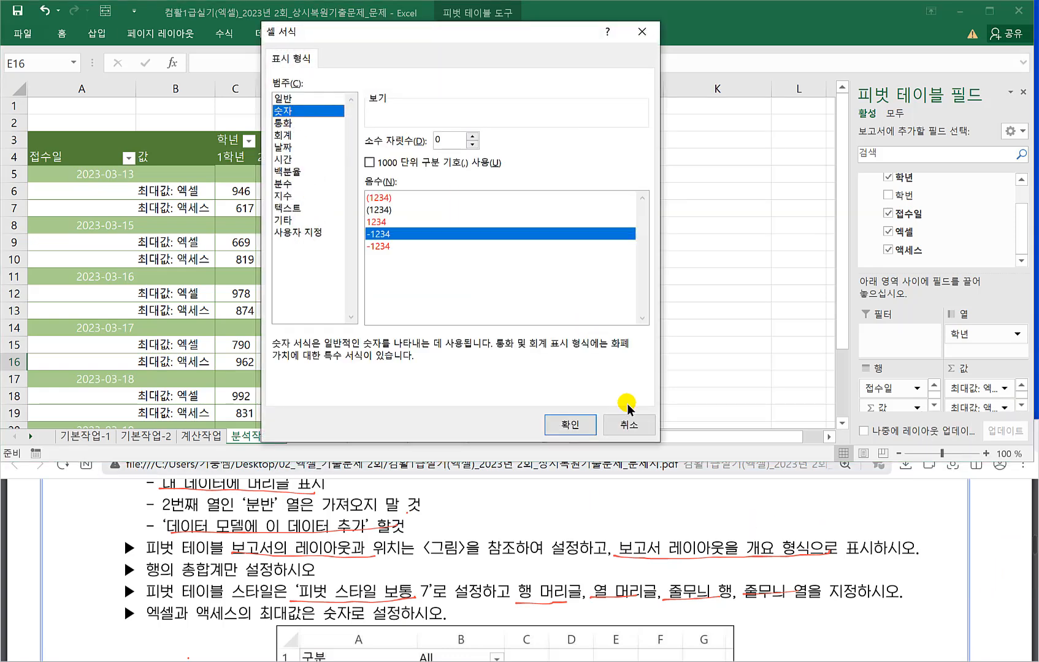
{"action": "left_click", "coordinate": [568, 424]}
{"action": "left_click", "coordinate": [509, 352]}
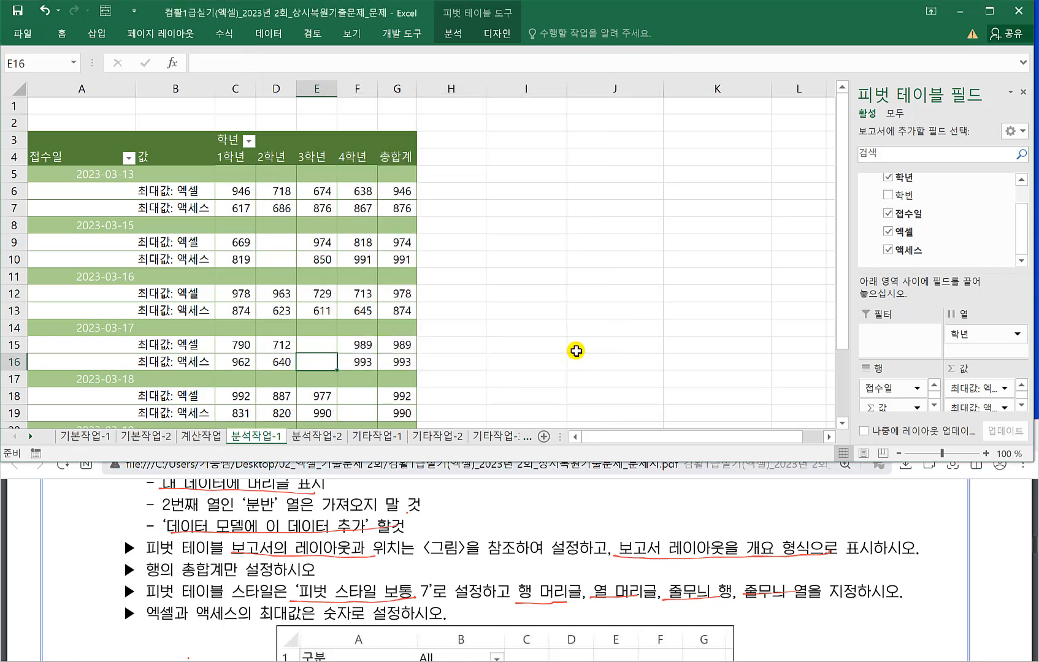
{"action": "left_click", "coordinate": [571, 351]}
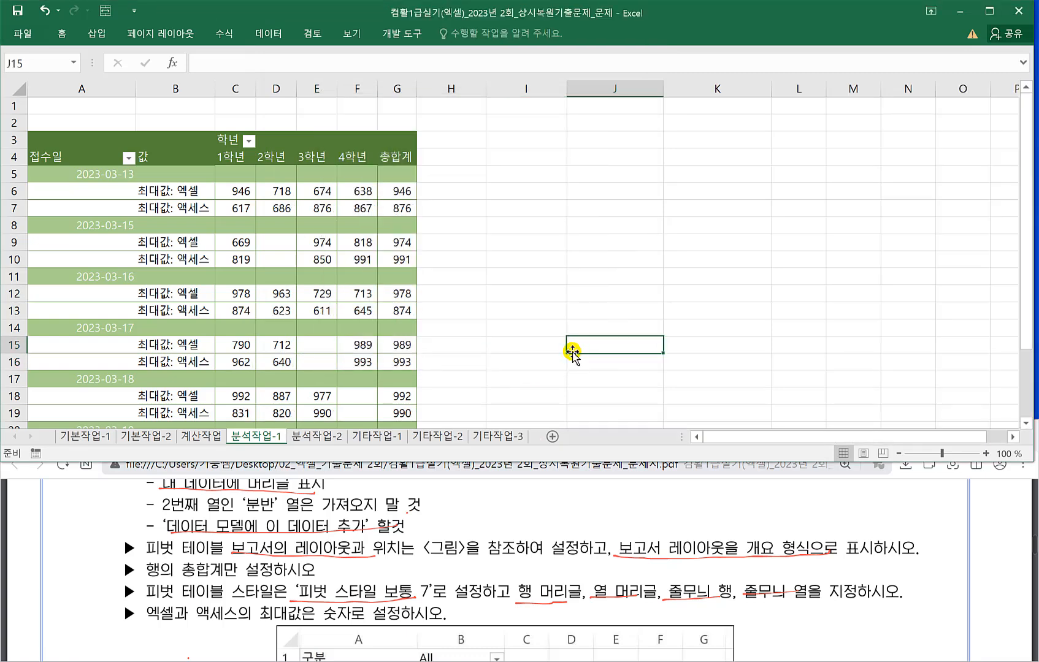
Compare the finished pivot table with the sample picture in the PDF.
{"action": "left_click", "coordinate": [377, 588]}
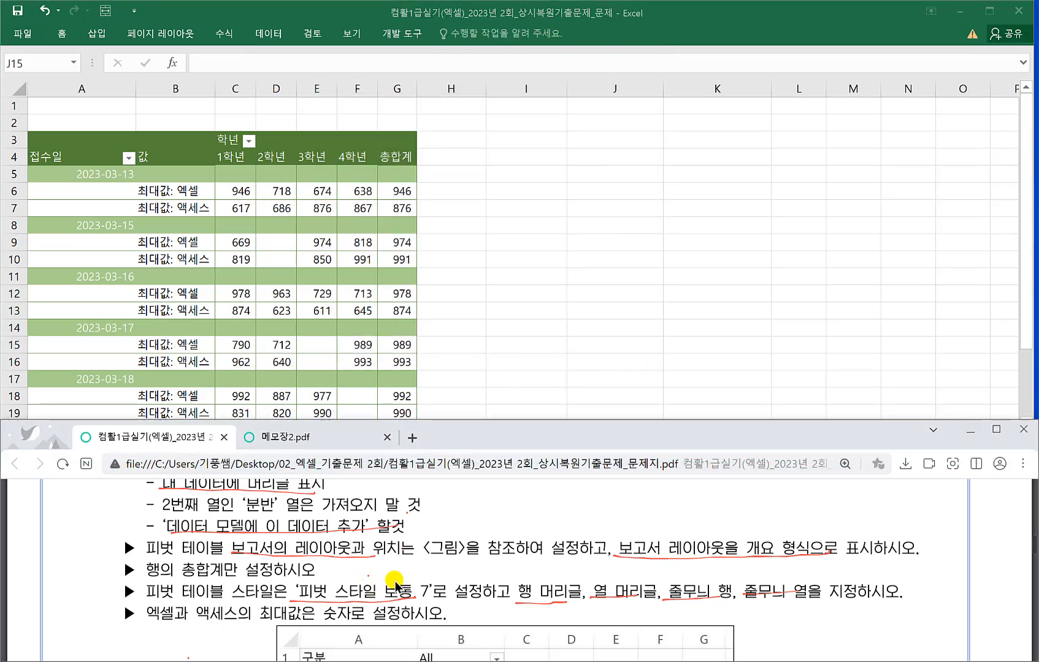
{"action": "scroll", "coordinate": [393, 587], "scroll_direction": "down", "scroll_amount": 3}
{"action": "scroll", "coordinate": [395, 588], "scroll_direction": "down", "scroll_amount": 2}
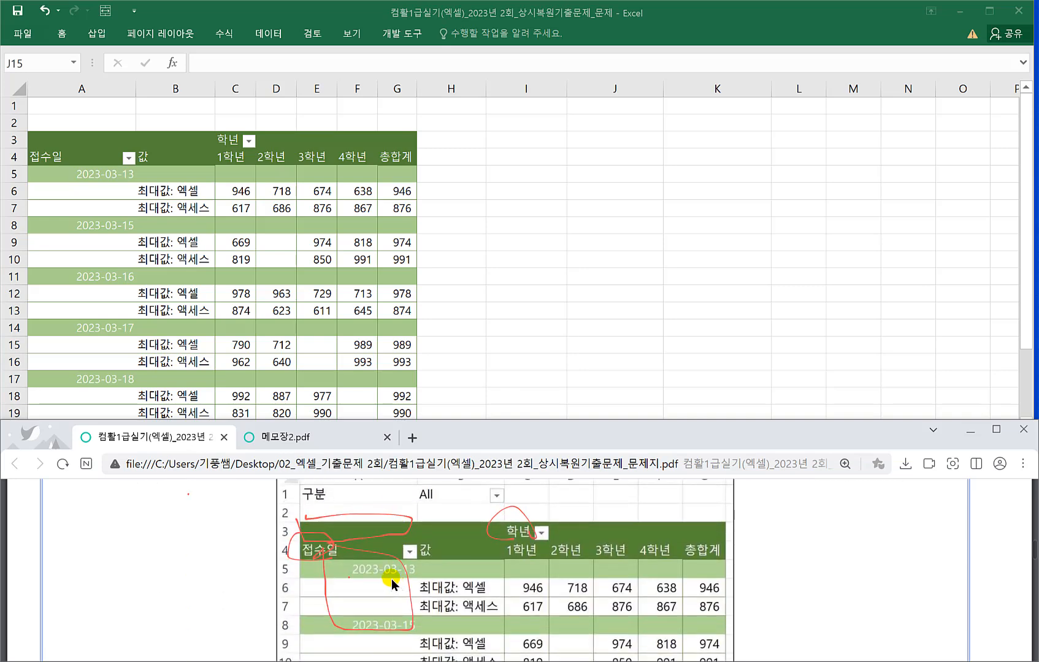
{"action": "scroll", "coordinate": [393, 584], "scroll_direction": "down", "scroll_amount": 1}
{"action": "scroll", "coordinate": [386, 581], "scroll_direction": "down", "scroll_amount": 1}
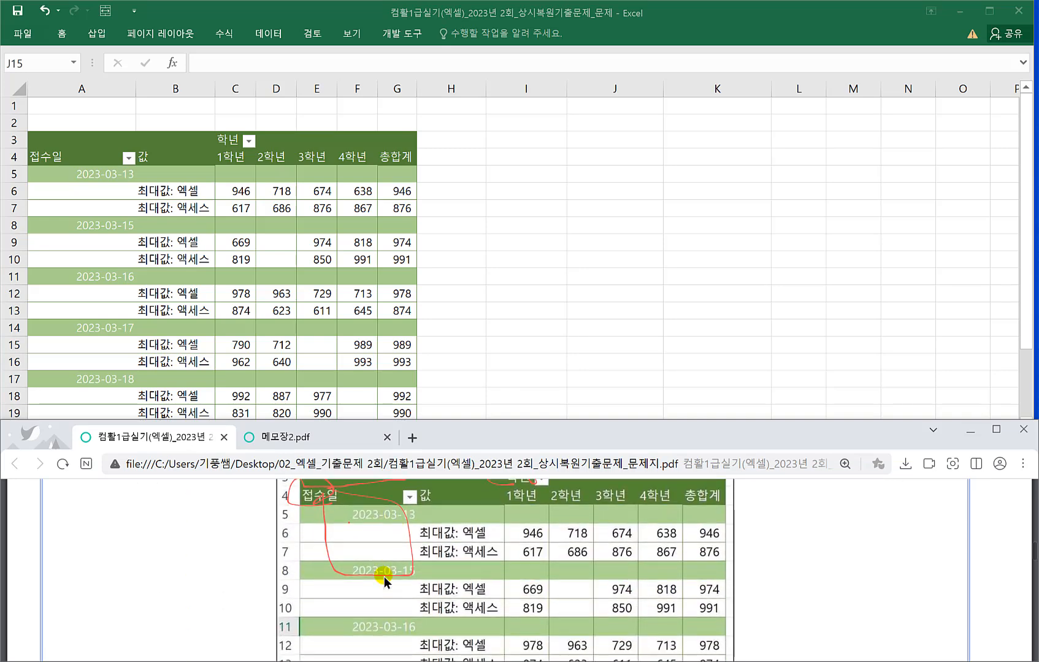
Open the 분석작업-2 sheet and bring up its task instructions in the PDF.
{"action": "left_click", "coordinate": [533, 273]}
{"action": "left_click", "coordinate": [315, 437]}
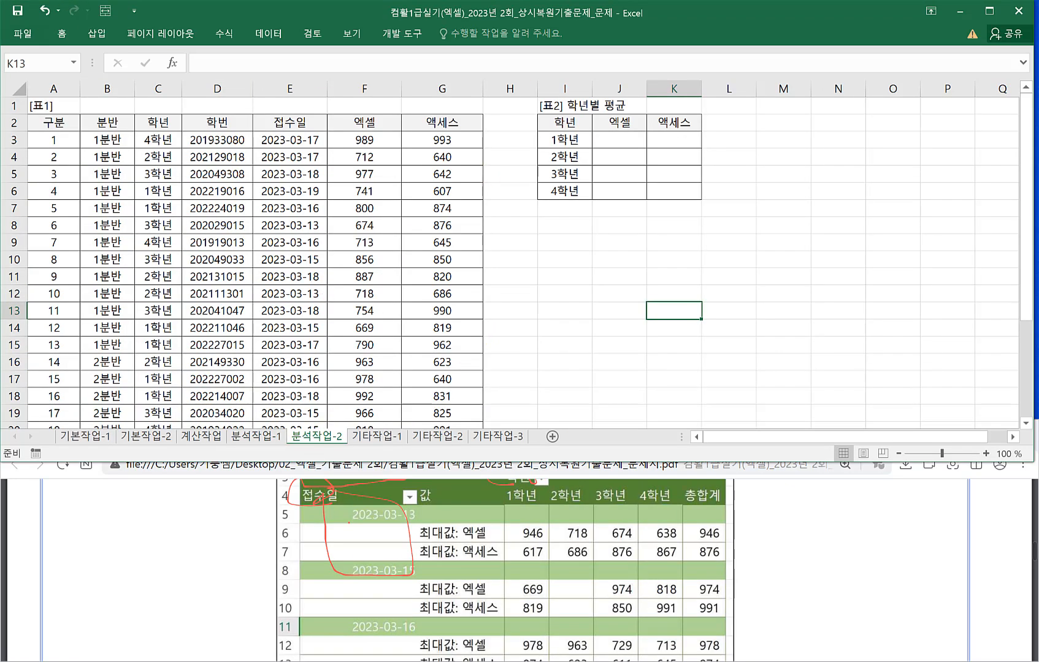
{"action": "key", "text": "alt+Tab"}
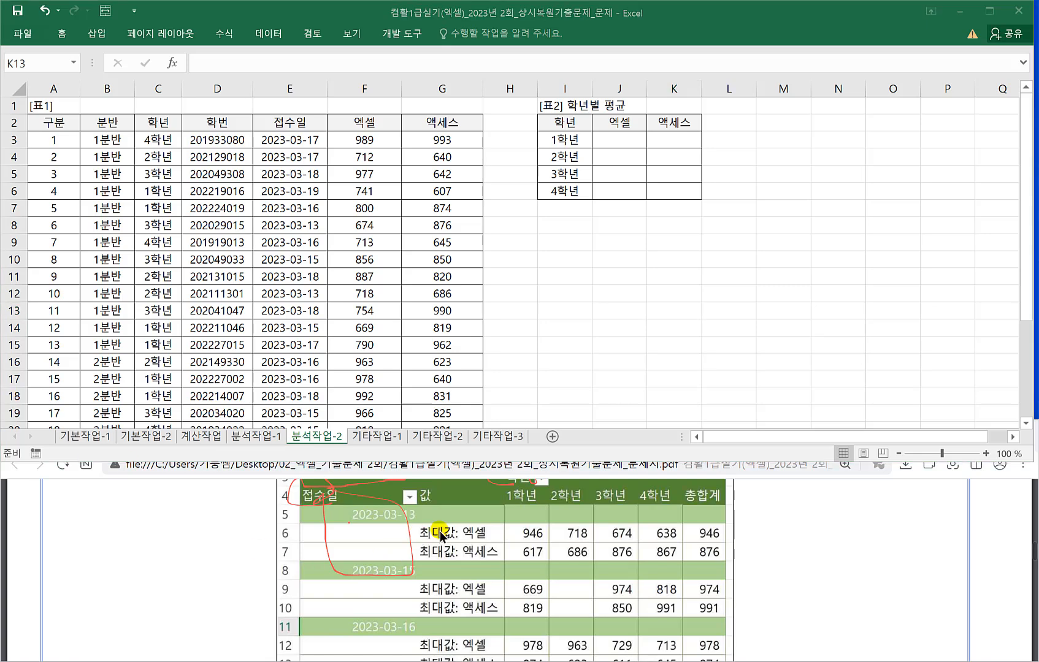
{"action": "scroll", "coordinate": [452, 552], "scroll_direction": "down", "scroll_amount": 2}
{"action": "scroll", "coordinate": [452, 554], "scroll_direction": "down", "scroll_amount": 8}
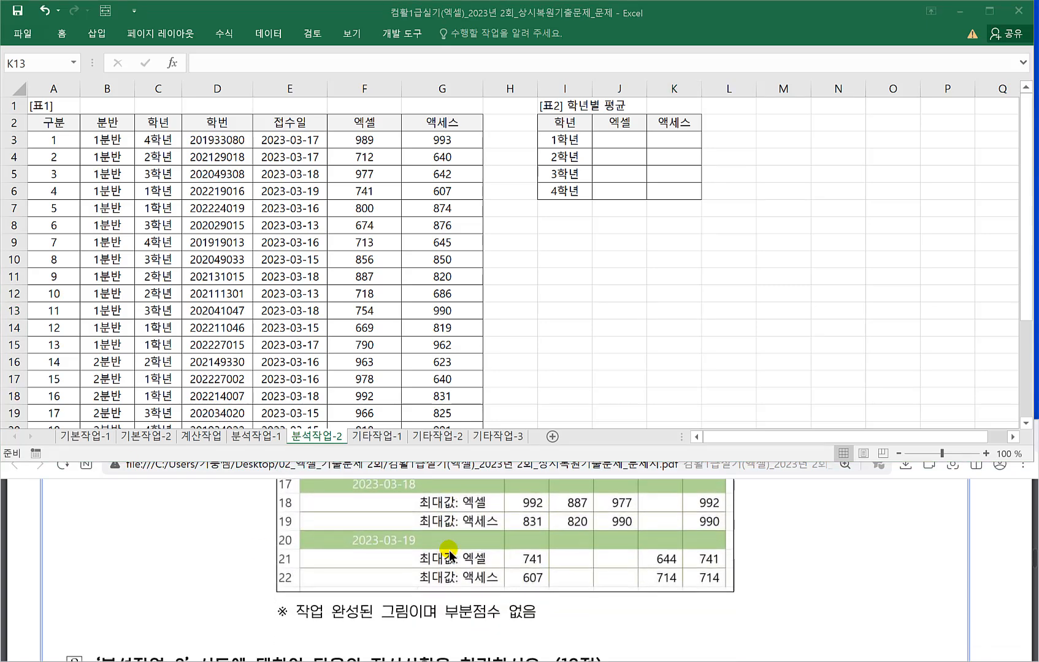
{"action": "scroll", "coordinate": [442, 551], "scroll_direction": "up", "scroll_amount": 1}
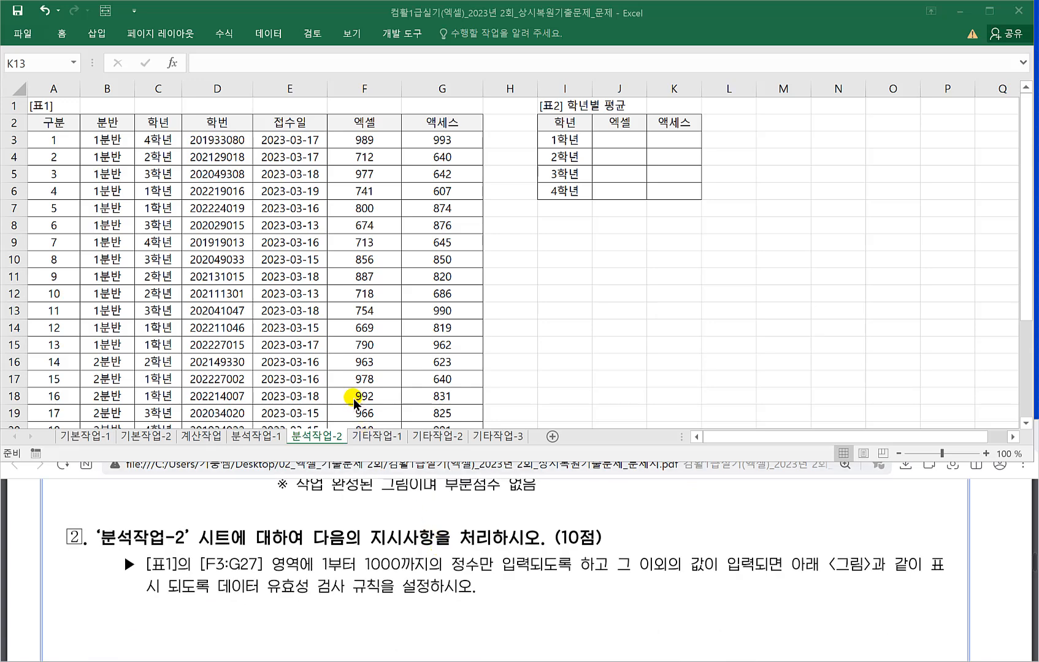
Underline '1부터 1000까지의 정수만 입력되도록 하고' in the PDF's data validation instruction and add a check mark above 입력되도록.
{"action": "left_click", "coordinate": [349, 379]}
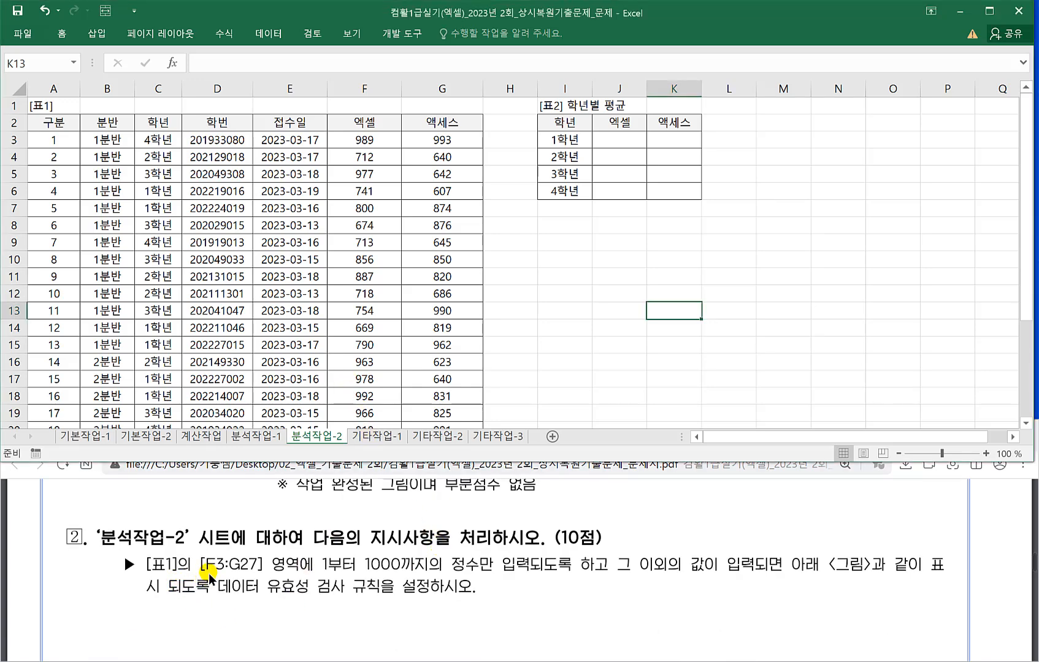
{"action": "left_click", "coordinate": [313, 576]}
{"action": "left_click_drag", "start_coordinate": [317, 571], "coordinate": [623, 574]}
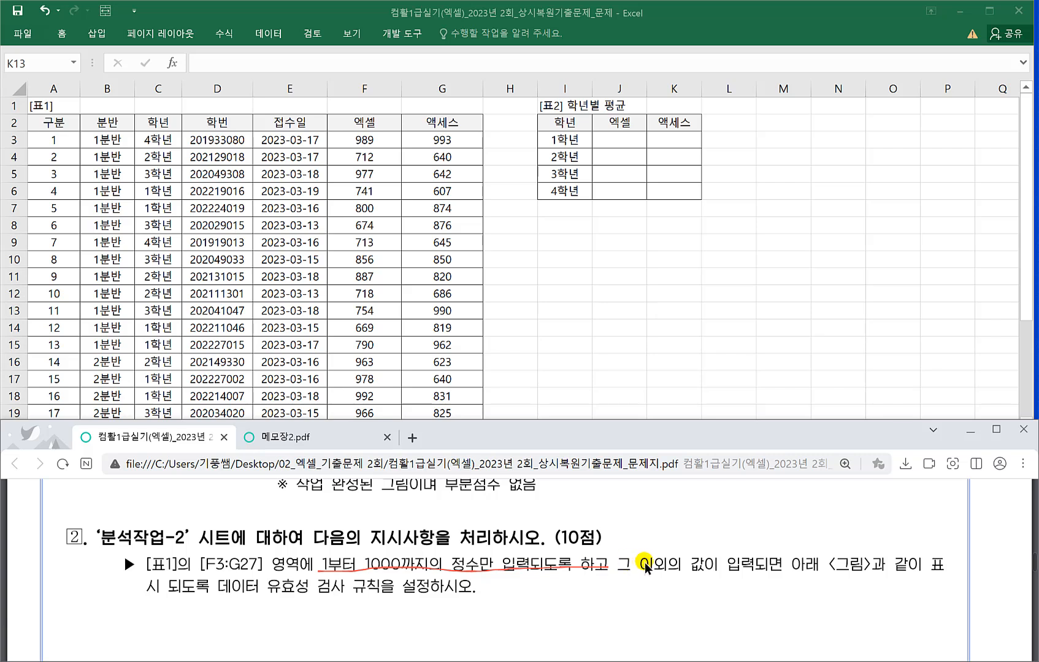
{"action": "left_click_drag", "start_coordinate": [527, 544], "coordinate": [555, 532]}
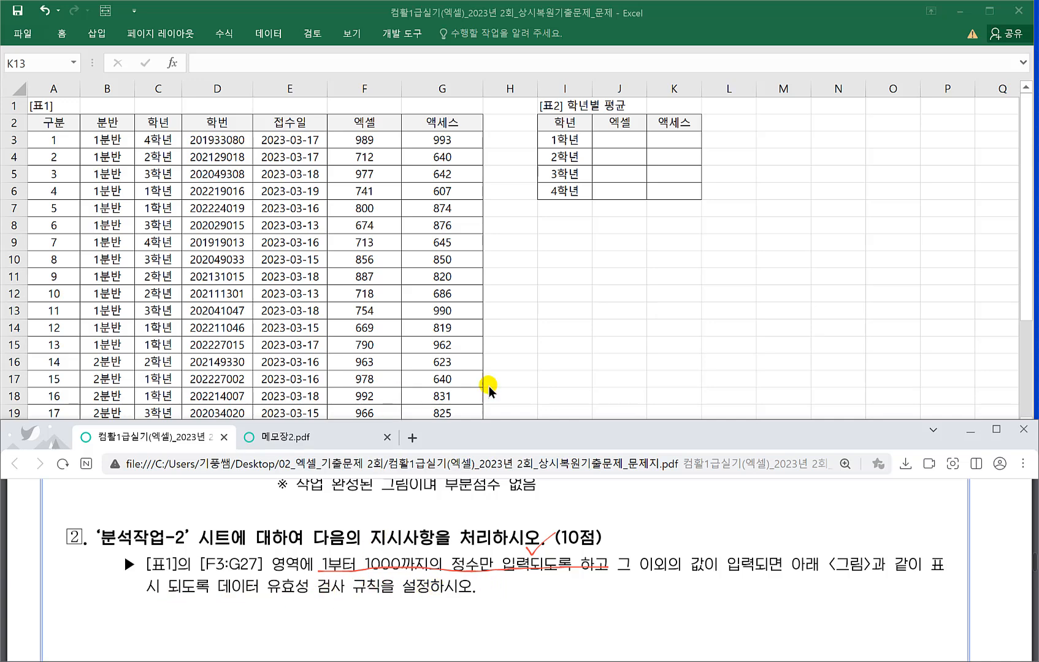
Read the data validation instruction for F3:G27 and the sample error dialog in the problem PDF.
{"action": "left_click", "coordinate": [484, 583]}
{"action": "scroll", "coordinate": [419, 563], "scroll_direction": "down", "scroll_amount": 5}
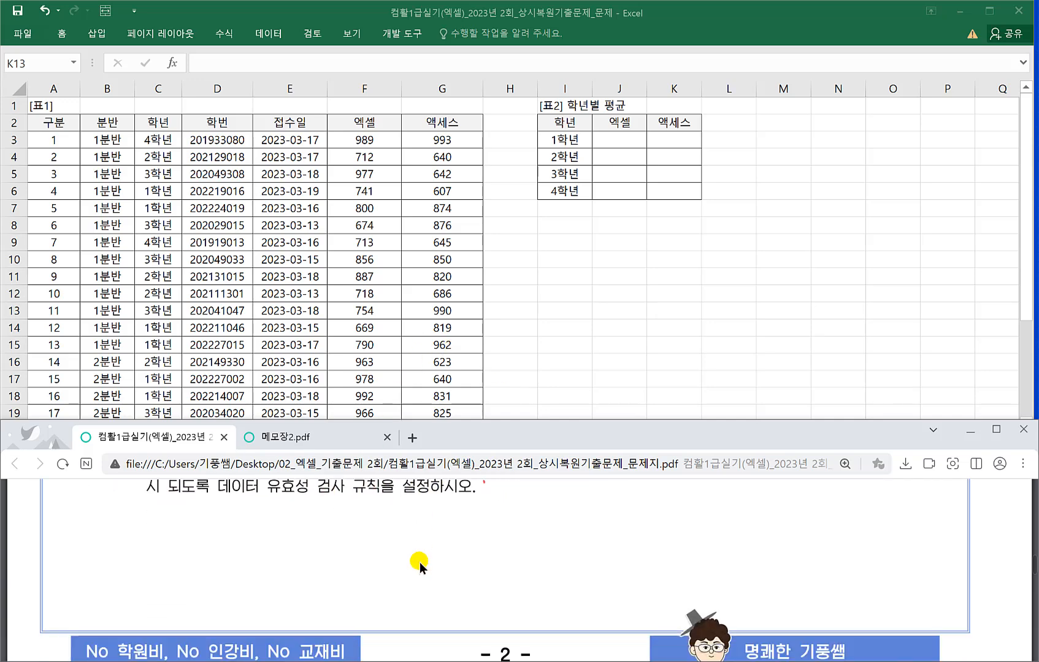
{"action": "scroll", "coordinate": [419, 562], "scroll_direction": "down", "scroll_amount": 2}
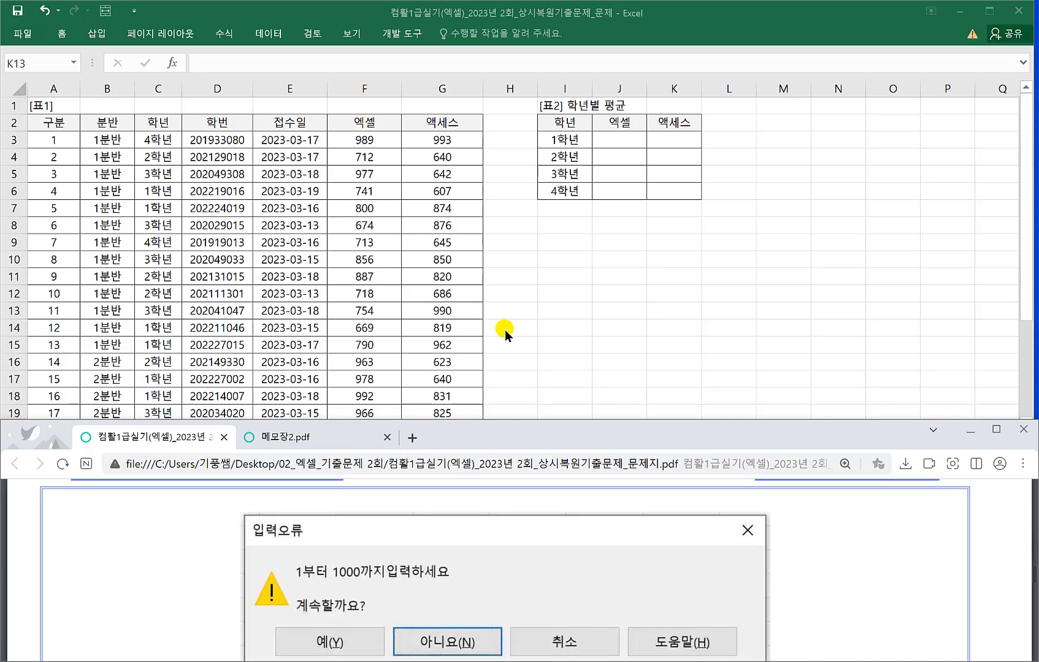
{"action": "scroll", "coordinate": [231, 559], "scroll_direction": "up", "scroll_amount": 3}
{"action": "scroll", "coordinate": [236, 555], "scroll_direction": "up", "scroll_amount": 5}
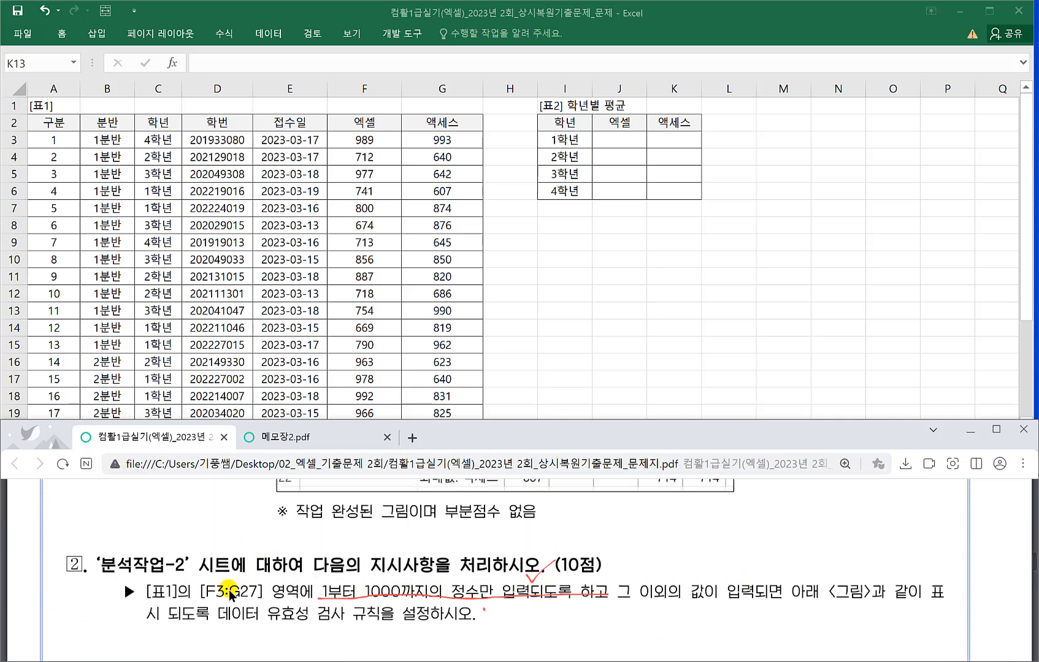
{"action": "left_click_drag", "start_coordinate": [200, 606], "coordinate": [237, 609]}
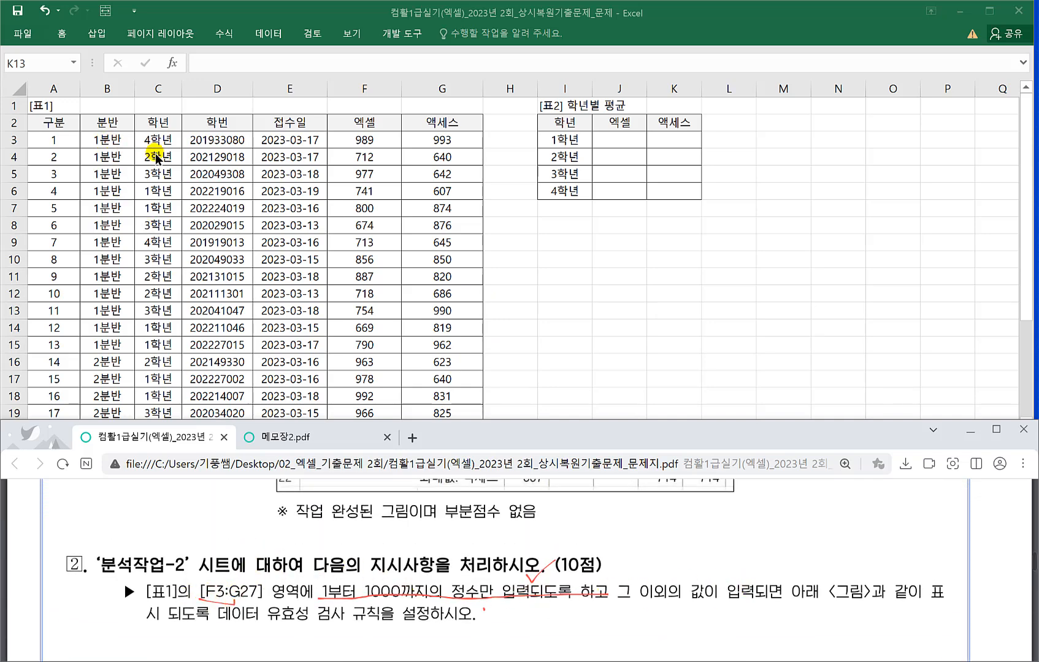
Set a data validation rule on F3:G27 of the 분석작업-2 sheet allowing only whole numbers (정수) from 1 to 1000.
{"action": "left_click", "coordinate": [301, 319]}
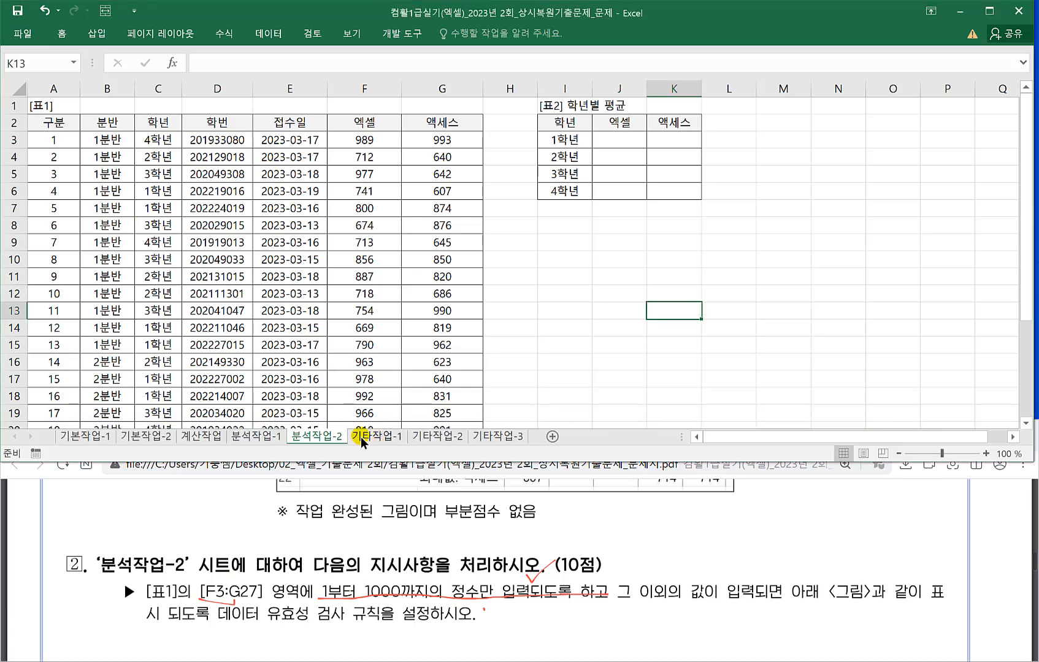
{"action": "left_click", "coordinate": [368, 141]}
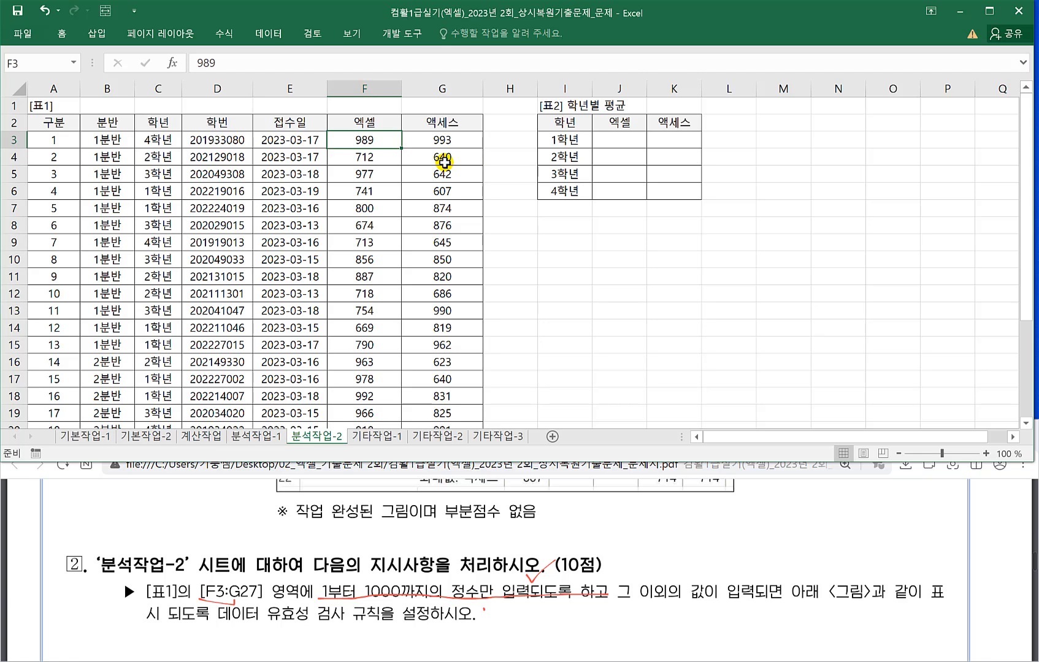
{"action": "key", "text": "ctrl+shift+Down"}
{"action": "key", "text": "shift+Right"}
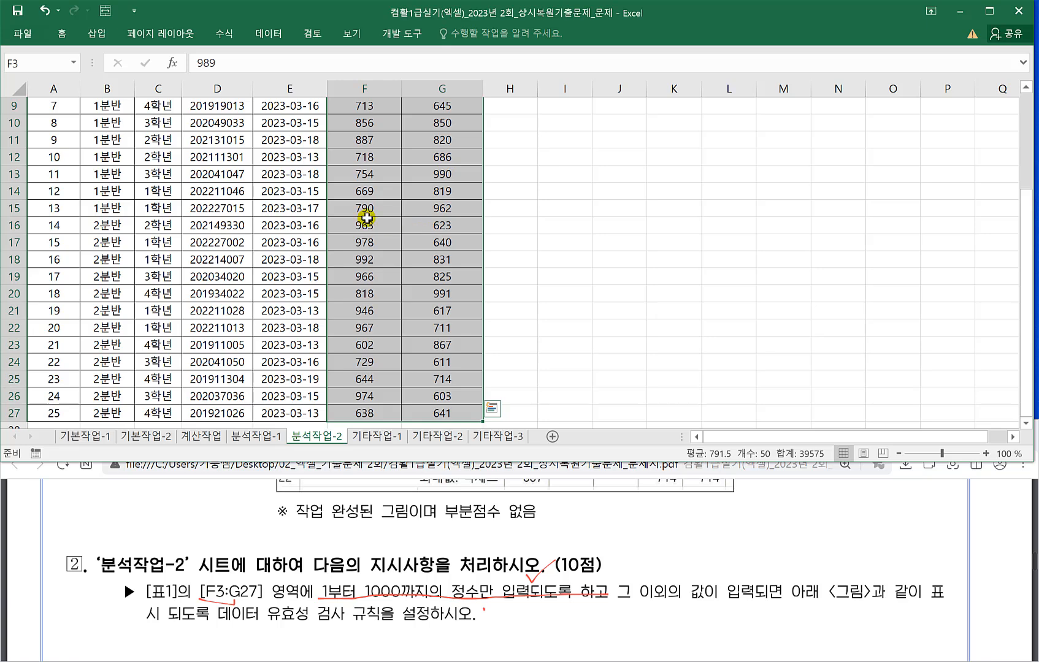
{"action": "left_click", "coordinate": [268, 33]}
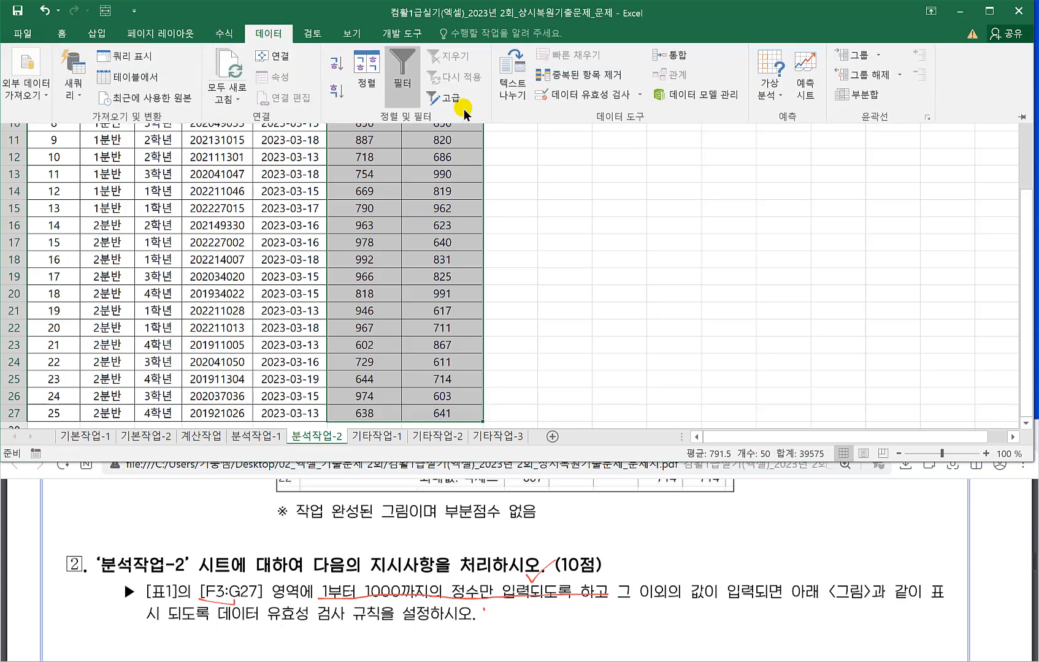
{"action": "left_click", "coordinate": [638, 95]}
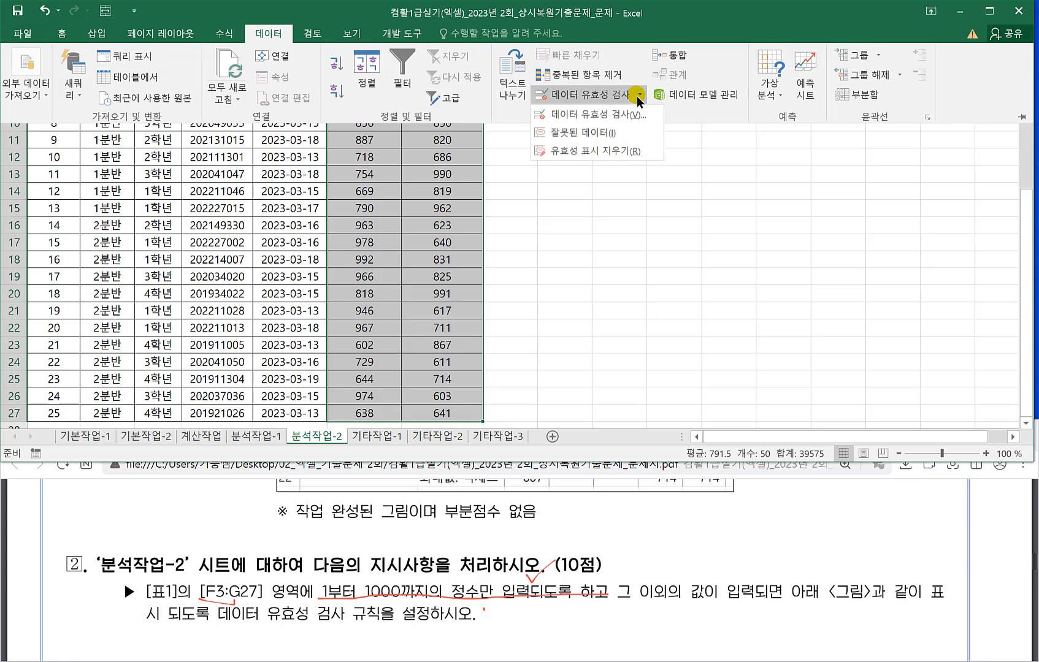
{"action": "left_click", "coordinate": [610, 117]}
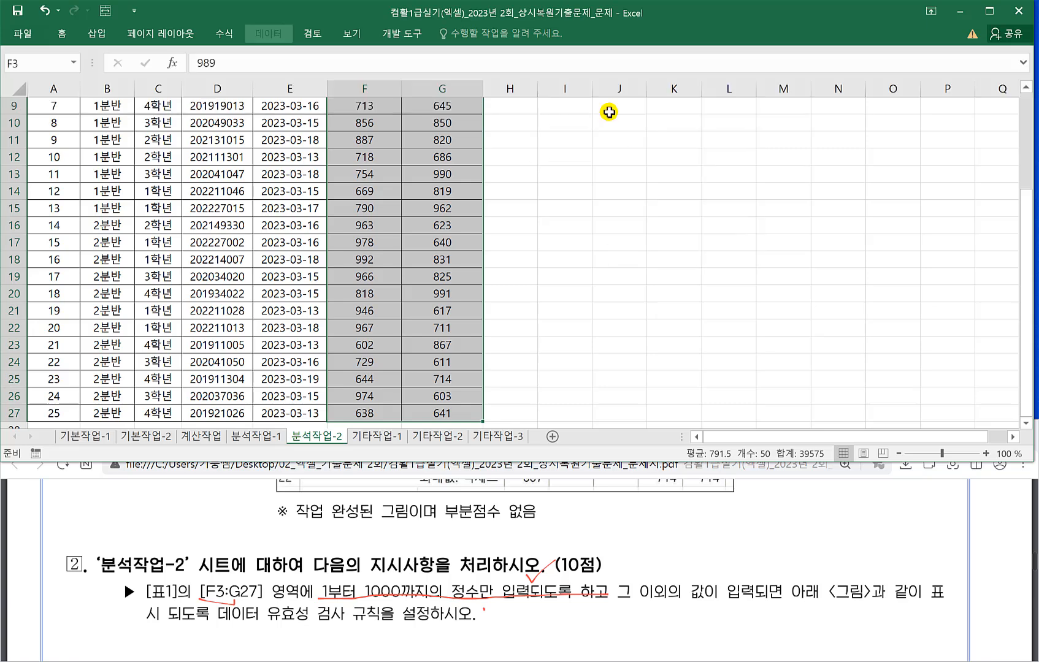
{"action": "left_click", "coordinate": [417, 187]}
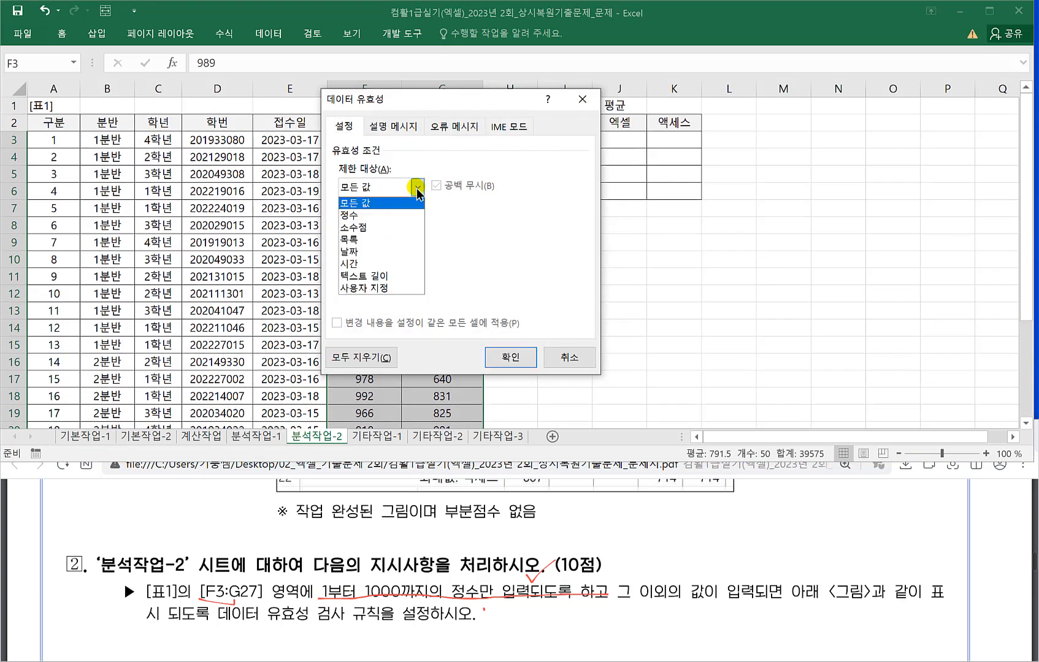
{"action": "left_click", "coordinate": [350, 215]}
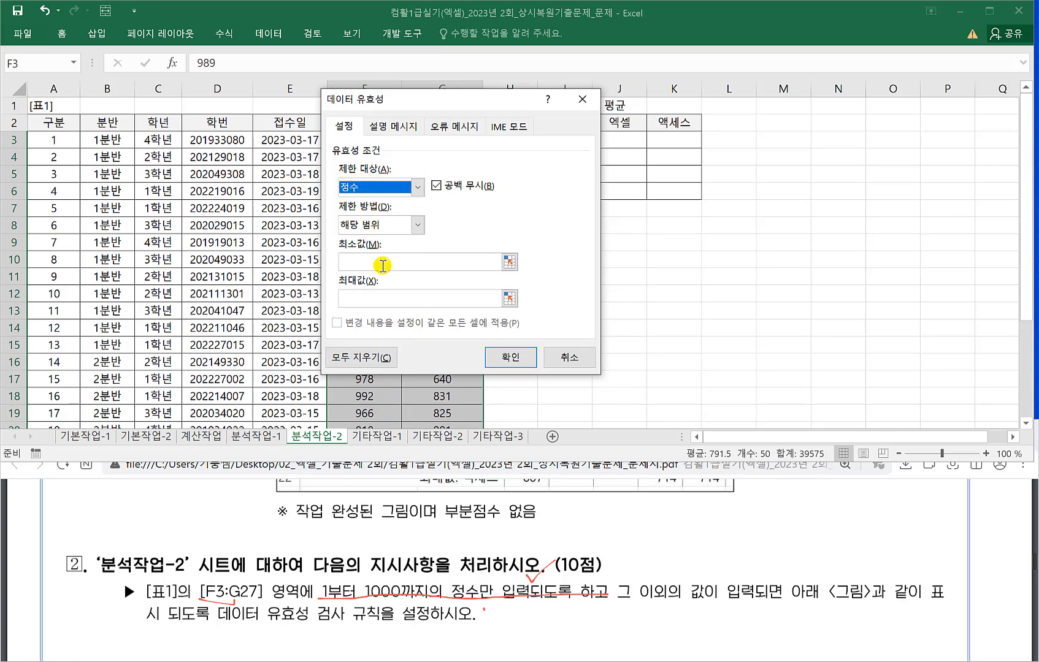
{"action": "left_click", "coordinate": [368, 262]}
{"action": "type", "text": "1"}
{"action": "left_click", "coordinate": [370, 295]}
{"action": "type", "text": "1000"}
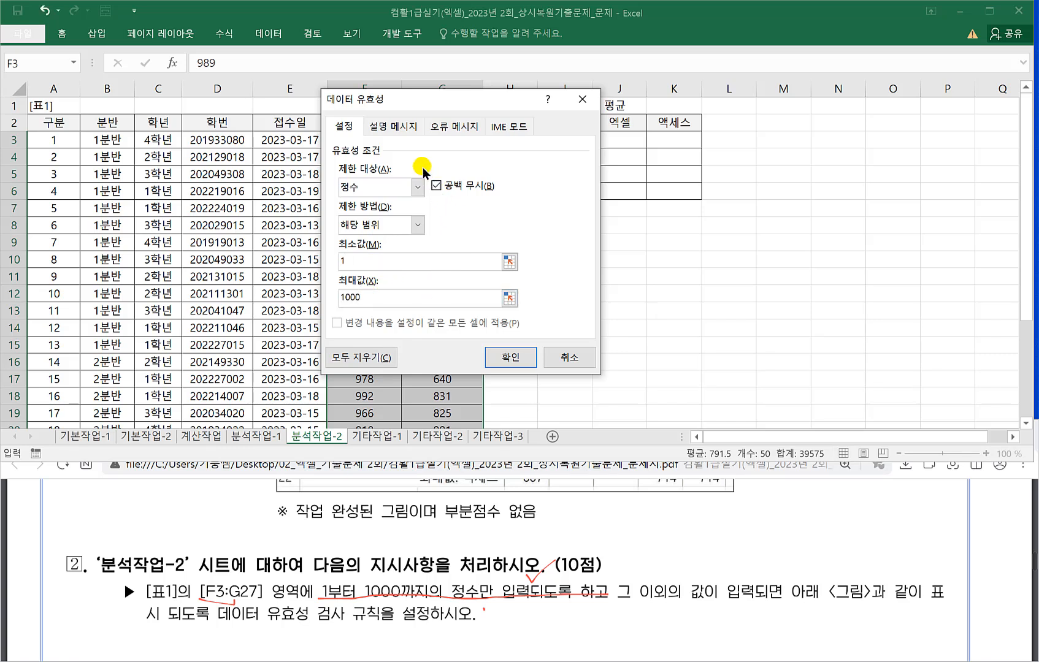
Give the validation rule a warning-style (경고) error alert titled 입력오류 with the message "1부터 1000까지 입력하세요" and apply it.
{"action": "left_click", "coordinate": [434, 126]}
{"action": "left_click", "coordinate": [357, 581]}
{"action": "scroll", "coordinate": [358, 581], "scroll_direction": "down", "scroll_amount": 5}
{"action": "scroll", "coordinate": [351, 583], "scroll_direction": "down", "scroll_amount": 5}
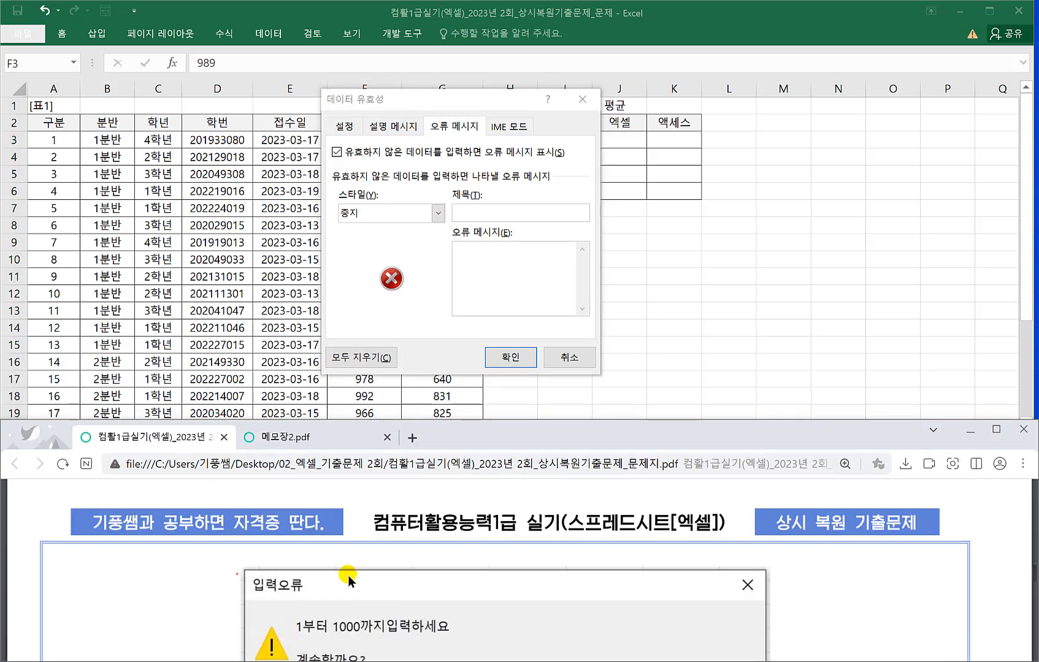
{"action": "left_click", "coordinate": [473, 211]}
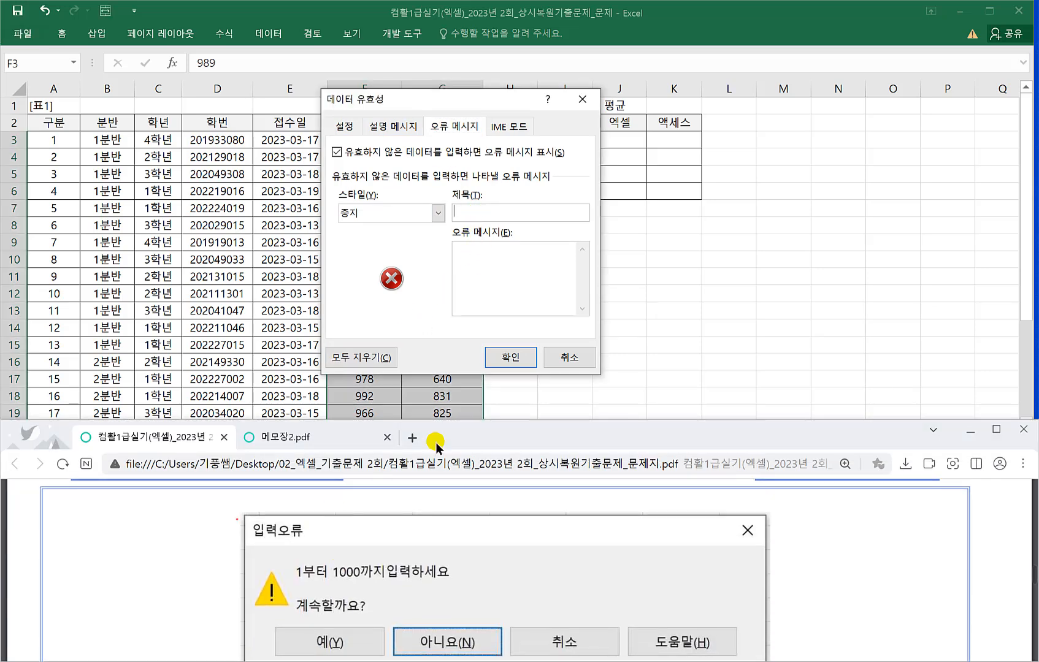
{"action": "mouse_move", "coordinate": [253, 542]}
{"action": "left_mouse_down"}
{"action": "mouse_move", "coordinate": [244, 522]}
{"action": "mouse_move", "coordinate": [306, 522]}
{"action": "mouse_move", "coordinate": [251, 542]}
{"action": "left_mouse_up"}
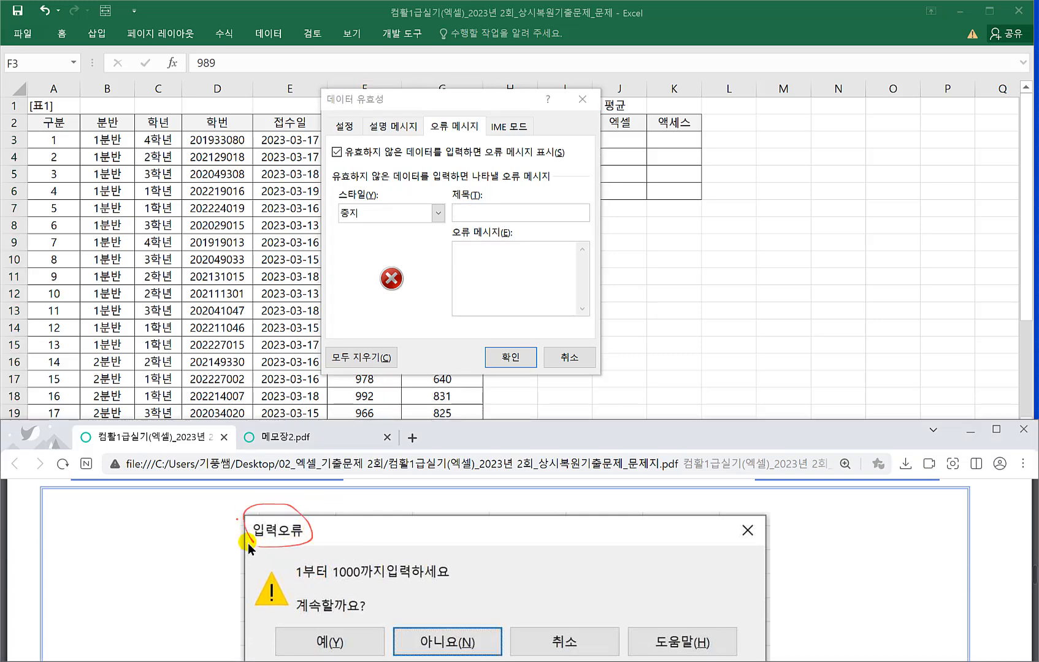
{"action": "left_click", "coordinate": [494, 207]}
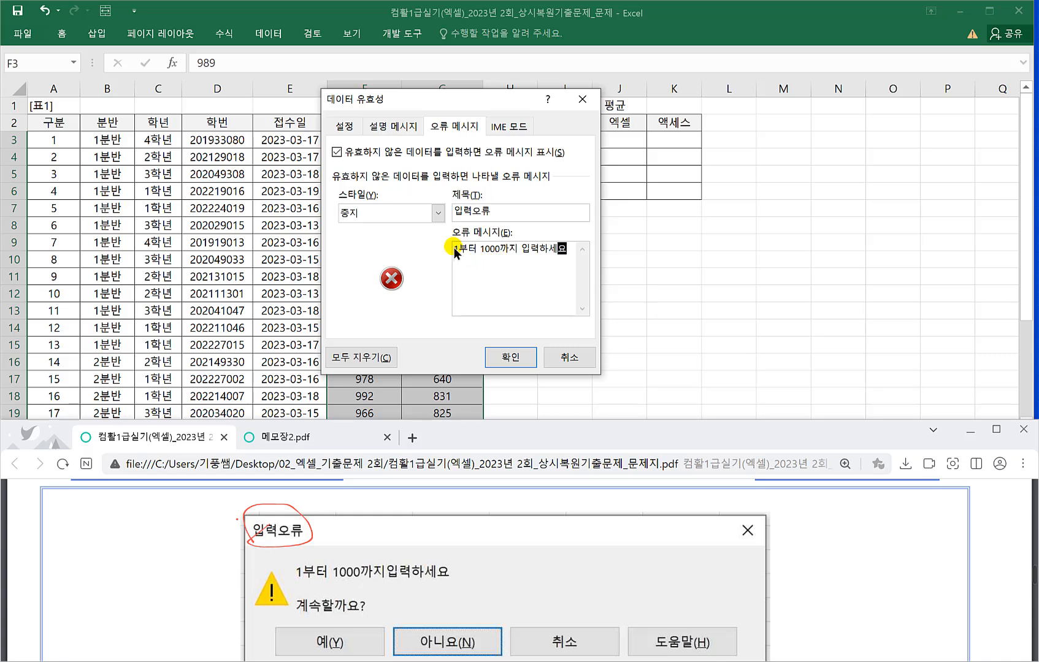
{"action": "left_click", "coordinate": [436, 213]}
{"action": "left_click", "coordinate": [349, 241]}
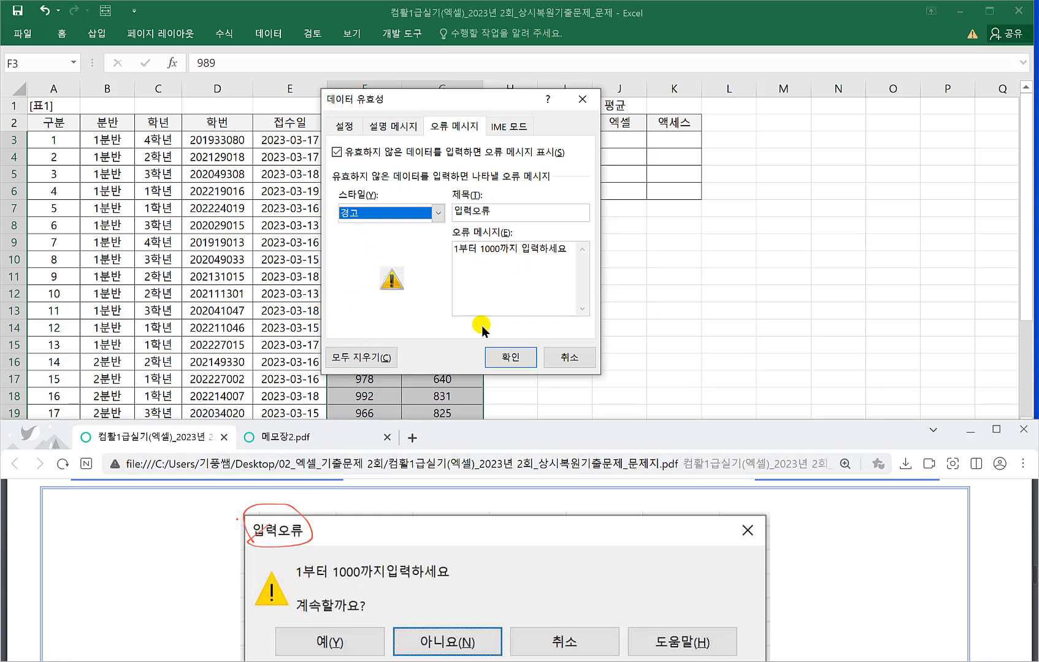
{"action": "left_click", "coordinate": [510, 567]}
{"action": "scroll", "coordinate": [515, 569], "scroll_direction": "down", "scroll_amount": 2}
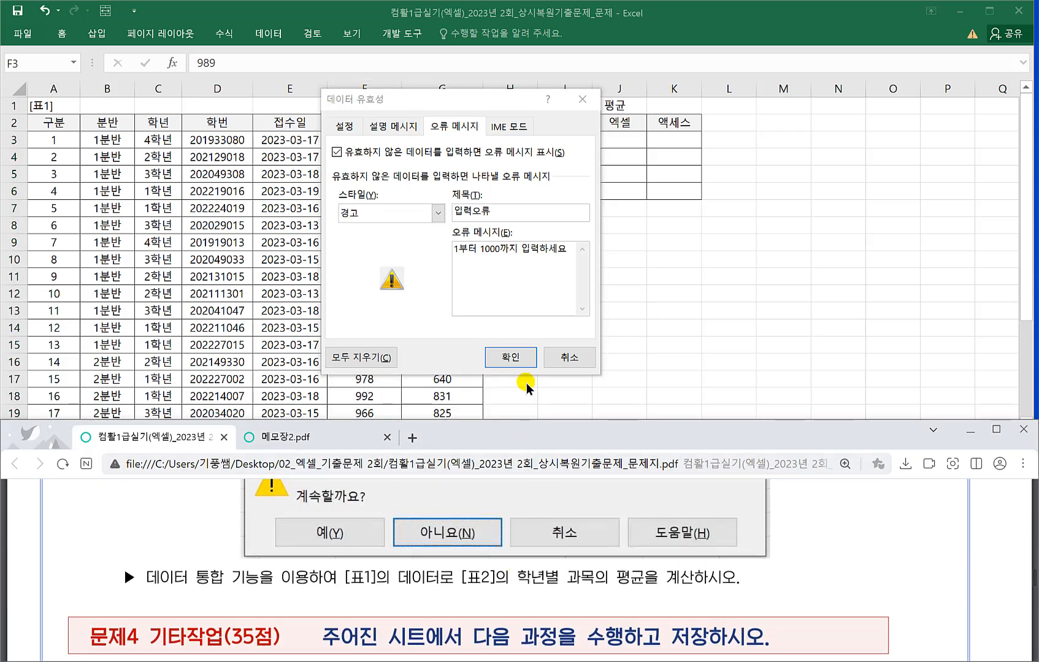
{"action": "left_click", "coordinate": [511, 357]}
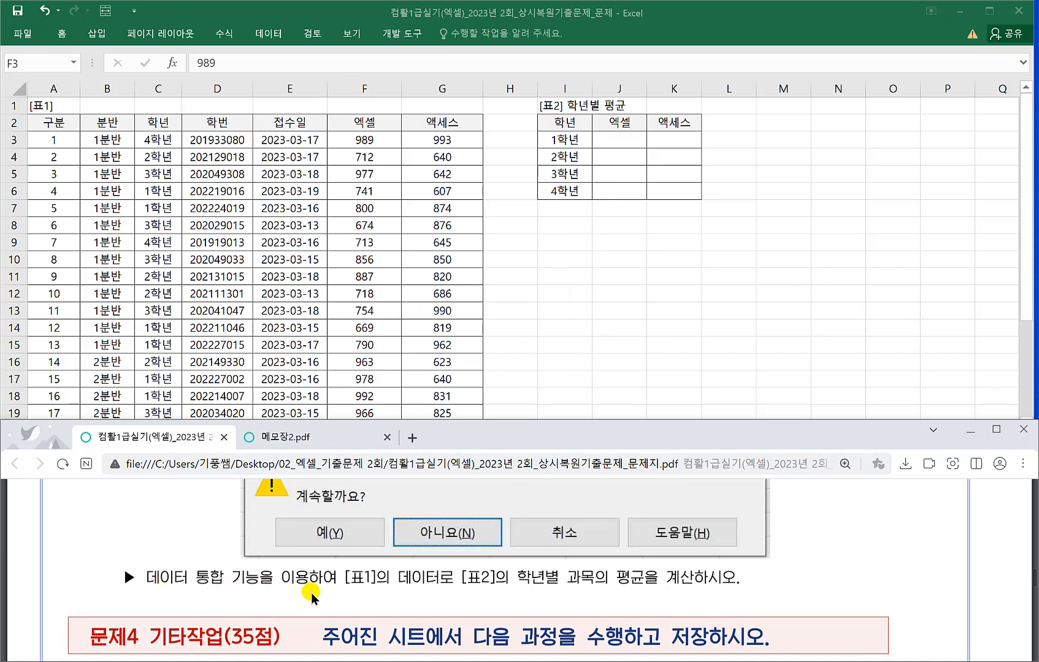
Start a data consolidation (통합) into the 표2 range I2:K6 using the Average (평균) function.
{"action": "mouse_move", "coordinate": [335, 593]}
{"action": "left_mouse_down"}
{"action": "mouse_move", "coordinate": [595, 589]}
{"action": "mouse_move", "coordinate": [710, 575]}
{"action": "left_mouse_up"}
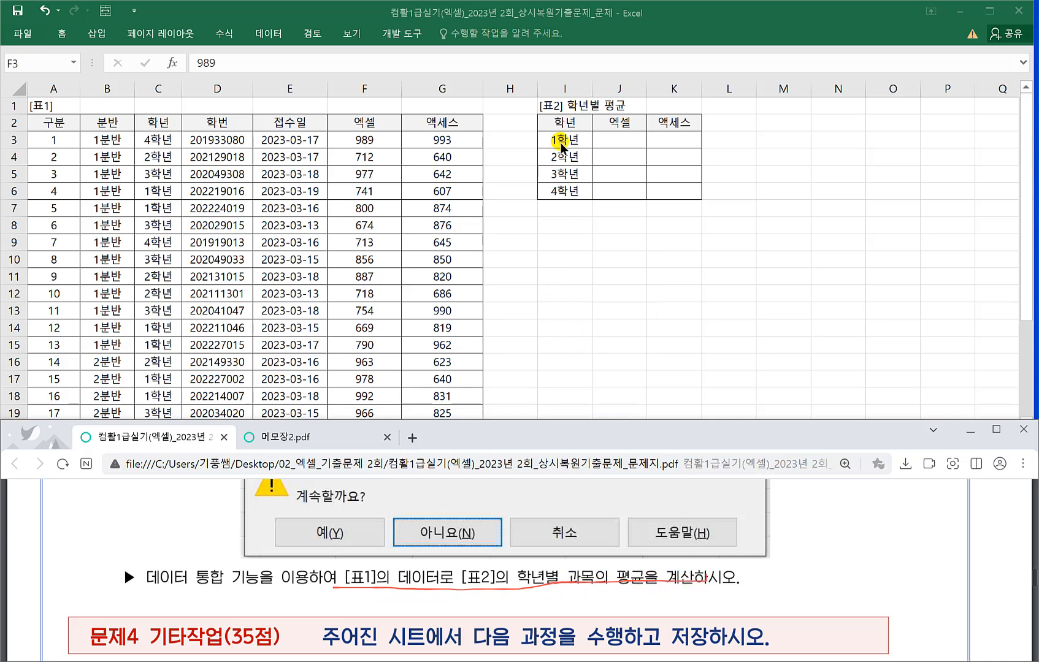
{"action": "left_click", "coordinate": [576, 166]}
{"action": "left_click_drag", "start_coordinate": [577, 132], "coordinate": [680, 188]}
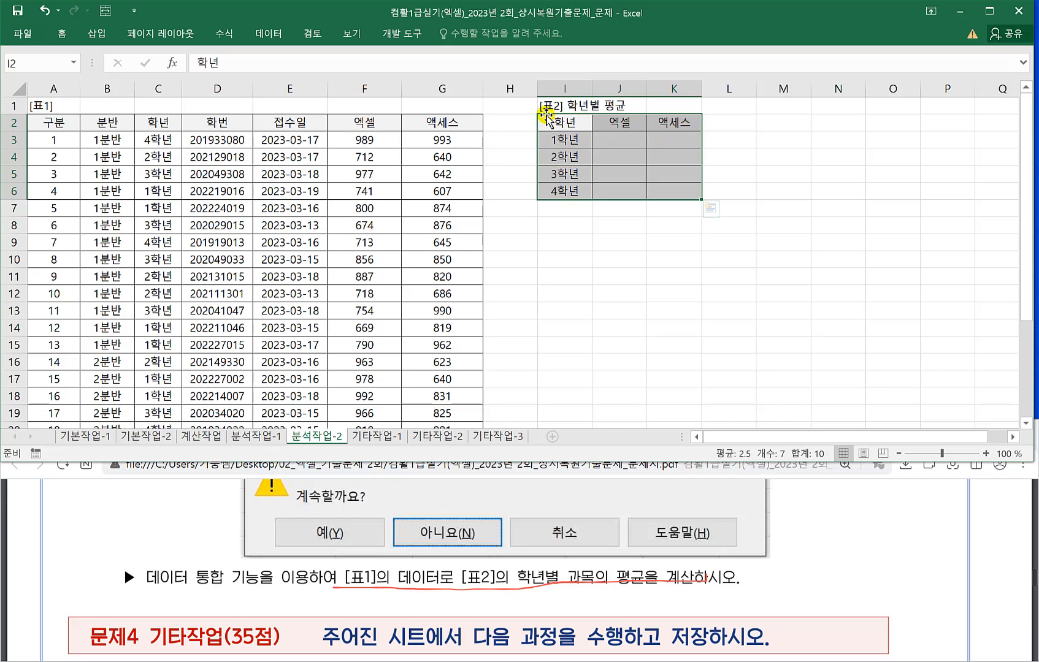
{"action": "left_click", "coordinate": [265, 36]}
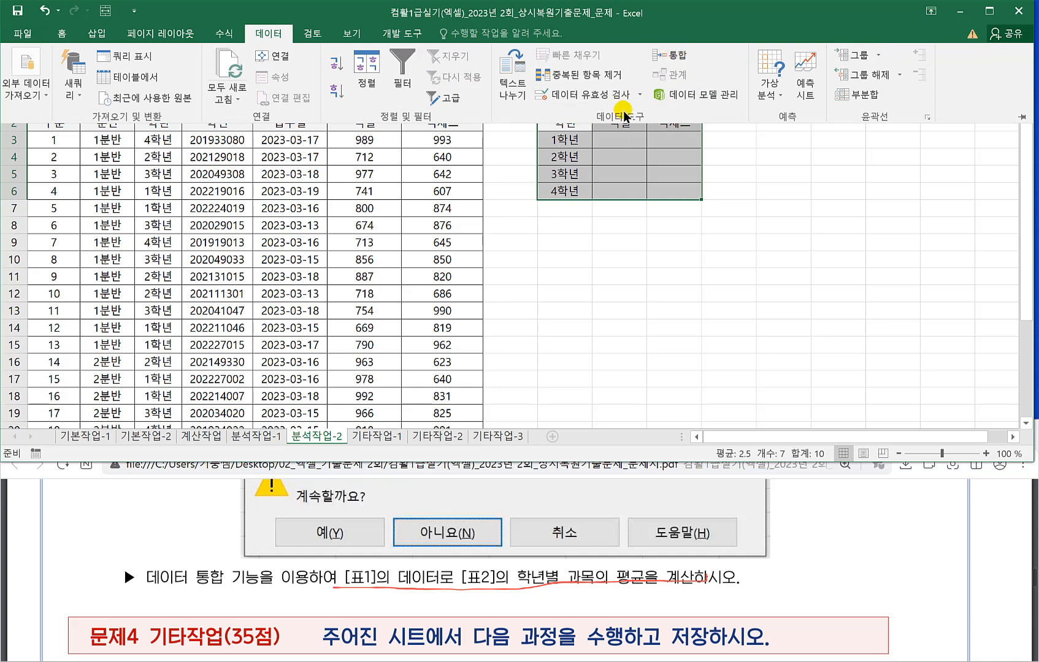
{"action": "left_click", "coordinate": [672, 54]}
{"action": "left_click_drag", "start_coordinate": [413, 110], "coordinate": [655, 119]}
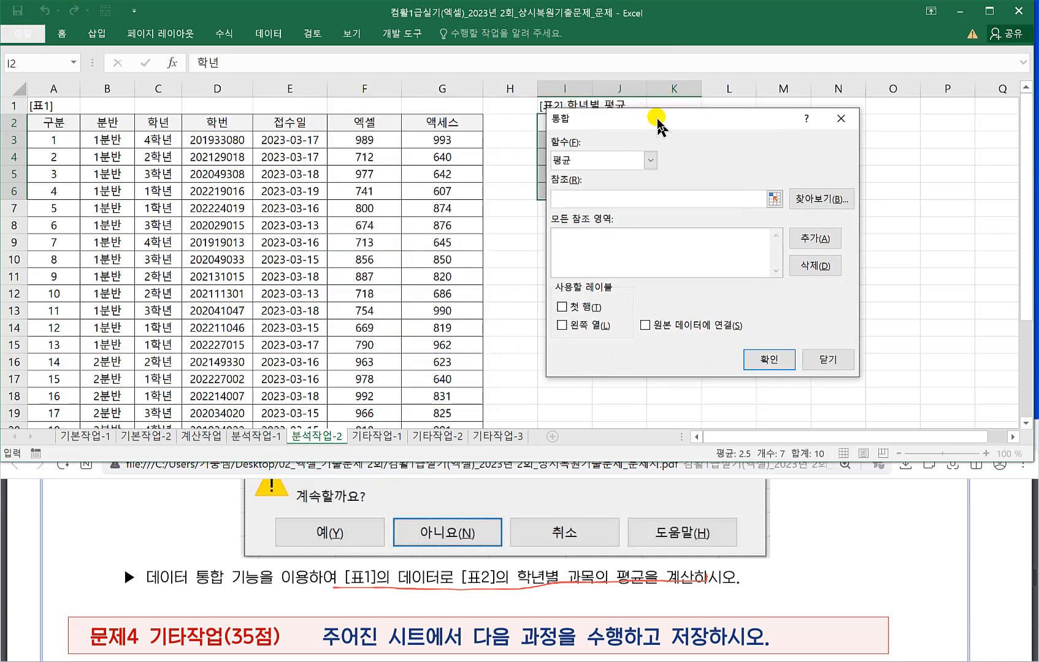
{"action": "left_click", "coordinate": [628, 159]}
{"action": "left_click", "coordinate": [569, 198]}
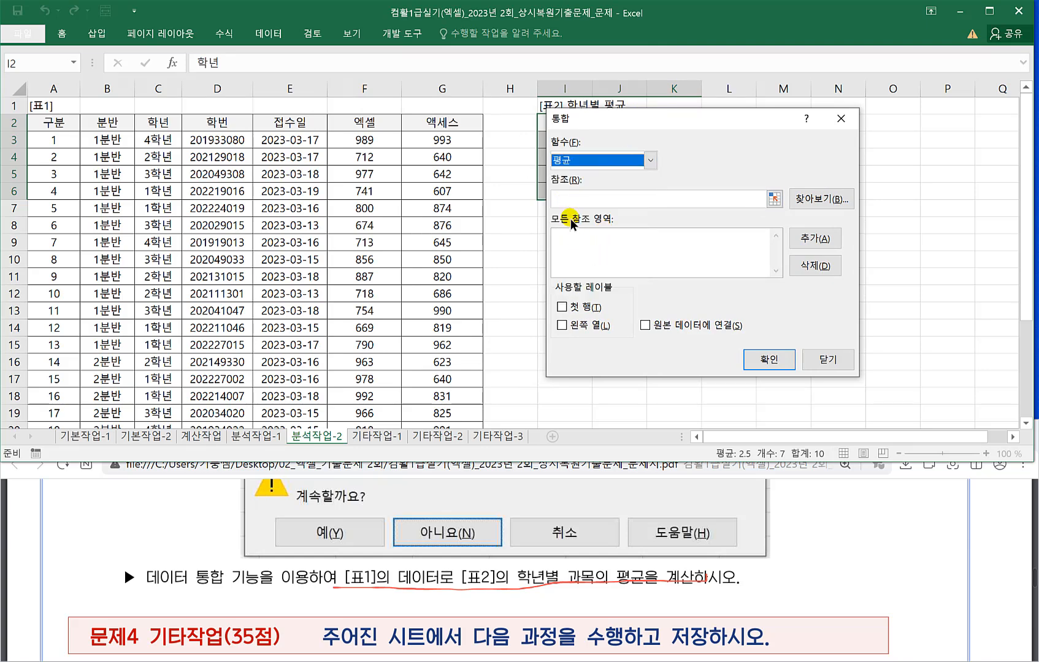
Add the 표1 range C2:G27, from 학년 through 액세스, as the consolidation's reference.
{"action": "left_click", "coordinate": [568, 198]}
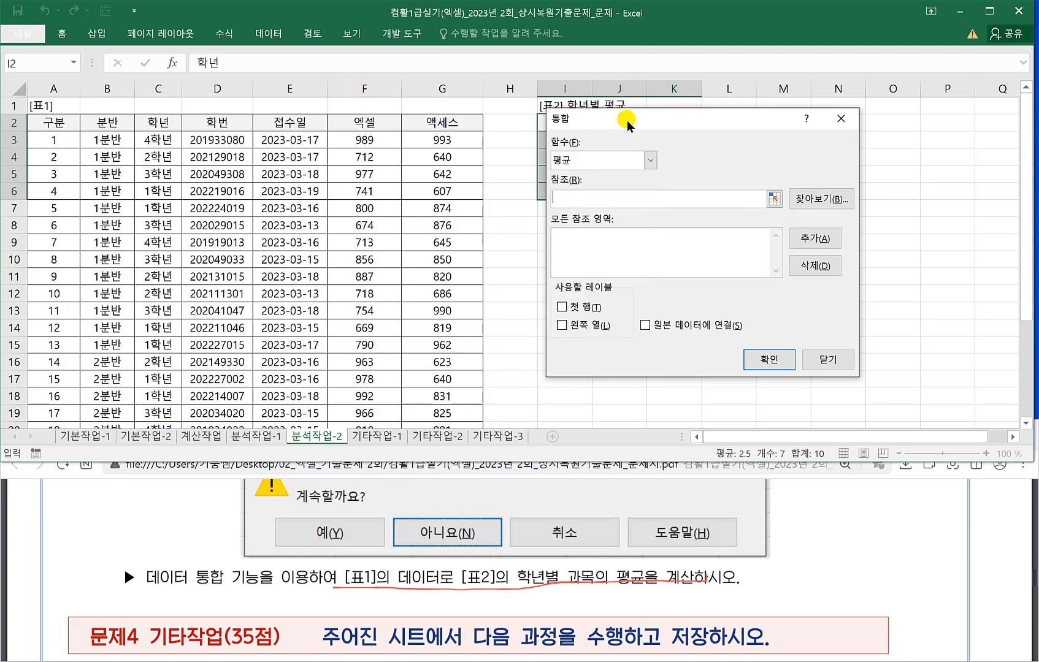
{"action": "left_click_drag", "start_coordinate": [630, 118], "coordinate": [688, 241]}
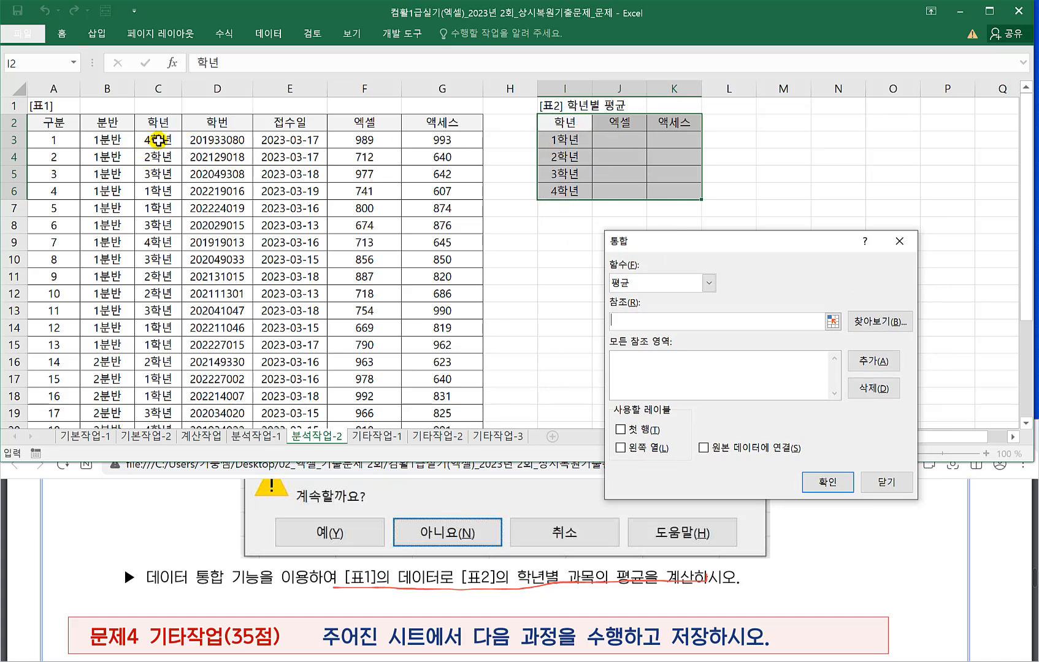
{"action": "left_click", "coordinate": [164, 122]}
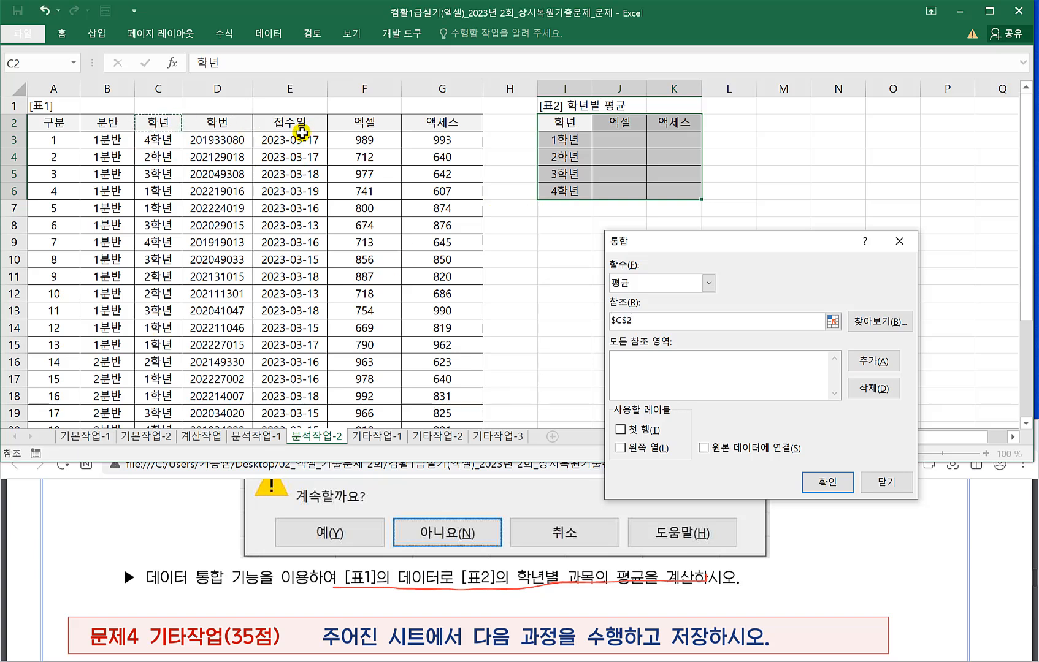
{"action": "key", "text": "ctrl+shift+Right"}
{"action": "key", "text": "ctrl+shift+Down"}
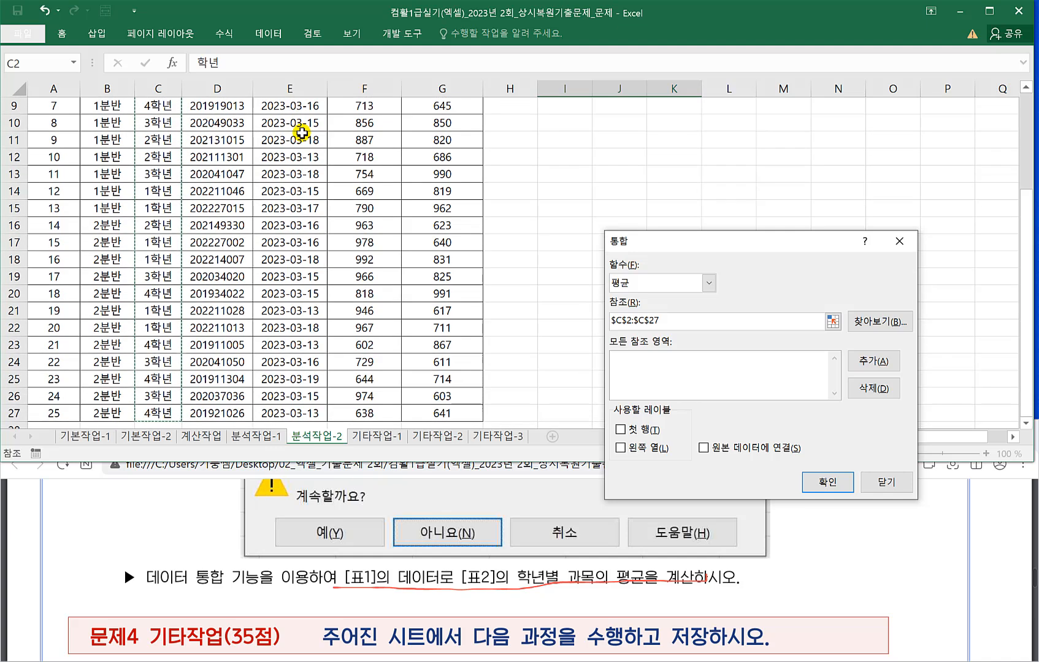
{"action": "scroll", "coordinate": [302, 133], "scroll_direction": "up", "scroll_amount": 2}
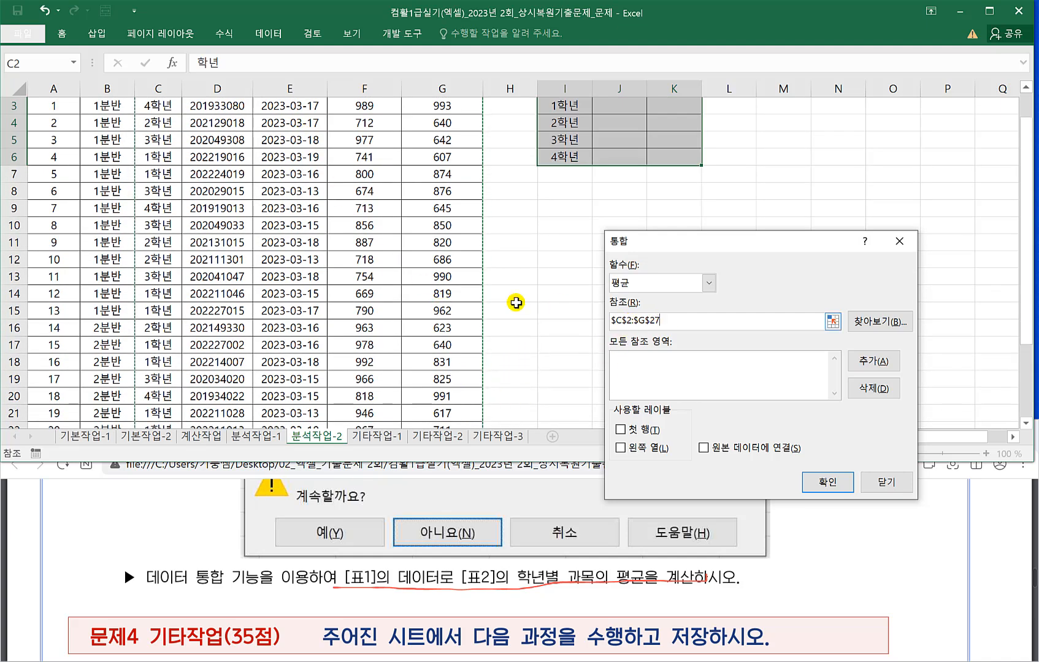
{"action": "scroll", "coordinate": [317, 262], "scroll_direction": "up", "scroll_amount": 1}
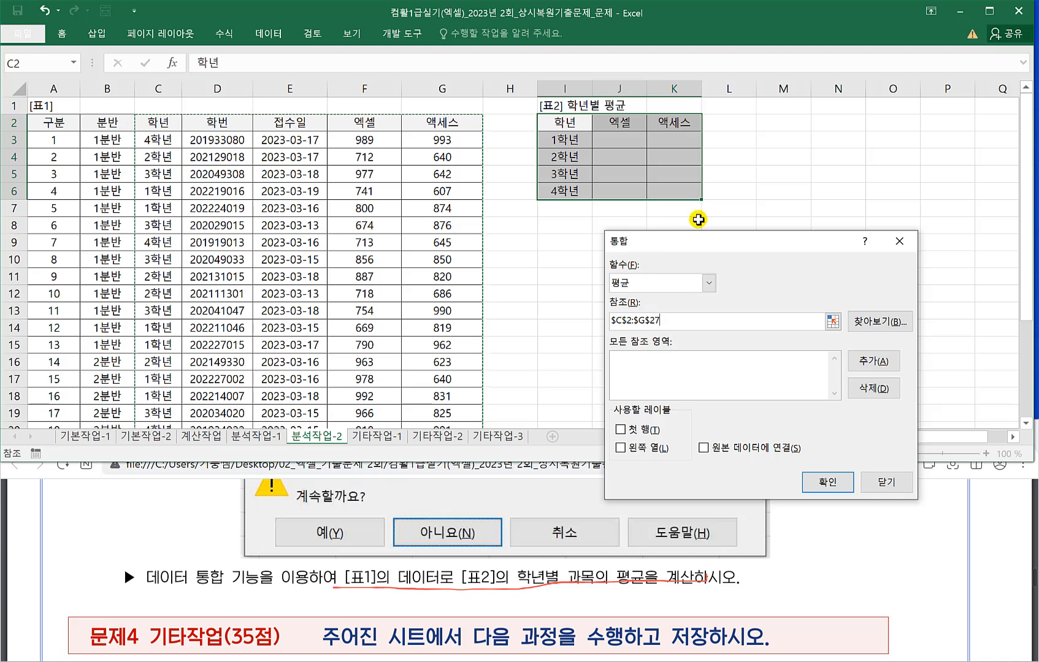
{"action": "left_click", "coordinate": [877, 362]}
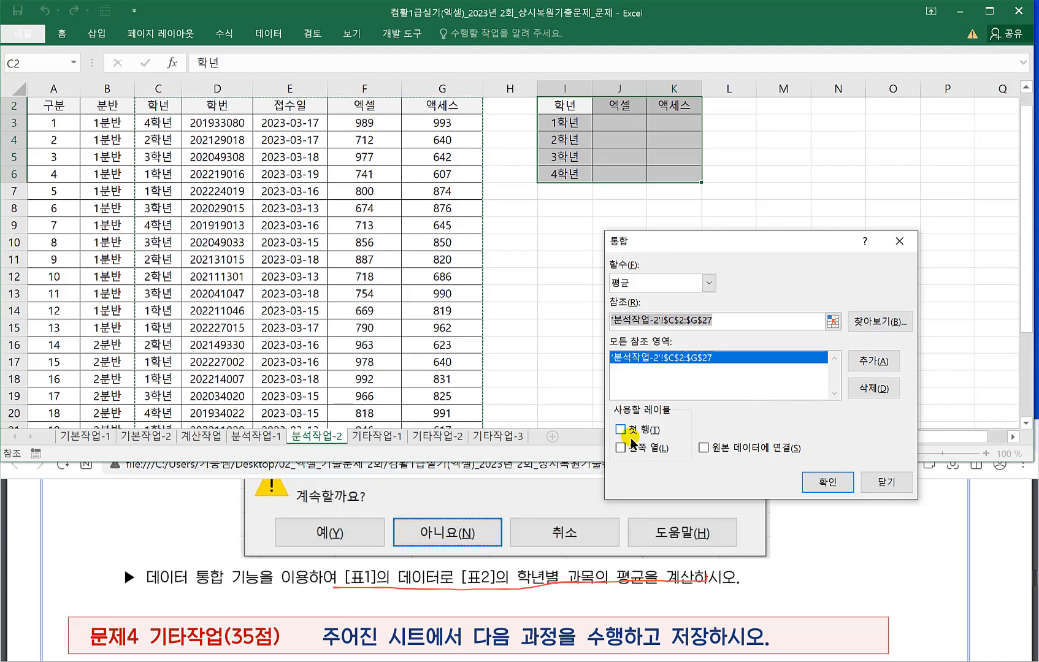
Use the first row (첫 행) and left column (왼쪽 열) as labels and run the consolidation.
{"action": "left_click", "coordinate": [626, 432]}
{"action": "left_click", "coordinate": [623, 447]}
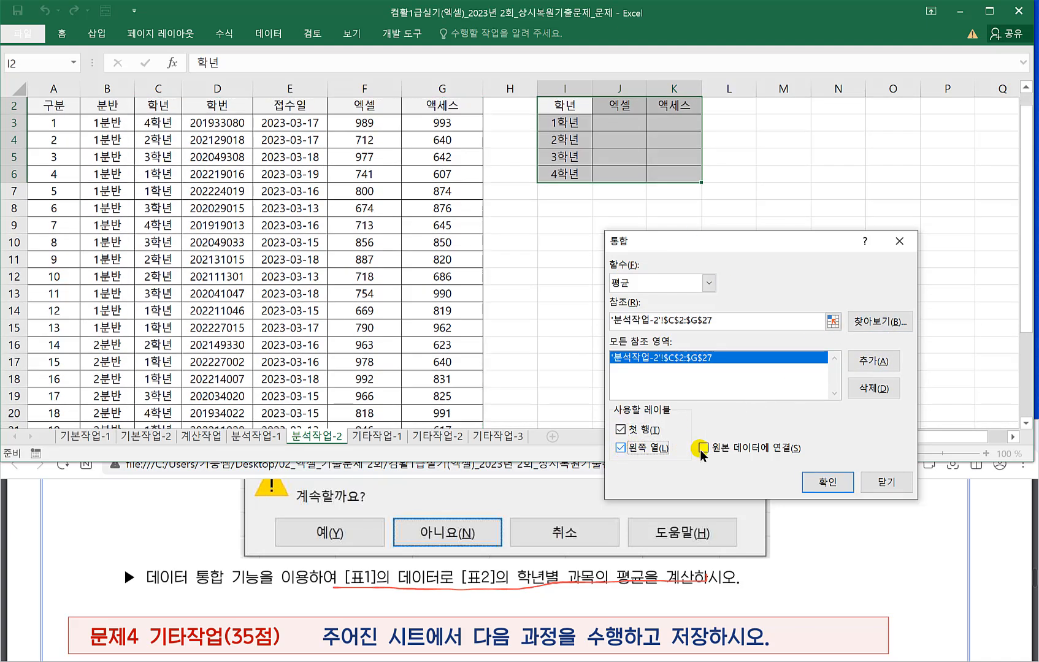
{"action": "left_click", "coordinate": [828, 483]}
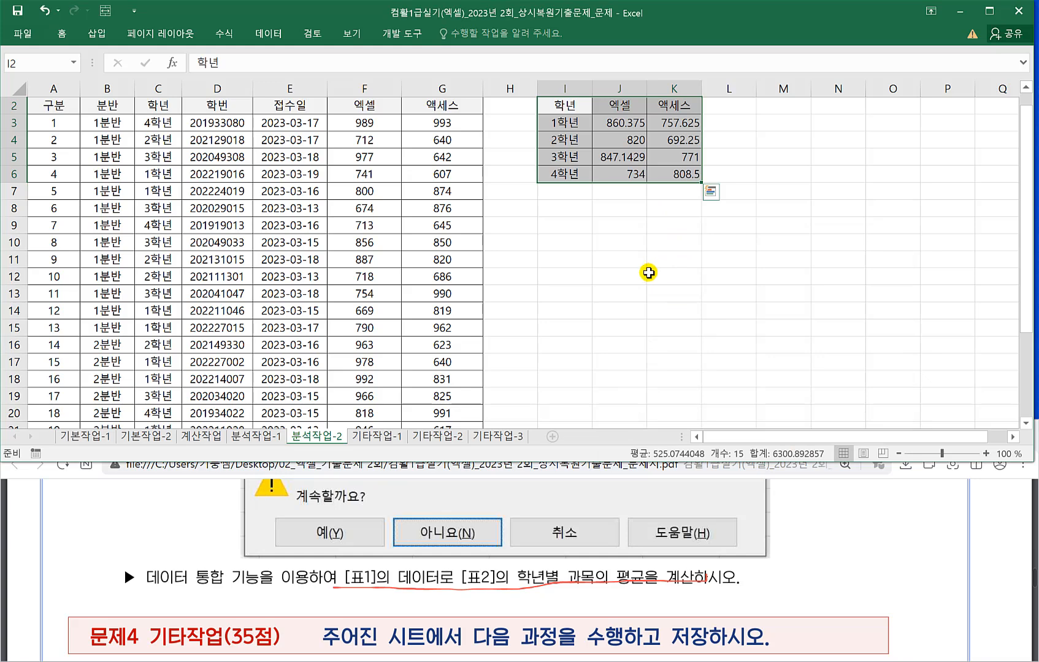
{"action": "left_click", "coordinate": [630, 270]}
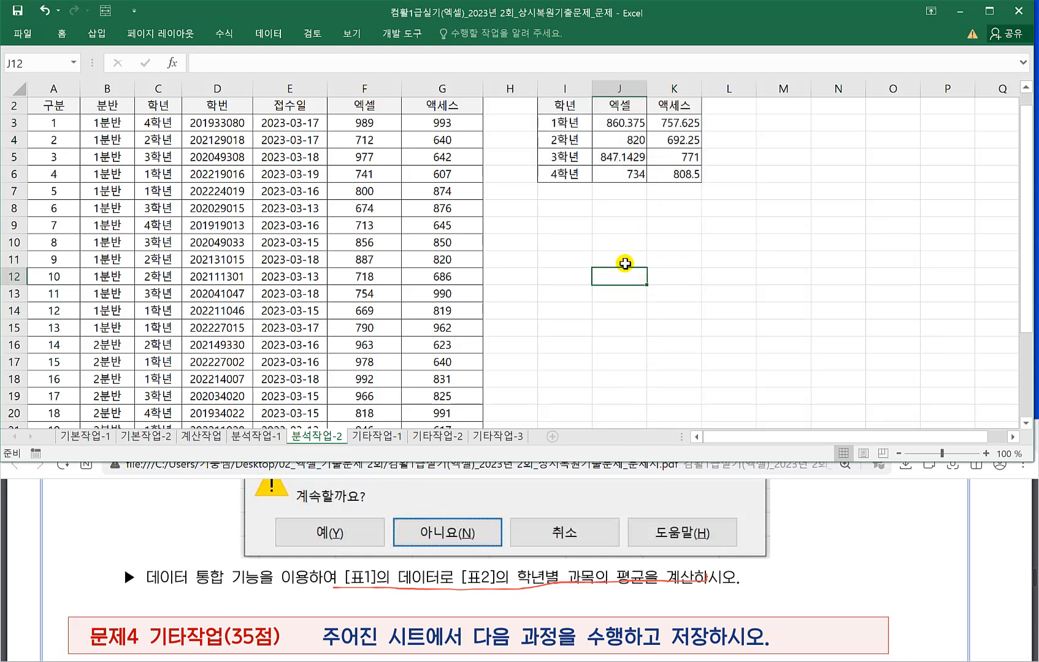
Open the 기타작업-1 sheet and bring up its chart-editing instructions in the exam question PDF.
{"action": "left_click", "coordinate": [376, 436]}
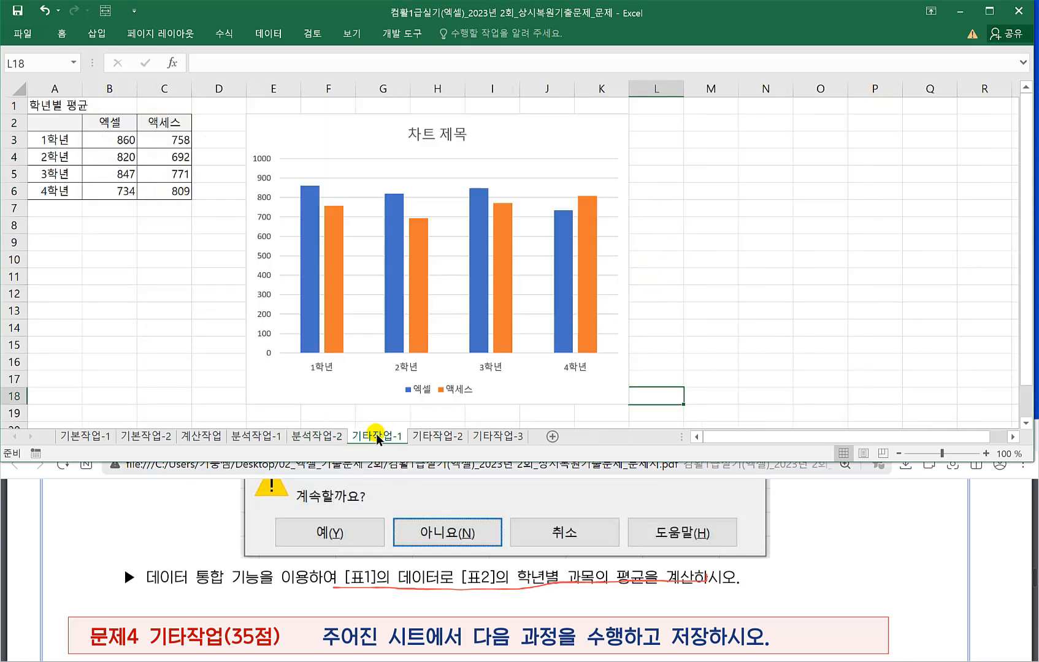
{"action": "left_click", "coordinate": [782, 311]}
{"action": "left_click", "coordinate": [331, 605]}
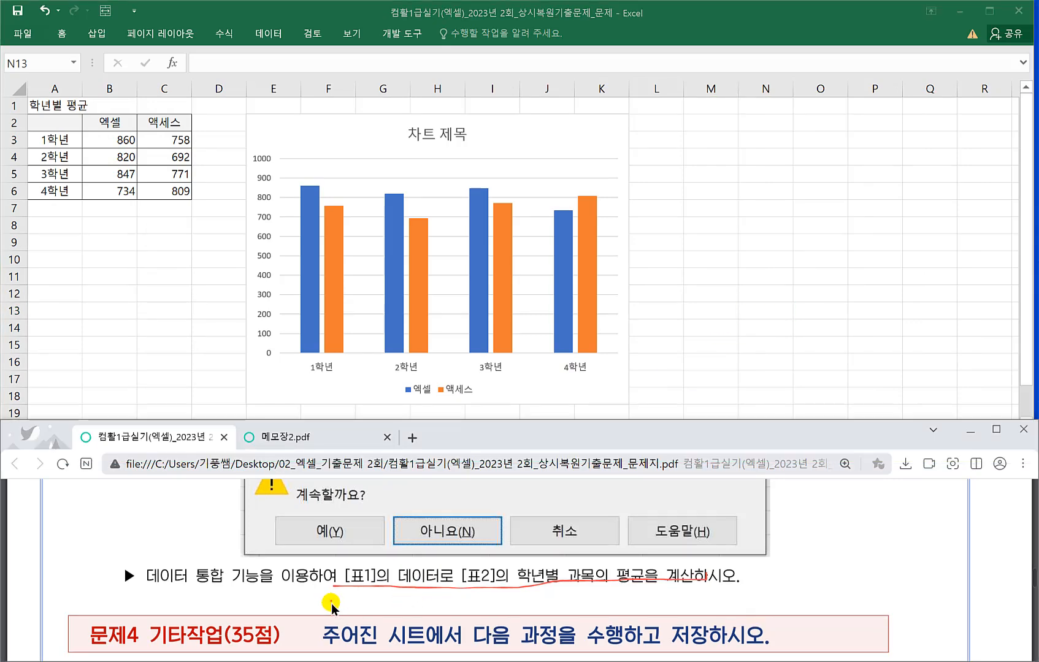
{"action": "scroll", "coordinate": [331, 605], "scroll_direction": "down", "scroll_amount": 5}
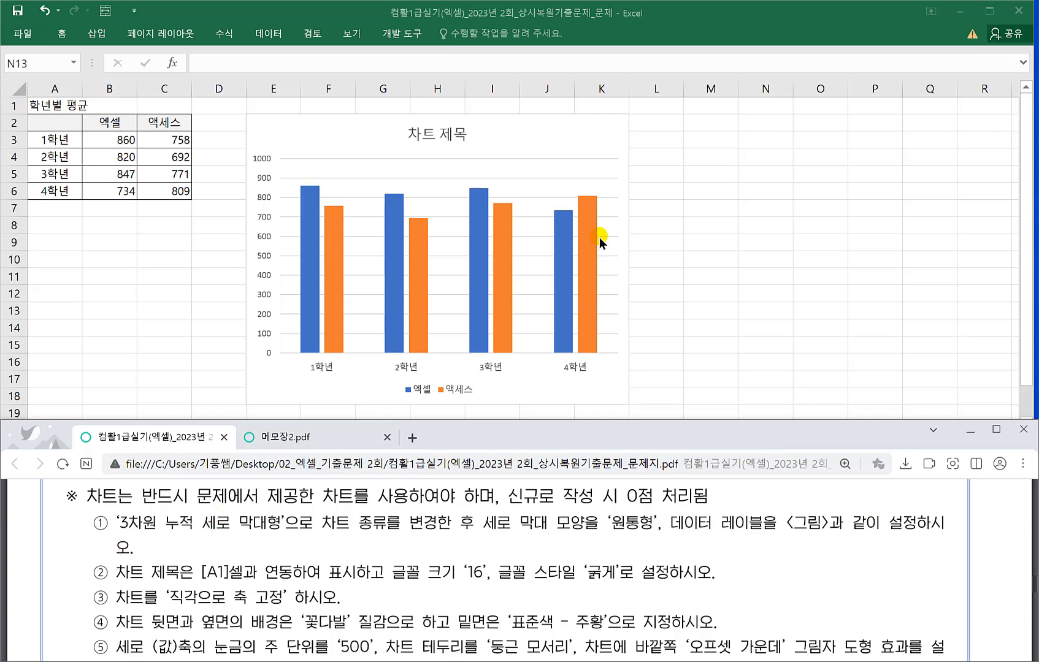
Change the clustered column chart on 기타작업-1 to a 3-D stacked column chart (3차원 누적 세로 막대형).
{"action": "left_click", "coordinate": [585, 145]}
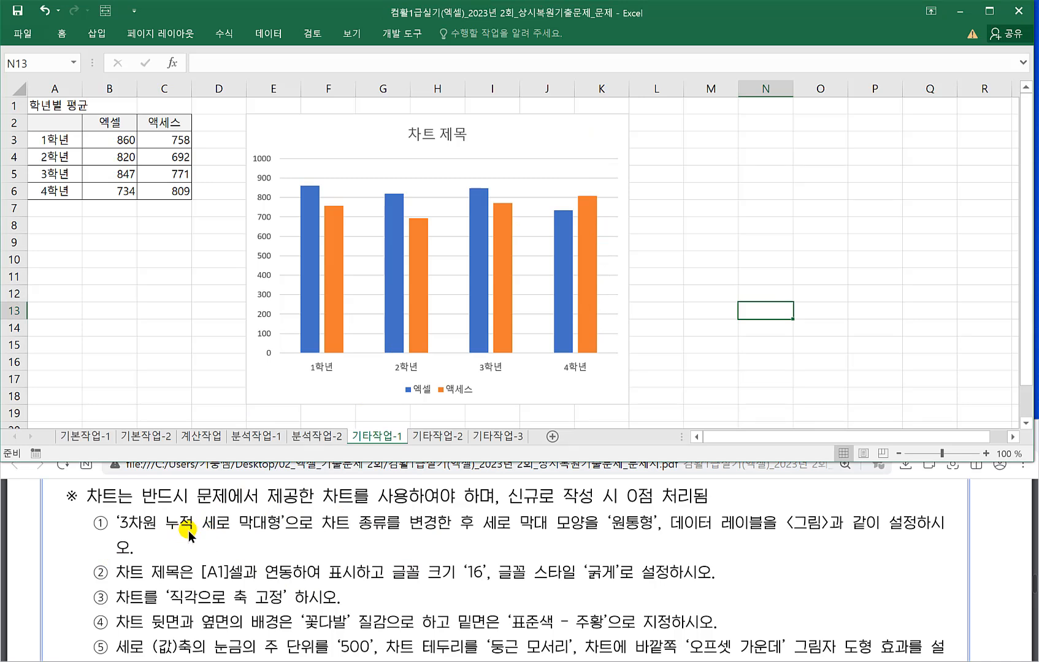
{"action": "left_click", "coordinate": [577, 140]}
{"action": "right_click", "coordinate": [576, 138]}
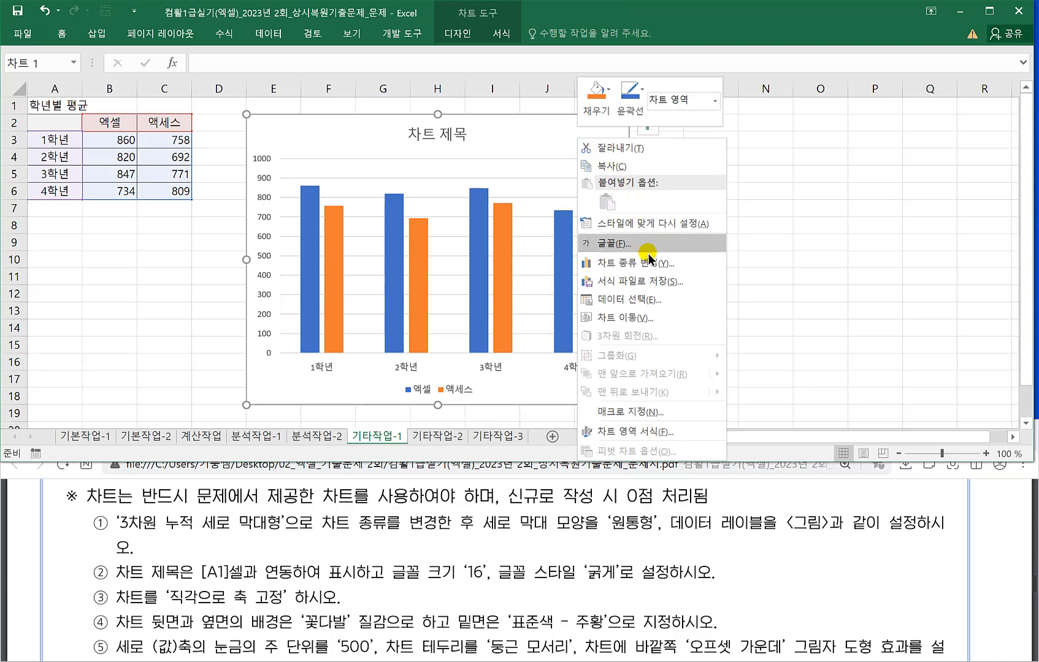
{"action": "left_click", "coordinate": [635, 266]}
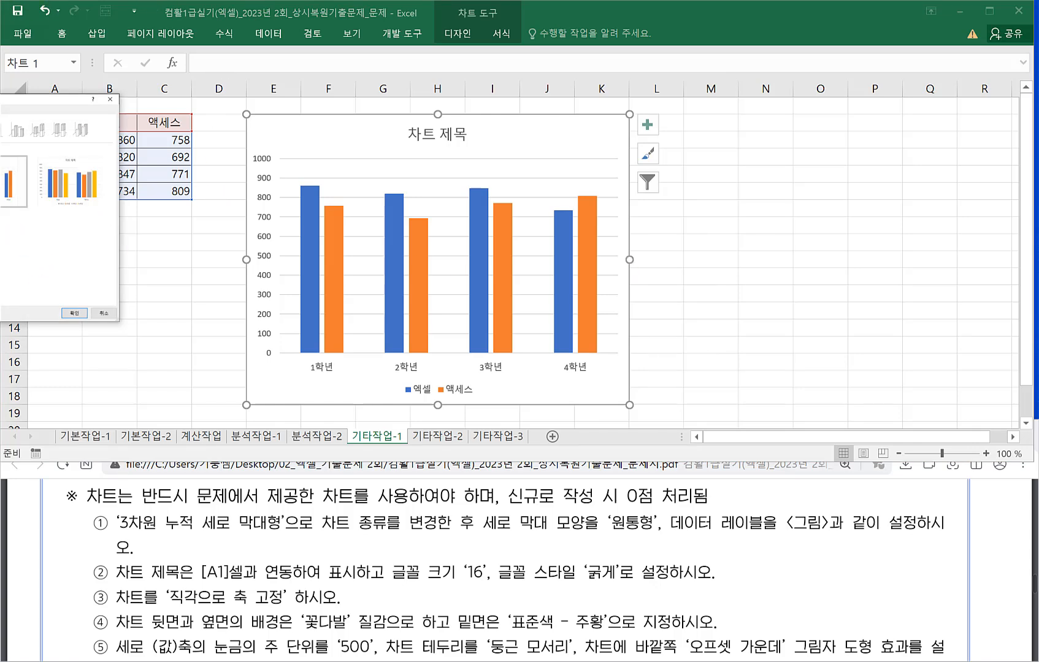
{"action": "left_click_drag", "start_coordinate": [0, 104], "coordinate": [446, 138]}
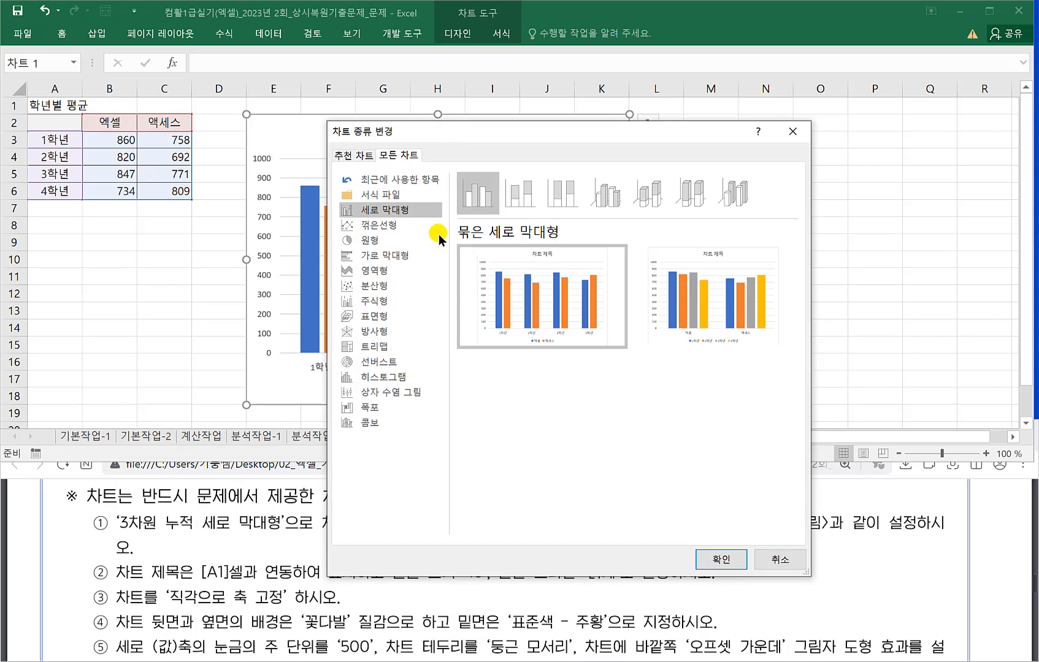
{"action": "left_click", "coordinate": [638, 204]}
{"action": "left_click", "coordinate": [705, 556]}
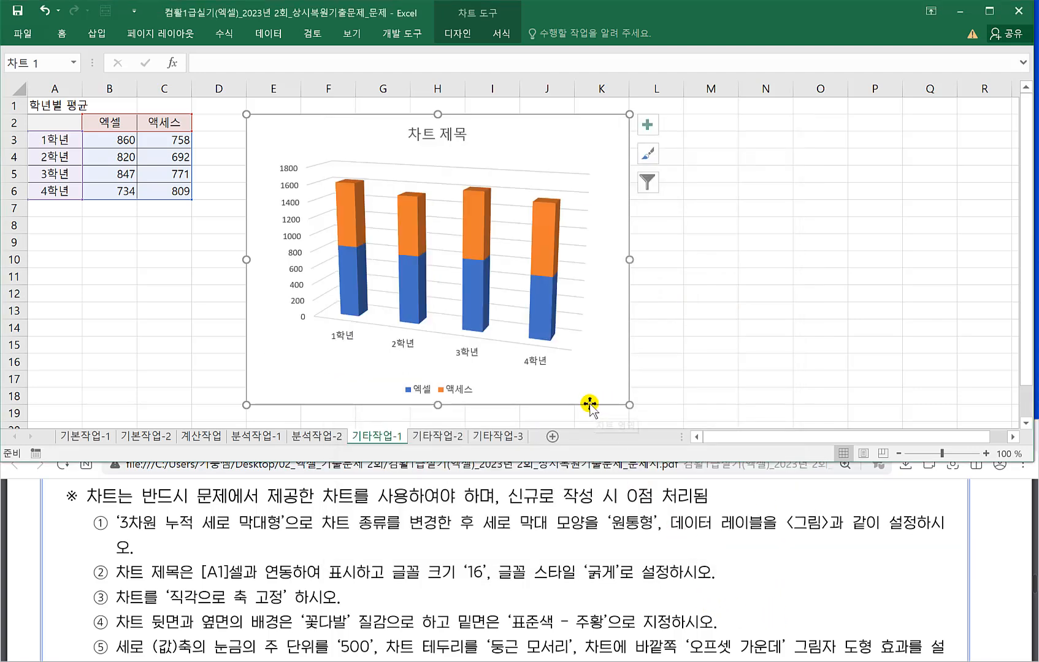
Set the column shape of the chart's data series to cylinder (원통형).
{"action": "left_click", "coordinate": [544, 265]}
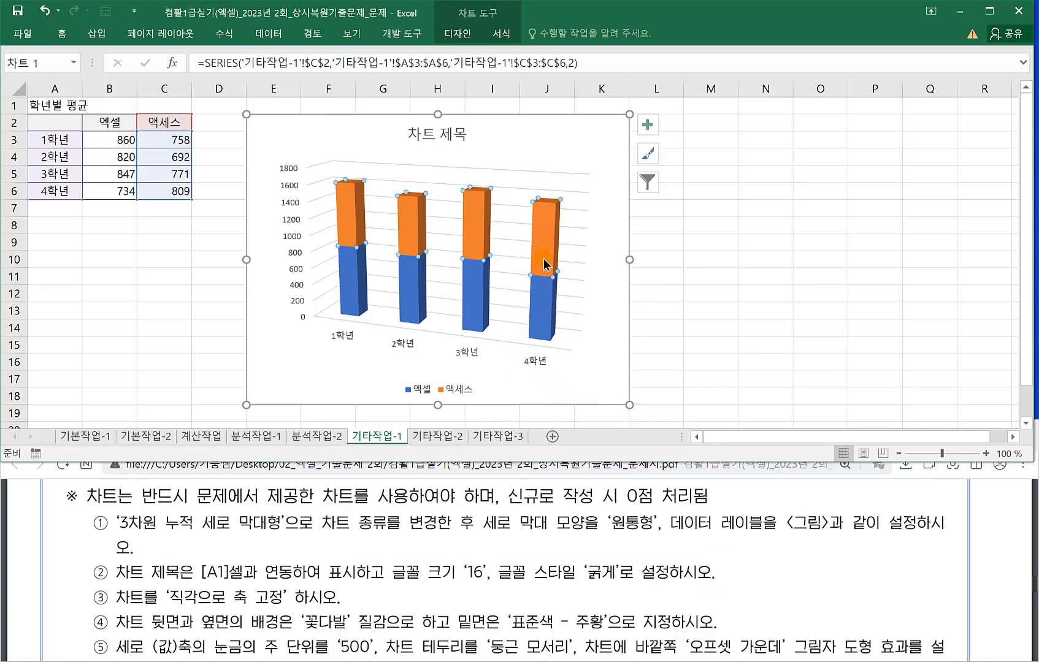
{"action": "right_click", "coordinate": [544, 265]}
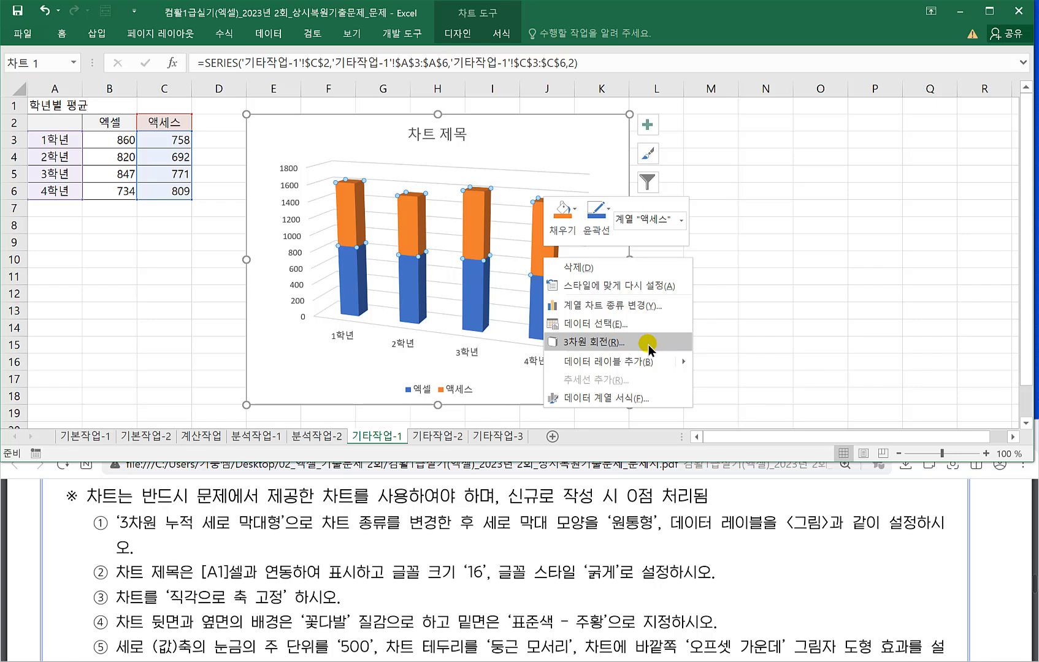
{"action": "left_click", "coordinate": [596, 399]}
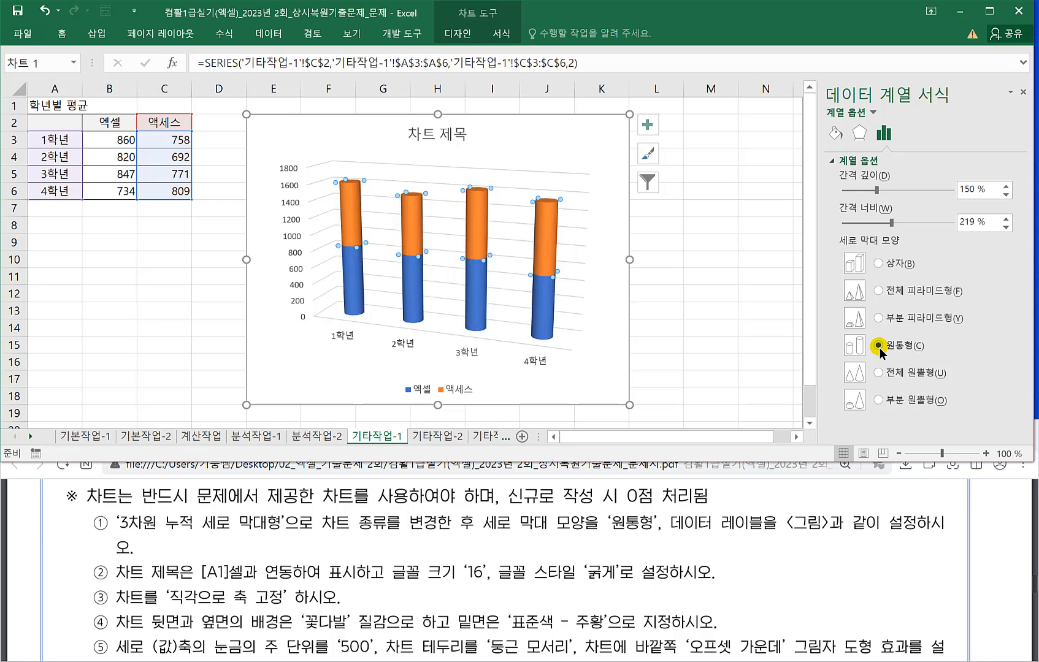
{"action": "left_click", "coordinate": [712, 344]}
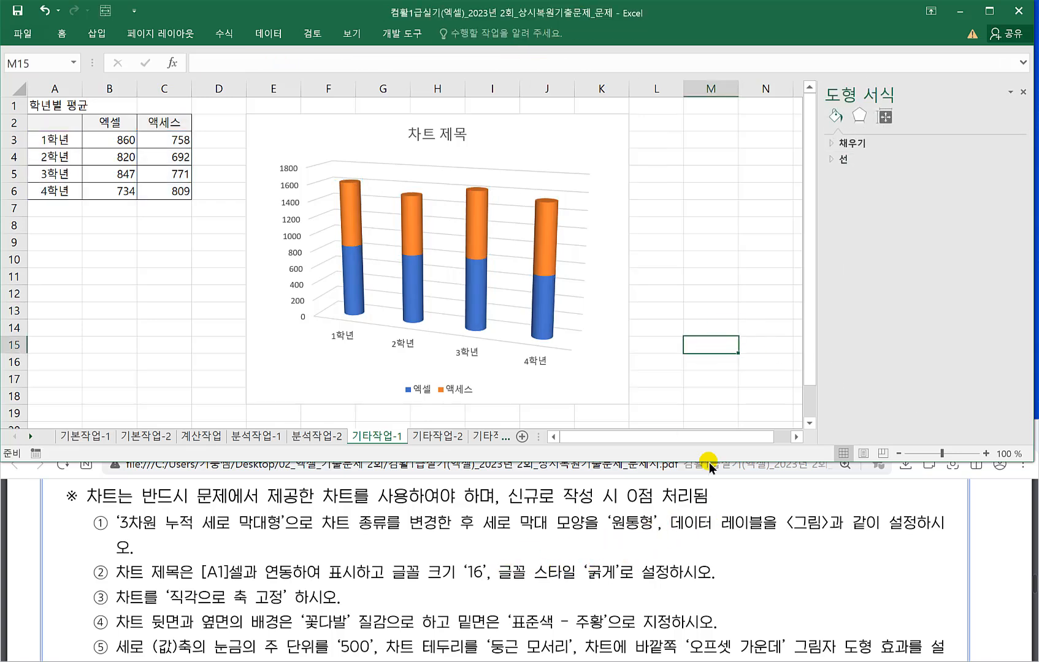
Add data labels to the whole 액세스 series only, following the sample figure in the question PDF.
{"action": "left_click", "coordinate": [670, 378]}
{"action": "left_click", "coordinate": [529, 592]}
{"action": "scroll", "coordinate": [509, 607], "scroll_direction": "down", "scroll_amount": 3}
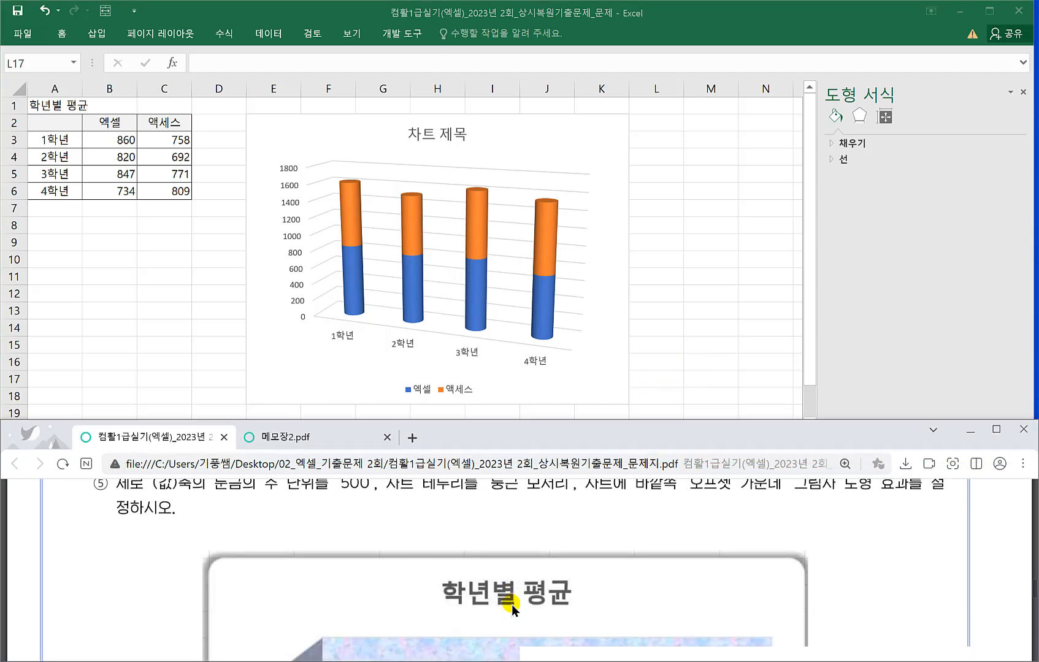
{"action": "scroll", "coordinate": [510, 607], "scroll_direction": "down", "scroll_amount": 3}
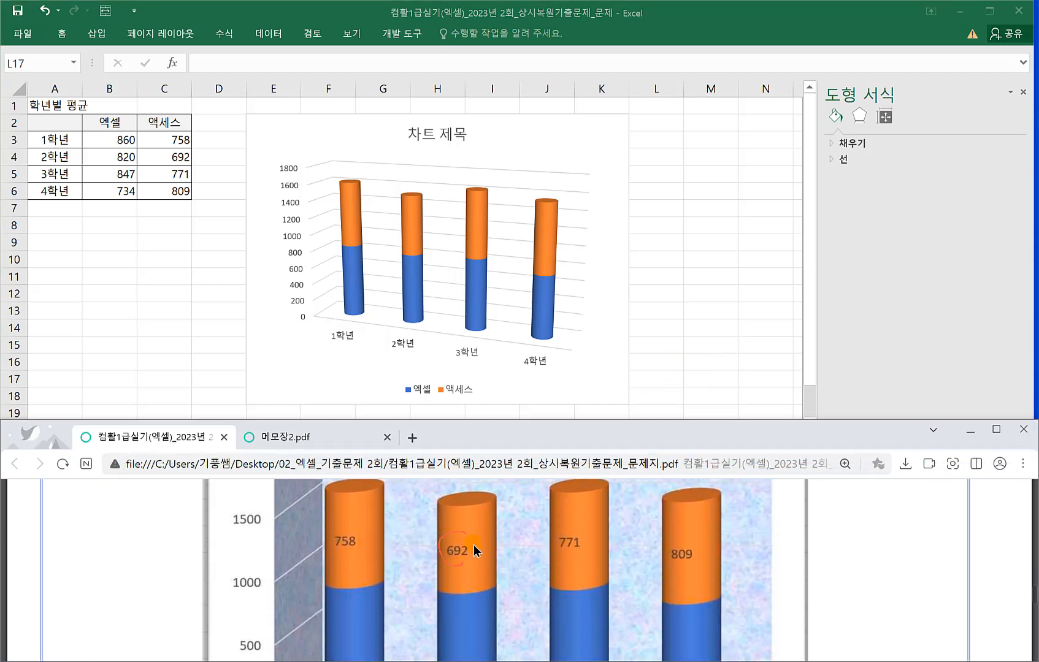
{"action": "left_click", "coordinate": [353, 227]}
{"action": "left_click", "coordinate": [350, 216]}
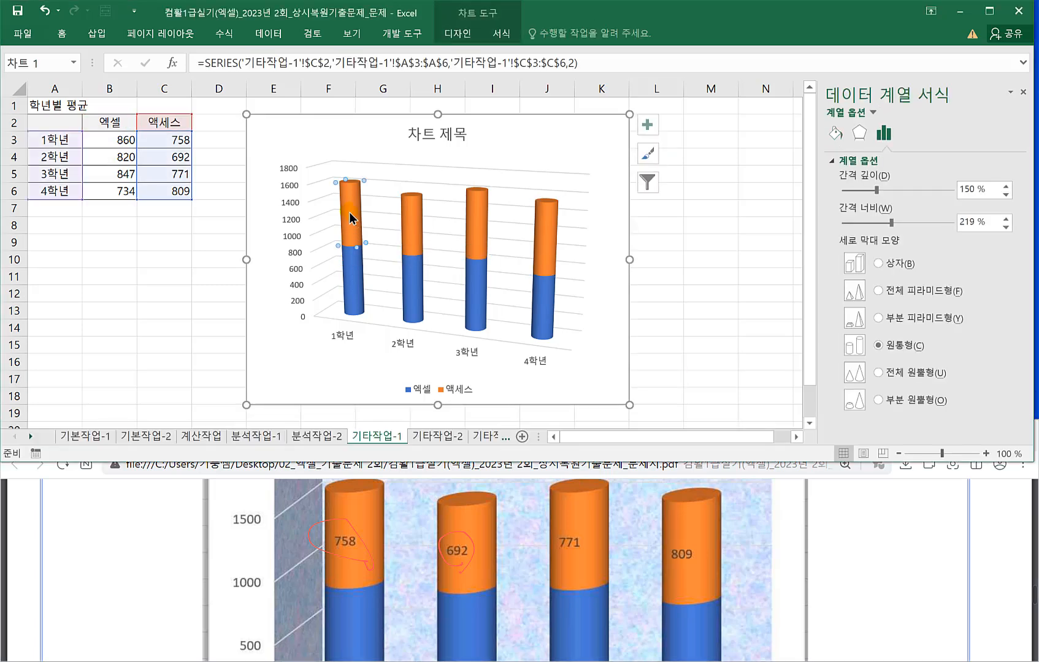
{"action": "left_click", "coordinate": [711, 242]}
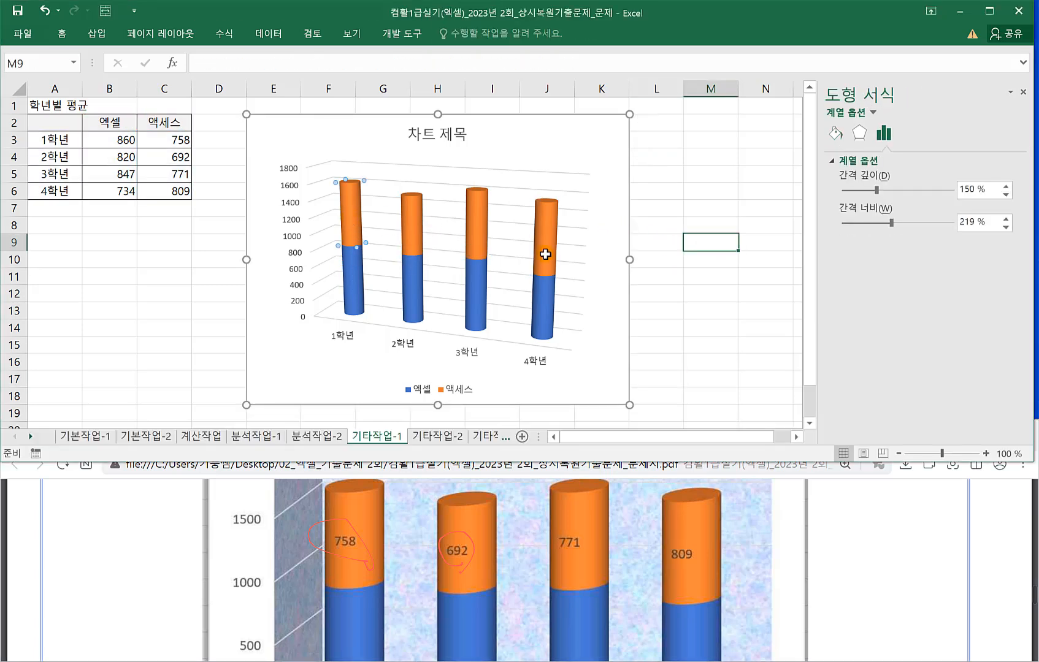
{"action": "left_click", "coordinate": [352, 232]}
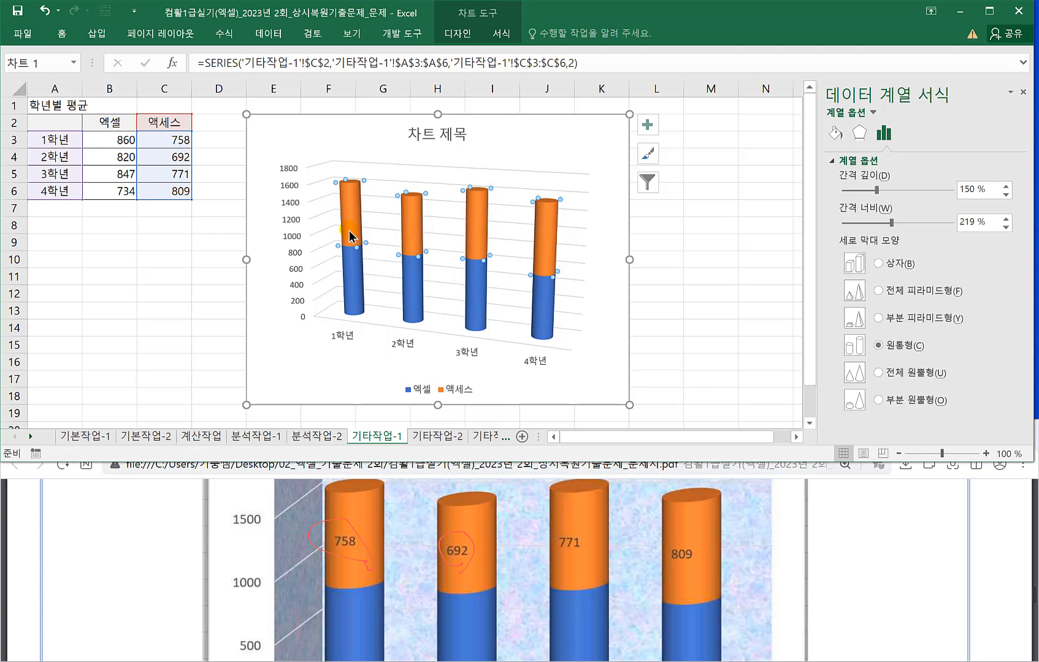
{"action": "left_click", "coordinate": [647, 123]}
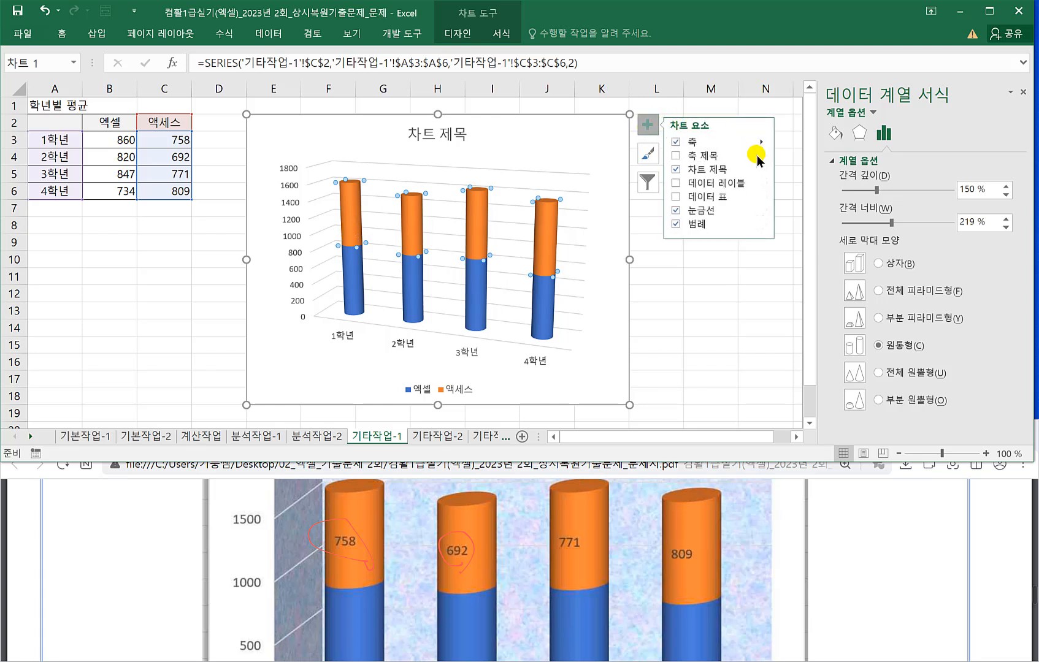
{"action": "left_click", "coordinate": [761, 184]}
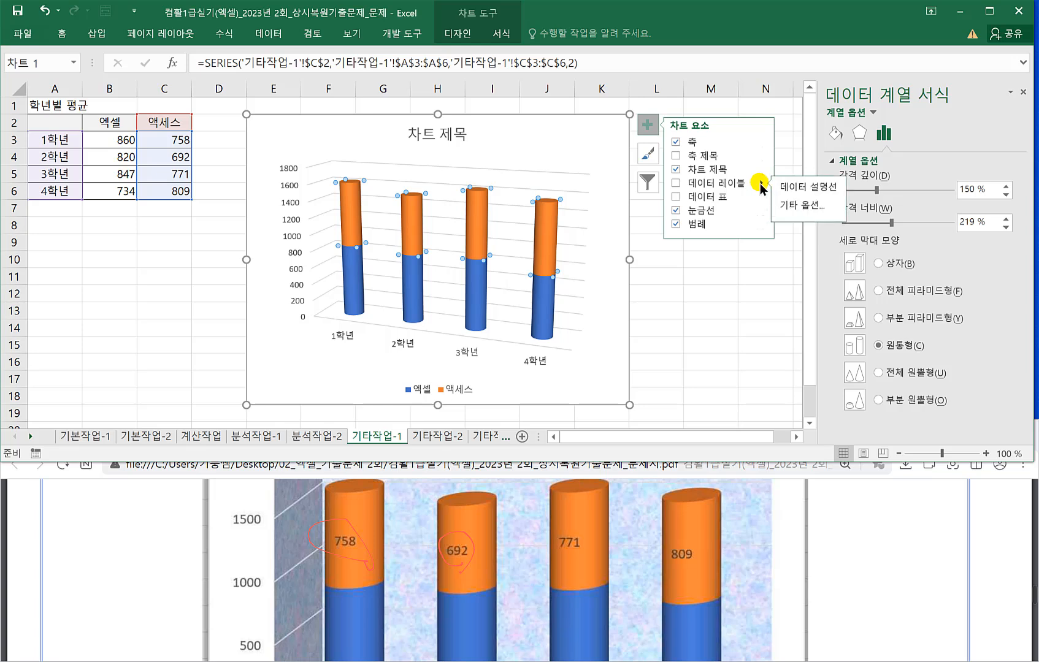
{"action": "left_click", "coordinate": [676, 183]}
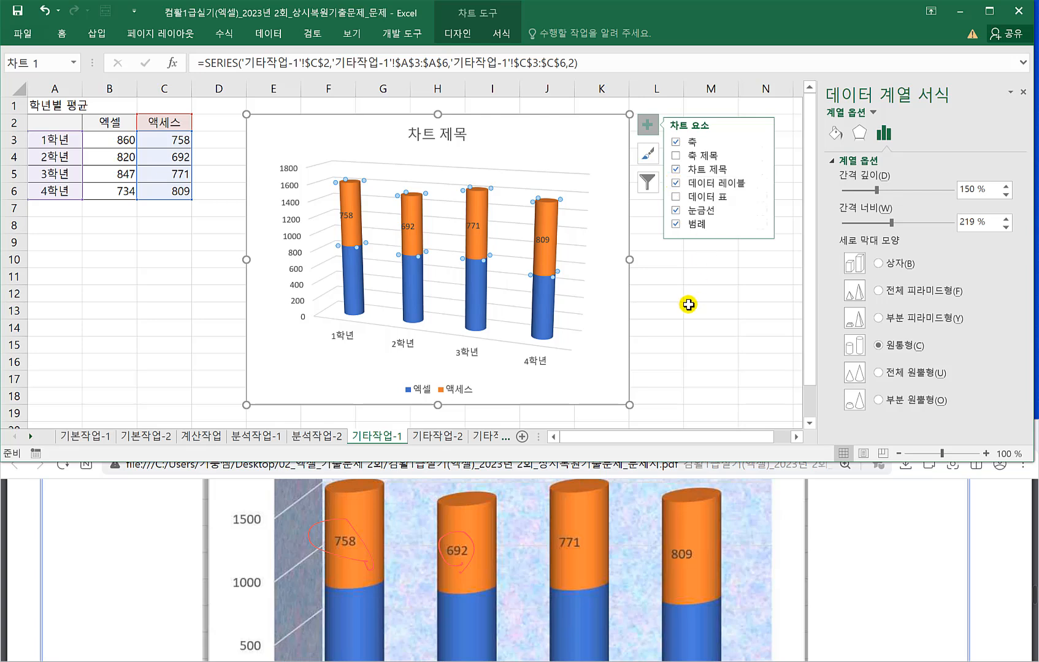
{"action": "left_click", "coordinate": [680, 339]}
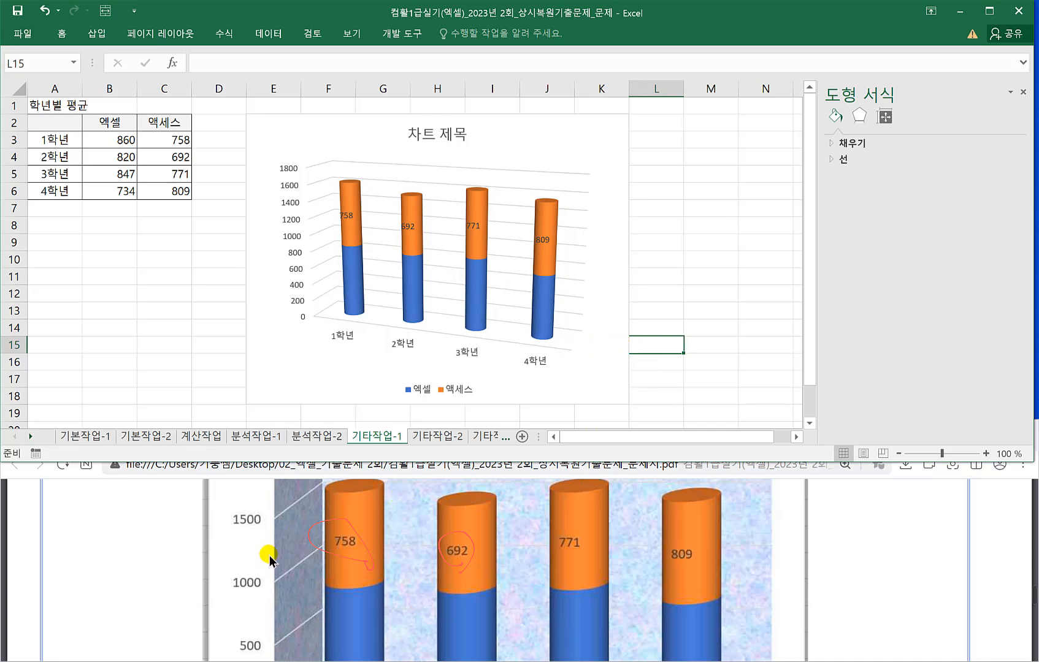
Link the chart title to cell A1 of the 기타작업-1 sheet, as instruction ② in the PDF requires.
{"action": "left_click", "coordinate": [164, 557]}
{"action": "scroll", "coordinate": [178, 558], "scroll_direction": "up", "scroll_amount": 3}
{"action": "scroll", "coordinate": [201, 561], "scroll_direction": "down", "scroll_amount": 5}
{"action": "scroll", "coordinate": [197, 560], "scroll_direction": "up", "scroll_amount": 1}
{"action": "scroll", "coordinate": [195, 560], "scroll_direction": "down", "scroll_amount": 1}
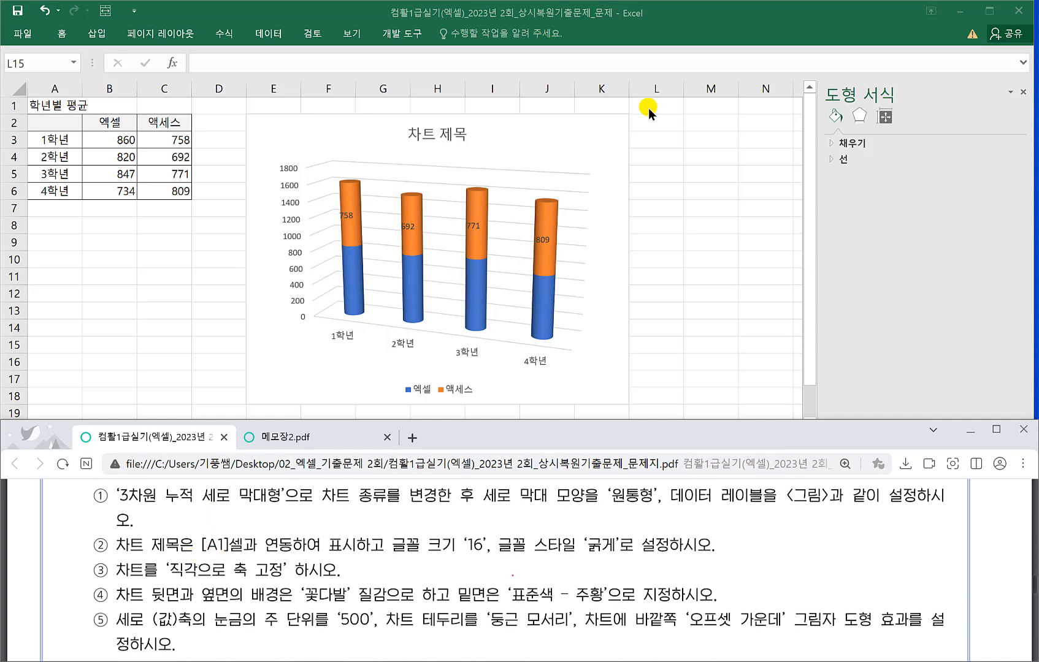
{"action": "left_click", "coordinate": [436, 144]}
{"action": "left_click", "coordinate": [437, 145]}
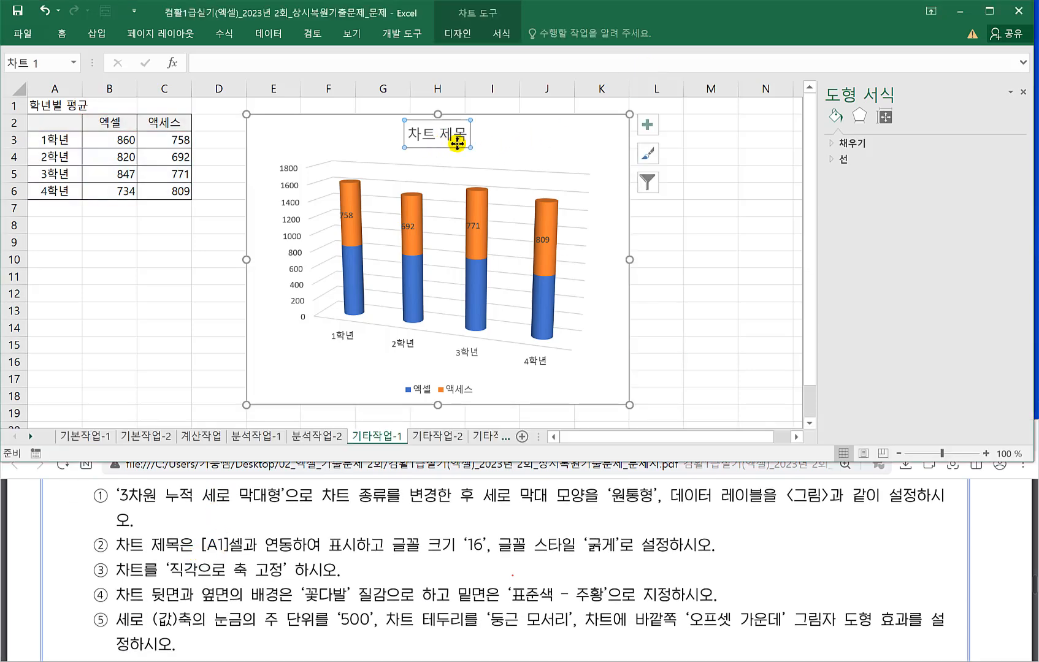
{"action": "left_click", "coordinate": [645, 126]}
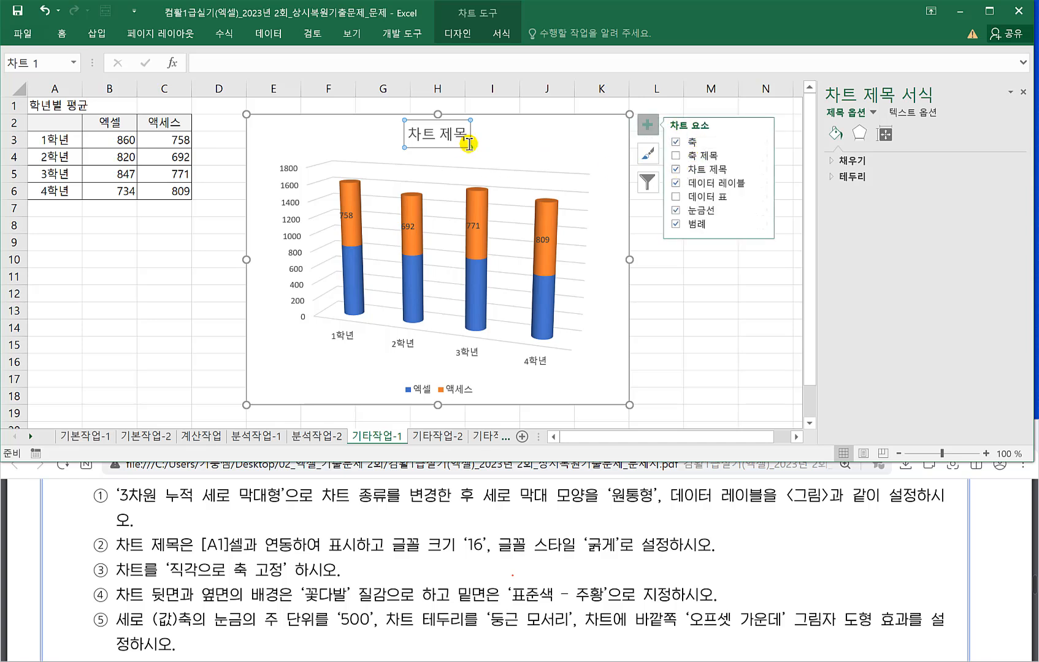
{"action": "left_click", "coordinate": [250, 59]}
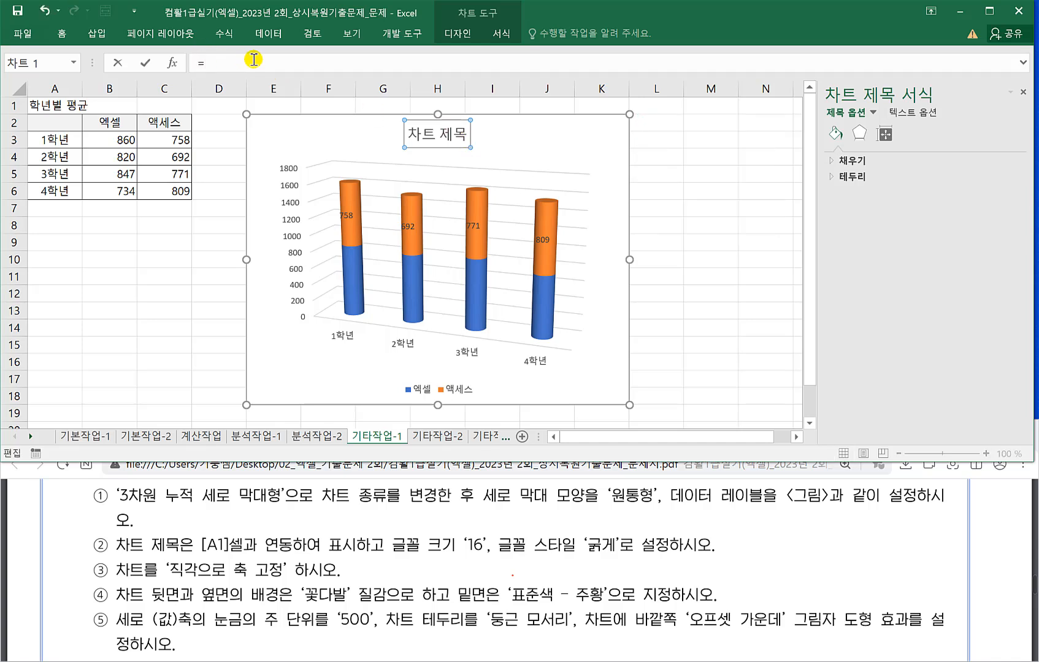
{"action": "left_click", "coordinate": [43, 104]}
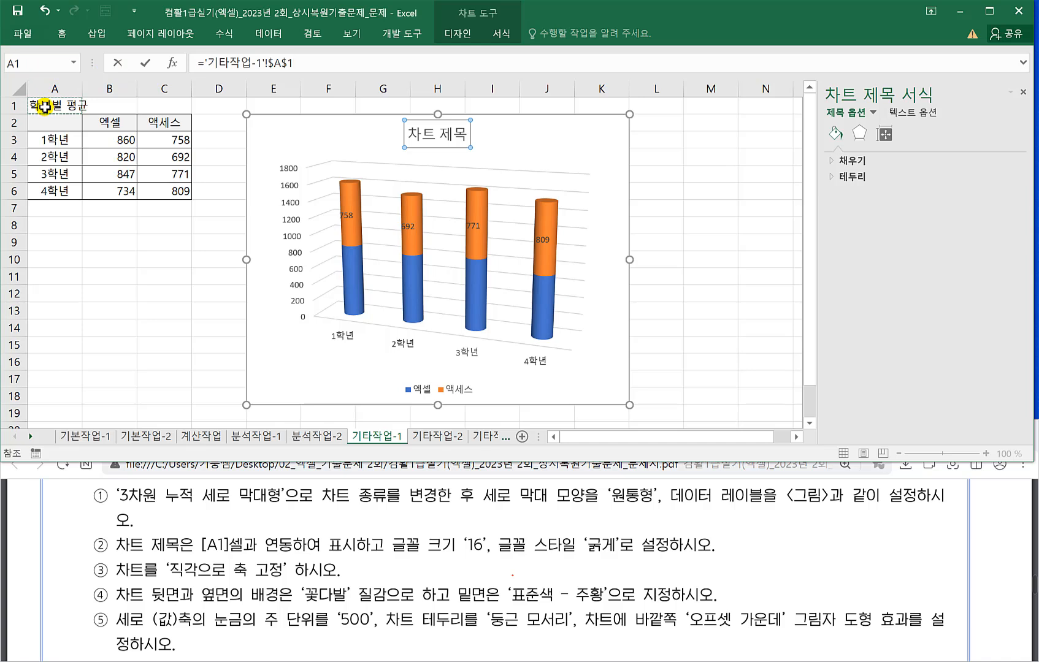
{"action": "key", "text": "Return"}
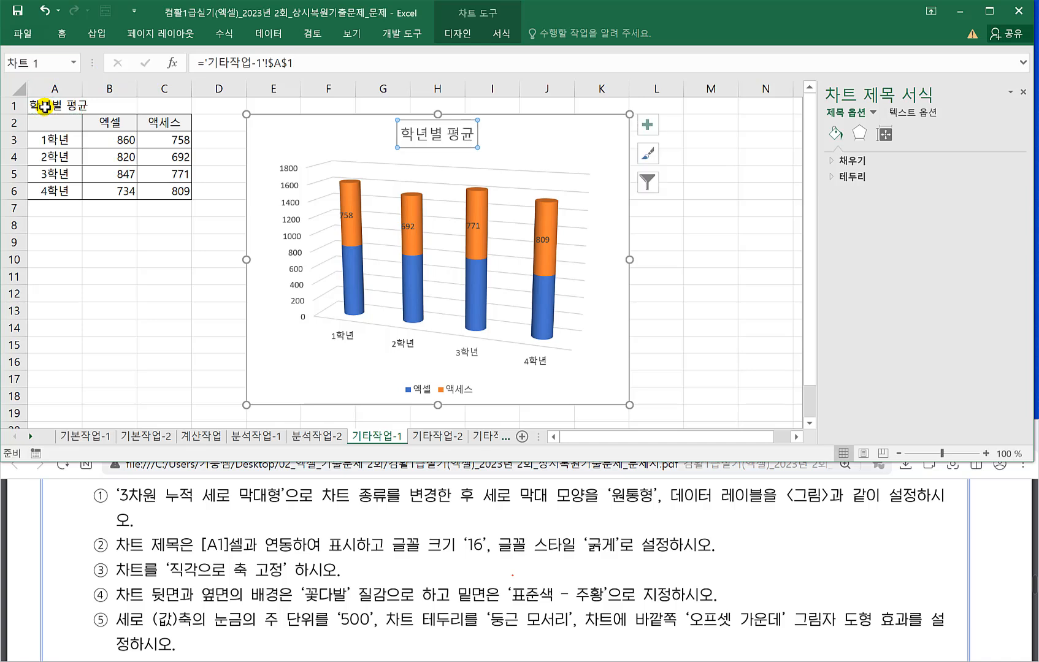
Format the chart title with font size 16 and bold (굵게).
{"action": "left_click", "coordinate": [62, 33]}
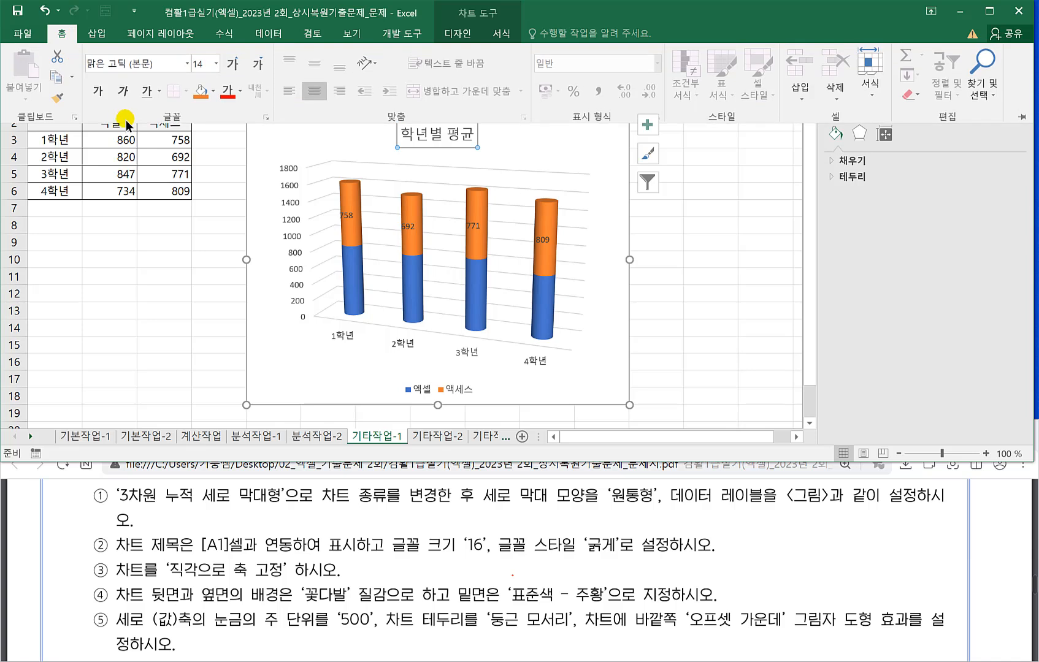
{"action": "left_click", "coordinate": [216, 63]}
{"action": "left_click", "coordinate": [204, 176]}
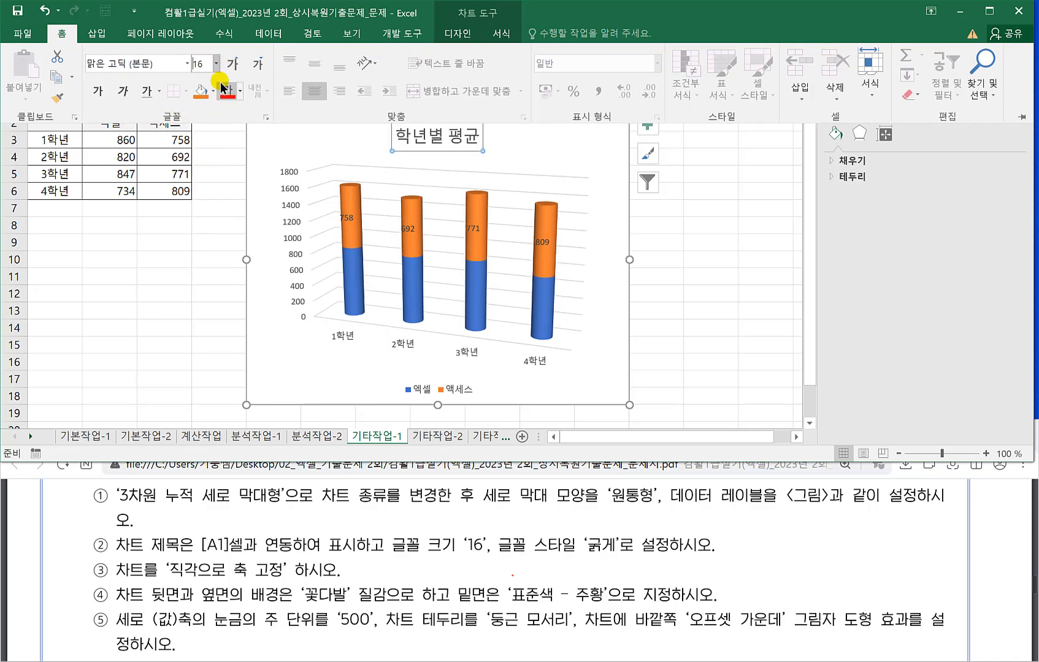
{"action": "left_click", "coordinate": [97, 92]}
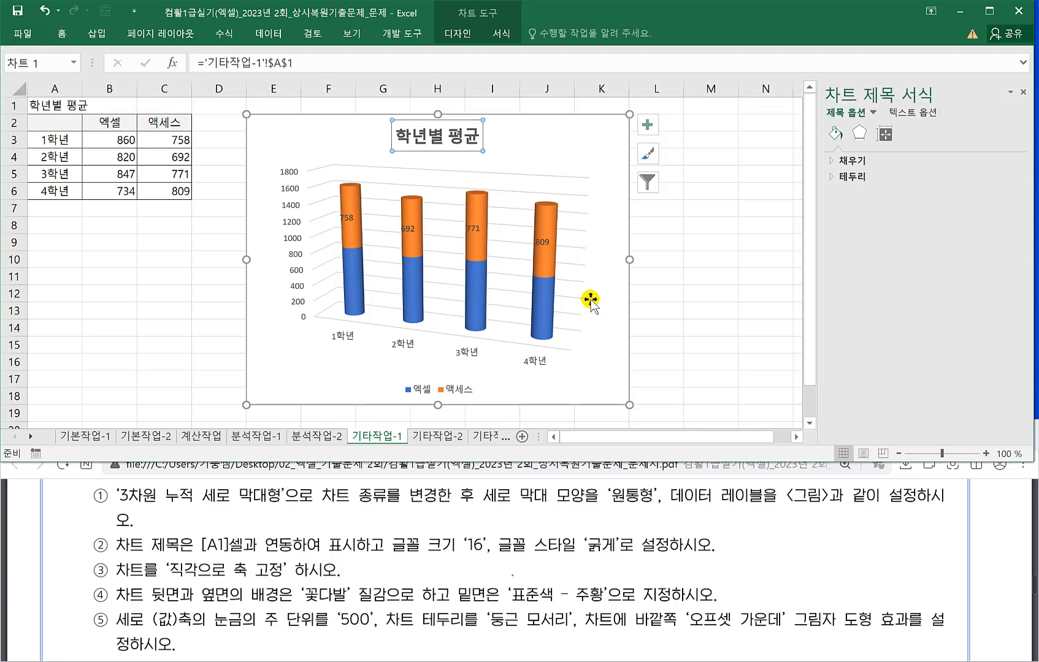
Turn on right-angle axes (직각으로 축 고정) in the chart's 3-D rotation settings.
{"action": "right_click", "coordinate": [590, 301]}
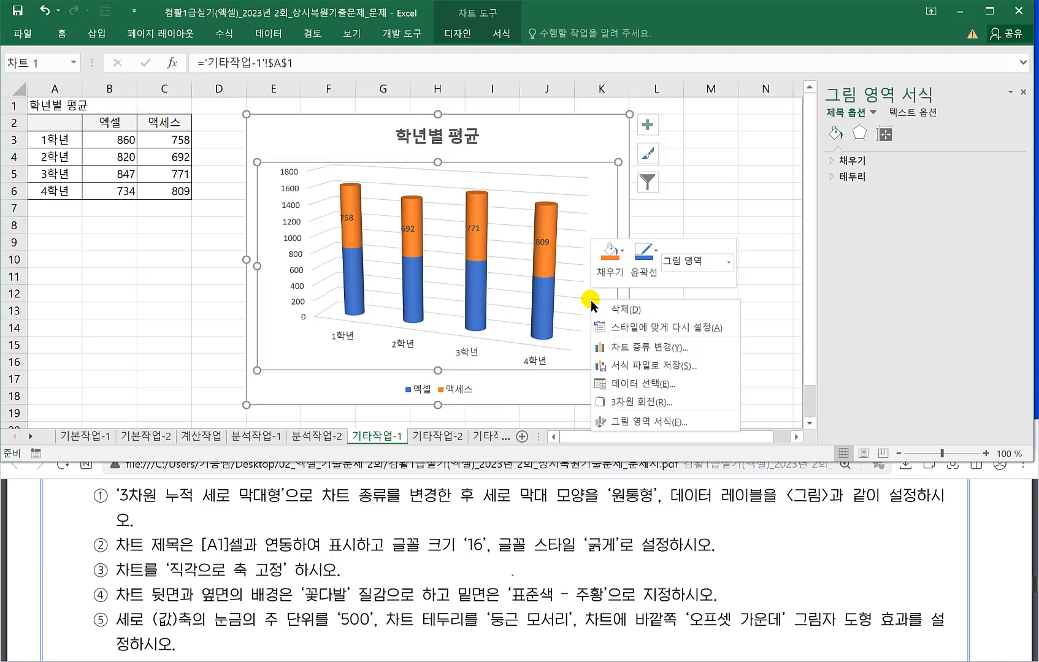
{"action": "left_click", "coordinate": [638, 405]}
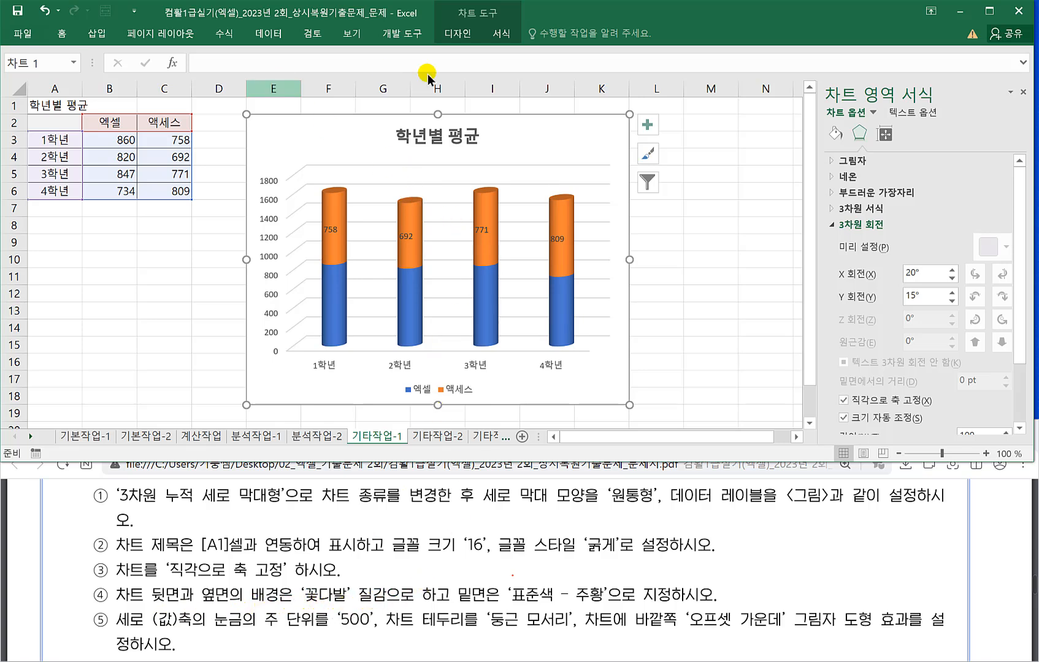
Fill the chart's back wall (뒷면) with the 꽃다발 texture.
{"action": "left_click", "coordinate": [507, 38]}
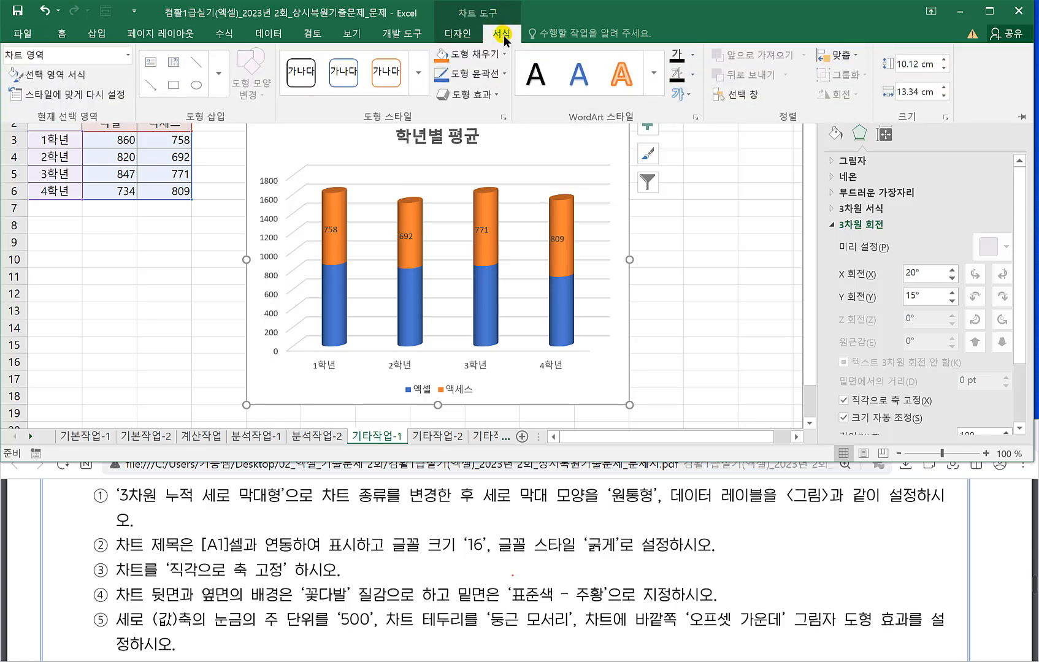
{"action": "left_click", "coordinate": [128, 57]}
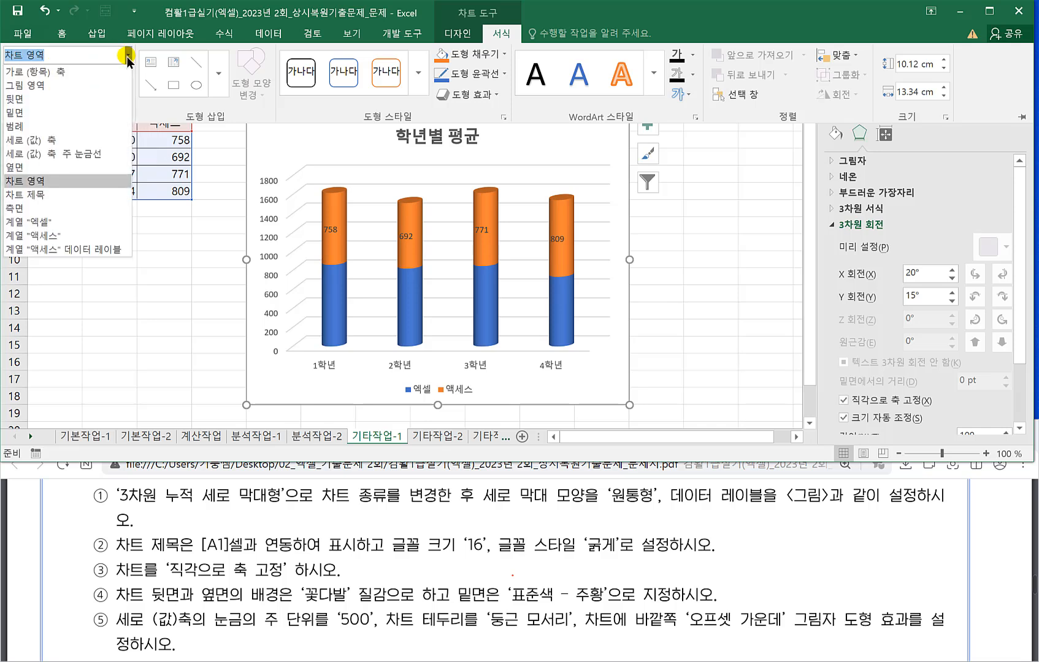
{"action": "left_click", "coordinate": [13, 98]}
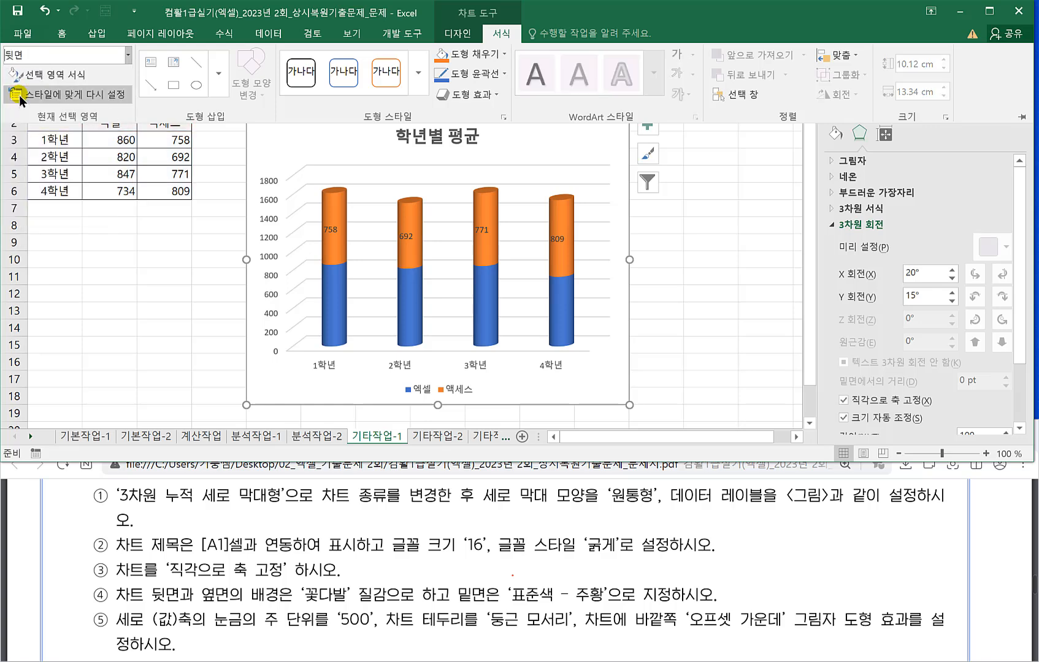
{"action": "left_click", "coordinate": [501, 55]}
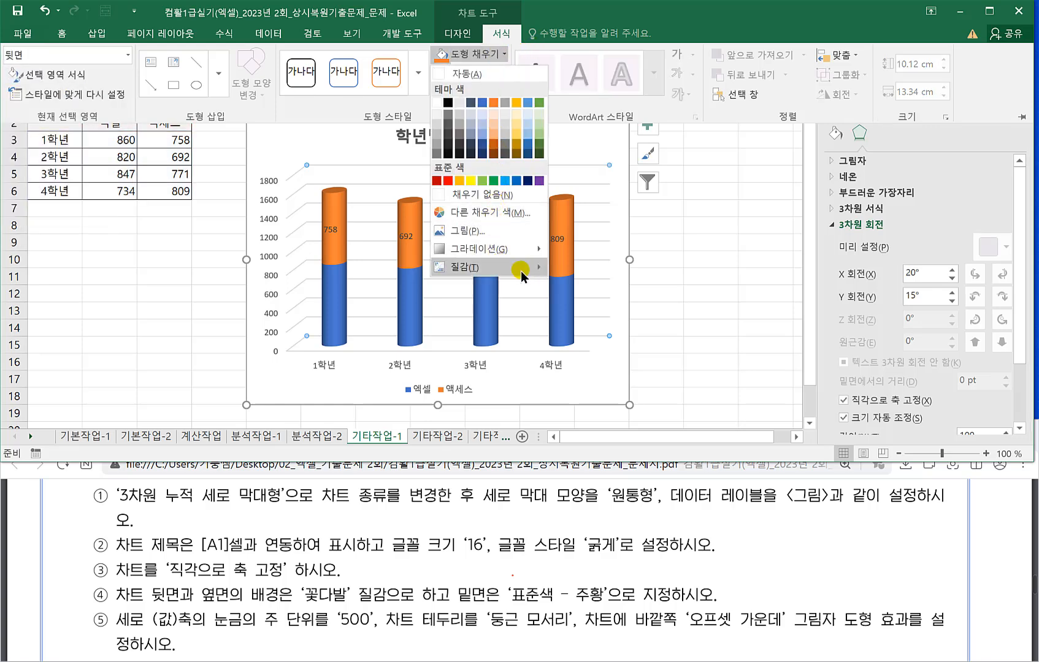
{"action": "mouse_move", "coordinate": [524, 267]}
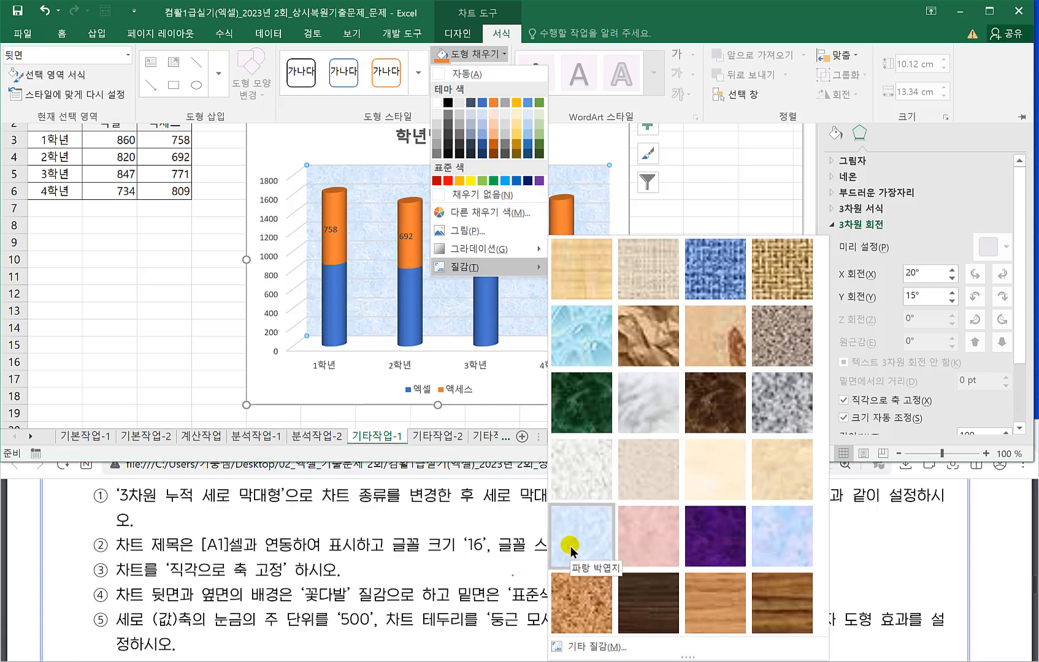
{"action": "left_click", "coordinate": [777, 534]}
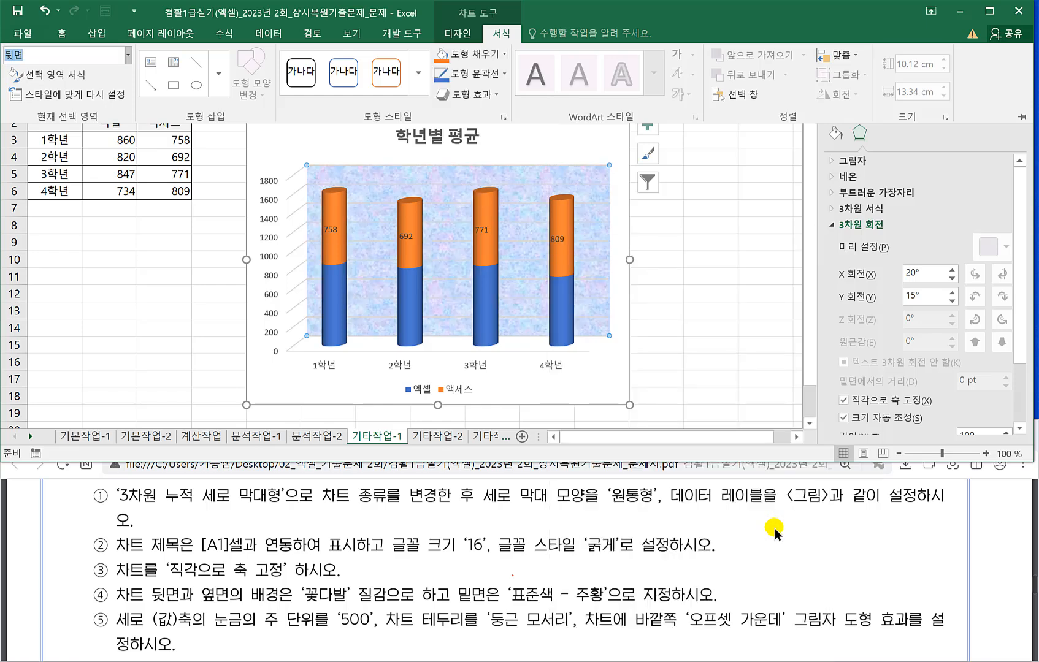
Apply the same 꽃다발 texture fill to the chart's side wall (옆면).
{"action": "left_click", "coordinate": [128, 54]}
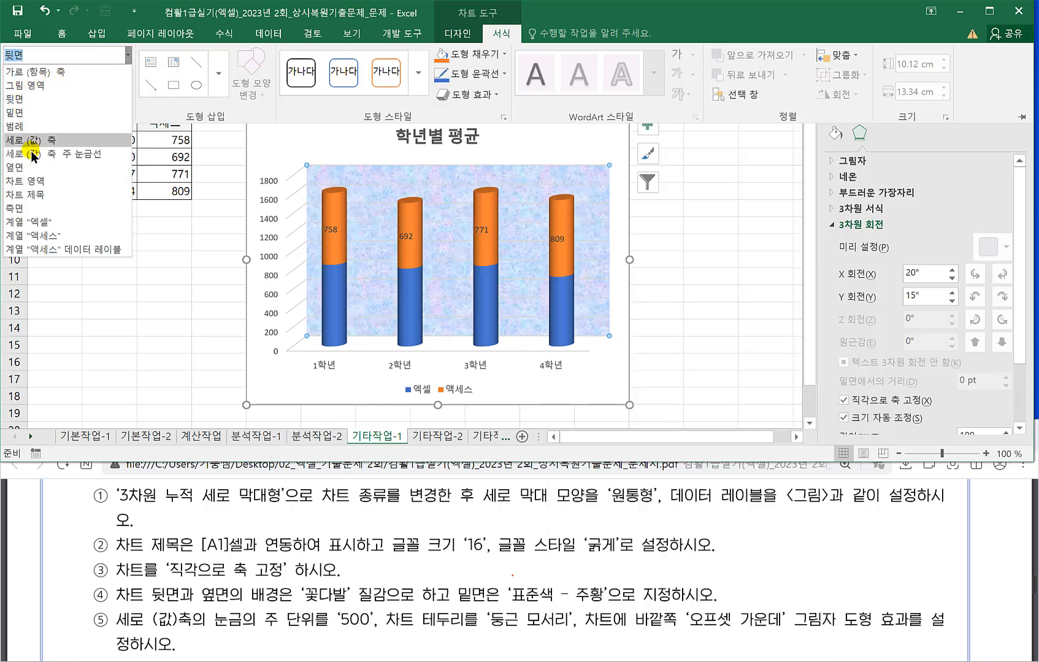
{"action": "left_click", "coordinate": [22, 168]}
{"action": "left_click", "coordinate": [505, 55]}
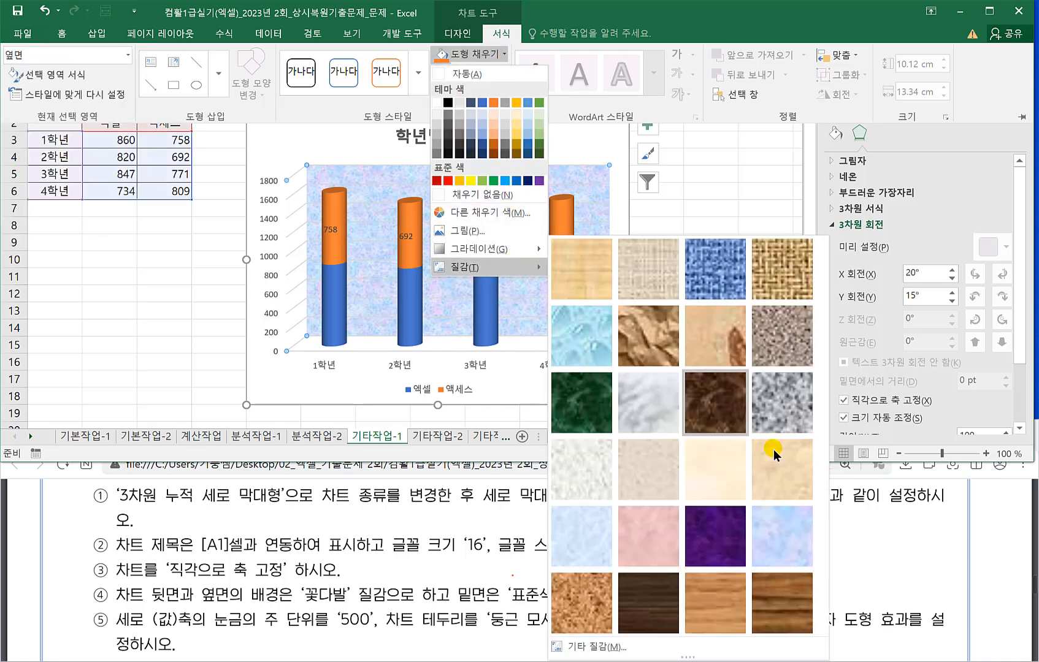
{"action": "left_click", "coordinate": [768, 536]}
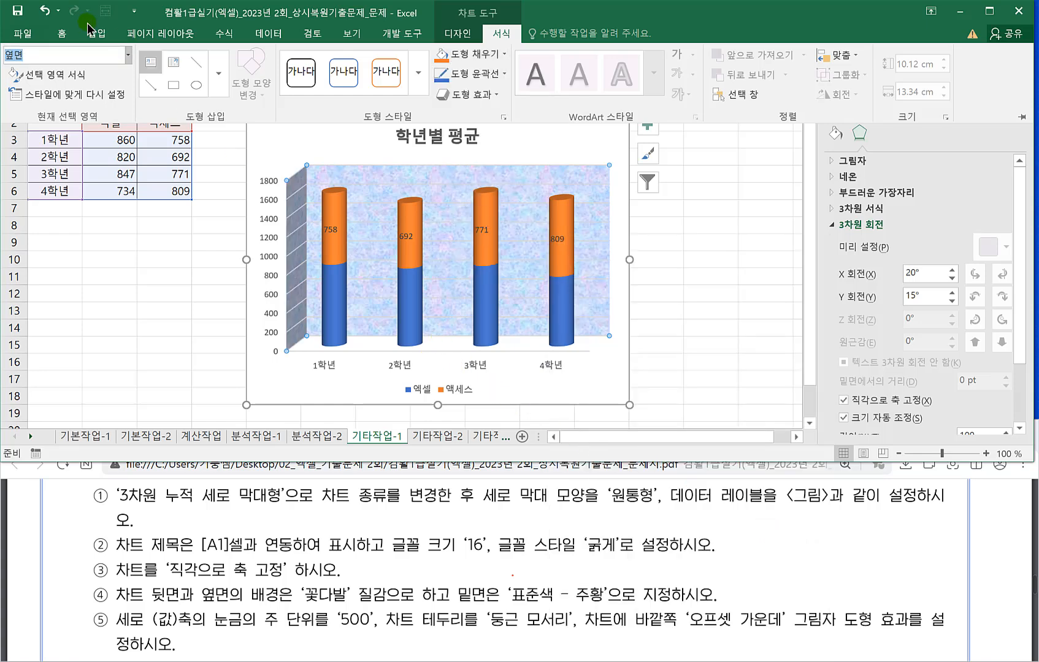
Fill the chart floor (밑면) with the standard color orange (표준 색 주황).
{"action": "left_click", "coordinate": [129, 56]}
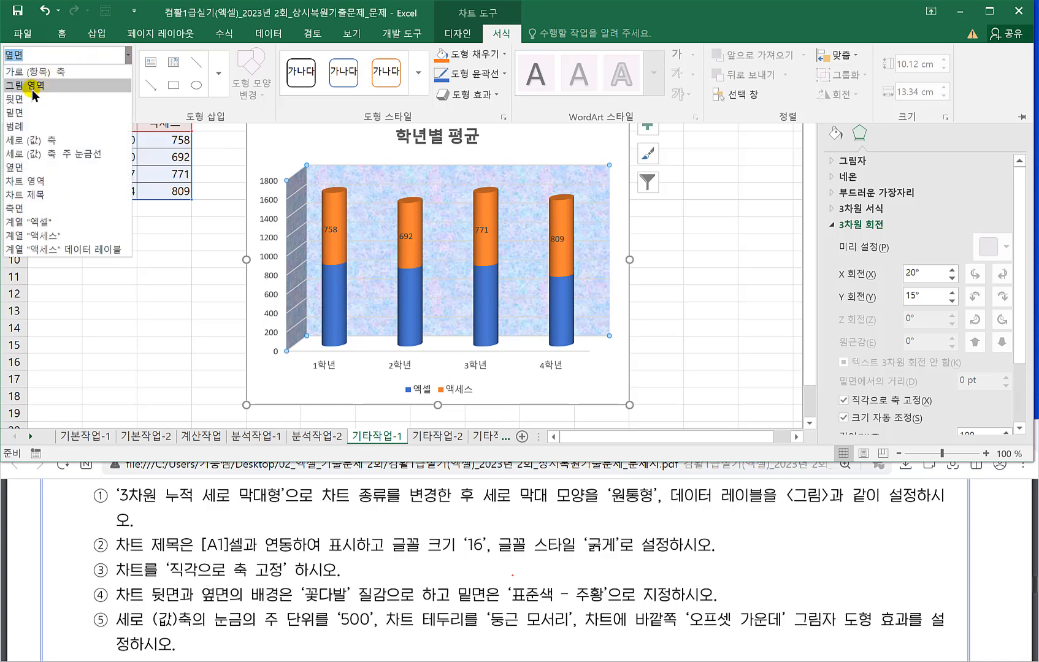
{"action": "left_click", "coordinate": [19, 107]}
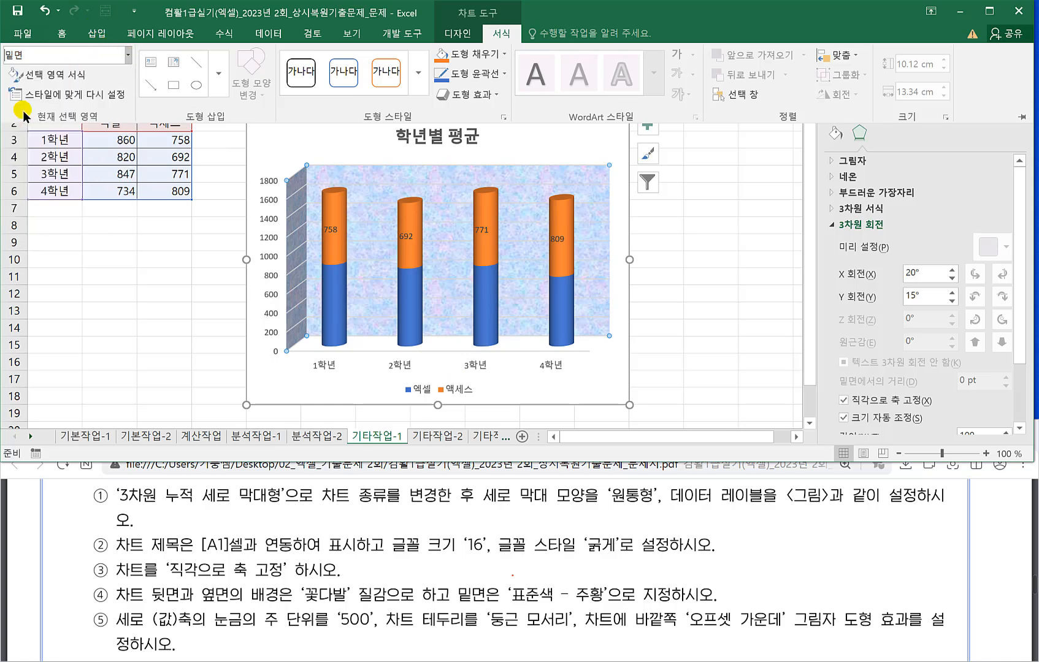
{"action": "left_click", "coordinate": [503, 55]}
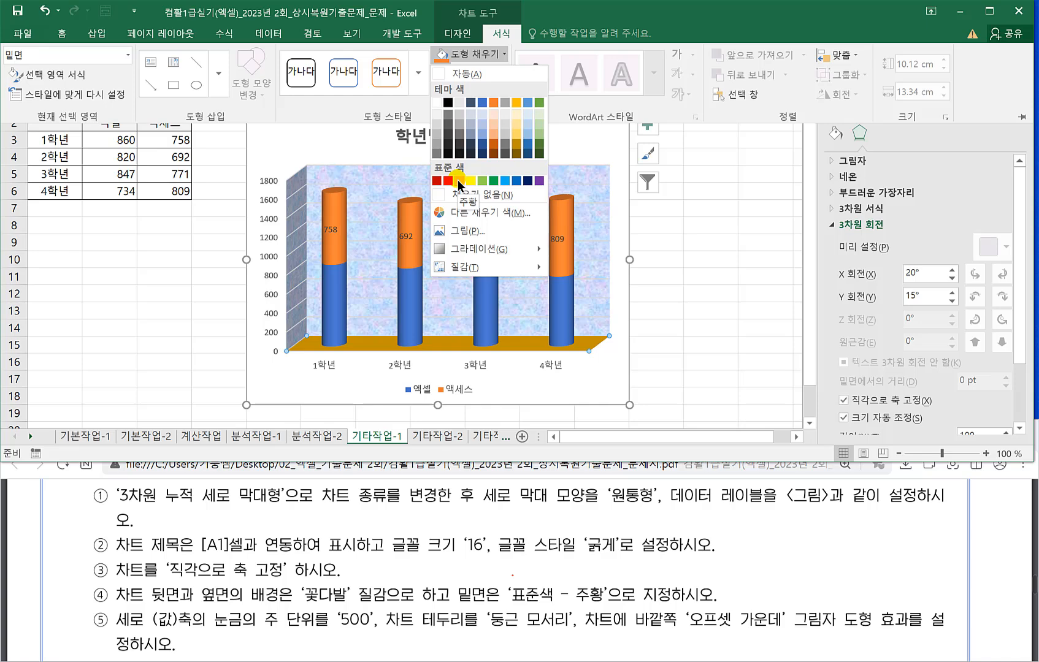
{"action": "left_click", "coordinate": [458, 181]}
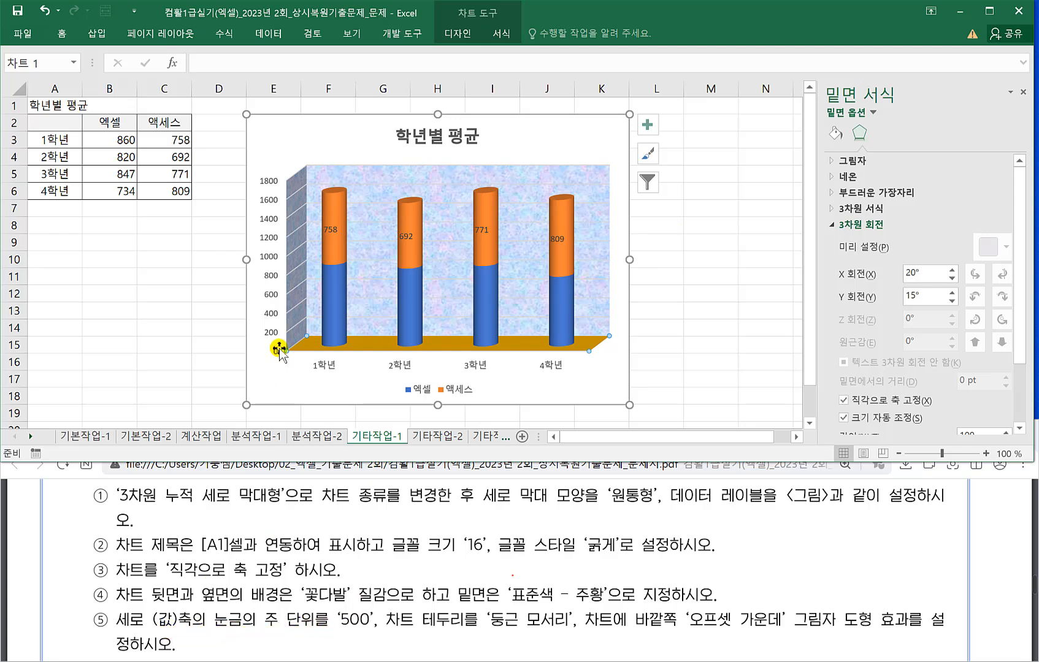
Set the major unit of the chart's vertical value axis to 500.
{"action": "left_click", "coordinate": [269, 300]}
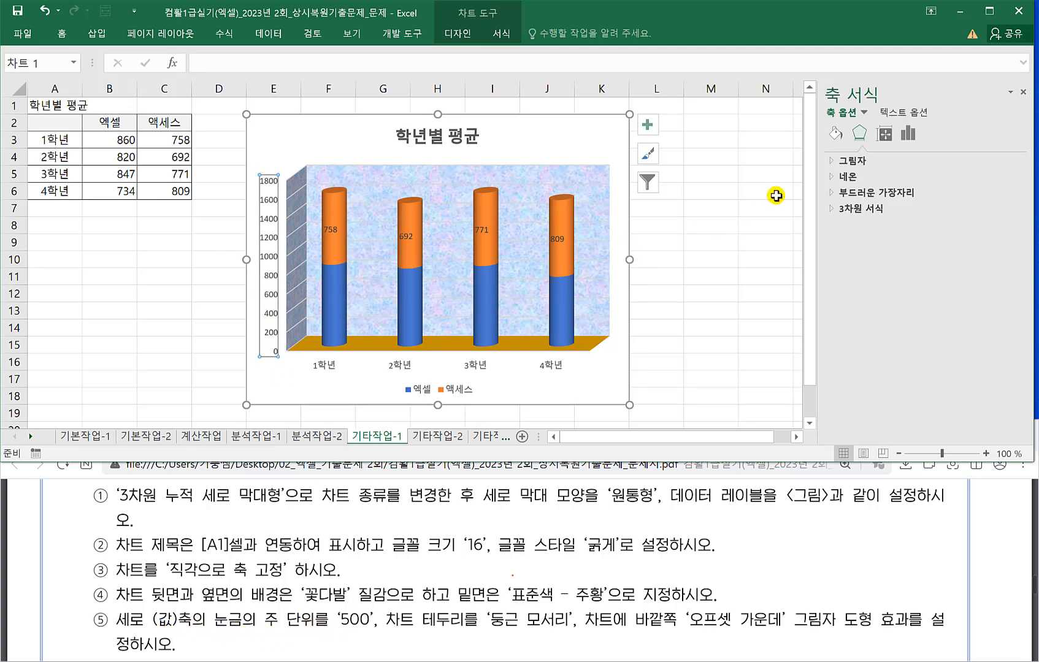
{"action": "left_click", "coordinate": [909, 132]}
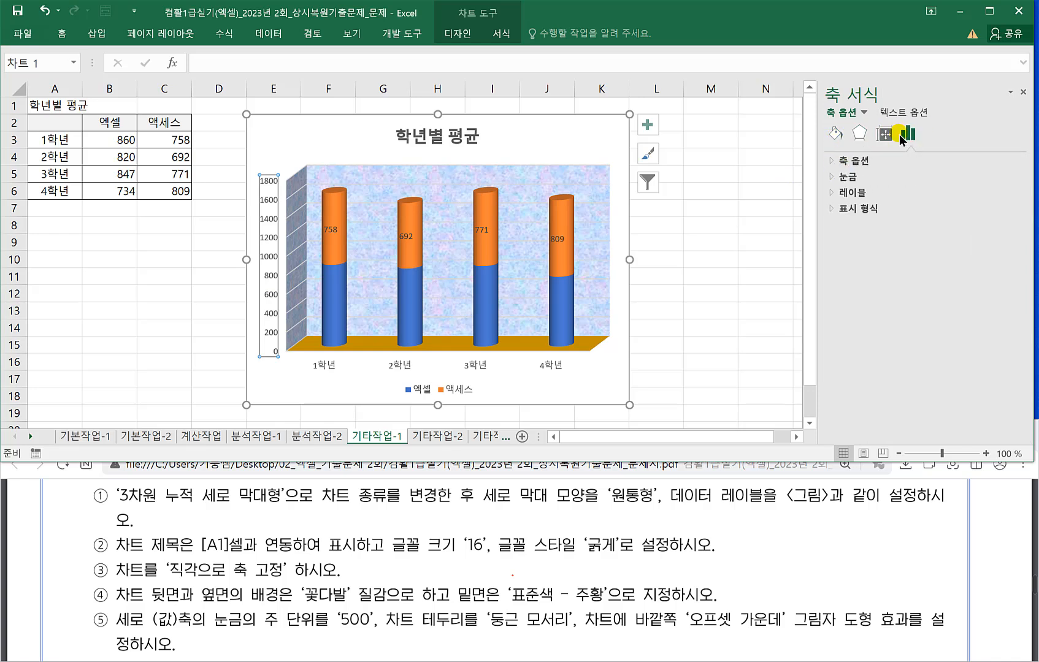
{"action": "left_click", "coordinate": [831, 161]}
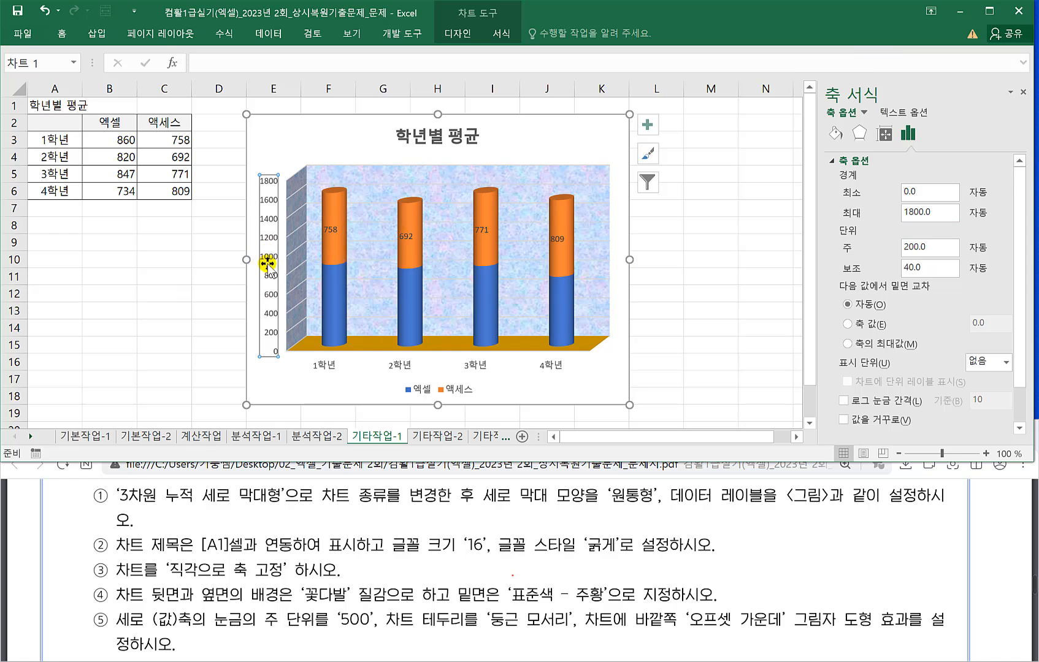
{"action": "left_click_drag", "start_coordinate": [930, 250], "coordinate": [874, 262]}
{"action": "type", "text": "500"}
{"action": "key", "text": "Return"}
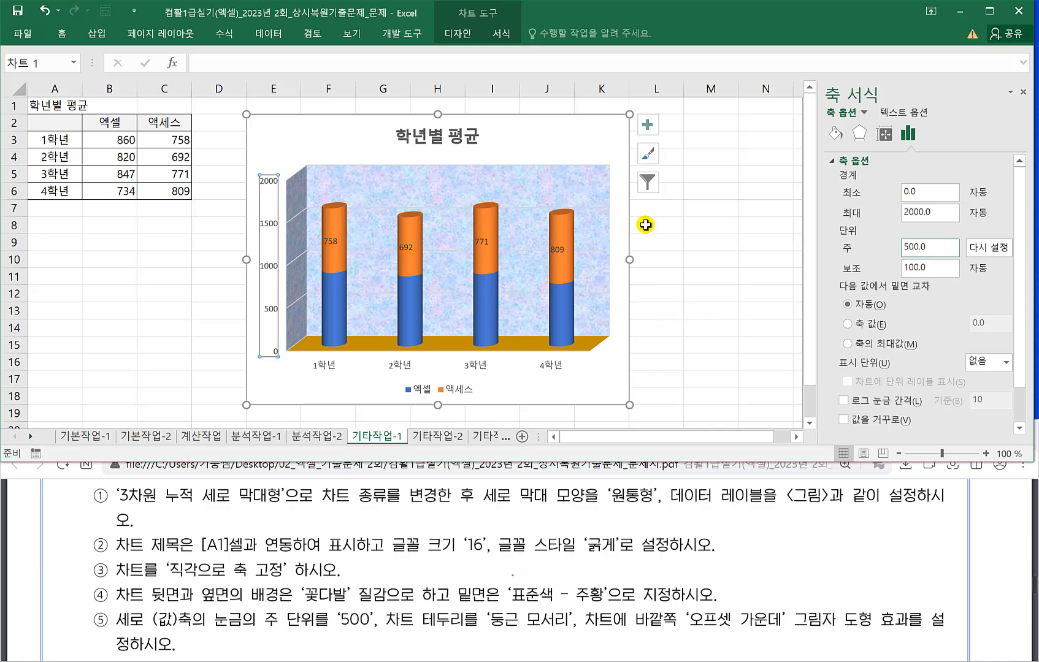
Turn on rounded corners (둥근 모서리) for the border of the chart area.
{"action": "left_click", "coordinate": [456, 35]}
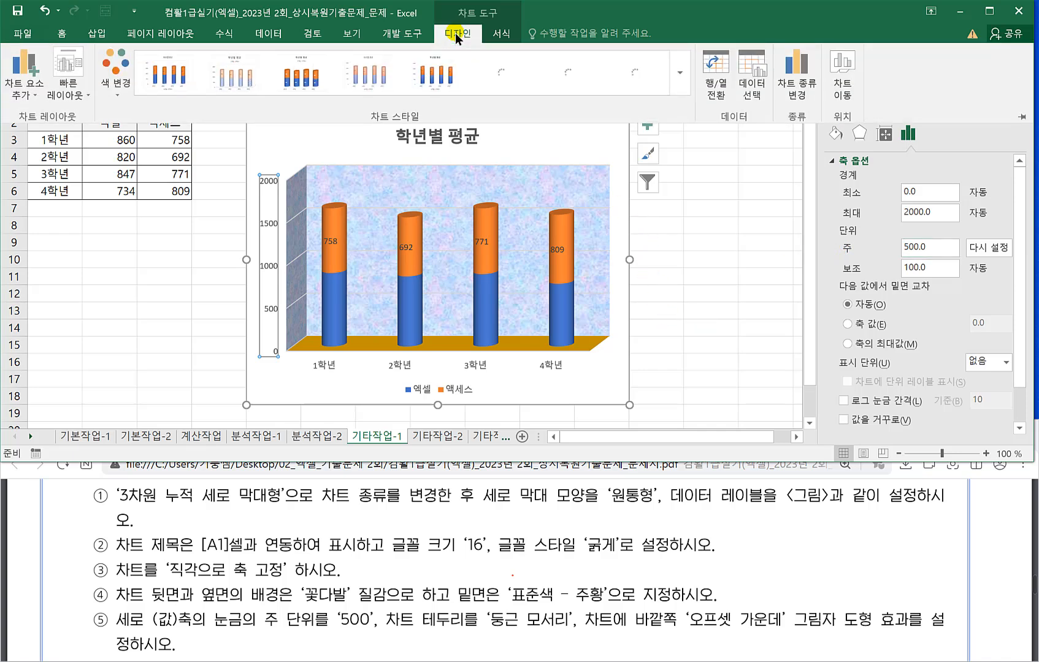
{"action": "left_click", "coordinate": [843, 136]}
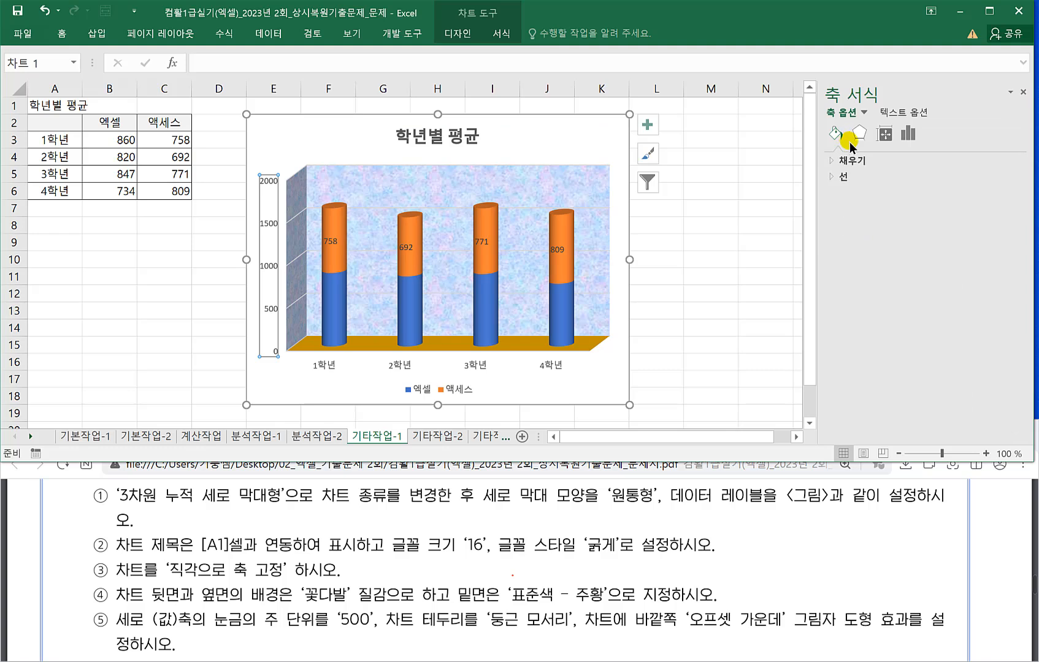
{"action": "left_click", "coordinate": [577, 136]}
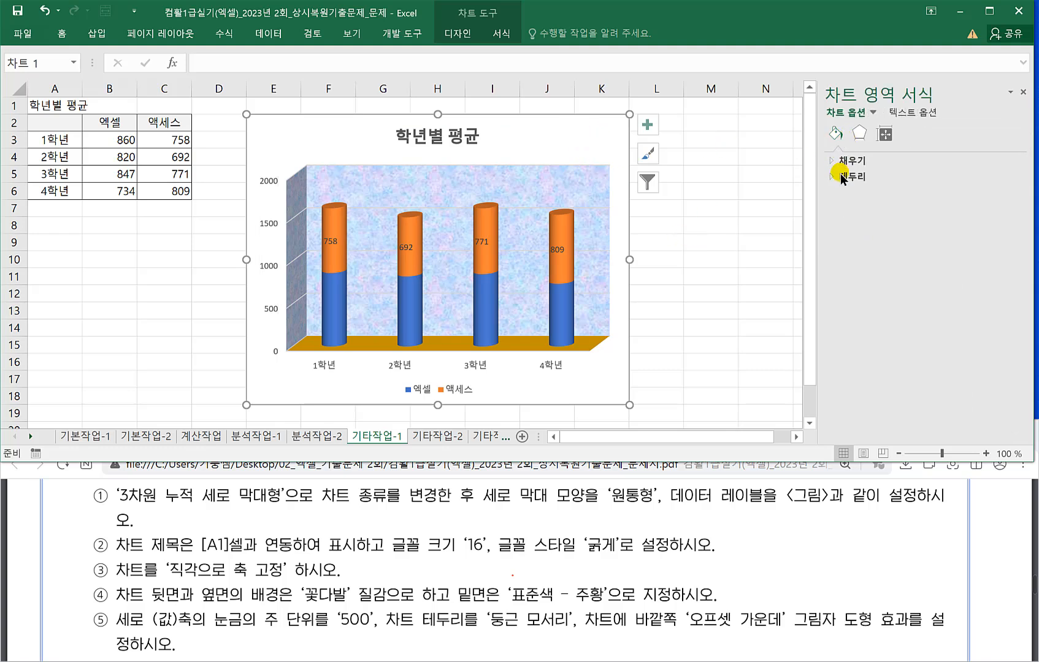
{"action": "left_click", "coordinate": [832, 162]}
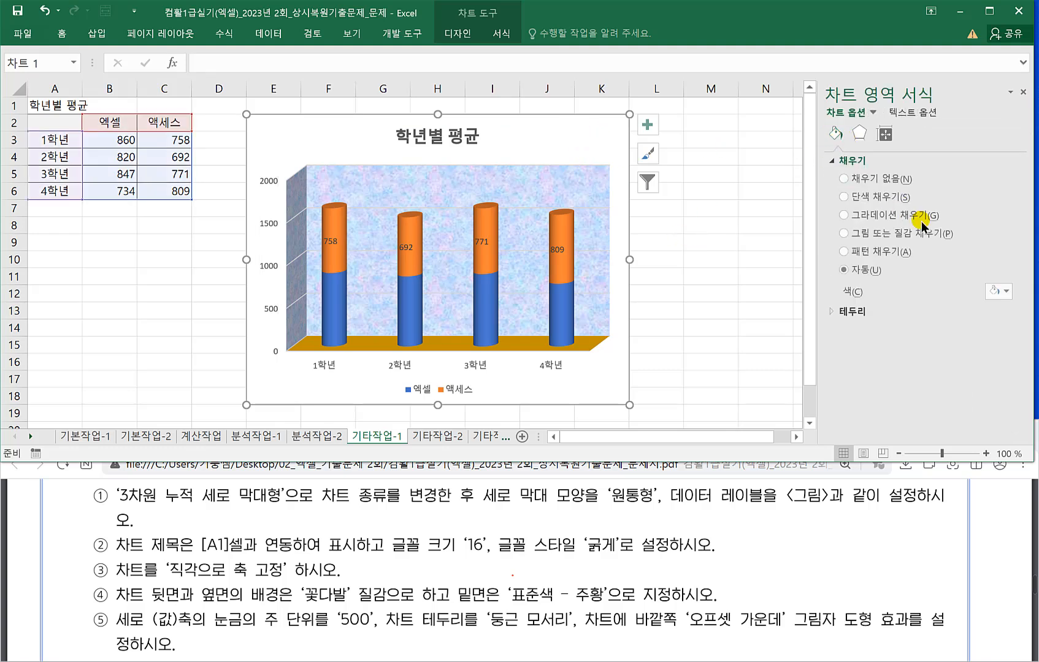
{"action": "left_click", "coordinate": [852, 314]}
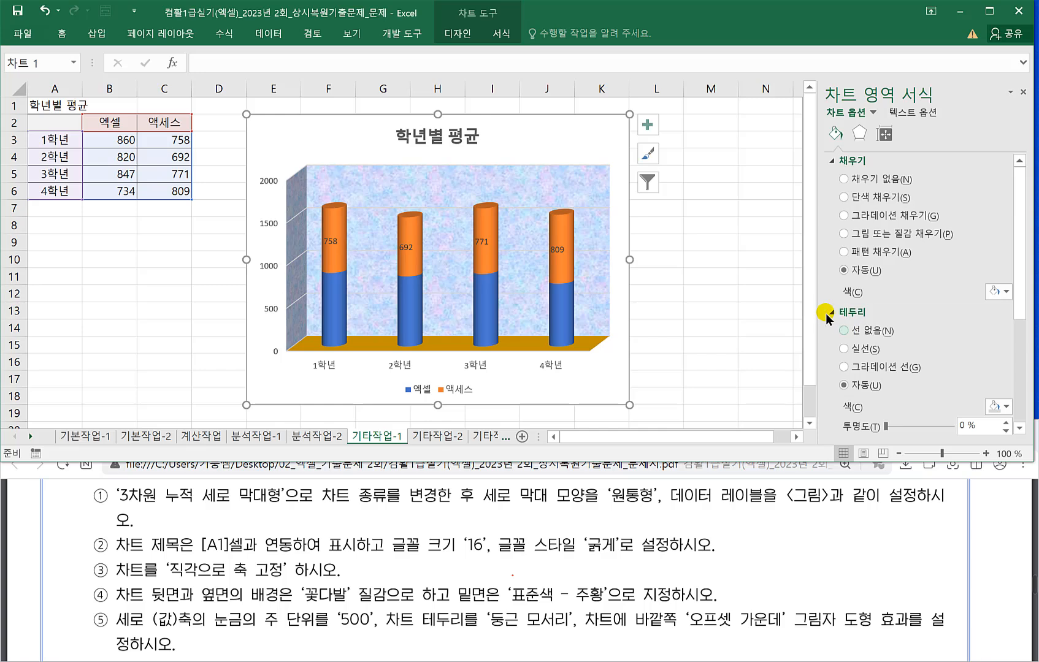
{"action": "scroll", "coordinate": [969, 329], "scroll_direction": "down", "scroll_amount": 5}
{"action": "scroll", "coordinate": [947, 359], "scroll_direction": "down", "scroll_amount": 2}
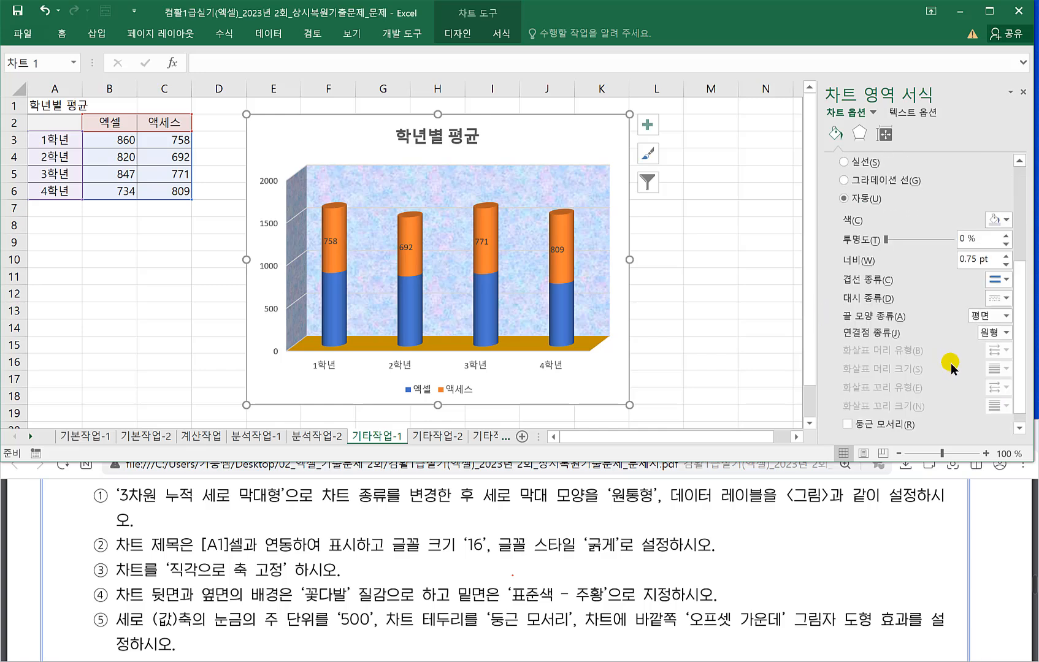
{"action": "left_click", "coordinate": [855, 427]}
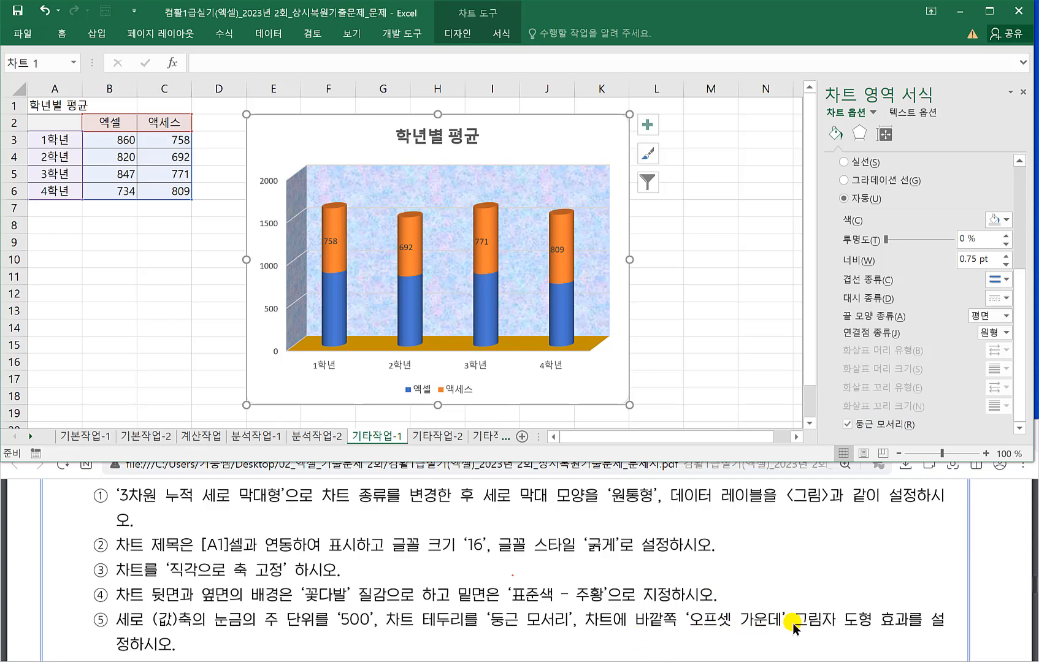
Apply the outer offset-center shadow (바깥쪽, 오프셋 가운데) shape effect to the chart area, as instruction ⑤ requires.
{"action": "left_click_drag", "start_coordinate": [686, 629], "coordinate": [829, 622]}
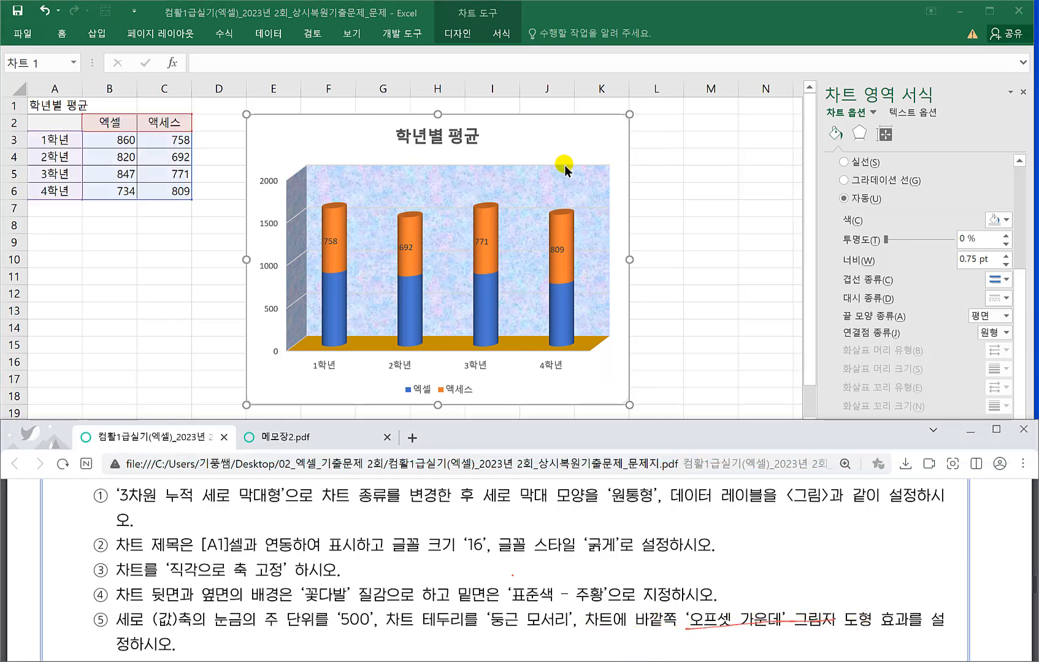
{"action": "left_click", "coordinate": [455, 33]}
{"action": "left_click", "coordinate": [454, 34]}
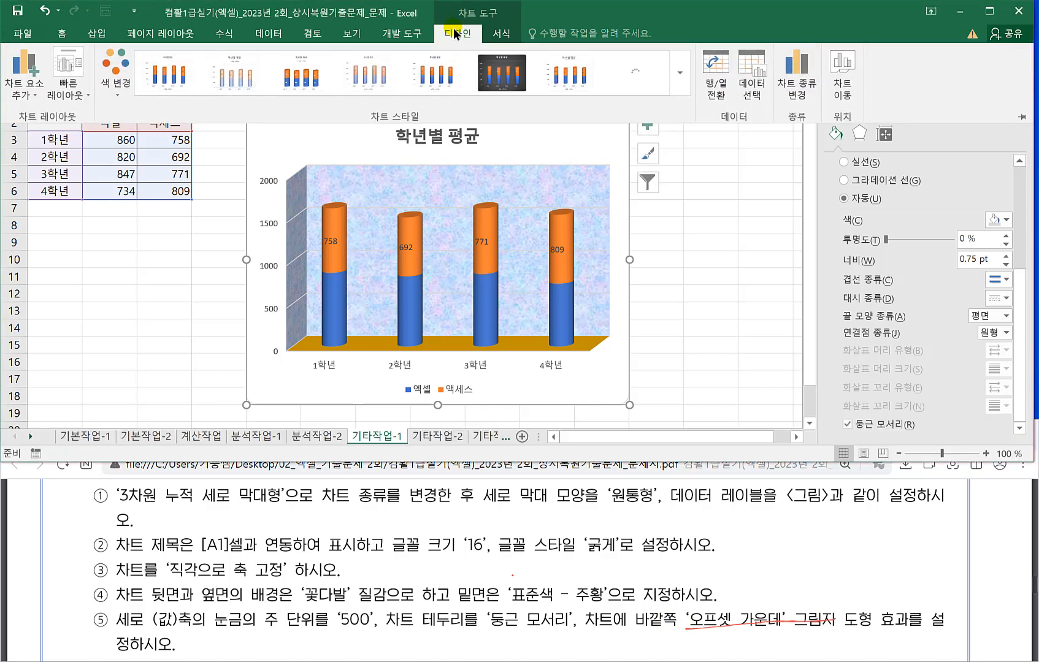
{"action": "left_click", "coordinate": [501, 37]}
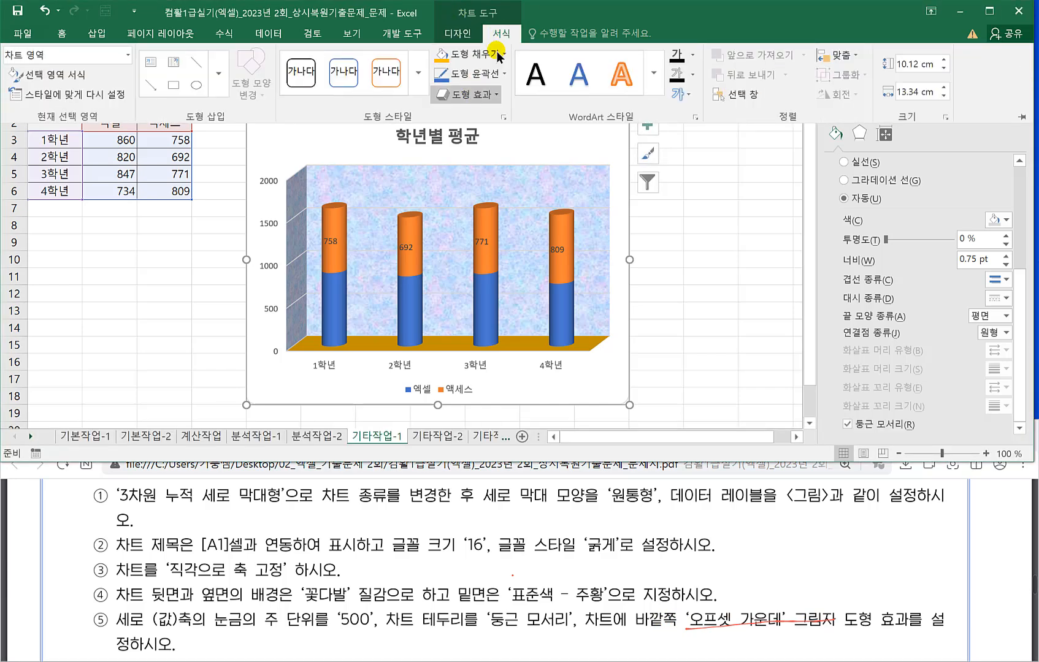
{"action": "left_click", "coordinate": [467, 94]}
{"action": "mouse_move", "coordinate": [531, 152]}
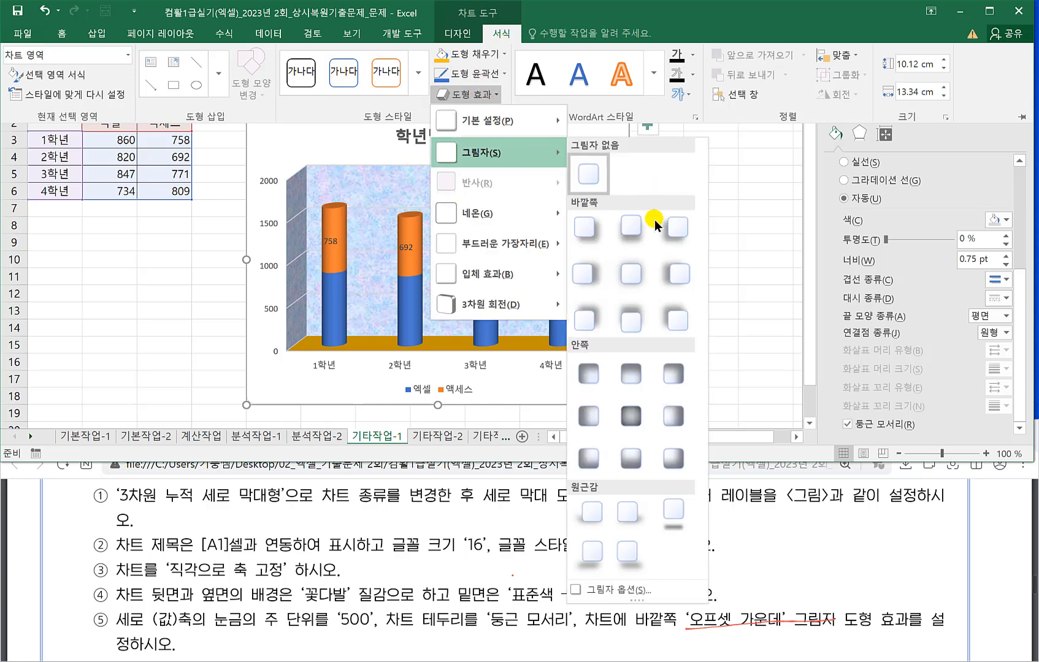
{"action": "left_click", "coordinate": [633, 278]}
{"action": "left_click", "coordinate": [716, 279]}
{"action": "left_click", "coordinate": [716, 279]}
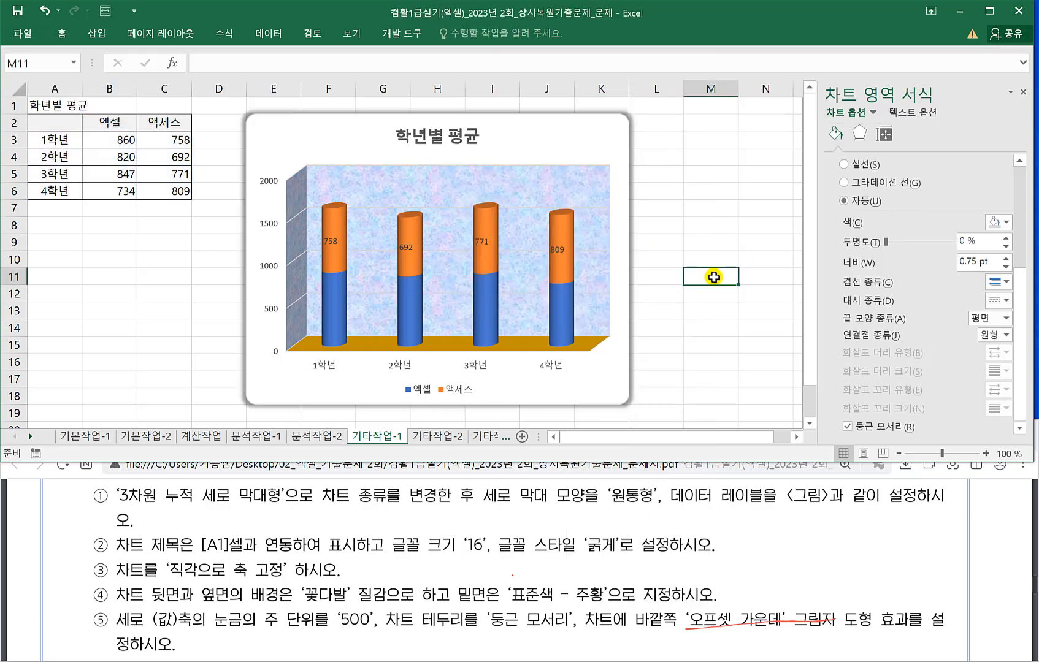
Compare the finished chart with the sample figure in the question PDF.
{"action": "left_click", "coordinate": [633, 526]}
{"action": "scroll", "coordinate": [632, 534], "scroll_direction": "down", "scroll_amount": 6}
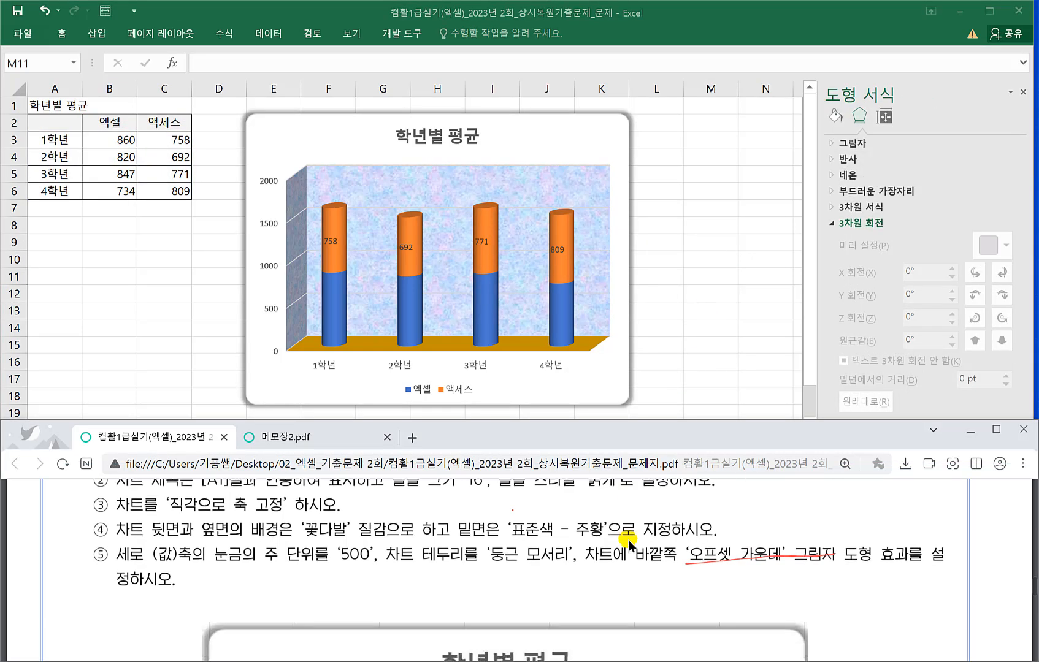
{"action": "left_click", "coordinate": [671, 321]}
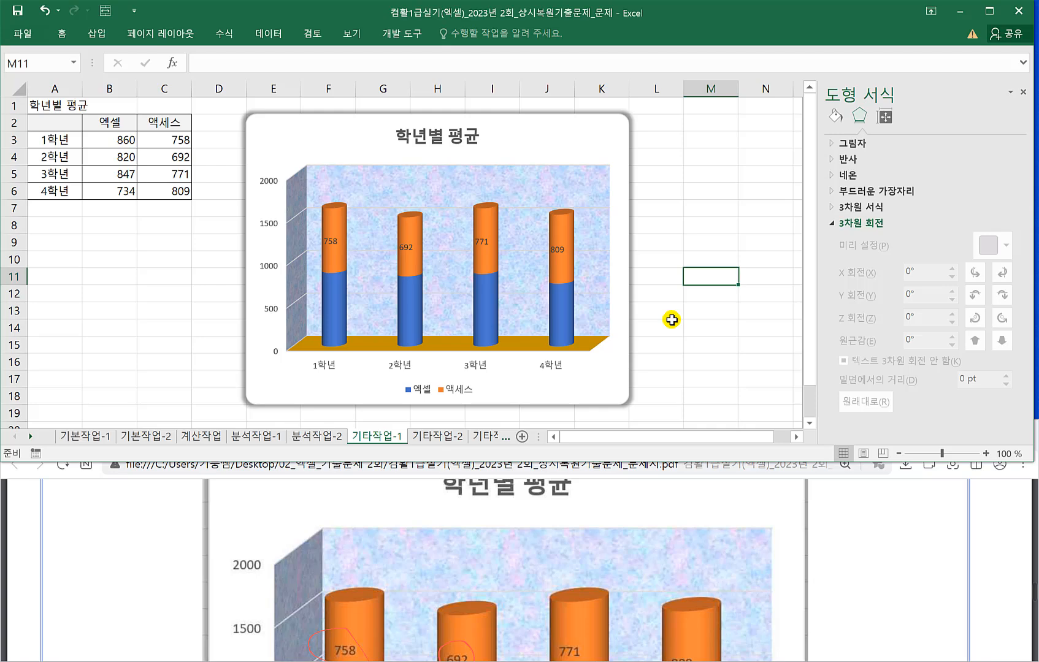
Open the 기타작업-2 sheet and bring up question 2, with its 서식적용 macro instructions, in the question PDF.
{"action": "left_click", "coordinate": [440, 437]}
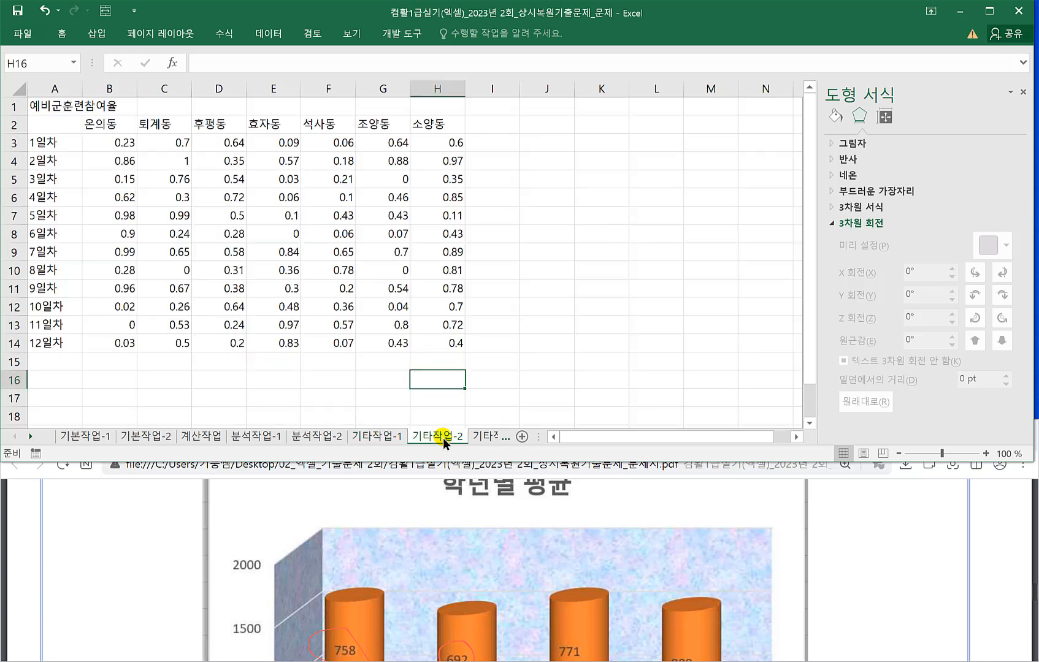
{"action": "left_click", "coordinate": [123, 534]}
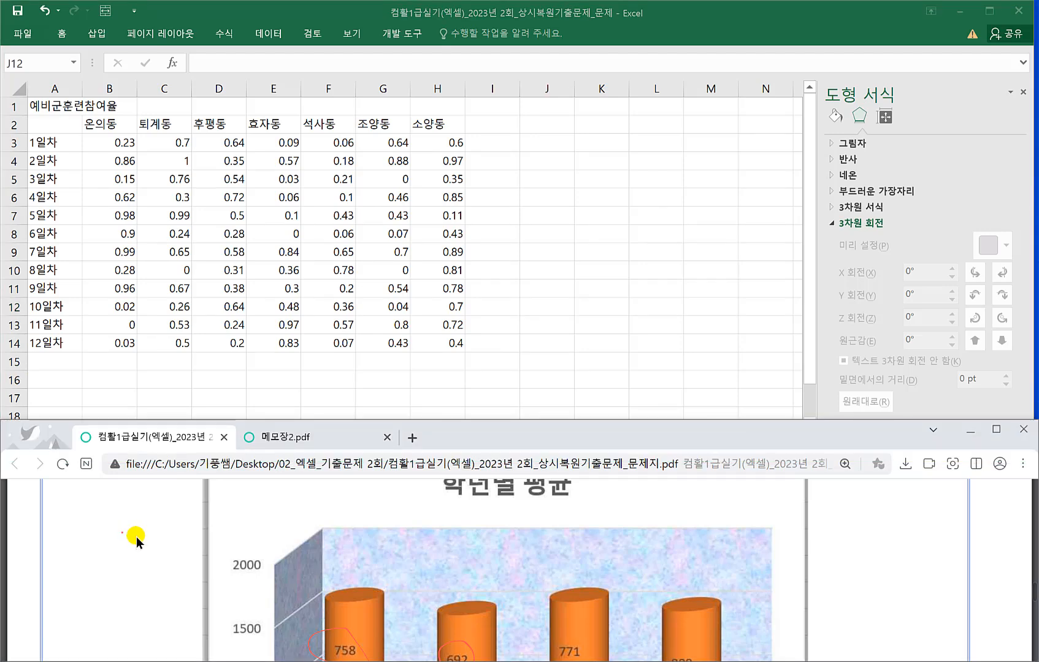
{"action": "scroll", "coordinate": [137, 537], "scroll_direction": "down", "scroll_amount": 5}
{"action": "scroll", "coordinate": [137, 531], "scroll_direction": "down", "scroll_amount": 2}
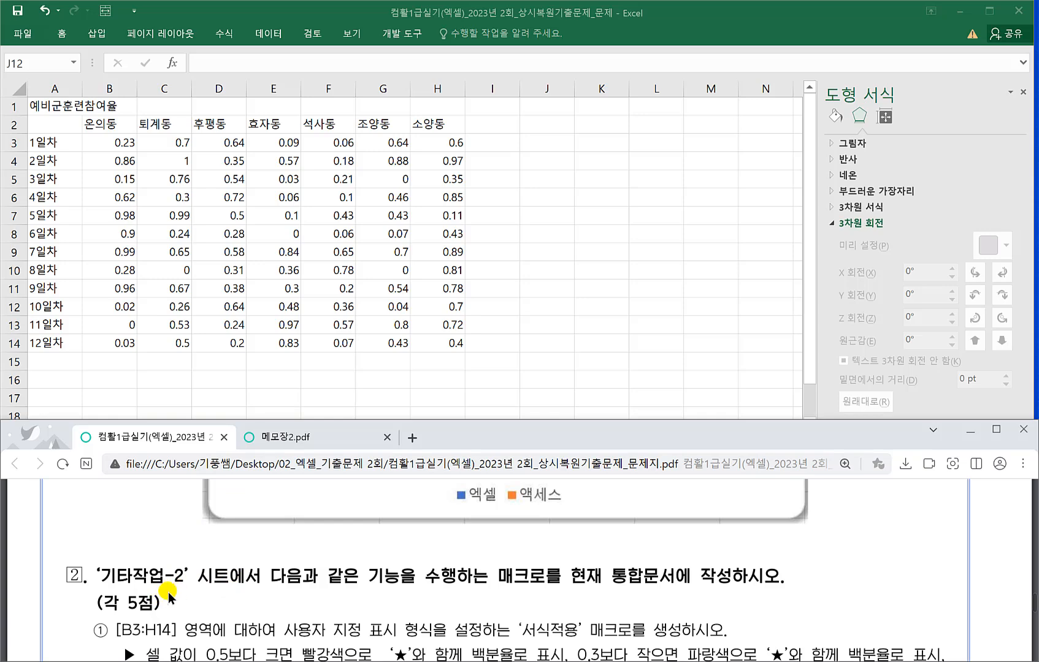
{"action": "scroll", "coordinate": [157, 622], "scroll_direction": "down", "scroll_amount": 1}
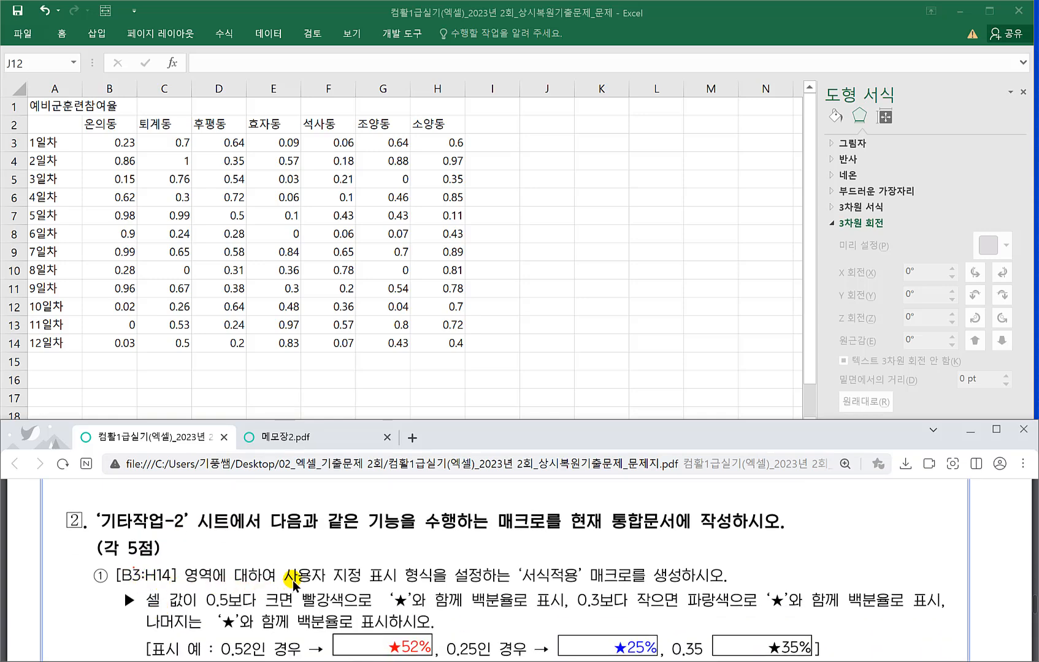
Read the 서식적용 macro instructions in the question PDF, marking the red, blue and remaining-value conditions with the pen.
{"action": "left_click_drag", "start_coordinate": [295, 586], "coordinate": [449, 586]}
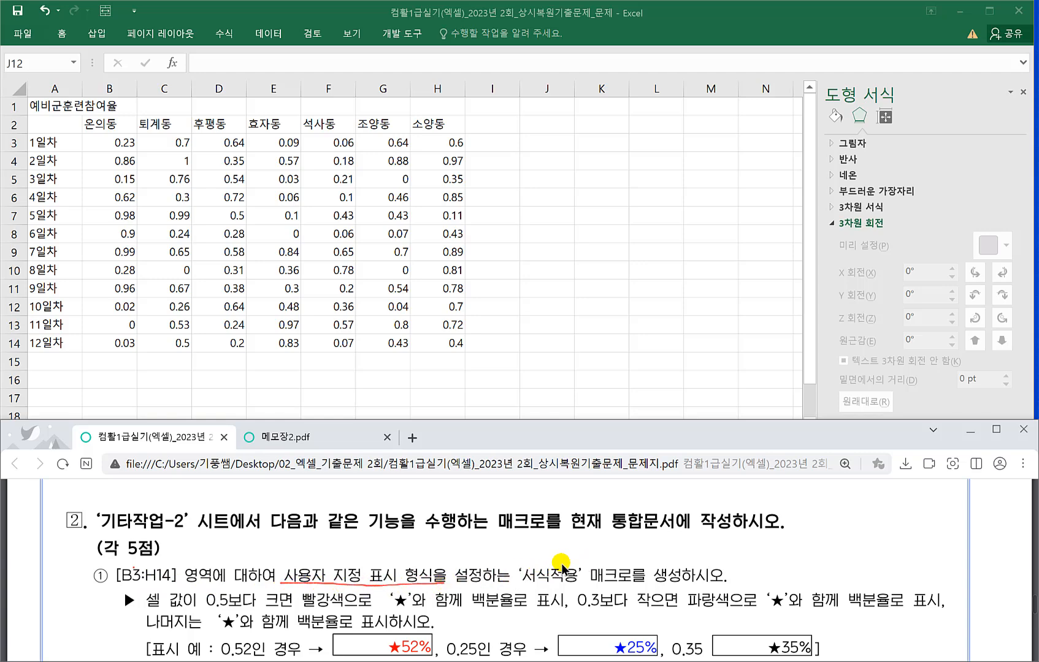
{"action": "scroll", "coordinate": [491, 563], "scroll_direction": "down", "scroll_amount": 1}
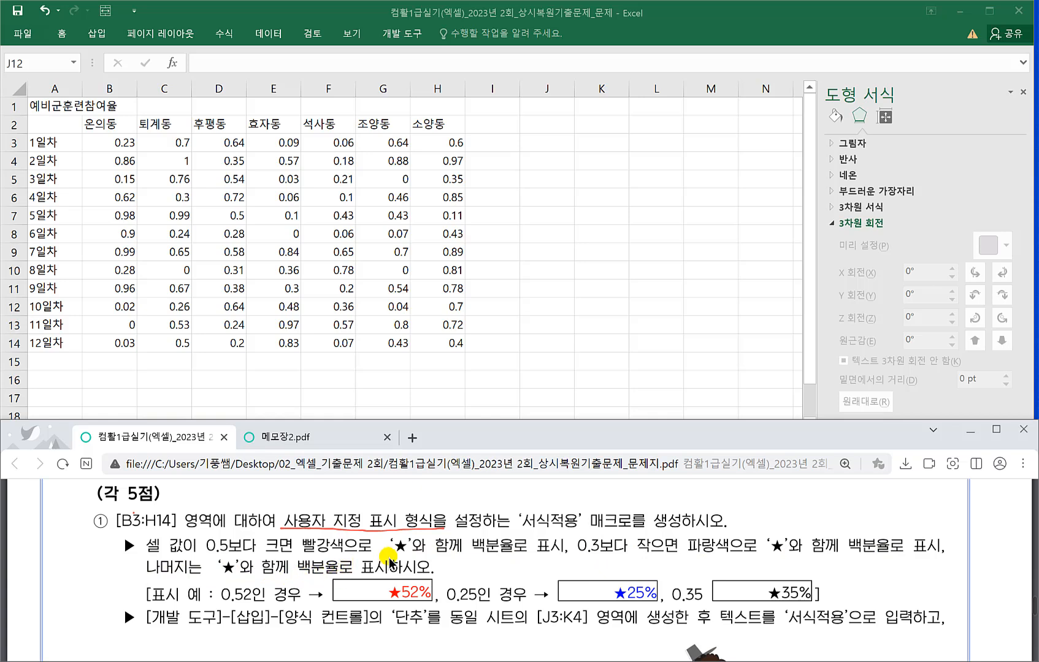
{"action": "mouse_move", "coordinate": [147, 557]}
{"action": "left_mouse_down"}
{"action": "mouse_move", "coordinate": [257, 556]}
{"action": "mouse_move", "coordinate": [343, 531]}
{"action": "mouse_move", "coordinate": [519, 532]}
{"action": "mouse_move", "coordinate": [497, 554]}
{"action": "left_mouse_up"}
{"action": "left_click_drag", "start_coordinate": [404, 563], "coordinate": [300, 555]}
{"action": "mouse_move", "coordinate": [572, 554]}
{"action": "left_mouse_down"}
{"action": "mouse_move", "coordinate": [677, 541]}
{"action": "mouse_move", "coordinate": [854, 552]}
{"action": "mouse_move", "coordinate": [884, 540]}
{"action": "mouse_move", "coordinate": [690, 532]}
{"action": "left_mouse_up"}
{"action": "left_click_drag", "start_coordinate": [147, 577], "coordinate": [337, 571]}
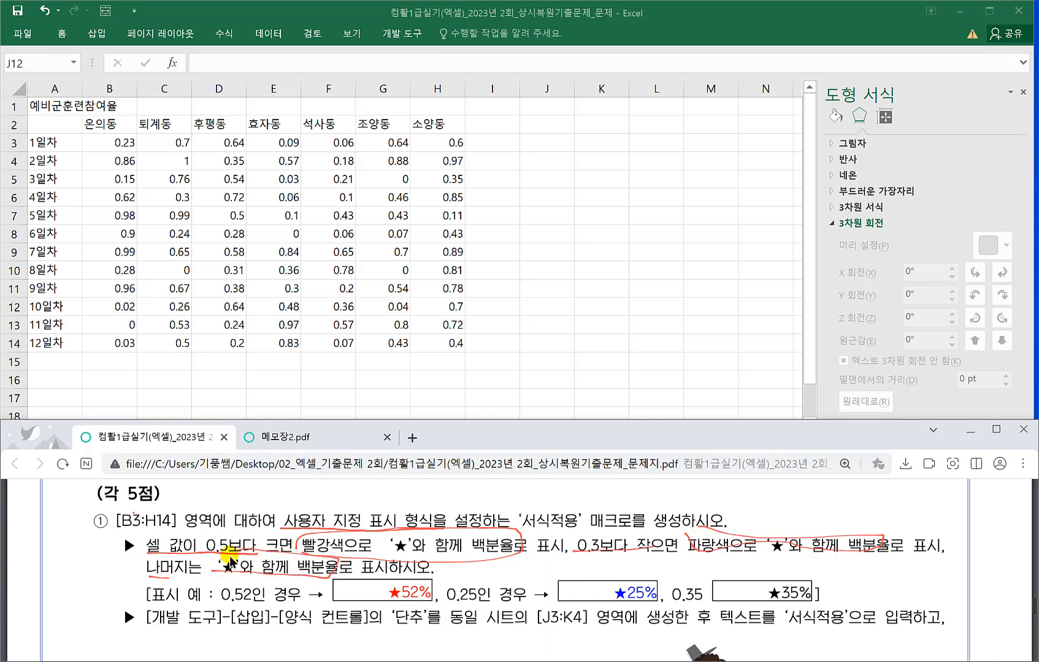
Start recording a macro named 서식적용 in the current workbook.
{"action": "left_click", "coordinate": [545, 212]}
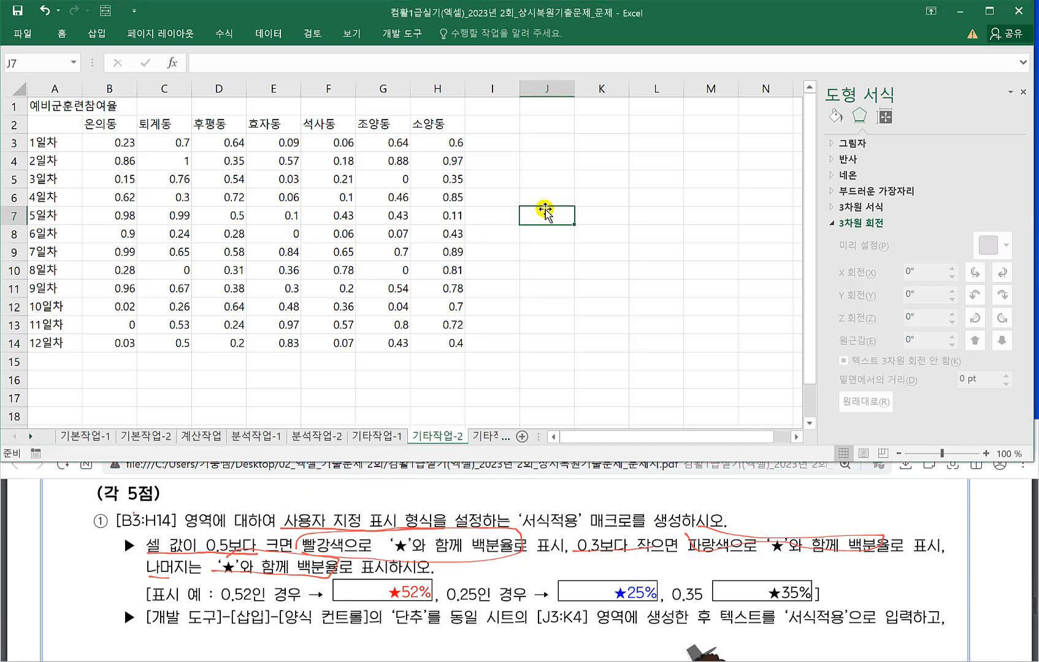
{"action": "left_click", "coordinate": [404, 36]}
{"action": "left_click", "coordinate": [132, 48]}
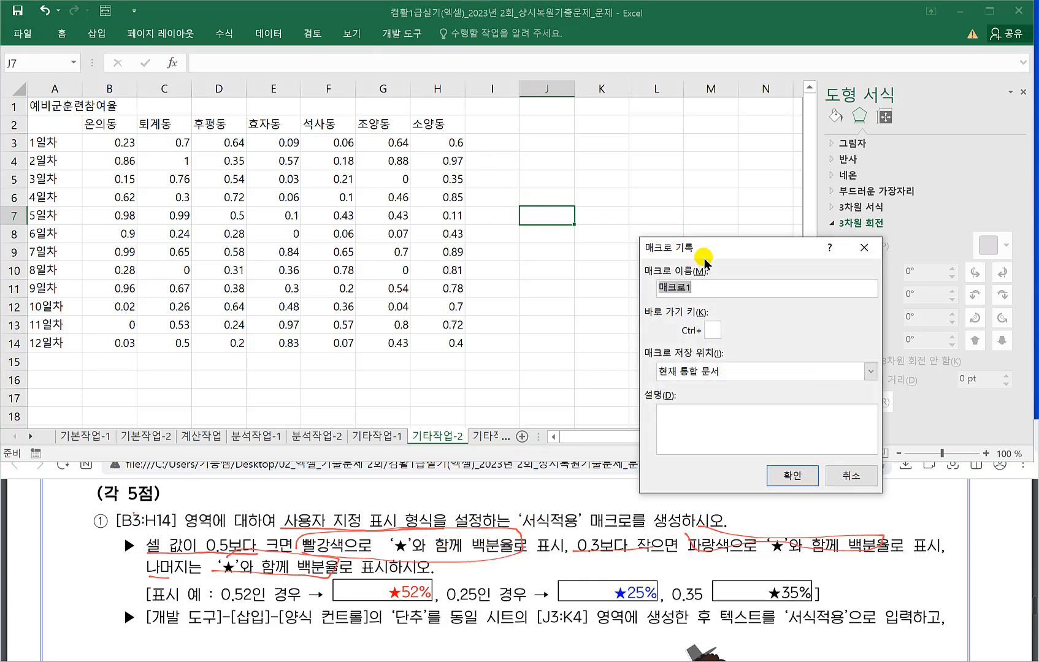
{"action": "type", "text": "서"}
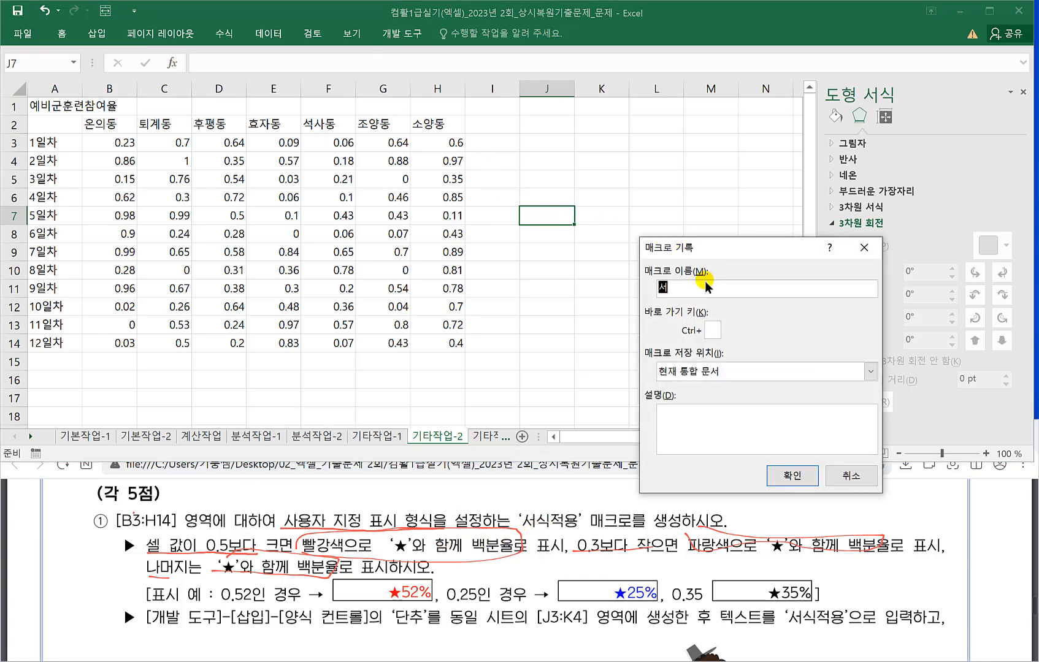
{"action": "type", "text": "식적용"}
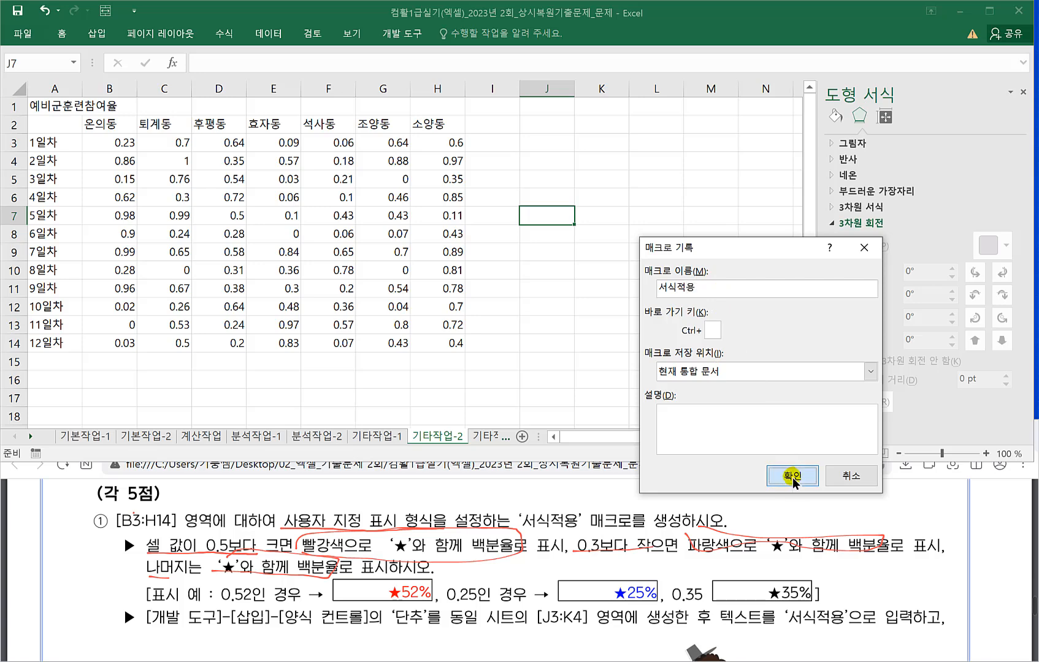
{"action": "left_click", "coordinate": [792, 476]}
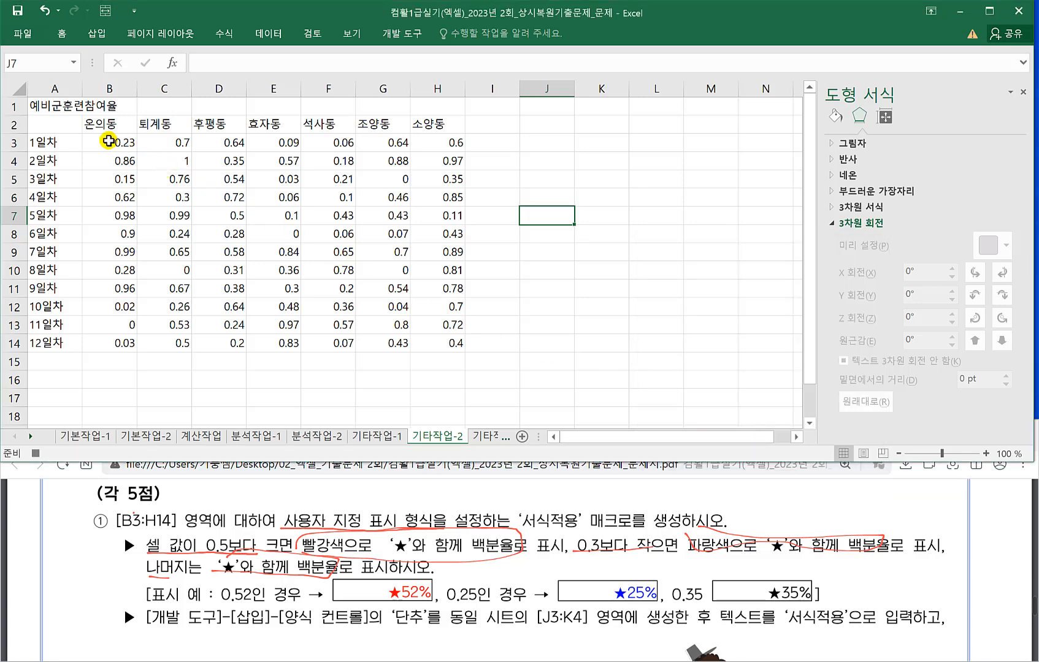
For cells B3:H14, enter a custom number format beginning with the section [빨강][>0.5]"★"0%;.
{"action": "left_click_drag", "start_coordinate": [108, 141], "coordinate": [448, 341]}
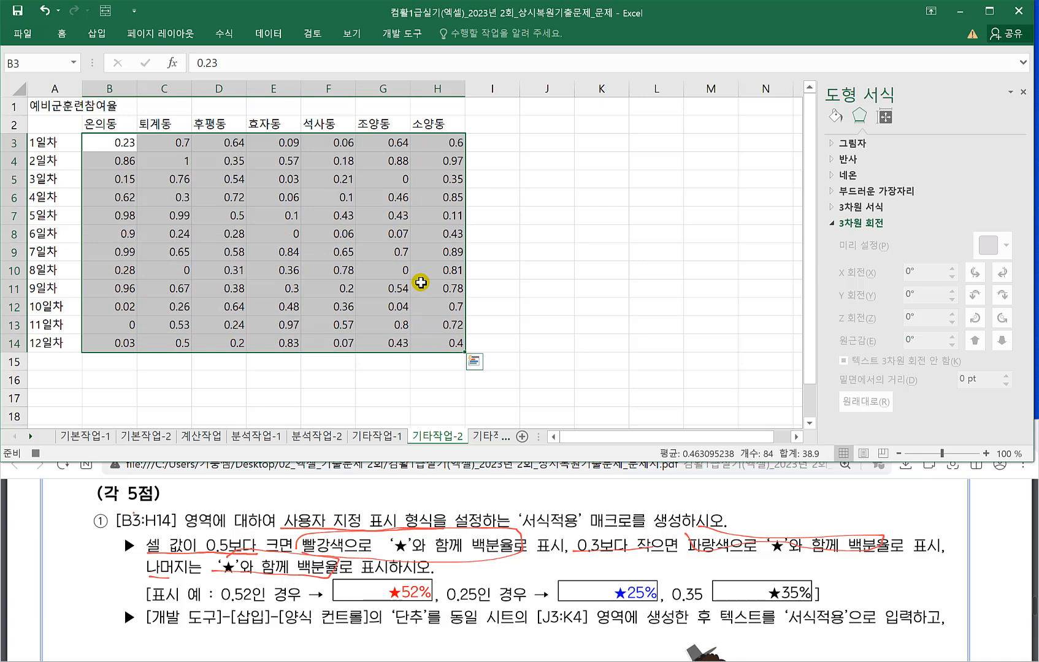
{"action": "key", "text": "ctrl+1"}
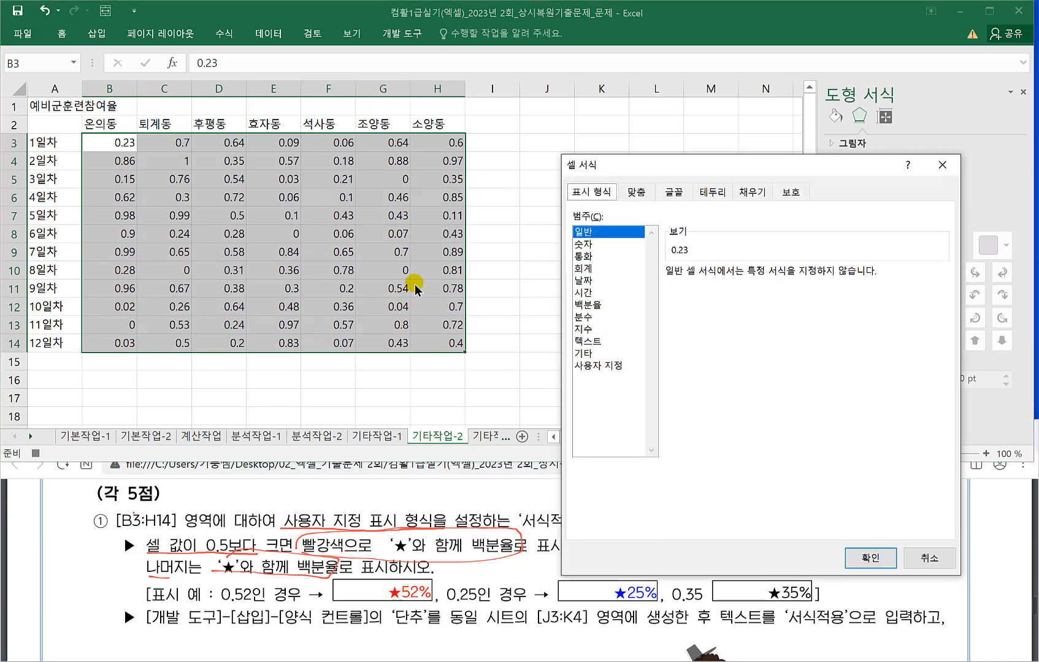
{"action": "left_click", "coordinate": [604, 366]}
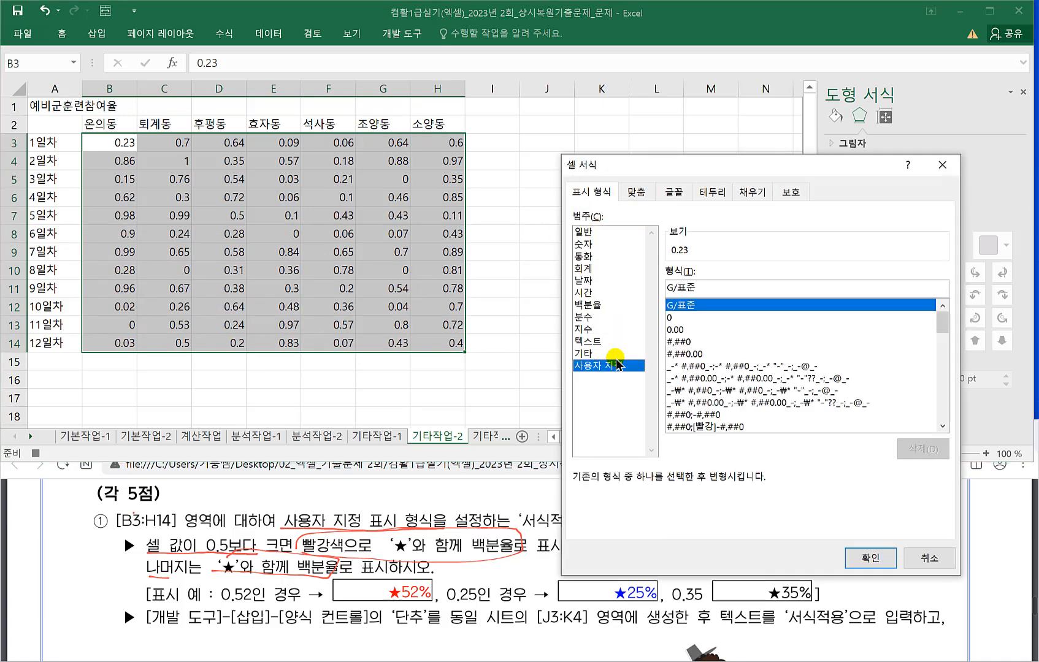
{"action": "left_click_drag", "start_coordinate": [648, 295], "coordinate": [642, 293]}
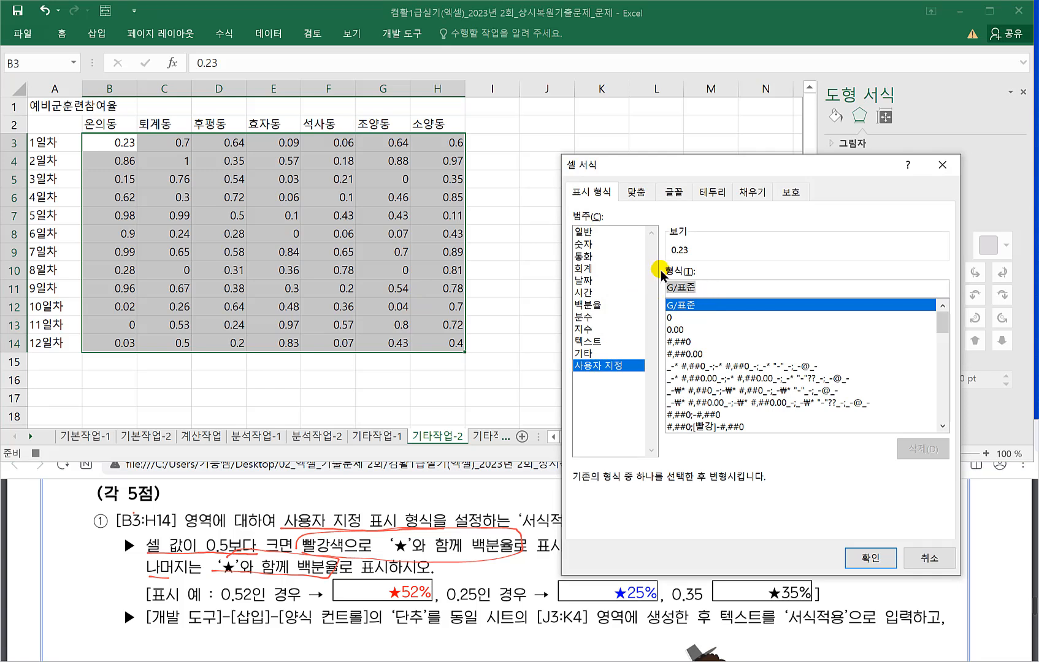
{"action": "key", "text": "BackSpace"}
{"action": "type", "text": "[빨강"}
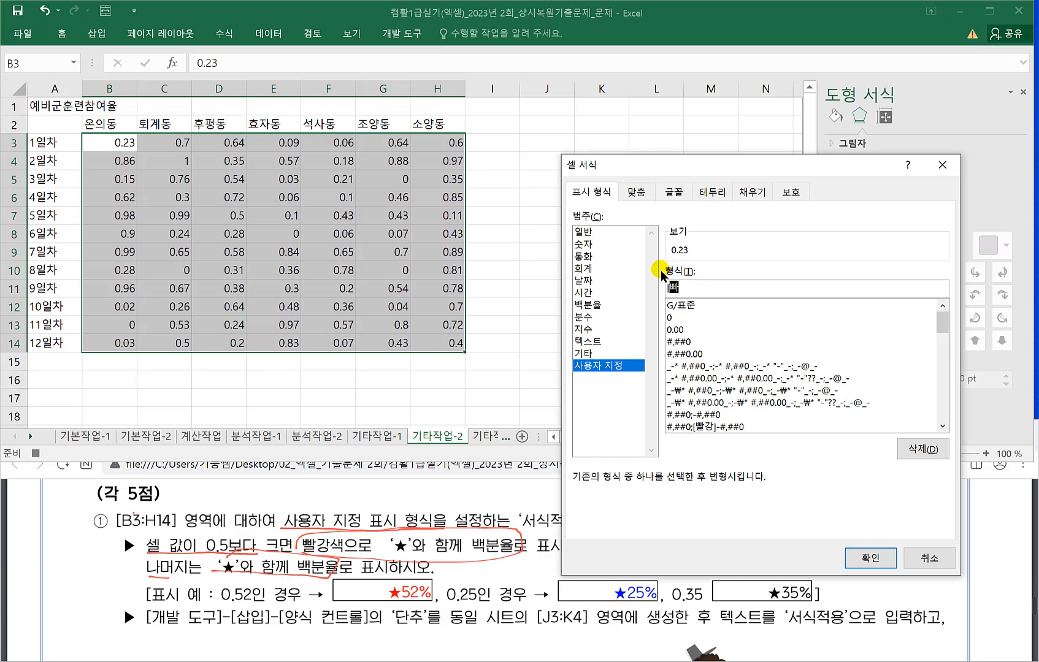
{"action": "type", "text": "]["}
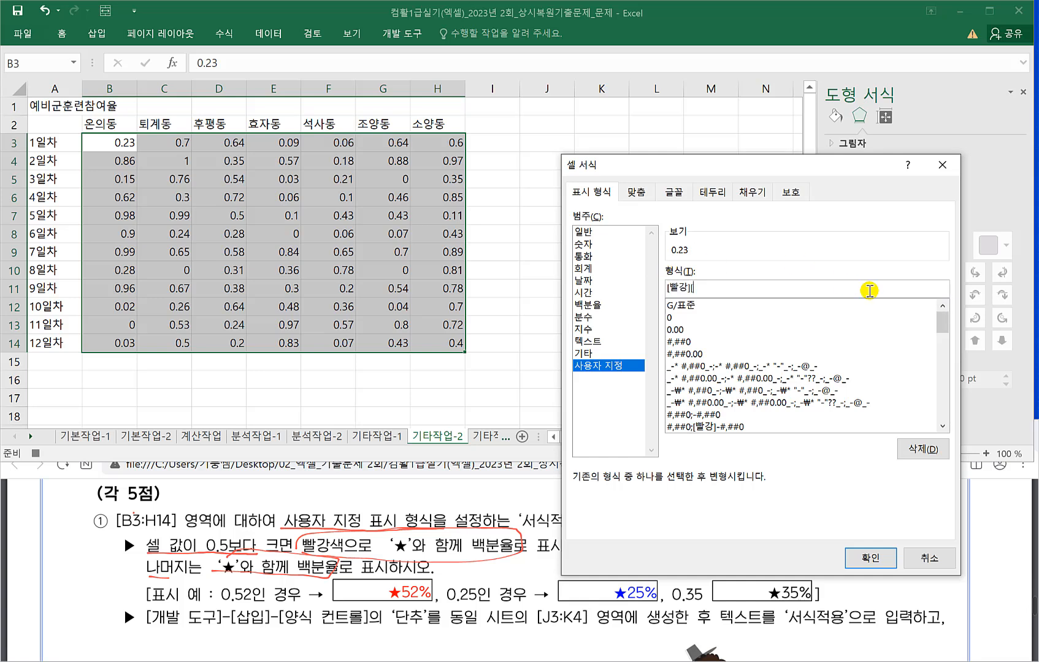
{"action": "type", "text": ">0.5]"}
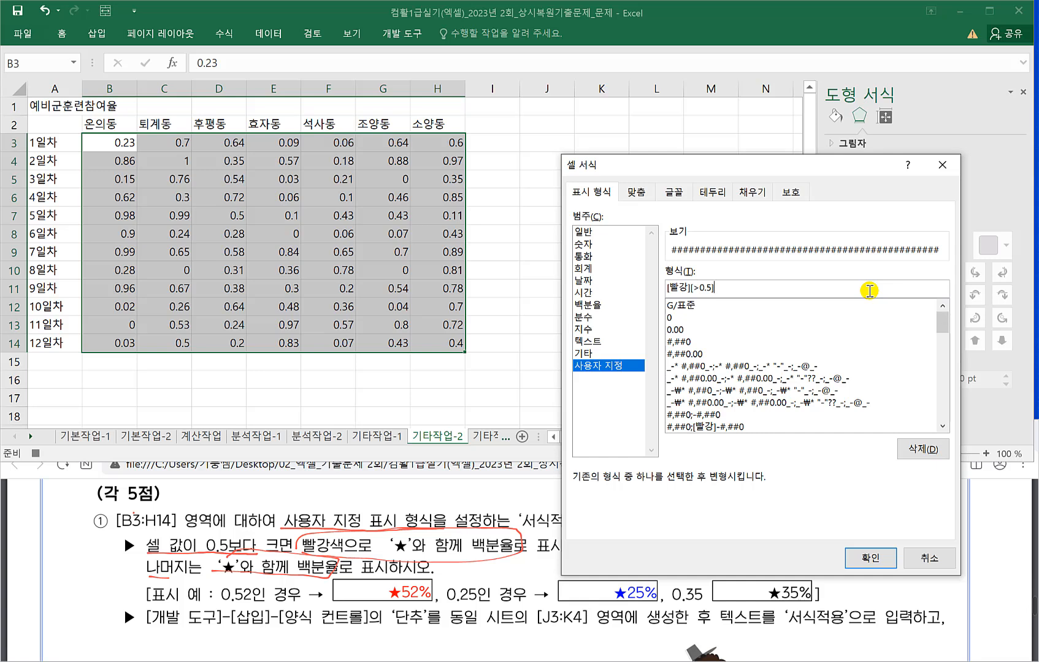
{"action": "type", "text": "\"ㅁ"}
{"action": "key", "text": "Hangul_Hanja"}
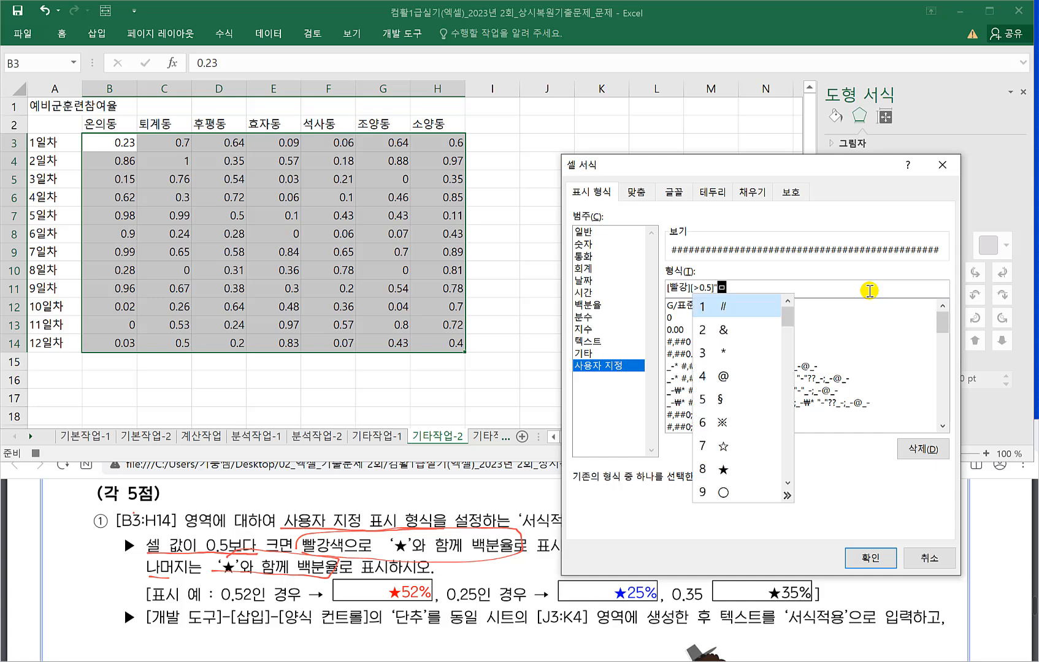
{"action": "type", "text": "8\""}
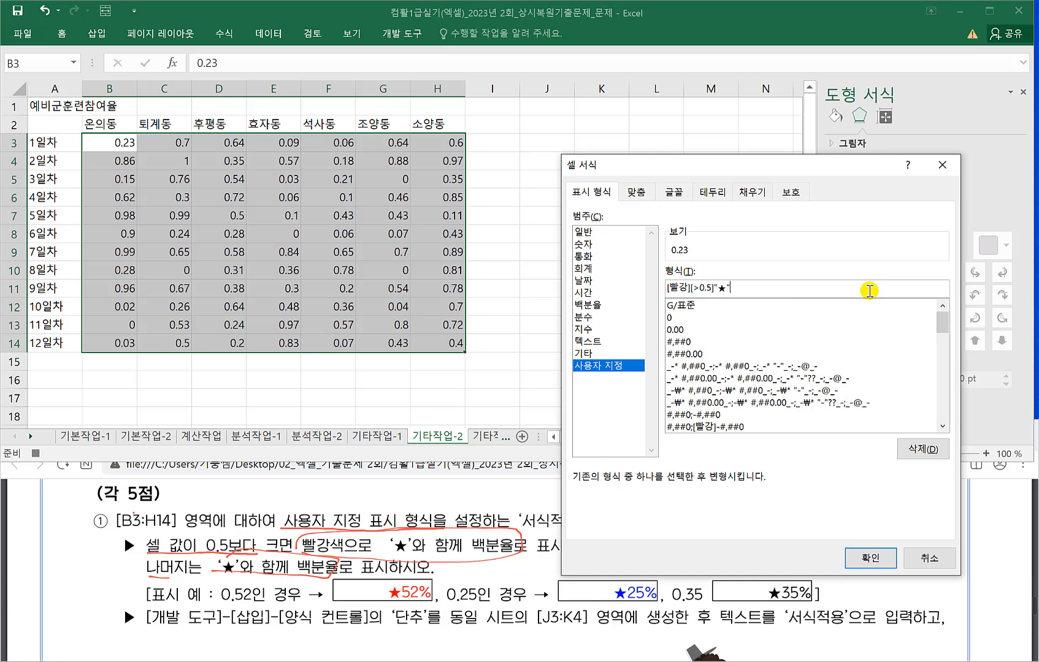
{"action": "type", "text": "0%"}
{"action": "type", "text": ";"}
Add the second section [파랑][<0..3]"★"0%; to the custom number format.
{"action": "left_click_drag", "start_coordinate": [721, 157], "coordinate": [685, 73]}
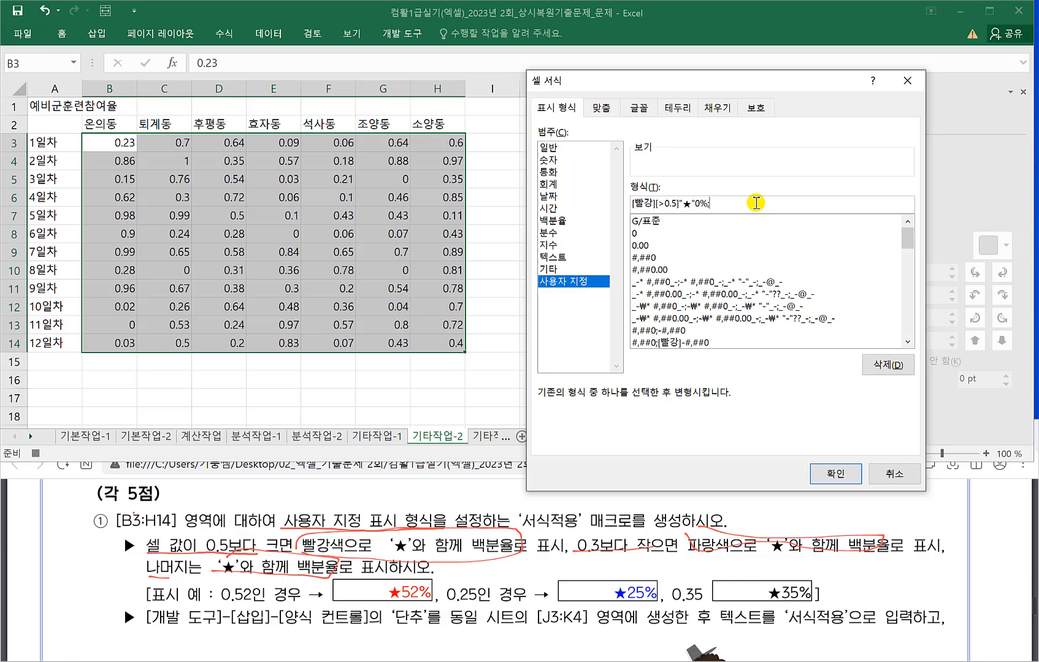
{"action": "type", "text": "[파랑"}
{"action": "type", "text": "]("}
{"action": "type", "text": "<"}
{"action": "type", "text": "0..3"}
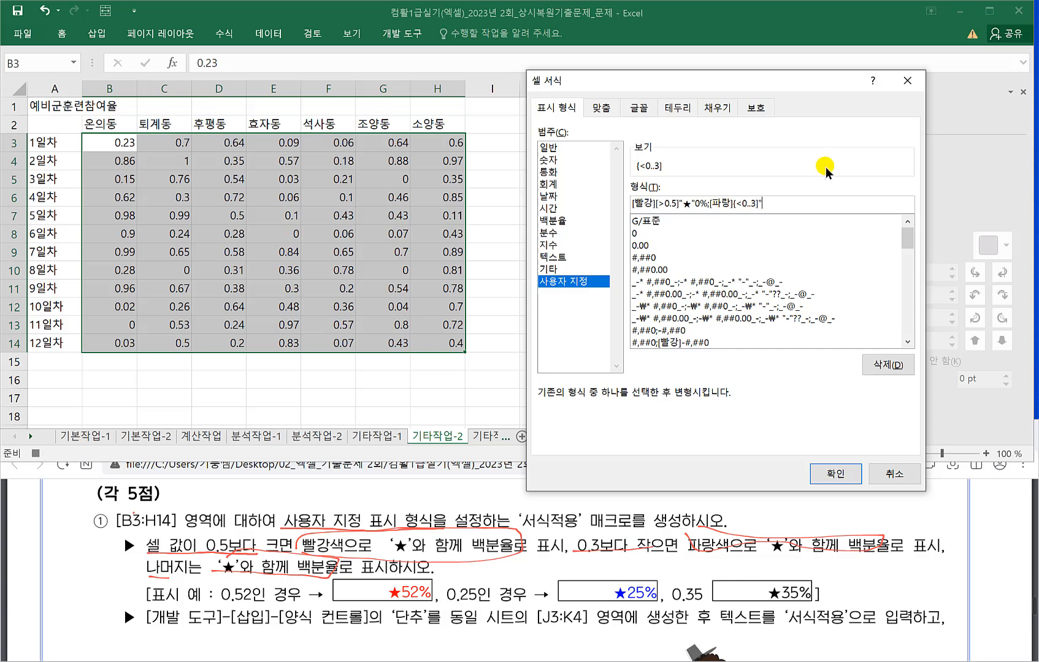
{"action": "type", "text": "]\"ㅁ"}
{"action": "key", "text": "Hangul_Hanja"}
{"action": "type", "text": "8"}
{"action": "type", "text": "\""}
{"action": "type", "text": "0"}
{"action": "type", "text": "%"}
{"action": "type", "text": ";"}
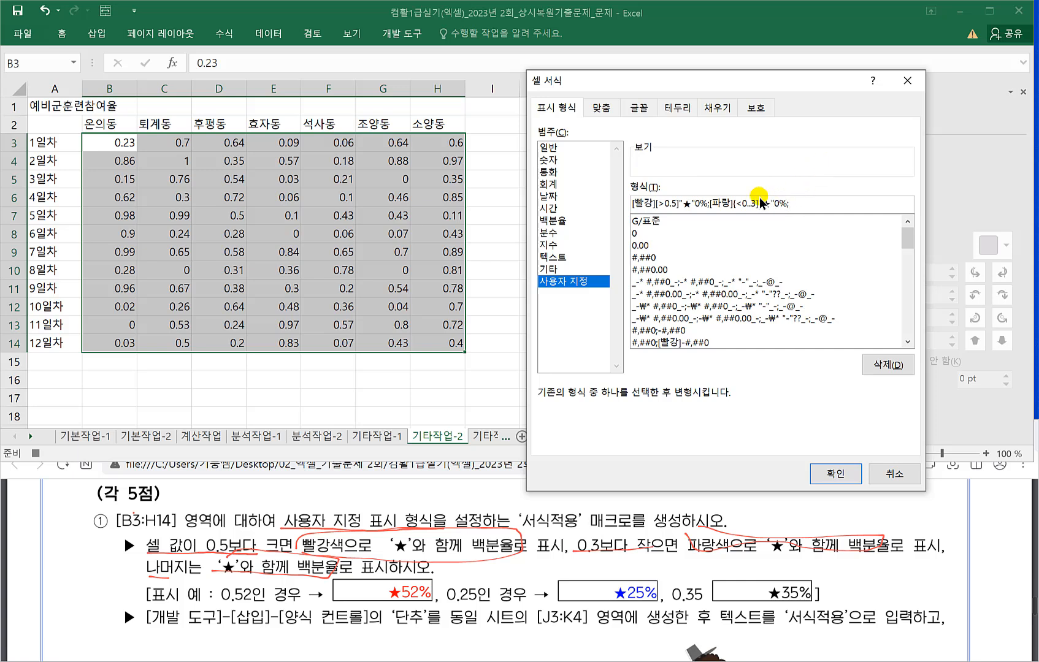
Copy "★"0% in as the final section, apply the custom format to B3:H14 and stop recording the macro.
{"action": "left_click_drag", "start_coordinate": [760, 203], "coordinate": [786, 204]}
{"action": "key", "text": "ctrl+c"}
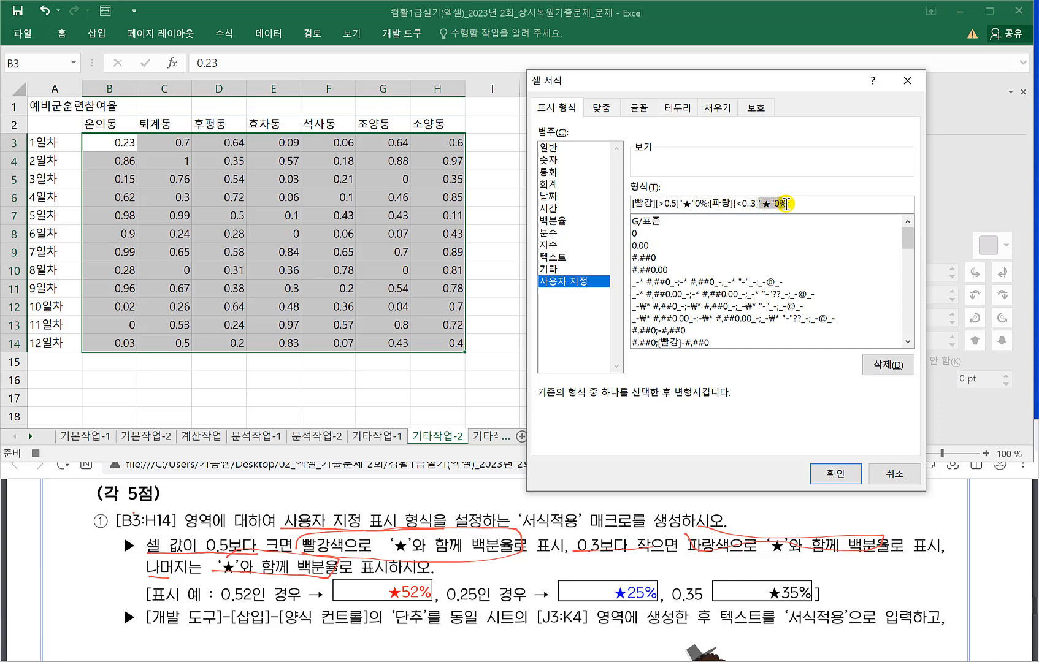
{"action": "left_click", "coordinate": [820, 204]}
{"action": "key", "text": "ctrl+v"}
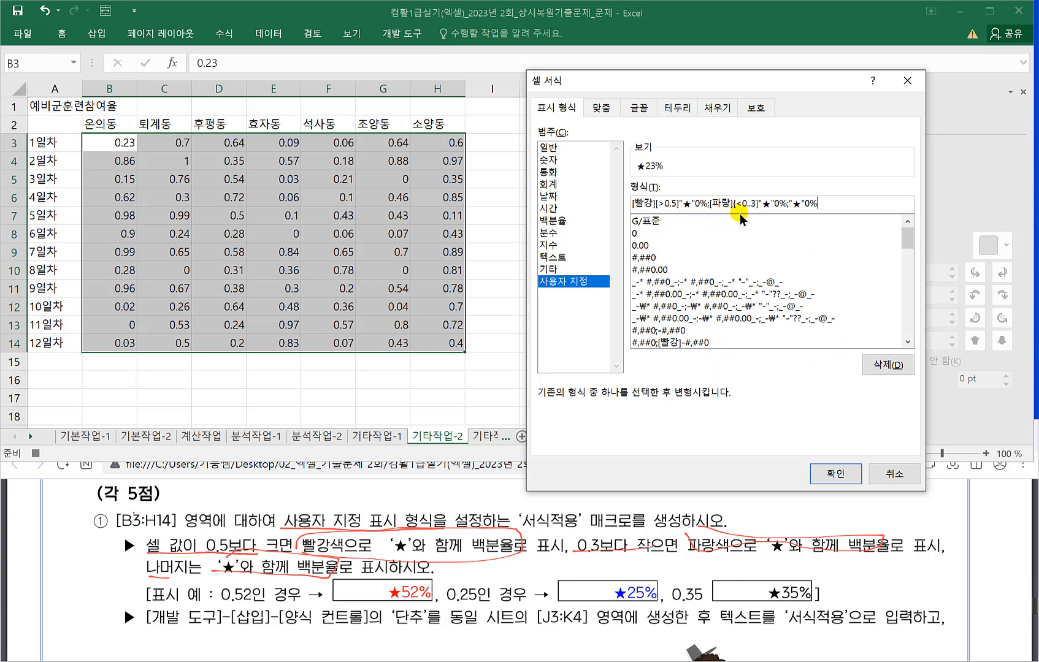
{"action": "left_click", "coordinate": [826, 474]}
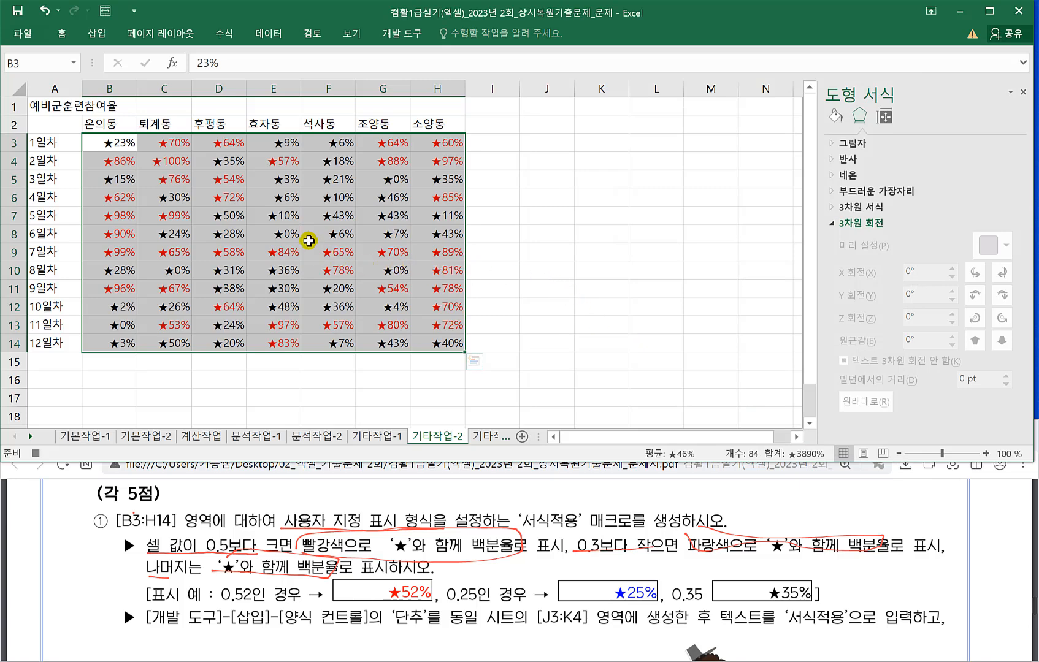
{"action": "left_click", "coordinate": [398, 35]}
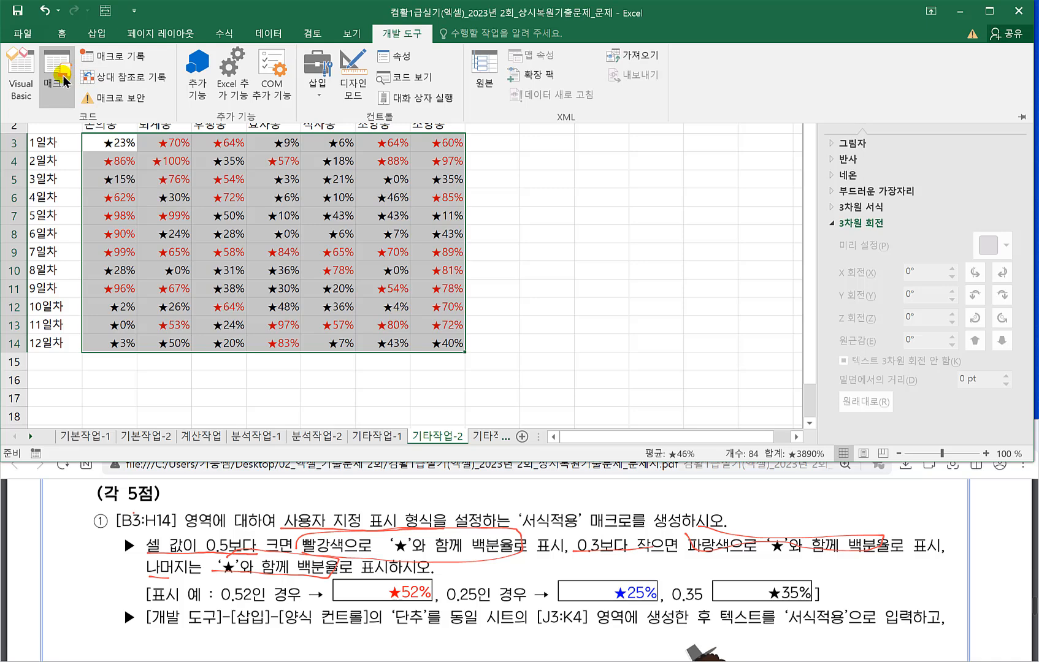
Check the custom format code applied to B3:H14, especially its 파랑 section.
{"action": "key", "text": "ctrl+1"}
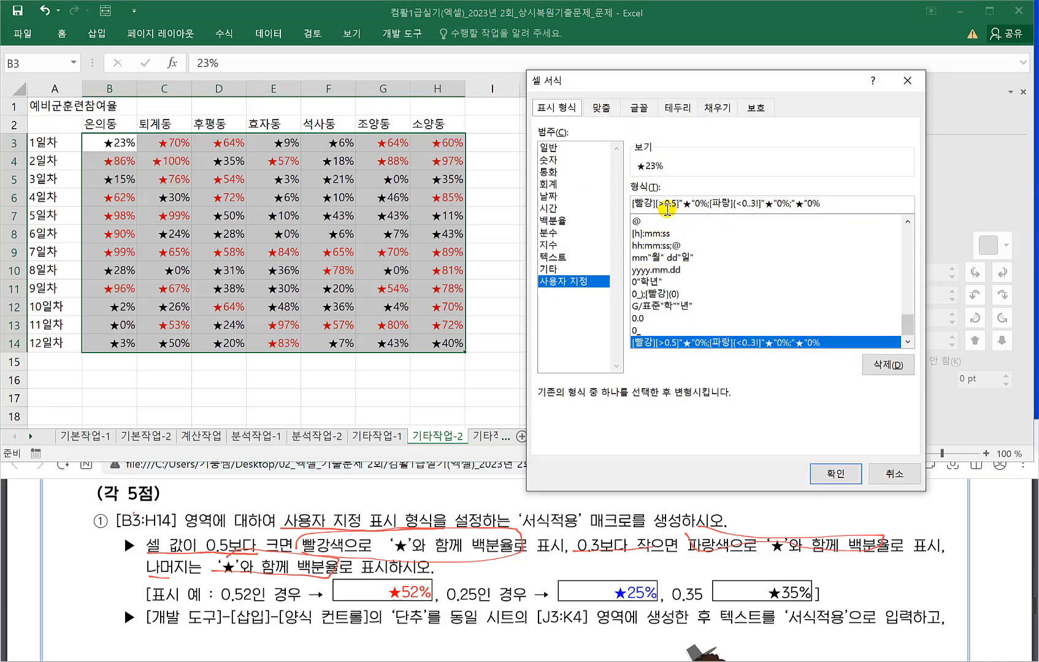
{"action": "left_click", "coordinate": [737, 204]}
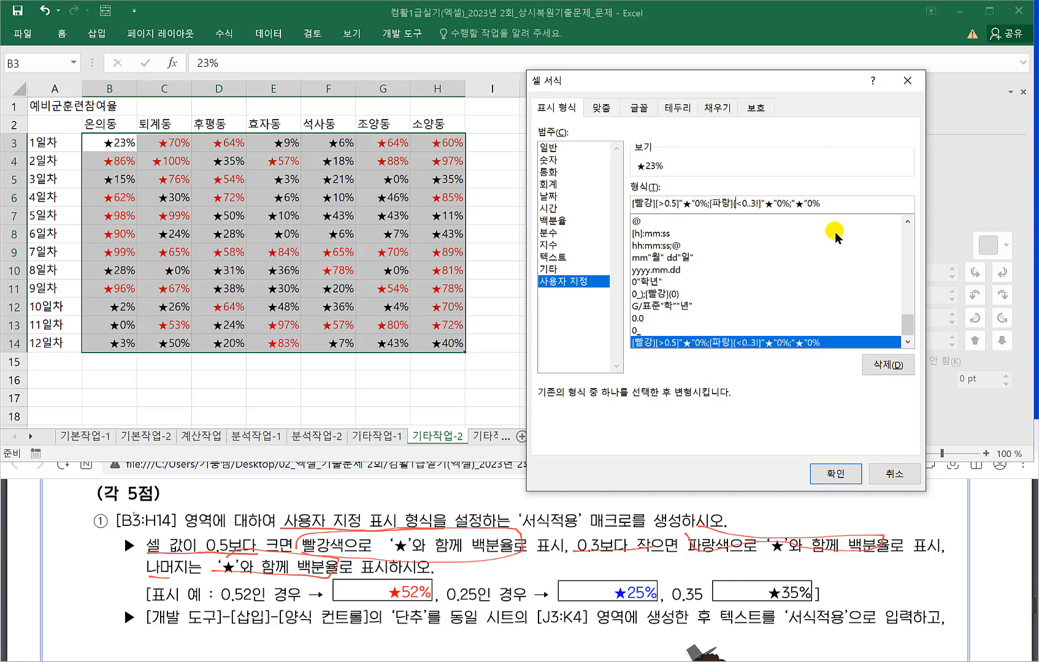
{"action": "left_click", "coordinate": [836, 474]}
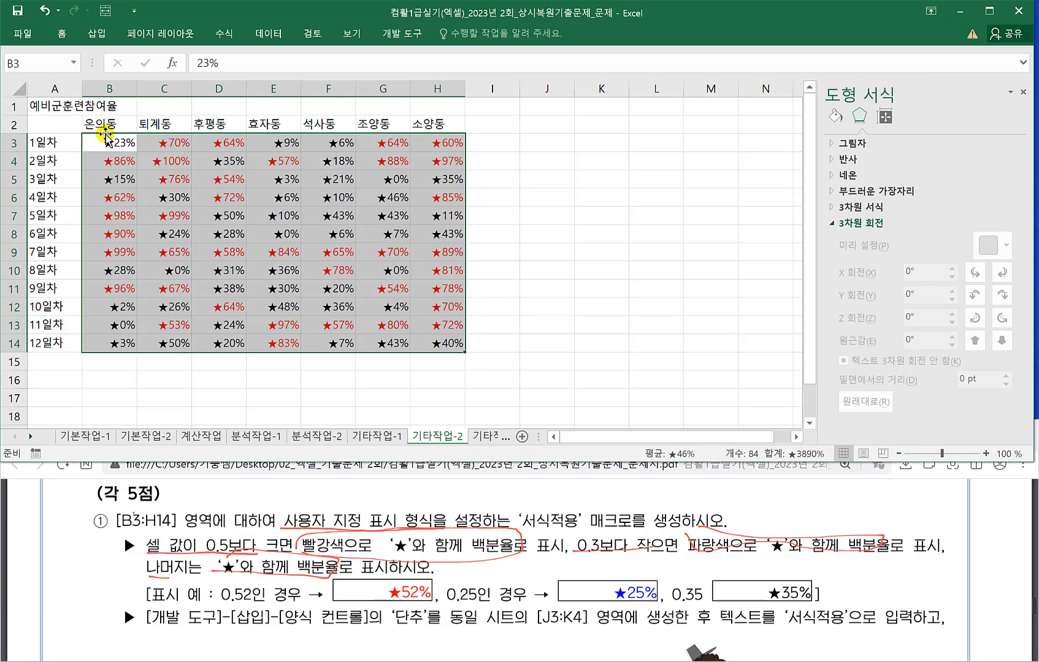
Delete the 서식적용 macro and undo the custom number format on B3:H14.
{"action": "left_click", "coordinate": [396, 37]}
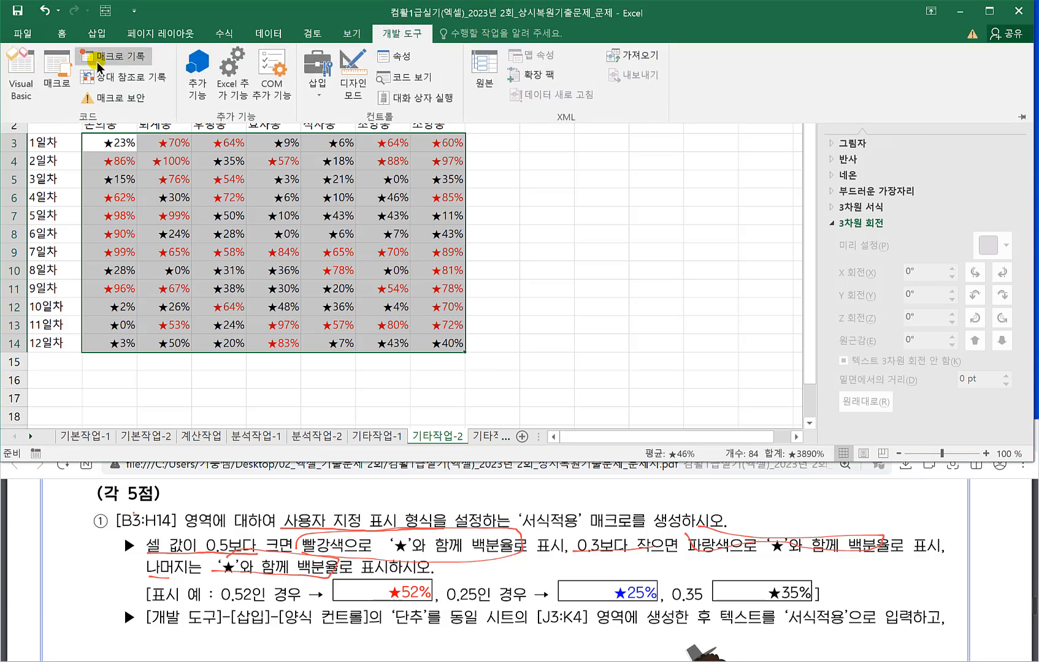
{"action": "left_click", "coordinate": [57, 60]}
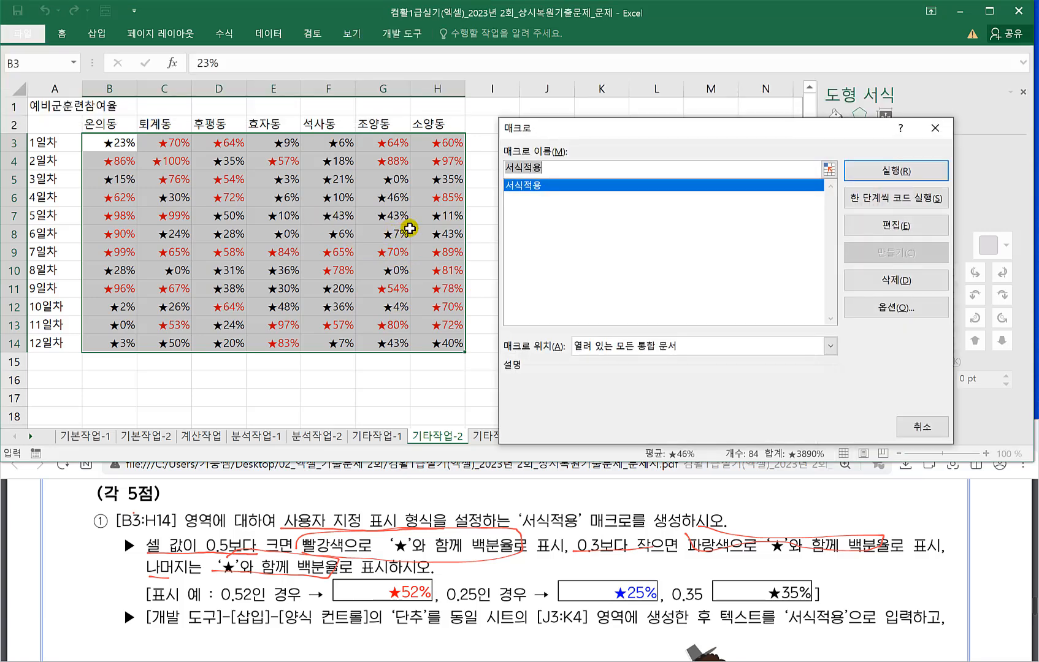
{"action": "left_click", "coordinate": [518, 187]}
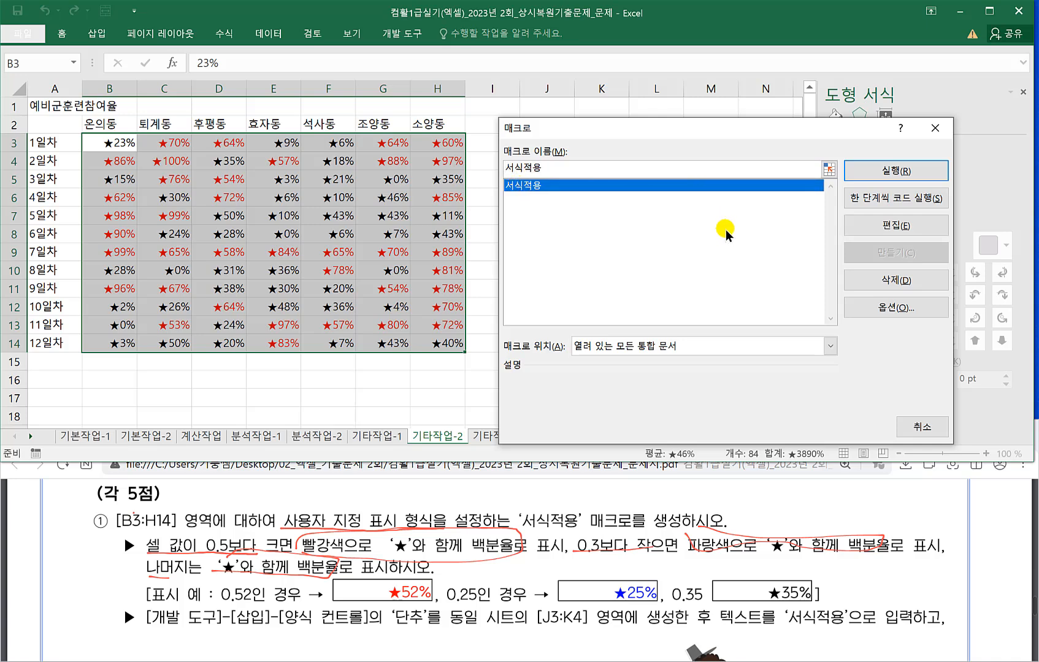
{"action": "left_click", "coordinate": [895, 280]}
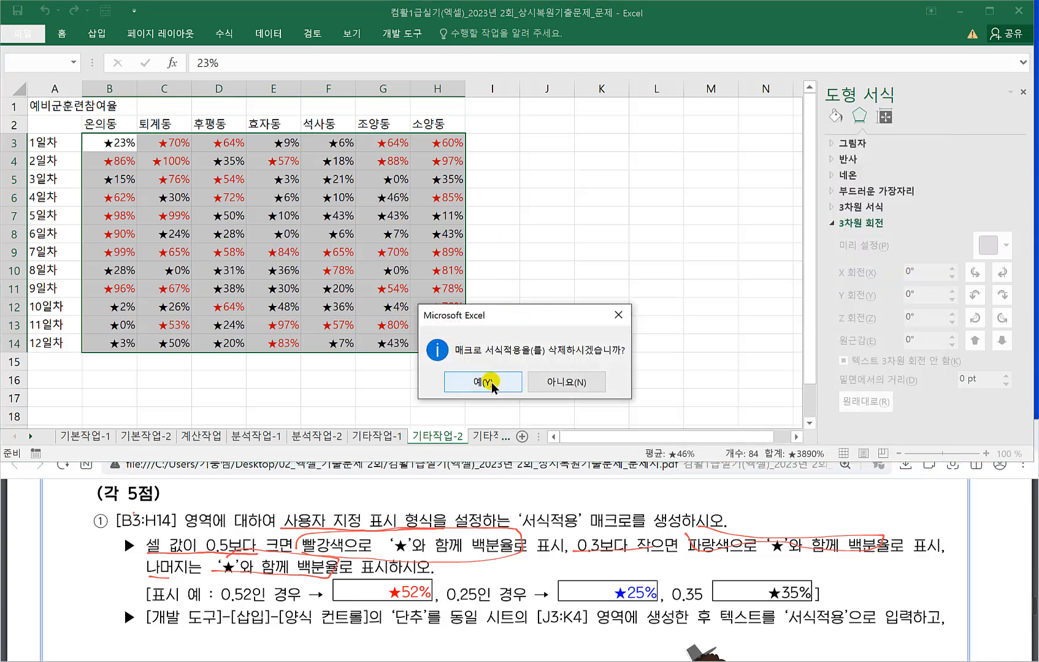
{"action": "left_click", "coordinate": [481, 387]}
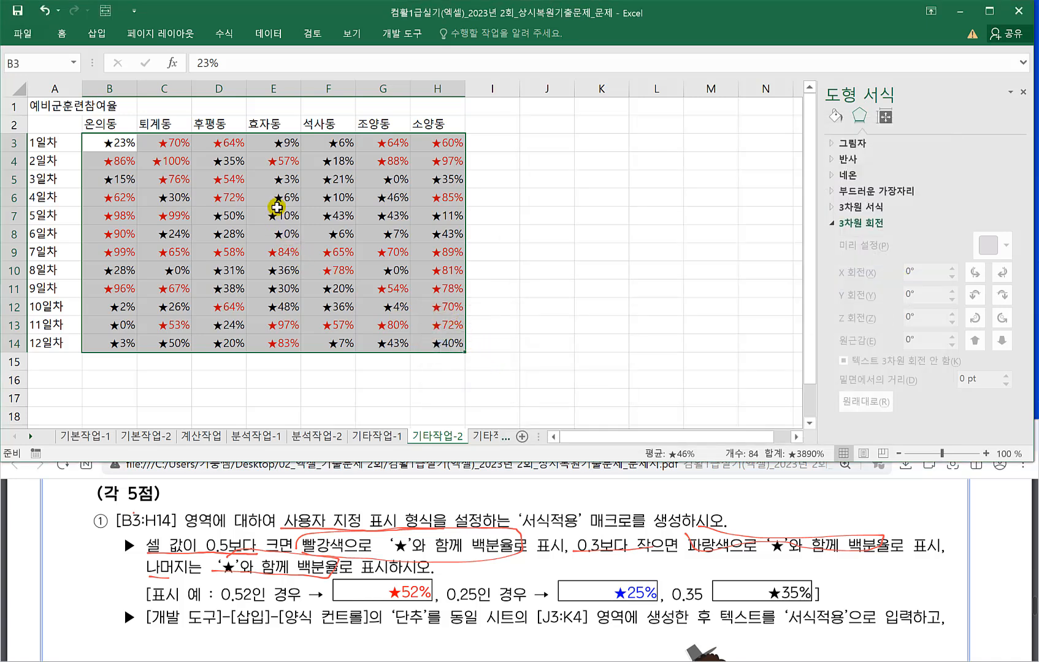
{"action": "key", "text": "ctrl+z"}
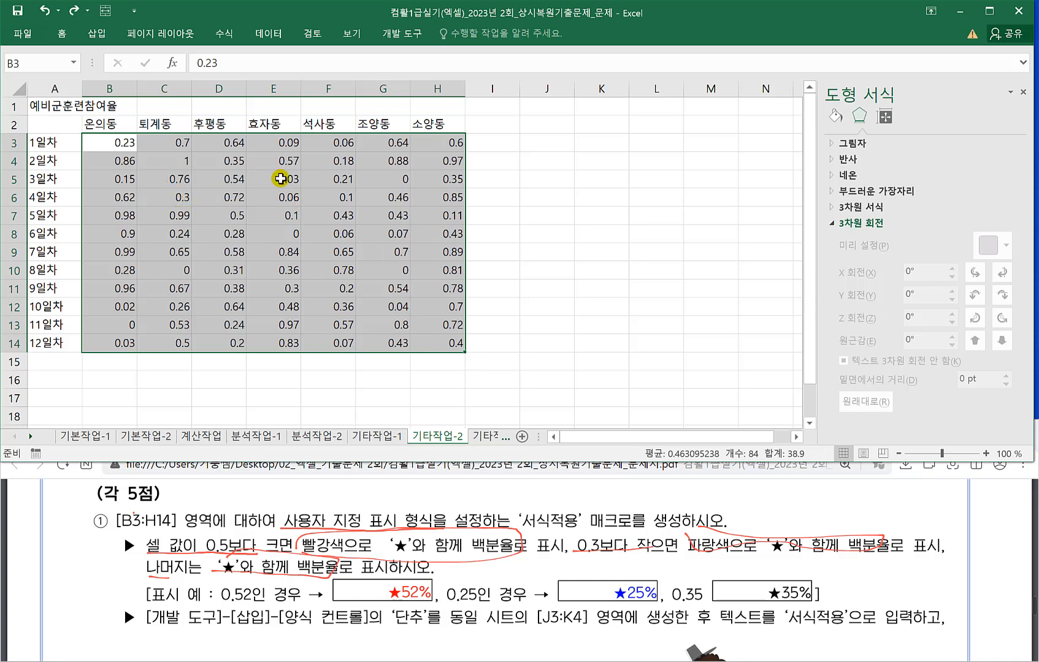
Start recording a new macro named 서식적용 in the current workbook.
{"action": "left_click", "coordinate": [564, 201]}
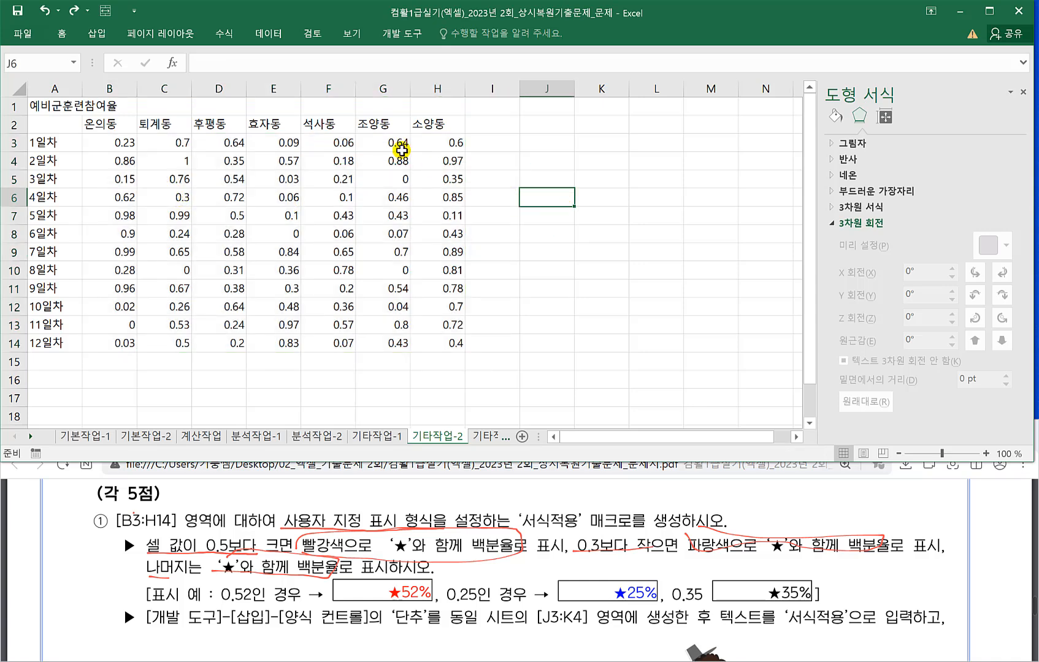
{"action": "left_click", "coordinate": [407, 37]}
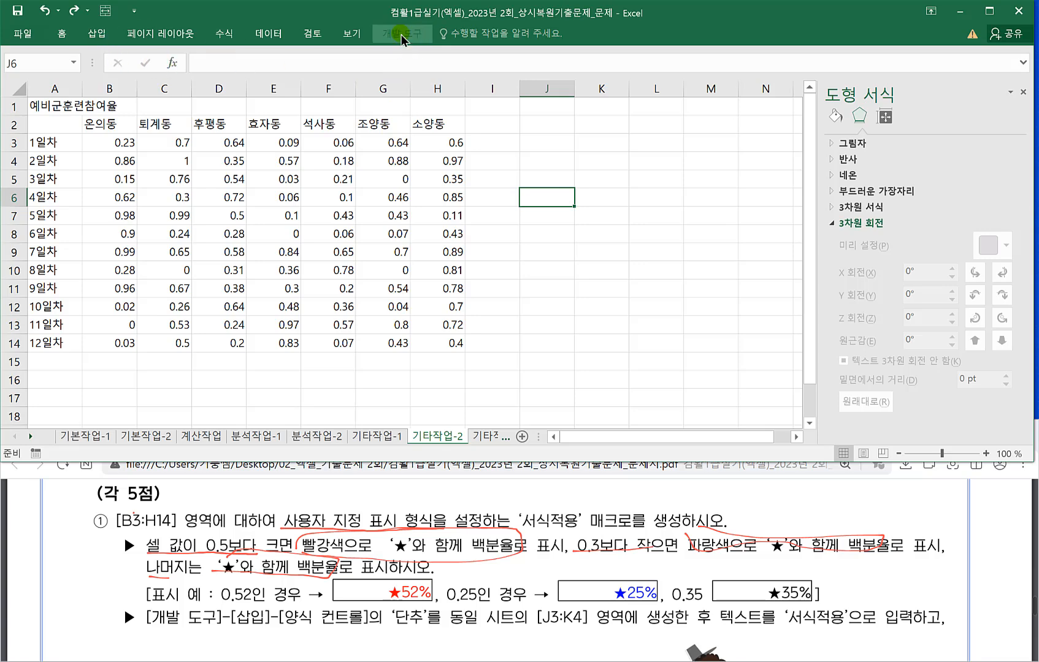
{"action": "left_click", "coordinate": [125, 57]}
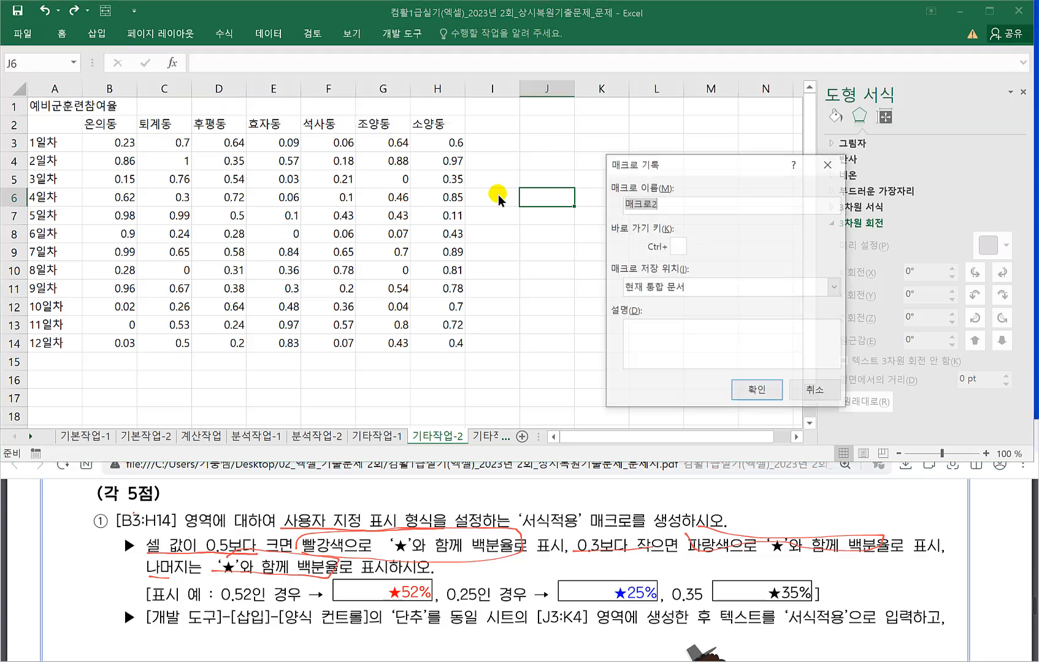
{"action": "type", "text": "서식적ㅇ"}
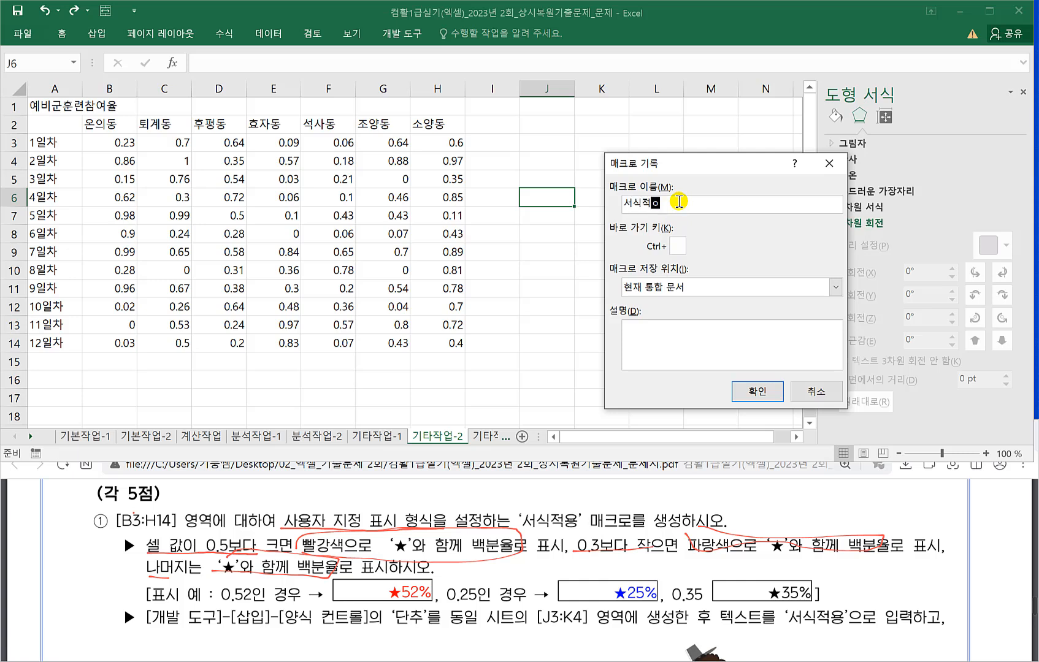
{"action": "left_click", "coordinate": [754, 391]}
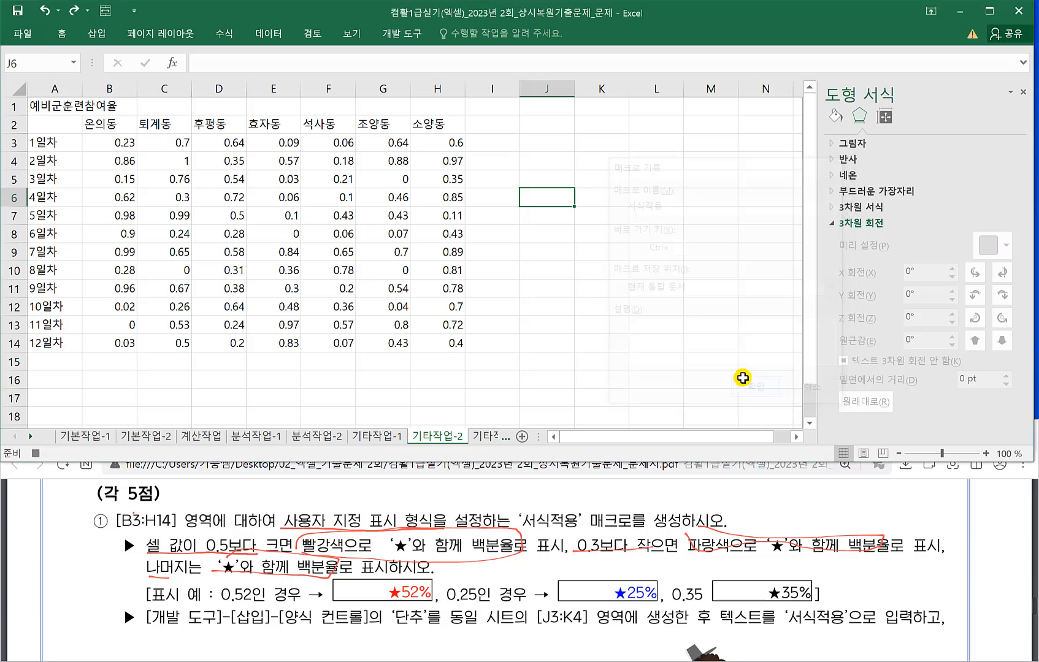
Select B3:H14 and enter [빨강][>0.5]"★"0%; as the first section of a custom number format.
{"action": "left_click_drag", "start_coordinate": [98, 142], "coordinate": [432, 339]}
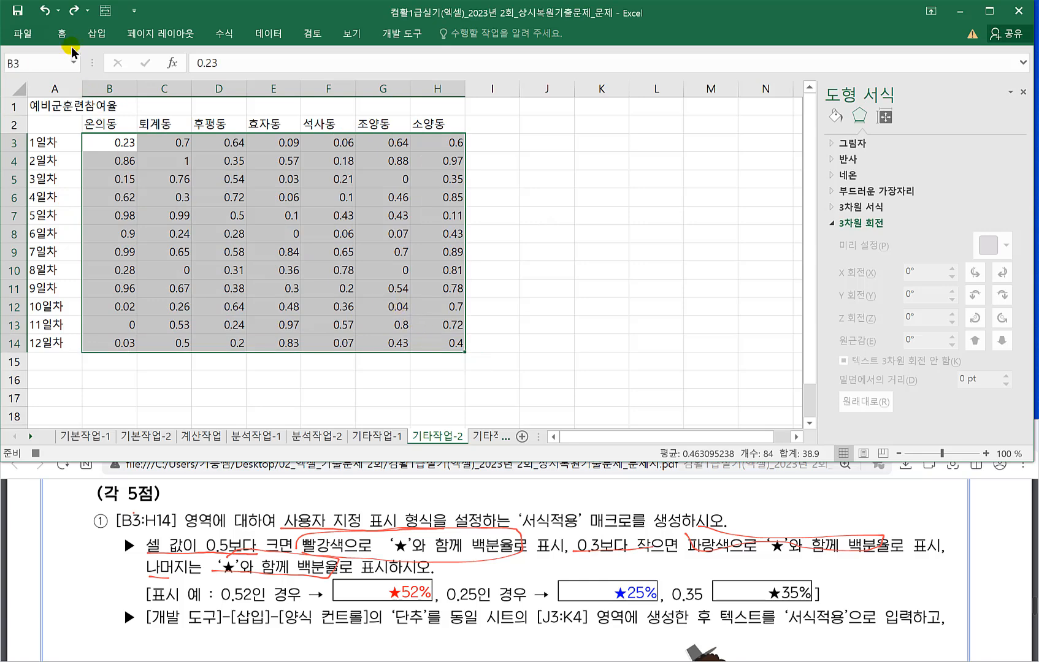
{"action": "key", "text": "ctrl+1"}
{"action": "left_click", "coordinate": [563, 281]}
{"action": "left_click_drag", "start_coordinate": [675, 201], "coordinate": [568, 209]}
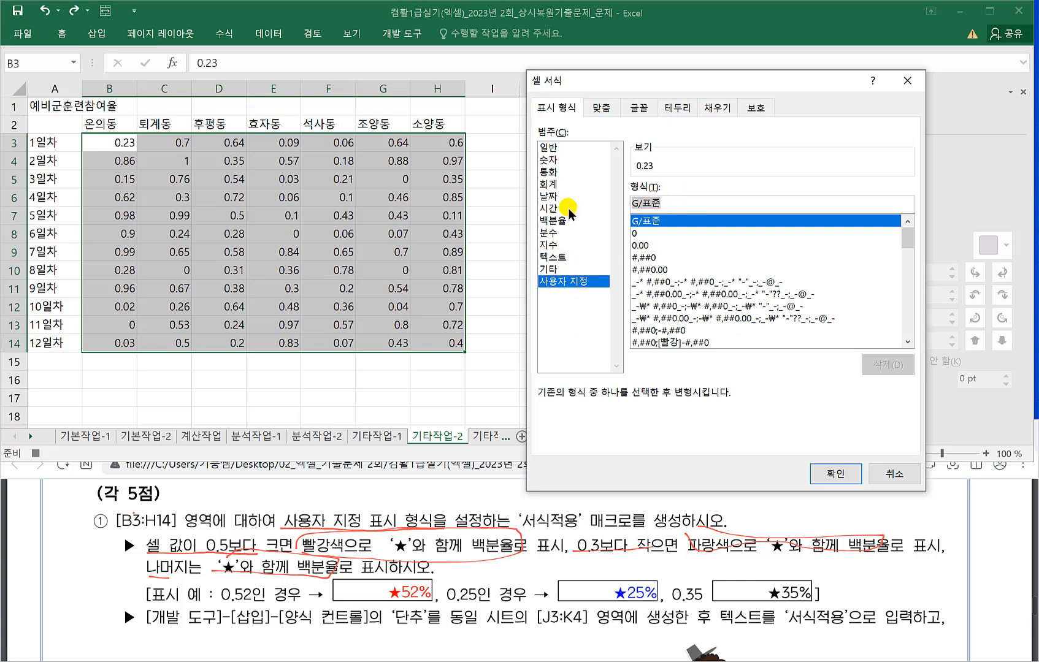
{"action": "type", "text": "["}
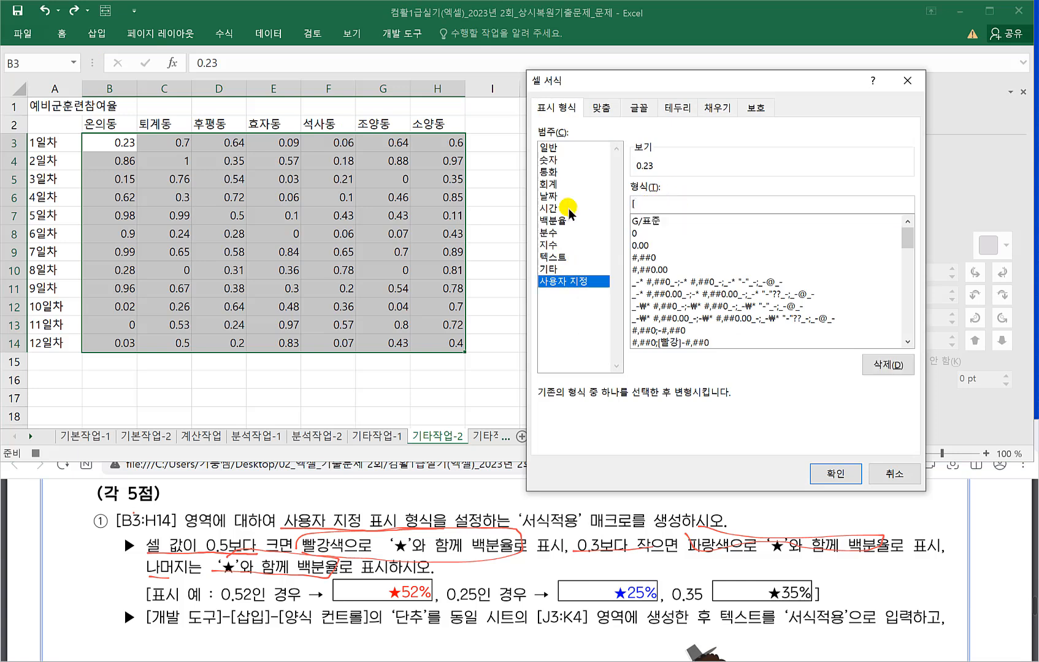
{"action": "type", "text": "빨강"}
{"action": "type", "text": "]"}
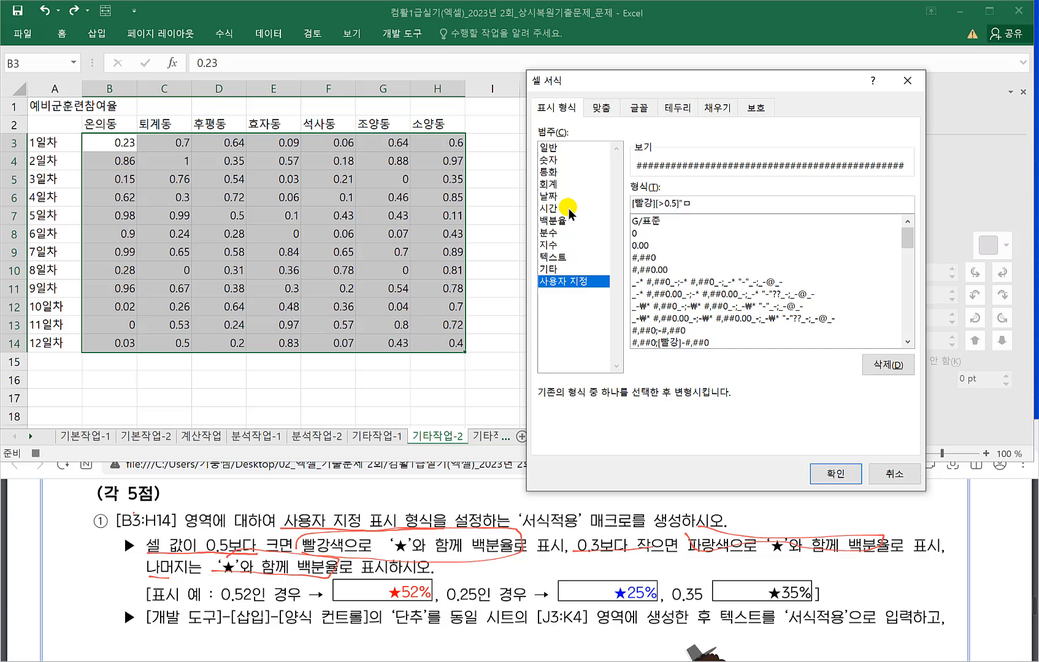
{"action": "key", "text": "Hangul_Hanja"}
{"action": "key", "text": "8"}
{"action": "type", "text": "\"0%;"}
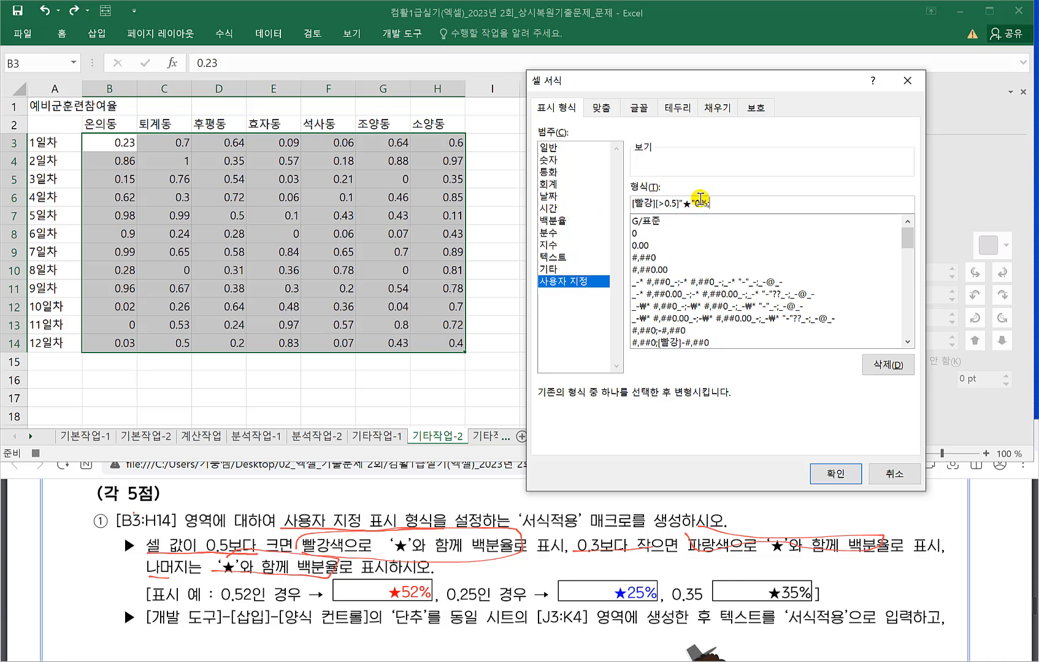
Copy the first format section in as the second section and change its colour to 파랑.
{"action": "left_click_drag", "start_coordinate": [707, 202], "coordinate": [636, 199]}
{"action": "key", "text": "ctrl+c"}
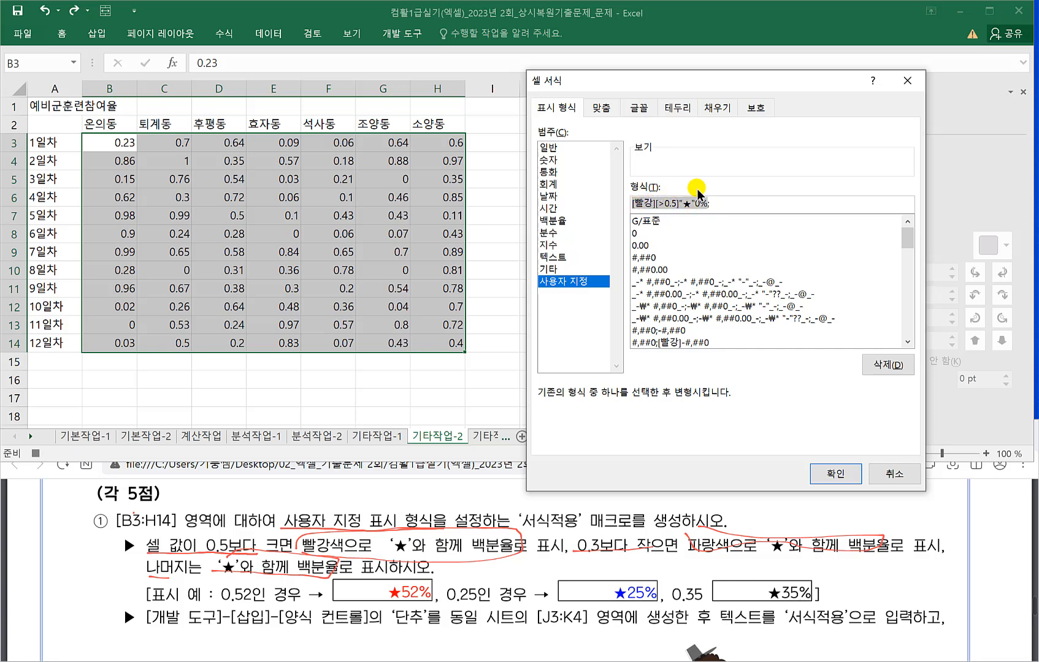
{"action": "left_click", "coordinate": [723, 201]}
{"action": "key", "text": "ctrl+v"}
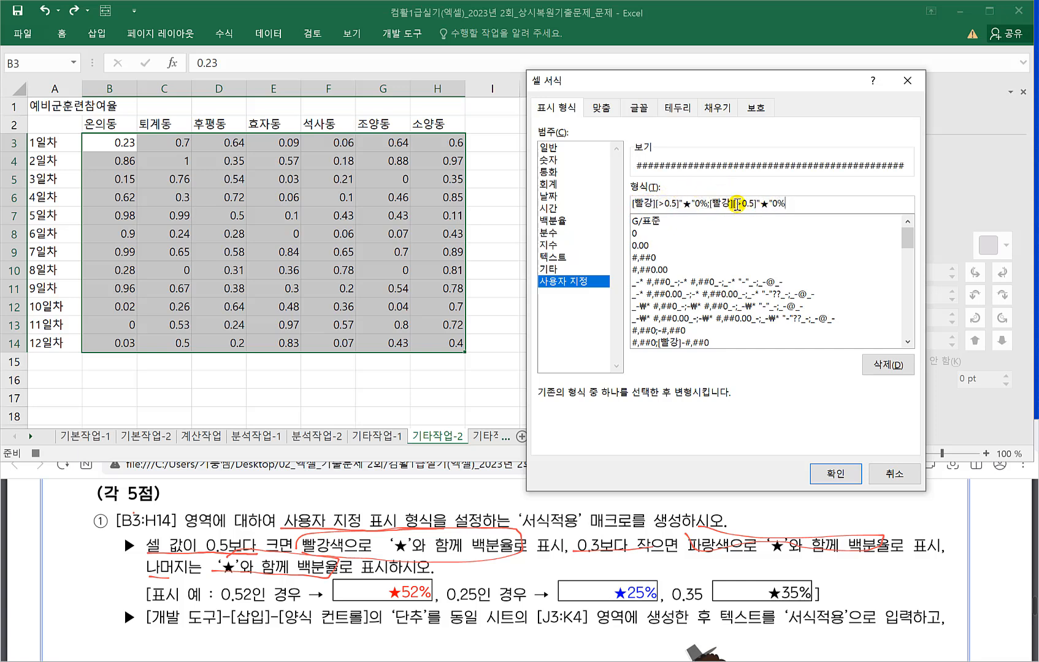
{"action": "left_click", "coordinate": [730, 203]}
{"action": "key", "text": "BackSpace"}
{"action": "key", "text": "BackSpace"}
{"action": "type", "text": "파랑"}
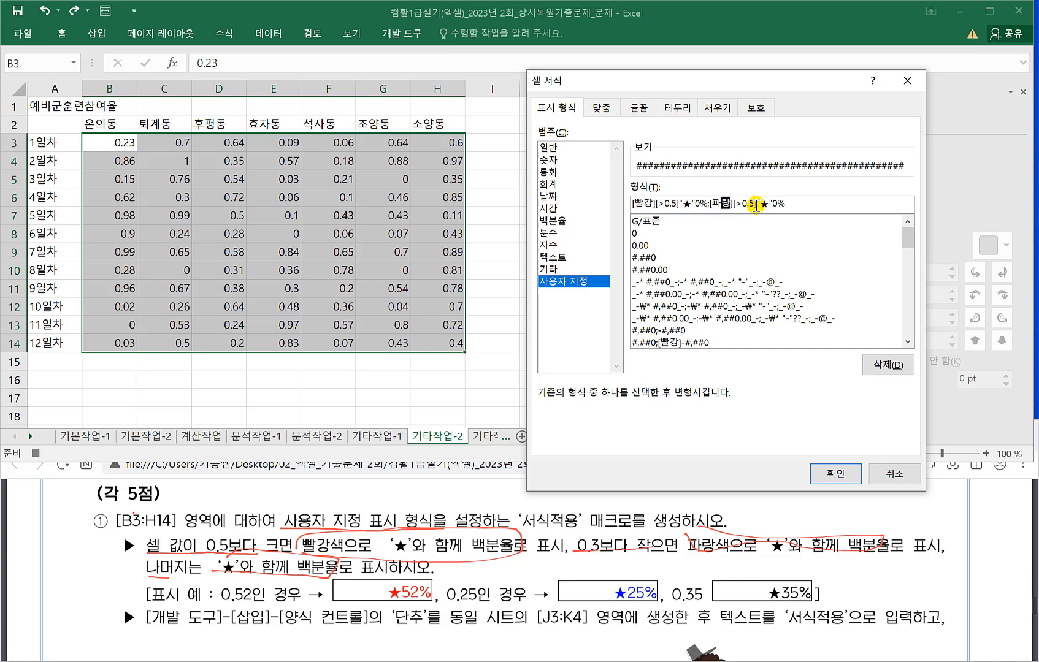
Change the condition in the 파랑 section to [<0.3].
{"action": "left_click", "coordinate": [755, 204]}
{"action": "key", "text": "BackSpace"}
{"action": "key", "text": "BackSpace"}
{"action": "key", "text": "BackSpace"}
{"action": "key", "text": "BackSpace"}
{"action": "key", "text": "BackSpace"}
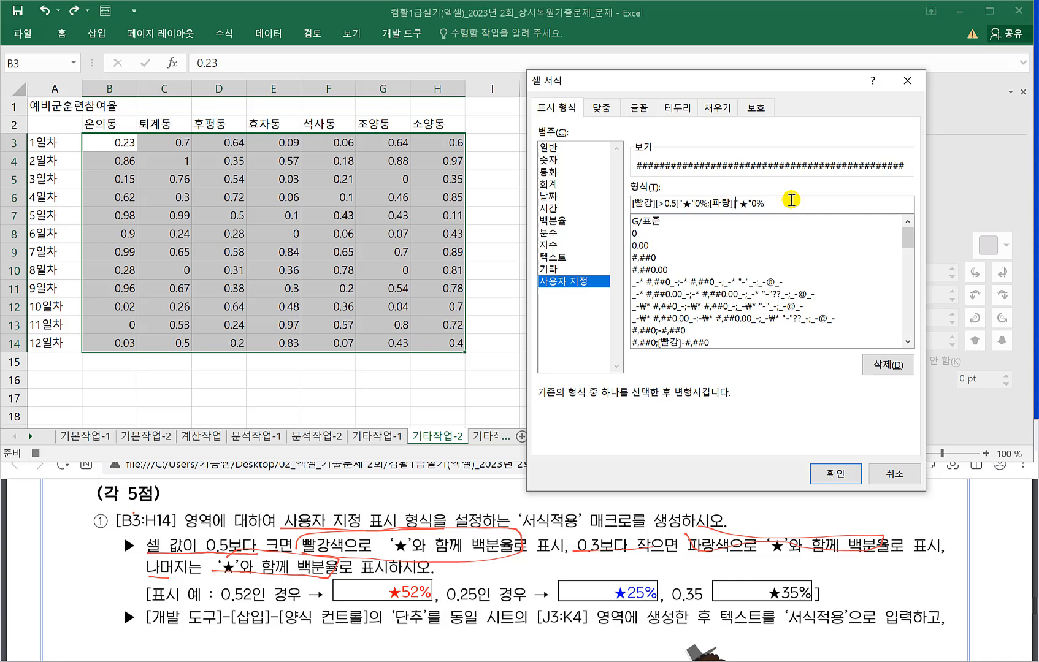
{"action": "type", "text": "<0.3"}
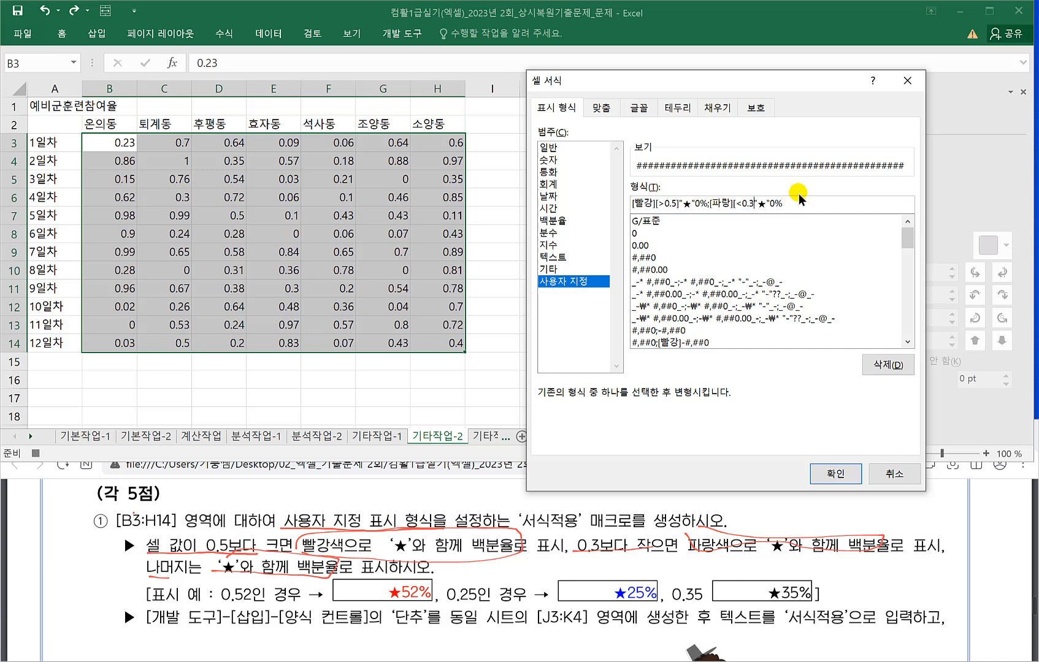
{"action": "type", "text": "]"}
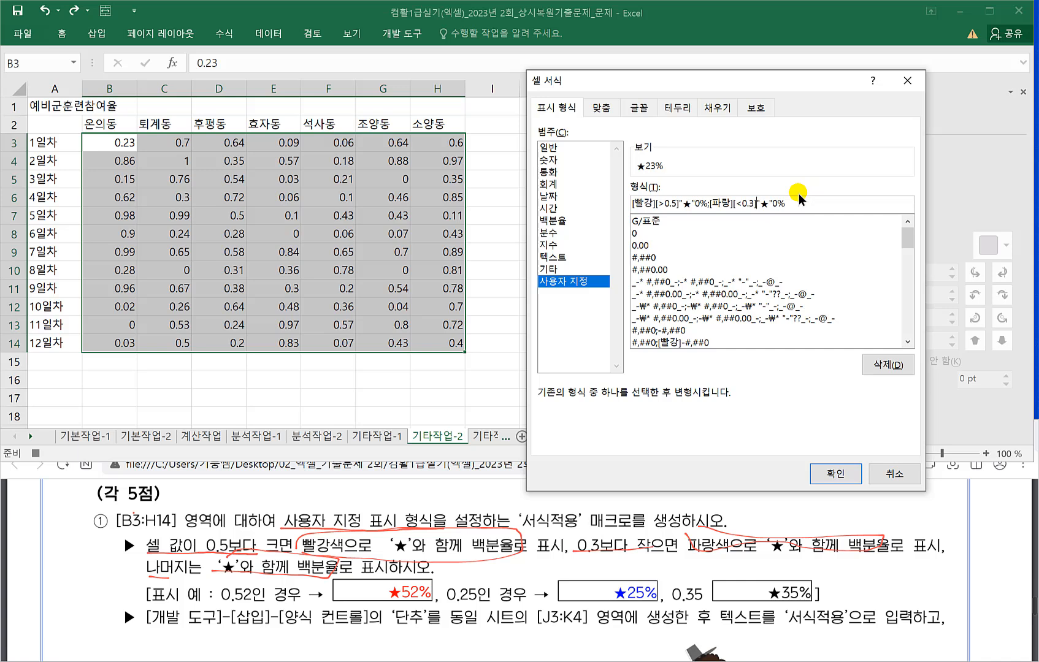
Add "★"0% as the final section, apply the custom format to B3:H14 and stop recording the macro.
{"action": "left_click_drag", "start_coordinate": [787, 205], "coordinate": [760, 206]}
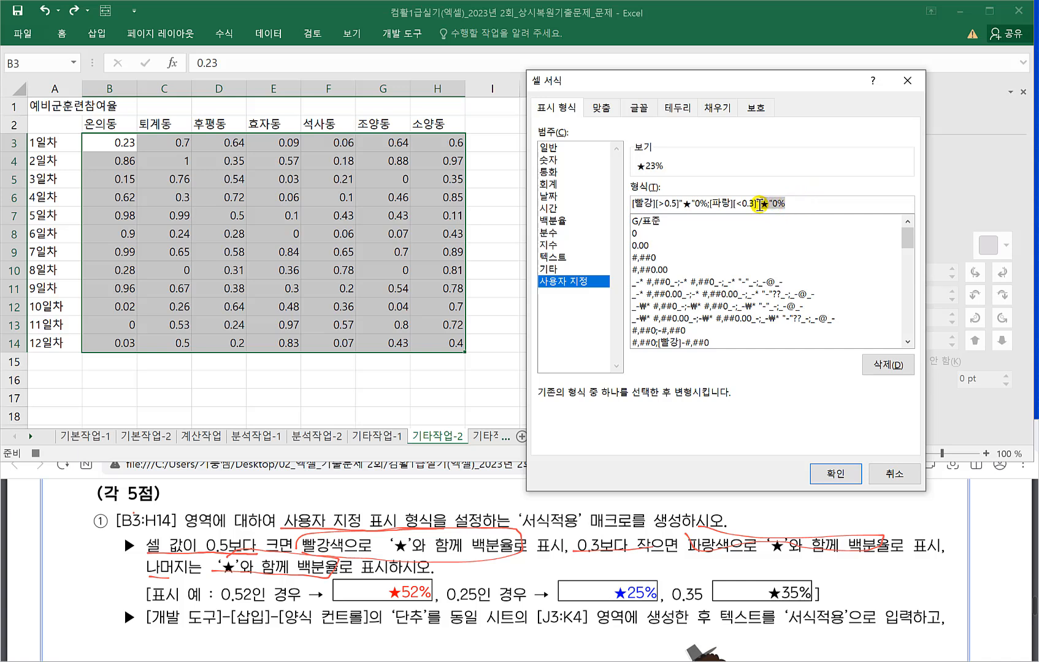
{"action": "left_click", "coordinate": [805, 207]}
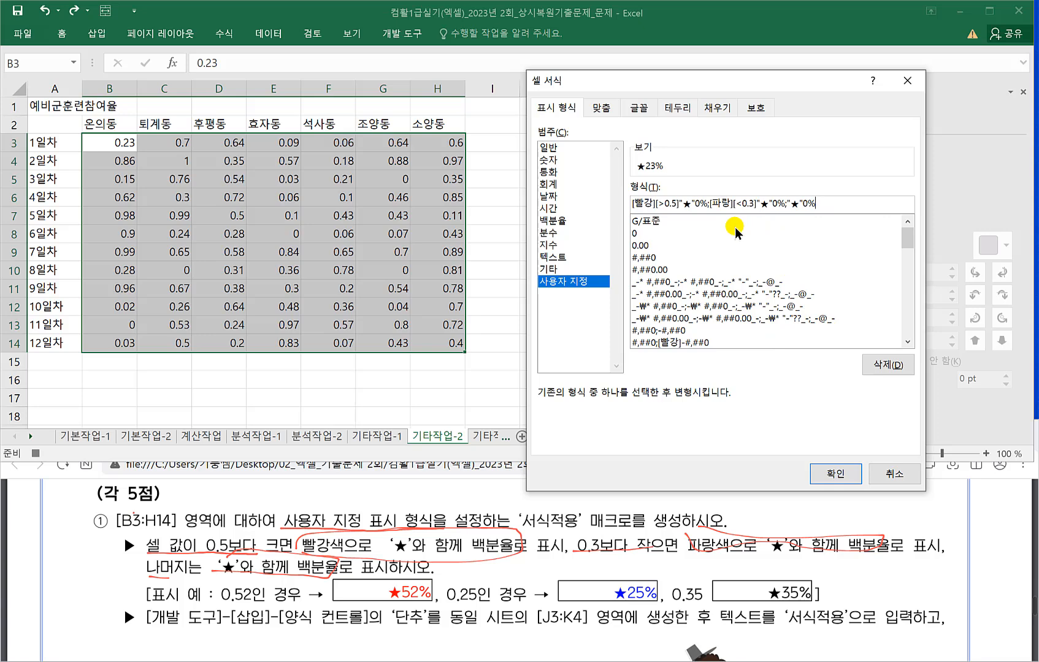
{"action": "left_click", "coordinate": [835, 472]}
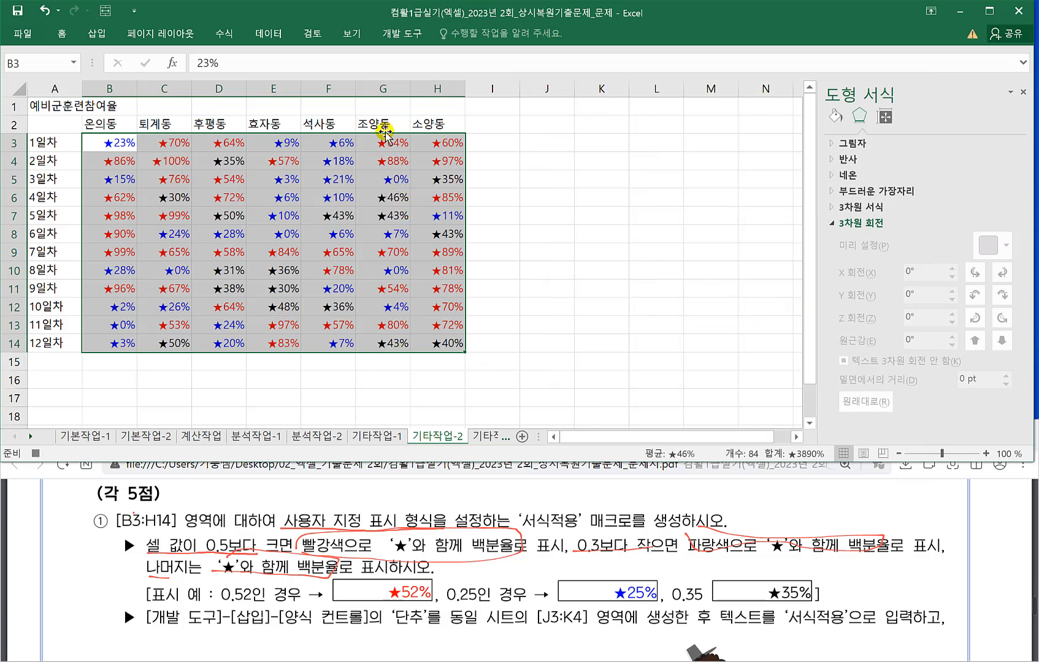
{"action": "left_click", "coordinate": [397, 38]}
{"action": "left_click", "coordinate": [109, 56]}
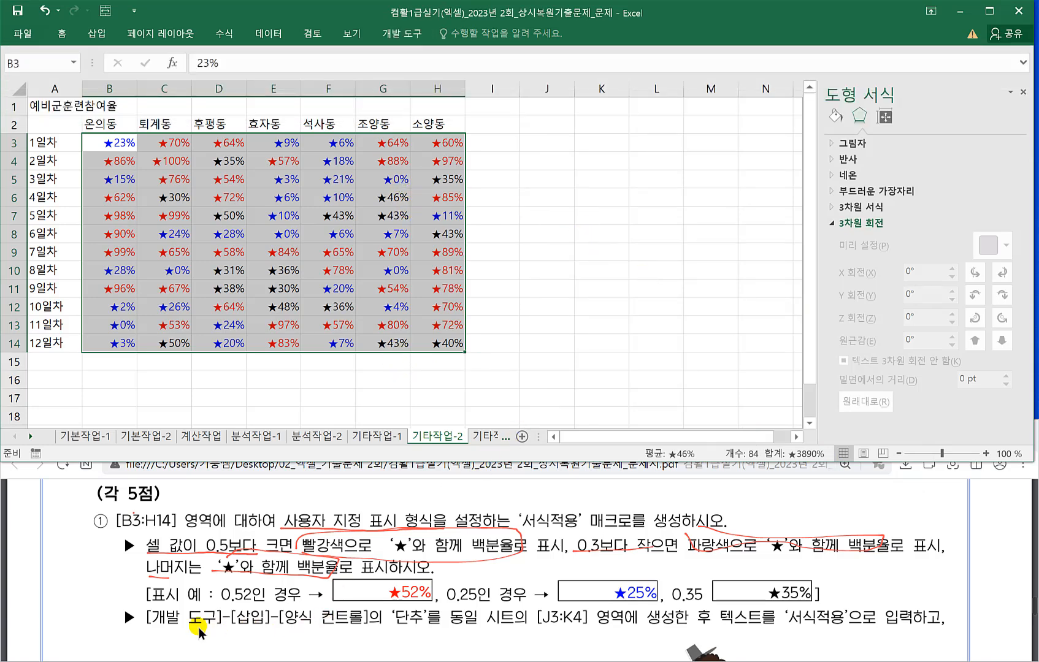
Draw a 단추 form control over cells J3:K4, as the exam paper specifies.
{"action": "left_click", "coordinate": [379, 630]}
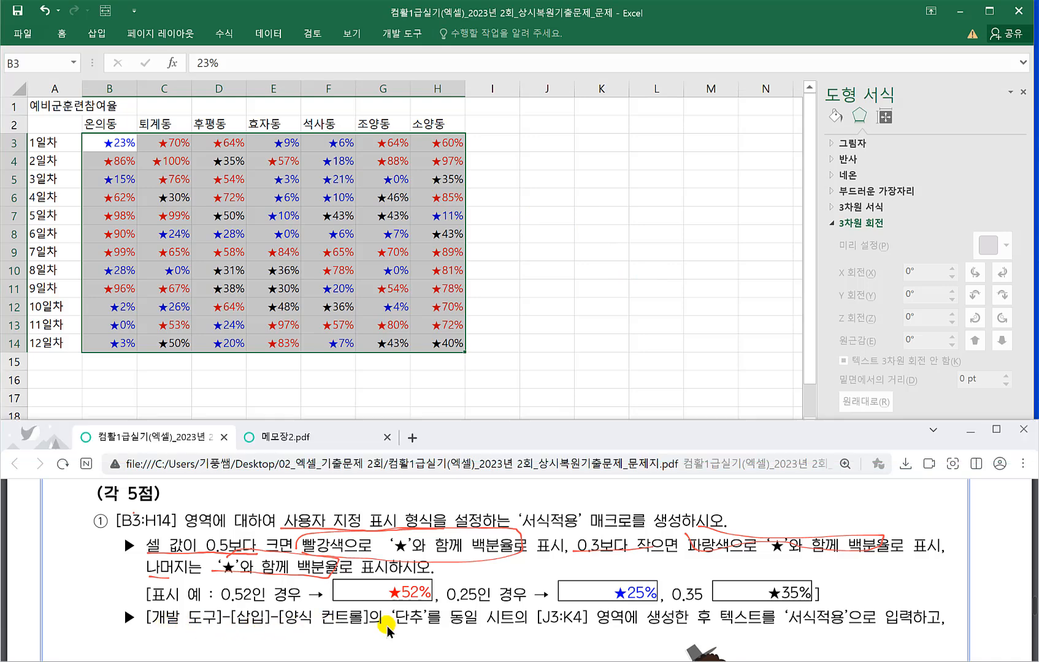
{"action": "left_click_drag", "start_coordinate": [386, 624], "coordinate": [447, 626]}
{"action": "mouse_move", "coordinate": [540, 611]}
{"action": "left_mouse_down"}
{"action": "mouse_move", "coordinate": [596, 627]}
{"action": "mouse_move", "coordinate": [540, 598]}
{"action": "left_mouse_up"}
{"action": "left_click", "coordinate": [521, 198]}
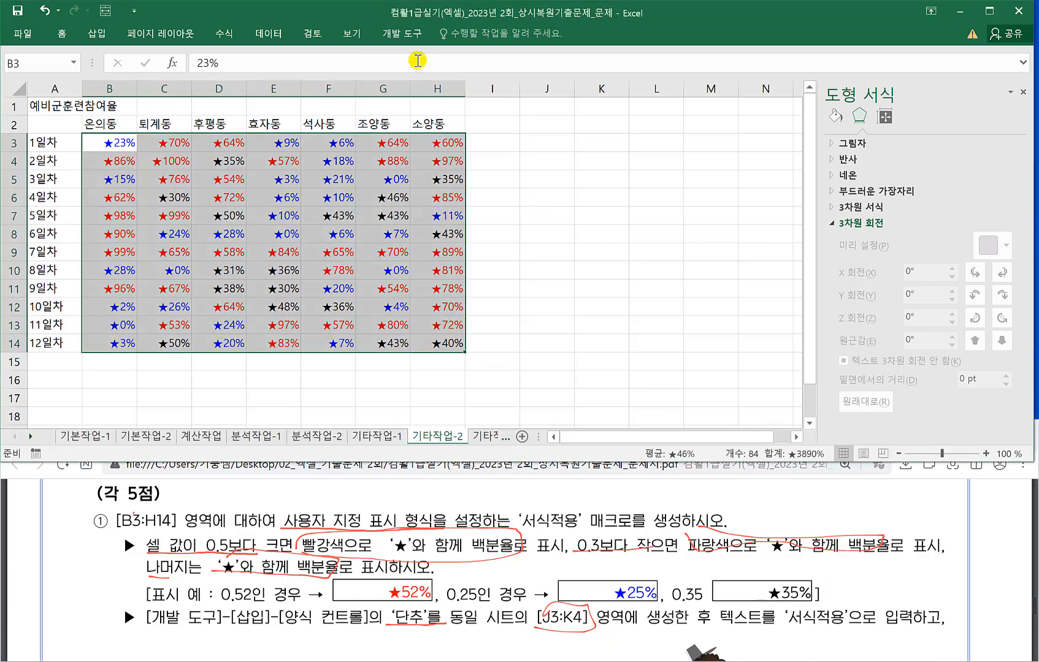
{"action": "left_click", "coordinate": [400, 33]}
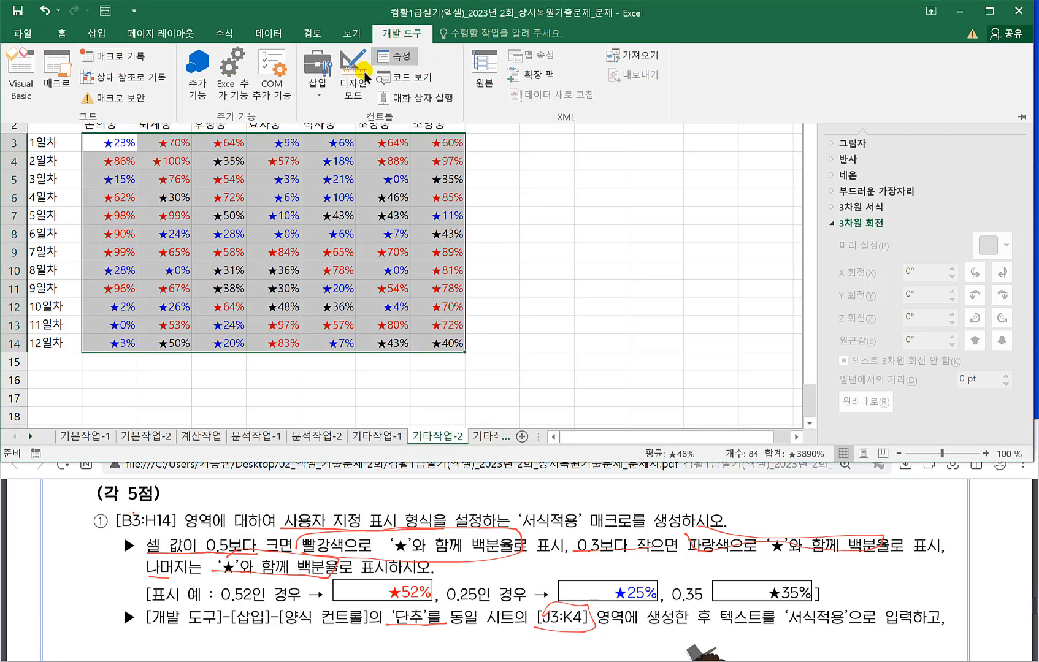
{"action": "left_click", "coordinate": [317, 80]}
{"action": "left_click", "coordinate": [311, 131]}
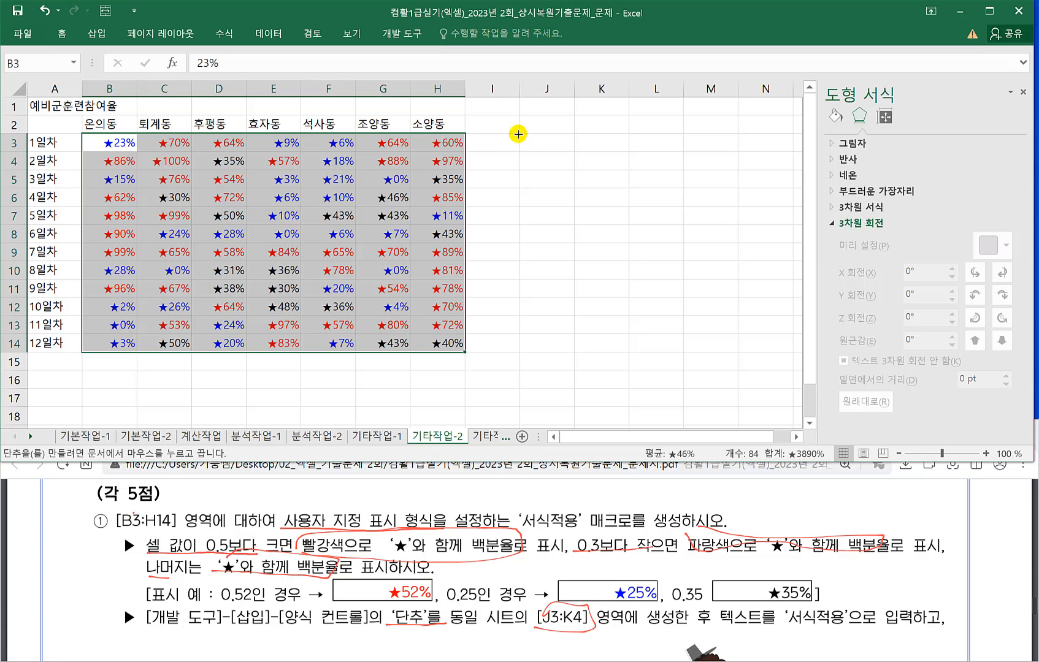
{"action": "left_click_drag", "start_coordinate": [519, 132], "coordinate": [606, 164]}
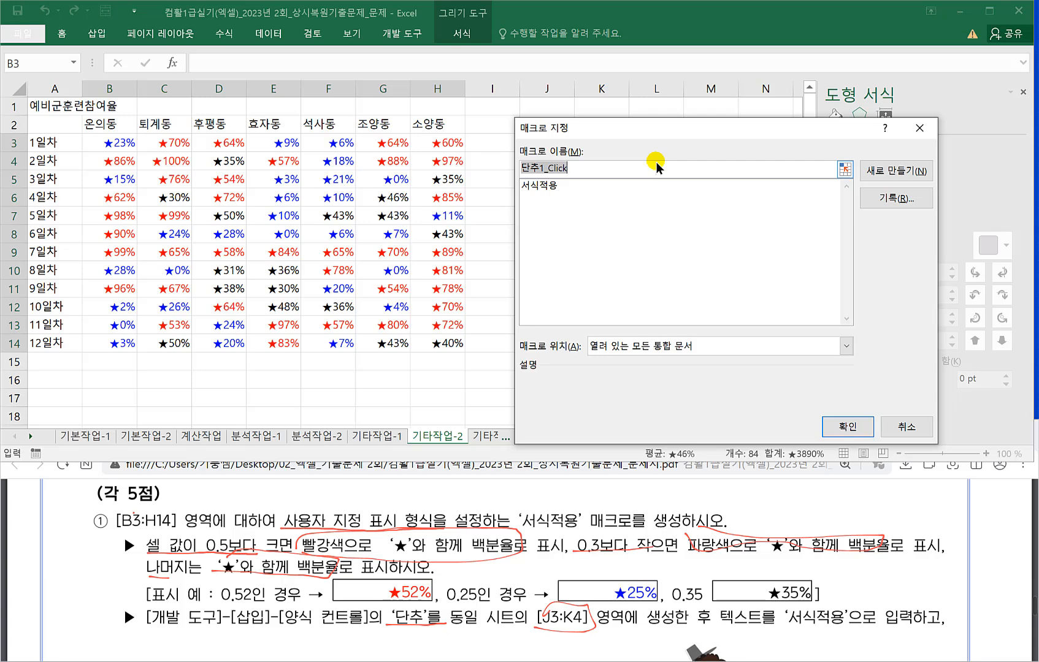
Assign the 서식적용 macro to the new button and change its label to 서식적용.
{"action": "left_click", "coordinate": [543, 186]}
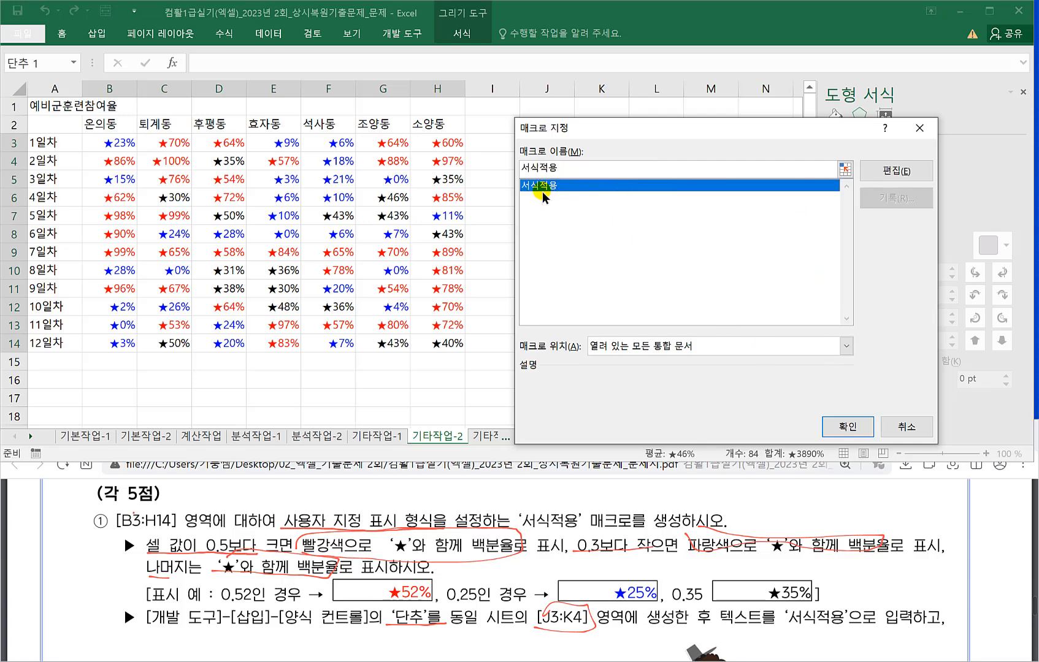
{"action": "left_click_drag", "start_coordinate": [666, 128], "coordinate": [460, 242]}
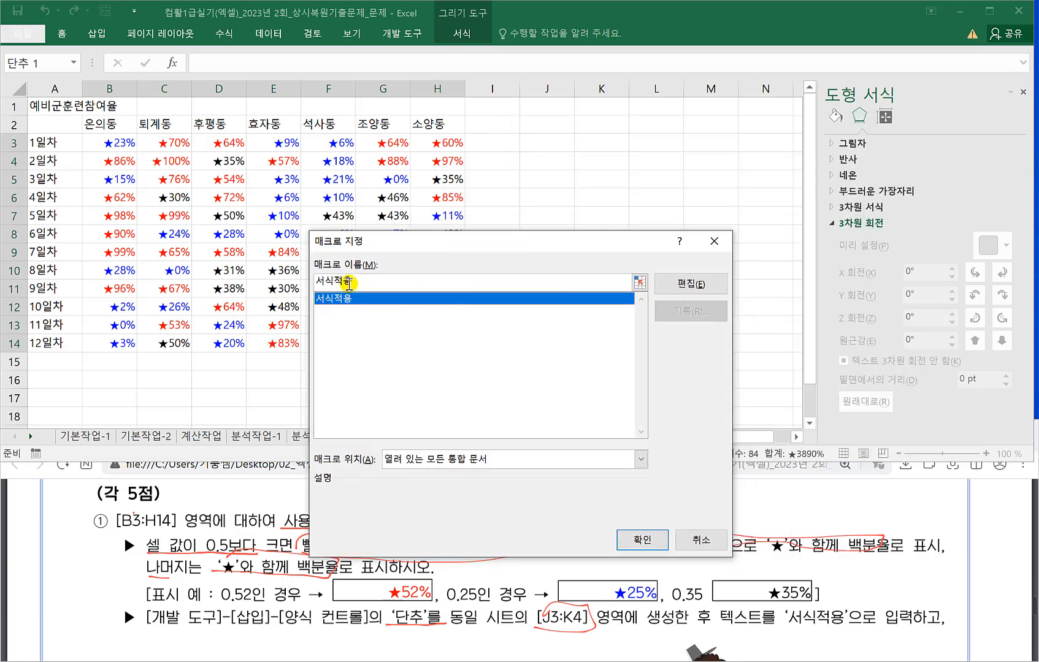
{"action": "left_click", "coordinate": [642, 539]}
{"action": "left_click", "coordinate": [561, 152]}
{"action": "left_click_drag", "start_coordinate": [562, 152], "coordinate": [598, 153]}
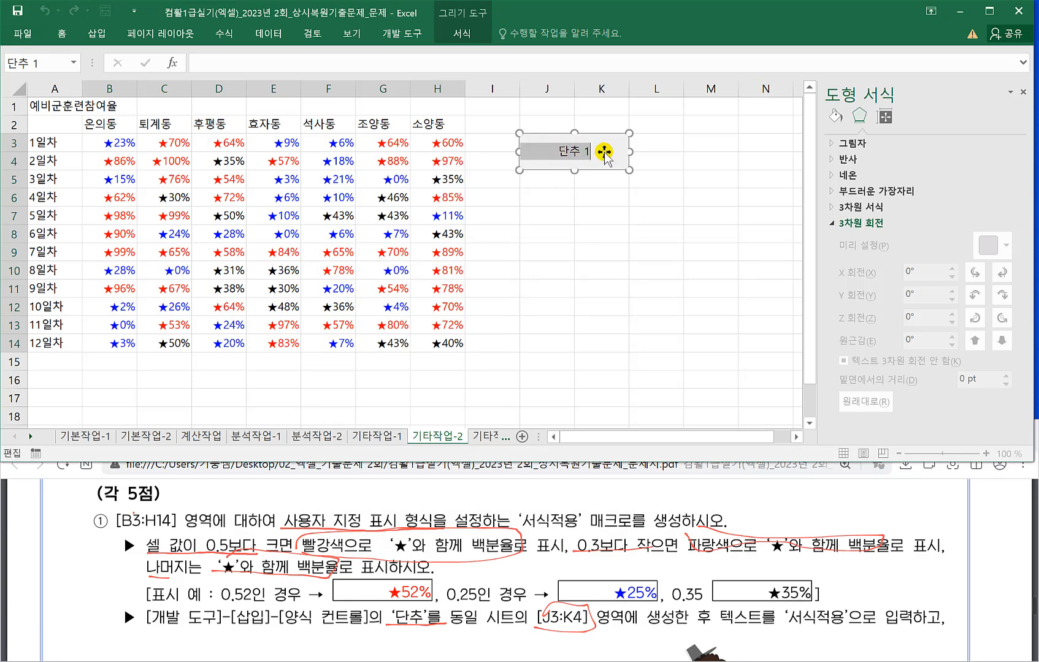
{"action": "type", "text": "서식적용"}
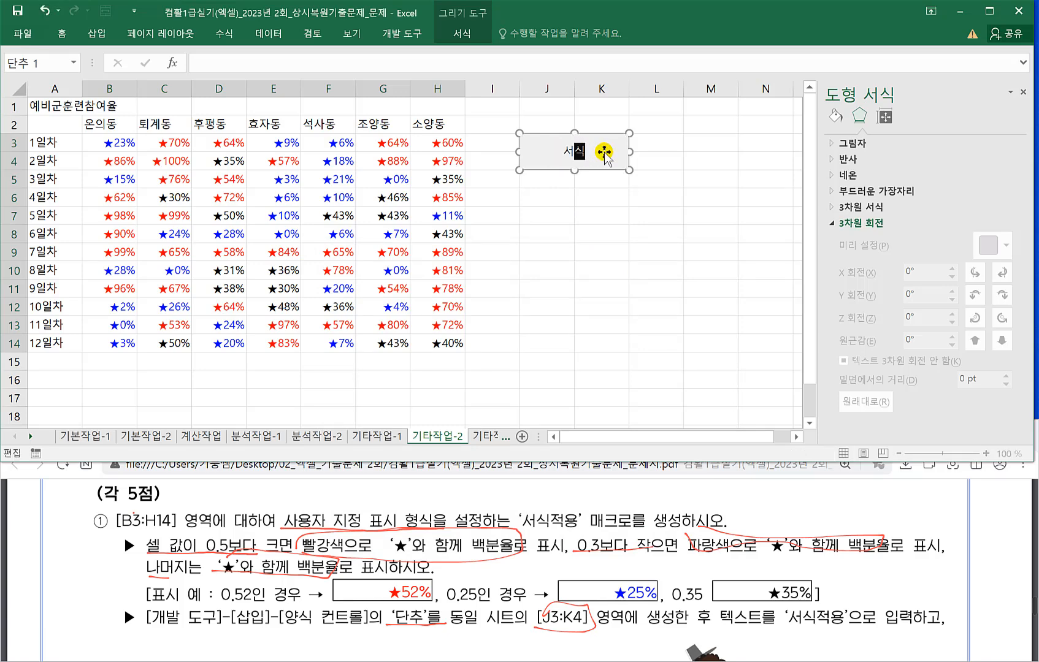
{"action": "left_click", "coordinate": [647, 232]}
Read item ② of the exam paper for the 서식해제 macro's format, shape, cell range and label requirements.
{"action": "left_click", "coordinate": [378, 593]}
{"action": "scroll", "coordinate": [377, 583], "scroll_direction": "down", "scroll_amount": 8}
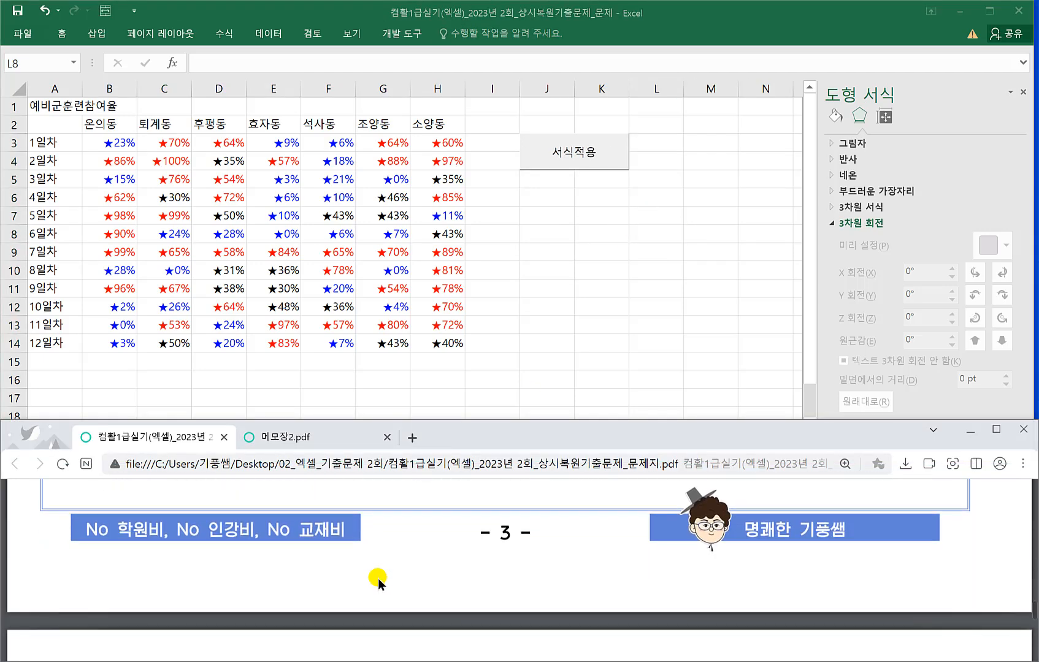
{"action": "scroll", "coordinate": [376, 576], "scroll_direction": "down", "scroll_amount": 1}
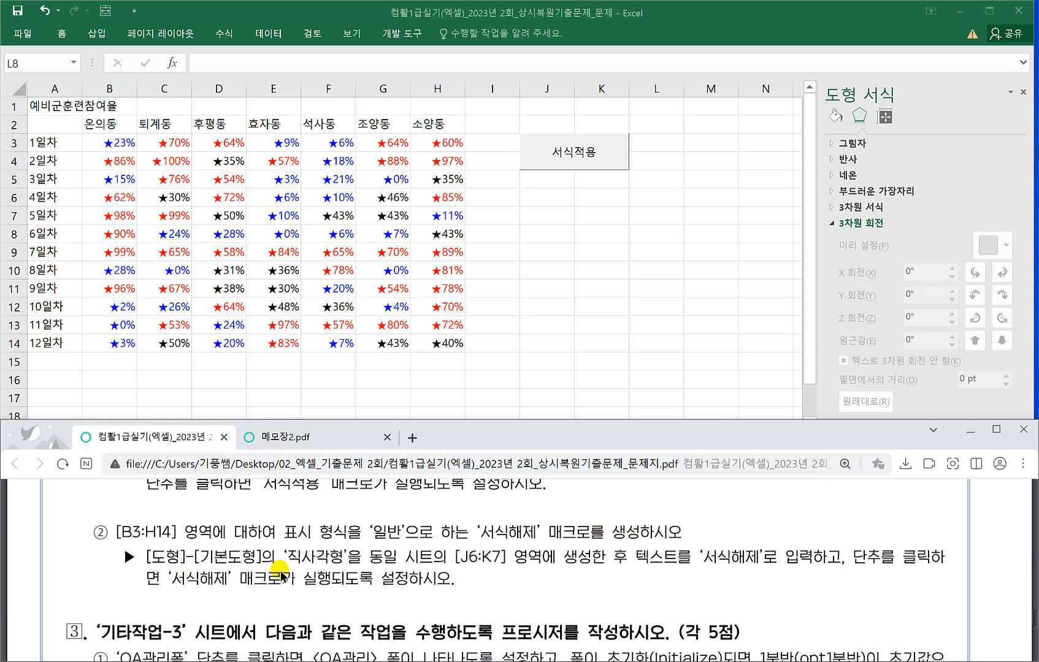
{"action": "left_click_drag", "start_coordinate": [451, 562], "coordinate": [499, 563]}
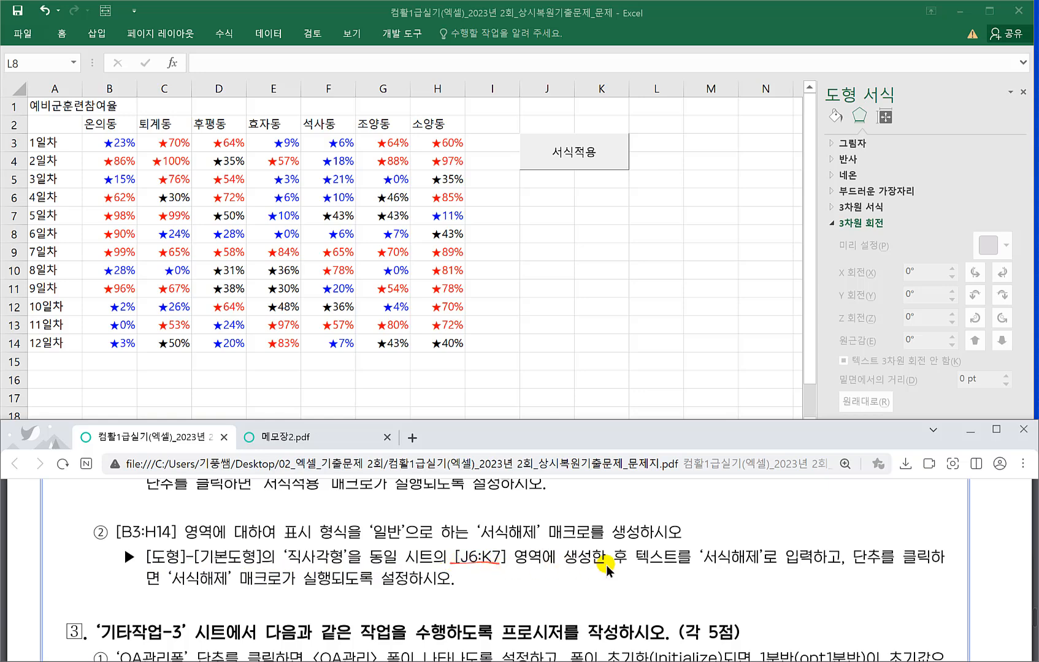
{"action": "left_click_drag", "start_coordinate": [704, 564], "coordinate": [758, 563]}
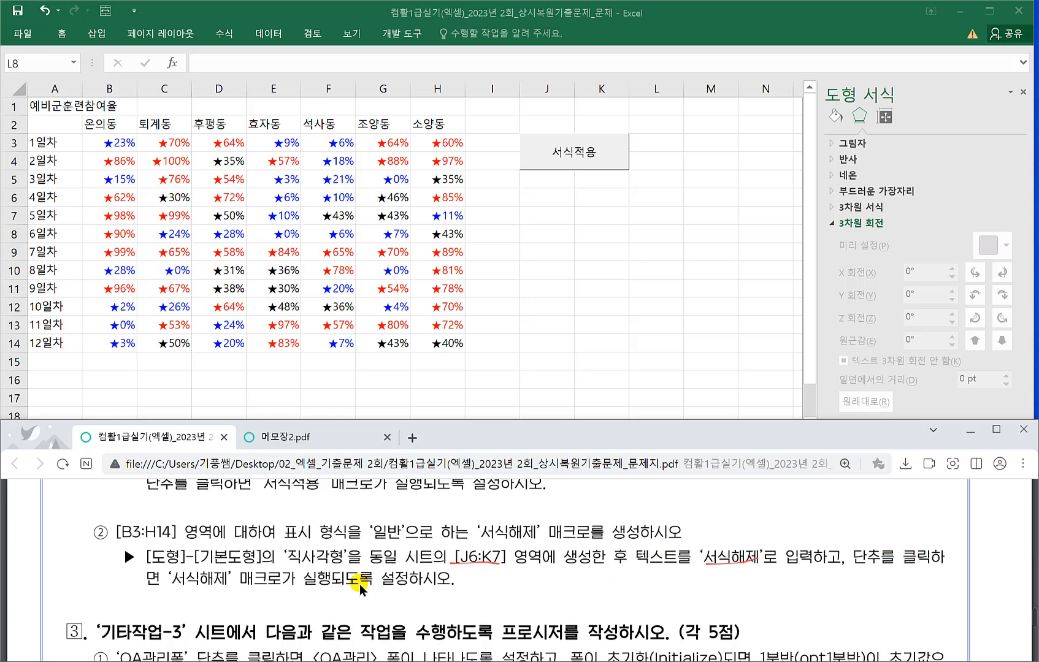
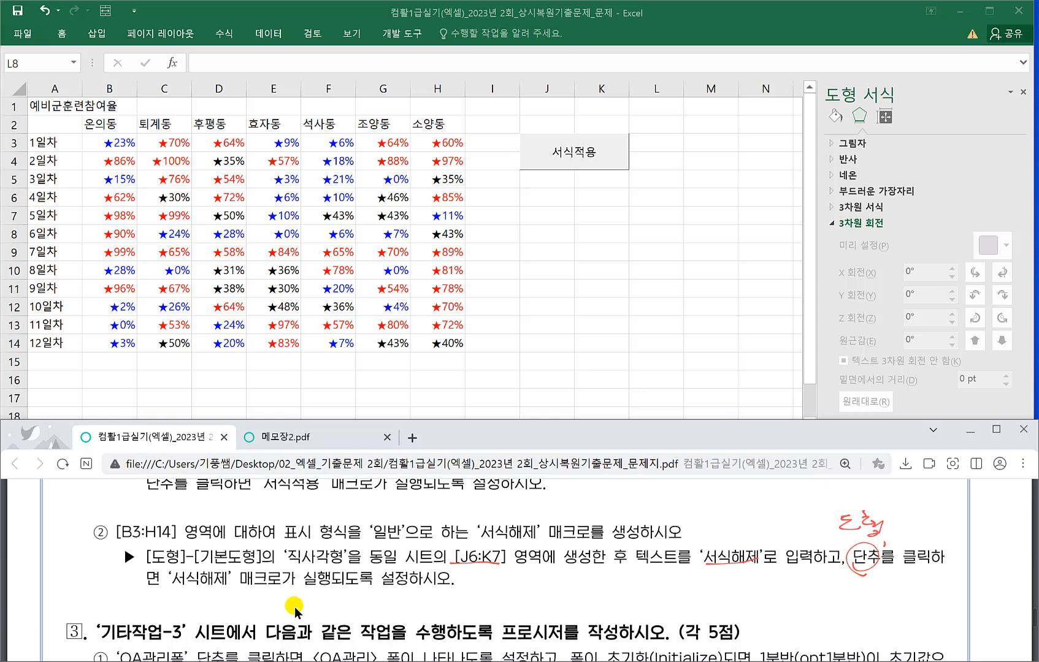
{"action": "left_click", "coordinate": [588, 228]}
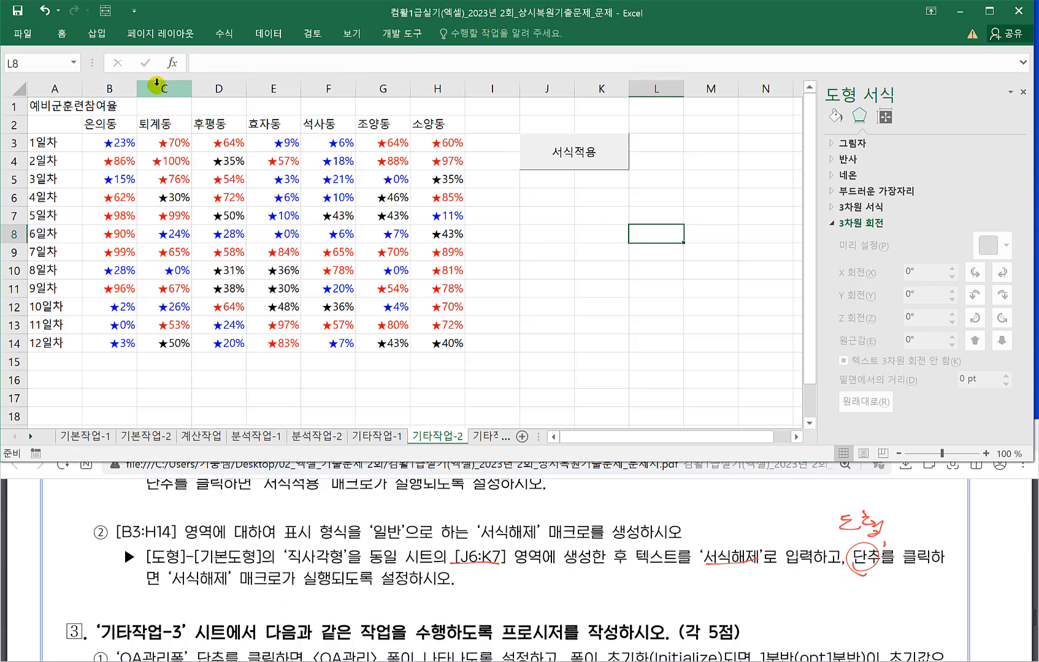
Start recording a new macro named 서식해제, stored in the current workbook.
{"action": "left_click", "coordinate": [565, 239]}
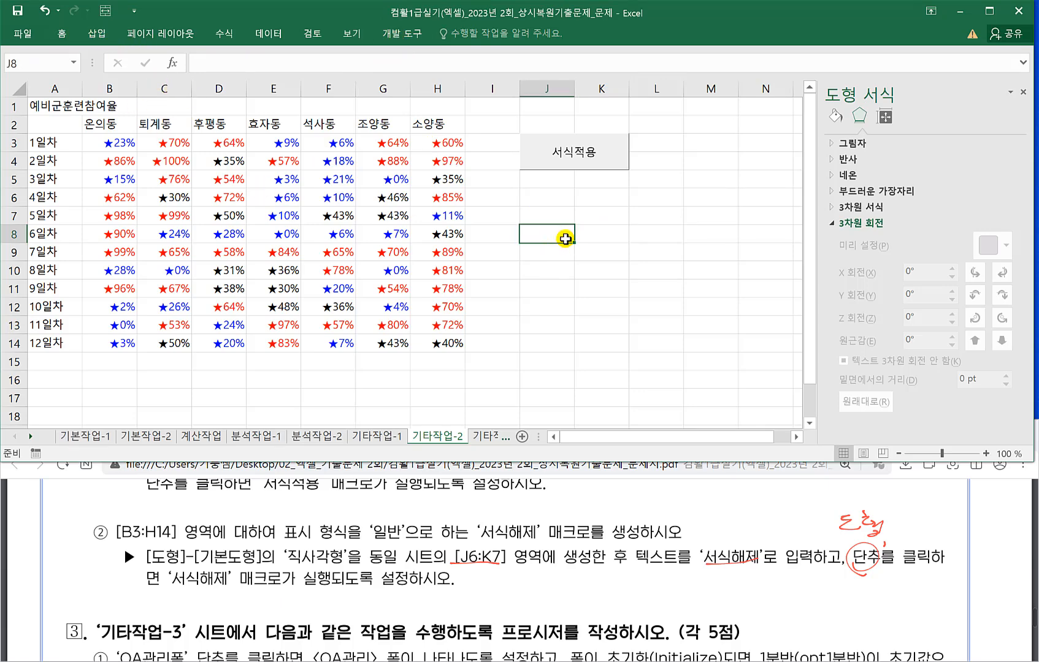
{"action": "left_click", "coordinate": [400, 35]}
{"action": "left_click", "coordinate": [113, 55]}
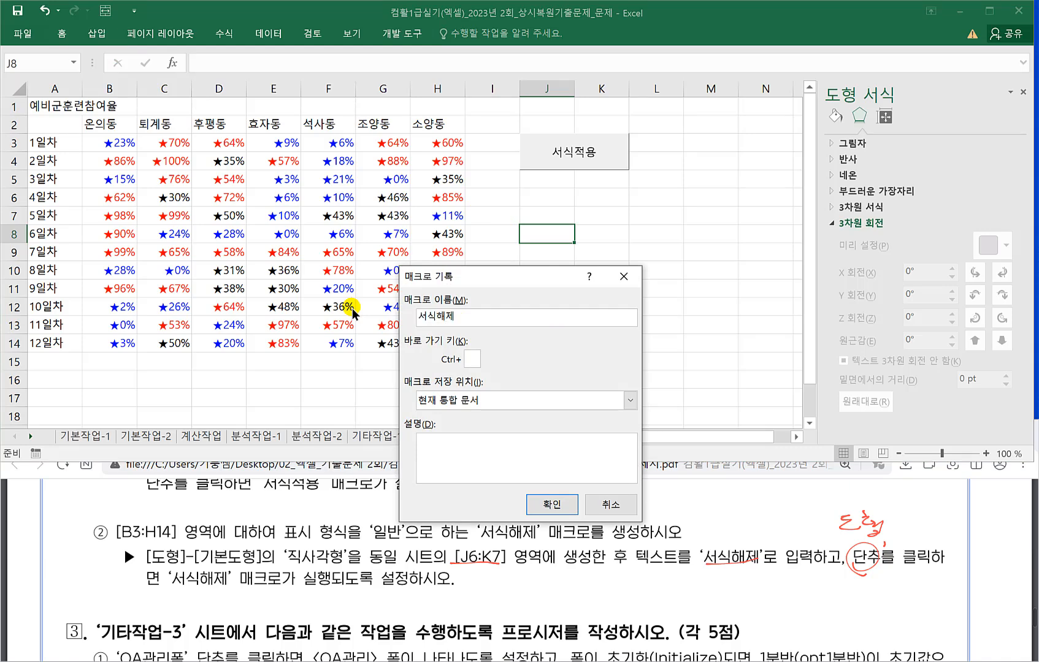
{"action": "left_click", "coordinate": [551, 504]}
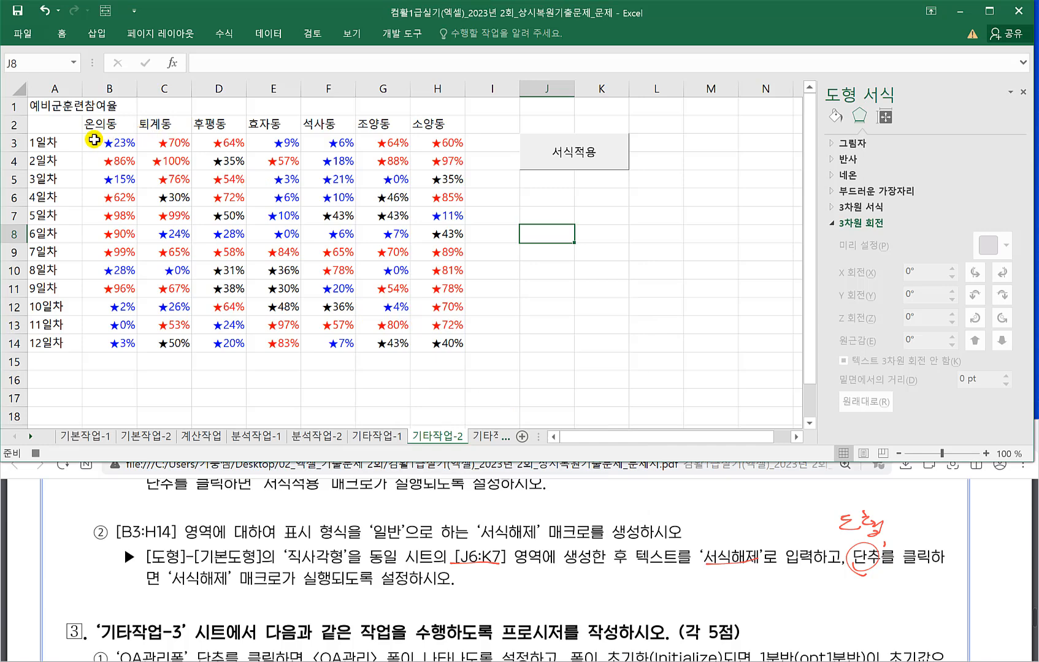
{"action": "left_click_drag", "start_coordinate": [92, 142], "coordinate": [436, 330]}
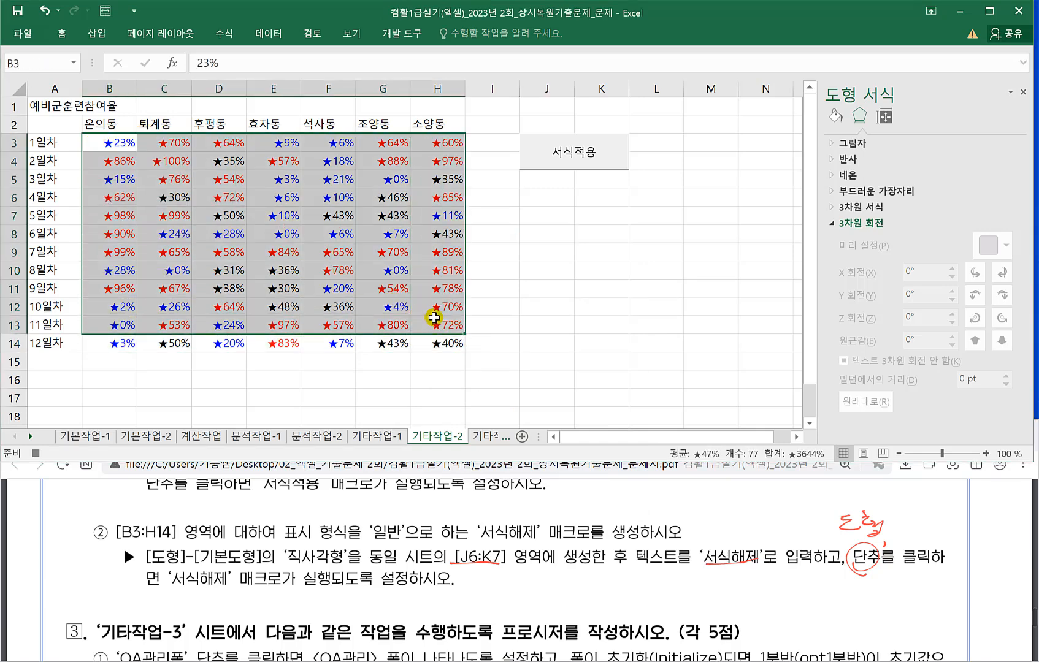
{"action": "key", "text": "ctrl+1"}
{"action": "left_click", "coordinate": [351, 261]}
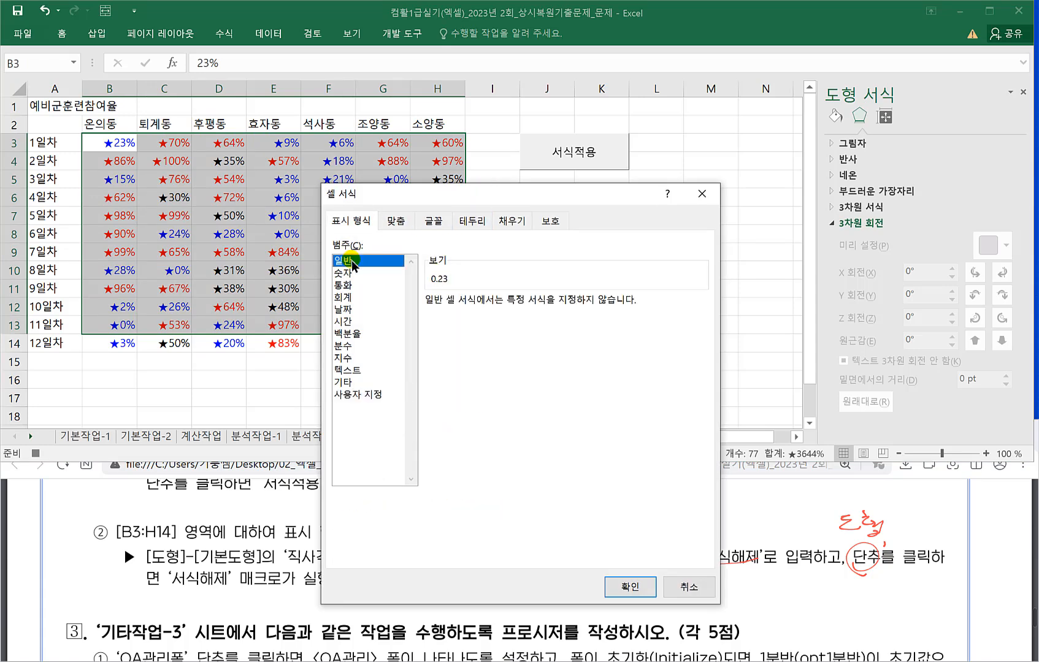
{"action": "left_click", "coordinate": [695, 586]}
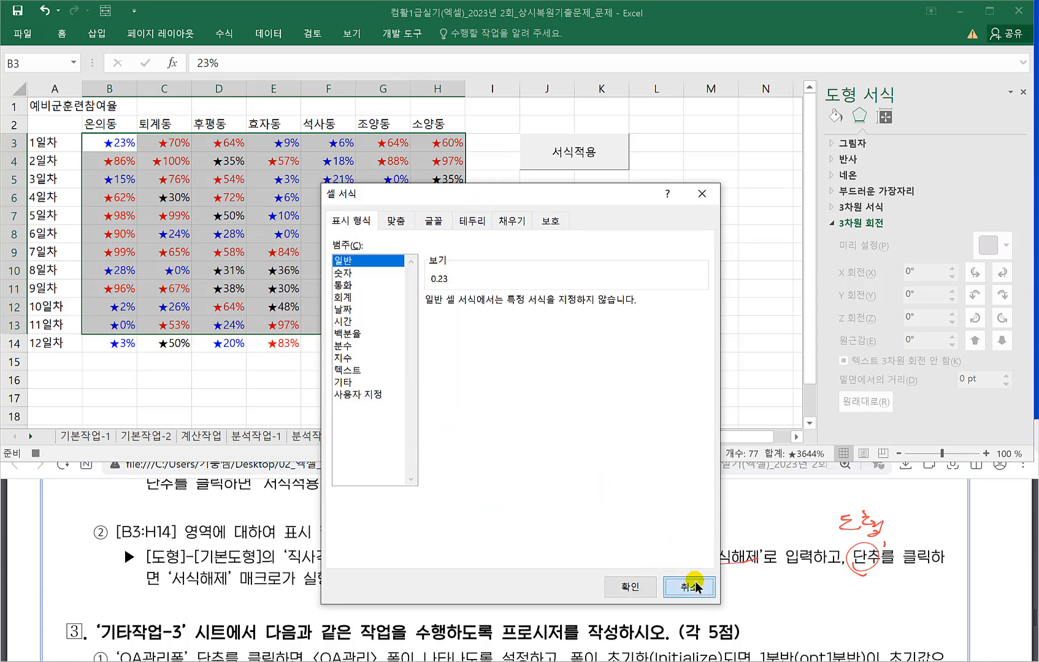
Set the number format of B3:H14 to 일반 and stop recording the macro.
{"action": "left_click_drag", "start_coordinate": [104, 141], "coordinate": [434, 341]}
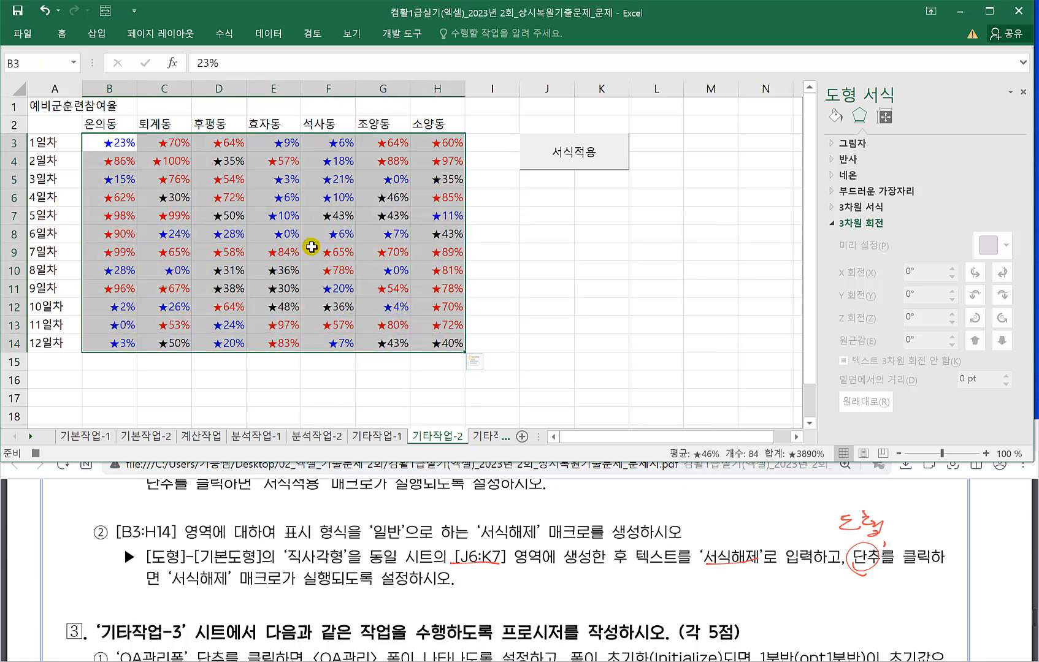
{"action": "key", "text": "ctrl+1"}
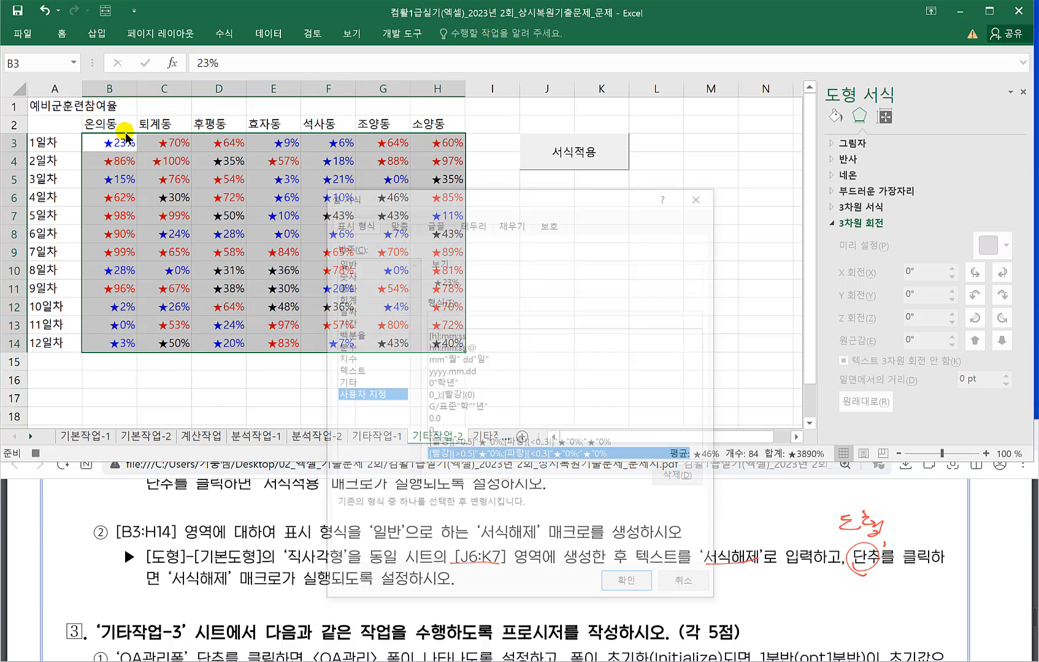
{"action": "left_click", "coordinate": [351, 263]}
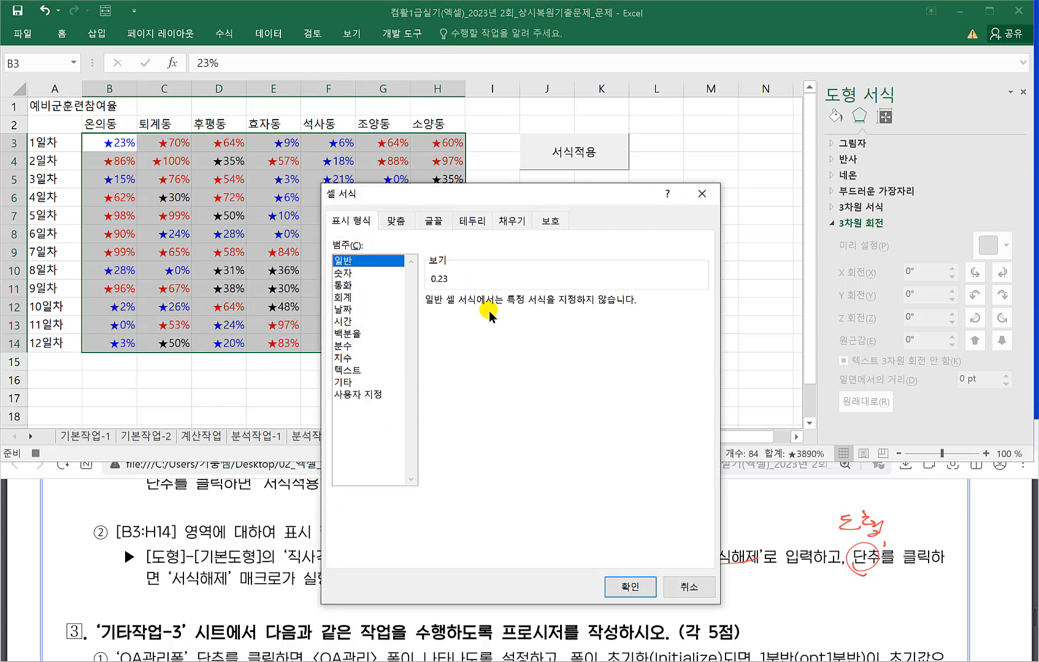
{"action": "left_click", "coordinate": [624, 587]}
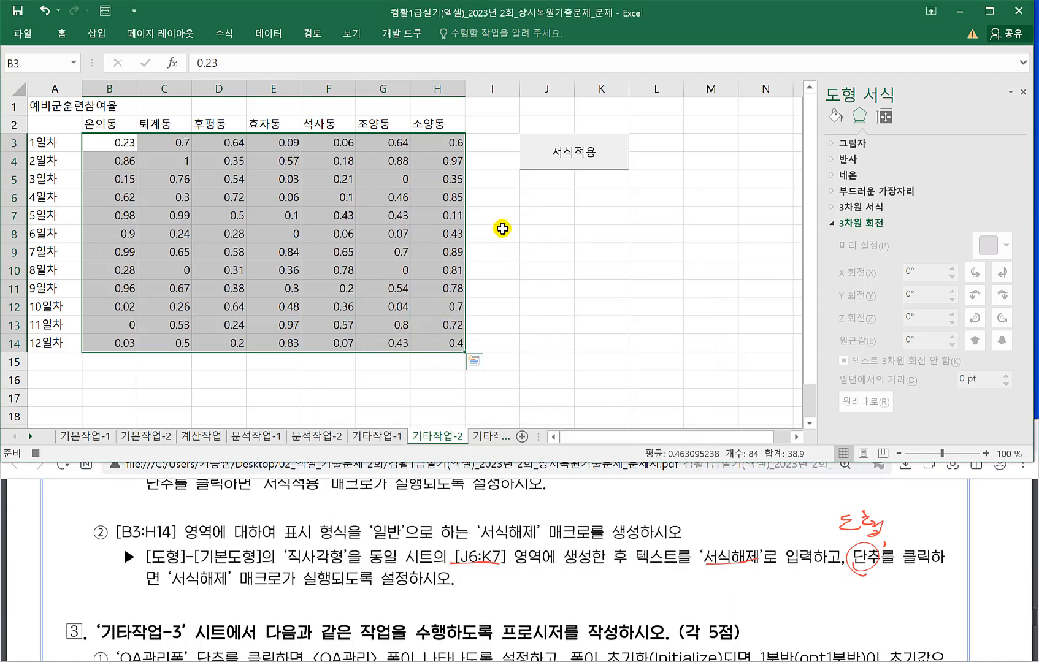
{"action": "left_click", "coordinate": [399, 34]}
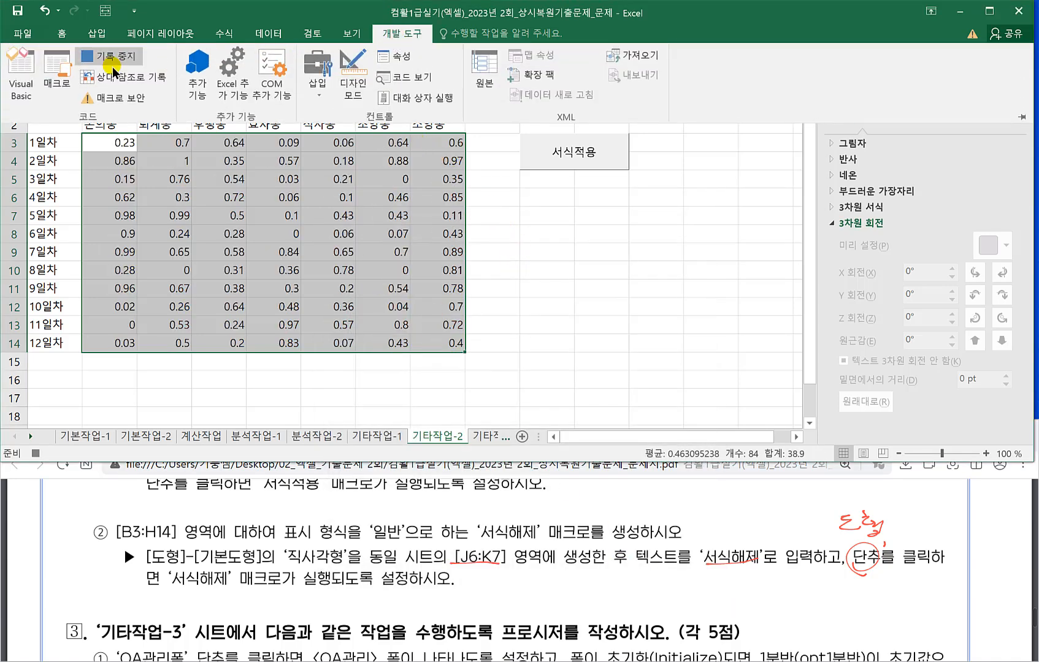
{"action": "left_click", "coordinate": [109, 57]}
{"action": "left_click", "coordinate": [567, 251]}
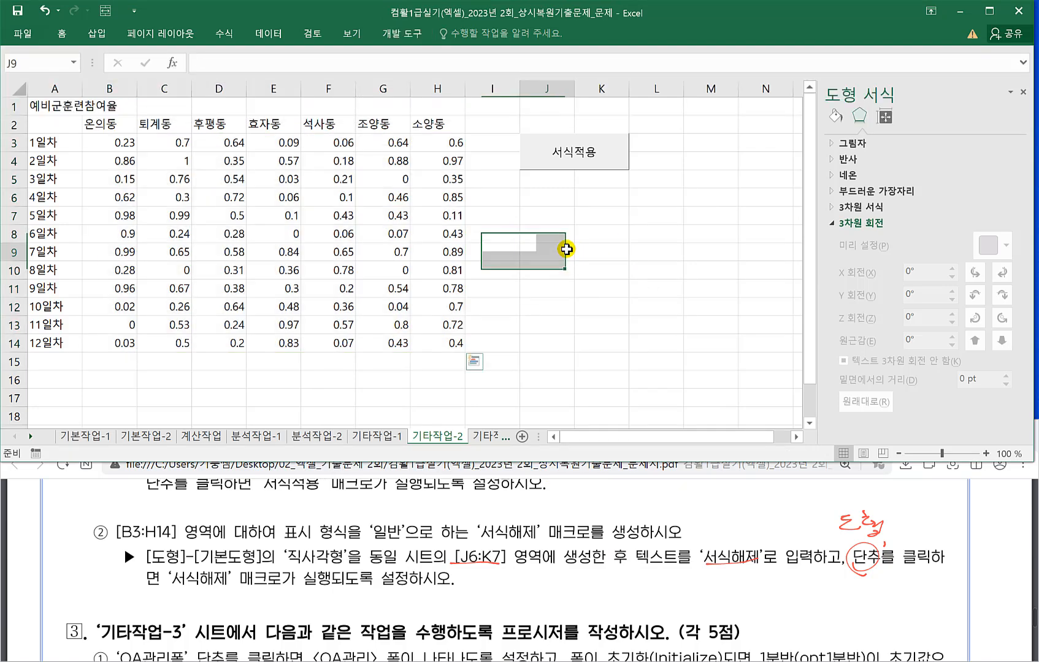
Draw a 직사각형 shape exactly over cells J6:K7 and label it 서식해제.
{"action": "left_click", "coordinate": [92, 33]}
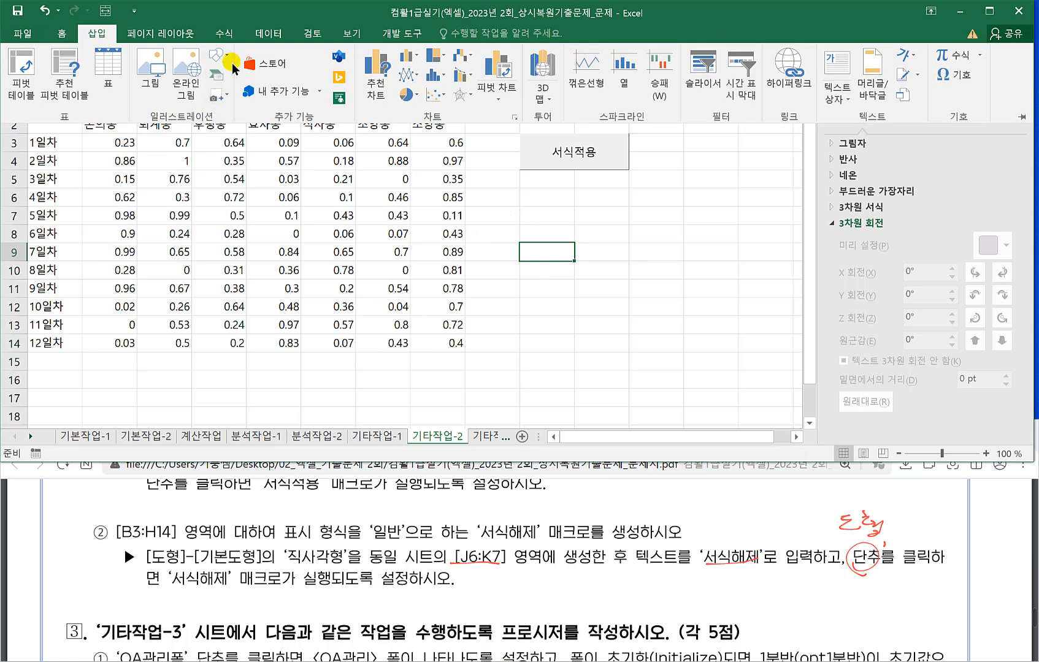
{"action": "left_click", "coordinate": [215, 56]}
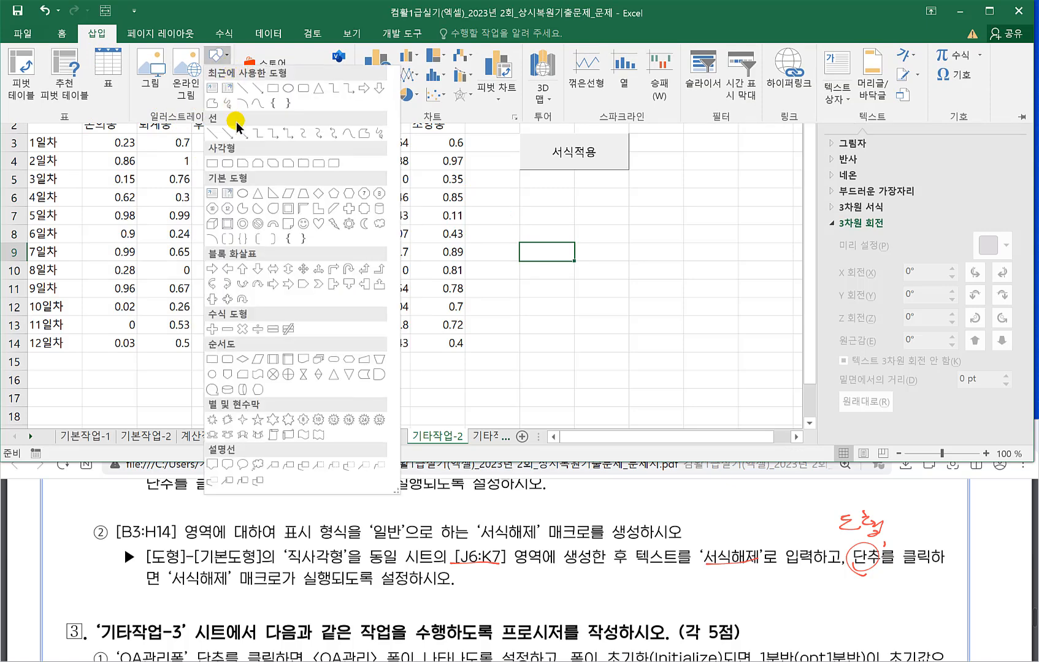
{"action": "left_click", "coordinate": [212, 163]}
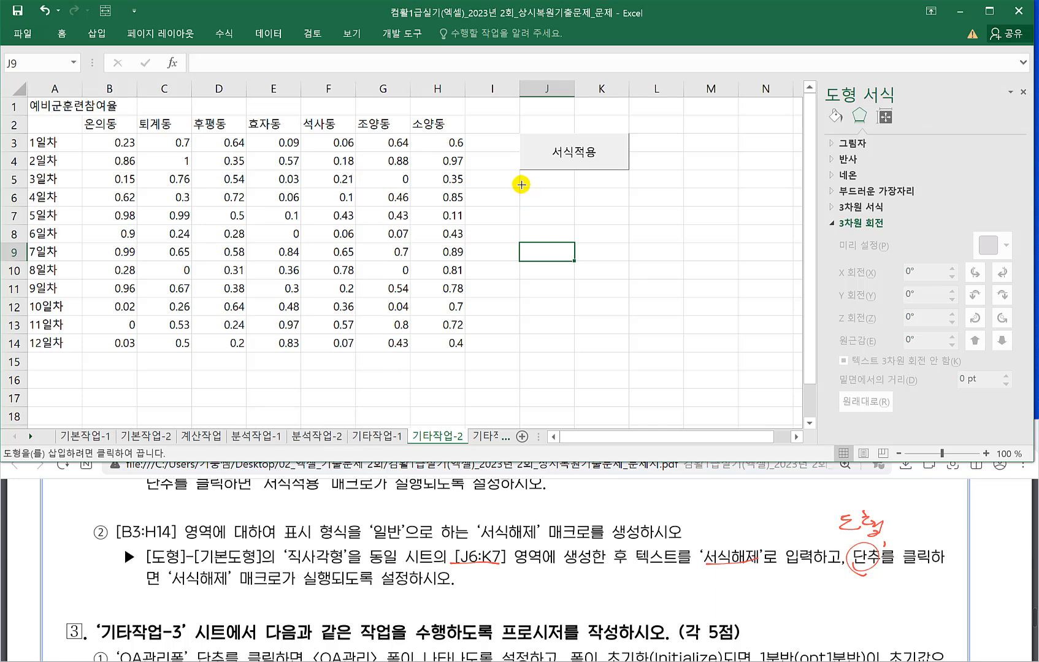
{"action": "left_click_drag", "start_coordinate": [518, 188], "coordinate": [589, 210]}
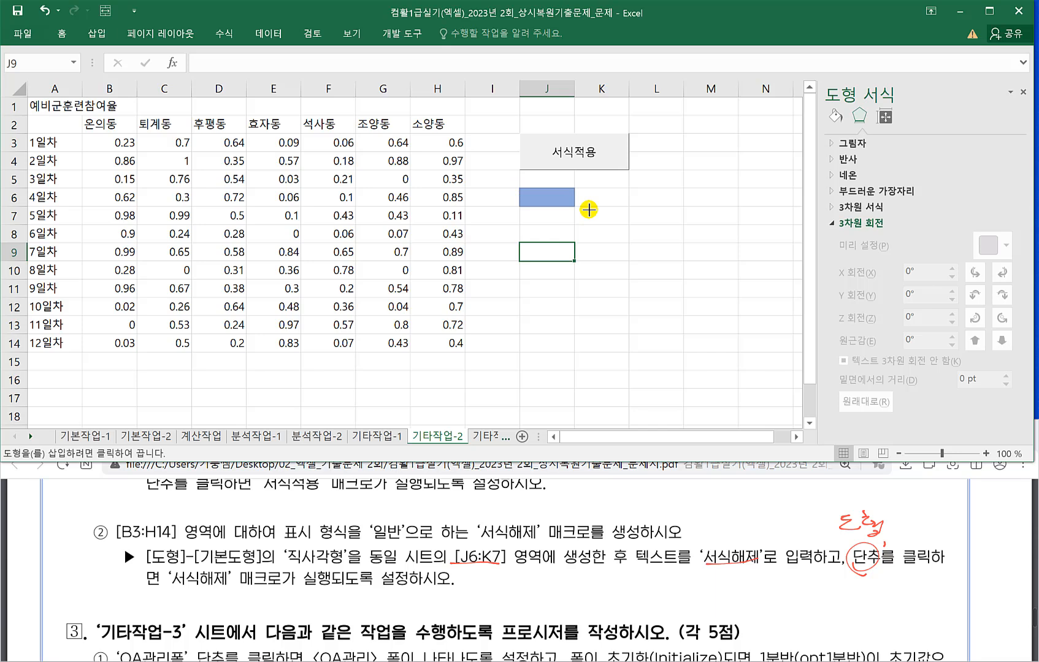
{"action": "left_click_drag", "start_coordinate": [589, 210], "coordinate": [618, 227]}
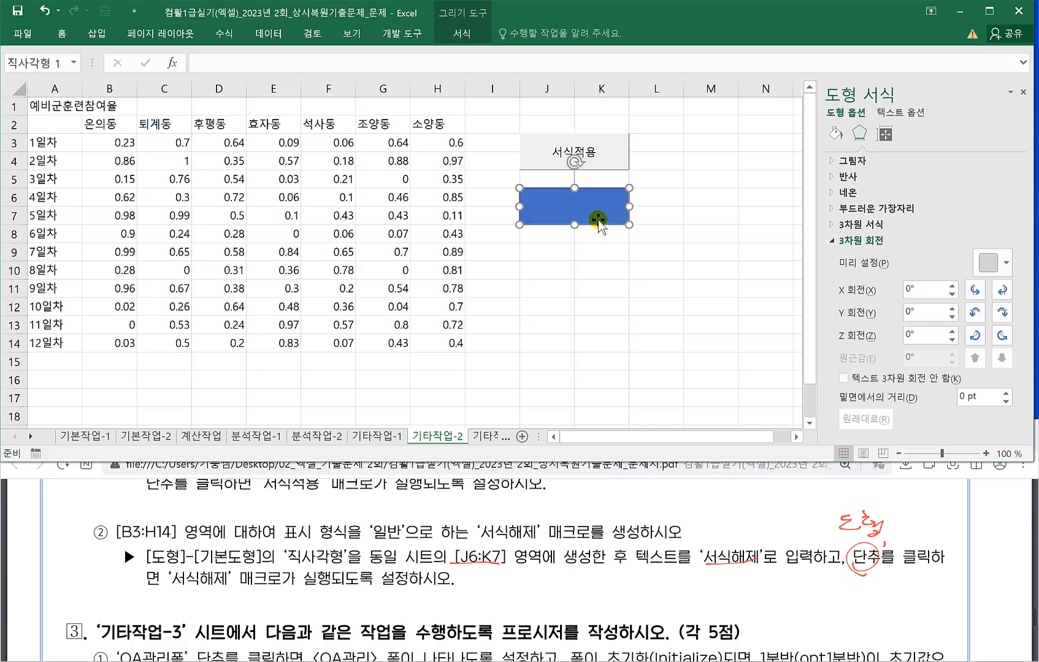
{"action": "type", "text": "서식해제"}
{"action": "left_click", "coordinate": [567, 288]}
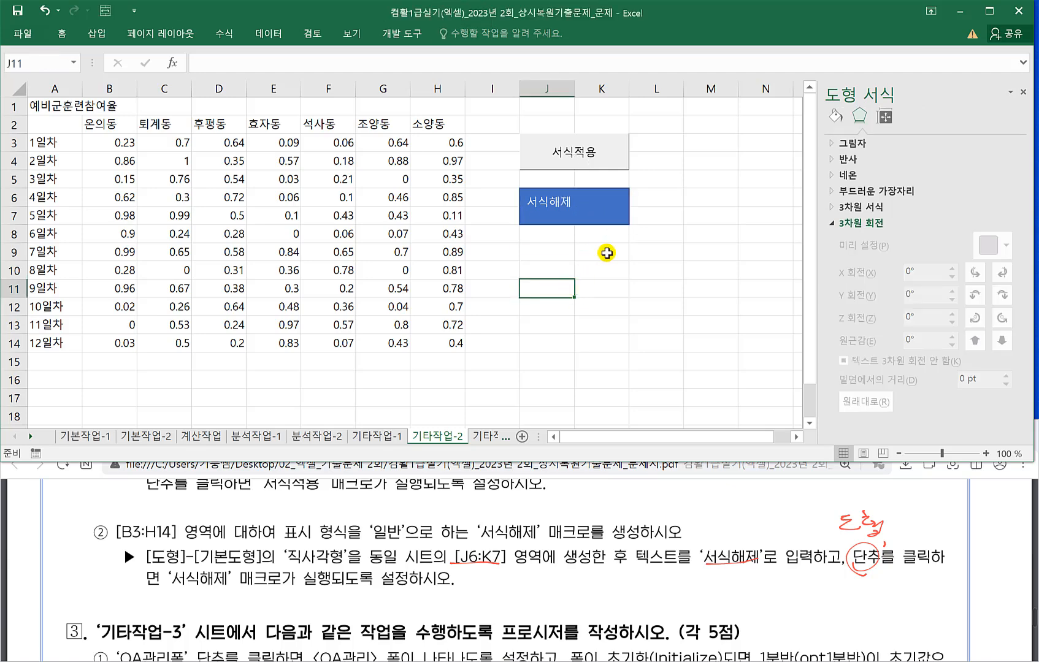
Assign the 서식해제 macro to the rectangle over J6:K7.
{"action": "left_click", "coordinate": [613, 212]}
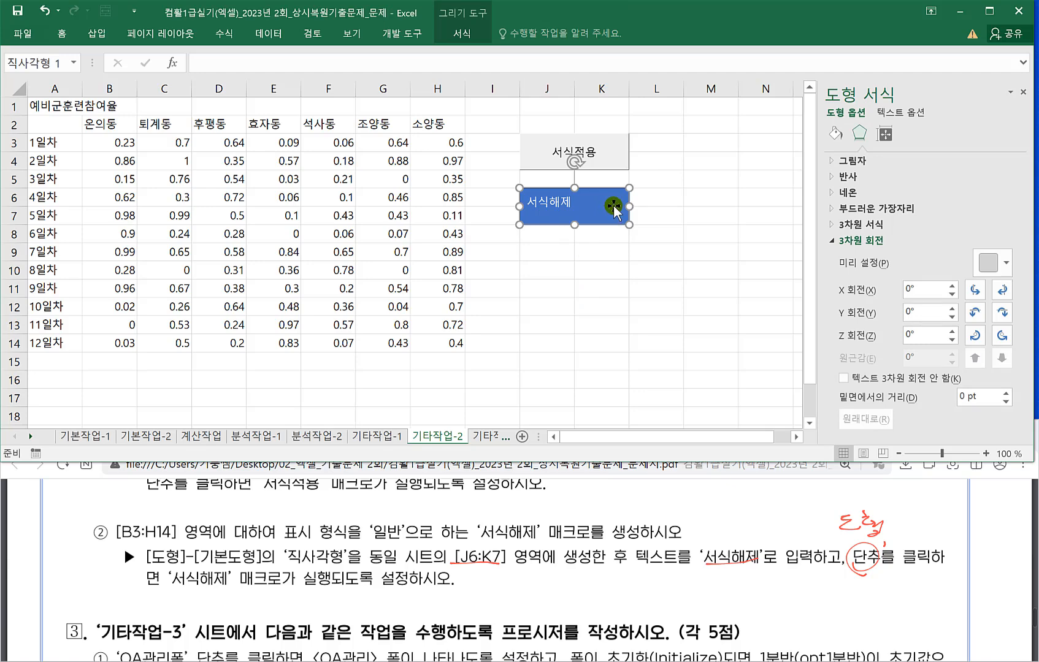
{"action": "right_click", "coordinate": [614, 206]}
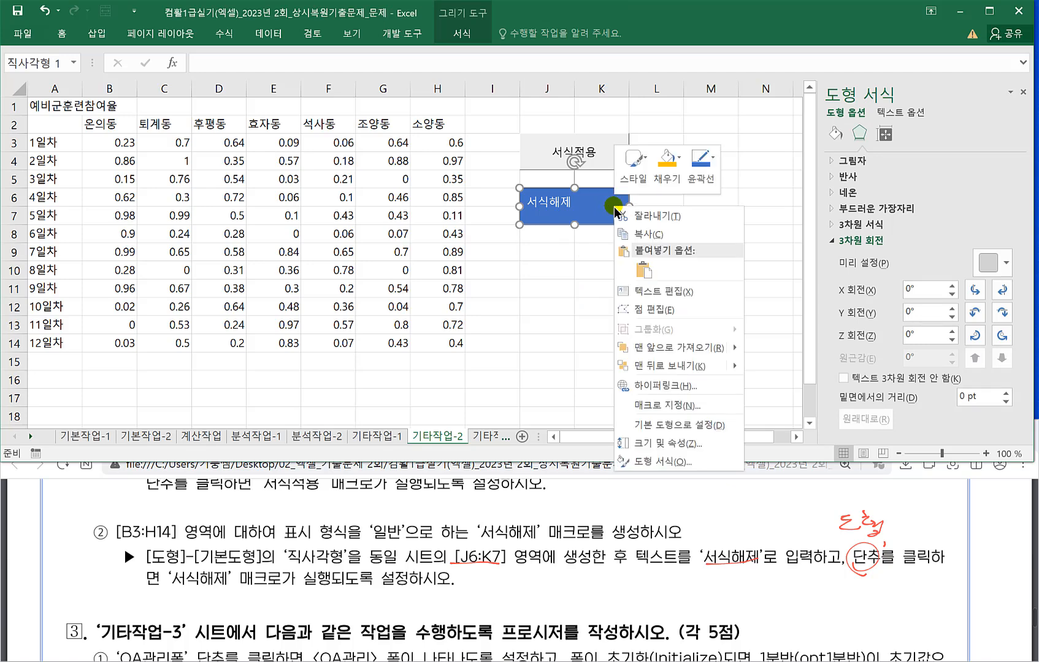
{"action": "left_click", "coordinate": [676, 409]}
{"action": "left_click", "coordinate": [491, 314]}
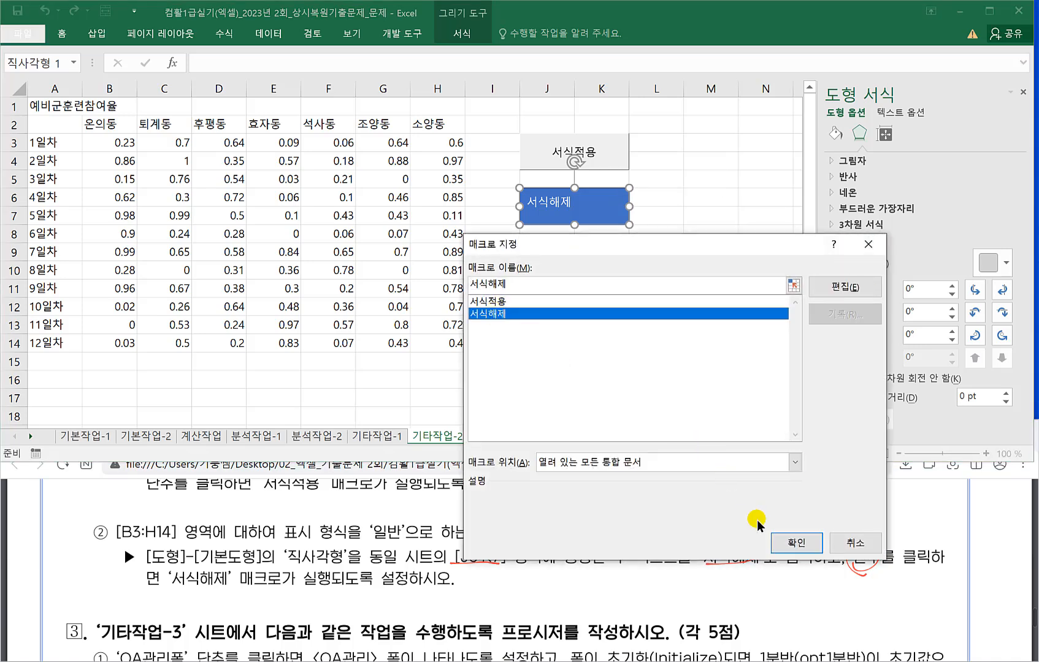
{"action": "left_click", "coordinate": [796, 543]}
{"action": "left_click", "coordinate": [598, 340]}
{"action": "left_click", "coordinate": [604, 307]}
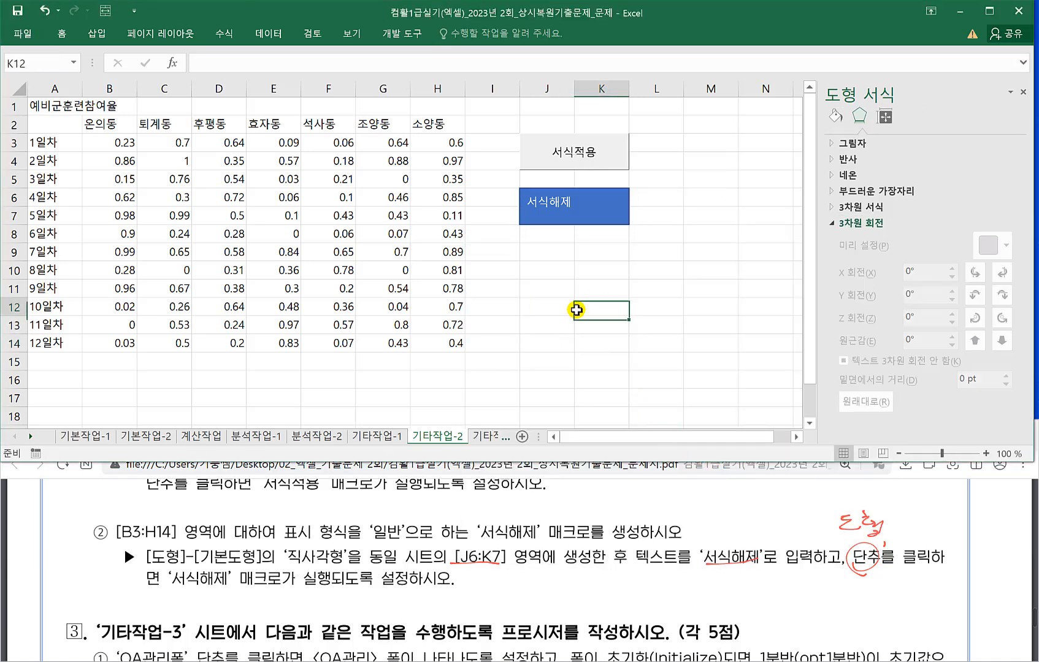
Test the 서식적용 button and the 서식해제 rectangle alternately, running each macro twice.
{"action": "left_click", "coordinate": [548, 156]}
{"action": "left_click", "coordinate": [567, 209]}
{"action": "left_click", "coordinate": [567, 164]}
{"action": "left_click", "coordinate": [598, 215]}
{"action": "left_click", "coordinate": [606, 273]}
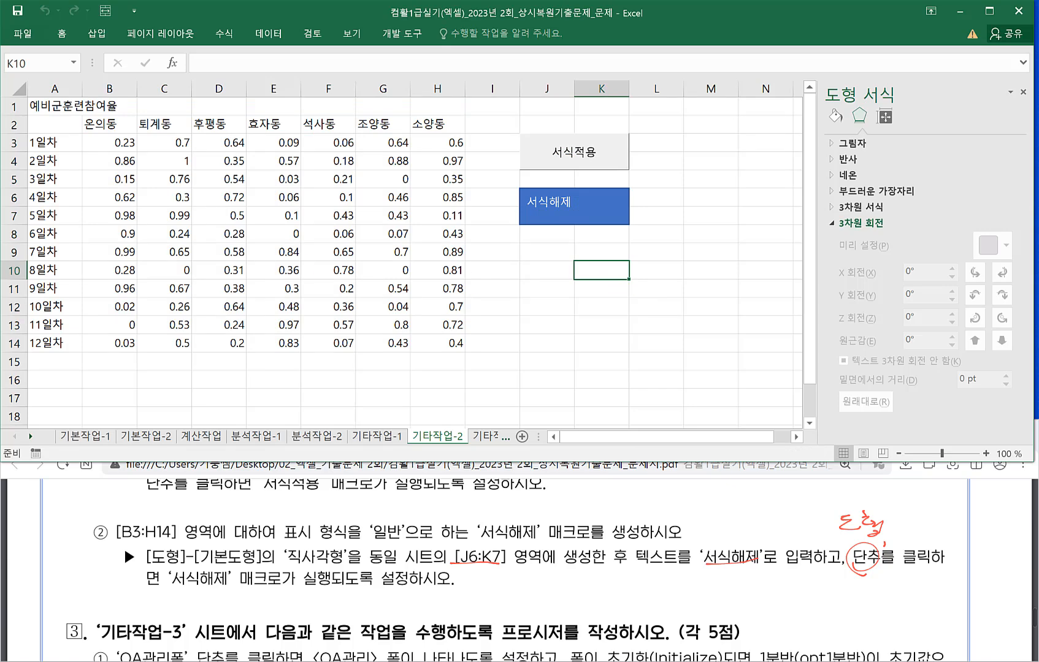
{"action": "left_click_drag", "start_coordinate": [113, 142], "coordinate": [380, 294]}
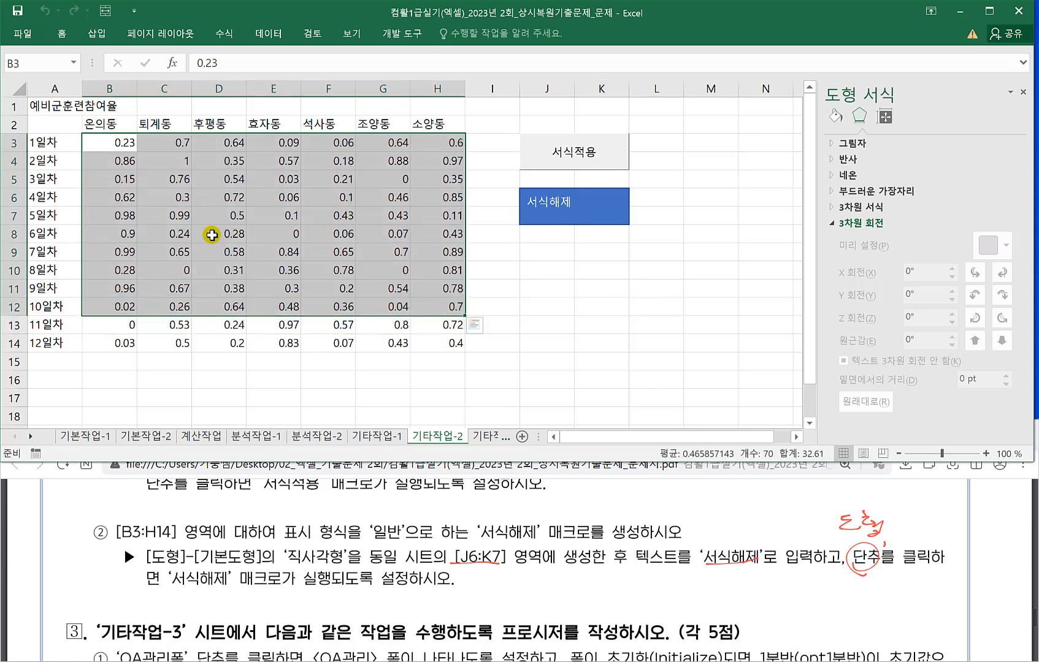
{"action": "left_click_drag", "start_coordinate": [105, 143], "coordinate": [452, 341]}
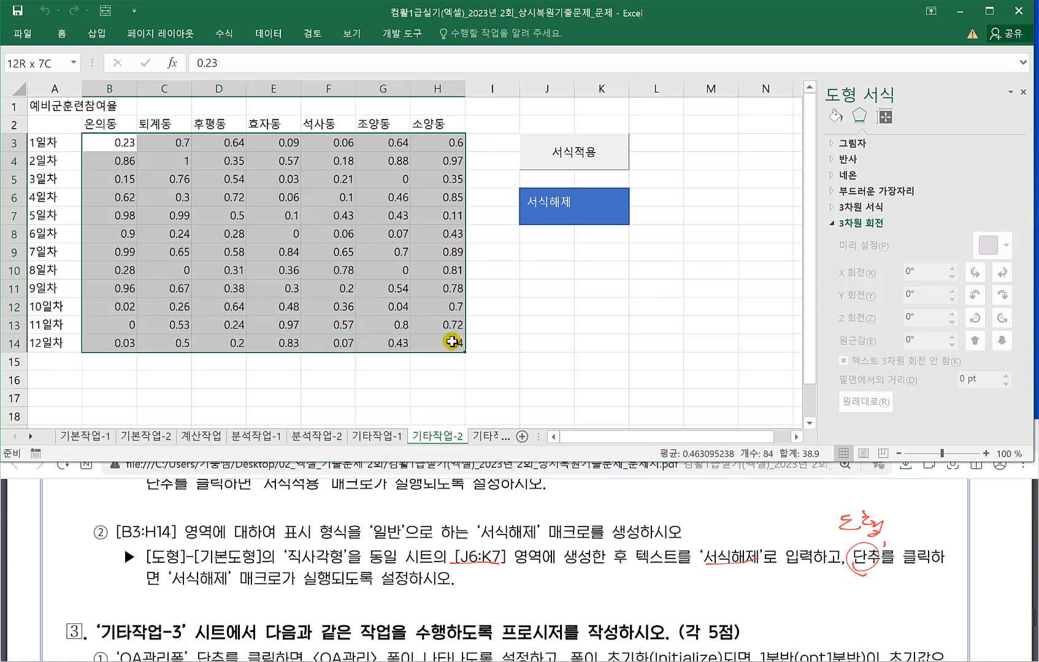
{"action": "left_click_drag", "start_coordinate": [103, 141], "coordinate": [434, 331]}
{"action": "left_click", "coordinate": [612, 322]}
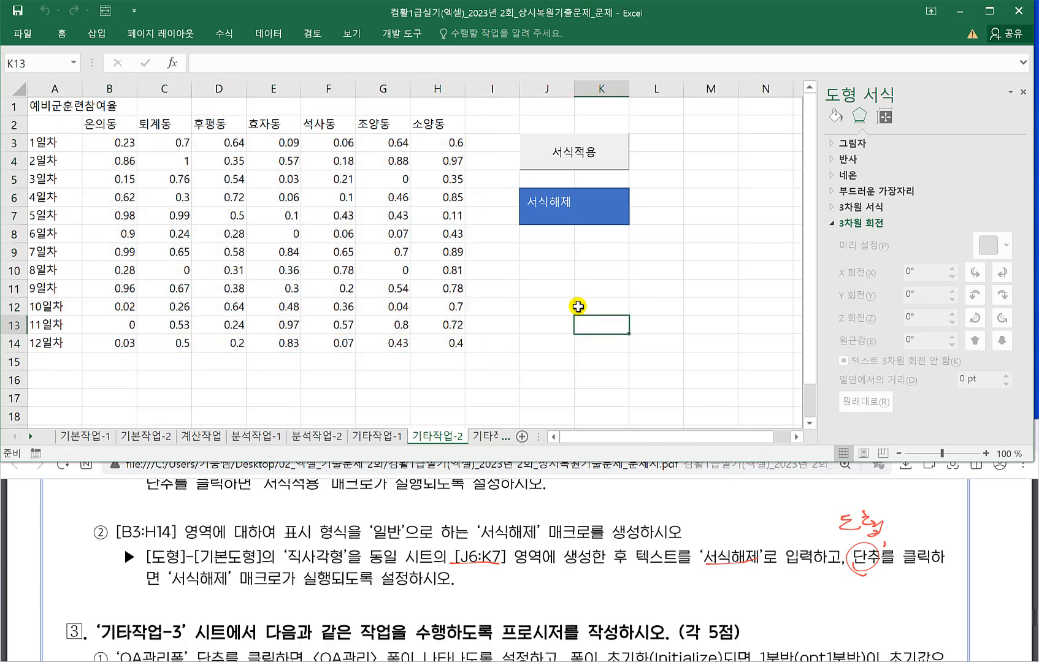
{"action": "left_click", "coordinate": [569, 304]}
Open the 기타작업-3 sheet and underline the exam paper's requirement in item ① that the 〈OA관리〉 form appear.
{"action": "left_click", "coordinate": [488, 436]}
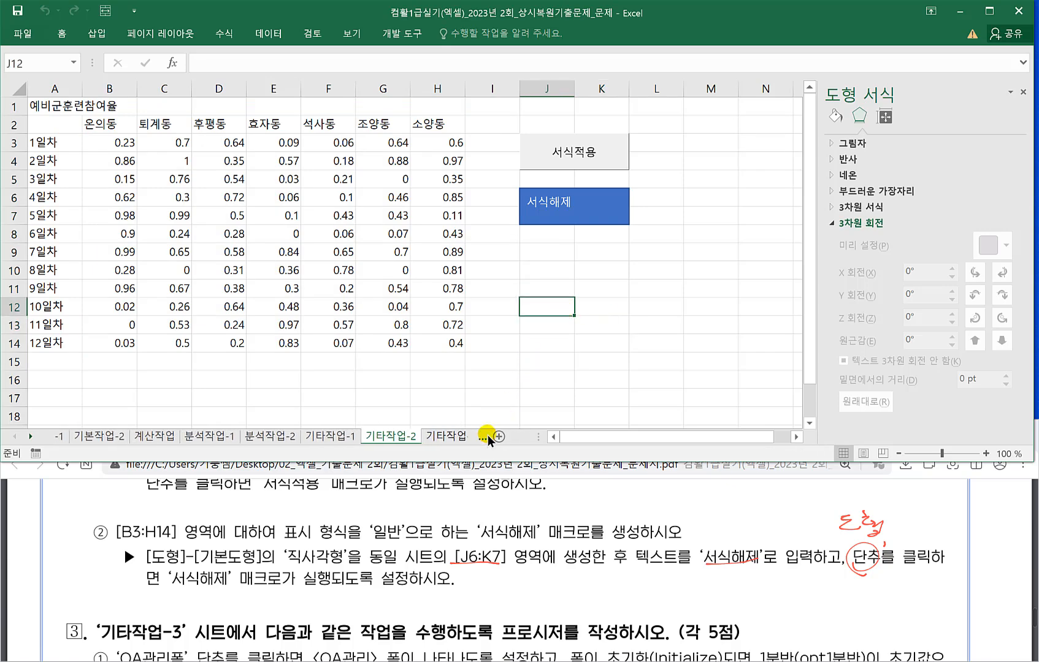
{"action": "left_click", "coordinate": [418, 328]}
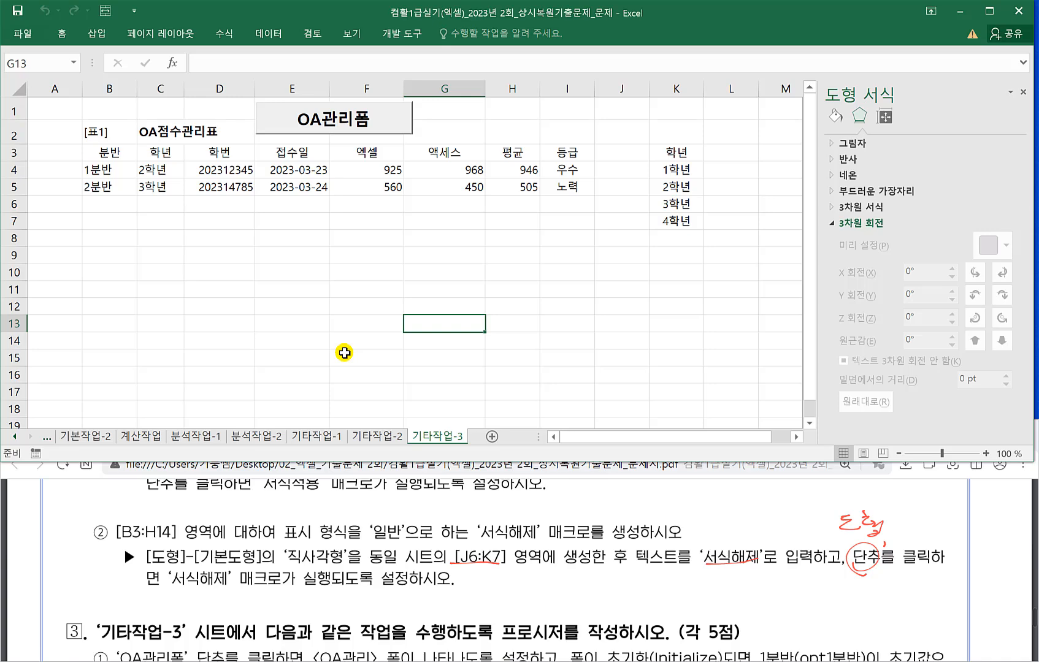
{"action": "left_click", "coordinate": [309, 534]}
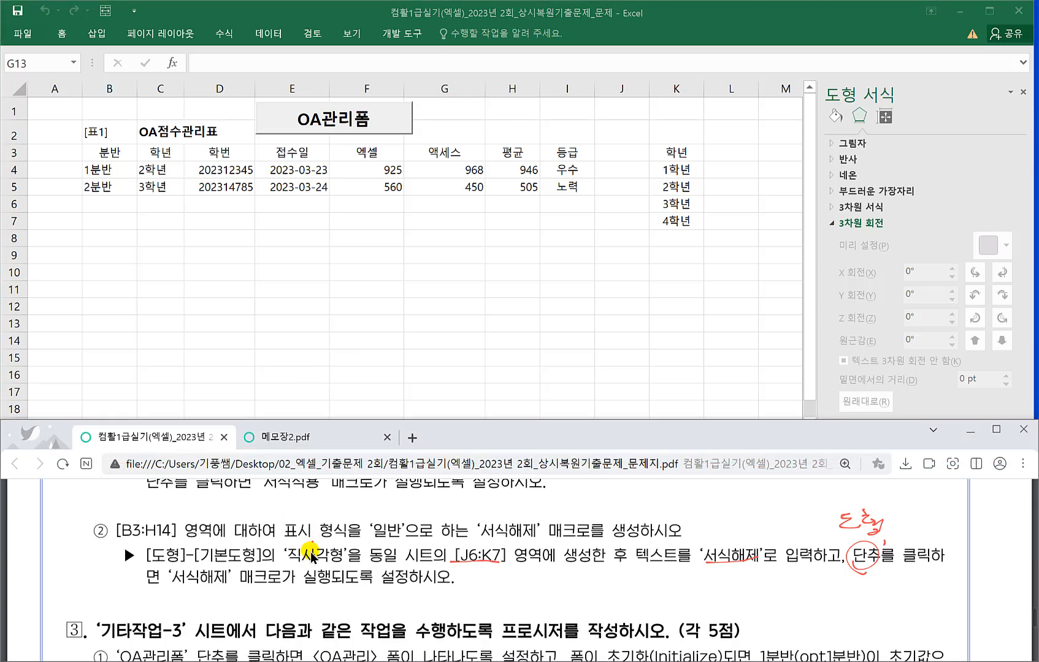
{"action": "scroll", "coordinate": [311, 555], "scroll_direction": "down", "scroll_amount": 2}
{"action": "scroll", "coordinate": [311, 555], "scroll_direction": "down", "scroll_amount": 4}
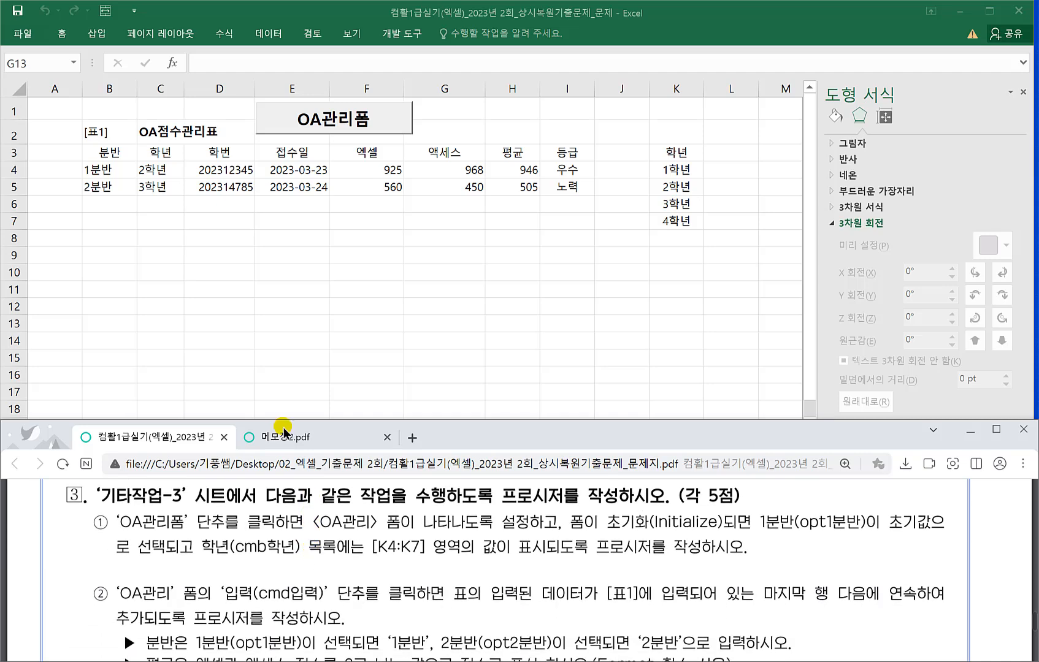
{"action": "left_click", "coordinate": [263, 323]}
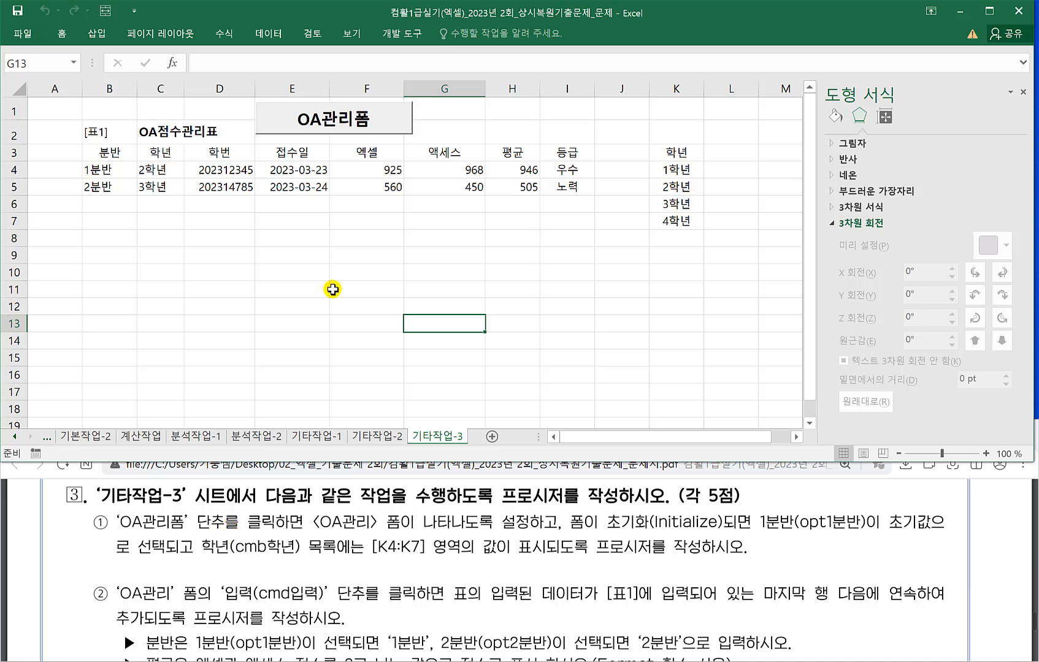
{"action": "left_click", "coordinate": [317, 533]}
{"action": "left_click_drag", "start_coordinate": [316, 530], "coordinate": [547, 531]}
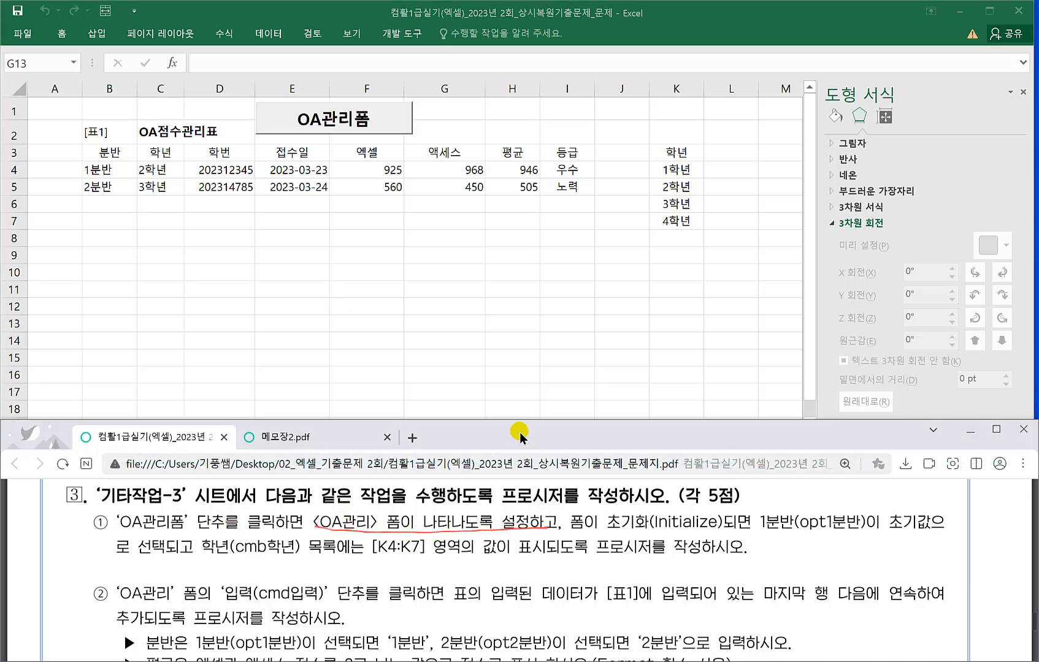
In design mode, open the OA관리폼 button's click procedure and add the line OA관리.Show.
{"action": "left_click", "coordinate": [348, 278]}
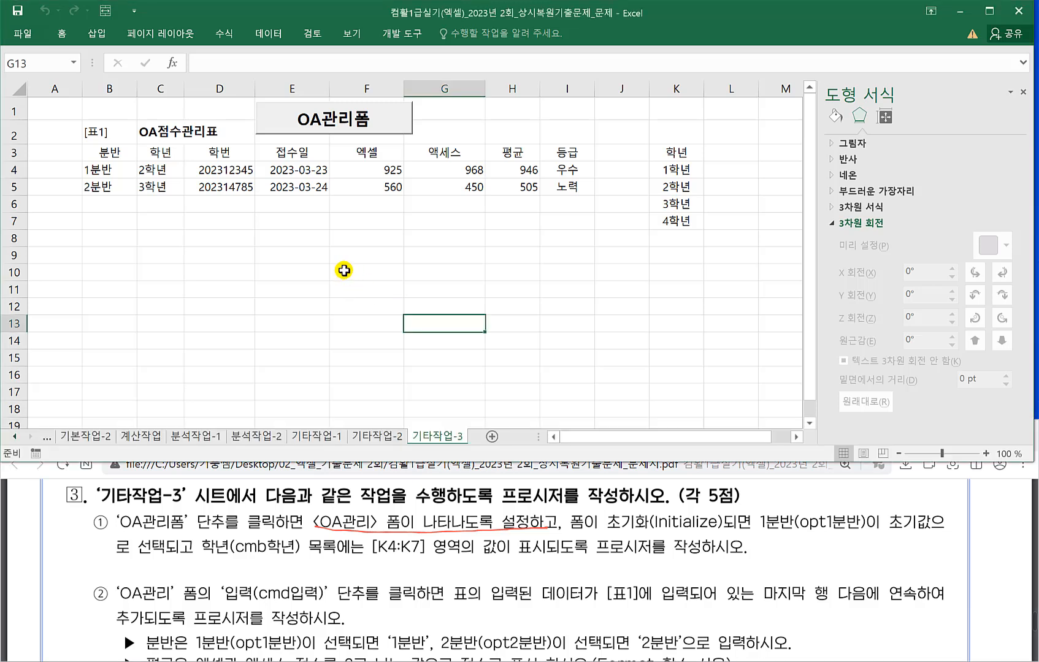
{"action": "left_click", "coordinate": [392, 34]}
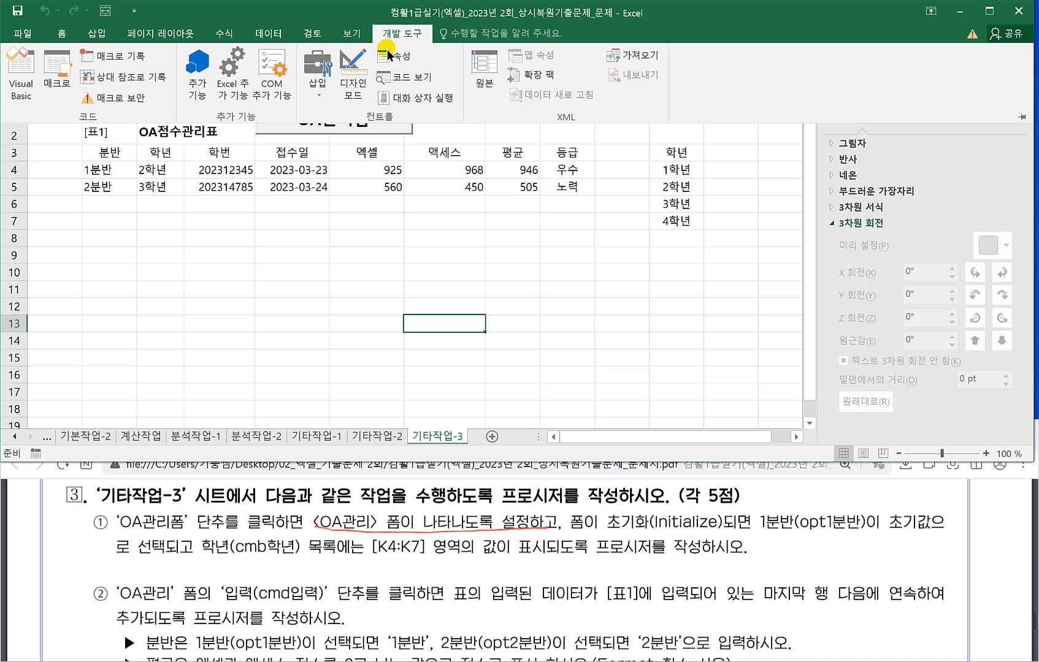
{"action": "left_click", "coordinate": [358, 73]}
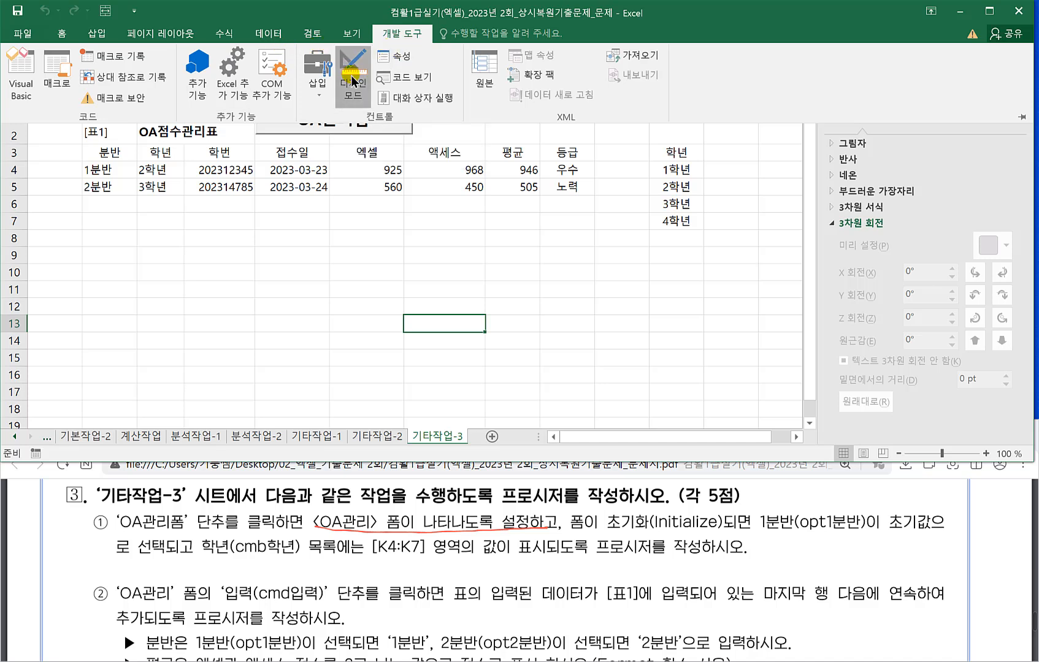
{"action": "left_click", "coordinate": [336, 201]}
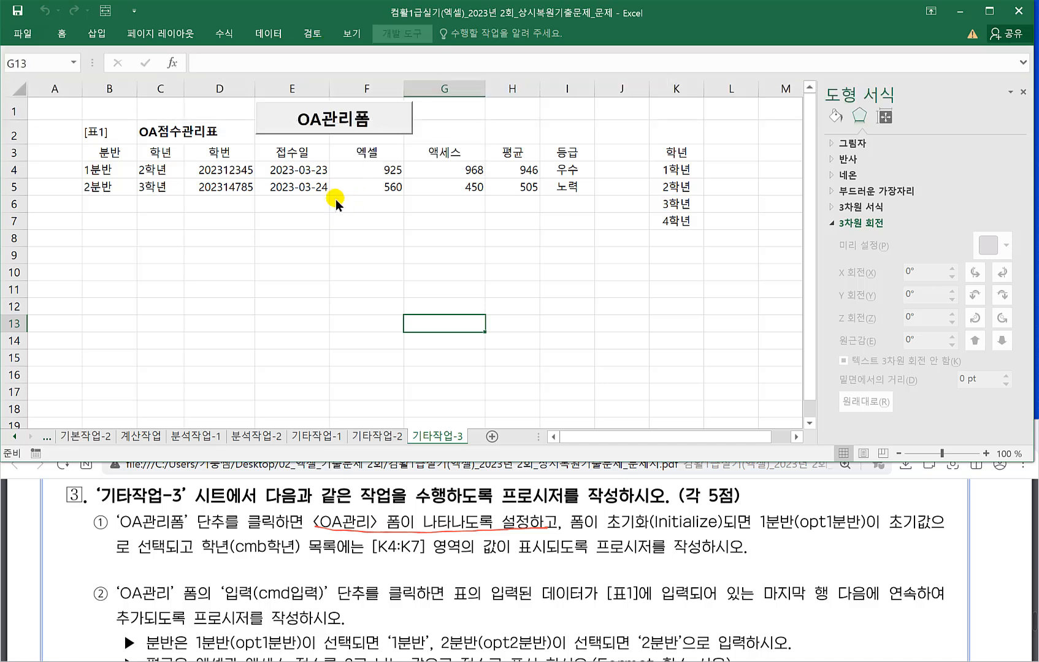
{"action": "double_click", "coordinate": [381, 120]}
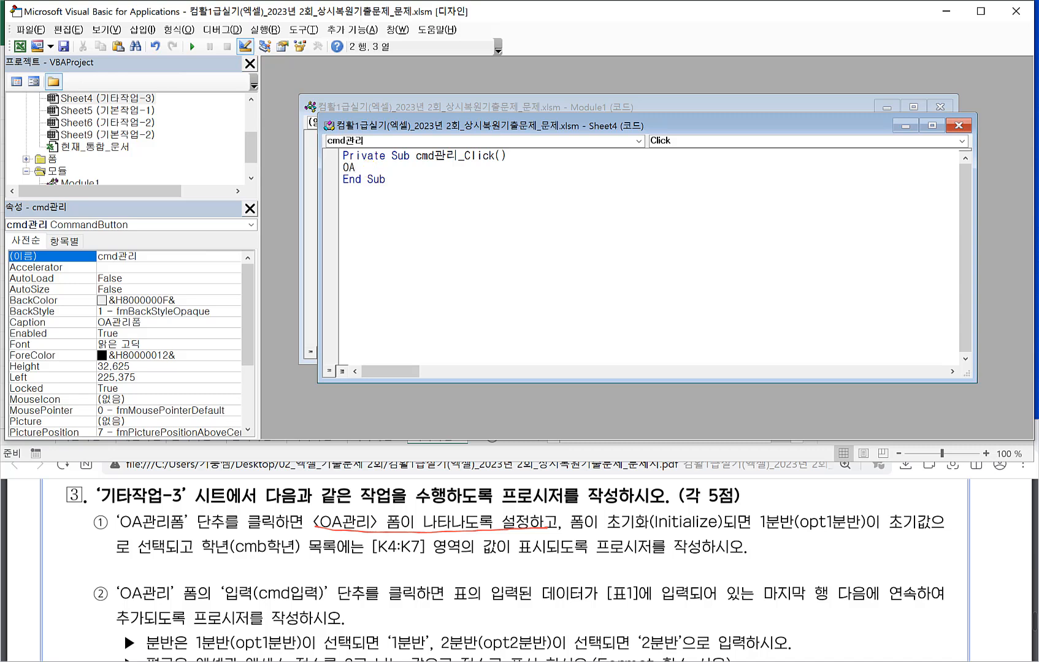
{"action": "type", "text": "OA관리.SH"}
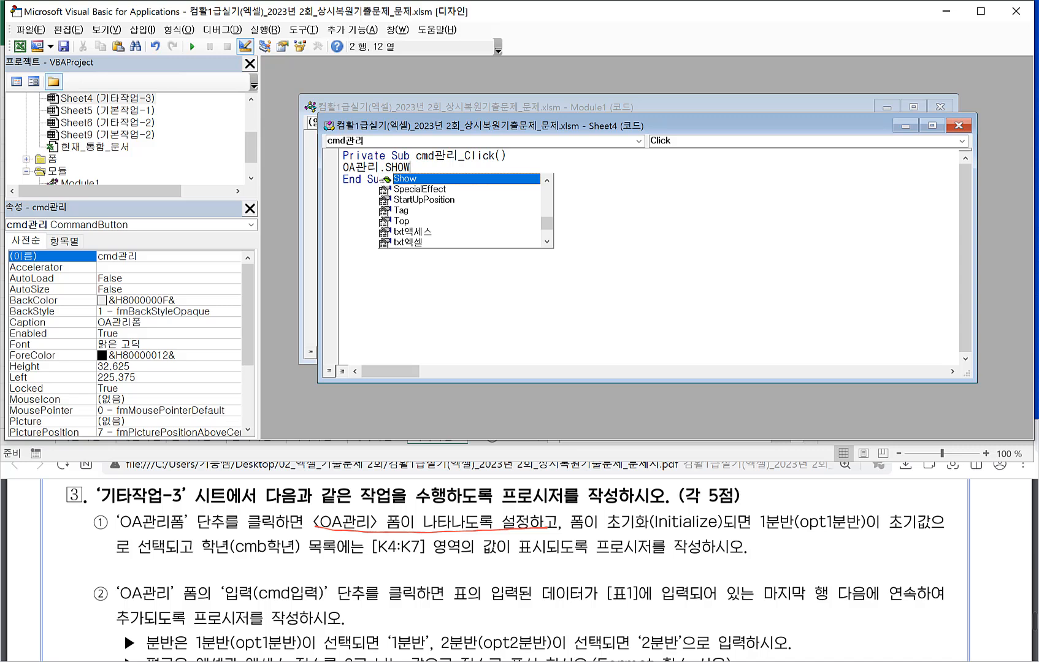
{"action": "type", "text": "OW"}
{"action": "key", "text": "Return"}
{"action": "key", "text": "BackSpace"}
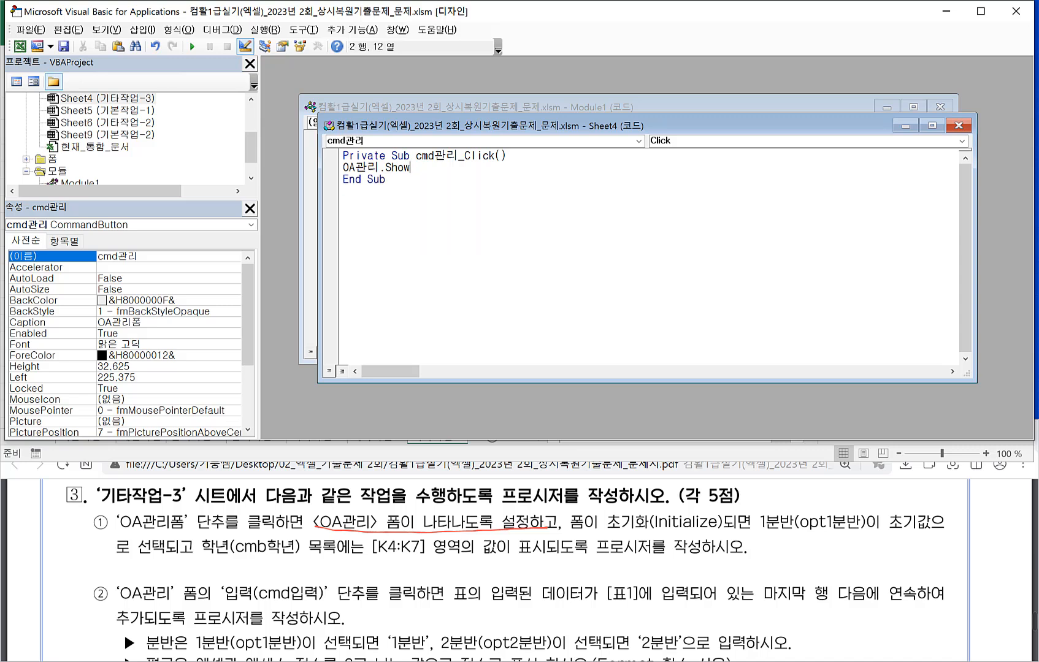
Return to the sheet, turn off design mode, and test that the OA관리폼 button opens the form, closing it again.
{"action": "left_click", "coordinate": [31, 29]}
{"action": "left_click", "coordinate": [68, 132]}
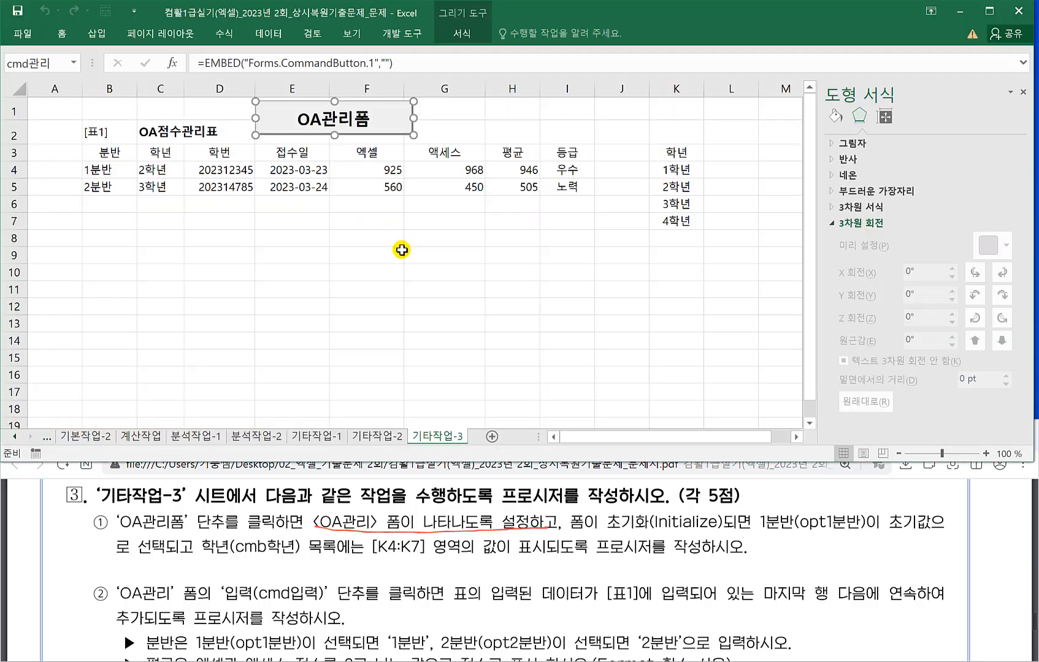
{"action": "left_click", "coordinate": [462, 34]}
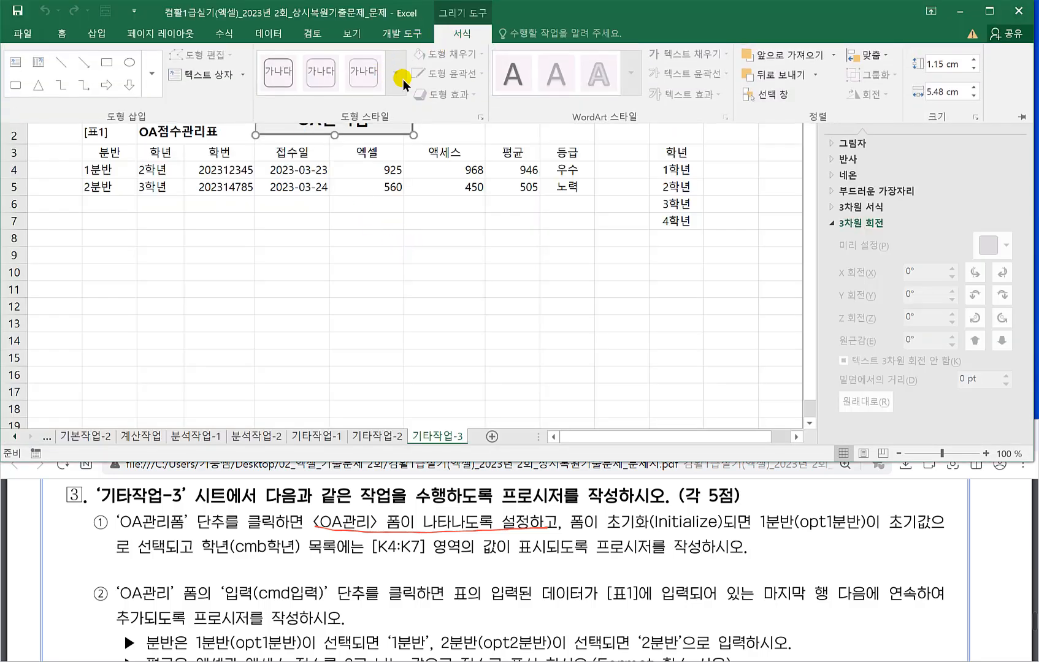
{"action": "left_click", "coordinate": [401, 33]}
{"action": "left_click", "coordinate": [351, 82]}
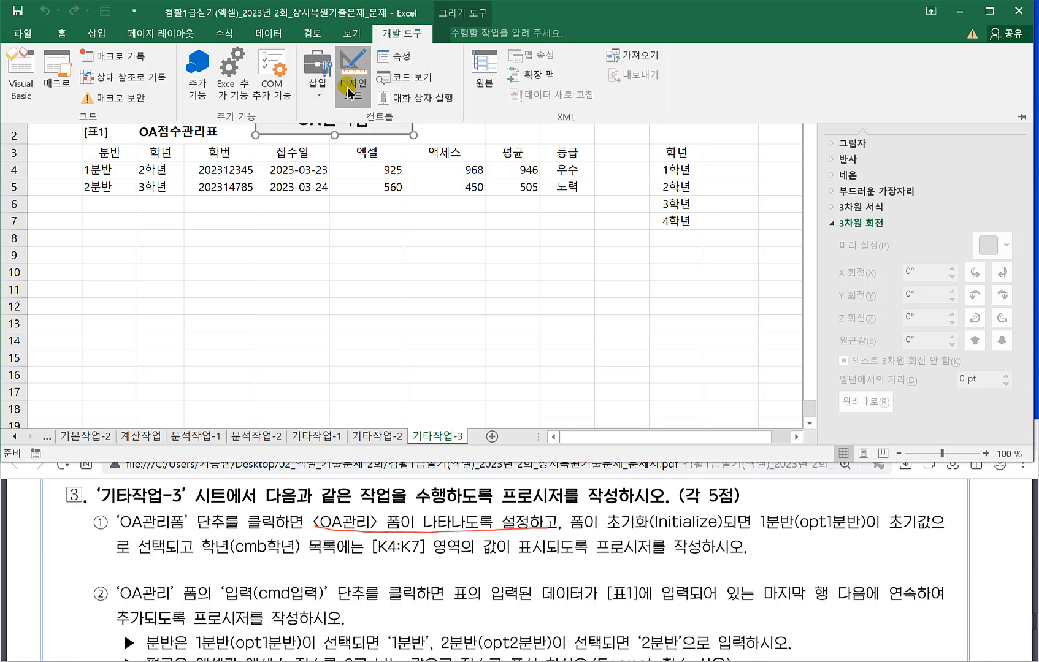
{"action": "left_click", "coordinate": [349, 116]}
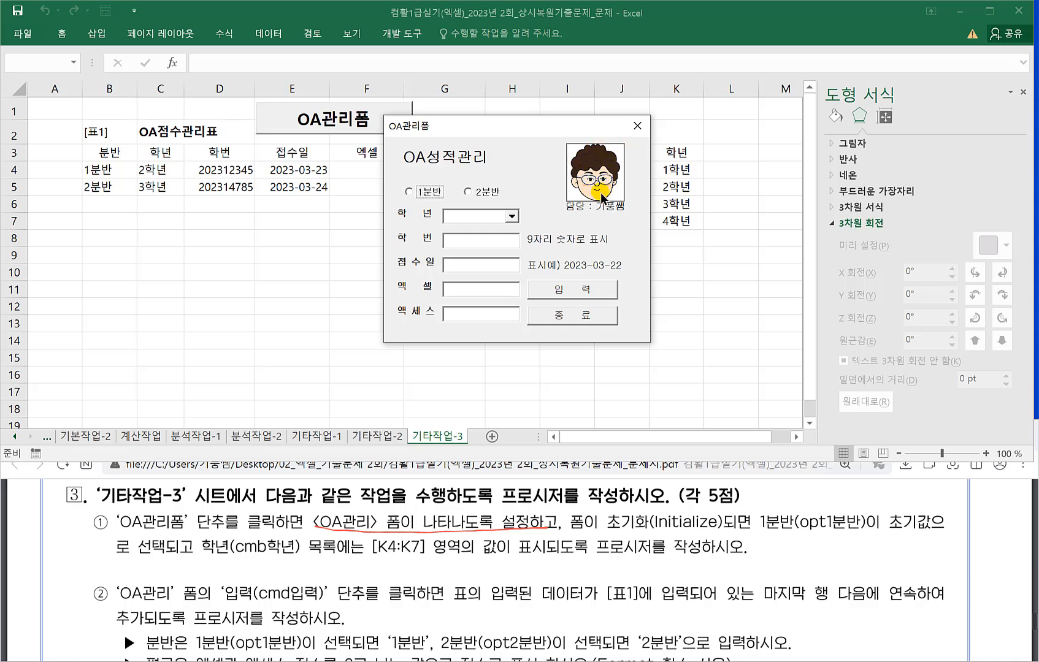
{"action": "left_click", "coordinate": [637, 127]}
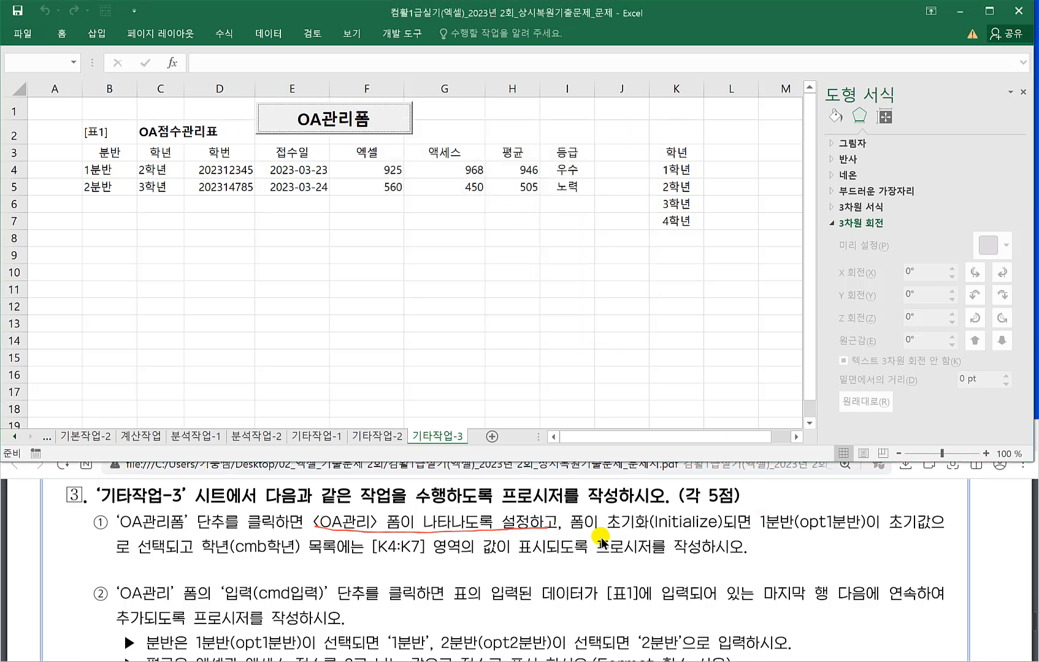
Underline the exam paper's item ① requirements on form initialization, the opt1분반 default and the cmb학년 list from K4:K7.
{"action": "left_click_drag", "start_coordinate": [595, 529], "coordinate": [883, 526]}
{"action": "left_click_drag", "start_coordinate": [122, 558], "coordinate": [676, 546]}
{"action": "left_click", "coordinate": [416, 348]}
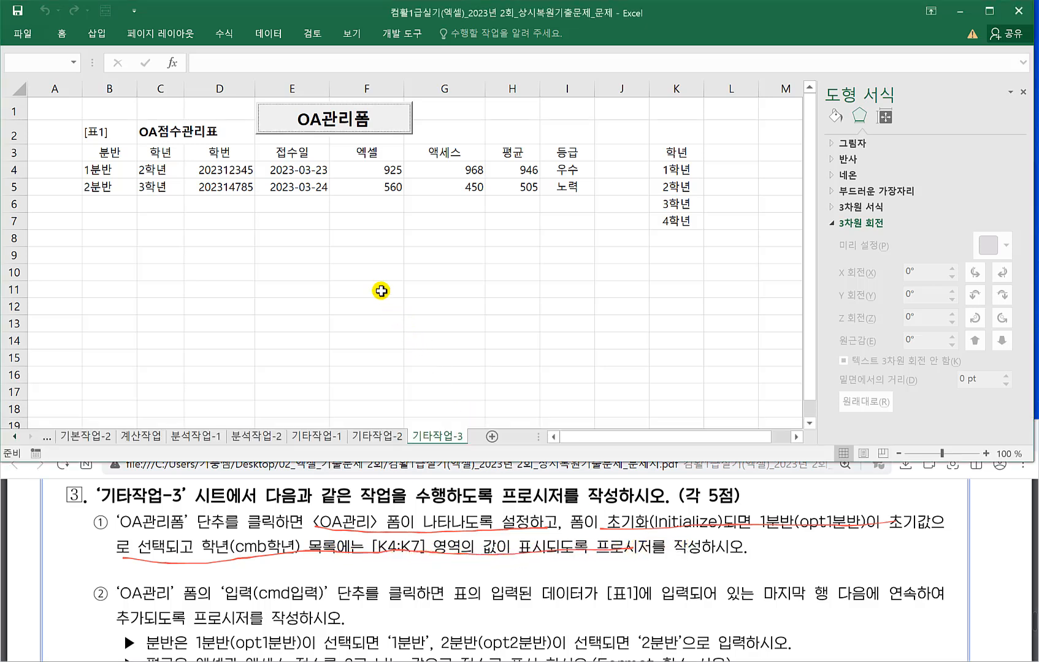
Close the Sheet4 and Module1 code windows in the Visual Basic editor and open the code of the OA관리 form.
{"action": "left_click", "coordinate": [404, 35]}
{"action": "left_click", "coordinate": [20, 74]}
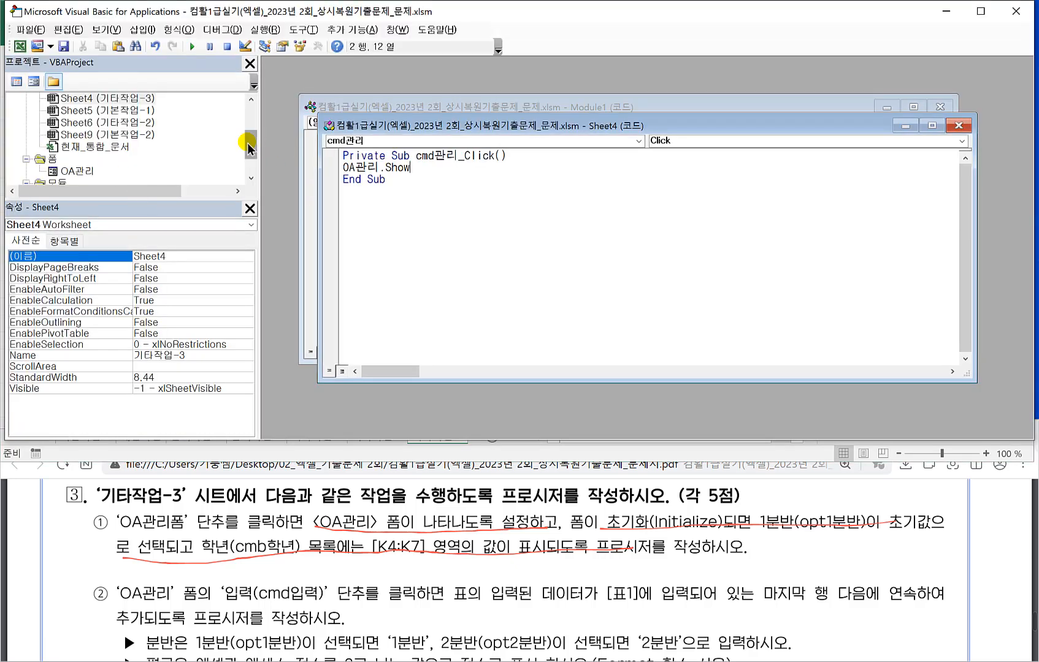
{"action": "scroll", "coordinate": [250, 148], "scroll_direction": "down", "scroll_amount": 1}
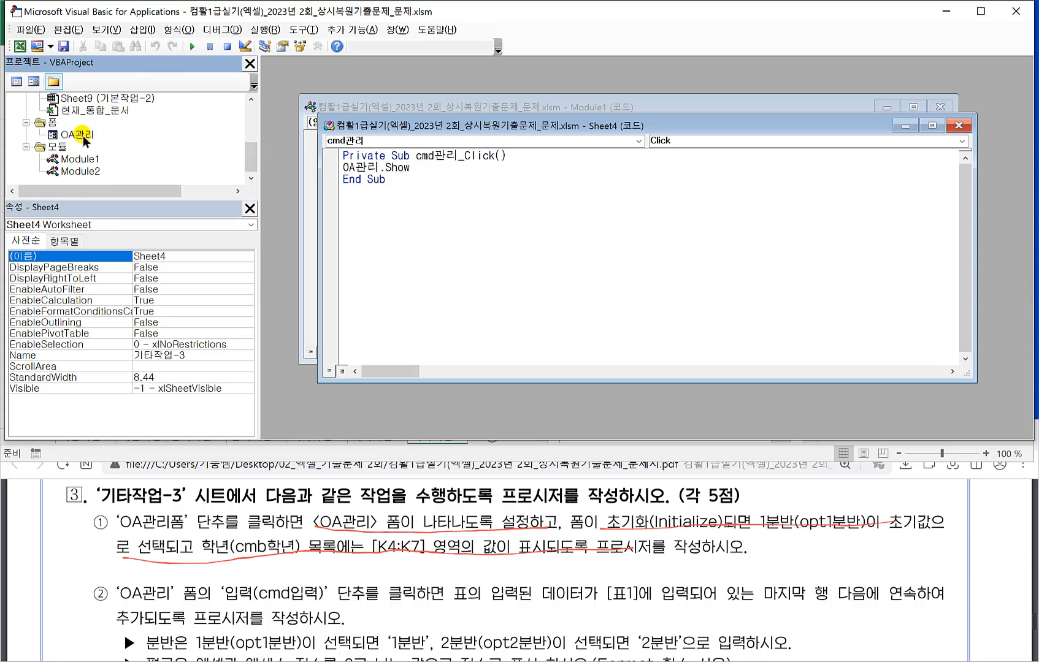
{"action": "left_click", "coordinate": [958, 125]}
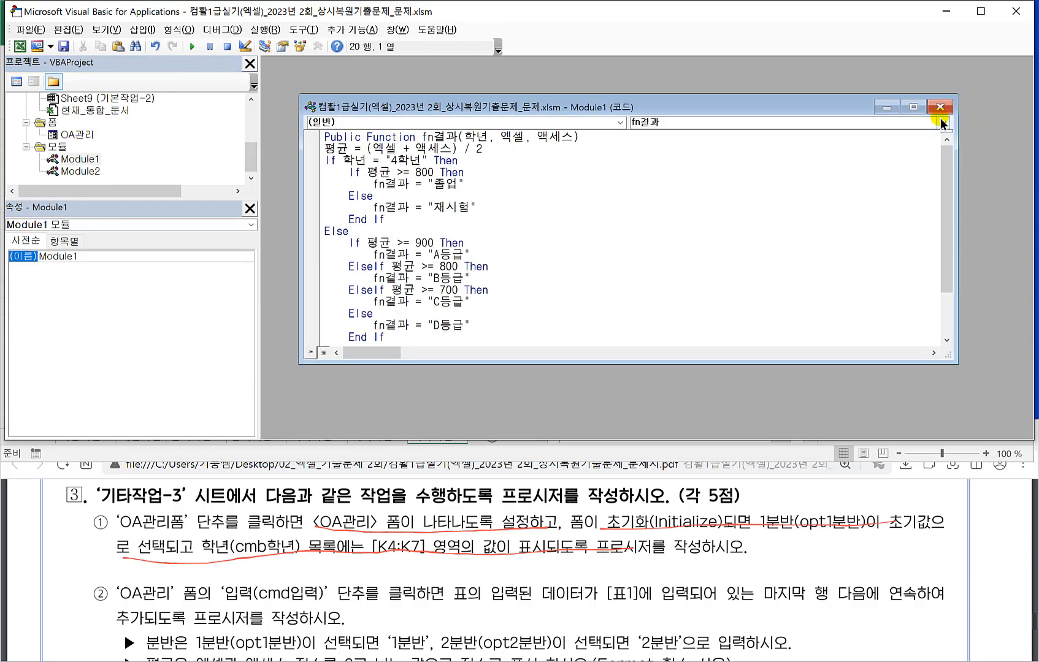
{"action": "left_click", "coordinate": [940, 107]}
{"action": "left_click", "coordinate": [76, 135]}
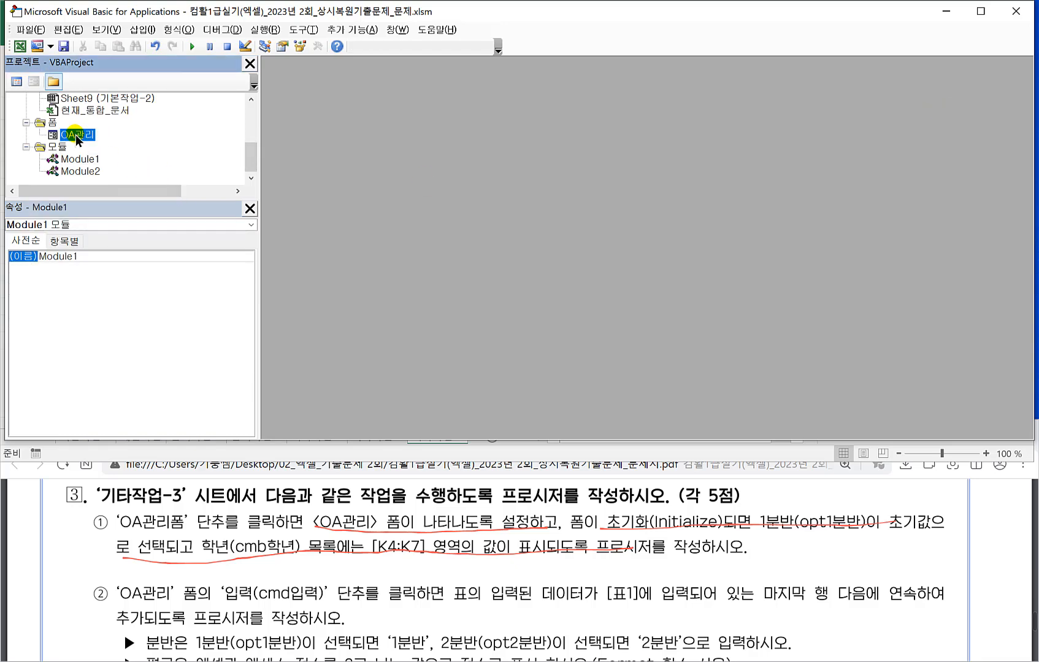
{"action": "right_click", "coordinate": [75, 134]}
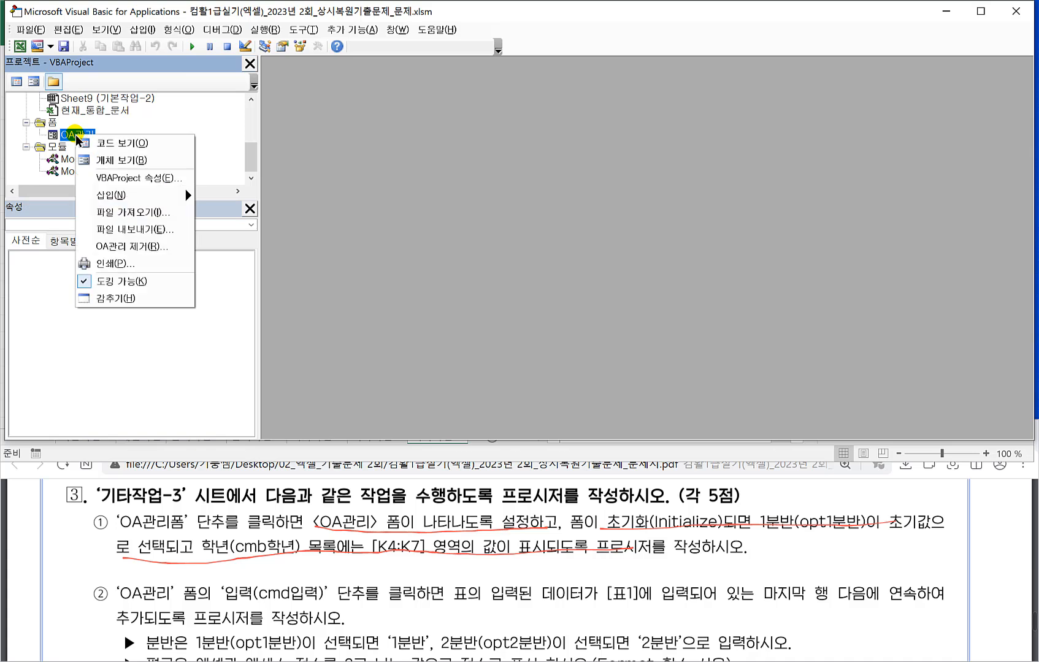
{"action": "left_click", "coordinate": [132, 143]}
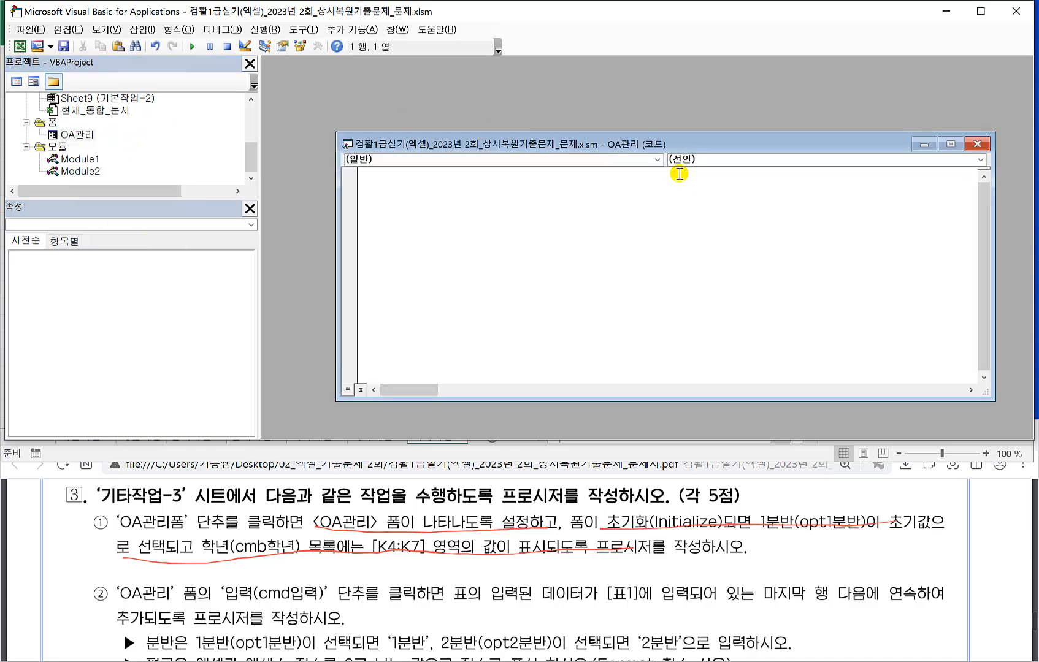
Create the UserForm_Initialize event procedure in the OA관리 form's code.
{"action": "left_click", "coordinate": [657, 159]}
{"action": "left_click", "coordinate": [371, 354]}
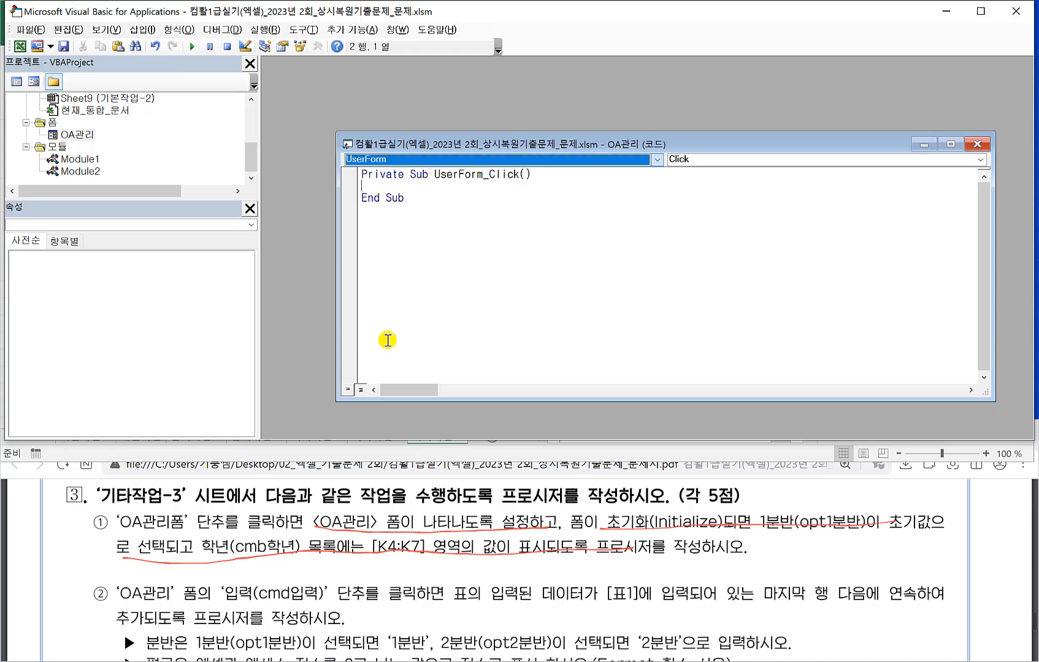
{"action": "left_click", "coordinate": [772, 155]}
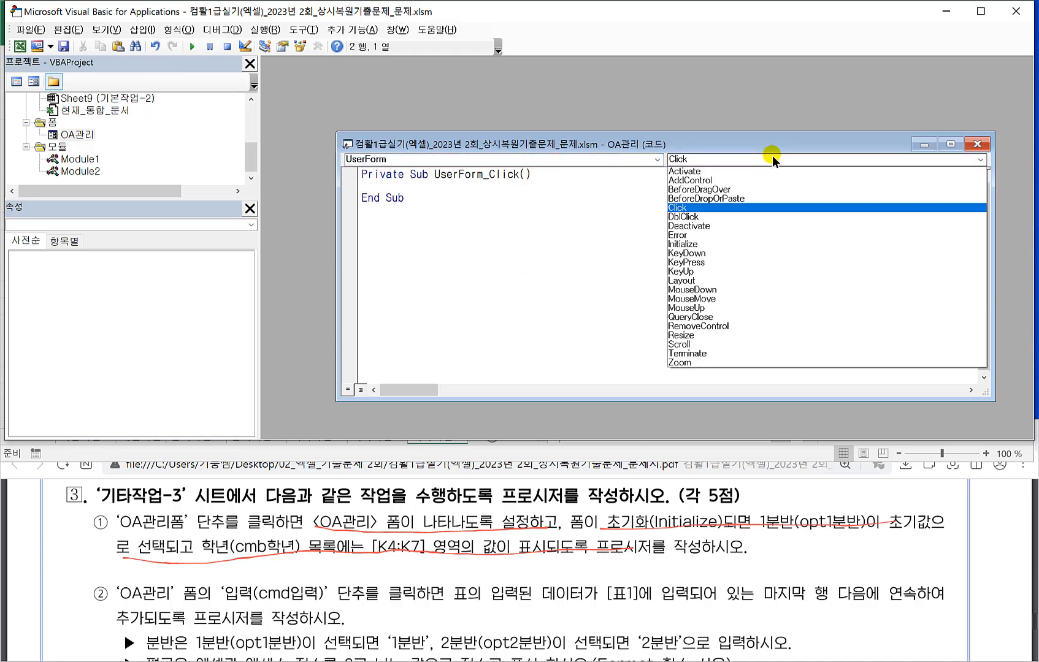
{"action": "left_click", "coordinate": [708, 244]}
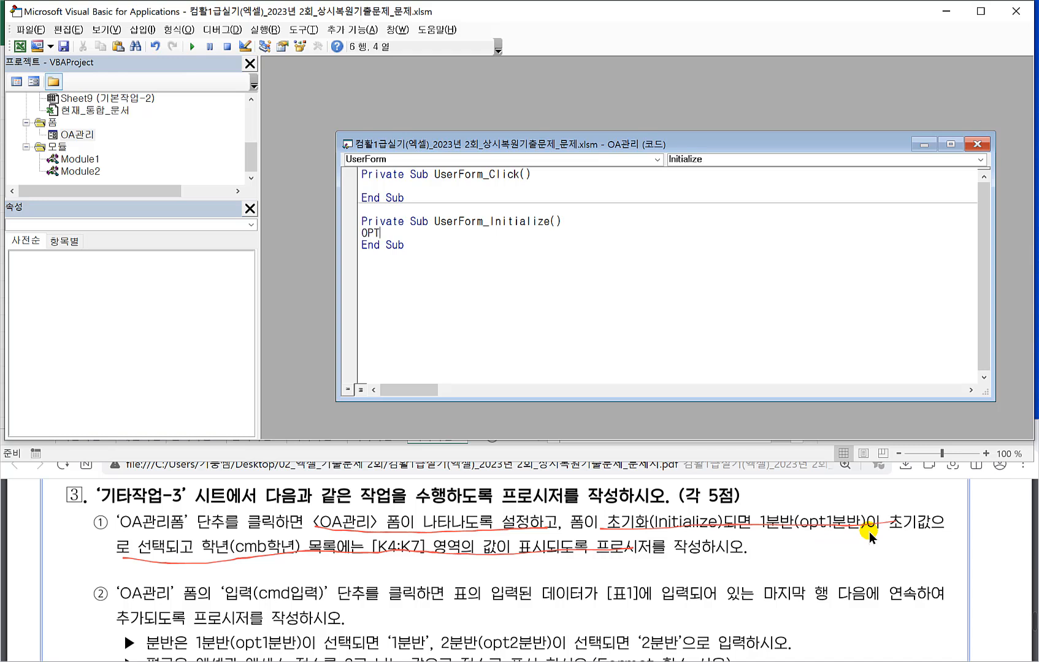
Add the line opt1분반.Value = True to UserForm_Initialize so that 1분반 is selected by default.
{"action": "key", "text": "BackSpace"}
{"action": "key", "text": "BackSpace"}
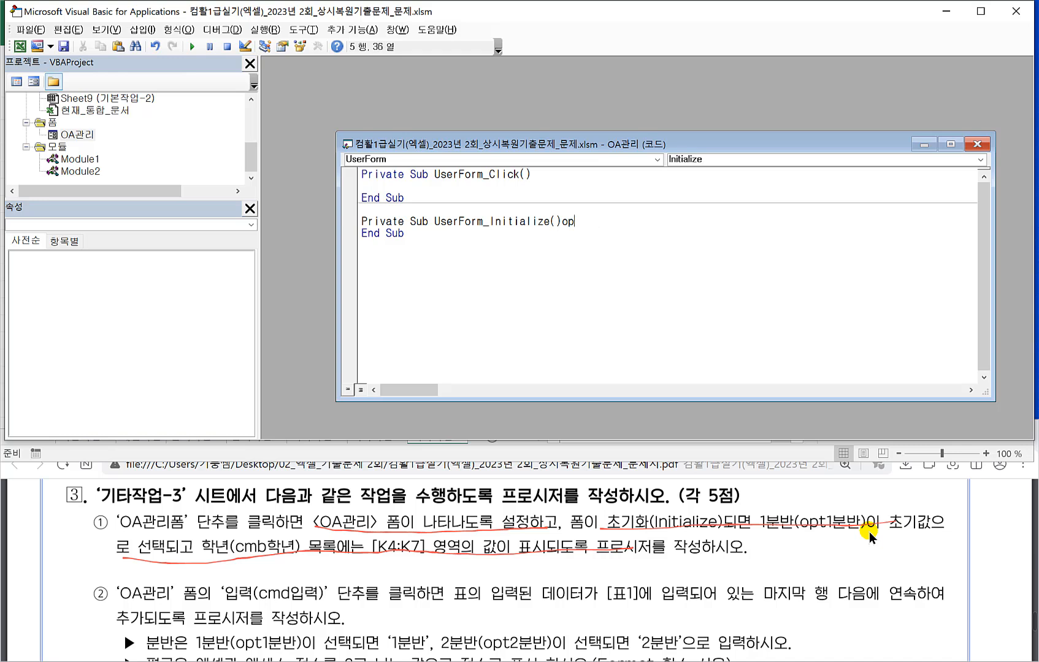
{"action": "key", "text": "Return"}
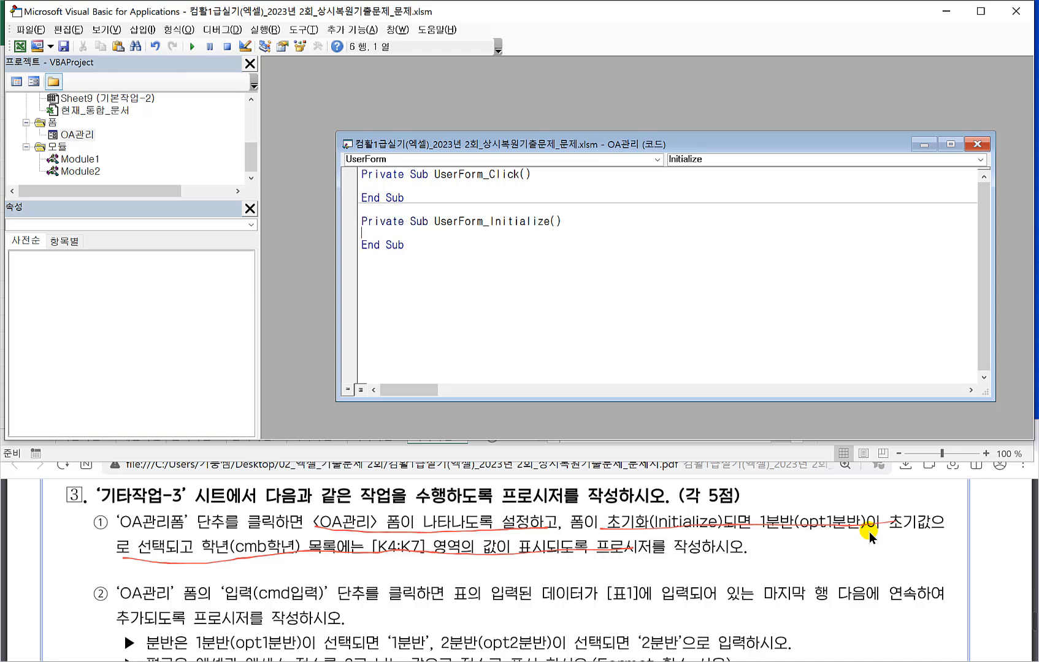
{"action": "type", "text": "ㅂㅔㅅ"}
{"action": "type", "text": "분반."}
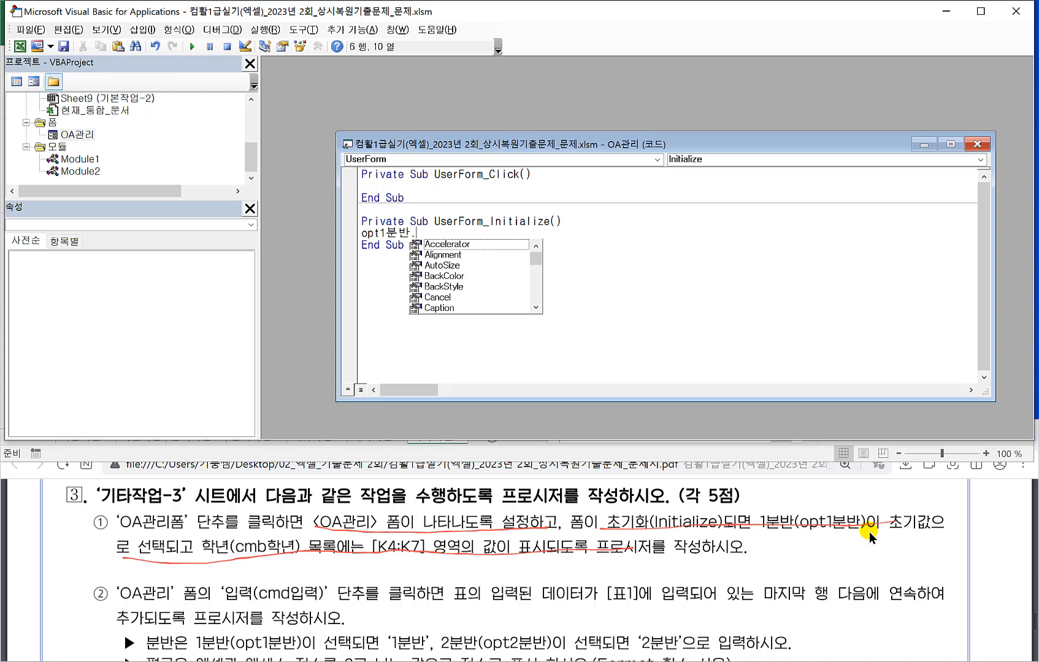
{"action": "type", "text": "vl"}
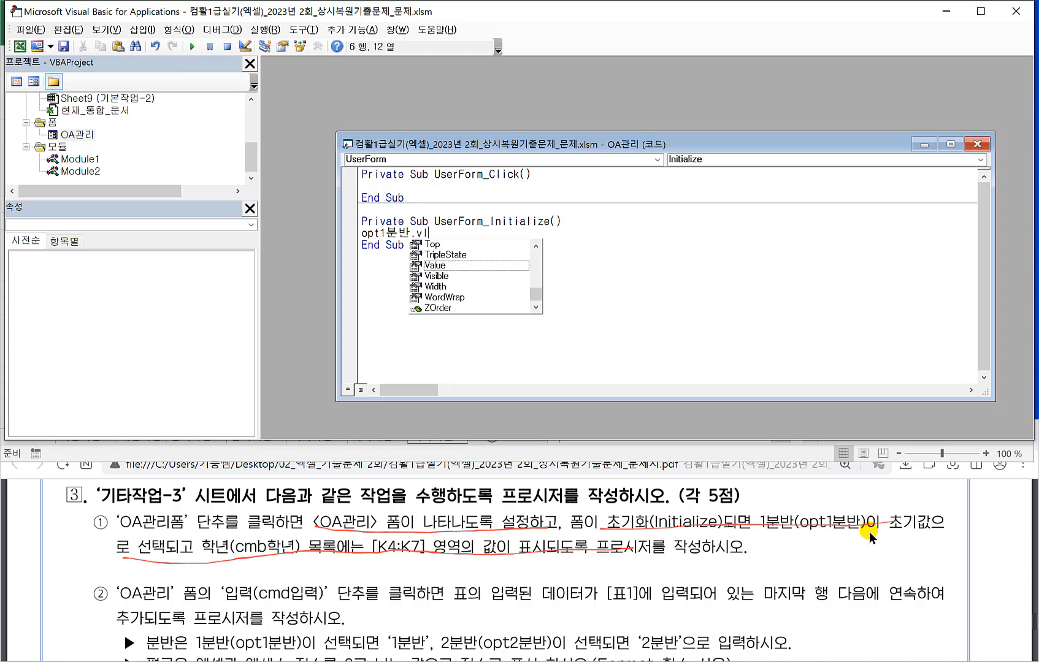
{"action": "key", "text": "BackSpace"}
{"action": "type", "text": "alue = "}
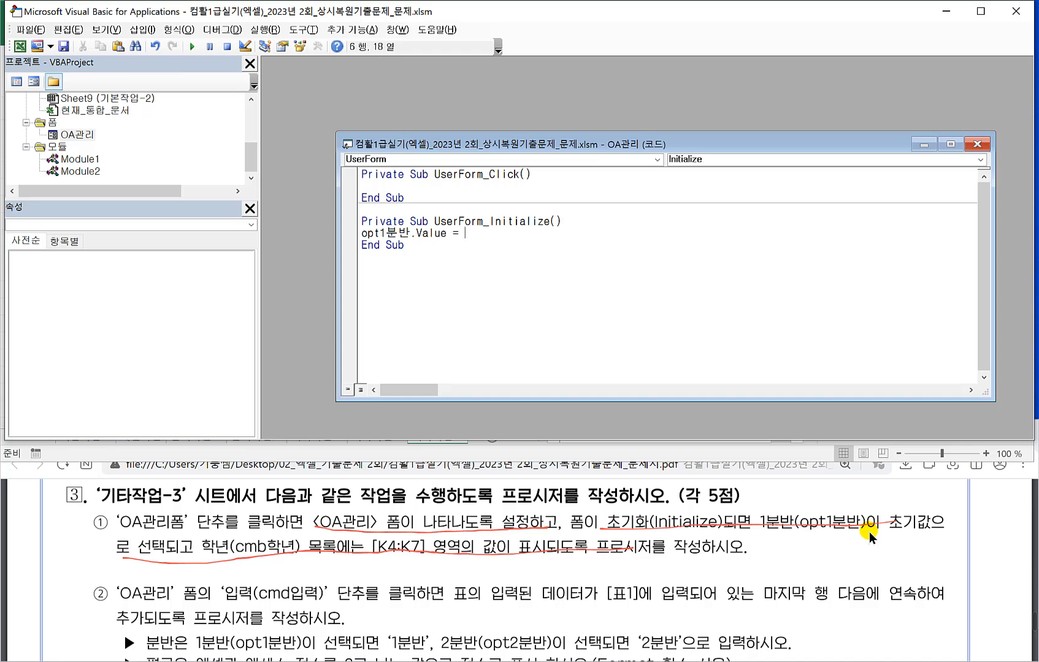
{"action": "type", "text": "ㅅ"}
{"action": "key", "text": "Return"}
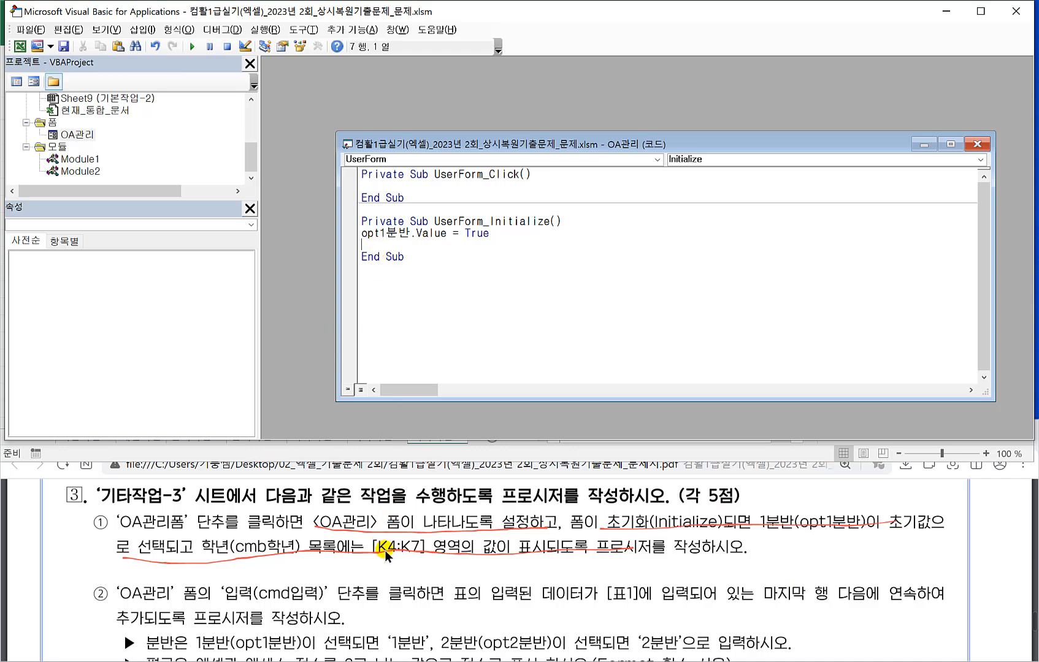
Add the line cmb학년.RowSource = "k4:k7" to UserForm_Initialize to fill the grade list.
{"action": "type", "text": "cmb학녀"}
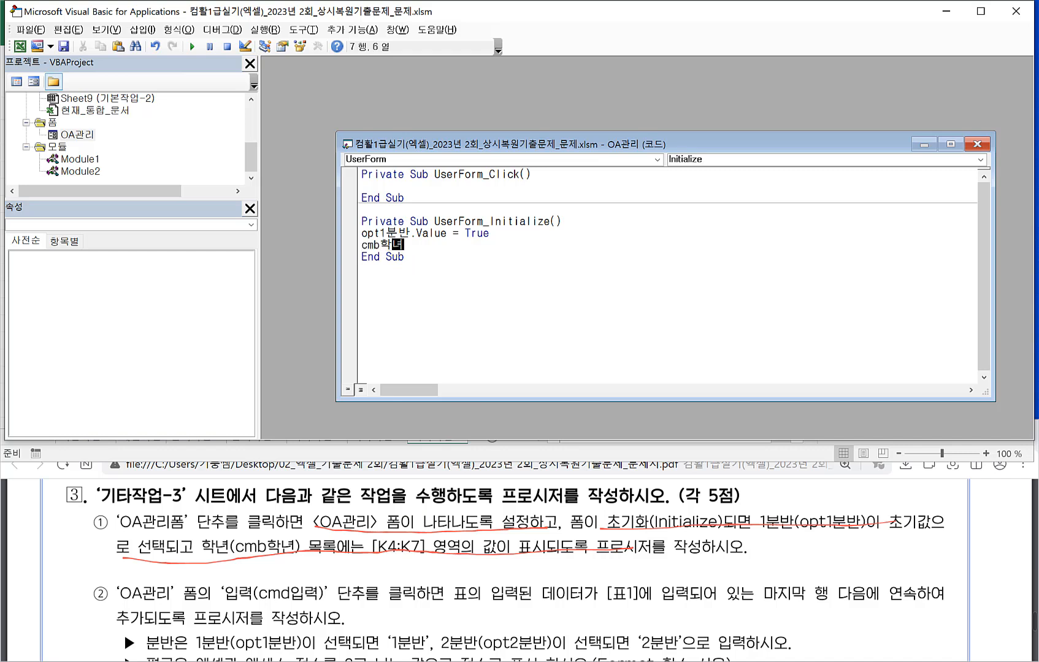
{"action": "type", "text": "ㄴ.ㄱ"}
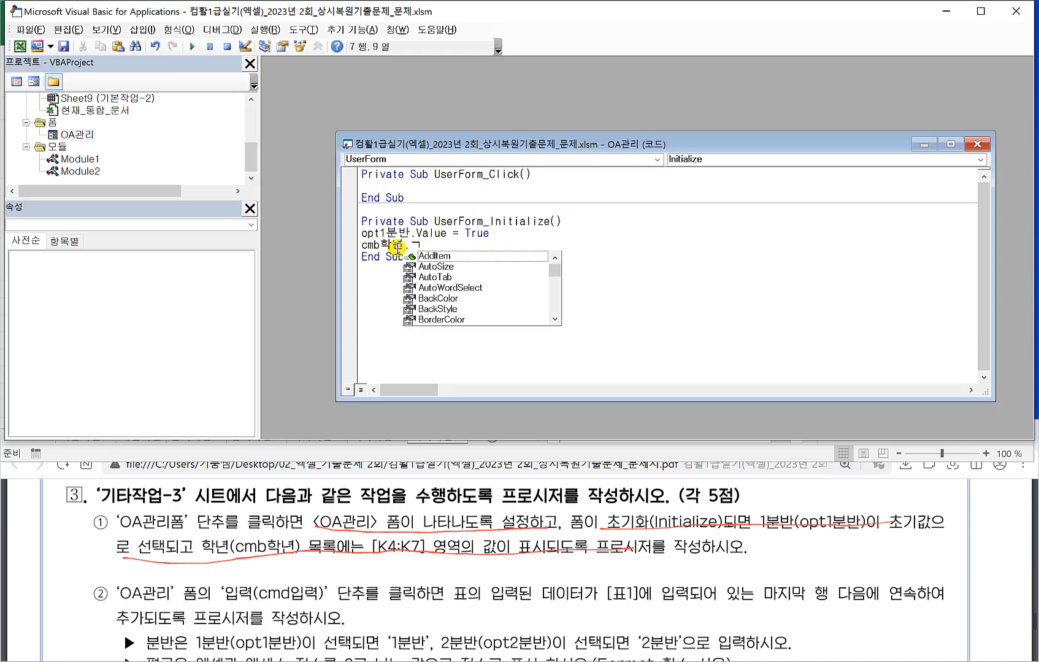
{"action": "type", "text": "ro"}
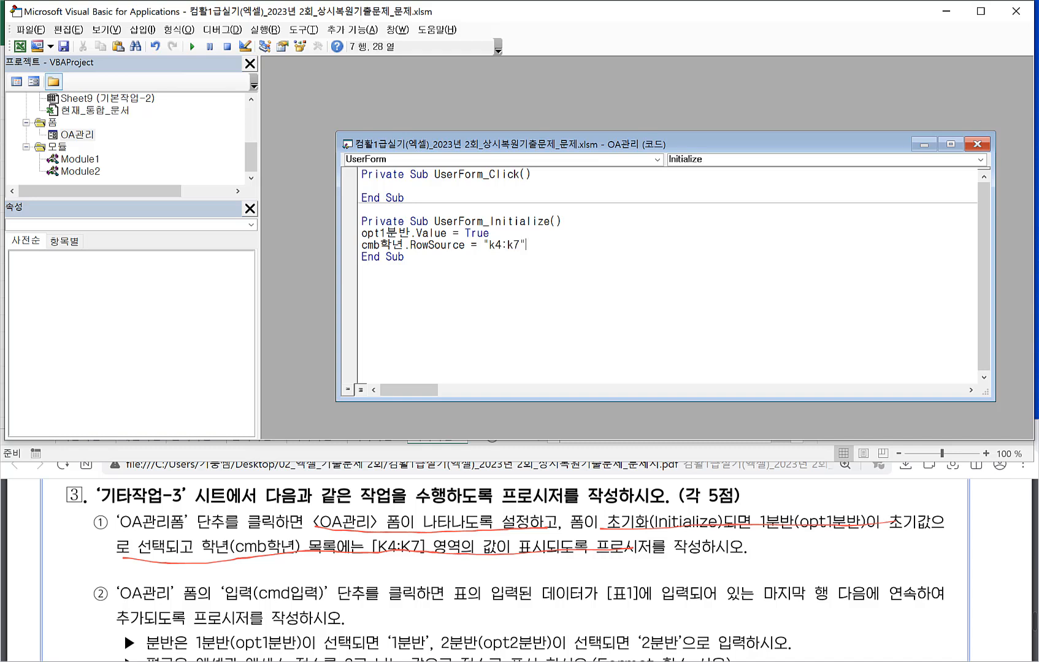
Return to the sheet, open the form with the OA관리폼 button and check the default 분반 option and the 학년 list.
{"action": "left_click", "coordinate": [29, 30]}
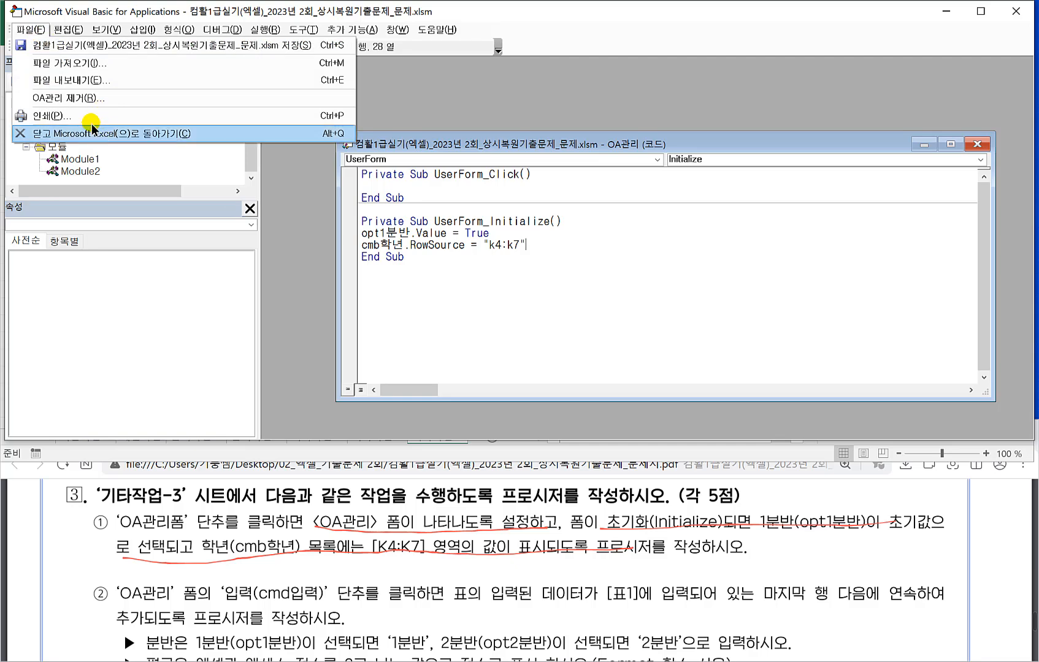
{"action": "left_click", "coordinate": [91, 134]}
{"action": "left_click", "coordinate": [295, 306]}
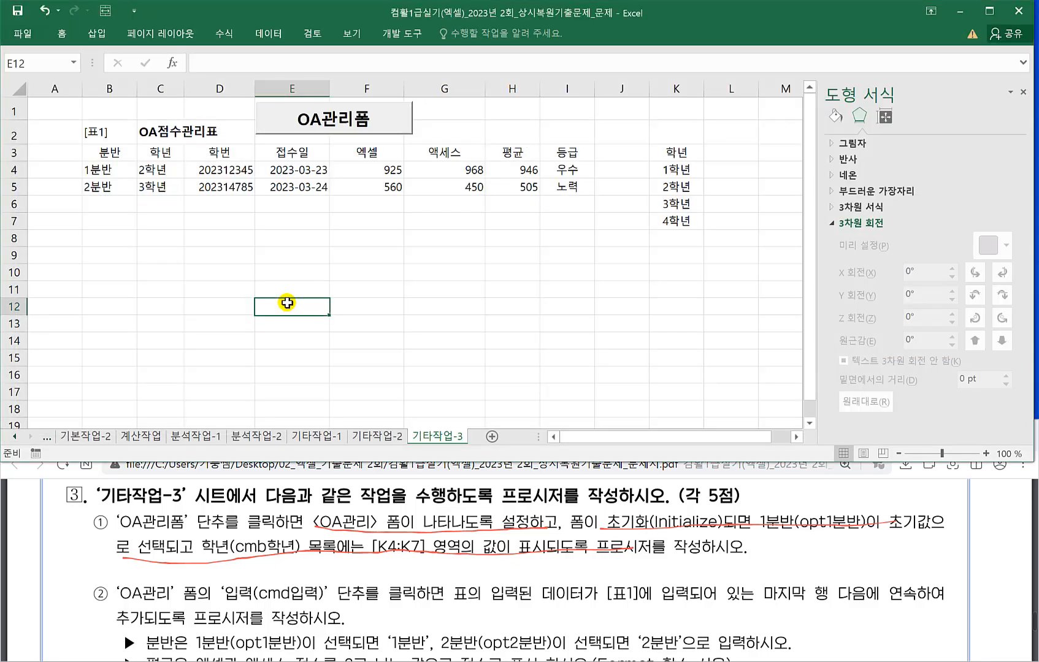
{"action": "left_click", "coordinate": [329, 131]}
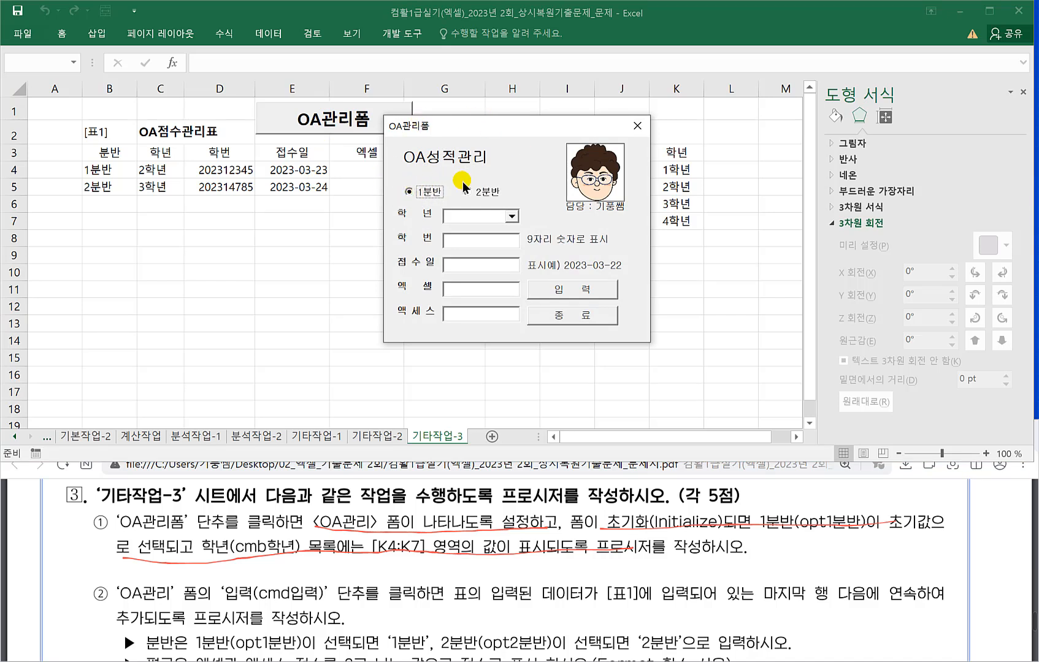
{"action": "left_click", "coordinate": [510, 216]}
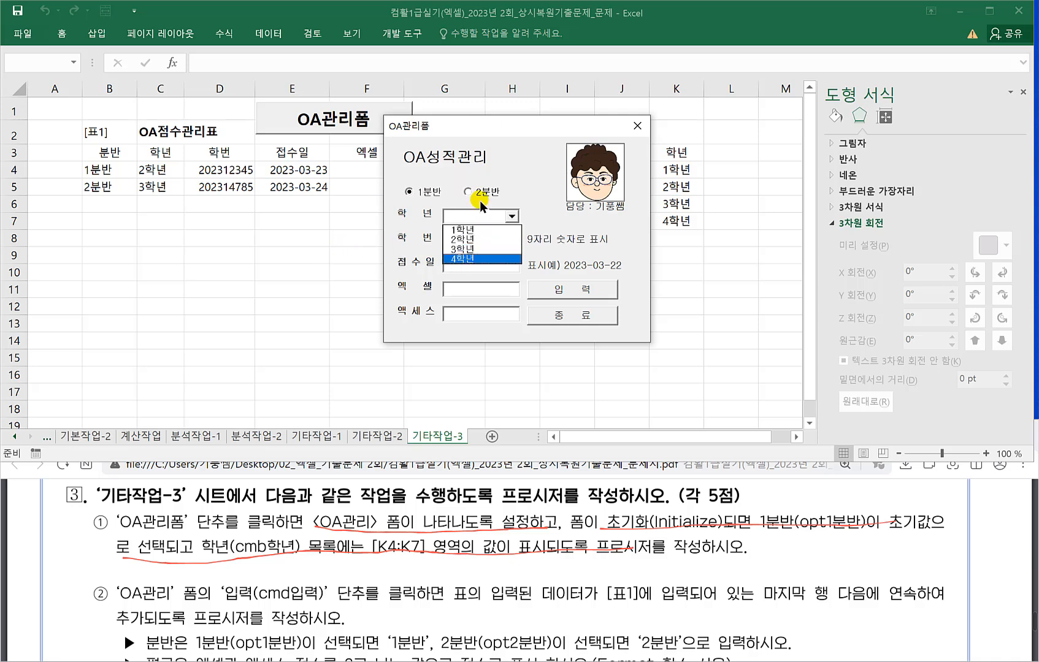
Close the running form, reopen the OA관리 form in the Visual Basic editor and create the cmd입력_Click event procedure.
{"action": "left_click", "coordinate": [638, 127]}
{"action": "left_click", "coordinate": [232, 554]}
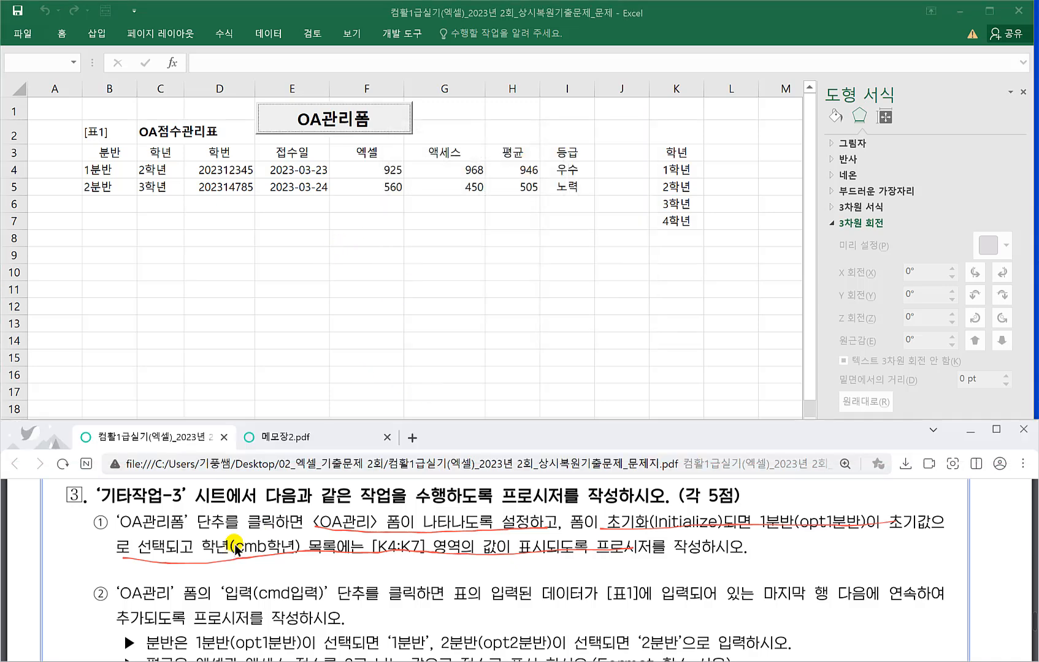
{"action": "scroll", "coordinate": [188, 579], "scroll_direction": "down", "scroll_amount": 1}
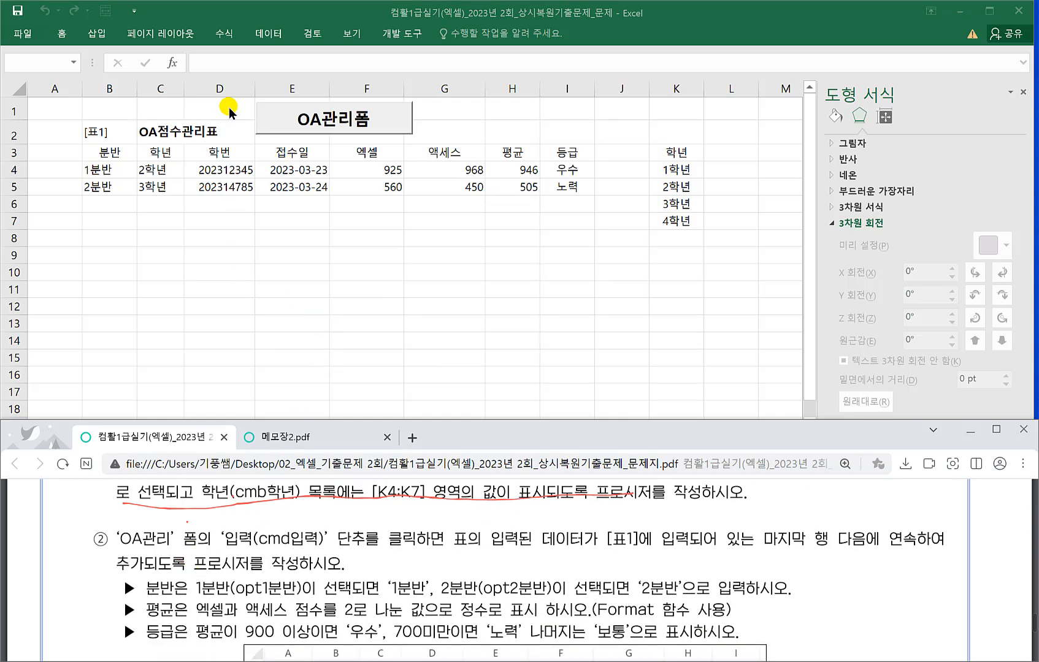
{"action": "left_click", "coordinate": [402, 36]}
{"action": "left_click", "coordinate": [402, 37]}
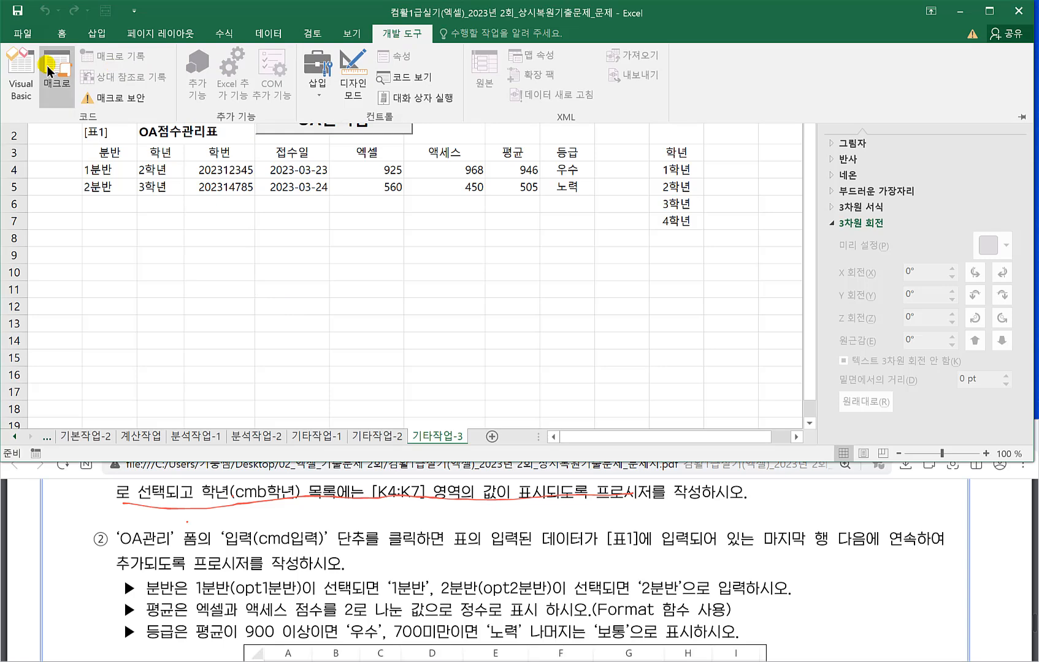
{"action": "left_click", "coordinate": [21, 65]}
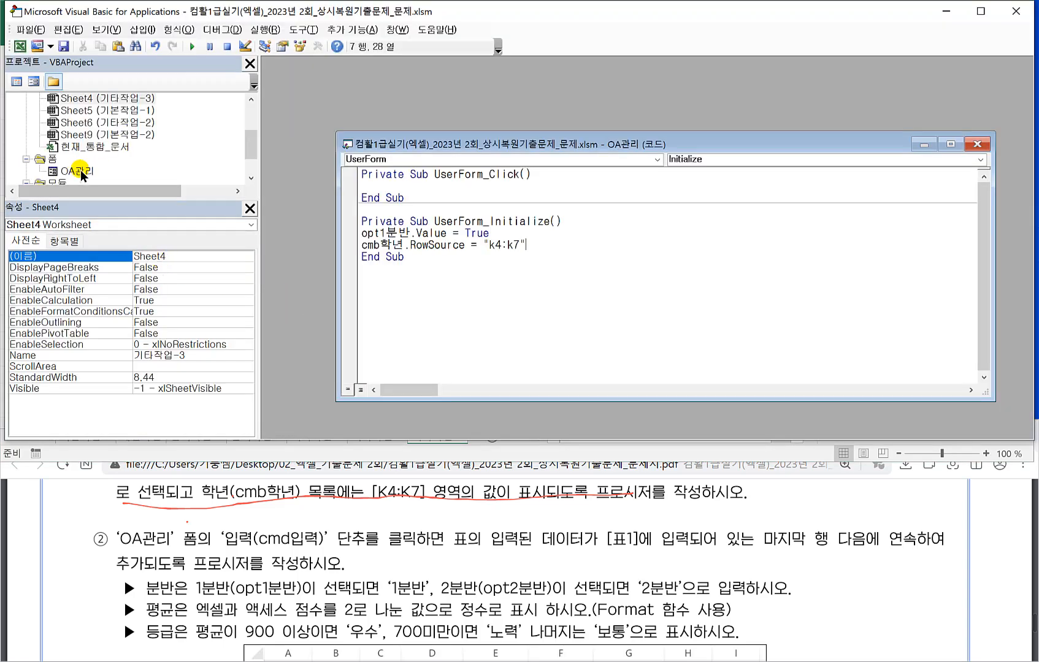
{"action": "double_click", "coordinate": [77, 170]}
{"action": "double_click", "coordinate": [482, 277]}
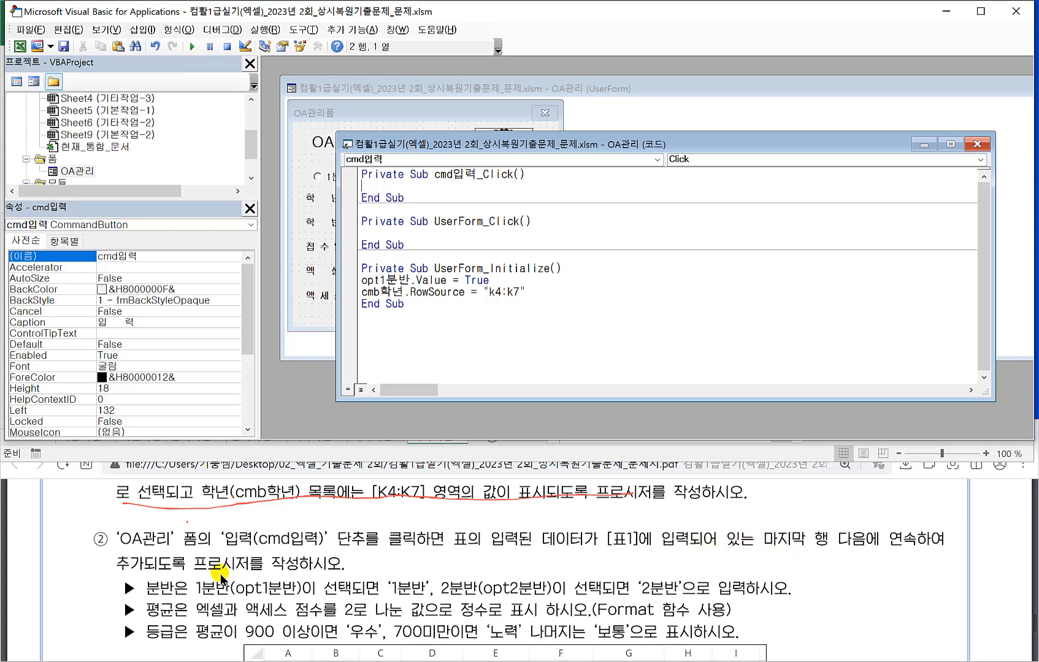
Review the 분반, 평균 and 등급 requirements in the problem PDF, underlining '1분반' and circling the 분반 entries in the sample table.
{"action": "left_click", "coordinate": [329, 576]}
{"action": "scroll", "coordinate": [330, 577], "scroll_direction": "down", "scroll_amount": 3}
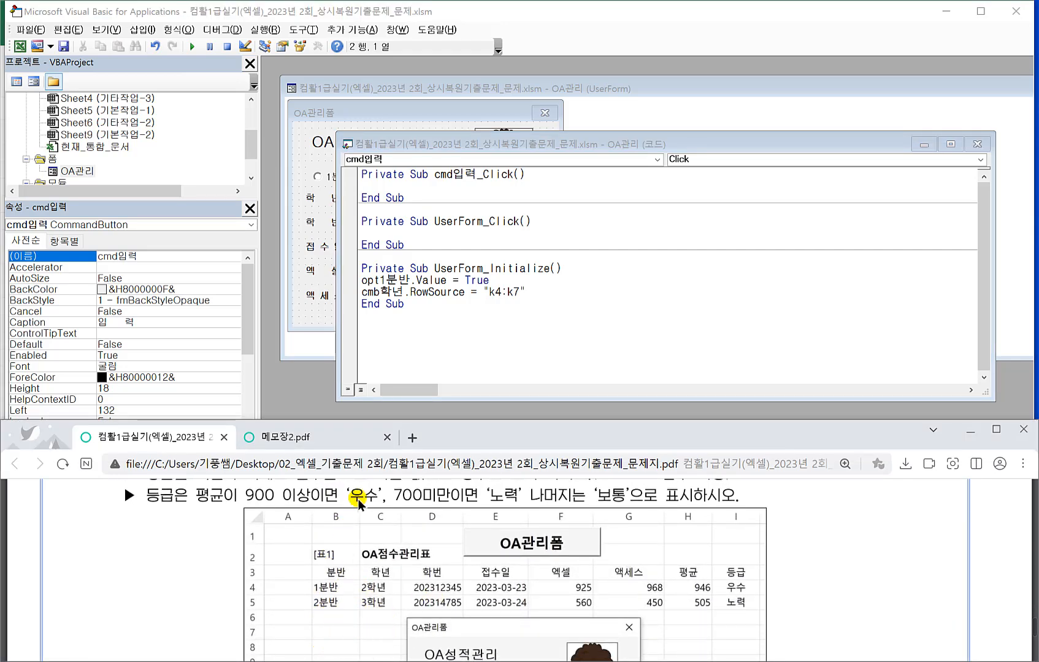
{"action": "scroll", "coordinate": [218, 557], "scroll_direction": "up", "scroll_amount": 1}
{"action": "scroll", "coordinate": [217, 559], "scroll_direction": "up", "scroll_amount": 3}
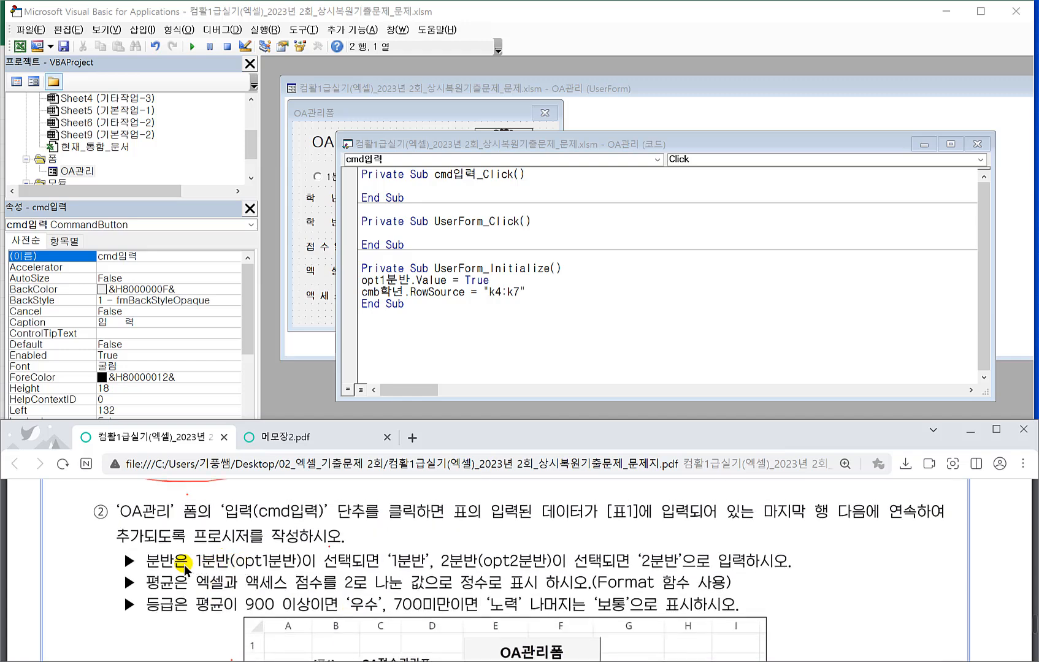
{"action": "left_click_drag", "start_coordinate": [372, 570], "coordinate": [405, 572]}
{"action": "left_click", "coordinate": [344, 604]}
{"action": "scroll", "coordinate": [344, 613], "scroll_direction": "down", "scroll_amount": 2}
{"action": "mouse_move", "coordinate": [321, 601]}
{"action": "left_mouse_down"}
{"action": "mouse_move", "coordinate": [336, 641]}
{"action": "mouse_move", "coordinate": [320, 639]}
{"action": "left_mouse_up"}
{"action": "scroll", "coordinate": [279, 527], "scroll_direction": "up", "scroll_amount": 2}
Handwrite the syntax note format(값, "형식") beside requirement ② in the problem PDF.
{"action": "mouse_move", "coordinate": [538, 536]}
{"action": "left_mouse_down"}
{"action": "mouse_move", "coordinate": [523, 522]}
{"action": "mouse_move", "coordinate": [510, 554]}
{"action": "left_mouse_up"}
{"action": "left_click_drag", "start_coordinate": [499, 542], "coordinate": [538, 538]}
{"action": "mouse_move", "coordinate": [528, 540]}
{"action": "left_mouse_down"}
{"action": "mouse_move", "coordinate": [604, 539]}
{"action": "mouse_move", "coordinate": [595, 548]}
{"action": "mouse_move", "coordinate": [661, 555]}
{"action": "mouse_move", "coordinate": [676, 538]}
{"action": "left_mouse_up"}
{"action": "left_click_drag", "start_coordinate": [686, 531], "coordinate": [738, 540]}
{"action": "left_click_drag", "start_coordinate": [746, 535], "coordinate": [747, 557]}
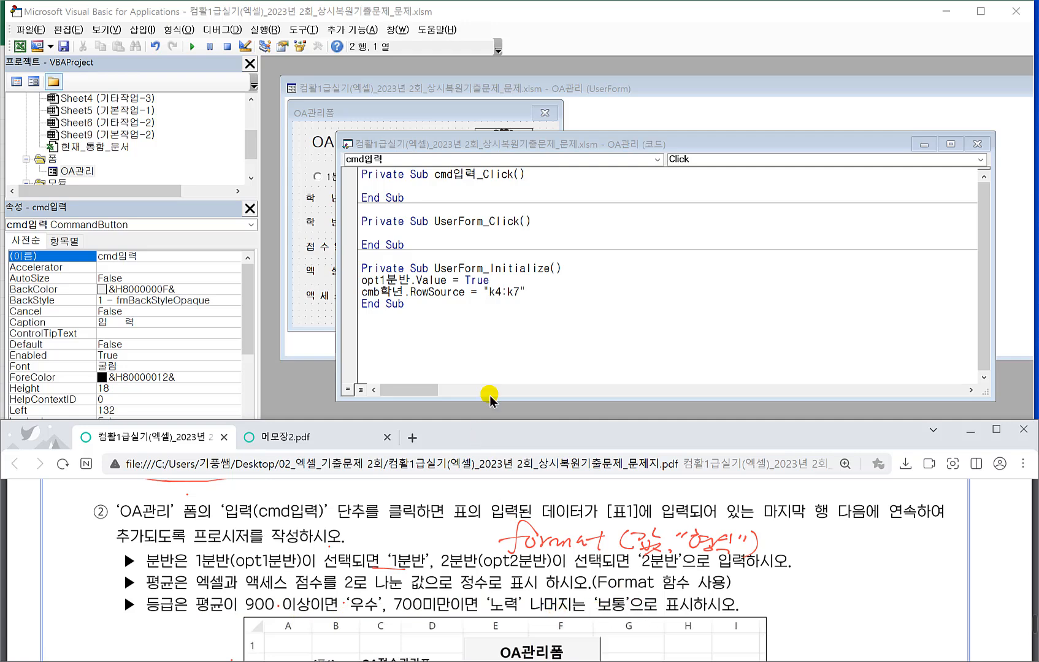
Add the line i = [b2].Row + [b2].CurrentRegion.Rows.Count to cmd입력_Click to find the next empty row.
{"action": "left_click", "coordinate": [377, 188]}
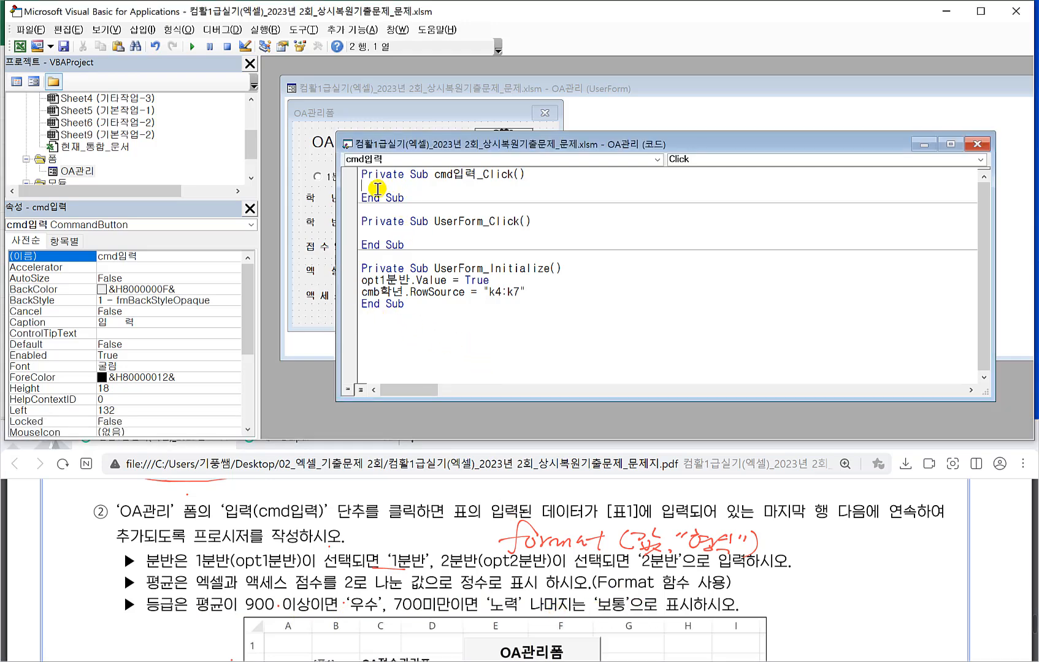
{"action": "left_click", "coordinate": [255, 494]}
{"action": "scroll", "coordinate": [269, 521], "scroll_direction": "up", "scroll_amount": 3}
{"action": "scroll", "coordinate": [268, 522], "scroll_direction": "down", "scroll_amount": 3}
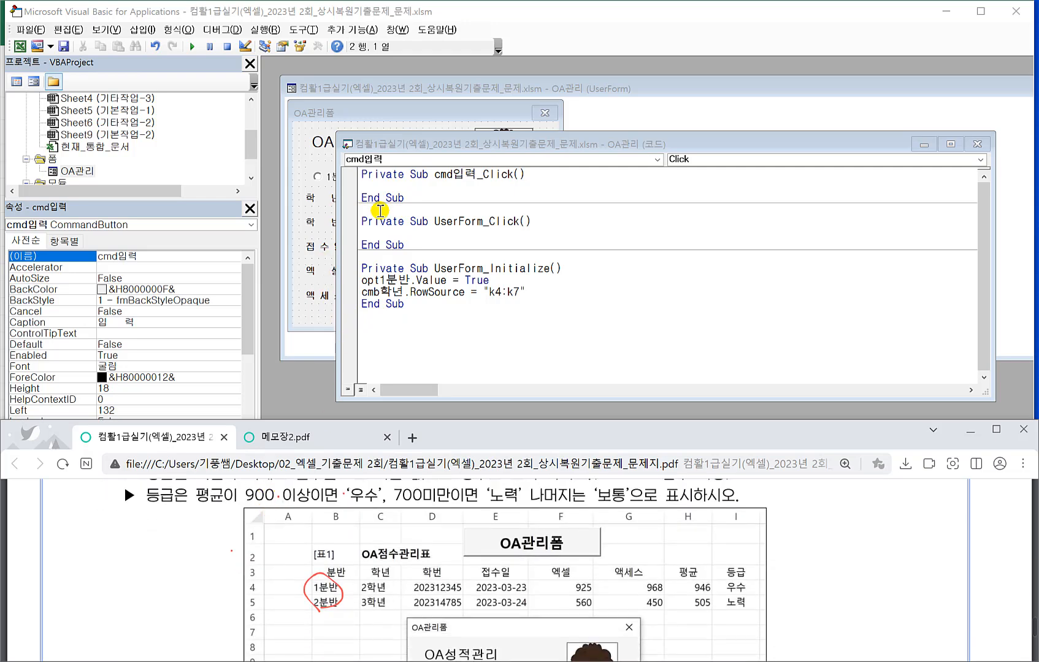
{"action": "left_click", "coordinate": [370, 187]}
{"action": "type", "text": "i ="}
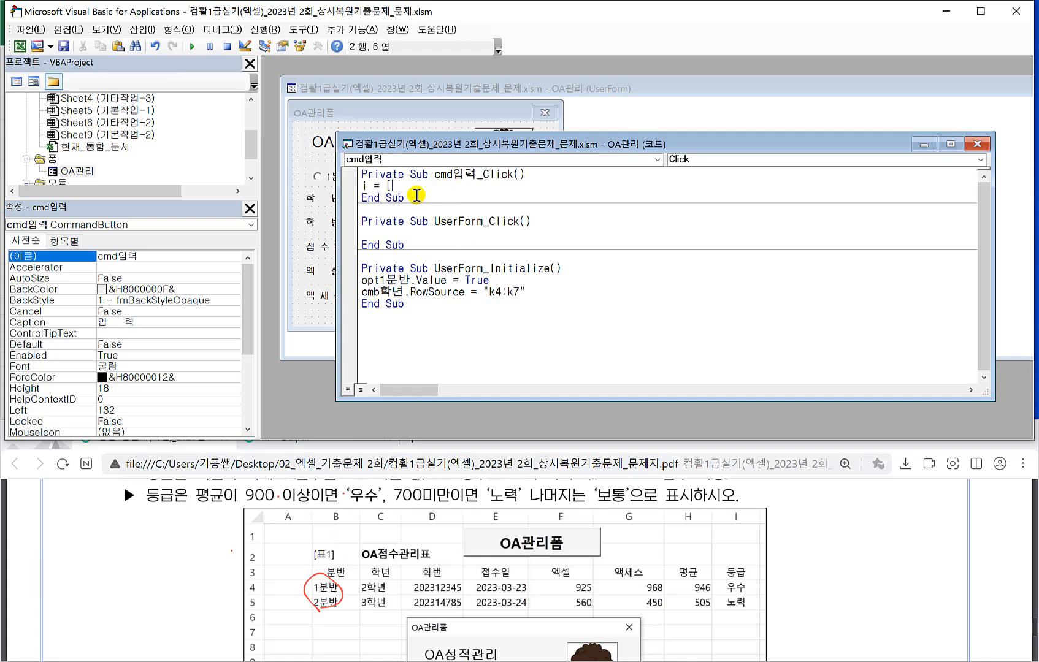
{"action": "type", "text": "[b2].row"}
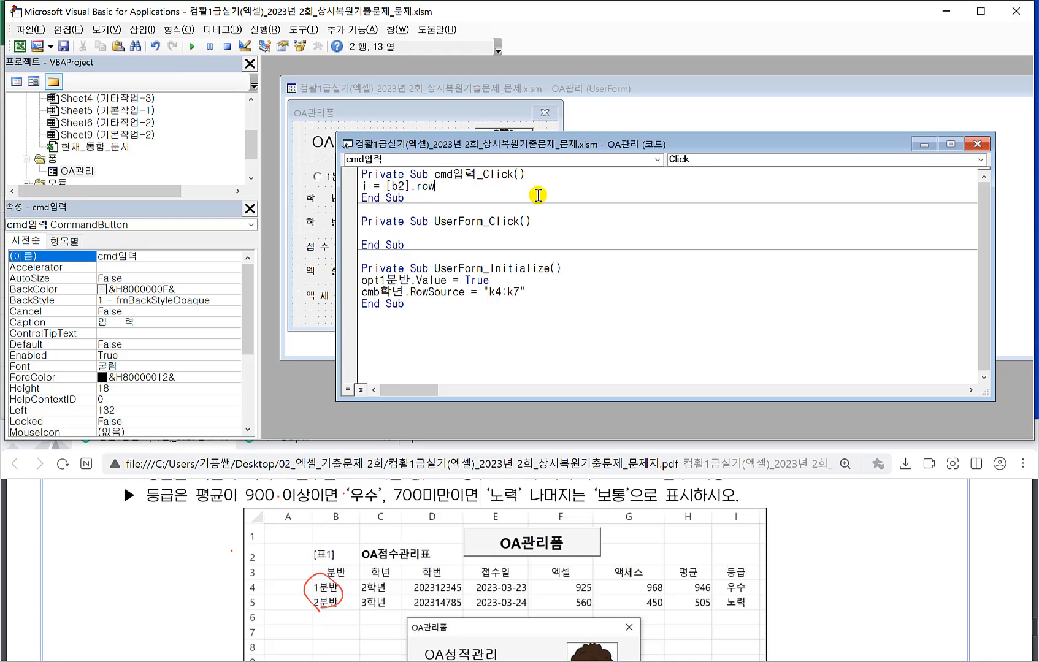
{"action": "type", "text": "+"}
{"action": "type", "text": "+ [b"}
{"action": "type", "text": "2]"}
{"action": "type", "text": ".current"}
{"action": "type", "text": "regio"}
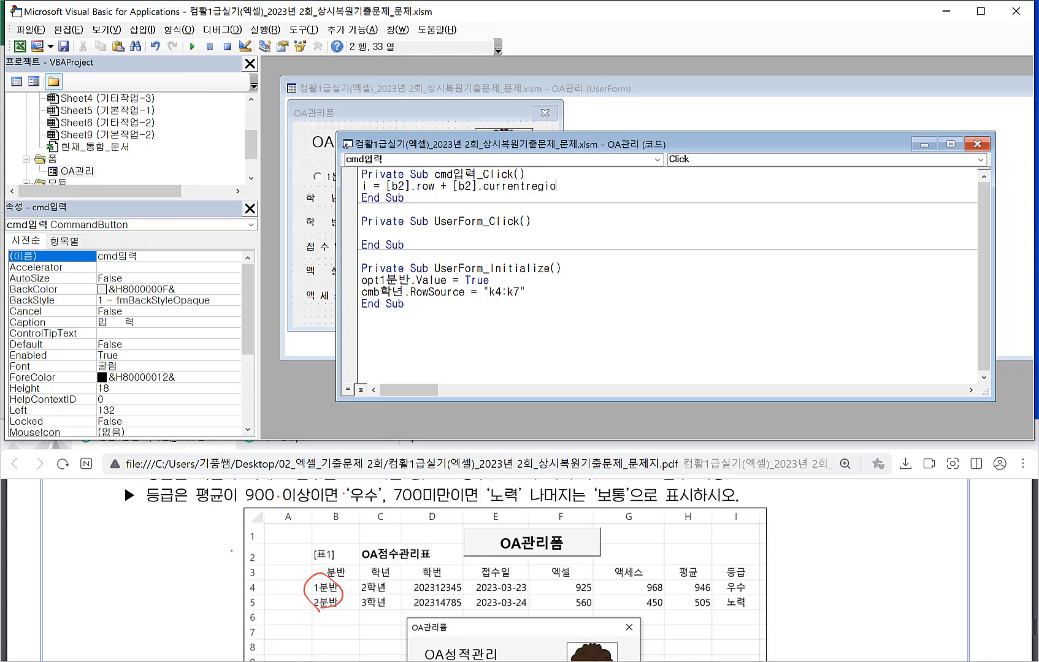
{"action": "type", "text": "n.rows.count"}
{"action": "key", "text": "Return"}
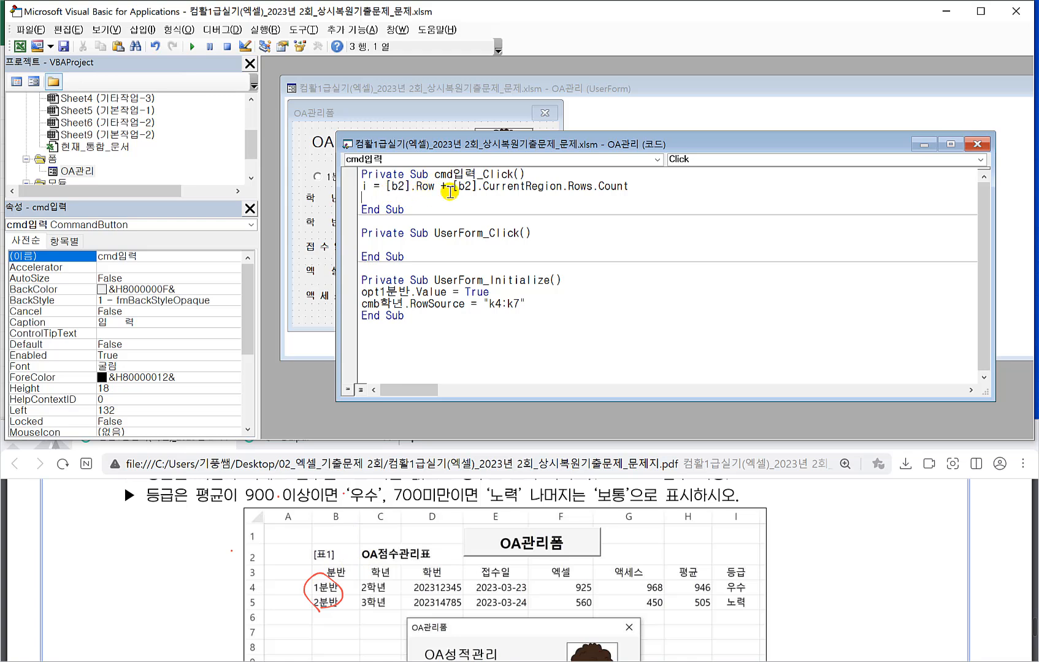
Compare the [b2].CurrentRegion.Rows.Count expression with the rows of the sample table in the problem PDF.
{"action": "left_click_drag", "start_coordinate": [453, 187], "coordinate": [634, 188]}
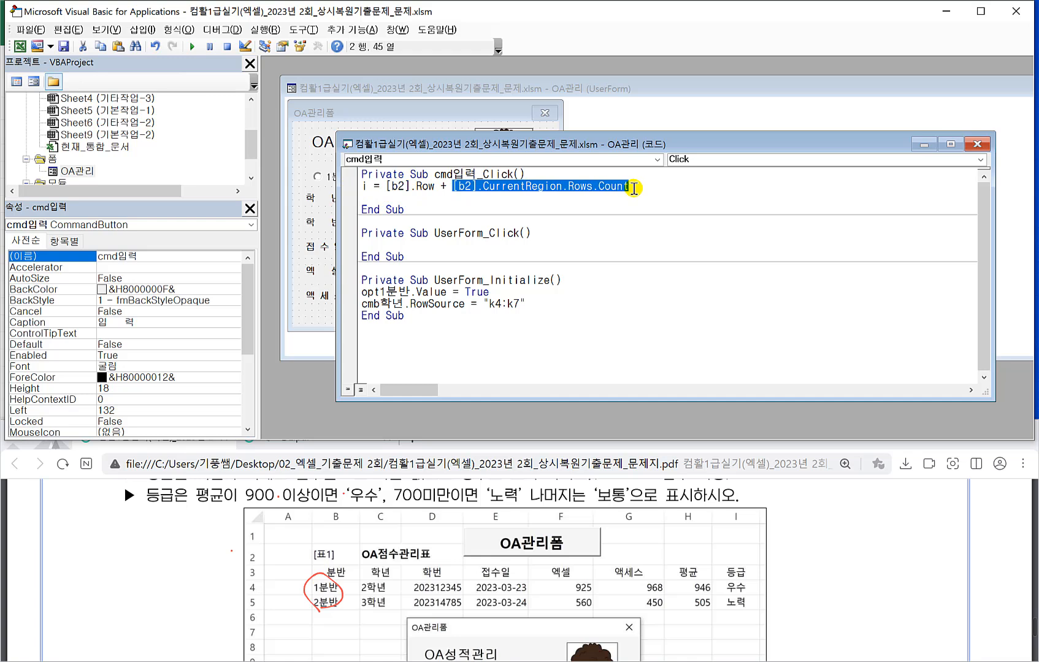
{"action": "left_click", "coordinate": [496, 187]}
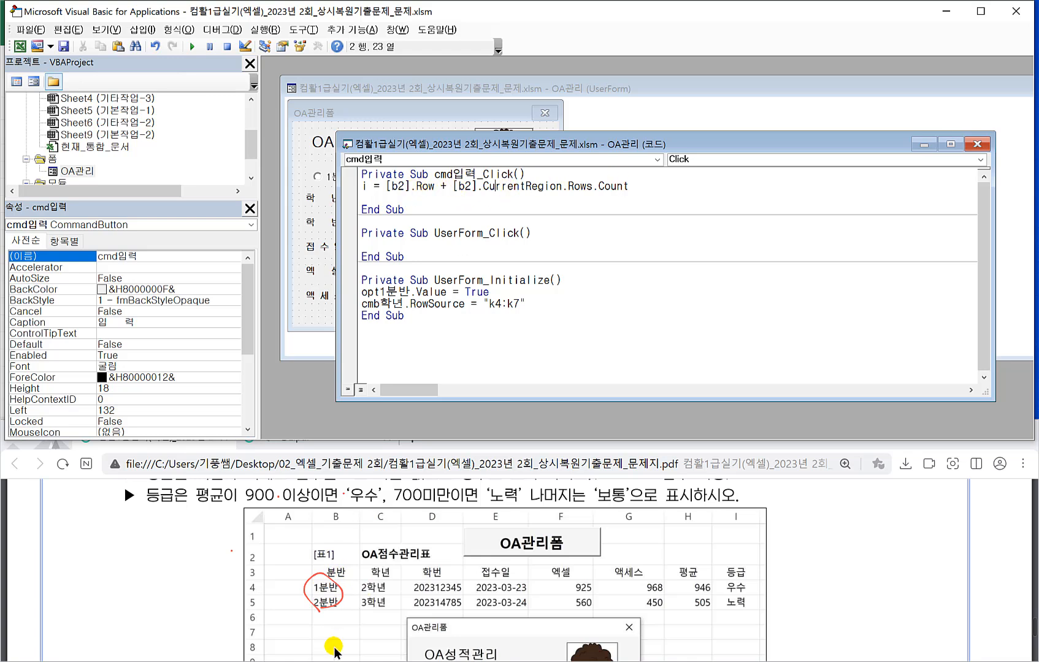
{"action": "left_click_drag", "start_coordinate": [326, 618], "coordinate": [733, 612]}
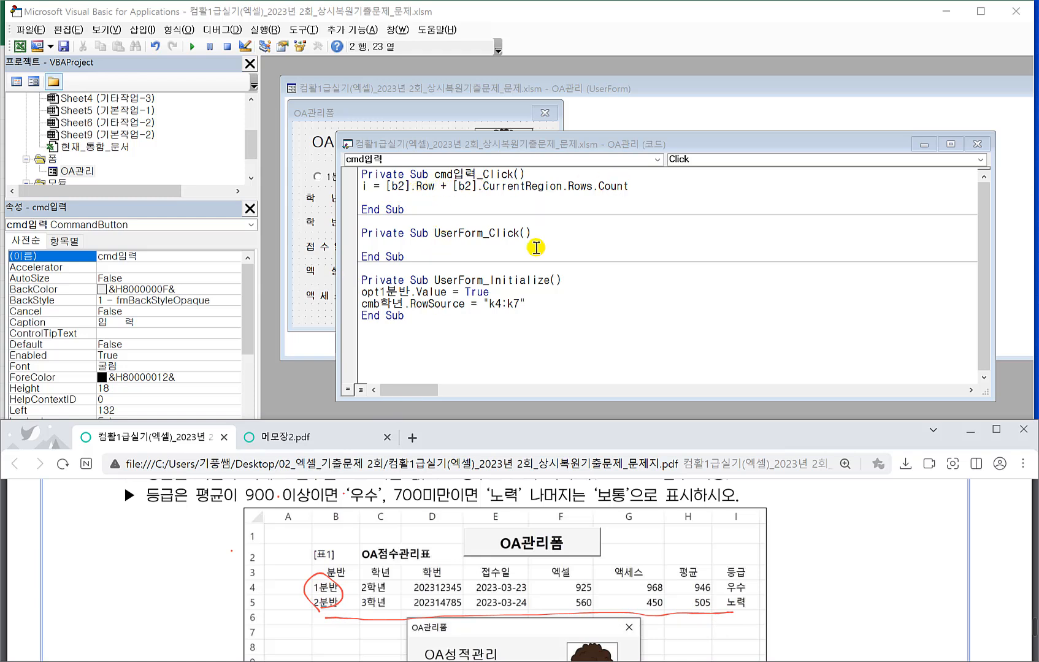
{"action": "left_click_drag", "start_coordinate": [331, 632], "coordinate": [385, 634]}
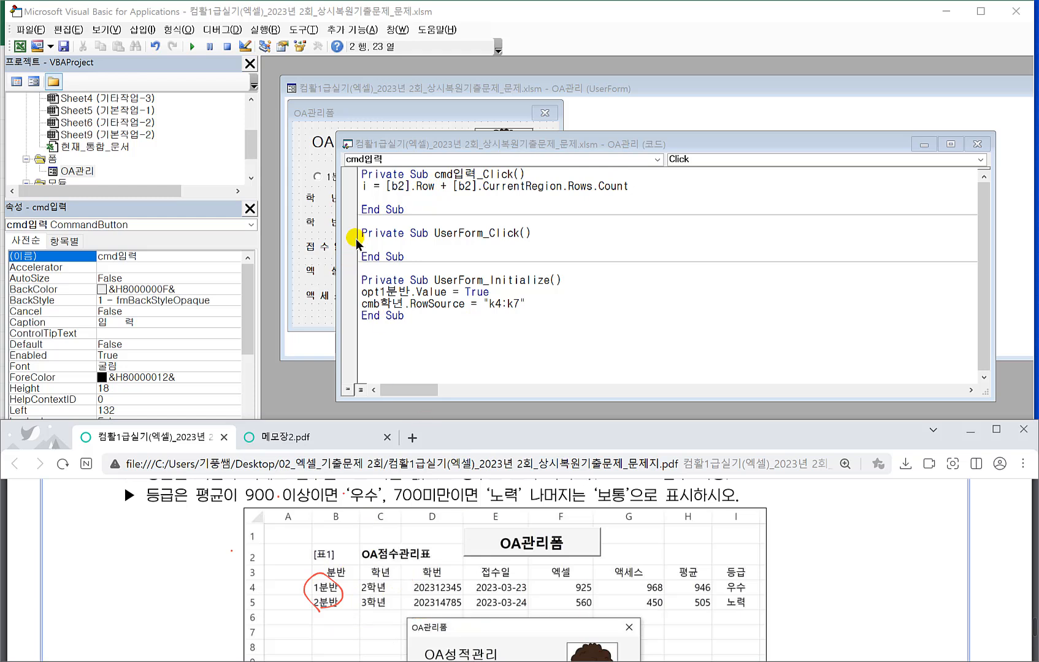
Start a condition in cmd입력_Click with the line If opt1분반.Value = True Then.
{"action": "left_click", "coordinate": [372, 197]}
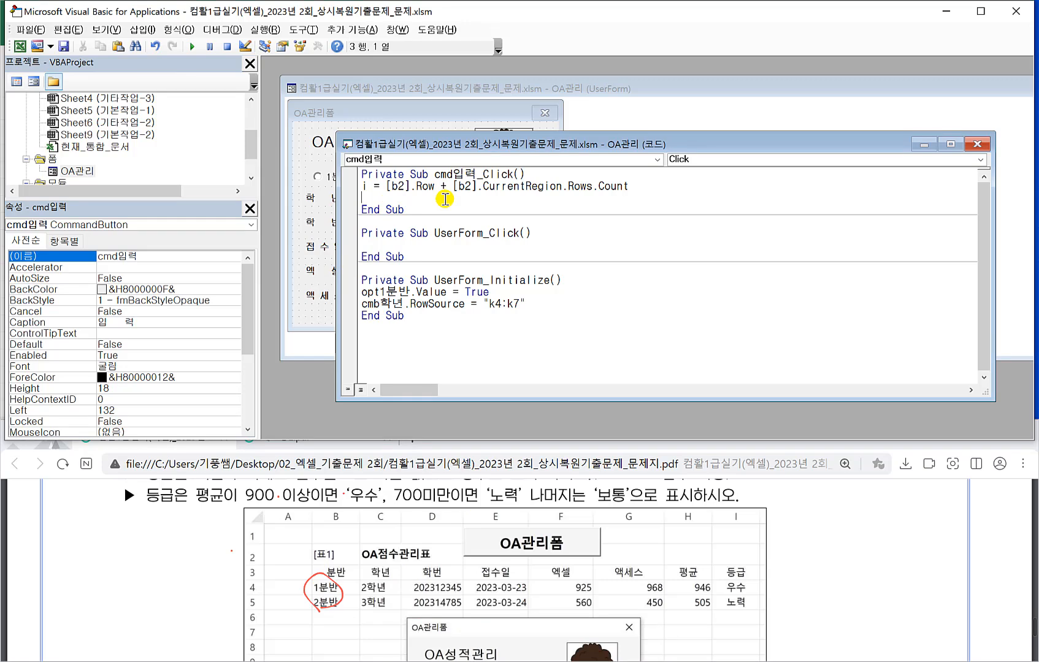
{"action": "left_click", "coordinate": [353, 537]}
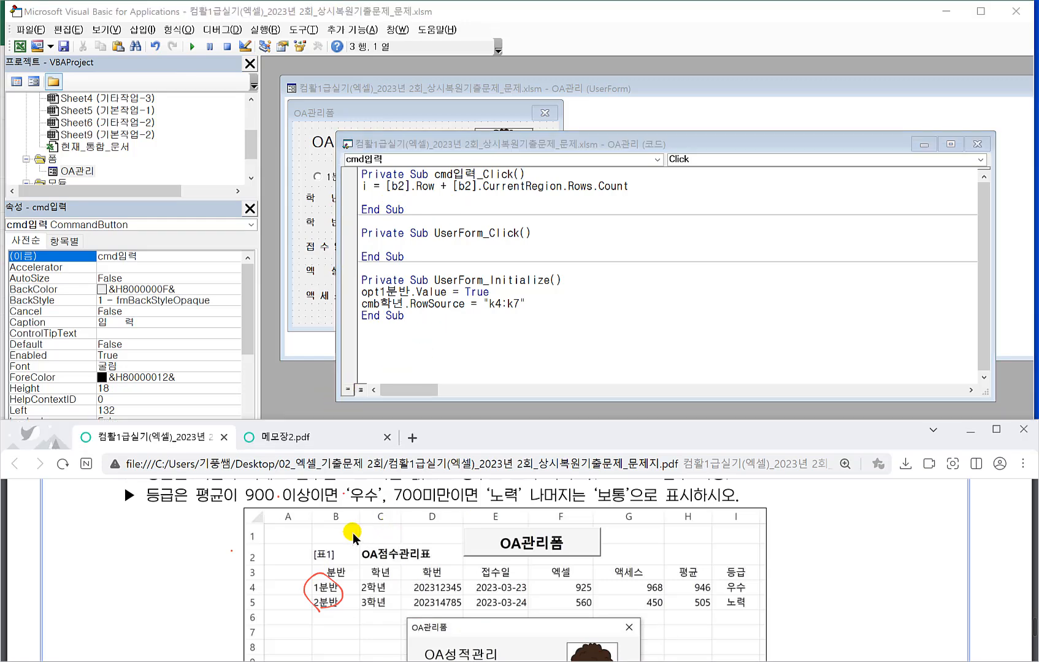
{"action": "scroll", "coordinate": [353, 537], "scroll_direction": "up", "scroll_amount": 2}
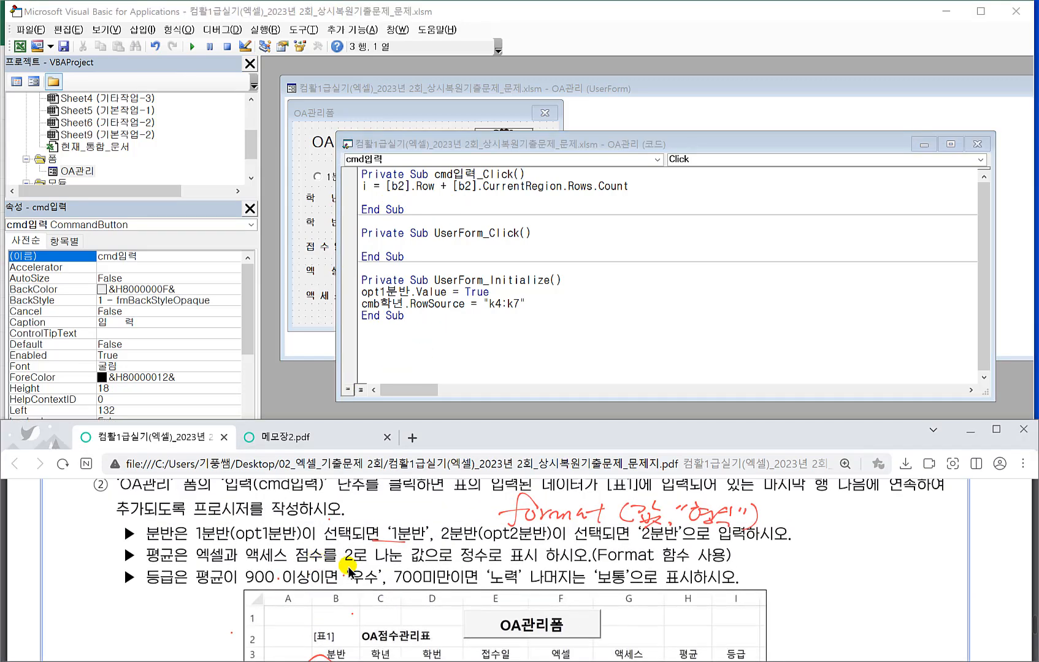
{"action": "scroll", "coordinate": [347, 569], "scroll_direction": "down", "scroll_amount": 1}
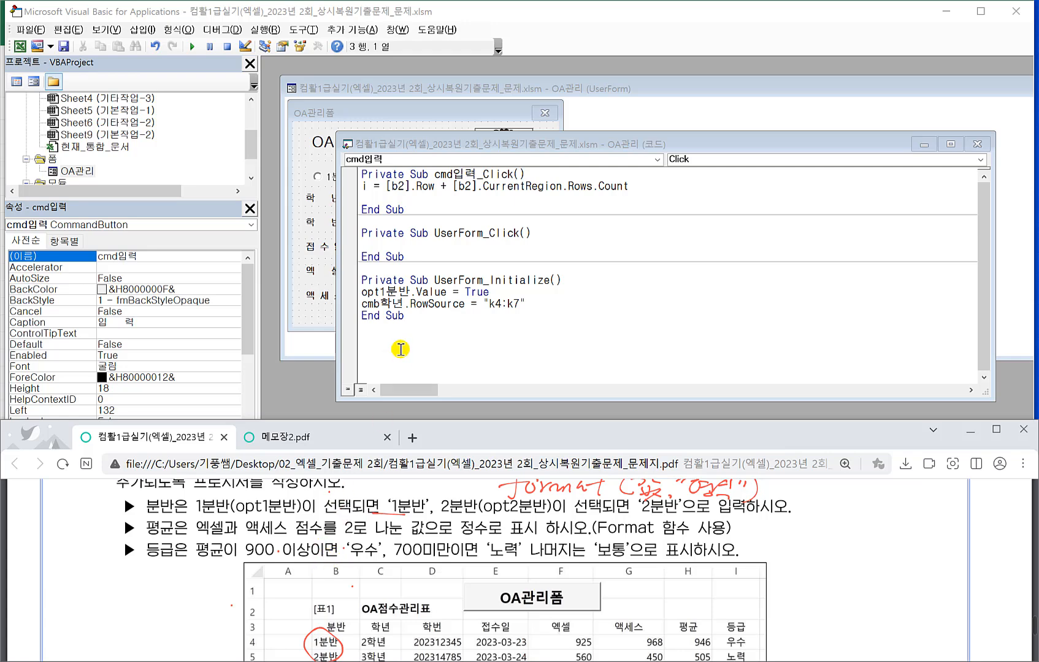
{"action": "left_click", "coordinate": [368, 198]}
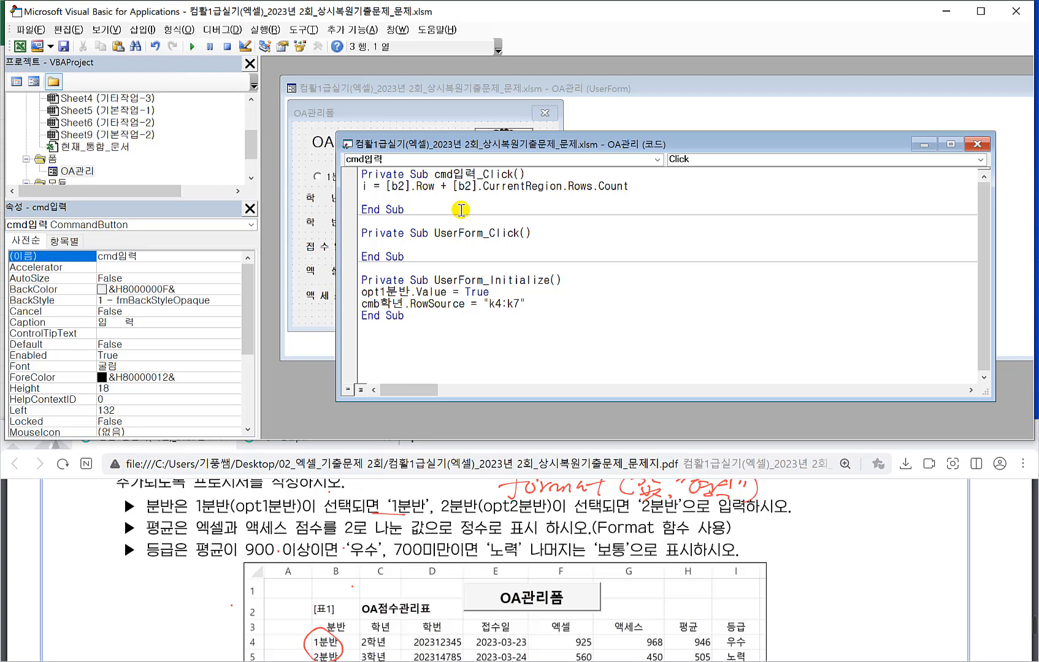
{"action": "type", "text": "if opt1분"}
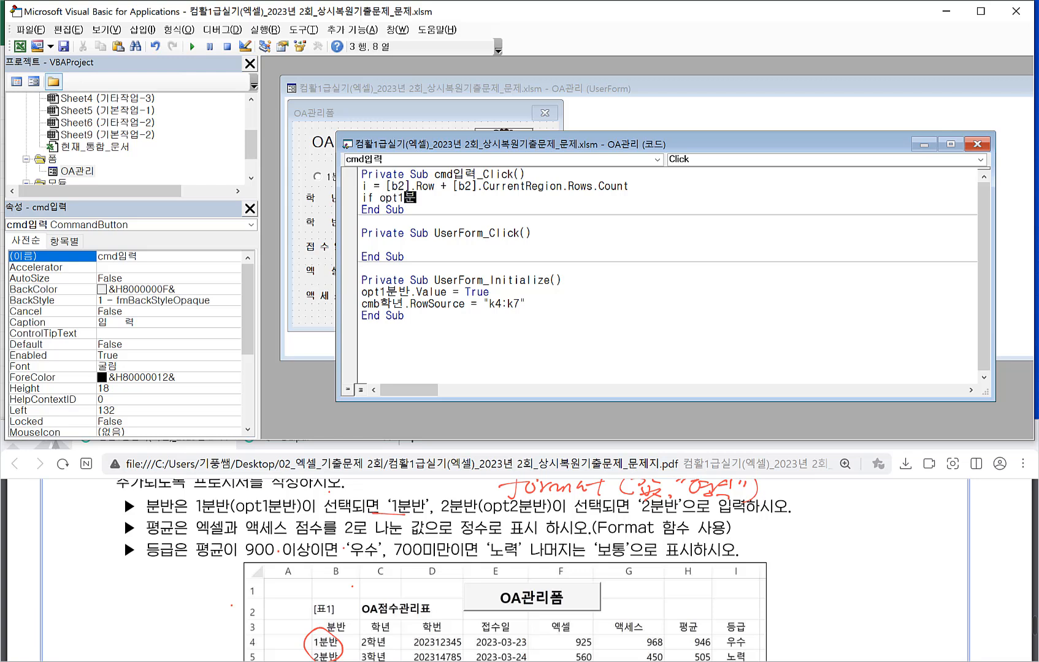
{"action": "type", "text": "반."}
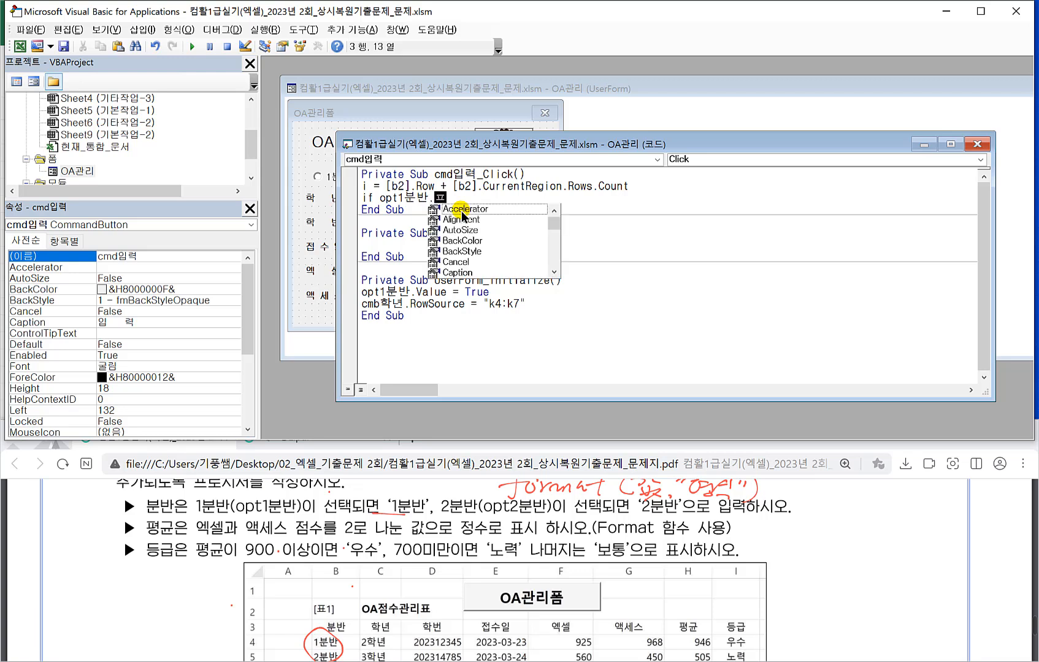
{"action": "type", "text": "value"}
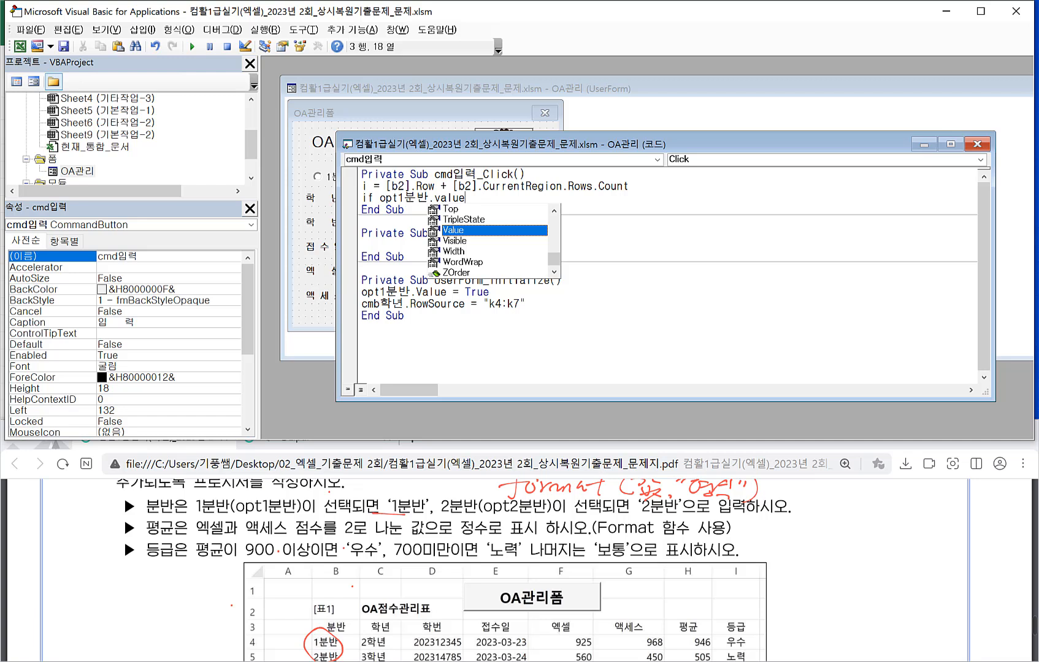
{"action": "type", "text": "="}
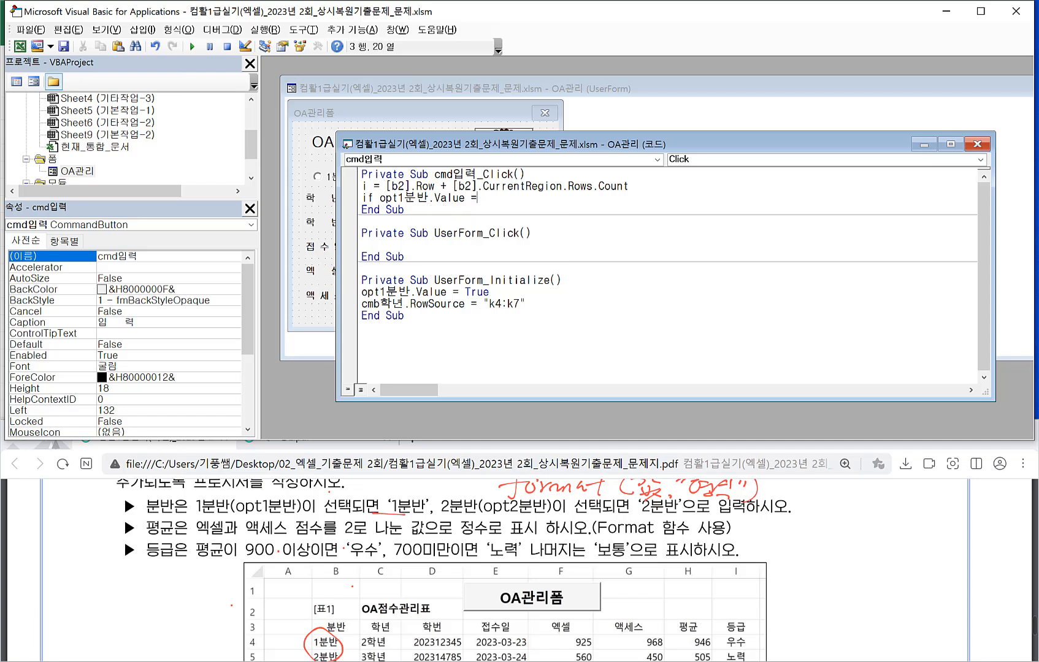
{"action": "type", "text": " true then"}
{"action": "key", "text": "Return"}
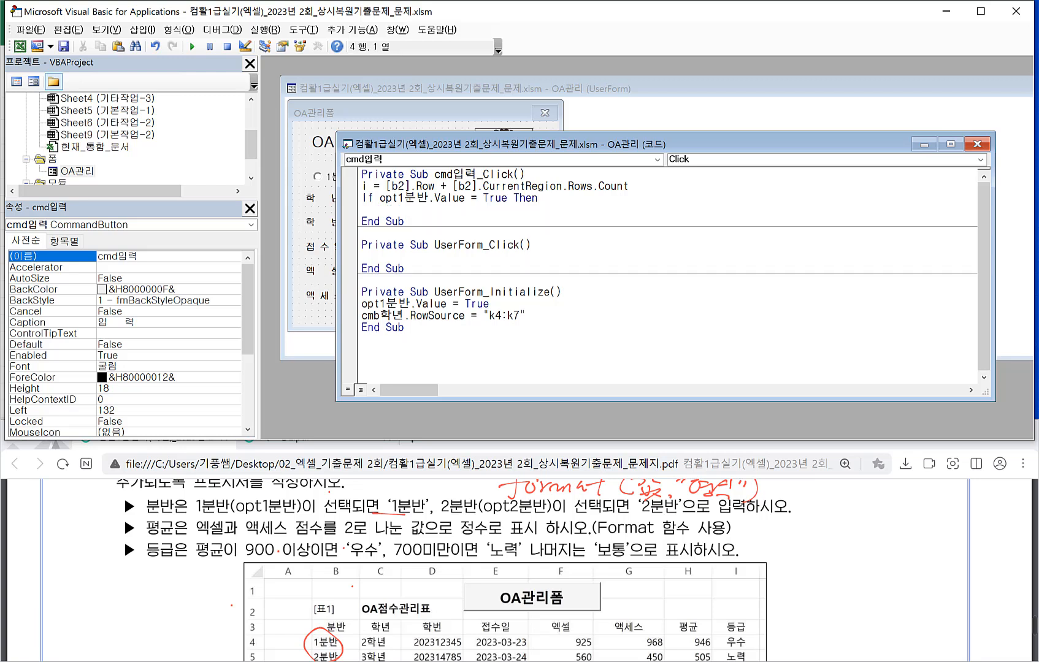
Add the indented line Cells(i, 2) = "1분반" under the If condition and reposition the code window over the form.
{"action": "key", "text": "Tab"}
{"action": "type", "text": "Cells(i,"}
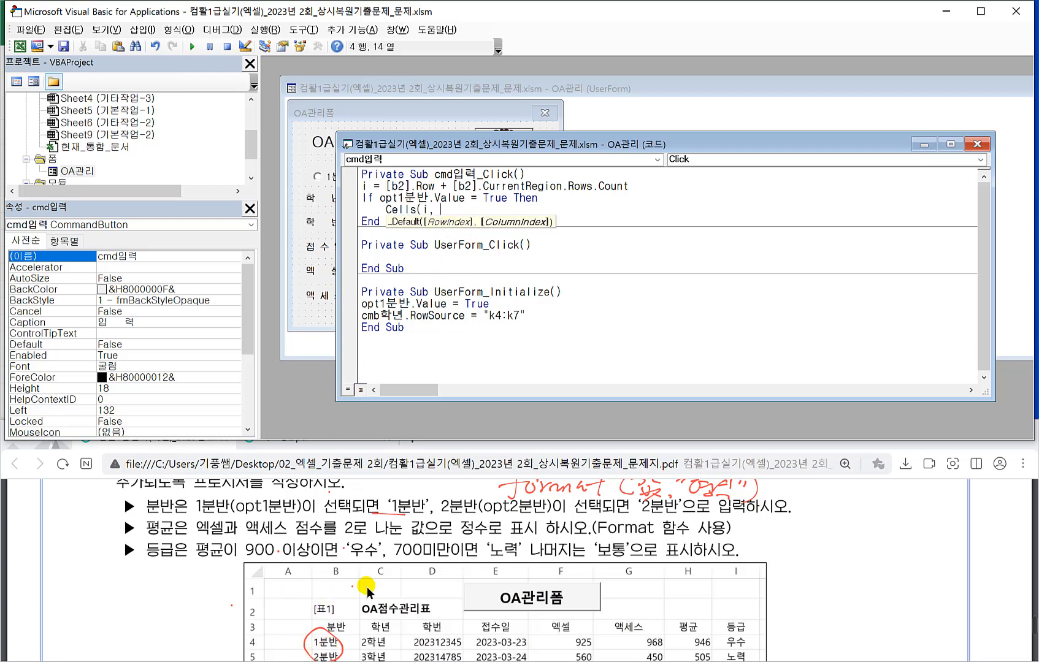
{"action": "type", "text": " 2)"}
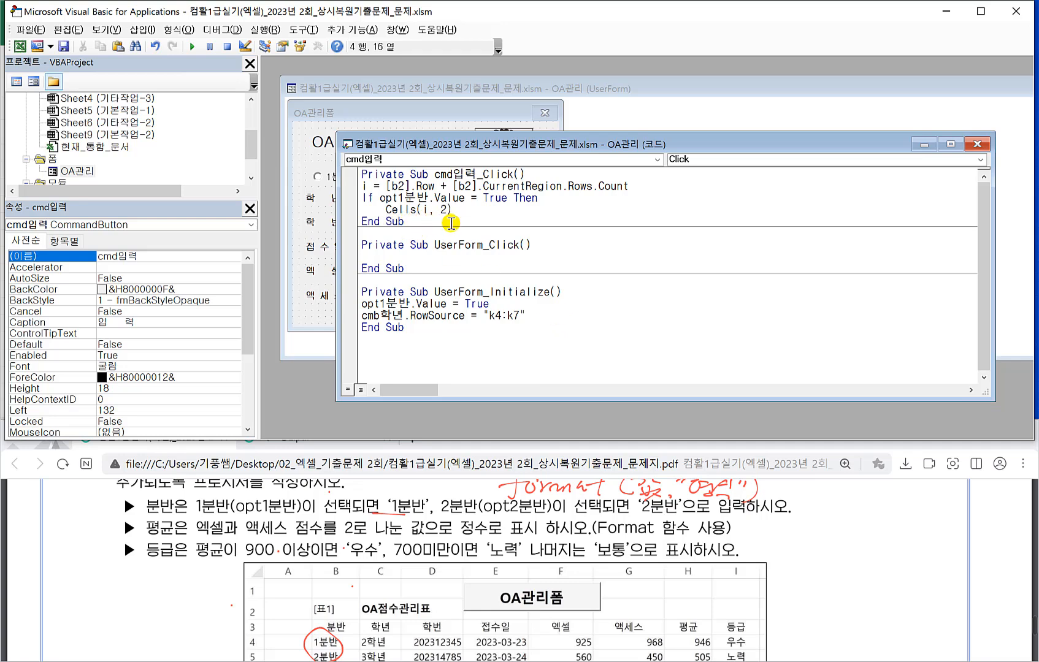
{"action": "left_click", "coordinate": [456, 569]}
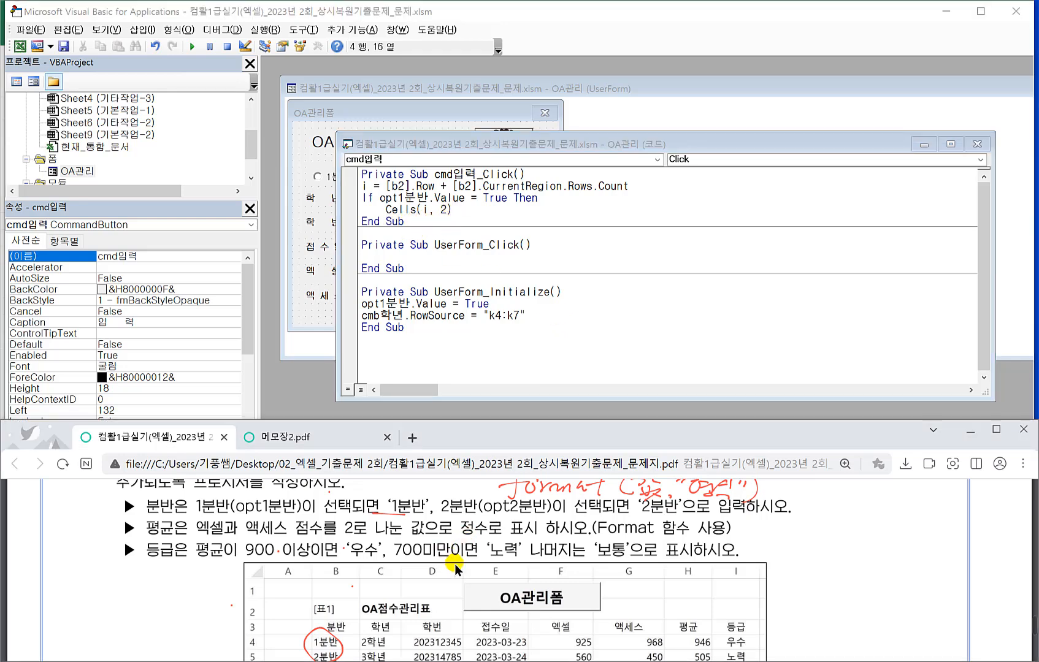
{"action": "scroll", "coordinate": [455, 569], "scroll_direction": "down", "scroll_amount": 1}
{"action": "left_click", "coordinate": [474, 205]}
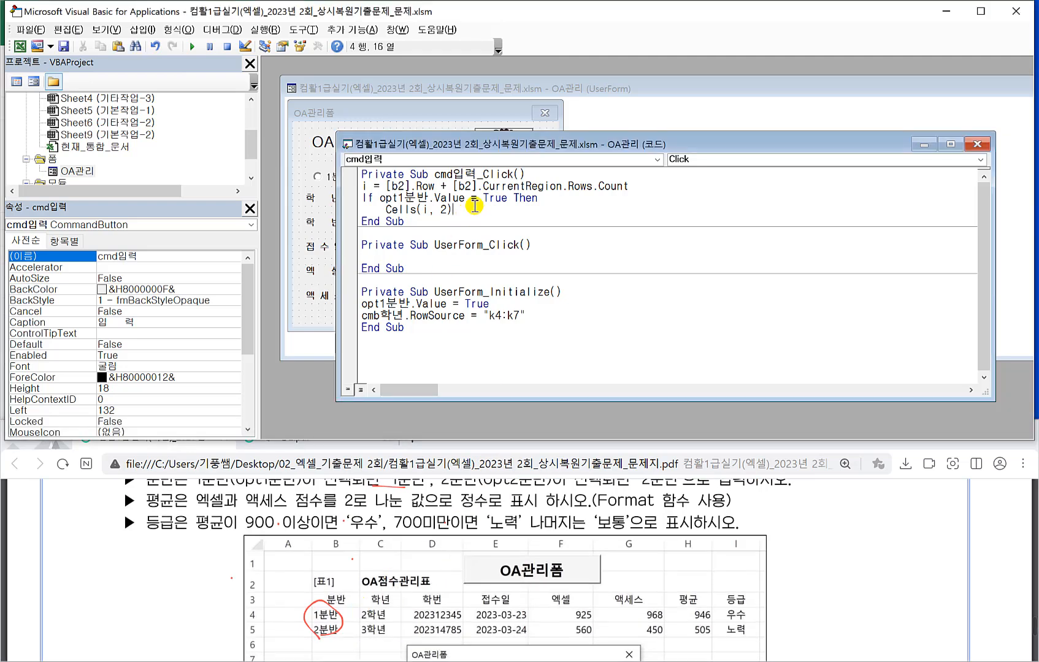
{"action": "type", "text": "="}
{"action": "type", "text": " \""}
{"action": "type", "text": "1qns"}
{"action": "key", "text": "BackSpace"}
{"action": "key", "text": "BackSpace"}
{"action": "key", "text": "BackSpace"}
{"action": "type", "text": "분반\""}
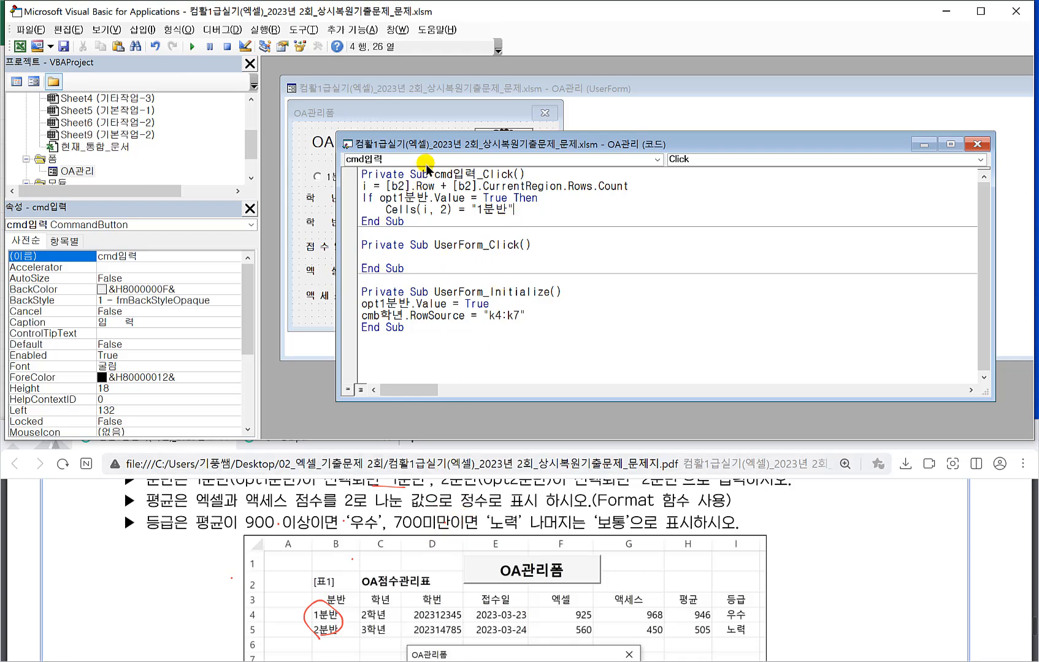
{"action": "left_click_drag", "start_coordinate": [425, 146], "coordinate": [402, 233]}
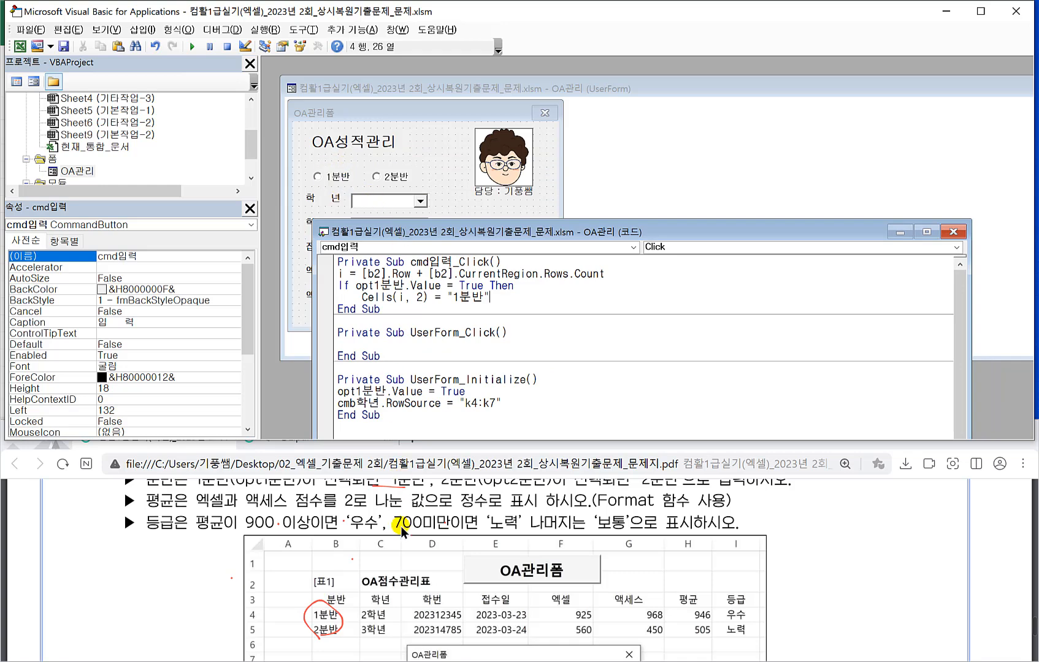
{"action": "left_click_drag", "start_coordinate": [500, 187], "coordinate": [487, 148]}
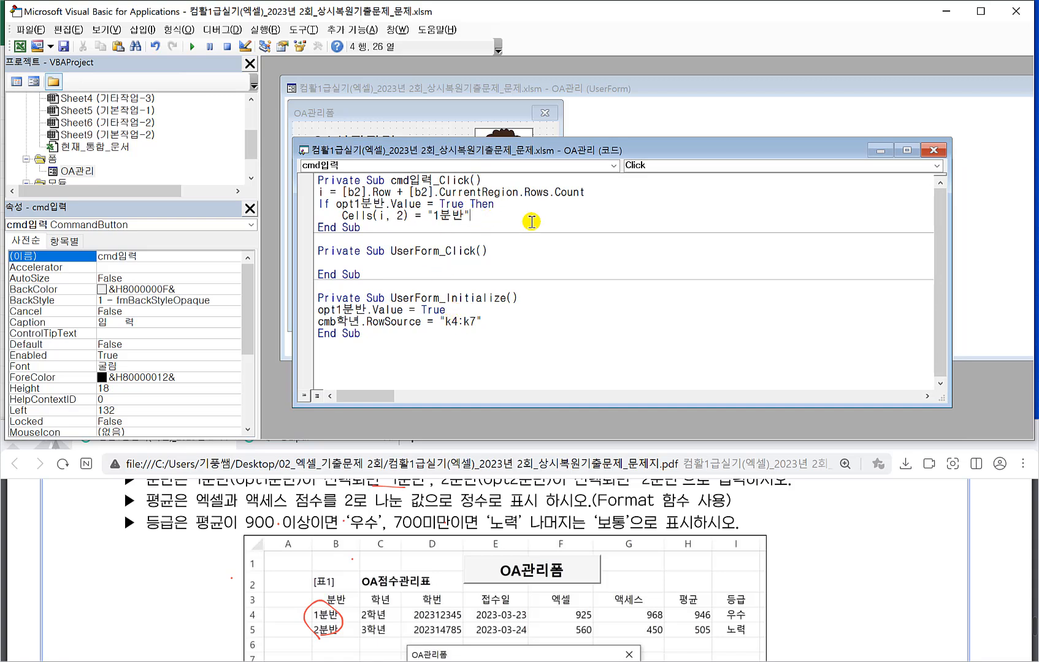
Add an Else branch with the indented line Cells(i, 2) = "2분반" and close the condition with End If.
{"action": "key", "text": "Return"}
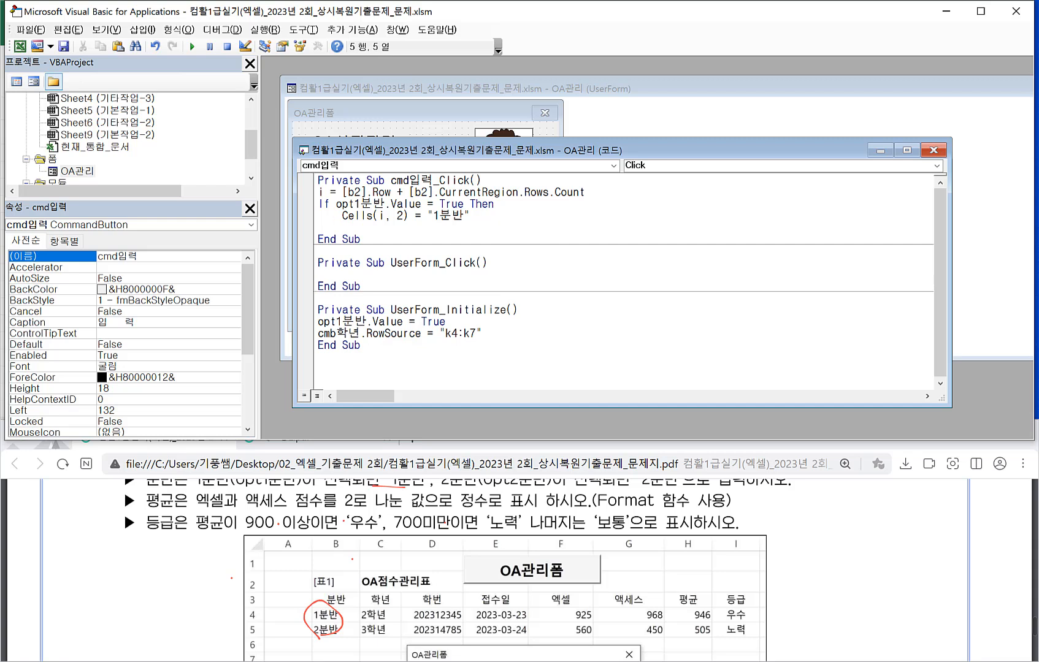
{"action": "key", "text": "BackSpace"}
{"action": "type", "text": "else"}
{"action": "key", "text": "Return"}
{"action": "key", "text": "Tab"}
{"action": "type", "text": "cell"}
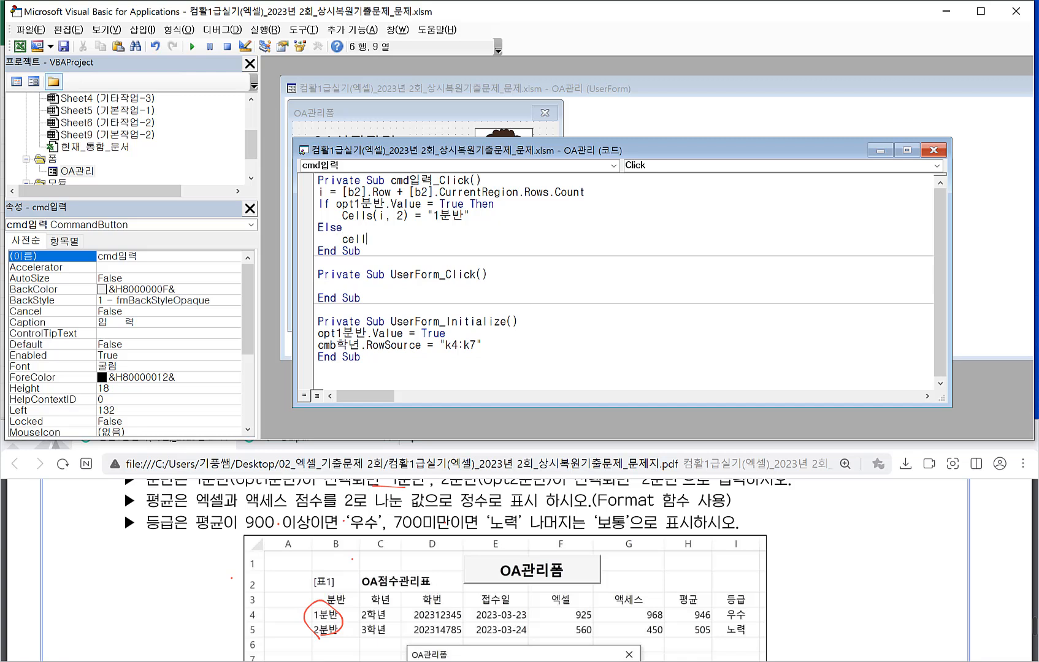
{"action": "type", "text": "s(i, "}
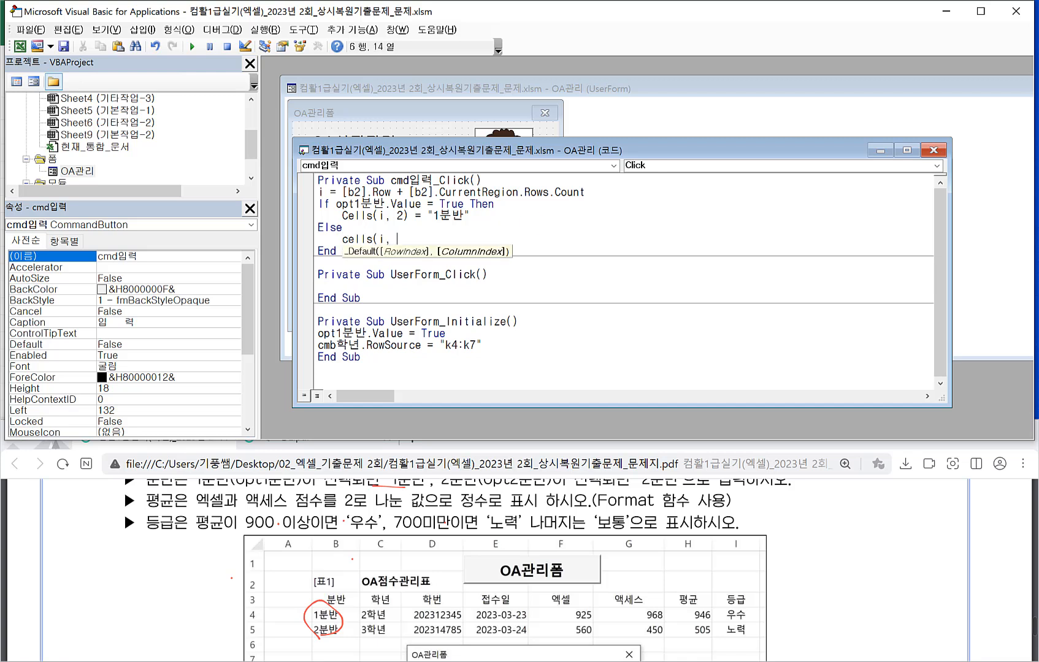
{"action": "type", "text": "2) ="}
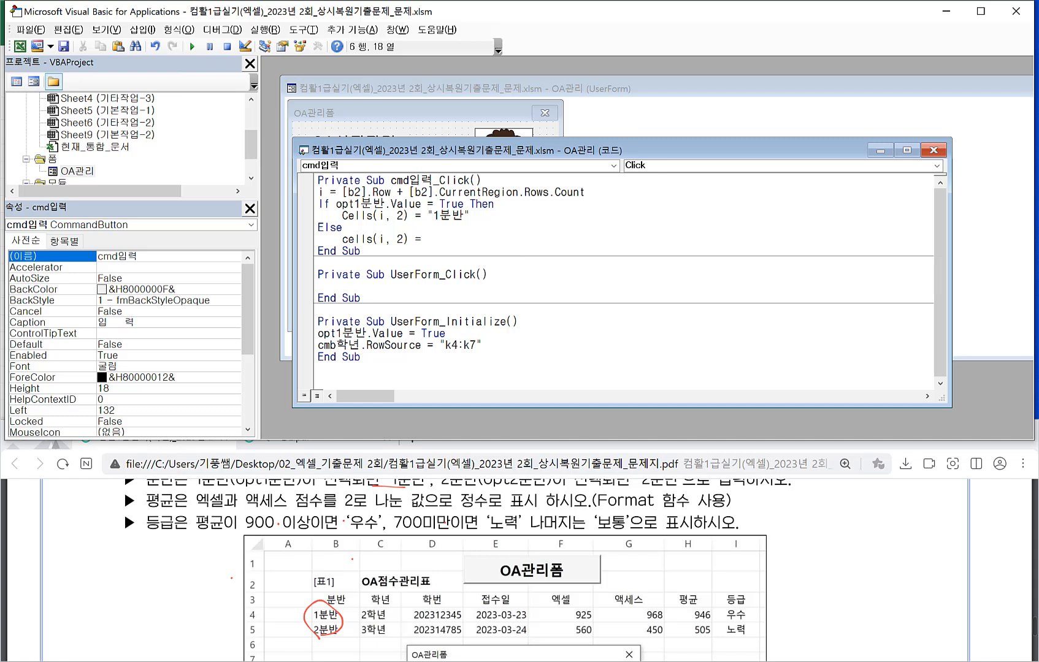
{"action": "type", "text": " \"2qns"}
{"action": "key", "text": "BackSpace"}
{"action": "key", "text": "BackSpace"}
{"action": "key", "text": "BackSpace"}
{"action": "type", "text": "분반\""}
{"action": "key", "text": "Return"}
{"action": "key", "text": "BackSpace"}
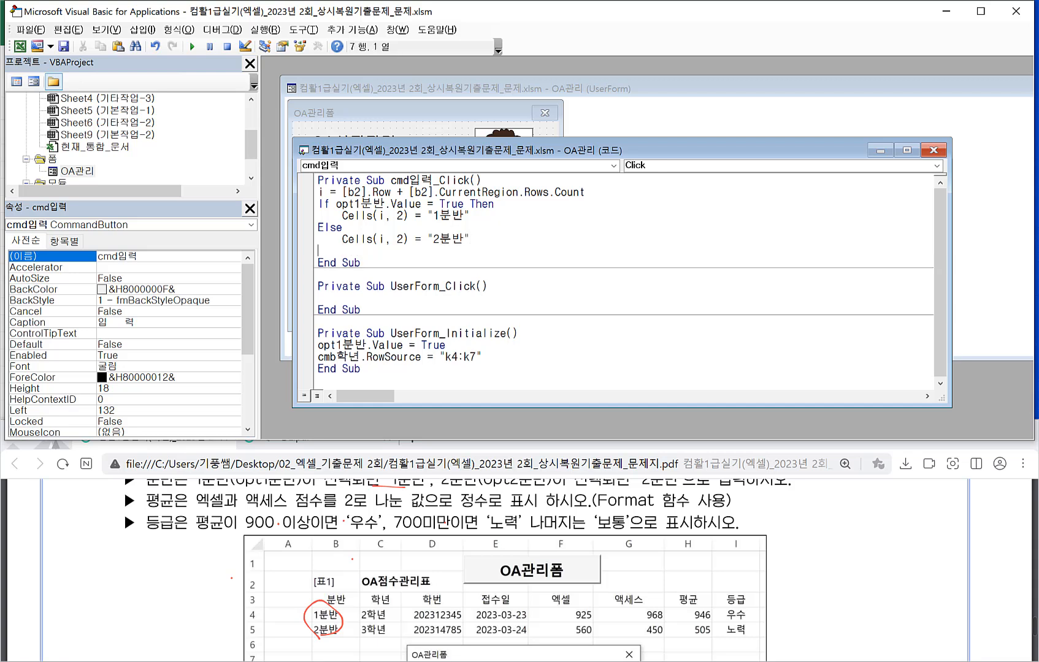
{"action": "type", "text": "end if"}
{"action": "key", "text": "Return"}
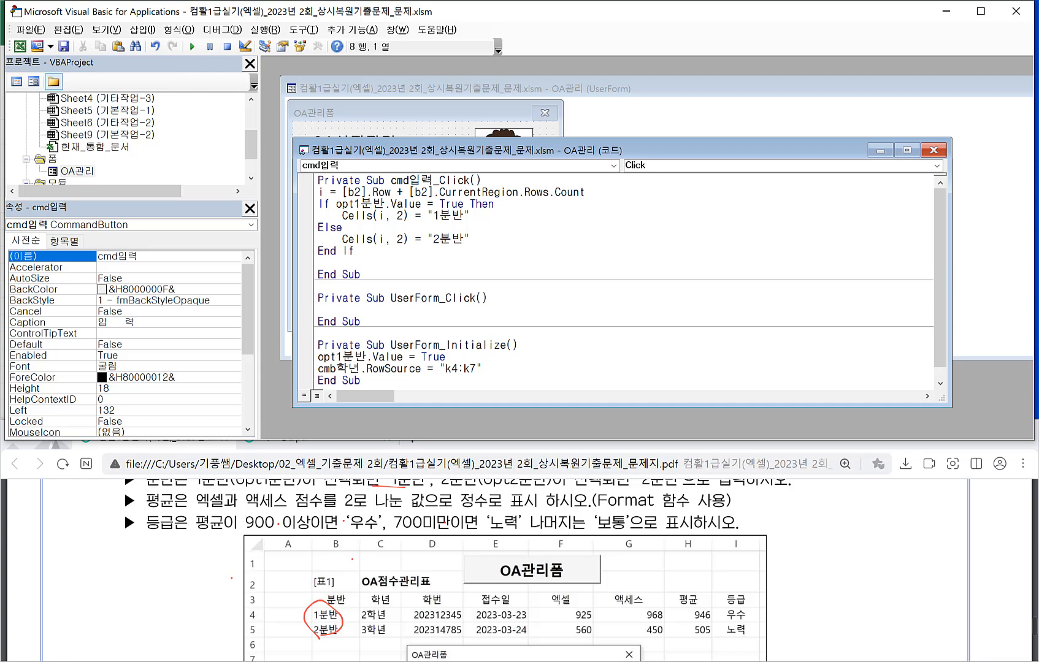
Leave a blank line below End If in cmd입력_Click and begin an assignment with Cells(i, 3) =.
{"action": "key", "text": "Return"}
{"action": "type", "text": "cells"}
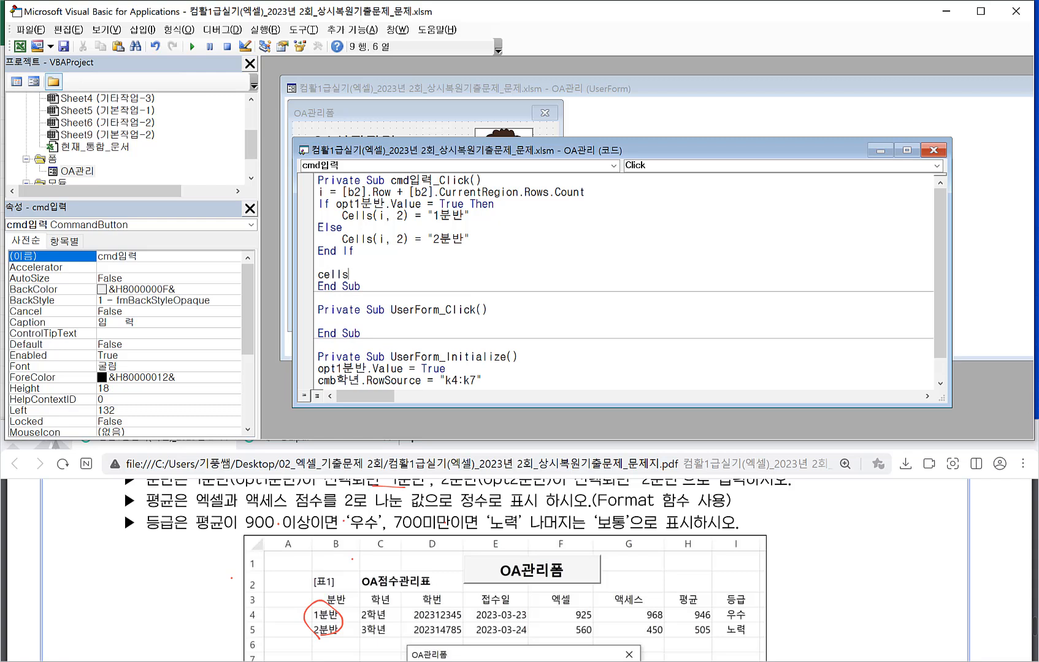
{"action": "key", "text": "Return"}
{"action": "key", "text": "Up"}
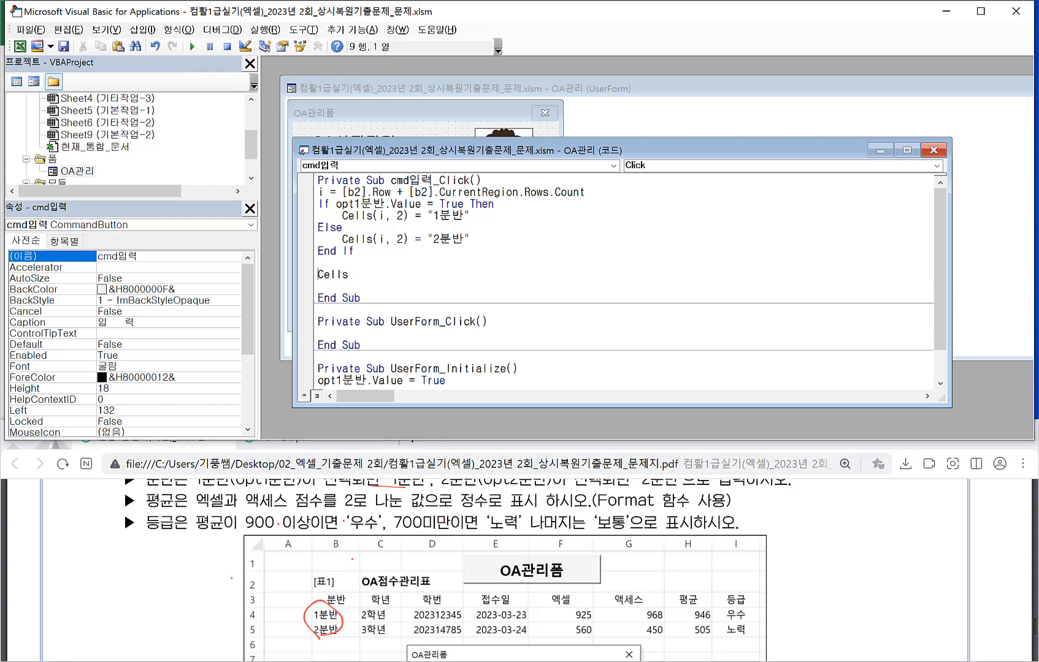
{"action": "left_click", "coordinate": [382, 275]}
{"action": "type", "text": "("}
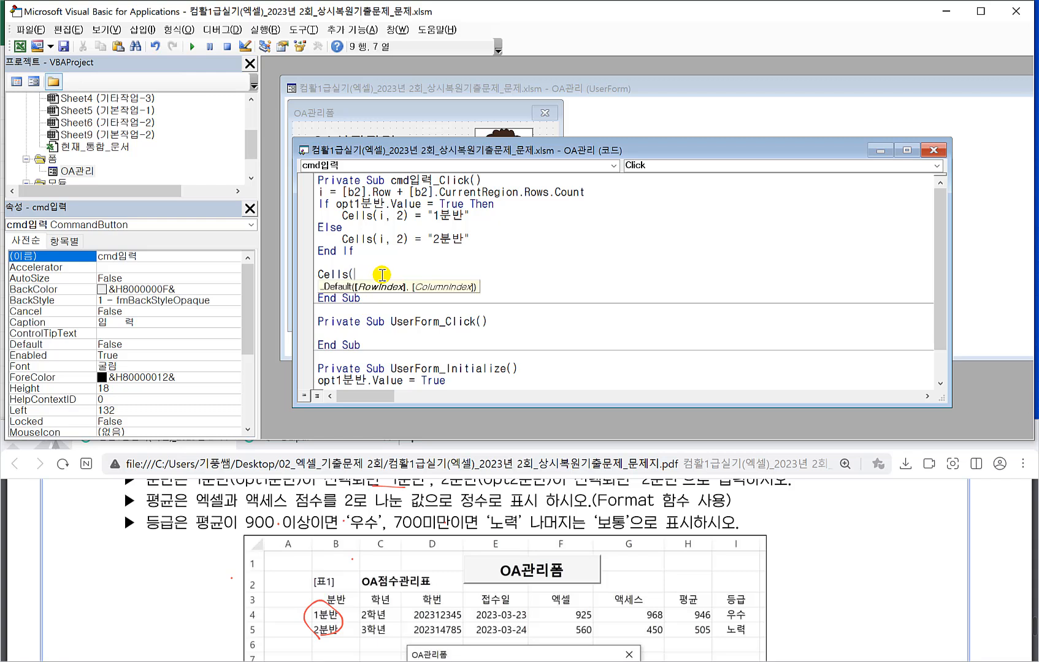
{"action": "type", "text": "i, 3"}
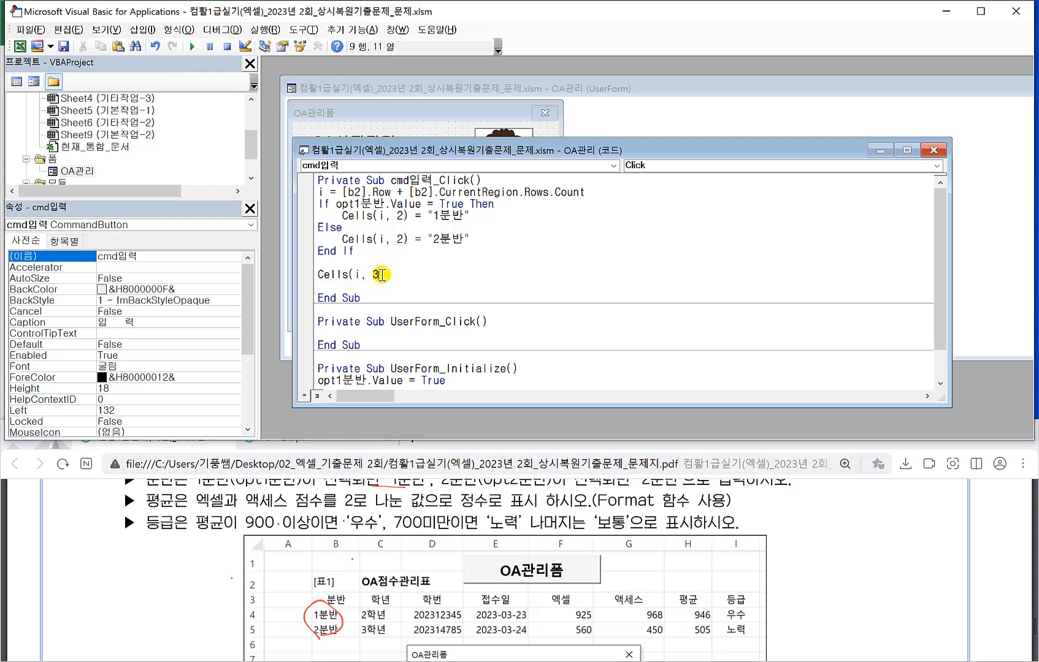
{"action": "type", "text": ") ="}
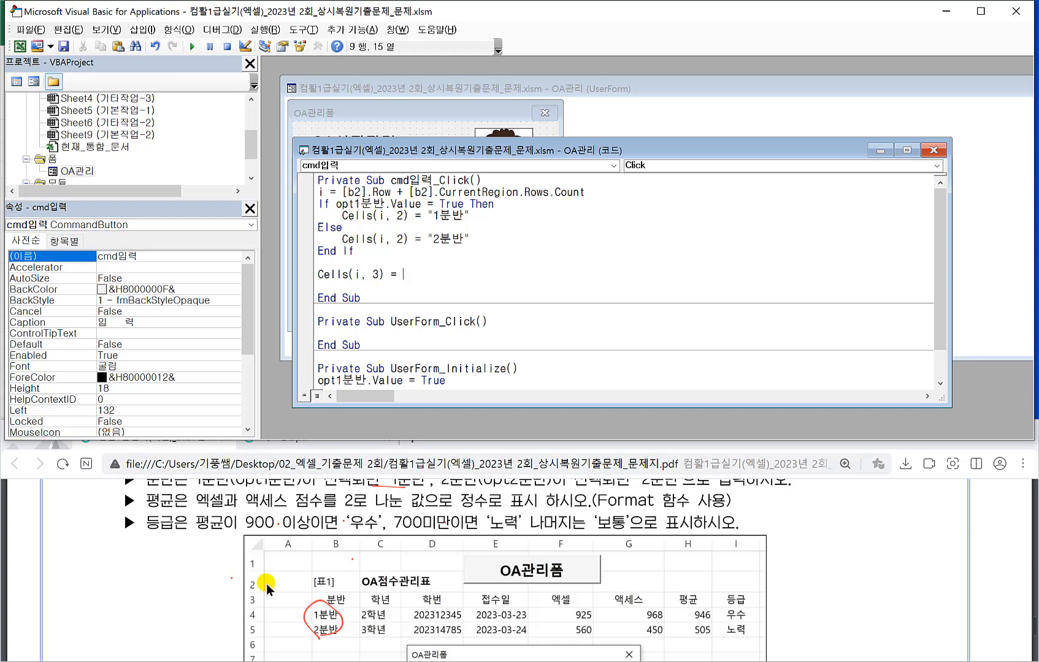
Move and narrow the code window so it no longer covers the input controls of the OA관리 form.
{"action": "left_click_drag", "start_coordinate": [401, 148], "coordinate": [492, 143]}
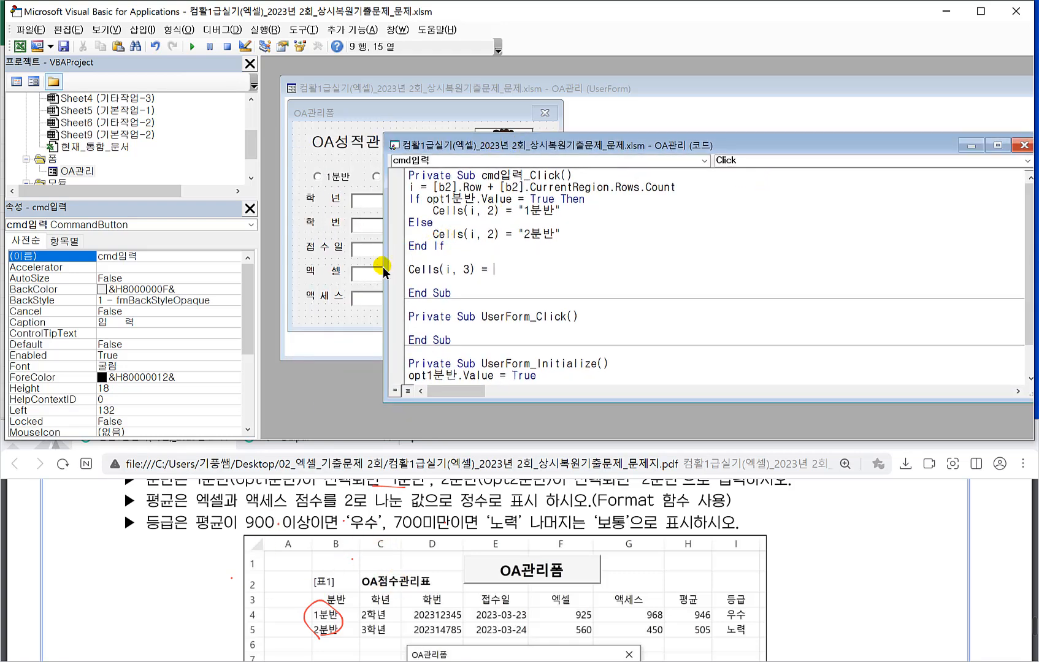
{"action": "left_click_drag", "start_coordinate": [385, 266], "coordinate": [548, 225]}
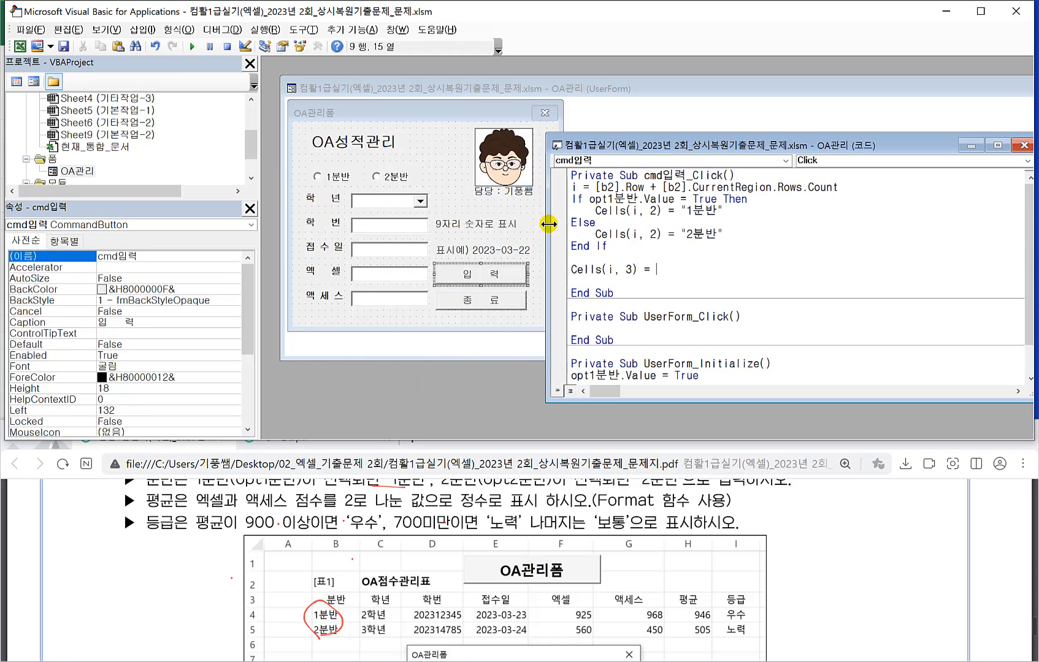
{"action": "left_click_drag", "start_coordinate": [594, 144], "coordinate": [594, 121]}
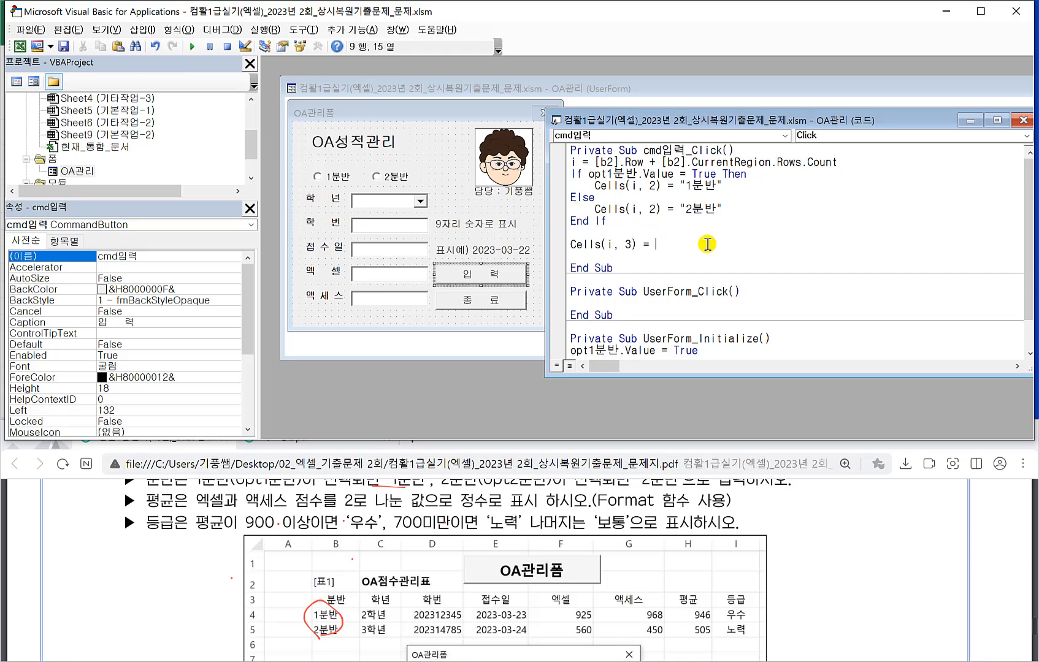
Complete the Cells(i, 3) assignment with cmb학년.Value.
{"action": "type", "text": "cmb"}
{"action": "type", "text": "학녀ㅑㄴ"}
{"action": "key", "text": "BackSpace"}
{"action": "key", "text": "BackSpace"}
{"action": "key", "text": "BackSpace"}
{"action": "type", "text": "년"}
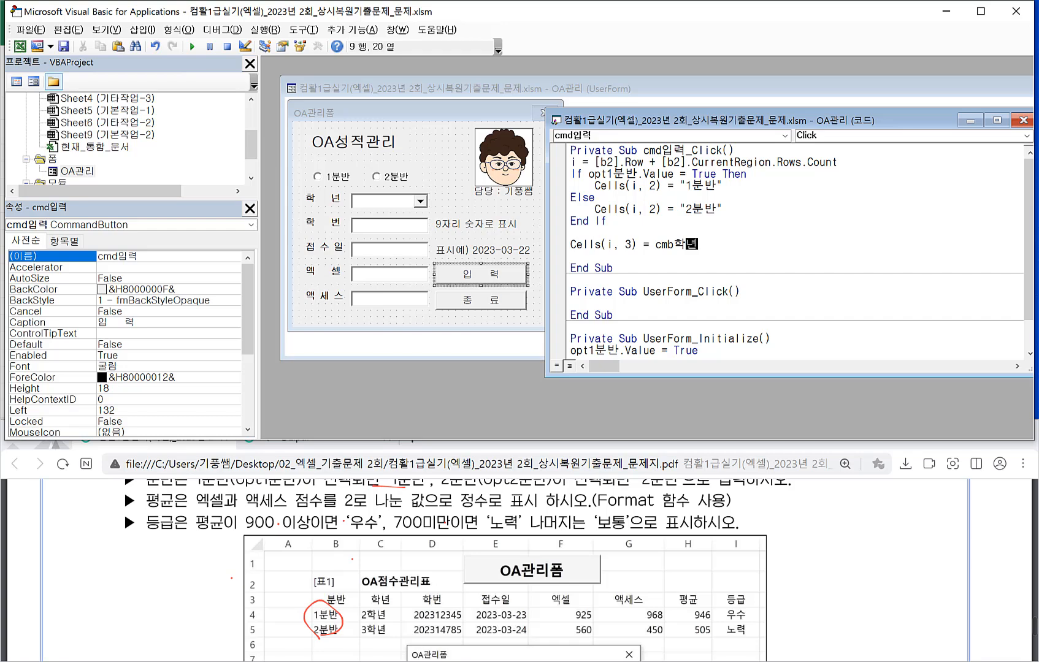
{"action": "type", "text": ".value"}
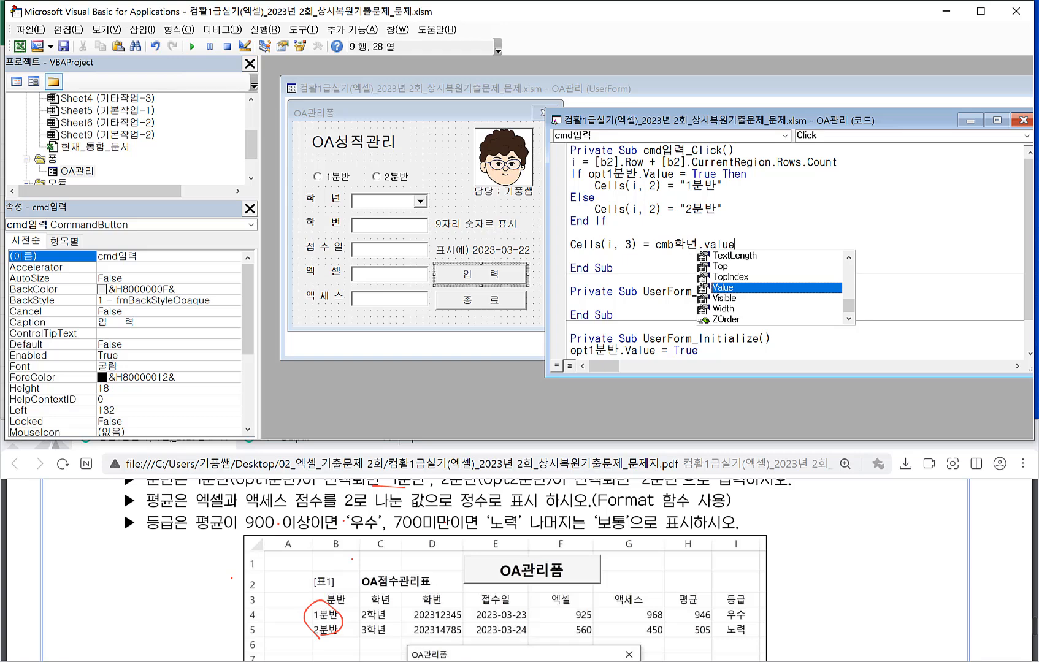
{"action": "key", "text": "Return"}
Add the lines Cells(i, 4) = txt학번.Value and Cells(i, 5) = txt접수일.Value to cmd입력_Click.
{"action": "type", "text": "cells(i, 4) ="}
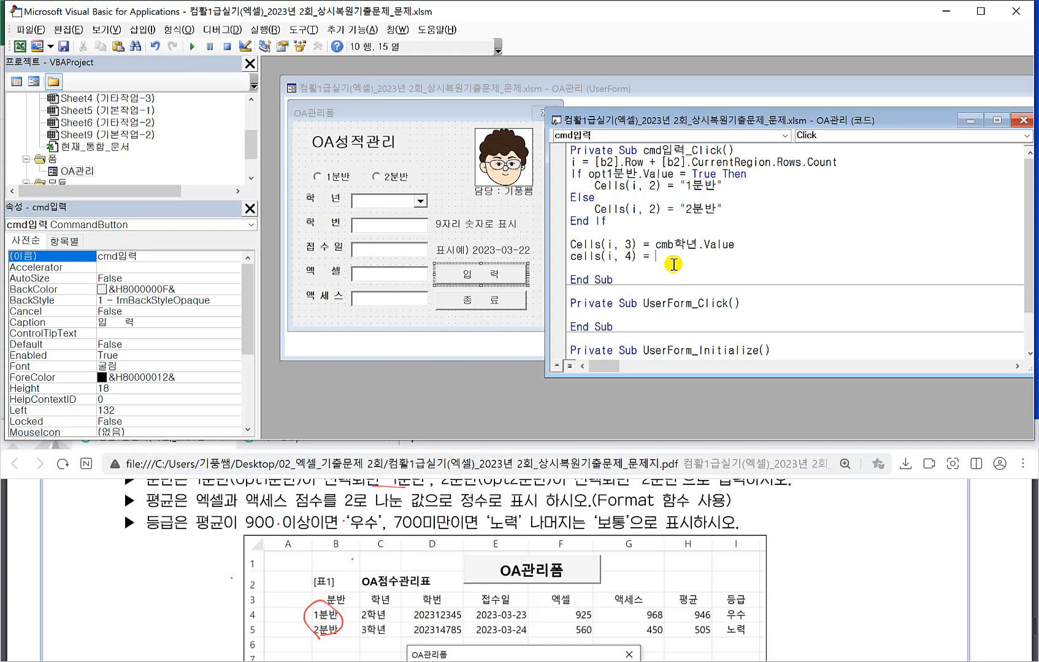
{"action": "type", "text": "txt학번.Value"}
{"action": "key", "text": "Return"}
{"action": "type", "text": "cells(i, 5) "}
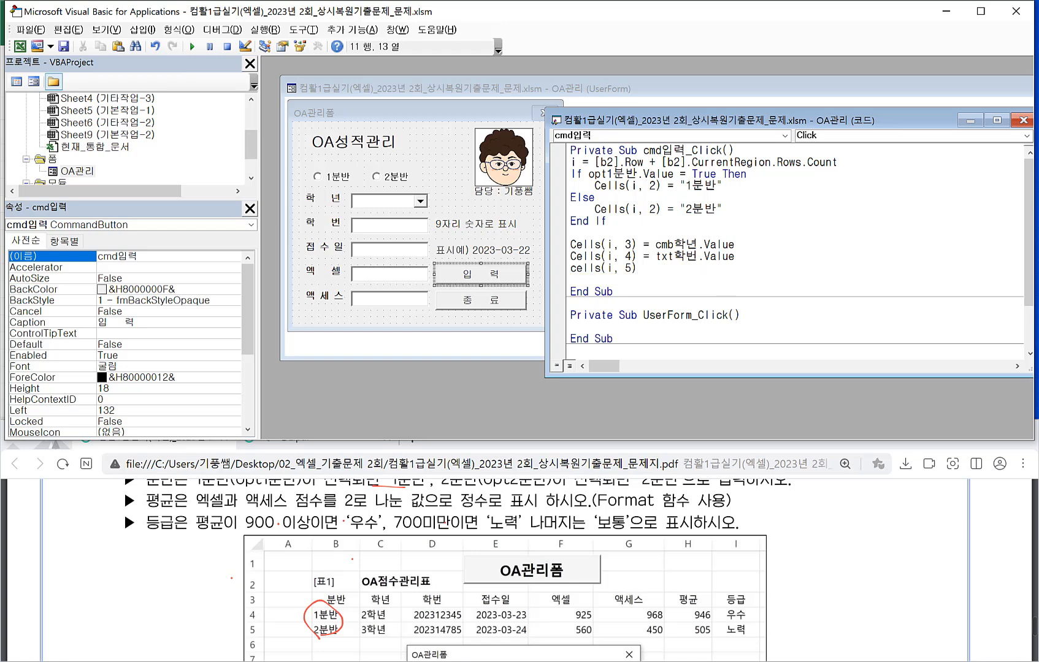
{"action": "type", "text": "="}
{"action": "type", "text": "txt접수일.val"}
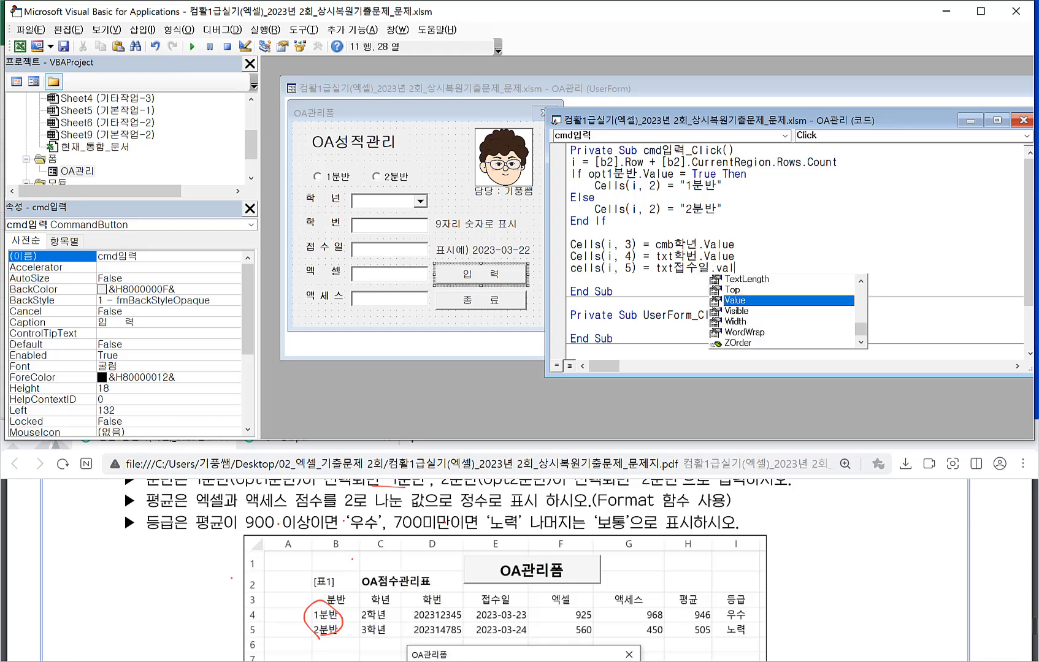
{"action": "key", "text": "Tab"}
{"action": "key", "text": "Return"}
Add the line Cells(i, 6) = txt엑셀.Value below the 접수일 assignment.
{"action": "type", "text": "ce"}
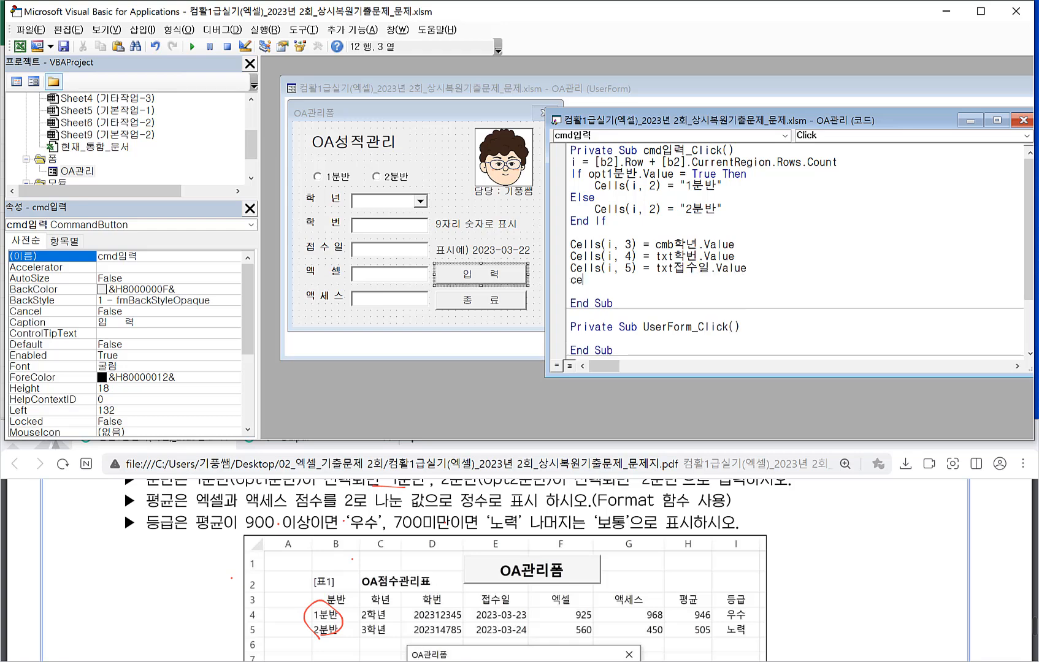
{"action": "type", "text": "lls(i, "}
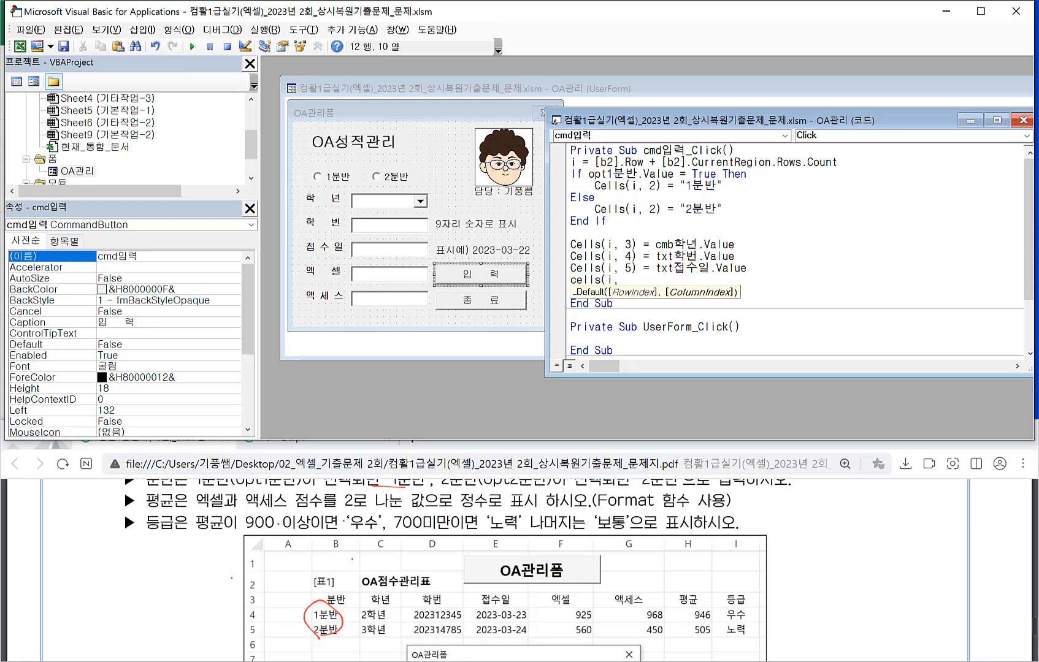
{"action": "type", "text": "6) = "}
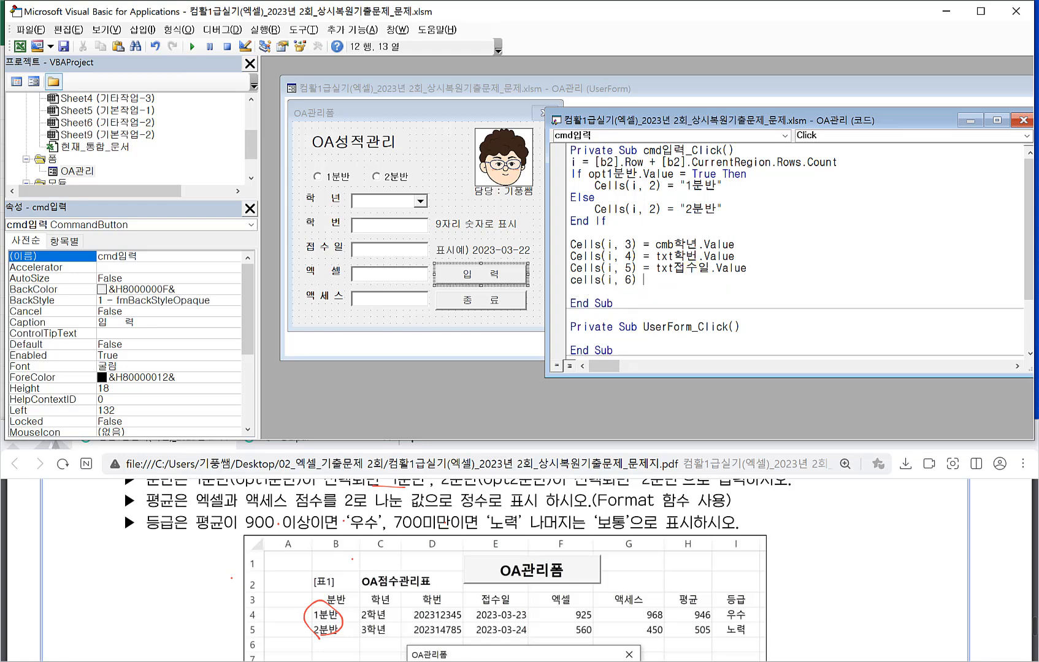
{"action": "type", "text": "txtd"}
{"action": "key", "text": "BackSpace"}
{"action": "type", "text": "엑셀."}
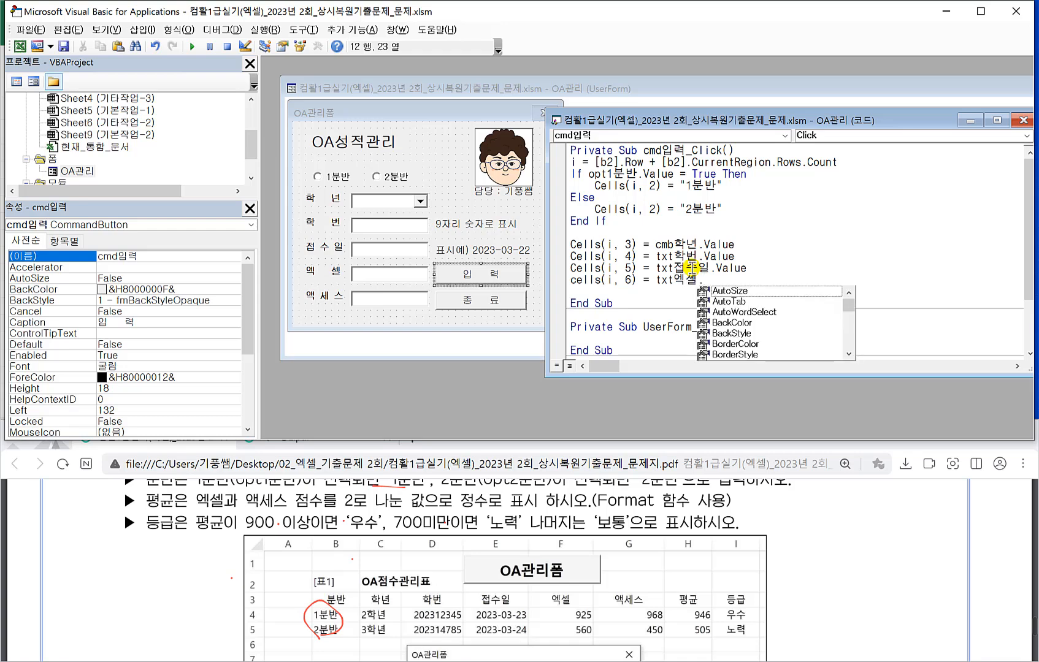
{"action": "type", "text": "Value"}
{"action": "key", "text": "Return"}
Add the line Cells(i, 7) = txt액세스.Value below the 엑셀 assignment.
{"action": "type", "text": "cells(i, 7)"}
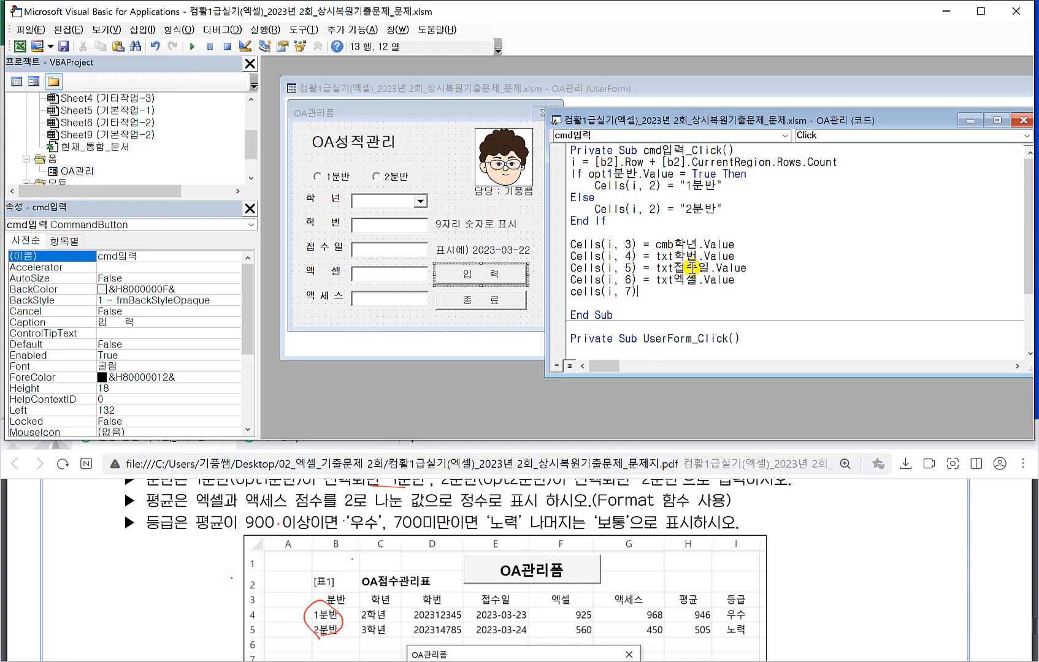
{"action": "type", "text": " = "}
{"action": "type", "text": "ㅅㅌㅅ"}
{"action": "key", "text": "BackSpace"}
{"action": "key", "text": "BackSpace"}
{"action": "key", "text": "BackSpace"}
{"action": "type", "text": "txt액세스.value"}
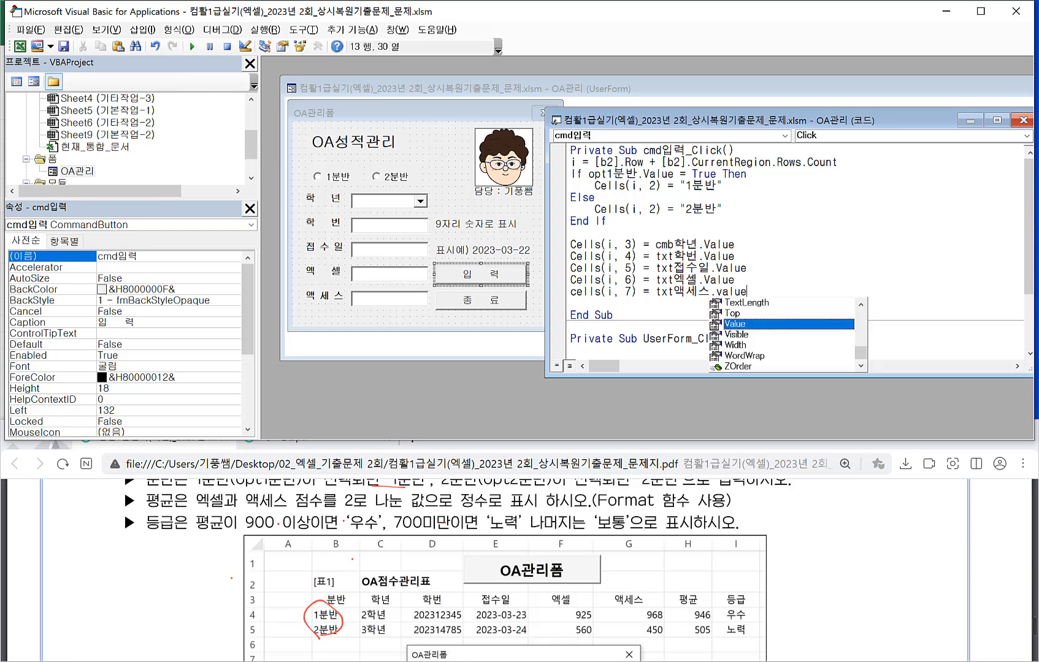
{"action": "key", "text": "Return"}
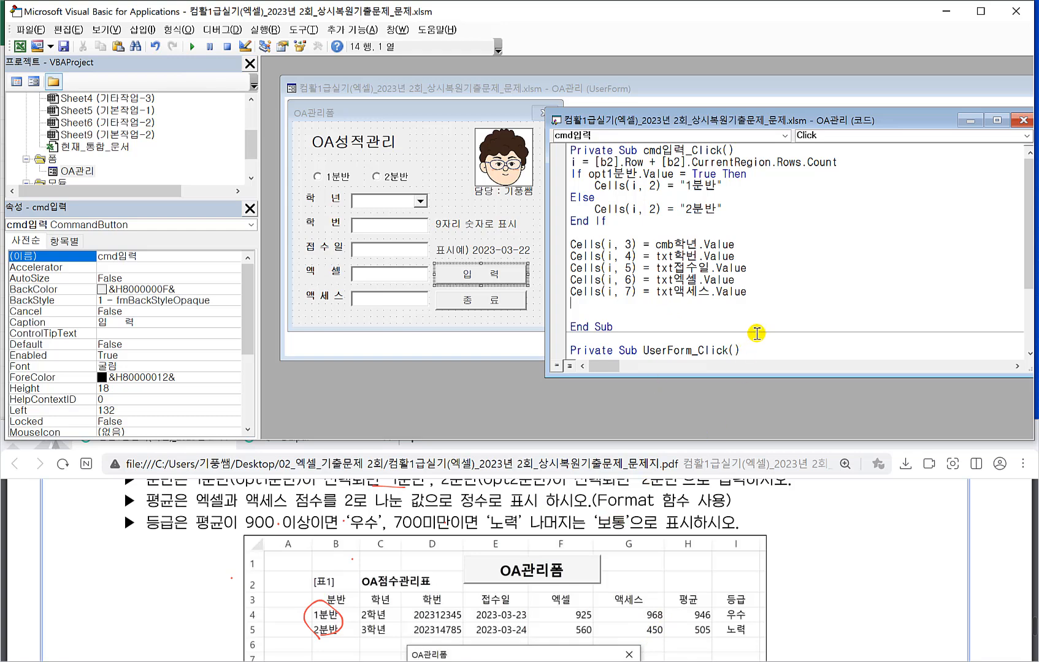
Write the average line Cells(i, 8) = (Cells(i, 6) + Cells(i, 7)) / 2 below the 액세스 assignment.
{"action": "type", "text": "cells(i, "}
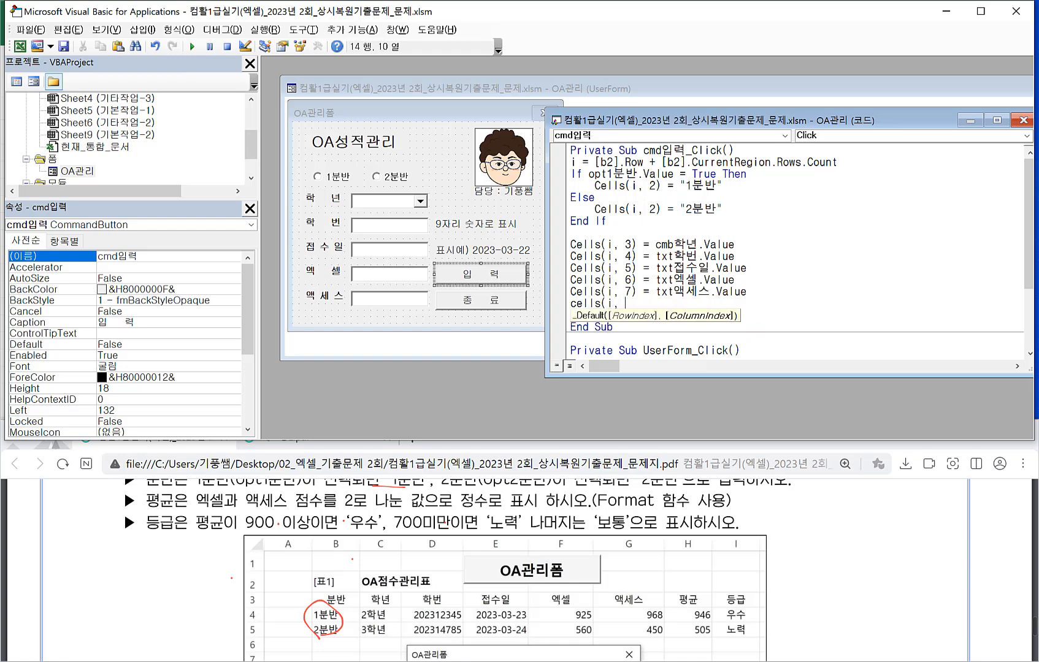
{"action": "type", "text": "8)"}
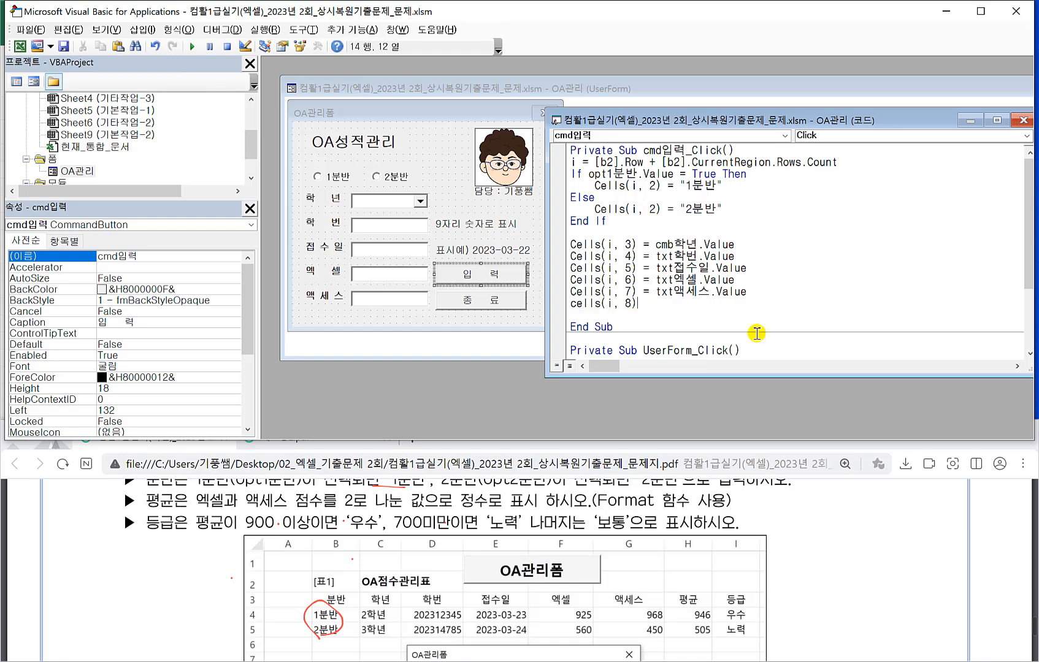
{"action": "type", "text": " = (cells(i, "}
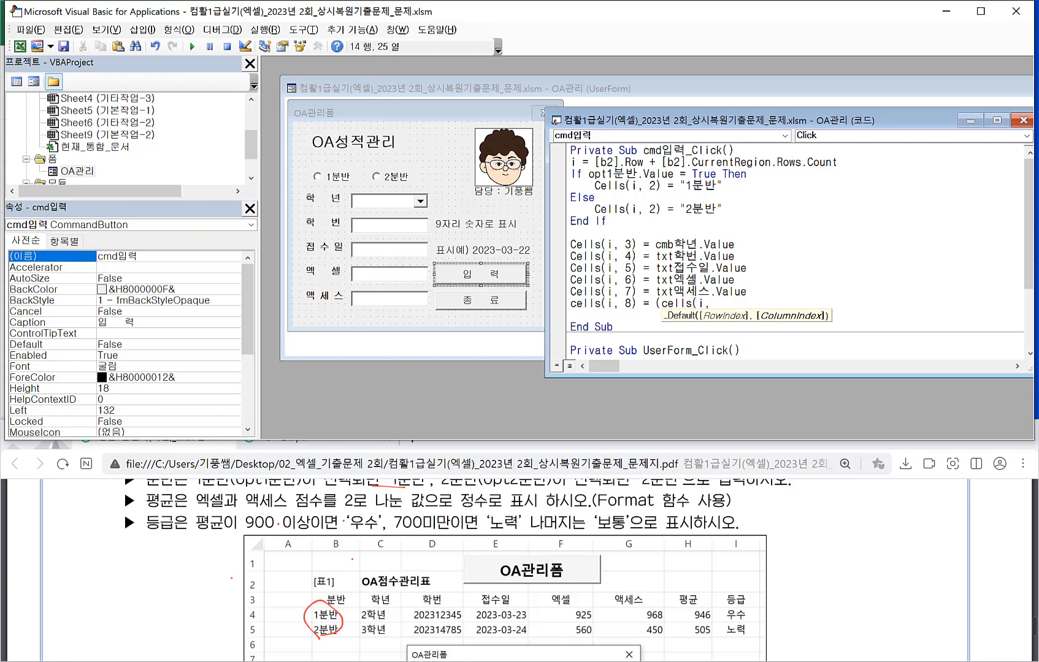
{"action": "type", "text": "6)"}
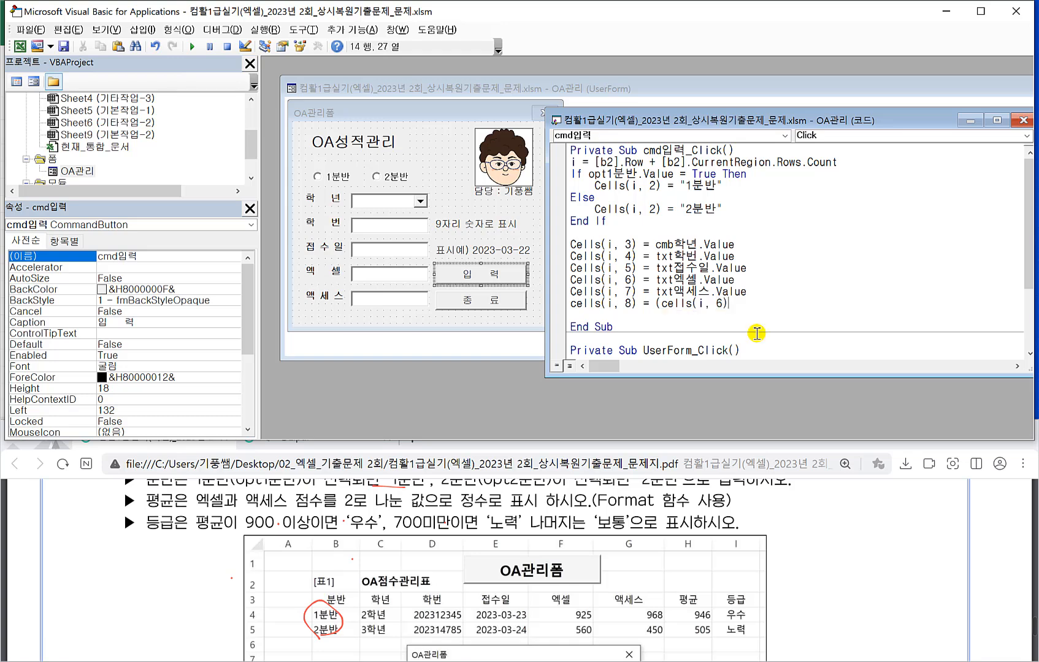
{"action": "type", "text": "+cells(i, 7"}
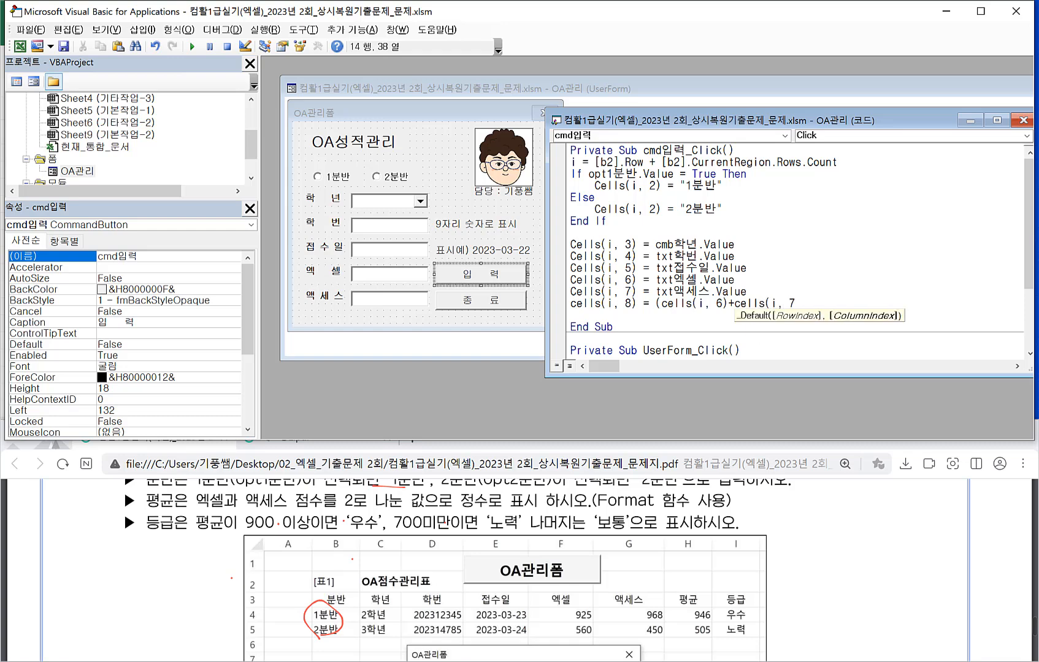
{"action": "type", "text": "))/2"}
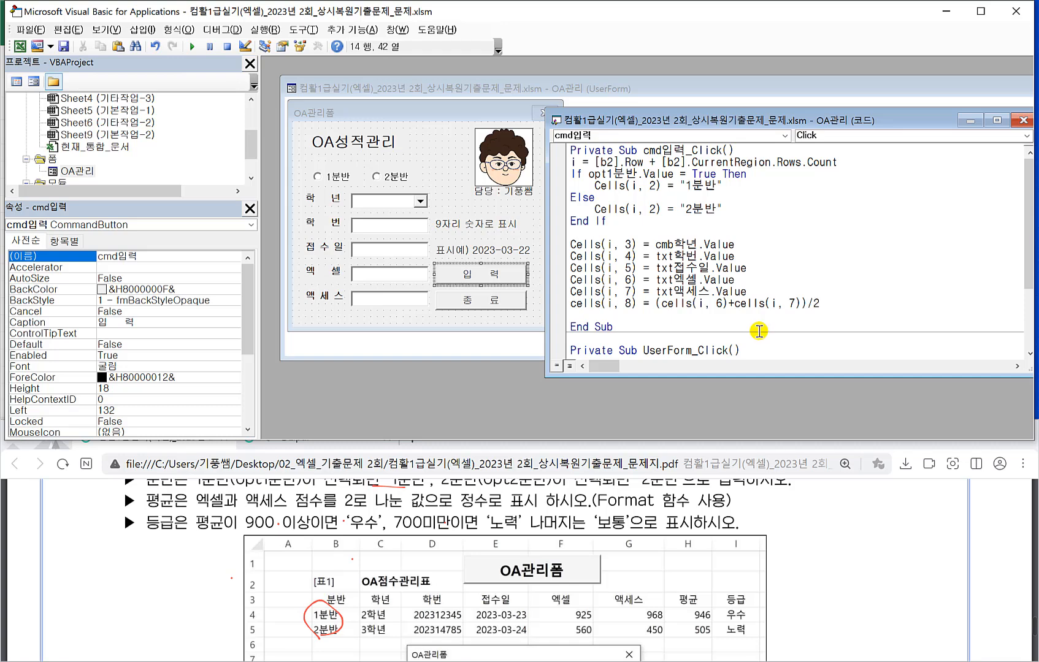
Wrap the average expression in the Format function with the format "0" and finish the line.
{"action": "left_click", "coordinate": [652, 304]}
{"action": "type", "text": "form"}
{"action": "type", "text": "at("}
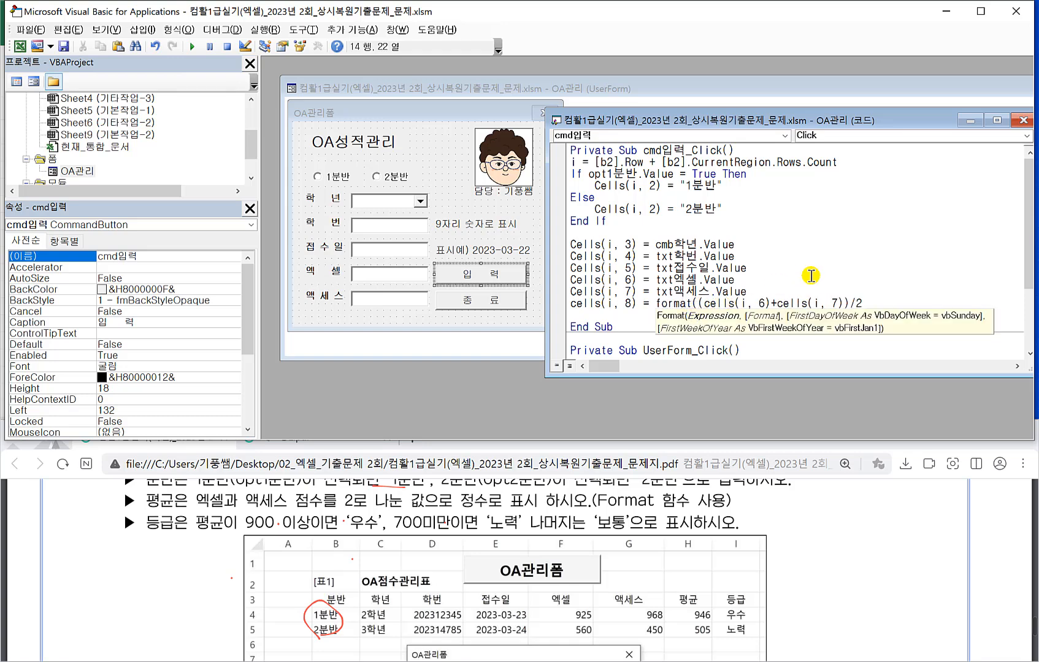
{"action": "left_click", "coordinate": [877, 303]}
{"action": "type", "text": ",\"0\")"}
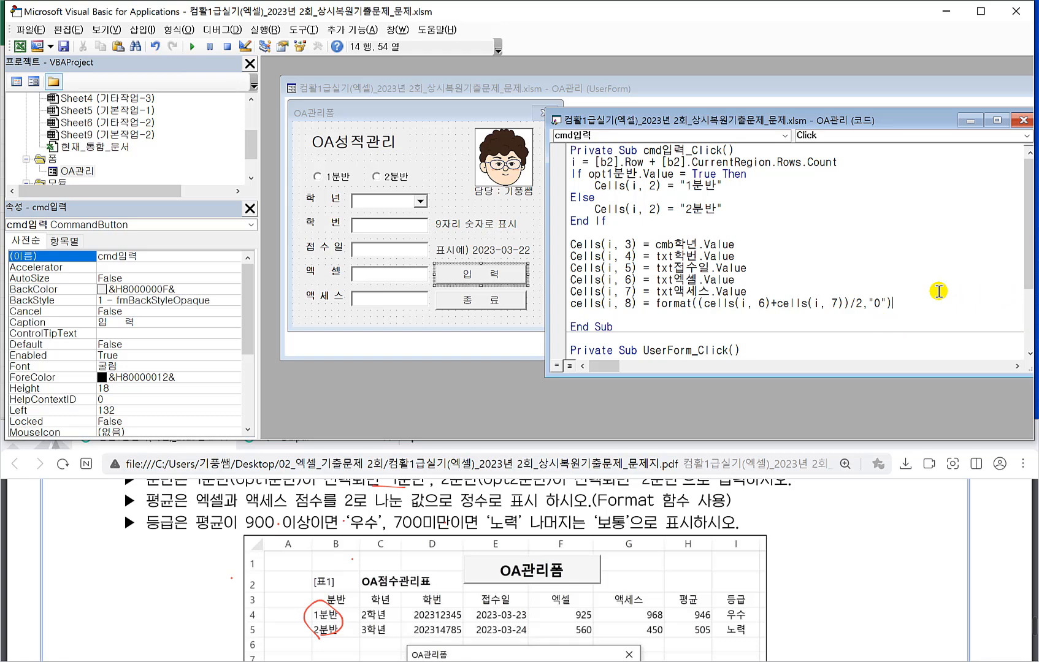
{"action": "key", "text": "Return"}
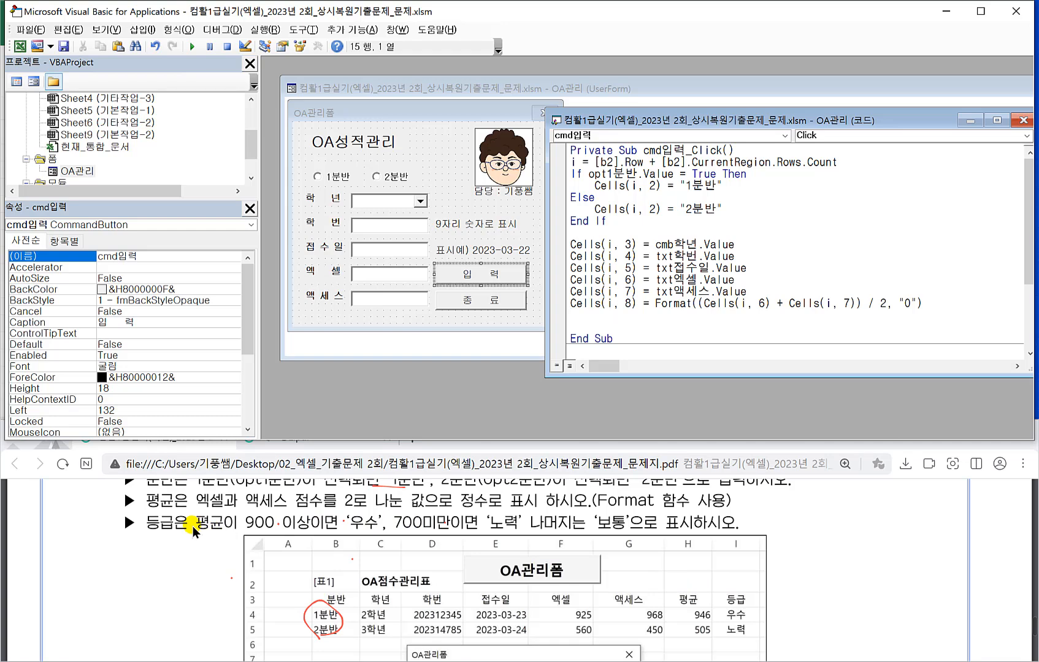
Start the 등급 condition below the average line with If Cells(i, 8) >= 900 Then.
{"action": "type", "text": "if cells(i,"}
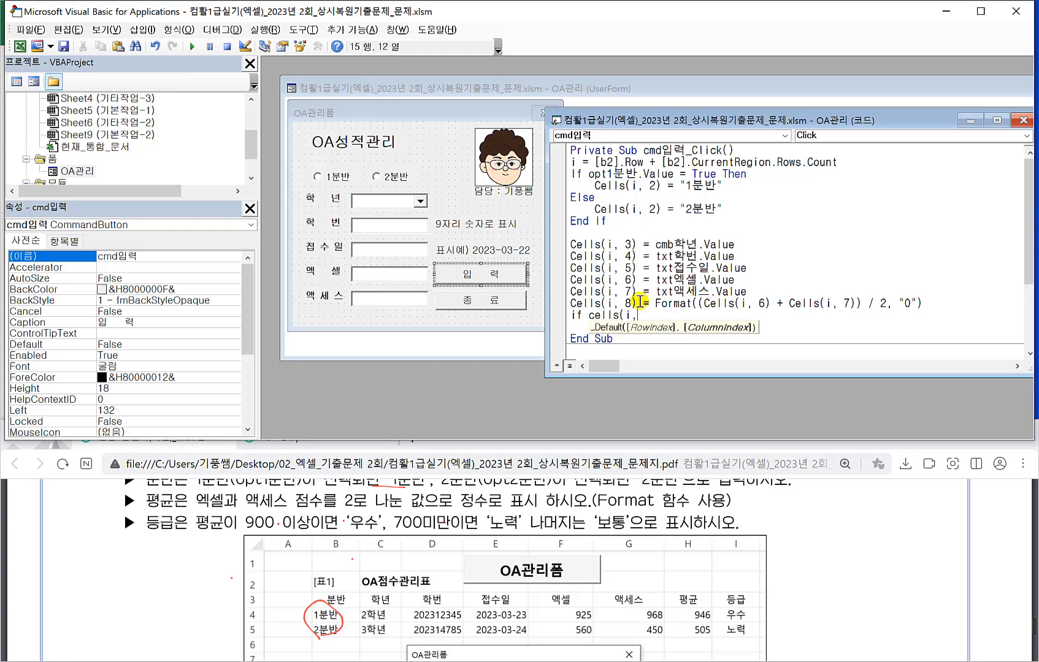
{"action": "type", "text": " 8)"}
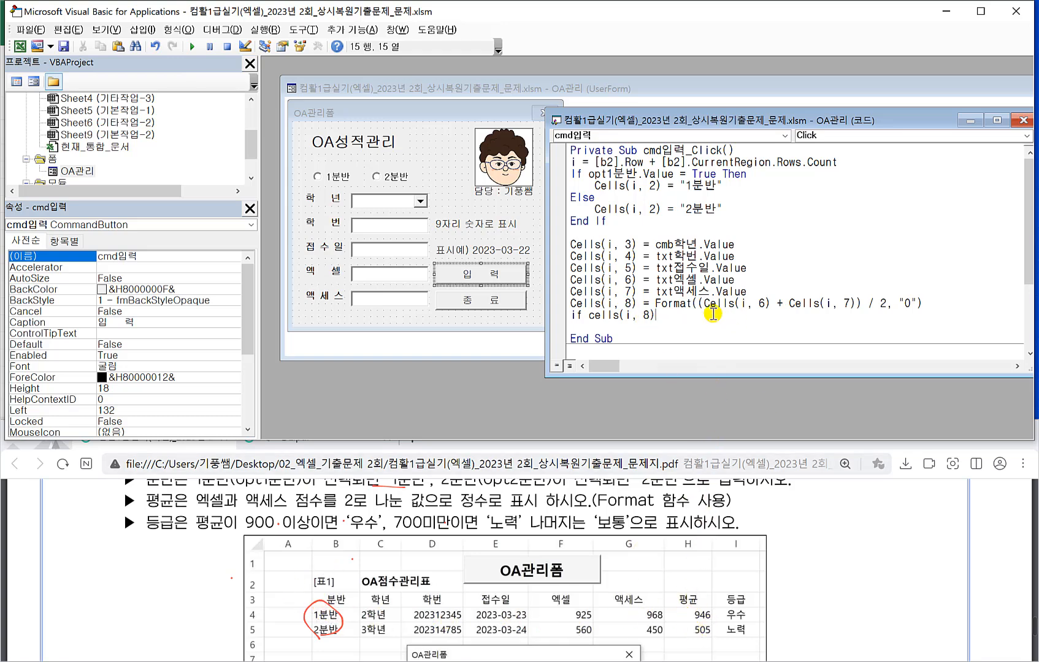
{"action": "type", "text": ">= 900 Then"}
{"action": "key", "text": "Return"}
{"action": "key", "text": "Tab"}
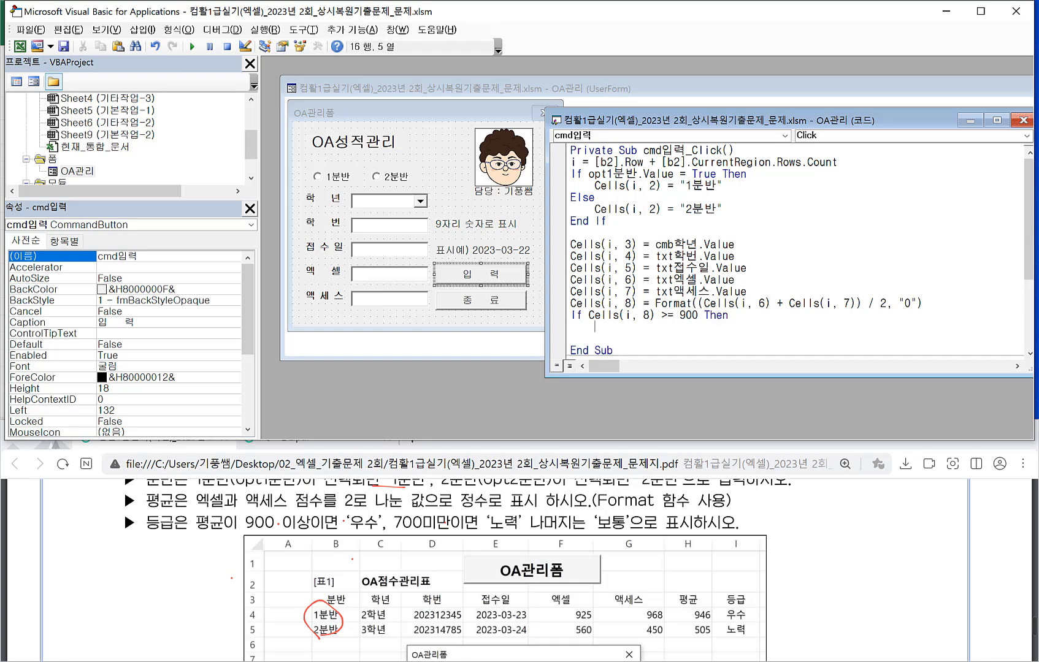
Add the indented line Cells(i, 9) = "우수" inside the >= 900 branch.
{"action": "type", "text": "cells(i, "}
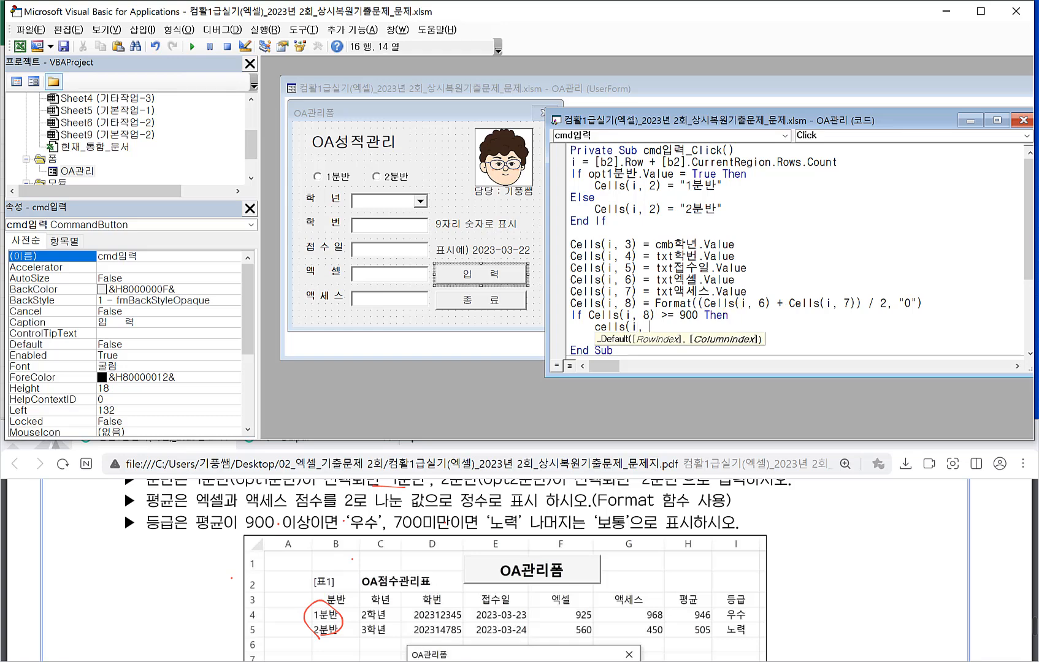
{"action": "type", "text": "9) = 'dn"}
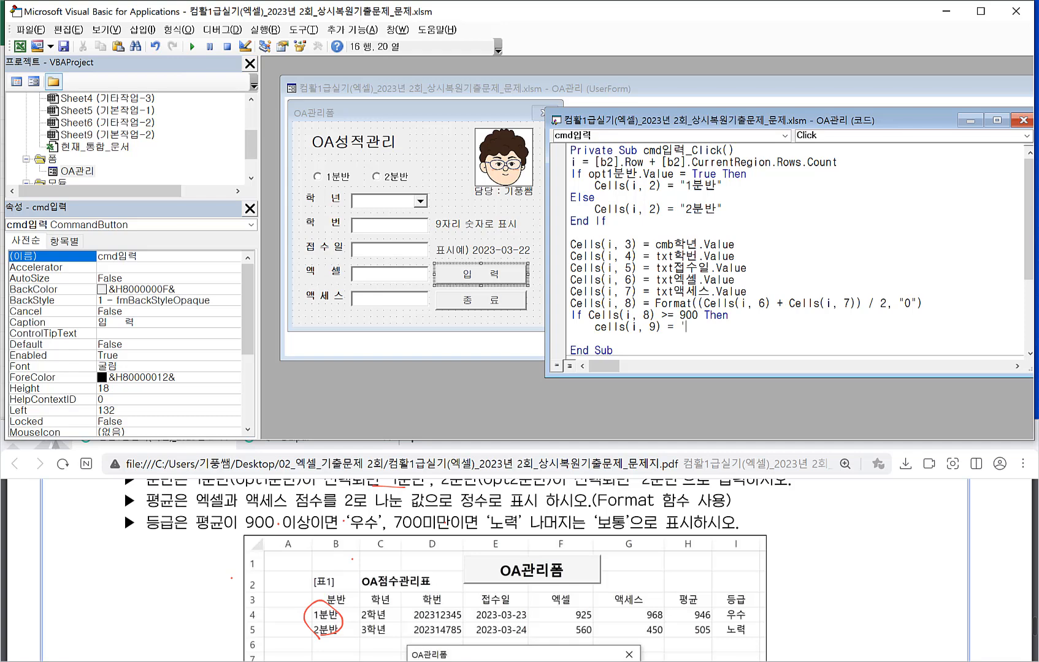
{"action": "key", "text": "BackSpace"}
{"action": "key", "text": "BackSpace"}
{"action": "key", "text": "BackSpace"}
{"action": "type", "text": "\"우수\""}
{"action": "key", "text": "Return"}
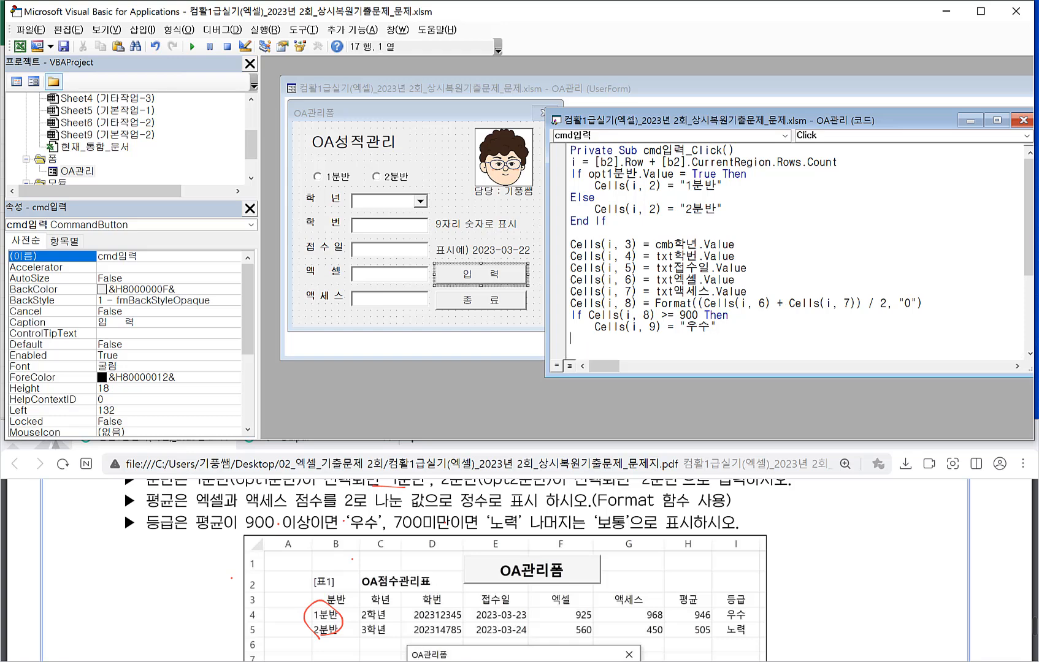
Add the line ElseIf Cells(i, 8) >= 800 Then below the "우수" assignment.
{"action": "type", "text": "ㄷ"}
{"action": "key", "text": "BackSpace"}
{"action": "type", "text": "elseif cells(i, 8) >=800 ㅆ"}
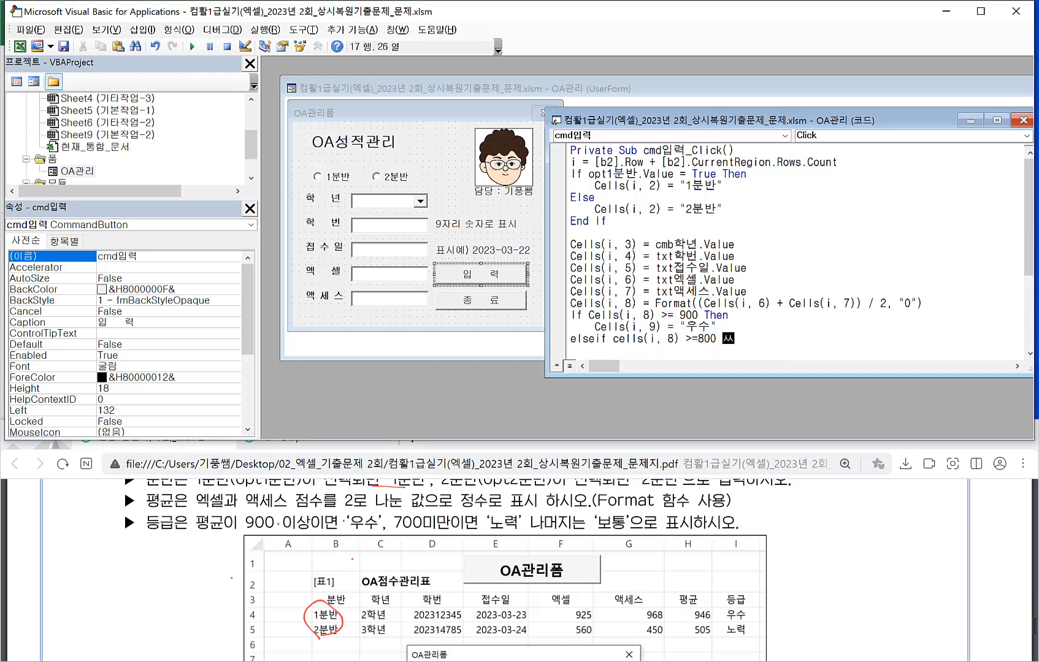
{"action": "type", "text": " Thjem"}
{"action": "key", "text": "BackSpace"}
{"action": "key", "text": "BackSpace"}
{"action": "key", "text": "BackSpace"}
{"action": "type", "text": "en"}
{"action": "key", "text": "Return"}
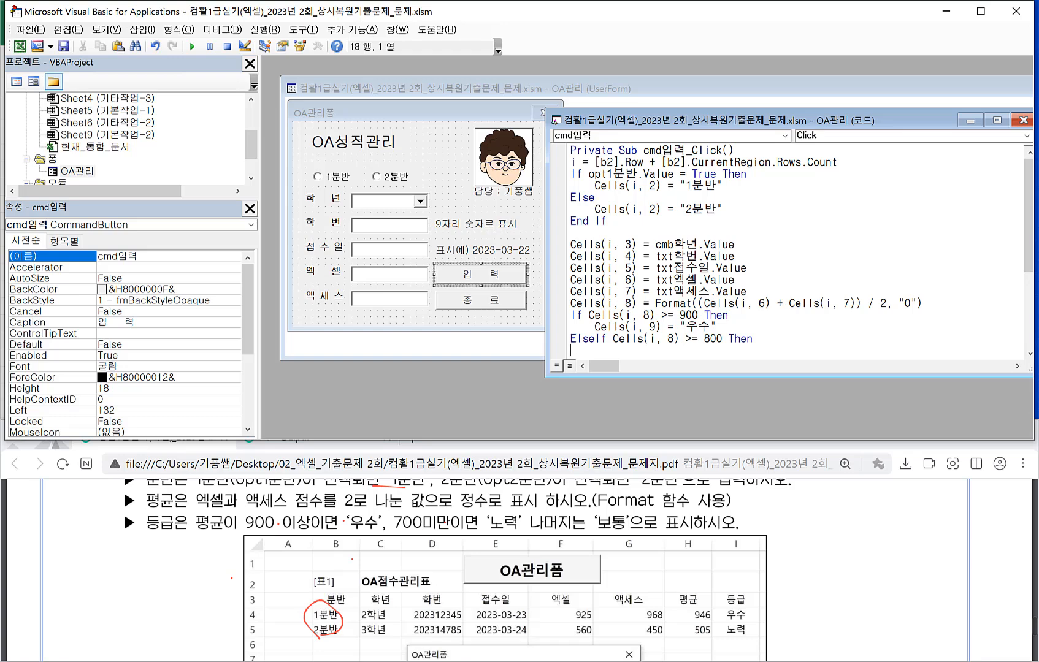
Add the indented line Cells(i, 9) = "노력" inside the ElseIf branch.
{"action": "type", "text": "C"}
{"action": "key", "text": "BackSpace"}
{"action": "type", "text": "cells(i, 9"}
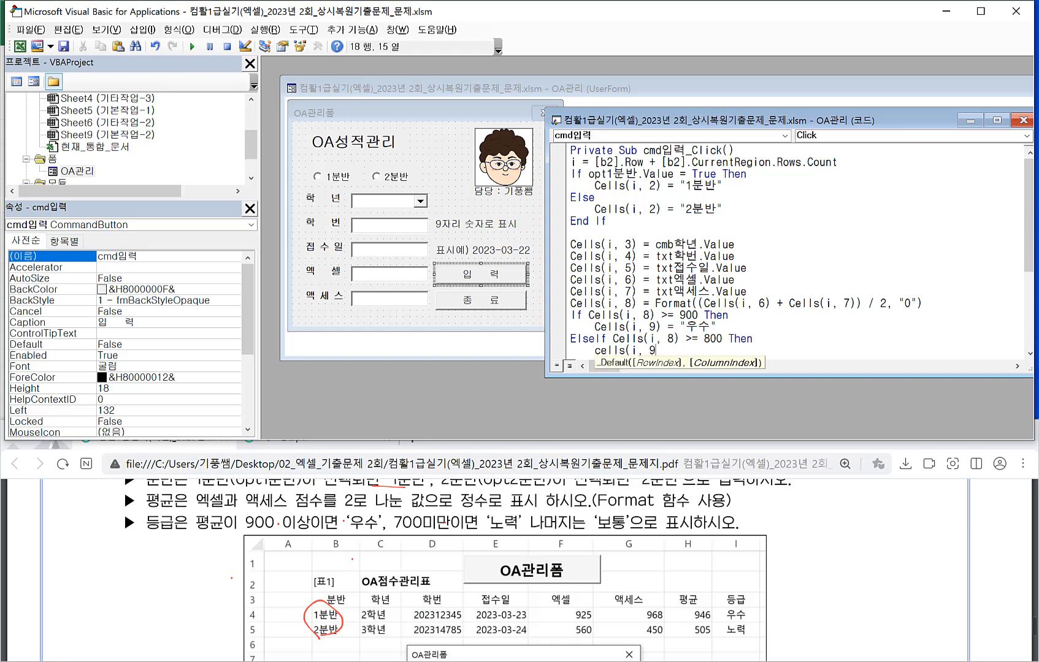
{"action": "type", "text": ") +"}
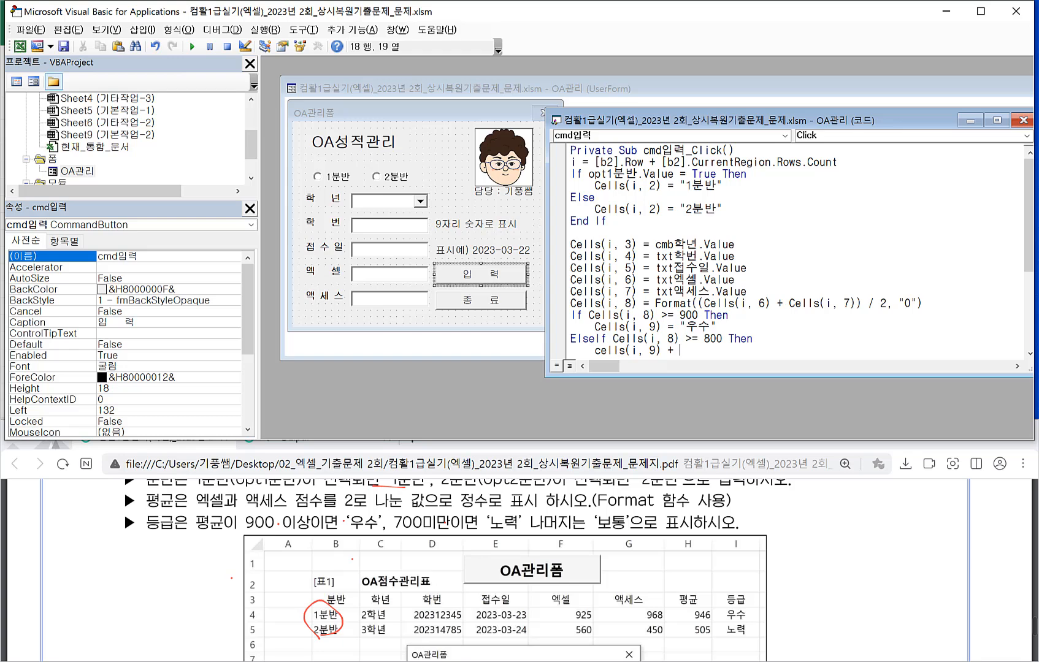
{"action": "key", "text": "BackSpace"}
{"action": "type", "text": "="}
{"action": "type", "text": "\""}
{"action": "type", "text": "sh"}
{"action": "key", "text": "BackSpace"}
{"action": "key", "text": "BackSpace"}
{"action": "type", "text": "노력\""}
{"action": "left_click", "coordinate": [674, 350]}
{"action": "key", "text": "BackSpace"}
{"action": "left_click", "coordinate": [720, 352]}
{"action": "key", "text": "Return"}
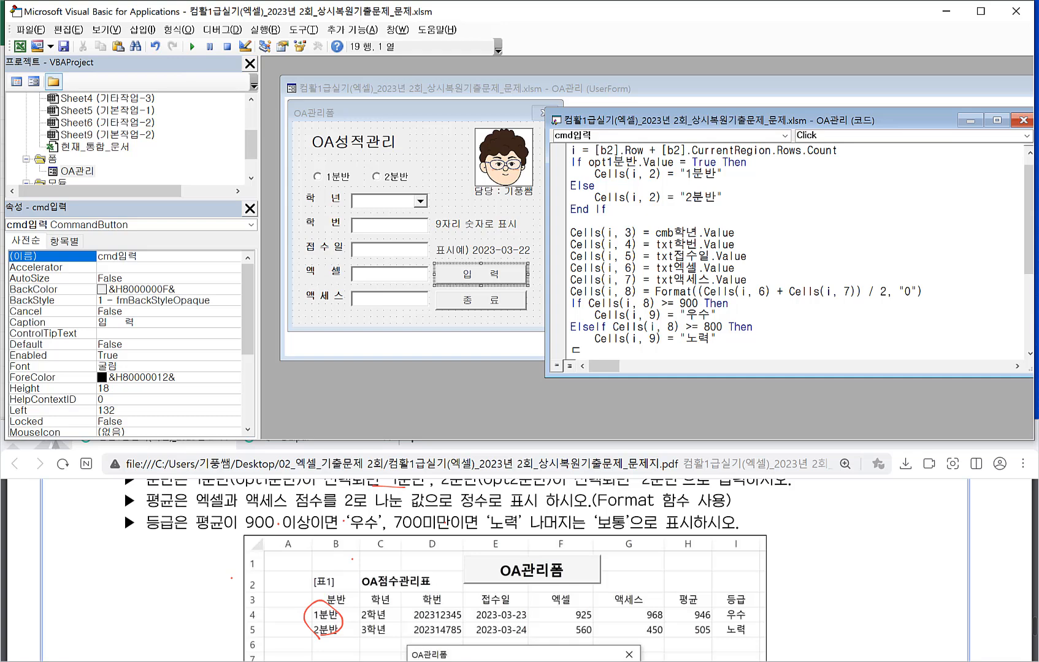
Add an Else branch below the "노력" line and begin its Cells(i, 9) text assignment.
{"action": "type", "text": "else"}
{"action": "key", "text": "Return"}
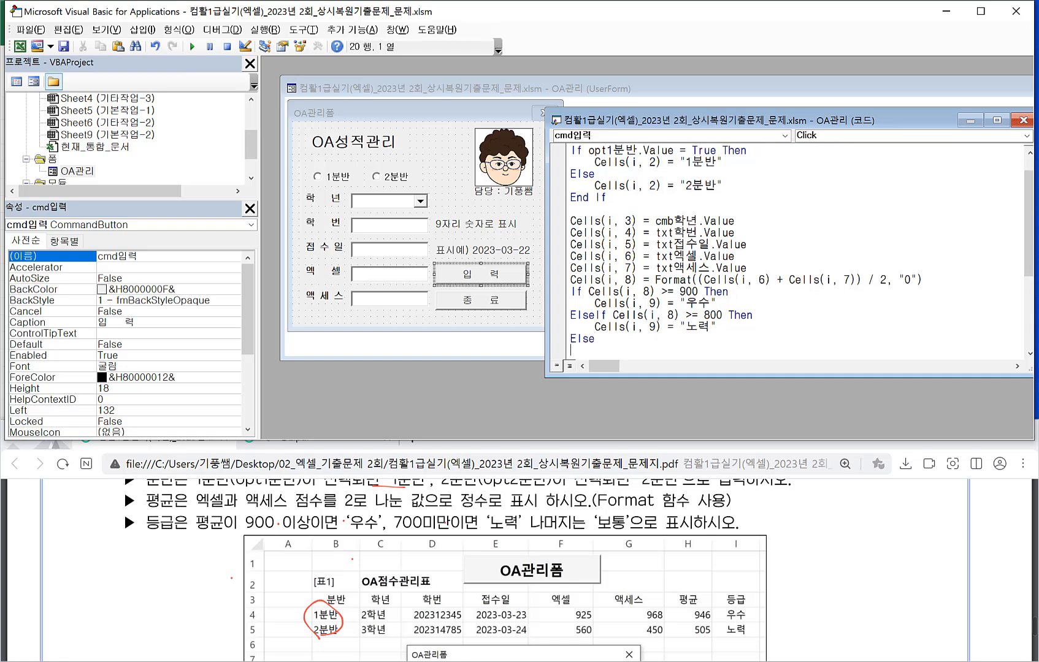
{"action": "type", "text": "cells(i, 9"}
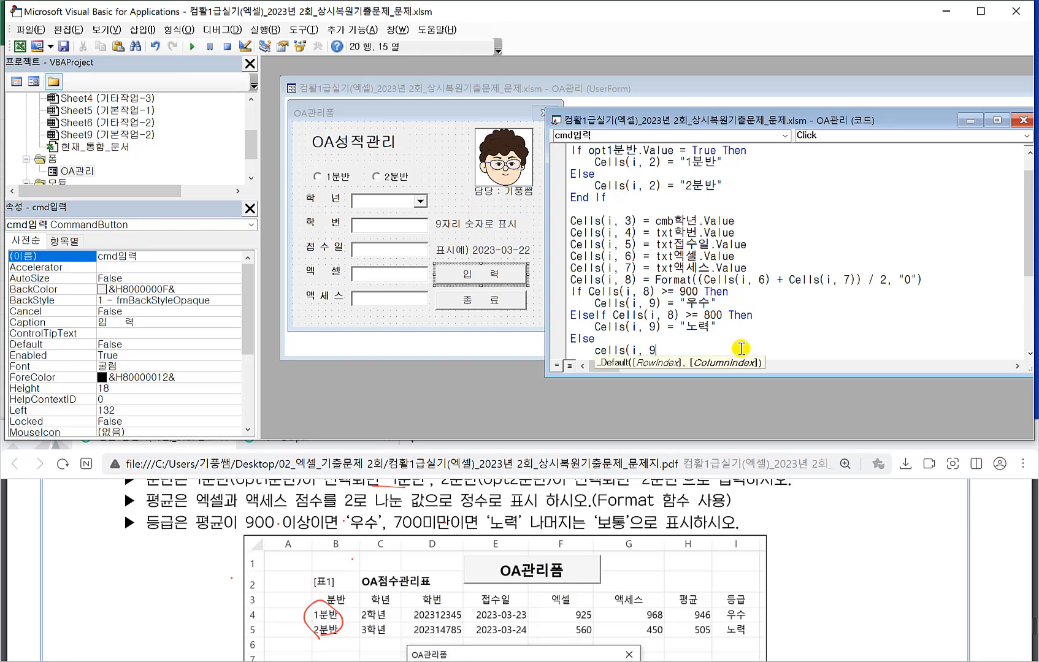
{"action": "type", "text": ") ="}
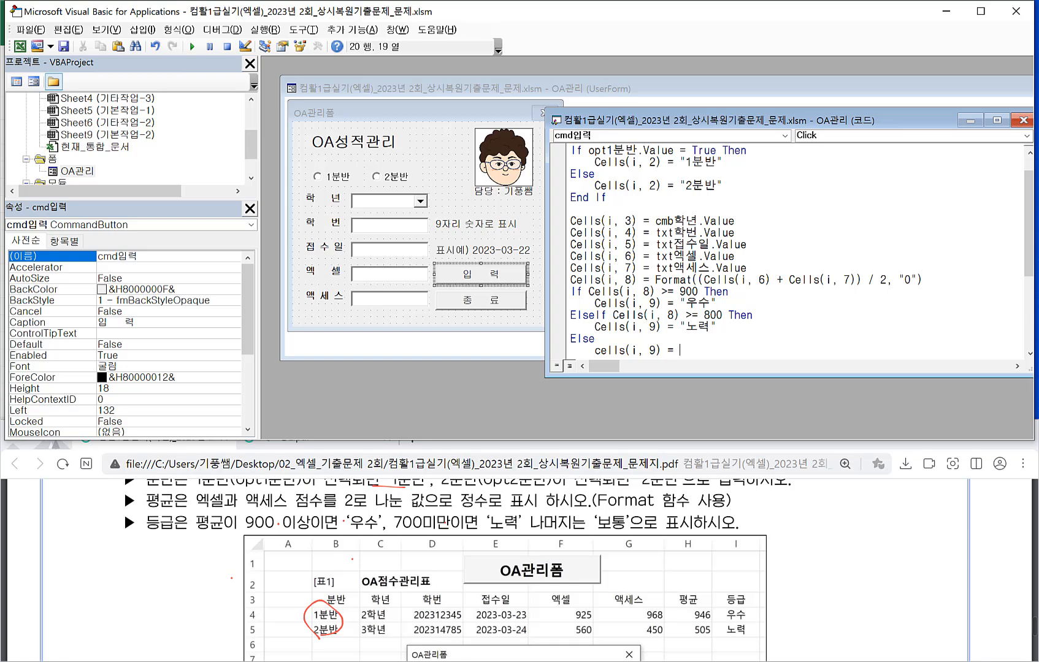
{"action": "type", "text": " \"qh"}
Change the comparison in the ElseIf line to < 700.
{"action": "left_click_drag", "start_coordinate": [723, 318], "coordinate": [692, 316]}
{"action": "type", "text": "<"}
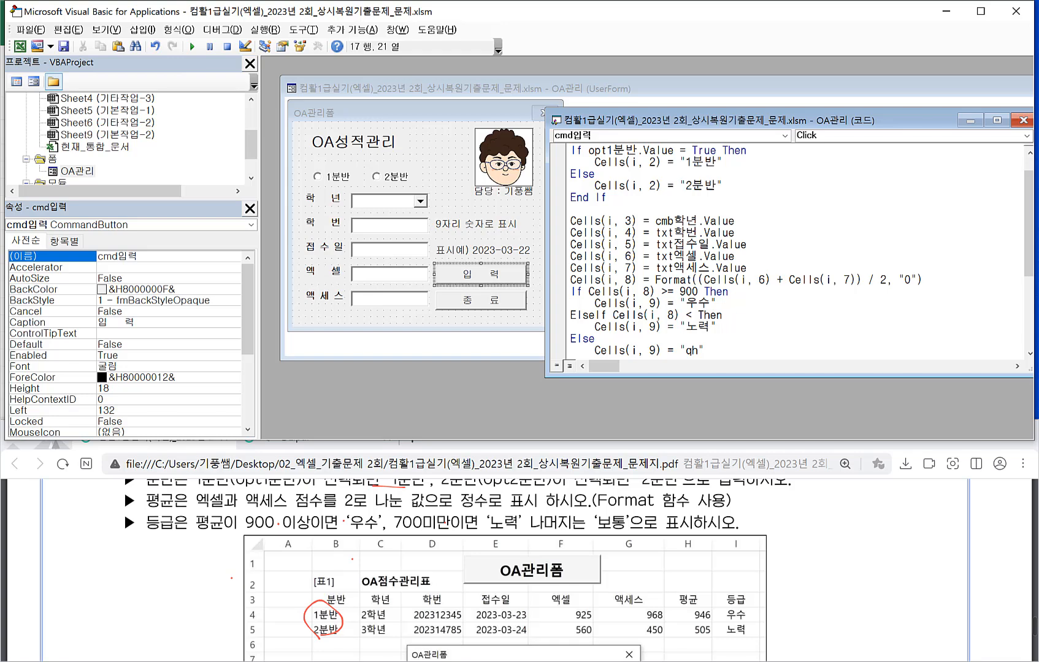
{"action": "type", "text": "700"}
{"action": "left_click", "coordinate": [691, 316]}
Set the text assigned in the Else branch to "보통" and close the block with End If.
{"action": "left_click", "coordinate": [701, 351]}
{"action": "key", "text": "BackSpace"}
{"action": "type", "text": "ㅂ"}
{"action": "key", "text": "BackSpace"}
{"action": "key", "text": "BackSpace"}
{"action": "type", "text": "보통"}
{"action": "left_click", "coordinate": [731, 349]}
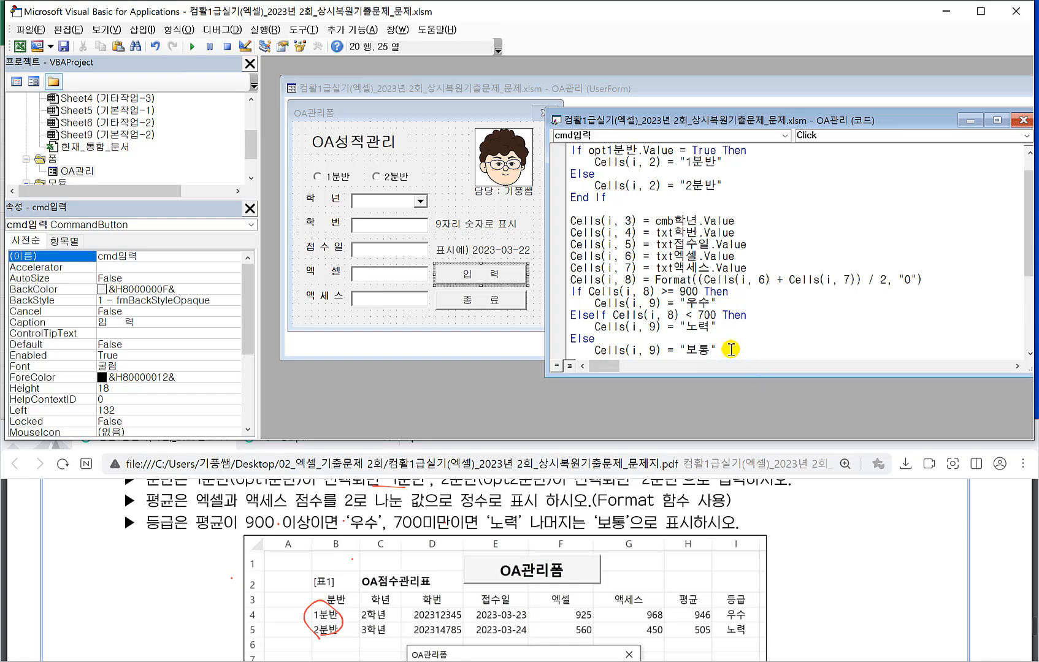
{"action": "key", "text": "Return"}
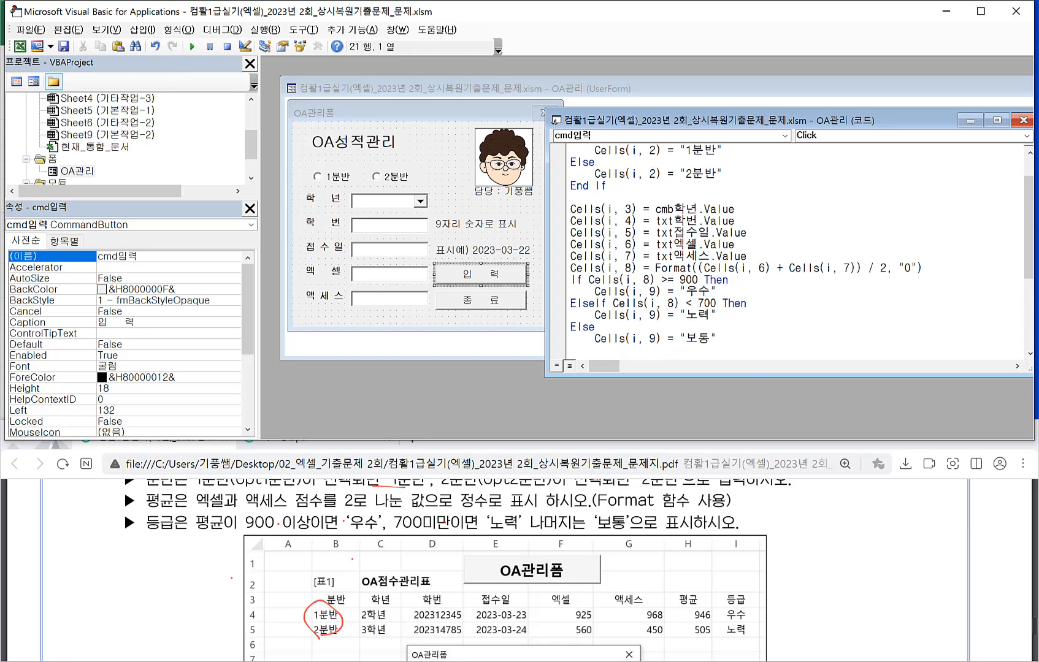
{"action": "type", "text": "end if"}
Close the VBA editor to return to Excel and open the OA관리폼 form from the worksheet.
{"action": "left_click", "coordinate": [29, 30]}
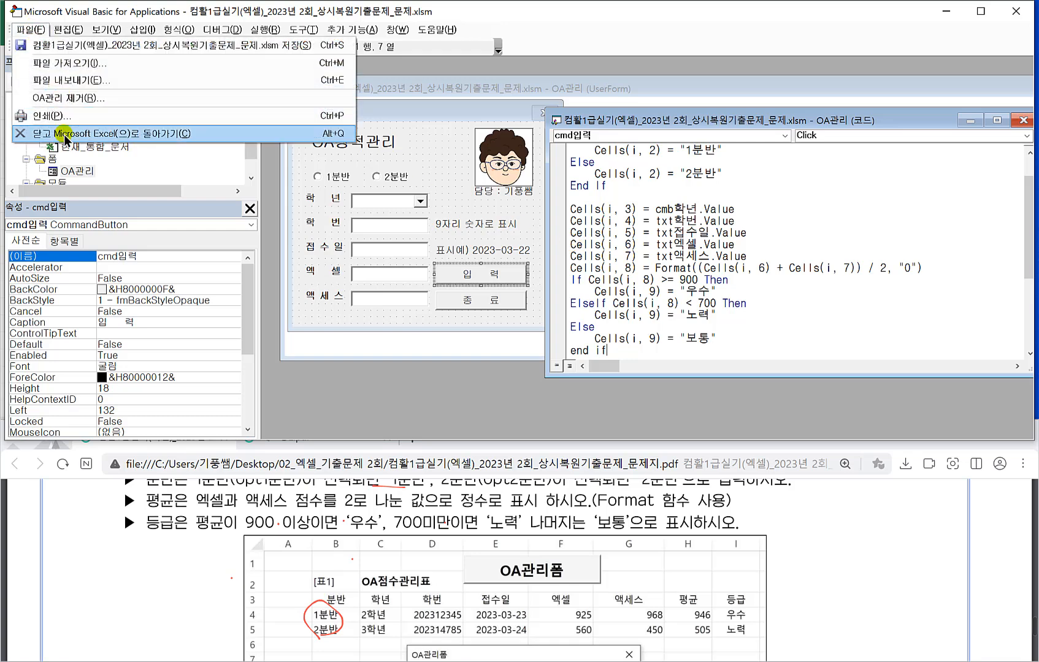
{"action": "left_click", "coordinate": [65, 134]}
{"action": "left_click", "coordinate": [330, 116]}
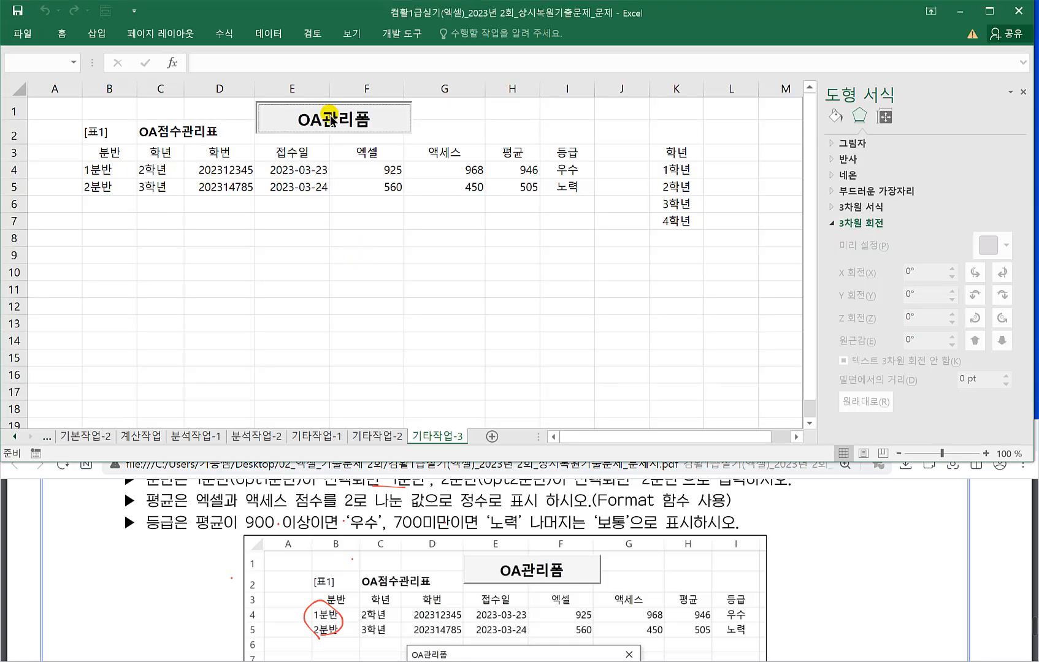
Select 2분반 and 2학년 in the form and enter a nine-digit 학번.
{"action": "left_click", "coordinate": [479, 192]}
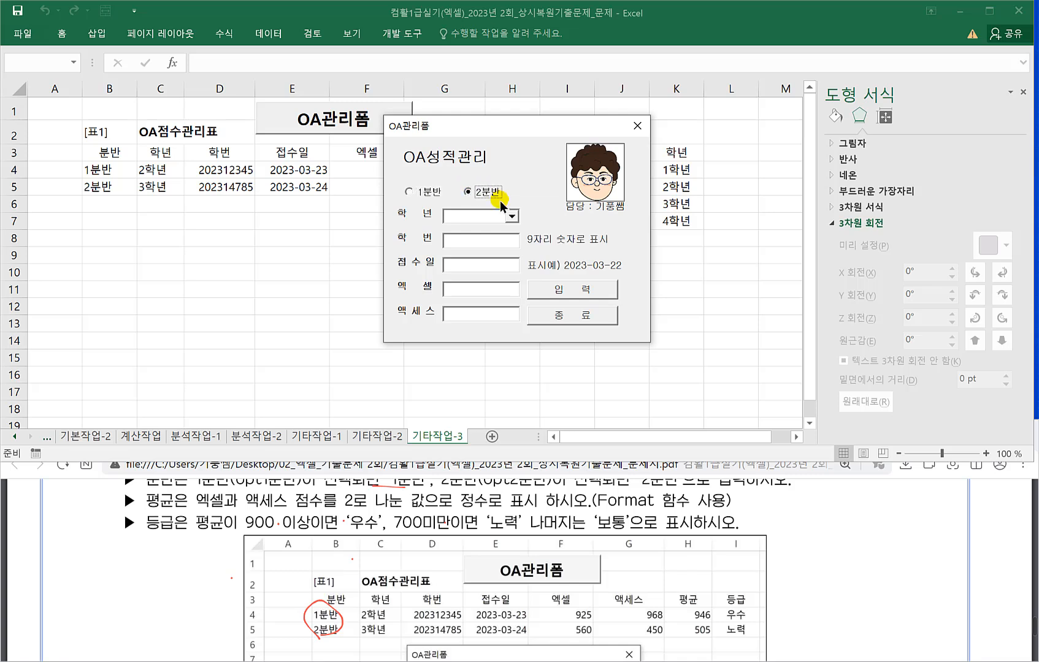
{"action": "left_click", "coordinate": [511, 216]}
{"action": "left_click", "coordinate": [471, 234]}
{"action": "left_click", "coordinate": [463, 238]}
{"action": "type", "text": "111111111"}
Fill in the form's 접수일 as 2023-08-06, 엑셀 as 986 and 액세스 as 976.
{"action": "left_click", "coordinate": [472, 265]}
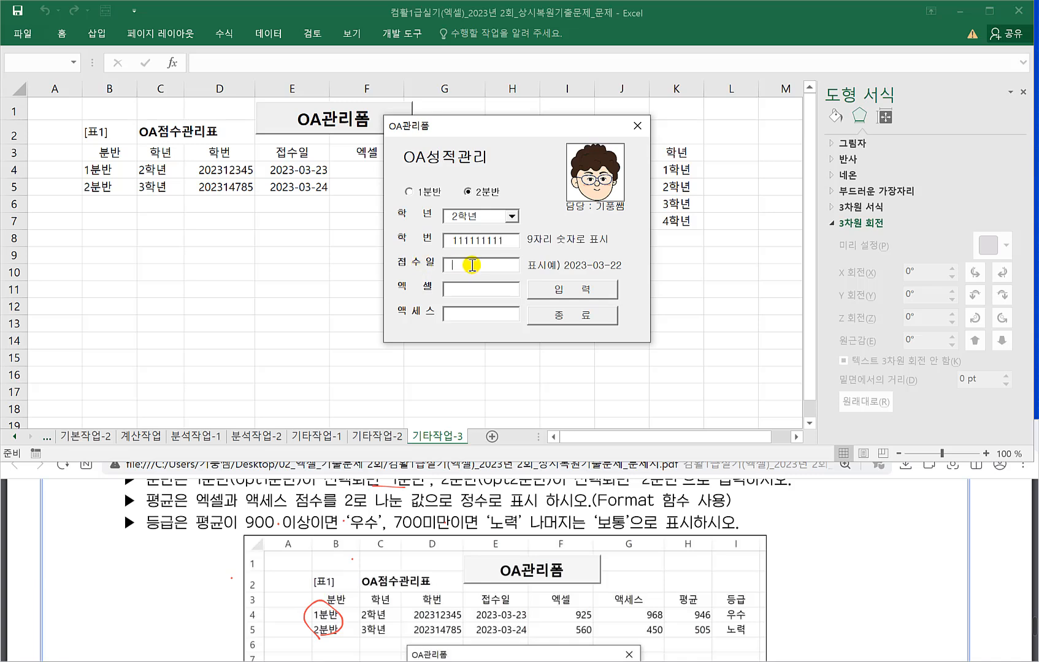
{"action": "type", "text": "2023-08-06"}
{"action": "left_click", "coordinate": [457, 287]}
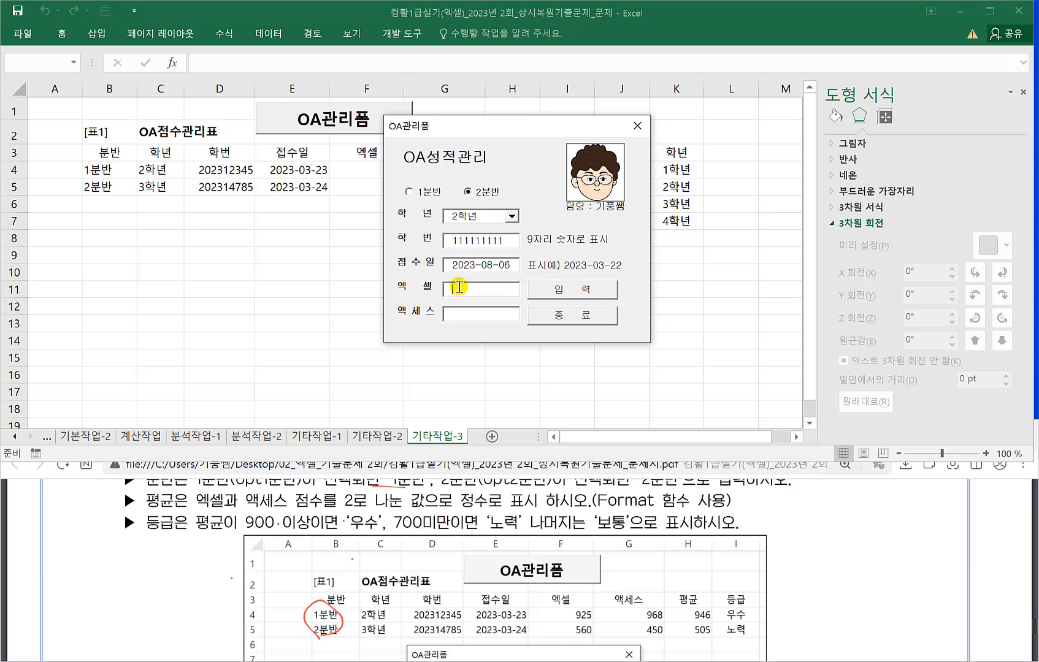
{"action": "type", "text": "986"}
{"action": "left_click", "coordinate": [452, 315]}
{"action": "type", "text": "976"}
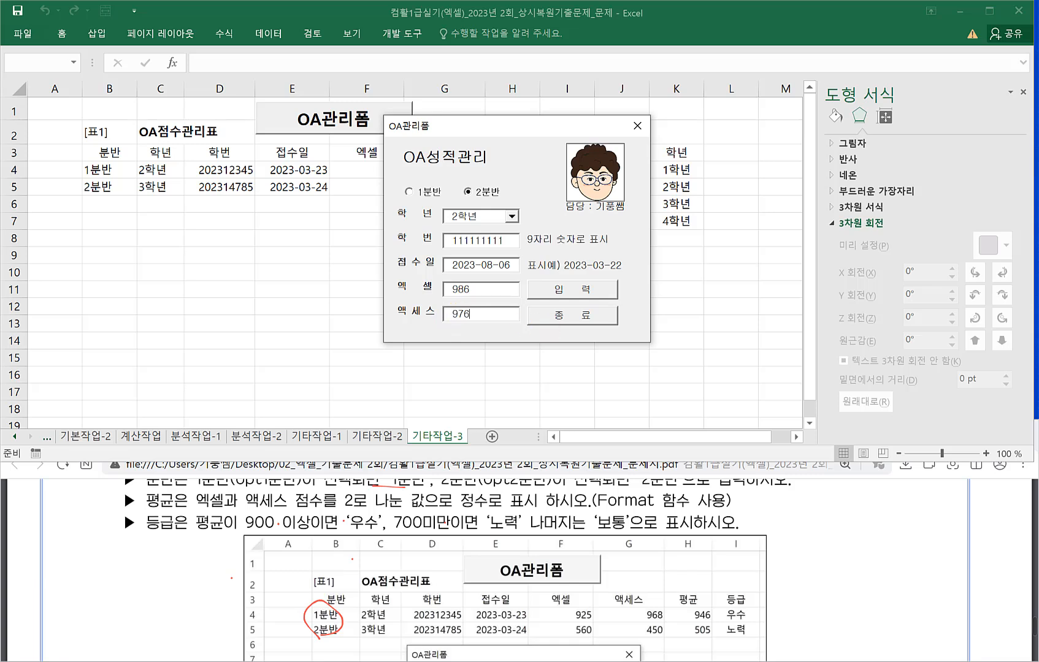
Submit the test record to [표1], move the form clear of the table and close it.
{"action": "left_click", "coordinate": [583, 292]}
{"action": "left_click_drag", "start_coordinate": [492, 125], "coordinate": [548, 280]}
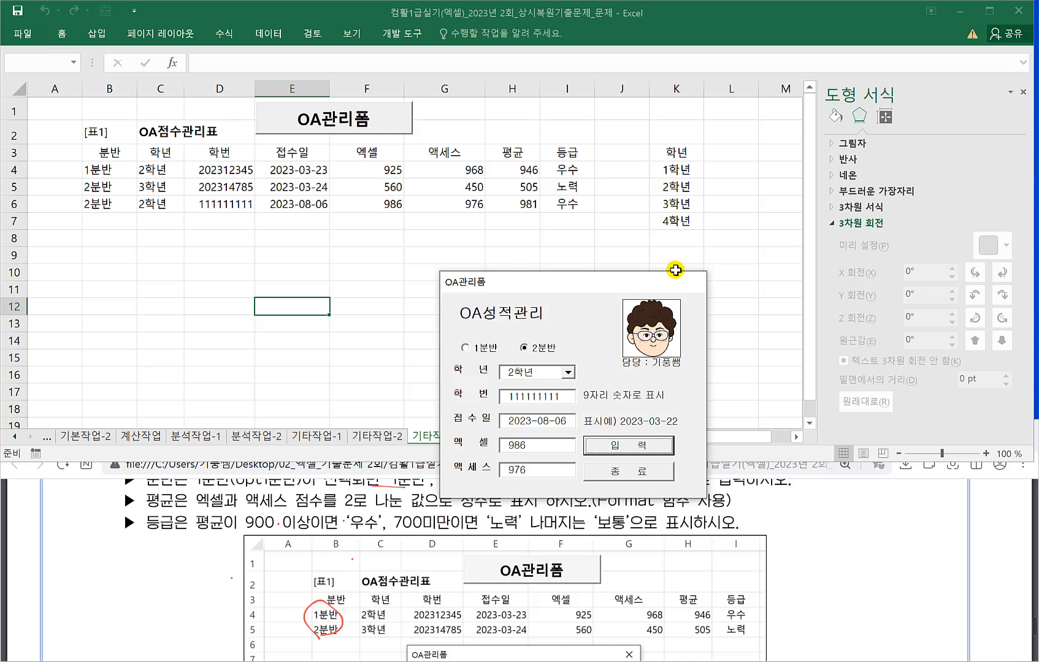
{"action": "left_click", "coordinate": [692, 281]}
{"action": "left_click", "coordinate": [528, 242]}
{"action": "left_click_drag", "start_coordinate": [99, 204], "coordinate": [680, 241]}
{"action": "left_click", "coordinate": [299, 237]}
{"action": "left_click", "coordinate": [660, 237]}
{"action": "left_click", "coordinate": [388, 239]}
{"action": "left_click", "coordinate": [280, 238]}
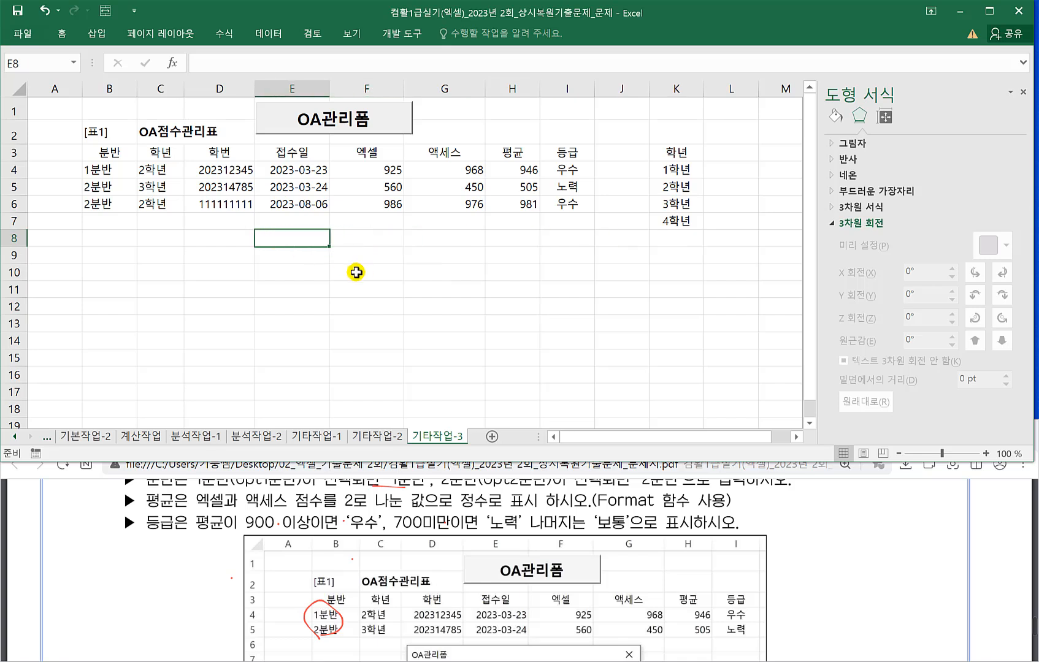
{"action": "left_click", "coordinate": [676, 219]}
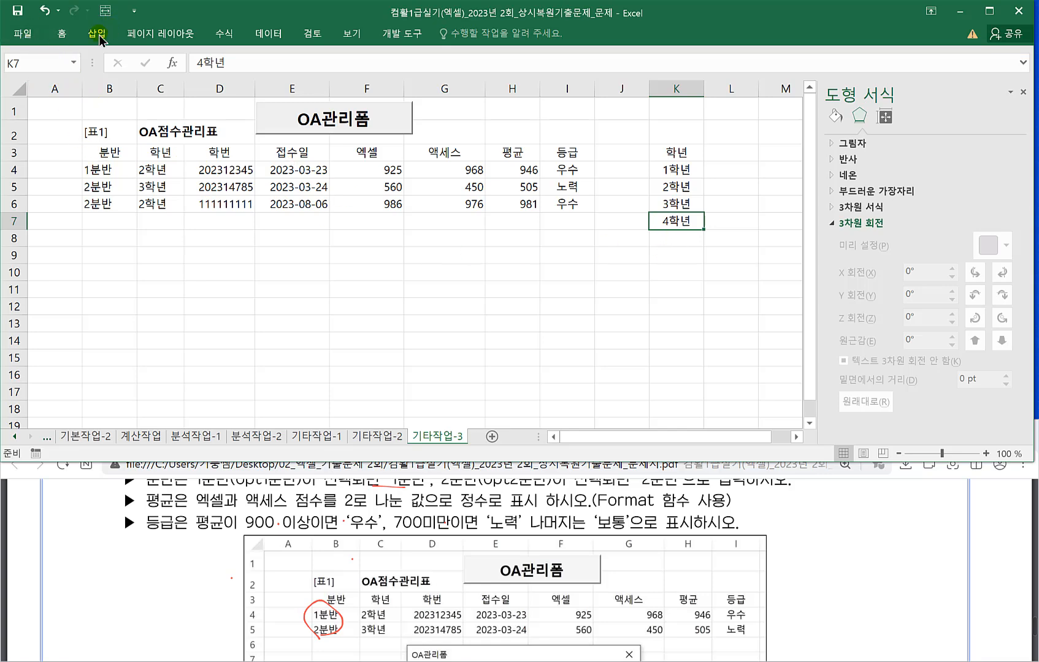
Switch back to the VBA editor and review the 등급 If block in cmd입력_Click.
{"action": "left_click", "coordinate": [386, 33]}
{"action": "left_click", "coordinate": [21, 83]}
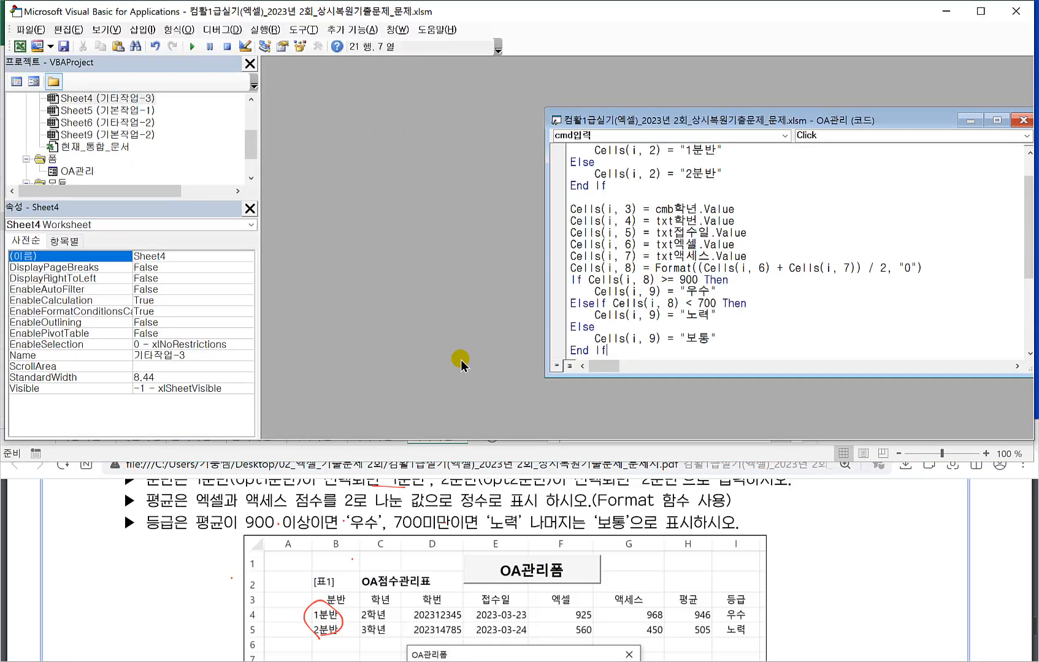
{"action": "scroll", "coordinate": [724, 325], "scroll_direction": "down", "scroll_amount": 1}
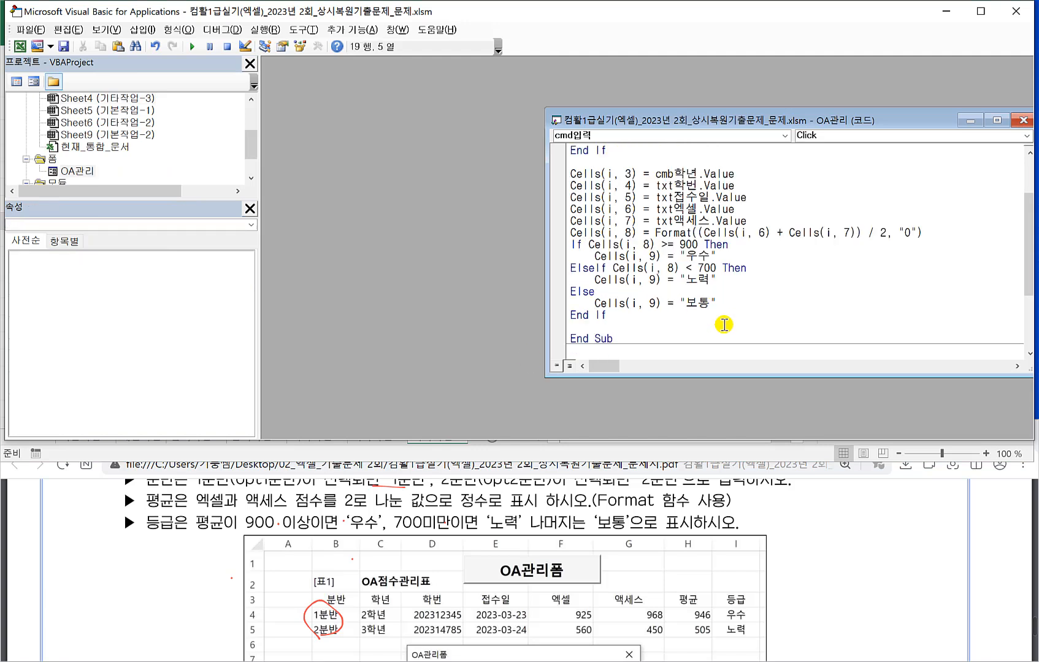
{"action": "left_click", "coordinate": [674, 295]}
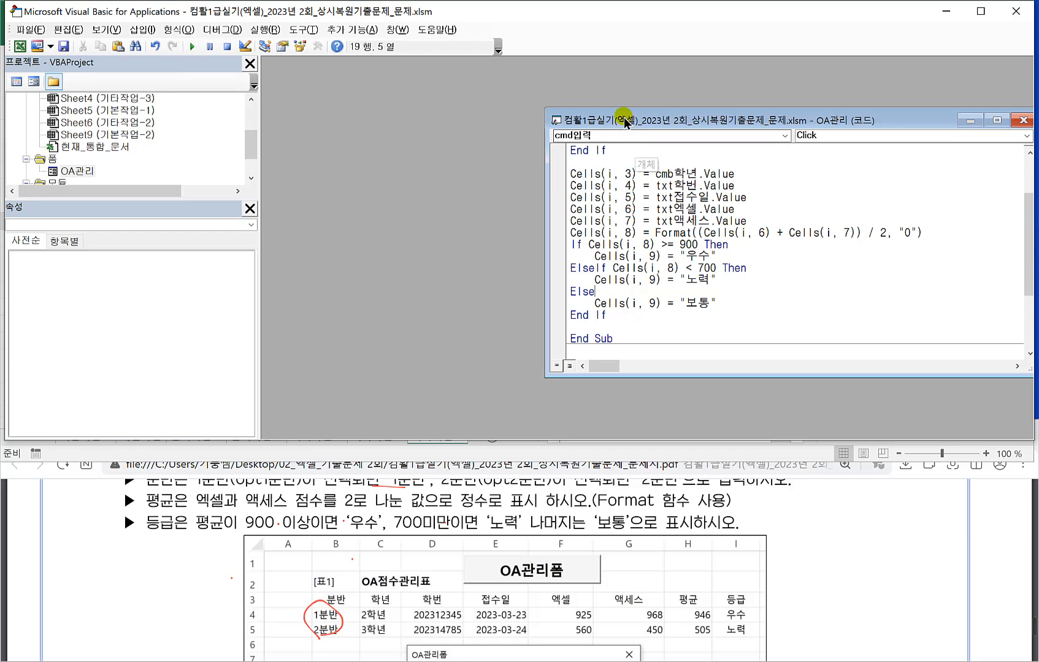
Bring up task ③ in the PDF, open the OA관리 form and create the cmd종료 button's Click procedure.
{"action": "left_click", "coordinate": [290, 543]}
{"action": "scroll", "coordinate": [289, 543], "scroll_direction": "down", "scroll_amount": 6}
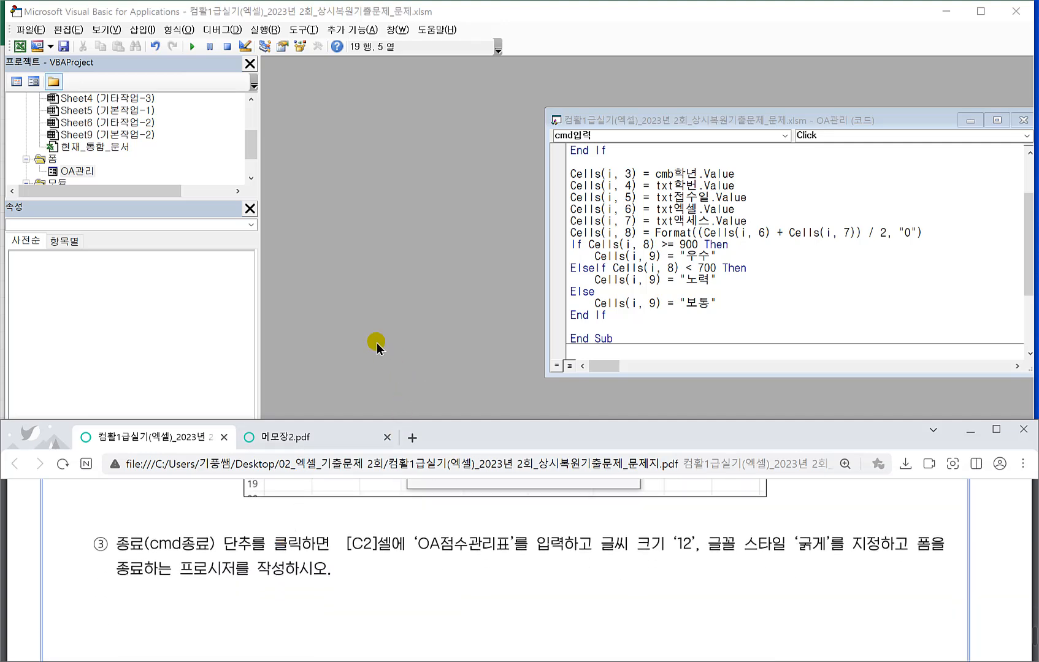
{"action": "double_click", "coordinate": [68, 171]}
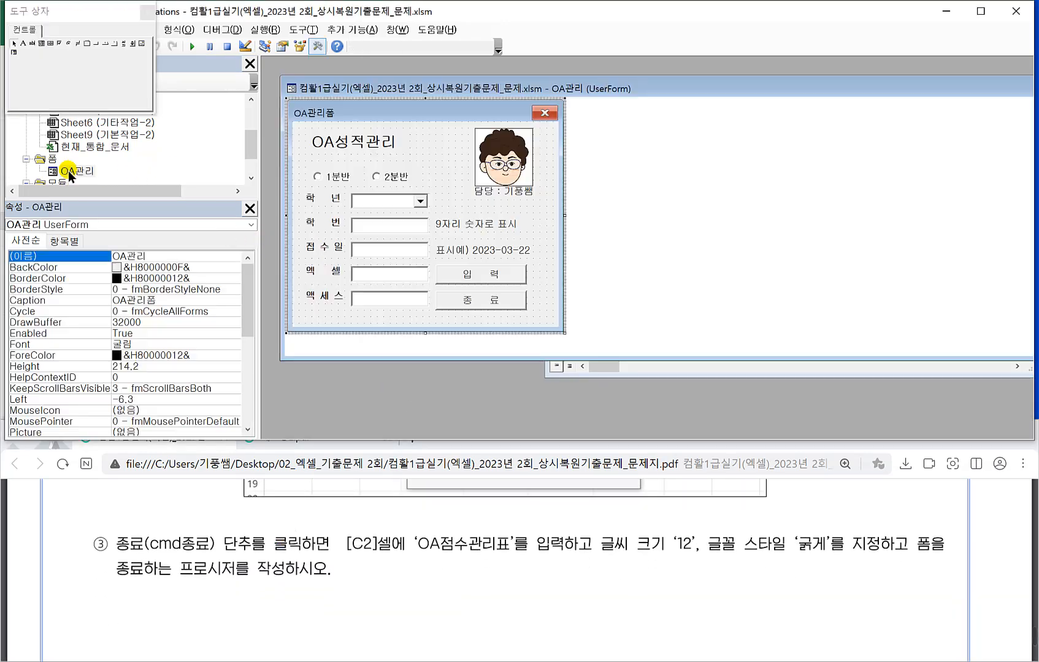
{"action": "double_click", "coordinate": [484, 298]}
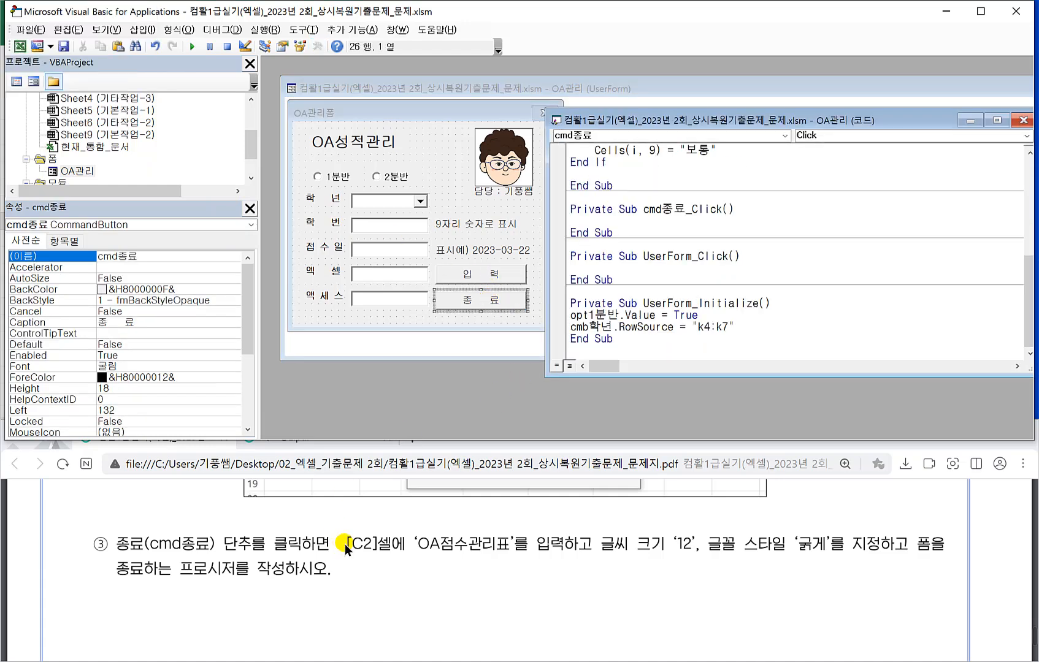
Write the line [c2]="OA점수관리표" inside the cmd종료_Click procedure.
{"action": "left_click_drag", "start_coordinate": [349, 555], "coordinate": [482, 557]}
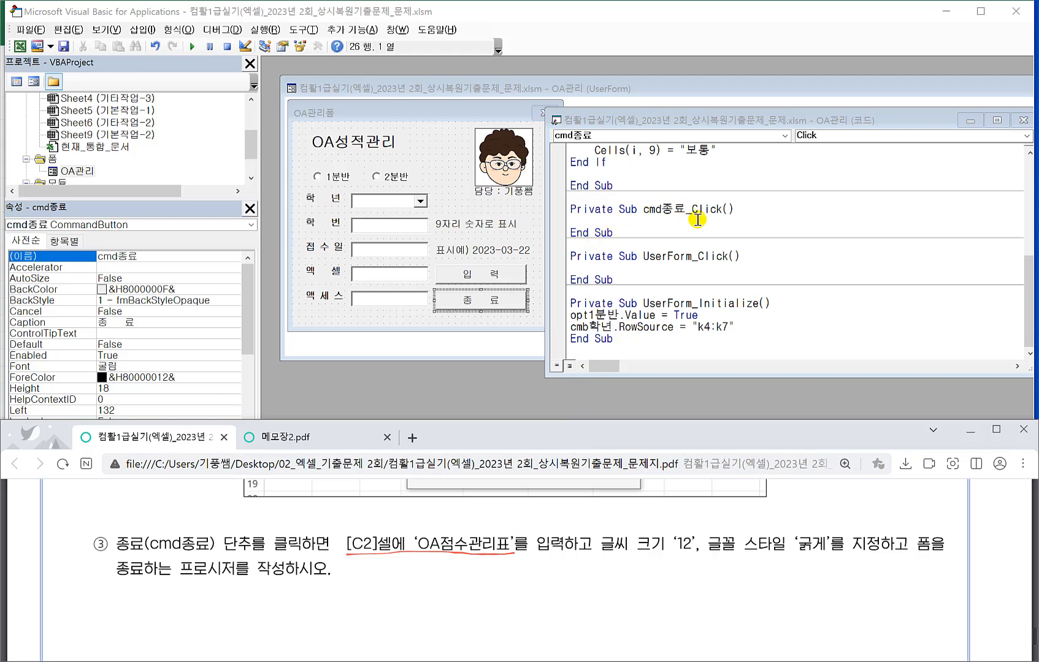
{"action": "left_click", "coordinate": [583, 222]}
{"action": "type", "text": "[c2]=\""}
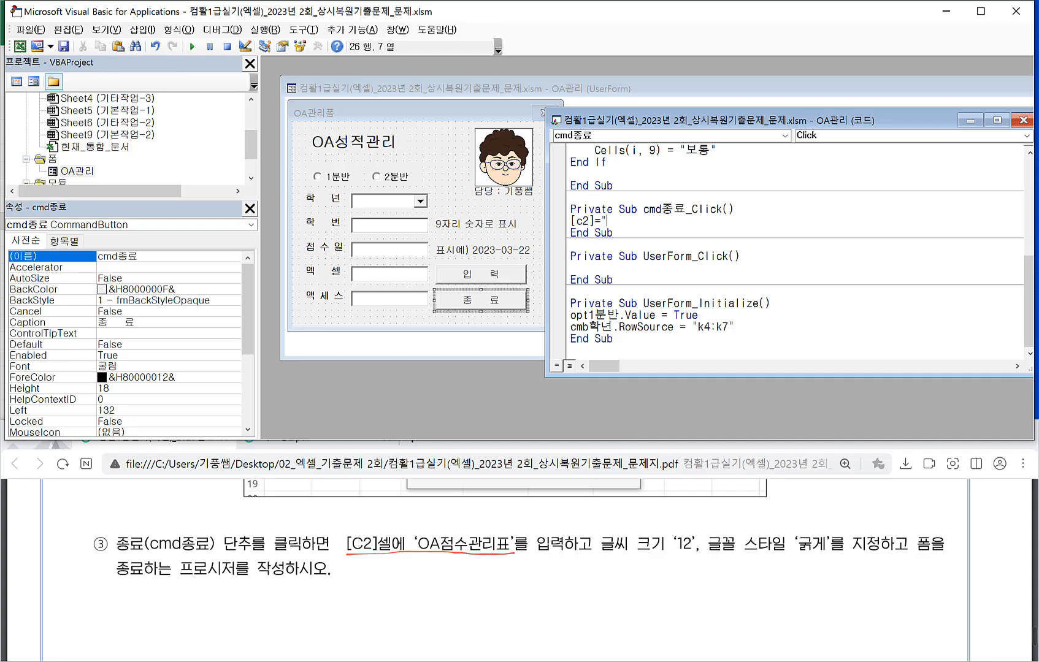
{"action": "type", "text": "ㅇ"}
{"action": "type", "text": "OA점수관리표\""}
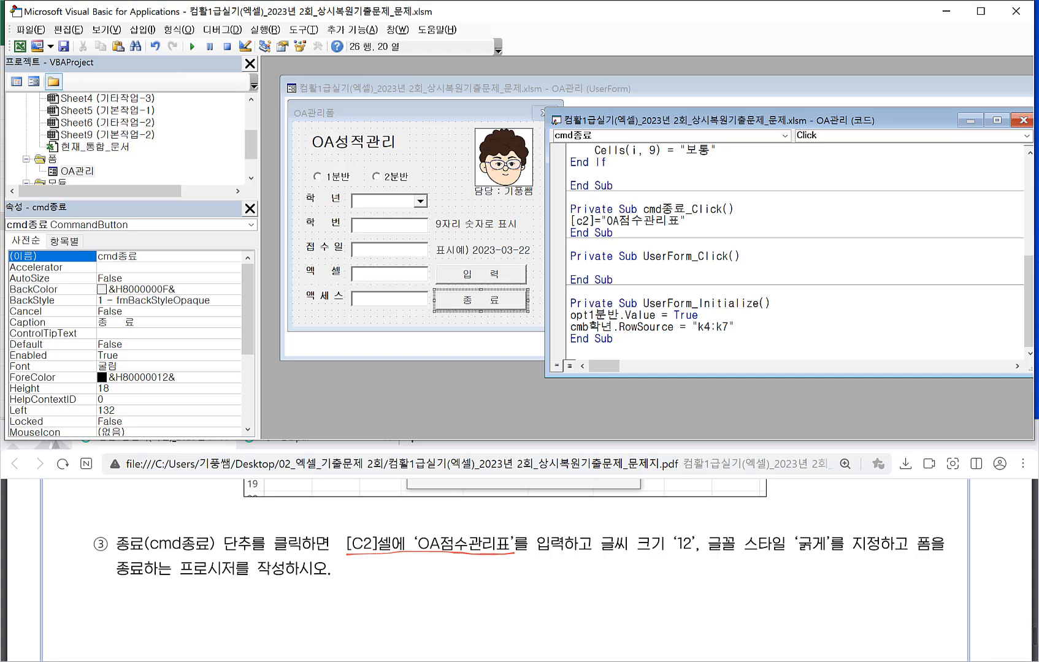
Start a new line in cmd종료_Click with a copy of the [c2] reference.
{"action": "key", "text": "Return"}
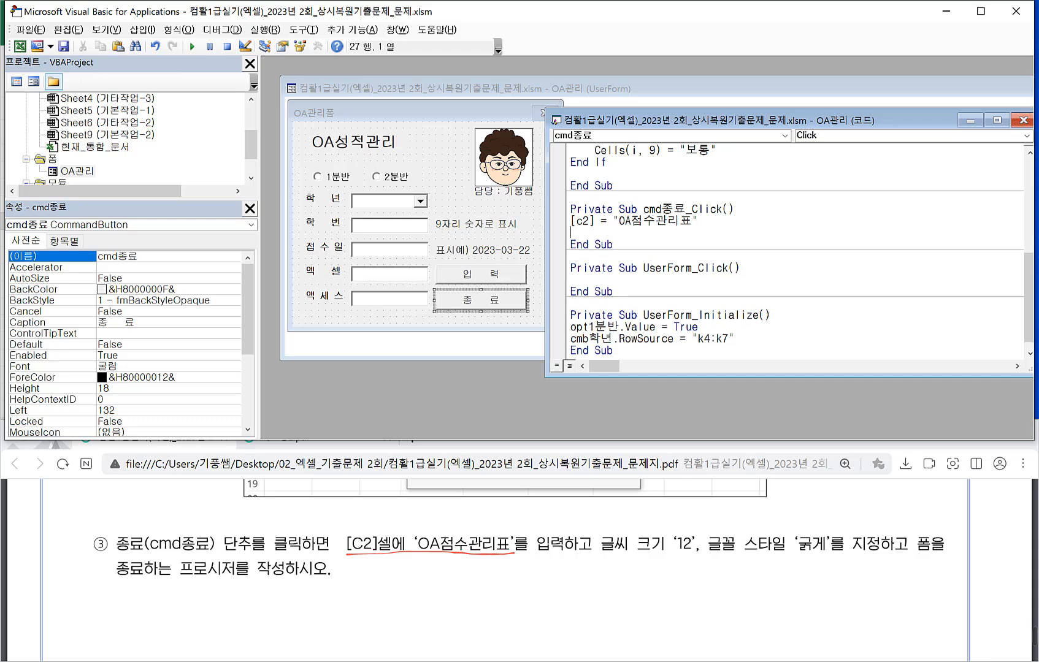
{"action": "left_click_drag", "start_coordinate": [595, 220], "coordinate": [572, 222]}
{"action": "key", "text": "ctrl+c"}
{"action": "left_click", "coordinate": [598, 234]}
{"action": "key", "text": "ctrl+v"}
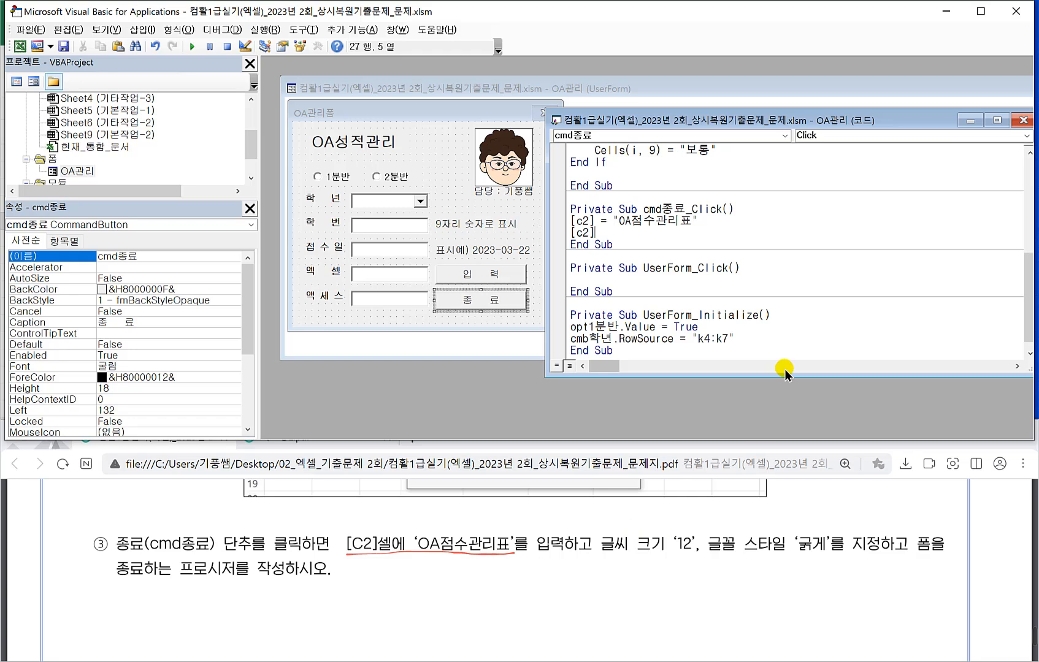
{"action": "type", "text": "."}
{"action": "type", "text": "ㄹ"}
{"action": "type", "text": "FONT."}
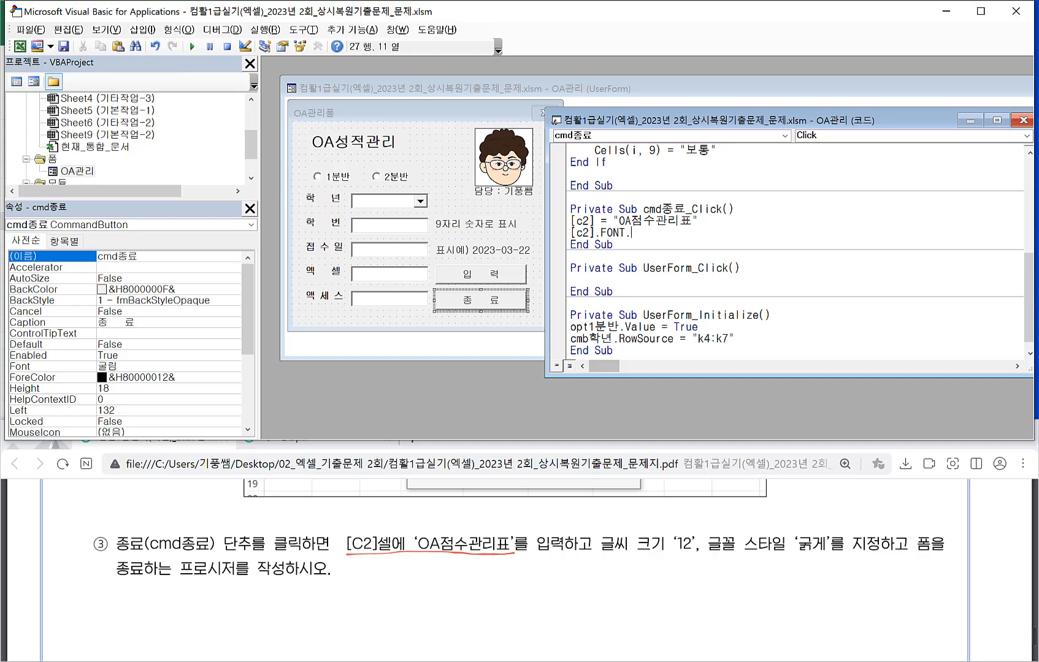
{"action": "type", "text": "SIZE"}
{"action": "key", "text": "BackSpace"}
{"action": "key", "text": "BackSpace"}
{"action": "key", "text": "BackSpace"}
{"action": "key", "text": "BackSpace"}
{"action": "key", "text": "BackSpace"}
{"action": "key", "text": "BackSpace"}
{"action": "key", "text": "BackSpace"}
{"action": "key", "text": "BackSpace"}
{"action": "key", "text": "BackSpace"}
Complete the [c2] line with .font.size = "12", using double quotes around 12.
{"action": "type", "text": "font.size = '12\""}
{"action": "key", "text": "Return"}
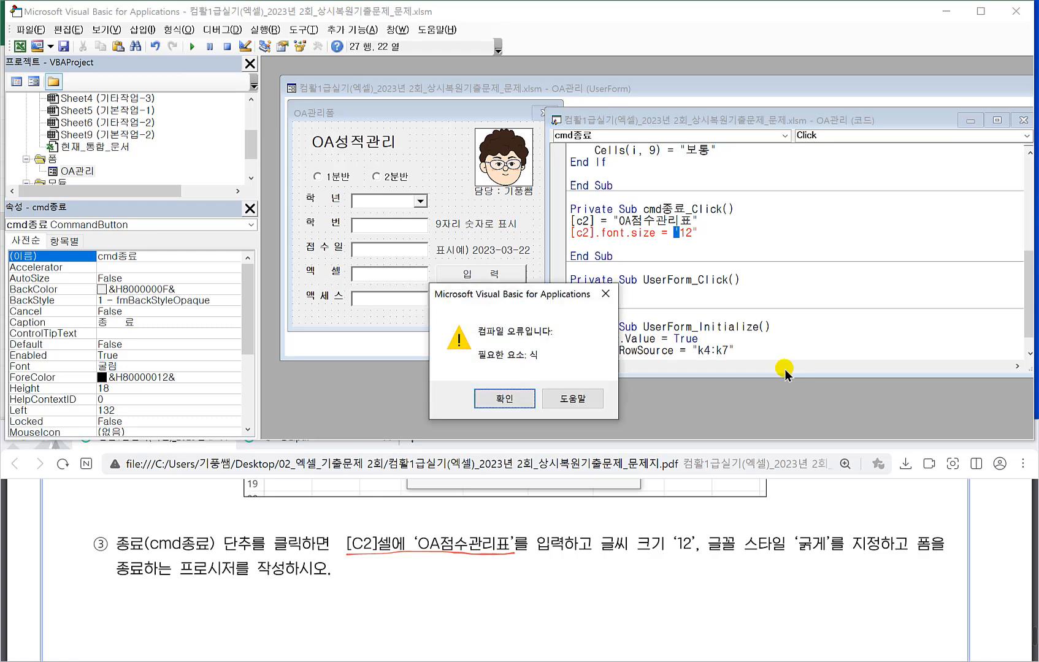
{"action": "left_click", "coordinate": [504, 397]}
{"action": "type", "text": "\""}
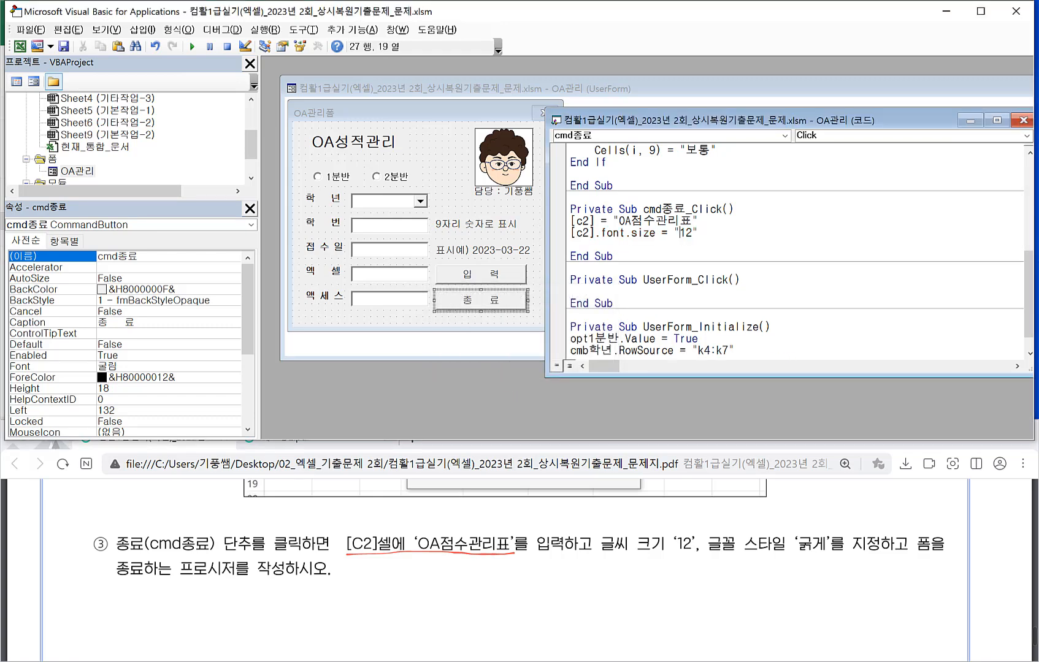
Add the line [c2].font.bole = true below the font size line.
{"action": "left_click", "coordinate": [571, 243]}
{"action": "type", "text": "[c2].font.bole = true"}
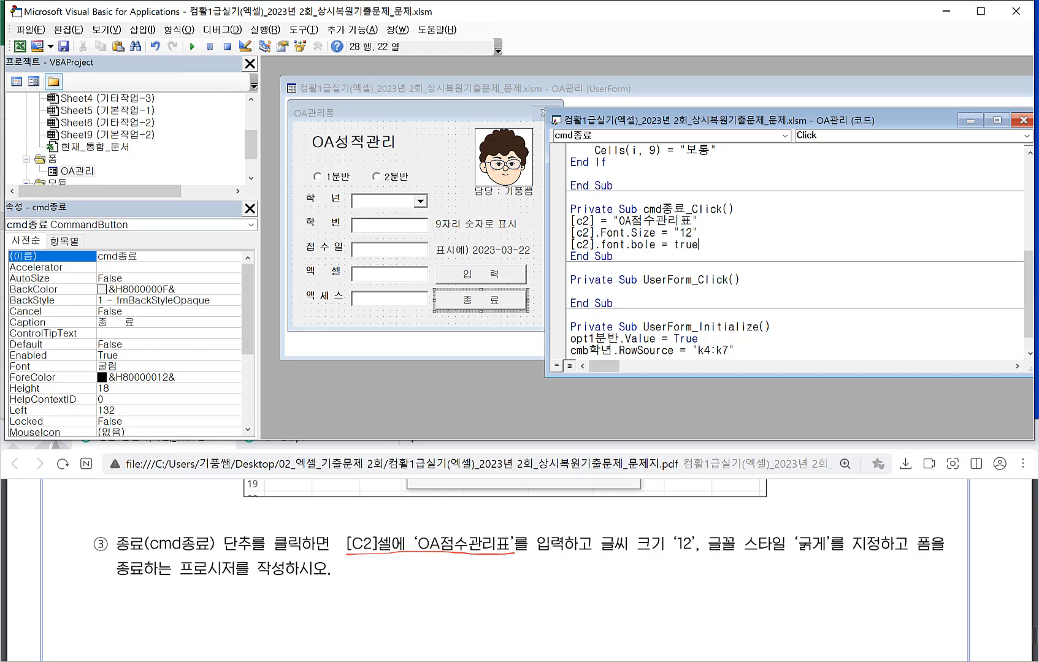
{"action": "key", "text": "Return"}
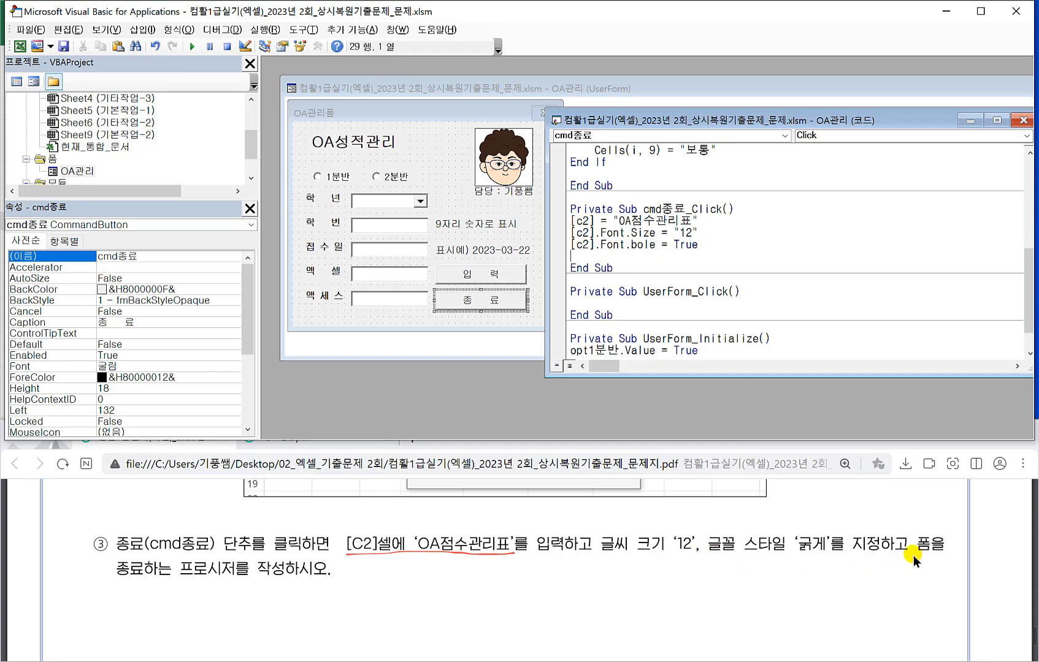
Underline the form-closing requirement in the PDF and add Unload Me to cmd종료_Click, separated by a blank line.
{"action": "left_click_drag", "start_coordinate": [117, 586], "coordinate": [210, 590]}
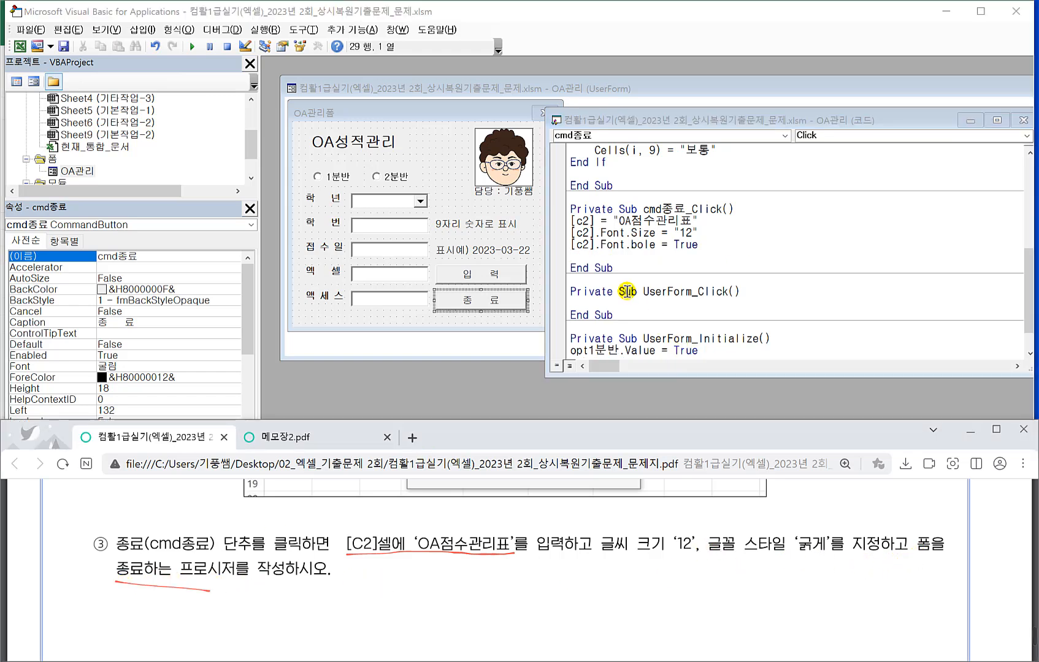
{"action": "left_click", "coordinate": [705, 244]}
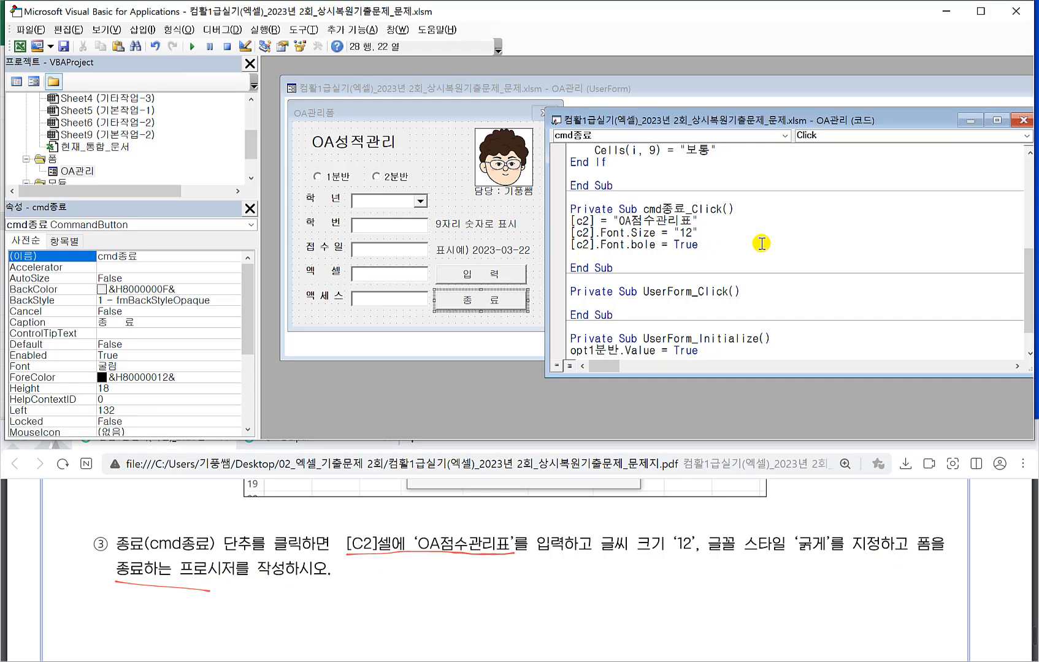
{"action": "key", "text": "Return"}
{"action": "type", "text": "un"}
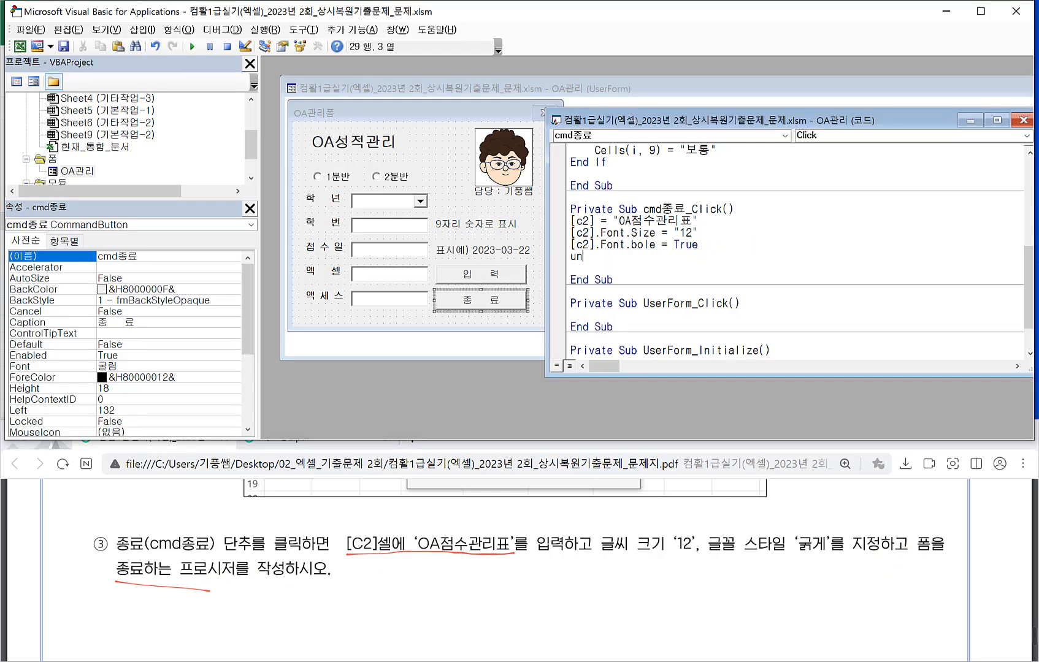
{"action": "type", "text": "load me"}
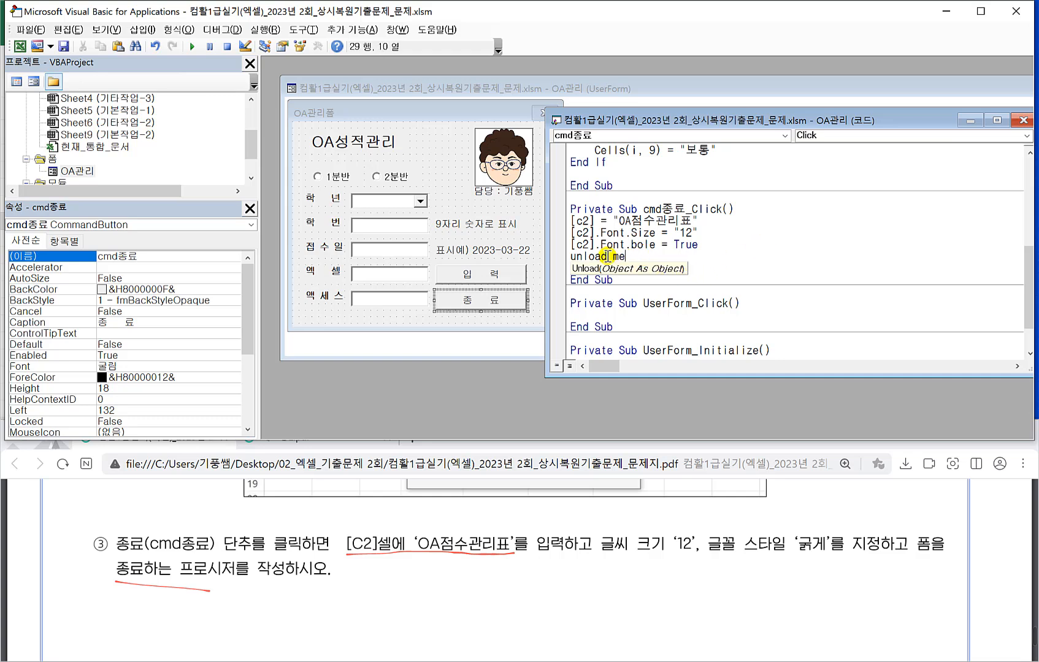
{"action": "left_click", "coordinate": [572, 255]}
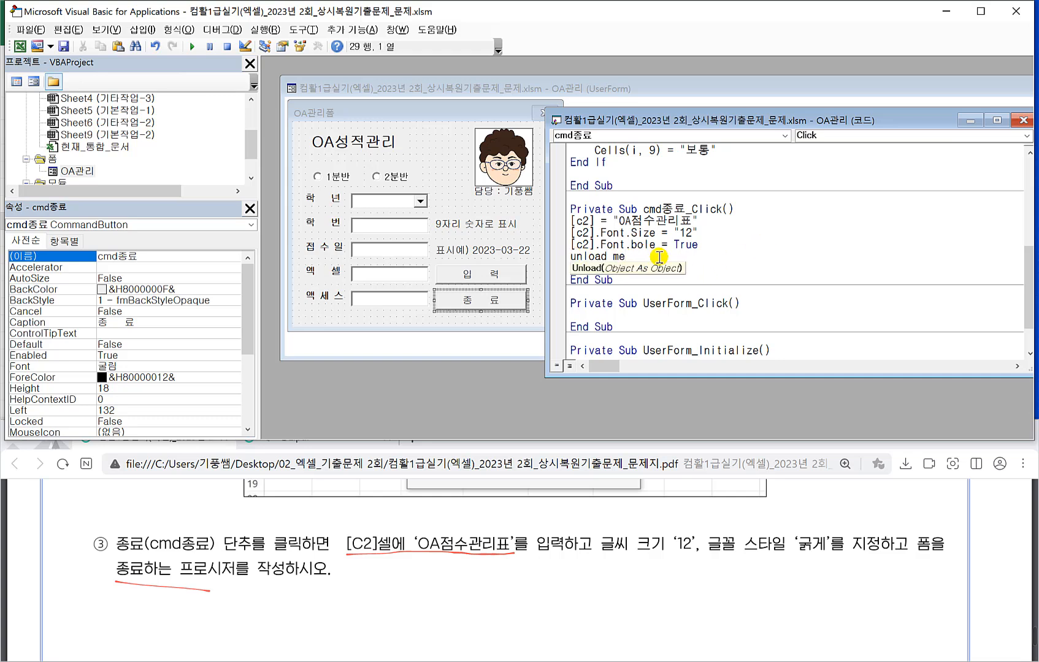
{"action": "key", "text": "Return"}
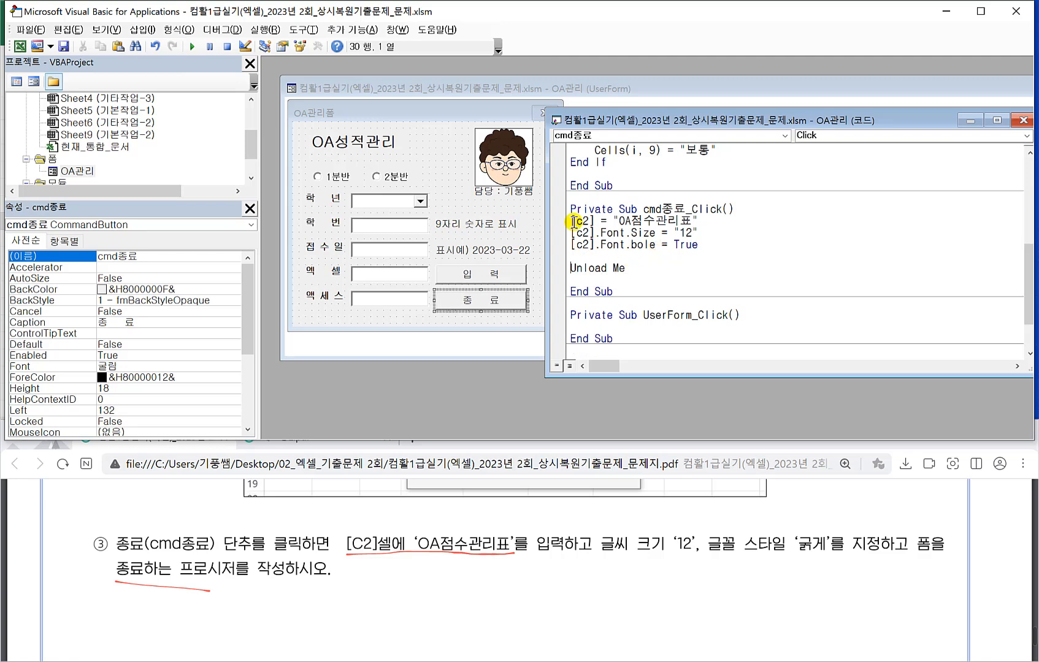
{"action": "left_click", "coordinate": [643, 277]}
Close the VBA editor to return to the 기타작업-3 sheet and clear the contents of cell C2.
{"action": "left_click", "coordinate": [30, 29]}
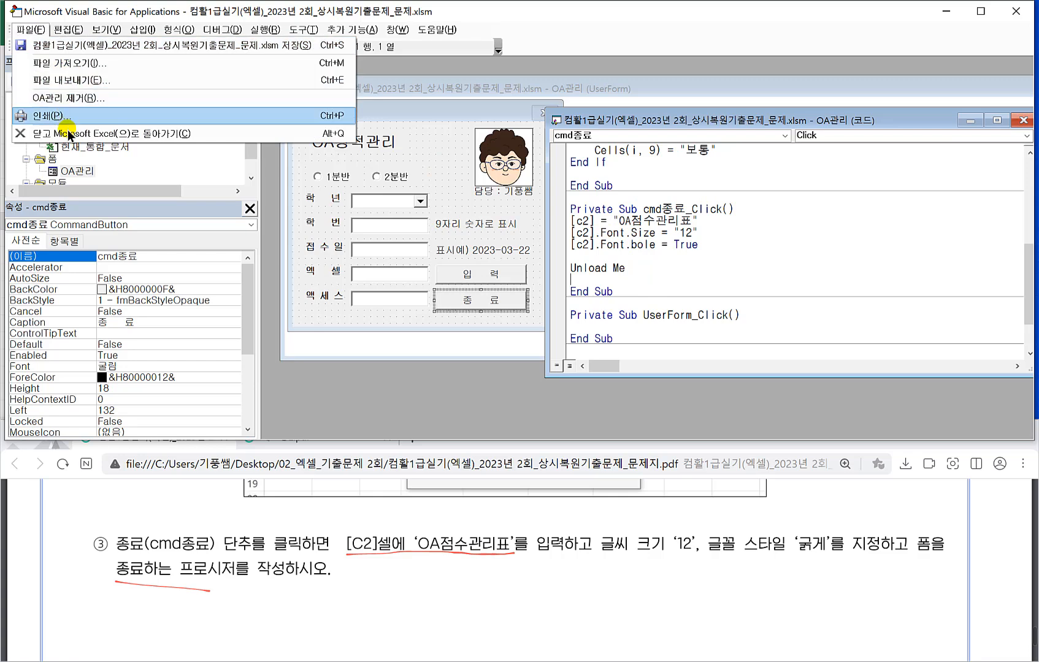
{"action": "left_click", "coordinate": [144, 133]}
{"action": "left_click", "coordinate": [182, 132]}
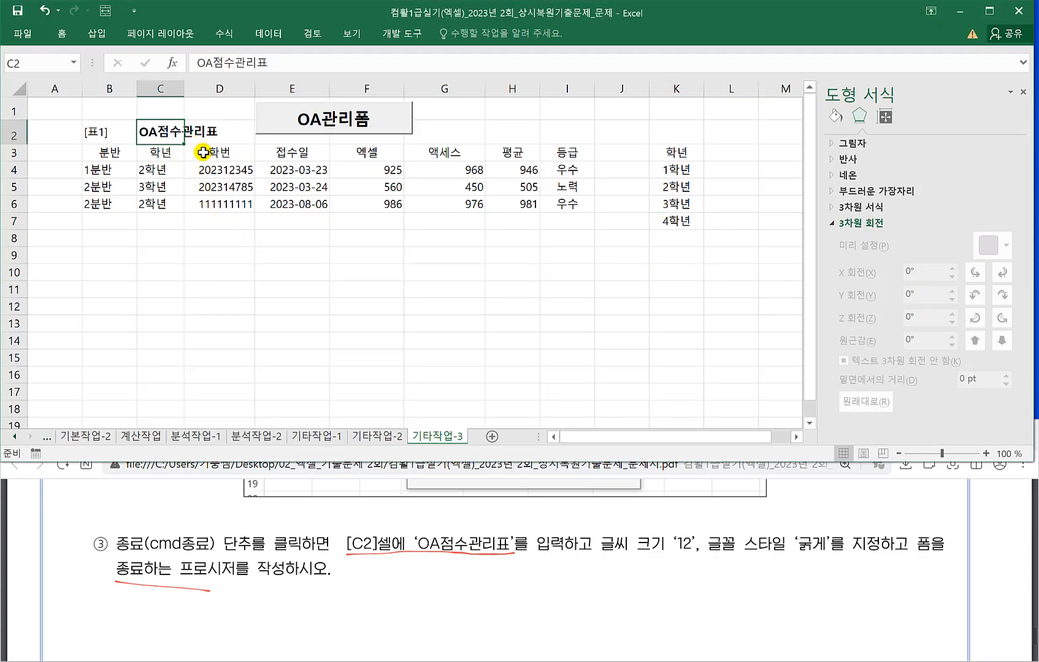
{"action": "key", "text": "Delete"}
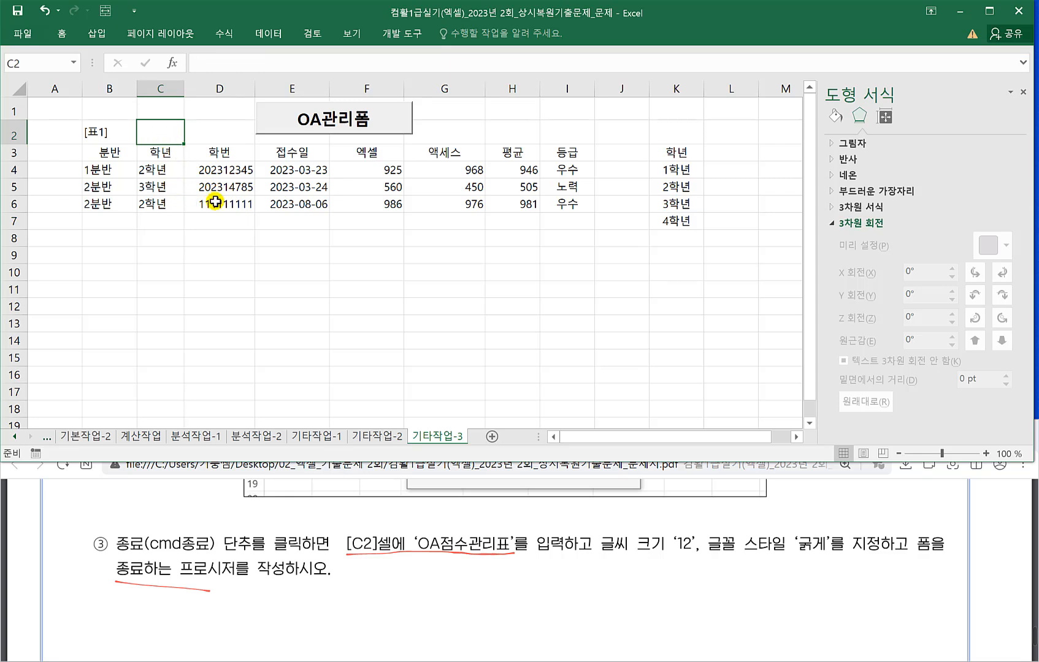
{"action": "left_click", "coordinate": [261, 254]}
Open the OA관리 form from the sheet, test its 종료 button and debug the failing line.
{"action": "left_click", "coordinate": [316, 122]}
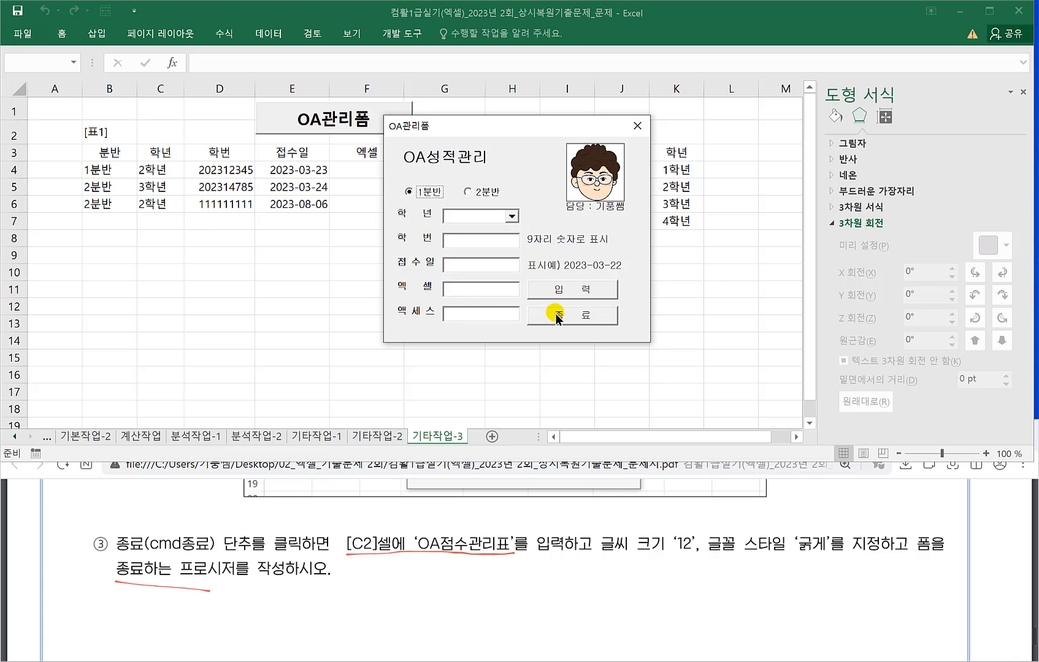
{"action": "left_click", "coordinate": [556, 317]}
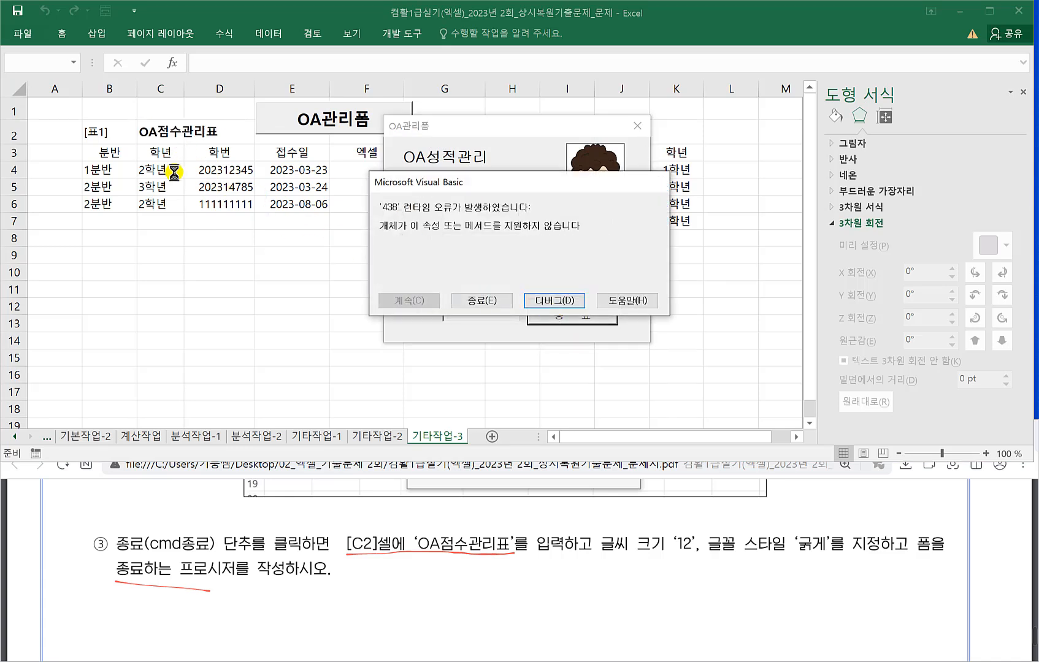
{"action": "left_click", "coordinate": [546, 300]}
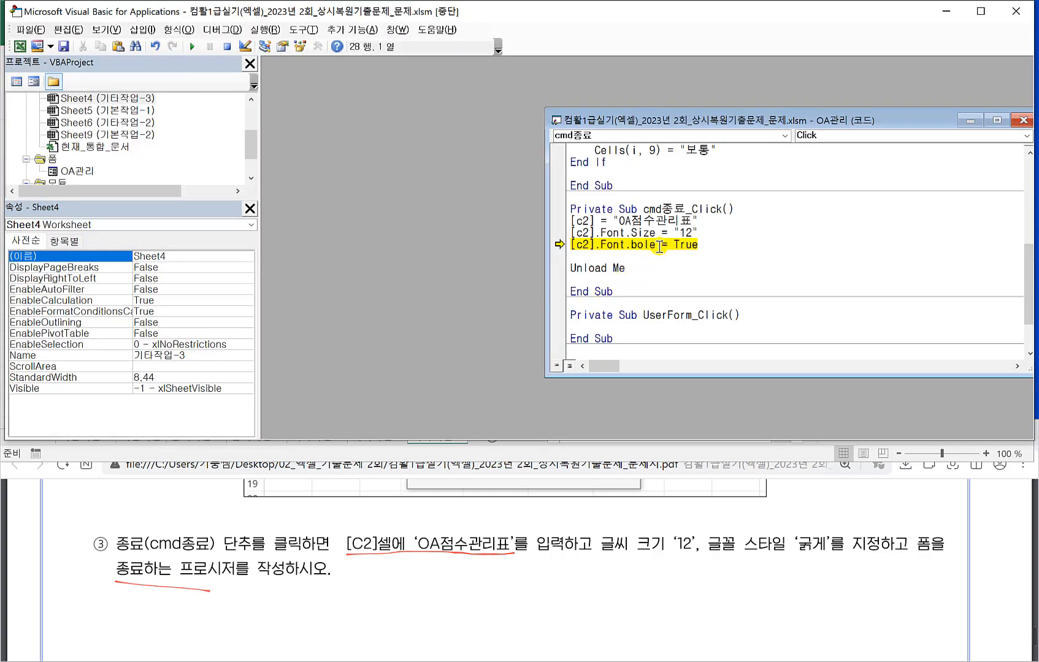
Correct the misspelled font property in cmd종료_Click to bold.
{"action": "left_click", "coordinate": [655, 246]}
{"action": "key", "text": "BackSpace"}
{"action": "type", "text": "d"}
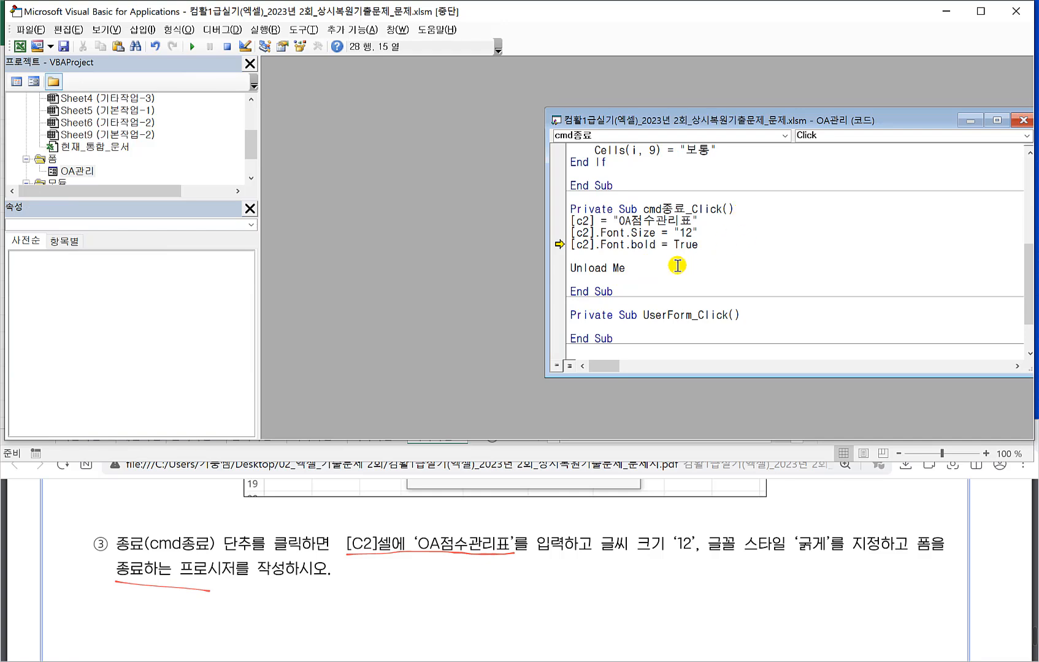
Stop debugging, return to the worksheet and clear cell C2 again.
{"action": "left_click", "coordinate": [30, 29]}
{"action": "left_click", "coordinate": [68, 133]}
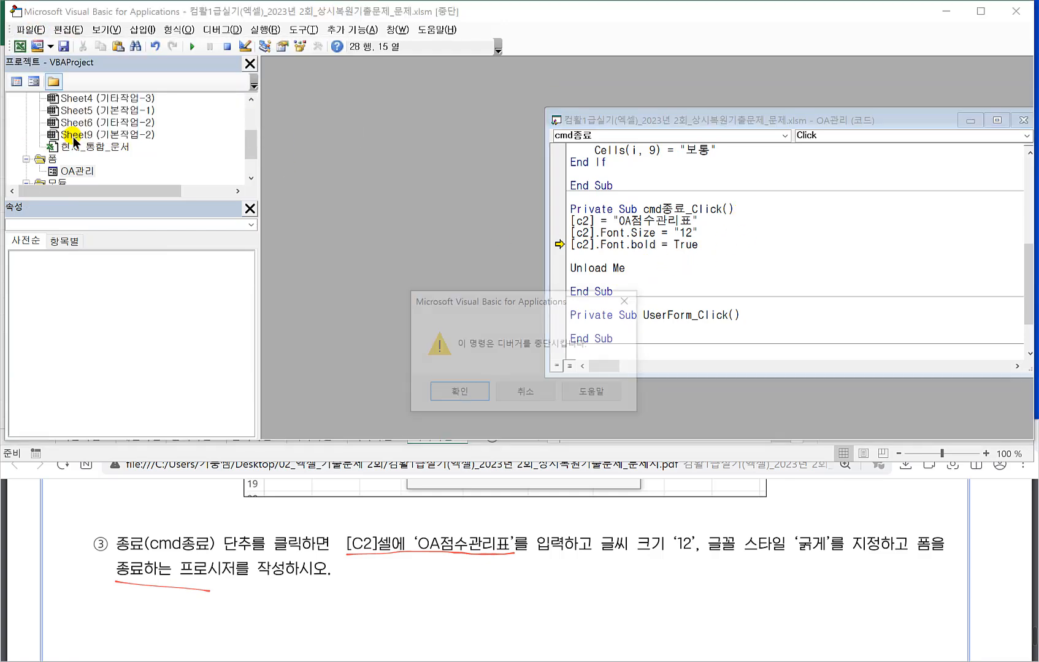
{"action": "left_click", "coordinate": [458, 390]}
{"action": "left_click", "coordinate": [179, 135]}
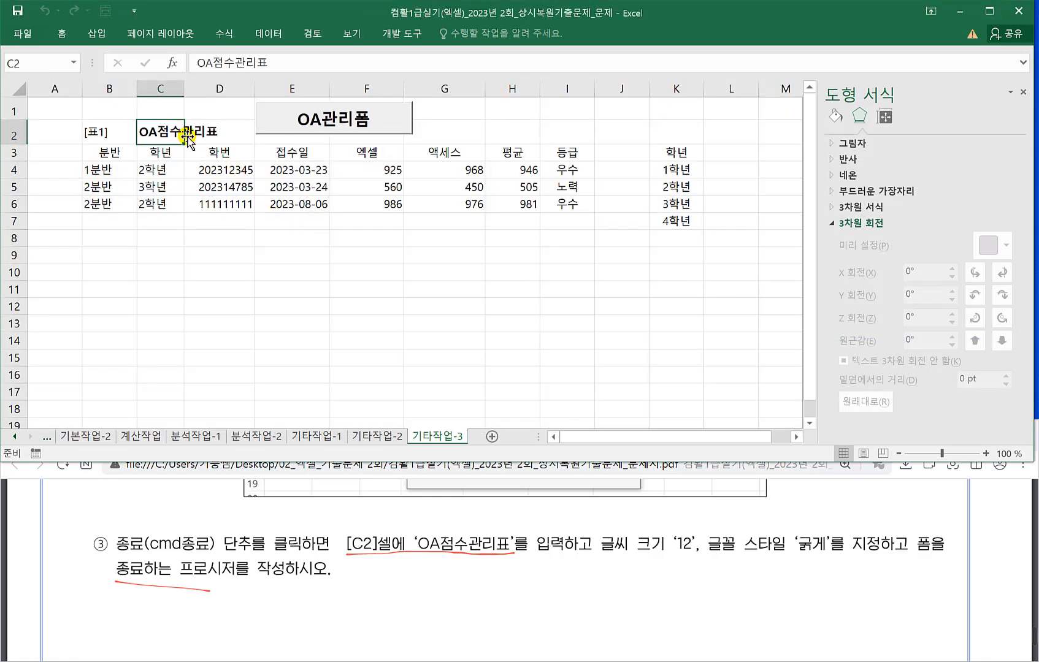
{"action": "key", "text": "Delete"}
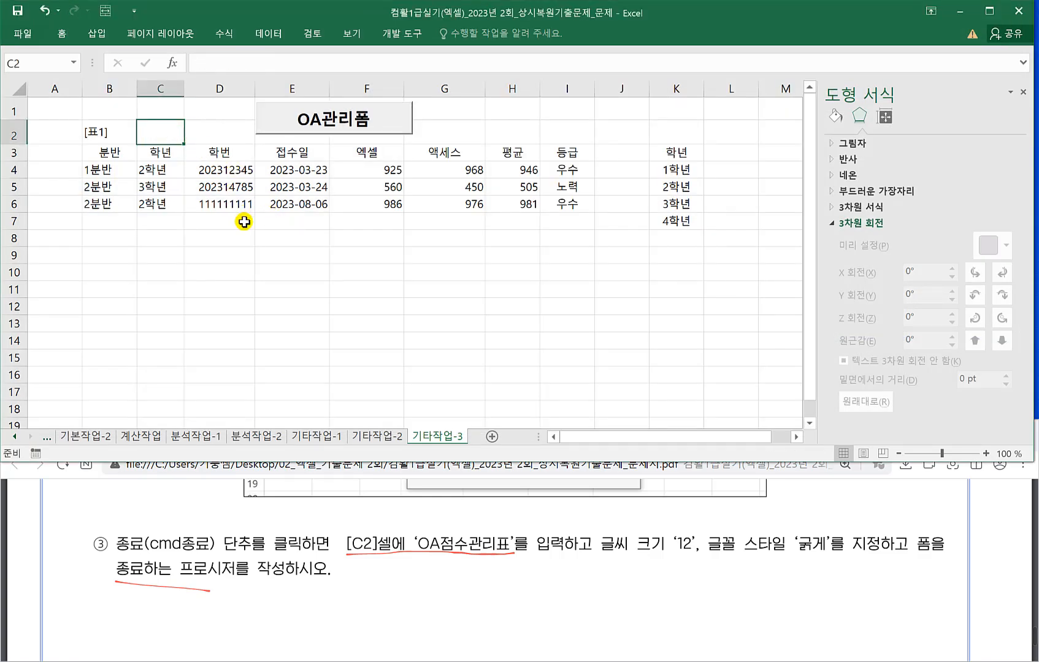
{"action": "left_click", "coordinate": [245, 233]}
Copy the formatting of empty cell B1 onto cell C2 to reset its font.
{"action": "left_click", "coordinate": [161, 117]}
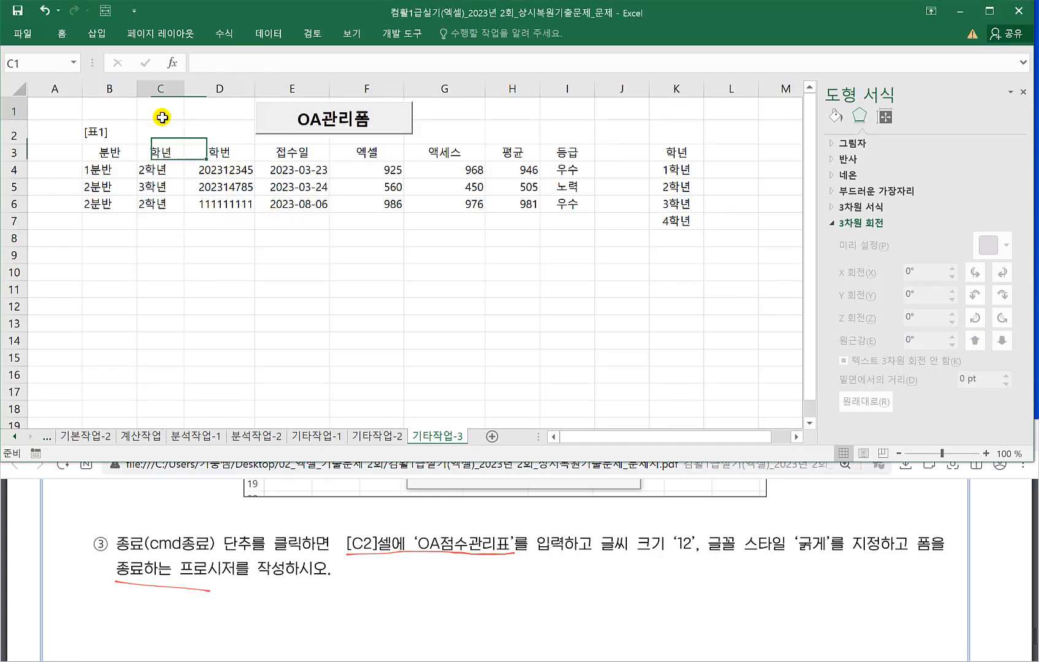
{"action": "left_click", "coordinate": [108, 111]}
{"action": "left_click", "coordinate": [60, 34]}
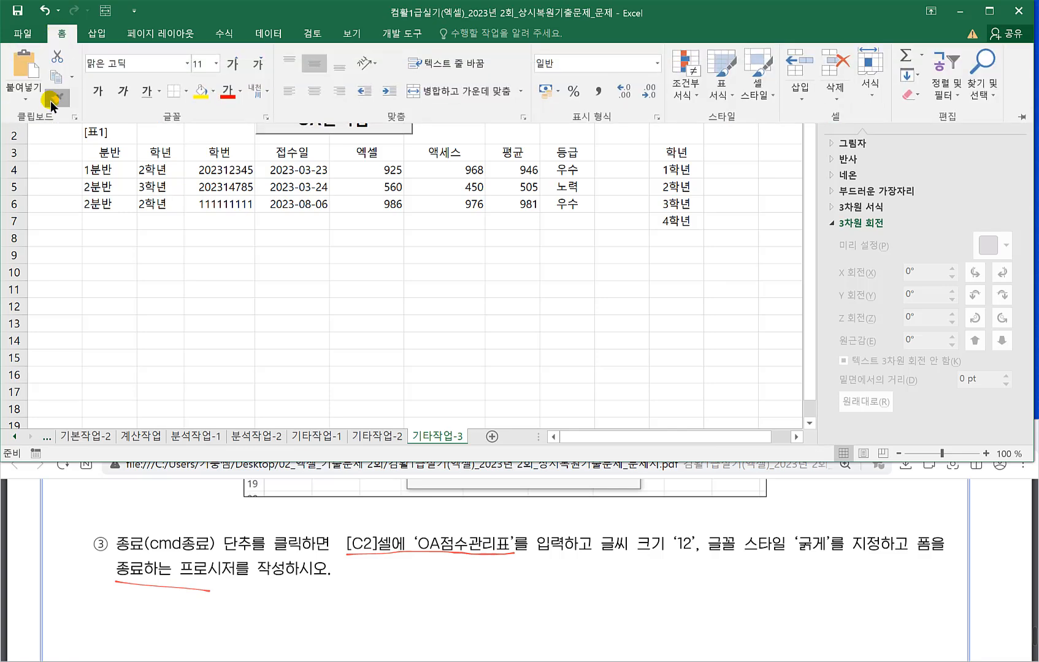
{"action": "left_click", "coordinate": [53, 100]}
{"action": "left_click", "coordinate": [152, 135]}
{"action": "left_click", "coordinate": [283, 273]}
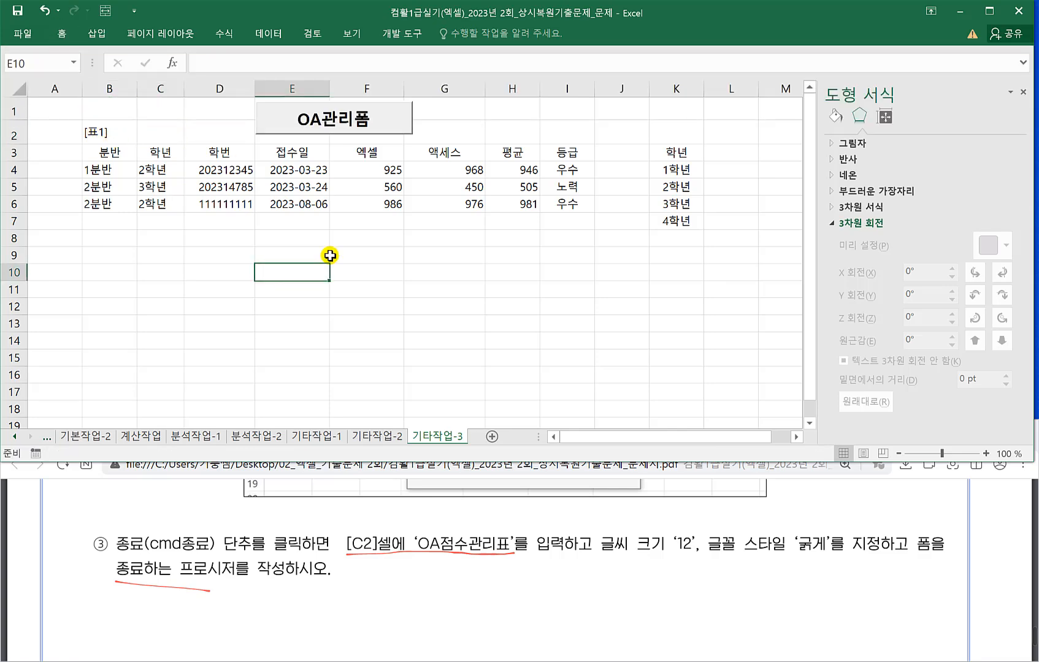
Open the OA관리 form from the sheet again and test its 종료 button.
{"action": "left_click", "coordinate": [376, 117]}
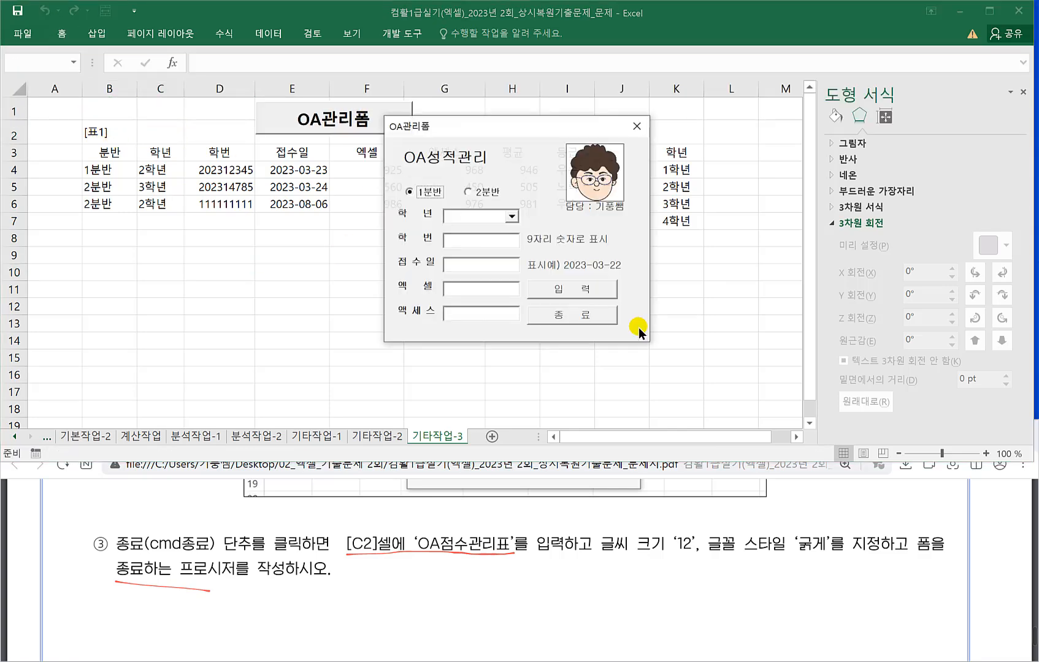
{"action": "left_click", "coordinate": [572, 317]}
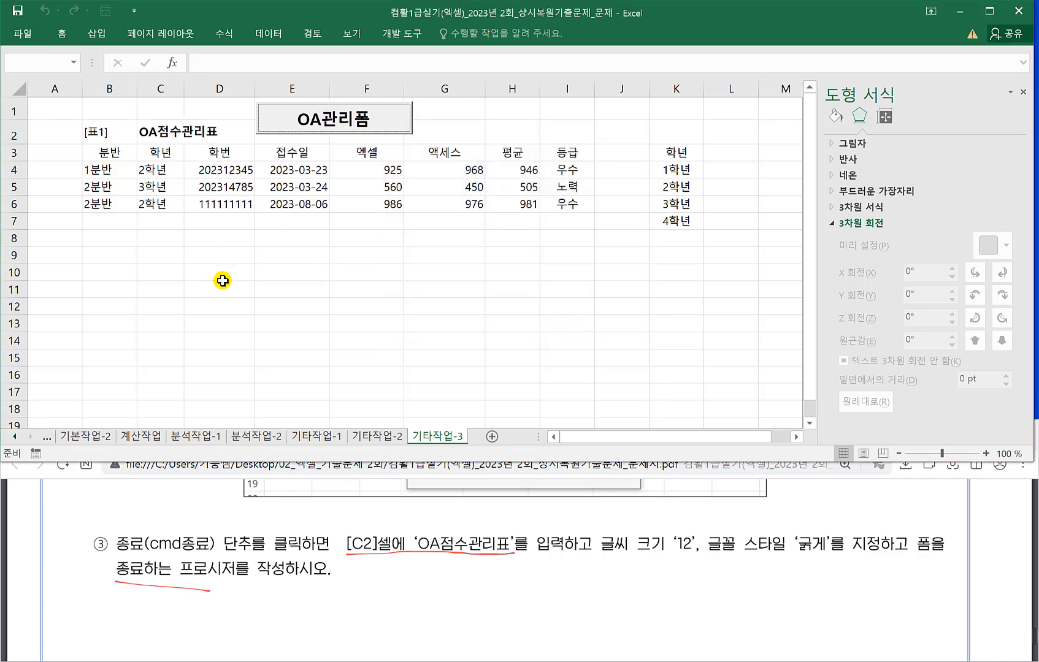